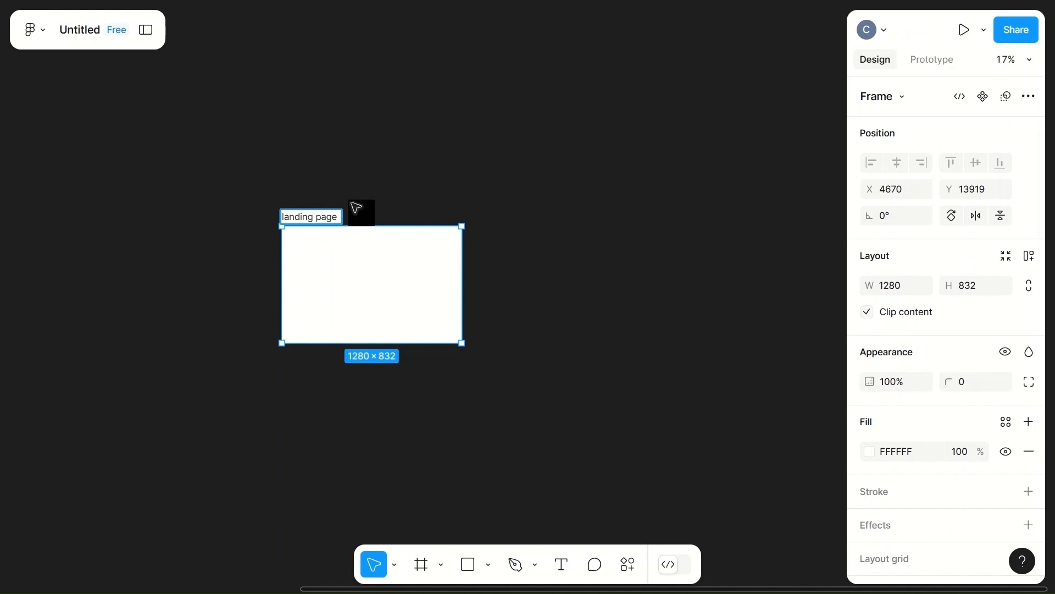
- Draw a rectangle about 1183 × 80 across the upper part of the landing page frame
left_click(526, 181)
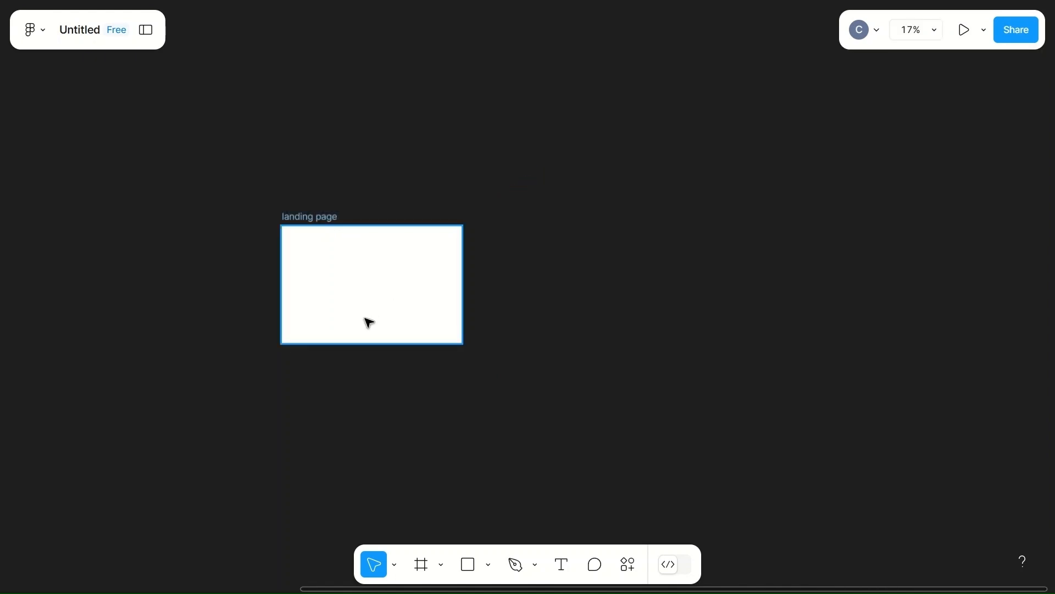
scroll(365, 318, "up", 5)
scroll(365, 318, "left", 1)
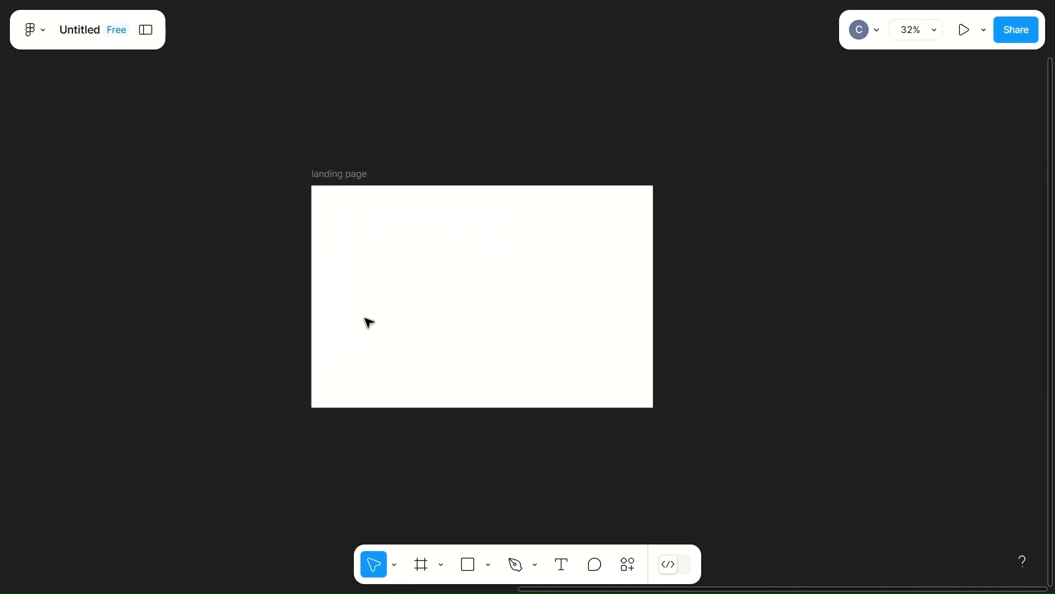
scroll(364, 317, "up", 4)
scroll(369, 323, "up", 3)
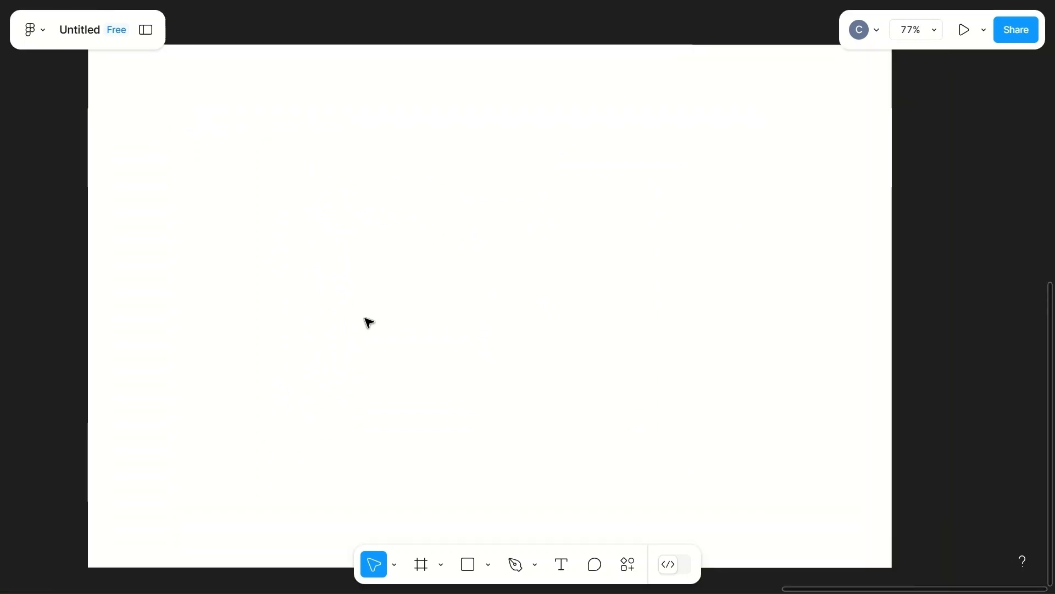
scroll(370, 323, "left", 1)
scroll(369, 323, "up", 1)
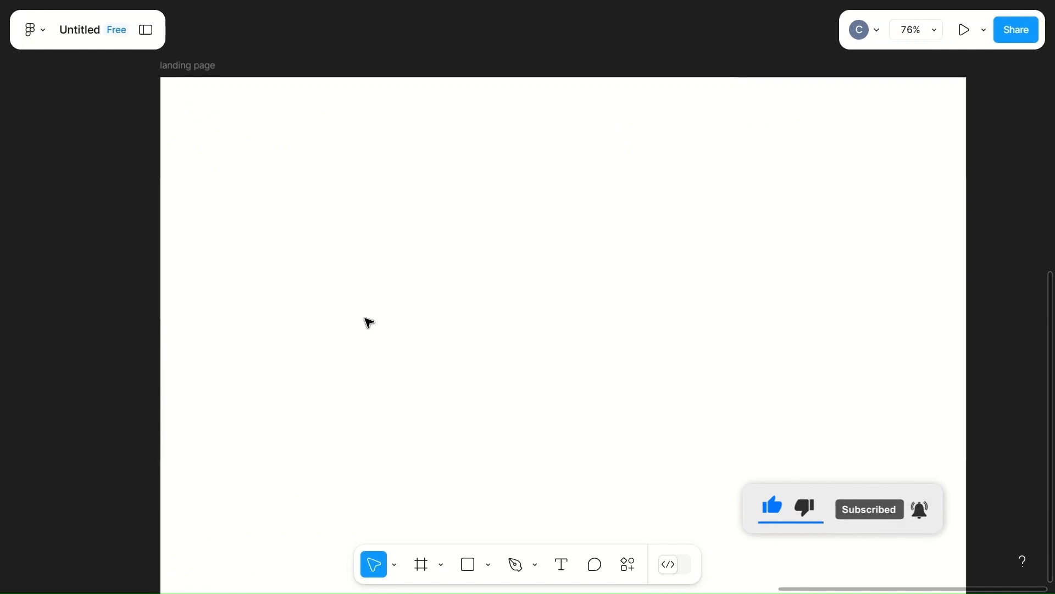
key("r")
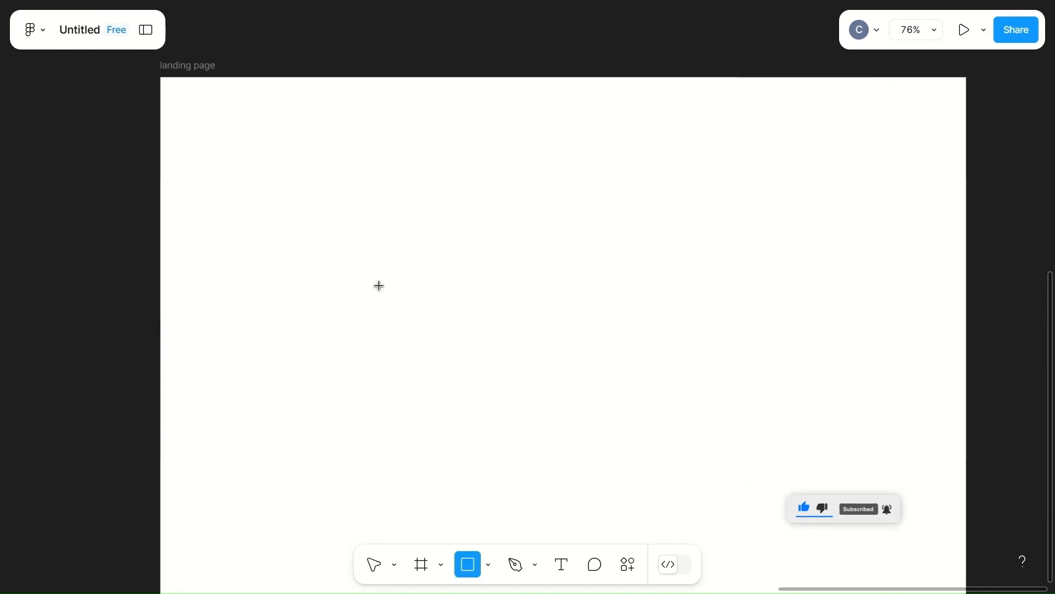
left_click_drag(209, 113, 970, 164)
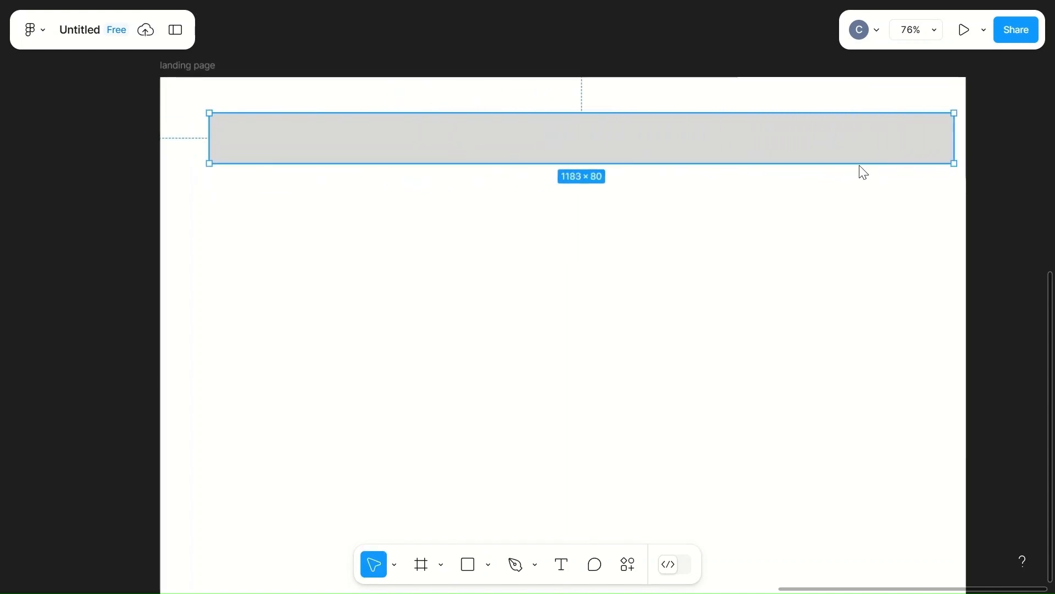
- Set the rectangle's width to 1180 and move it up to about X 50, Y 10 in the frame
left_click(655, 287)
left_click(718, 137)
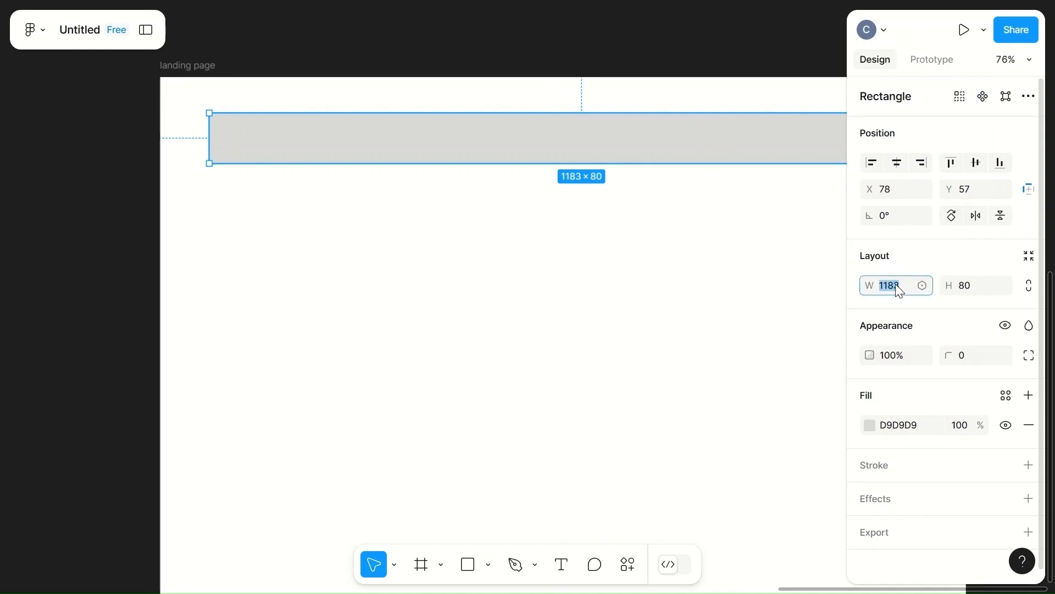
type("1180")
left_click(715, 300)
left_click(700, 142)
left_click(655, 146)
left_click_drag(654, 146, 647, 116)
- Set the height of the rectangle along the frame's upper edge to 50
left_click(972, 285)
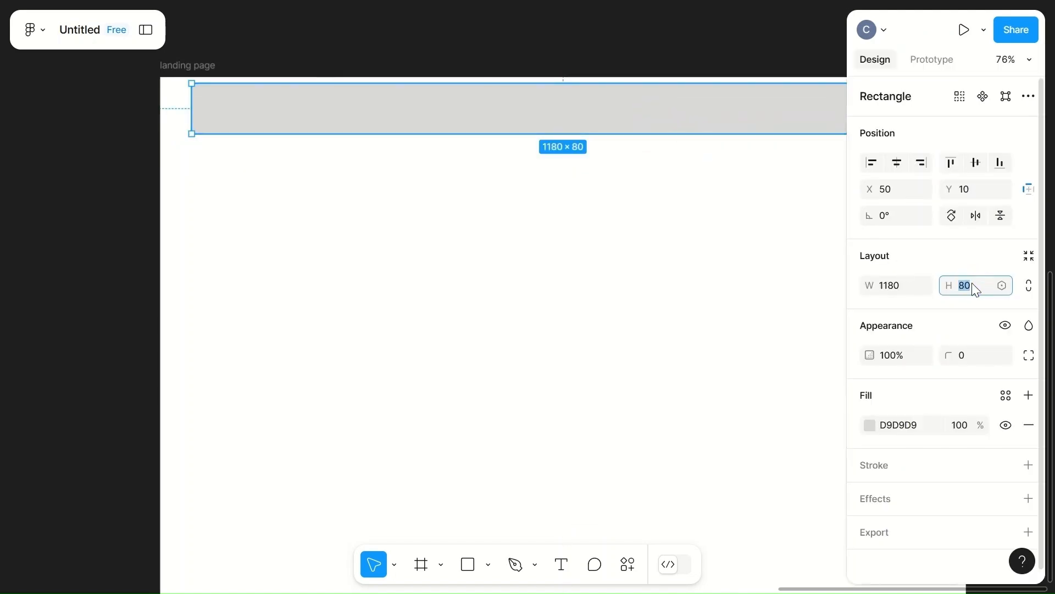
left_click(661, 258)
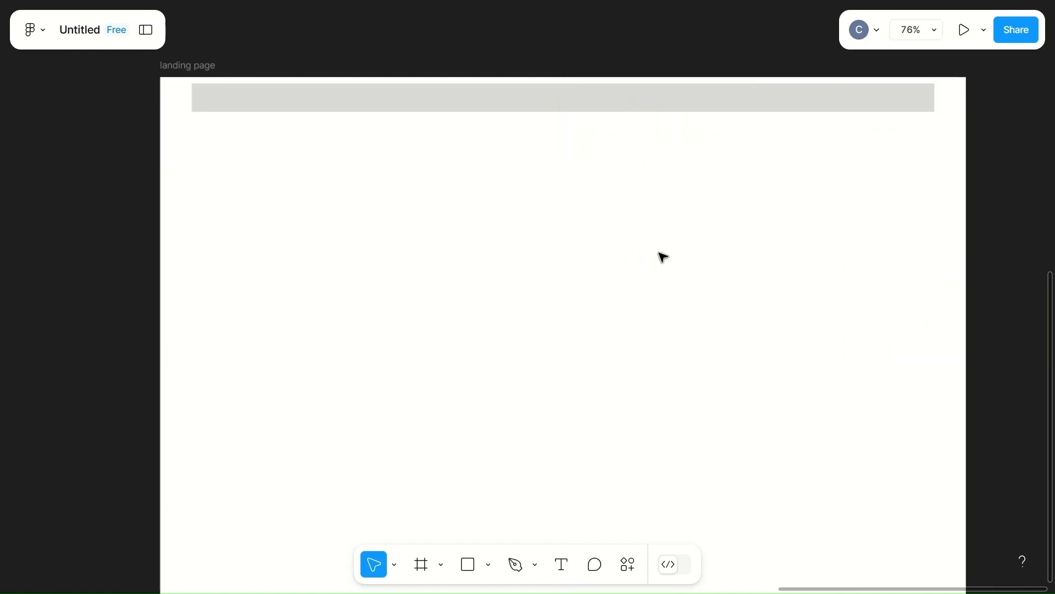
left_click(660, 99)
left_click(984, 290)
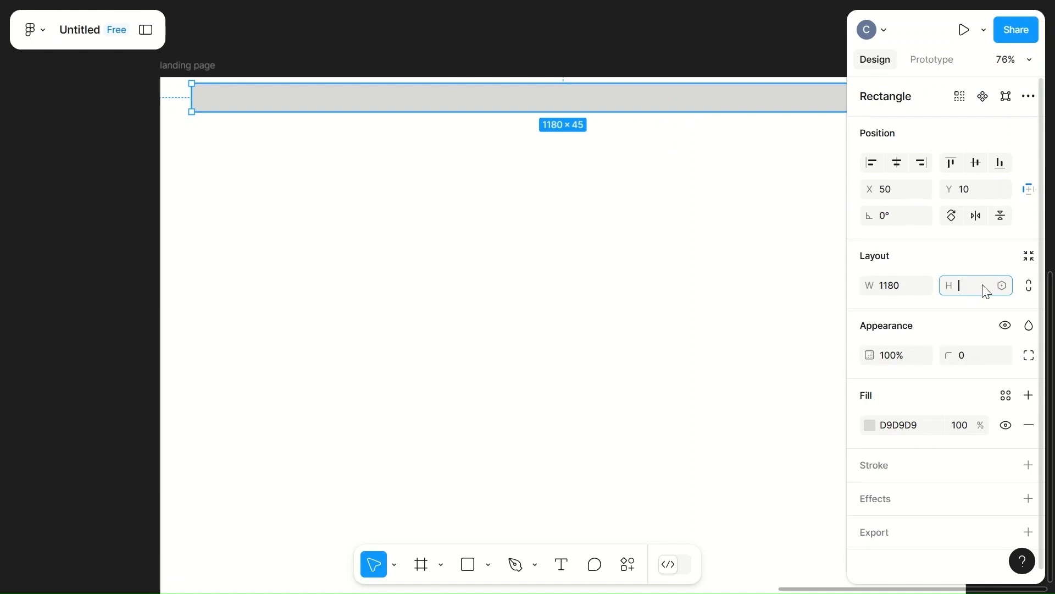
type("50")
left_click(604, 301)
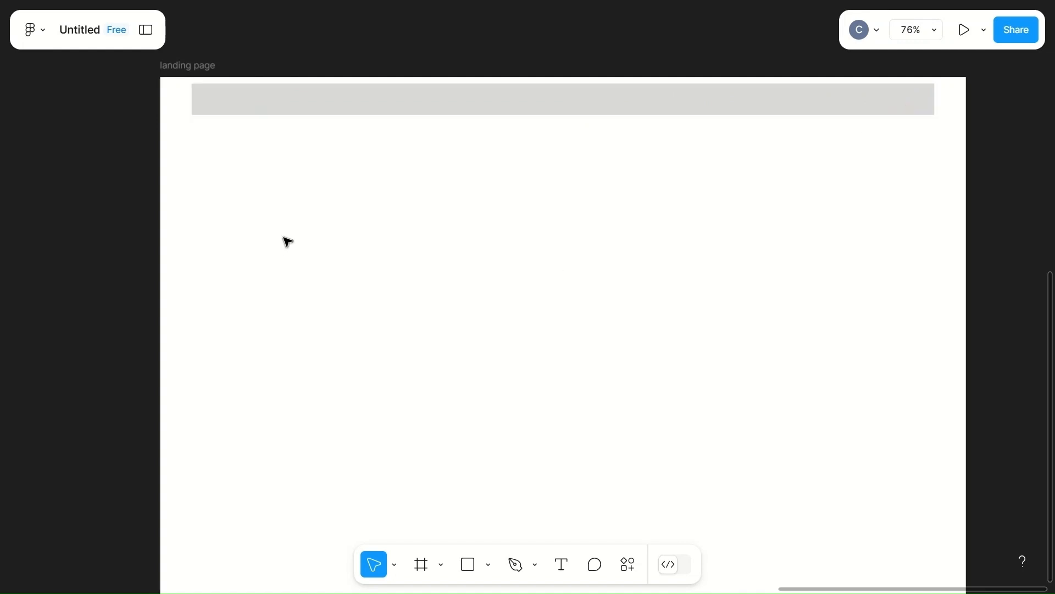
- Add the text "travway" below the rectangle at about X 180, Y 179
key("t")
left_click(276, 190)
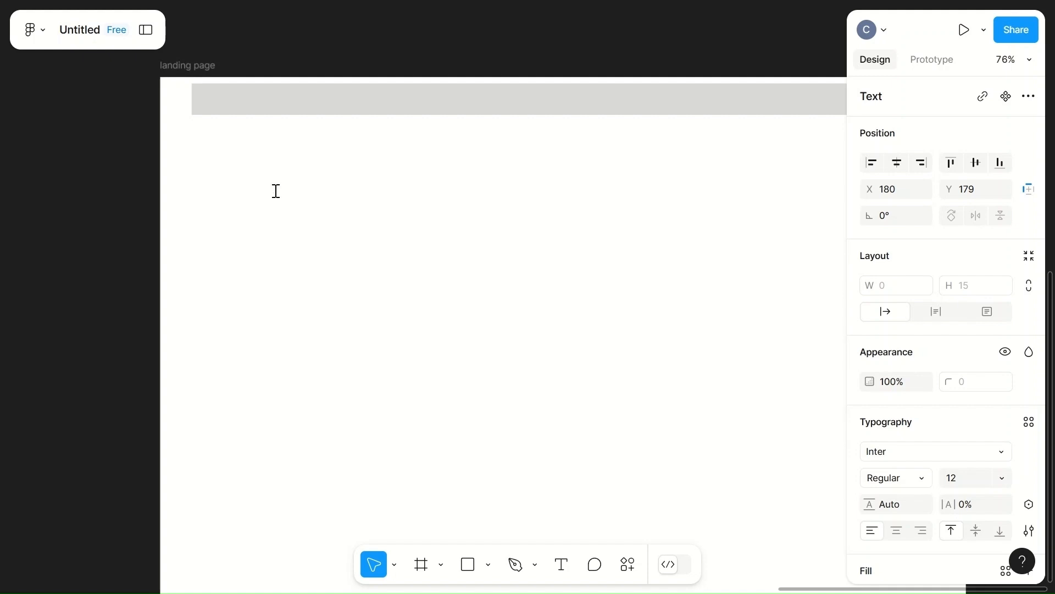
type("kavway")
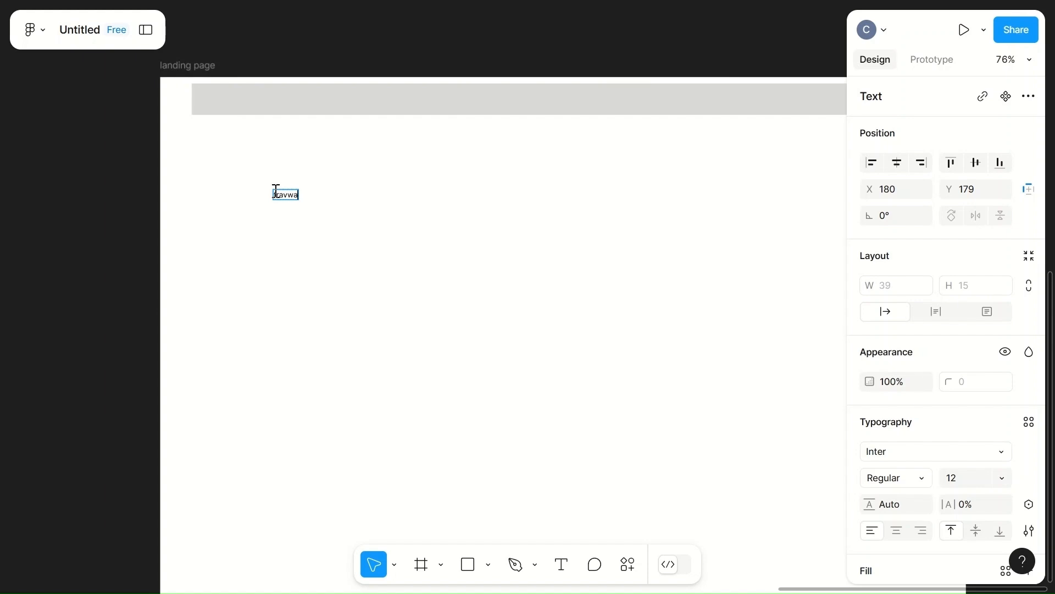
left_click(345, 194)
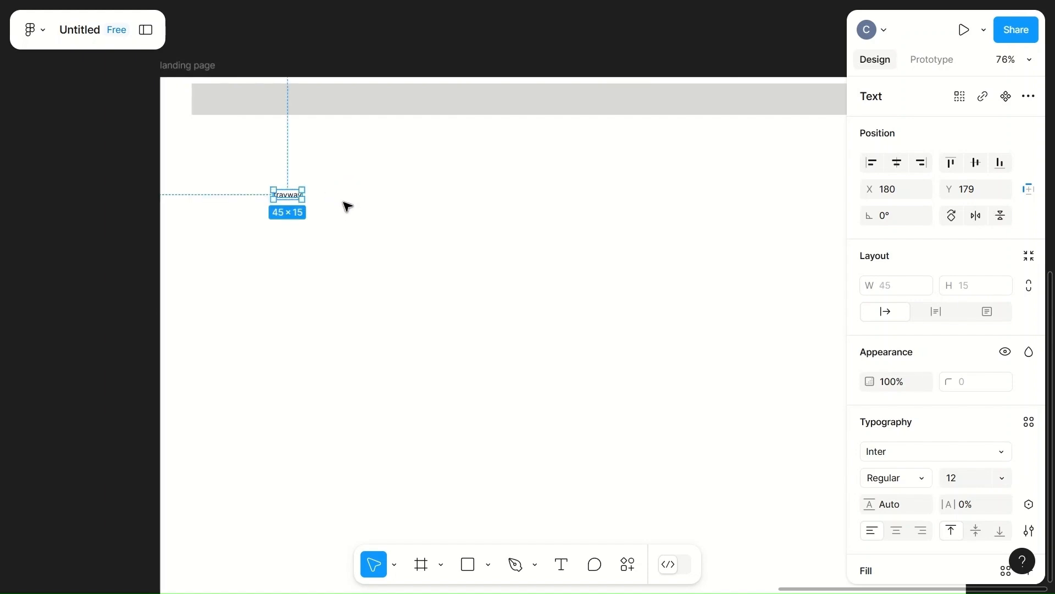
- Set the travway text's font to Inknut Antiqua and its size to 80
left_click(943, 459)
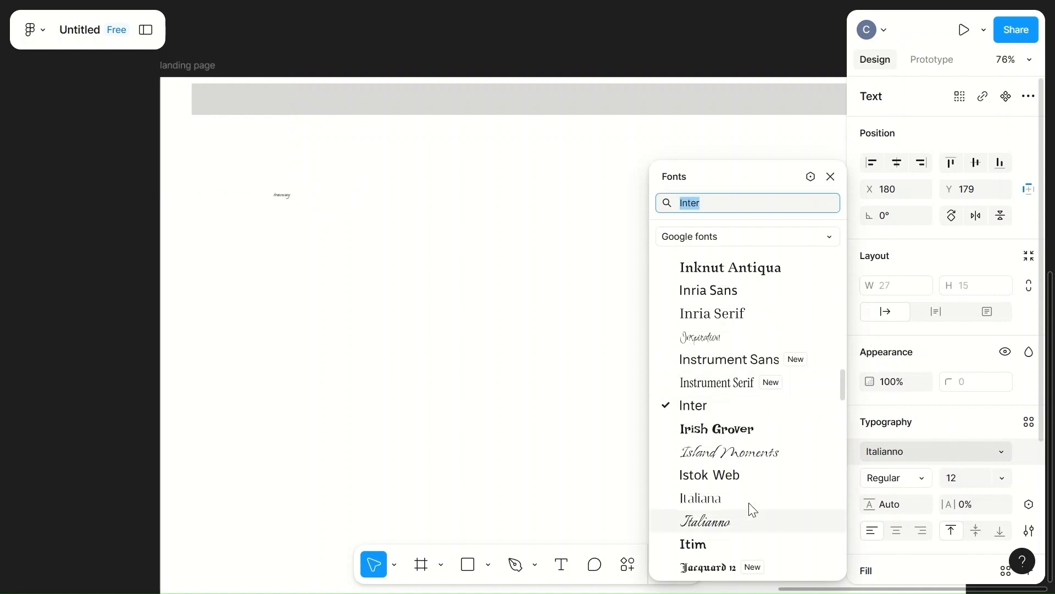
left_click(735, 272)
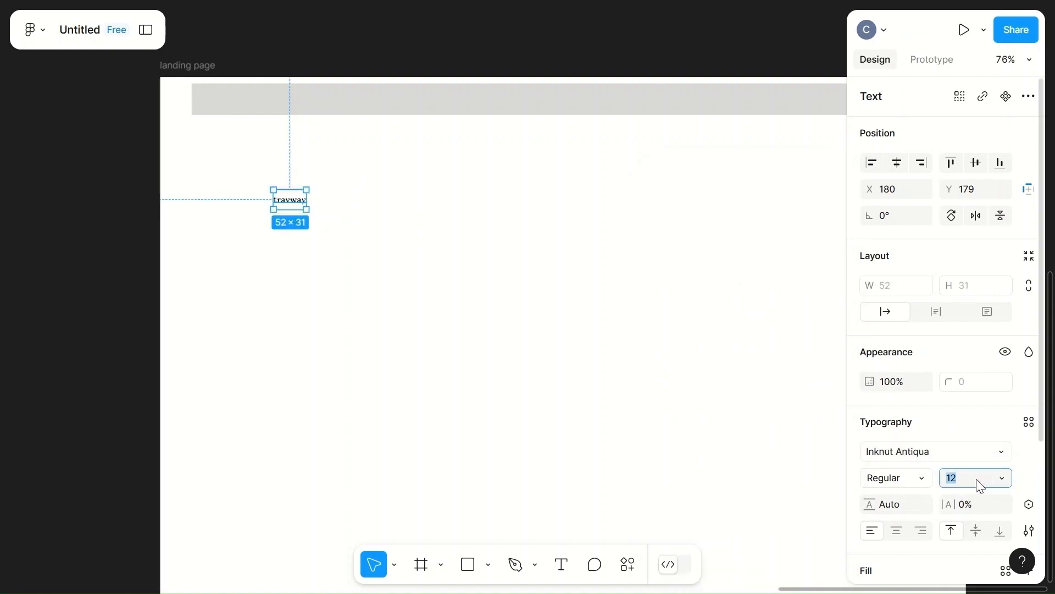
left_click(976, 479)
type("80")
left_click(711, 403)
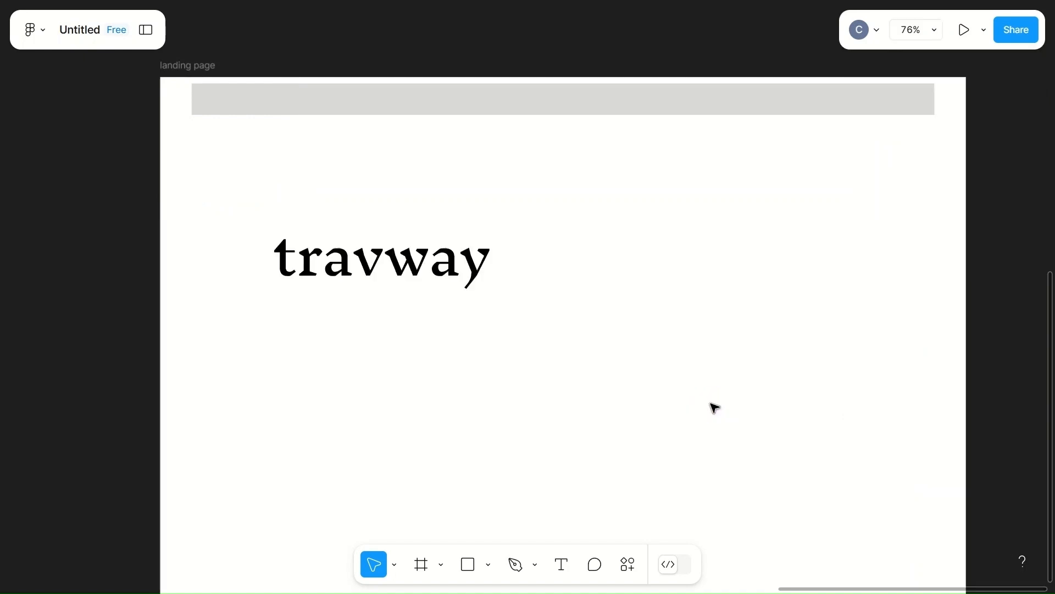
- Preview various Google fonts on the travway text and change its font to Zen Dots
left_click(422, 268)
left_click(919, 442)
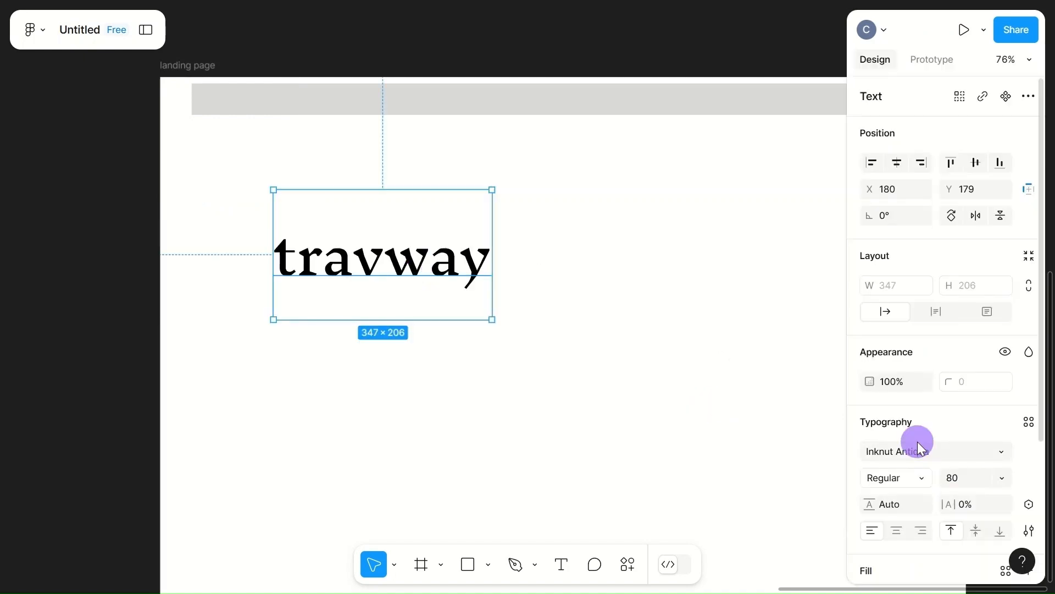
scroll(692, 406, "down", 8)
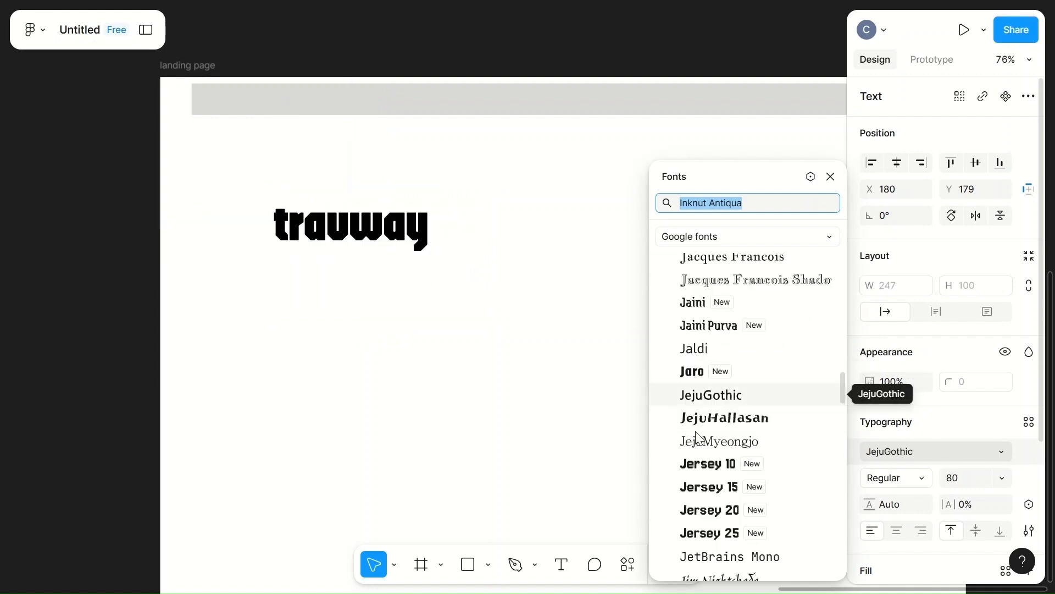
scroll(709, 511, "down", 3)
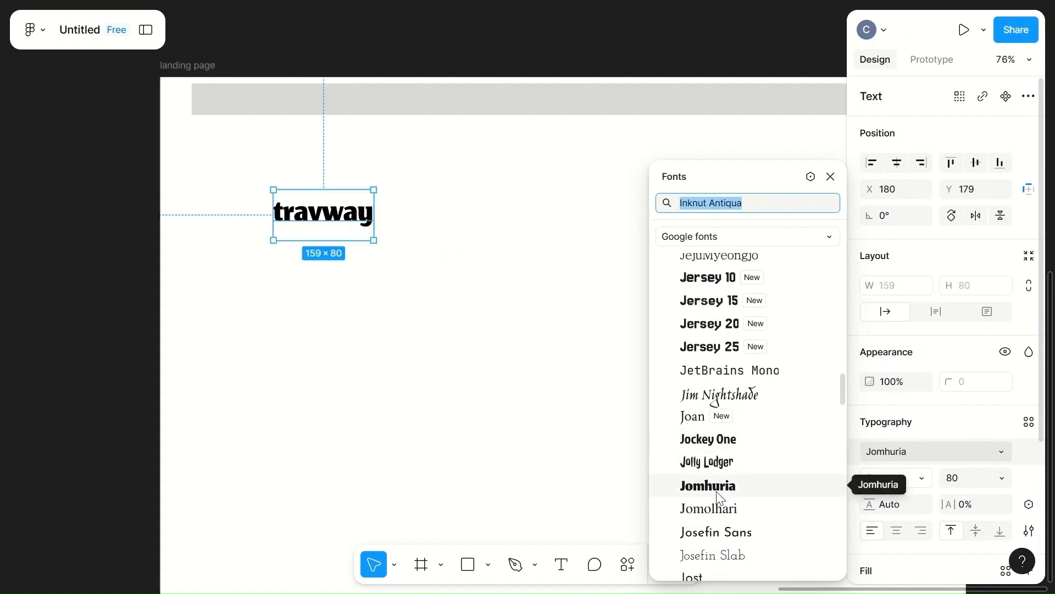
scroll(721, 498, "down", 3)
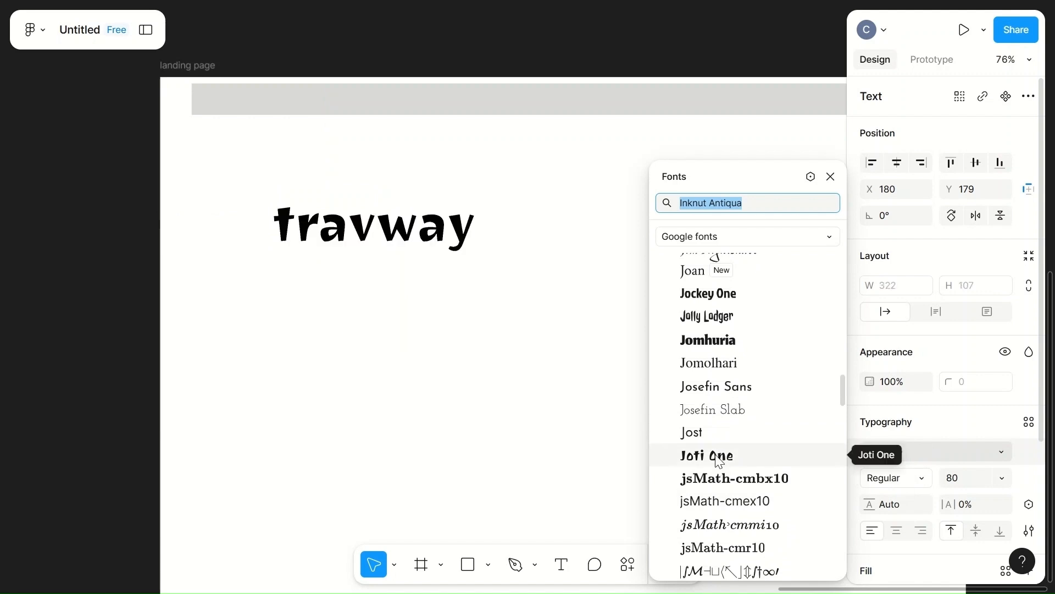
scroll(712, 495, "down", 2)
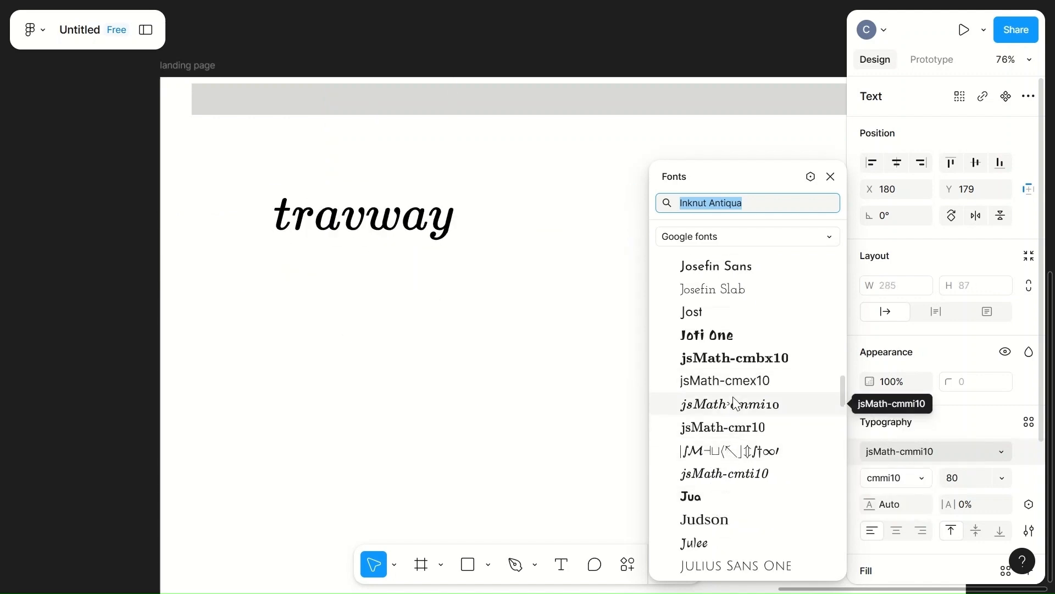
left_click(743, 458)
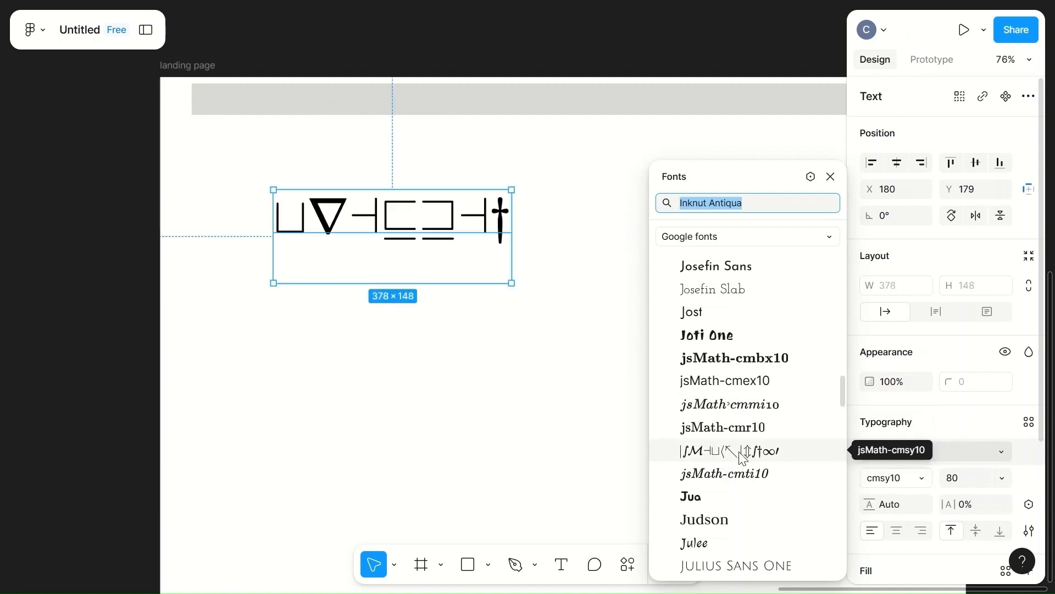
scroll(739, 456, "down", 3)
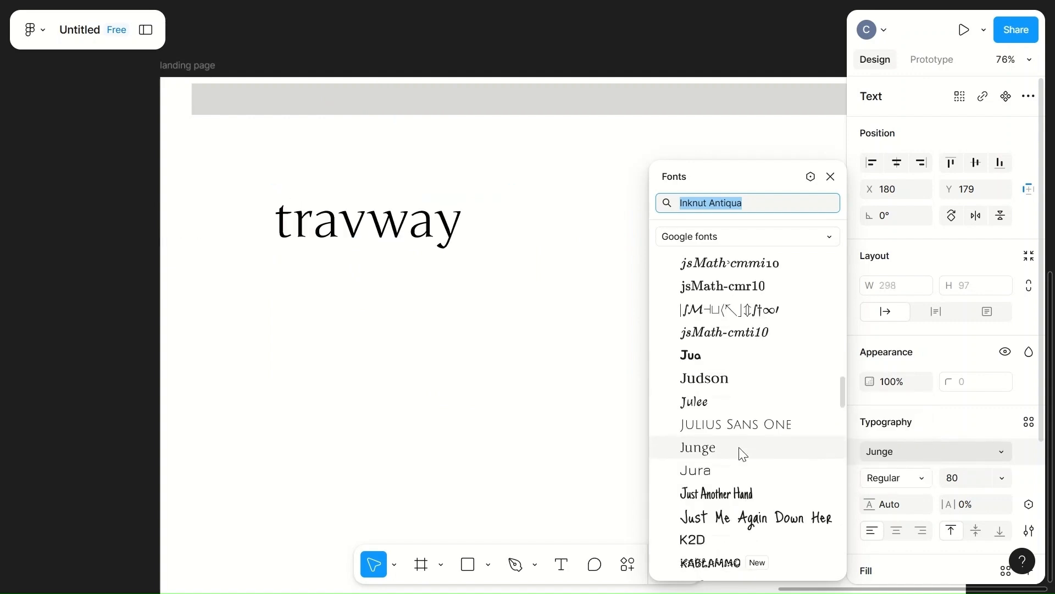
scroll(692, 518, "down", 5)
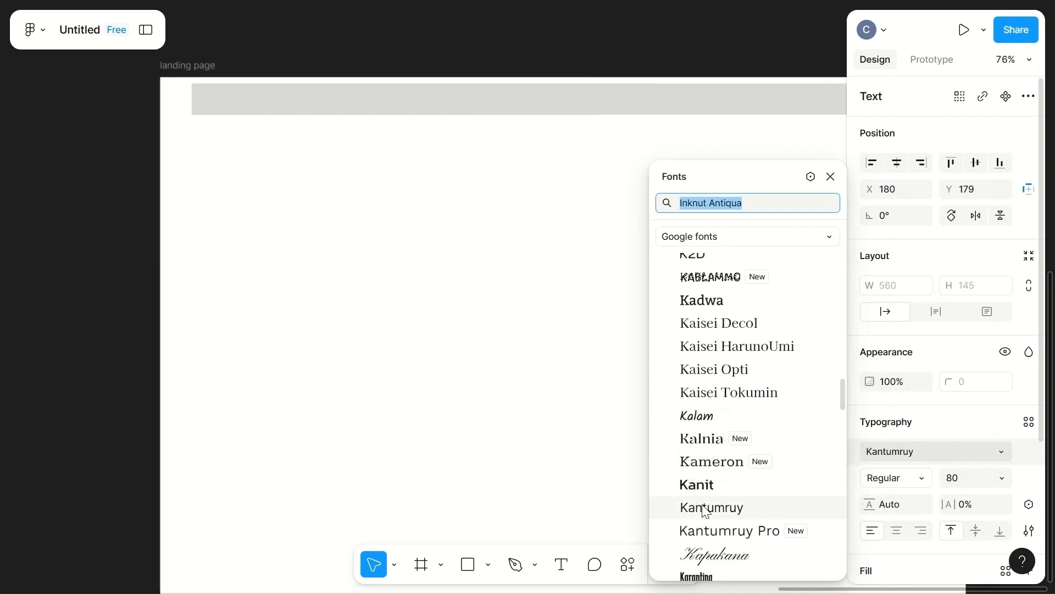
scroll(703, 506, "down", 3)
scroll(707, 511, "down", 2)
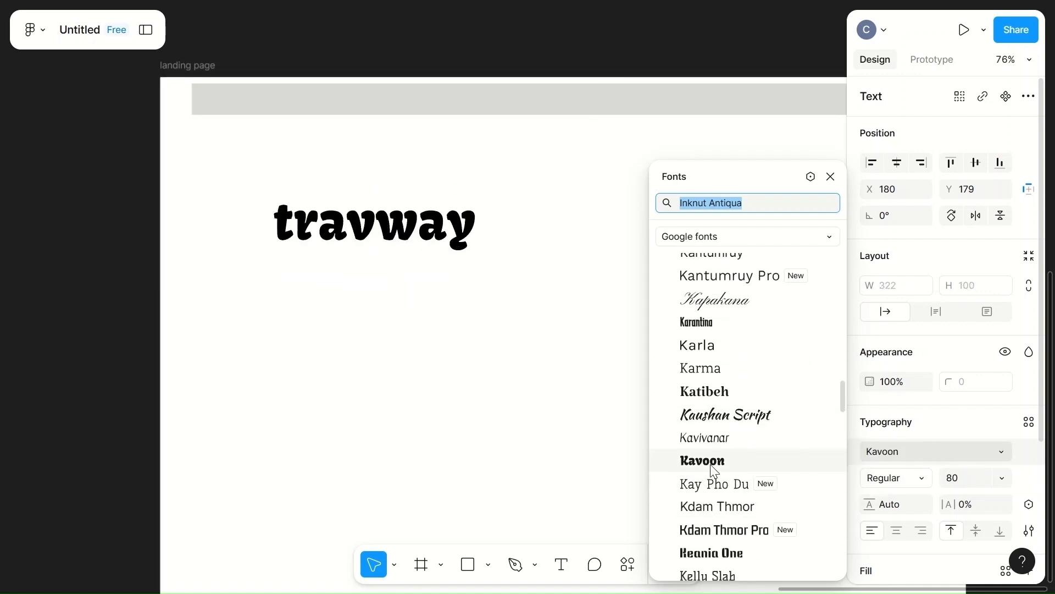
scroll(705, 558, "down", 1)
scroll(705, 559, "down", 2)
scroll(704, 558, "down", 3)
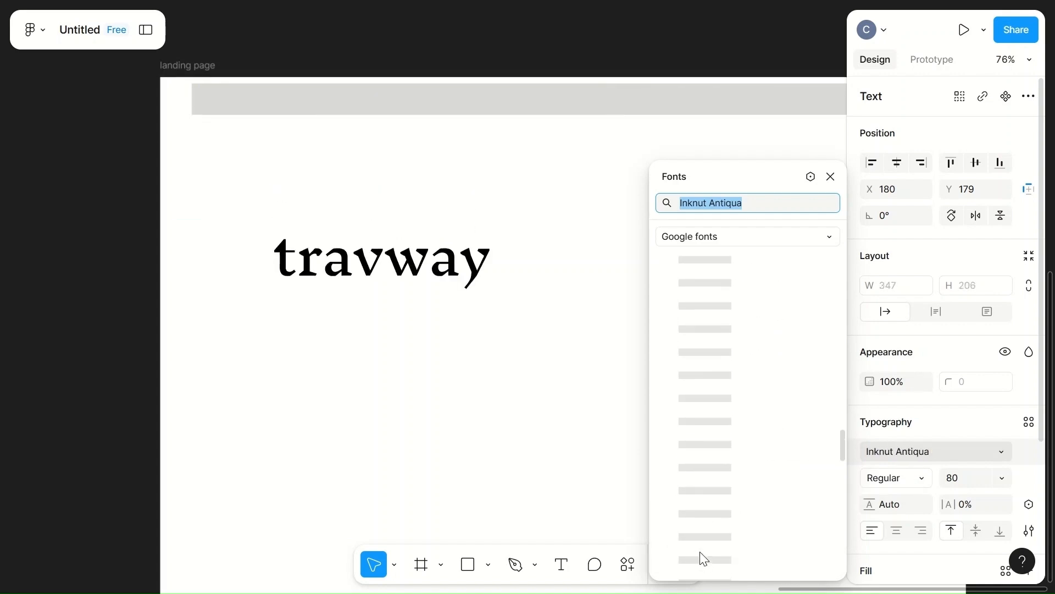
scroll(704, 550, "down", 5)
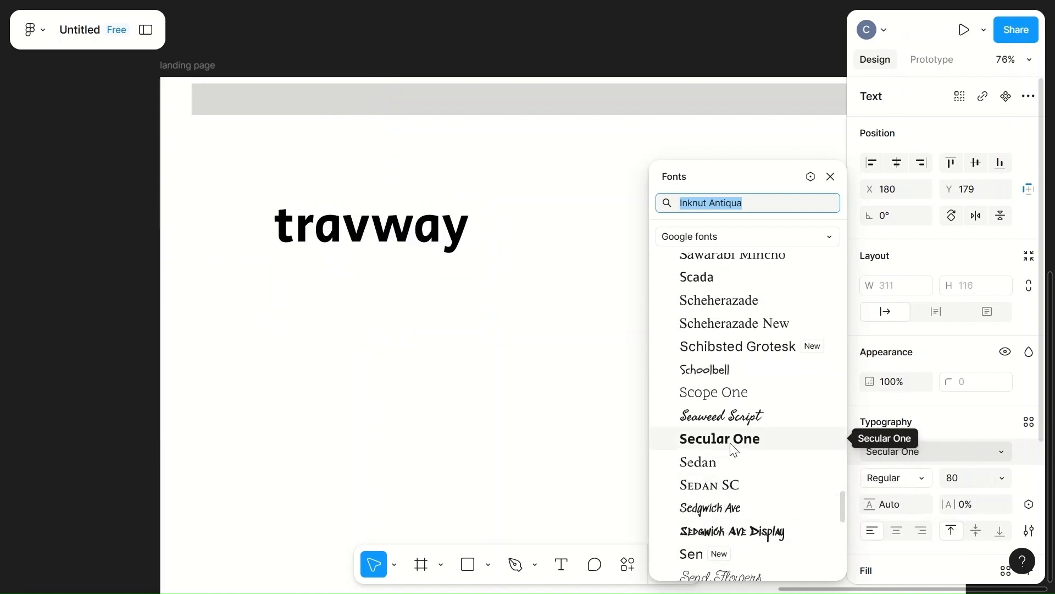
left_click(701, 463)
scroll(699, 466, "down", 3)
scroll(696, 451, "down", 2)
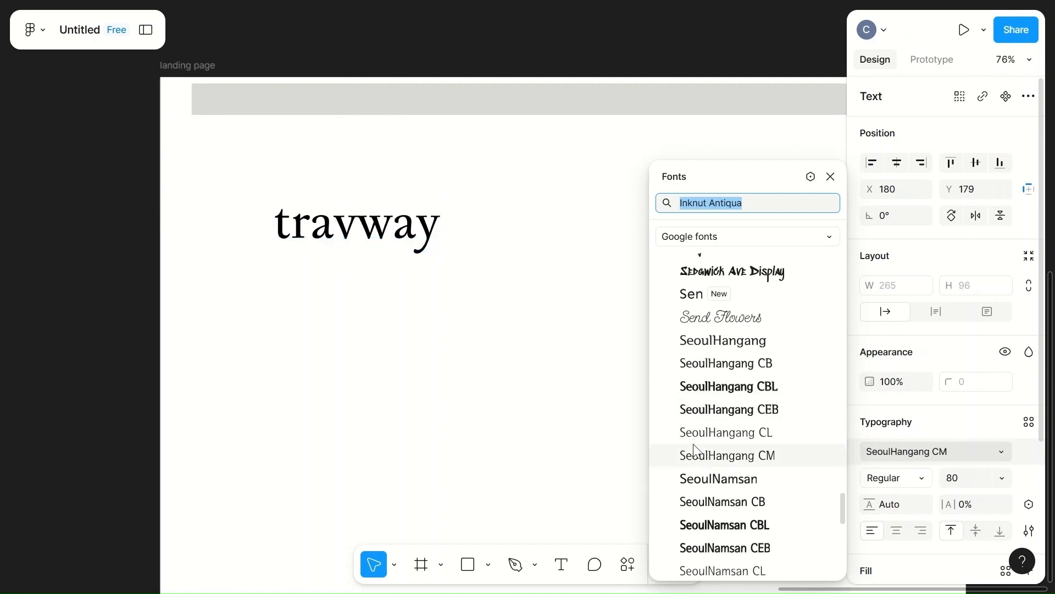
scroll(725, 408, "down", 10)
scroll(724, 405, "down", 5)
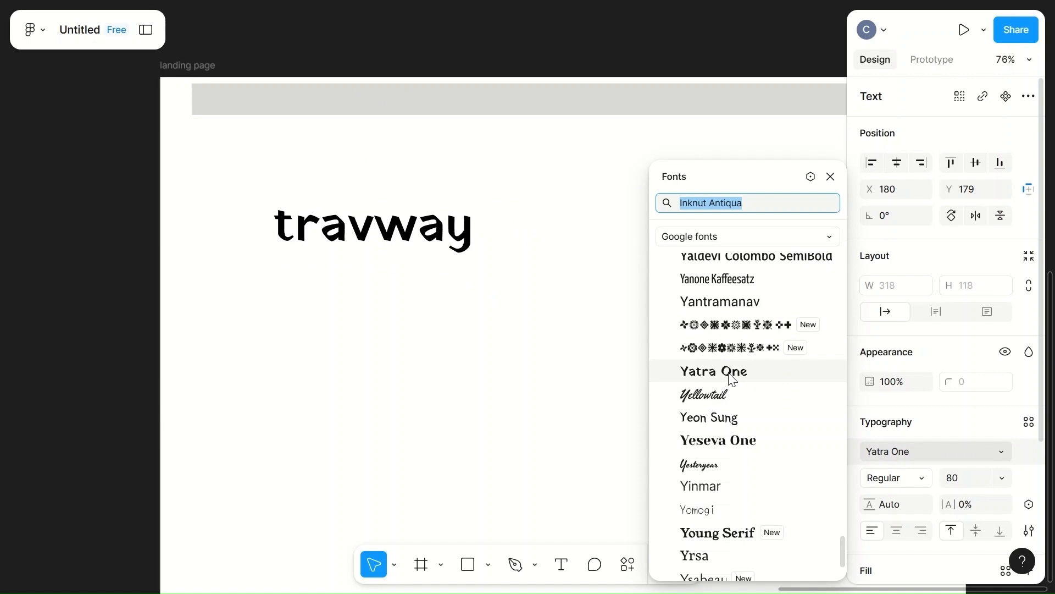
left_click(733, 379)
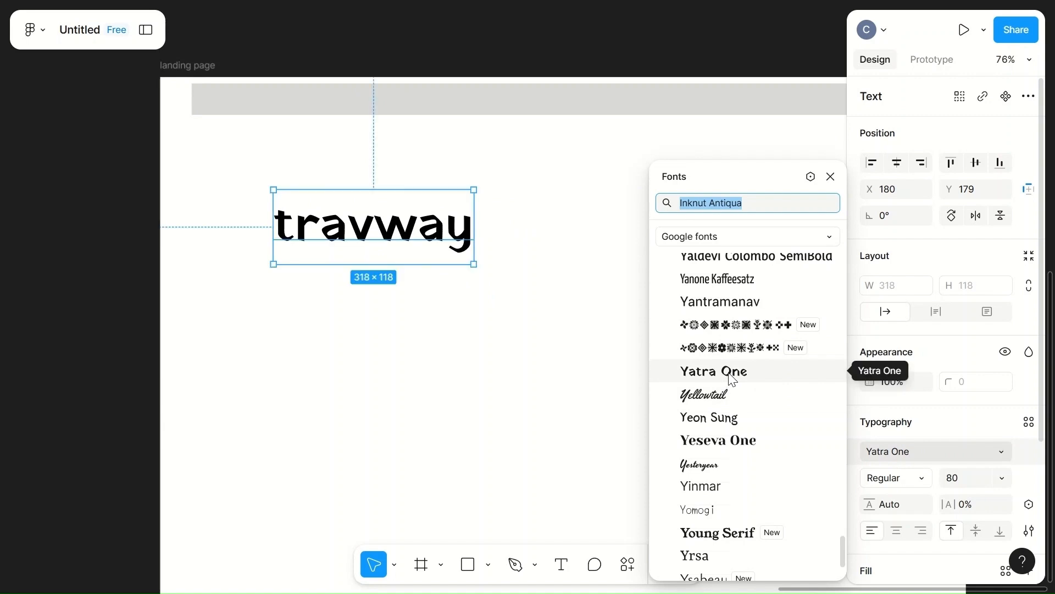
left_click(705, 440)
scroll(707, 434, "down", 3)
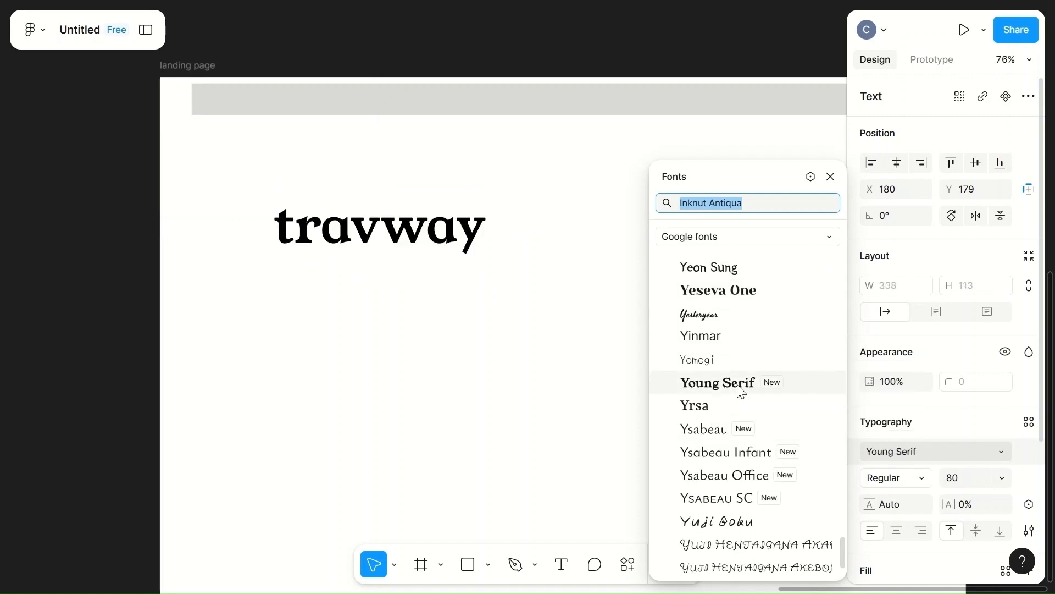
scroll(737, 387, "down", 3)
scroll(740, 390, "down", 5)
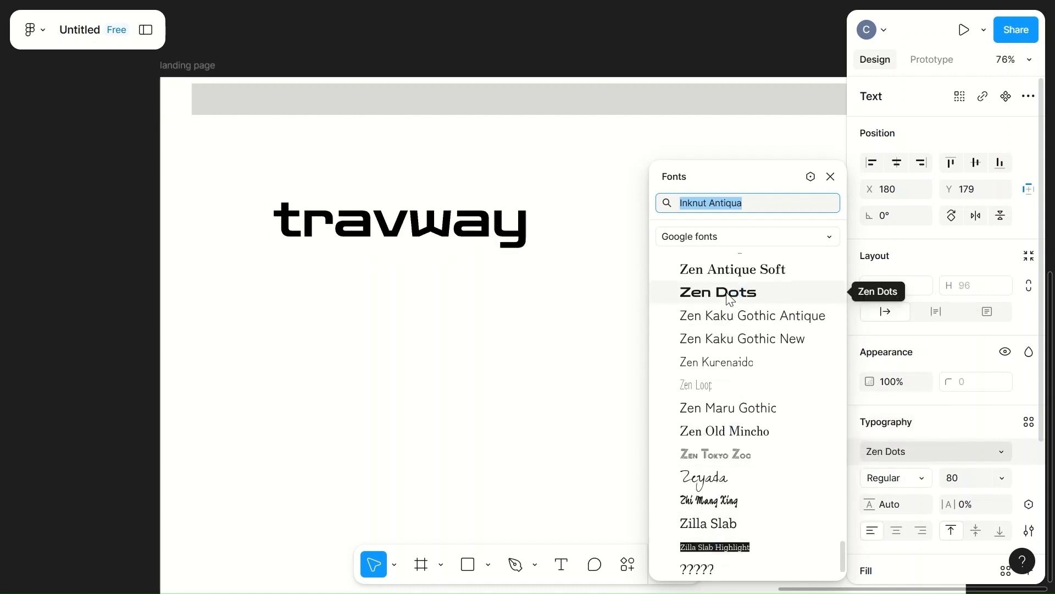
left_click(733, 273)
left_click(708, 300)
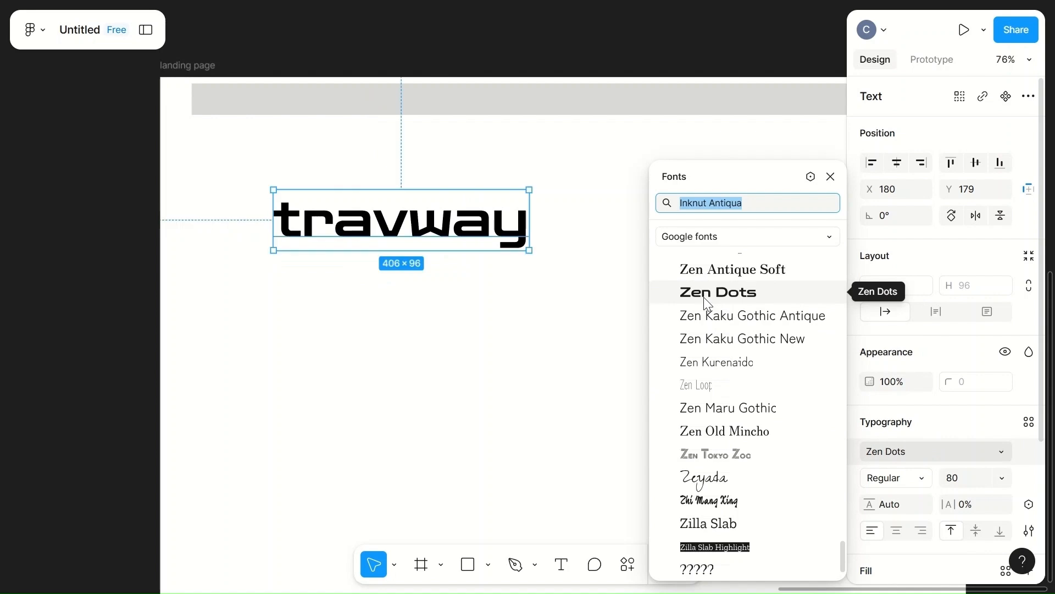
left_click(708, 302)
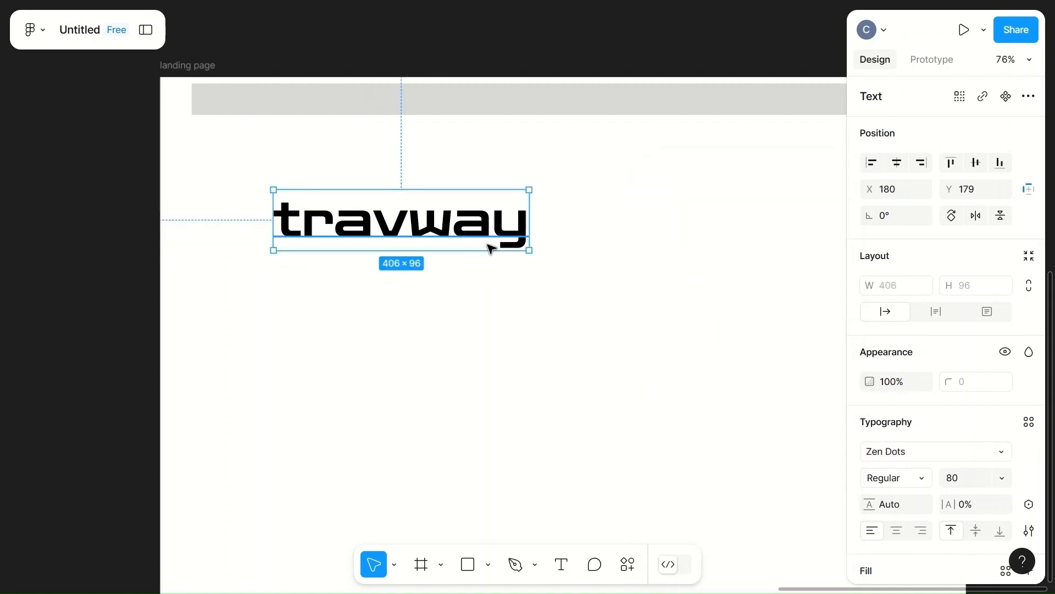
- Try letter spacings of -1%, -5% and -10% on the travway text
scroll(979, 478, "down", 2)
left_click(971, 444)
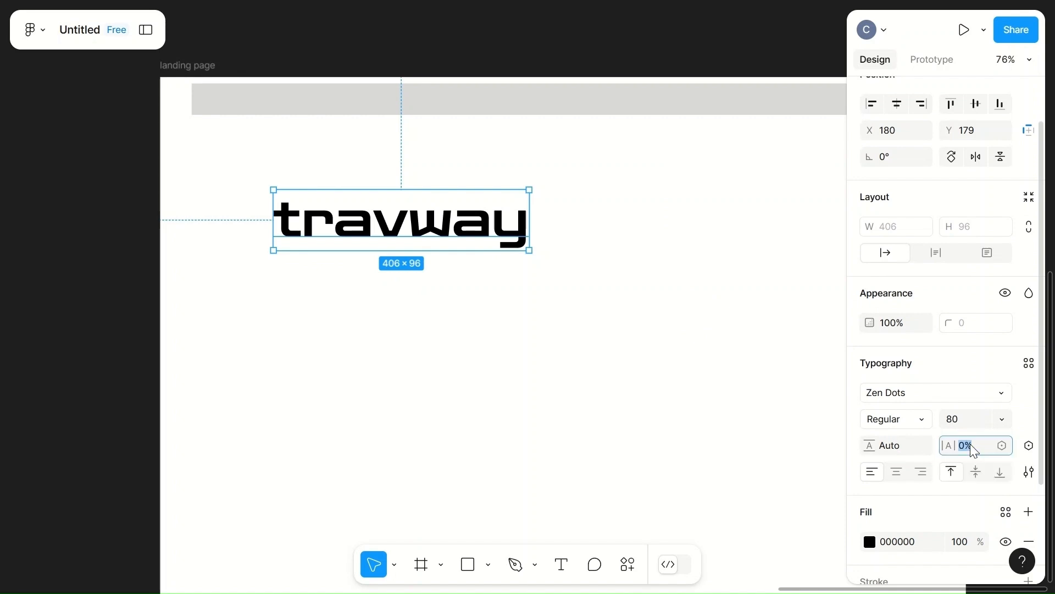
left_click(568, 360)
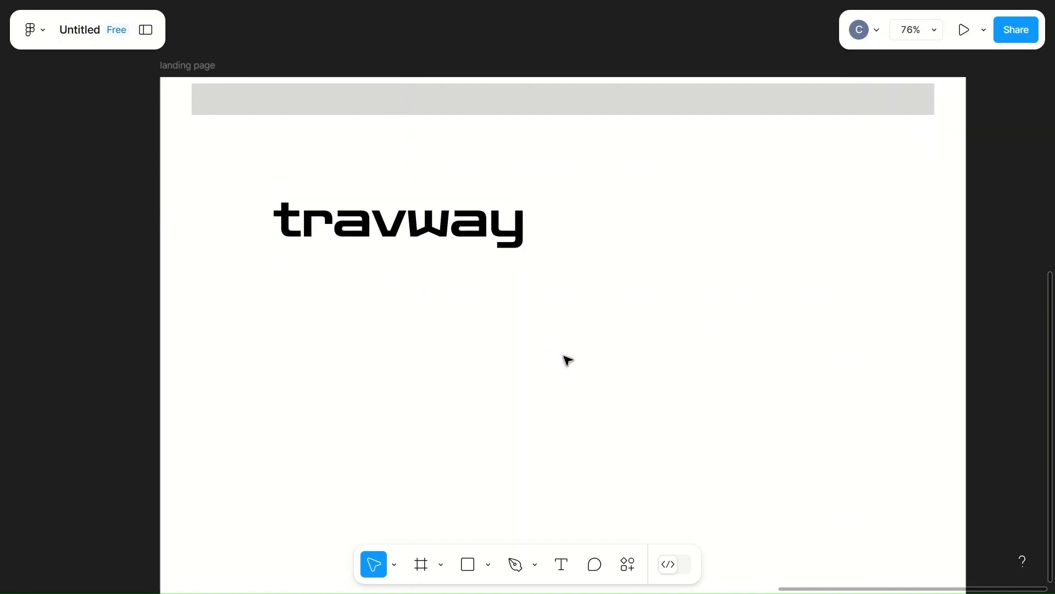
left_click(455, 231)
left_click(963, 507)
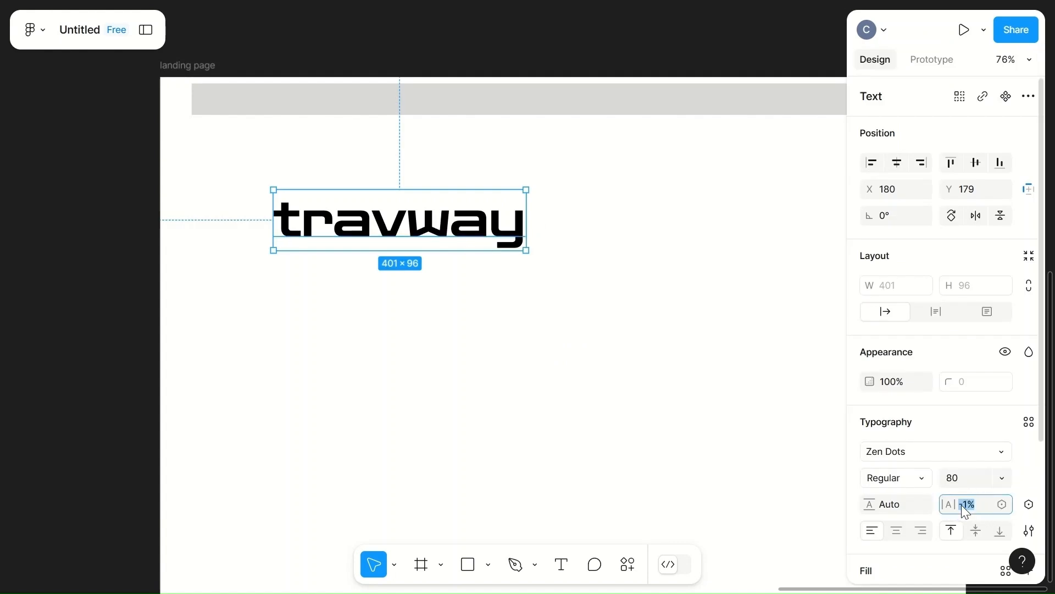
left_click(701, 412)
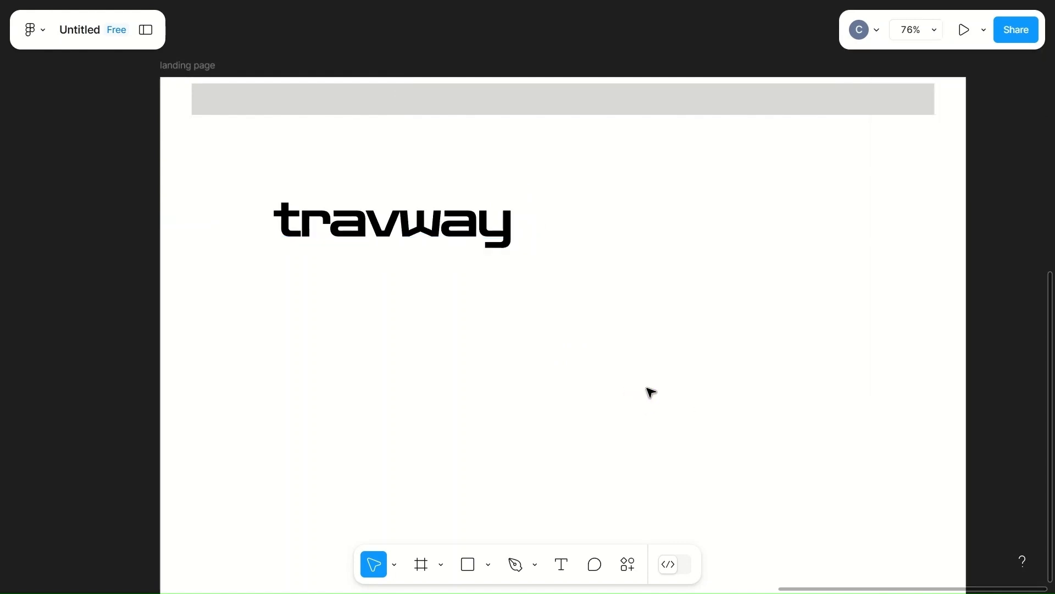
left_click(437, 245)
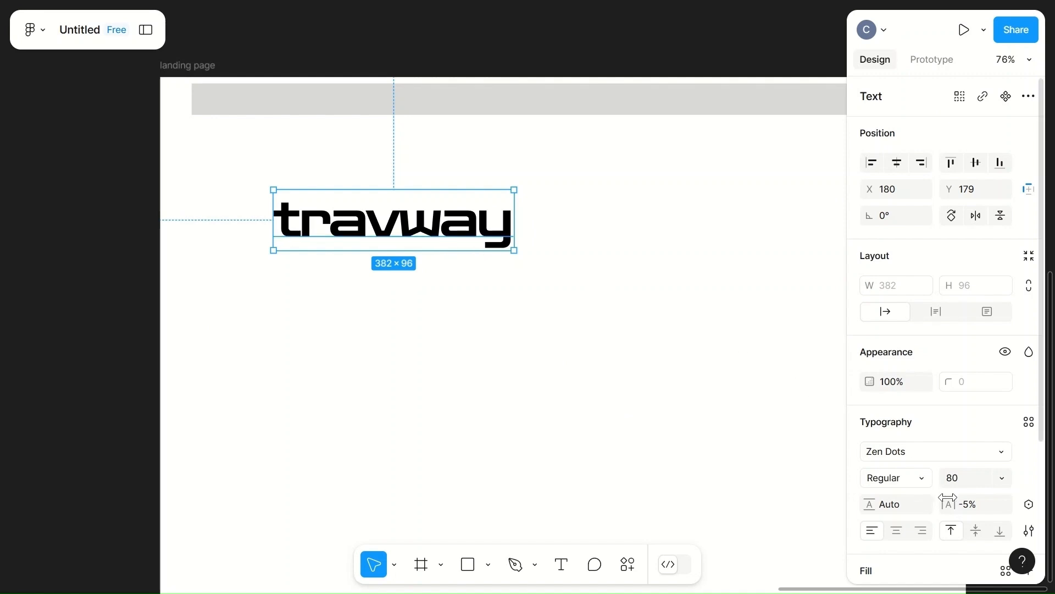
left_click(977, 510)
type("-10")
left_click(652, 323)
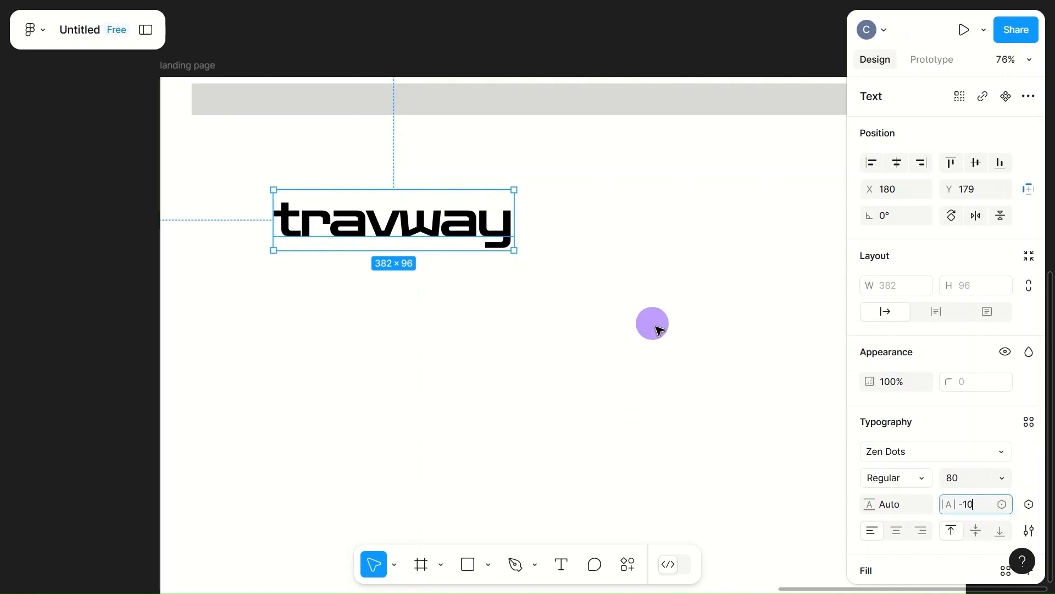
- Set the travway text's letter spacing to -8%
left_click(452, 245)
key("BackSpace")
type("-8")
left_click(664, 321)
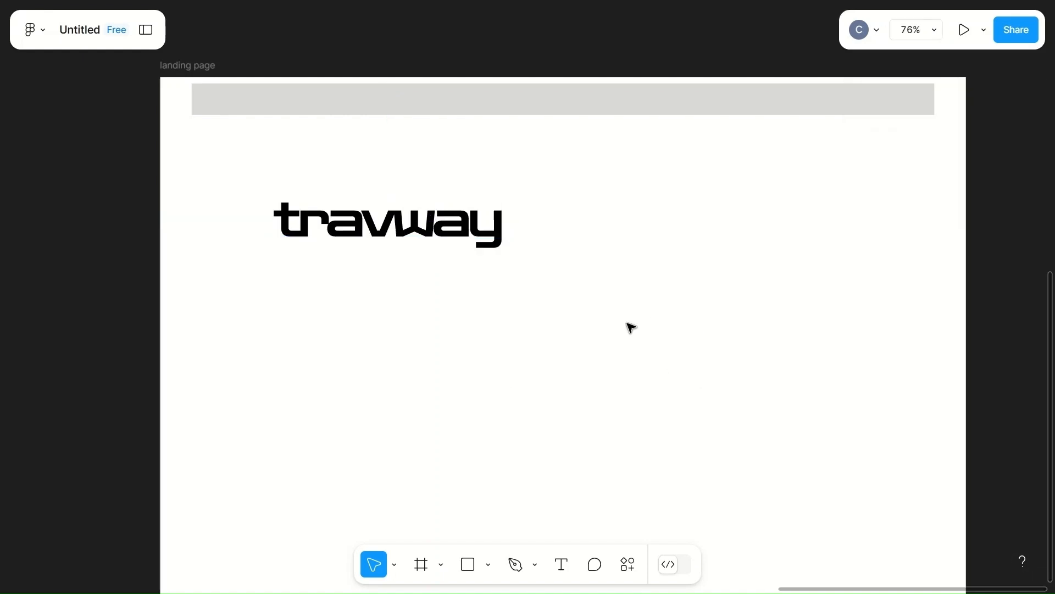
- Set the travway text's font size to 50 and move it onto the navigation bar's left end at X 50, Y 5
left_click(414, 218)
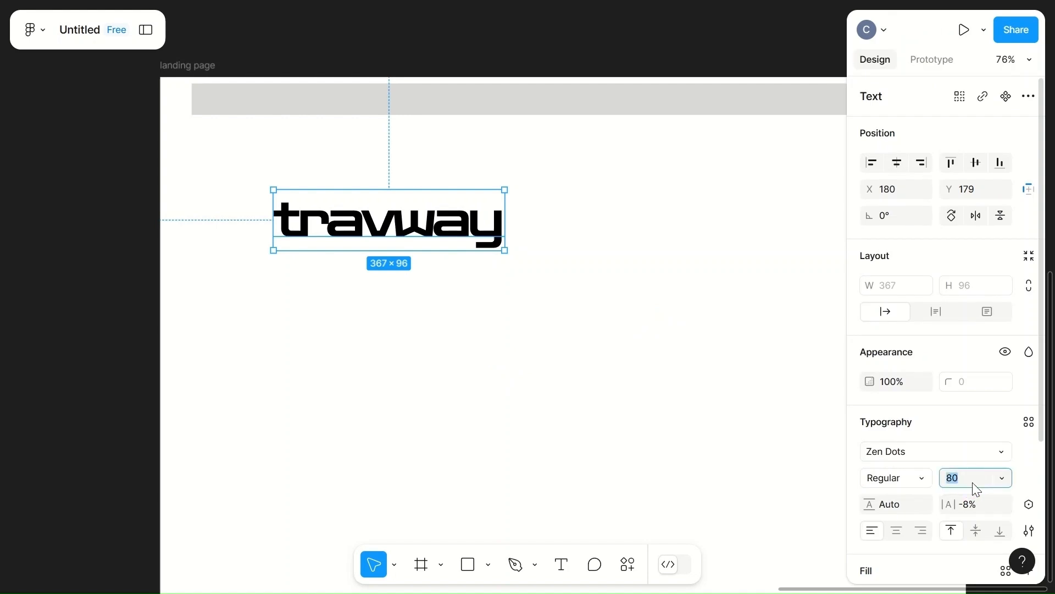
left_click(975, 485)
type("50")
left_click(671, 424)
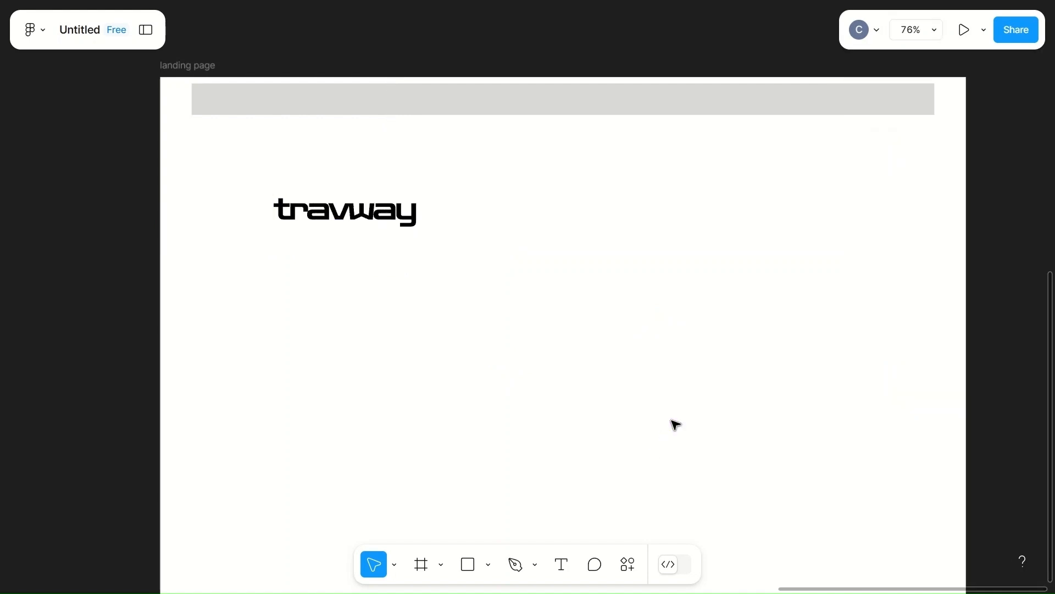
left_click(352, 224)
left_click_drag(355, 227, 295, 103)
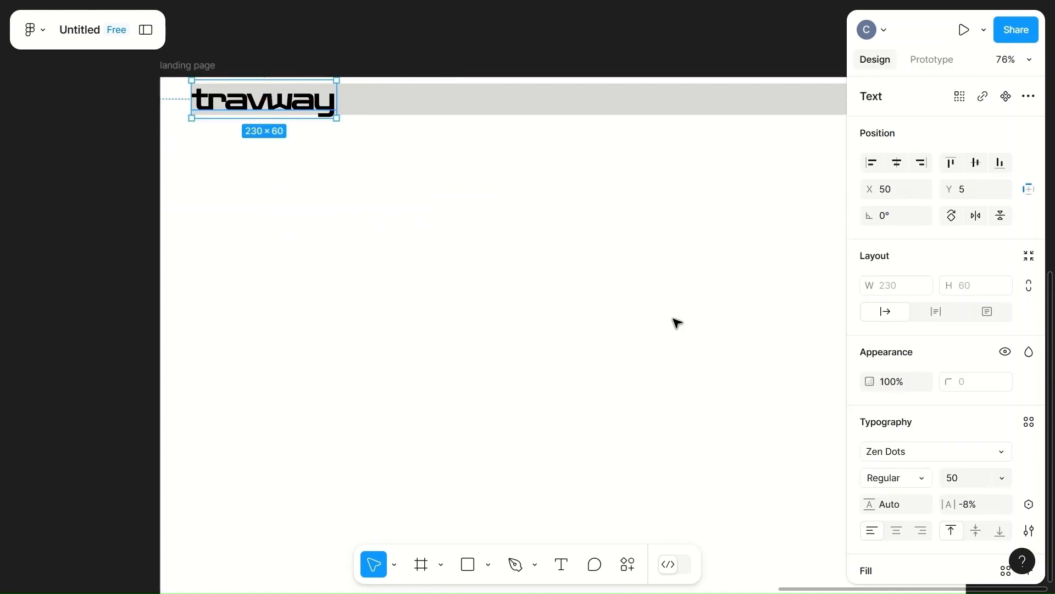
- Try font size 45 on the travway logo text, and settle on size 40
type("45")
left_click(683, 411)
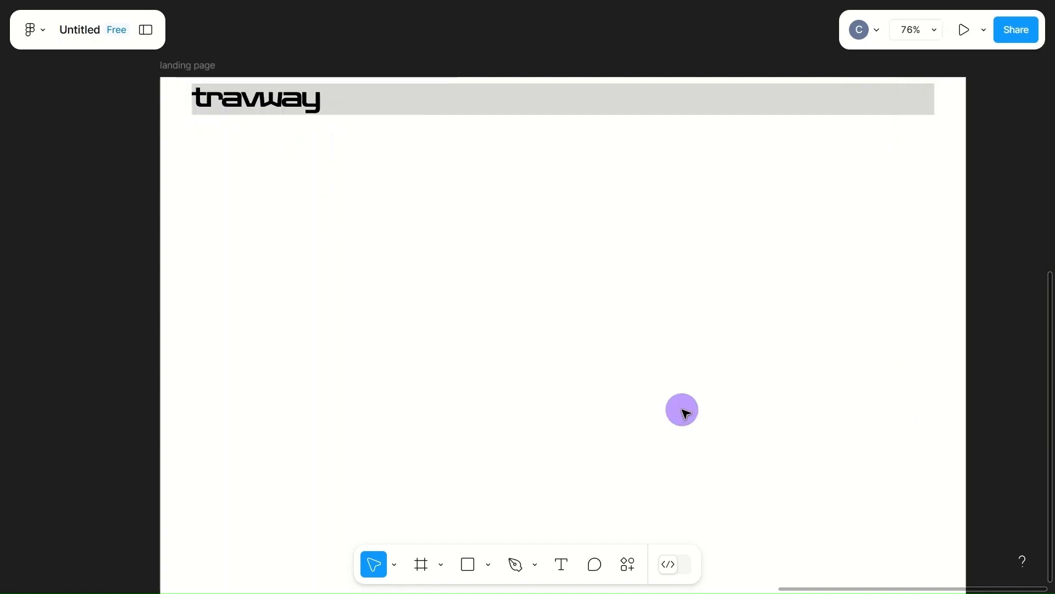
left_click(298, 104)
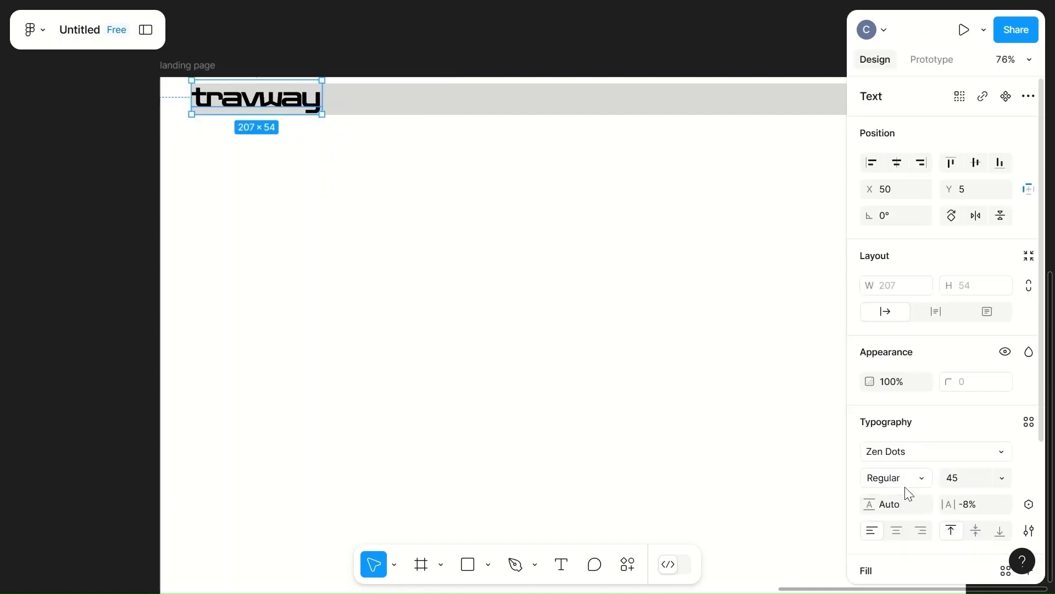
left_click(906, 480)
left_click(906, 478)
left_click(959, 483)
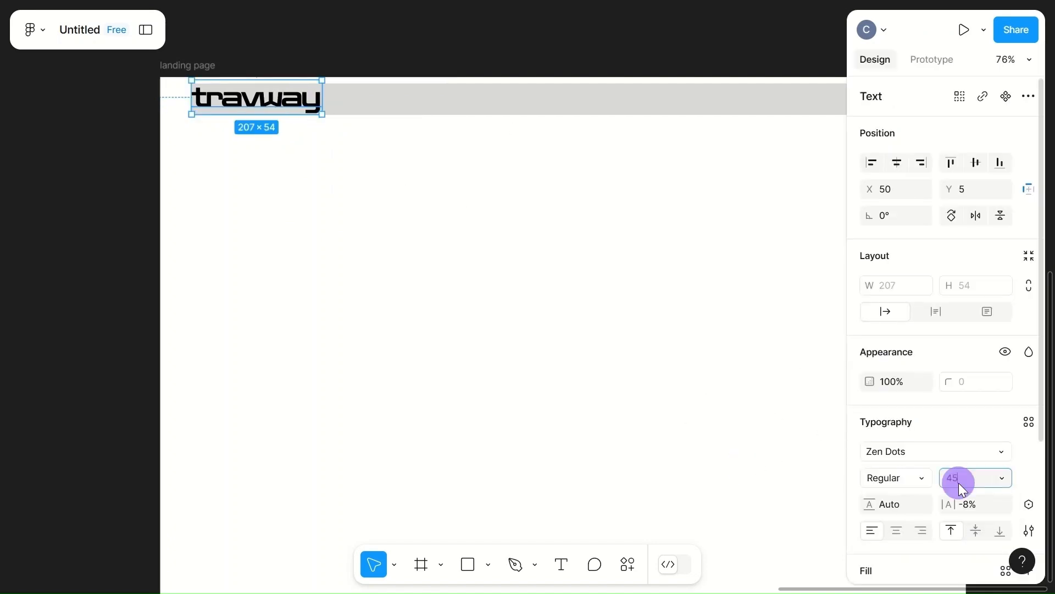
type("40")
left_click(584, 334)
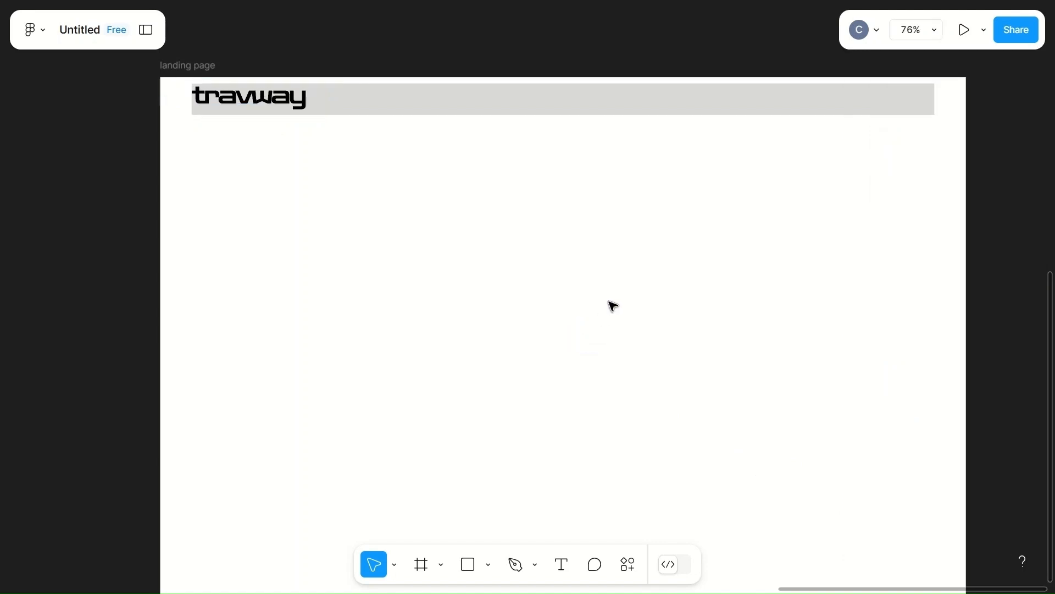
- Move the travway text down to X 50, Y 10 so it sits inside the navigation bar
mouse_move(248, 94)
left_mouse_down()
mouse_move(229, 95)
mouse_move(235, 105)
left_mouse_up()
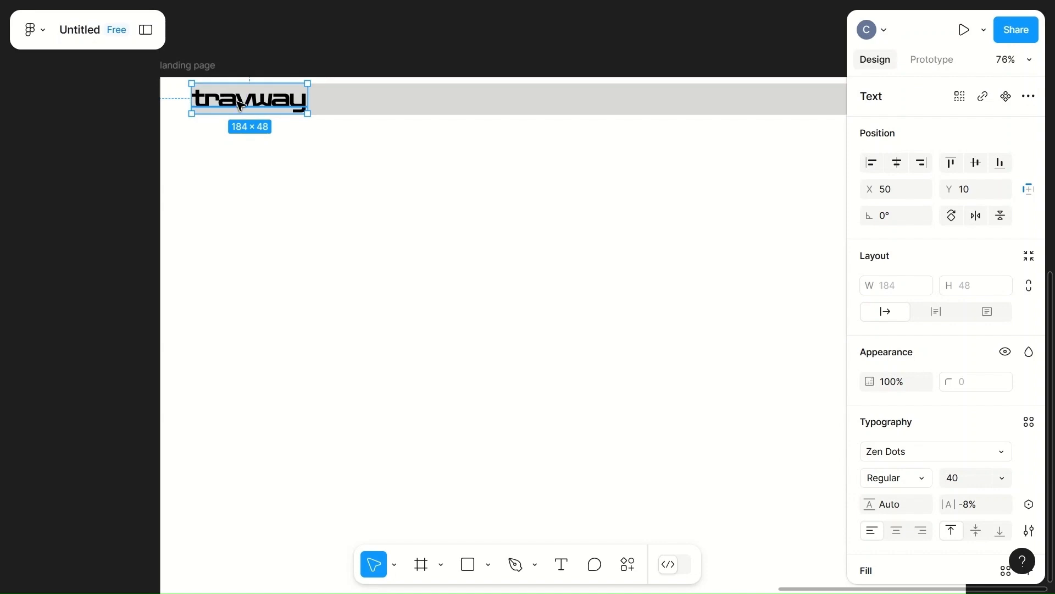
left_click(485, 242)
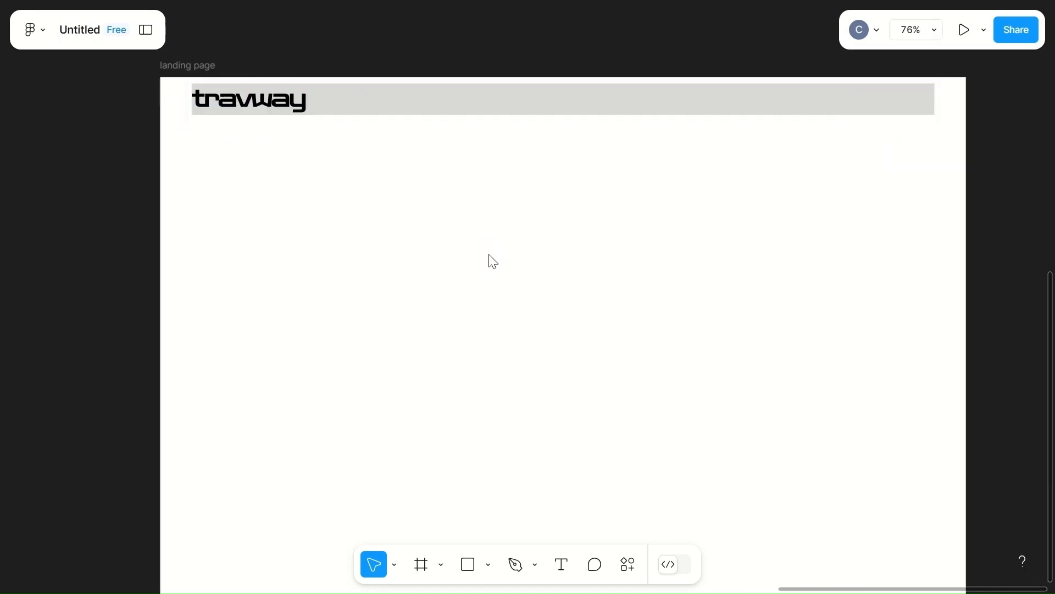
- Check the position and size of the navigation bar rectangle and the travway logo within the frame
left_click(546, 113)
left_click_drag(575, 109, 572, 107)
left_click(247, 98)
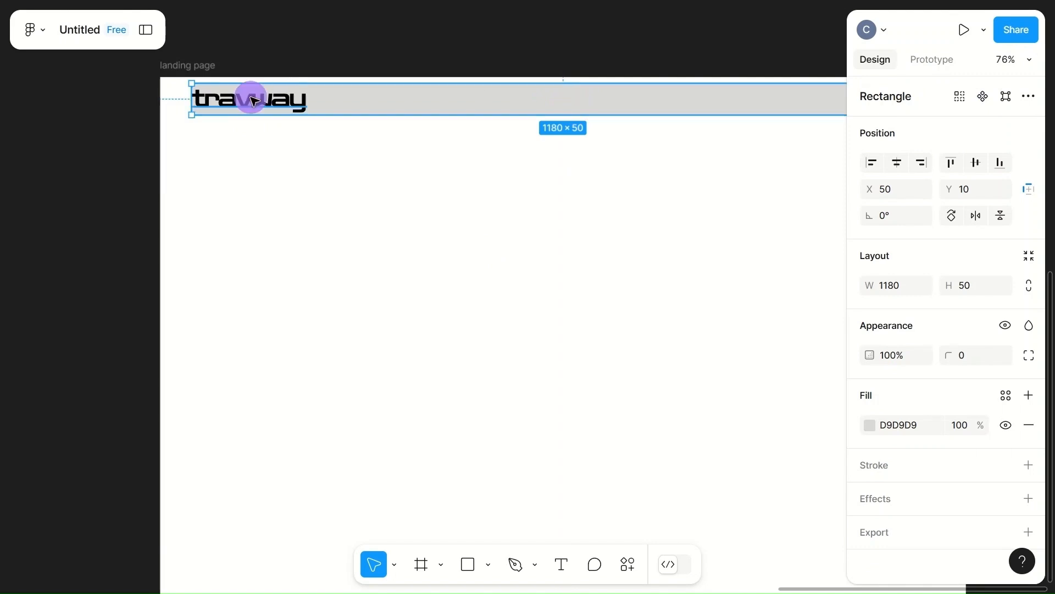
scroll(499, 271, "down", 4)
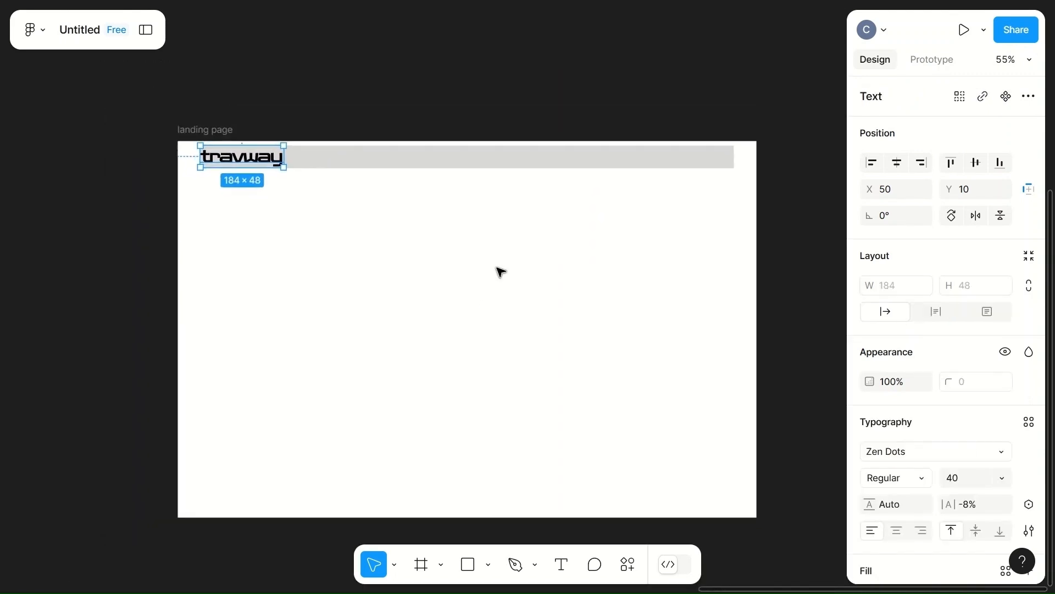
scroll(499, 271, "up", 4)
scroll(498, 271, "up", 2)
scroll(499, 271, "down", 3)
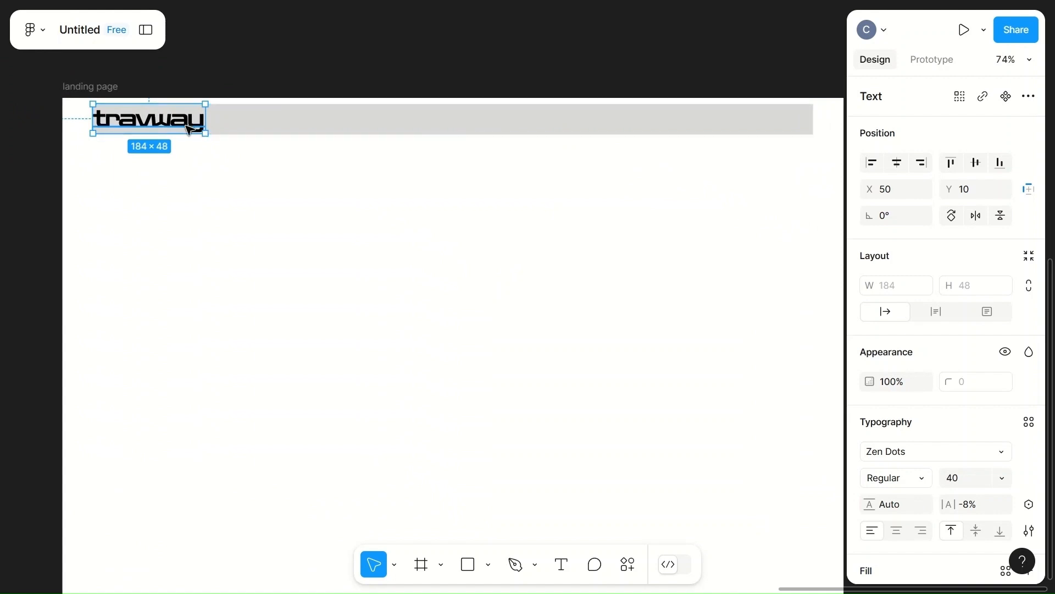
left_click(345, 196)
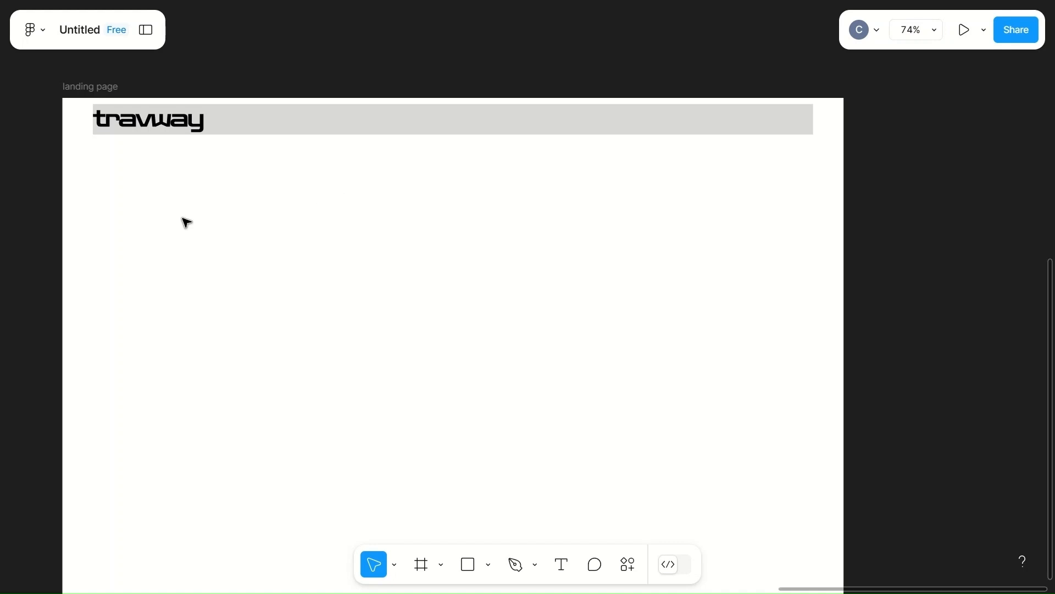
- Draw a rectangle of about 116 × 37 below the navigation bar at about X 211, Y 185
key("r")
left_click_drag(191, 212, 261, 233)
left_click(498, 258)
- Set the small rectangle's width to 100 and its height to 35
left_click(255, 230)
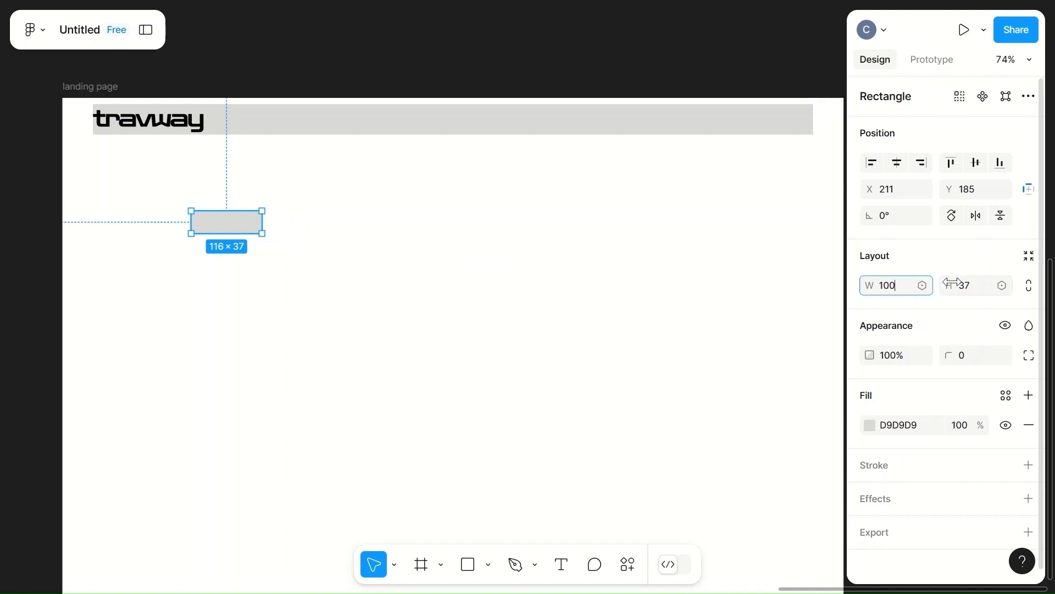
left_click(976, 286)
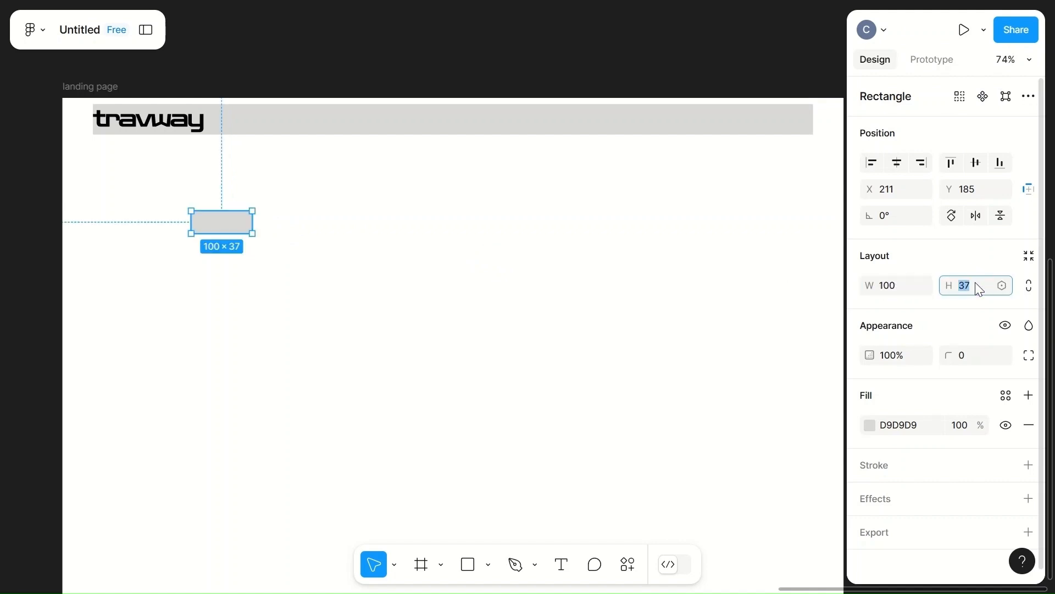
key("BackSpace")
key("BackSpace")
type("35")
left_click(647, 278)
- Set the small rectangle's corner radius to 50
left_click(238, 226)
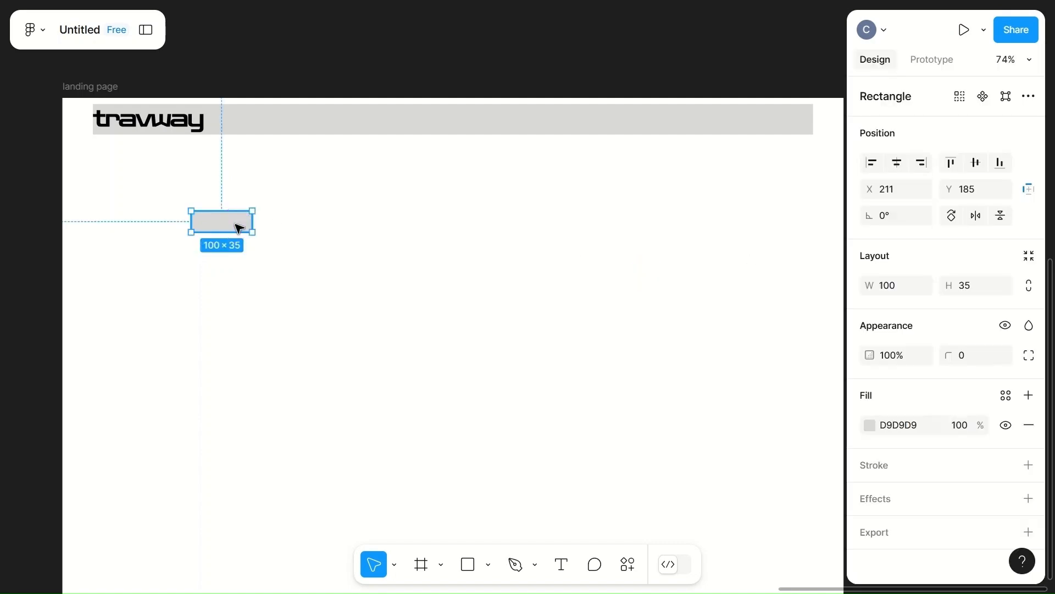
left_click(982, 354)
type("50")
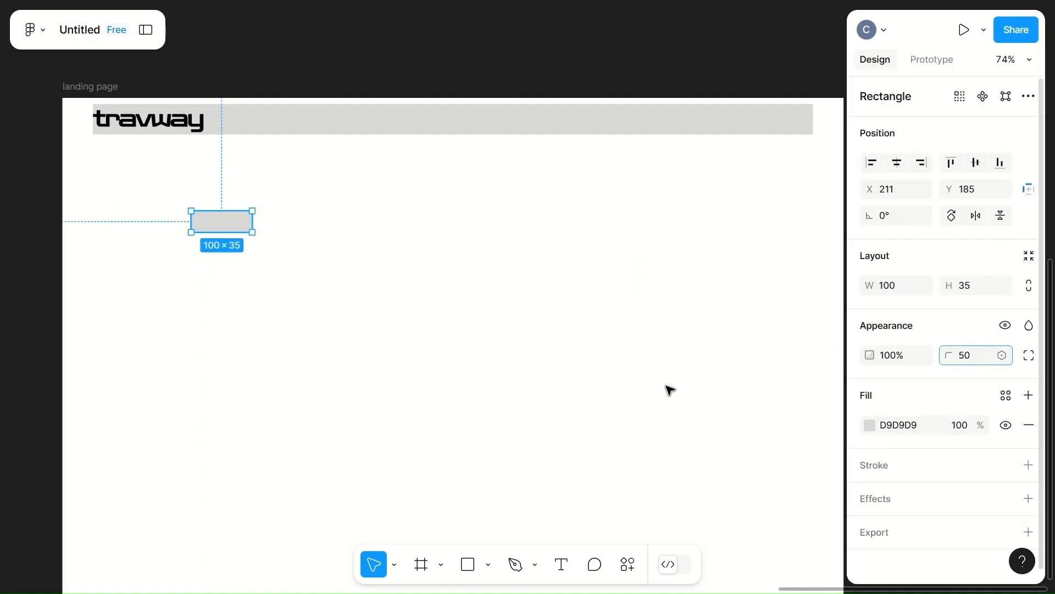
left_click(680, 386)
- Move the rounded rectangle to about X 407, Y 177 and duplicate it below at about X 421, Y 284
left_click(244, 223)
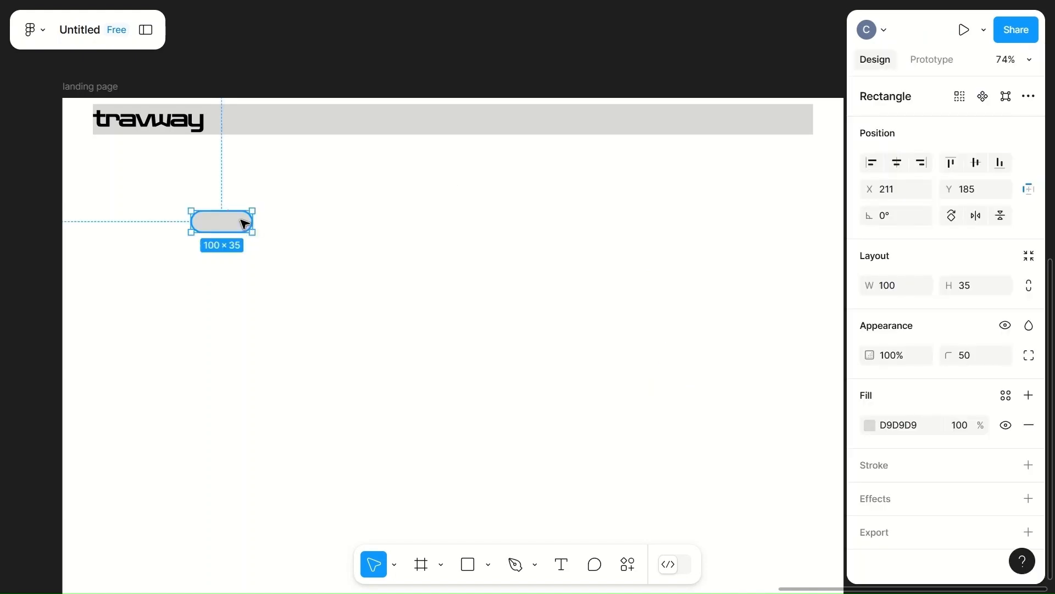
left_click_drag(226, 220, 346, 220)
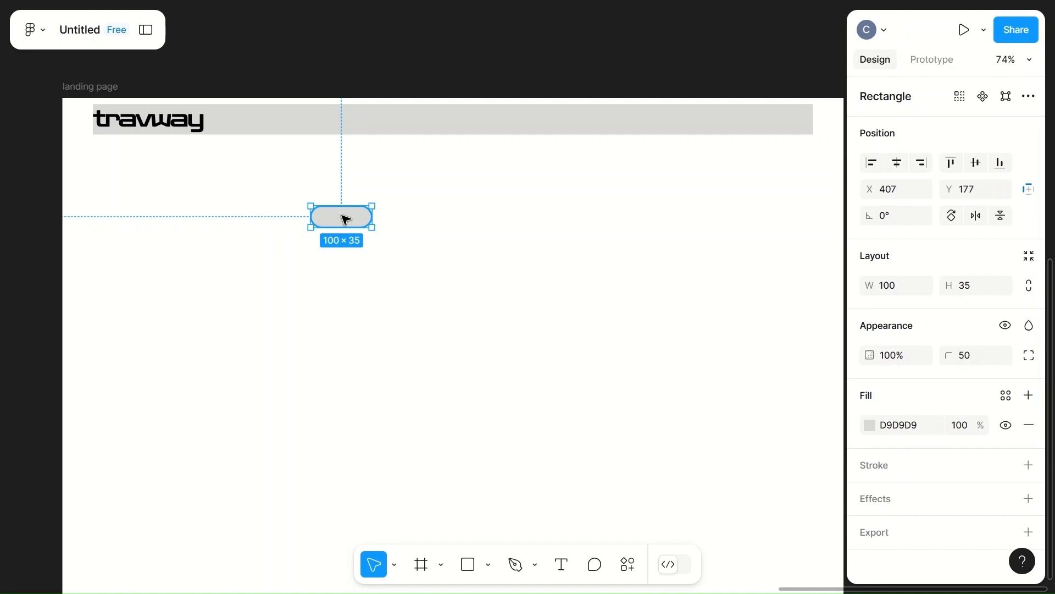
left_click_drag(346, 220, 354, 286)
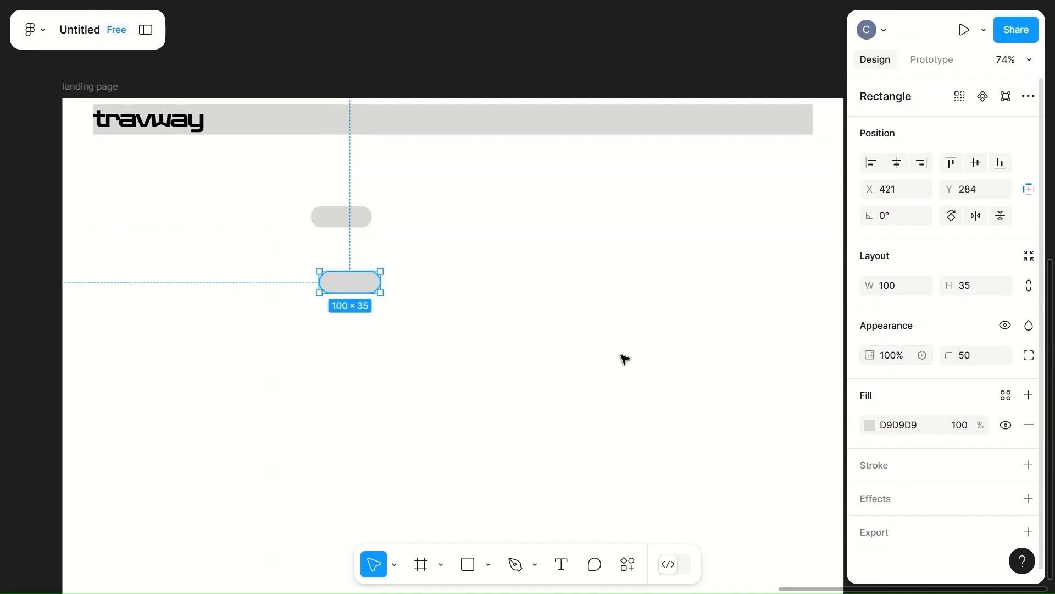
- Change the fill of the duplicated rounded rectangle to light pink F6CCCC
left_click(864, 423)
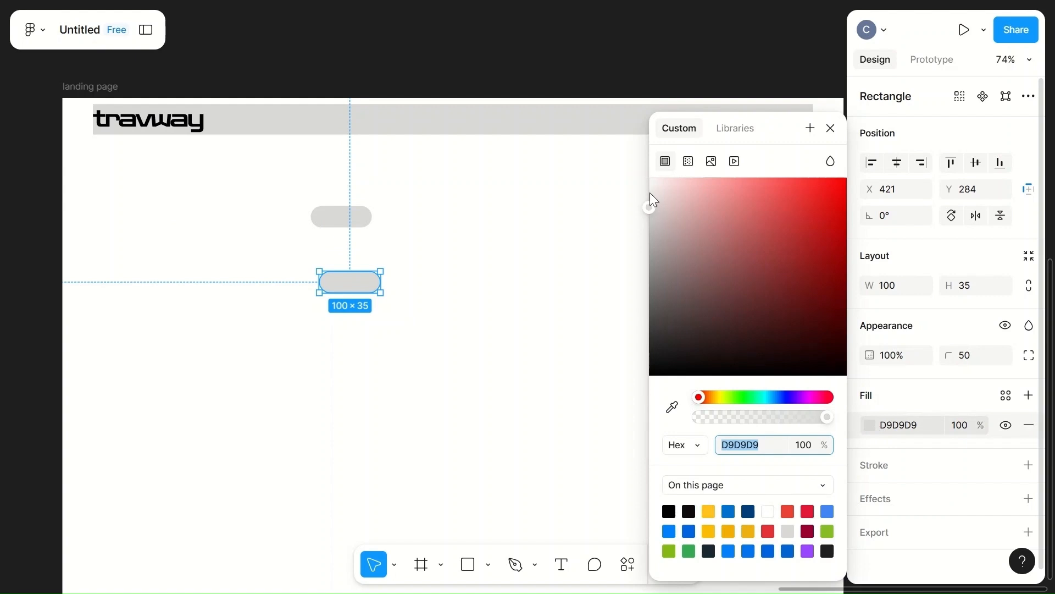
left_click_drag(650, 203, 681, 192)
left_click(373, 320)
- Set the pink rectangle's width to 50 and place it over the grey pill's left half at X 407, Y 177
left_click(359, 281)
left_click(898, 287)
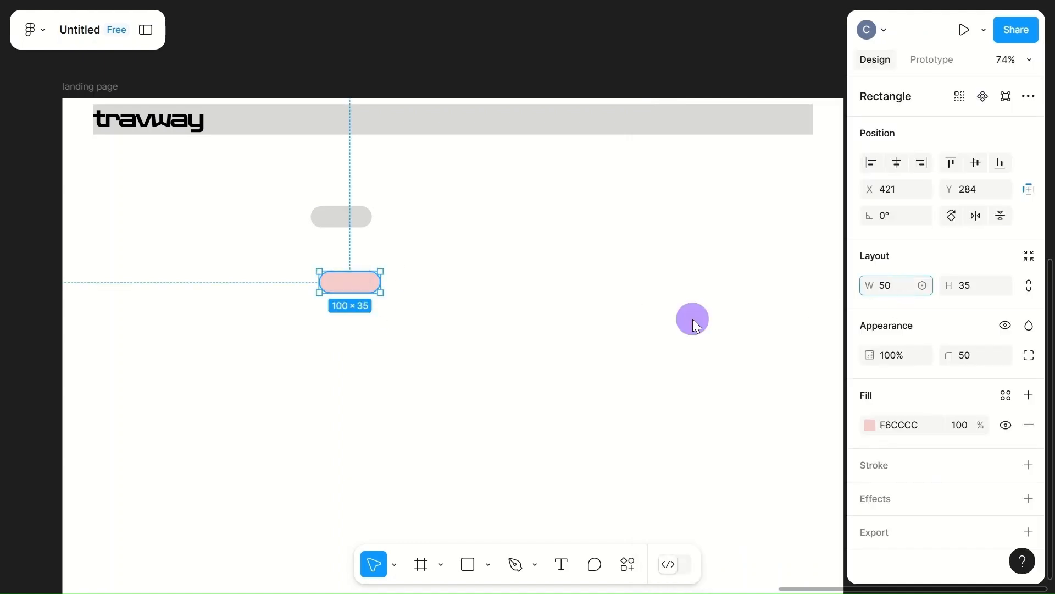
left_click(697, 323)
left_click_drag(335, 284, 328, 217)
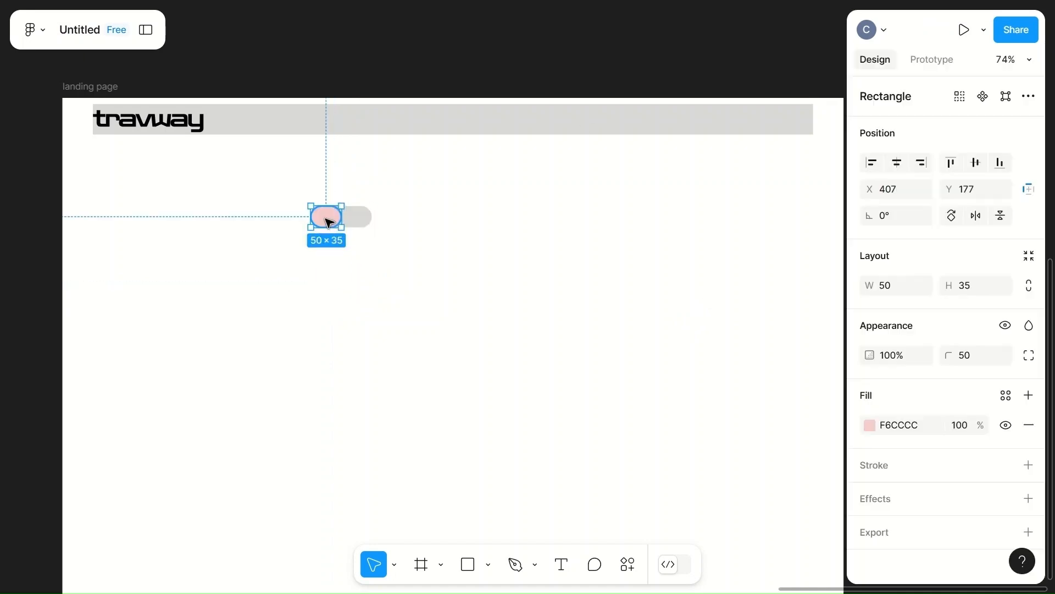
left_click(486, 240)
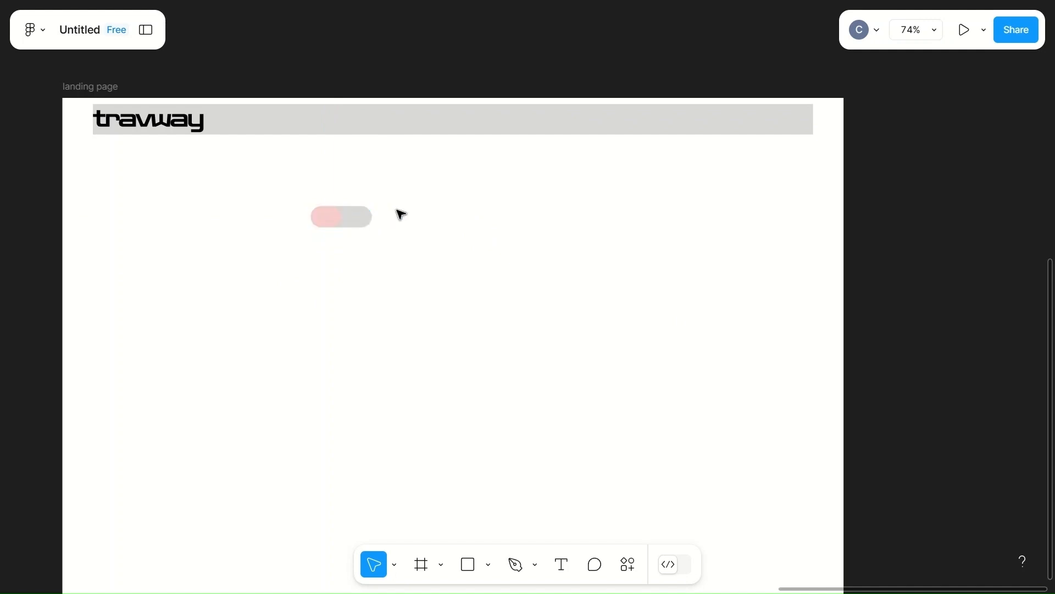
- Group the pink rectangle with the grey pill behind it
scroll(401, 215, "up", 5)
scroll(400, 214, "down", 5)
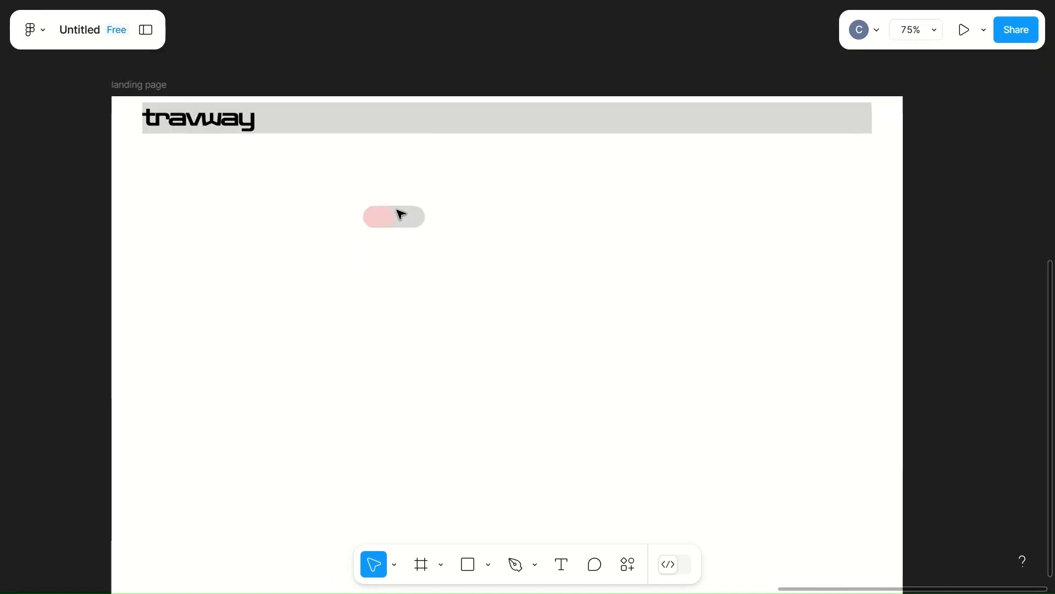
left_click(372, 226)
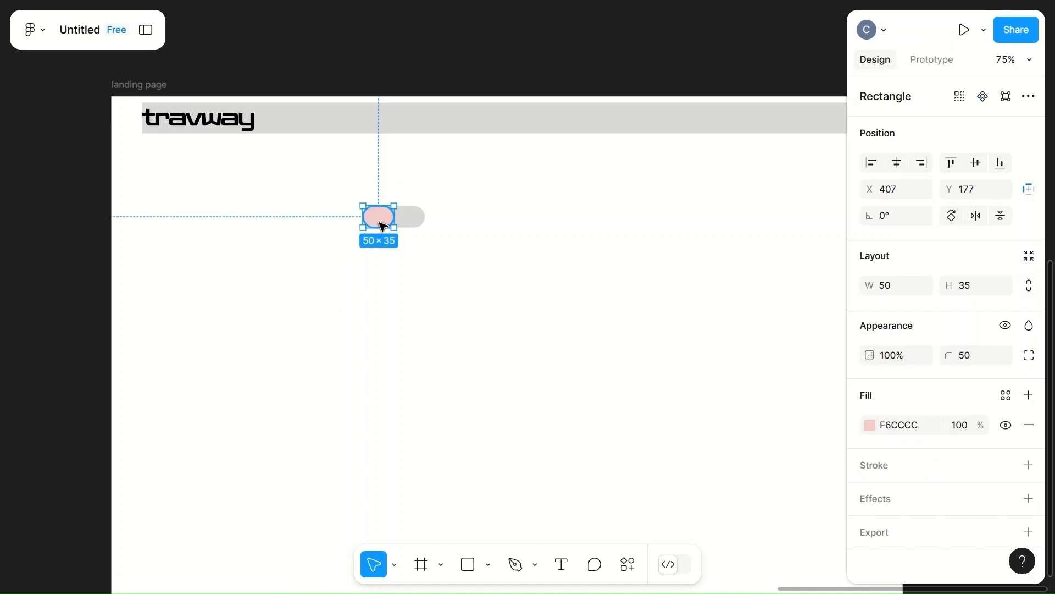
left_click(417, 225, "shift")
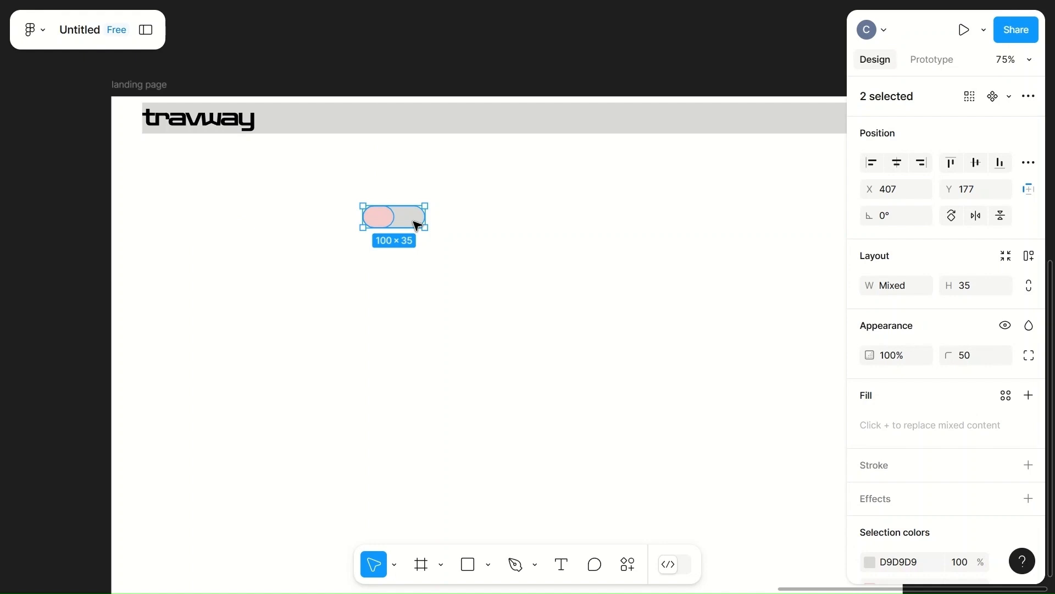
key("ctrl+g")
left_click(528, 236)
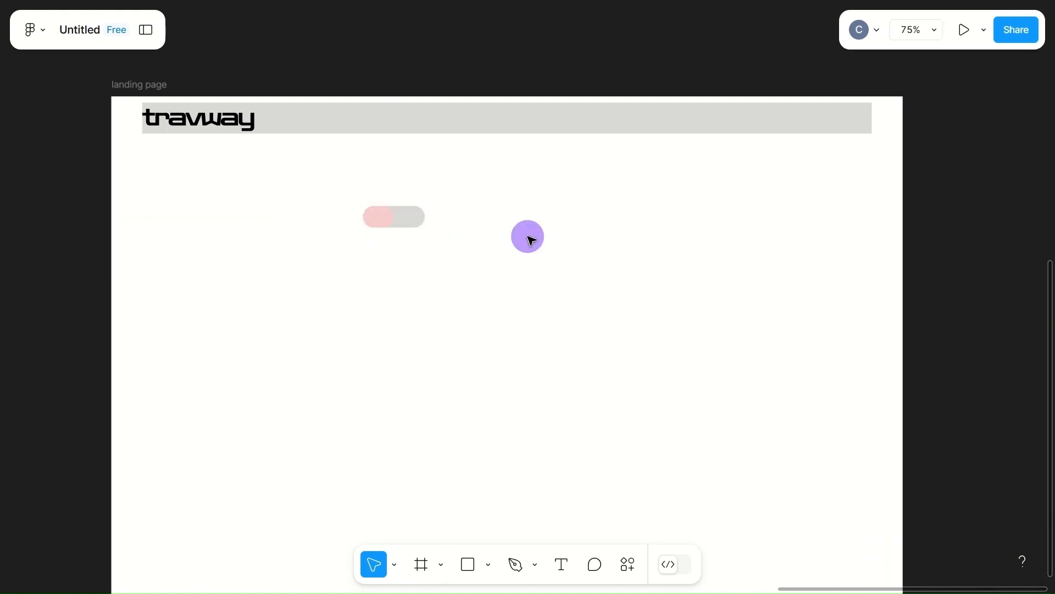
- Place the pill-shaped toggle group on the navigation bar at X 906, Y 17, in front of the bar's background
scroll(528, 237, "right", 2)
left_click_drag(331, 219, 639, 119)
right_click(639, 119)
left_click(570, 273)
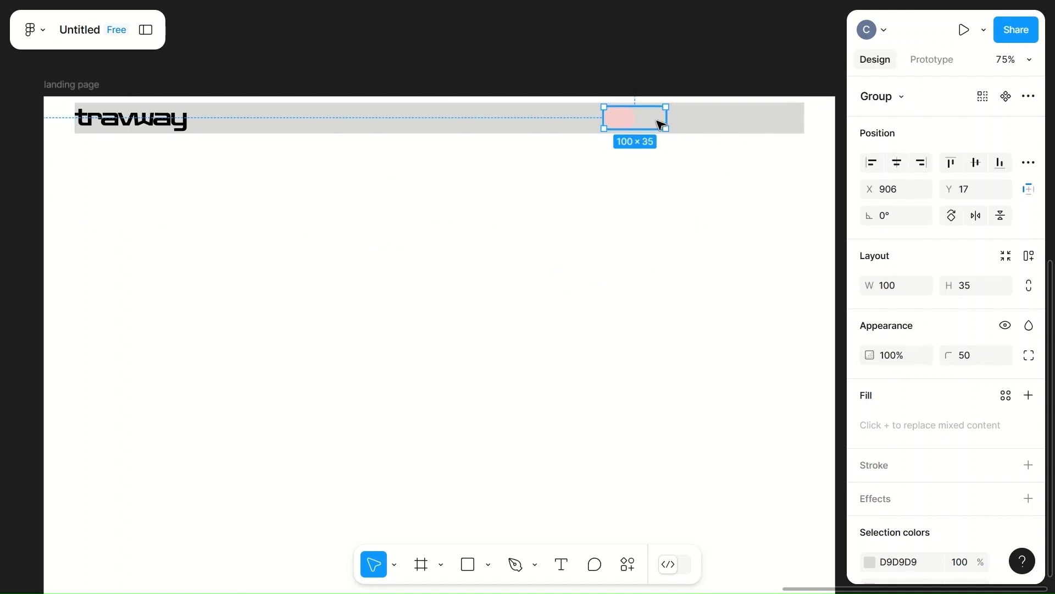
- Reduce the navigation bar rectangle's fill opacity to 37%
left_click(740, 120)
left_click(870, 425)
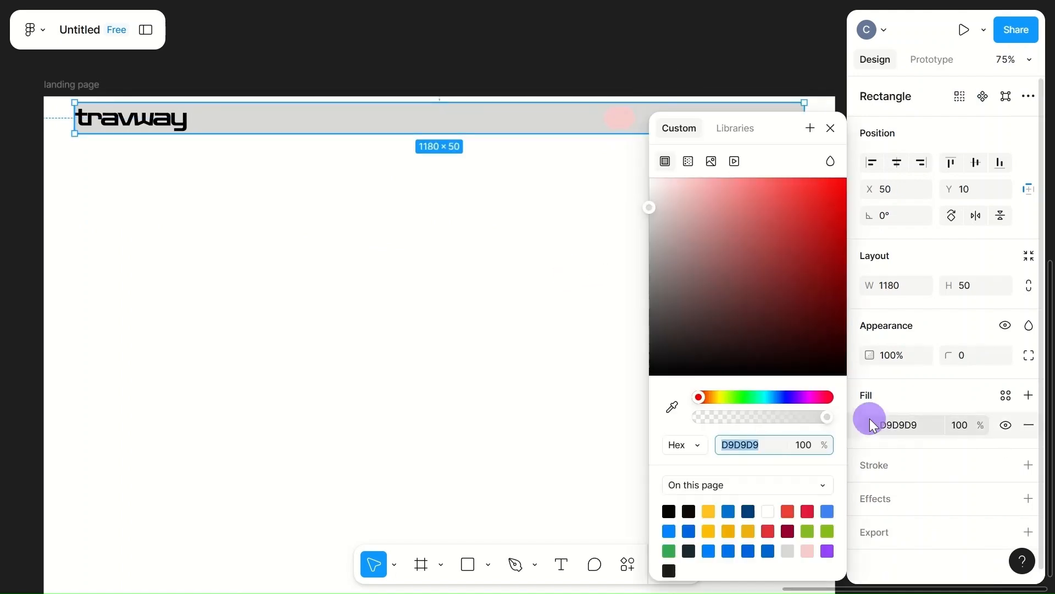
left_click_drag(785, 413, 746, 415)
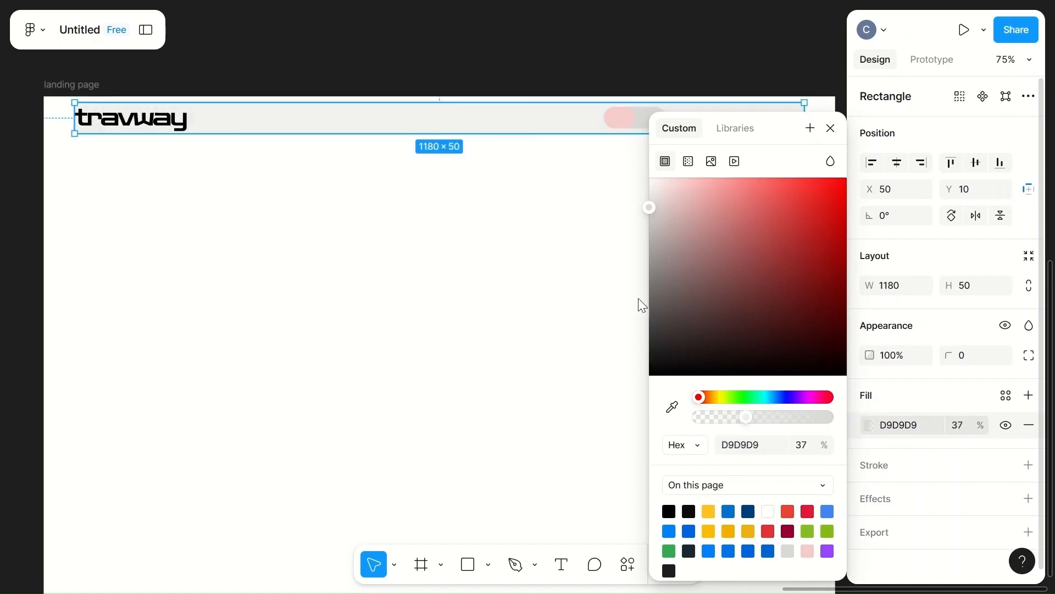
left_click(544, 309)
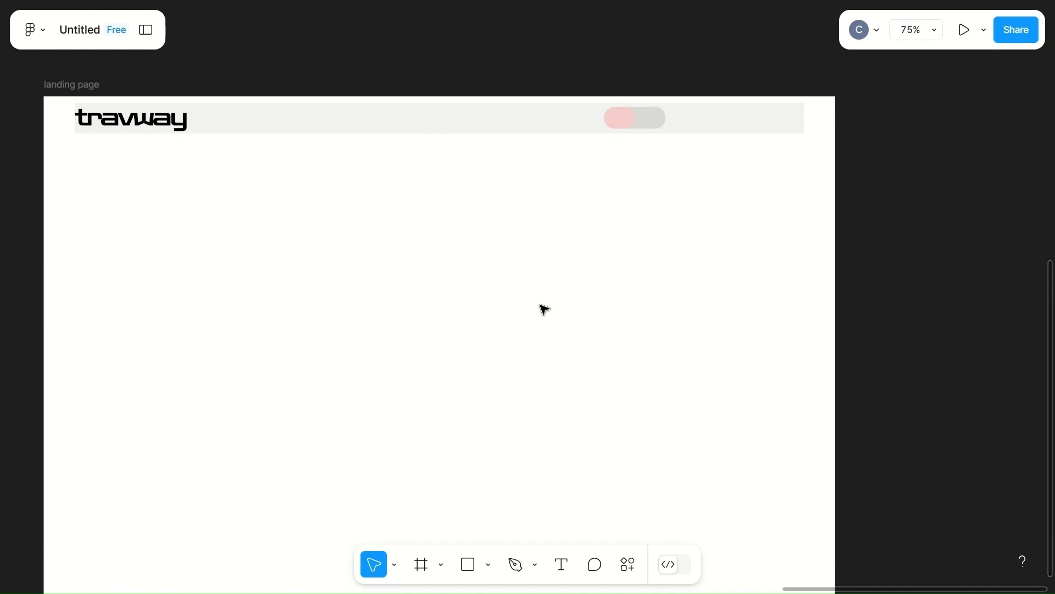
- Add the text EN on the landing page below the navigation bar at about X 575, Y 170
key("t")
left_click(397, 201)
type("En")
key("BackSpace")
type("N")
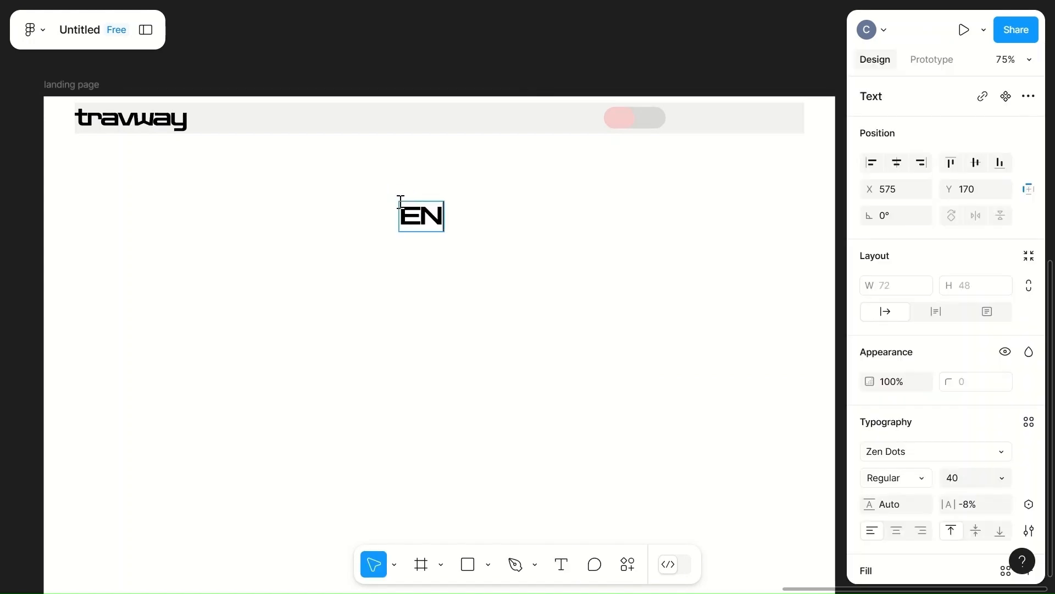
key("Escape")
left_click(966, 451)
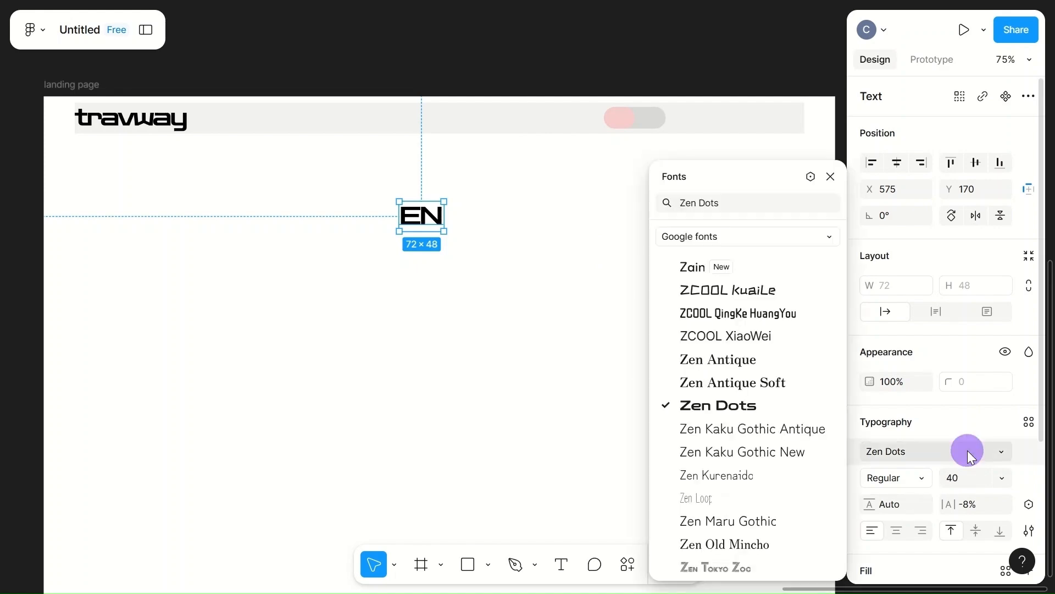
scroll(692, 358, "up", 10)
left_click(718, 202)
key("BackSpace")
key("BackSpace")
key("BackSpace")
key("BackSpace")
key("BackSpace")
key("BackSpace")
key("BackSpace")
key("BackSpace")
type("int")
key("BackSpace")
key("BackSpace")
key("BackSpace")
type("rob")
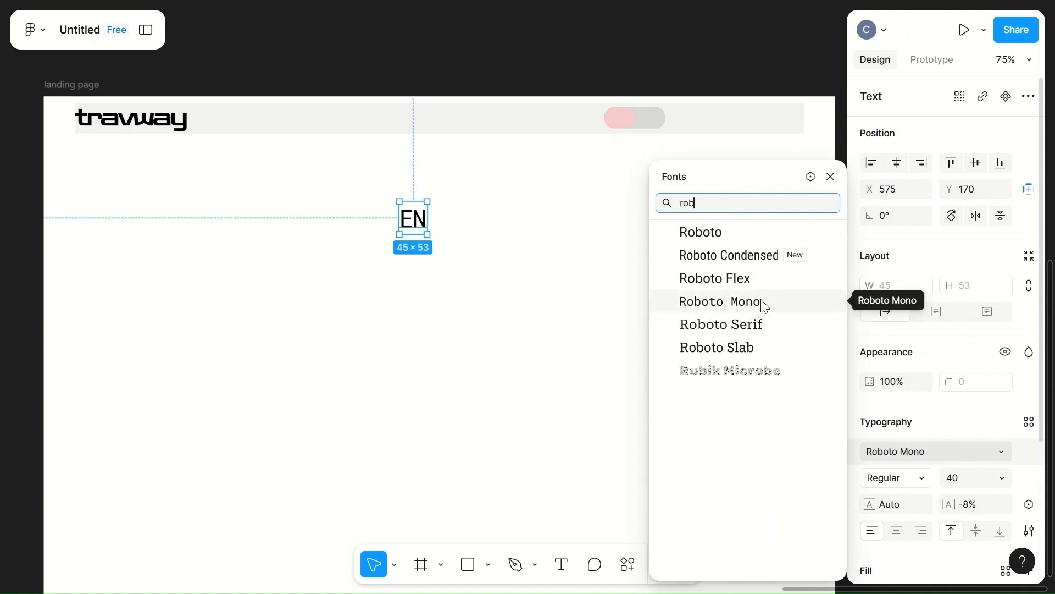
left_click(830, 176)
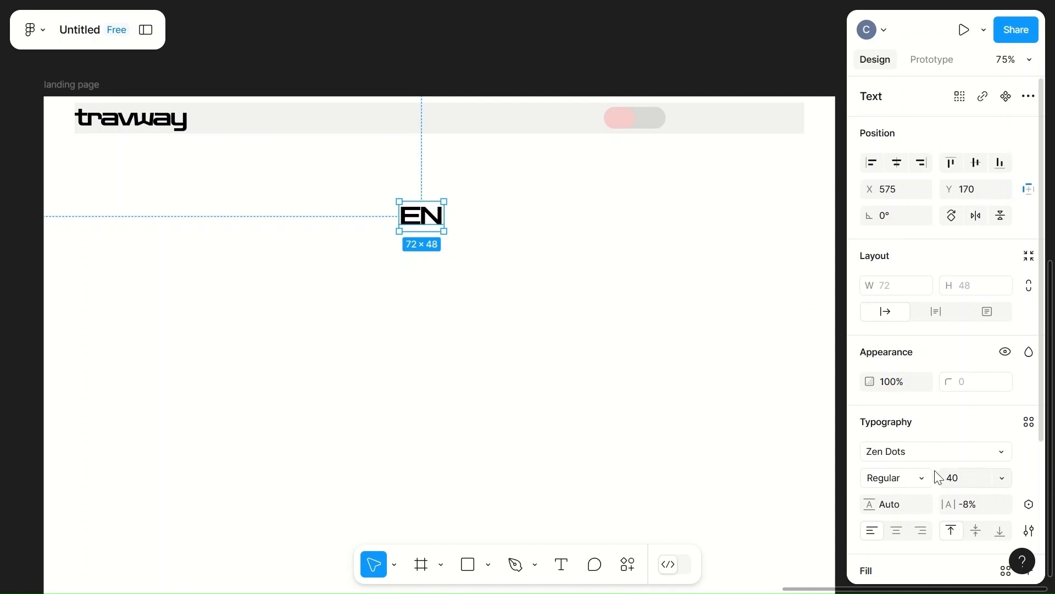
- Set the EN text's font to Roboto Mono and its size to 15
left_click(897, 452)
type("rob")
left_click(722, 305)
left_click(474, 325)
left_click(413, 220)
left_click(979, 479)
type("15")
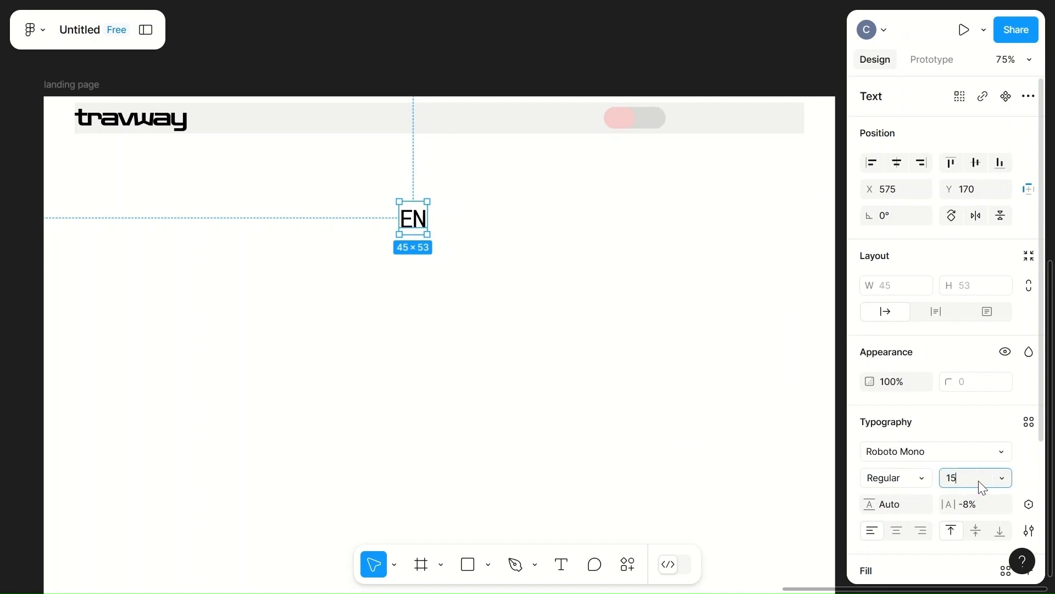
left_click(580, 367)
- Place the EN label on the toggle's pink half and duplicate it onto the grey half at X 971, Y 25
left_click(407, 203)
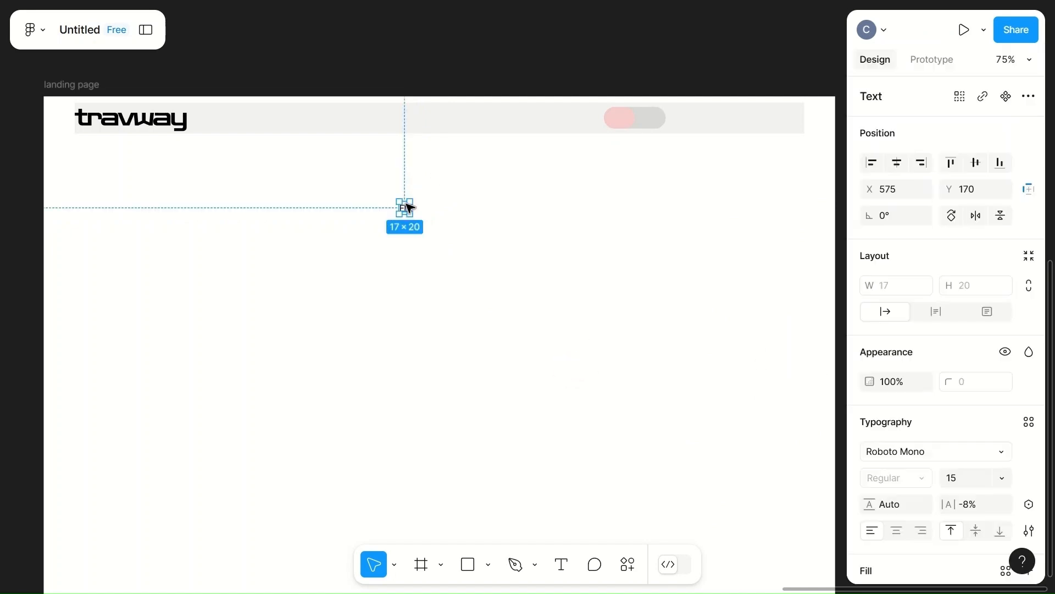
left_click_drag(407, 204, 621, 119)
scroll(620, 119, "up", 8)
scroll(619, 119, "right", 3)
scroll(620, 119, "up", 1)
left_click_drag(464, 152, 611, 145)
- Change the text of the duplicated label on the toggle's grey half to IN
double_click(610, 146)
left_click(614, 151)
key("BackSpace")
type("U")
key("BackSpace")
type("I")
key("Escape")
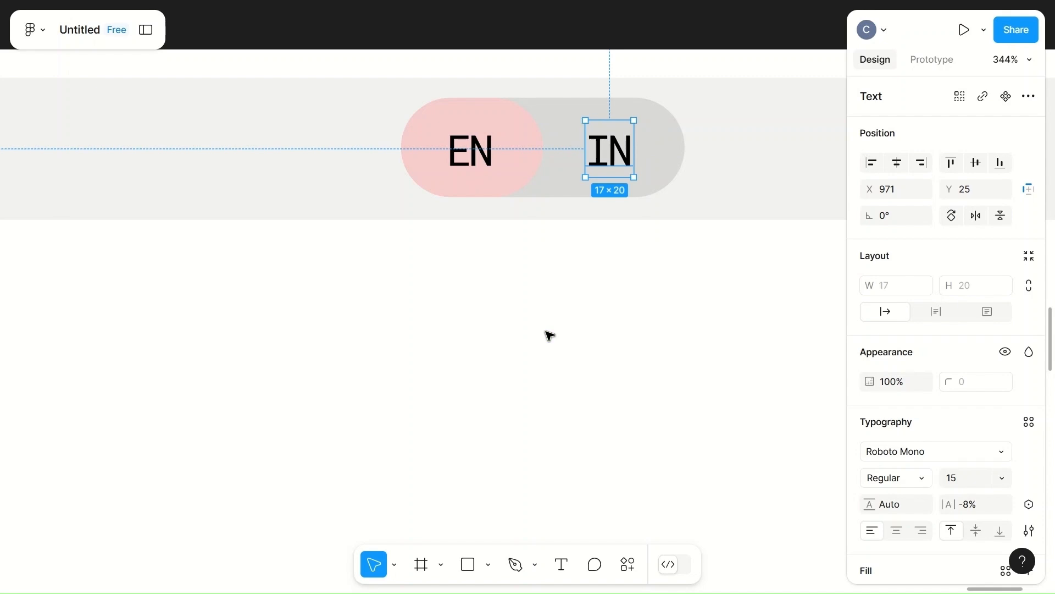
scroll(547, 334, "down", 3)
left_click(653, 351)
- Change the fill of the pink rectangle behind the EN label to white FFFFFF
scroll(653, 352, "down", 2)
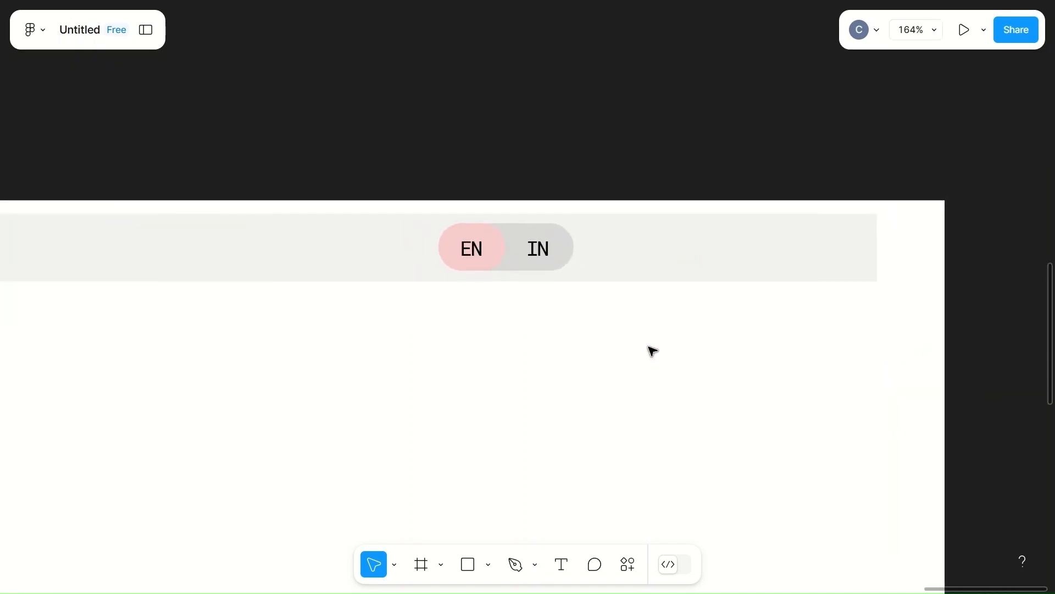
double_click(500, 256)
left_click(869, 424)
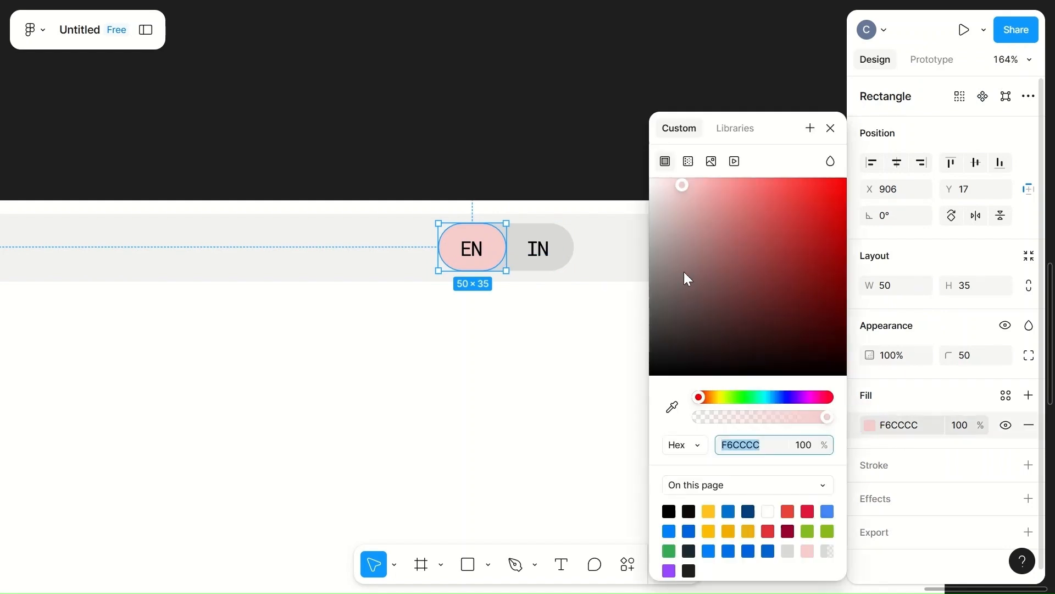
left_click_drag(654, 184, 649, 173)
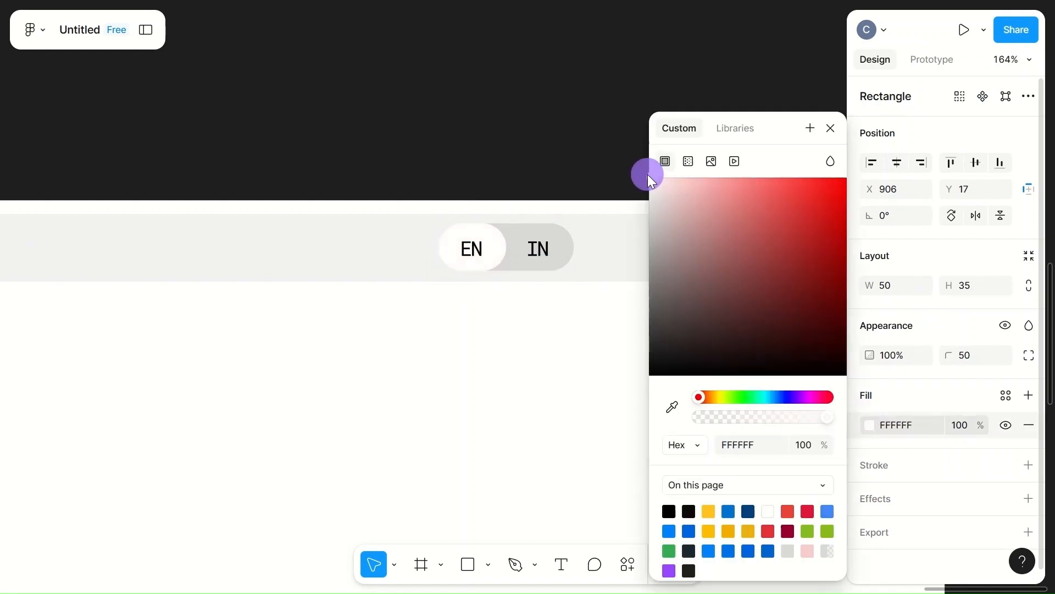
left_click(601, 354)
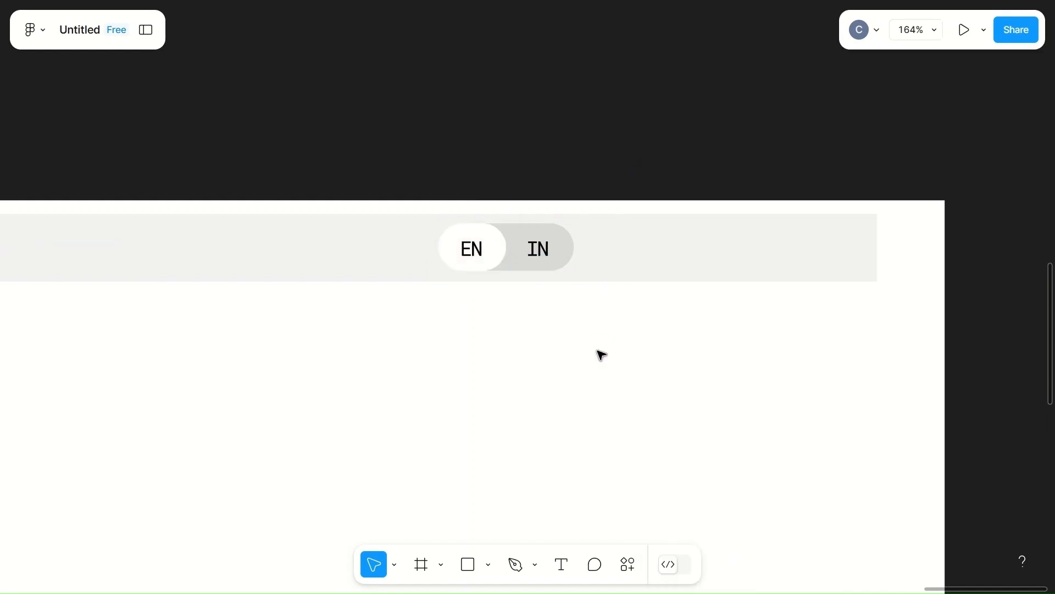
- Move the icon set group next to the landing page frame, at about X 4141, Y 13950
scroll(602, 354, "down", 10)
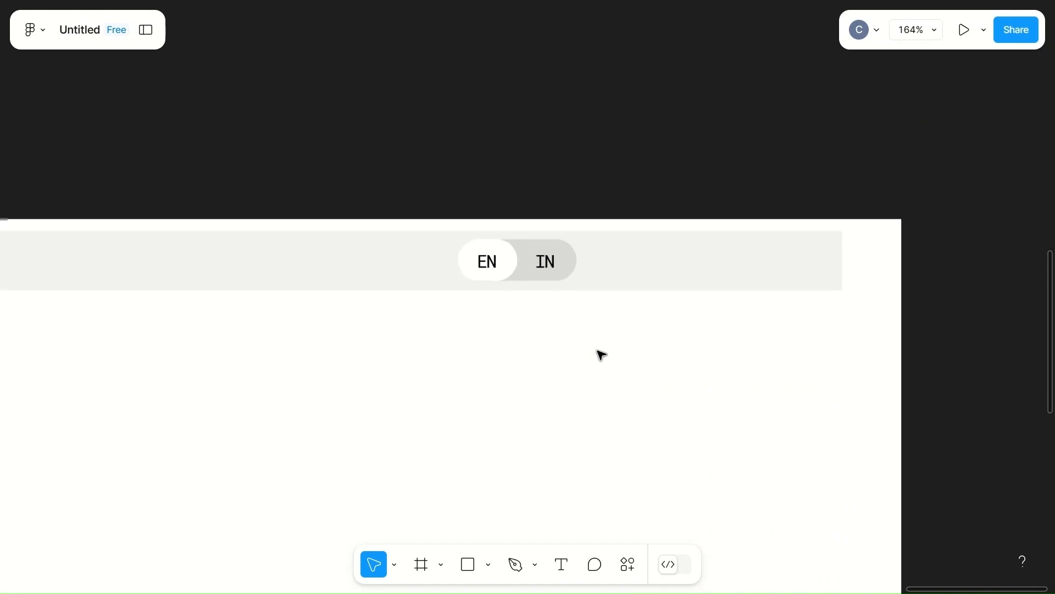
scroll(385, 447, "left", 5)
scroll(383, 445, "down", 4)
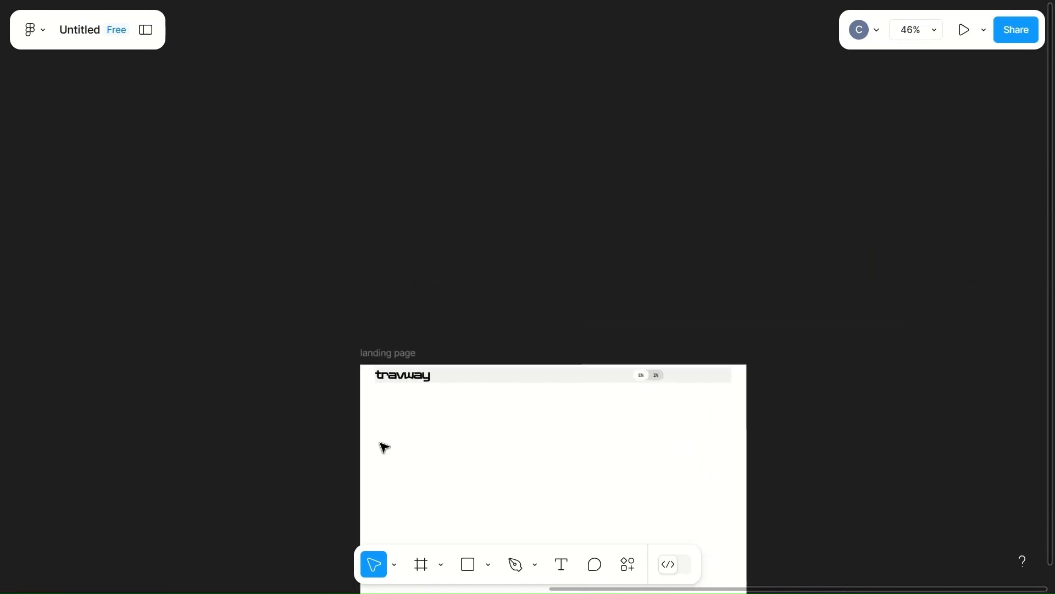
scroll(167, 379, "left", 8)
left_click_drag(184, 253, 838, 439)
left_click(749, 205)
scroll(704, 222, "right", 7)
left_click_drag(432, 431, 398, 460)
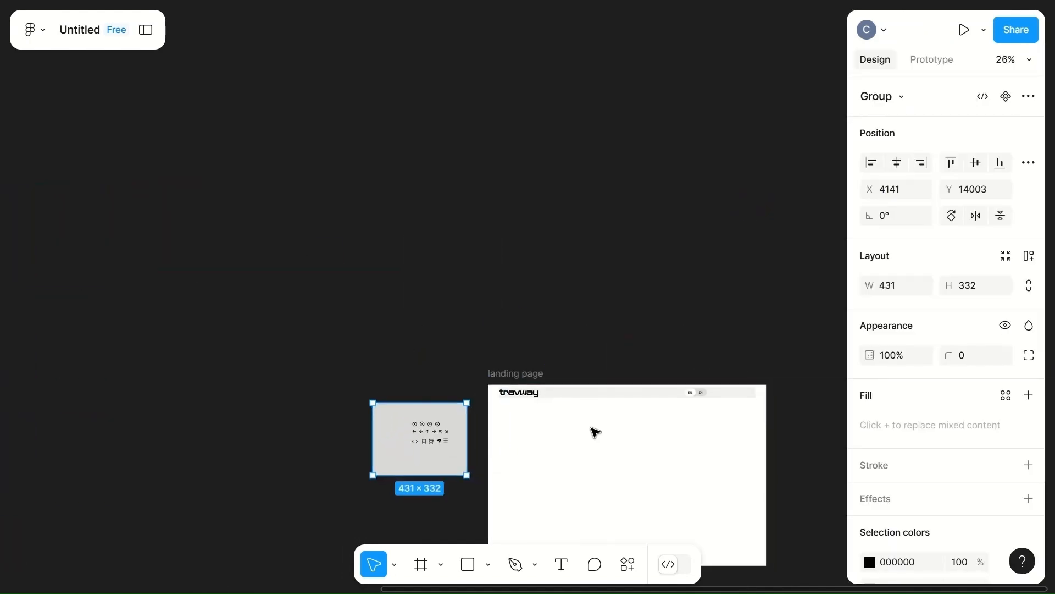
scroll(594, 431, "down", 4)
scroll(593, 431, "right", 2)
left_click(354, 330)
left_click_drag(354, 332, 353, 323)
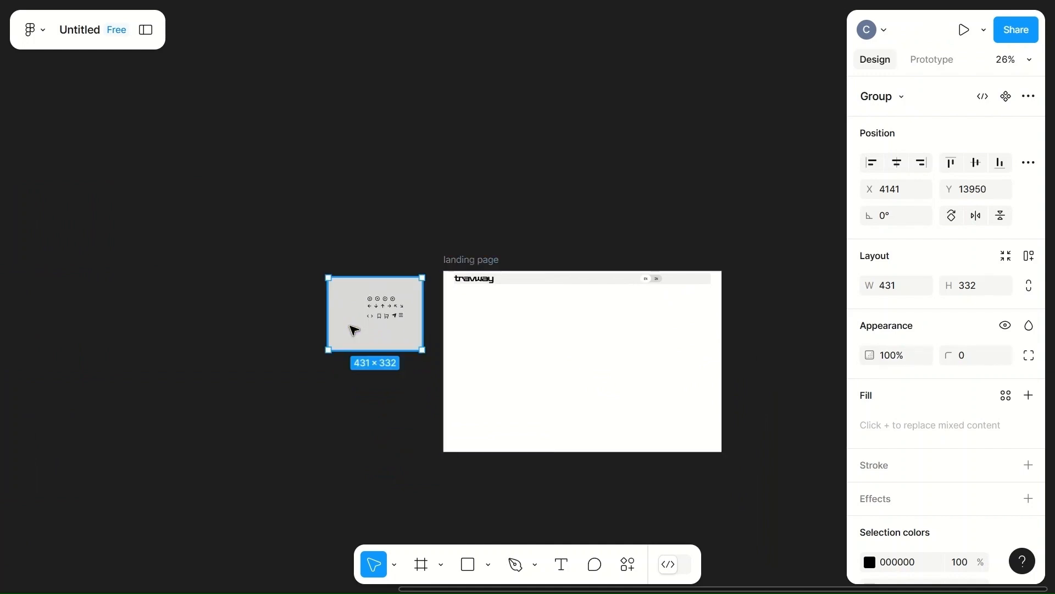
- Ungroup the icon set beside the landing page frame
scroll(554, 346, "up", 10)
scroll(554, 346, "down", 5)
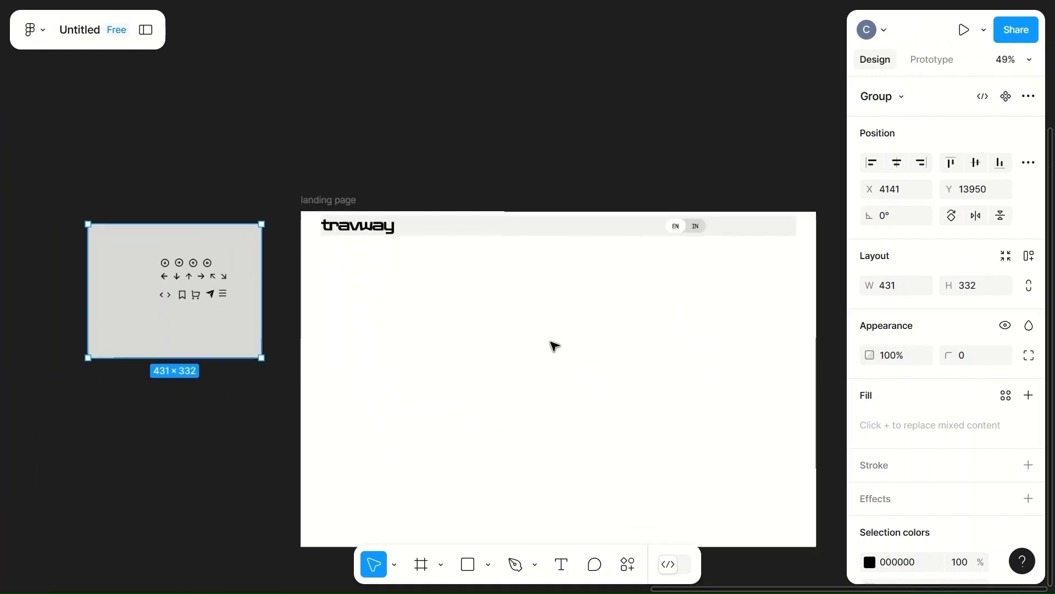
scroll(190, 302, "up", 4)
scroll(183, 294, "up", 1)
left_click(179, 292)
right_click(165, 312)
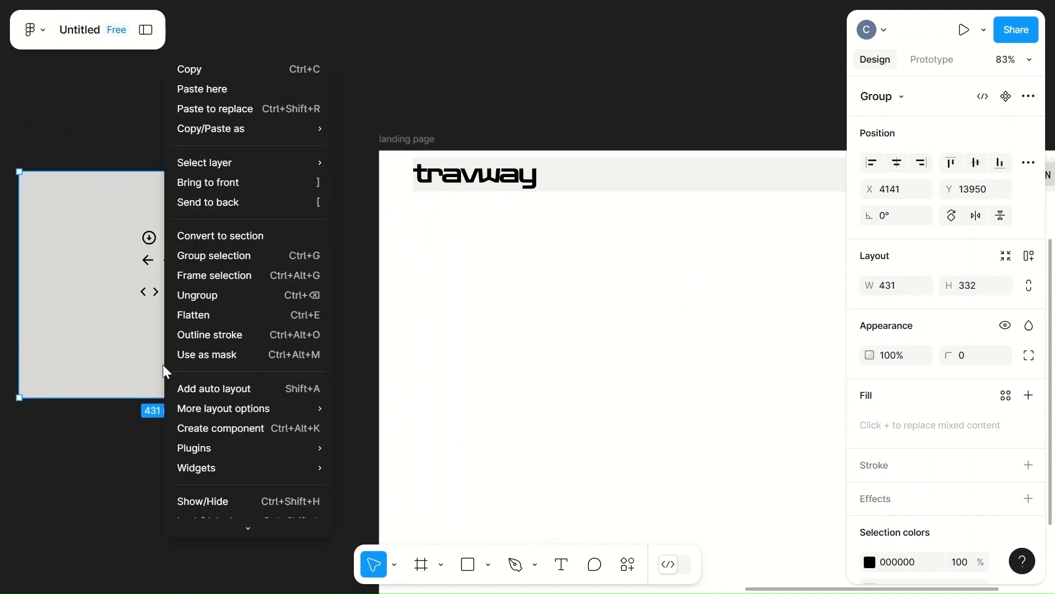
left_click(254, 307)
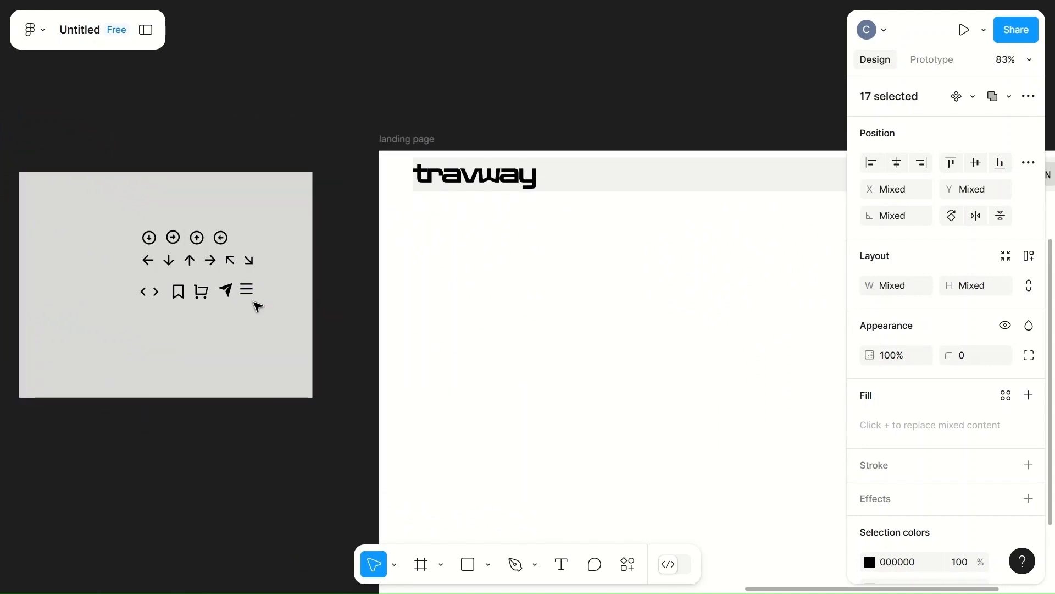
- Move the bookmark and shopping cart icons from the icon set onto the landing page, side by side below the logo
left_click(216, 334)
left_click(183, 297)
left_click_drag(184, 297, 589, 251)
left_click(181, 291)
left_click(206, 290)
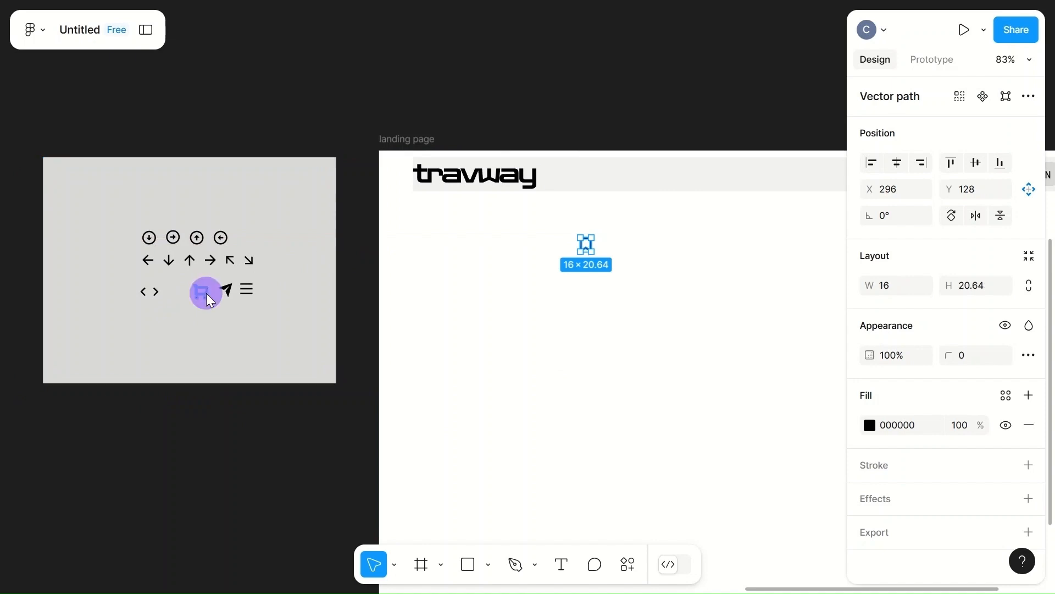
left_click_drag(205, 290, 615, 245)
left_click(620, 275)
- Move the bookmark and cart icons together into the navigation bar, to the right of the EN/IN toggle
scroll(666, 343, "right", 5)
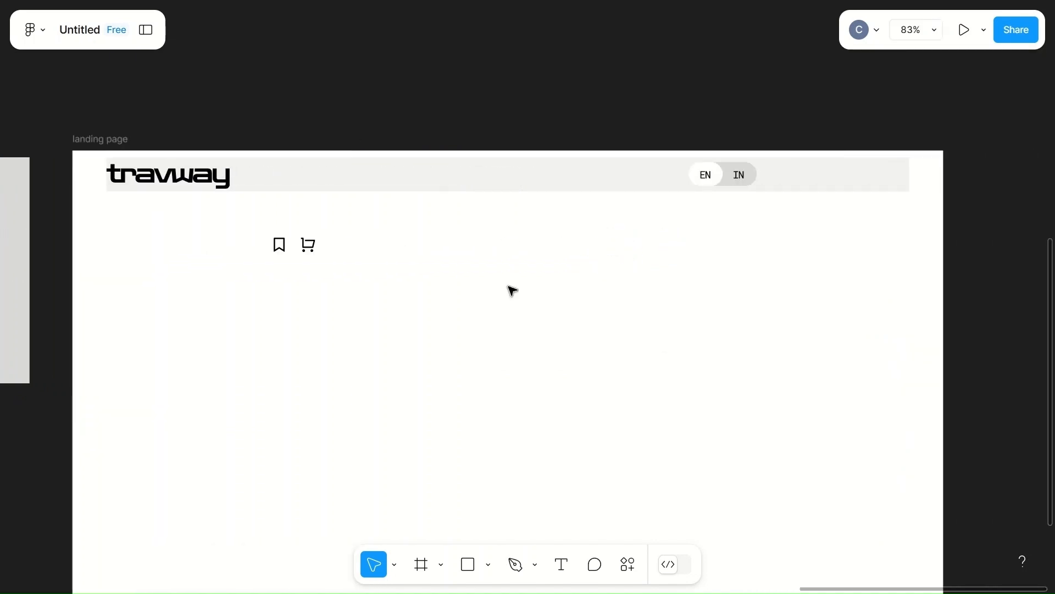
left_click(280, 245)
left_click(307, 245, "shift")
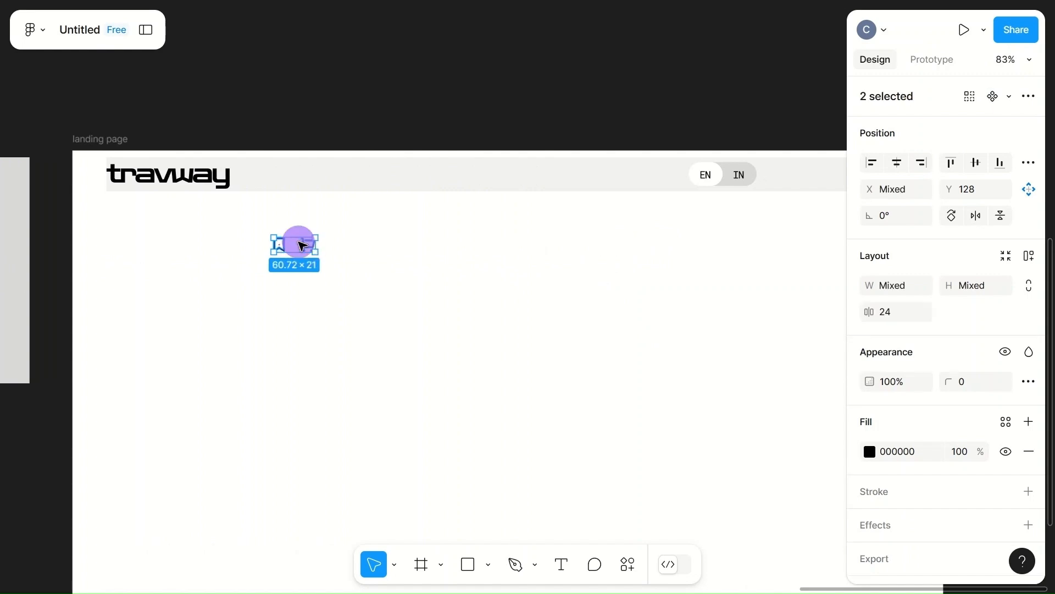
left_click(298, 242)
left_click(280, 245)
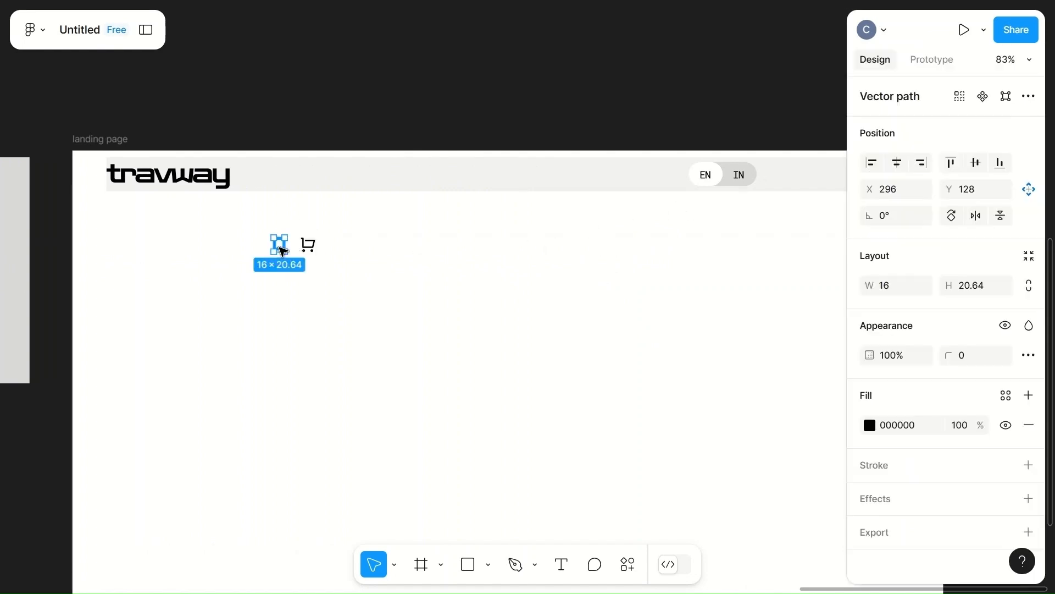
left_click(312, 245, "shift")
left_click_drag(294, 250, 795, 234)
scroll(647, 385, "right", 5)
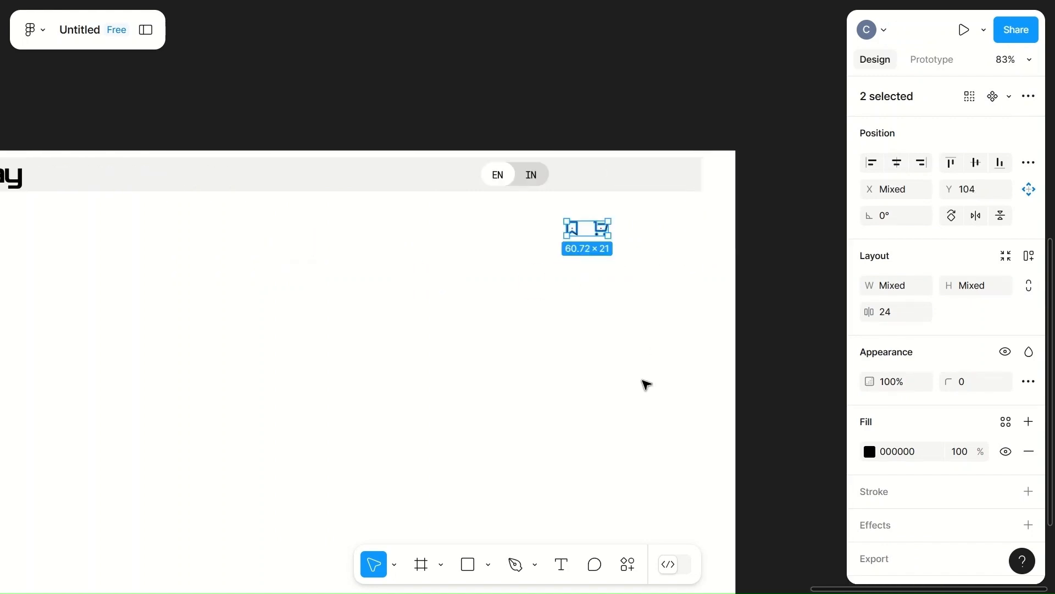
scroll(647, 385, "up", 5)
scroll(647, 385, "up", 7)
scroll(647, 385, "left", 3)
left_click_drag(436, 422, 500, 274)
- Group the EN and IN labels with the toggle pill and shift the group left to X 894, Y 17
left_click(292, 274)
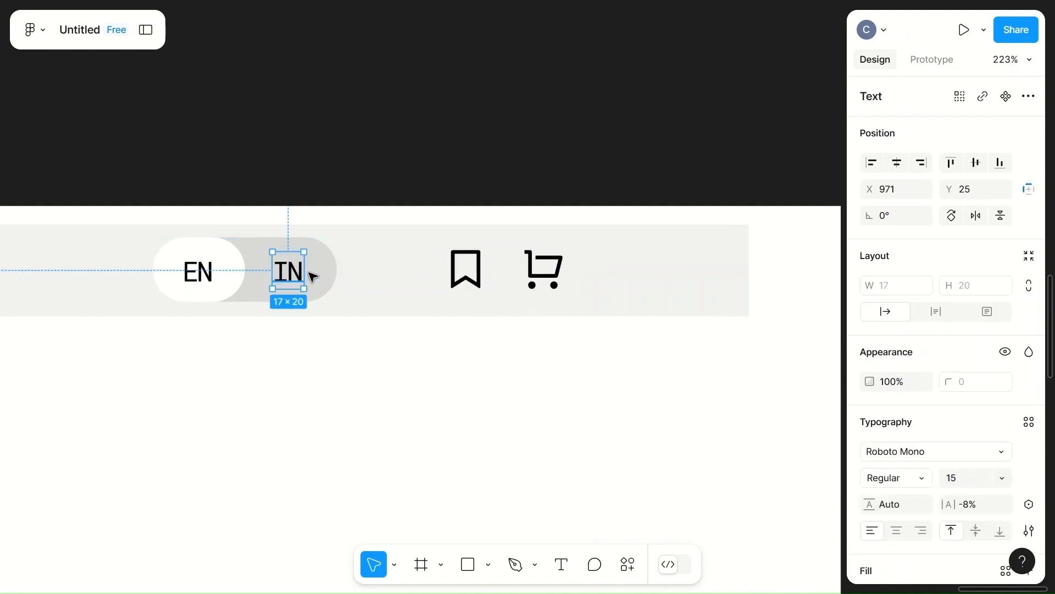
left_click(325, 275, "shift")
left_click(201, 277, "shift")
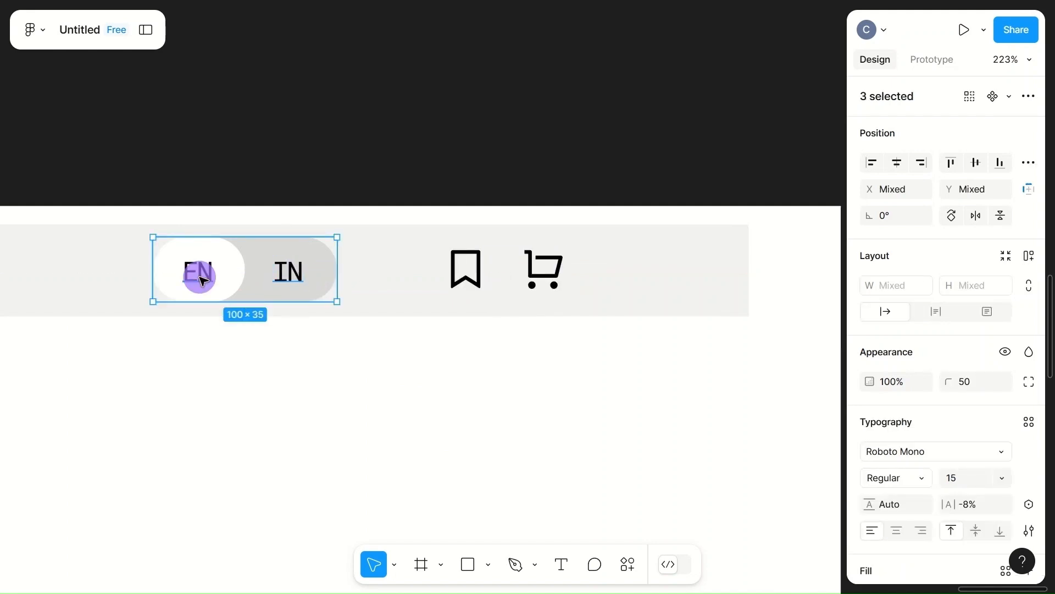
key("ctrl+g")
left_click_drag(253, 278, 231, 279)
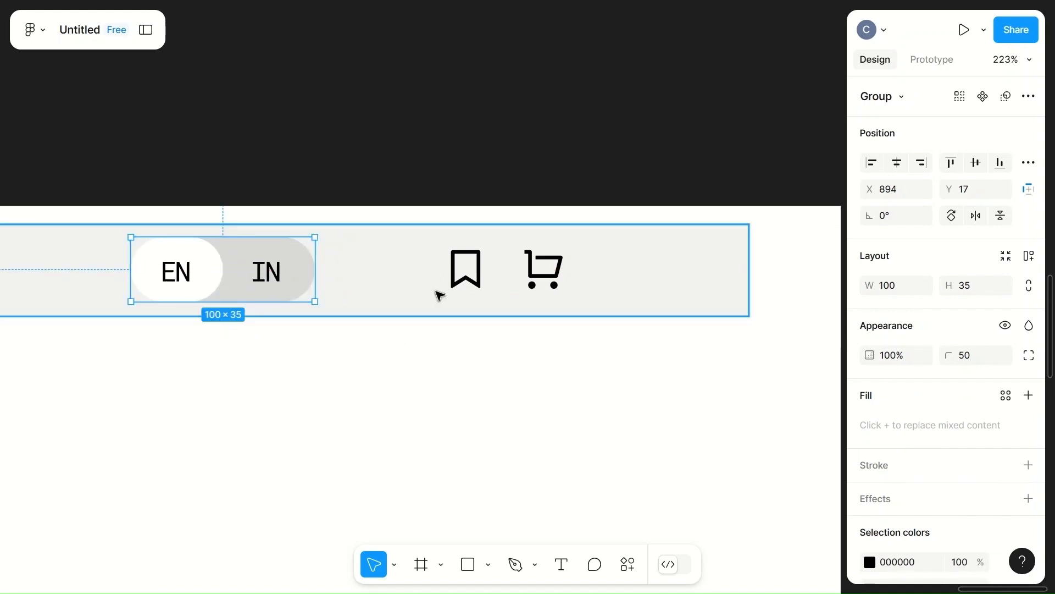
left_click(519, 344)
- Draw a rectangle of about 131 × 59 below the toggle at about X 837, Y 144
scroll(528, 351, "down", 3)
scroll(528, 351, "left", 5)
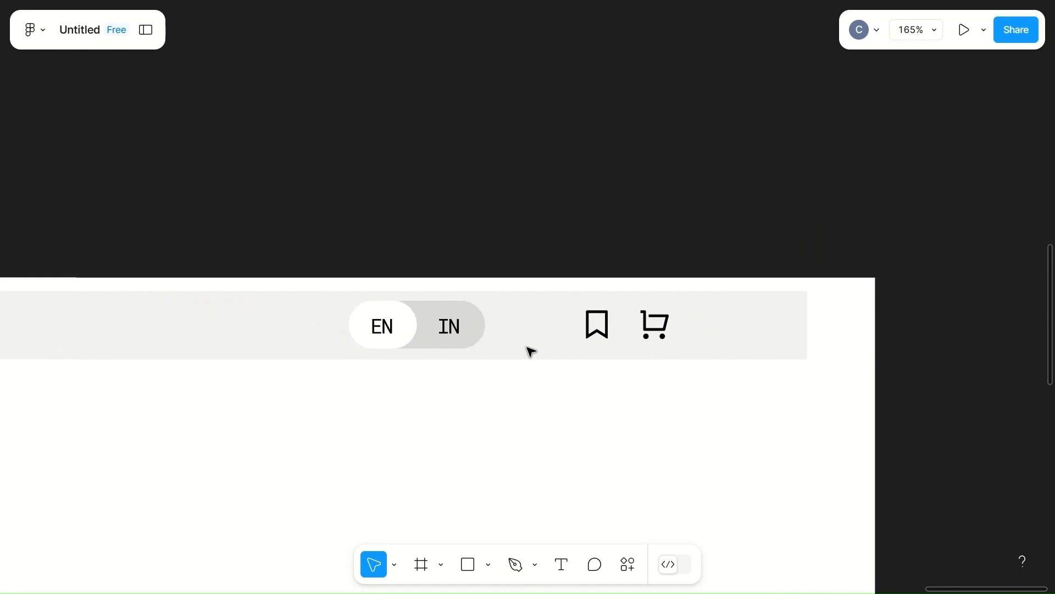
scroll(531, 351, "down", 3)
scroll(531, 351, "left", 2)
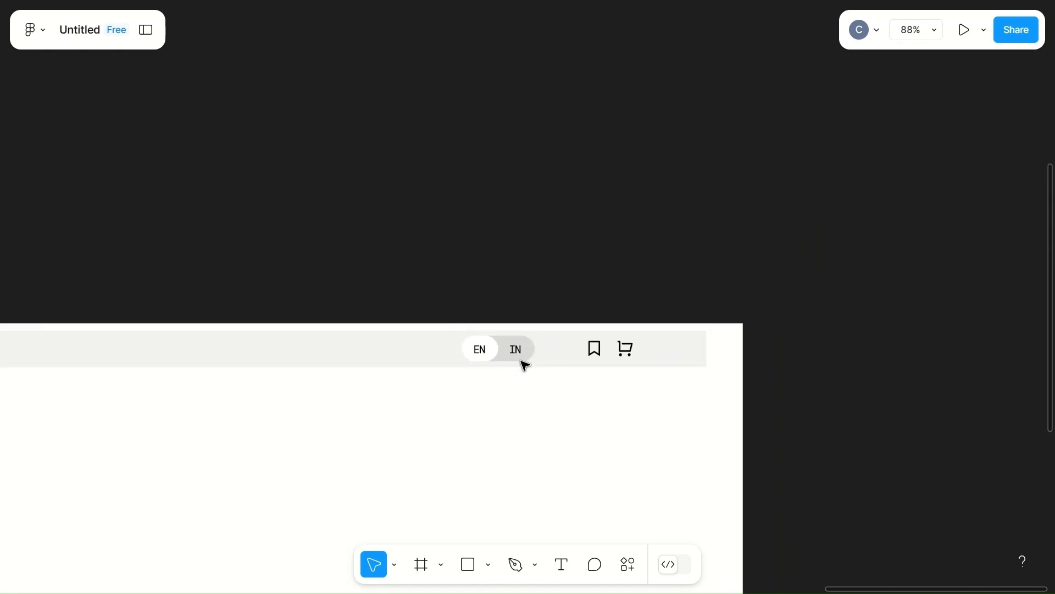
key("r")
left_click_drag(421, 427, 515, 471)
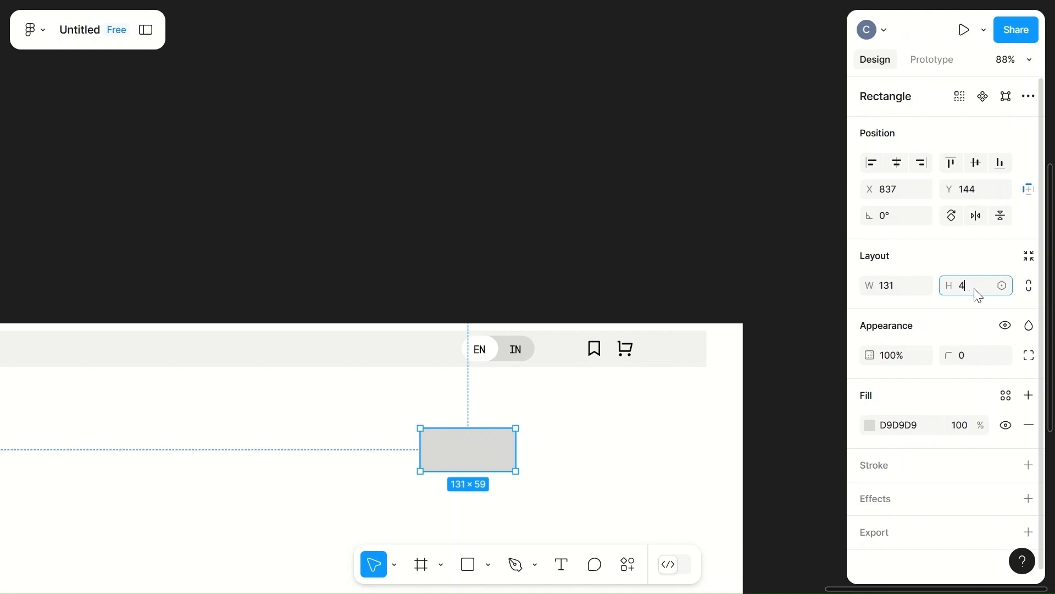
- Resize the new rectangle to 100 × 40 and move it below the navigation bar's right end at X 1130, Y 86
left_click(901, 286)
type("100")
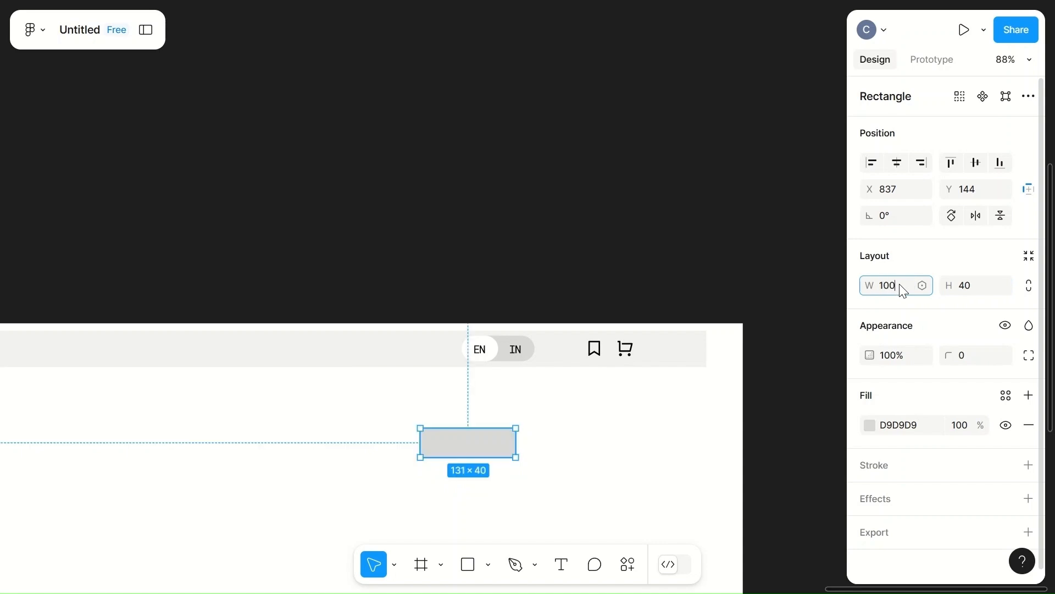
left_click(627, 445)
left_click_drag(470, 446, 684, 396)
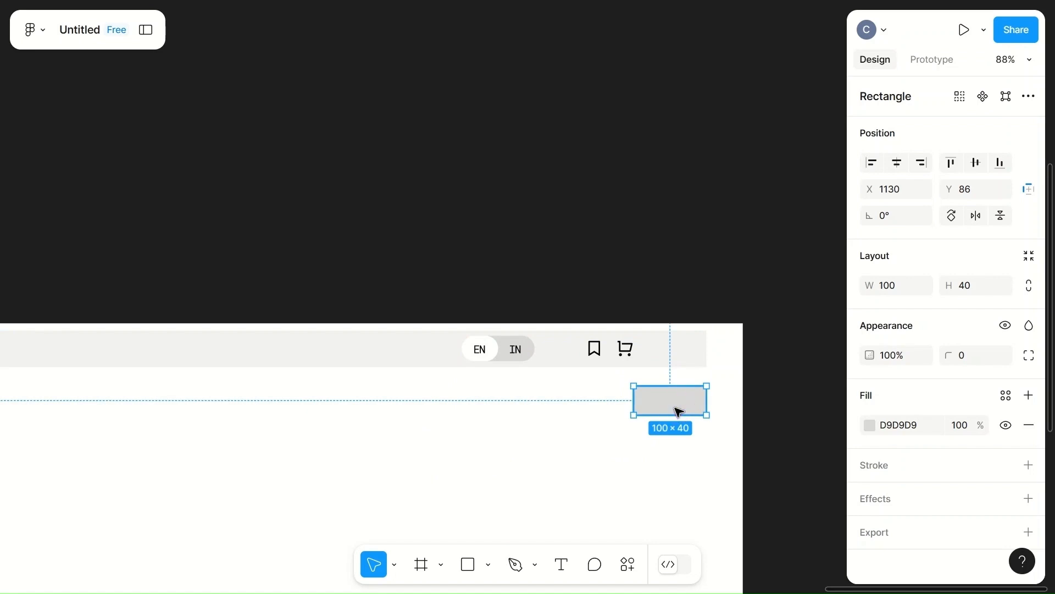
- Draw an ellipse of about 79 × 65 above the landing page frame and resize it to 50 × 50
scroll(454, 473, "down", 2)
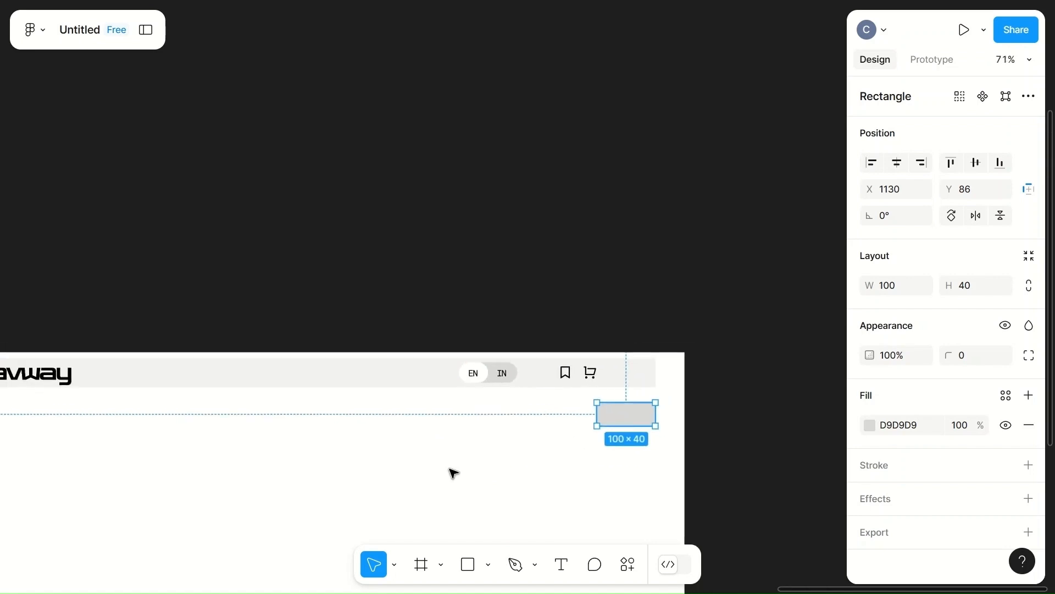
key("o")
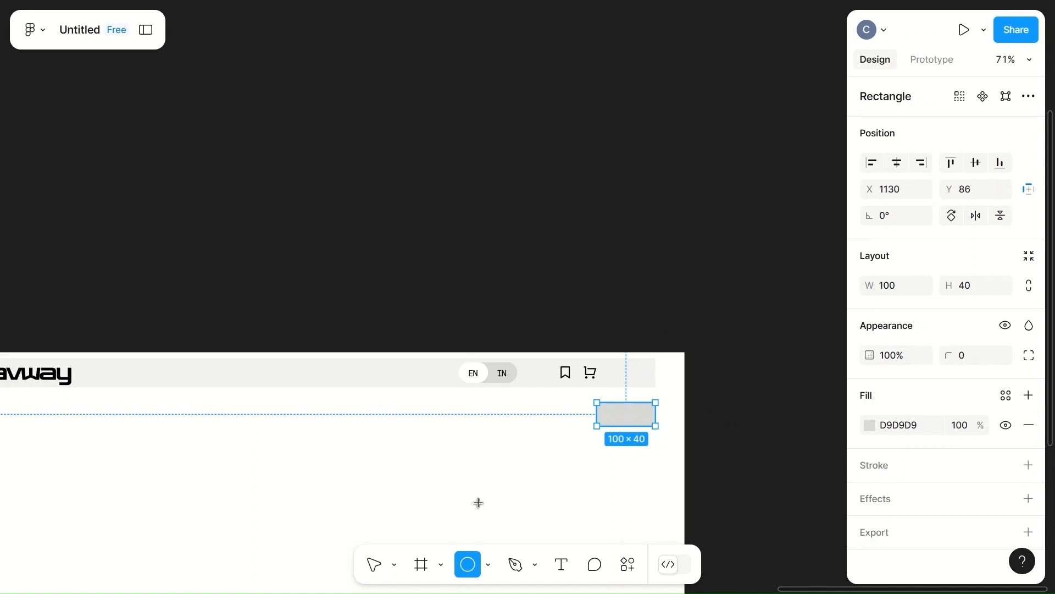
left_click_drag(412, 256, 458, 294)
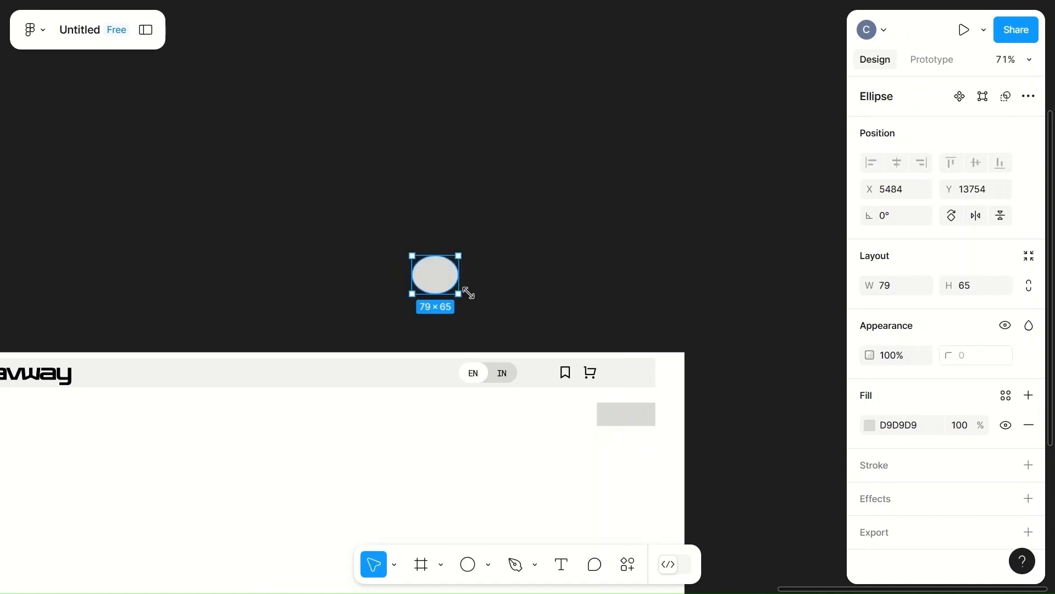
left_click(563, 273)
left_click(445, 276)
type("50")
left_click(981, 287)
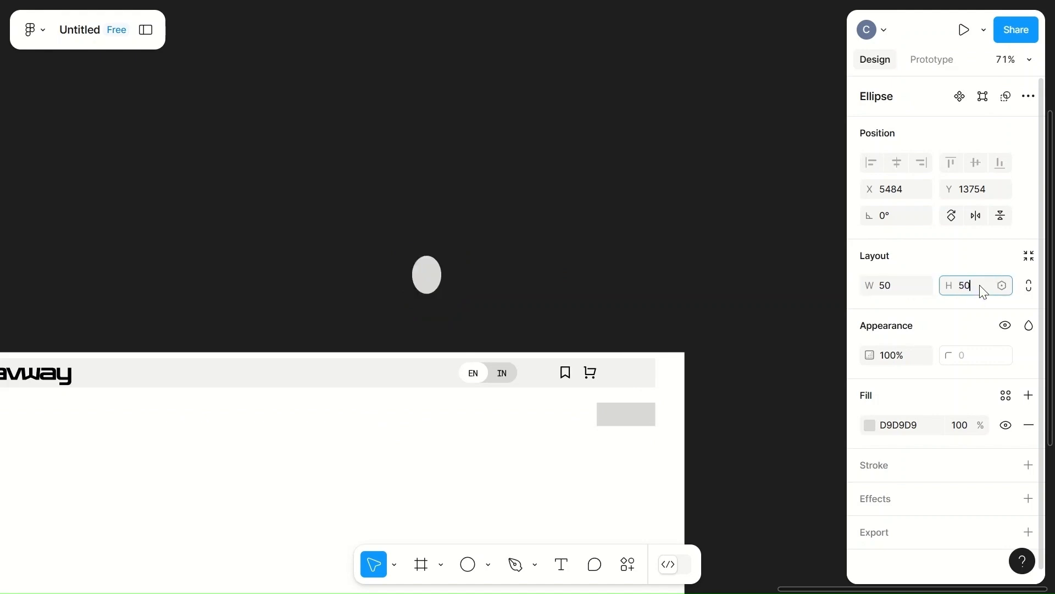
left_click(605, 244)
- Move the new circle onto the grey rectangle below the navigation bar, at X 1180, Y 76
left_click_drag(424, 272, 432, 273)
left_click(621, 348)
left_click_drag(622, 349, 636, 414)
scroll(636, 415, "up", 8)
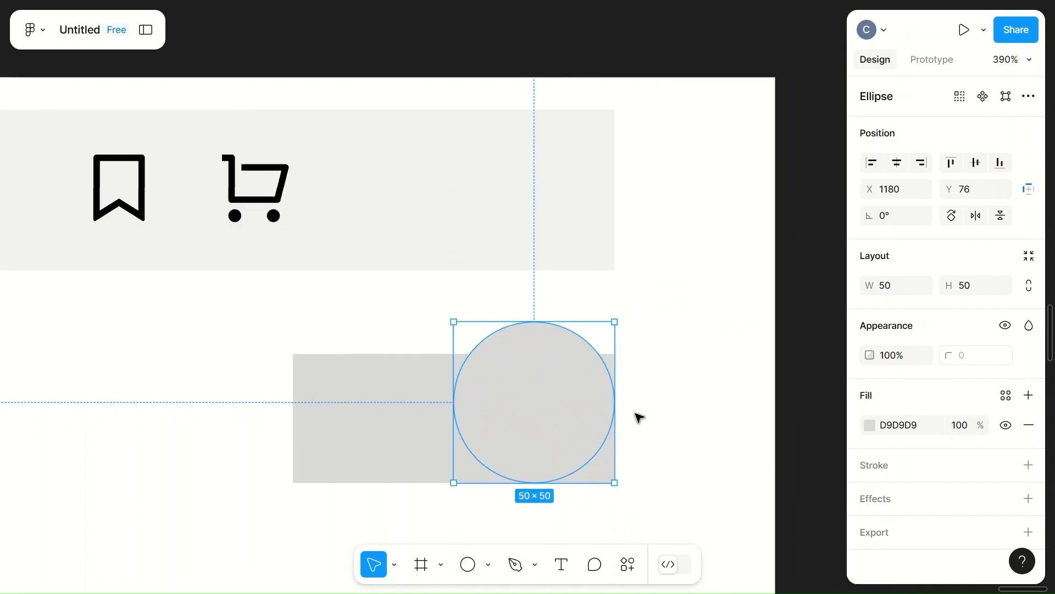
scroll(638, 418, "down", 2)
- Check the circle's fill colour settings, close them unchanged and delete the circle
left_click(870, 425)
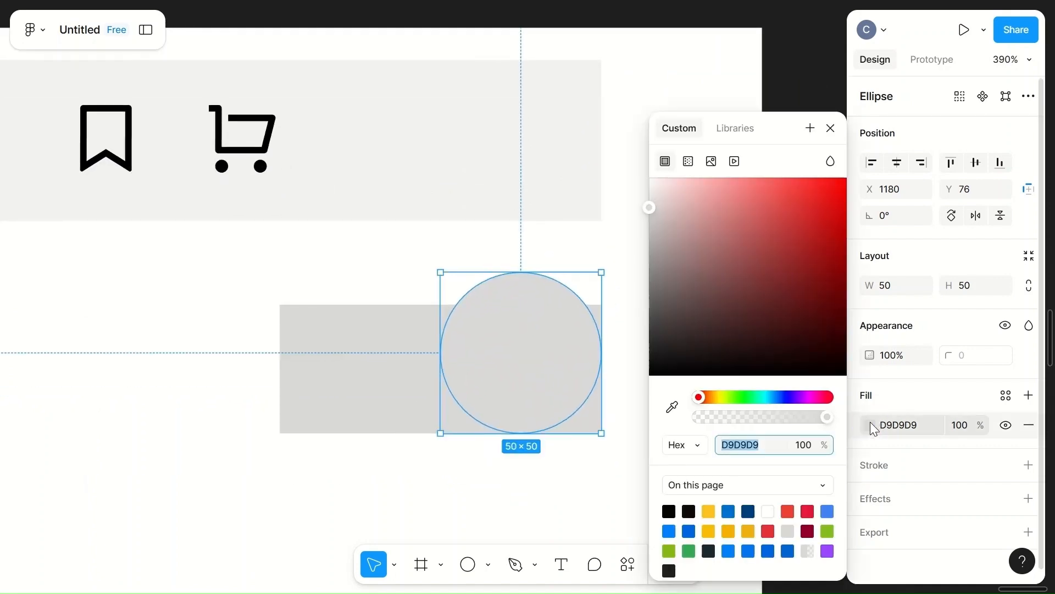
left_click(831, 128)
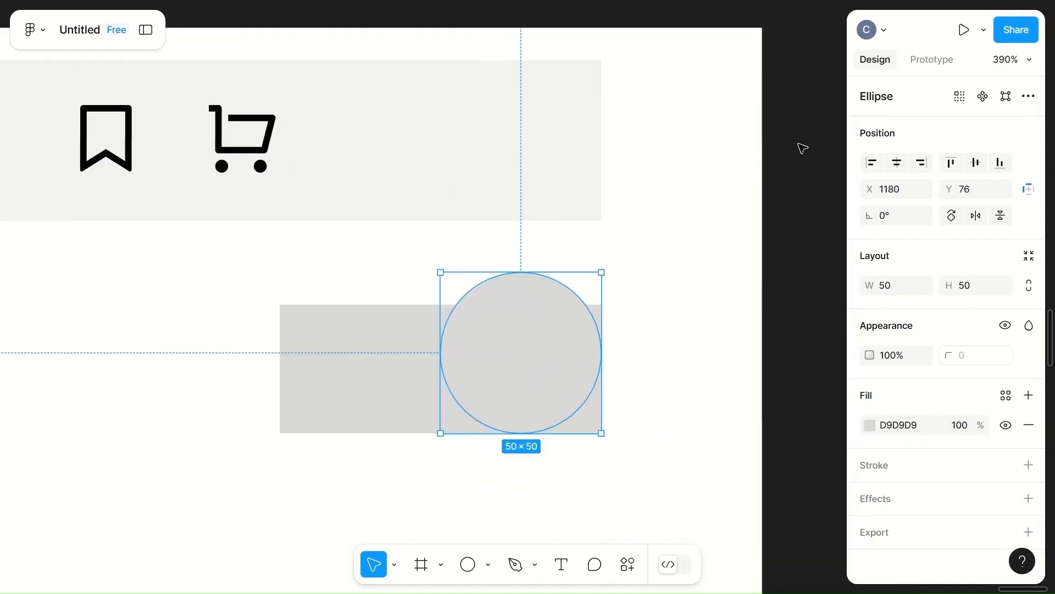
key("Delete")
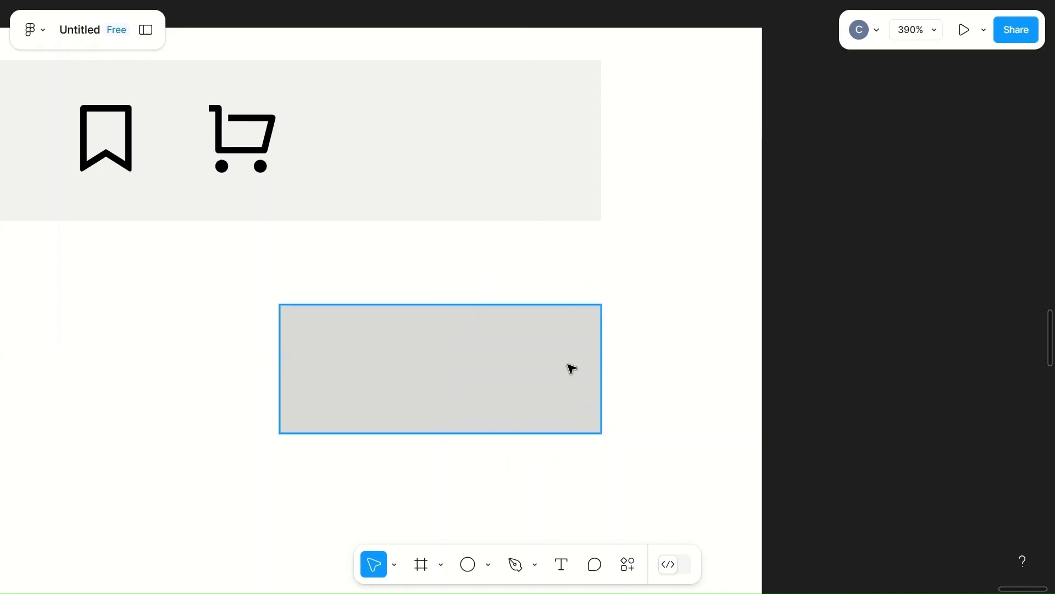
- Move the three-line menu icon from the icon board onto the left half of the grey rectangle below the navigation bar
scroll(570, 368, "down", 10)
scroll(247, 462, "left", 3)
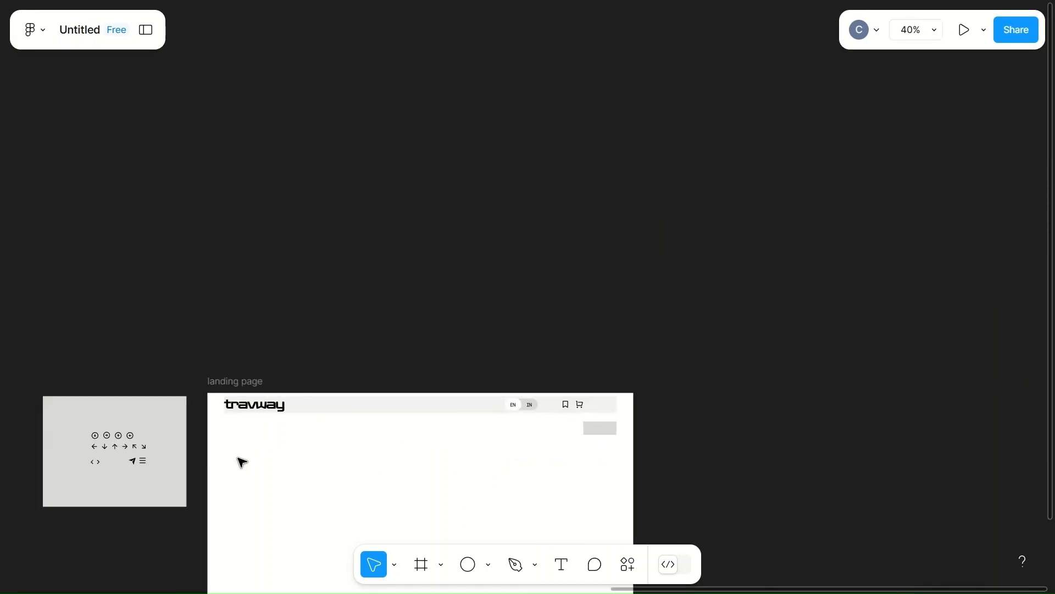
left_click(144, 462)
left_click_drag(343, 473, 593, 427)
left_click(512, 483)
- Bring the portrait of the smiling bearded man from the image collection into the landing page frame, at X 199, Y 316
scroll(513, 486, "left", 10)
scroll(513, 487, "down", 5)
scroll(146, 412, "down", 5)
scroll(130, 443, "up", 5)
scroll(189, 365, "up", 2)
left_click(193, 297)
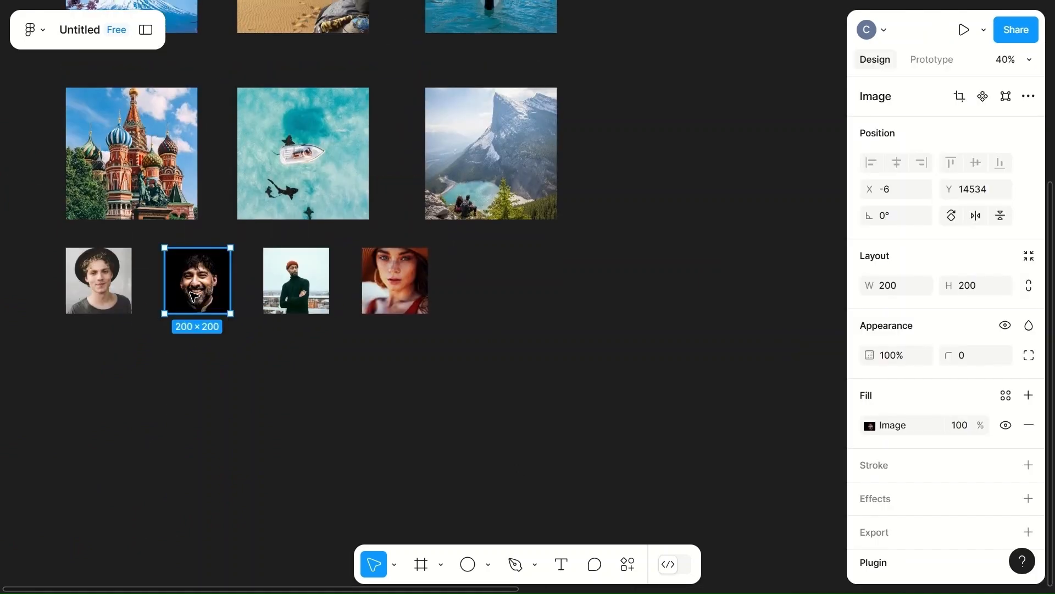
left_click_drag(193, 298, 726, 407)
scroll(730, 400, "down", 3)
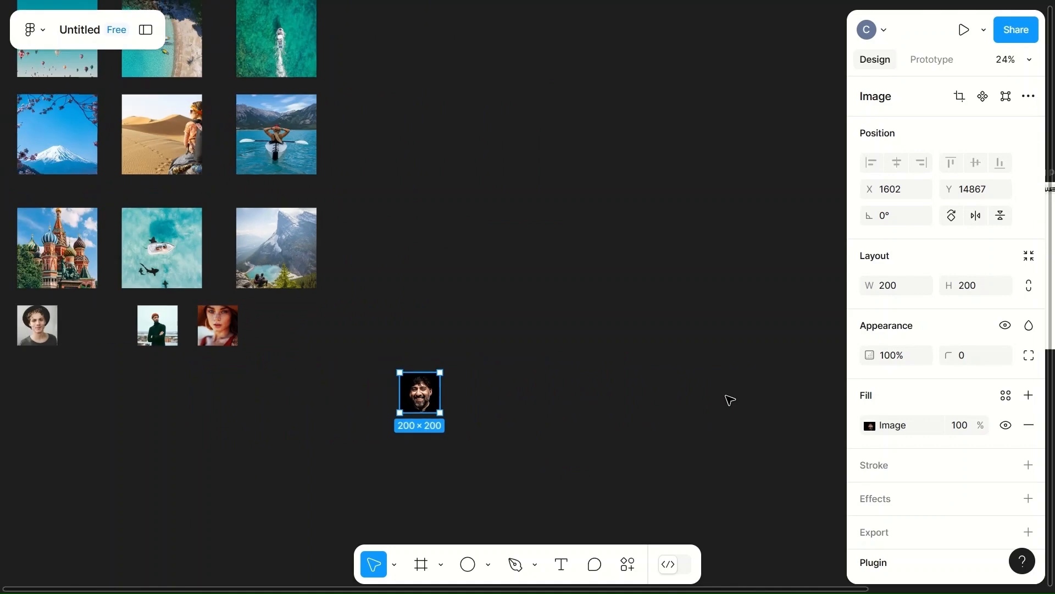
scroll(730, 400, "down", 3)
left_click_drag(486, 396, 803, 337)
scroll(803, 337, "right", 5)
scroll(805, 337, "up", 2)
scroll(801, 337, "up", 5)
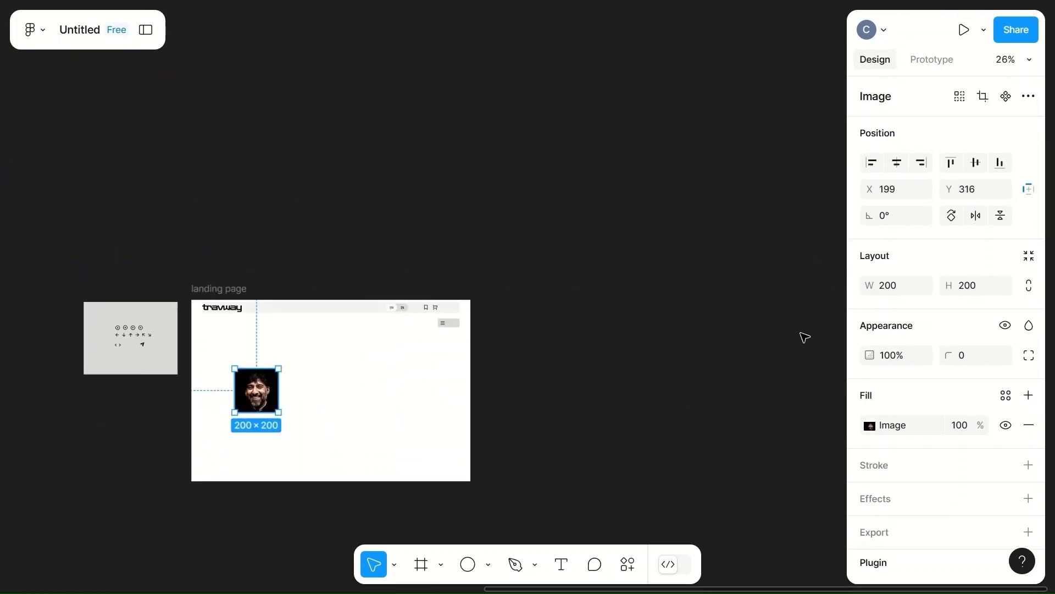
- Resize the portrait image to 50 × 50
scroll(800, 337, "left", 10)
left_click(901, 290)
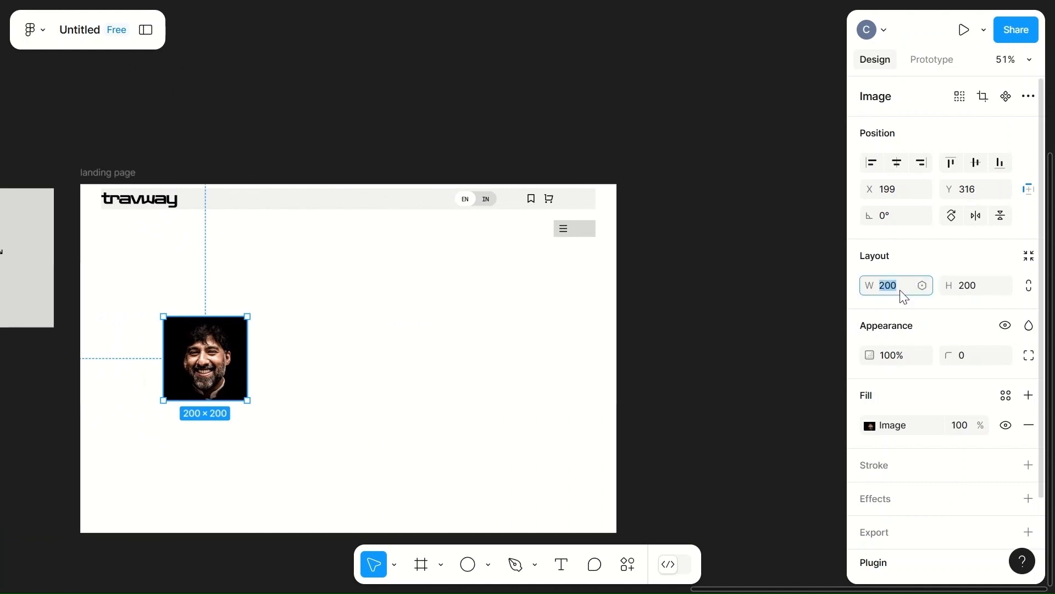
type("50")
left_click(984, 284)
type("50")
left_click(426, 381)
left_click(183, 335)
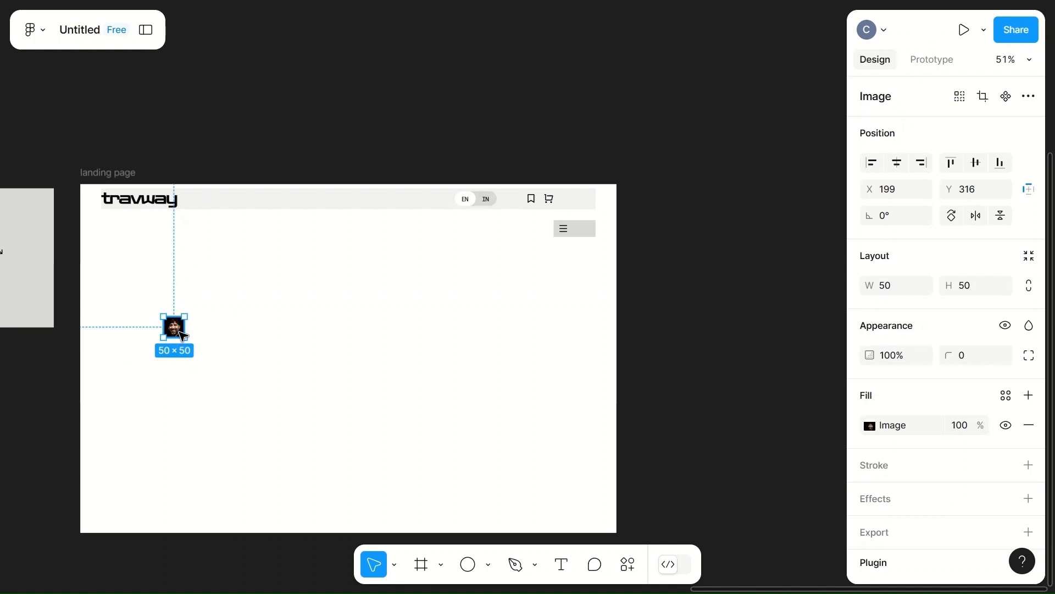
- Set the portrait's corner radius to 50 and move it onto the right half of the grey rectangle, at X 1180, Y 81
left_click_drag(179, 331, 14, 341)
left_click(399, 329)
left_click_drag(399, 328, 621, 292)
scroll(621, 291, "up", 5)
scroll(621, 291, "right", 5)
scroll(625, 296, "right", 1)
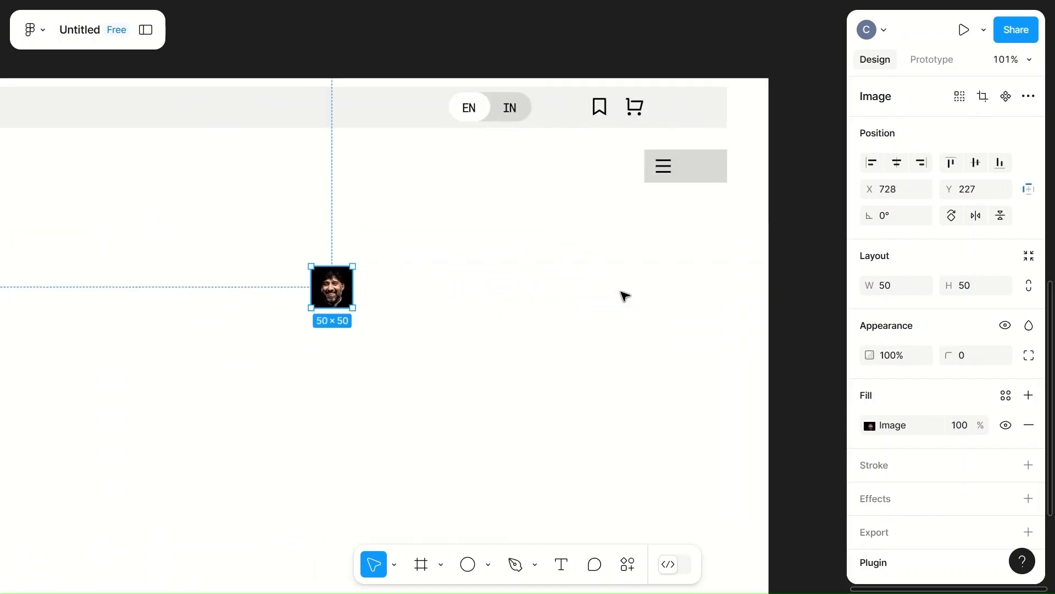
left_click(976, 358)
type("50")
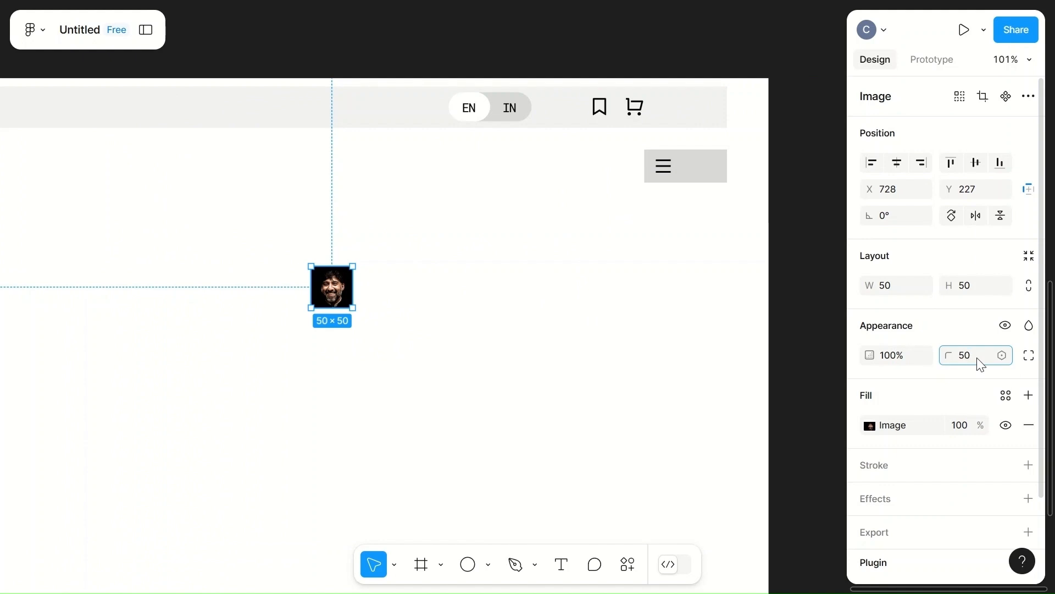
left_click(714, 361)
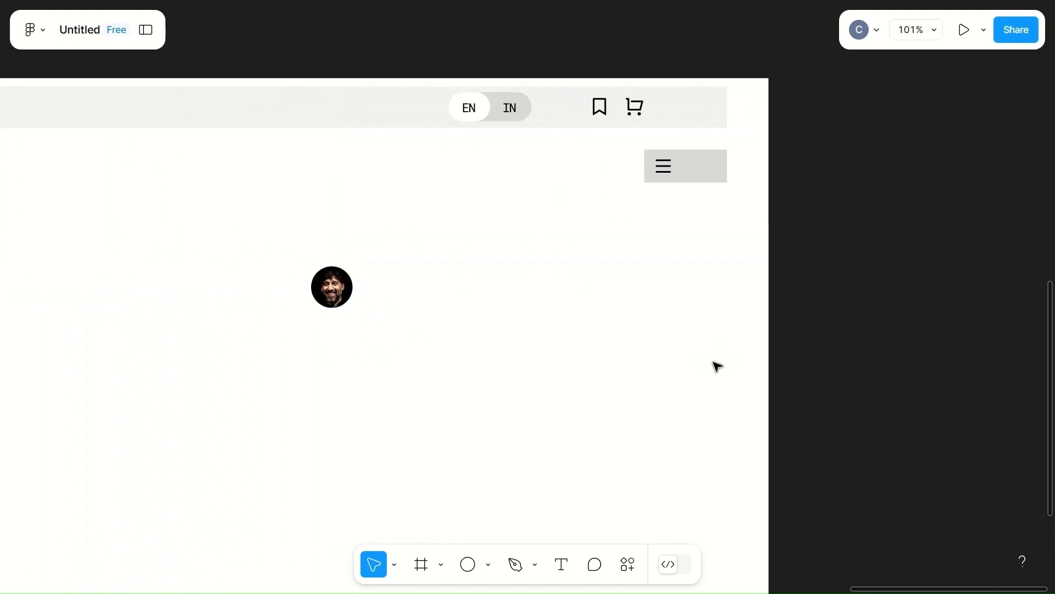
left_click_drag(342, 295, 719, 168)
left_click(544, 290)
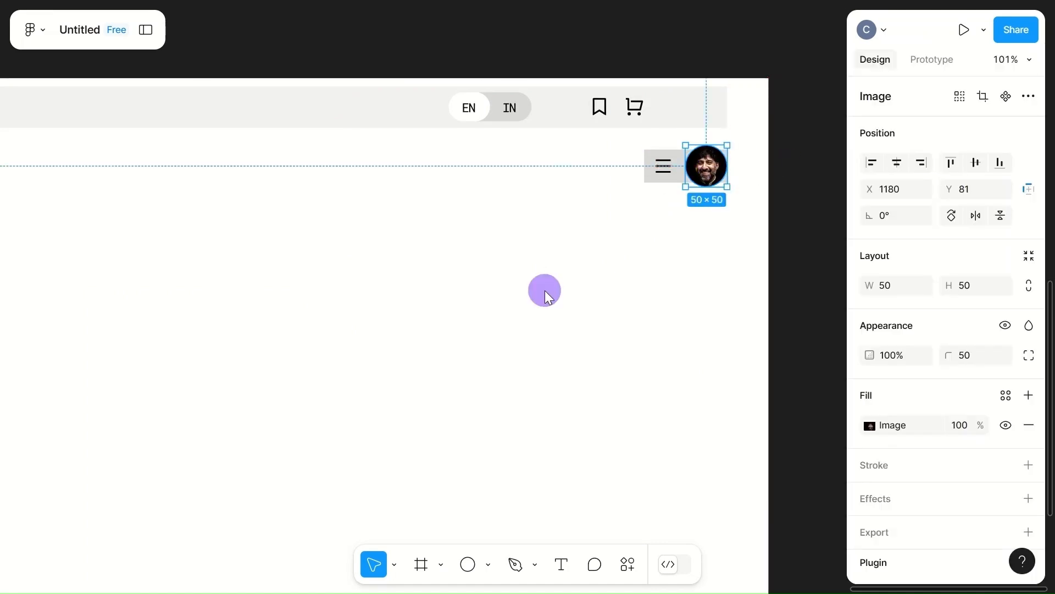
- Shift the EN/IN toggle group left in the navigation bar to X 821, Y 17
scroll(544, 294, "down", 2)
scroll(528, 264, "up", 4)
left_click(474, 204)
left_click_drag(472, 204, 395, 205)
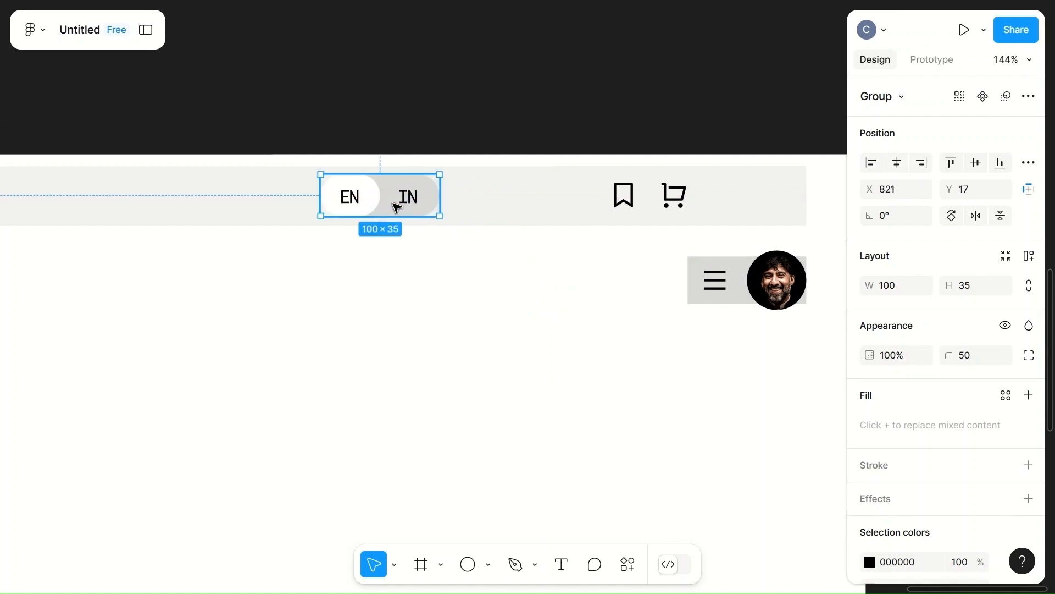
- Move the bookmark and cart icons together leftward in the navigation bar, closer to the EN/IN toggle
left_click(624, 195)
left_click(682, 197, "shift")
left_click_drag(680, 195, 572, 194)
left_click(671, 346)
- Move the grey rectangle up into the navigation bar at X 1124, Y 17 and set its corner radius to 5
left_click(746, 302)
left_click_drag(744, 275, 740, 216)
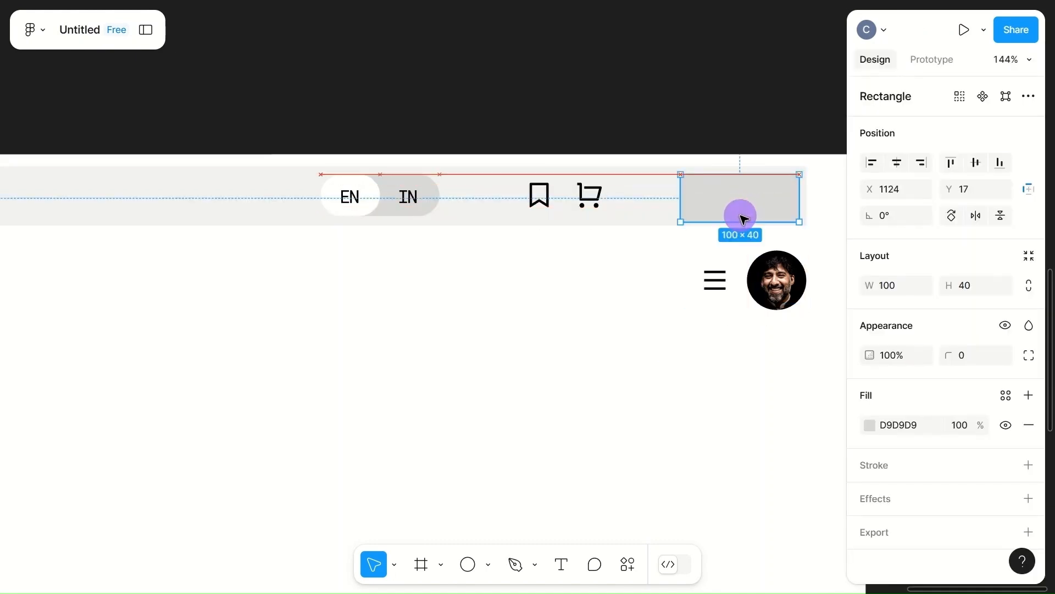
left_click(974, 358)
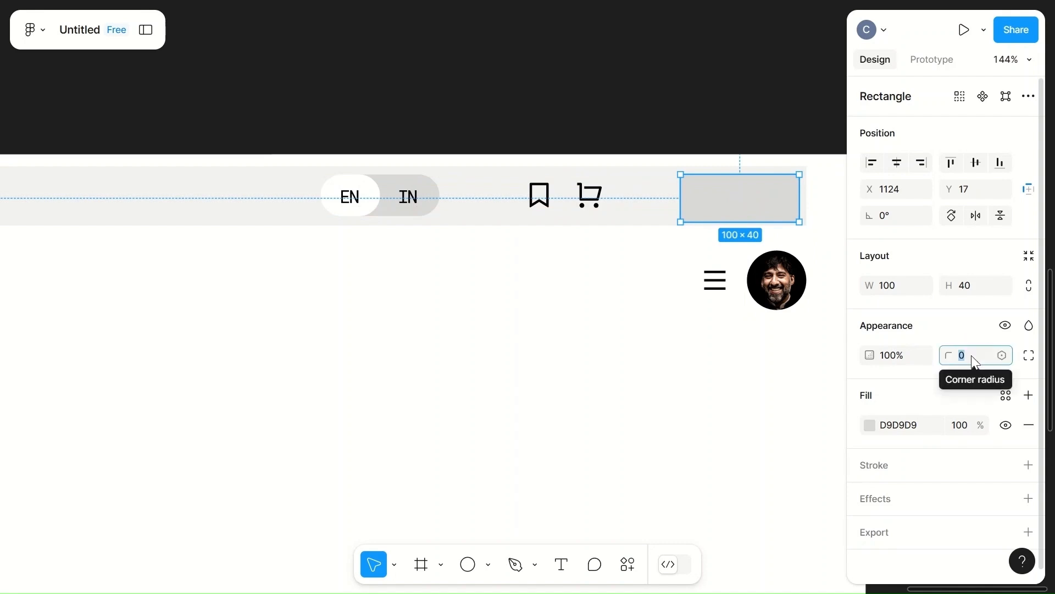
type("5")
left_click(641, 396)
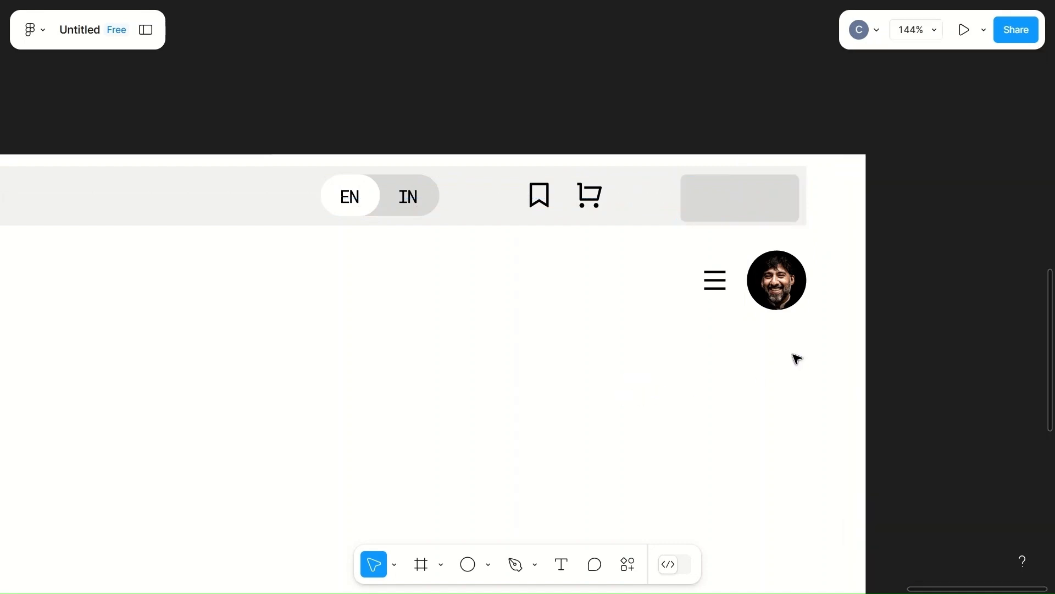
- Move the round portrait up onto the right half of the grey button rectangle, at X 1174, Y 12
left_click(781, 275)
left_click_drag(781, 275, 774, 190)
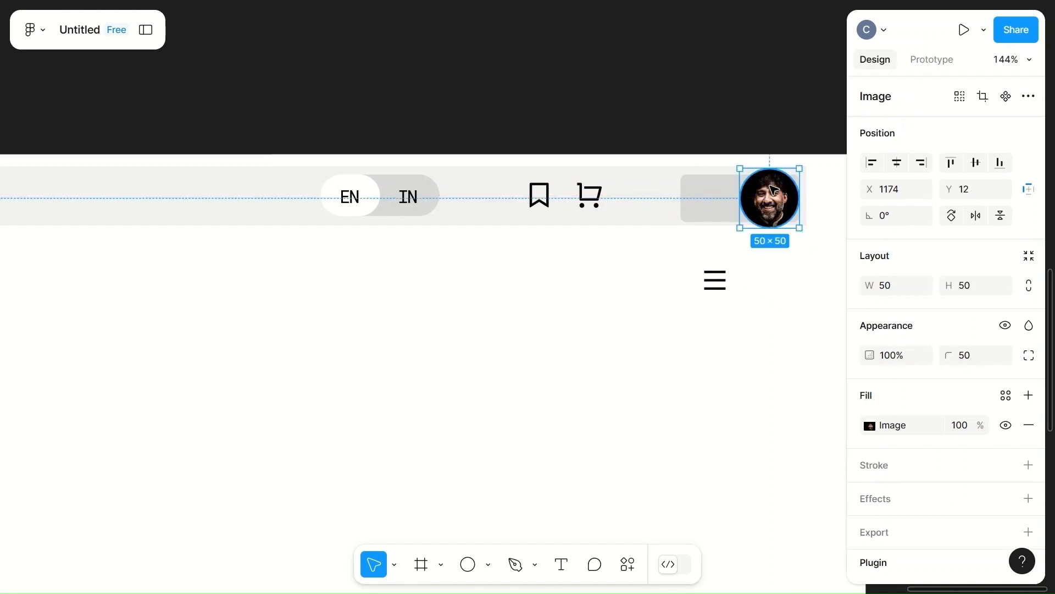
left_click(805, 357)
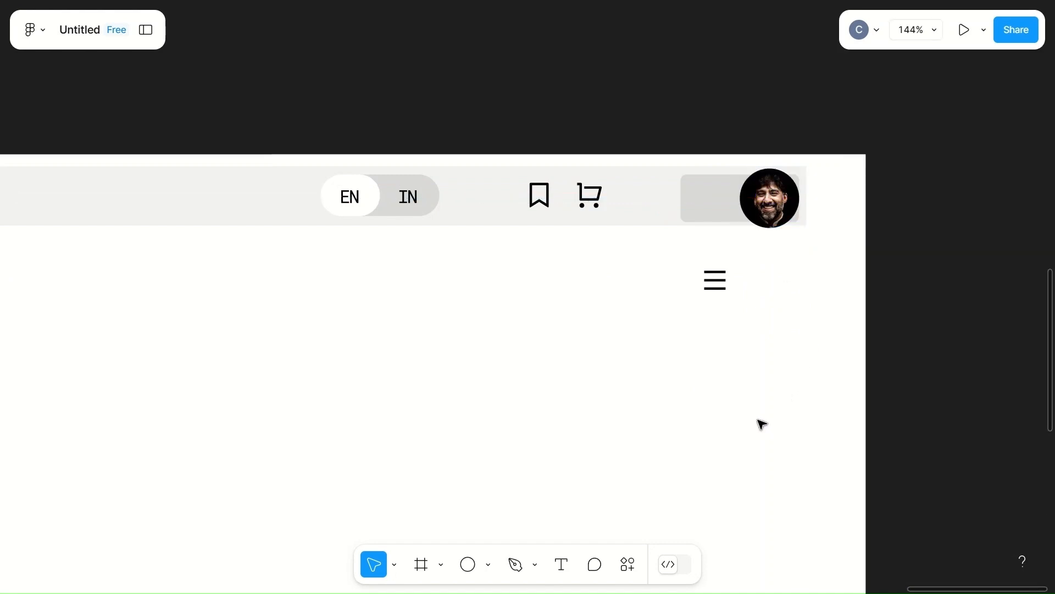
- Move the three-line menu icon onto the left half of the grey button rectangle, at X 1138, Y 29
scroll(742, 308, "right", 5)
scroll(728, 327, "up", 5)
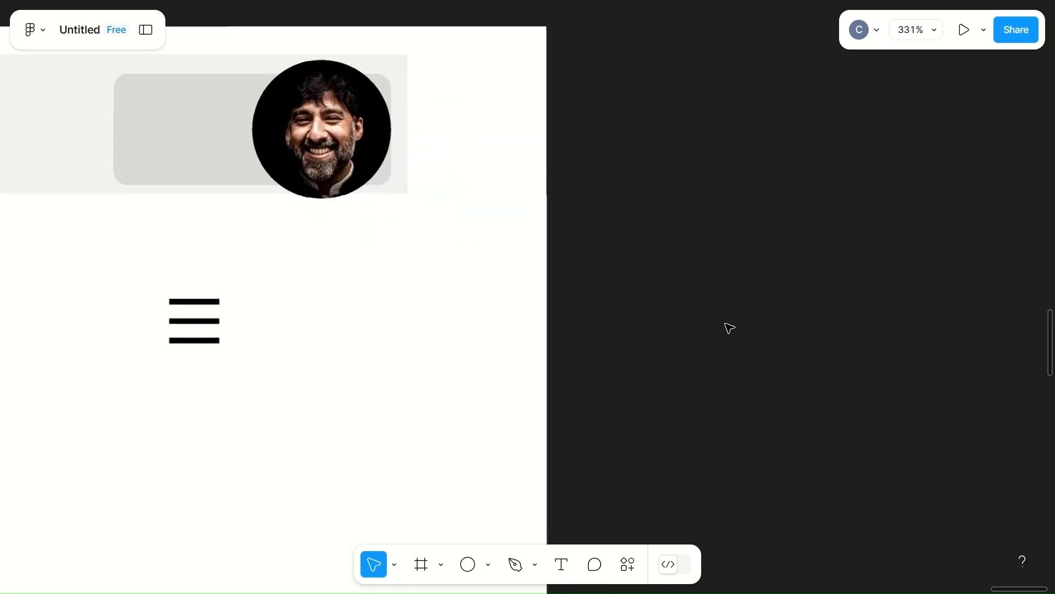
scroll(730, 328, "left", 4)
scroll(729, 328, "up", 2)
left_click_drag(416, 437, 391, 247)
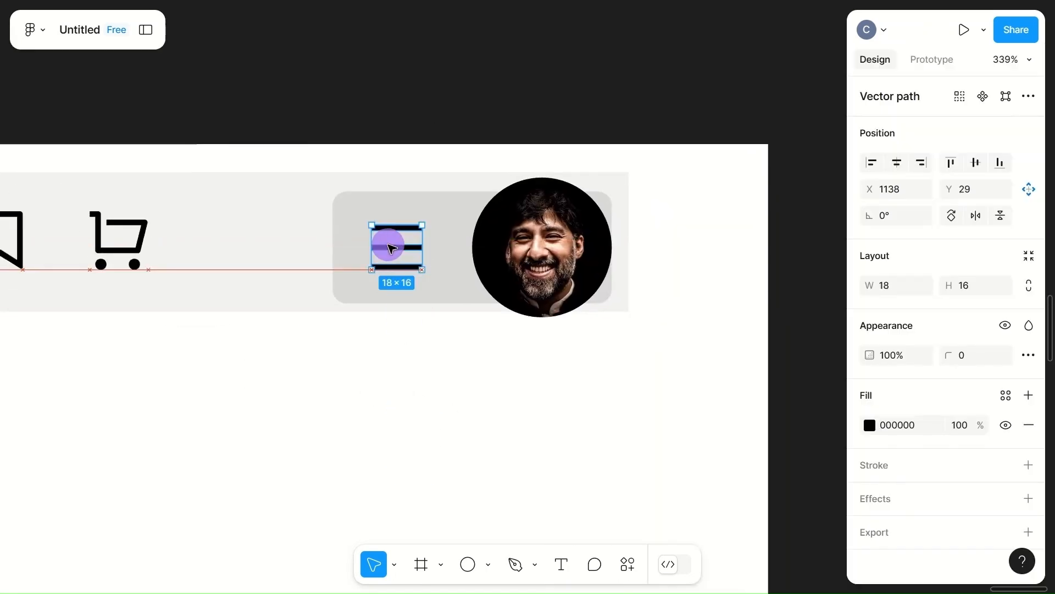
- Set the button rectangle's height to 50 and align it with the navigation bar's right end at X 1130, Y 10
left_click(467, 205)
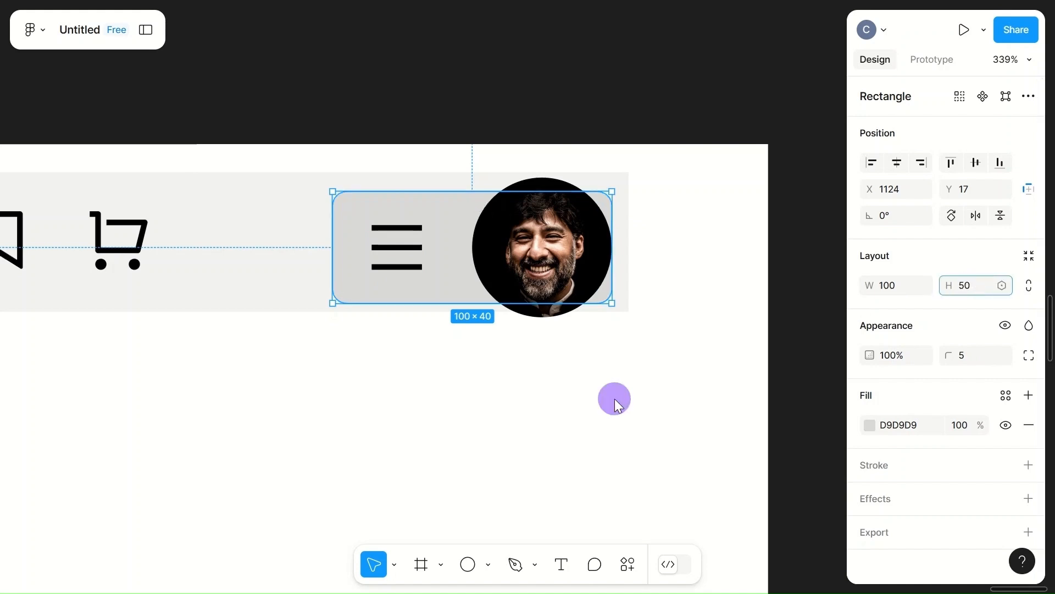
left_click(617, 400)
left_click(449, 286)
left_click_drag(449, 287, 469, 269)
- Align the portrait vertically with the button rectangle at X 1174, Y 10 and group it with the menu icon and rectangle
left_click_drag(547, 271, 555, 273)
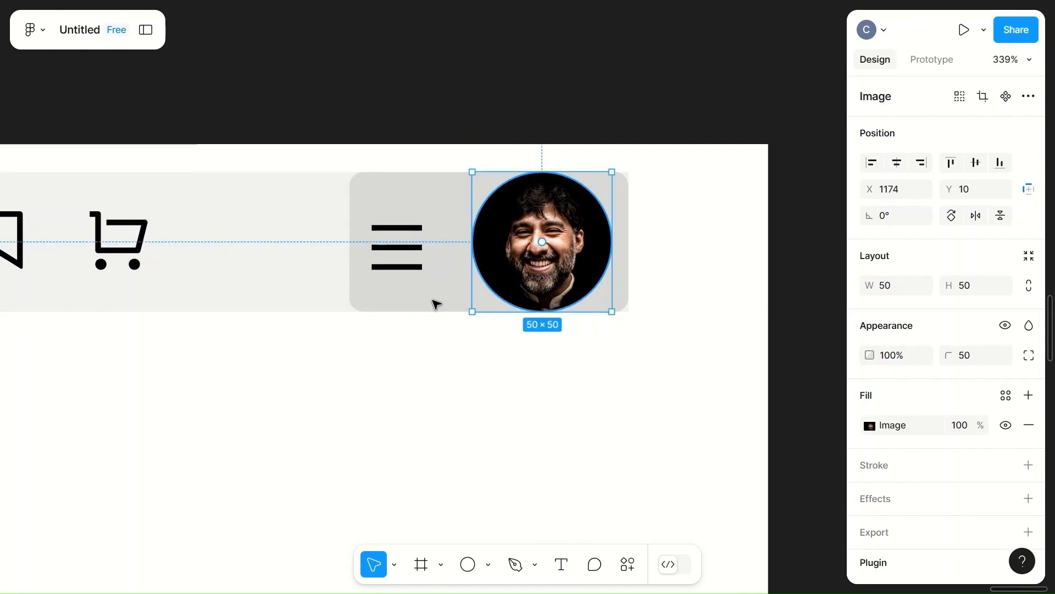
left_click(412, 265)
left_click(506, 261, "shift")
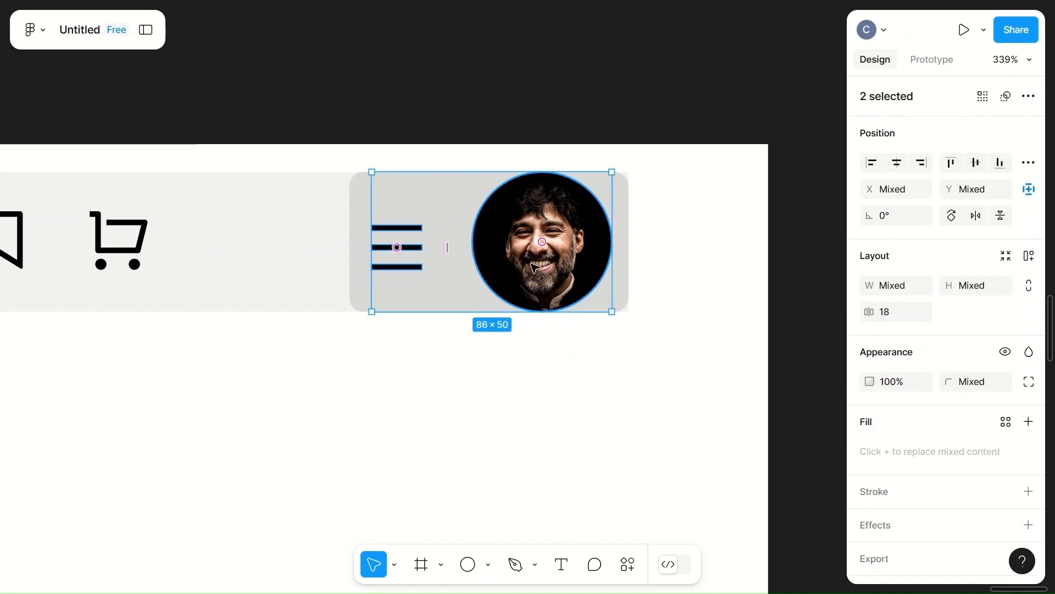
left_click(356, 196, "shift")
key("ctrl+g")
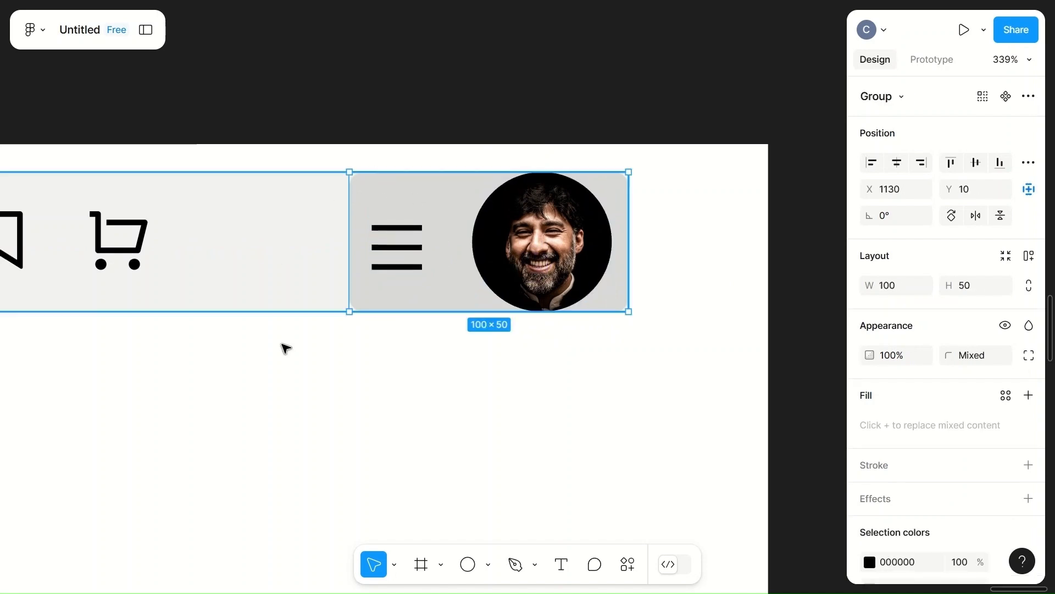
left_click(485, 436)
- Set the height of the navigation bar's background rectangle to 70
scroll(488, 438, "left", 8)
scroll(487, 439, "down", 6)
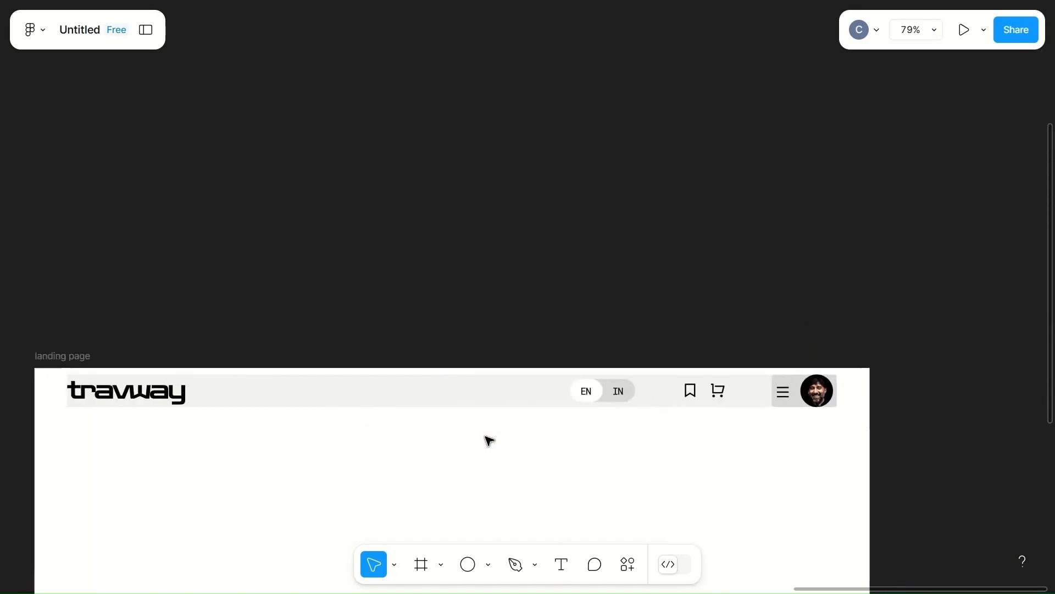
scroll(489, 440, "left", 3)
left_click(562, 403)
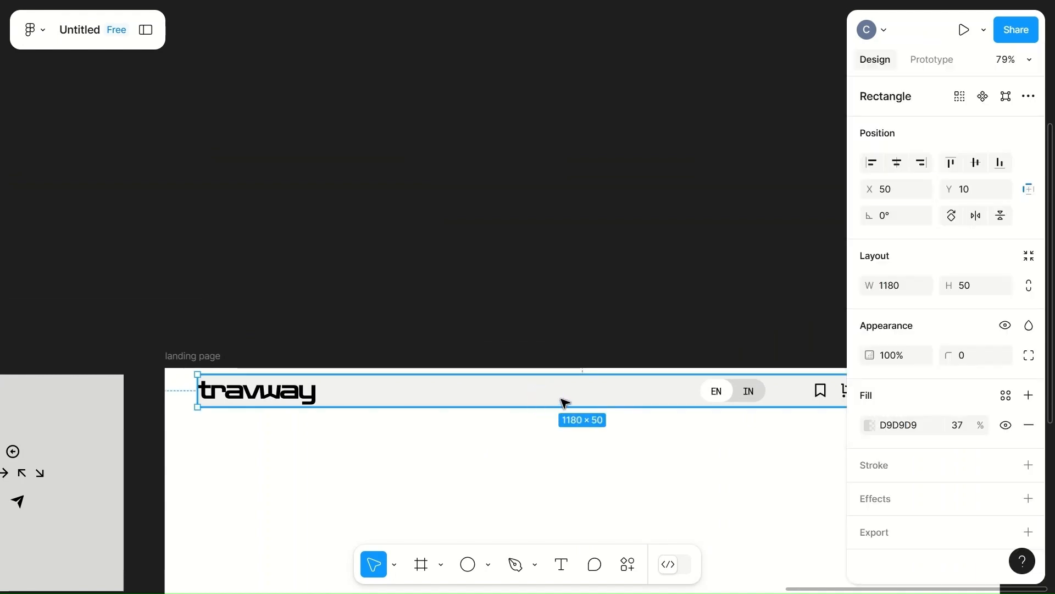
left_click(984, 283)
type("70")
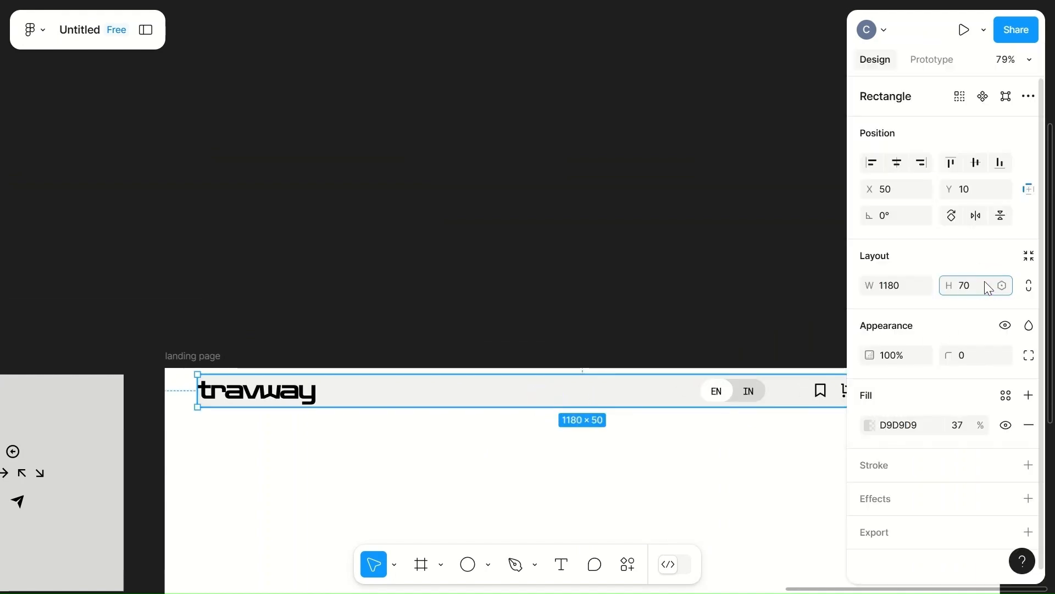
left_click(668, 518)
- Reposition the navigation bar's background rectangle at X 50, Y 12 behind the logo and icons
scroll(677, 518, "right", 2)
scroll(677, 517, "up", 1)
scroll(680, 523, "up", 2)
scroll(681, 523, "down", 1)
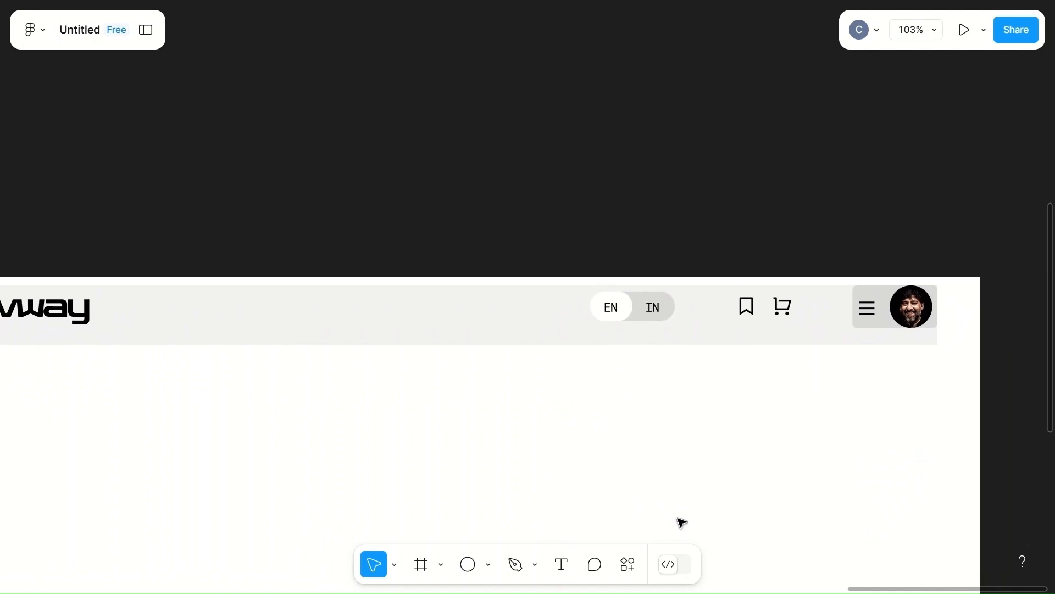
scroll(680, 523, "left", 3)
left_click(603, 309)
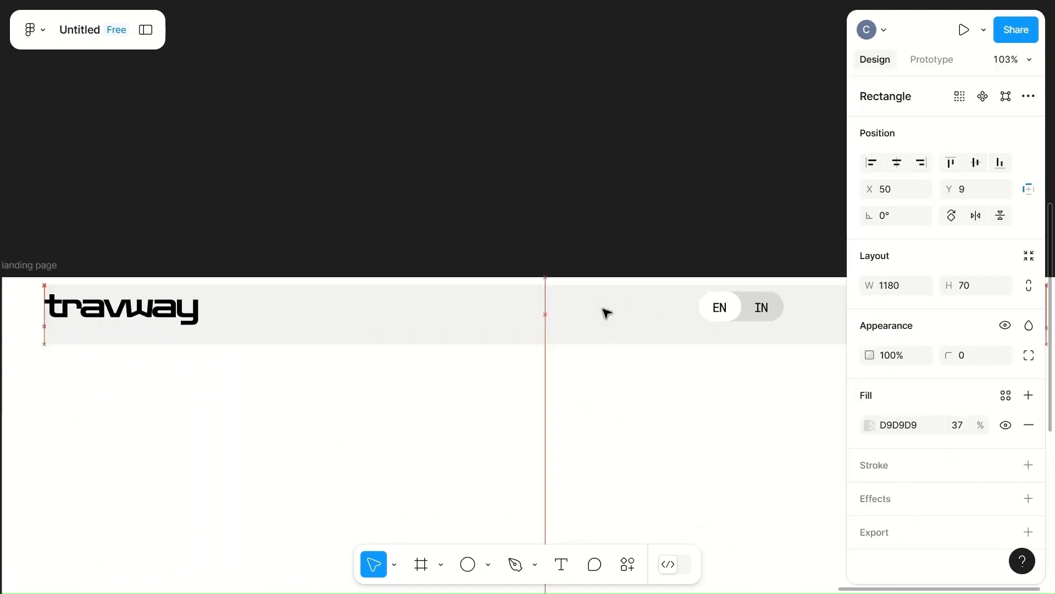
left_click_drag(606, 312, 603, 311)
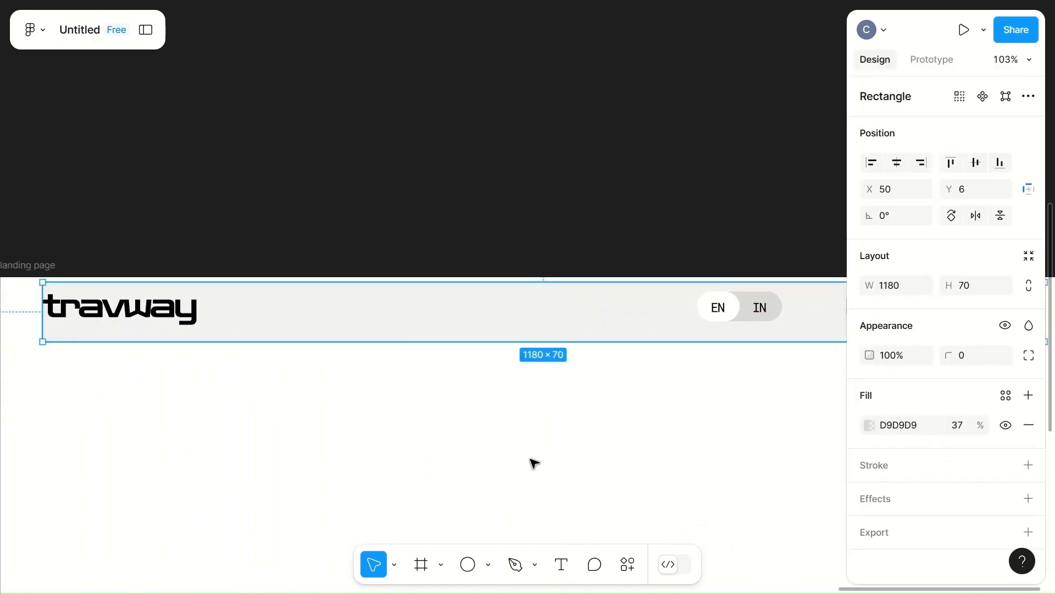
scroll(533, 464, "down", 5)
scroll(533, 464, "up", 1)
scroll(532, 464, "down", 2)
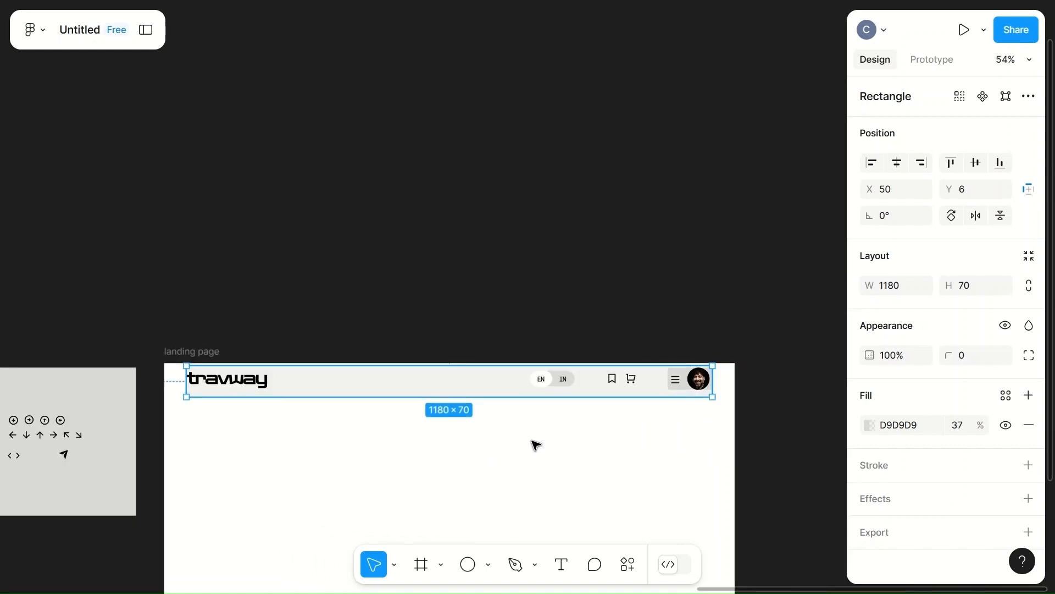
left_click_drag(383, 388, 396, 386)
scroll(400, 390, "up", 5)
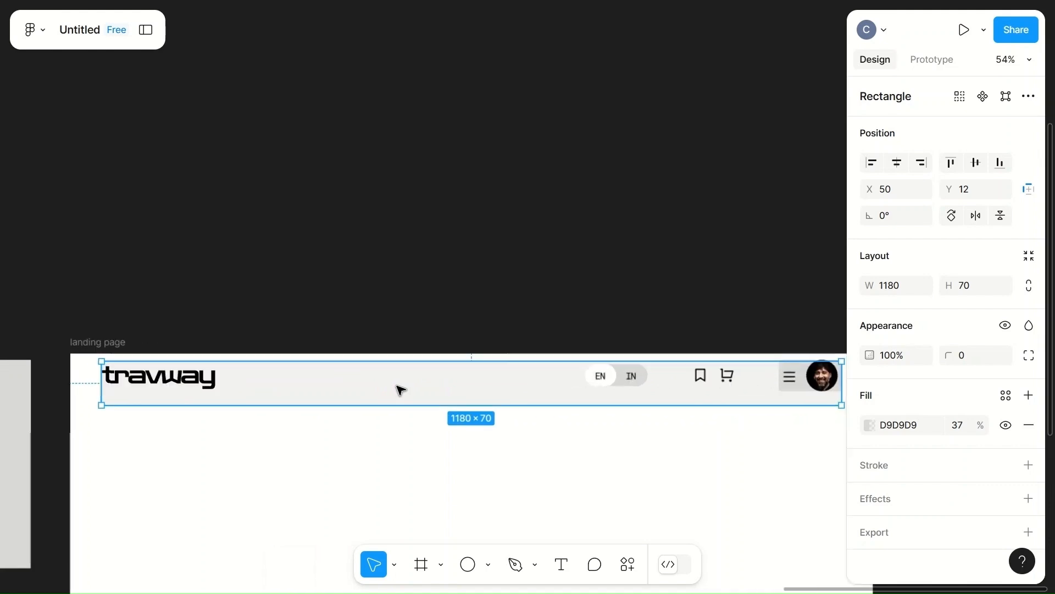
- Move the travway logo to Y 17 and shift the EN/IN toggle slightly down within the taller navigation bar
scroll(400, 389, "down", 4)
left_click(202, 352)
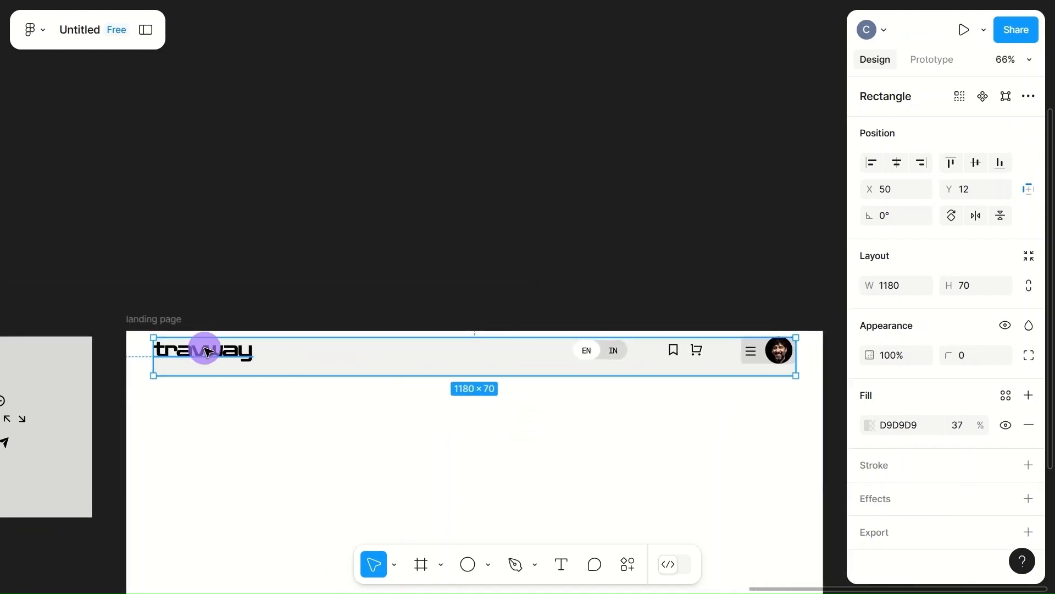
left_click_drag(199, 357, 199, 358)
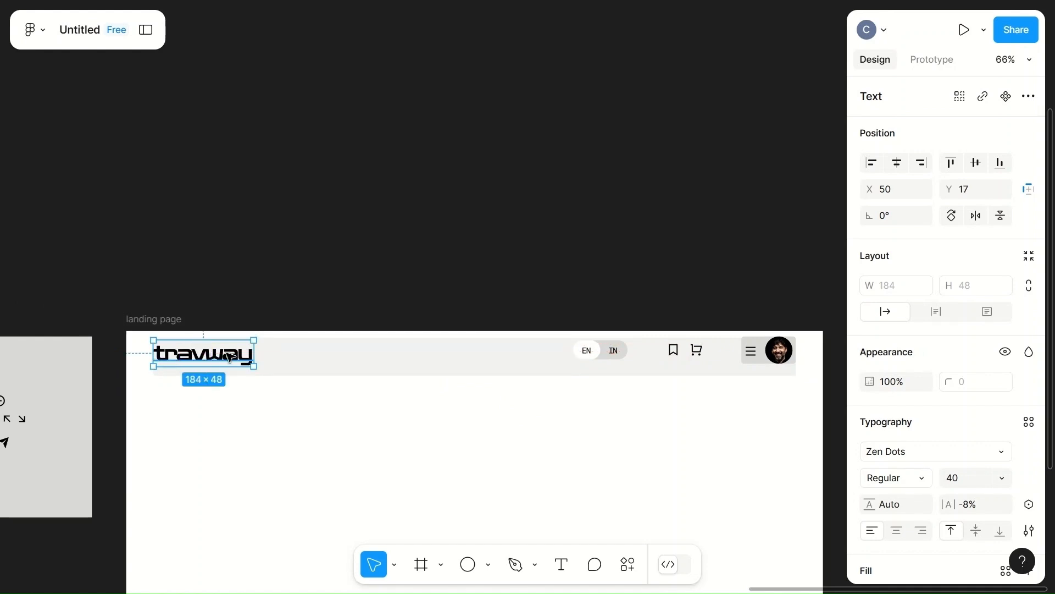
left_click(596, 357)
left_click_drag(604, 350, 605, 360)
- Move the bookmark icon, cart icon and menu/profile group together so the group sits at X 1118, Y 22, vertically centred in the bar
left_click(675, 351)
left_click(697, 350, "shift")
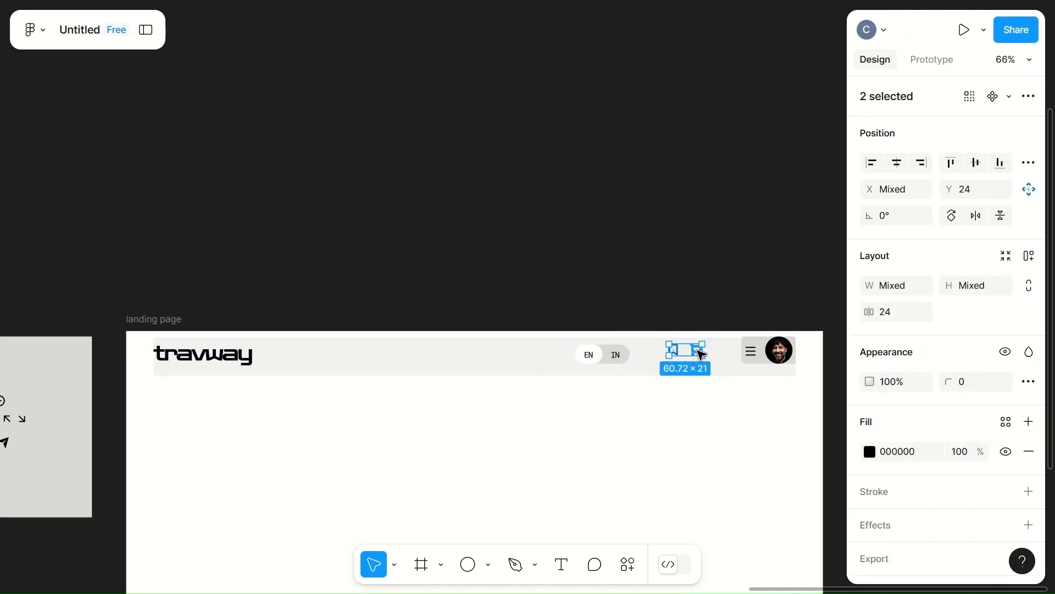
left_click(778, 352, "shift")
left_click_drag(727, 359, 721, 363)
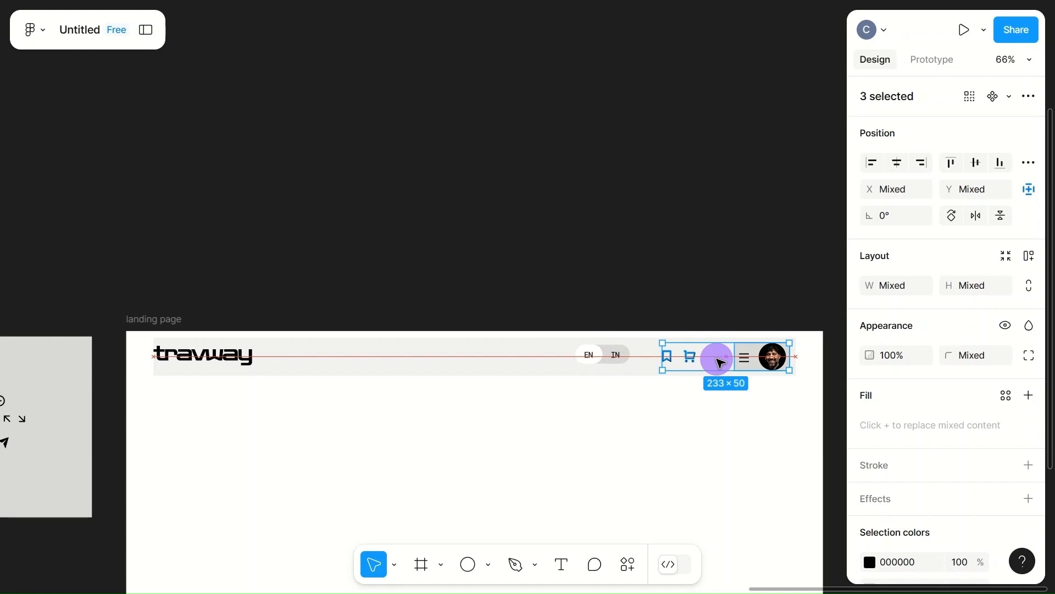
- Lower the travway logo slightly to line it up with the vertical centre of the navigation bar
left_click(234, 361)
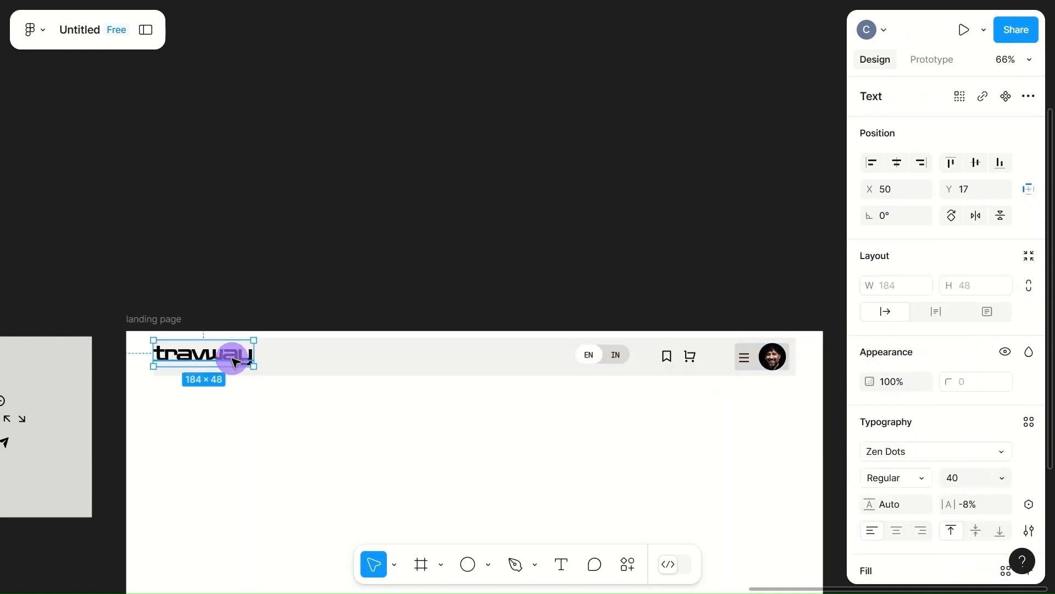
left_click_drag(234, 361, 235, 363)
left_click(606, 471)
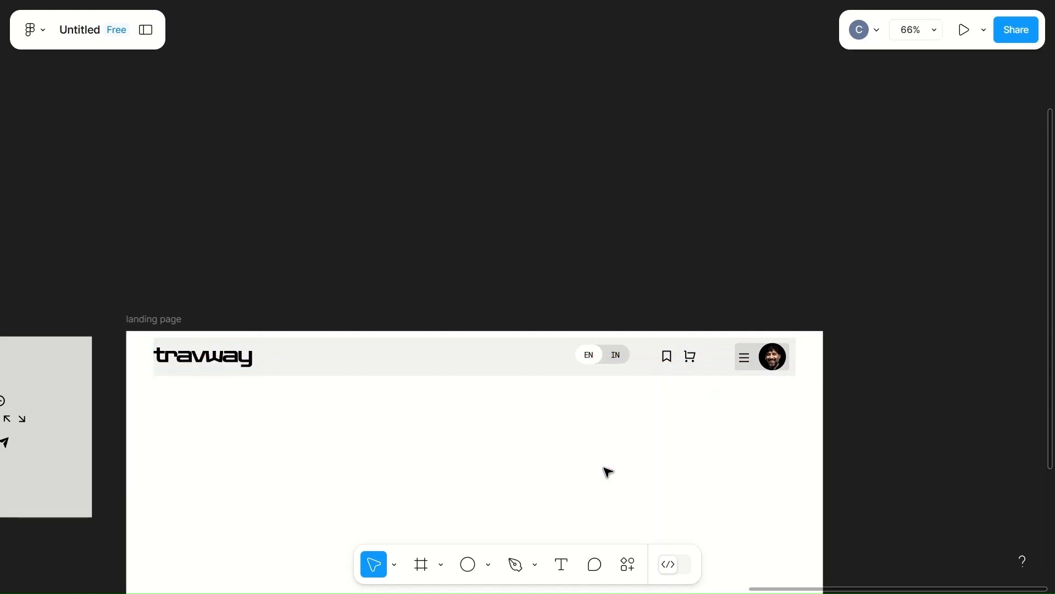
- Give the navigation bar's background rectangle a width of 1250, position X 15, Y 9, and a corner radius of 50
left_click(493, 367)
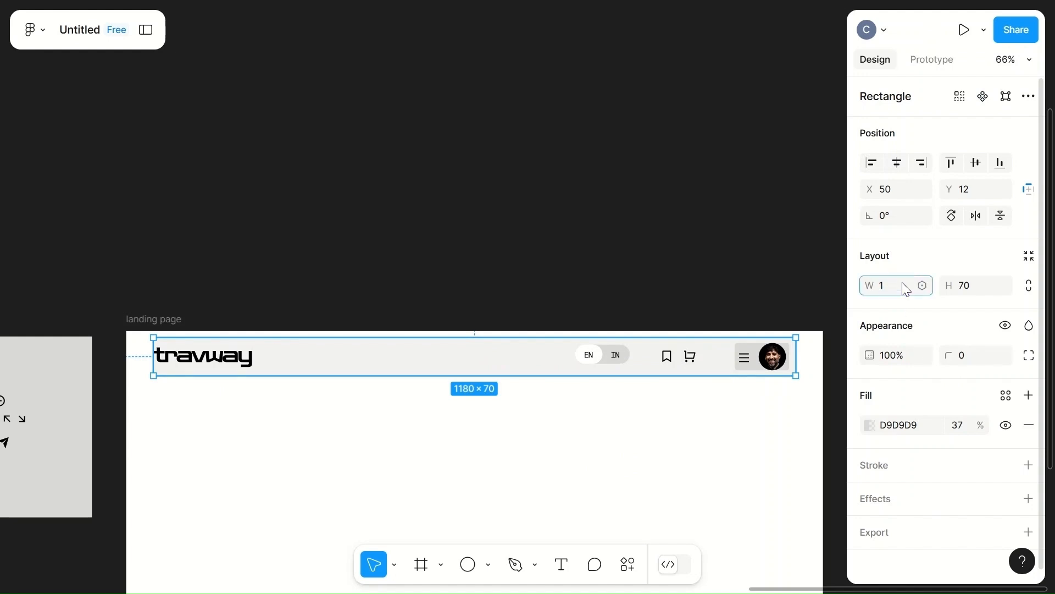
left_click(694, 259)
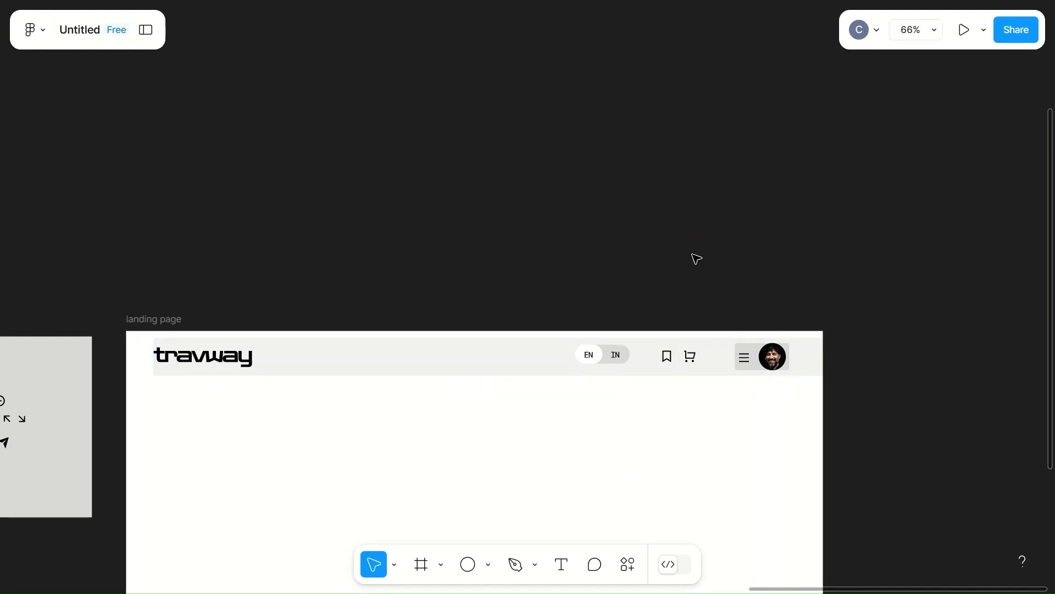
left_click(482, 374)
mouse_move(497, 367)
left_mouse_down()
mouse_move(474, 372)
mouse_move(482, 371)
left_mouse_up()
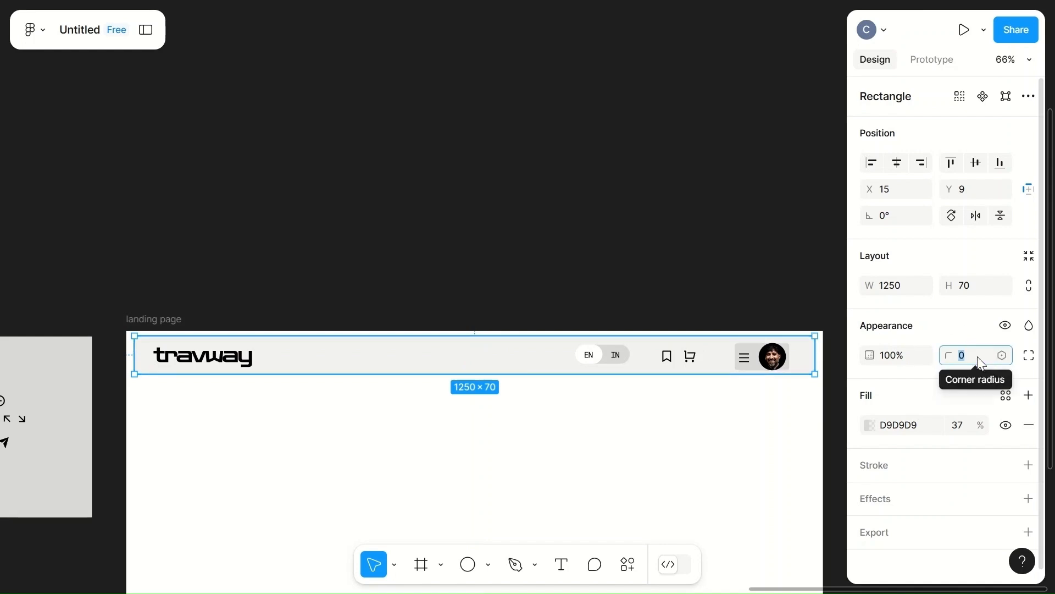
type("50")
left_click(734, 250)
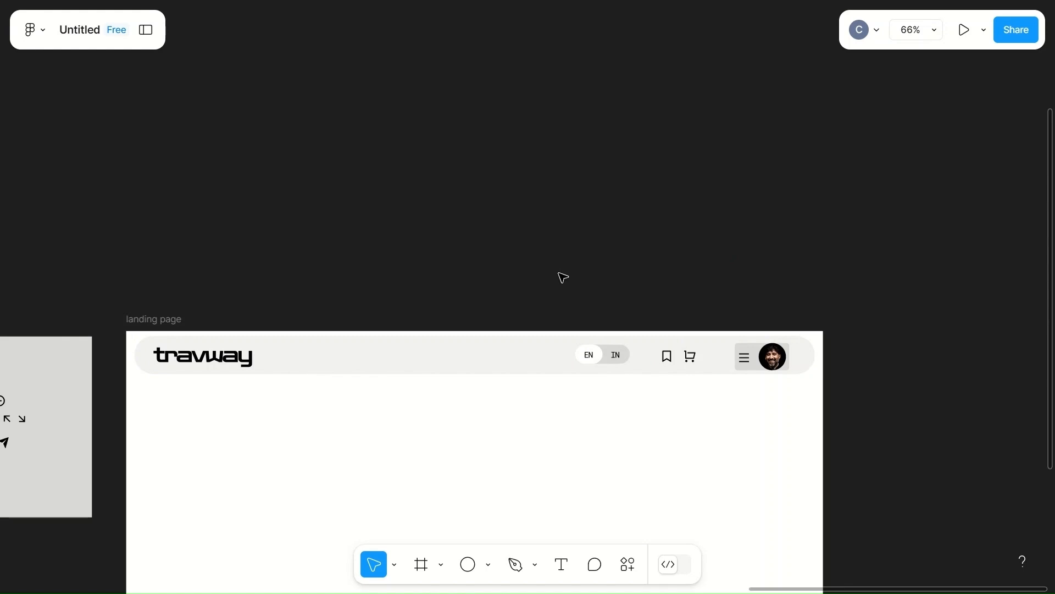
- Change the fill of the rectangle behind the menu icon and portrait to white, FFFFFF
left_click(761, 359)
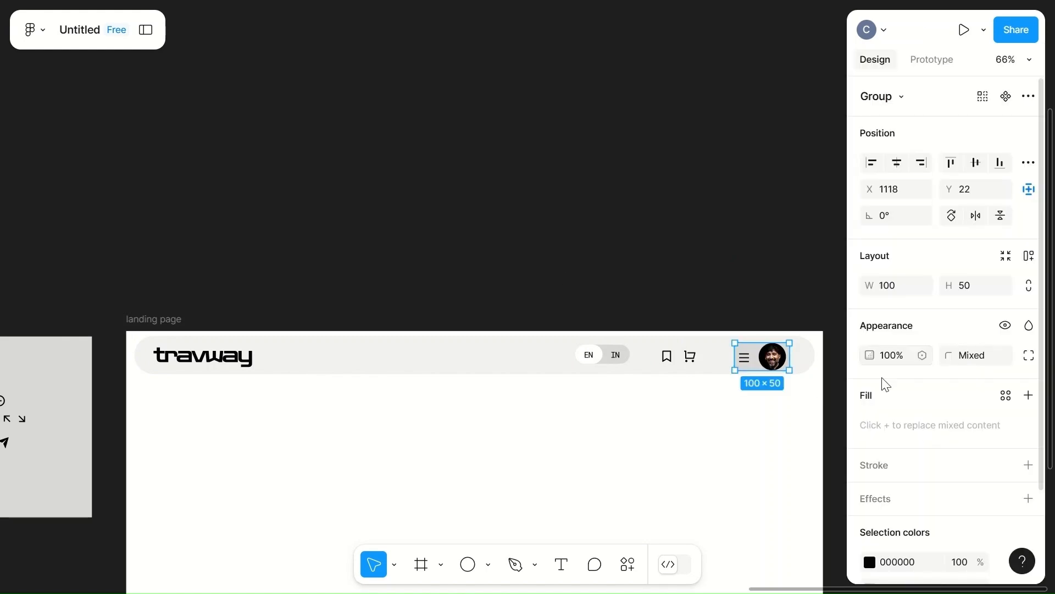
double_click(777, 373)
left_click(871, 426)
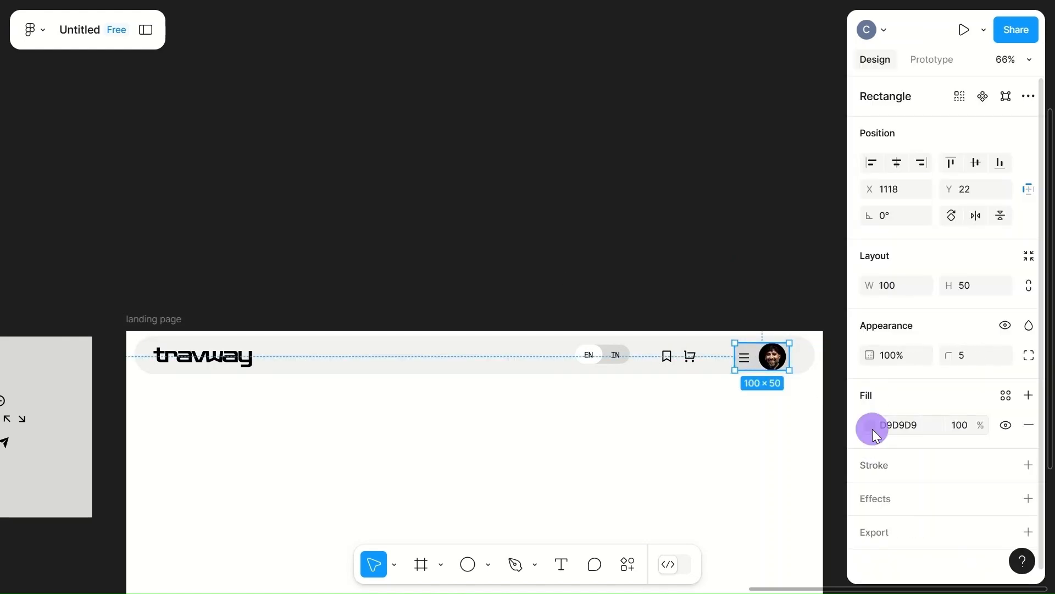
left_click(654, 182)
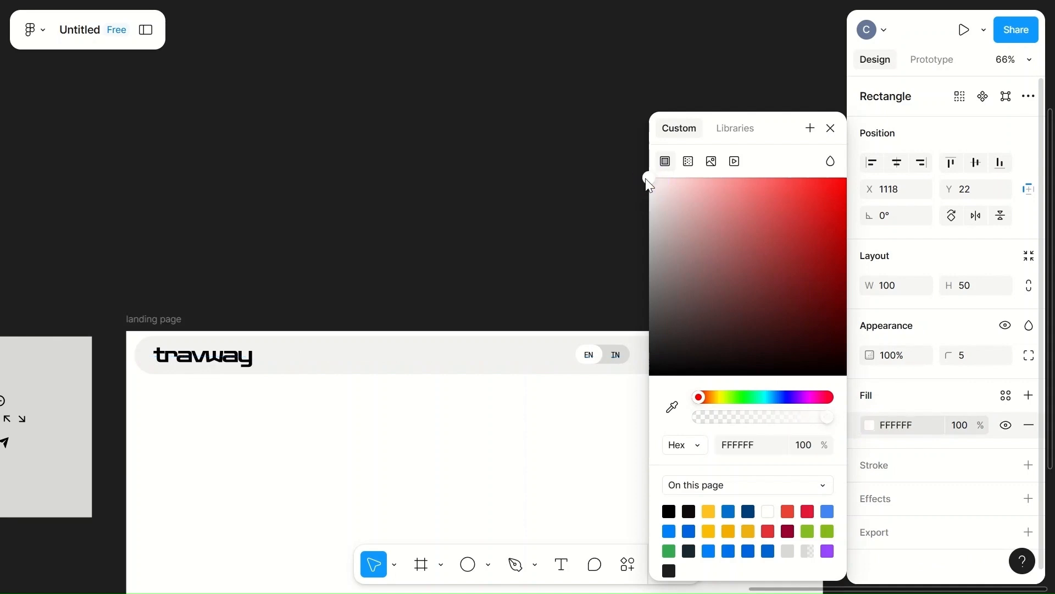
left_click(586, 159)
- Nudge the portrait inside the menu/profile group to the right, to X 1167
scroll(777, 410, "up", 10)
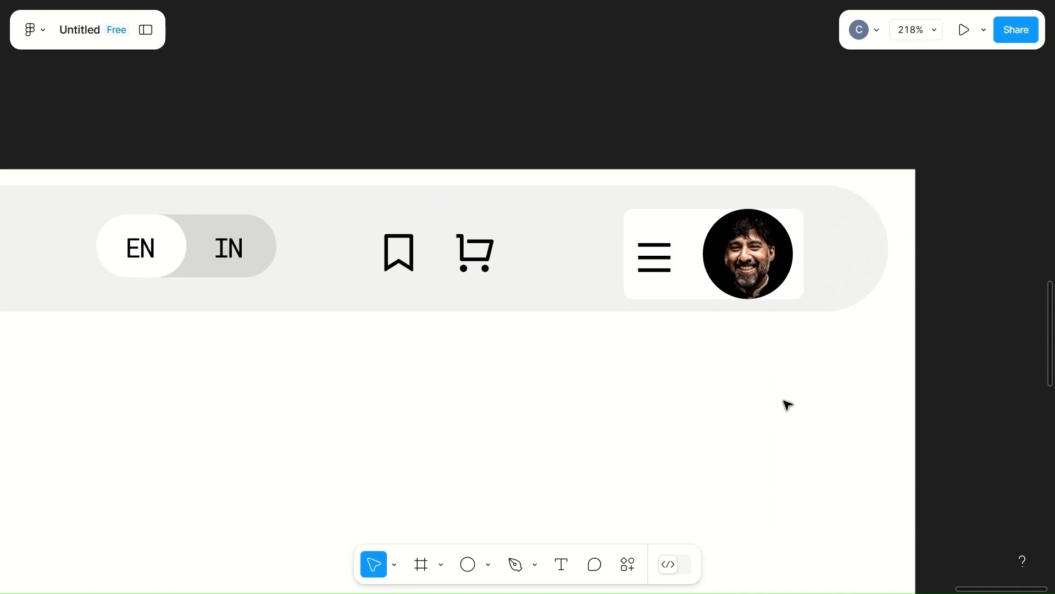
left_click(797, 225)
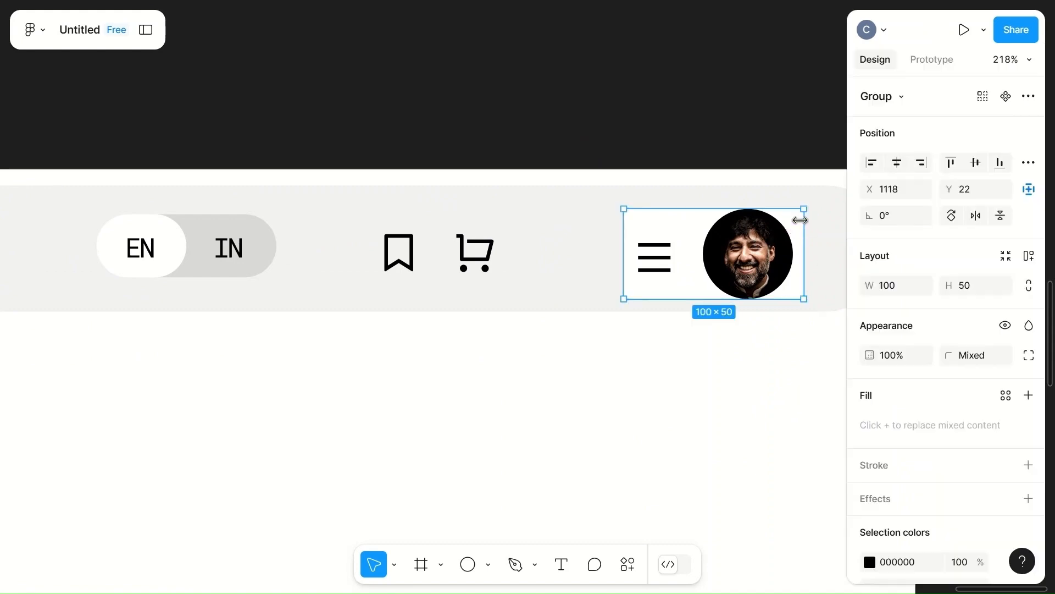
double_click(747, 264)
key("Right")
key("Right")
key("Right")
key("Right")
key("Right")
key("Right")
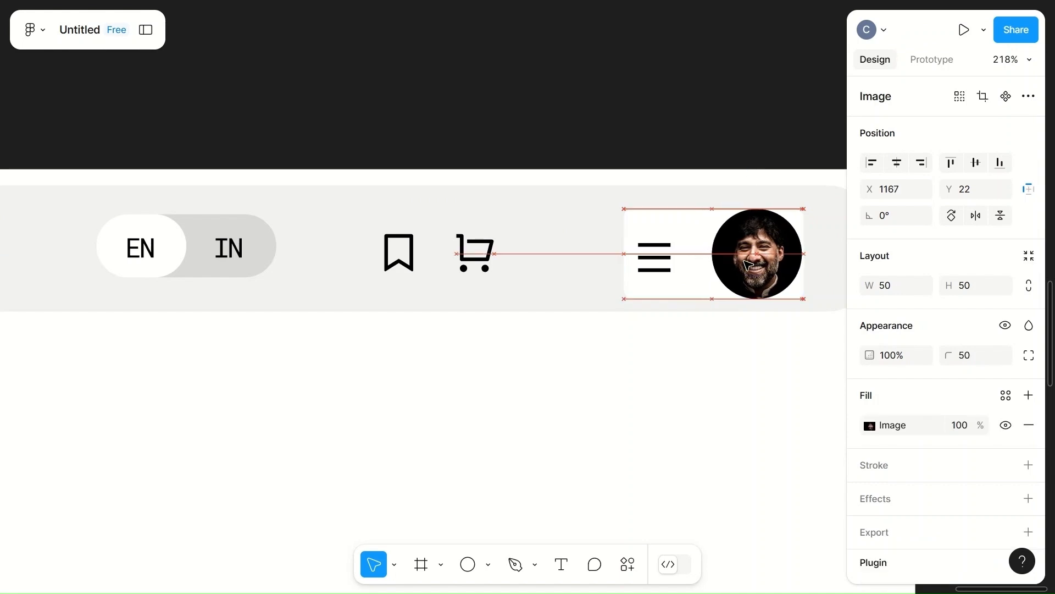
key("Left")
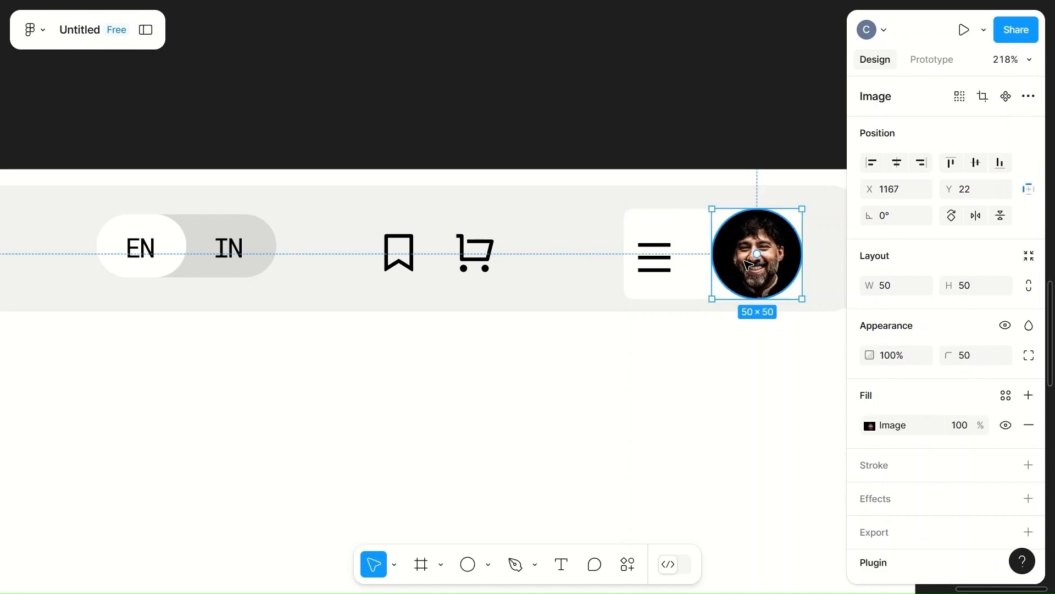
- Try removing the white rectangle behind the menu icon and portrait, and undo the deletion
double_click(678, 218)
key("Escape")
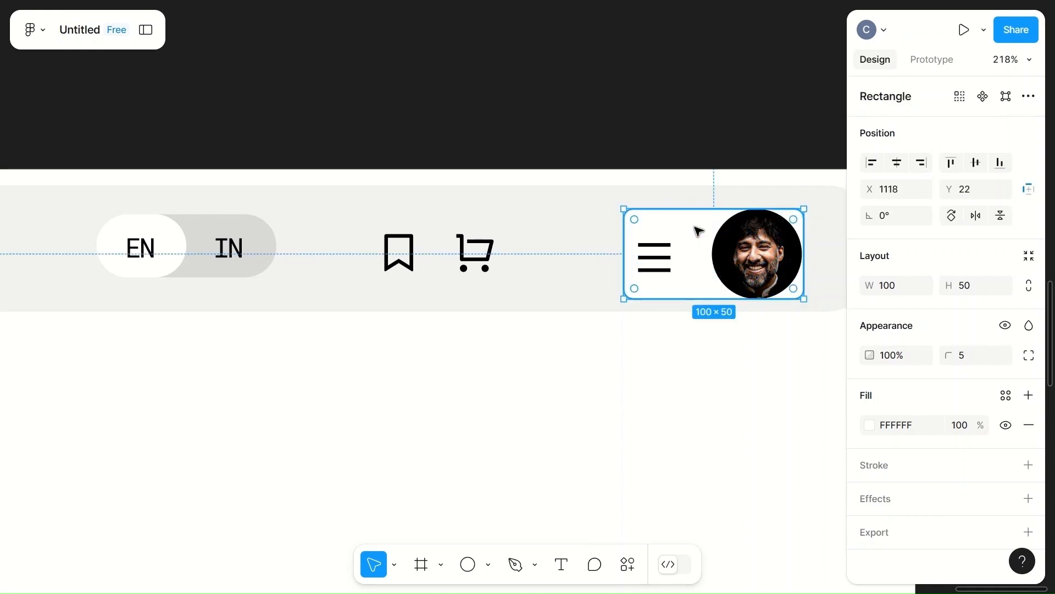
key("Delete")
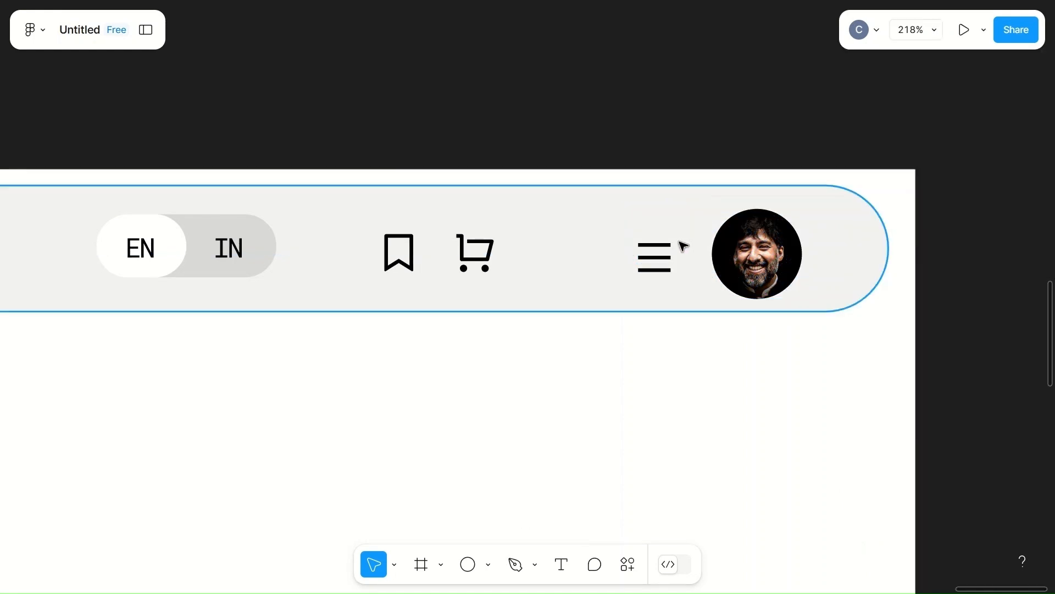
key("ctrl+z")
left_click(729, 400)
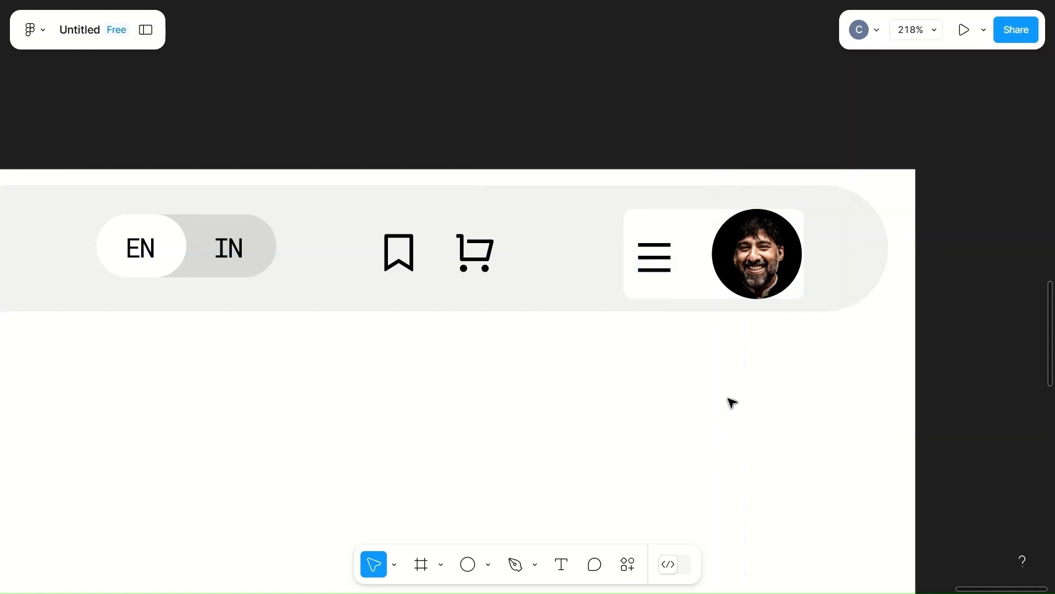
- Resize the portrait in the menu/profile group to 40 × 40
double_click(761, 275)
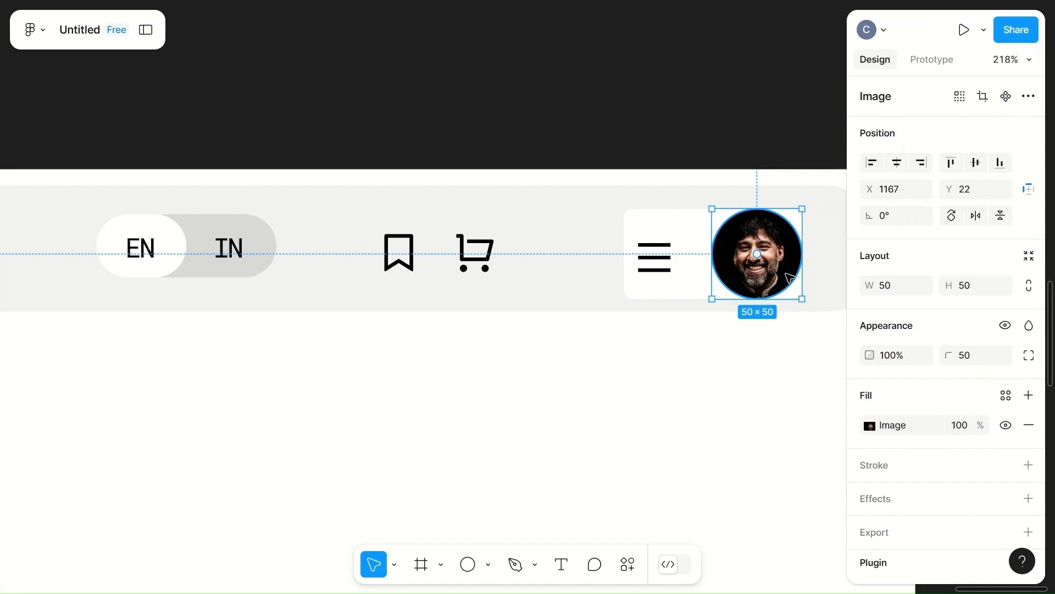
left_click(893, 286)
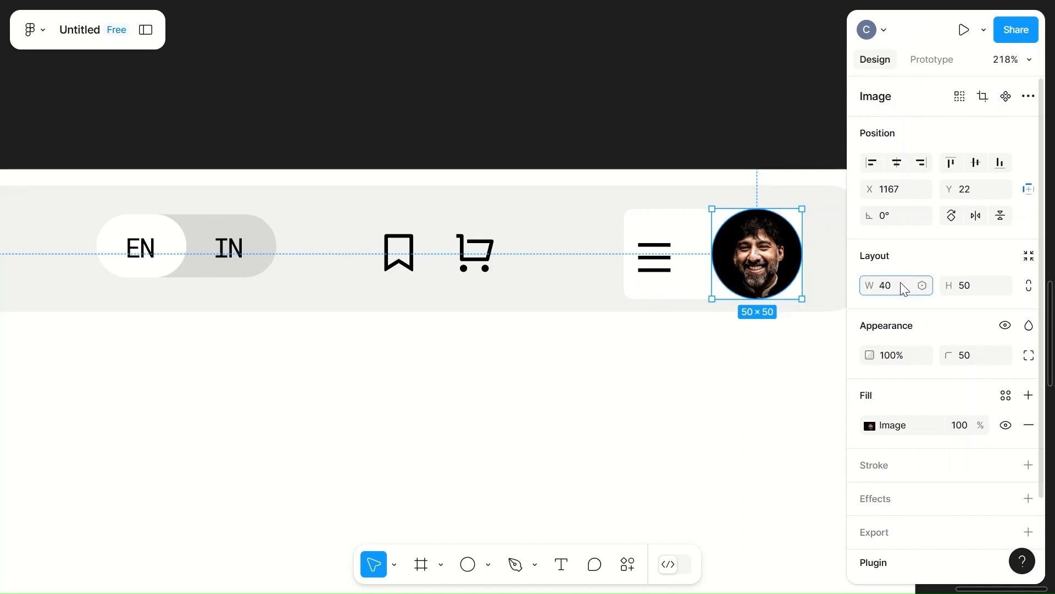
left_click(968, 286)
type("40")
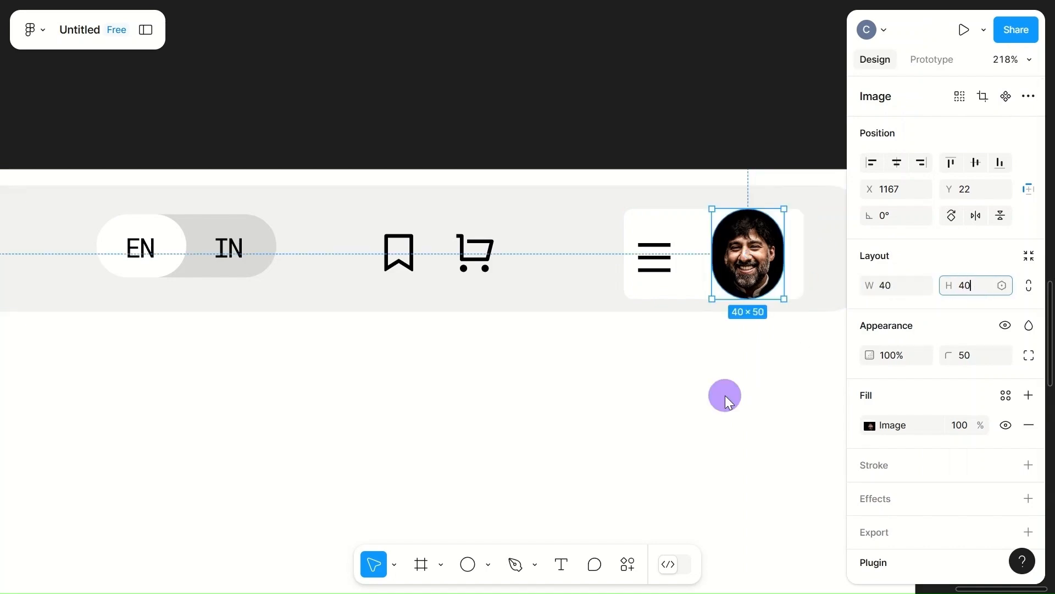
left_click(729, 399)
- Centre the portrait vertically in the white rectangle at Y 27 and move the menu icon slightly right, level with it
left_click(744, 243)
left_click(745, 241)
mouse_move(757, 255)
left_mouse_down()
mouse_move(750, 263)
mouse_move(764, 264)
mouse_move(751, 271)
mouse_move(756, 262)
left_mouse_up()
left_click(663, 271)
left_click_drag(663, 265, 674, 265)
left_click(613, 388)
- Set the width of the menu/profile group to 80
scroll(612, 389, "down", 4)
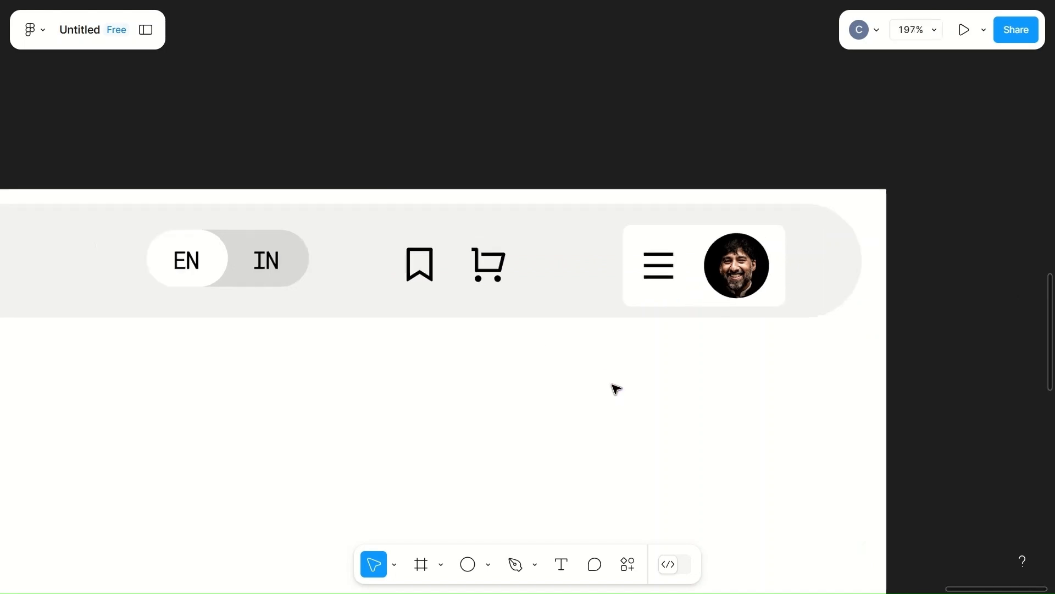
scroll(613, 385, "left", 3)
scroll(659, 374, "down", 2)
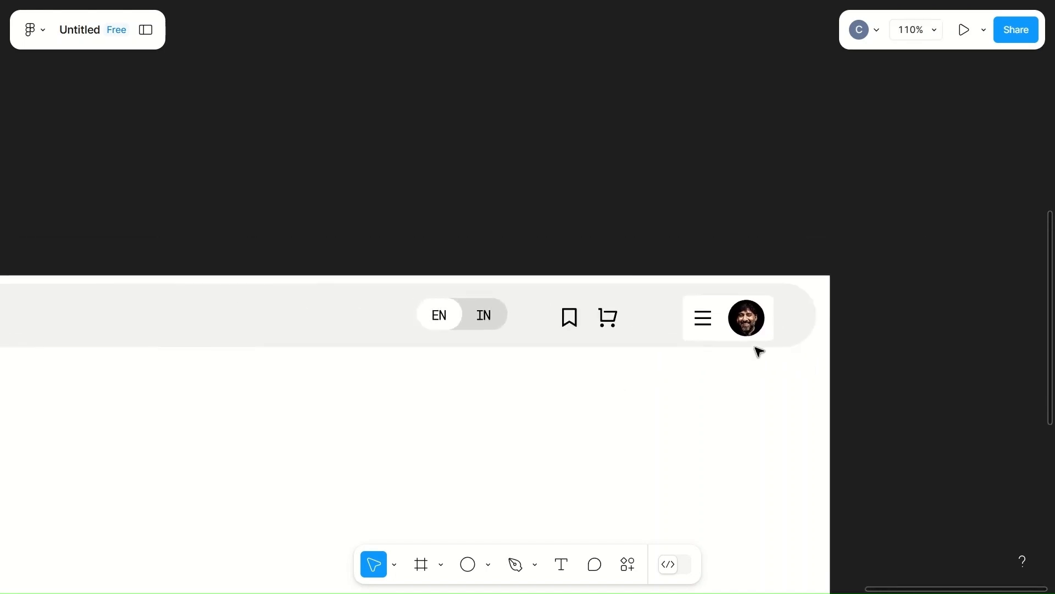
scroll(777, 321, "up", 8)
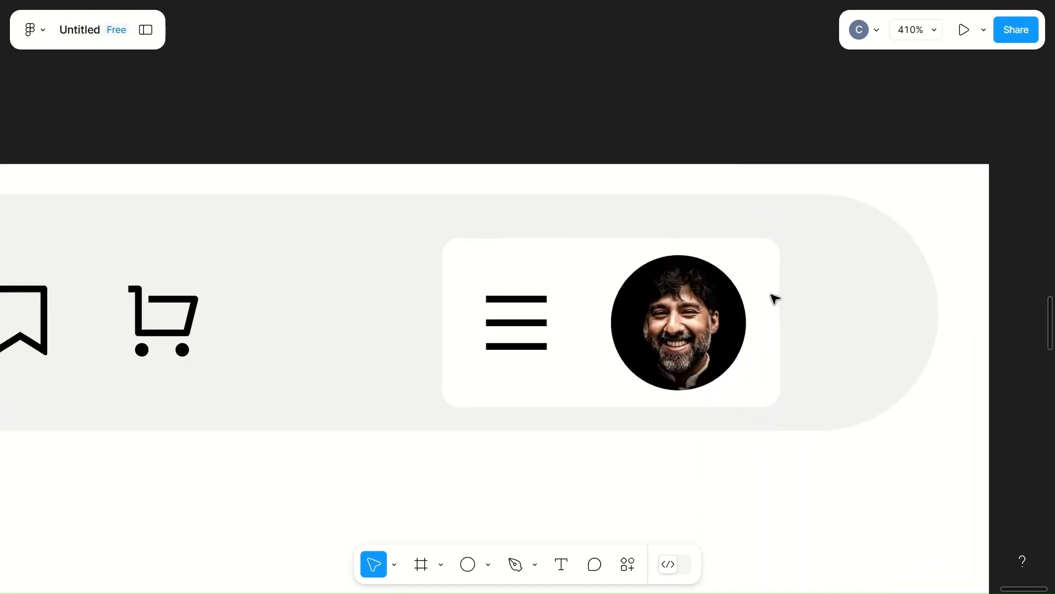
left_click(775, 299)
left_click(901, 285)
type("80")
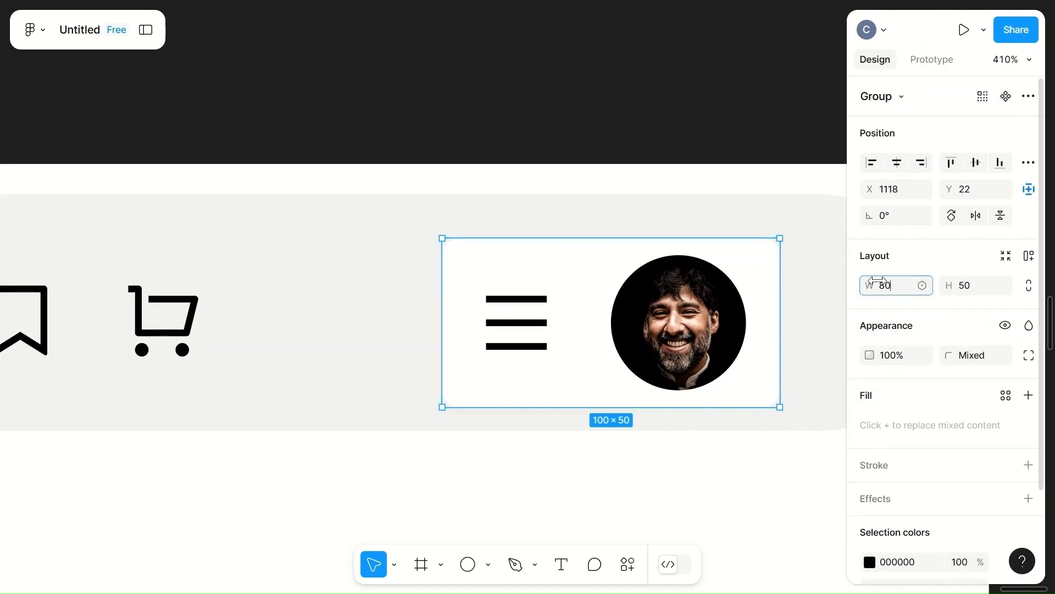
left_click(677, 497)
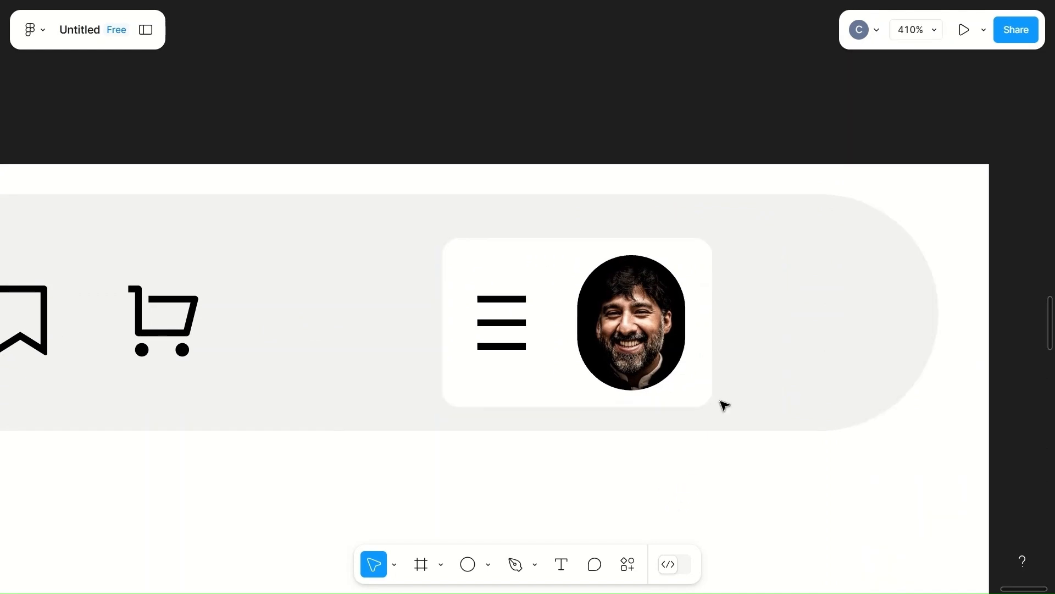
- Set the portrait's width to 40 to make it round again and nudge it left to X 1157
left_click(641, 319)
left_click(893, 287)
type("40")
left_click(649, 487)
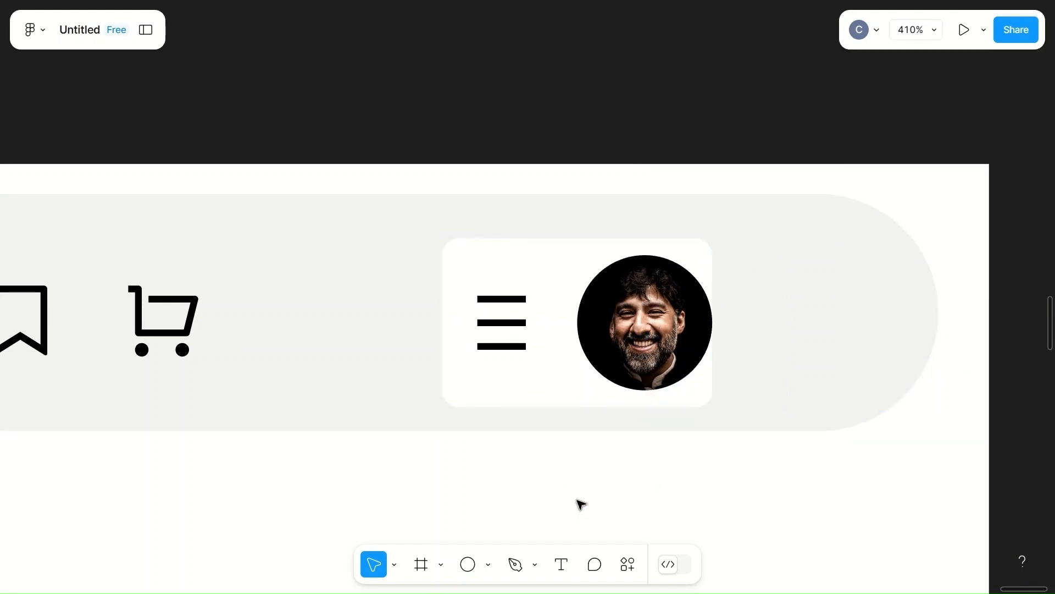
left_click(670, 352)
key("Left")
key("Left")
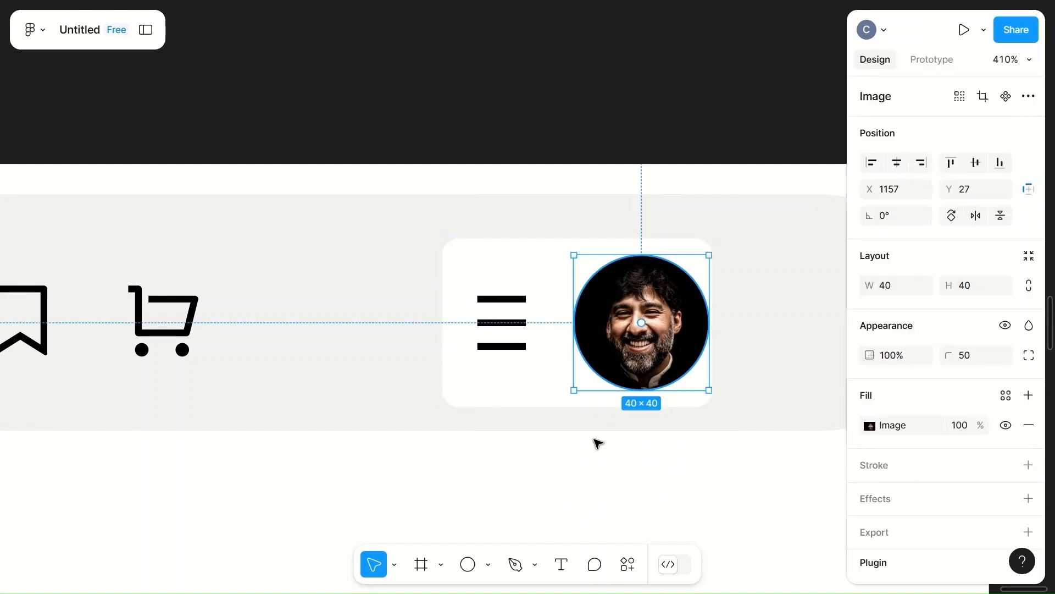
- Lighten the fill of the 1250 × 70 navigation bar rectangle to a very pale grey
left_click(752, 499)
scroll(753, 500, "down", 5)
scroll(753, 499, "left", 5)
scroll(753, 499, "down", 4)
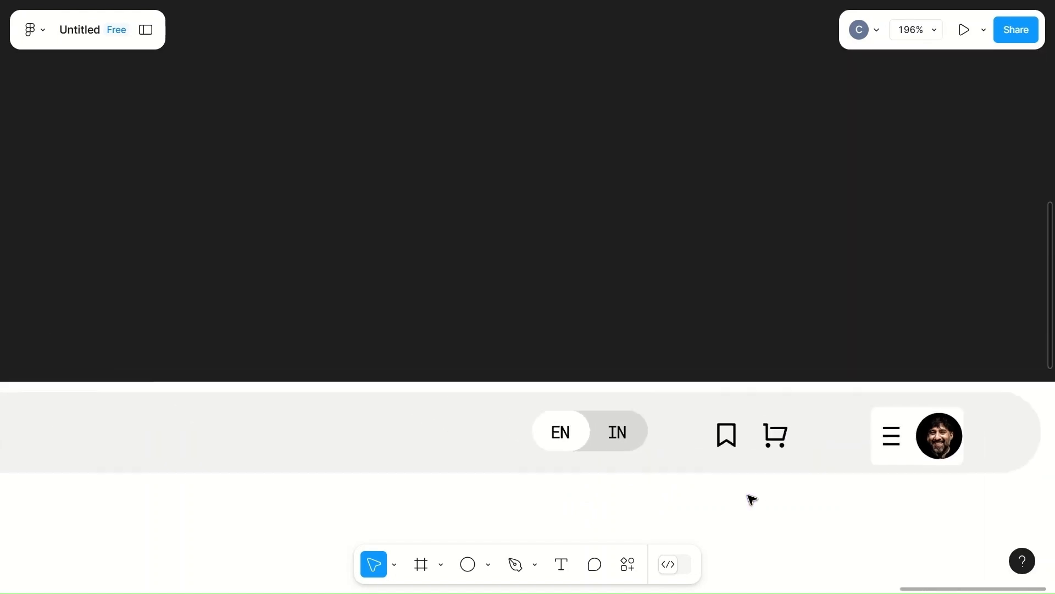
scroll(753, 499, "down", 2)
scroll(752, 499, "down", 3)
scroll(752, 499, "down", 2)
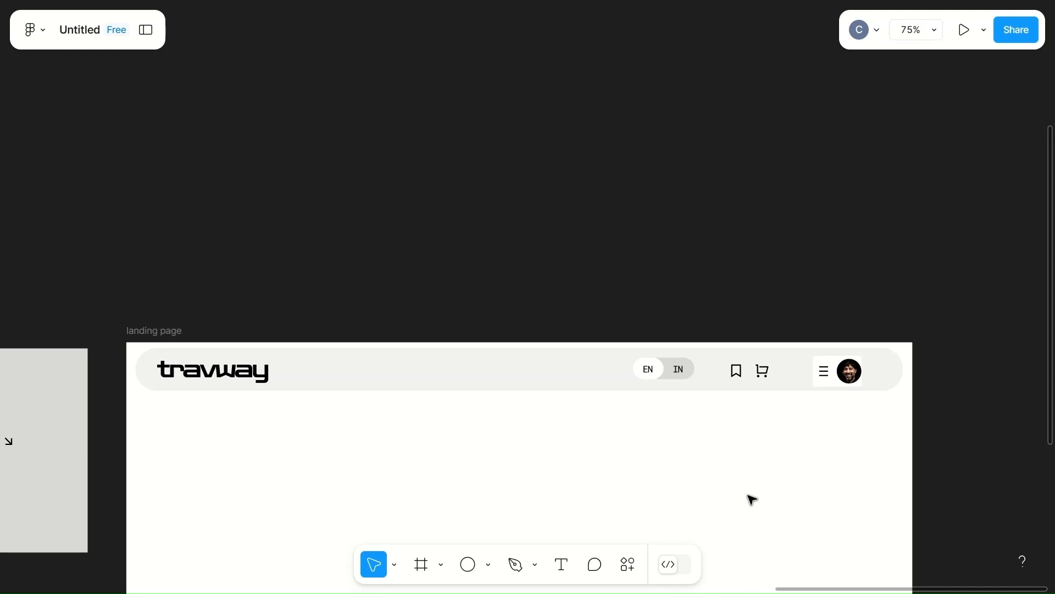
left_click(544, 377)
left_click(873, 431)
left_click_drag(746, 418, 825, 420)
left_click(653, 187)
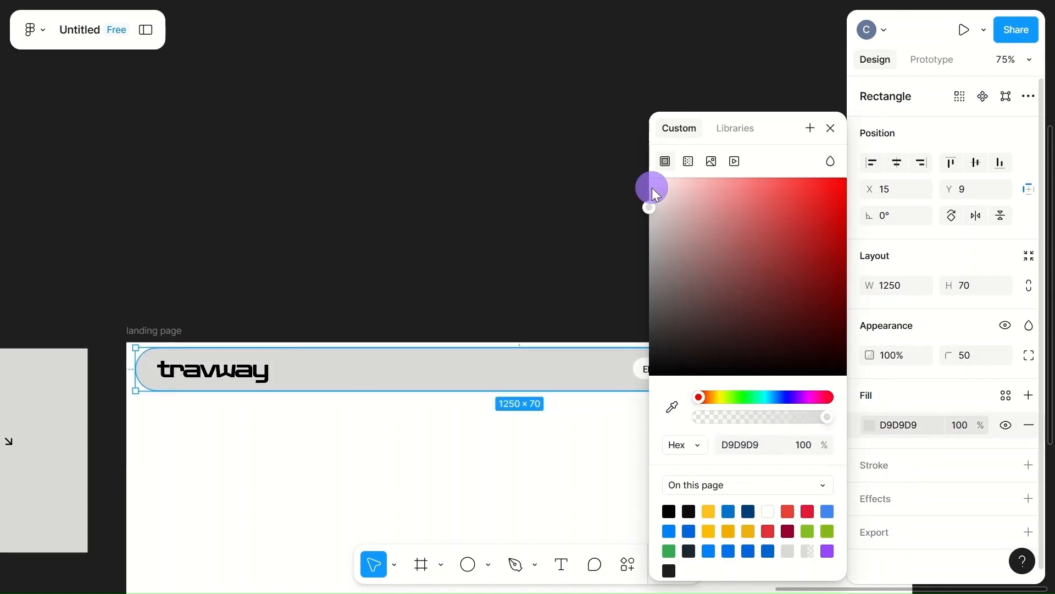
left_click_drag(653, 188, 647, 192)
left_click(538, 278)
scroll(537, 280, "down", 3)
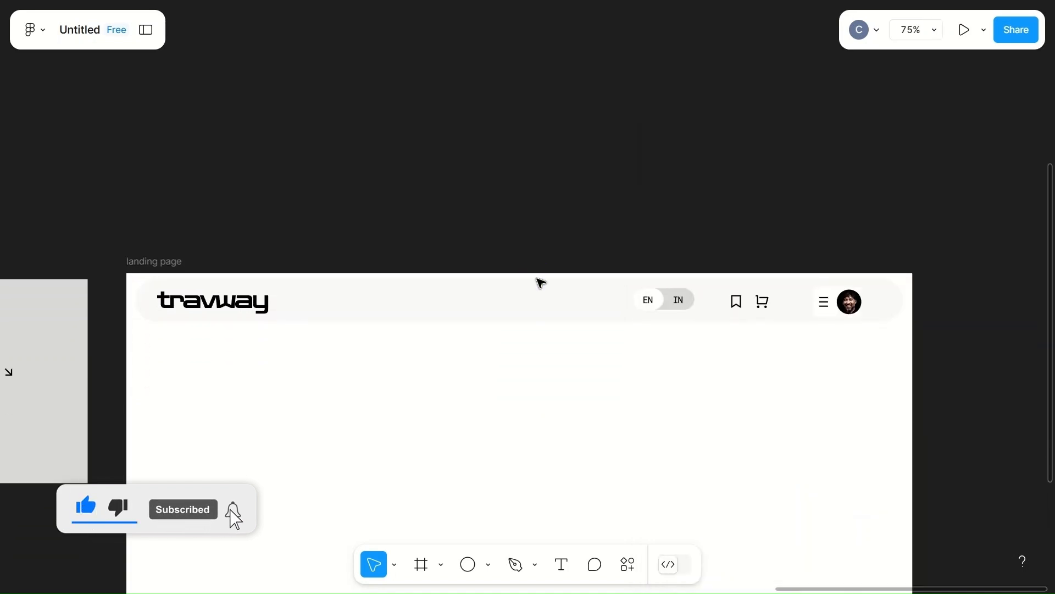
scroll(605, 409, "down", 2)
key("r")
scroll(604, 408, "down", 3)
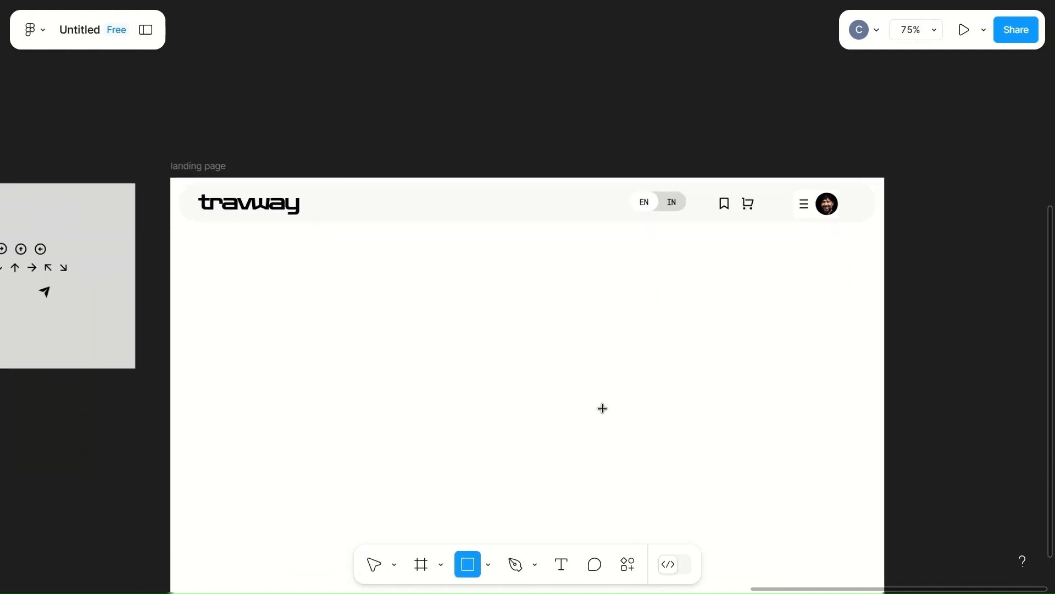
scroll(603, 407, "down", 3)
left_click(558, 141)
key("Delete")
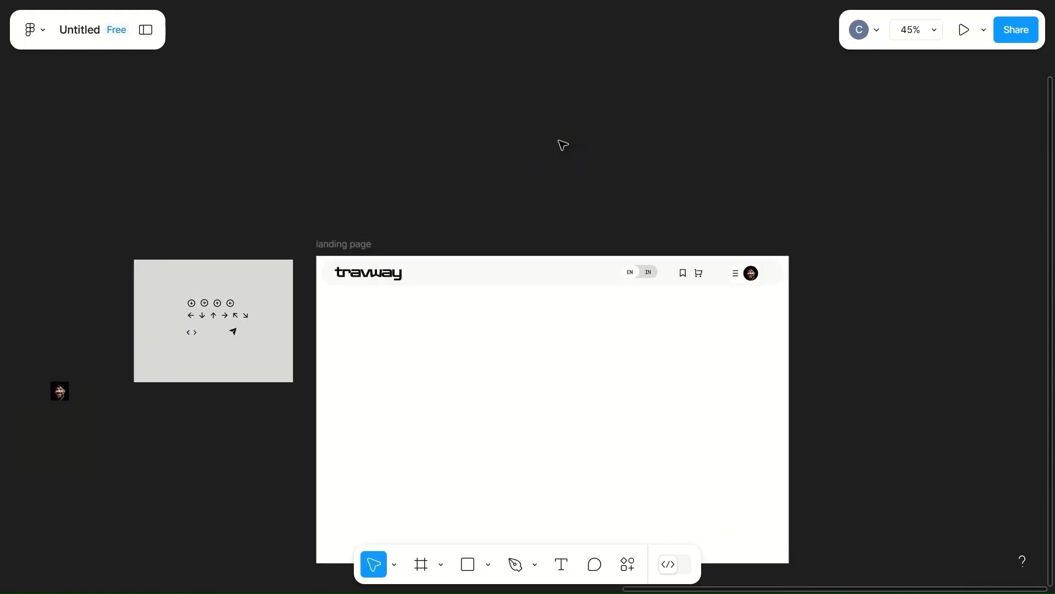
- Move the 400 × 400 kayak photo from the image collection into the landing page frame, below the navigation bar
scroll(561, 144, "down", 5)
scroll(167, 266, "left", 10)
scroll(170, 269, "up", 4)
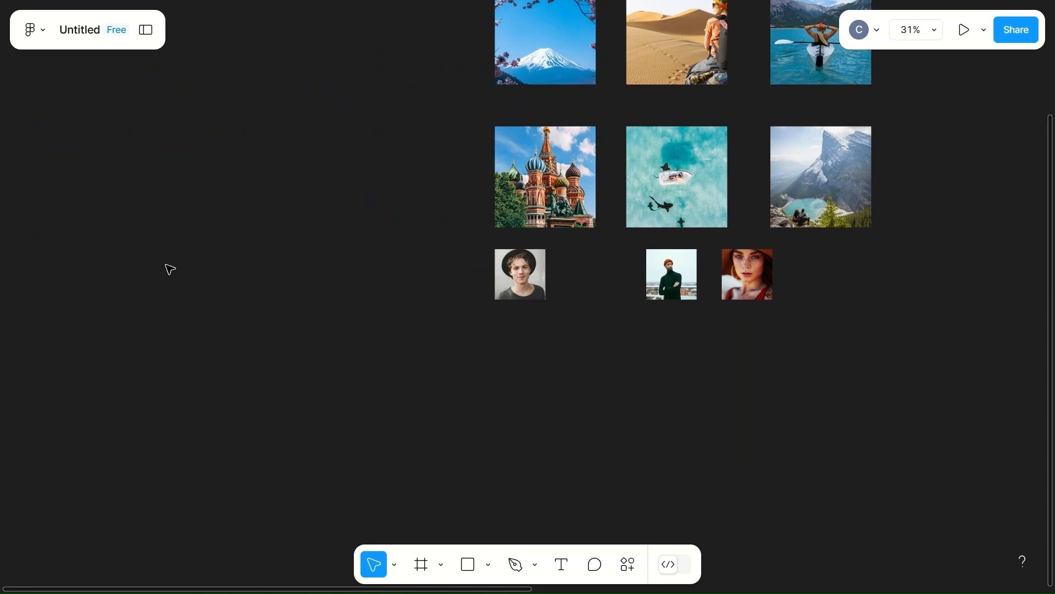
scroll(170, 269, "up", 3)
scroll(170, 269, "right", 5)
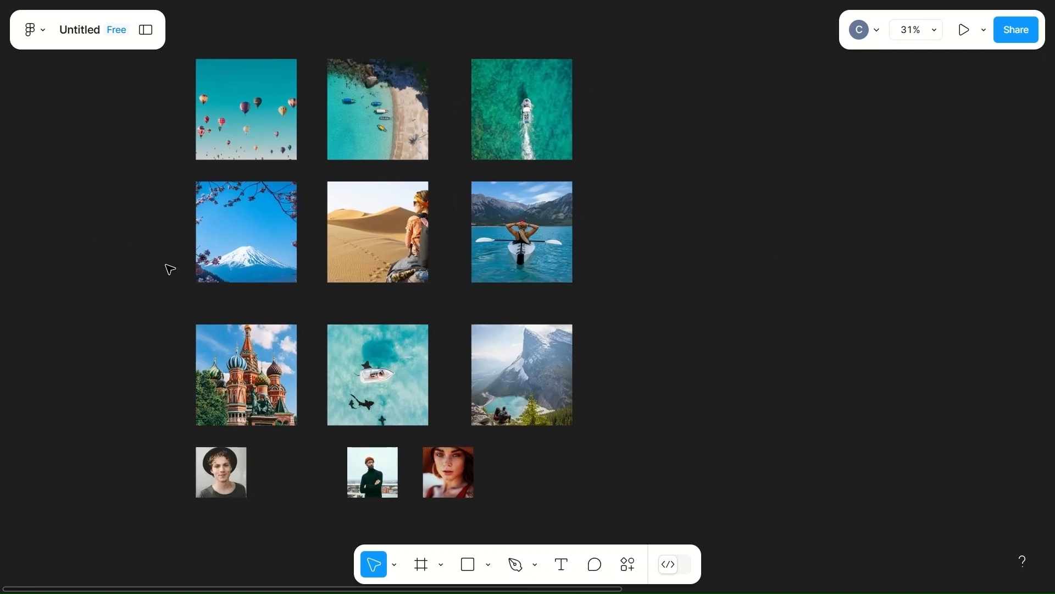
left_click(512, 247)
scroll(514, 245, "right", 5)
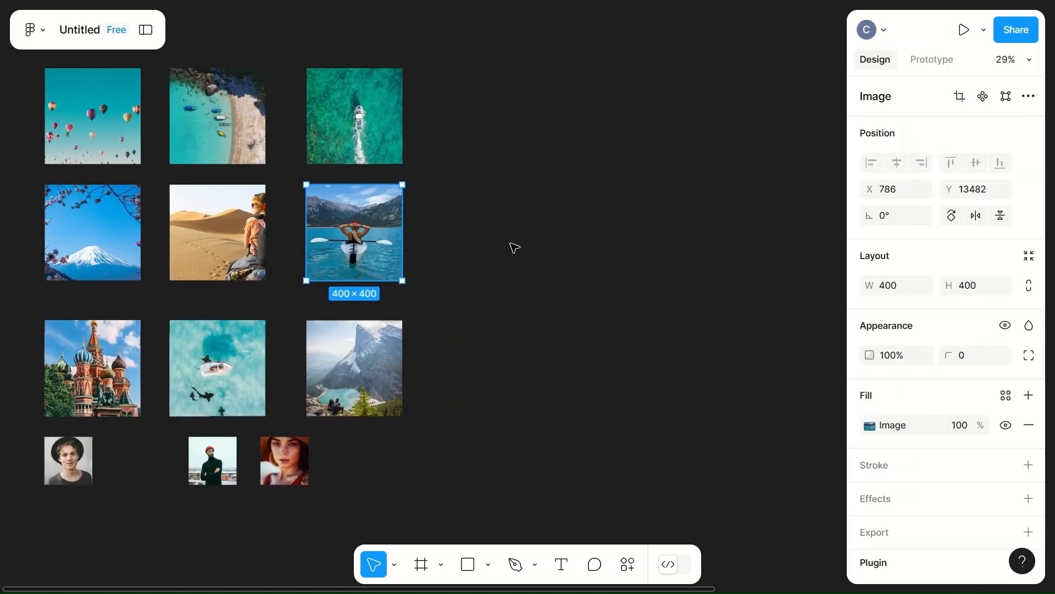
scroll(514, 248, "down", 3)
scroll(514, 247, "down", 3)
left_click_drag(269, 240, 713, 316)
scroll(713, 316, "up", 2)
key("shift+2")
- Set the kayak photo's width to 1200 and centre it horizontally in the frame at X 40, Y 204
left_click(890, 288)
type("12")
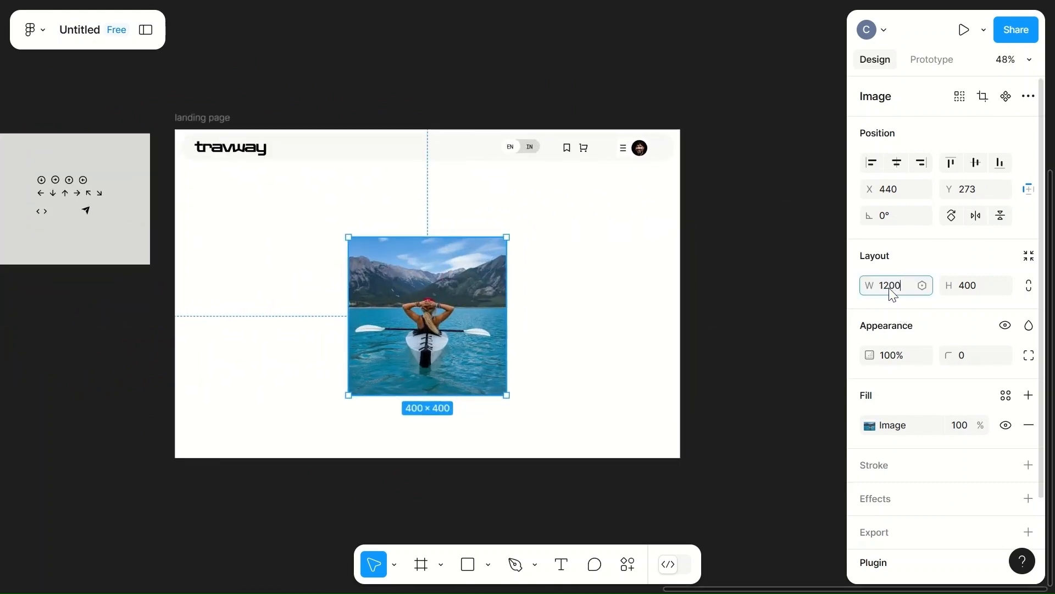
left_click(796, 320)
left_click_drag(562, 333, 403, 308)
- Set the kayak photo's width to 1250 and align it with the navigation bar at X 15
left_click(915, 283)
key("BackSpace")
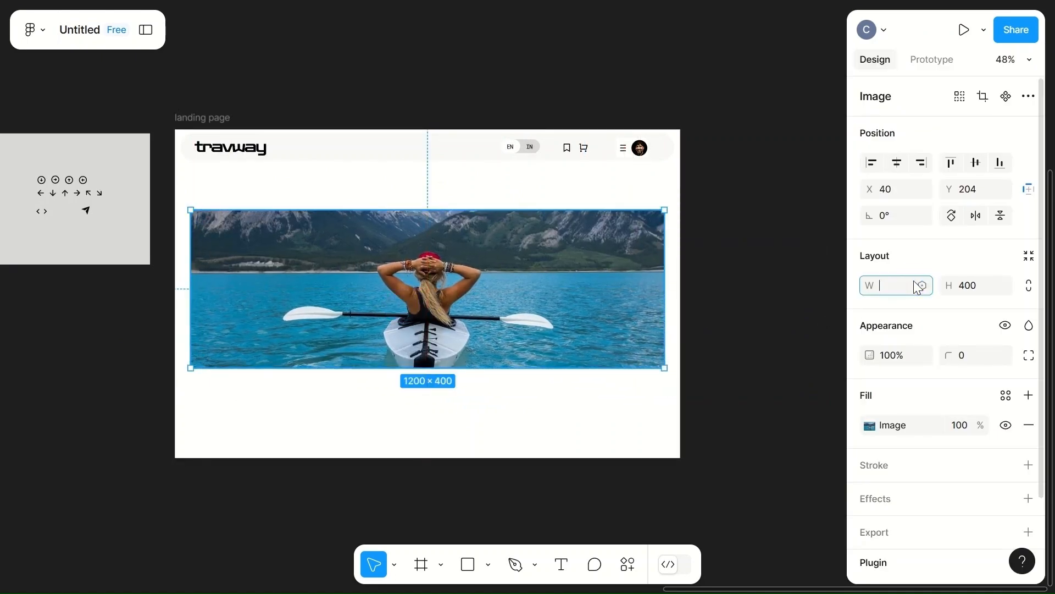
type("1250")
left_click(745, 306)
left_click(552, 296)
mouse_move(554, 297)
left_mouse_down()
mouse_move(539, 296)
mouse_move(544, 259)
mouse_move(539, 306)
mouse_move(547, 299)
left_mouse_up()
- Set the kayak photo's height to 700 and move it up under the navigation bar to Y 95
left_click(984, 297)
type("700")
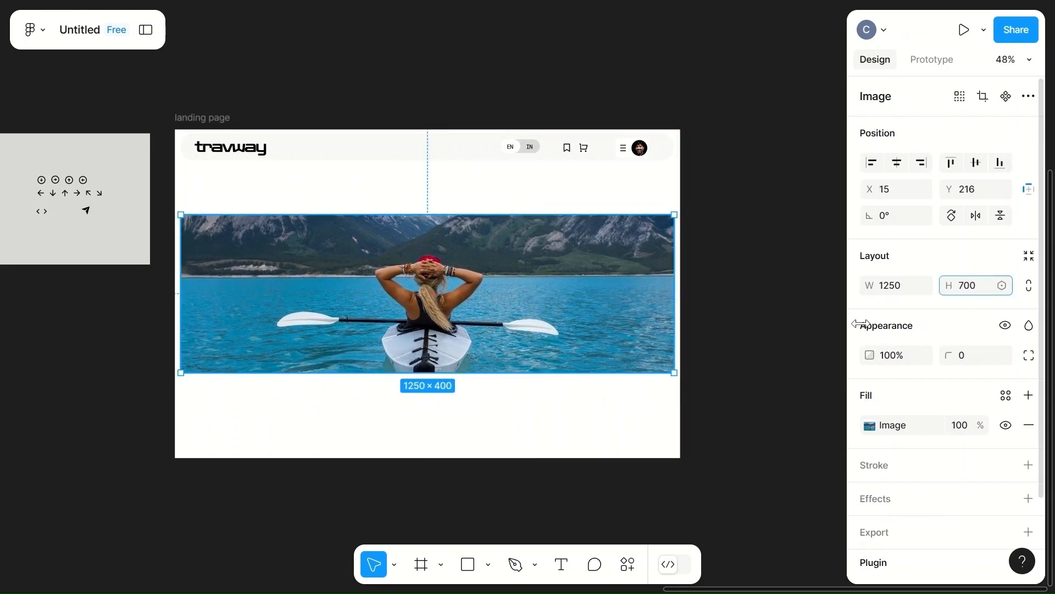
left_click(792, 358)
left_click(542, 360)
left_click_drag(465, 347, 464, 299)
- Round the kayak photo's corners with a radius of 10
left_click(973, 356)
type("1")
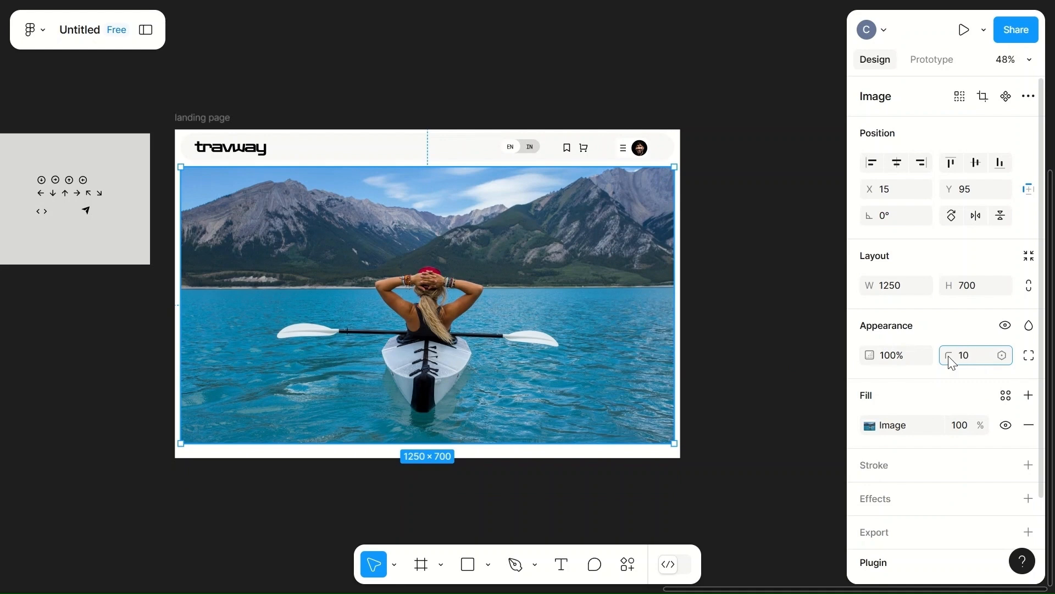
type("0")
left_click(736, 389)
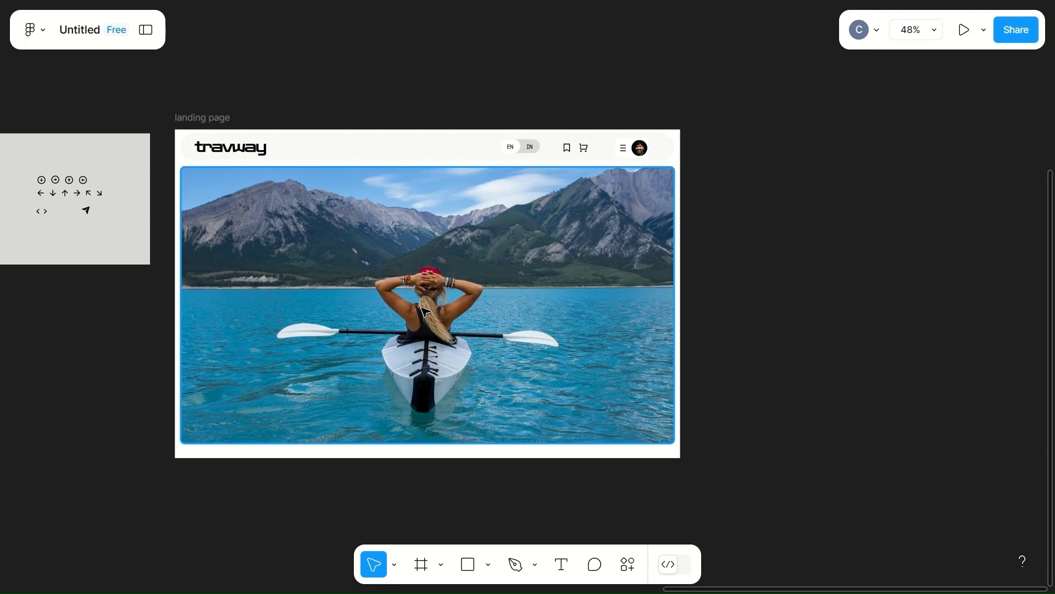
- Add the heading text "Explore the earth most exotic's Places" on the empty canvas beside the landing page frame
left_click(808, 285)
key("t")
left_click(767, 268)
scroll(770, 272, "right", 3)
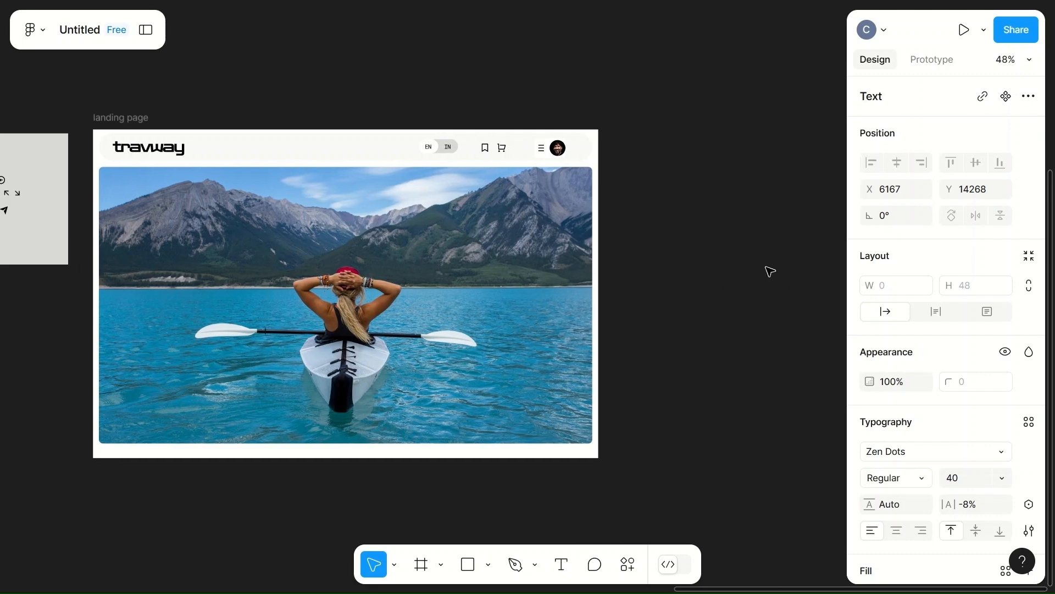
type("Explo")
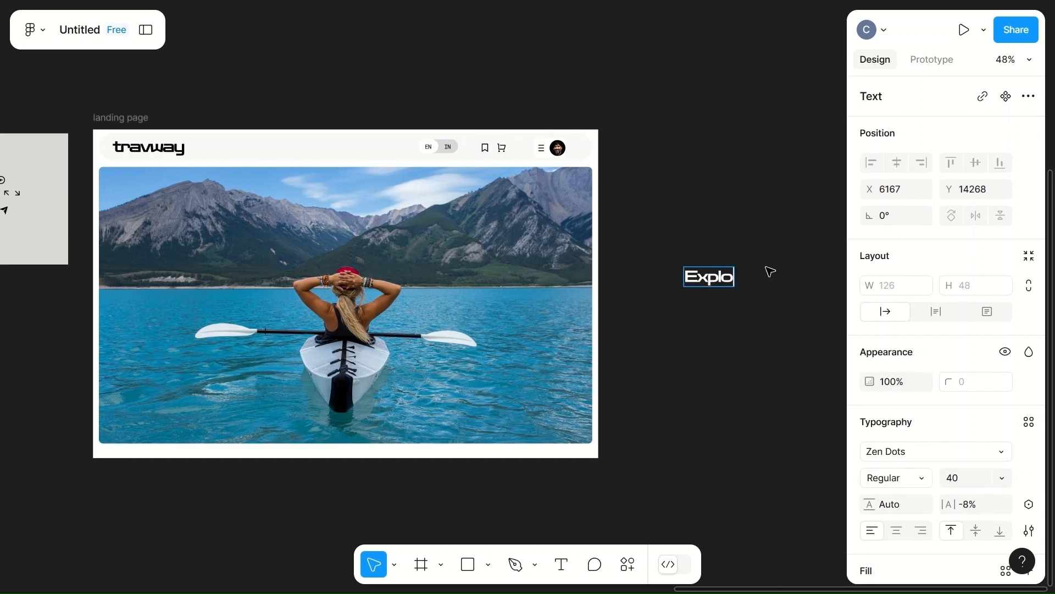
type("re the earth")
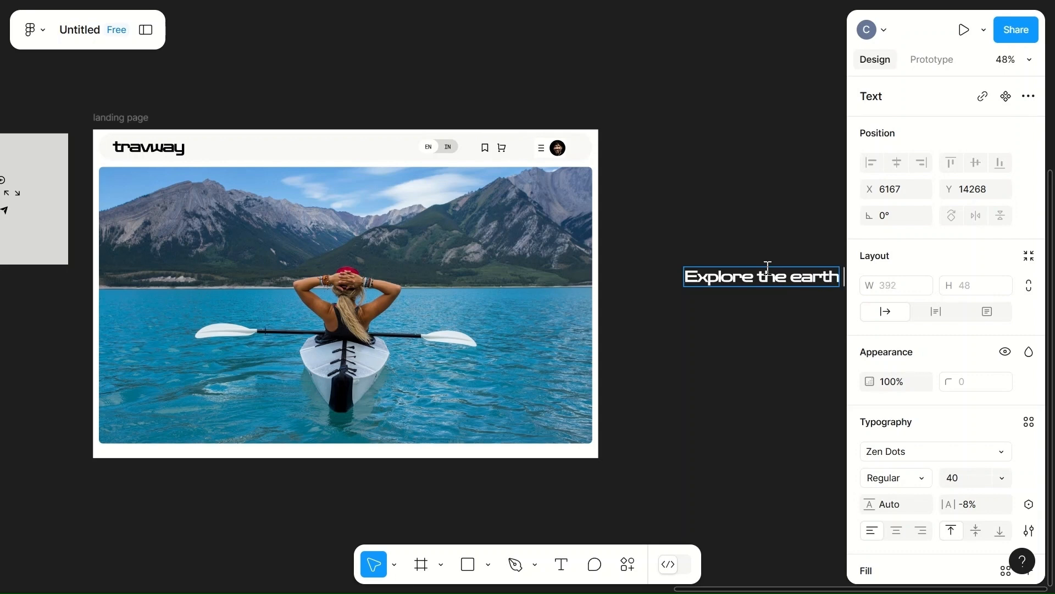
type(" most")
scroll(768, 268, "right", 1)
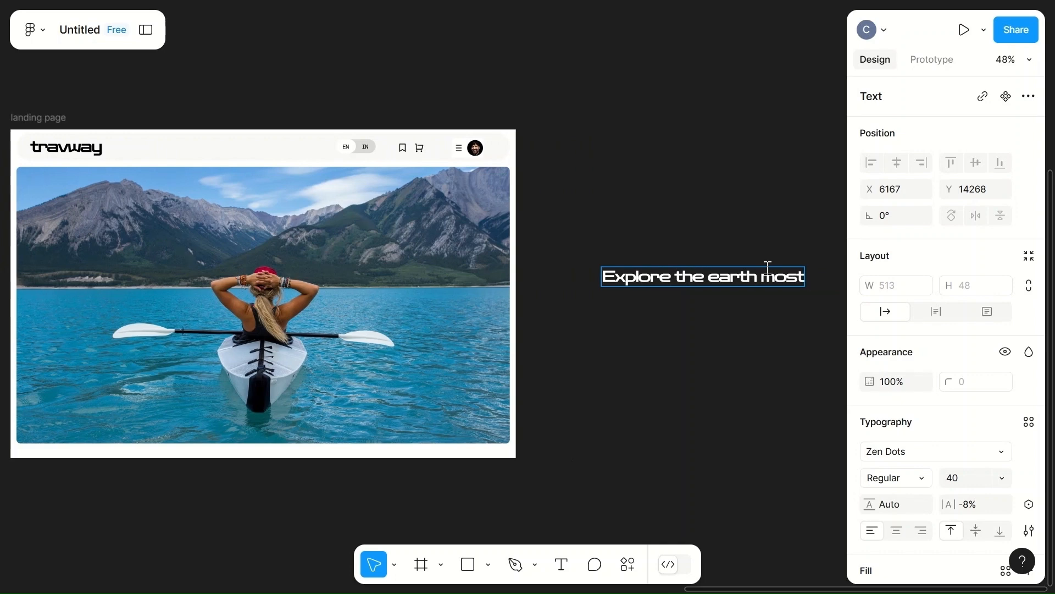
type("ost exotic")
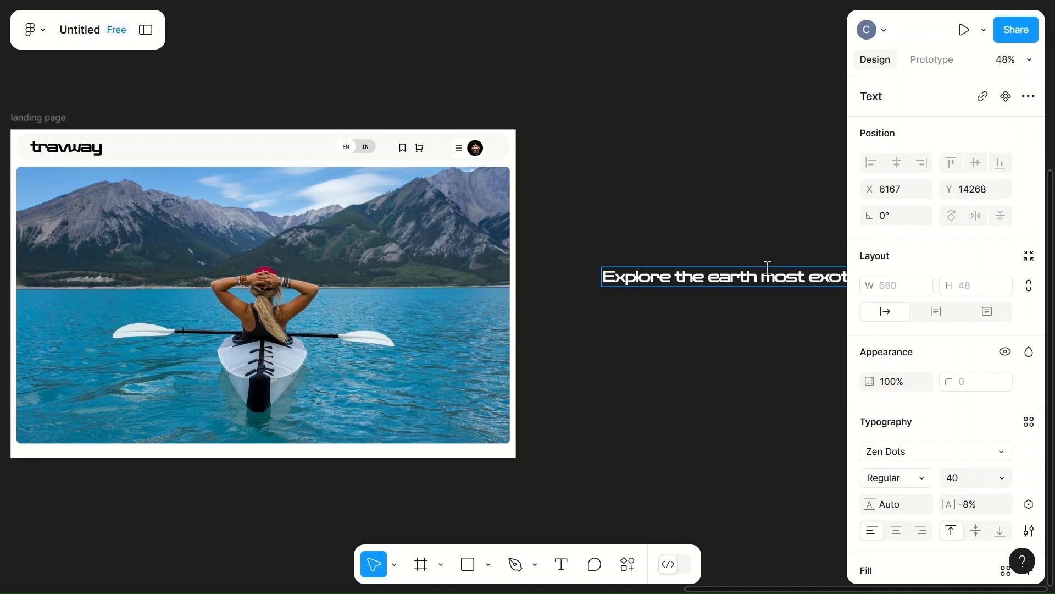
type("'s ")
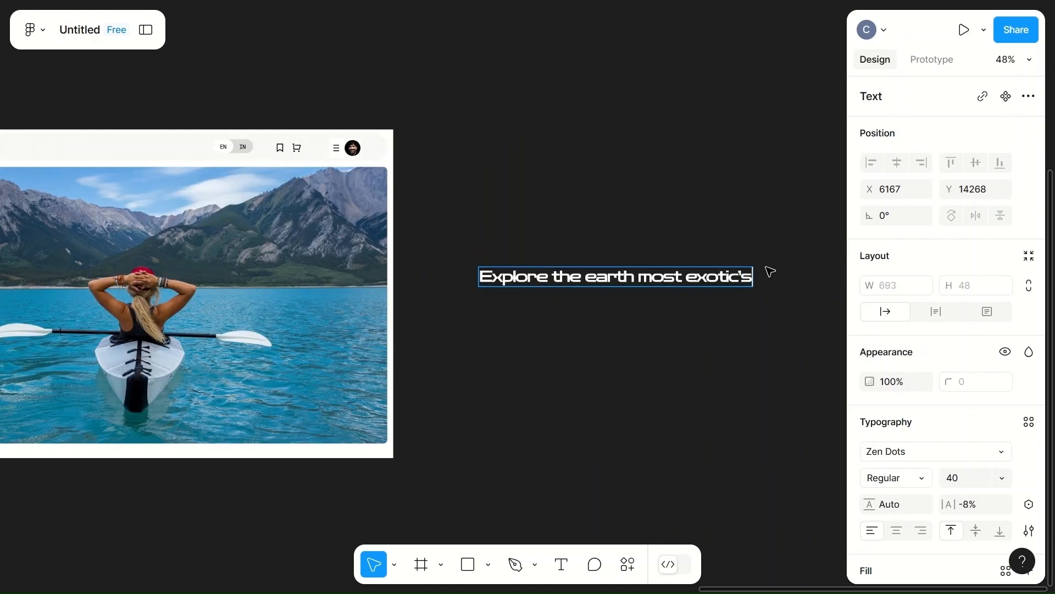
type("Places")
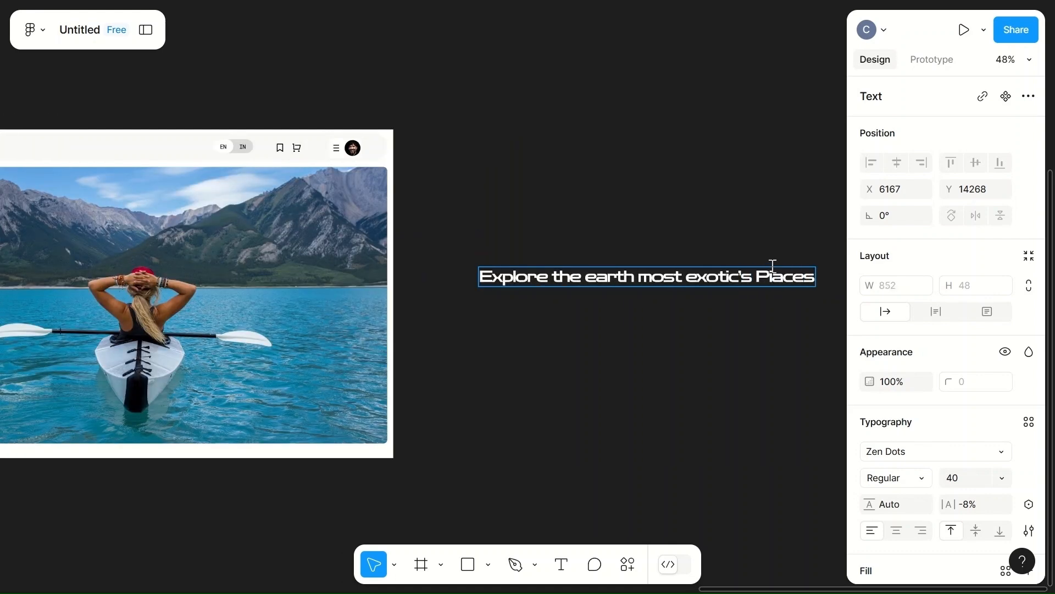
left_click(734, 240)
- Change the heading's font to Roboto Mono
left_click(955, 452)
left_click(519, 452)
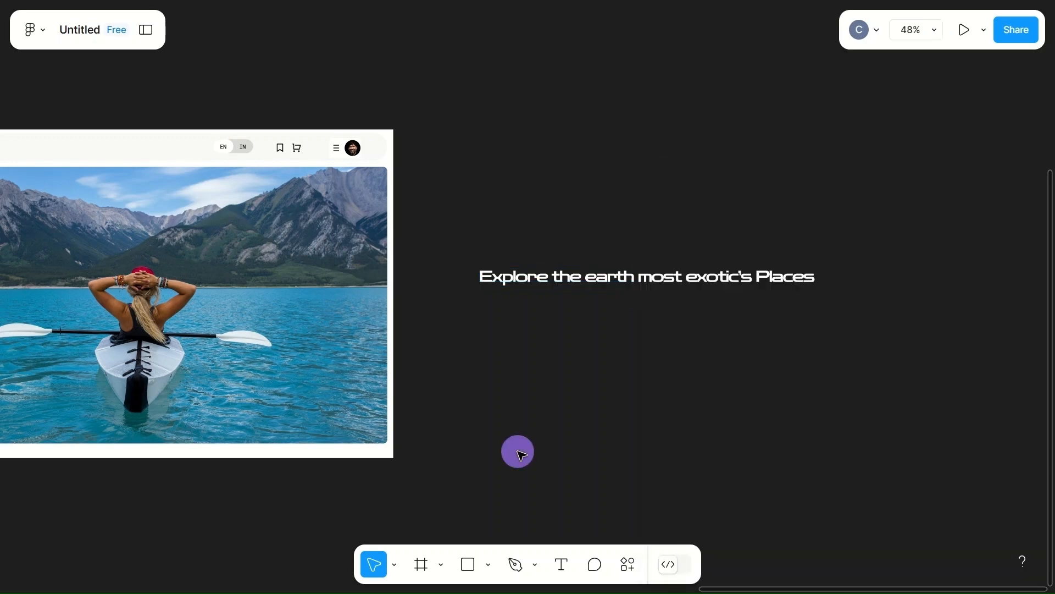
left_click(627, 278)
left_click(934, 451)
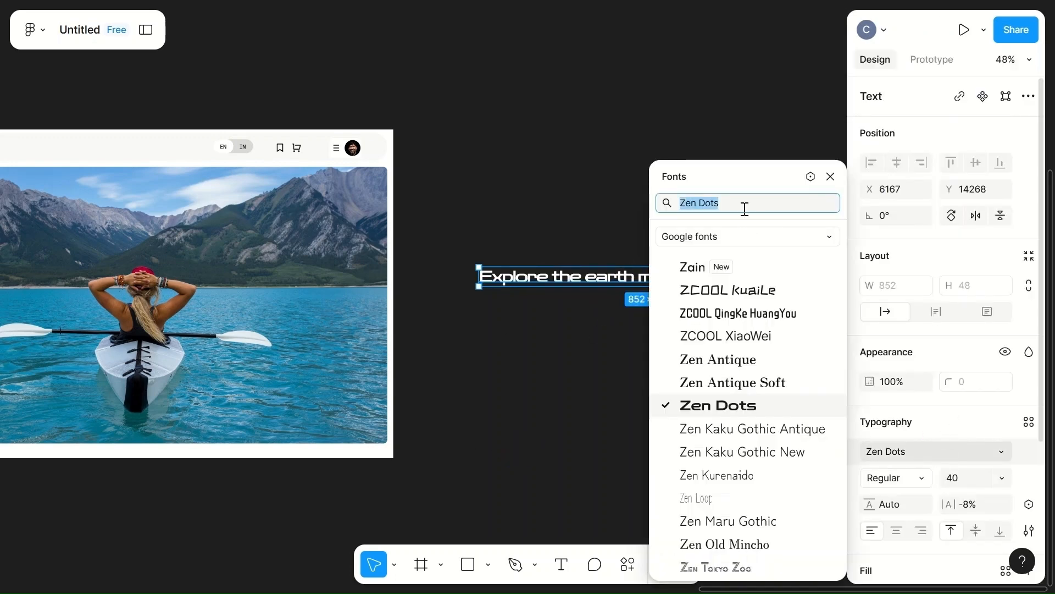
type("ro")
left_click(737, 325)
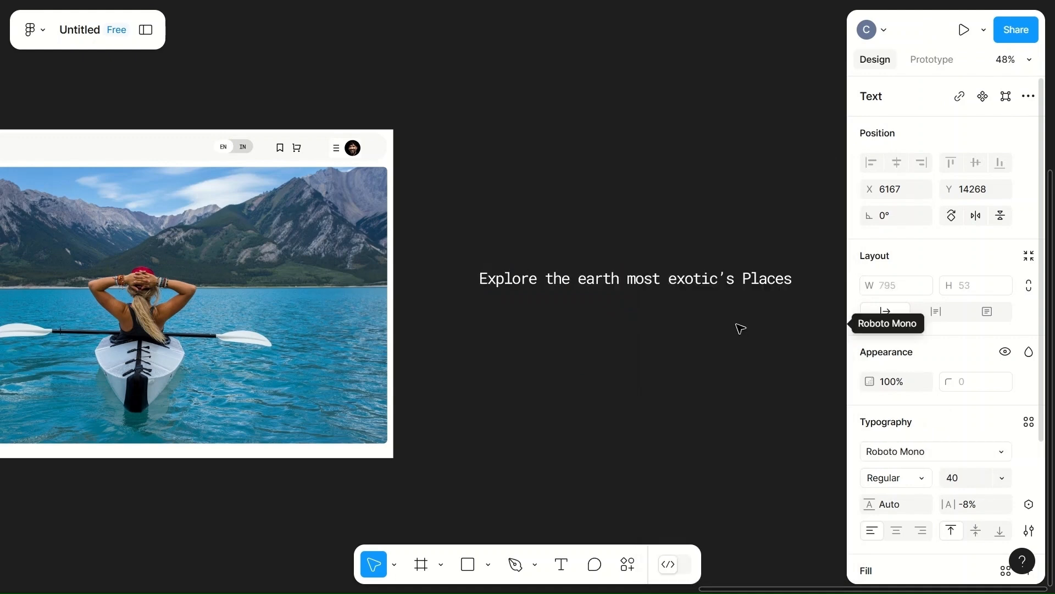
- Place the heading over the kayak photo's mountains at X 234, Y 204 and narrow its text box to 472 wide
left_click(674, 280)
left_click_drag(669, 280, 157, 273)
scroll(158, 275, "left", 4)
left_click_drag(504, 268, 396, 243)
- Change the heading's font to Roboto, keeping the Regular weight
left_click(899, 472)
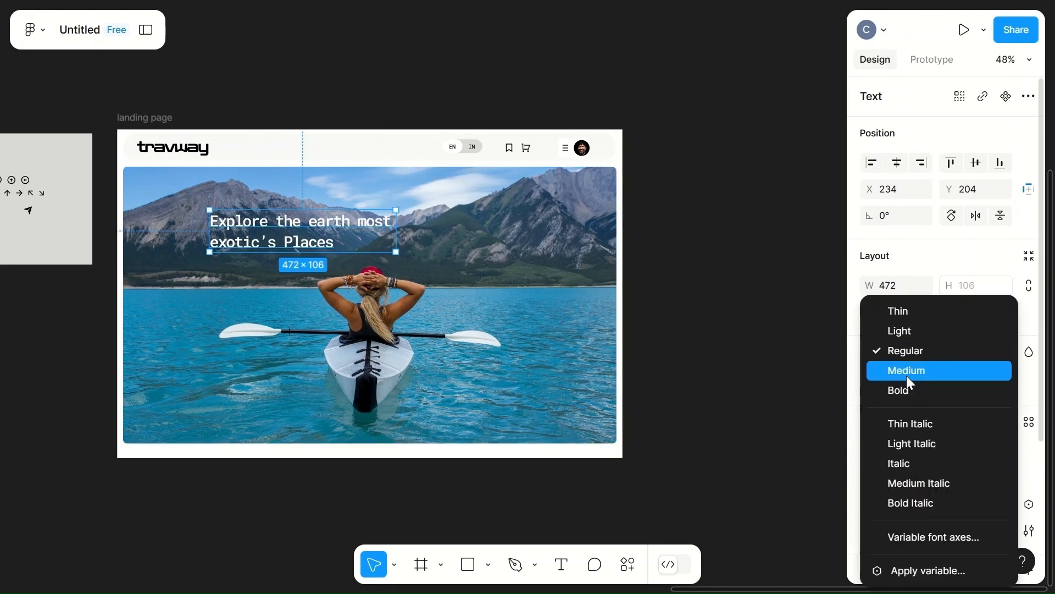
left_click(342, 236)
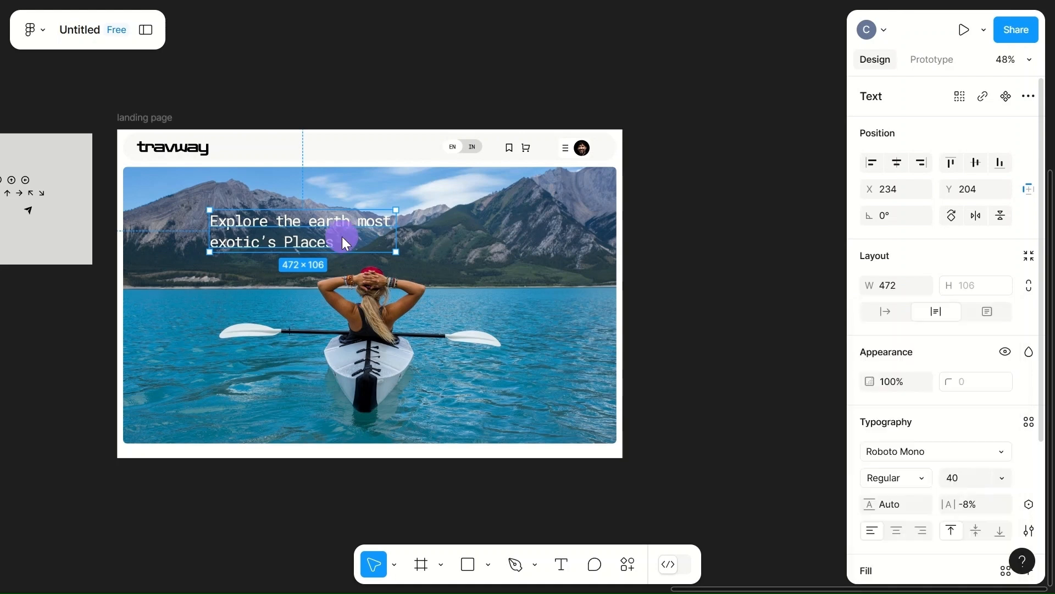
left_click(940, 452)
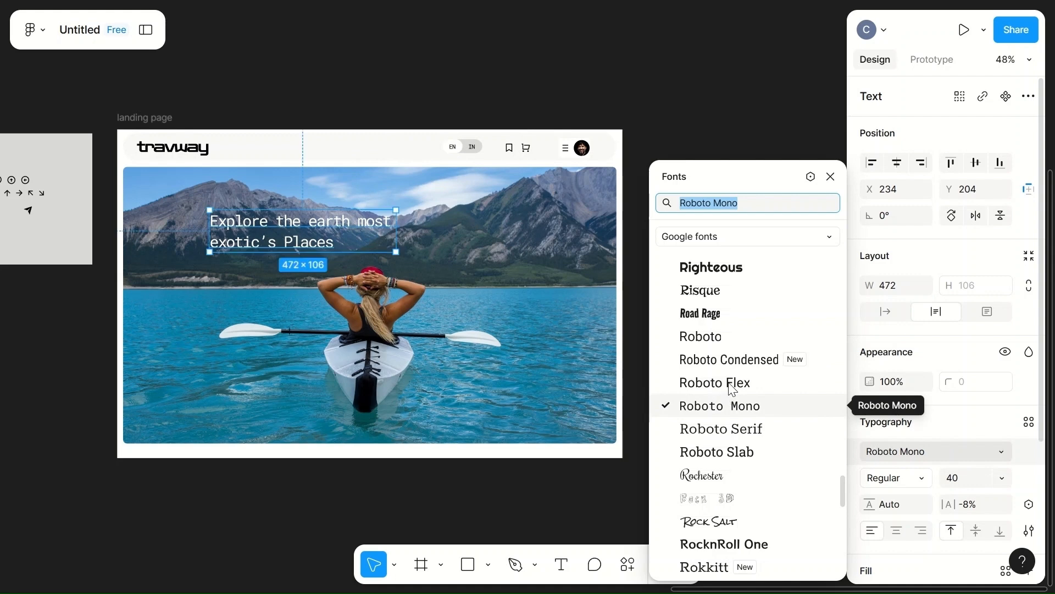
left_click(721, 349)
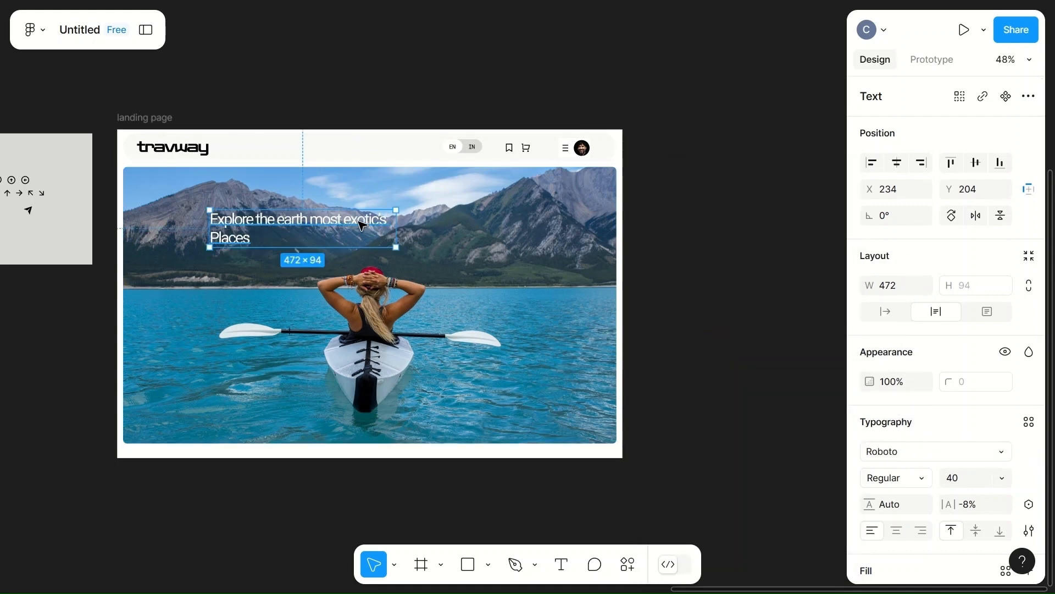
- Change the font of the EN and IN labels in the language toggle to Roboto
double_click(453, 147)
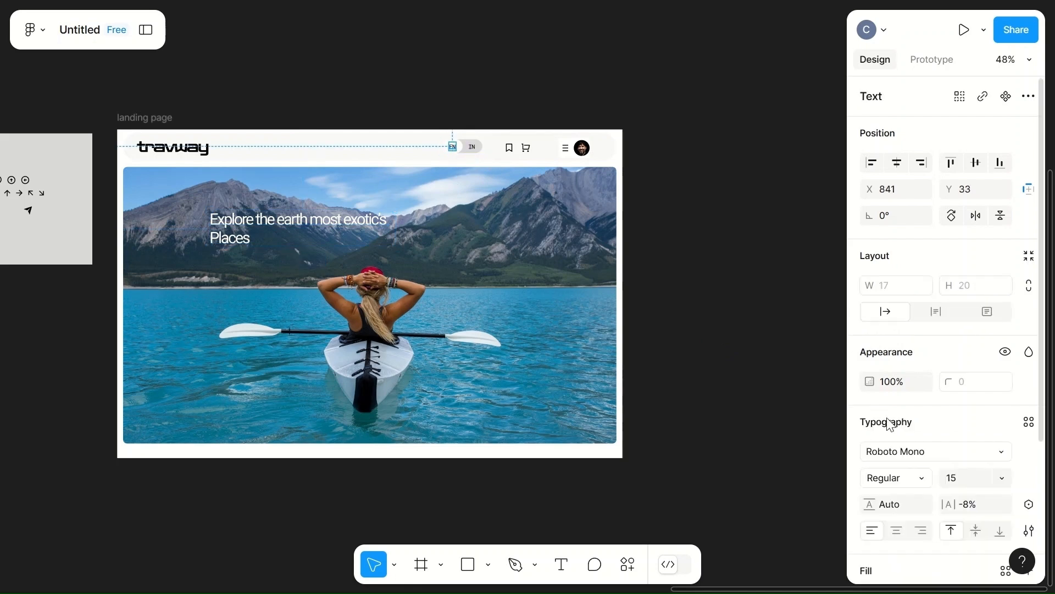
left_click(933, 449)
left_click(700, 337)
left_click(470, 147)
left_click(935, 453)
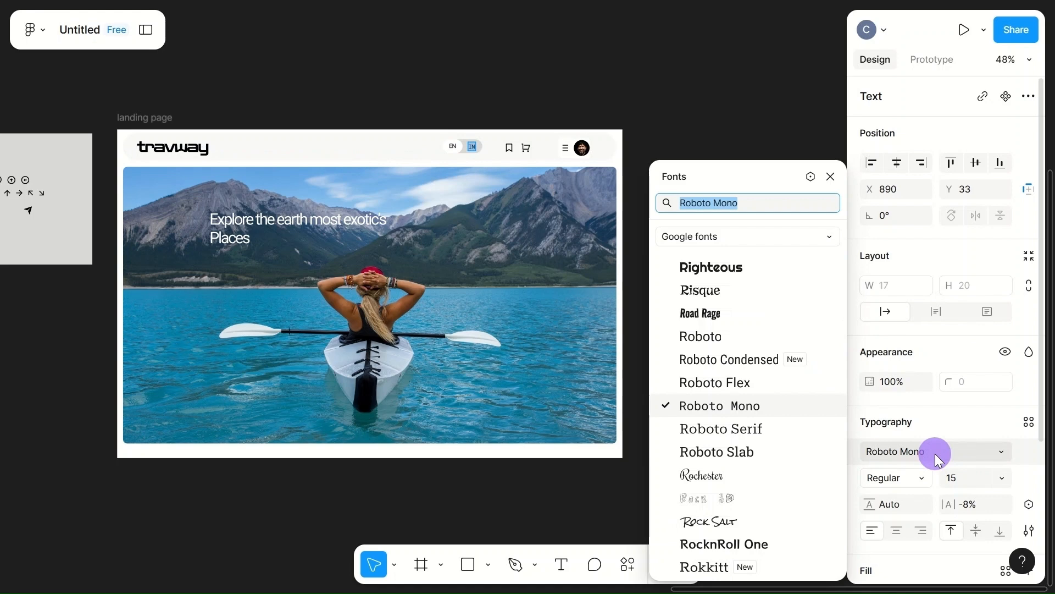
left_click(699, 337)
left_click(546, 313)
- Set the heading's weight to SemiBold and its font size to 50
scroll(546, 313, "up", 5, "ctrl")
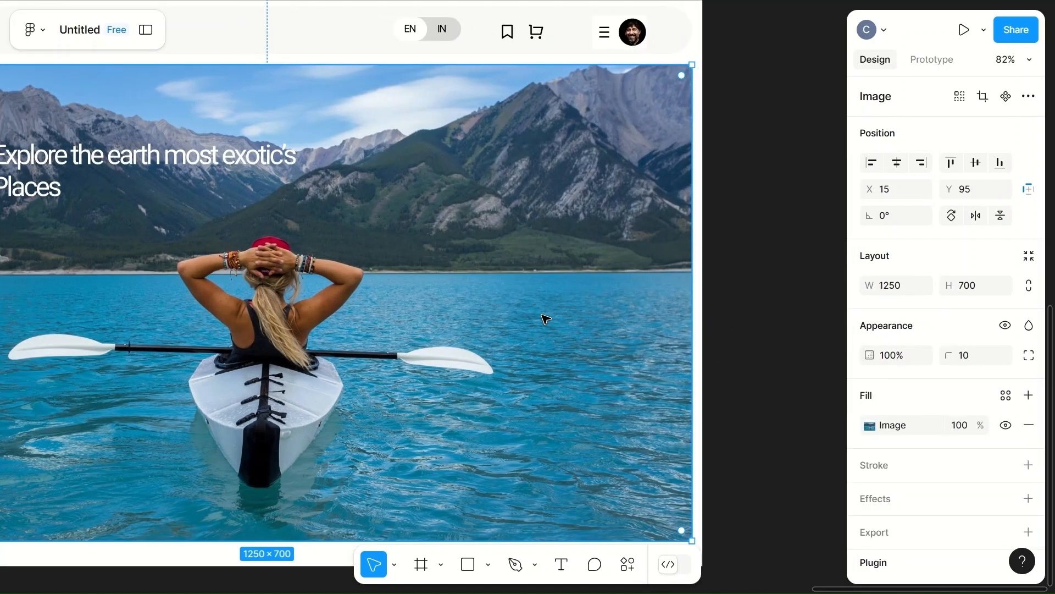
scroll(546, 319, "left", 5)
left_click(291, 175)
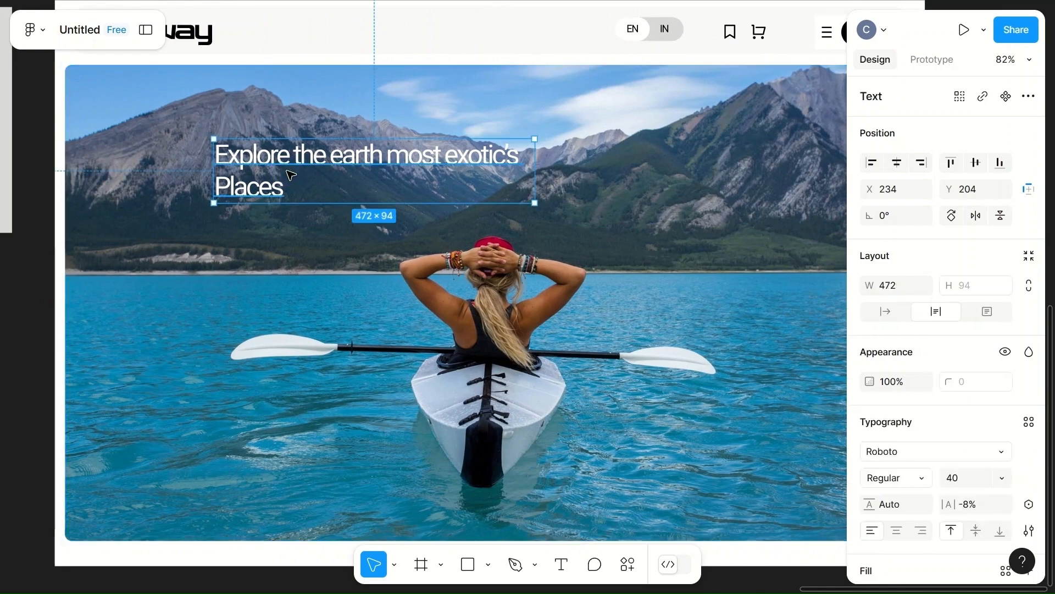
left_click(914, 477)
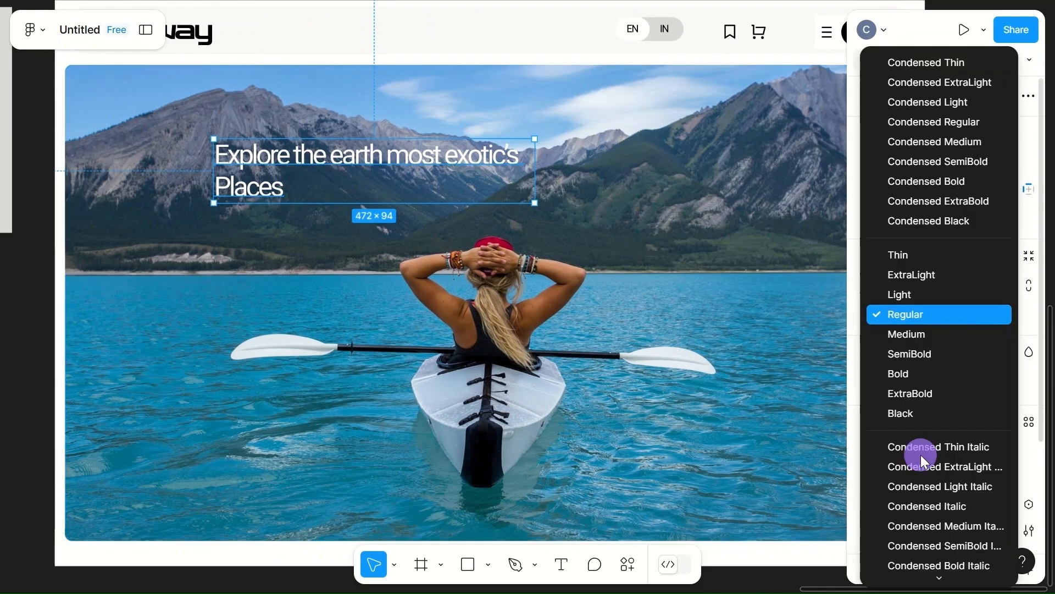
left_click(910, 355)
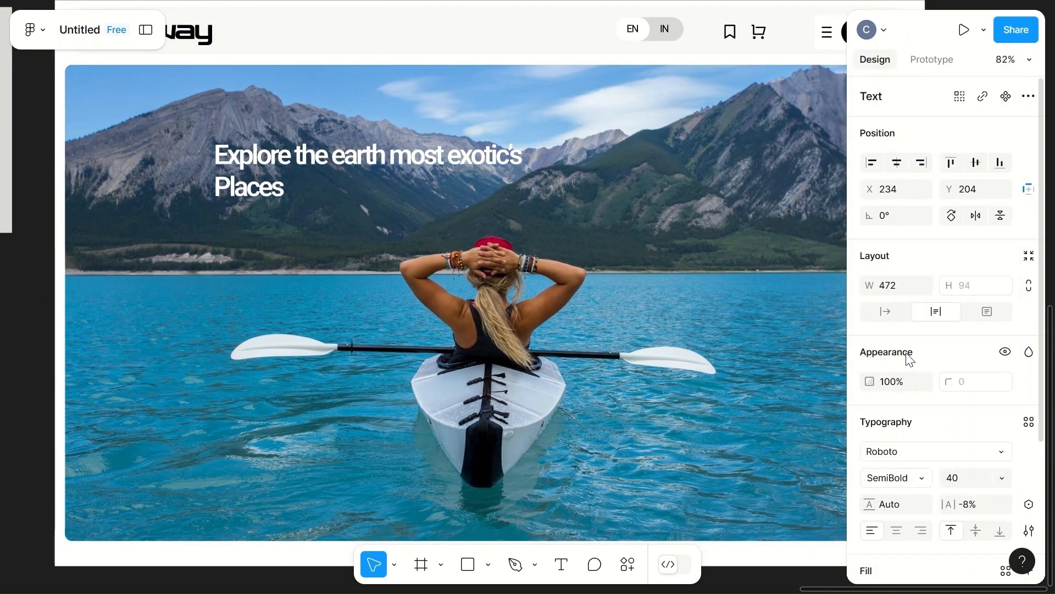
left_click(973, 476)
type("50")
left_click(556, 431)
scroll(556, 431, "down", 5)
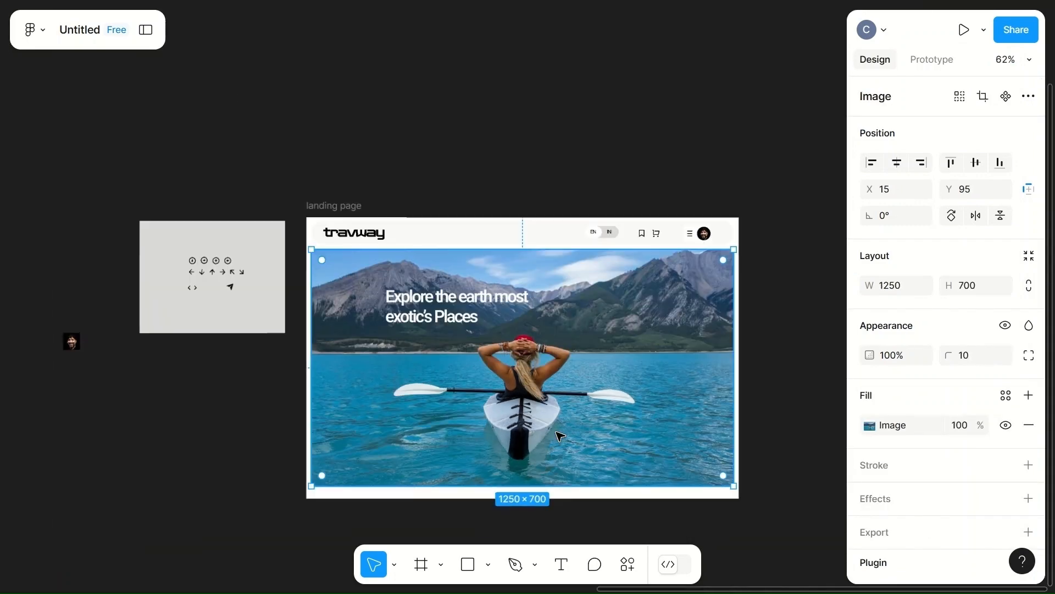
- Widen the heading's text box to 514 and set its letter spacing to 0% and line height to 65
left_click(461, 324)
mouse_move(546, 306)
left_mouse_down()
mouse_move(559, 310)
mouse_move(502, 309)
mouse_move(569, 310)
mouse_move(559, 310)
left_mouse_up()
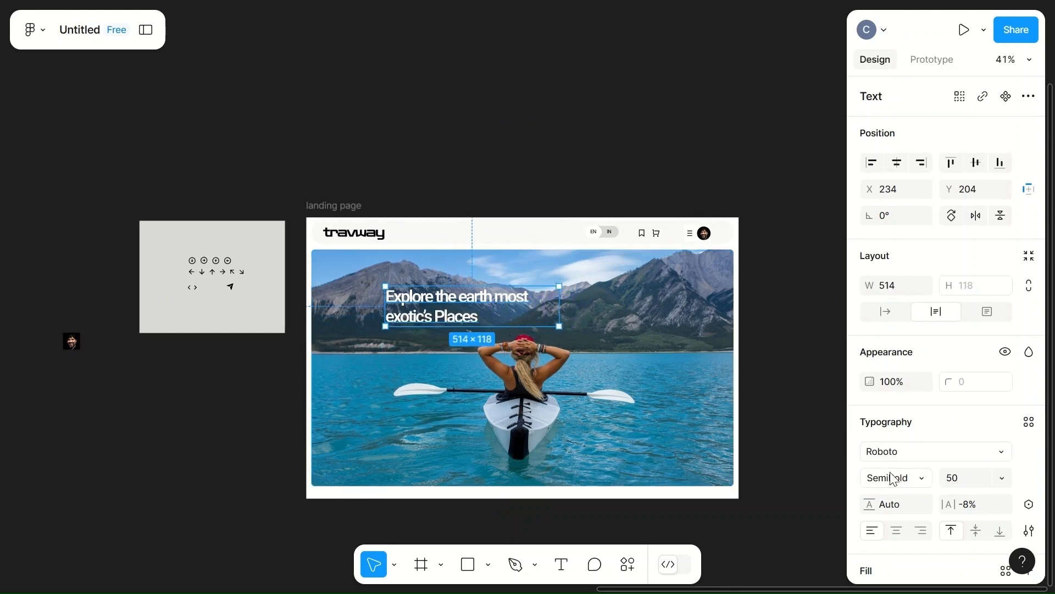
left_click(969, 503)
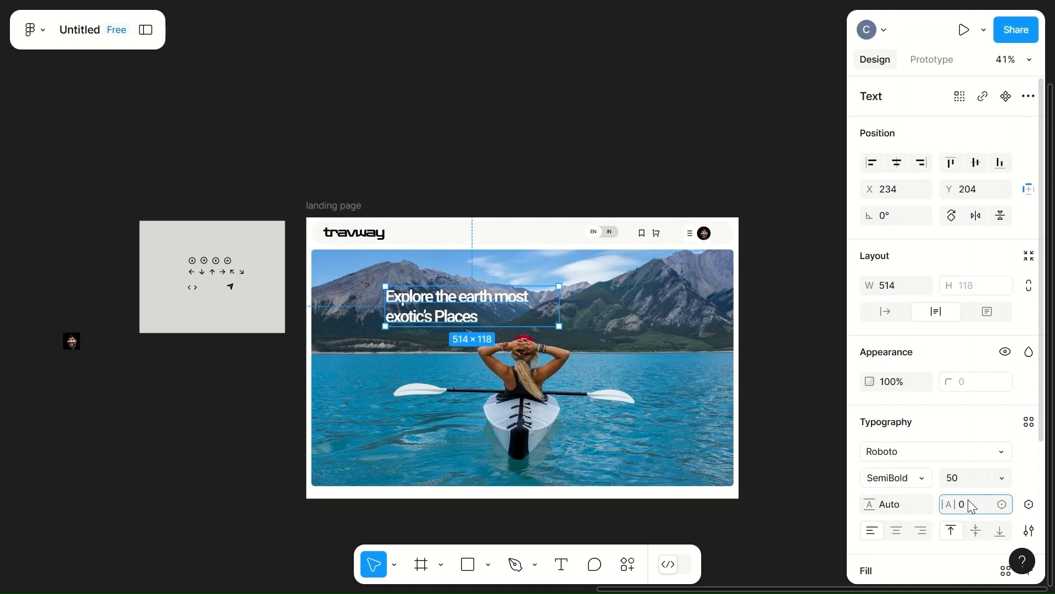
left_click(596, 363)
left_click(459, 312)
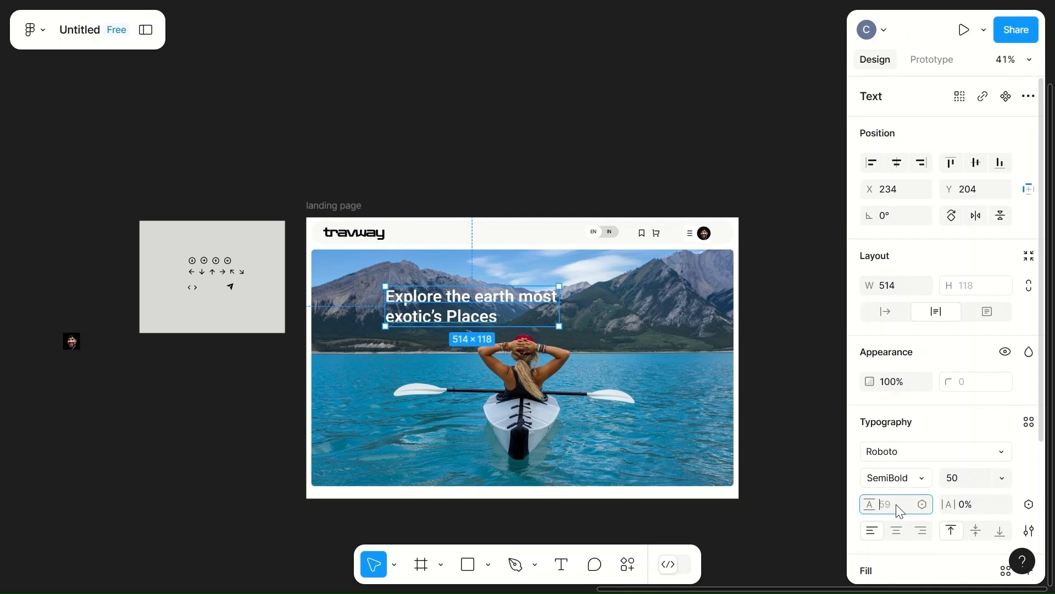
left_click(544, 394)
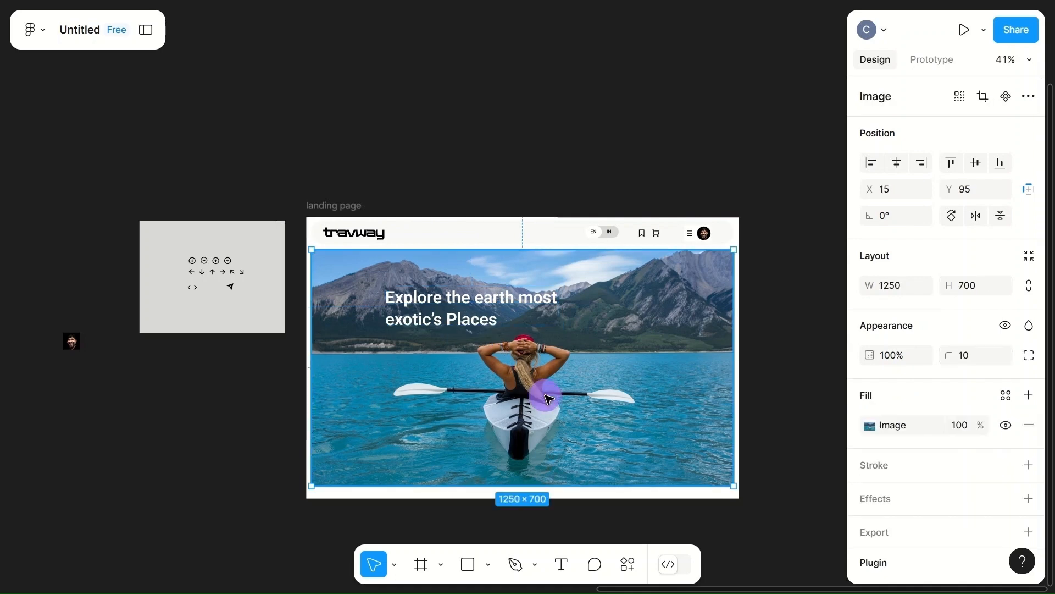
- Move the heading down from the mountains so it overlaps the kayaker at the shoreline
left_click(446, 295)
left_click_drag(454, 319, 499, 378)
- Adjust the kayak photo's fill with slightly lower exposure and shadows and raised contrast, saturation and highlights
left_click(647, 378)
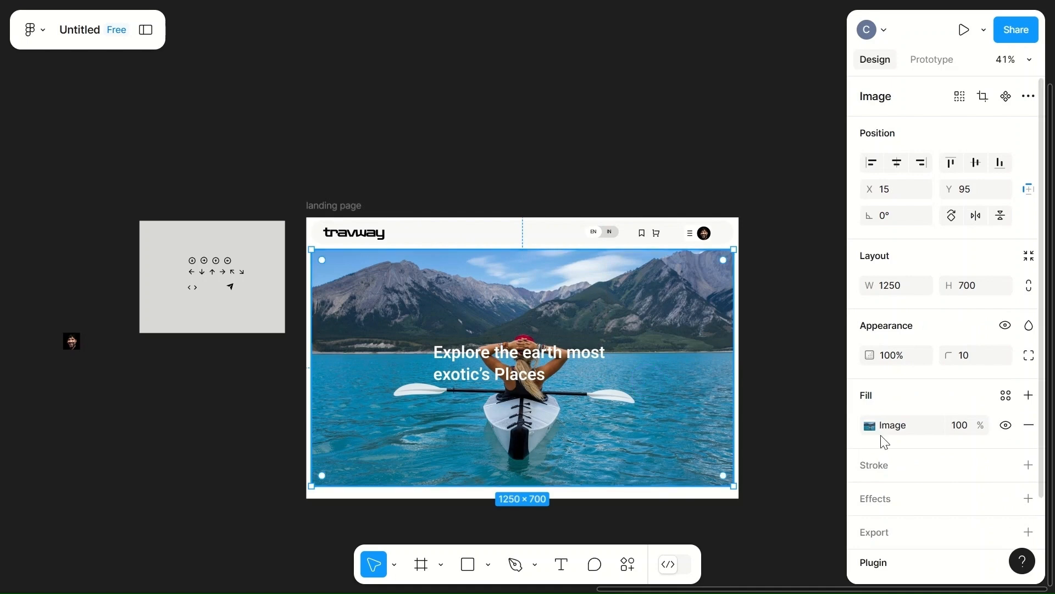
left_click(876, 426)
mouse_move(788, 424)
left_mouse_down()
mouse_move(802, 426)
mouse_move(785, 397)
mouse_move(785, 409)
left_mouse_up()
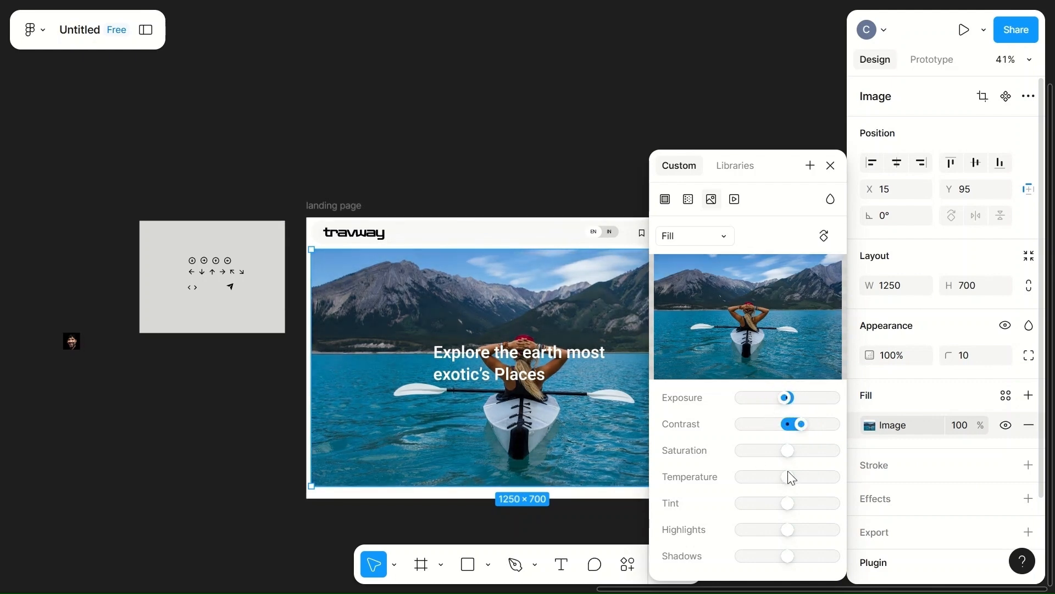
left_click_drag(790, 451, 794, 452)
left_click_drag(793, 532, 772, 557)
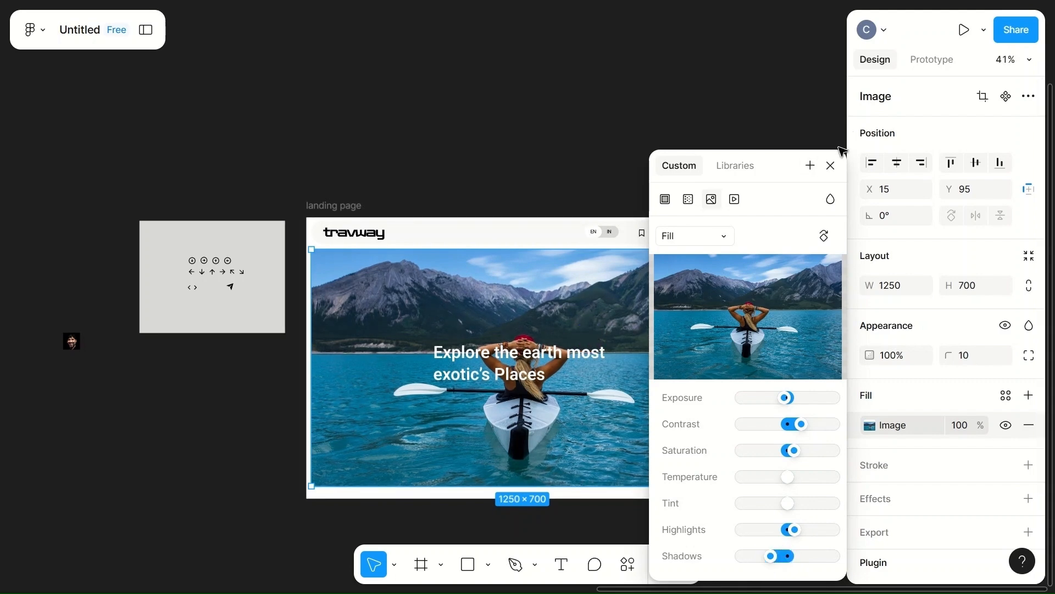
left_click(831, 166)
left_click(500, 139)
- Draw a rectangle about 221 × 58 on the photo just below the heading
scroll(499, 139, "up", 3)
scroll(499, 139, "down", 5)
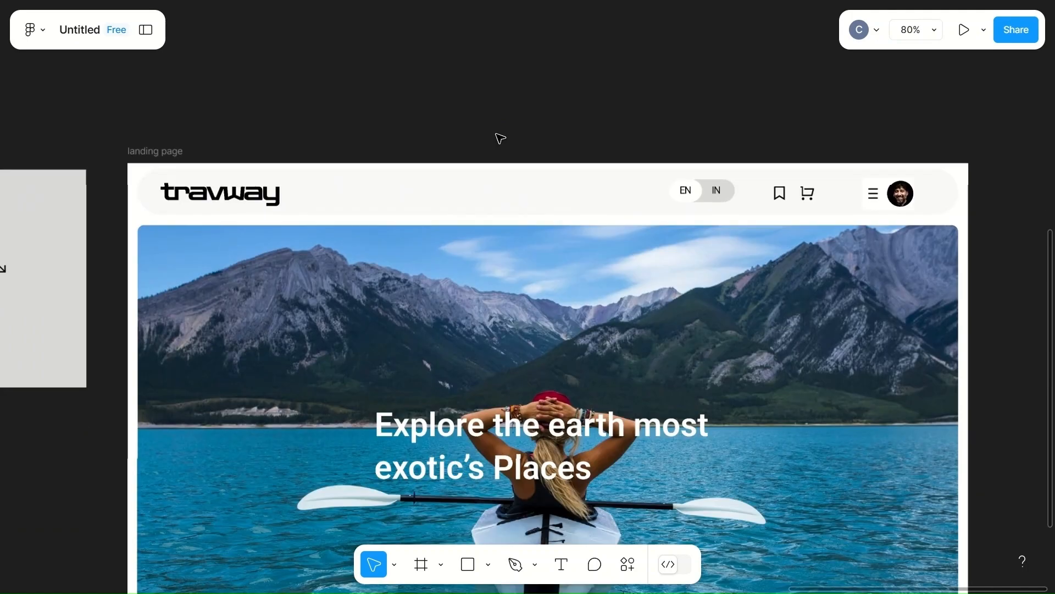
scroll(498, 138, "right", 1)
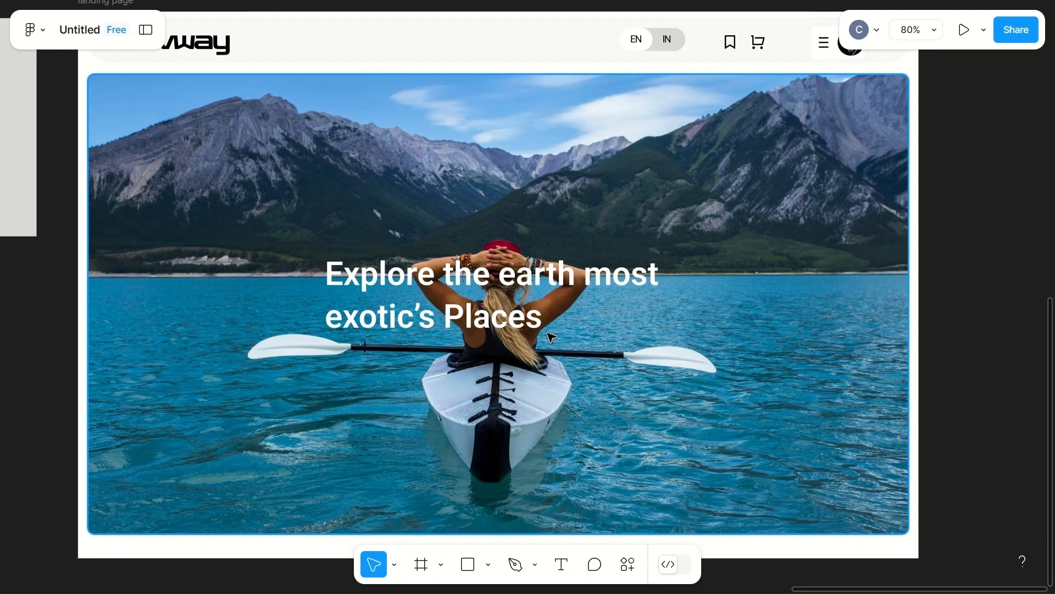
key("r")
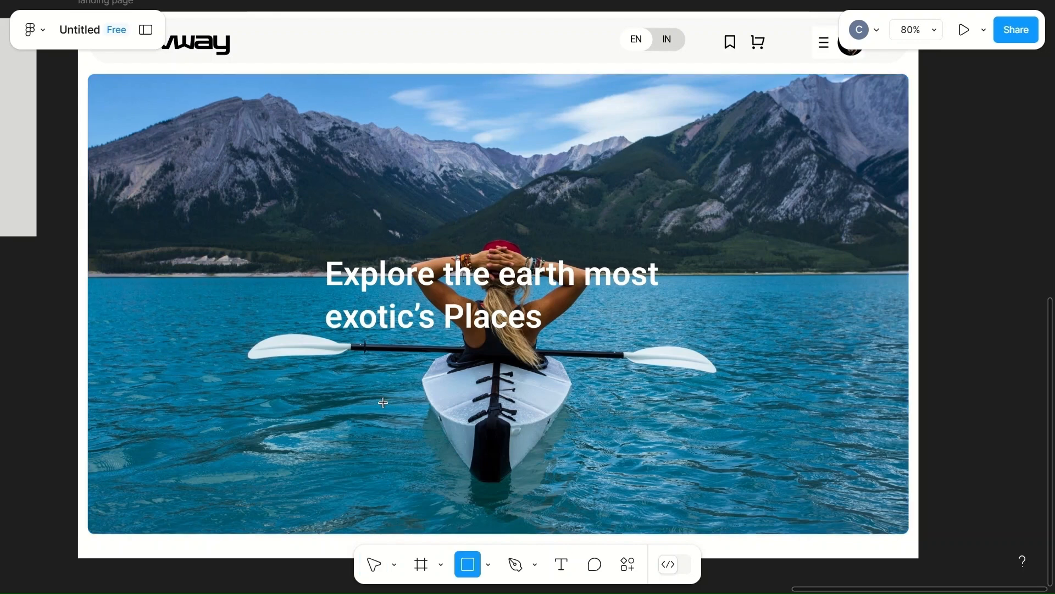
mouse_move(353, 365)
left_mouse_down()
mouse_move(438, 401)
mouse_move(499, 402)
left_mouse_up()
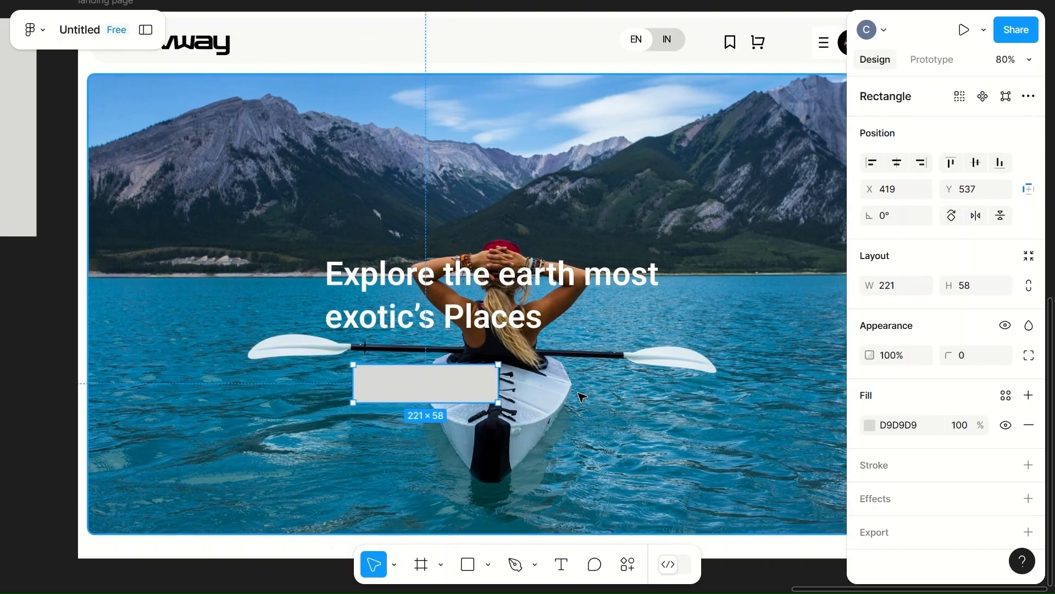
- Set the rectangle's height to 40 and its width to 150
left_click(977, 287)
type("4")
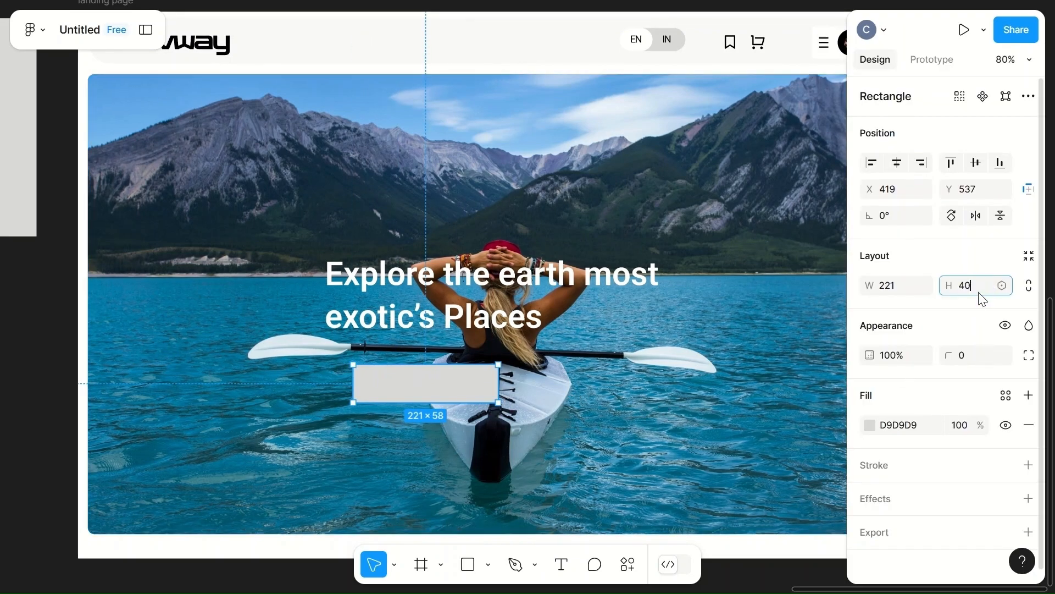
type("0")
left_click(908, 292)
type("150")
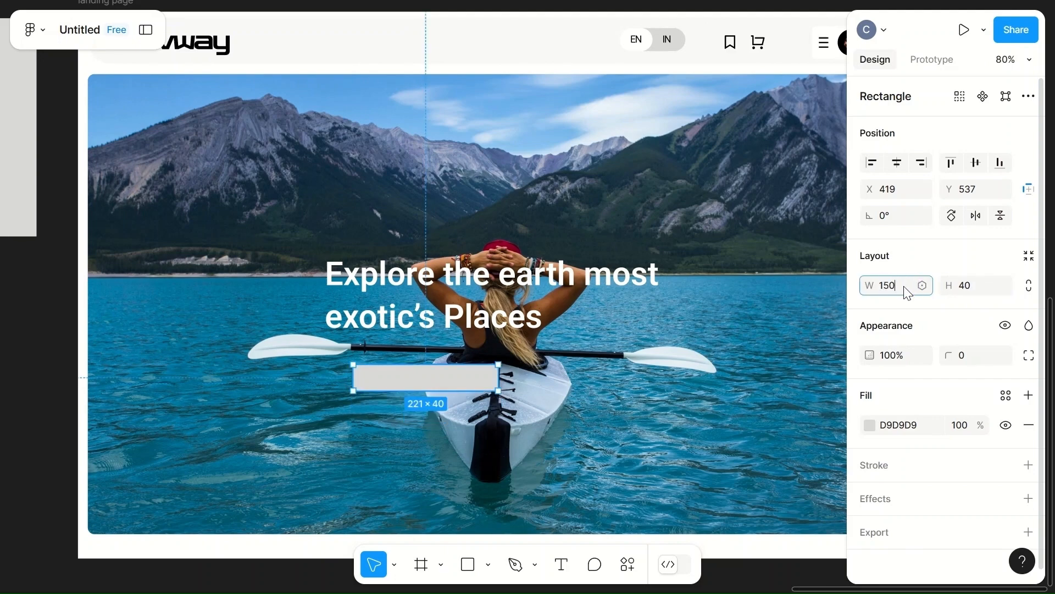
left_click(511, 434)
- Align the rectangle with the heading's left edge at X 376, Y 496 and set its corner radius to 40
left_click(443, 372)
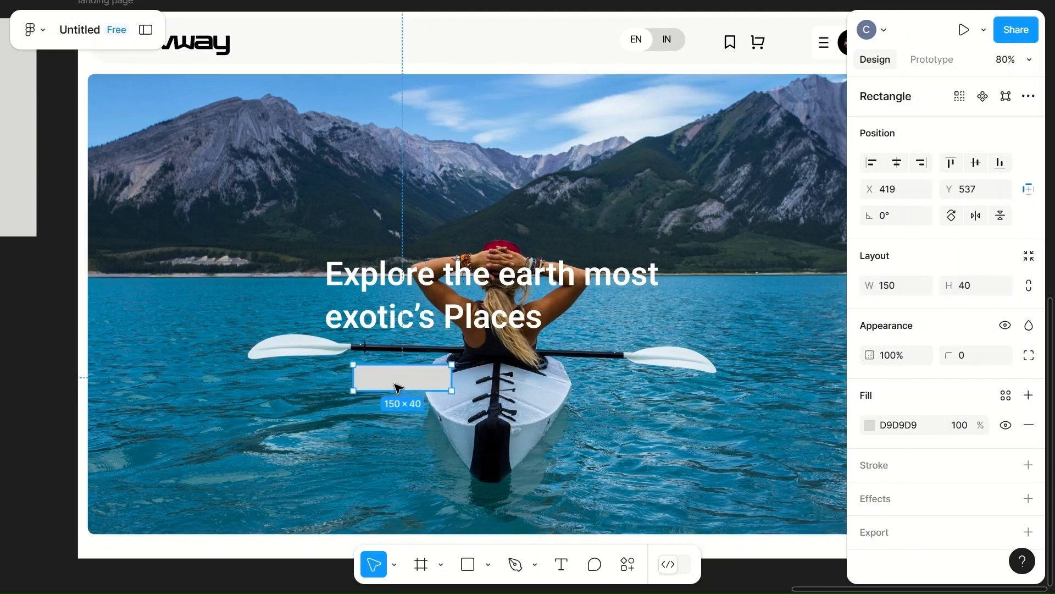
left_click_drag(400, 386, 372, 361)
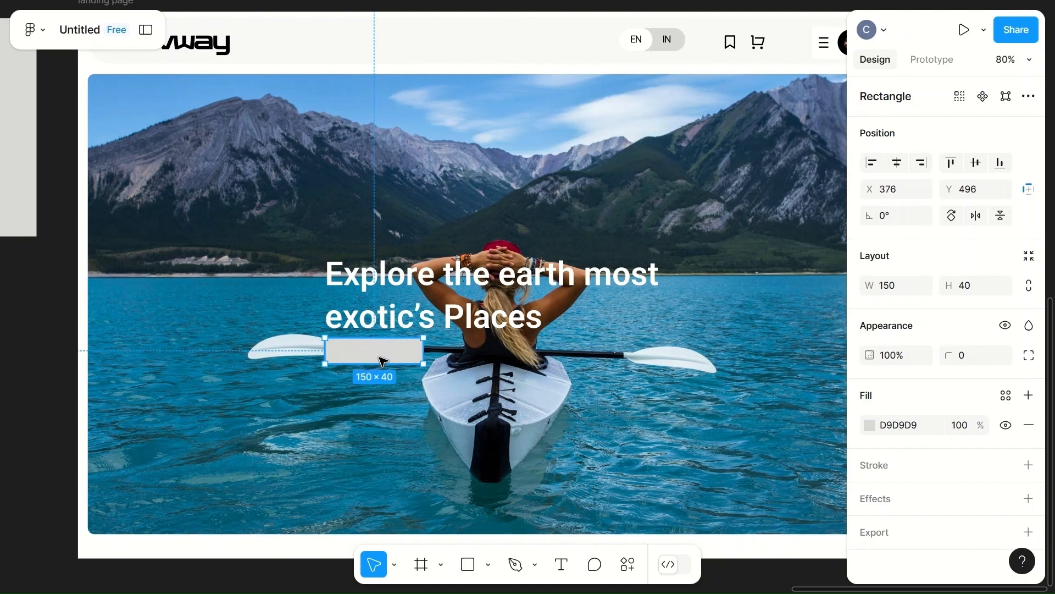
left_click(972, 361)
type("40")
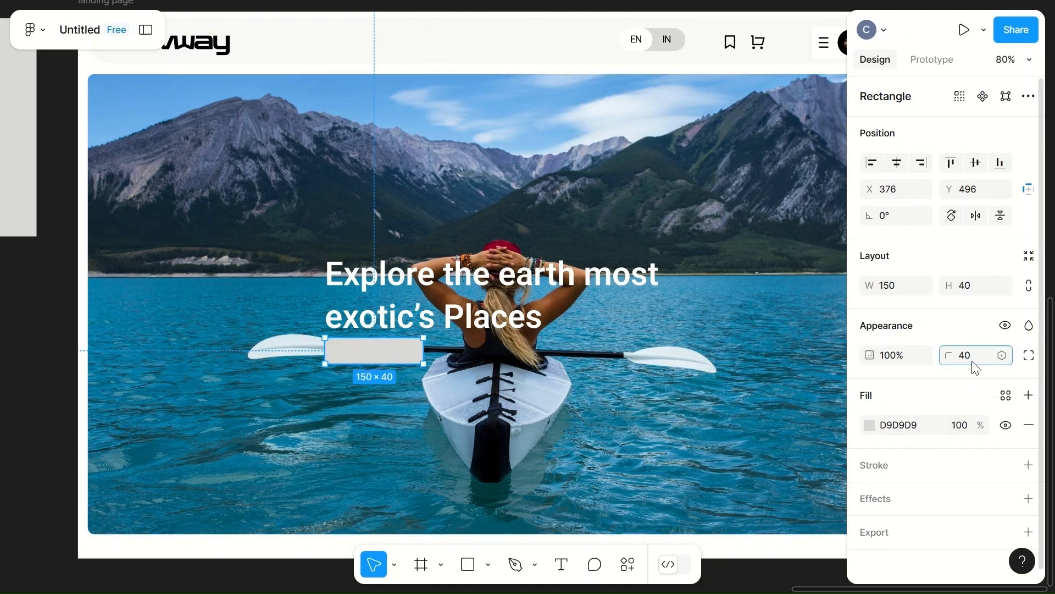
left_click(593, 489)
- Lower the rounded rectangle to Y 525 and change its fill to the near-white FFFDFD
left_click(388, 351)
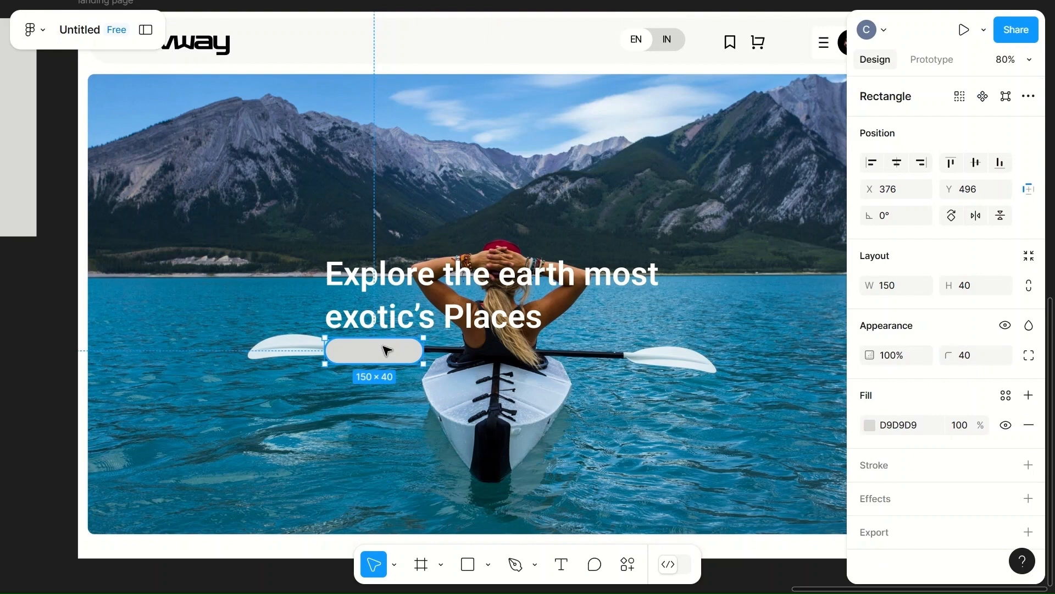
left_click_drag(385, 351, 369, 372)
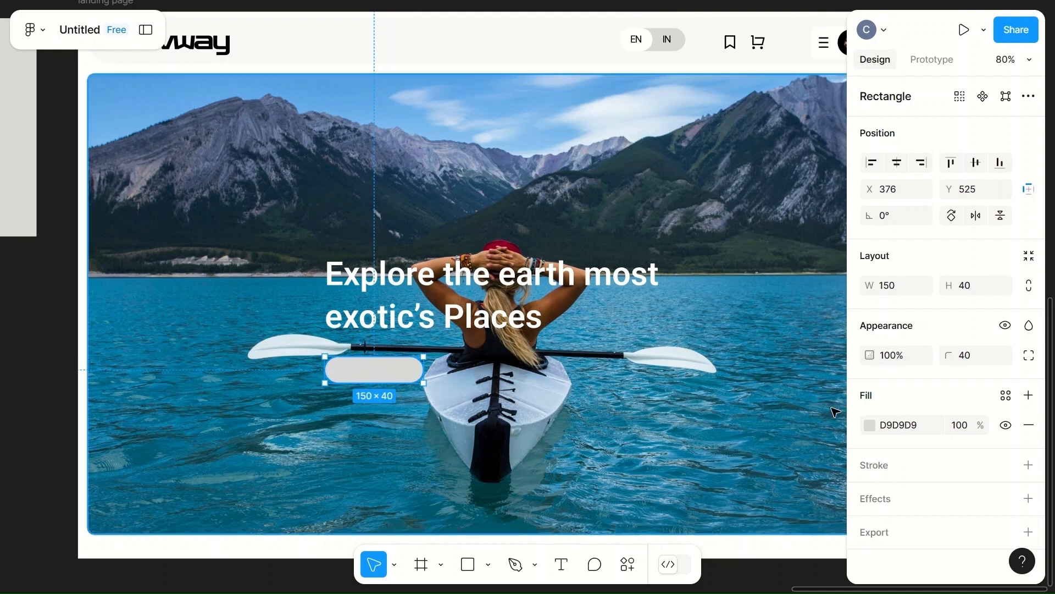
left_click(871, 424)
left_click(651, 179)
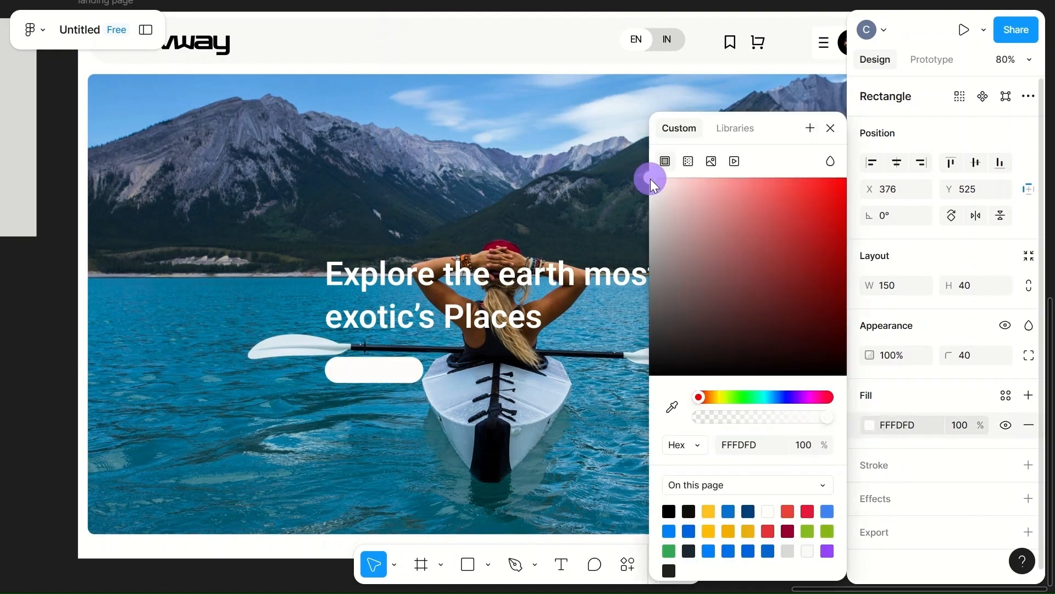
left_click(536, 439)
- Add an "Explore Now" text label by the white button and set its font size to 20
key("t")
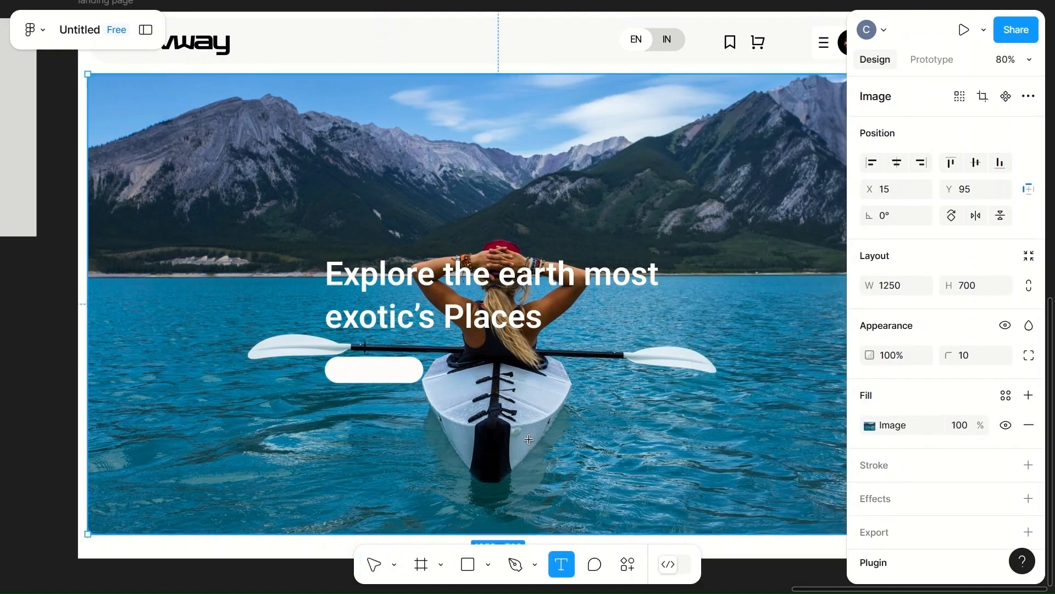
left_click(350, 372)
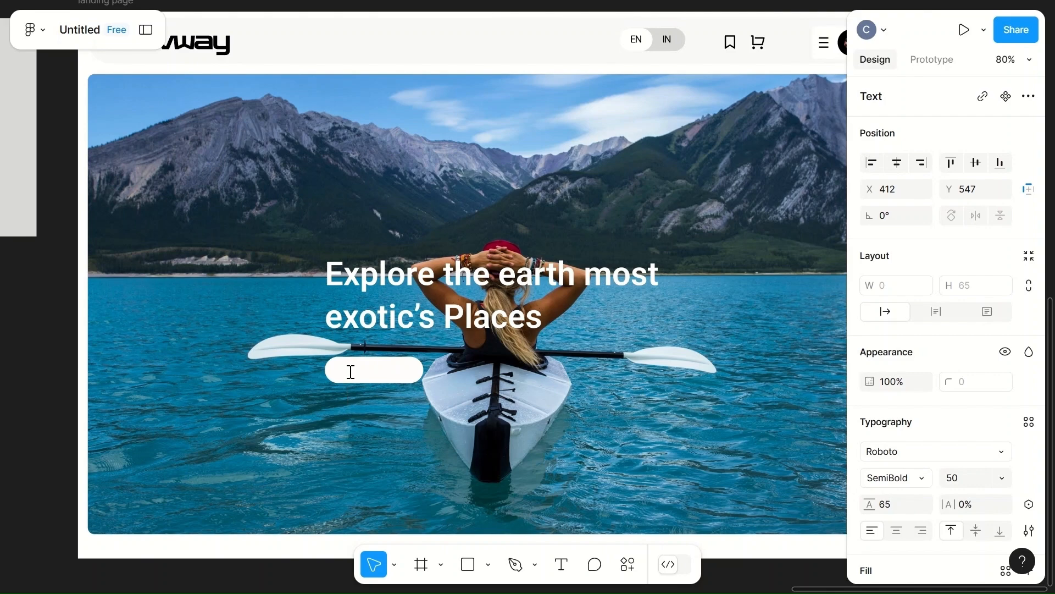
type("Explore Now")
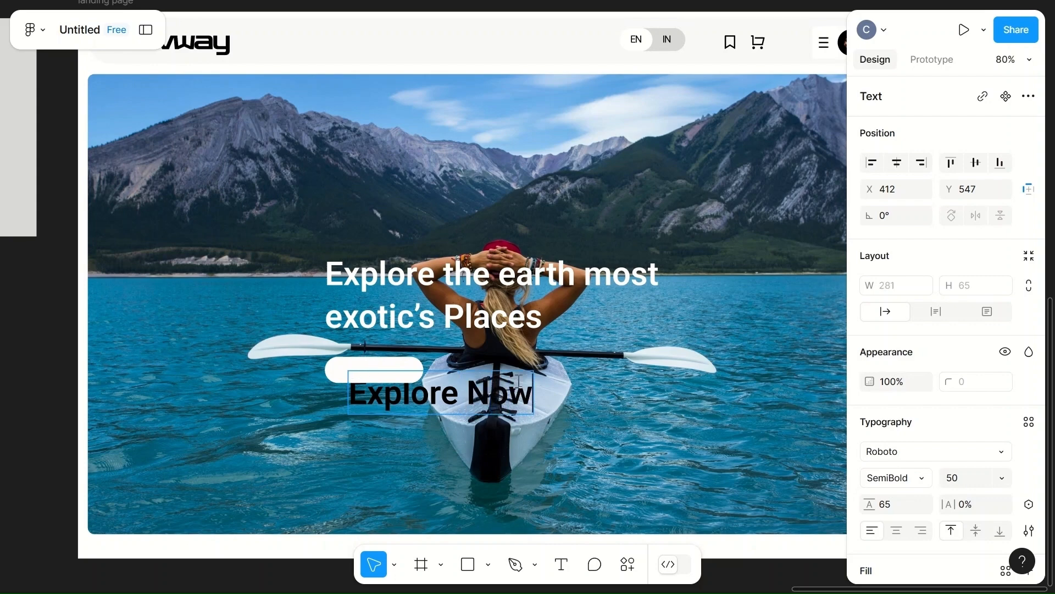
key("Escape")
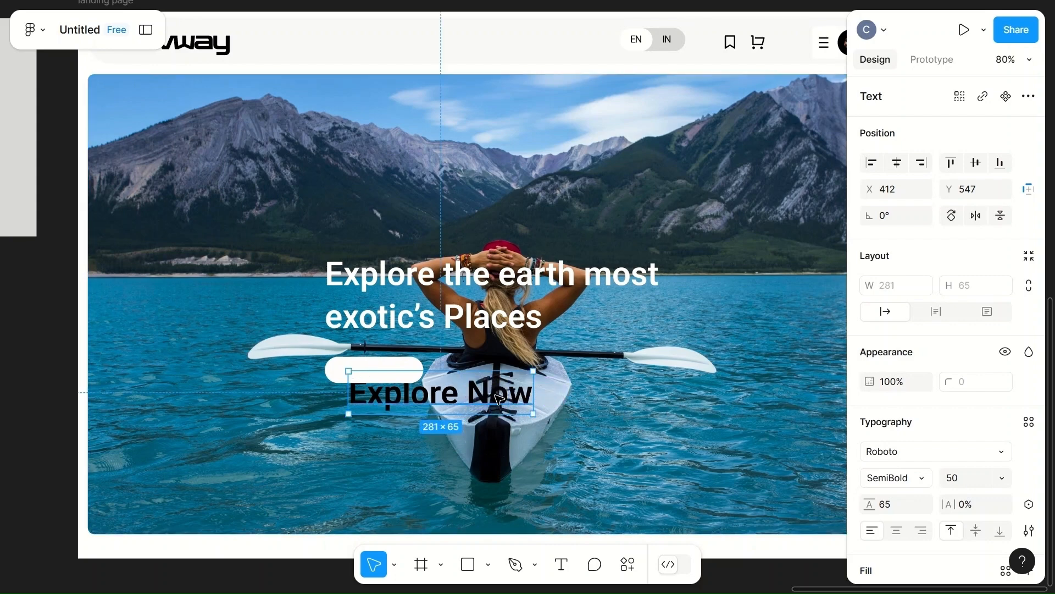
left_click(981, 483)
type("20")
left_click(572, 441)
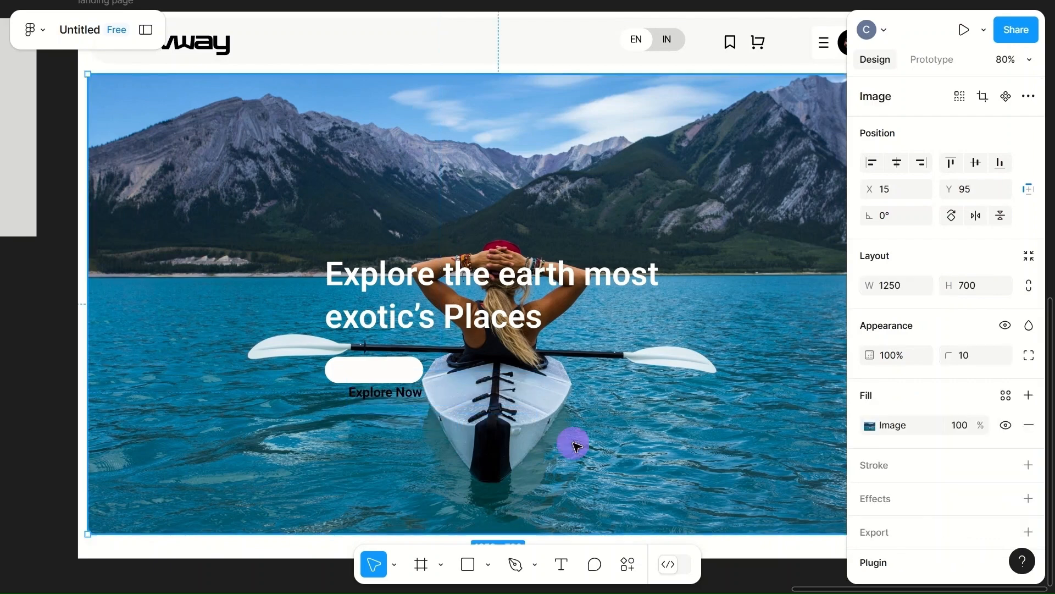
- Center the Explore Now label on the white rounded button at X 394, Y 512
left_click(403, 391)
left_click_drag(391, 394, 372, 368)
right_click(371, 368)
left_click(434, 190)
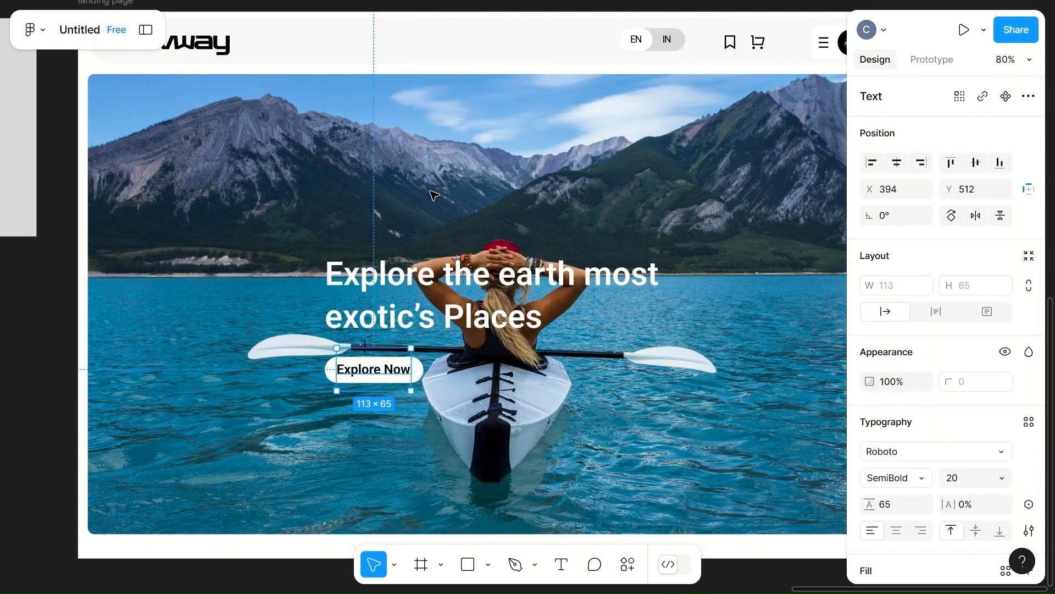
scroll(388, 383, "up", 5)
mouse_move(345, 346)
left_mouse_down()
mouse_move(345, 356)
mouse_move(331, 349)
mouse_move(348, 350)
left_mouse_up()
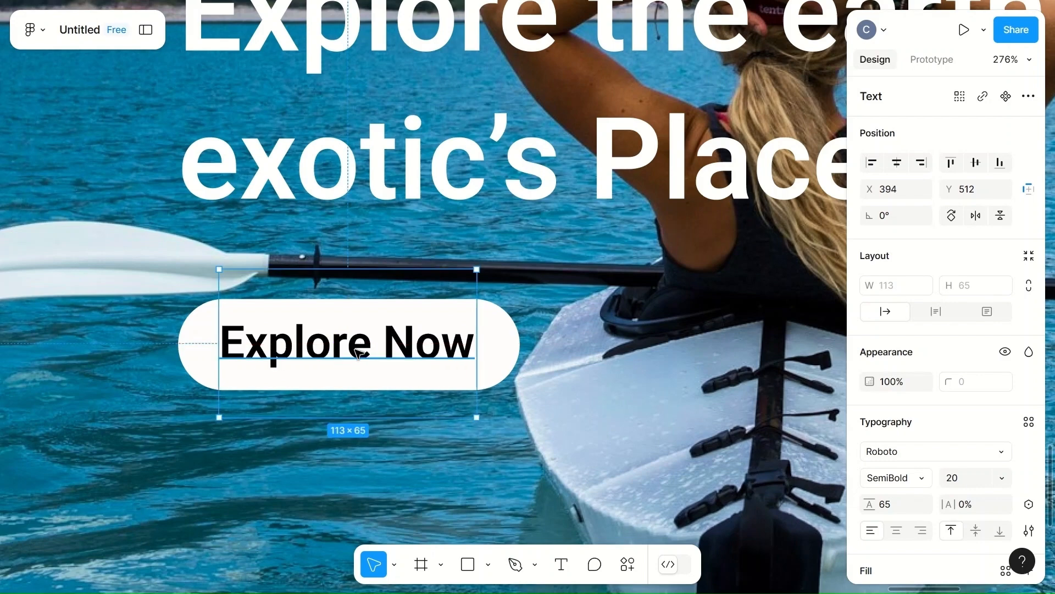
left_click(558, 379)
- Place a copy of the icon sheet's up-left arrow beside the Explore Now button at X 603, Y 539 and flip it horizontally
scroll(557, 382, "down", 4)
scroll(556, 379, "down", 5)
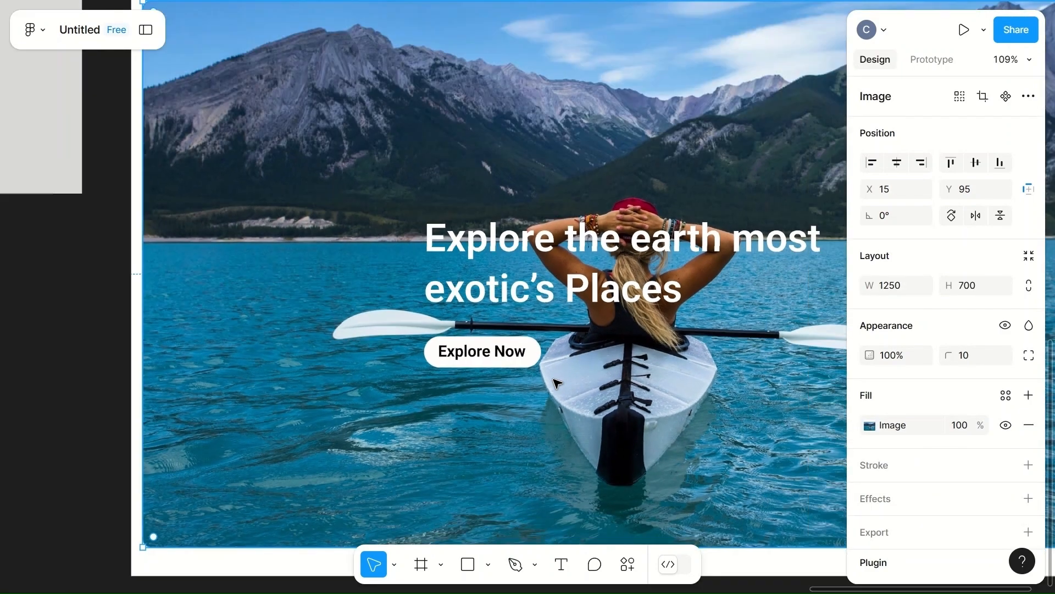
scroll(237, 219, "up", 7)
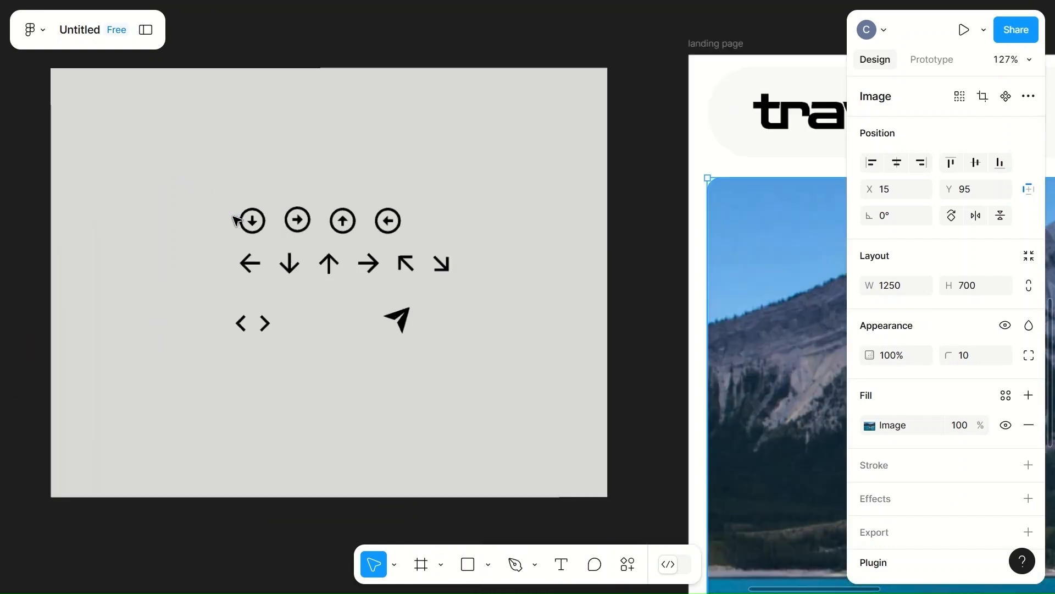
scroll(486, 284, "right", 3)
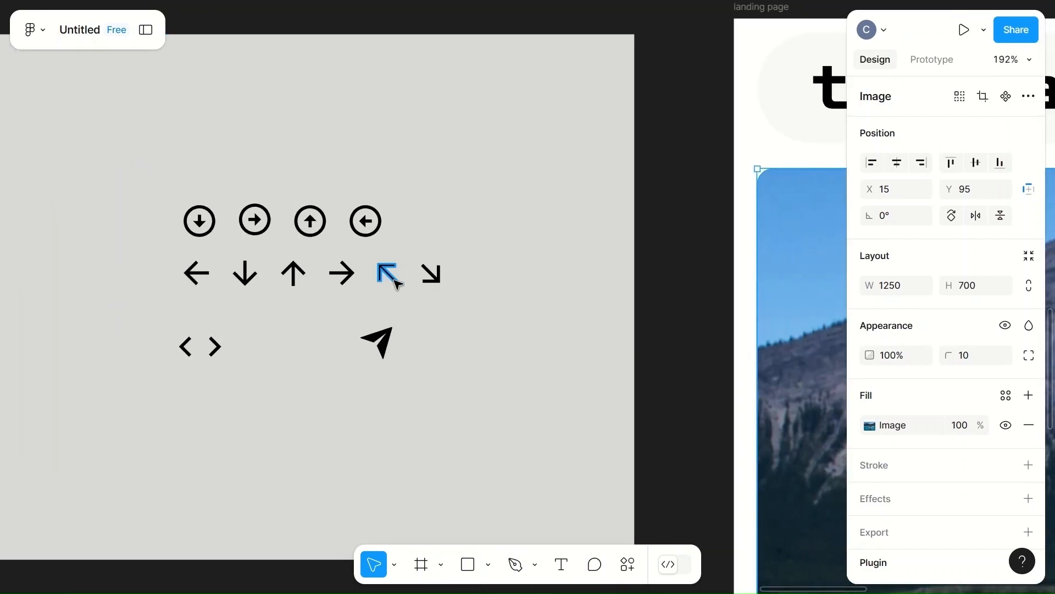
scroll(546, 344, "down", 5)
left_click(413, 309)
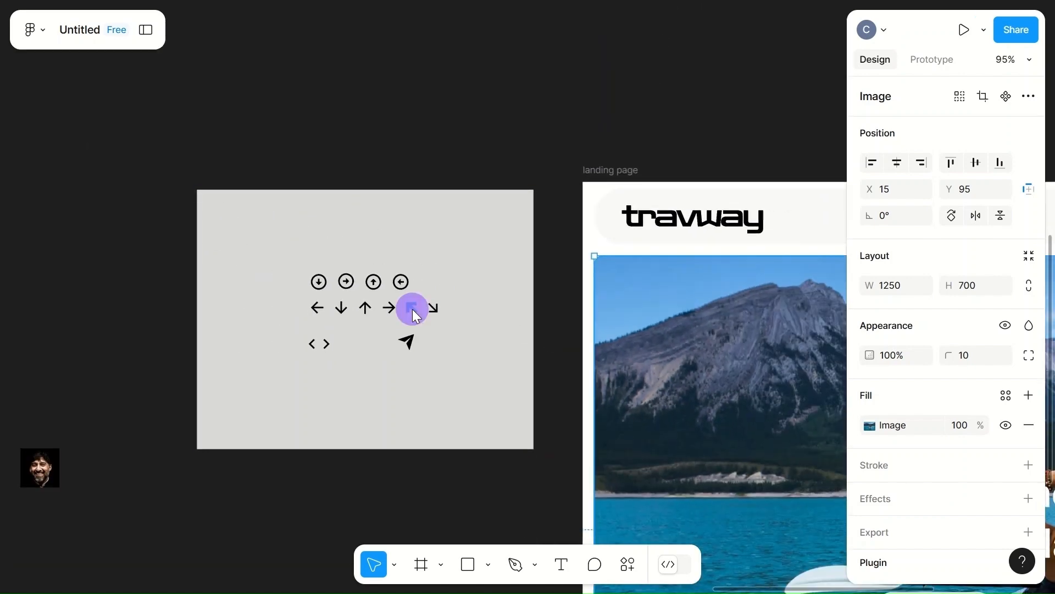
left_click_drag(416, 312, 464, 384)
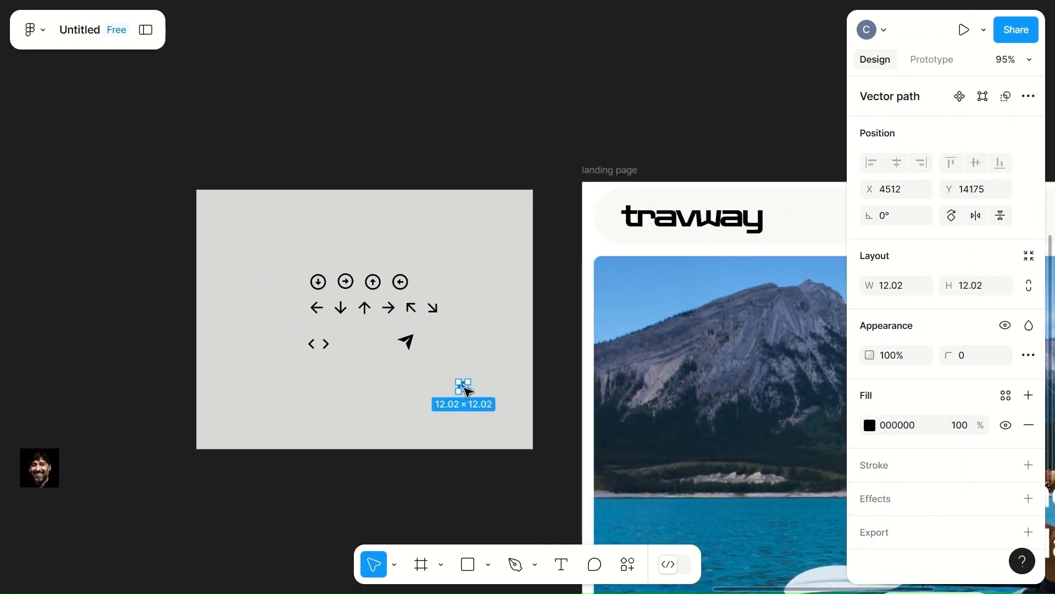
scroll(418, 384, "down", 5)
scroll(669, 390, "right", 3)
left_click_drag(285, 388, 530, 482)
scroll(530, 482, "up", 5)
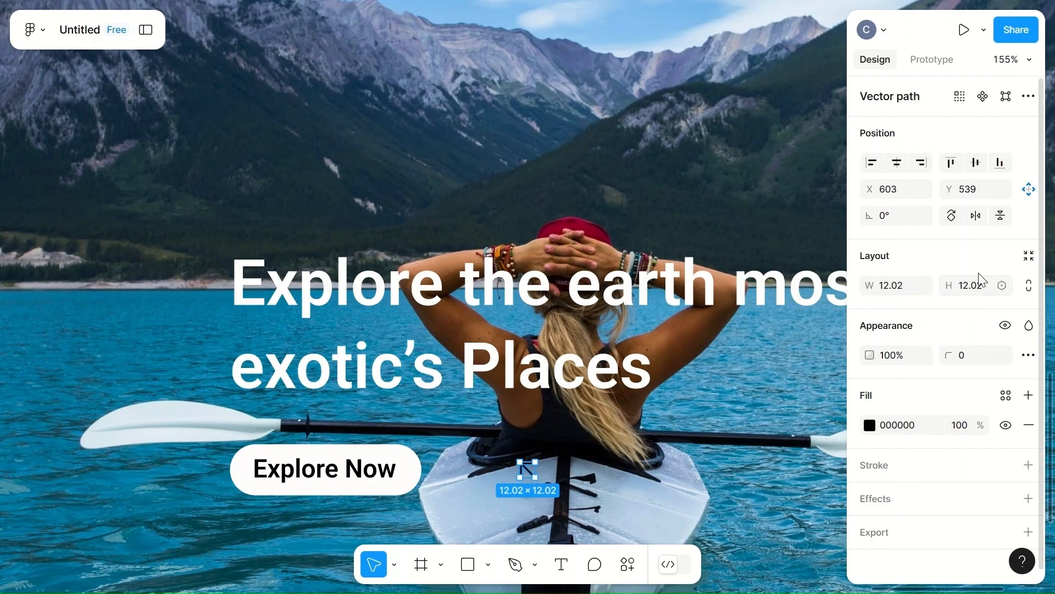
left_click(977, 215)
- Set the arrow icon's width to 50, lock its aspect ratio and set its height to 50
left_click(901, 290)
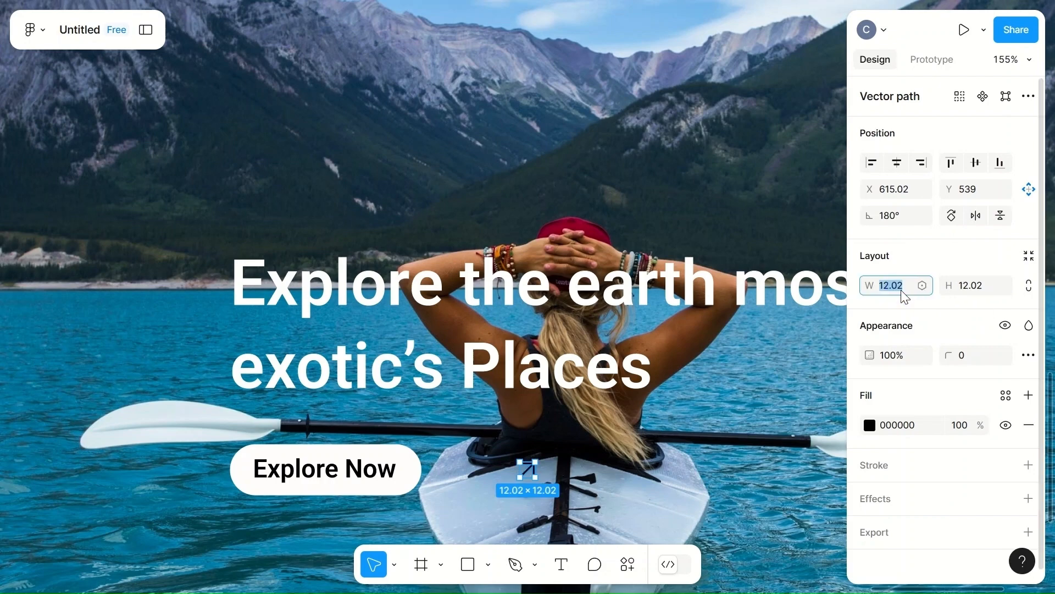
type("50")
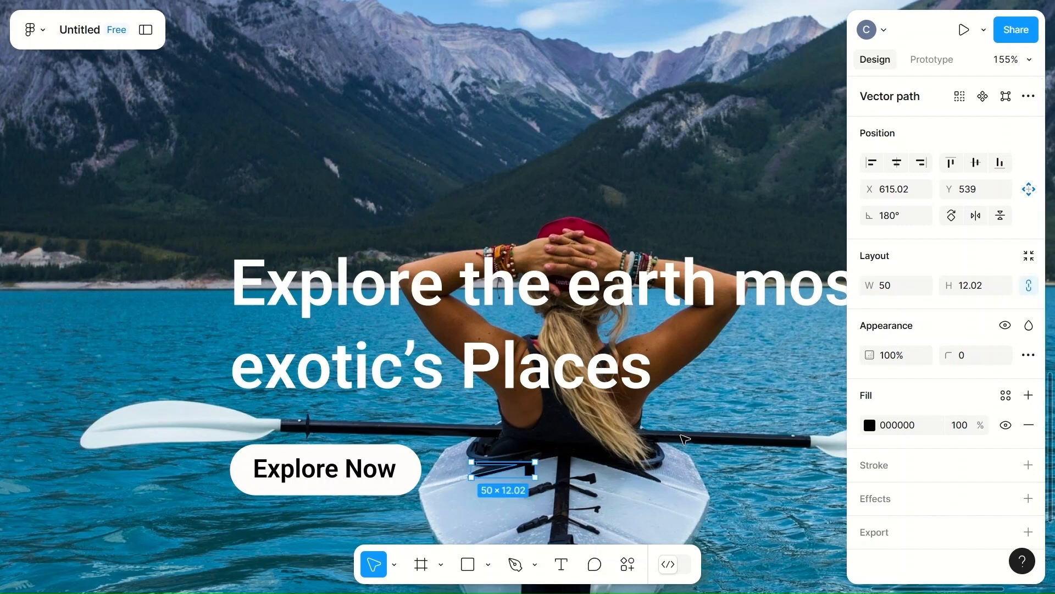
left_click(676, 448)
left_click(525, 467)
left_click(982, 293)
type("50")
left_click(711, 473)
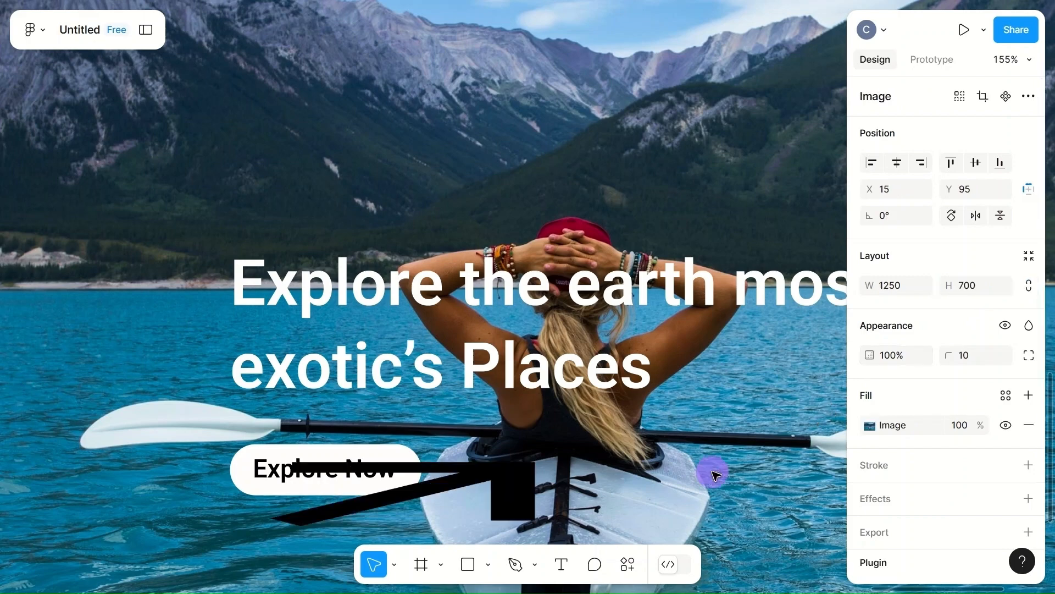
- Set the width of the arrow icon below the Explore Now button to 50
left_click(514, 483)
left_click(1029, 284)
left_click(896, 288)
type("50")
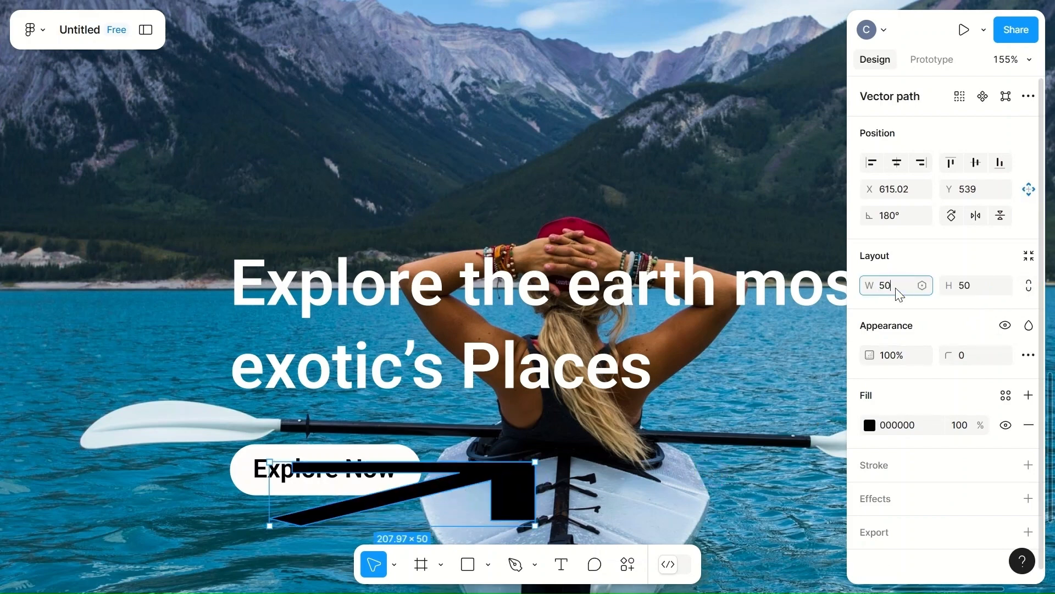
left_click(632, 492)
scroll(632, 492, "down", 1)
- Resize the up-right arrow to 25 × 25 and move it beside the Explore Now button at X 577, Y 512
left_click(503, 454)
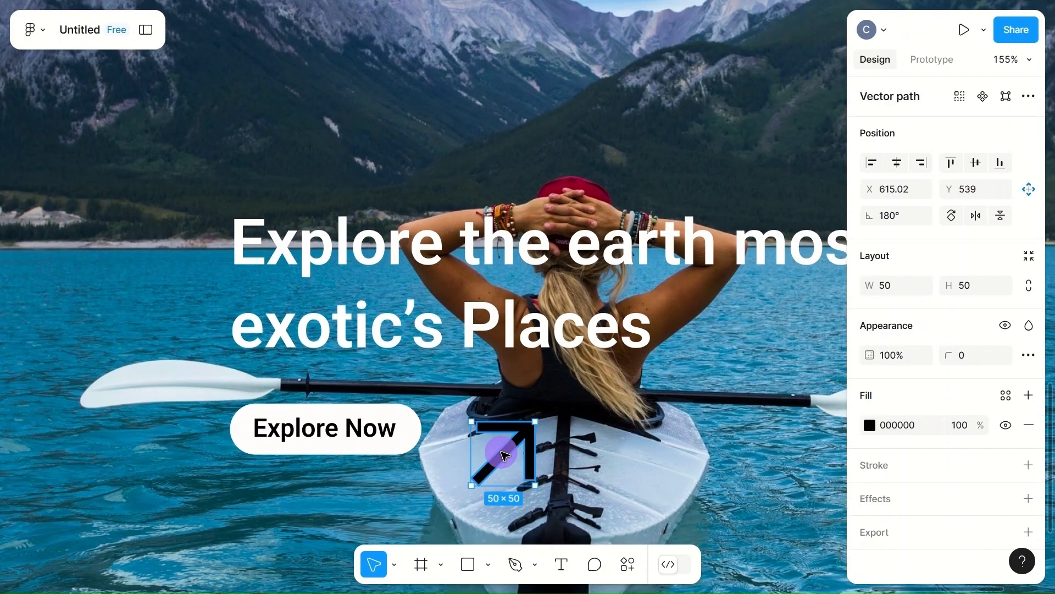
left_click(890, 289)
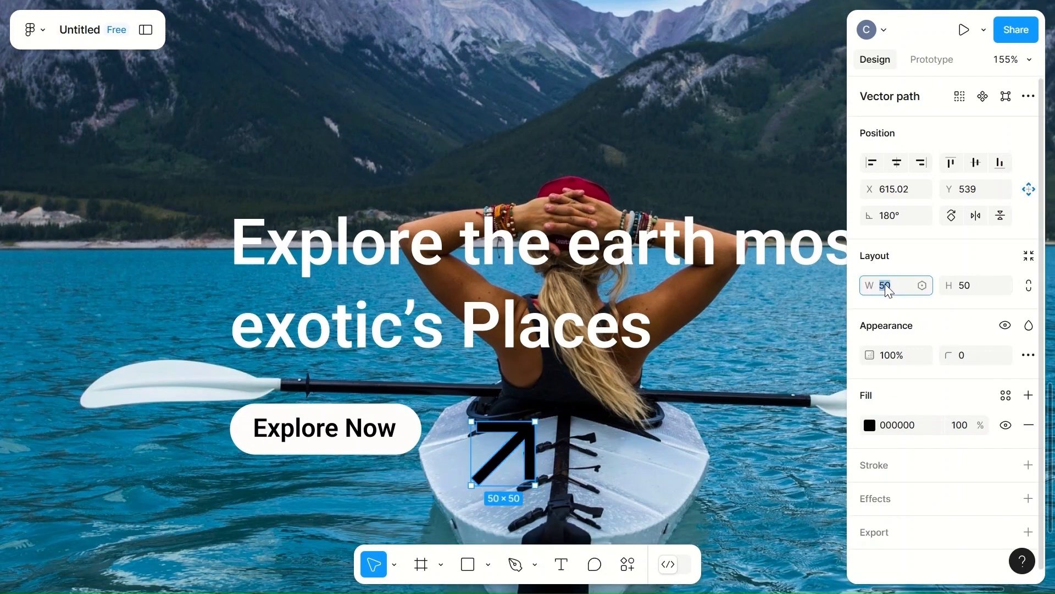
type("25")
left_click(984, 283)
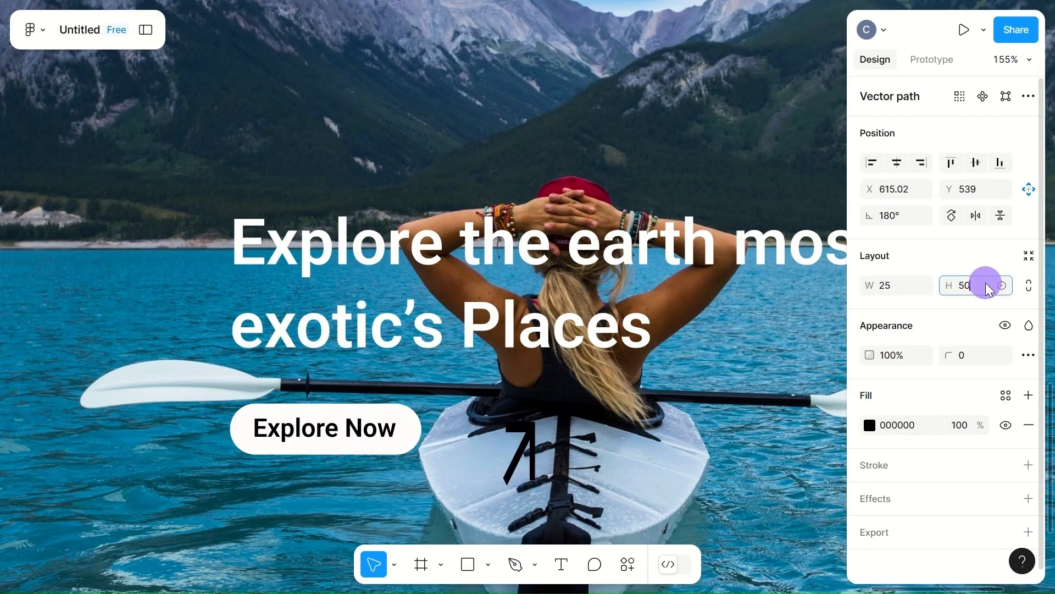
type("25")
left_click(620, 456)
left_click_drag(520, 440, 465, 408)
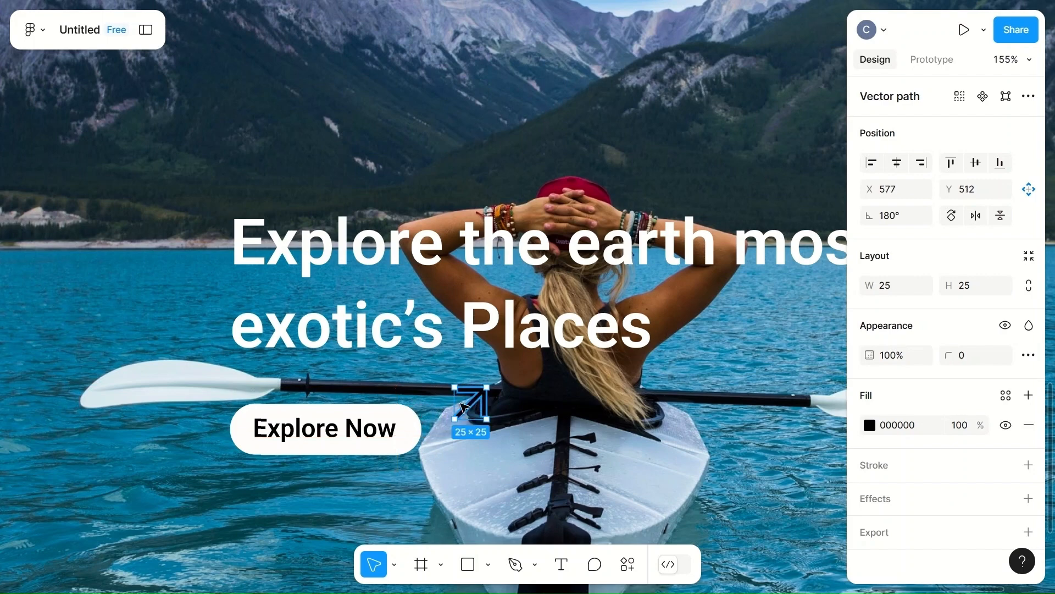
- Set the white Explore Now button's width to 225 and place the up-right arrow on it at X 580, Y 532
left_click(407, 437)
left_click(896, 285)
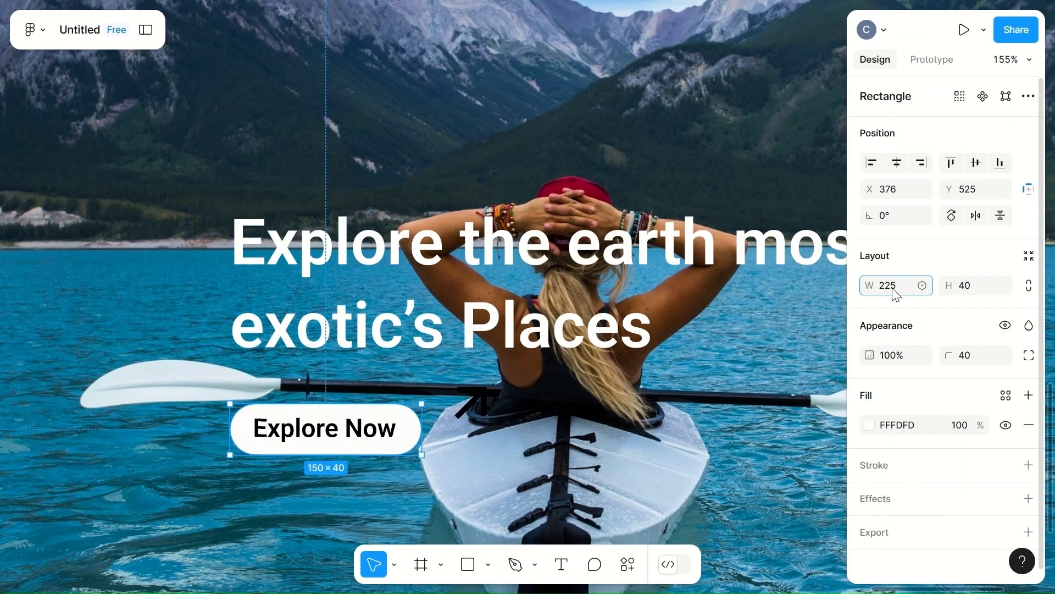
type("225")
left_click(603, 474)
left_click(478, 403)
left_click_drag(483, 407, 486, 434)
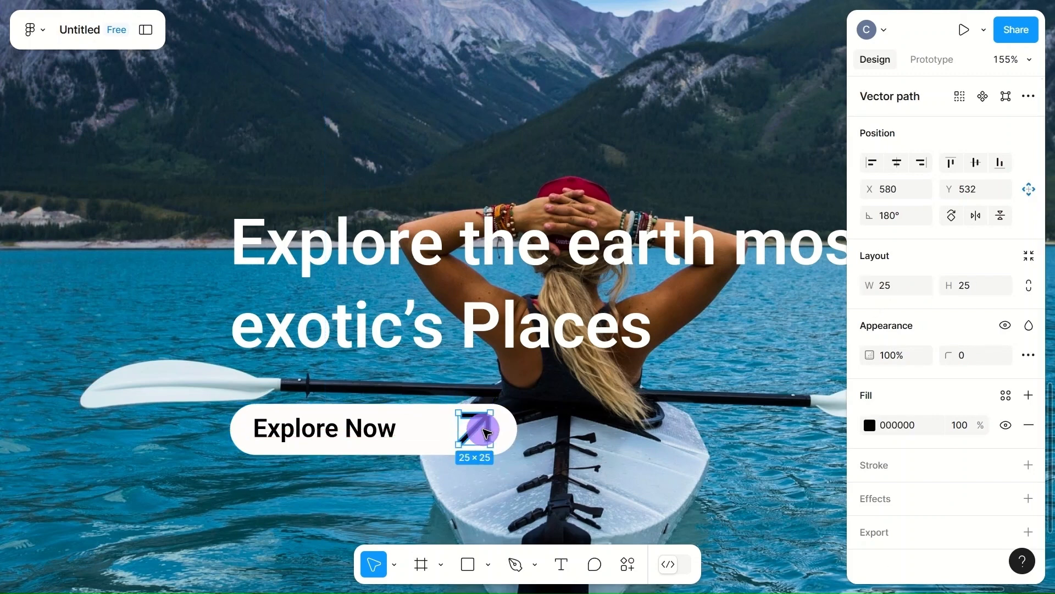
left_click(573, 436)
- Delete the up-right arrow from the Explore Now button
key("shift+2")
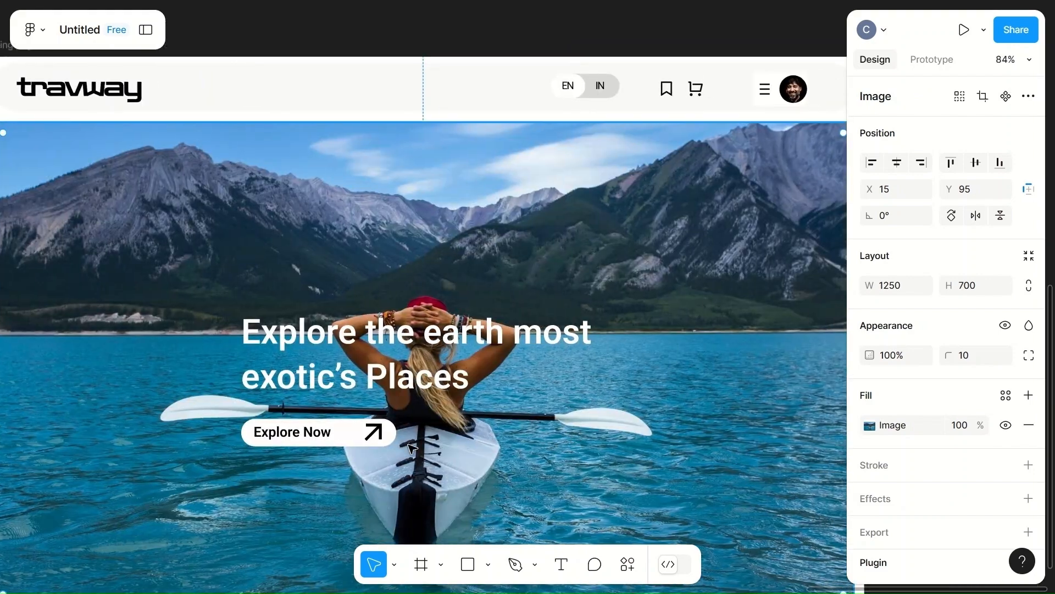
left_click(373, 432)
left_click_drag(373, 434, 357, 434)
key("Delete")
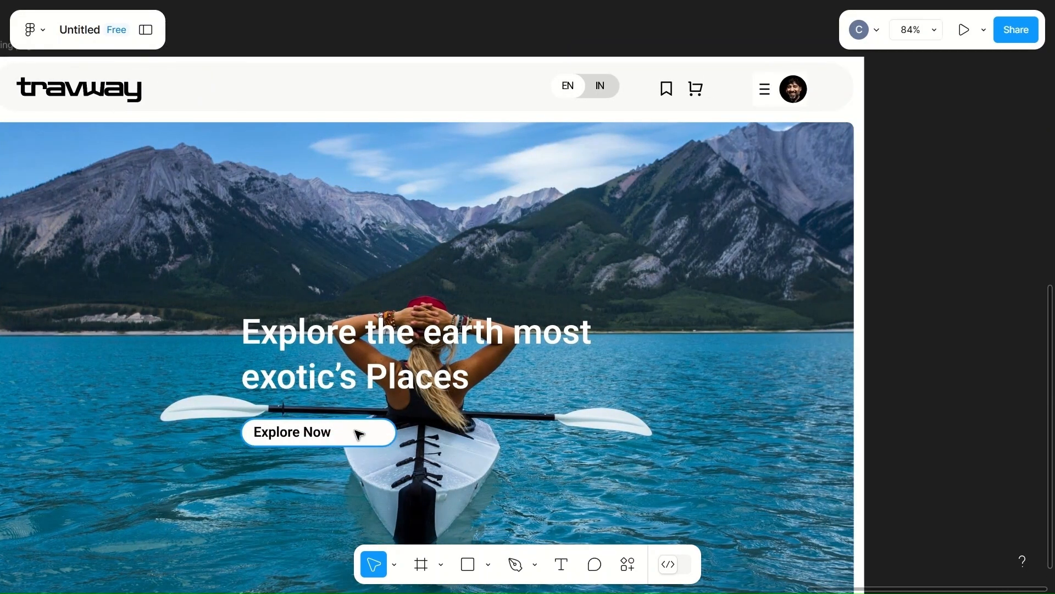
- Place a copy of the icon sheet's plain right arrow on the Explore Now button at X 556, Y 531
scroll(356, 431, "down", 3)
scroll(355, 432, "left", 3)
scroll(356, 432, "up", 3)
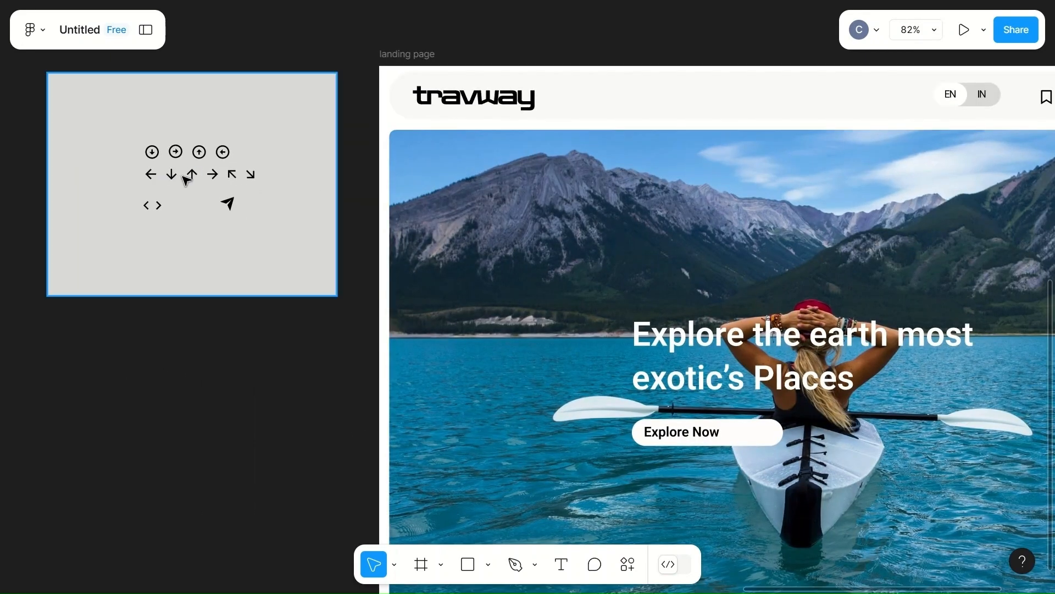
left_click(212, 173)
left_click_drag(213, 173, 242, 231)
left_click_drag(615, 409, 761, 432)
scroll(761, 431, "up", 3)
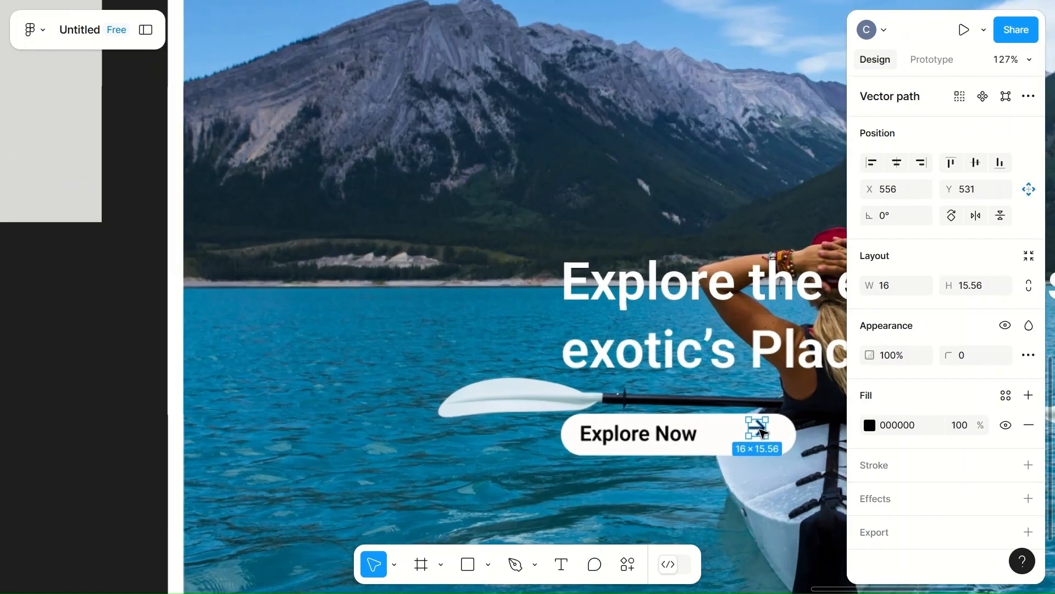
- Set the right arrow's size to 20 × 19.56 and move it closer to the Explore Now label at X 529, Y 535
scroll(759, 430, "right", 5)
left_click_drag(491, 430, 485, 437)
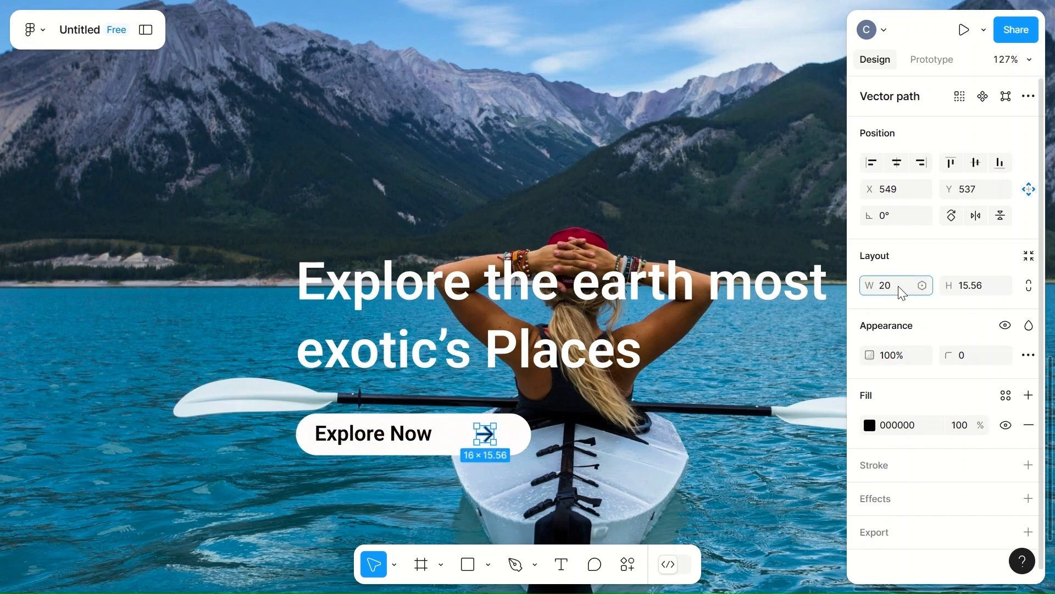
left_click(976, 286)
type("1")
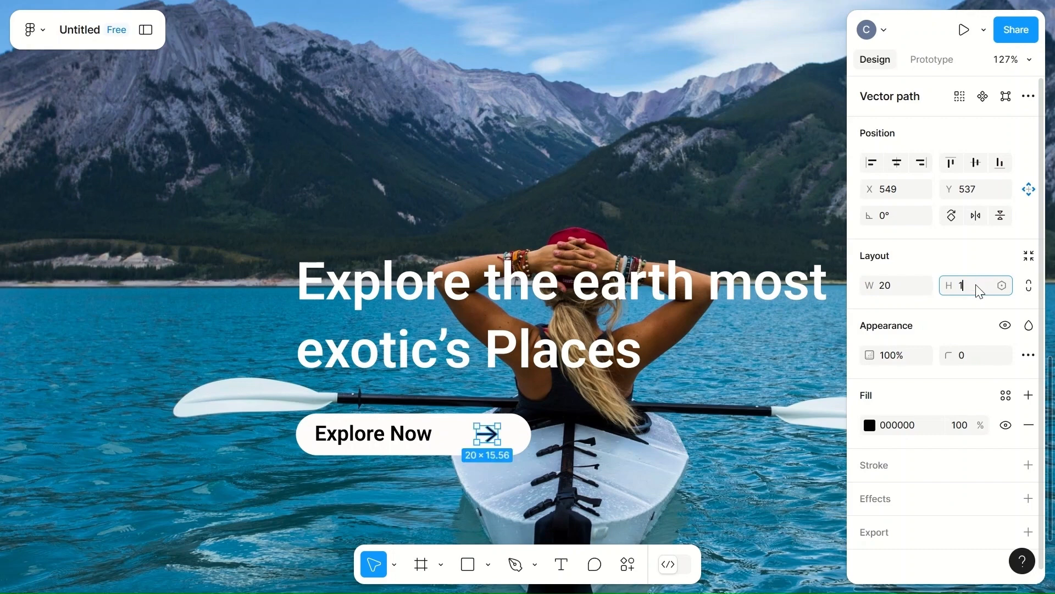
type("9.56")
left_click(635, 420)
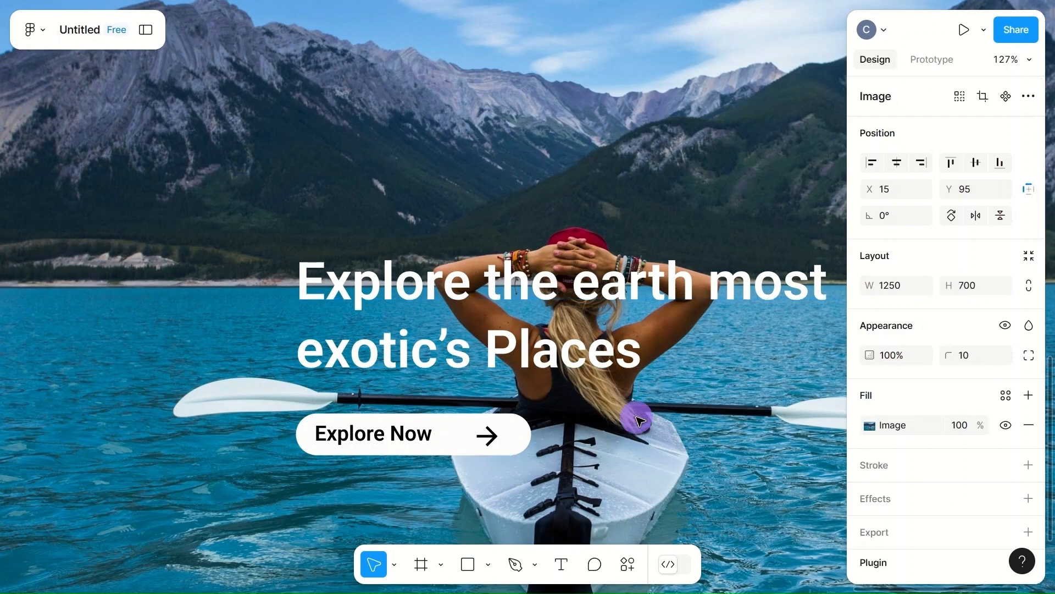
left_click(484, 435)
left_click_drag(486, 437, 462, 434)
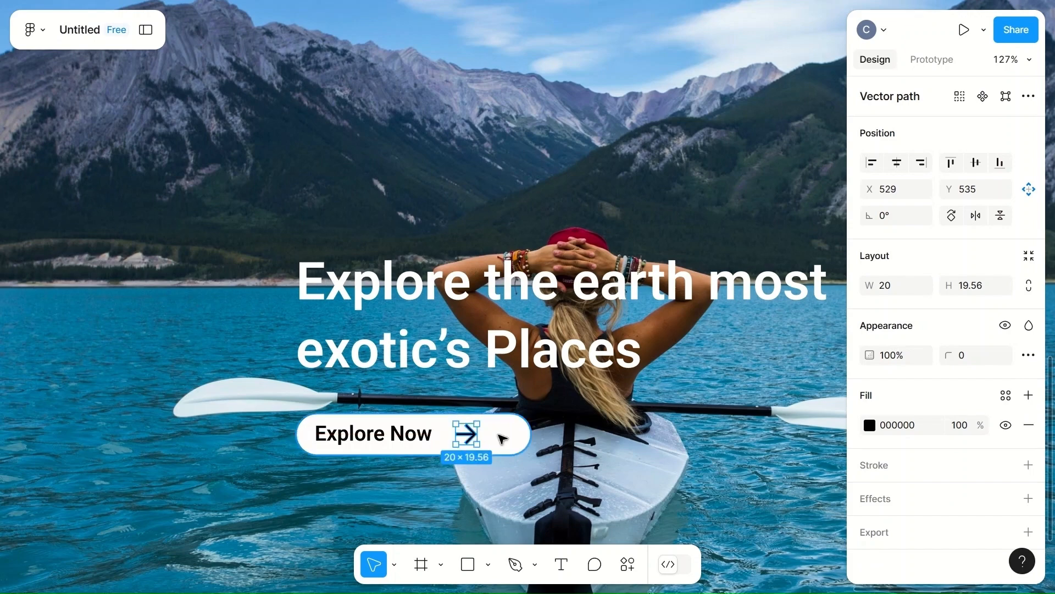
- Set the white Explore Now button's width to 200
left_click(516, 436)
left_click(897, 289)
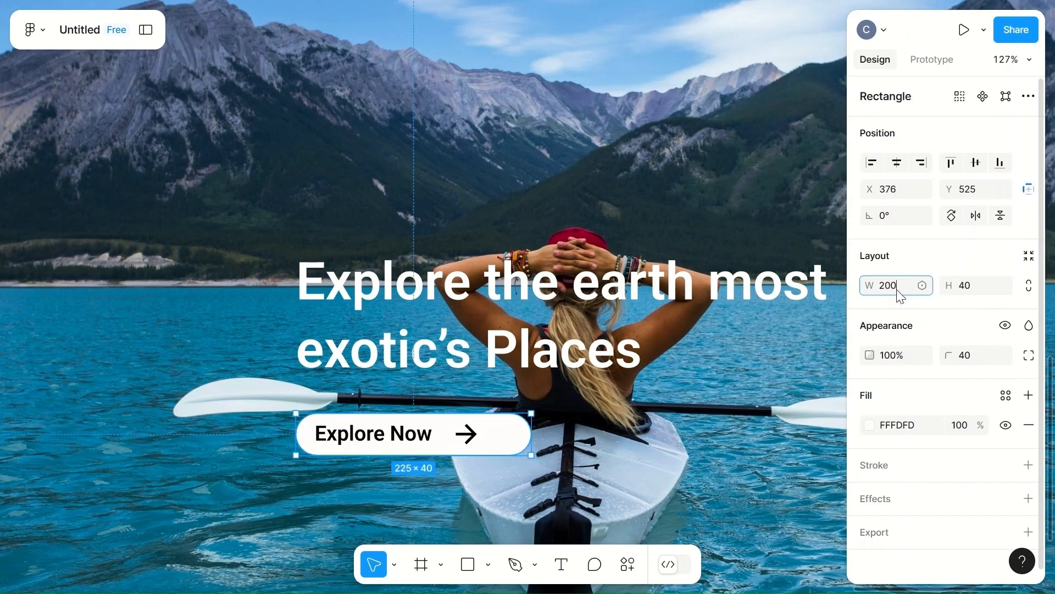
type("200")
left_click(677, 463)
- Narrow the Explore Now button to a width of 180 and position the right arrow on it at X 521, Y 535
mouse_move(464, 434)
left_mouse_down()
mouse_move(466, 445)
mouse_move(462, 436)
mouse_move(476, 437)
left_mouse_up()
left_click(479, 438)
left_click(894, 284)
type("180")
left_click(577, 474)
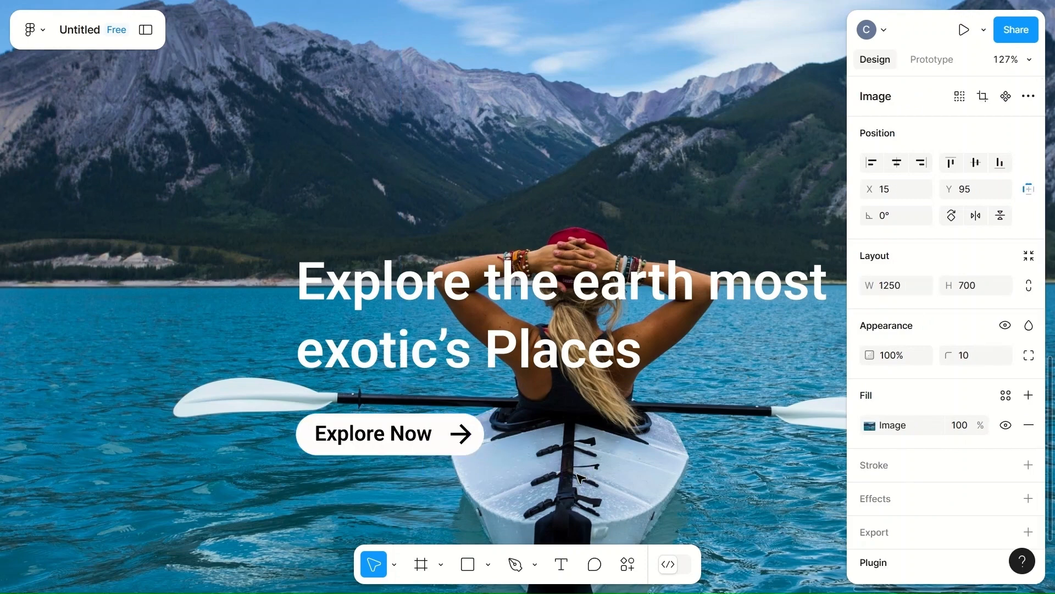
left_click(466, 436)
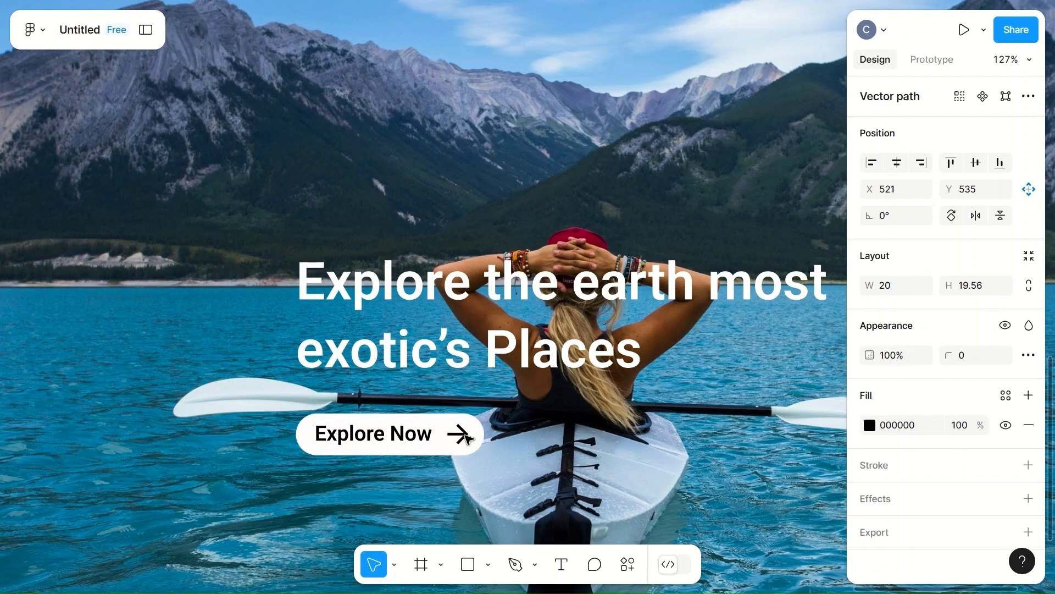
left_click(573, 467)
- Draw a rectangle about 230 × 67 on the hero photo's lower-right water area at about X 947, Y 639
scroll(573, 467, "right", 2)
scroll(573, 468, "down", 5)
scroll(572, 468, "up", 2)
scroll(576, 472, "up", 3)
scroll(576, 471, "down", 4)
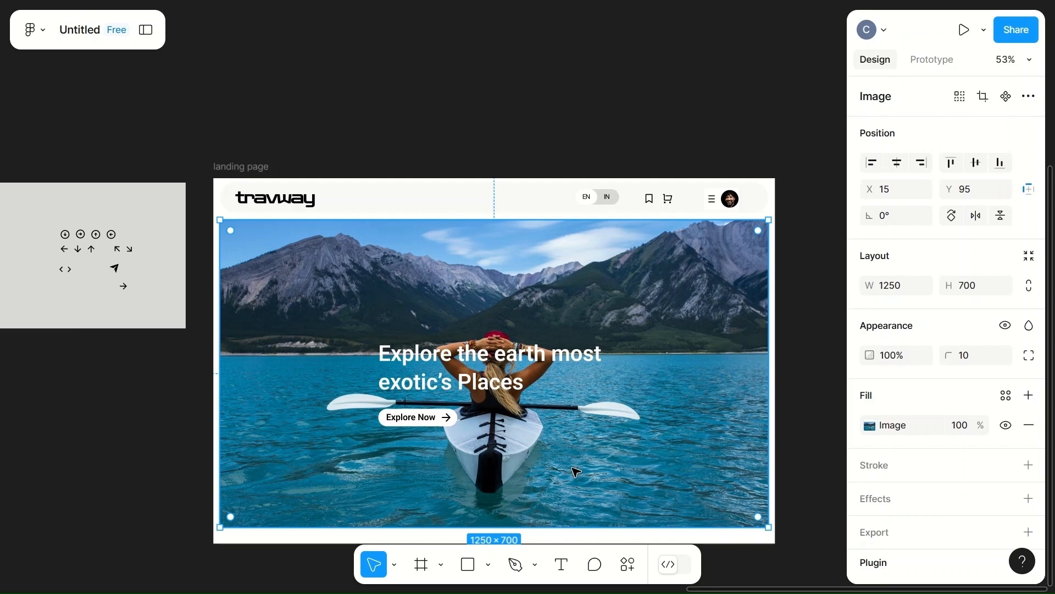
scroll(576, 472, "down", 2)
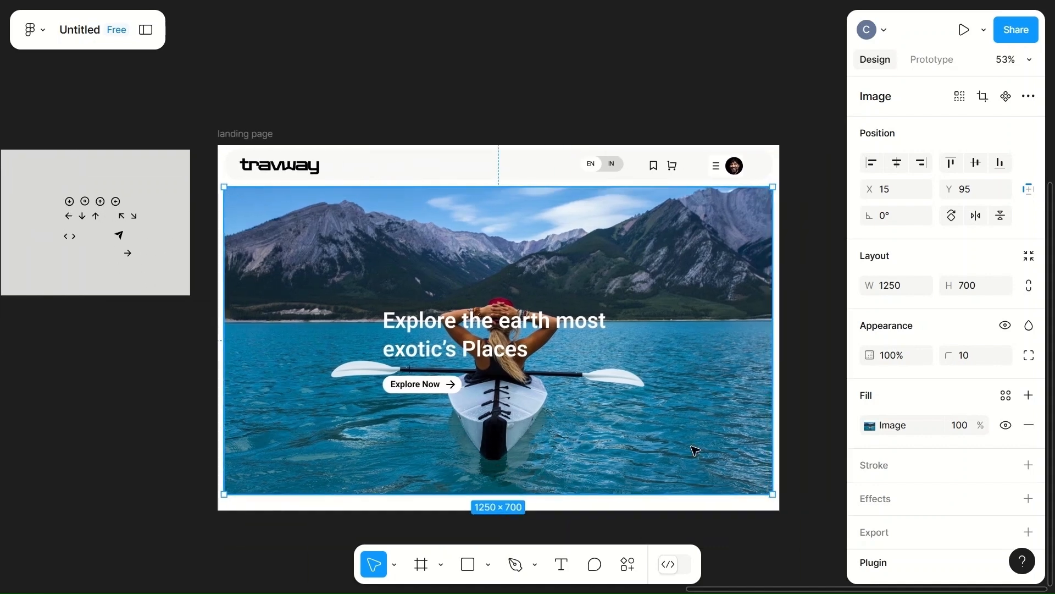
key("r")
left_click_drag(633, 426, 735, 455)
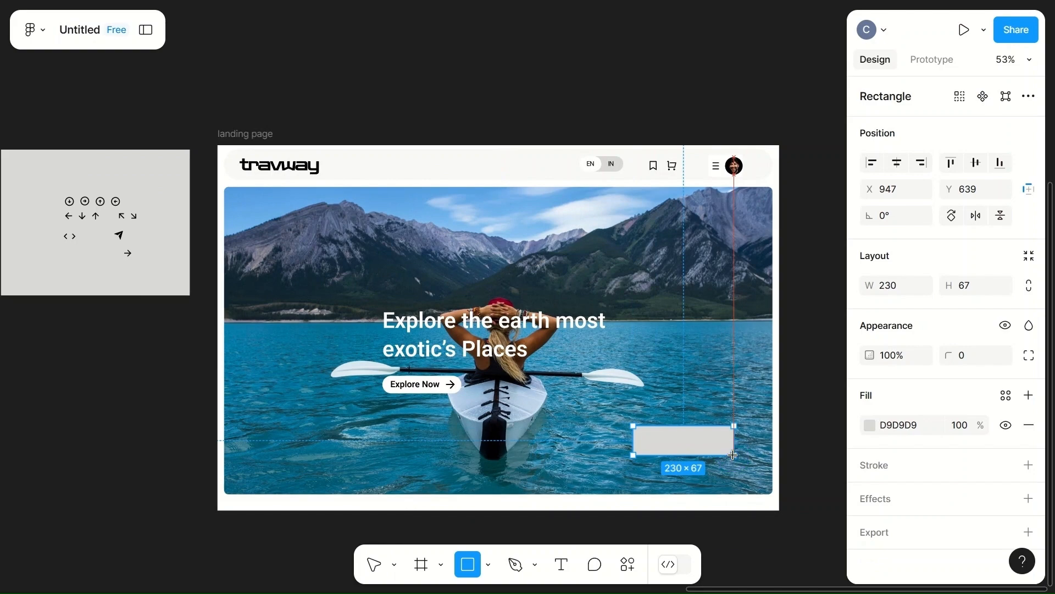
left_click(669, 402)
left_click(676, 441)
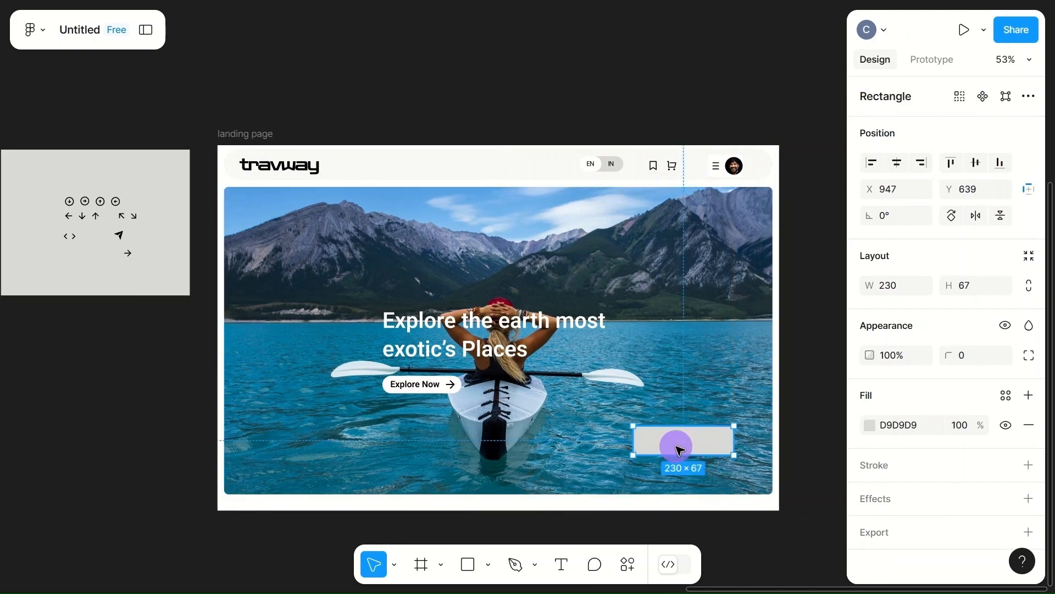
- Set the grey rectangle's size to 250 × 100
scroll(679, 448, "up", 5)
scroll(679, 450, "up", 5)
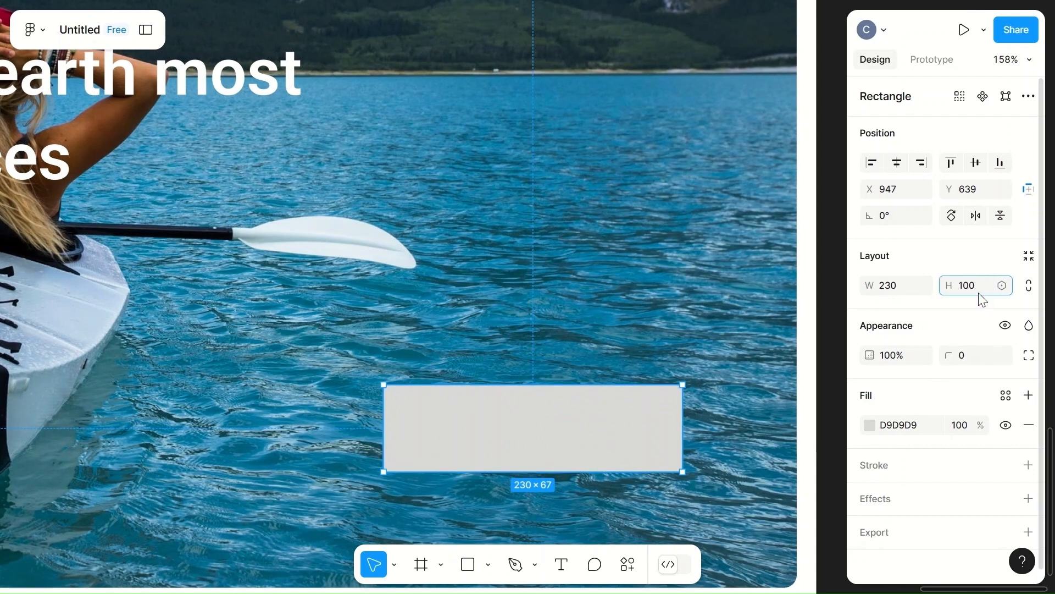
left_click(599, 300)
left_click(540, 471)
left_click(897, 288)
type("25")
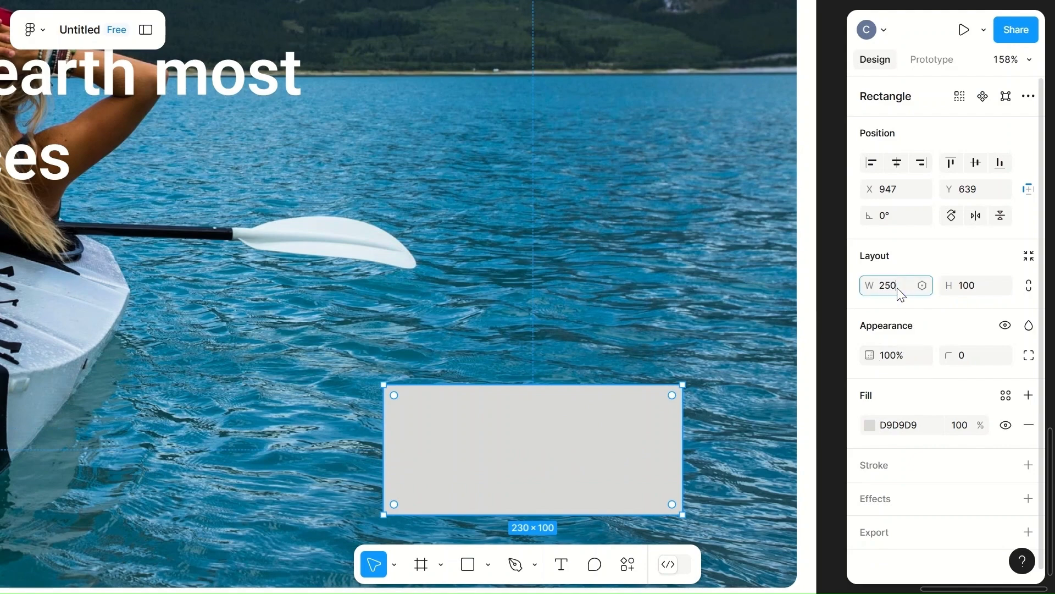
type("0")
left_click(565, 313)
- Give the grey rectangle a corner radius of 10 and move it up and left toward the paddle blade
scroll(566, 313, "down", 3)
left_click(607, 283)
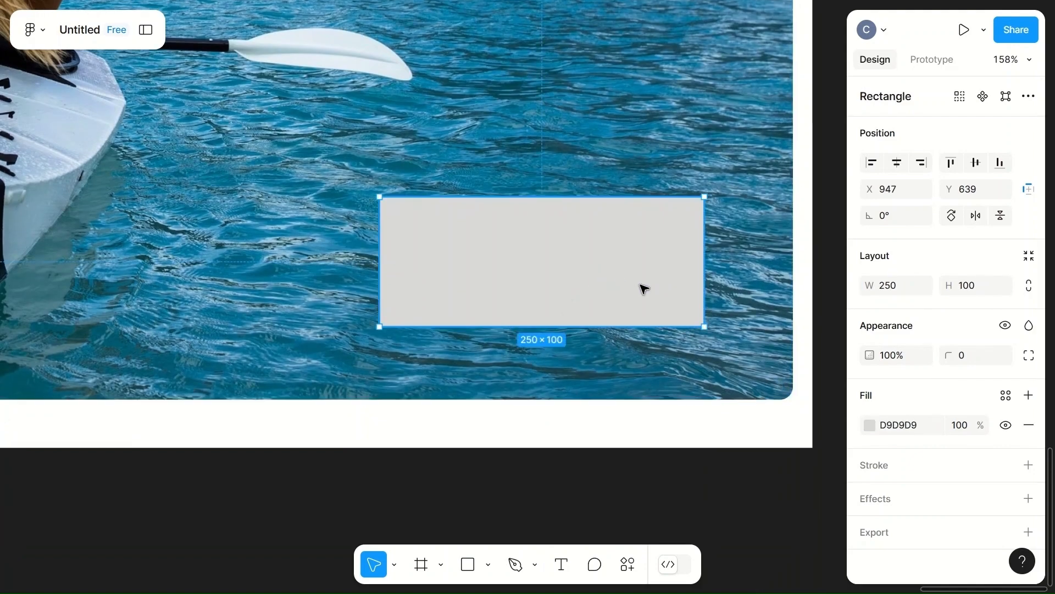
left_click(972, 356)
type("10")
left_click(755, 209)
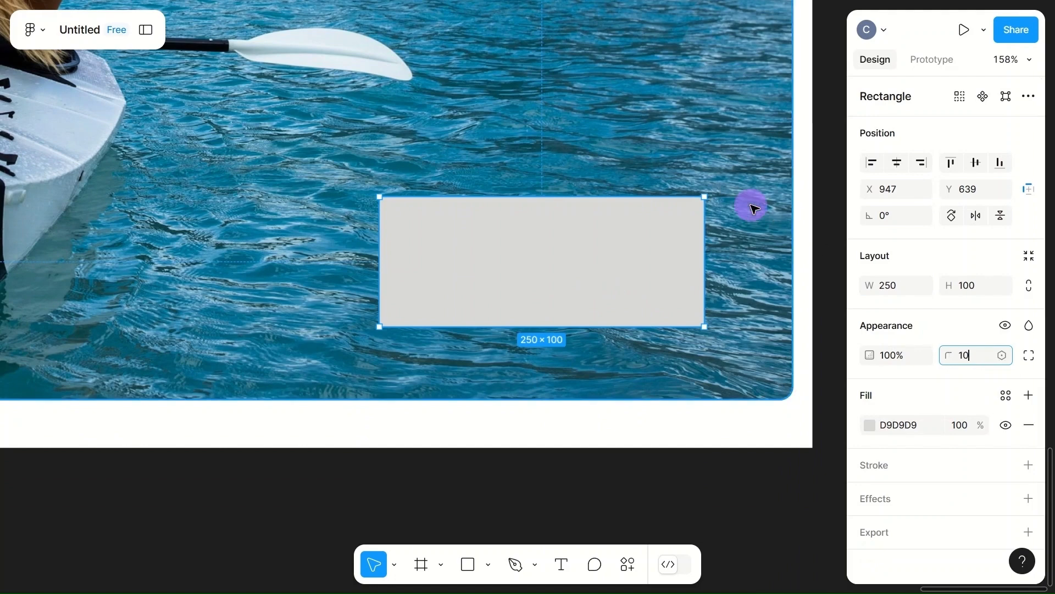
left_click(464, 308)
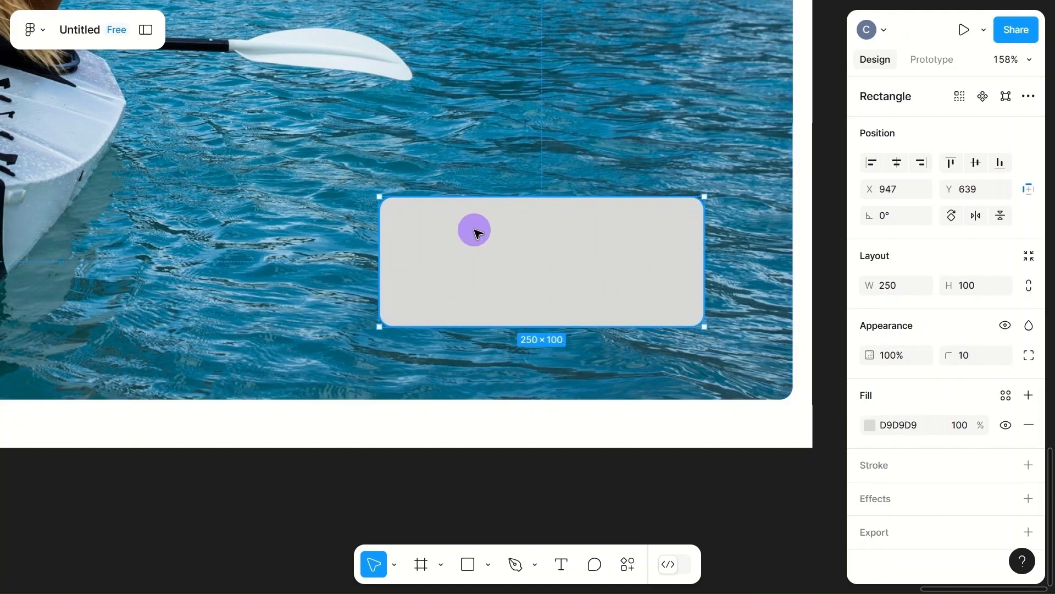
left_click_drag(473, 229, 410, 84)
- Draw a second rectangle below the grey one at about X 946, Y 686 and set its size to 100 × 100
key("r")
left_click_drag(378, 258, 497, 303)
left_click(898, 284)
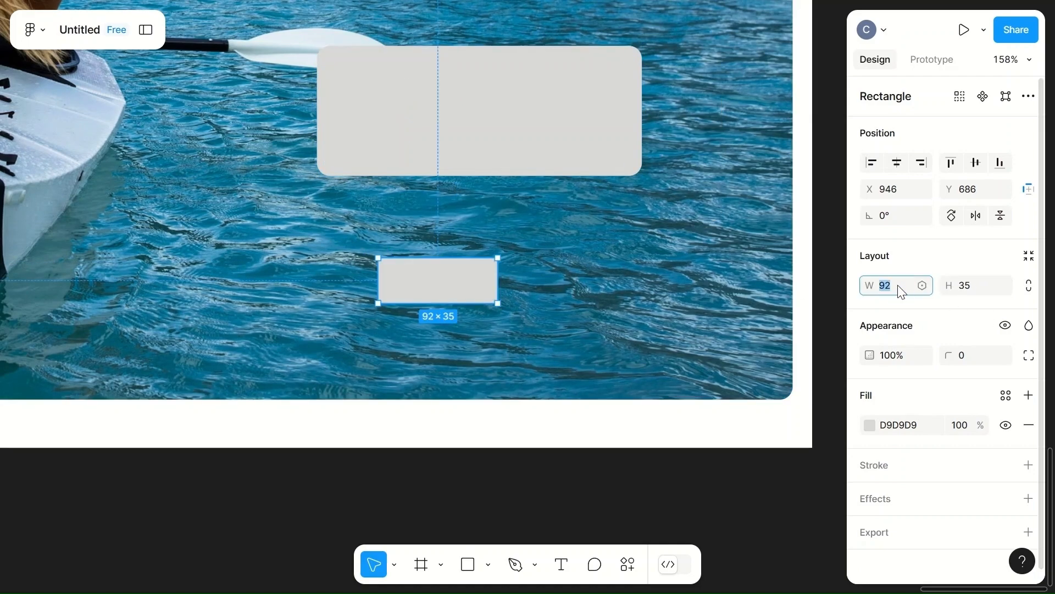
type("100")
left_click(971, 286)
type("100")
left_click(584, 308)
- Give the 100 × 100 square a corner radius of 10 and a black 000000 fill
left_click(443, 315)
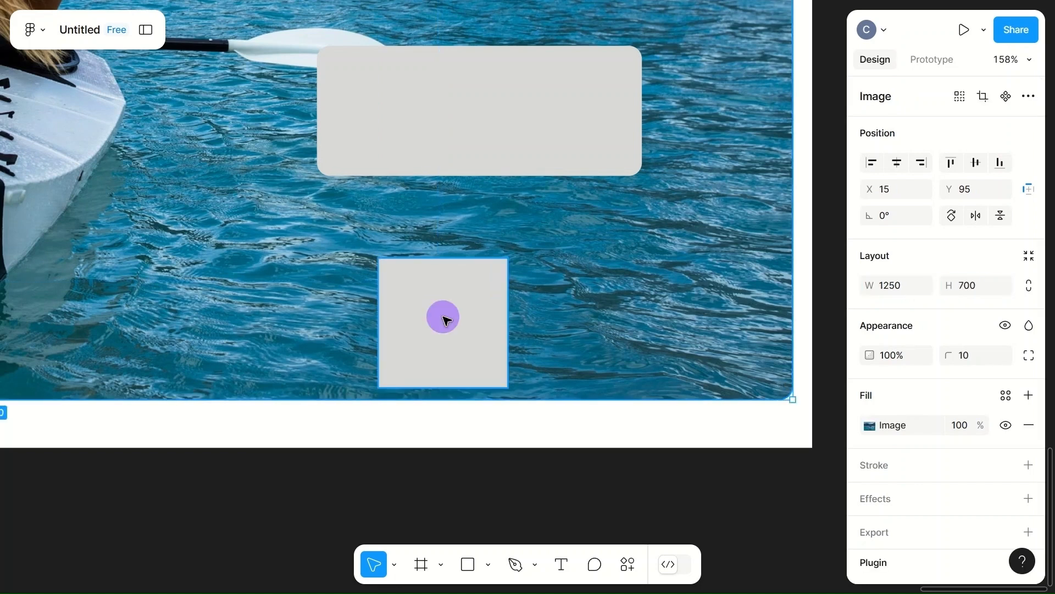
type("10")
left_click(625, 323)
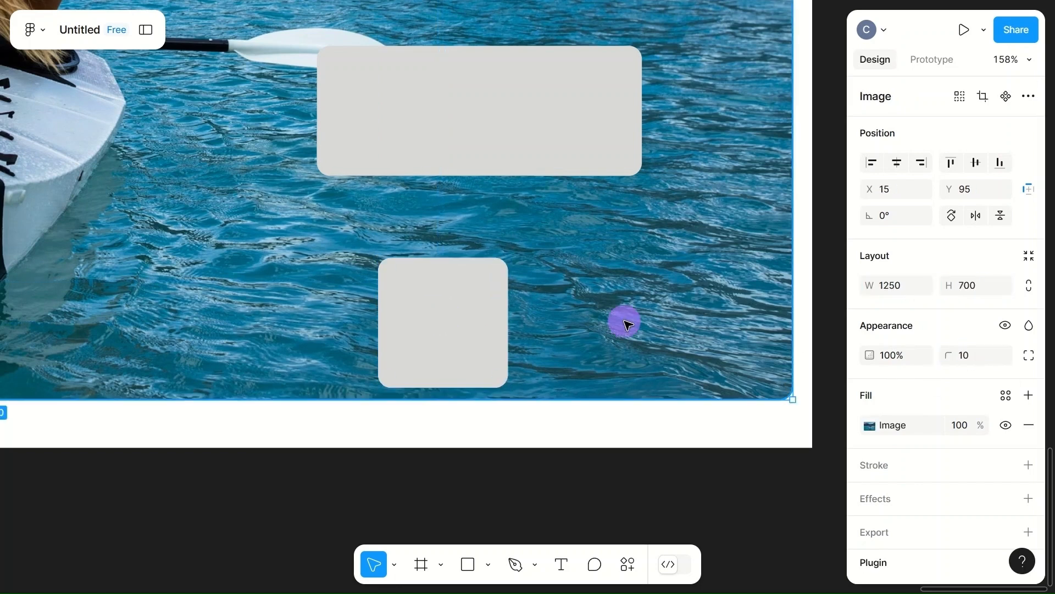
left_click(441, 335)
left_click(870, 425)
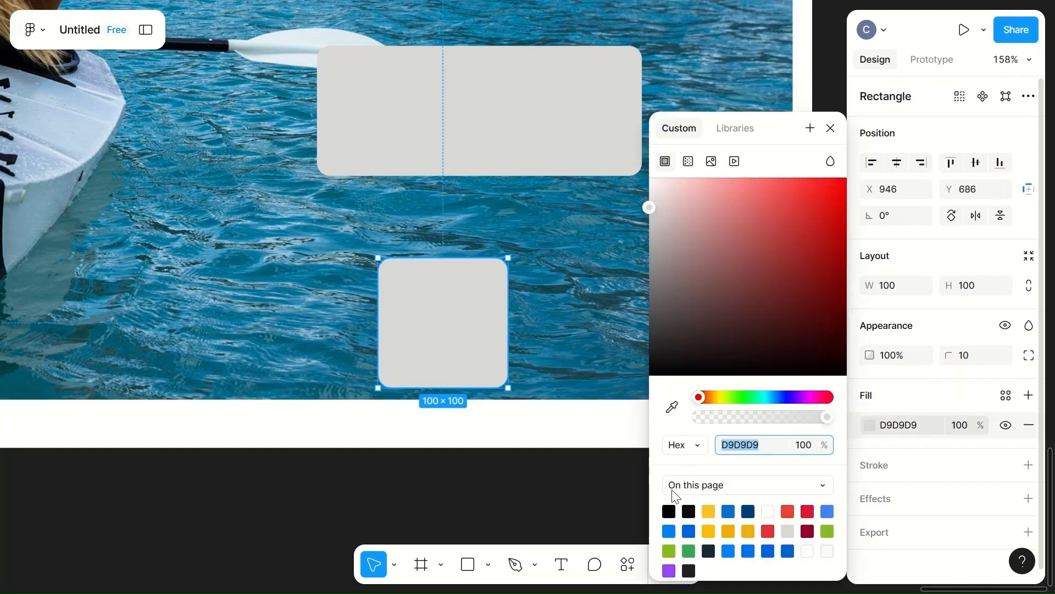
left_click(669, 512)
left_click(525, 255)
- Move the black square over the grey rectangle's lower-right corner so that it partly overhangs the rectangle
scroll(529, 259, "up", 2)
scroll(528, 259, "right", 2)
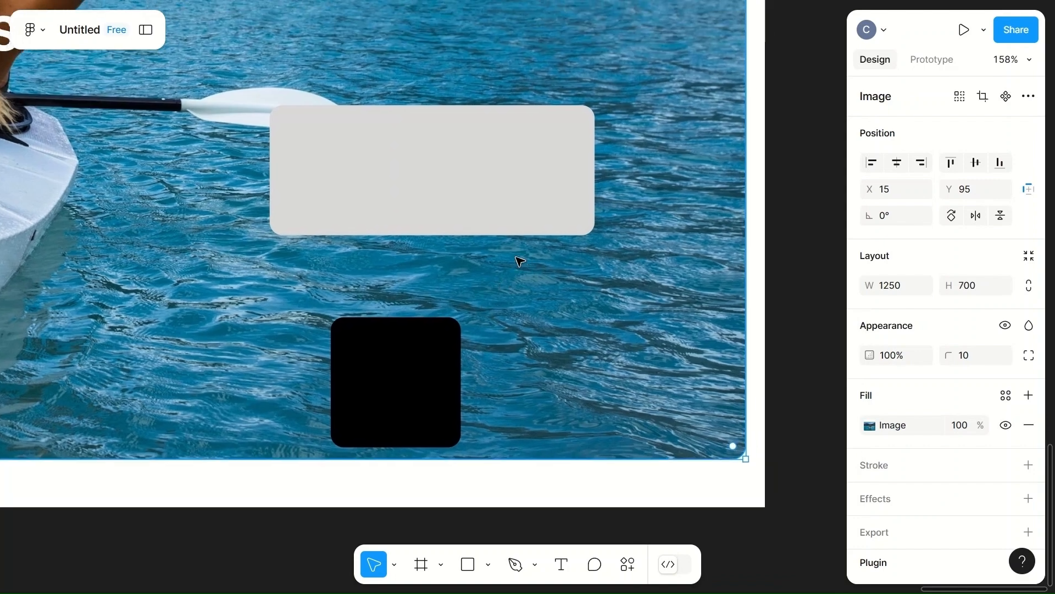
left_click_drag(406, 377, 530, 243)
key("ctrl+z")
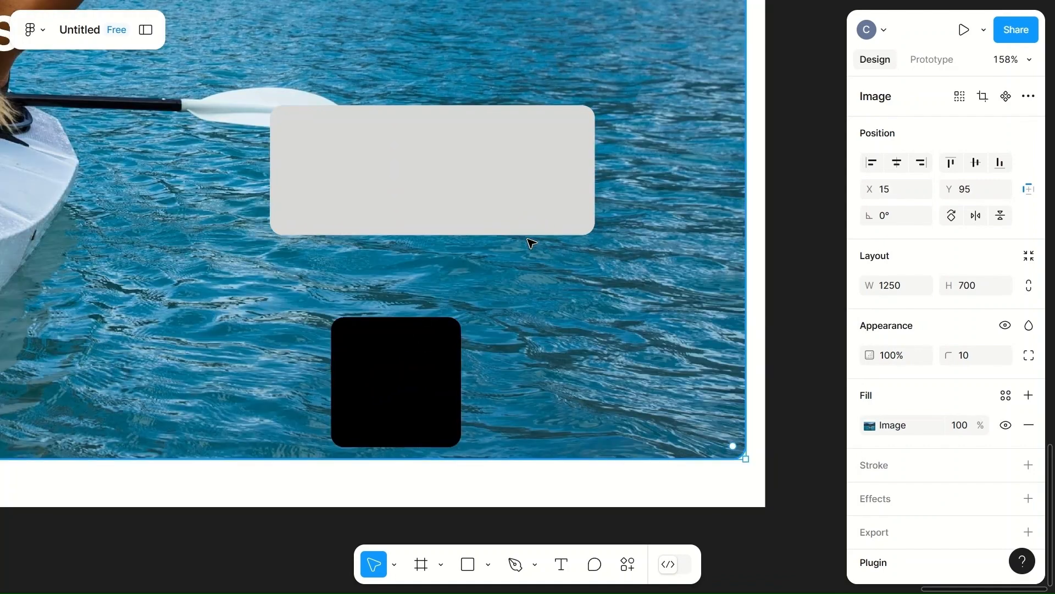
left_click_drag(414, 365, 550, 218)
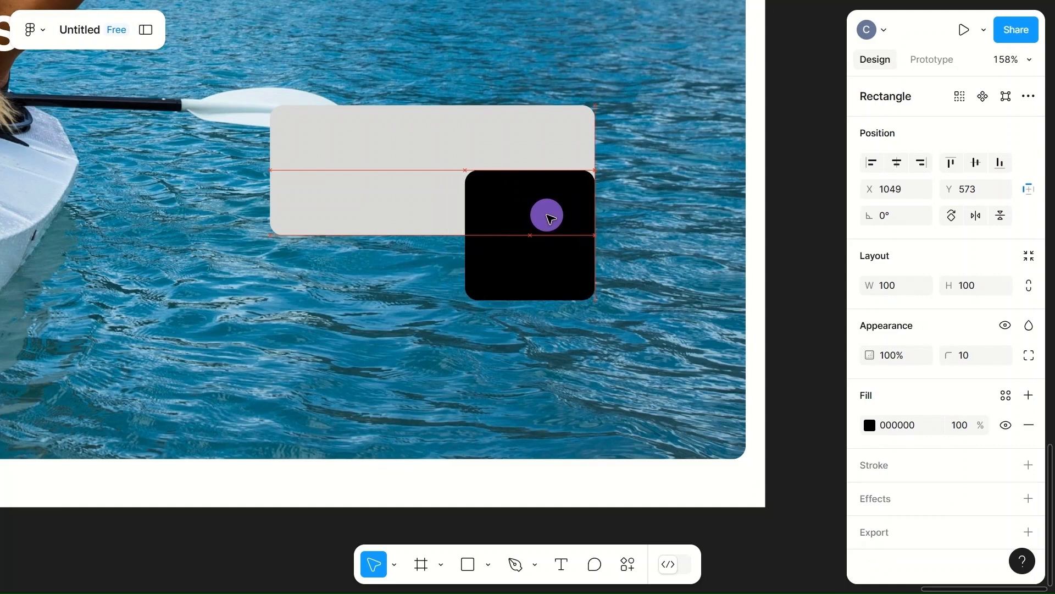
- Try subtracting the black rectangle from the grey one's lower-right corner and move the cut-out shape below the paddle blade
left_click(1030, 98)
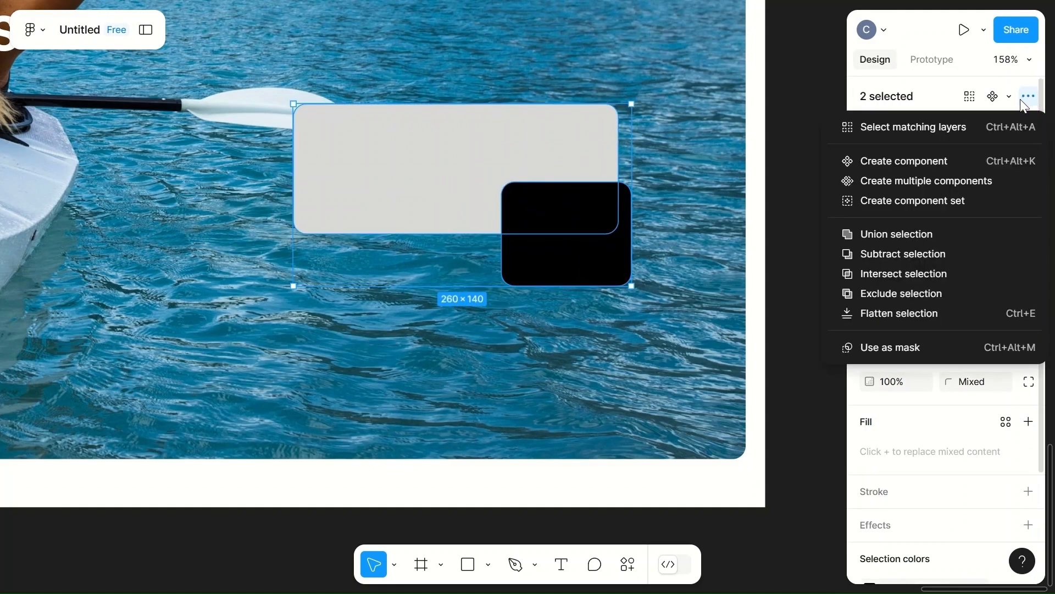
left_click(903, 252)
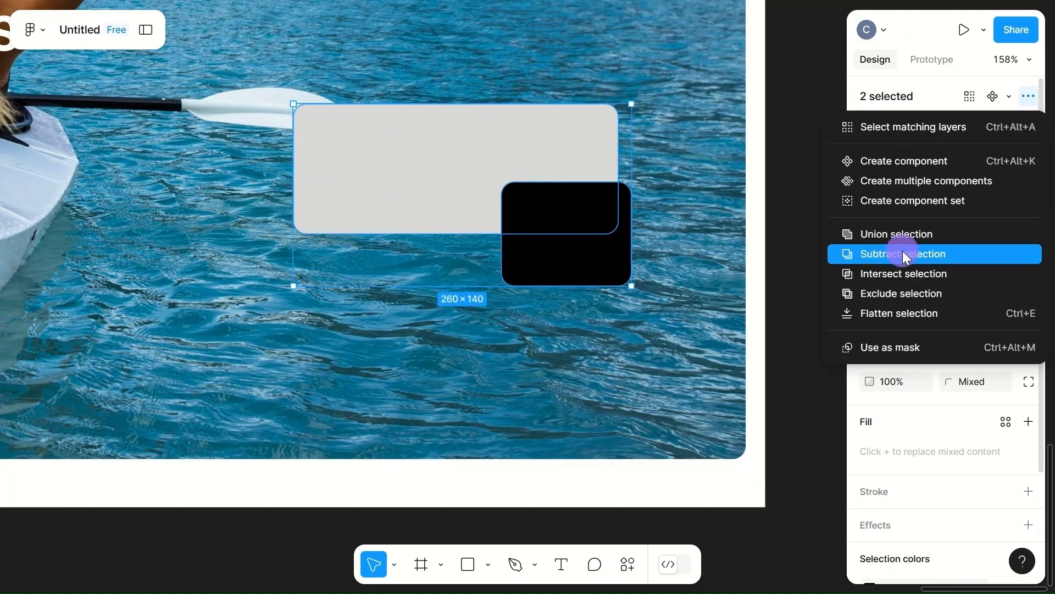
left_click_drag(436, 188, 478, 242)
left_click_drag(582, 272, 514, 275)
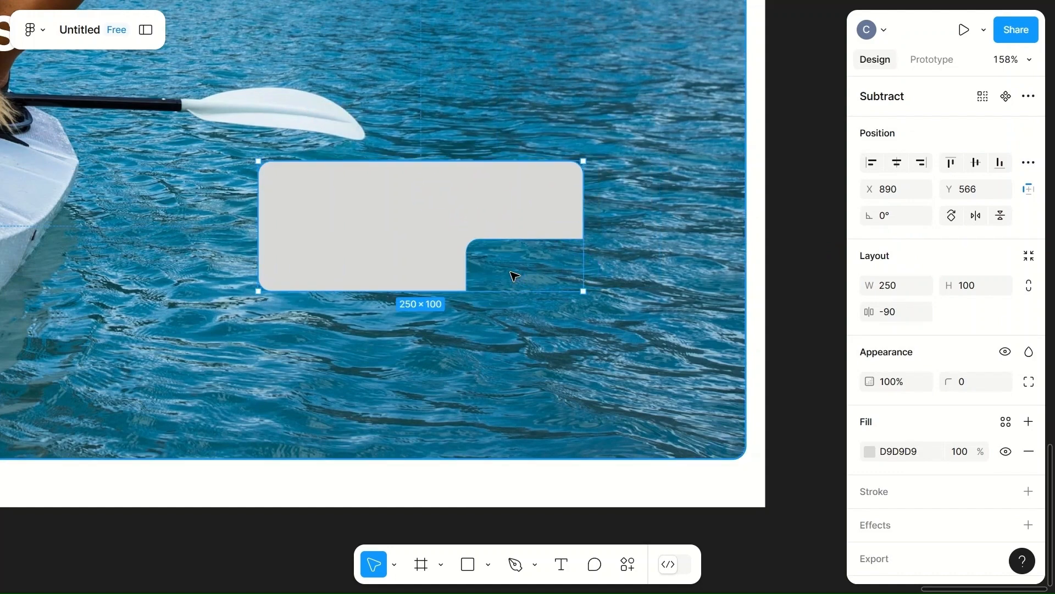
left_click(634, 294)
double_click(489, 268)
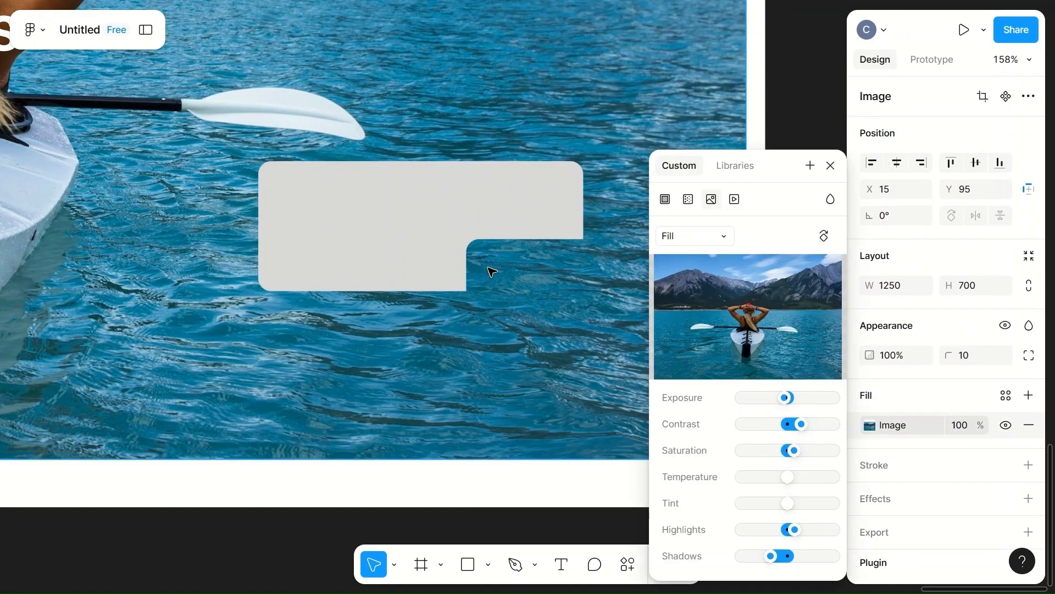
left_click(831, 165)
- Give the cut-out grey shape a corner radius of 10
left_click(494, 206)
left_click(987, 387)
type("10")
left_click(596, 412)
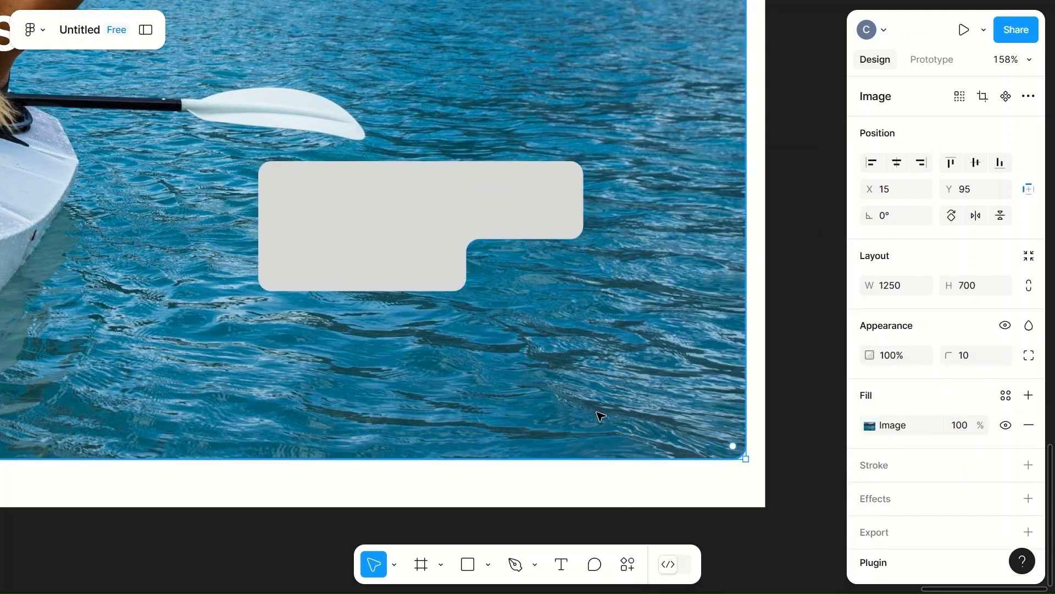
- Move the cut-out shape into the photo's lower-right corner at about X 1006, Y 680
left_click_drag(393, 220, 542, 316)
key("ctrl+z")
left_click(363, 211)
left_click_drag(367, 214, 535, 377)
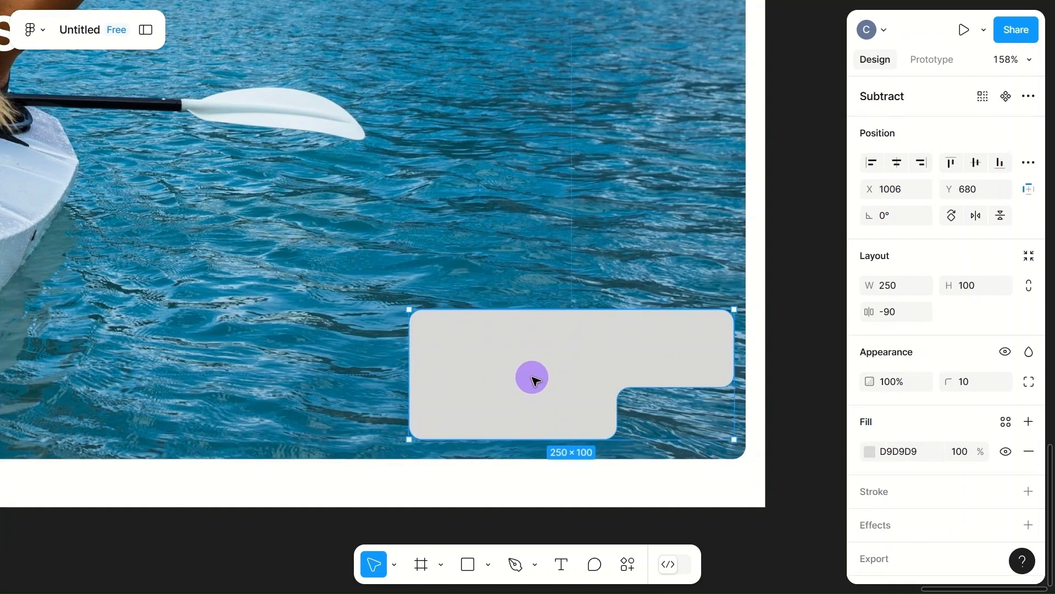
- Undo the cut-out shape's moves, its corner radius and the subtraction
key("ctrl+z")
key("ctrl+z")
key("ctrl+z")
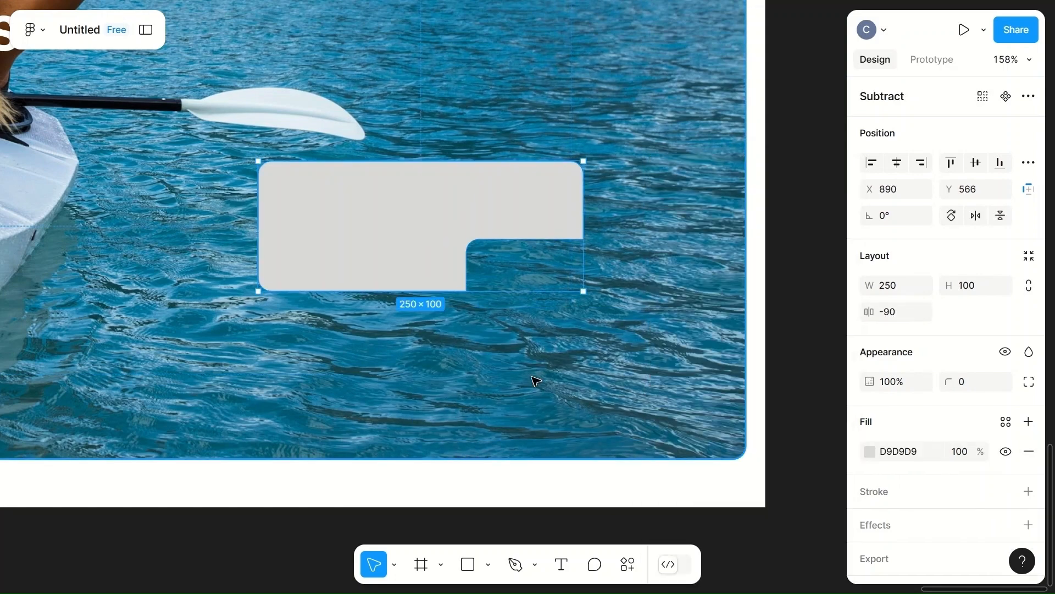
key("ctrl+z")
- Move the black rectangle over the grey one's lower-left corner, try subtracting it, and undo the subtraction
left_click_drag(570, 245, 359, 232)
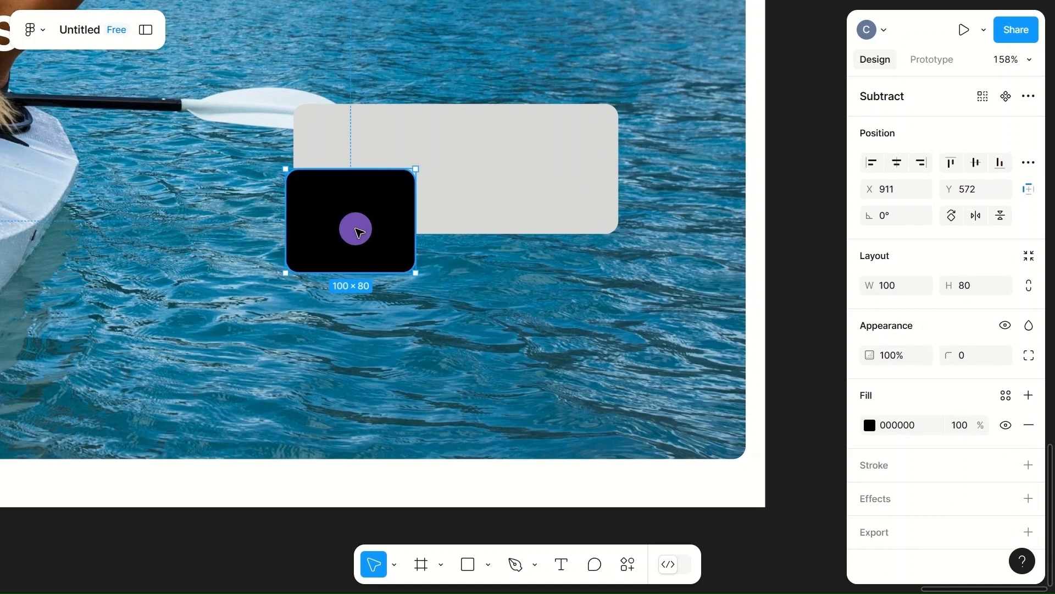
left_click(539, 202, "shift")
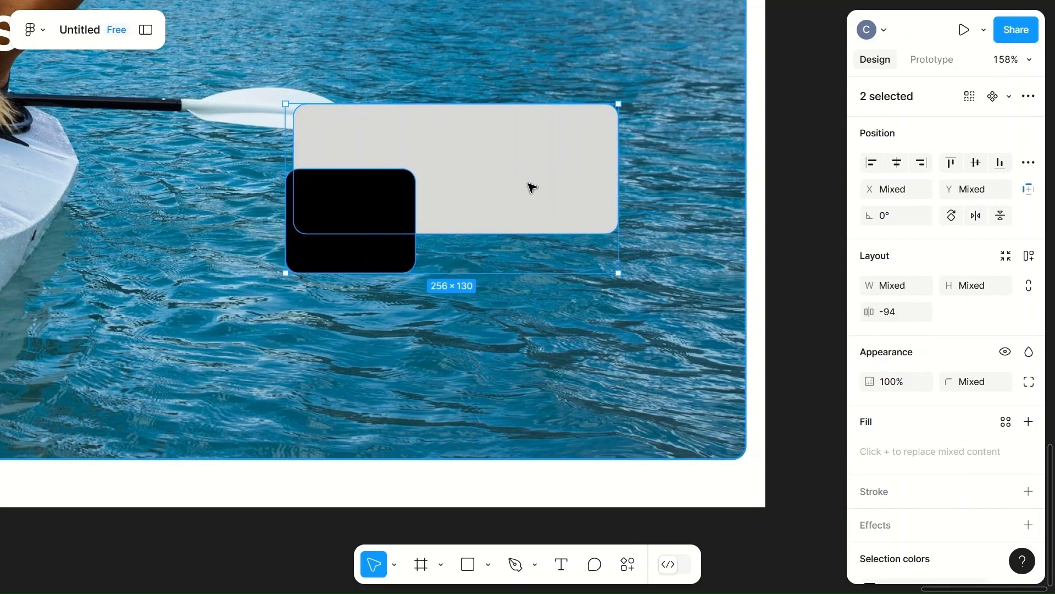
left_click(1028, 163)
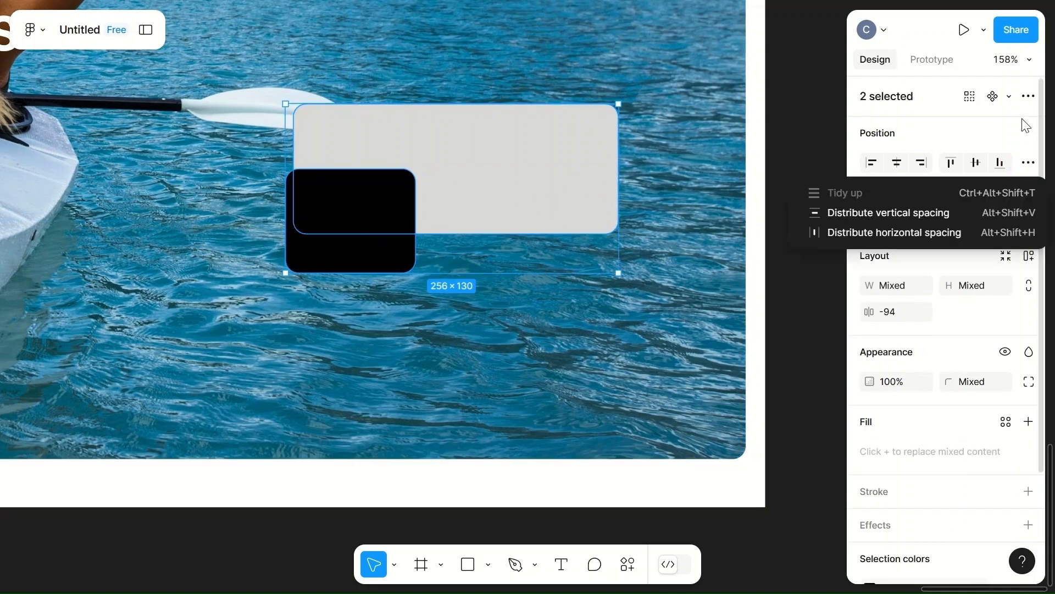
left_click(1028, 96)
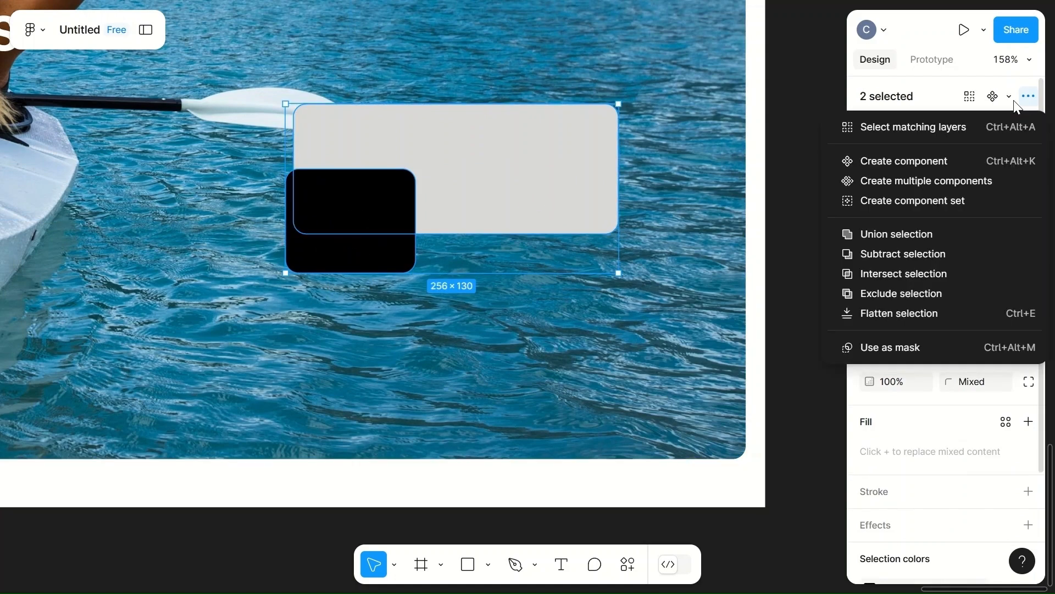
left_click(921, 255)
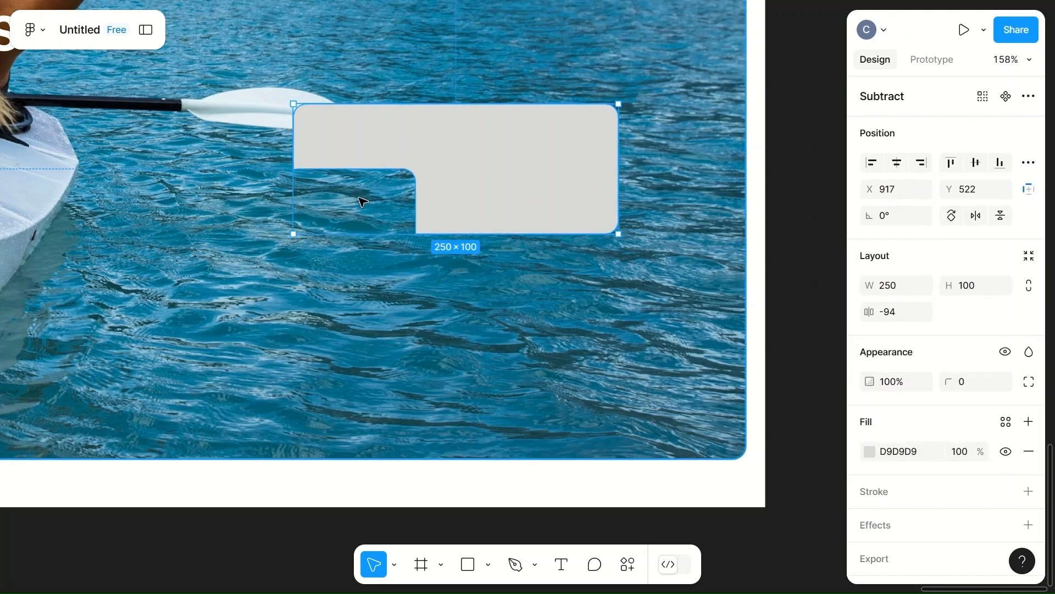
key("ctrl+z")
- Shift the grey rectangle slightly left and the black rectangle further left so it overhangs the grey edge by about 16
left_click_drag(360, 200, 330, 204)
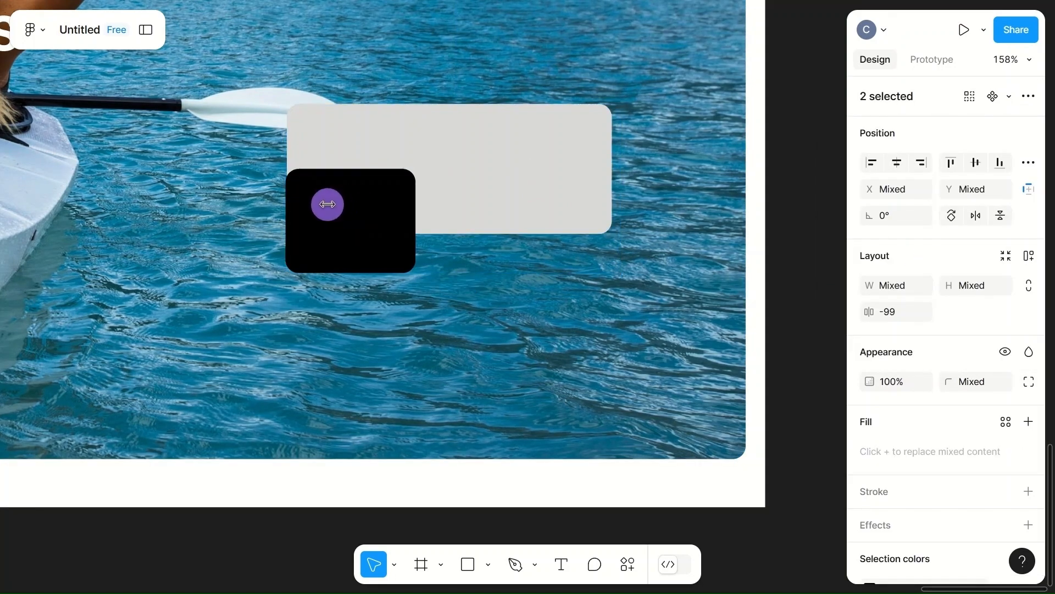
left_click(320, 206)
key("Left")
key("Left")
key("Left")
key("Left")
key("Left")
key("Left")
key("Left")
key("Left")
key("Left")
mouse_move(321, 209)
left_mouse_down()
mouse_move(330, 208)
mouse_move(315, 211)
left_mouse_up()
- Subtract the black rectangle from the grey one and give the cut-out shape a corner radius of 10
left_click(495, 184, "shift")
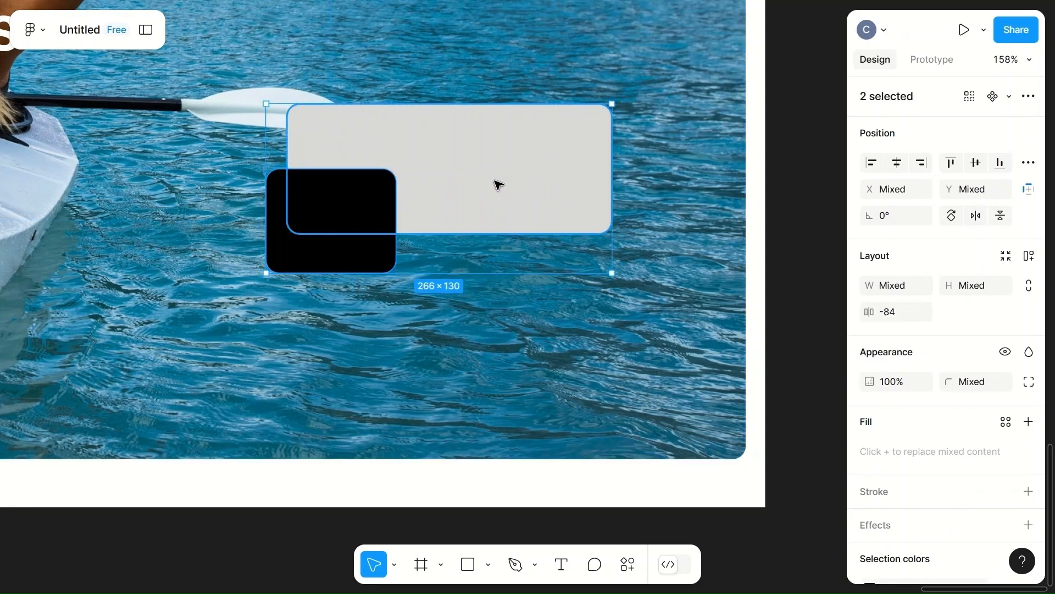
left_click(1029, 96)
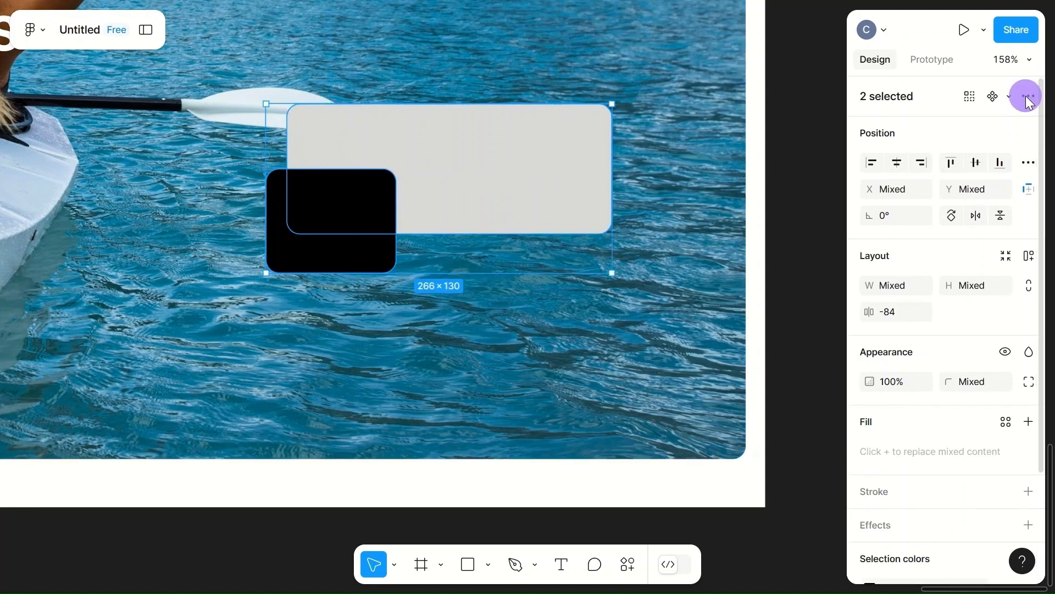
left_click(892, 254)
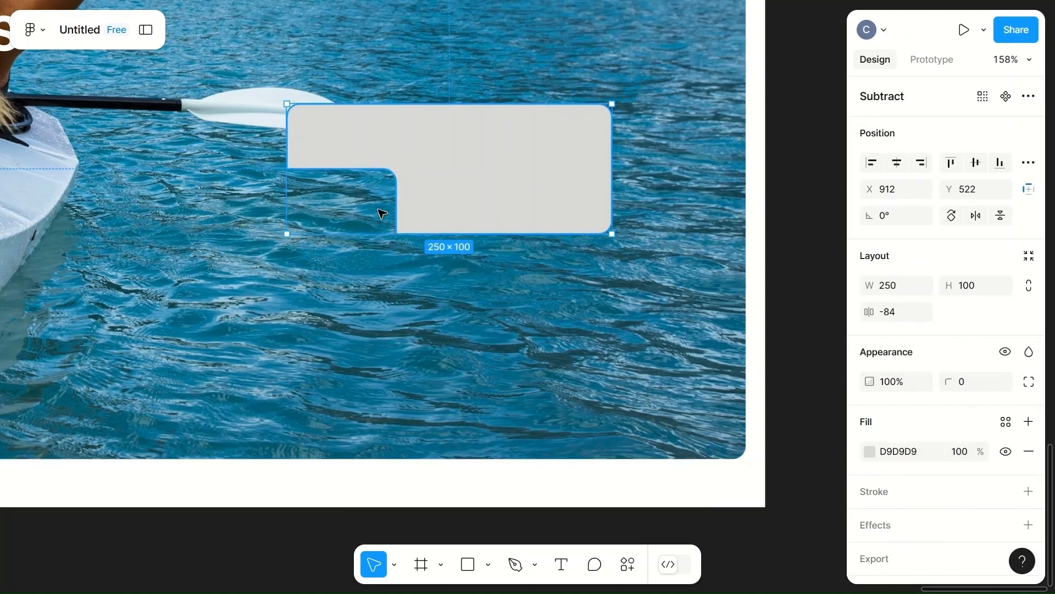
left_click(974, 381)
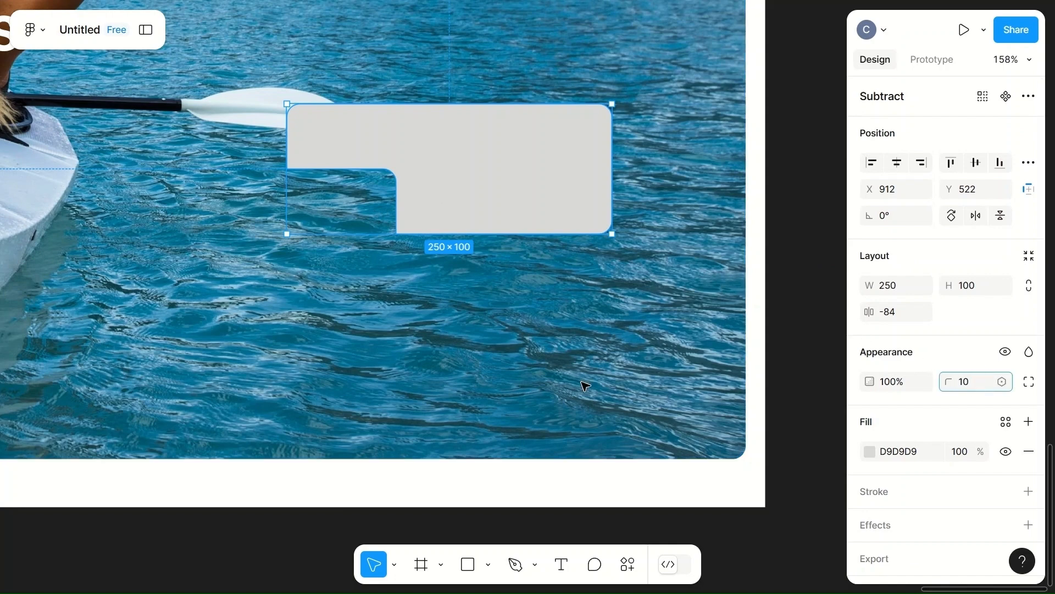
left_click(635, 379)
- Move the cut-out shape into the photo's lower-right corner at about X 1005, Y 684
left_click(511, 177)
left_click(501, 180)
left_click_drag(503, 180, 615, 387)
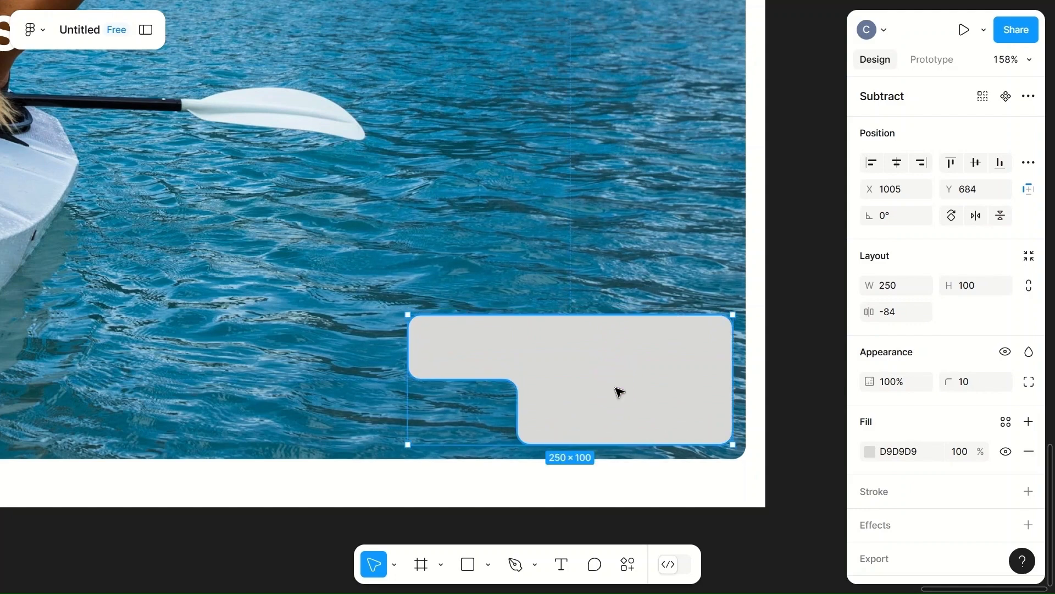
- Change the cut-out card's fill colour to white
left_click(872, 459)
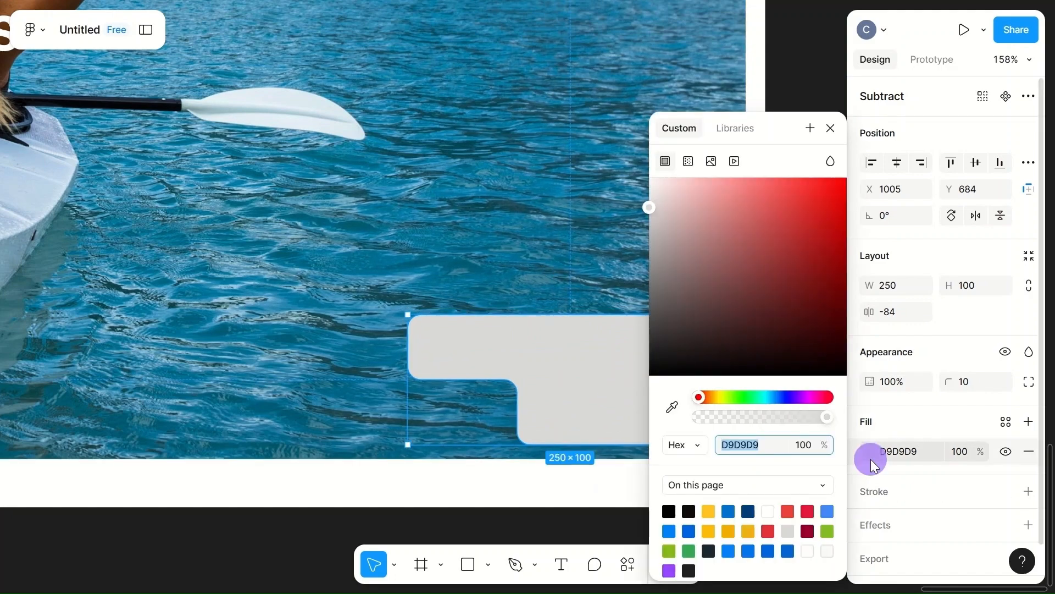
left_click_drag(653, 189, 652, 177)
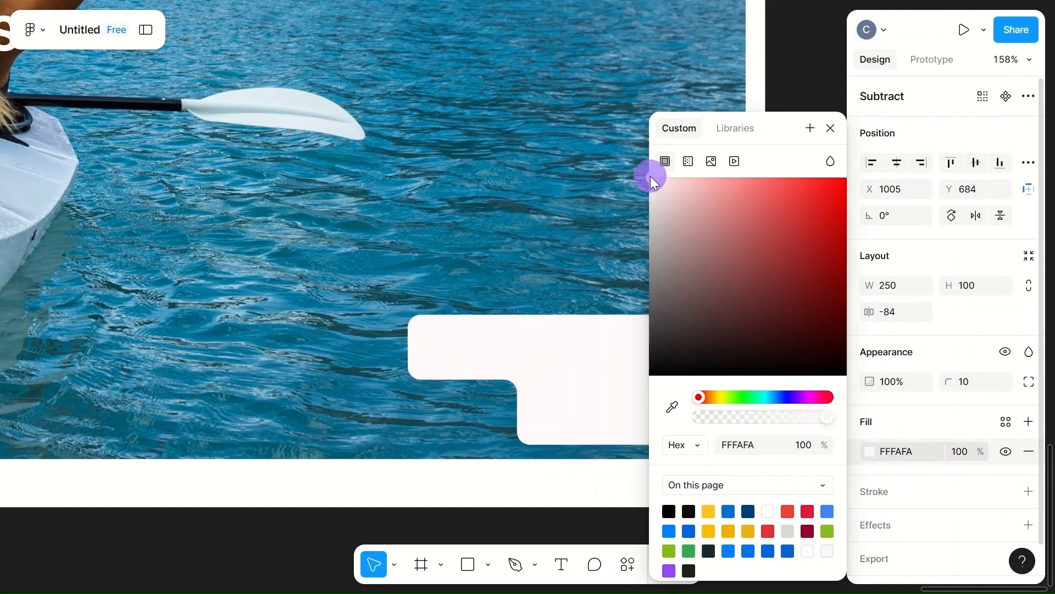
left_click(555, 258)
- Undo the 20 × 20 icon placement and copy the down arrow from the icon frame onto the photo at about X 542, Y 683
scroll(555, 259, "left", 3)
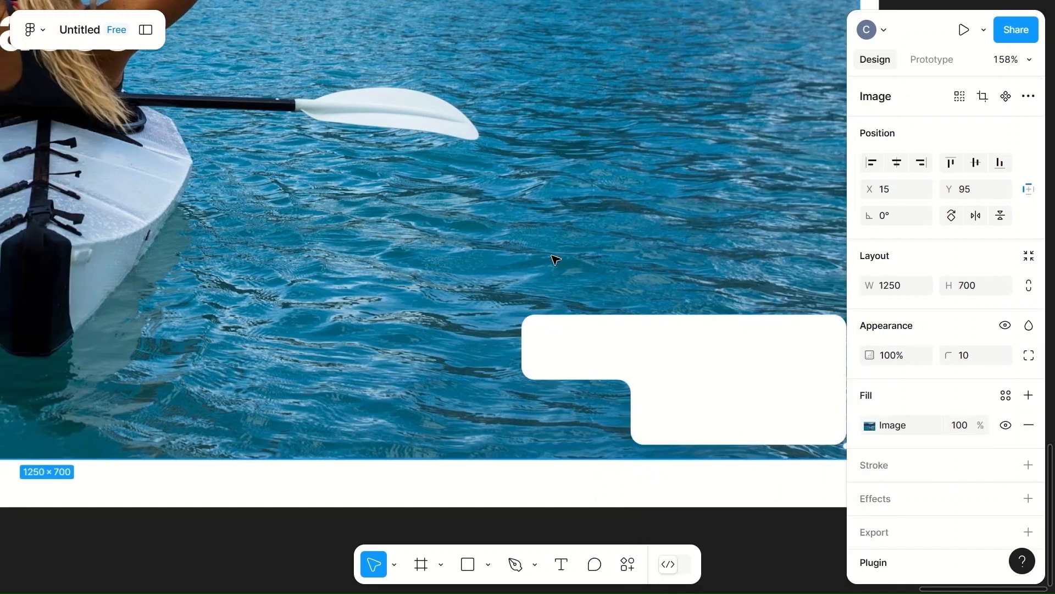
scroll(555, 259, "down", 5)
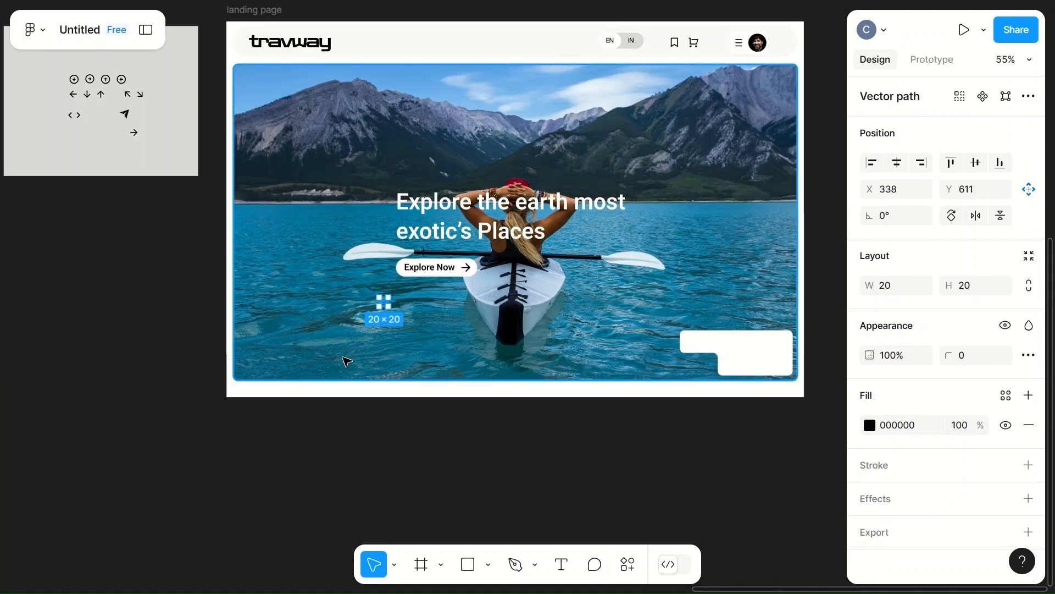
key("ctrl+z")
key("Tab")
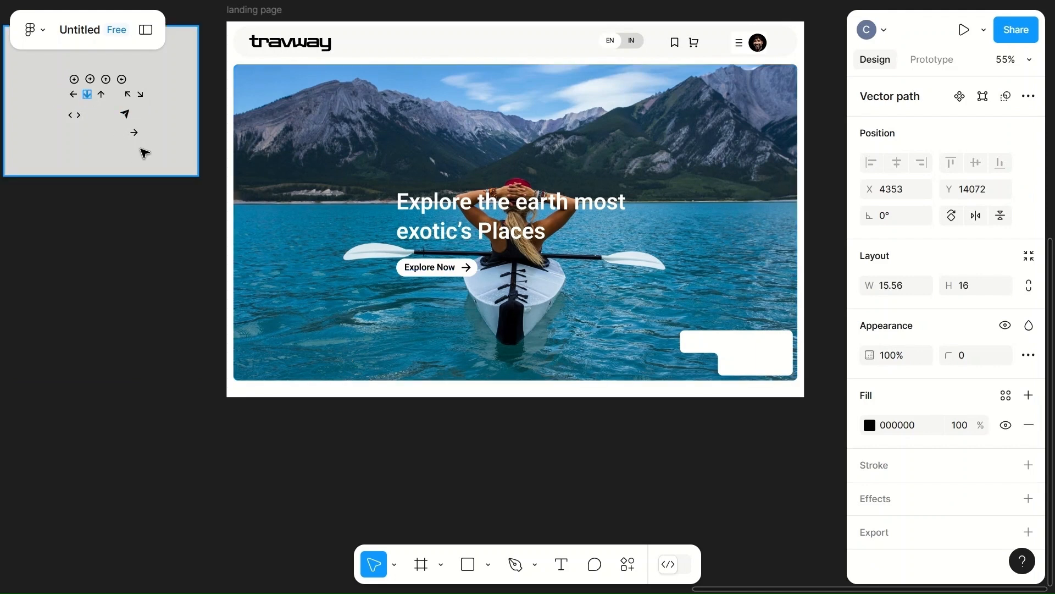
left_click_drag(91, 103, 478, 342)
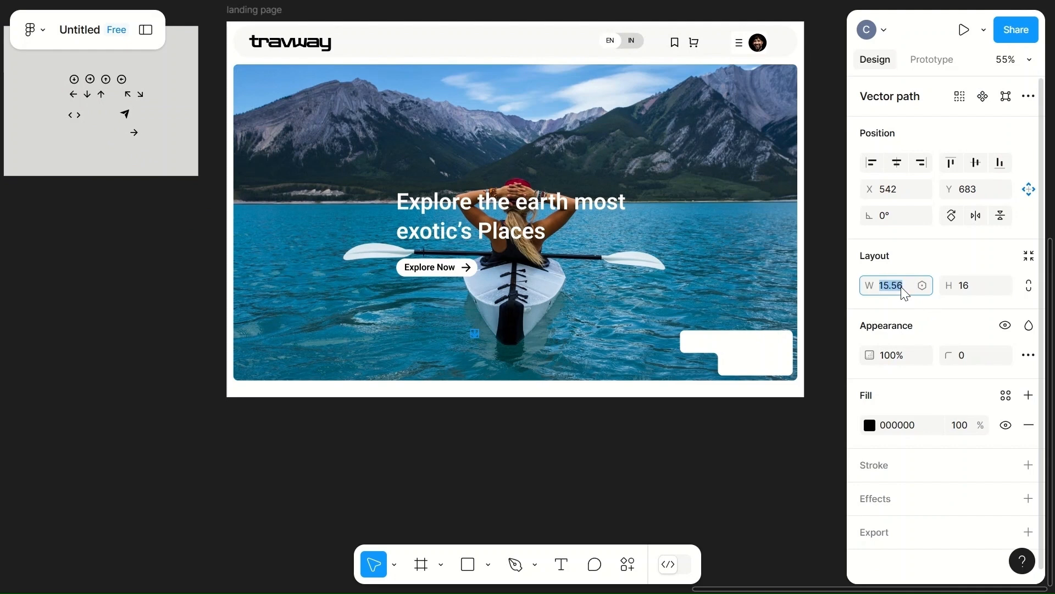
- Enlarge the down arrow on the photo to about 40 × 40
left_click(956, 285)
type("40")
key("Return")
left_click(667, 328)
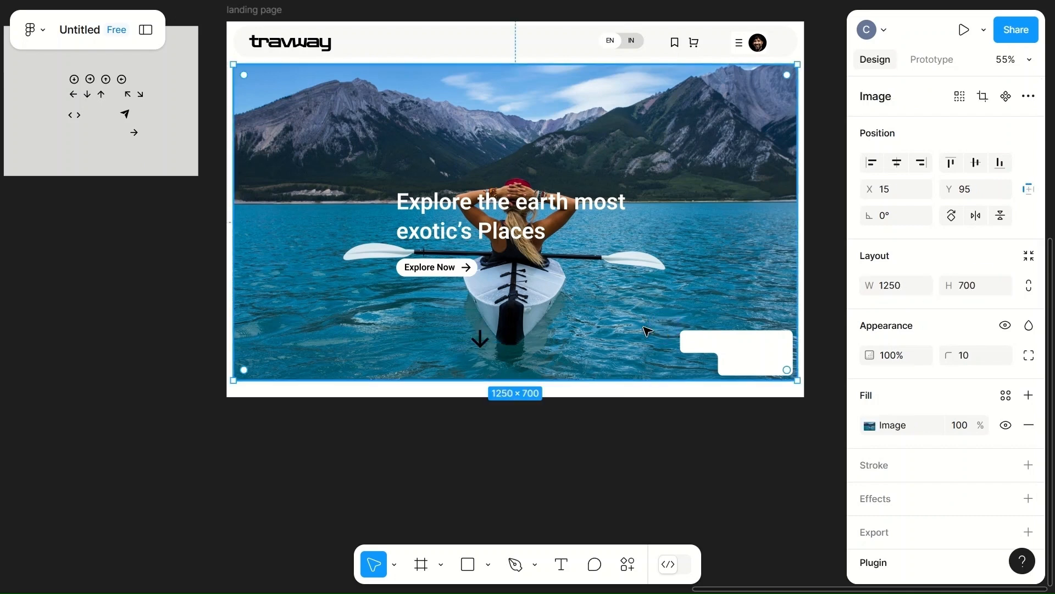
- Change the down arrow's fill colour to white FFFFFF
left_click(480, 339)
left_click(896, 425)
left_click(869, 425)
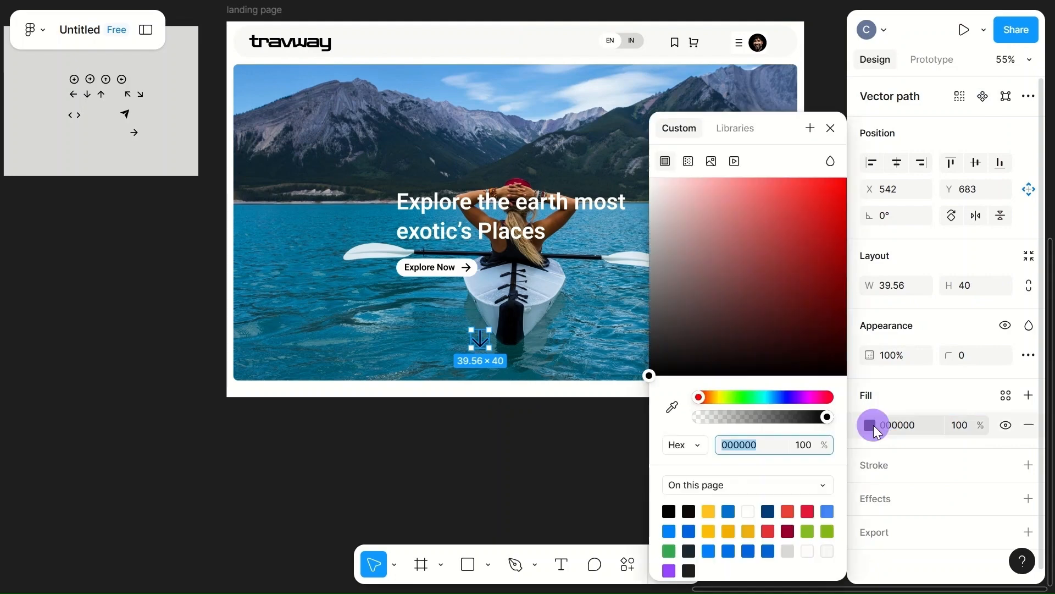
left_click(749, 511)
left_click(627, 355)
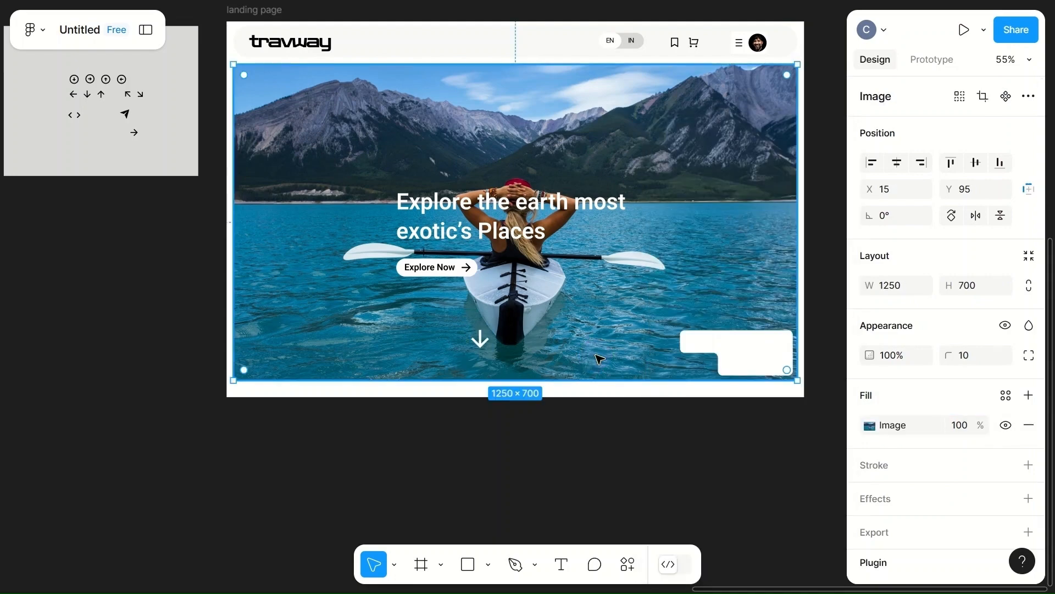
- Move the white down arrow into the notch at the card's lower-left corner
scroll(601, 359, "up", 5, "ctrl")
scroll(600, 359, "right", 3)
scroll(600, 359, "down", 1)
left_click(292, 298)
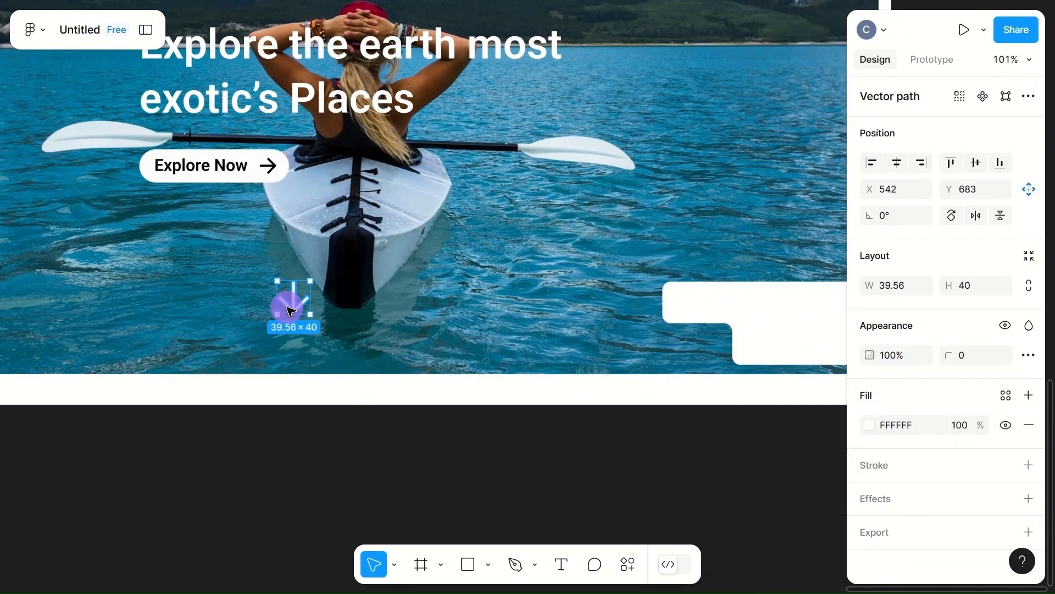
left_click_drag(292, 299, 692, 343)
left_click(517, 356)
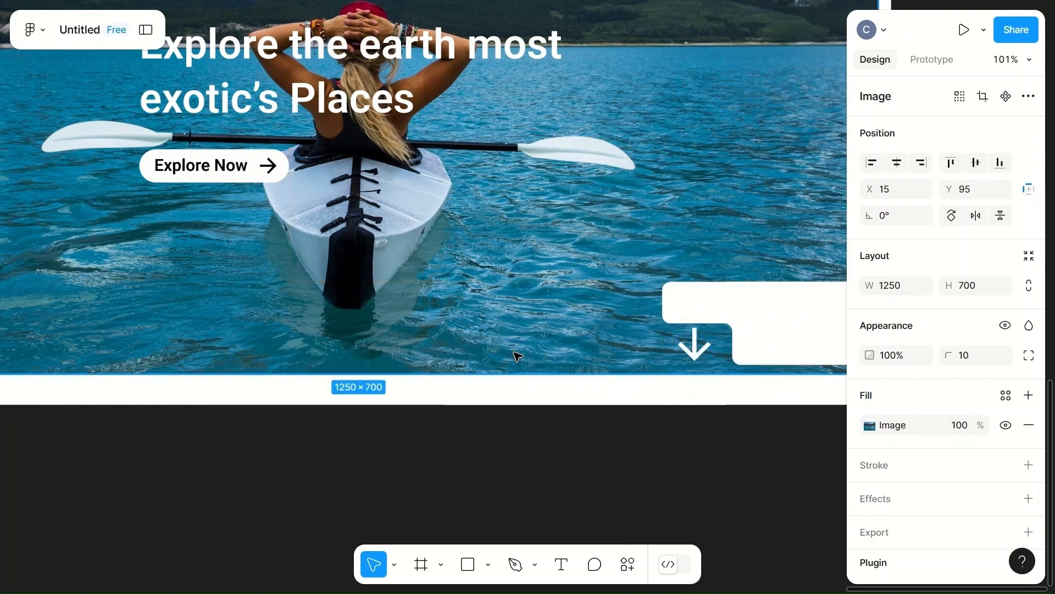
- Draw an ellipse beside the kayak's stern at about X 718, Y 653 and set its size to 50 × 50
key("o")
left_click_drag(424, 255, 487, 308)
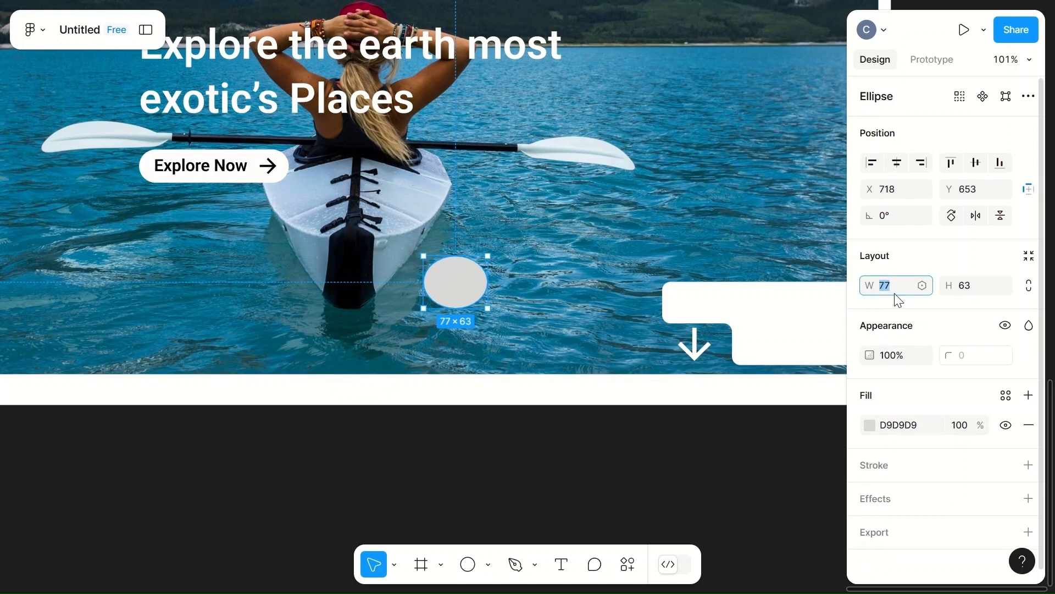
left_click(979, 297)
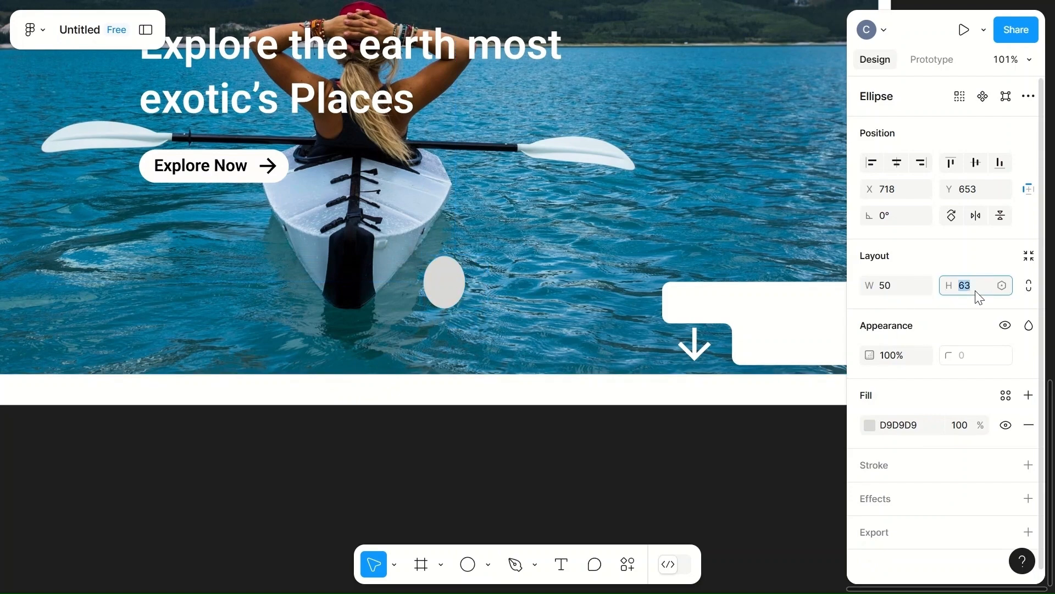
left_click(434, 282)
- Give the 50 × 50 circle a white FFFFFF inside stroke of 1 and remove its fill
left_click(1006, 465)
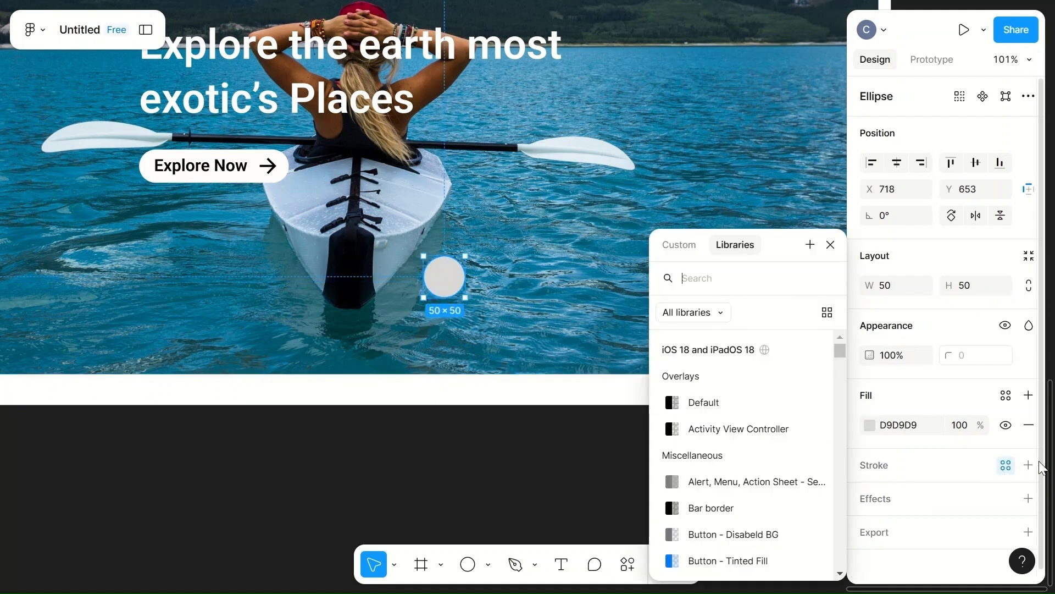
left_click(1029, 465)
left_click(870, 495)
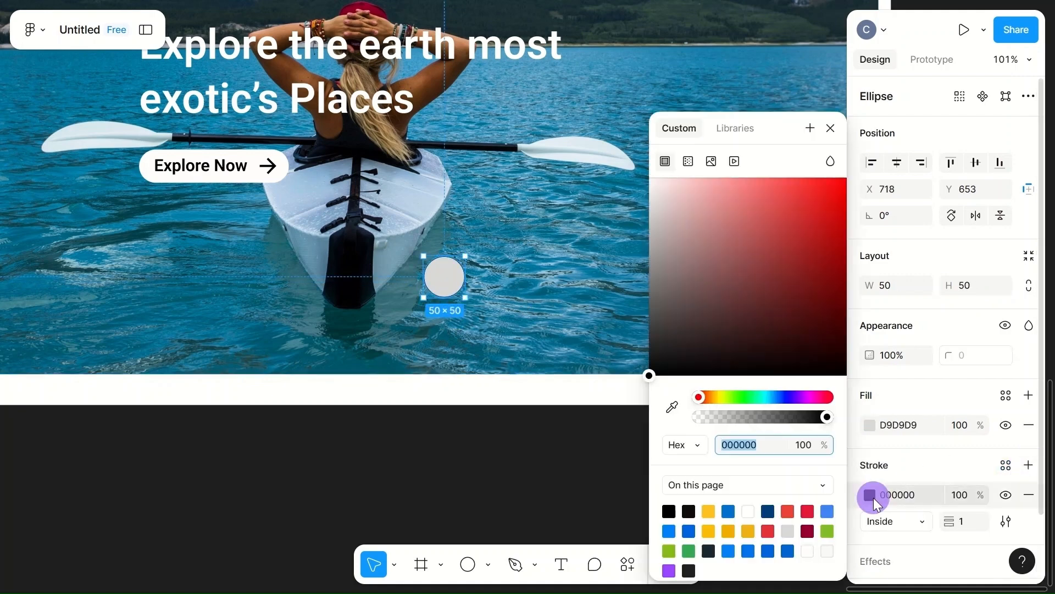
left_click(750, 510)
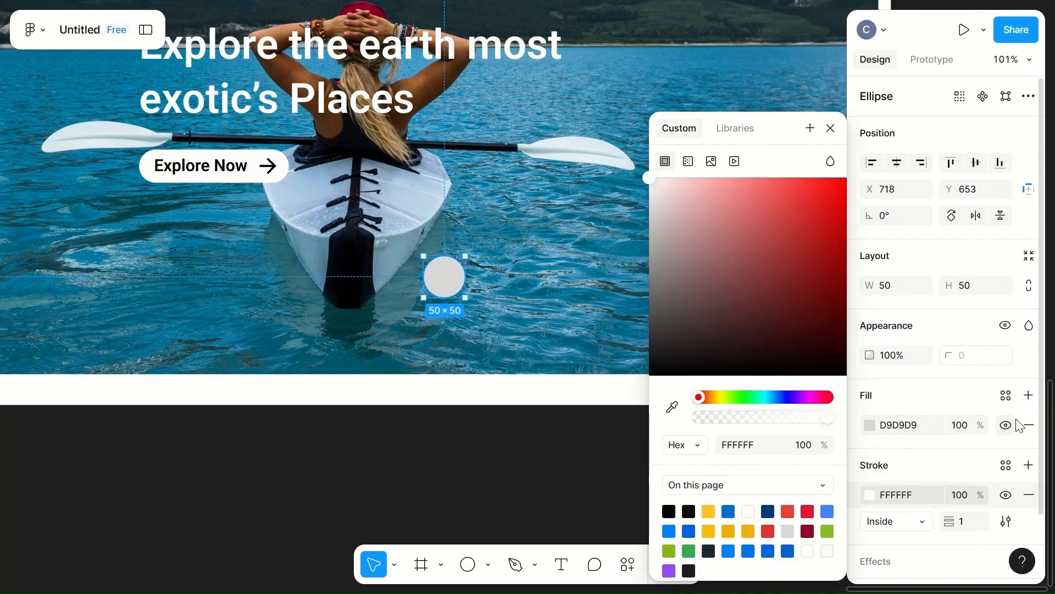
left_click(1029, 425)
scroll(608, 320, "right", 4)
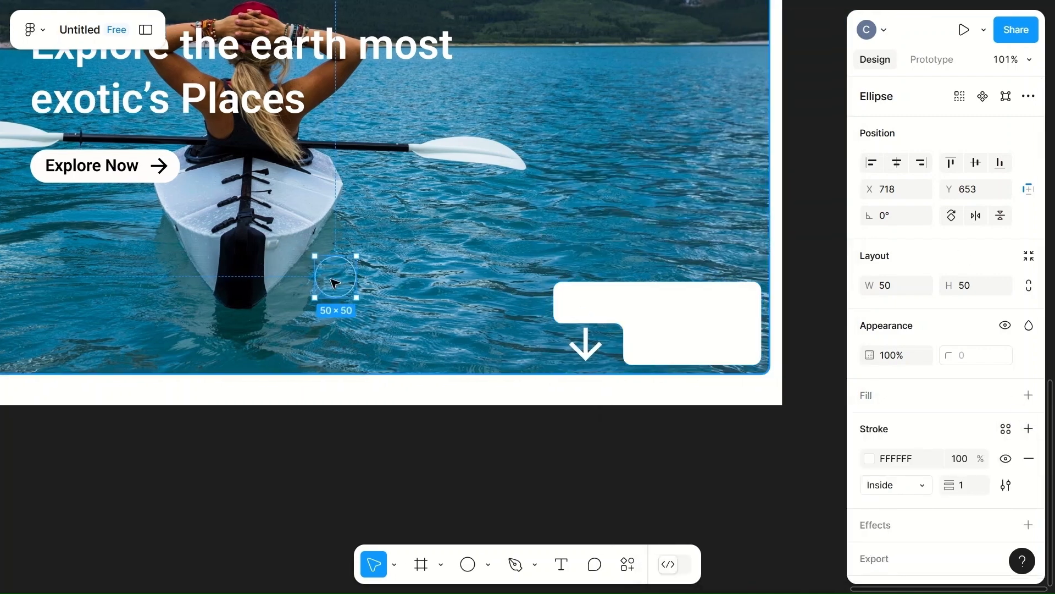
- Move the 50 × 50 white circle around the down arrow in the card's notch, at X 1019, Y 734
left_click(337, 278)
left_click_drag(392, 300, 469, 352)
key("ctrl+z")
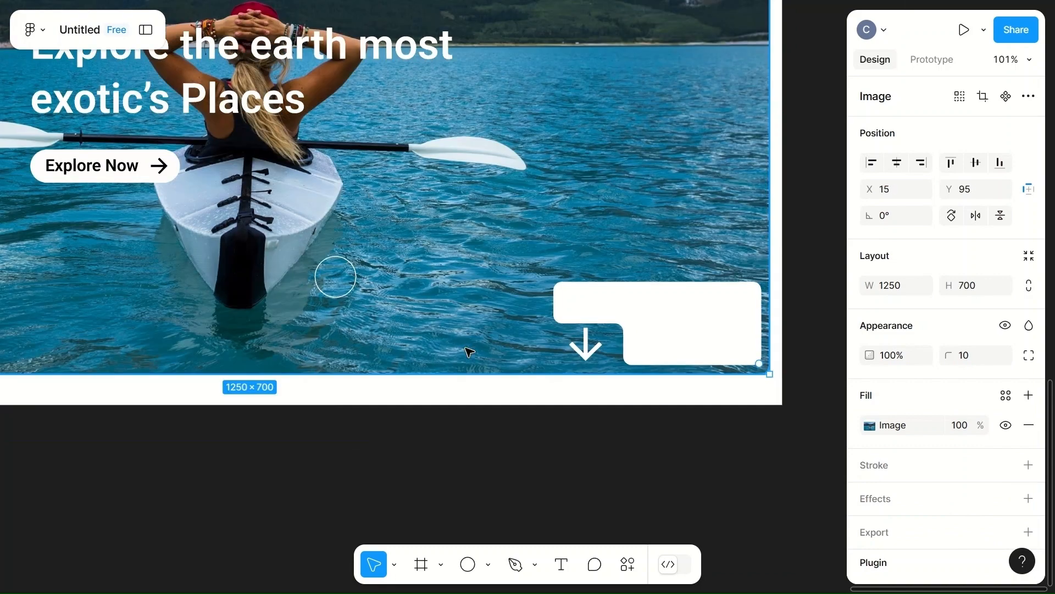
left_click_drag(324, 294, 590, 351)
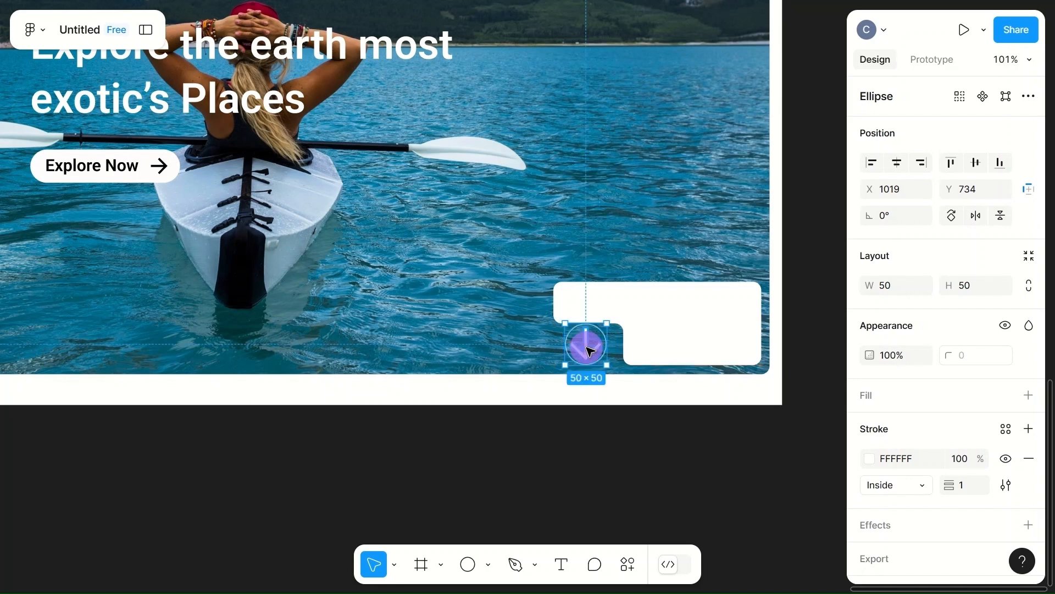
- Nudge the white cut-out card up and left to X 1003, Y 679
left_click(676, 329)
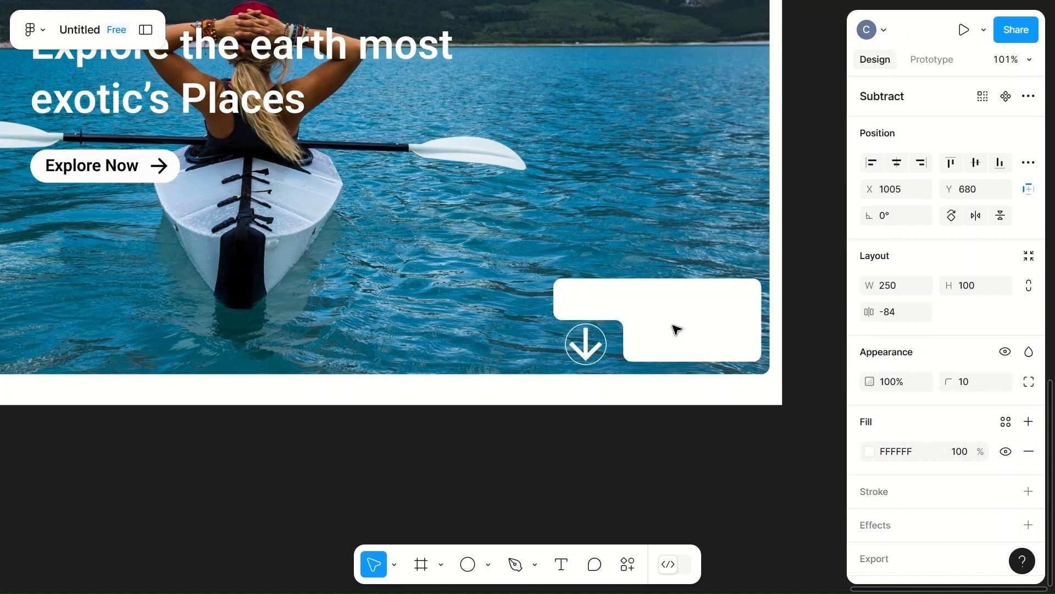
key("Up")
key("Left")
key("Left")
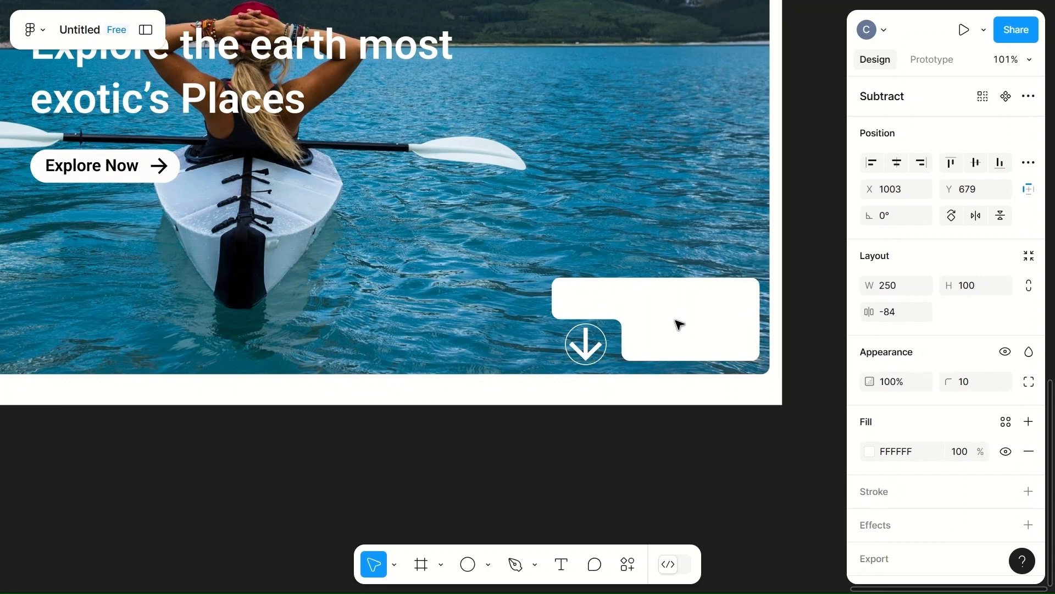
left_click(659, 236)
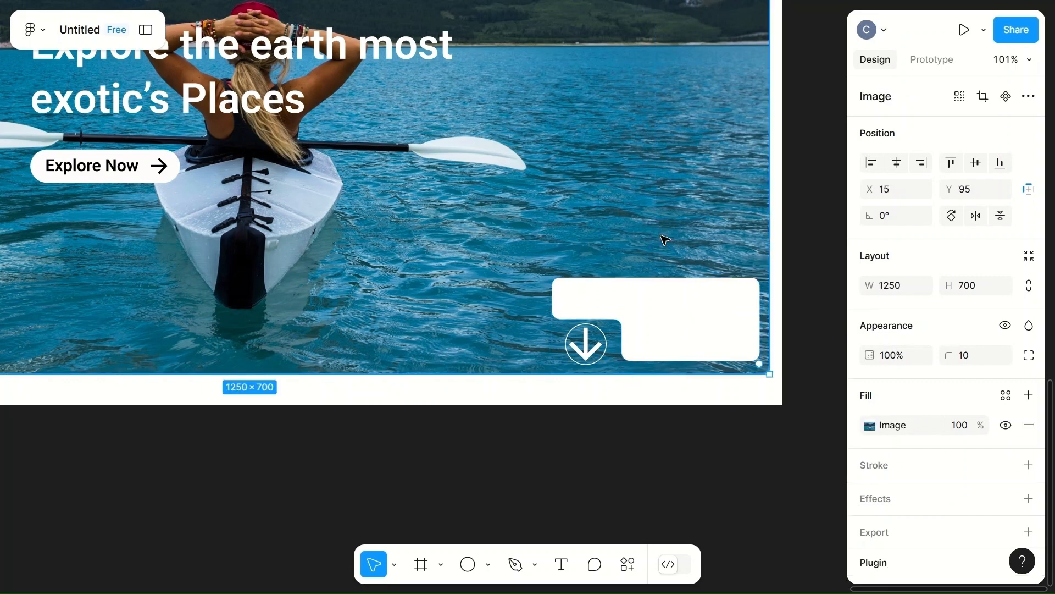
- Move the 100 × 80 cut-out shape inside the white card to X 984, Y 744
left_click(605, 352)
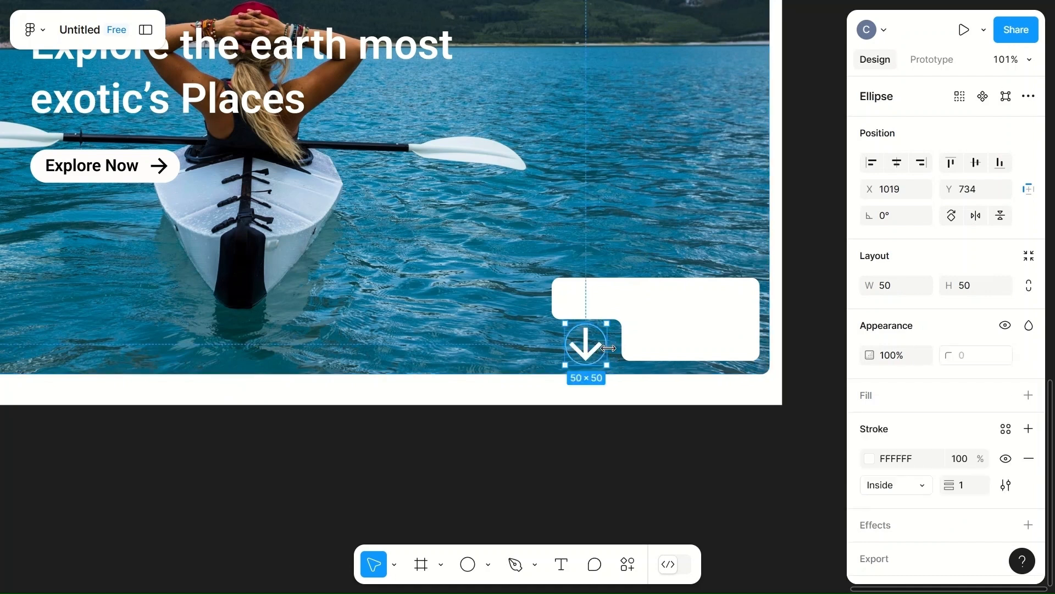
left_click(683, 248)
left_click(638, 329)
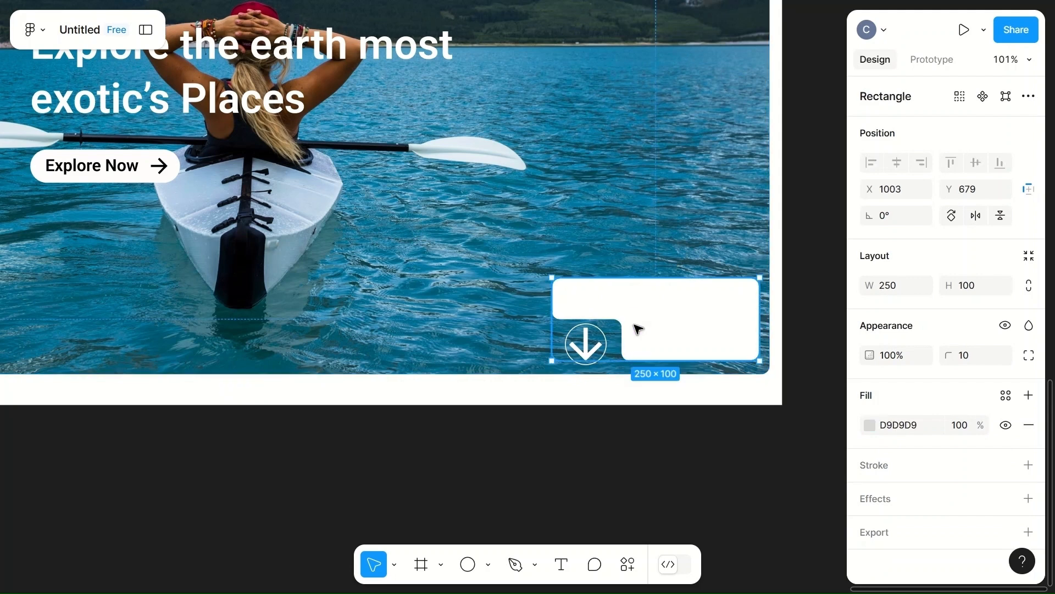
left_click(615, 345, "shift")
key("alt+shift+s")
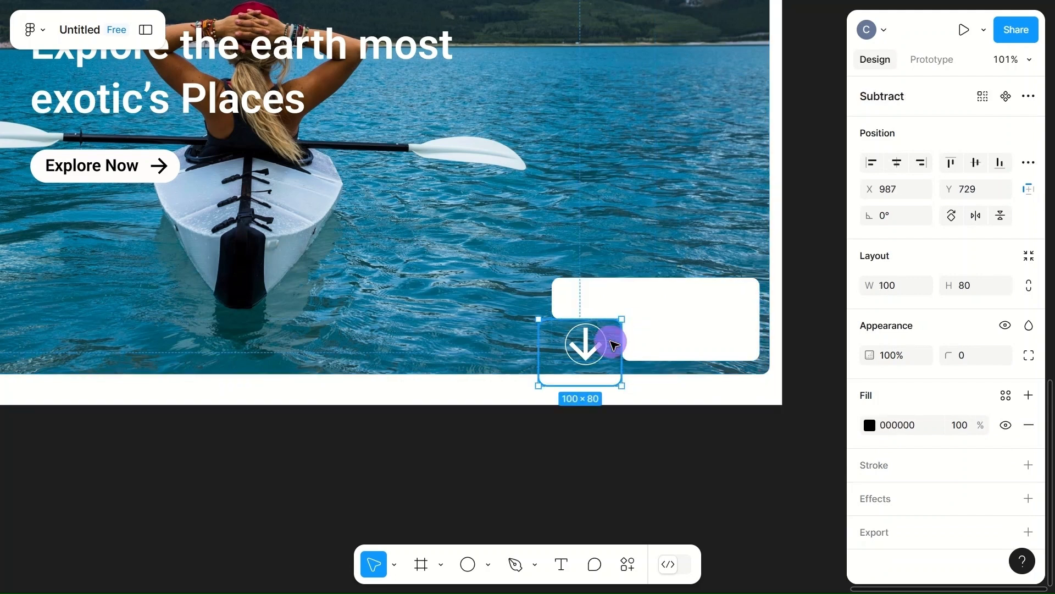
mouse_move(615, 353)
left_mouse_down()
mouse_move(605, 341)
mouse_move(608, 353)
left_mouse_up()
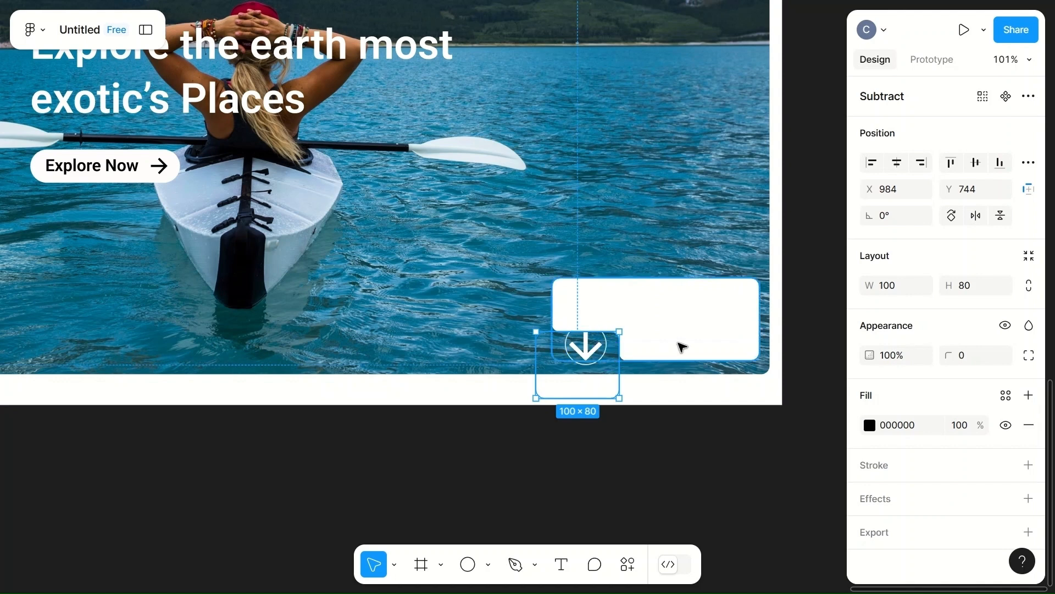
- Nudge the white cut-out card up and left to X 999, Y 664
left_click(617, 212)
left_click(636, 285)
key("Up")
key("Up")
key("Up")
key("Up")
key("Up")
key("Up")
key("Up")
key("Up")
key("Up")
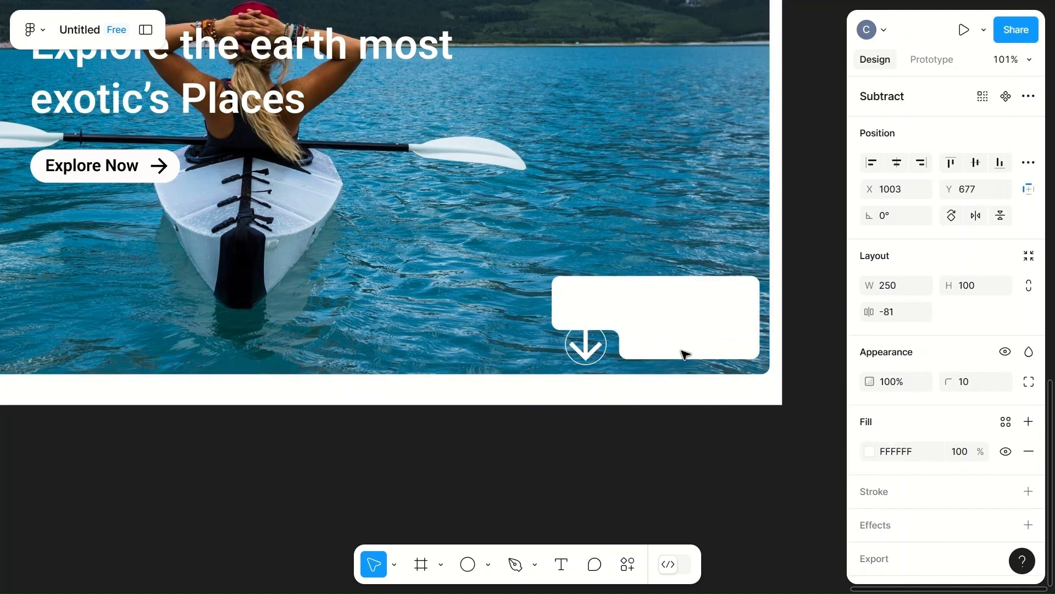
key("Up")
key("Up")
key("Up")
key("Up")
key("Up")
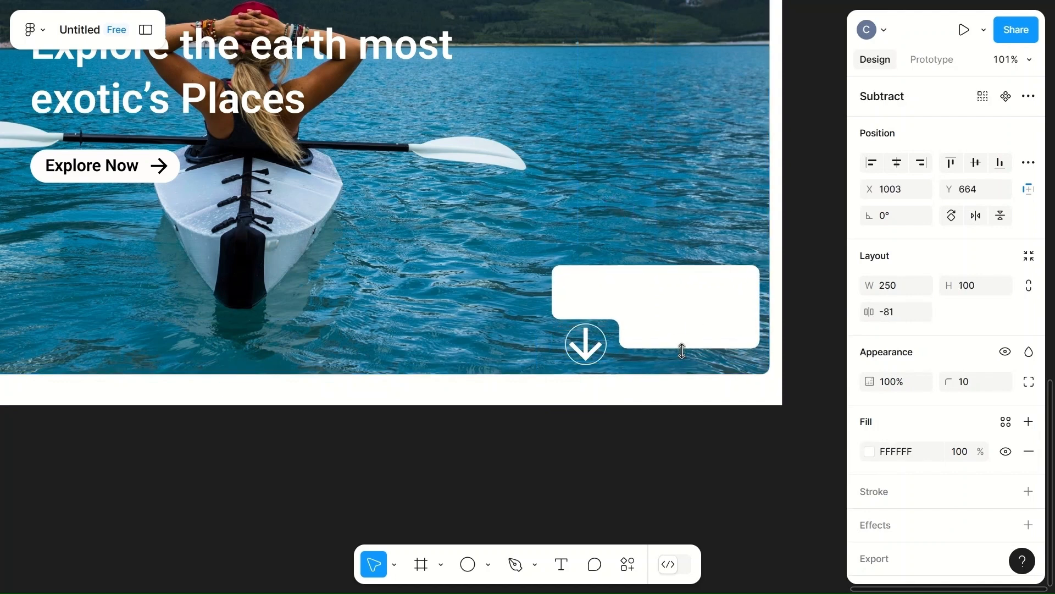
key("Left")
key("Left")
key("Left")
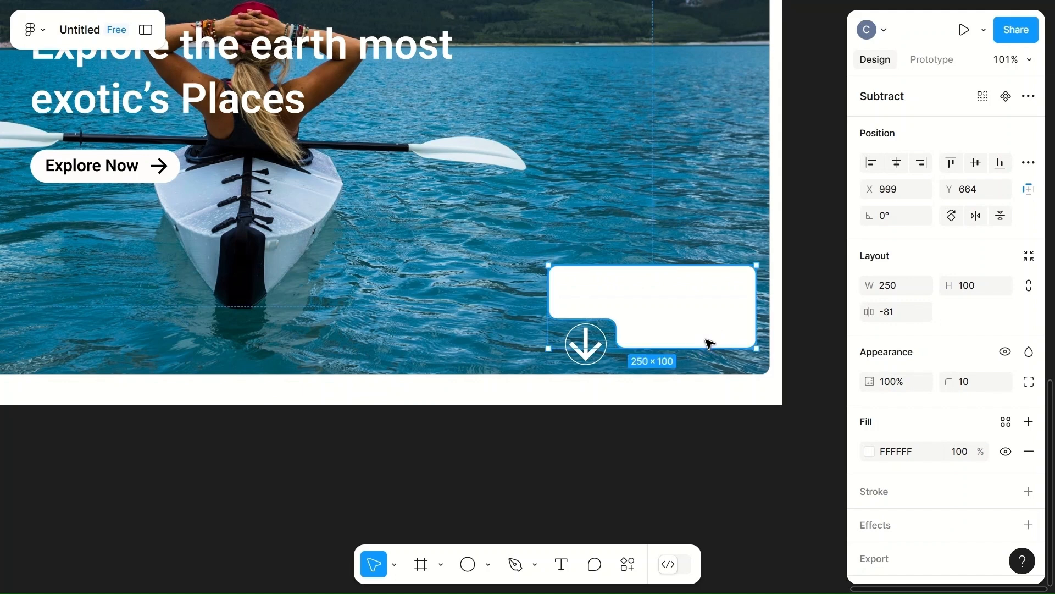
- Set the height of the rectangle inside the card to 150 and move the card up to Y 639
double_click(705, 337)
left_click(979, 292)
type("1")
type("50")
left_click(671, 200)
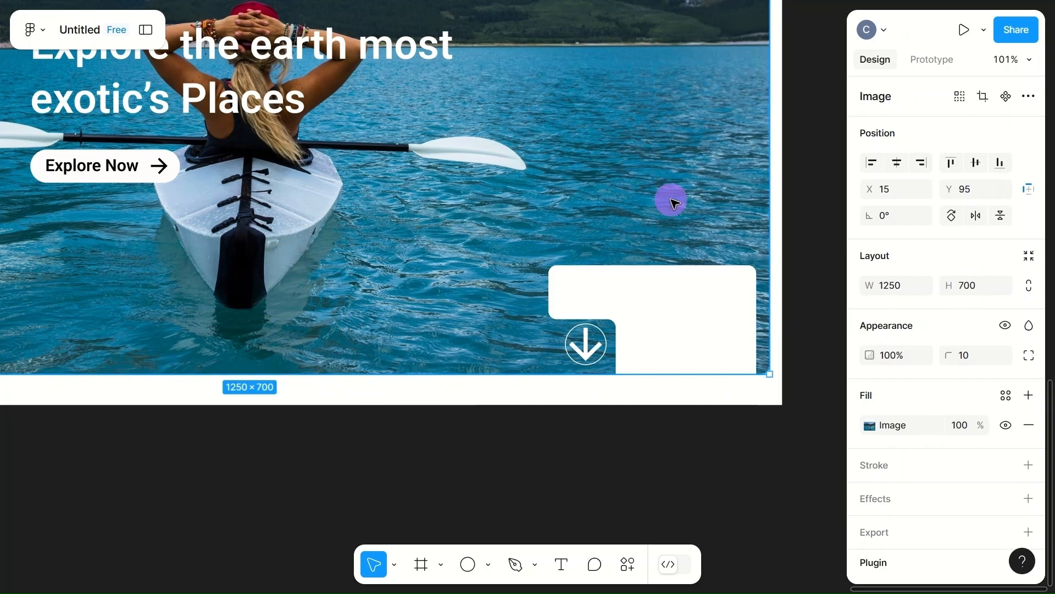
left_click(658, 334)
mouse_move(659, 334)
left_mouse_down()
mouse_move(662, 308)
mouse_move(671, 314)
mouse_move(660, 318)
left_mouse_up()
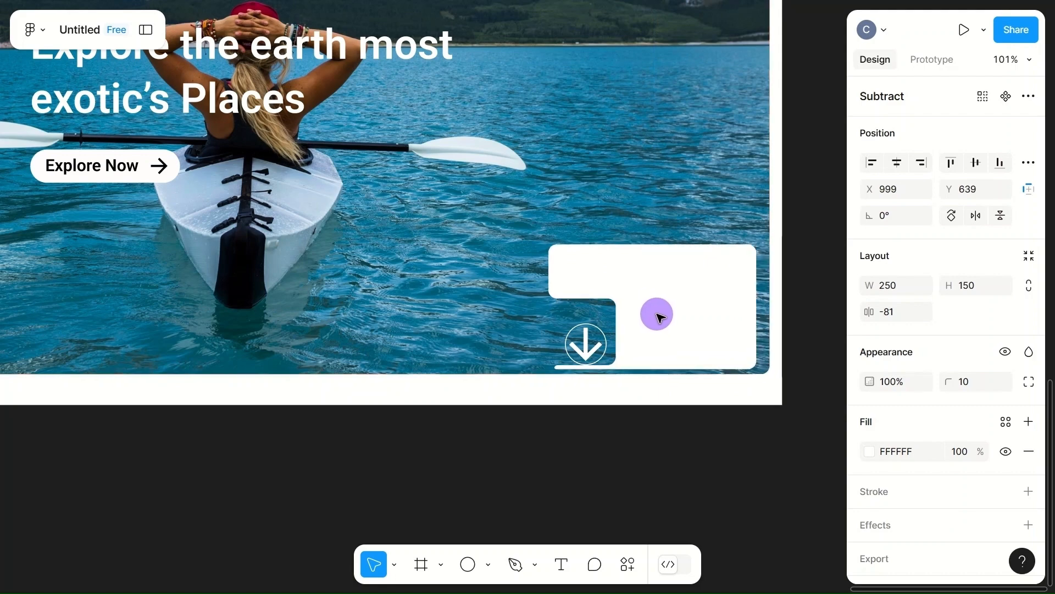
- Move the 100 × 80 cut-out shape within the card to X 974, Y 674, midway along the card's left edge
left_click(595, 336)
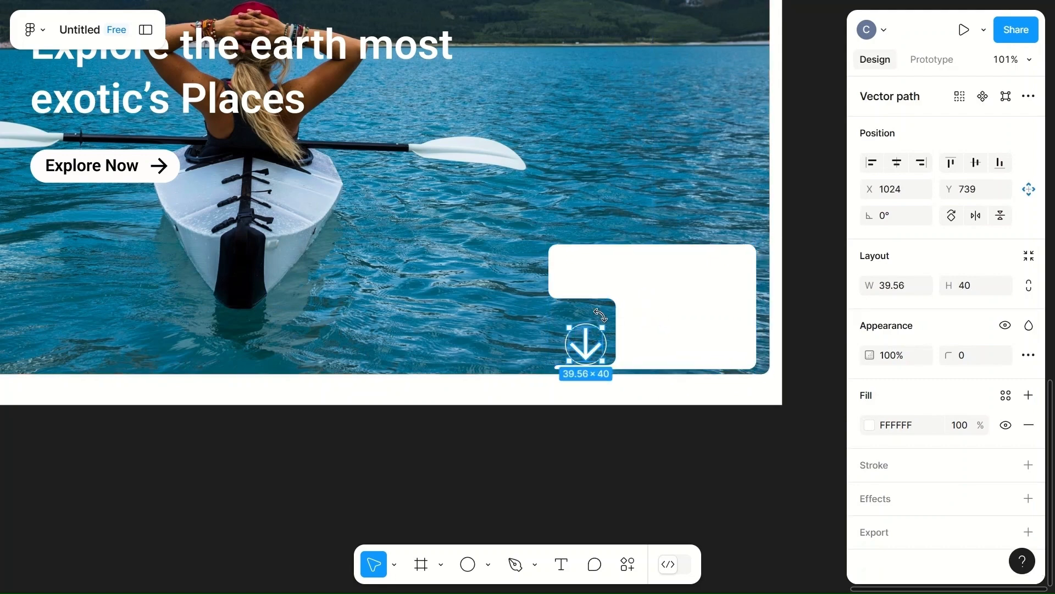
scroll(600, 314, "up", 5)
left_click(607, 317)
double_click(627, 321)
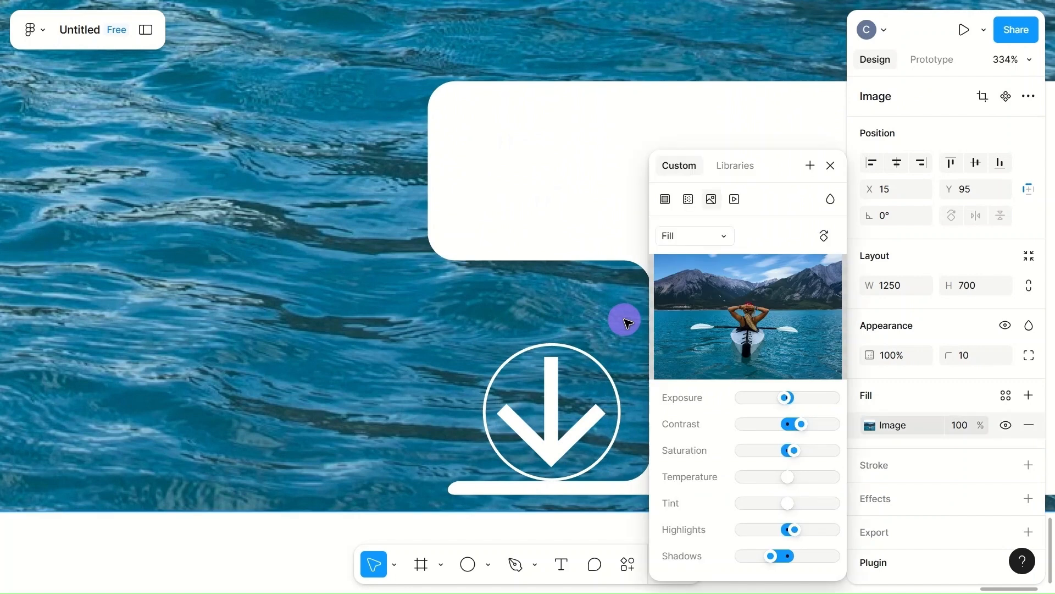
left_click(830, 165)
left_click(575, 168)
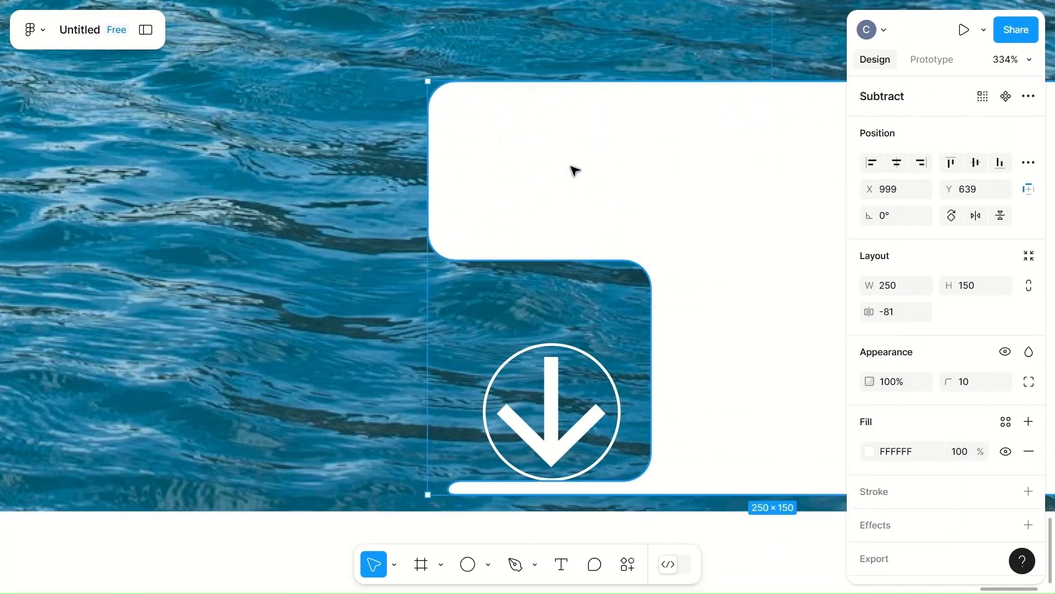
double_click(676, 300)
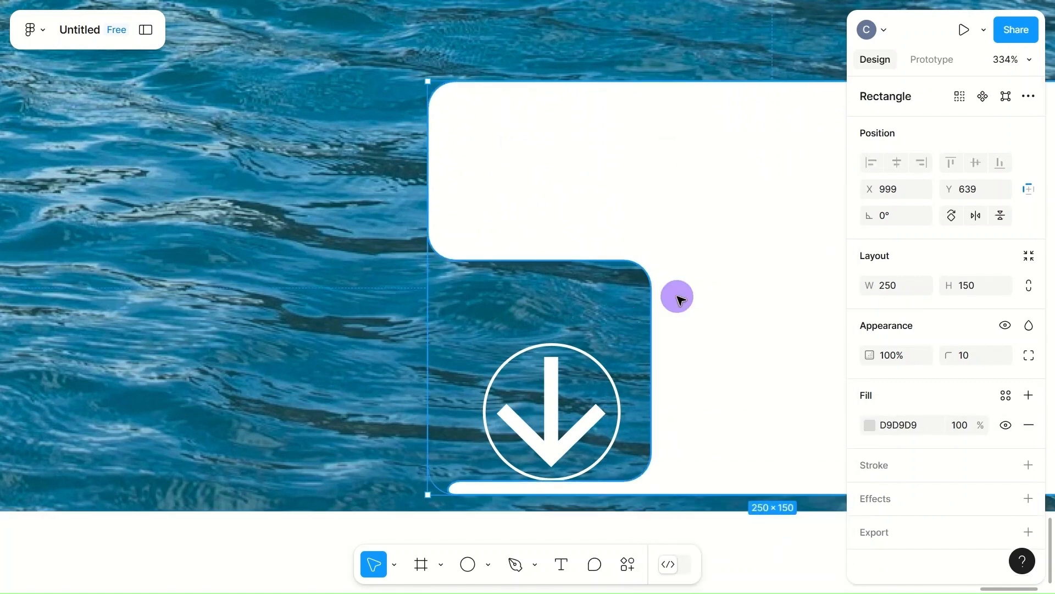
left_click(521, 272)
left_click_drag(485, 301, 474, 221)
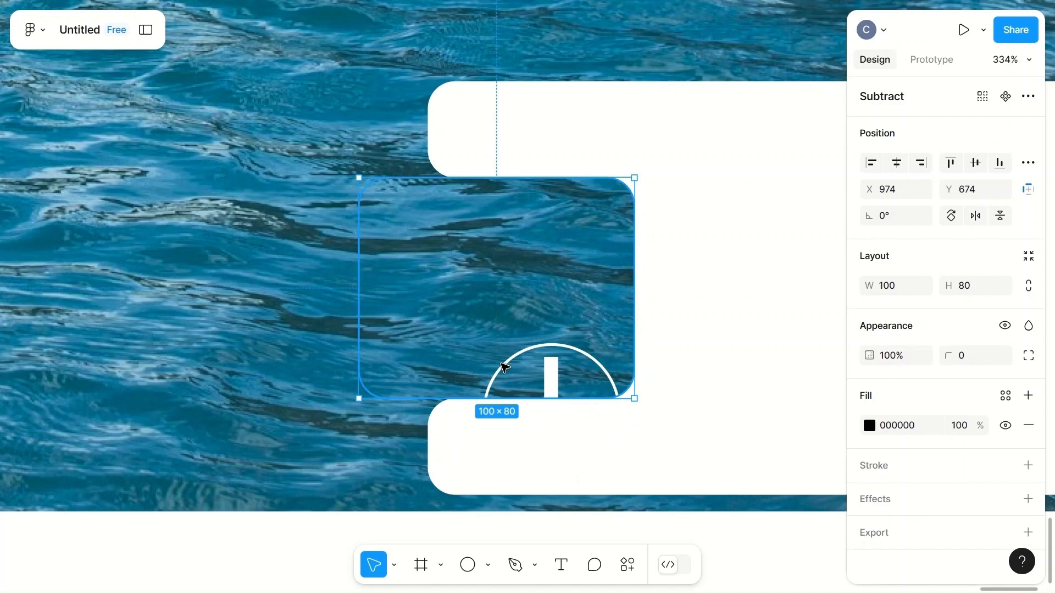
- Move the white circle and the down arrow into the notch in the card's left side
left_click(272, 420)
left_click(589, 361)
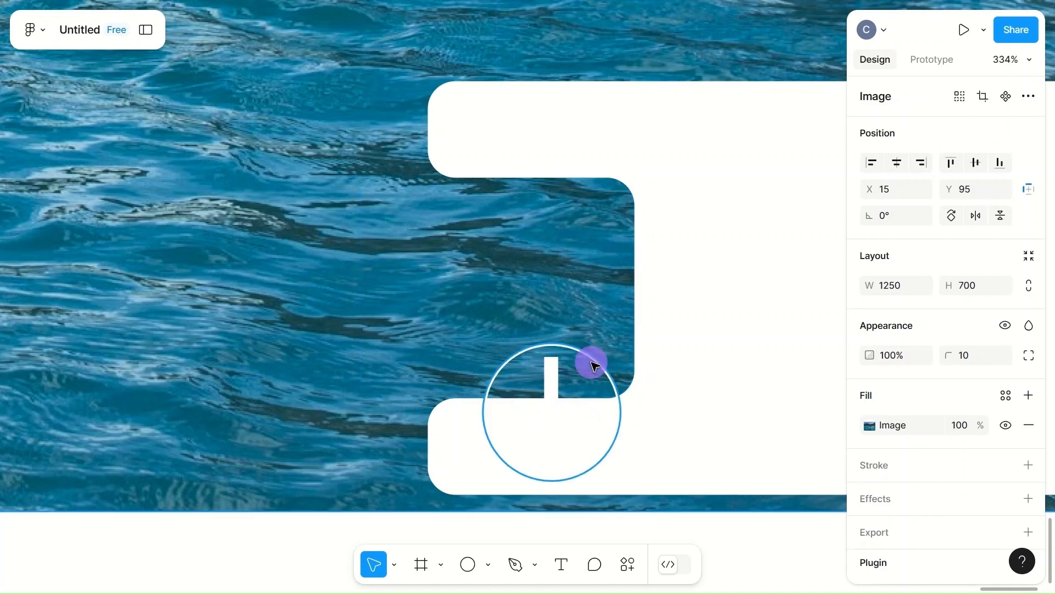
left_click_drag(589, 365, 567, 257)
left_click(558, 393)
left_click_drag(558, 392, 544, 273)
left_click(388, 324)
scroll(390, 328, "down", 4)
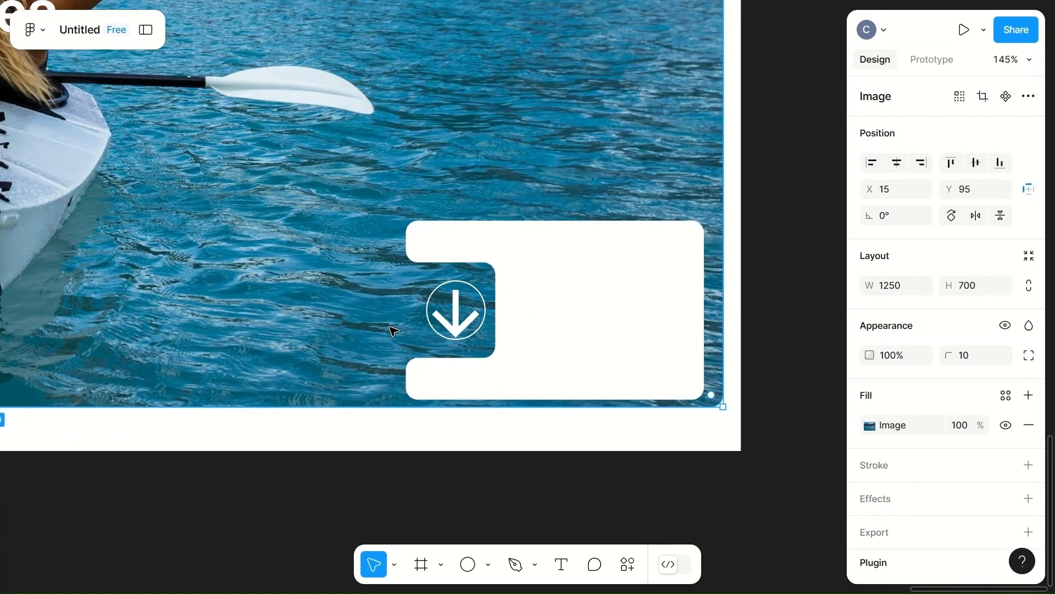
- Add the text "contact" on the card beside the notch
scroll(393, 330, "down", 2)
scroll(393, 330, "left", 3)
scroll(394, 330, "left", 1)
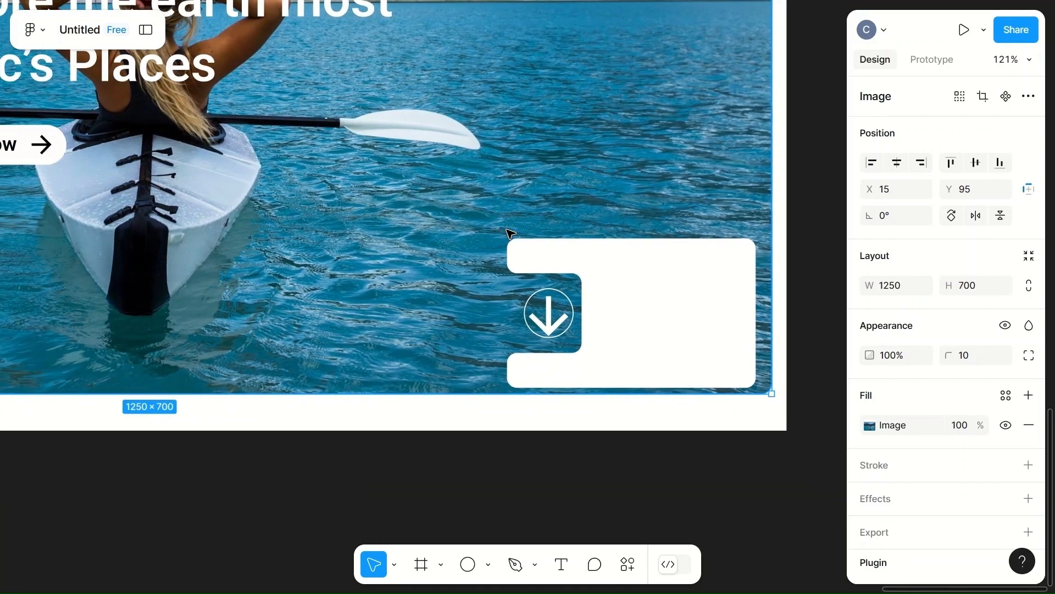
key("t")
left_click(629, 300)
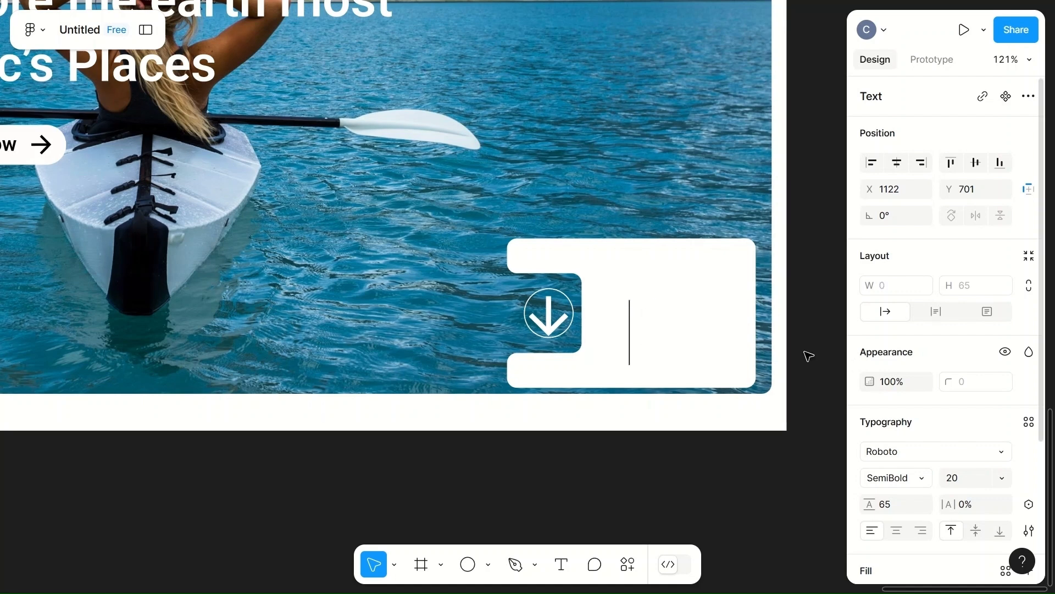
type("Exp")
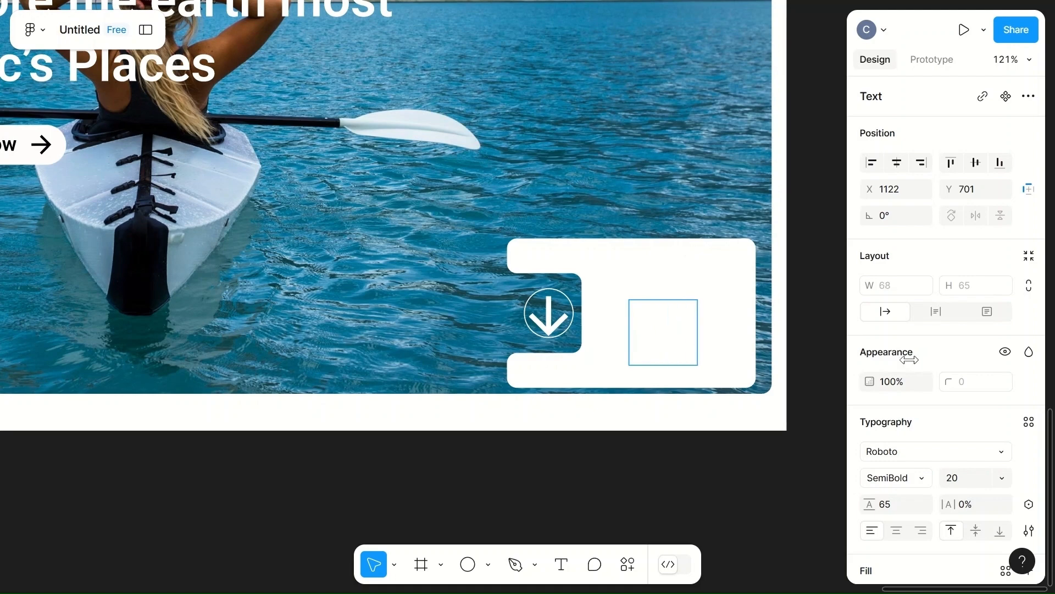
- Bring the text in front of the white card and move it to X 1111, Y 678
scroll(919, 506, "down", 3)
right_click(680, 355)
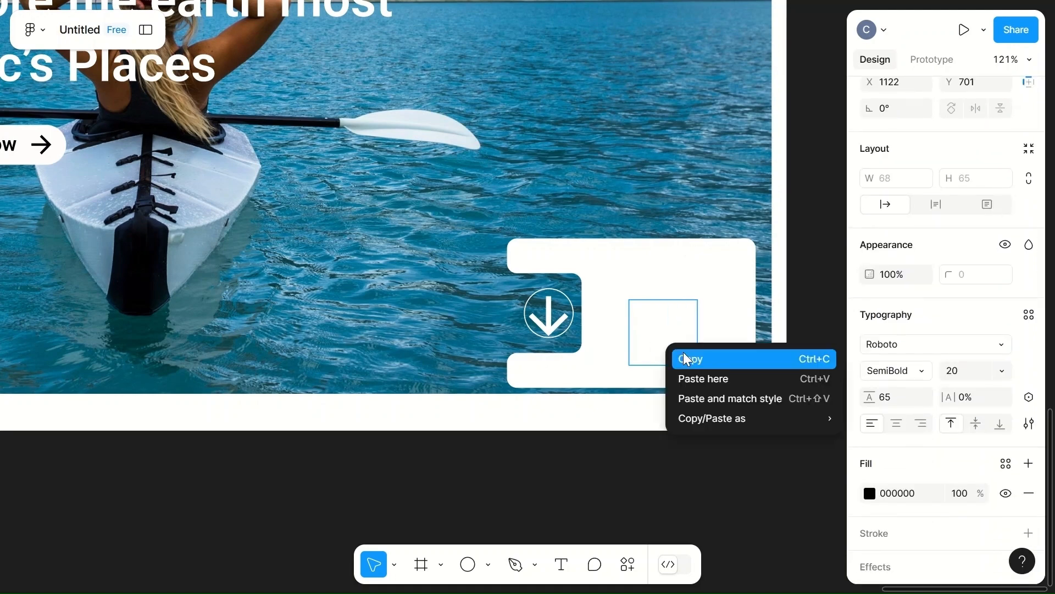
key("Escape")
left_click(713, 271)
right_click(665, 327)
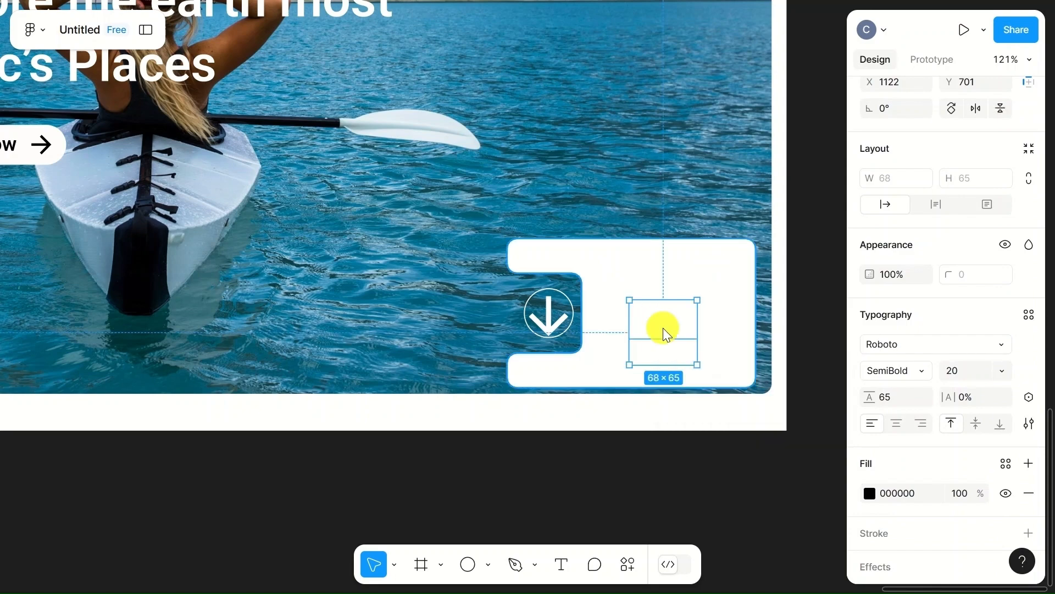
left_click(714, 188)
left_click_drag(671, 322, 662, 301)
- Capitalise the card's text as "Contact" and move it to X 1115, Y 681
double_click(651, 311)
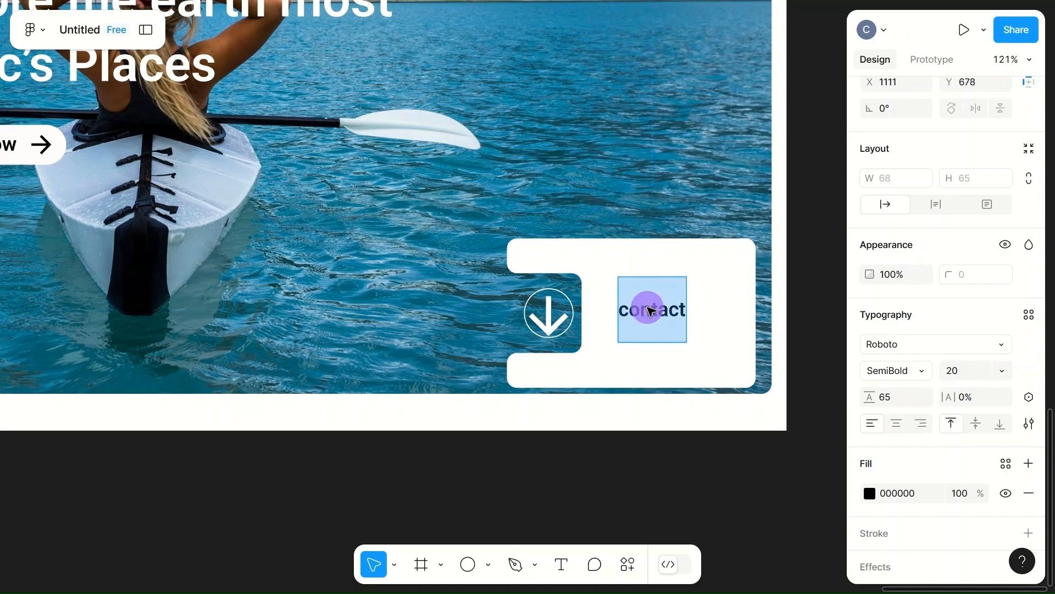
left_click(649, 309)
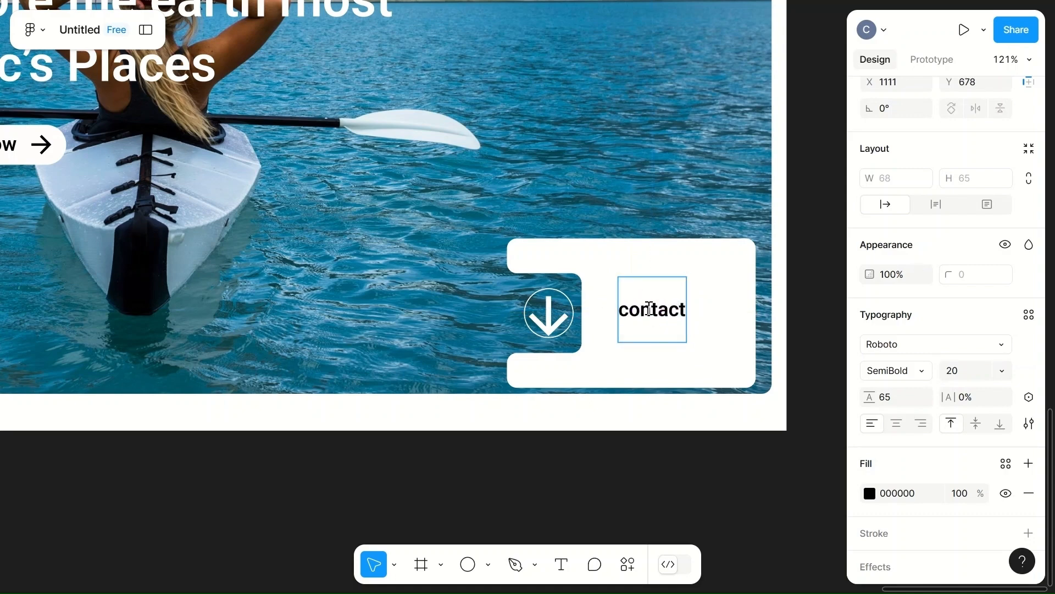
key("Left")
key("Left")
key("BackSpace")
type("C")
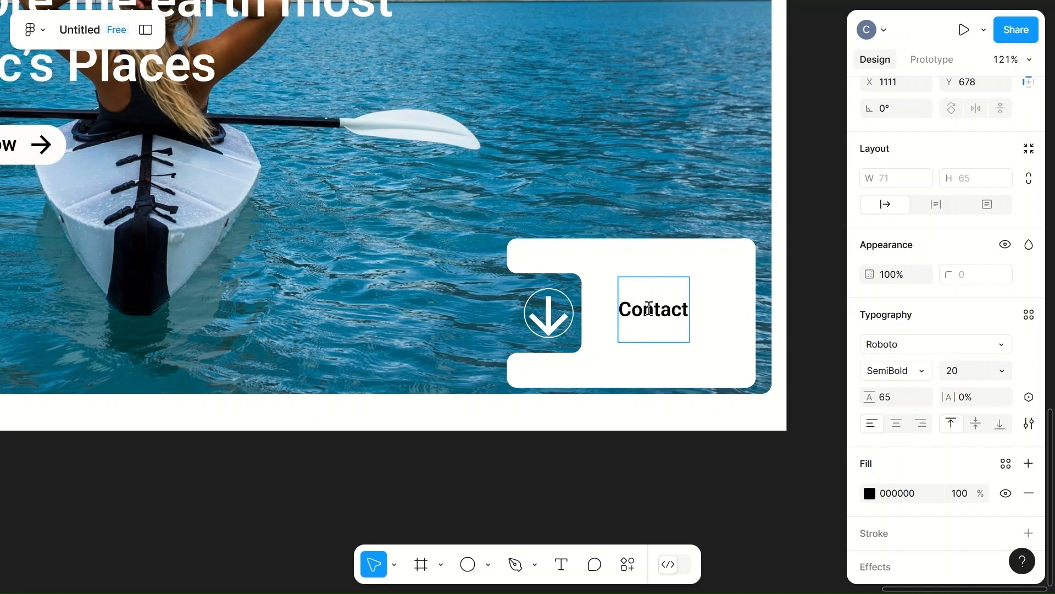
left_click(704, 292)
left_click_drag(648, 313, 648, 312)
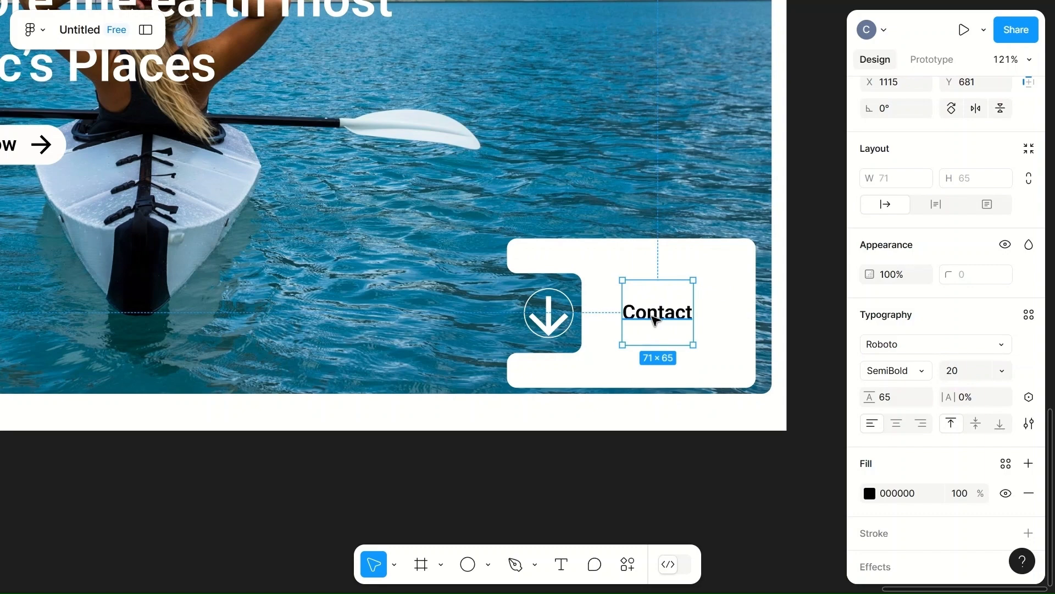
- Set the height of the whole cut-out card to 50
left_click(693, 204)
scroll(694, 204, "down", 5)
scroll(699, 208, "down", 5)
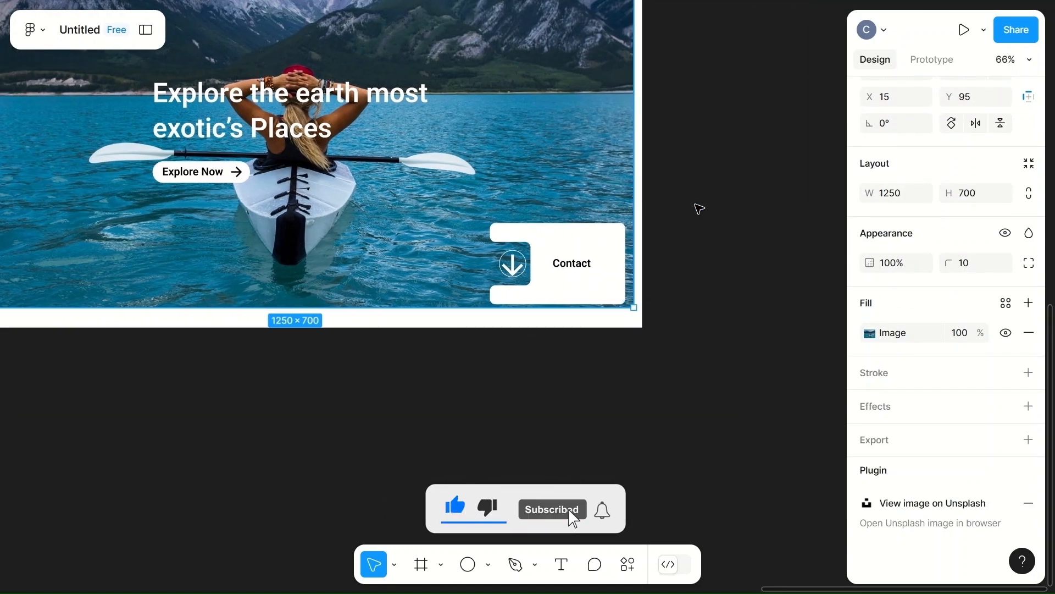
left_click(599, 271)
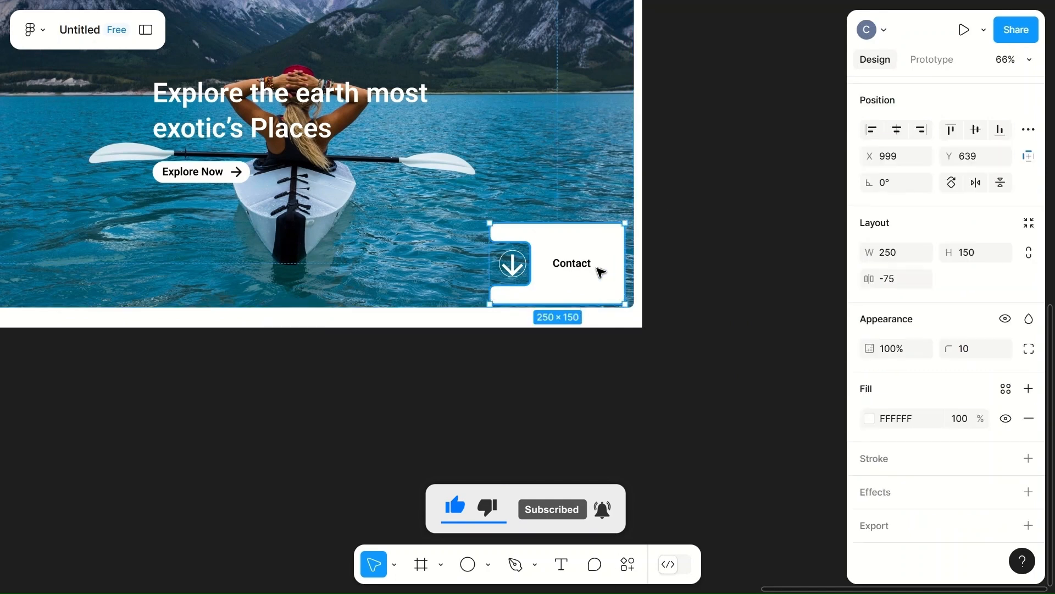
left_click(980, 252)
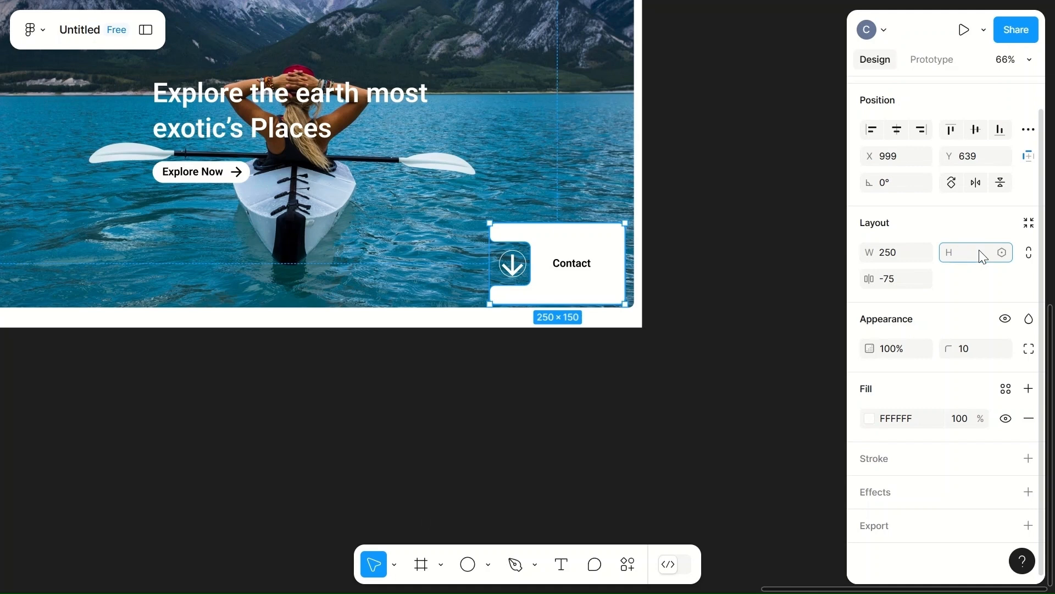
type("50")
left_click(608, 207)
left_click_drag(577, 236, 590, 272)
left_click(620, 236)
- Group the down arrow with its surrounding circle and move the group beside the card to X 930, Y 681
left_click(516, 266)
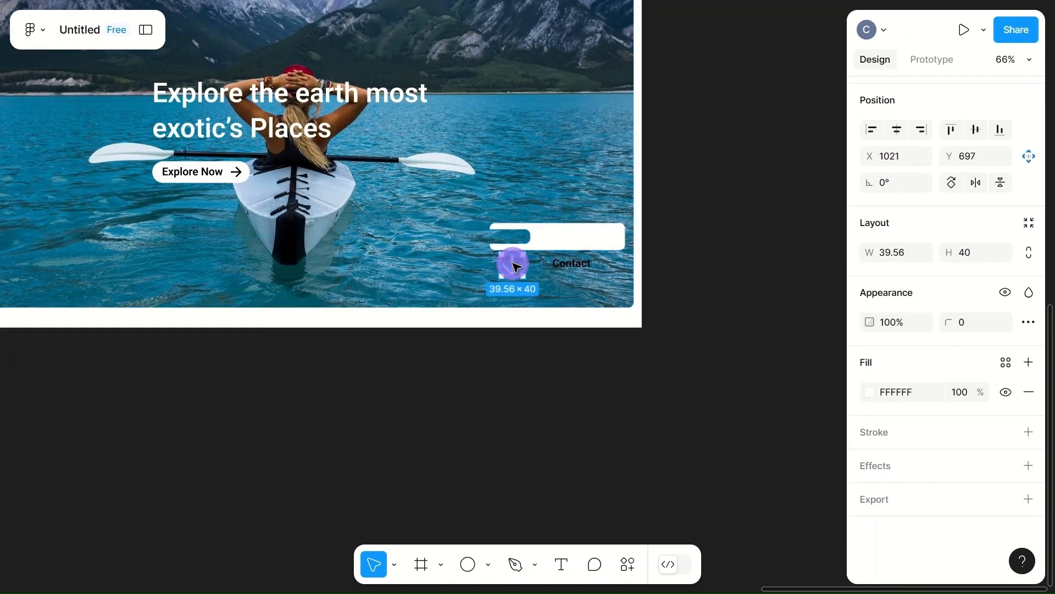
scroll(515, 267, "up", 10)
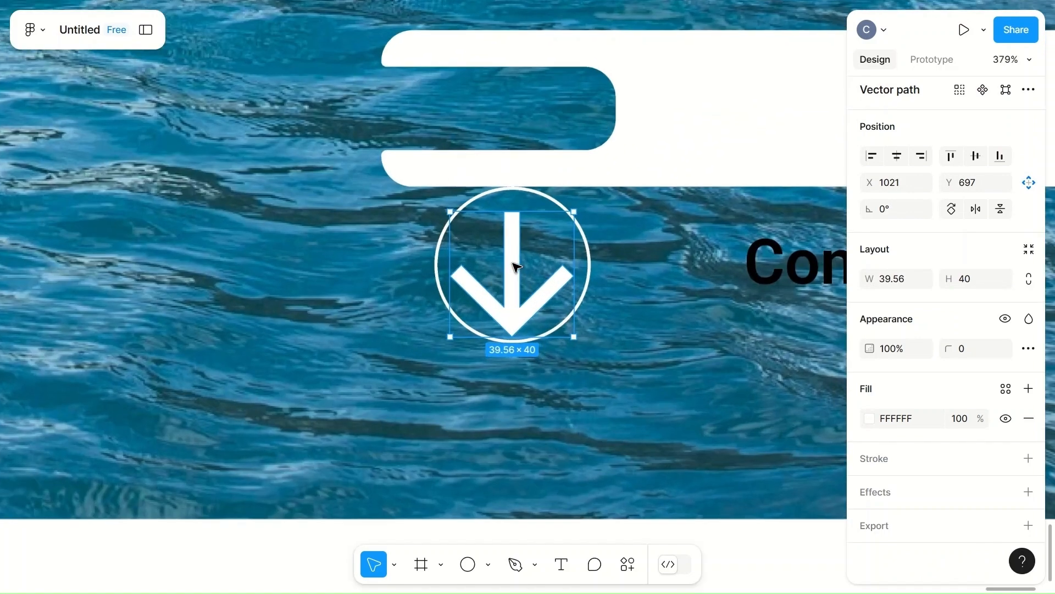
left_click(590, 267, "shift")
key("ctrl+g")
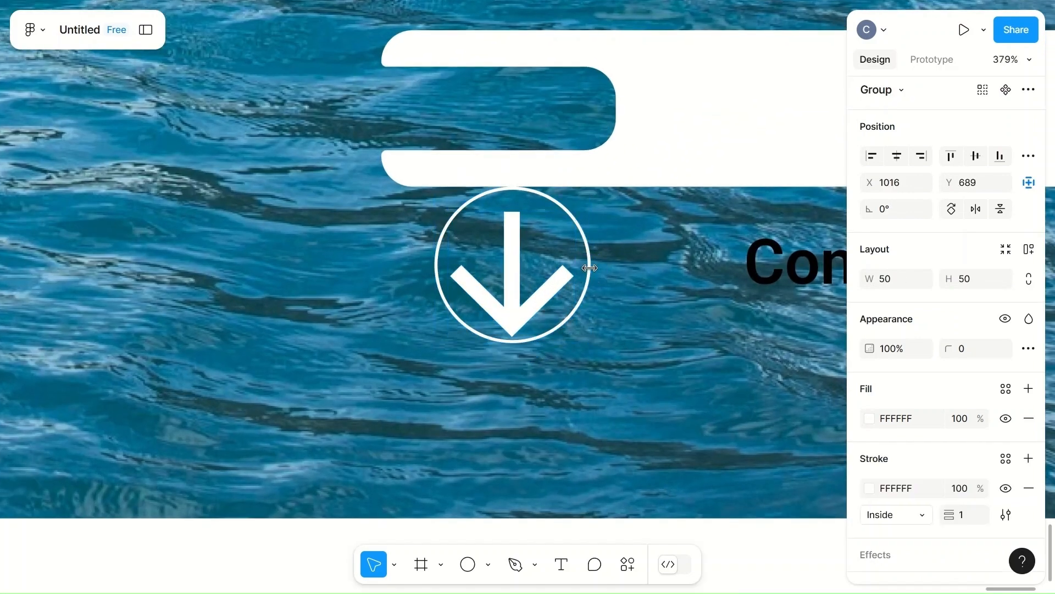
scroll(465, 263, "down", 4)
scroll(456, 269, "right", 2)
left_click_drag(452, 288, 284, 278)
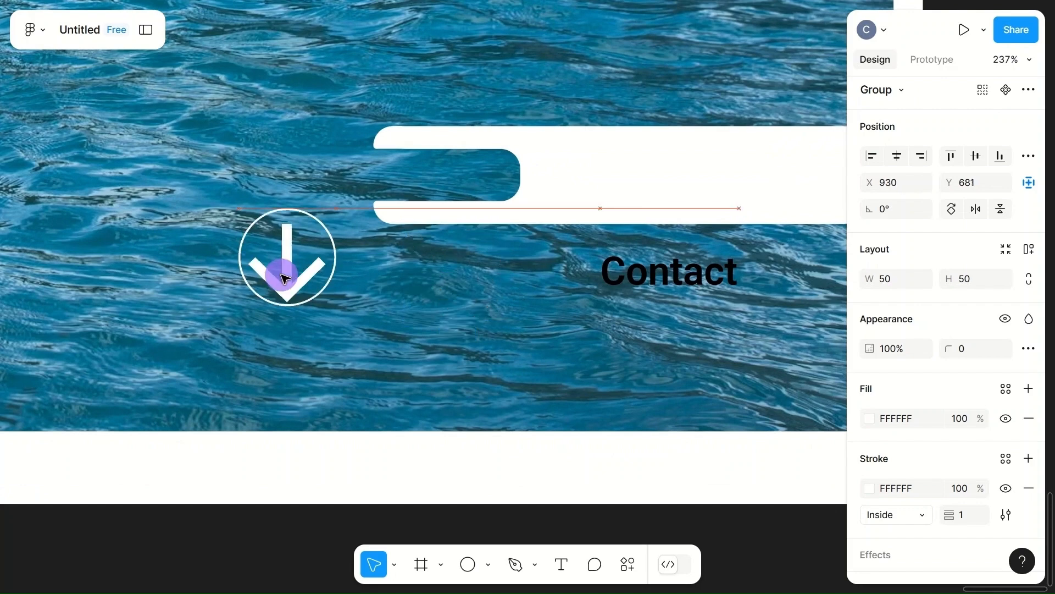
- Pull the notch shape out of the white card's subtraction and delete it, leaving a plain rounded rectangle
double_click(484, 172)
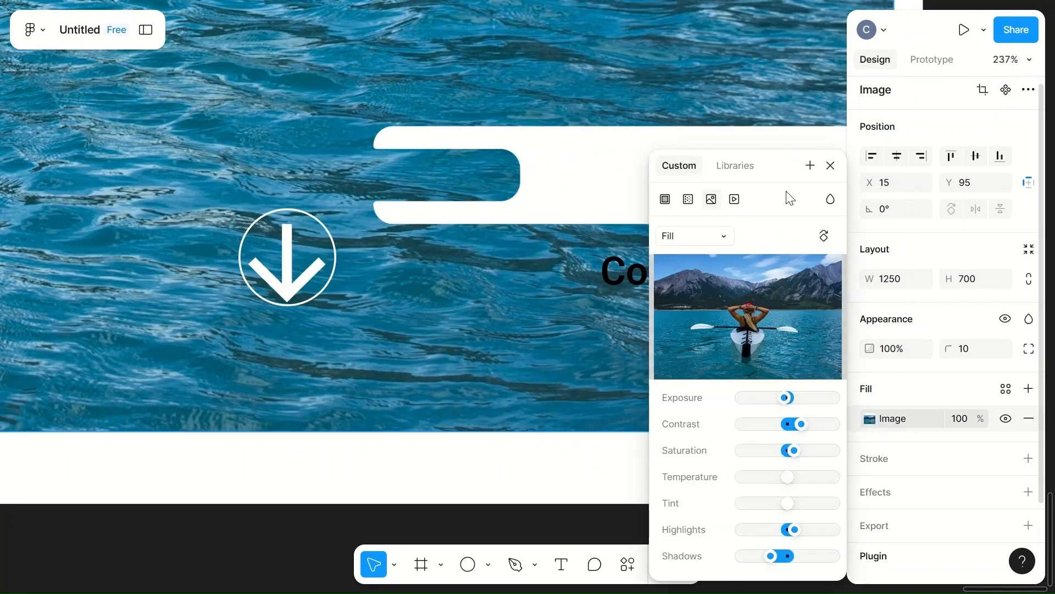
left_click(830, 166)
left_click(592, 183)
left_click(506, 183)
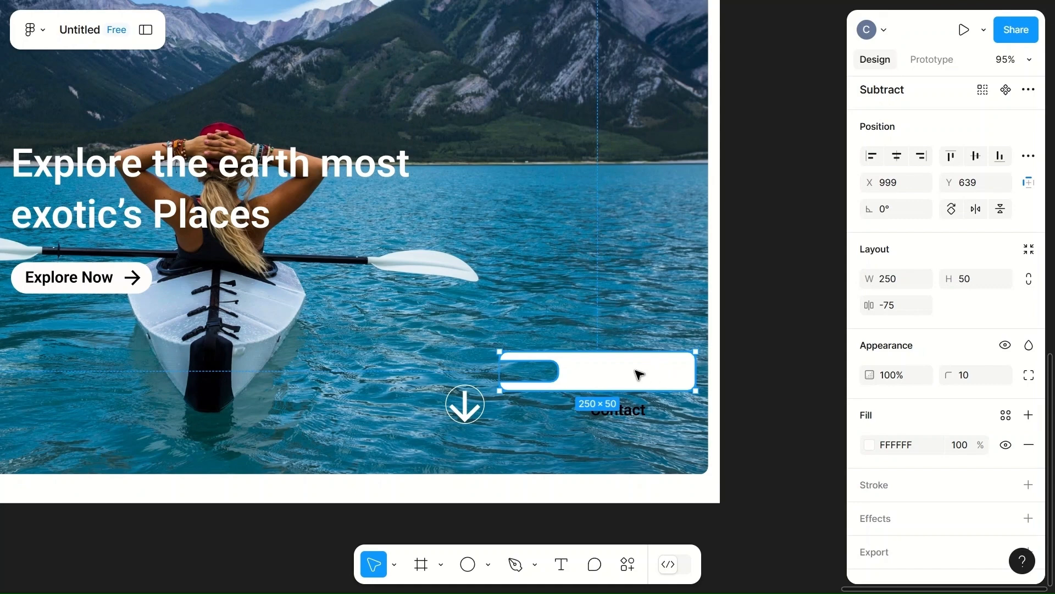
scroll(572, 373, "up", 5)
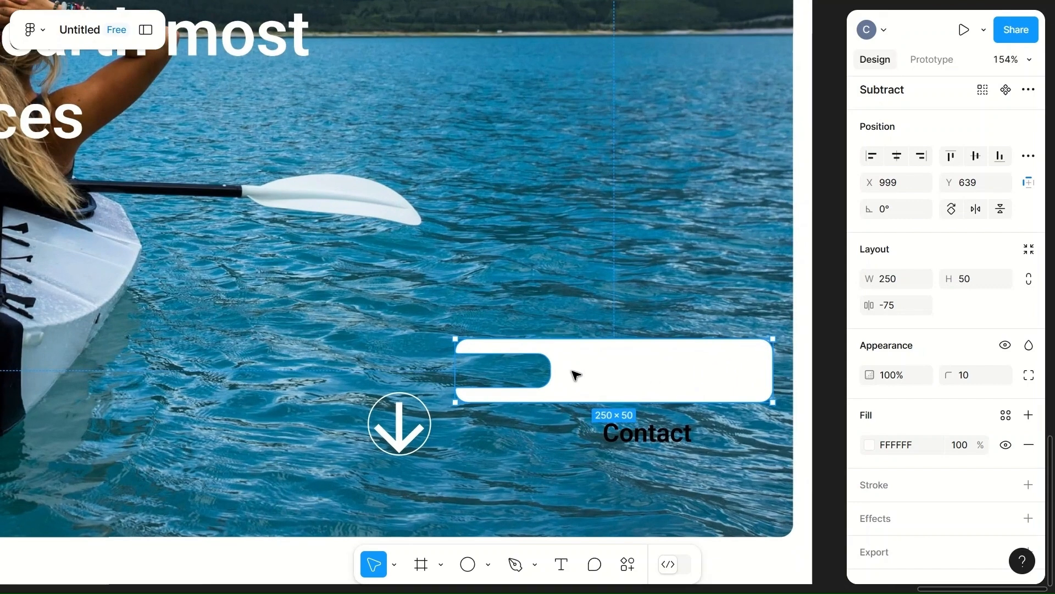
double_click(543, 375)
left_click_drag(429, 376, 833, 237)
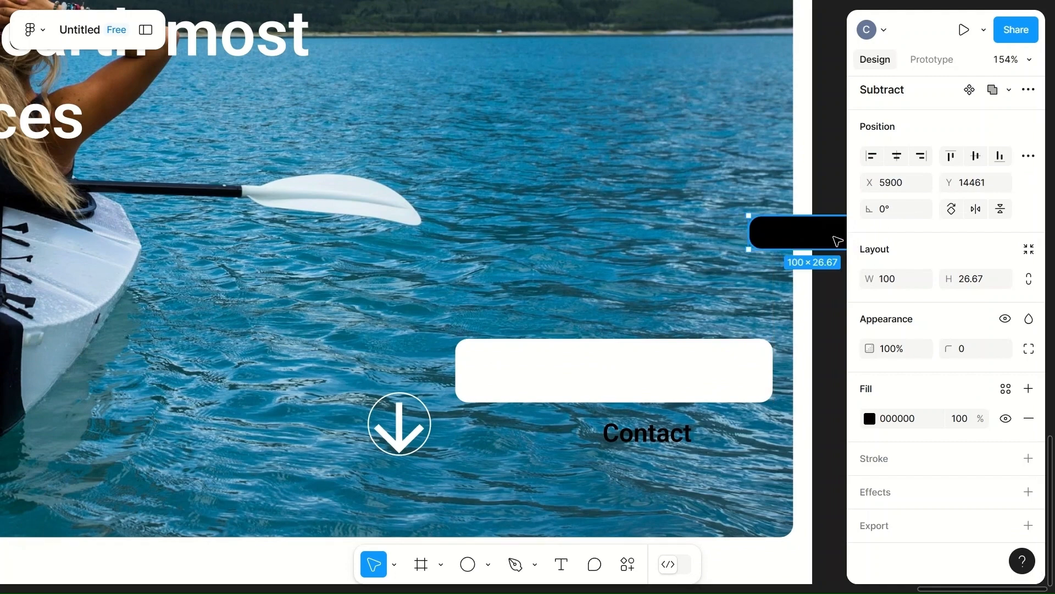
key("Delete")
- Move the Contact text onto the white card at X 1151, Y 631
left_click(405, 433)
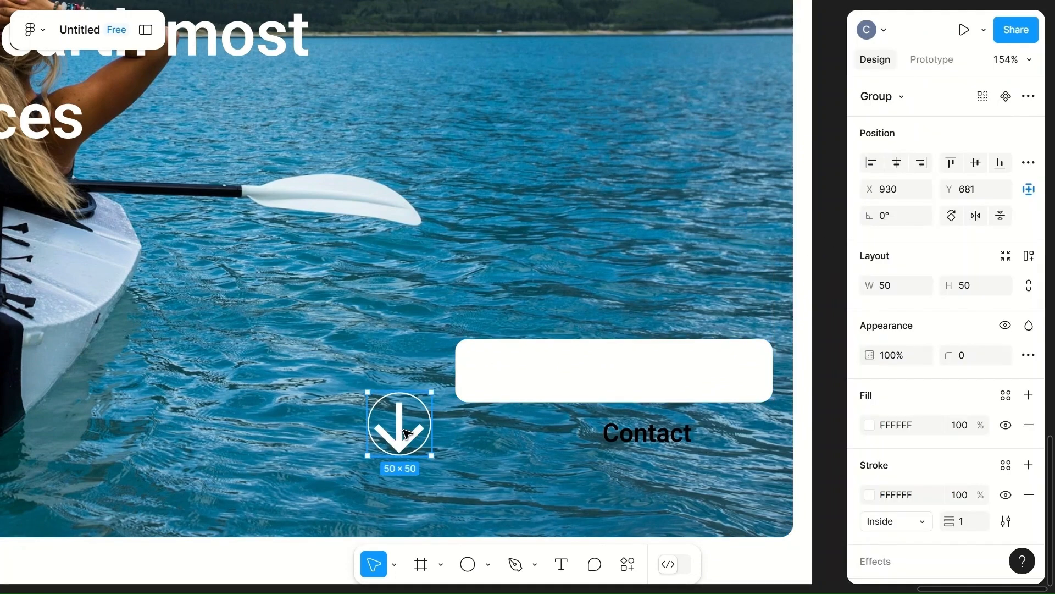
left_click(646, 439)
left_click_drag(646, 438, 695, 378)
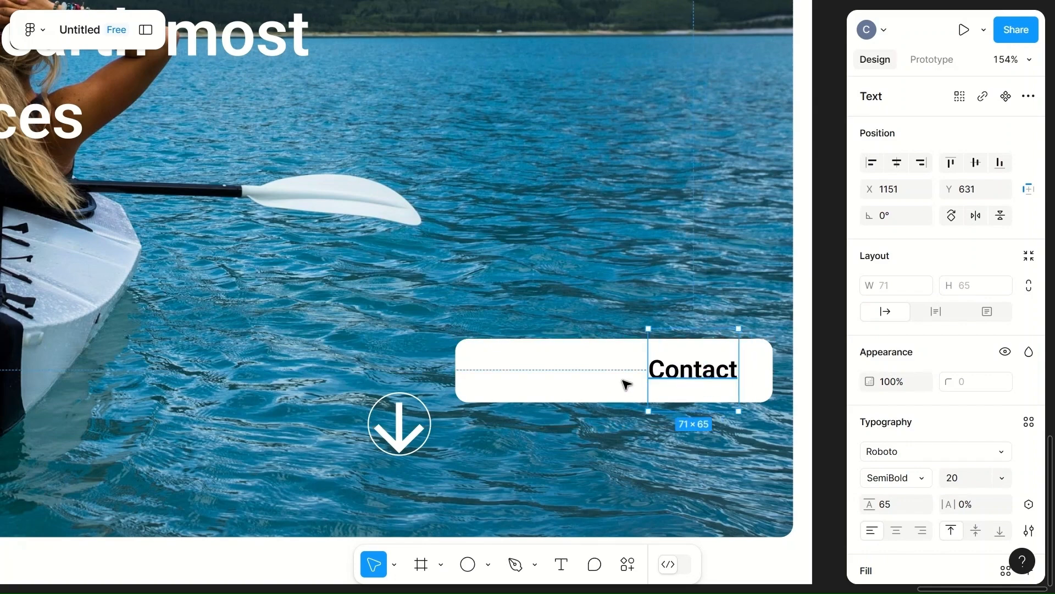
- Give the card a white FFFFFF inside stroke of weight 1 and remove its fill
left_click(592, 385)
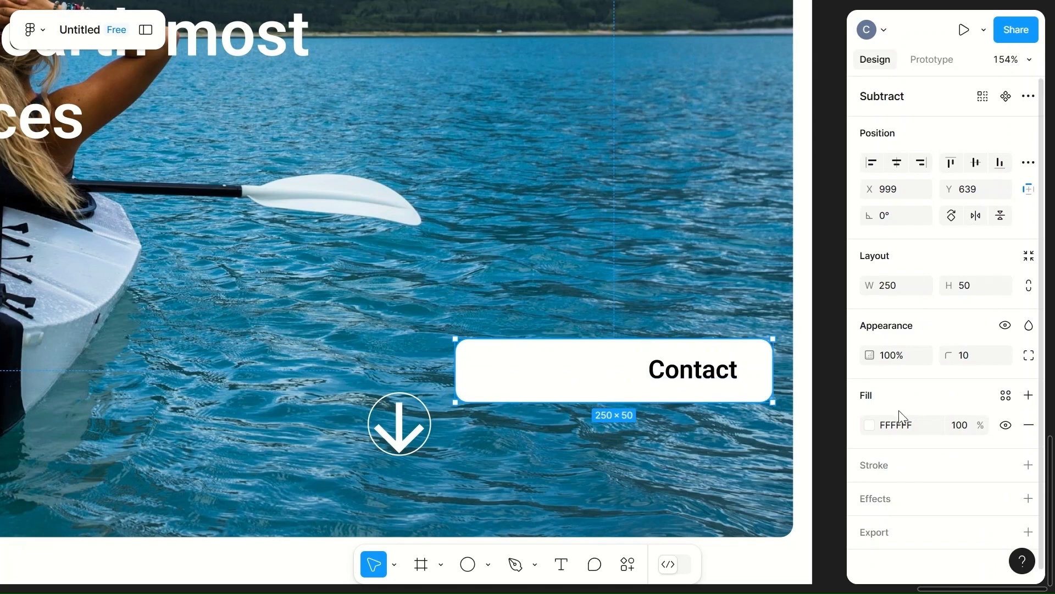
left_click(907, 470)
left_click(868, 491)
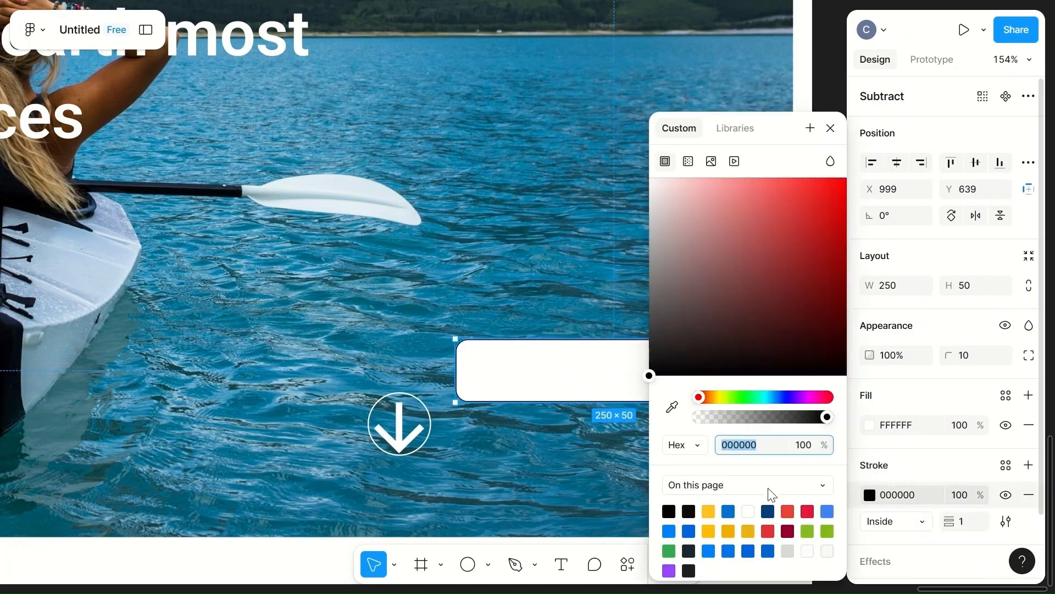
left_click(749, 511)
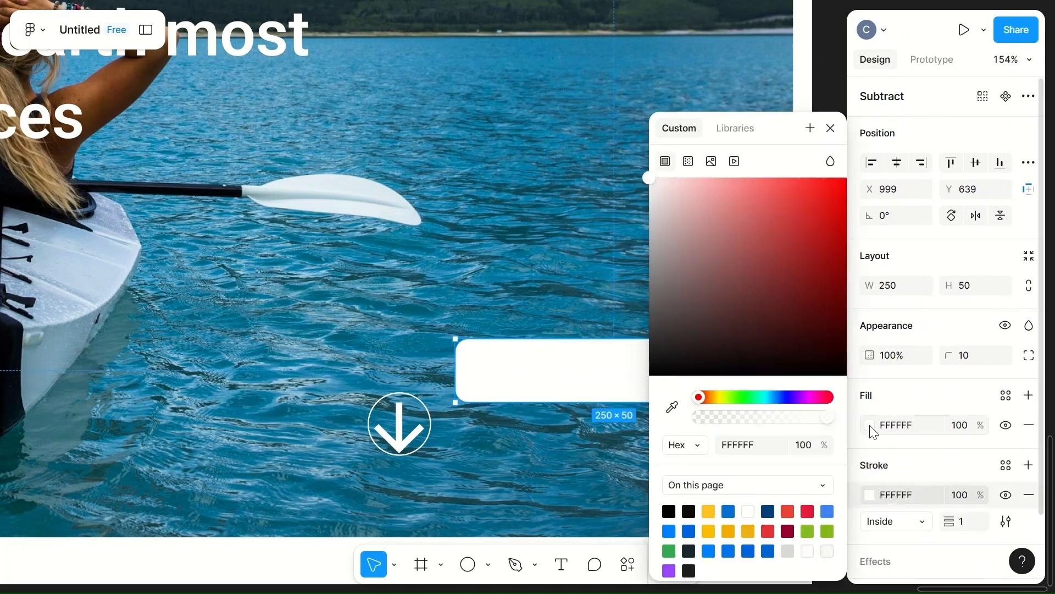
left_click(1030, 425)
- Change the Contact text's fill colour to white
left_click(712, 377)
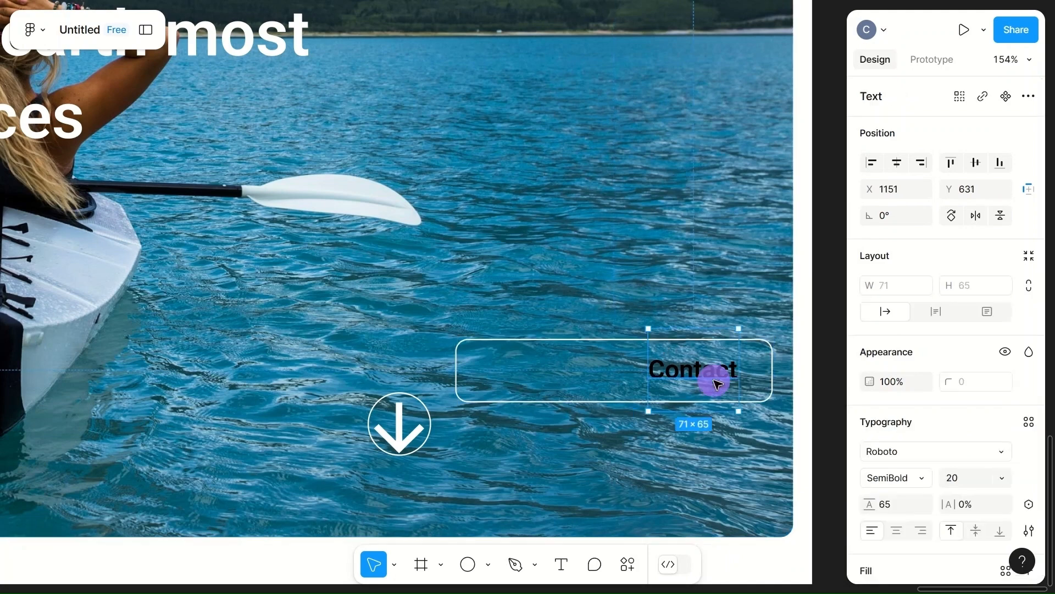
scroll(892, 497, "down", 2)
left_click(870, 490)
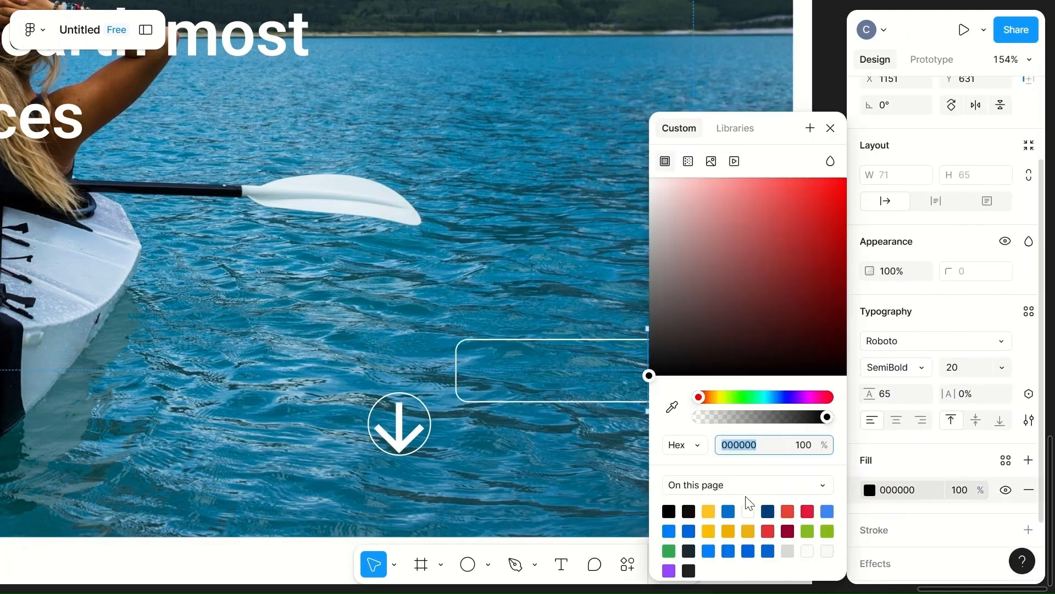
left_click(748, 511)
left_click(569, 250)
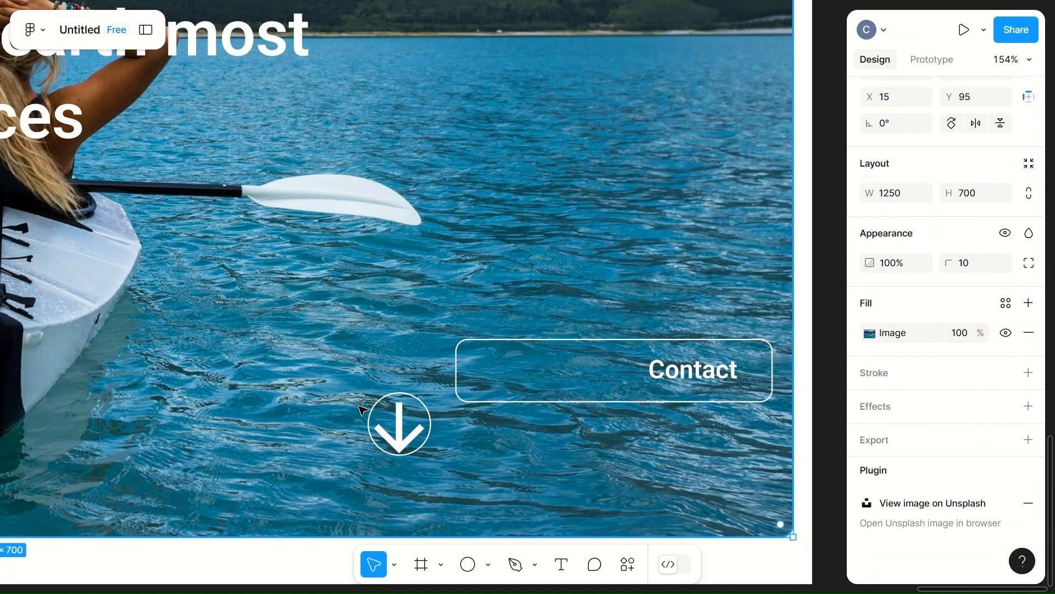
- Reduce the outlined card's height and move it with the Contact text down to the photo's lower-right corner
left_click(405, 434)
left_click_drag(404, 434, 499, 377)
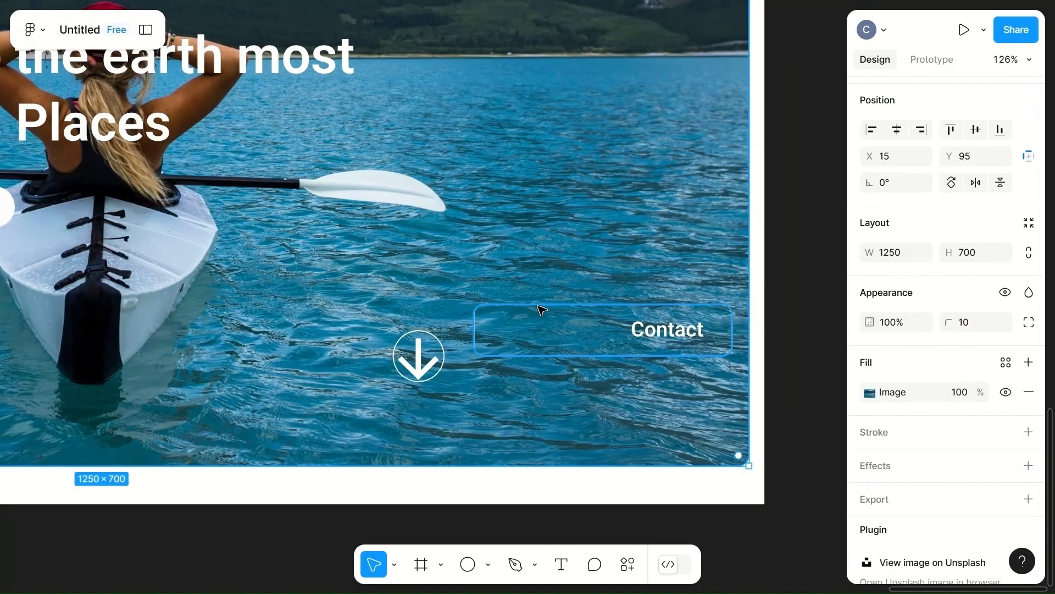
left_click(538, 307)
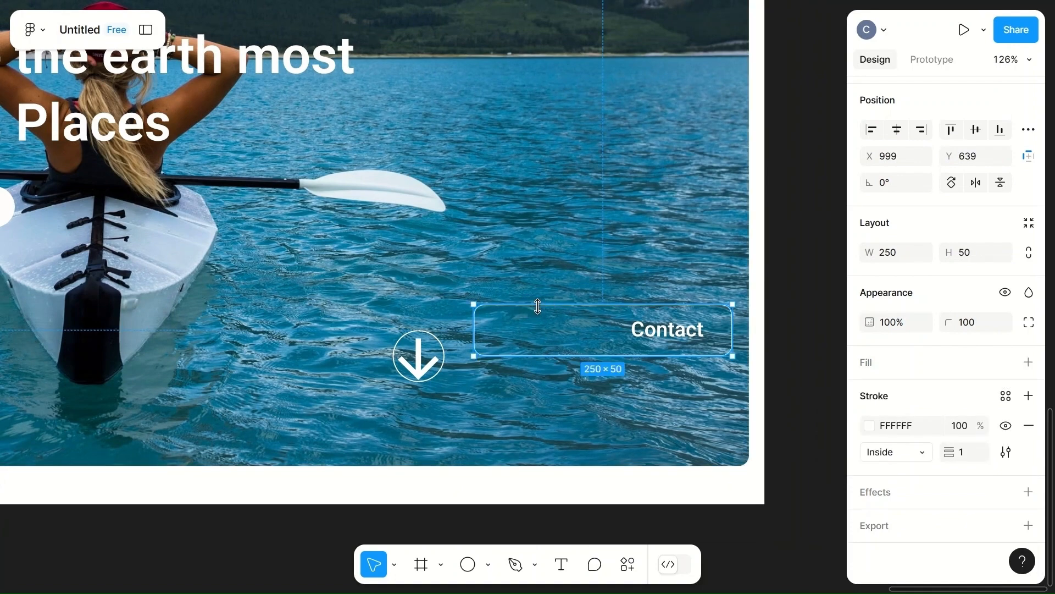
left_click_drag(594, 308, 596, 428)
left_click(671, 328)
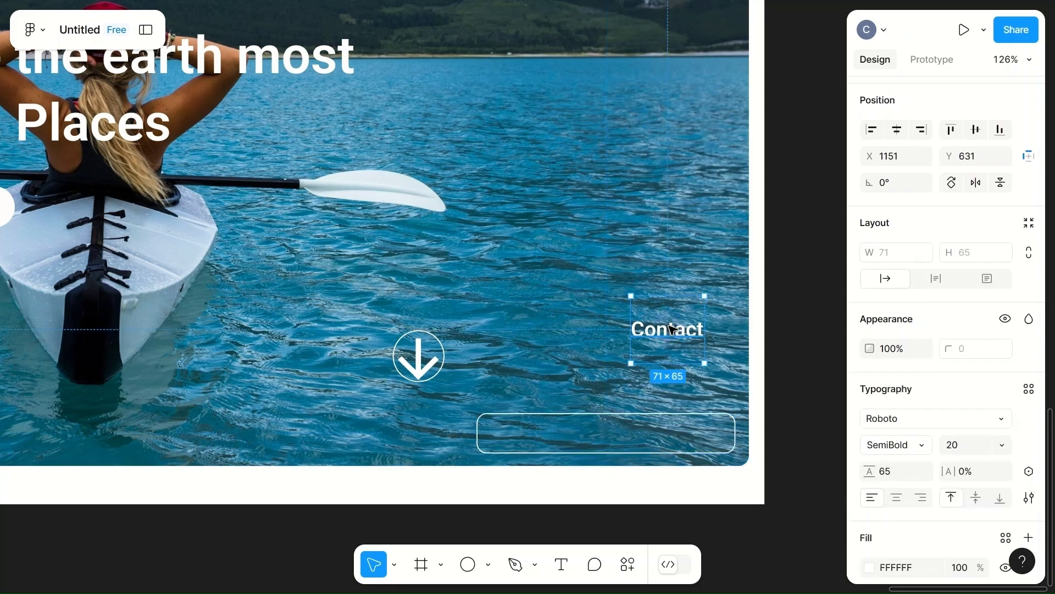
left_click_drag(667, 332, 680, 435)
- Resize the down arrow to 29.56 by 30 and recentre it inside its circle at X 931, Y 674
left_click(420, 356)
double_click(420, 367)
type("29.56")
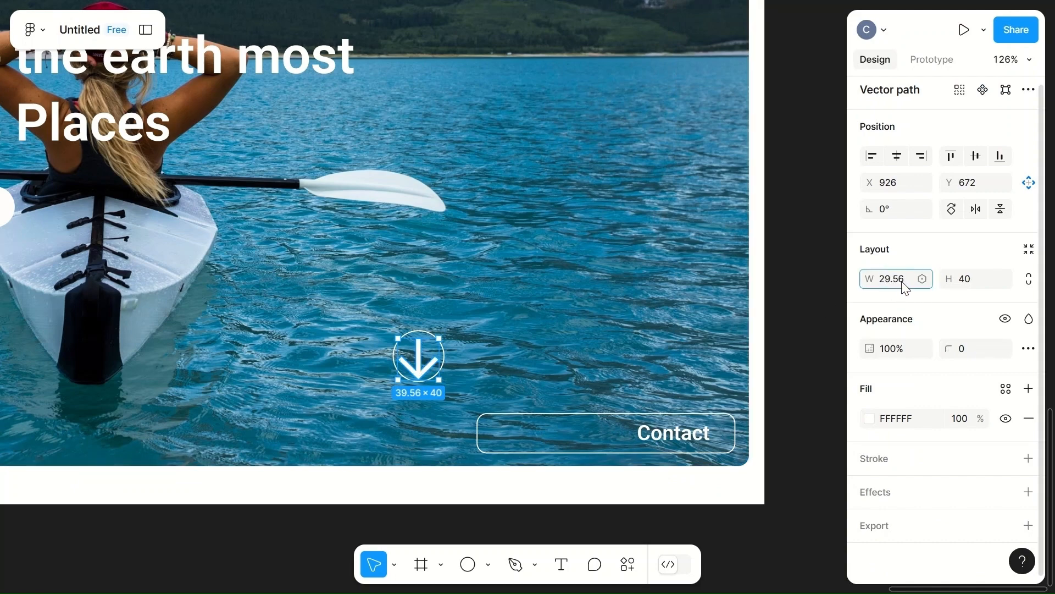
left_click(978, 279)
key("Return")
left_click(668, 320)
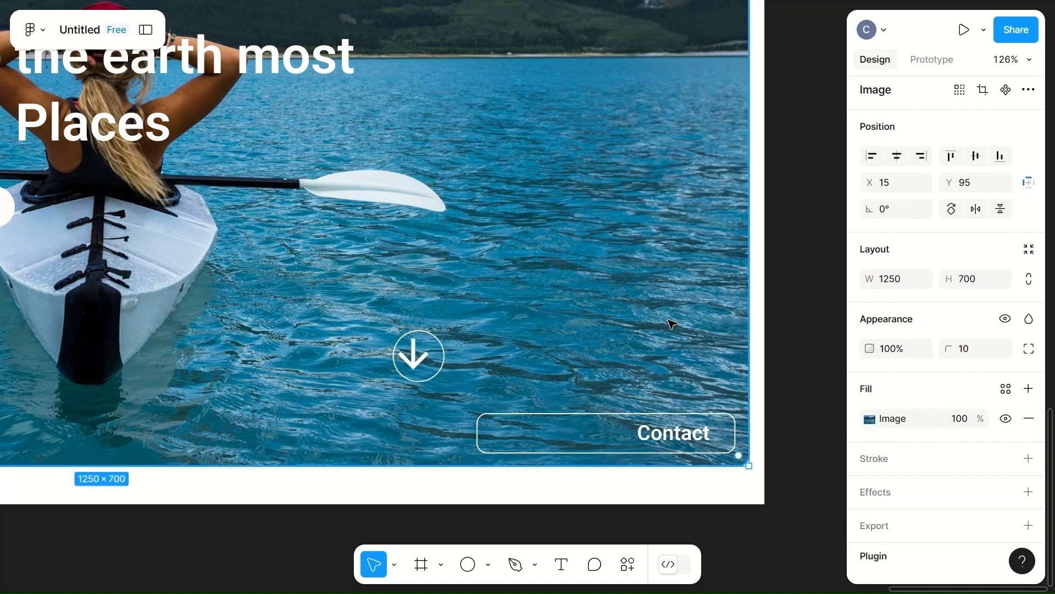
left_click(406, 359)
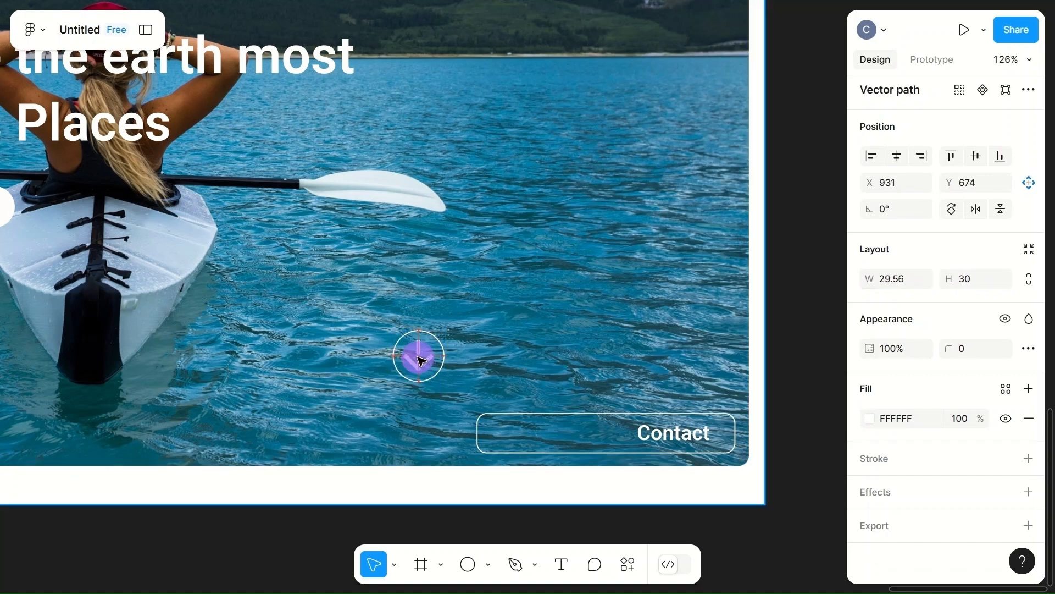
left_click(459, 362)
- Set the circle around the arrow to a width and height of 40
left_click(440, 358)
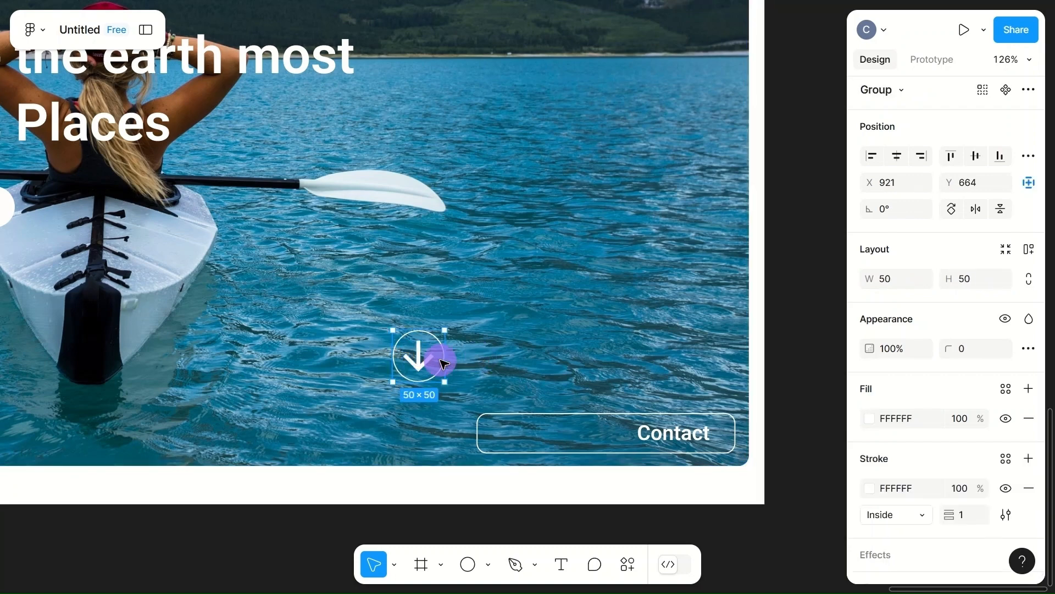
scroll(439, 358, "up", 5)
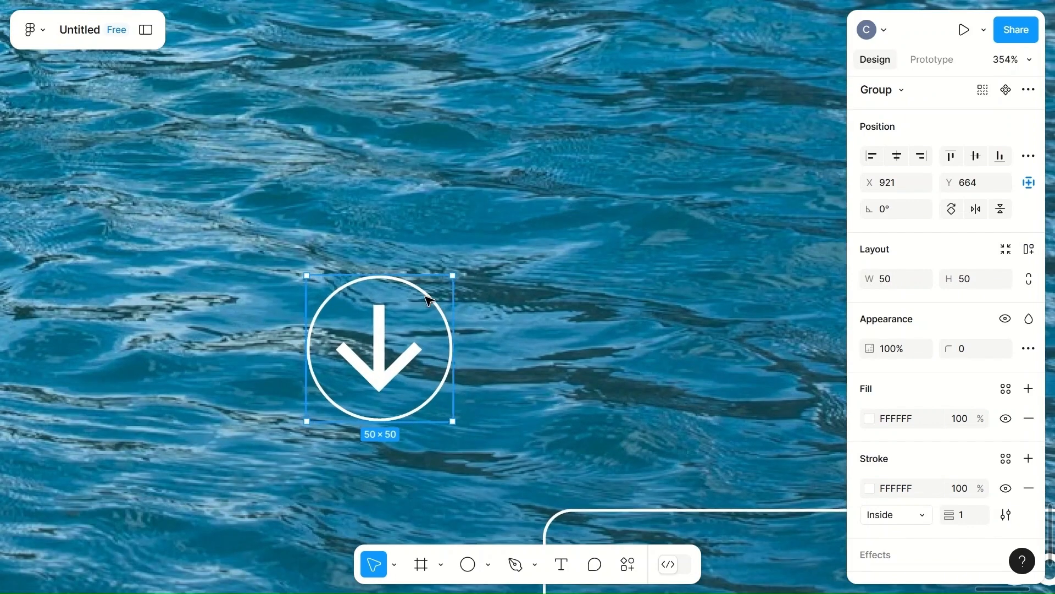
double_click(428, 299)
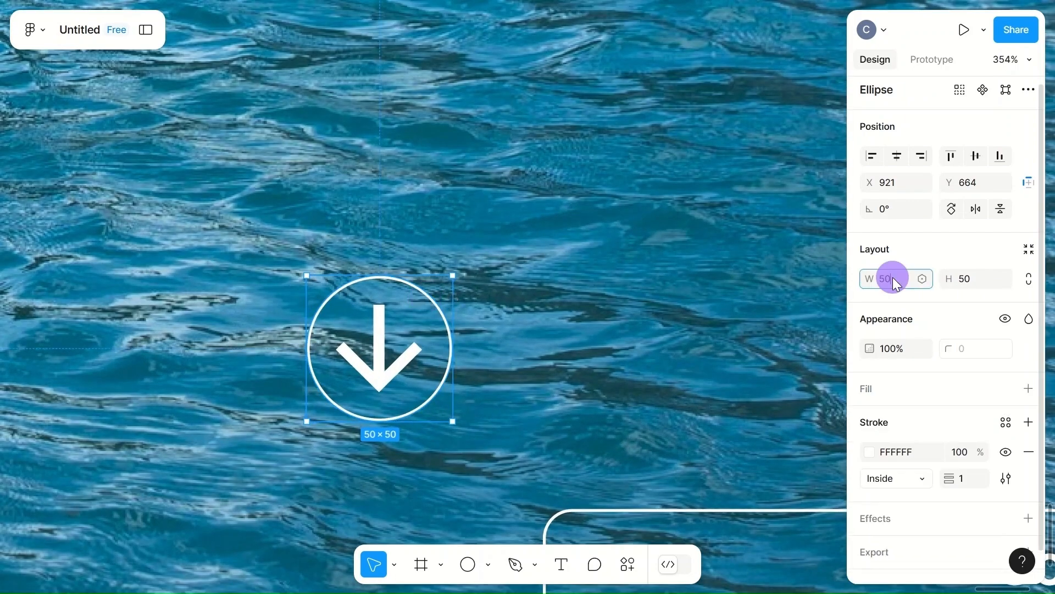
type("40")
left_click(977, 279)
type("40")
left_click(633, 386)
- Centre the down arrow inside the smaller circle
left_click(366, 351)
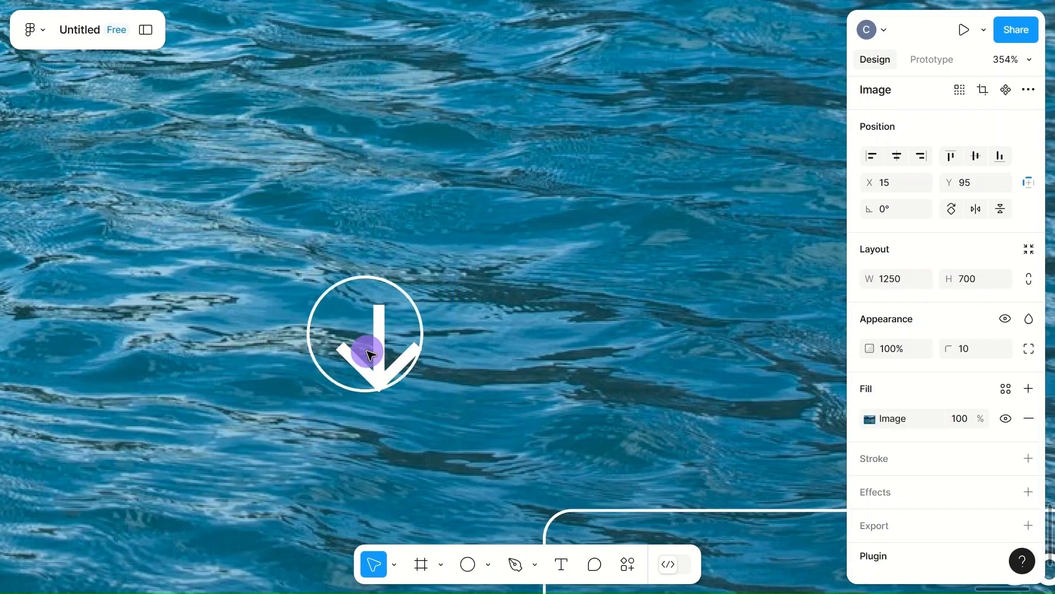
left_click(377, 352)
left_click_drag(377, 351, 363, 336)
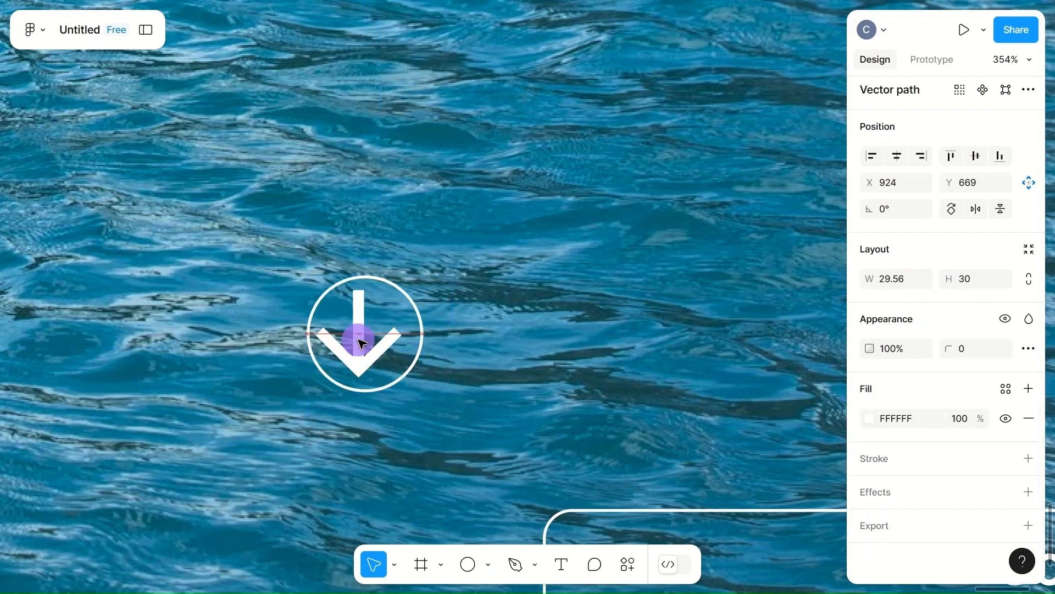
left_click(443, 336)
- Move the circled arrow into the outlined card and delete its circle, keeping only the arrow
left_click(382, 281)
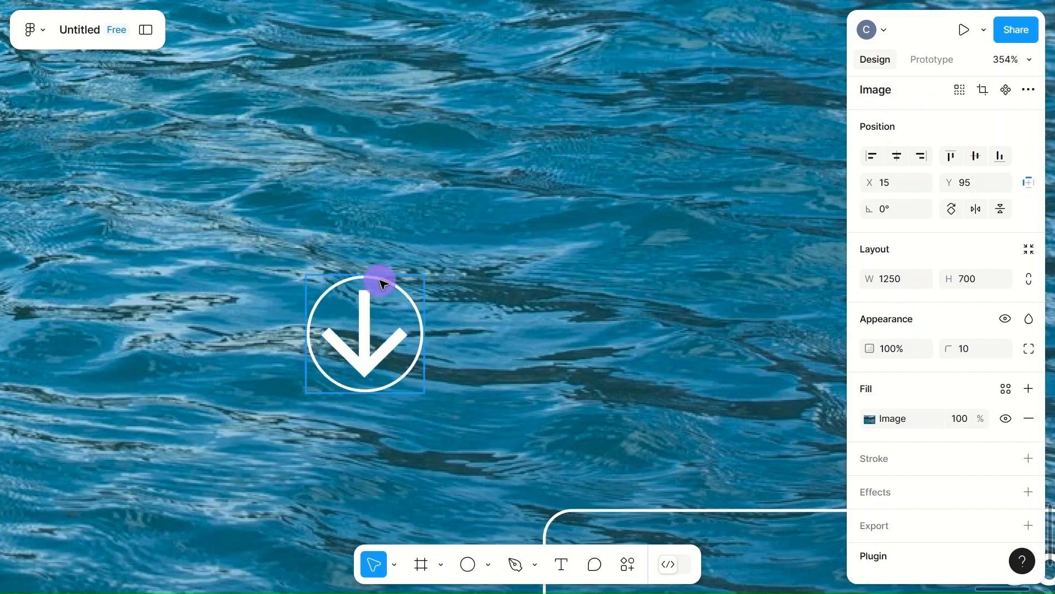
scroll(480, 347, "down", 5)
left_click_drag(382, 299, 560, 406)
double_click(493, 407)
left_click(516, 404)
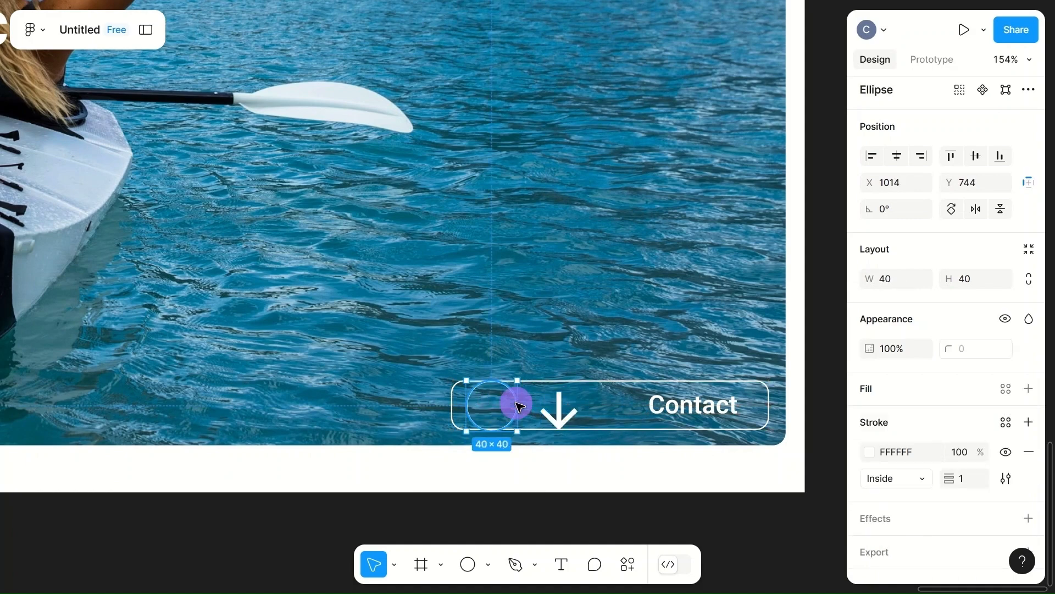
key("Delete")
- Resize the outlined card to 174 by 69 around the arrow and Contact text
scroll(518, 405, "down", 3)
left_click_drag(546, 404, 608, 359)
left_click(694, 394)
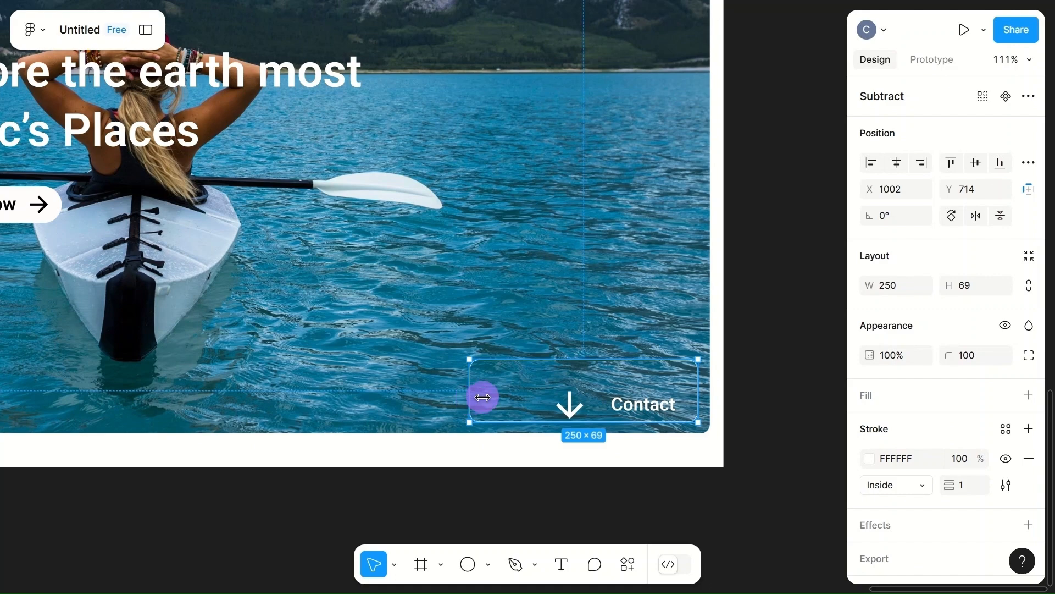
left_click_drag(470, 398, 539, 398)
- Align the arrow and Contact text side by side at the card's mid-height, with the text at X 1152, Y 716
left_click_drag(657, 404, 666, 395)
left_click(568, 408)
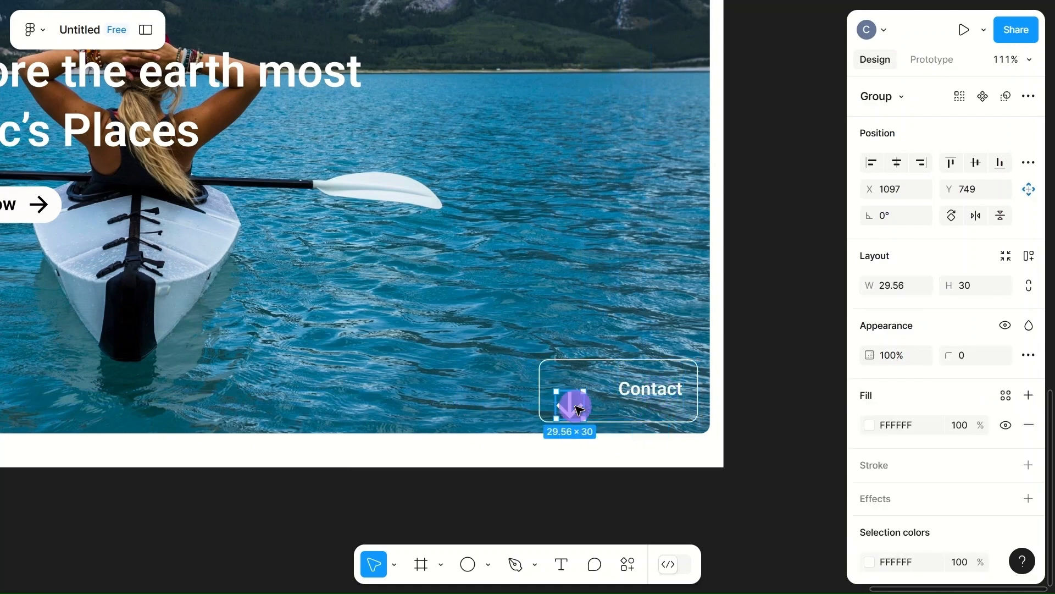
left_click_drag(568, 408, 568, 393)
left_click_drag(658, 396, 645, 395)
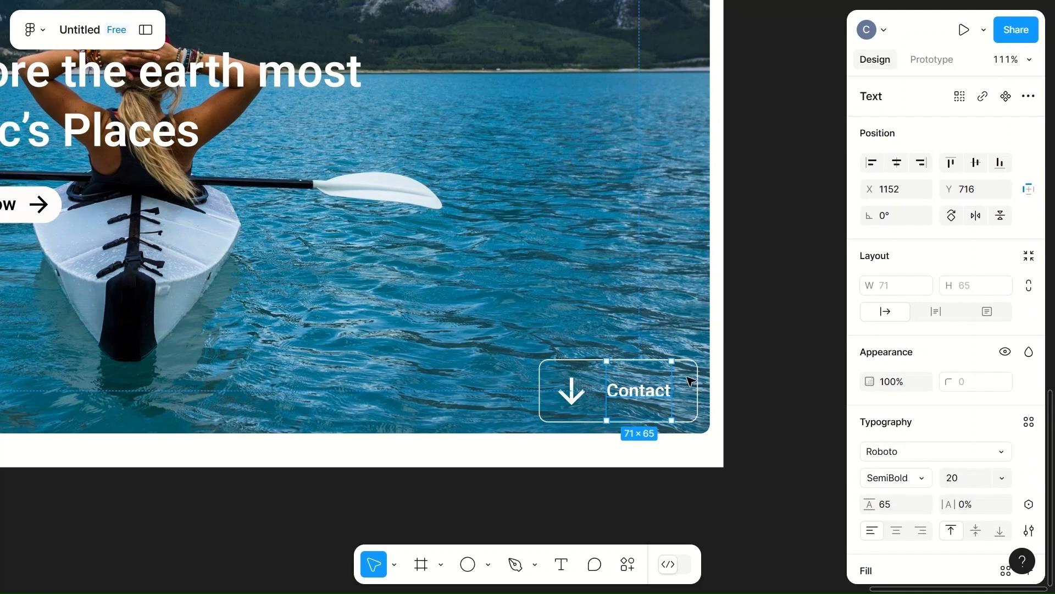
- Add a solid white FFFFFF fill to the outlined Contact card
left_click(700, 387)
scroll(898, 424, "down", 2)
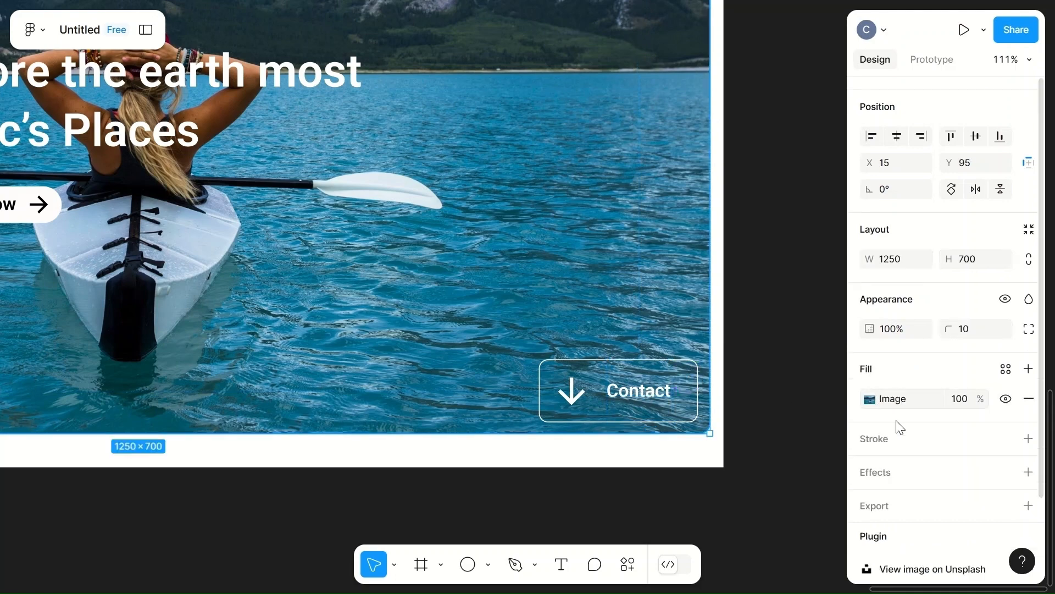
left_click(694, 363)
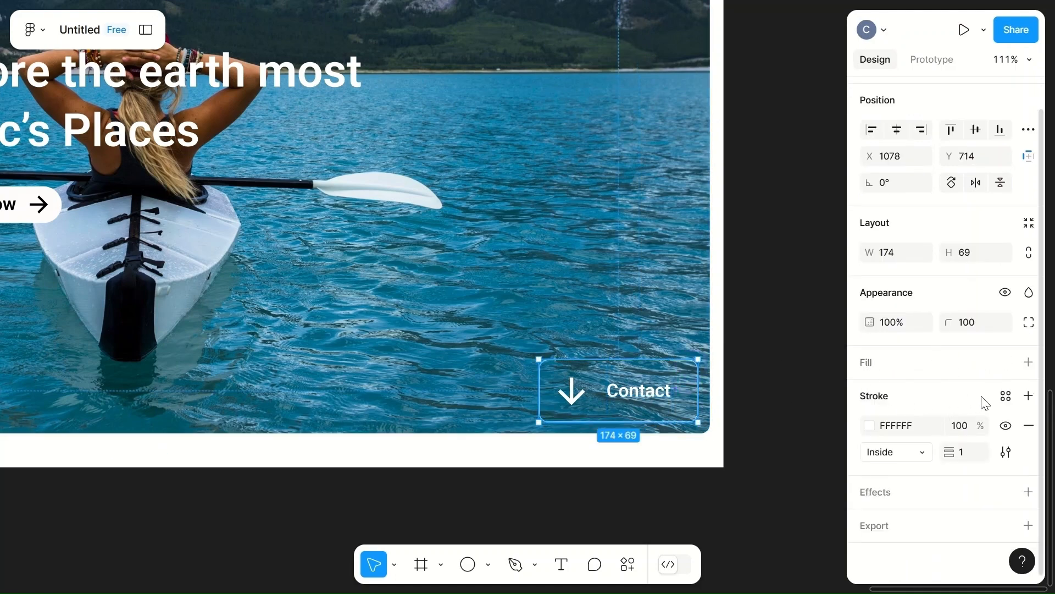
left_click(1028, 362)
left_click(867, 393)
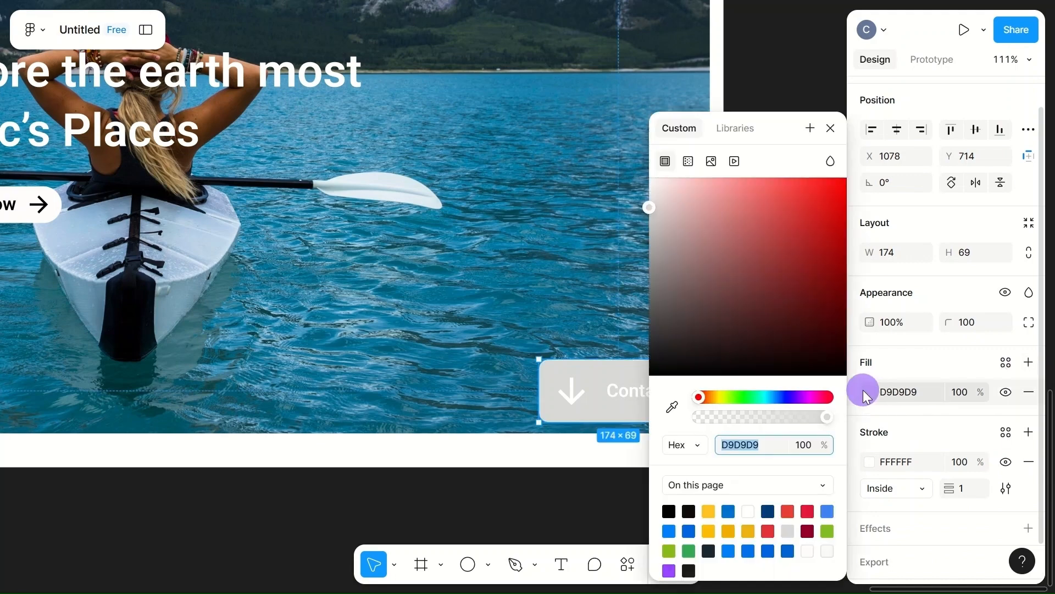
left_click(749, 512)
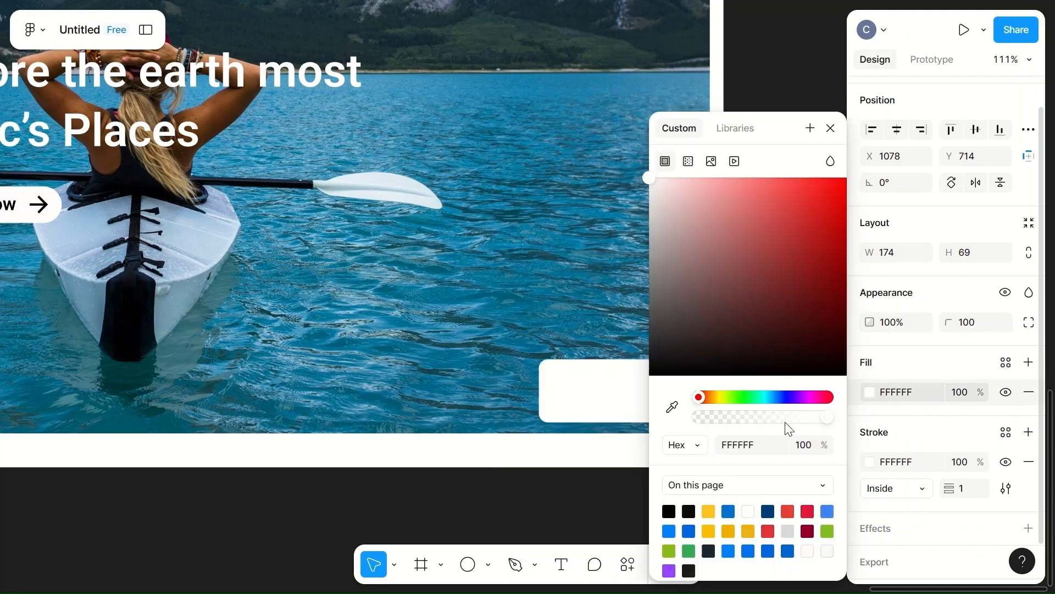
- Set the fill opacity of the Contact button's white background to 10%
left_click(805, 444)
type("10")
left_click(538, 313)
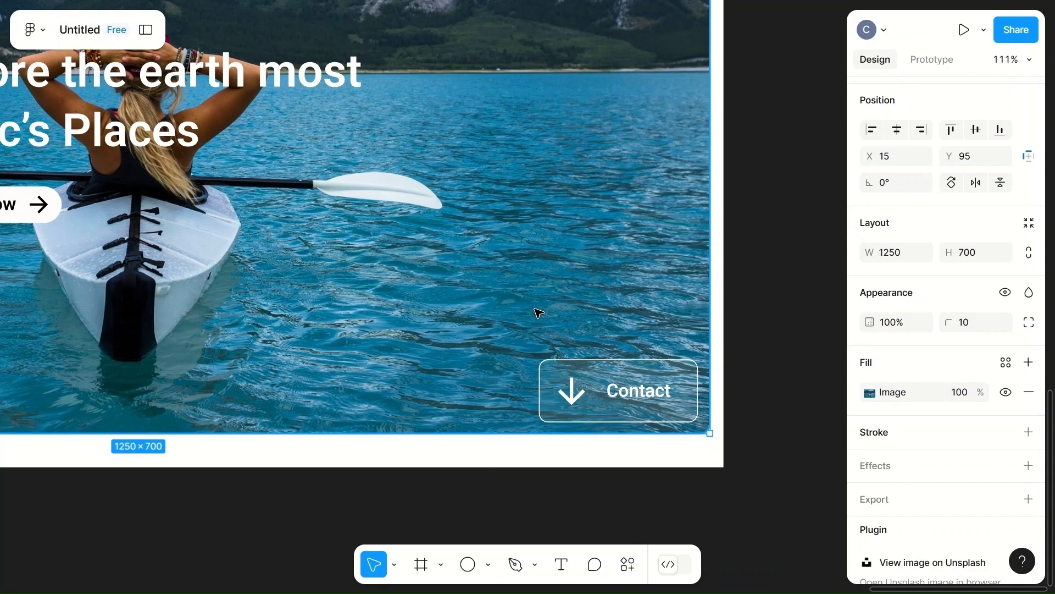
- Ungroup the EN/IN language toggle in the header and add auto layout to its parts
scroll(617, 306, "down", 5)
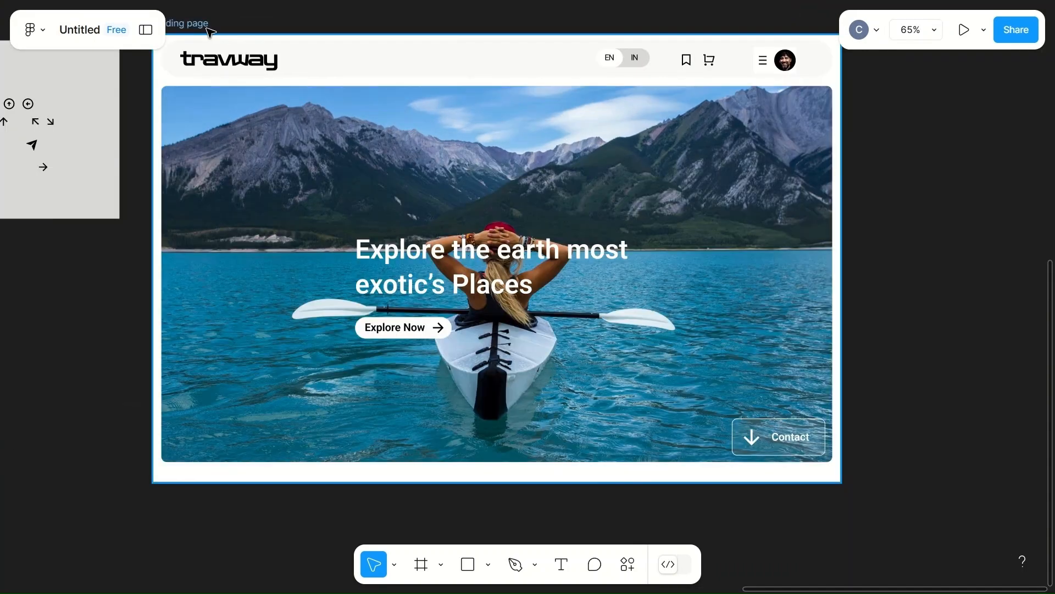
scroll(585, 71, "up", 3)
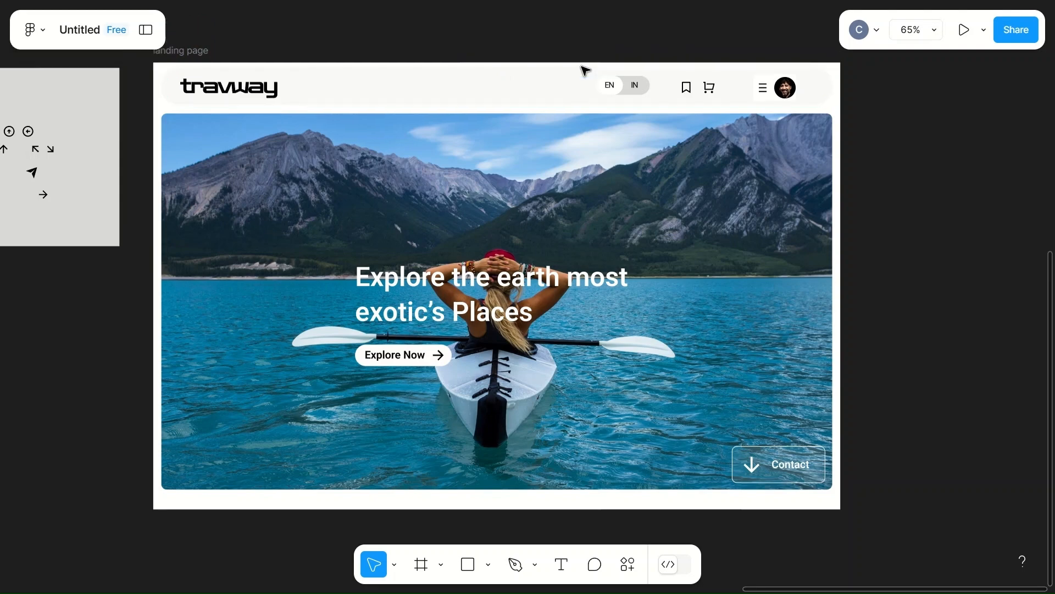
scroll(597, 203, "up", 5)
scroll(596, 203, "up", 3)
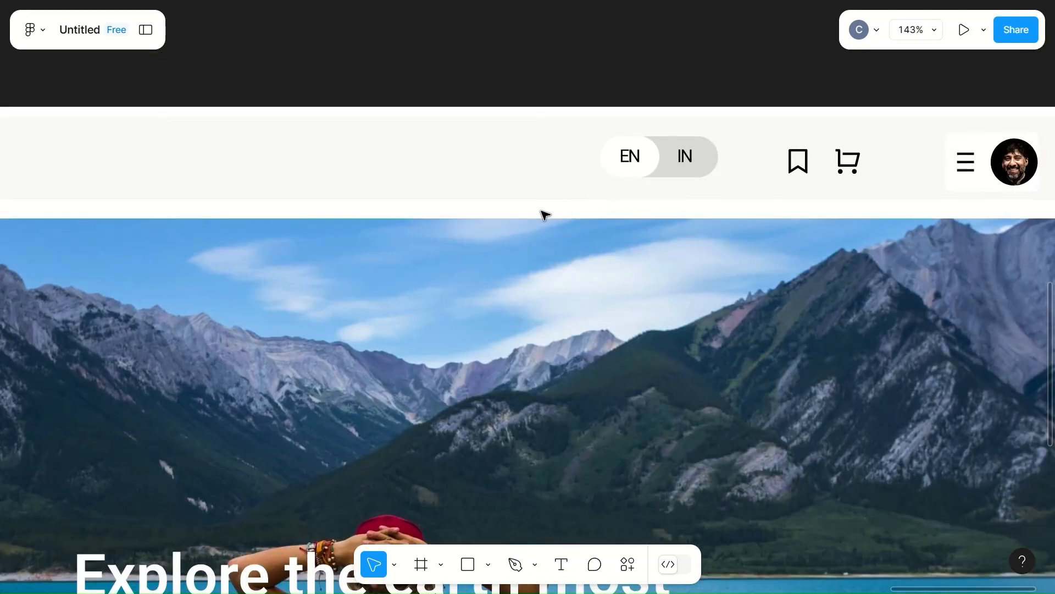
scroll(544, 214, "right", 2)
left_click(582, 158)
right_click(583, 158)
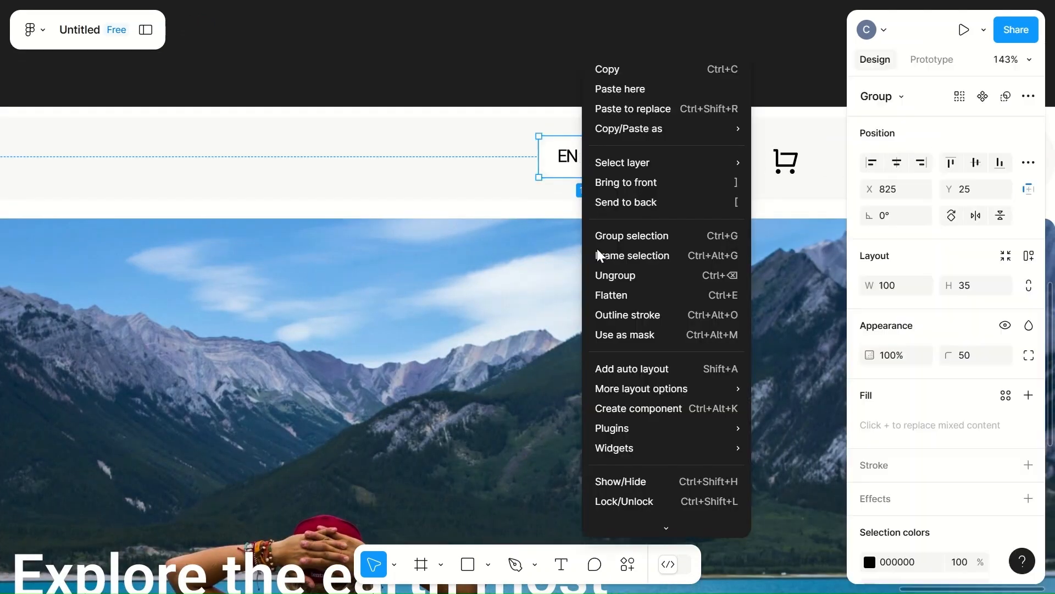
left_click(635, 276)
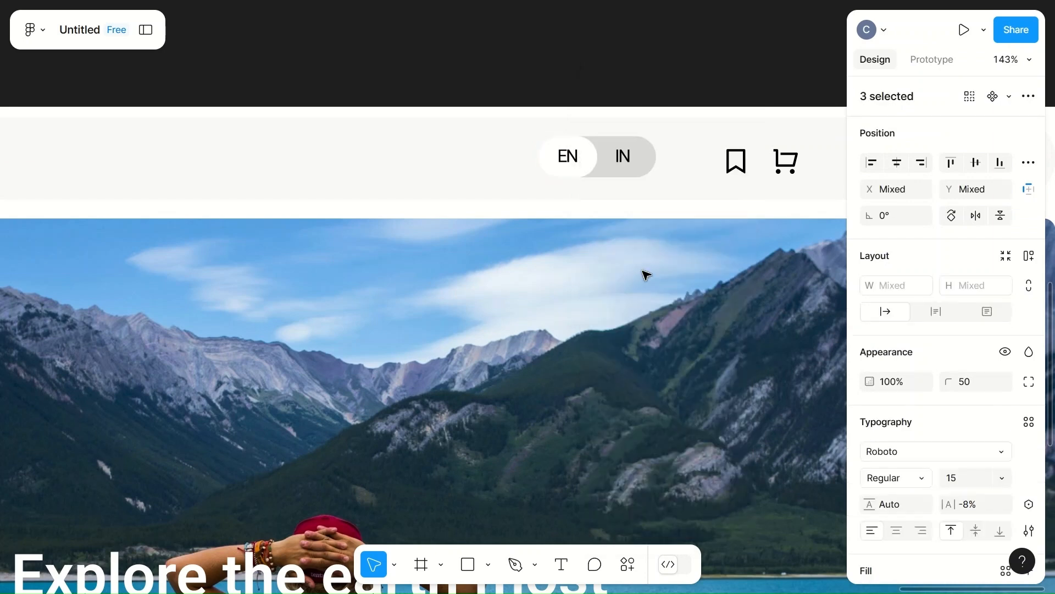
right_click(594, 161)
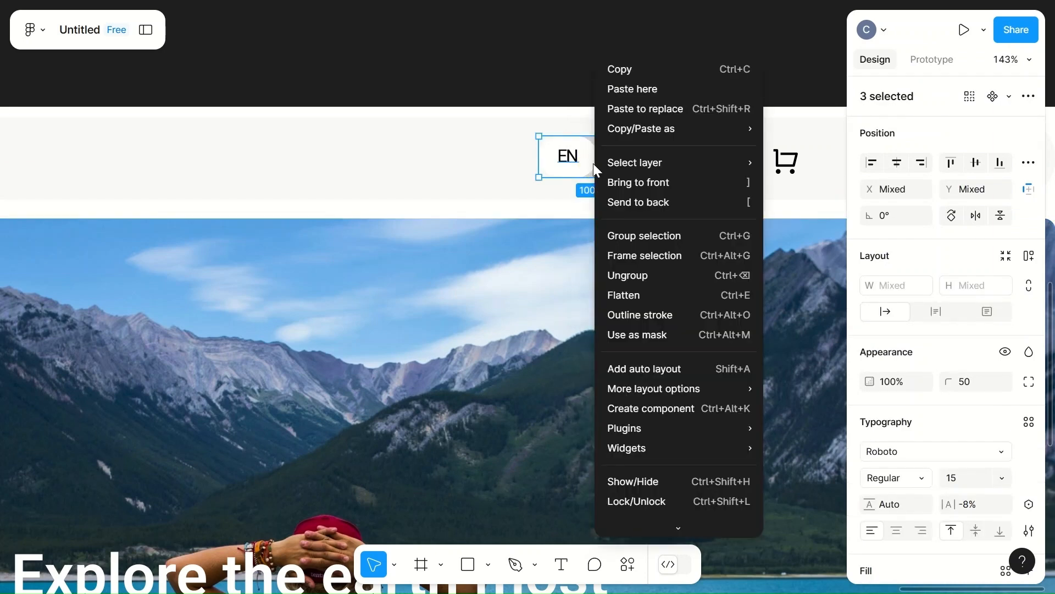
left_click(655, 371)
- Add auto layout to the header's bookmark and cart icons together
scroll(735, 209, "right", 3)
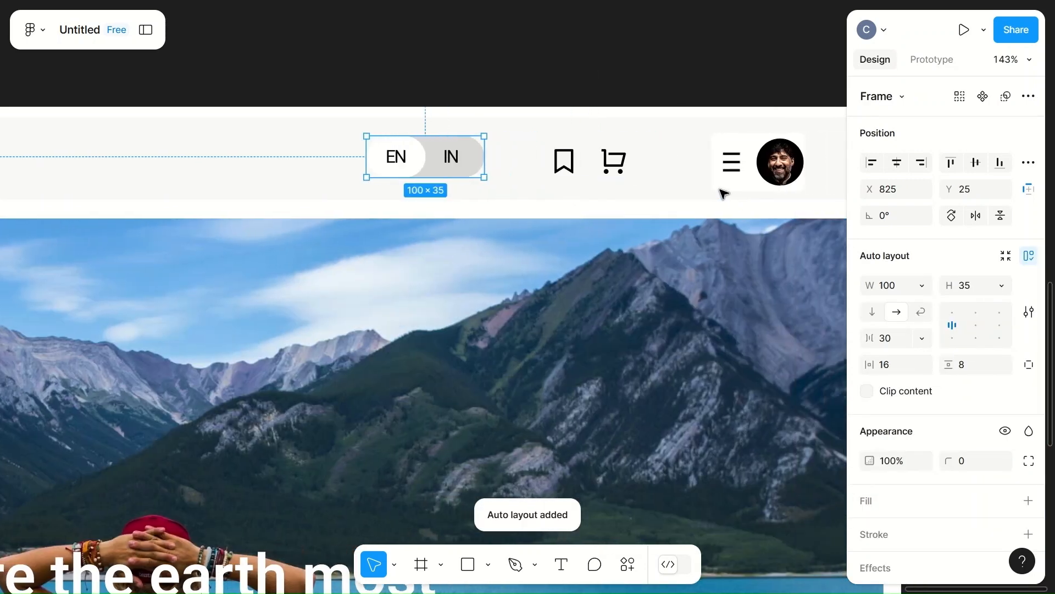
left_click(570, 163)
left_click(605, 158, "shift")
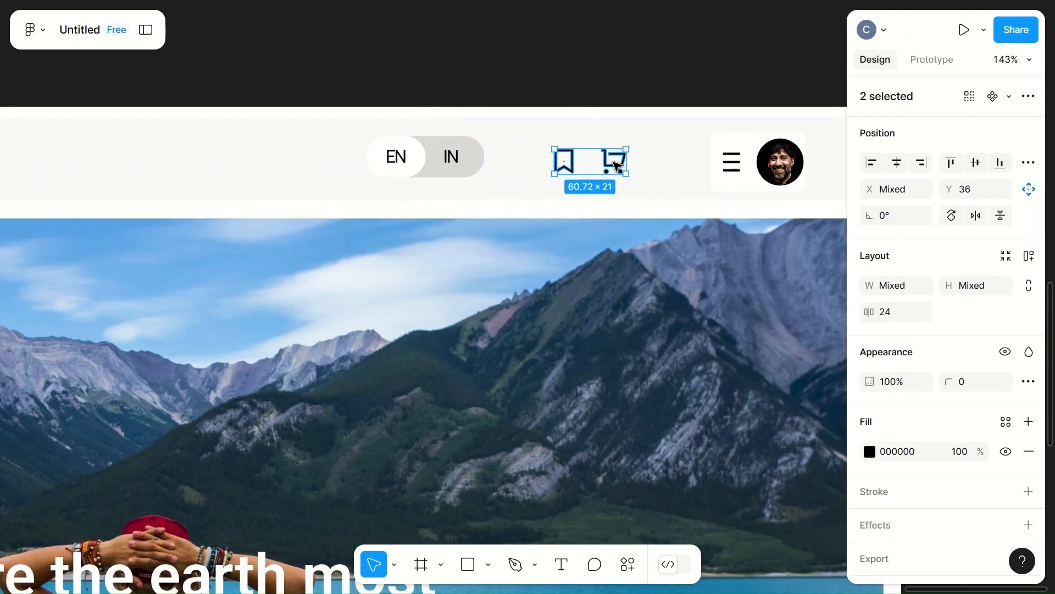
right_click(592, 163)
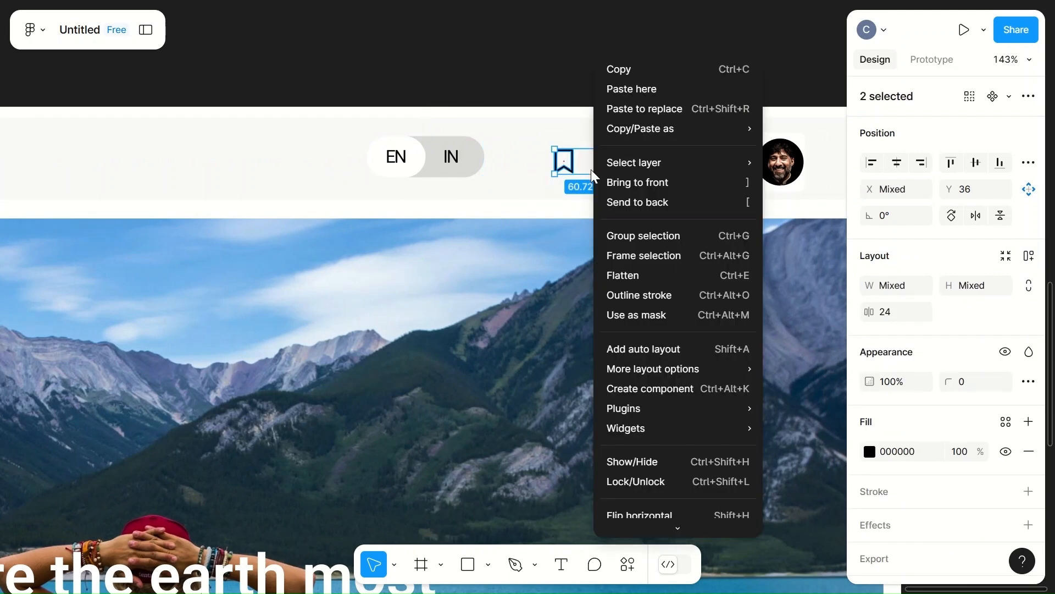
left_click(654, 348)
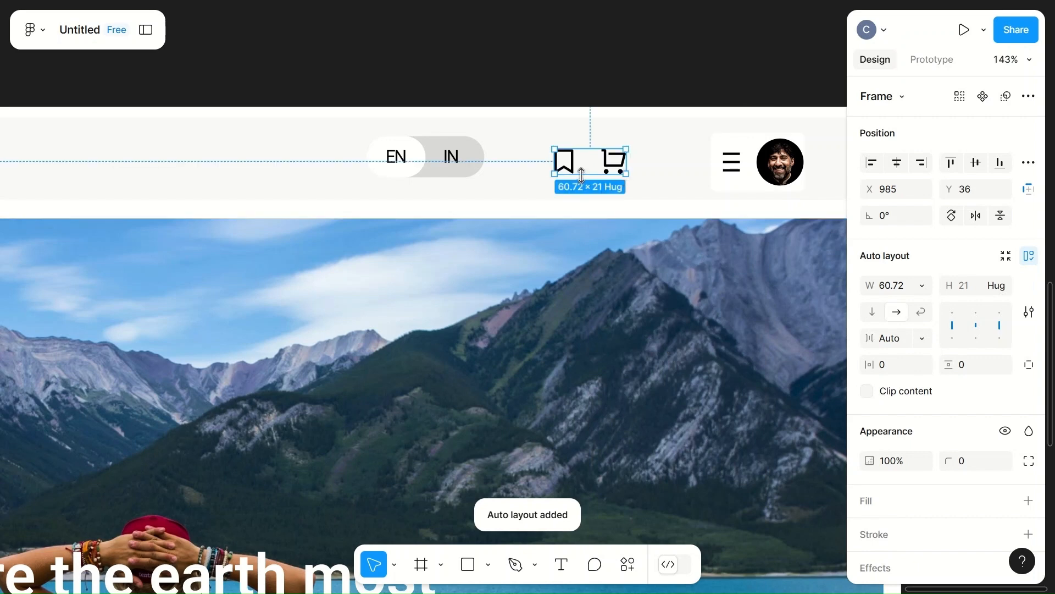
- Nudge the header's profile picture slightly to the left, to X 1154
left_click(733, 166)
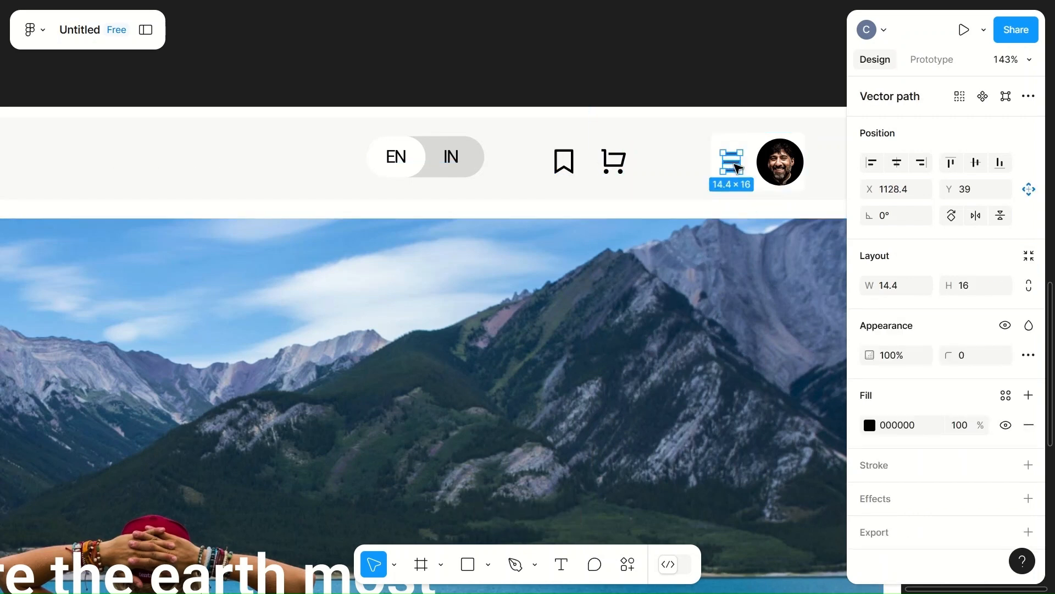
left_click(783, 170)
key("Left")
key("Left")
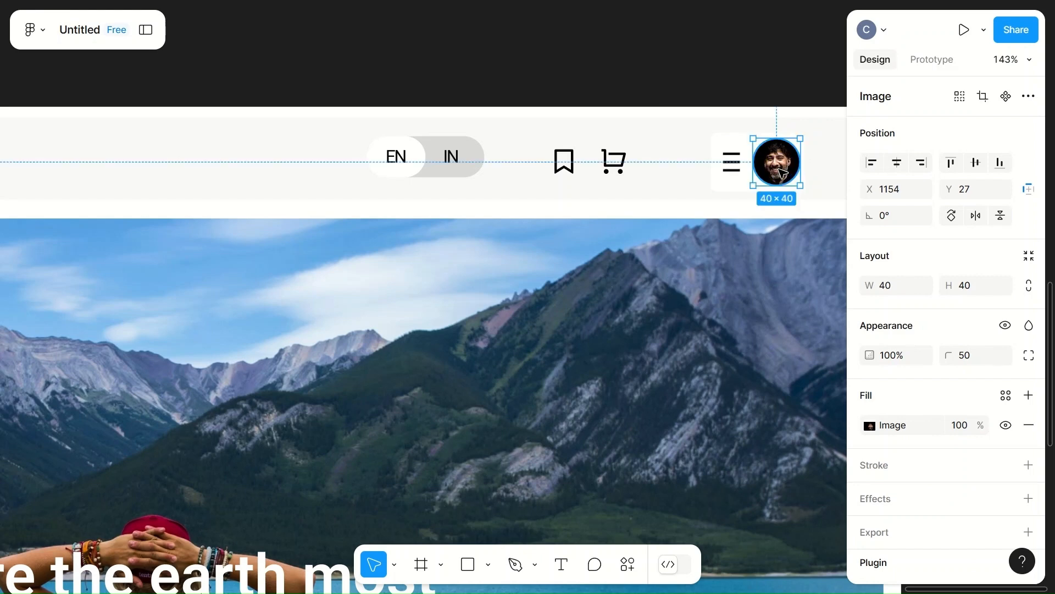
- Add auto layout to the profile picture, the menu icon and their white background together
left_click(727, 167, "shift")
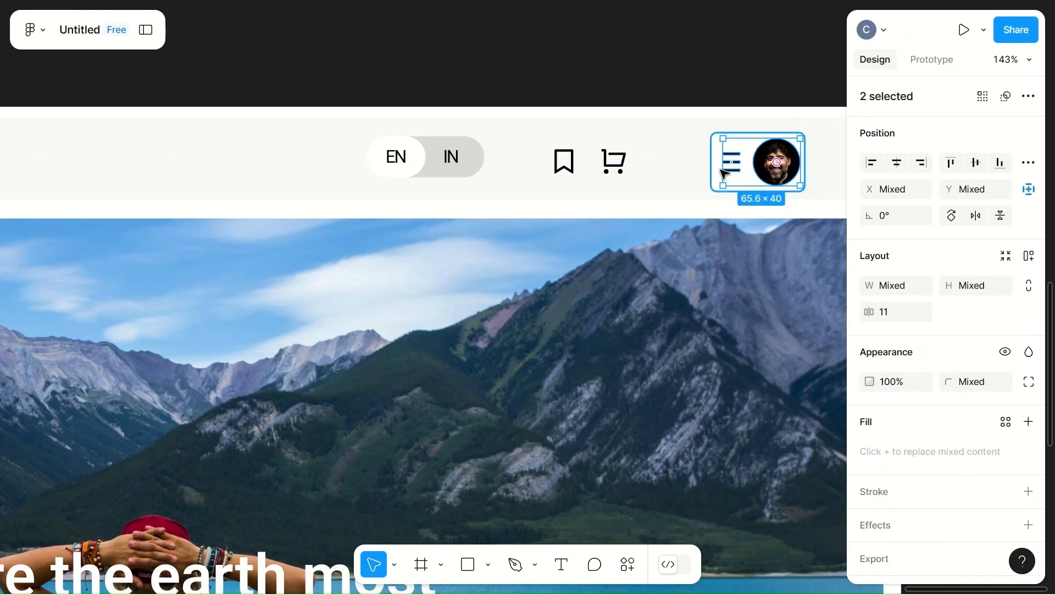
left_click(751, 169, "shift")
right_click(750, 168)
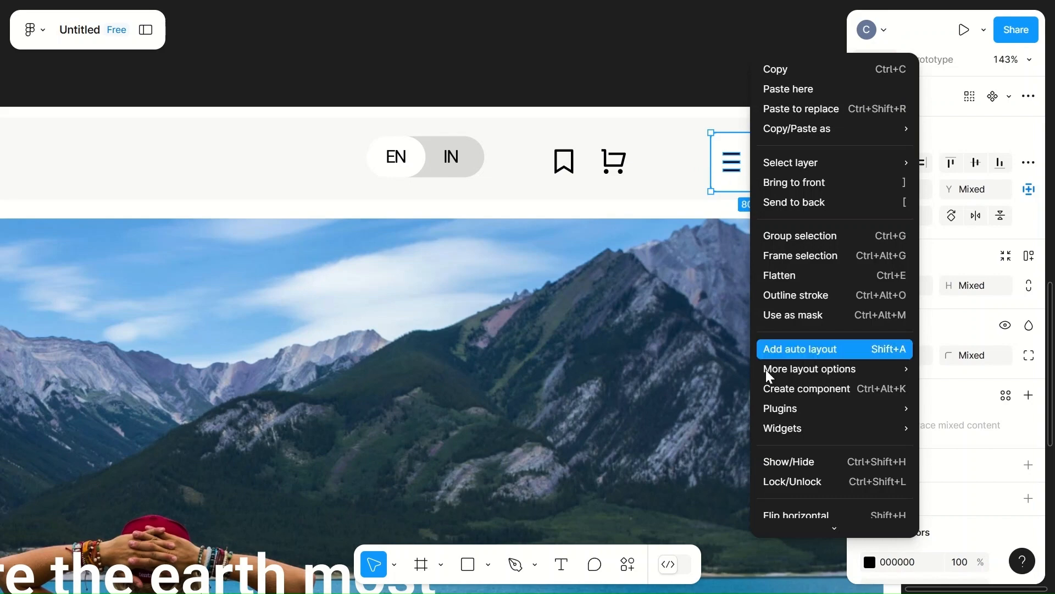
left_click(803, 348)
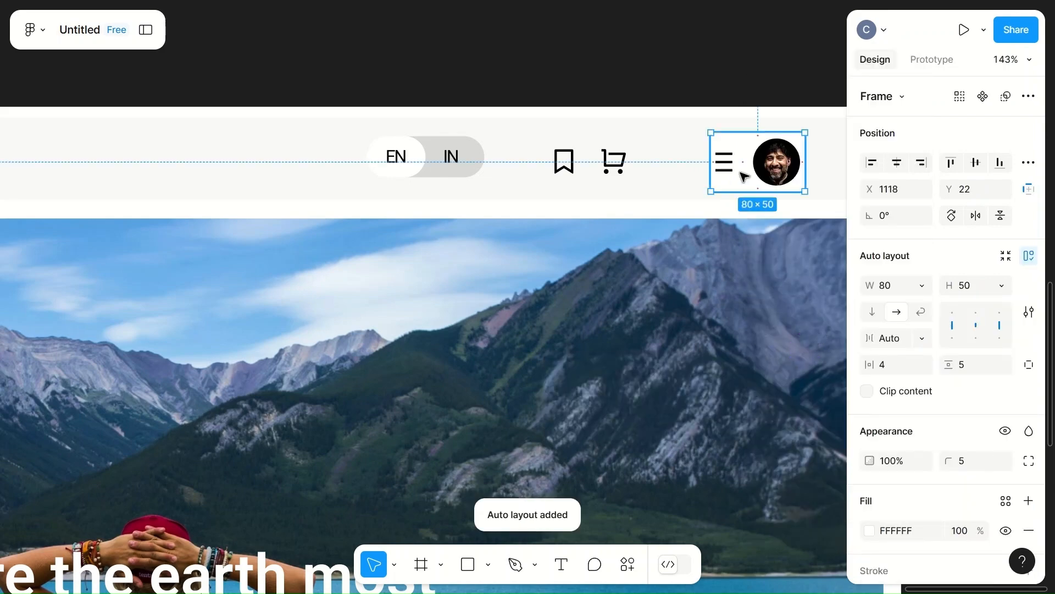
- Set the font size of the travway logo text to 35
scroll(743, 176, "down", 5)
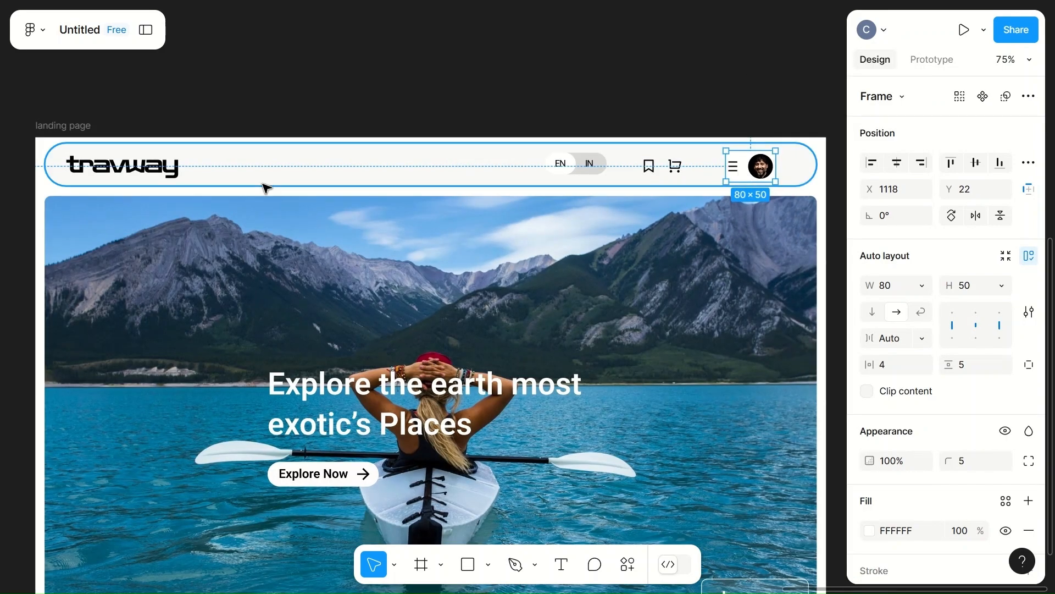
left_click(146, 168)
left_click(962, 477)
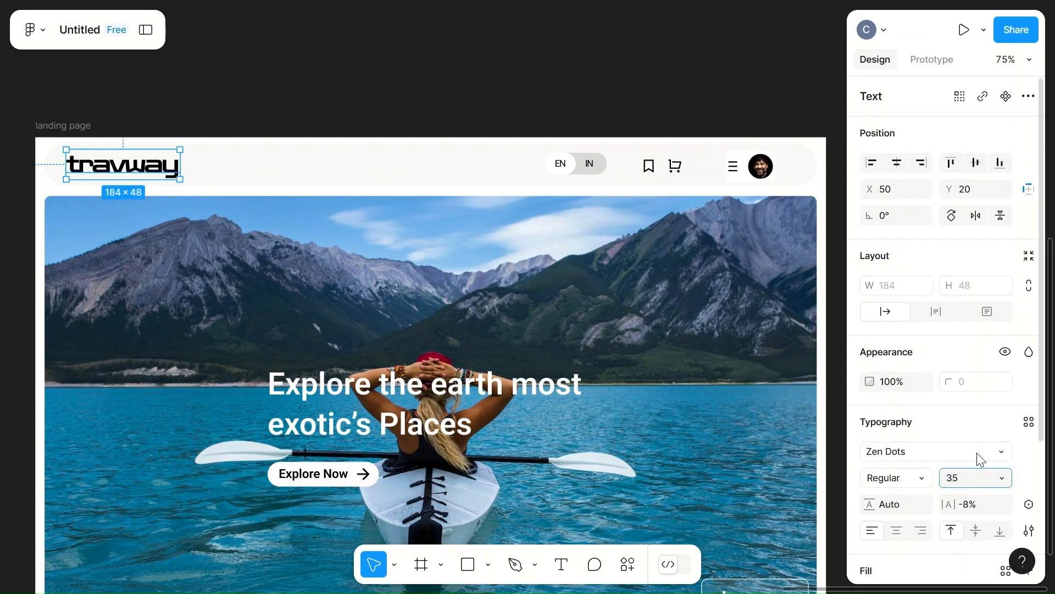
left_click(361, 167)
left_click(143, 173)
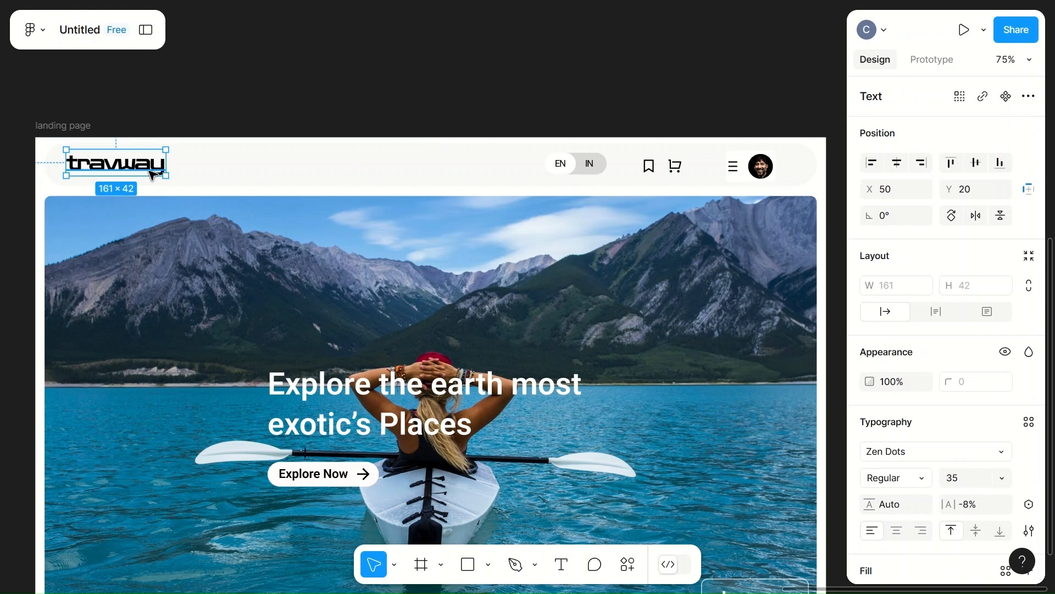
- Set the corner radius of the header's background rectangle to 10
left_click(358, 179)
left_click(973, 350)
type("10")
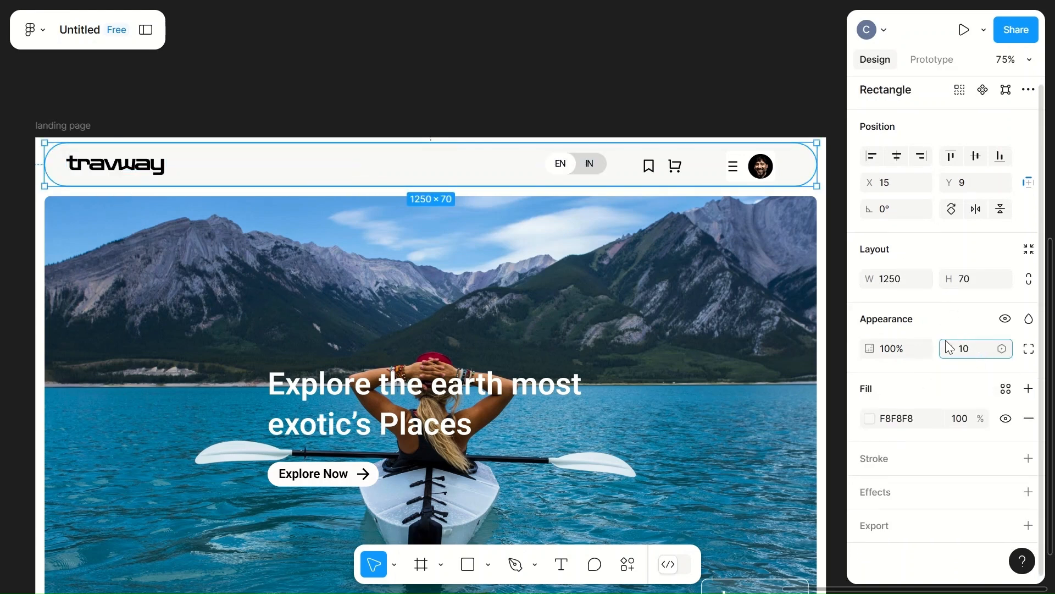
left_click(633, 275)
left_click(803, 172)
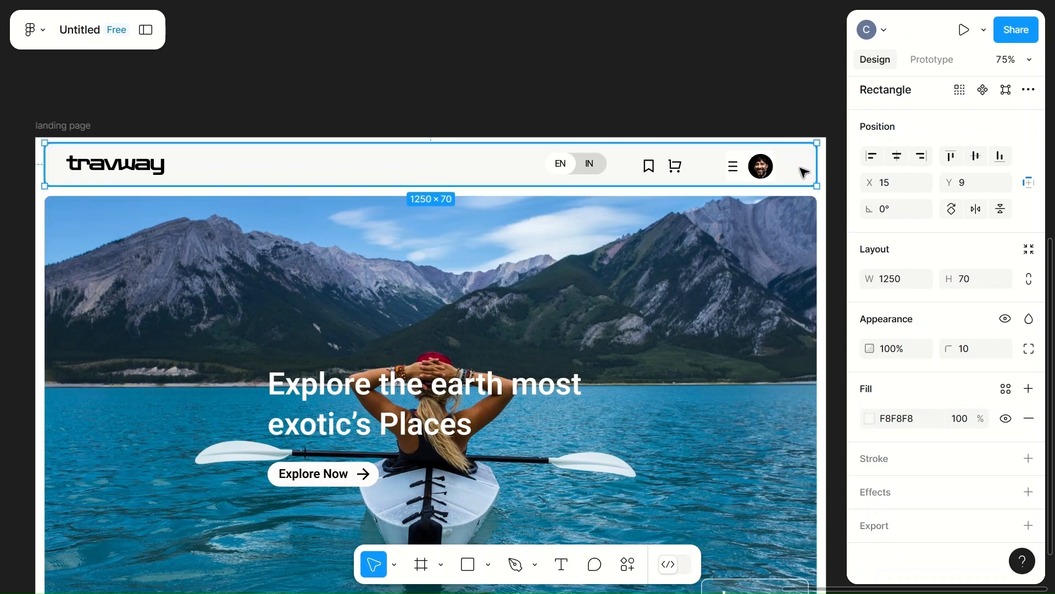
left_click(597, 304)
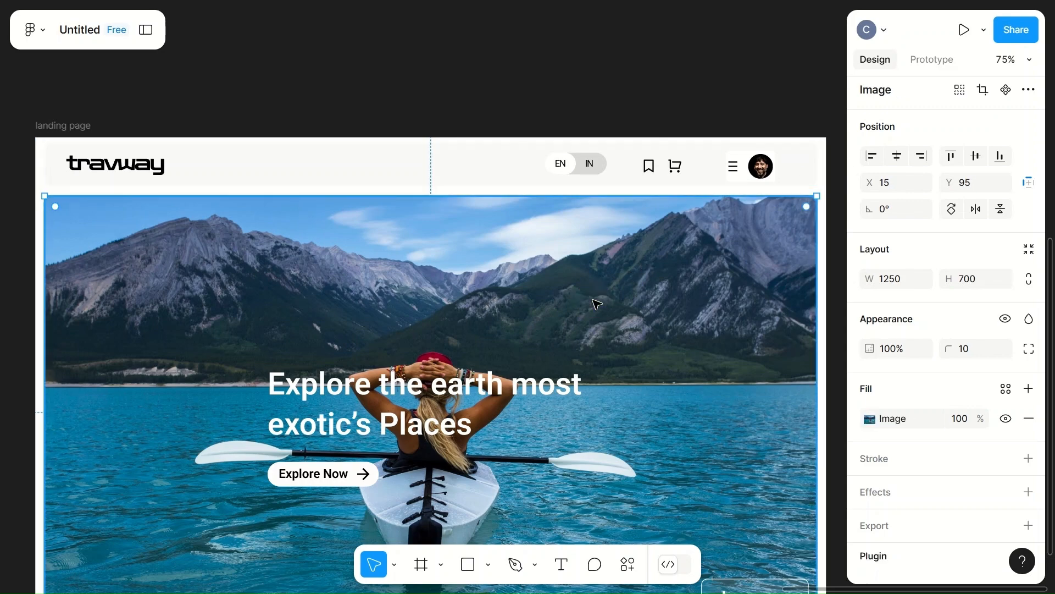
- Add auto layout to the Contact button's arrow, label and background together
scroll(597, 304, "down", 5)
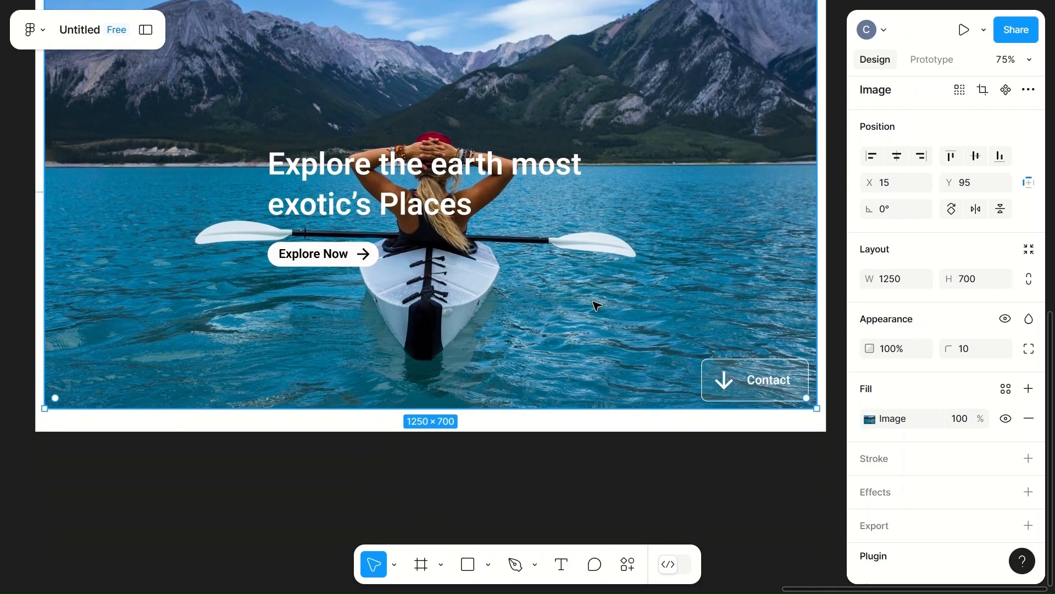
left_click(727, 383)
left_click(760, 380, "shift")
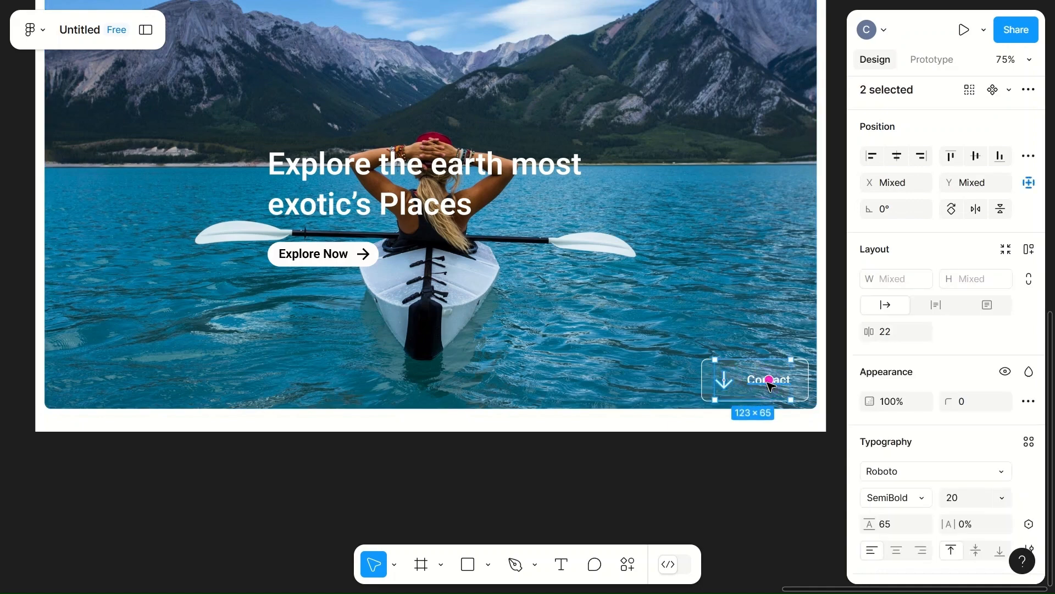
left_click(802, 385, "shift")
right_click(760, 385)
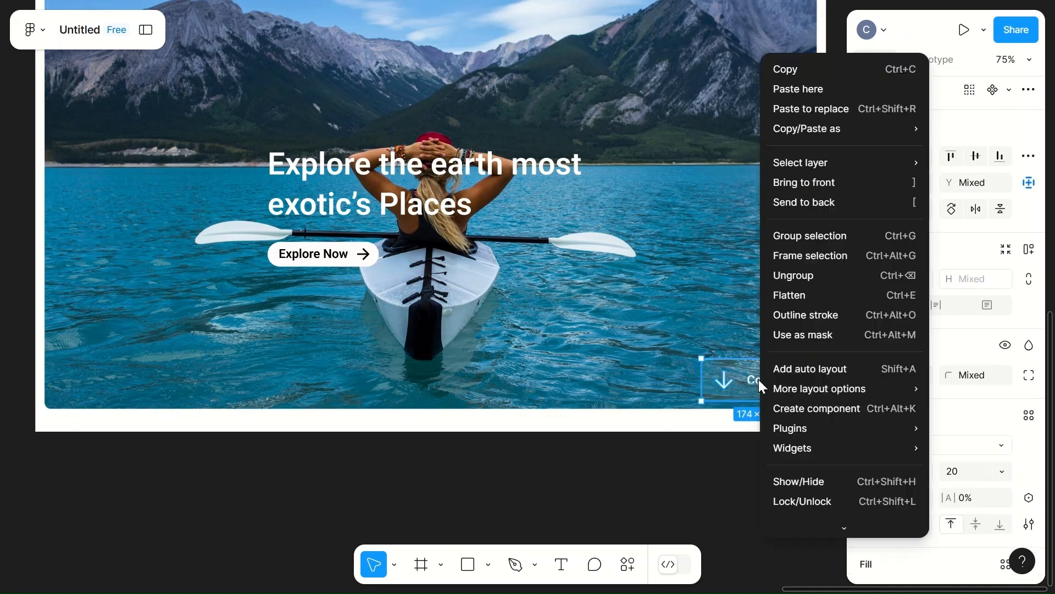
left_click(811, 376)
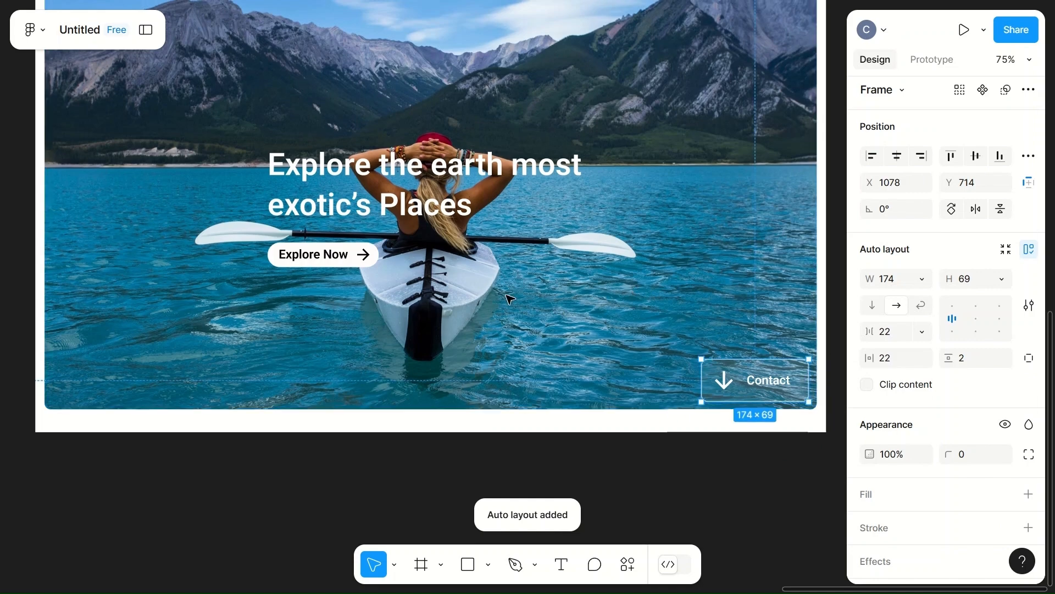
- Increase the height of the landing page frame to make room below the hero image
scroll(506, 294, "up", 1)
scroll(541, 292, "down", 2)
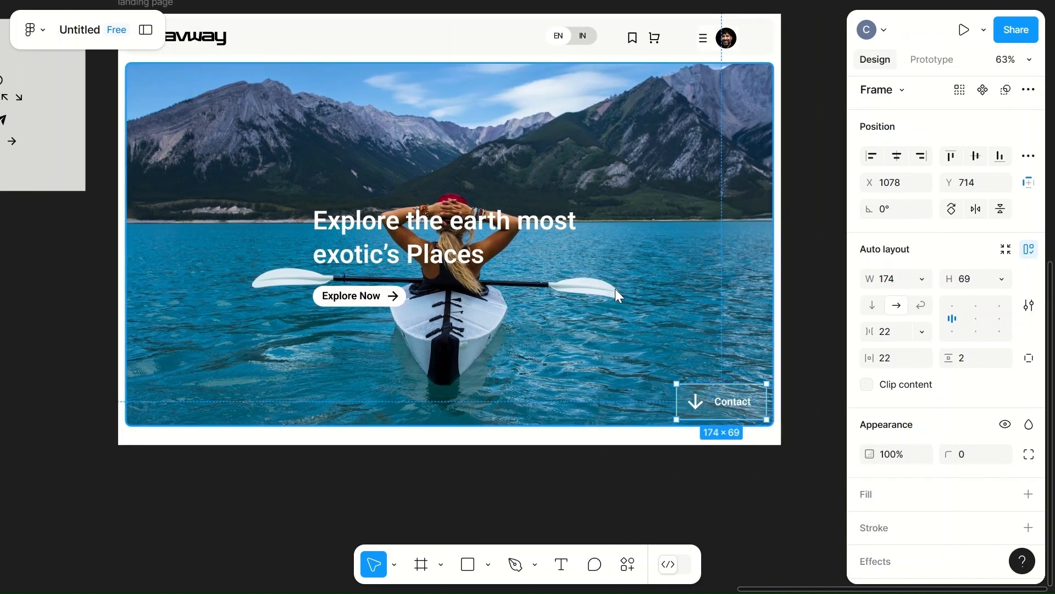
right_click(617, 294)
left_click(548, 307)
scroll(548, 306, "up", 3)
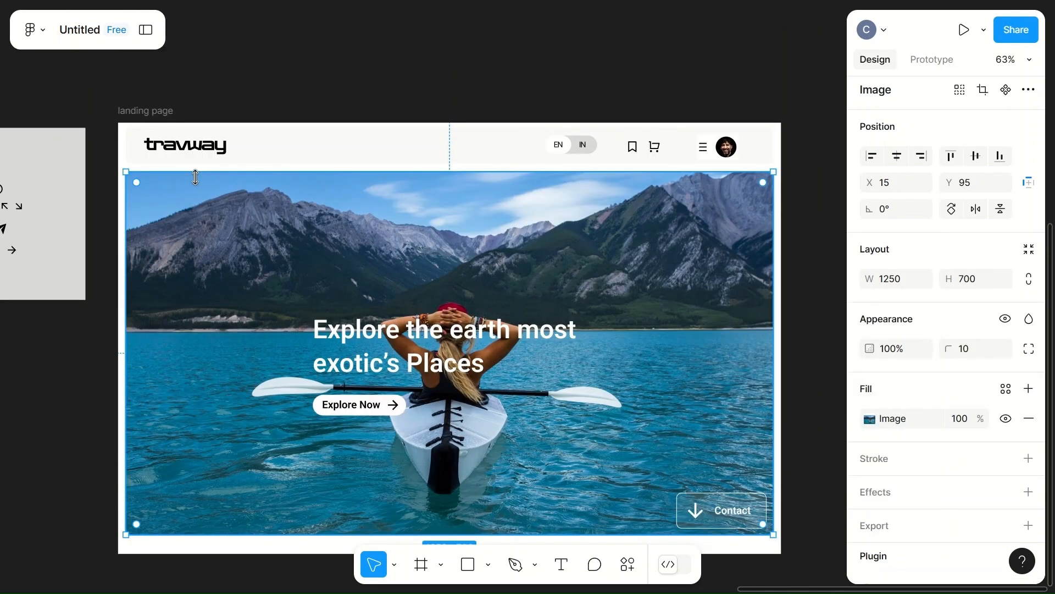
left_click(134, 109)
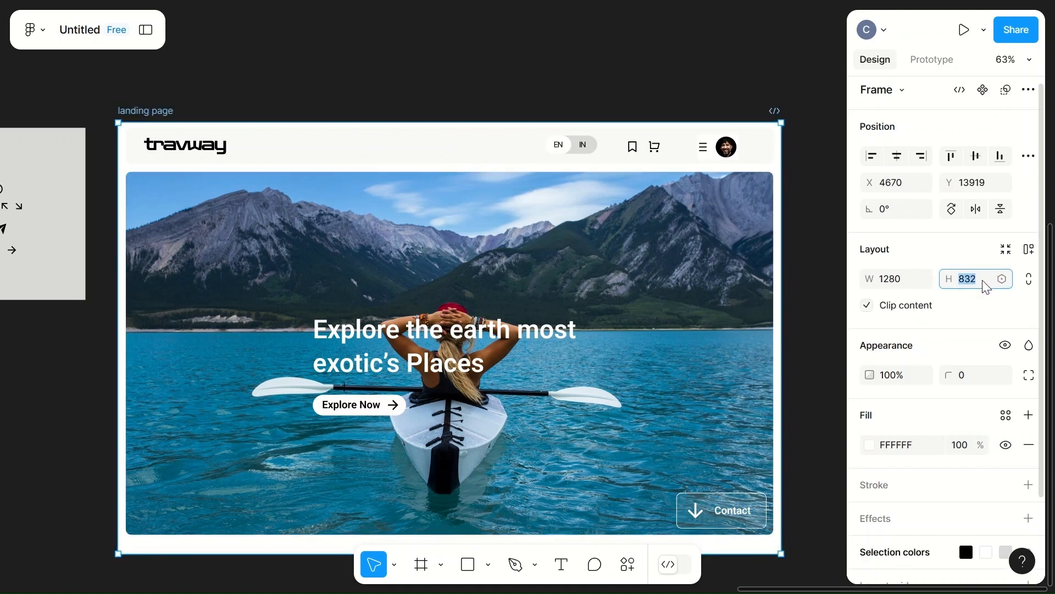
left_click(833, 256)
- Draw a rectangle about 291 × 195 overlapping the lower edge of the hero image near its left side
scroll(833, 256, "down", 3)
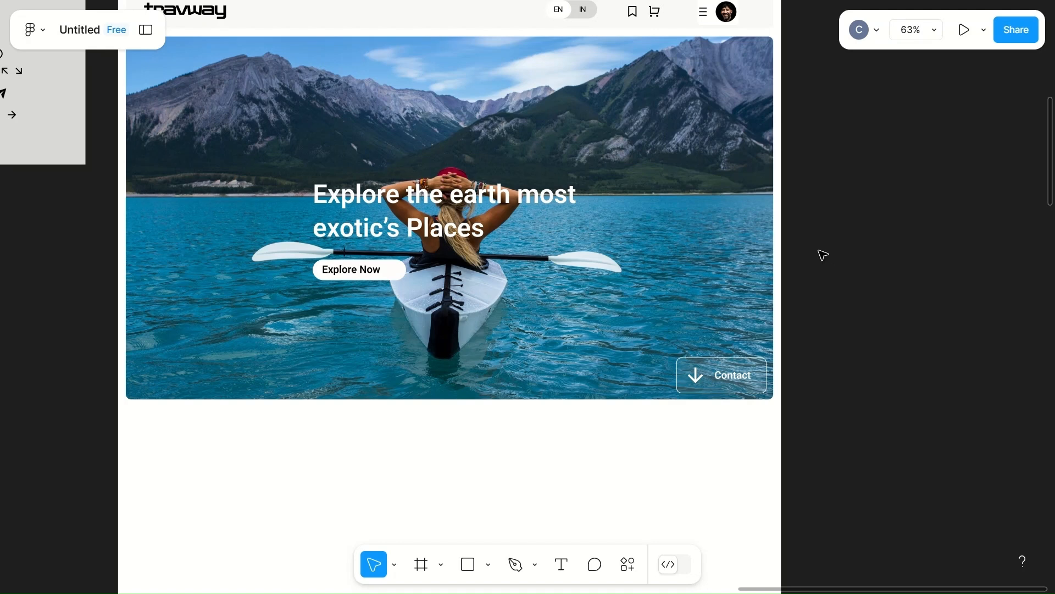
scroll(413, 384, "left", 4)
scroll(415, 389, "right", 2)
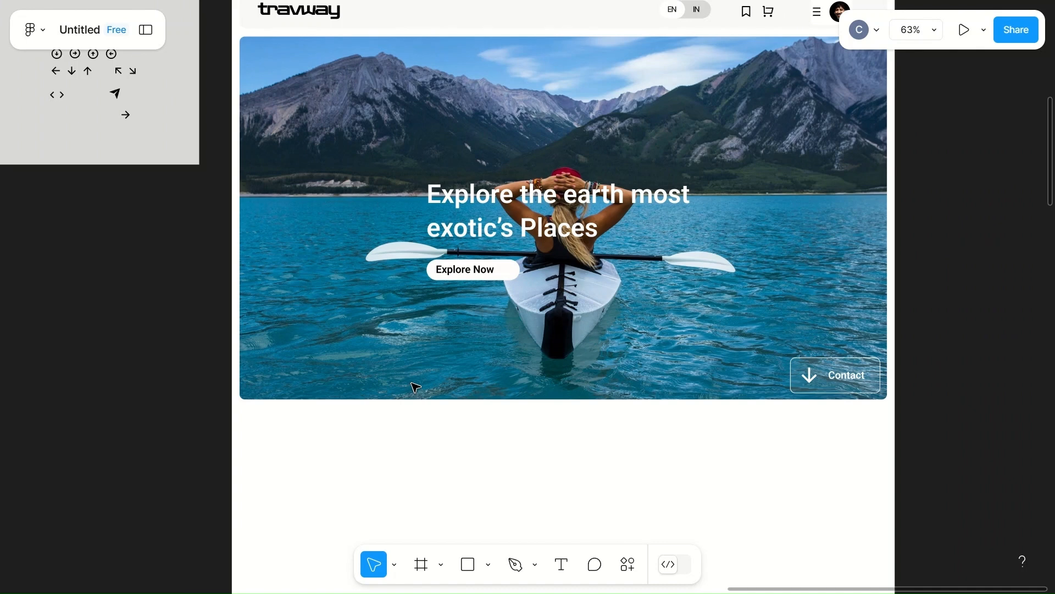
key("r")
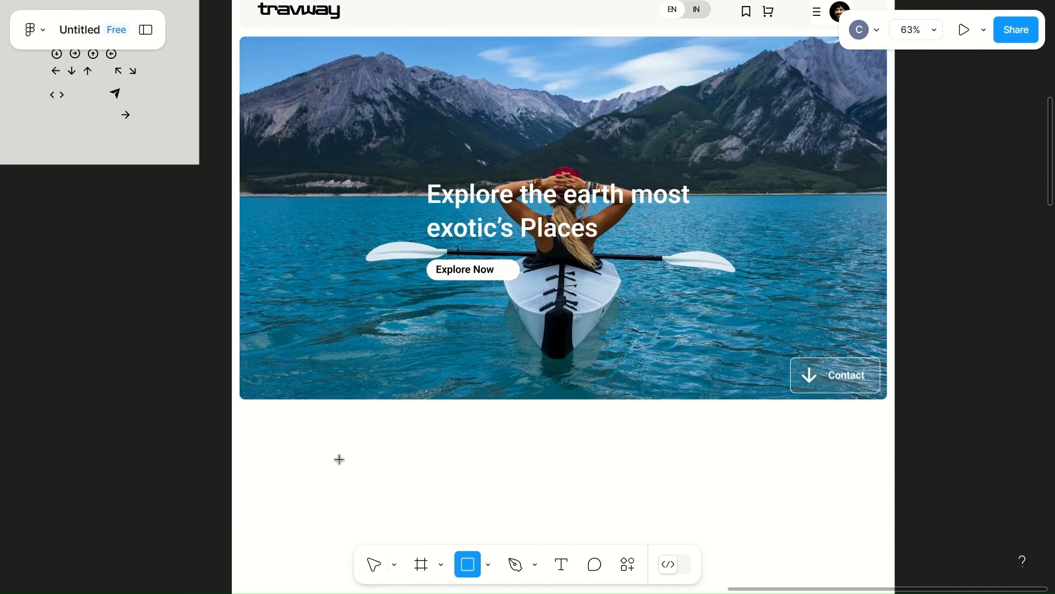
left_click_drag(303, 351, 454, 451)
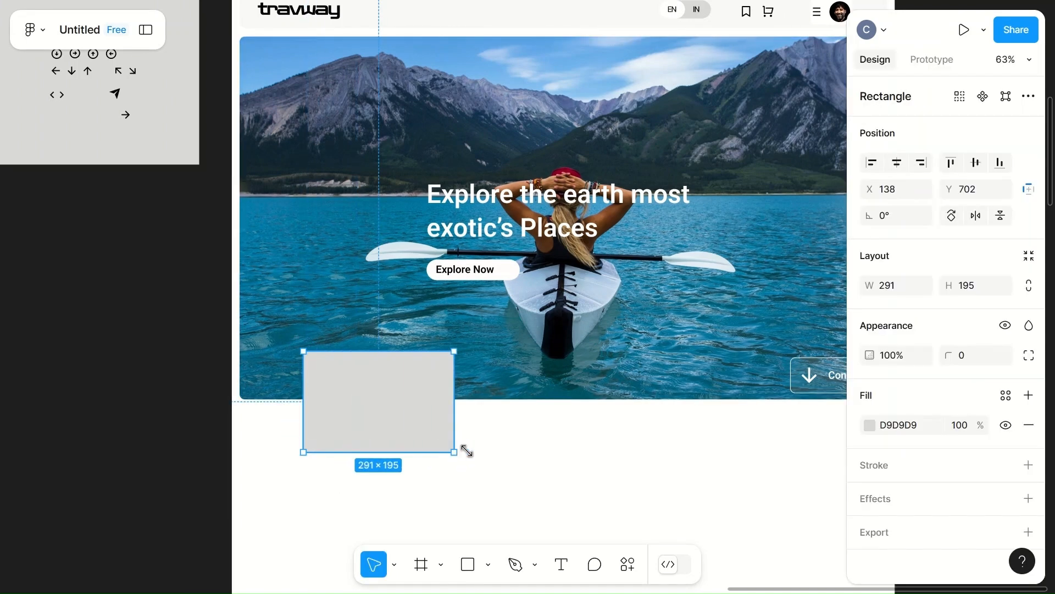
- Set the size of the new rectangle over the hero image's lower edge to 300 × 200
left_click(976, 281)
type("200")
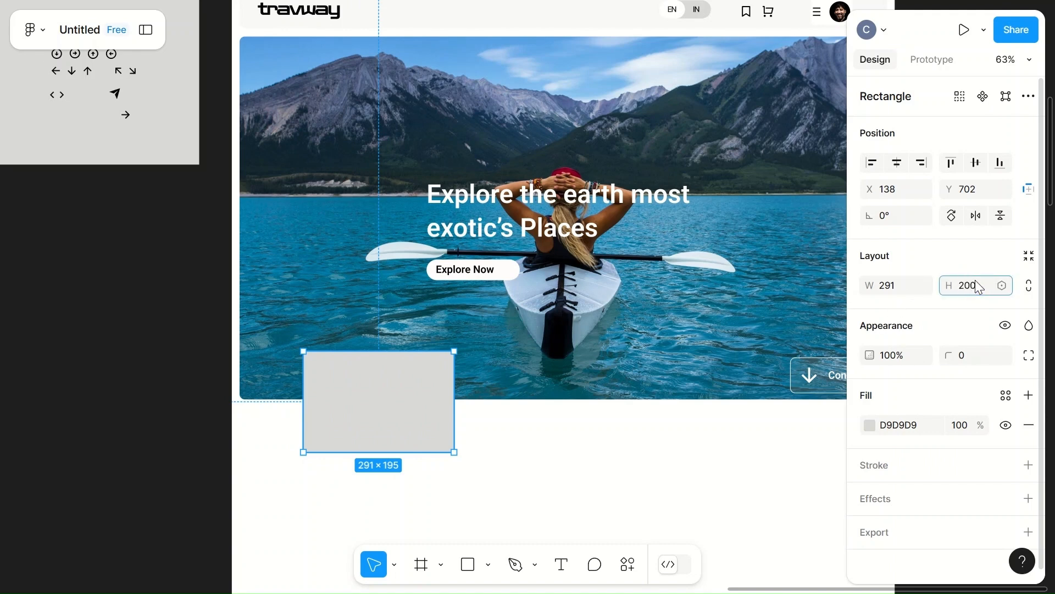
left_click(901, 290)
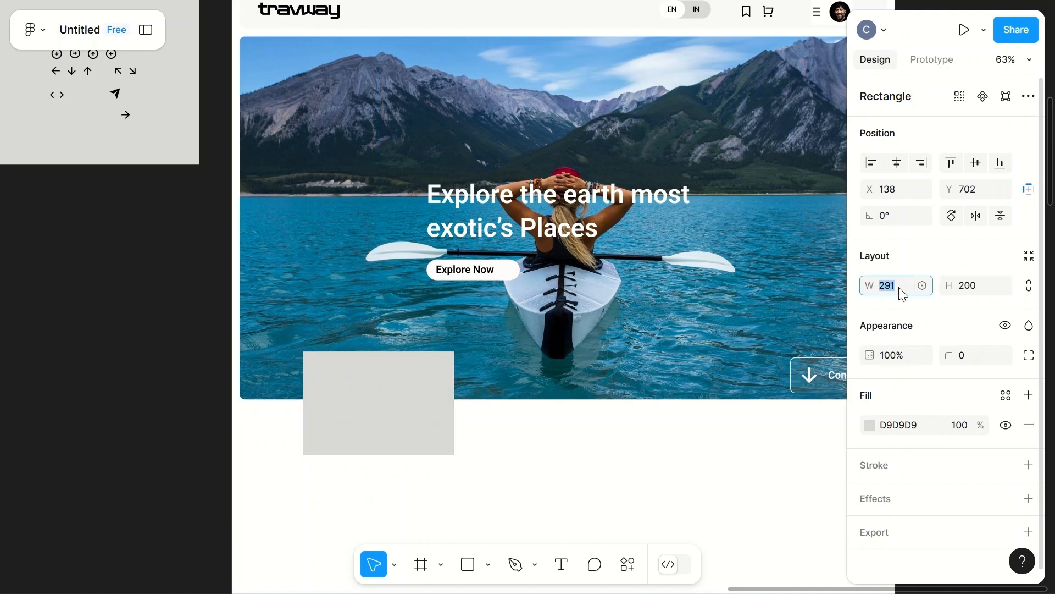
type("300")
left_click(536, 380)
left_click(407, 393)
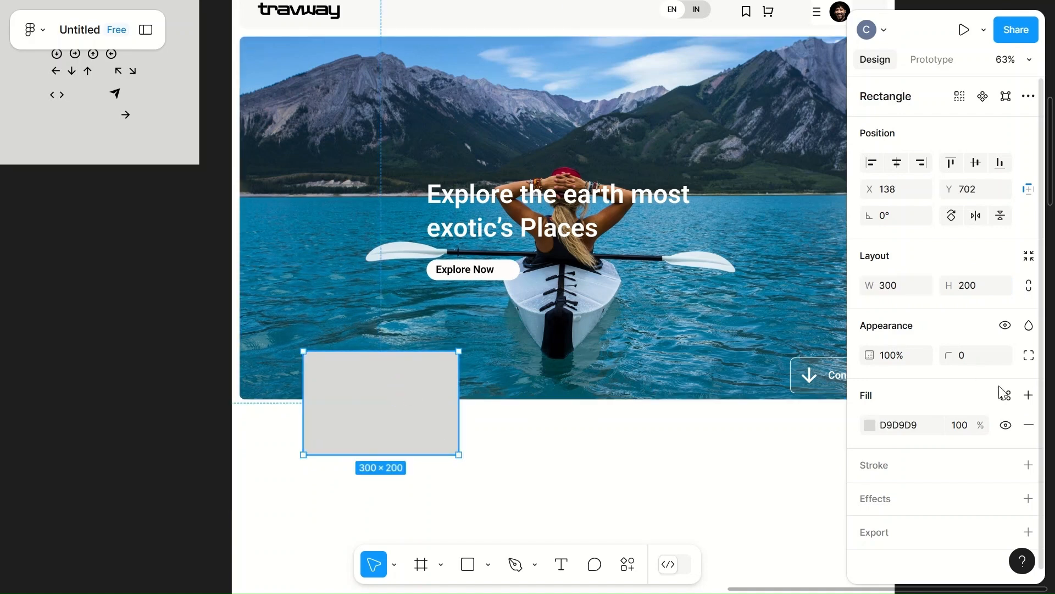
- Change the rectangle's fill color to white, FFFFFF
left_click(869, 425)
left_click(750, 511)
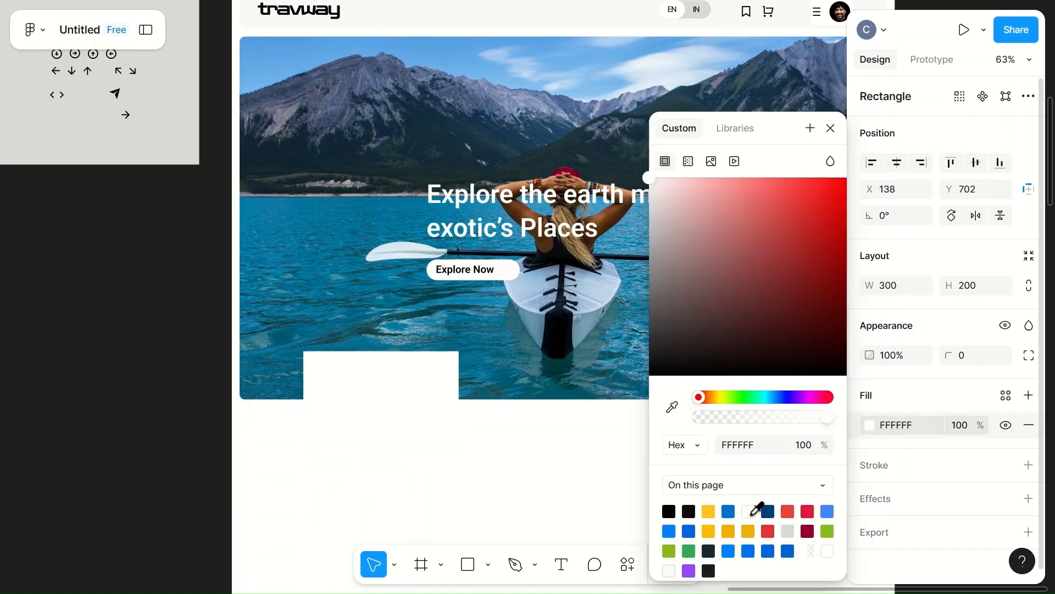
left_click(375, 410)
- Add a drop shadow with an X offset of 3 to the white card and move the card to X 50, Y 695
left_click(868, 498)
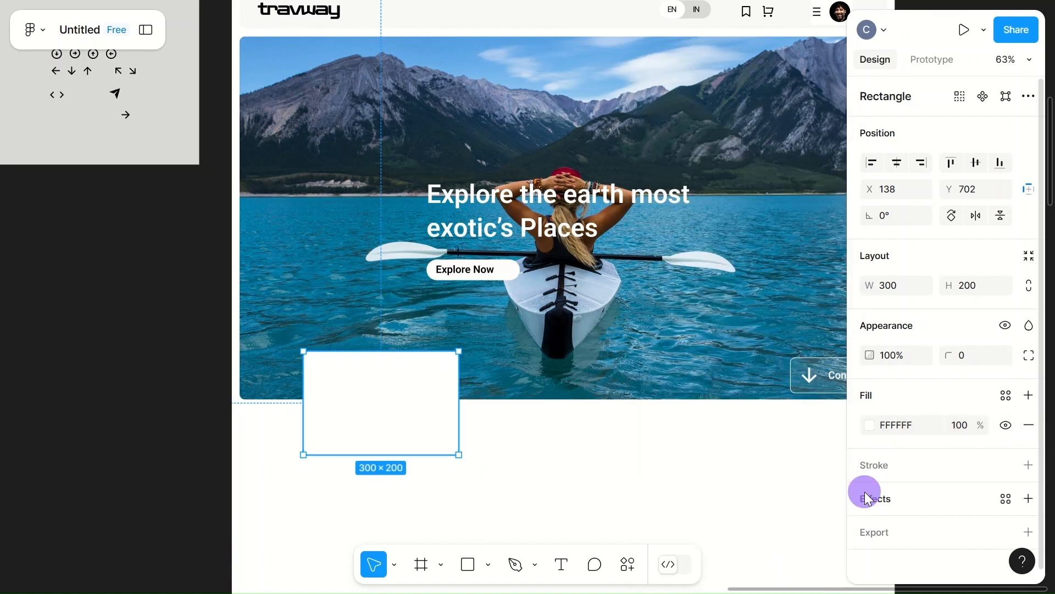
left_click(867, 525)
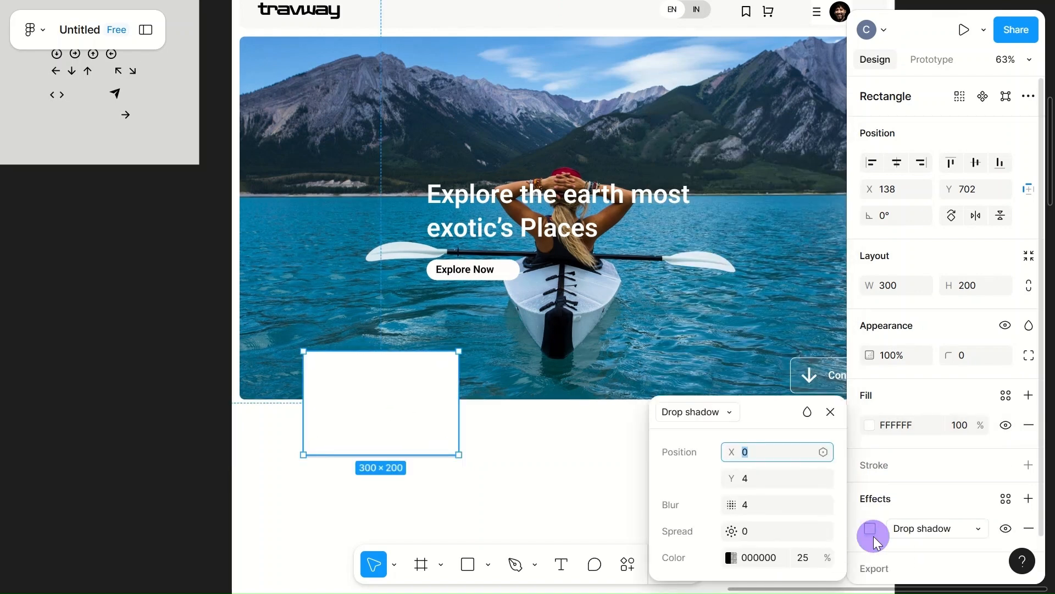
type("3")
left_click(576, 473)
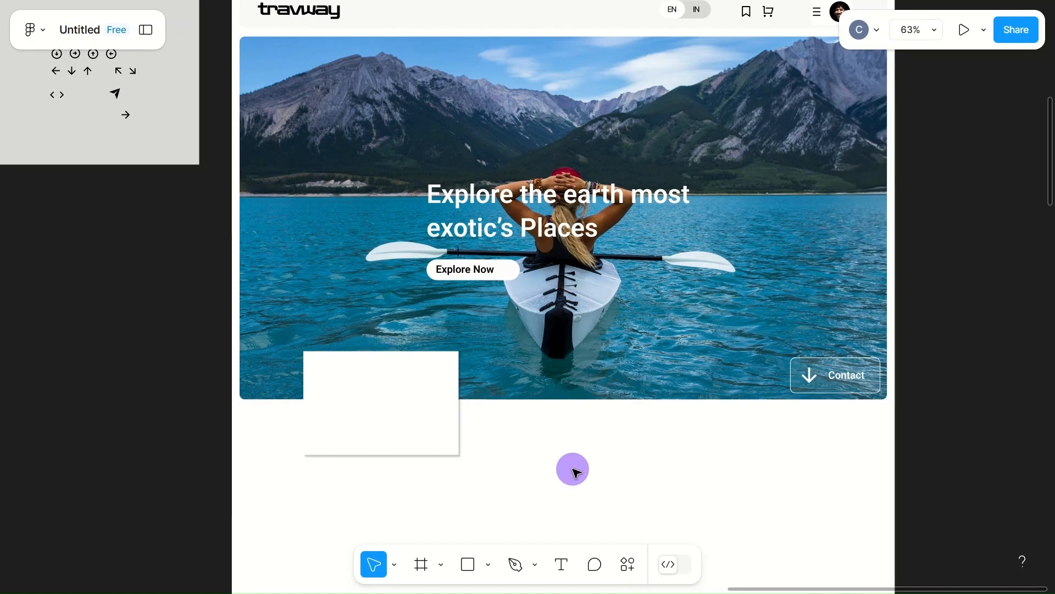
left_click_drag(405, 434, 357, 434)
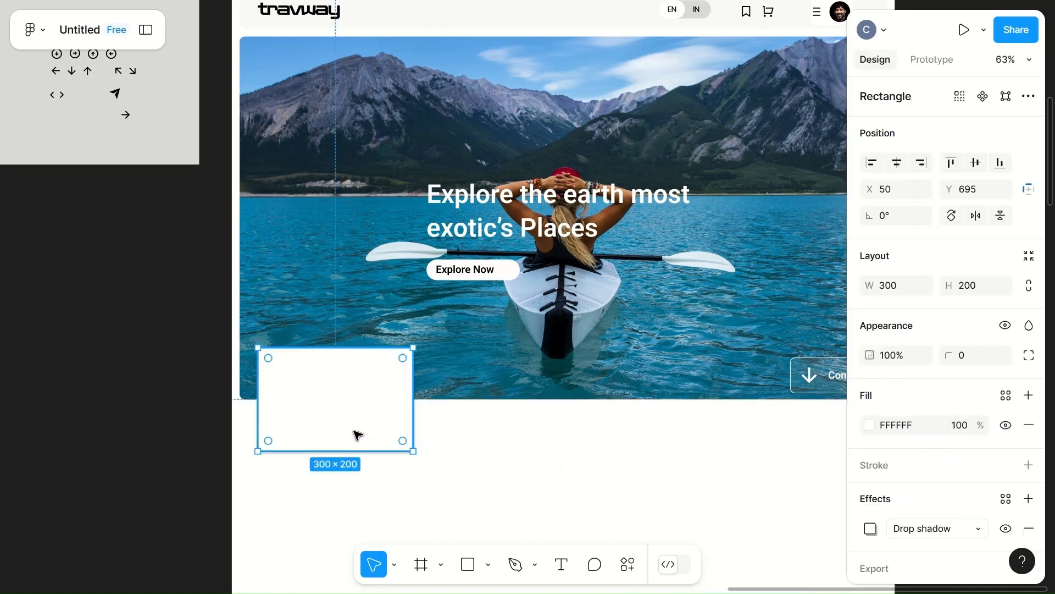
- Edit the card's shape, adding points on its right and top edges and pulling the upper-right corner inward into a diagonal cut
double_click(354, 432)
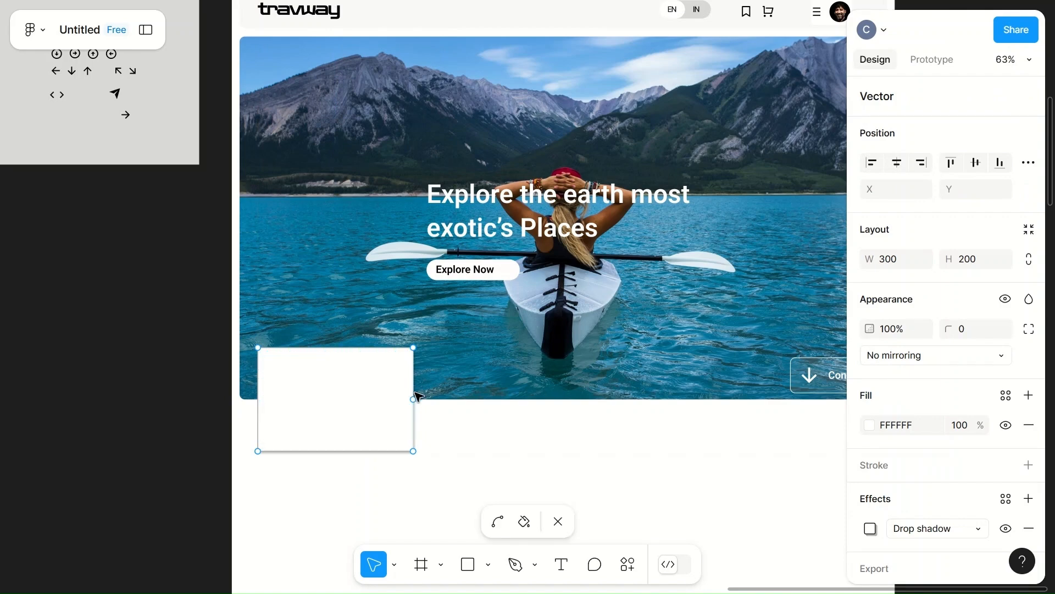
scroll(421, 407, "up", 5)
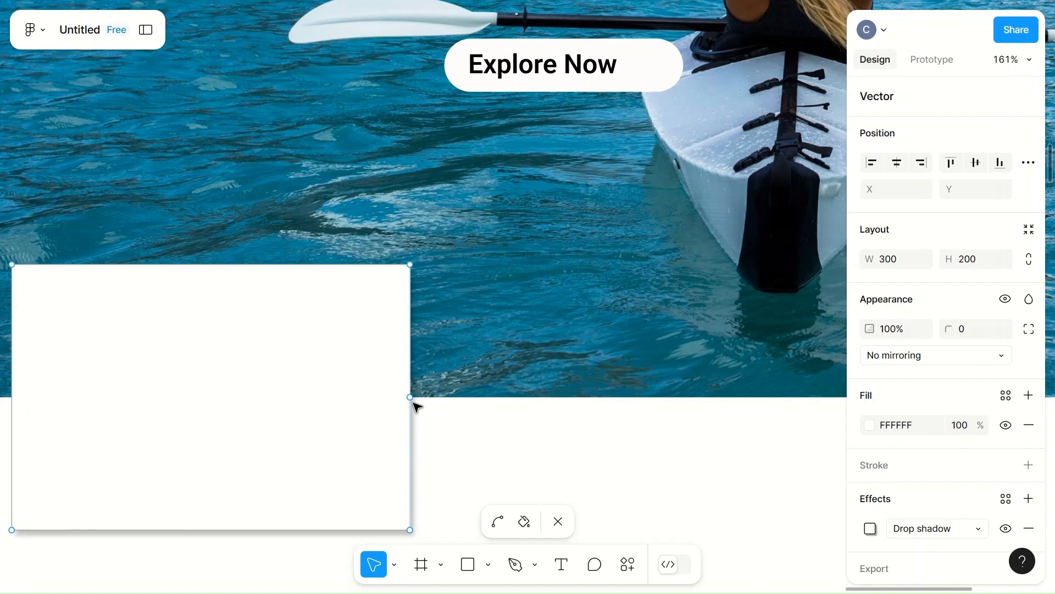
left_click(411, 398)
left_click_drag(412, 399, 413, 347)
left_click_drag(212, 264, 319, 269)
left_click_drag(409, 264, 355, 301)
- Fine-tune the middle point of the card's diagonal cut to X 309.5, Y 722.5 and finish editing the shape
scroll(314, 356, "up", 10)
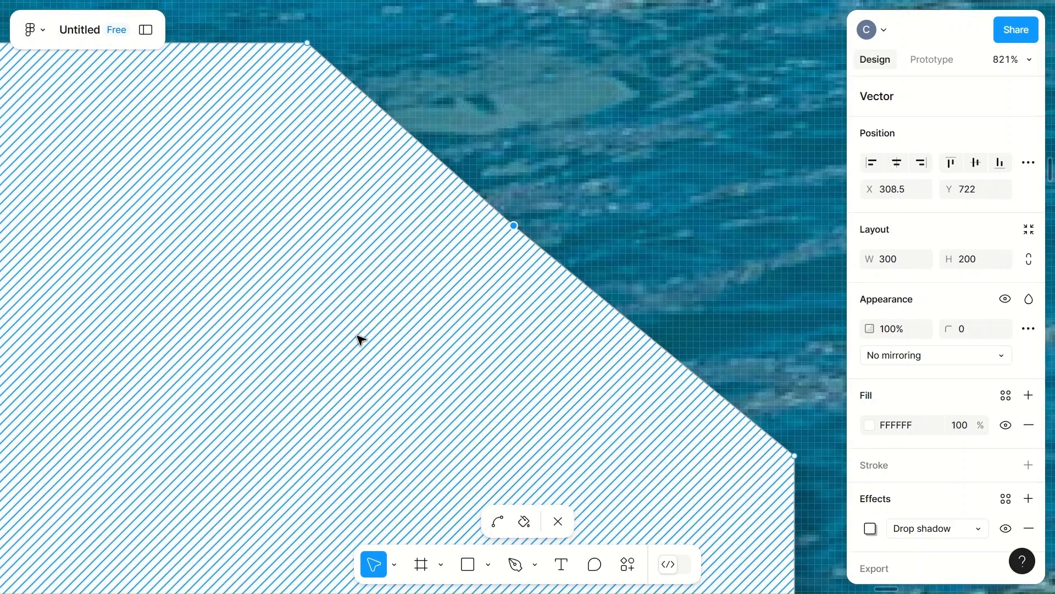
left_click(518, 226)
left_click_drag(524, 230, 526, 234)
scroll(595, 245, "down", 10)
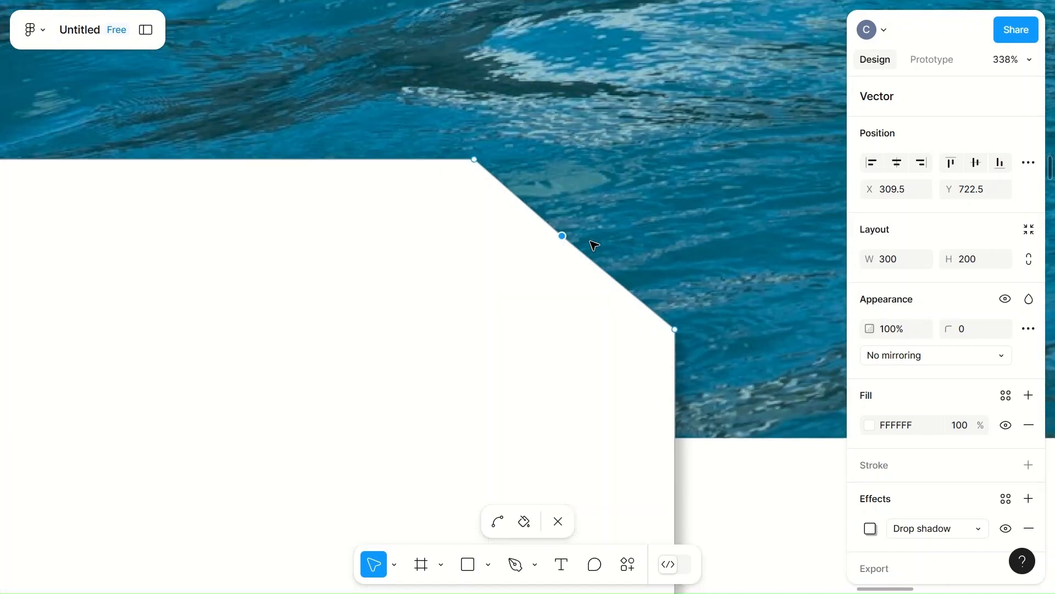
left_click(666, 251)
key("Escape")
left_click(512, 344)
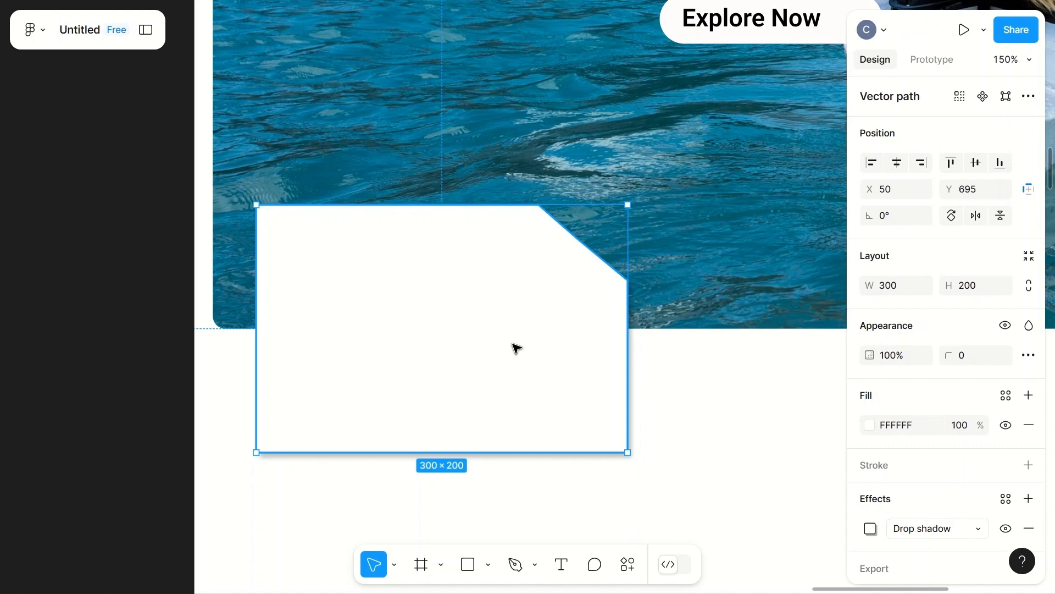
- Start a text inside the card with the words "Explore our curated most"
key("t")
left_click(283, 275)
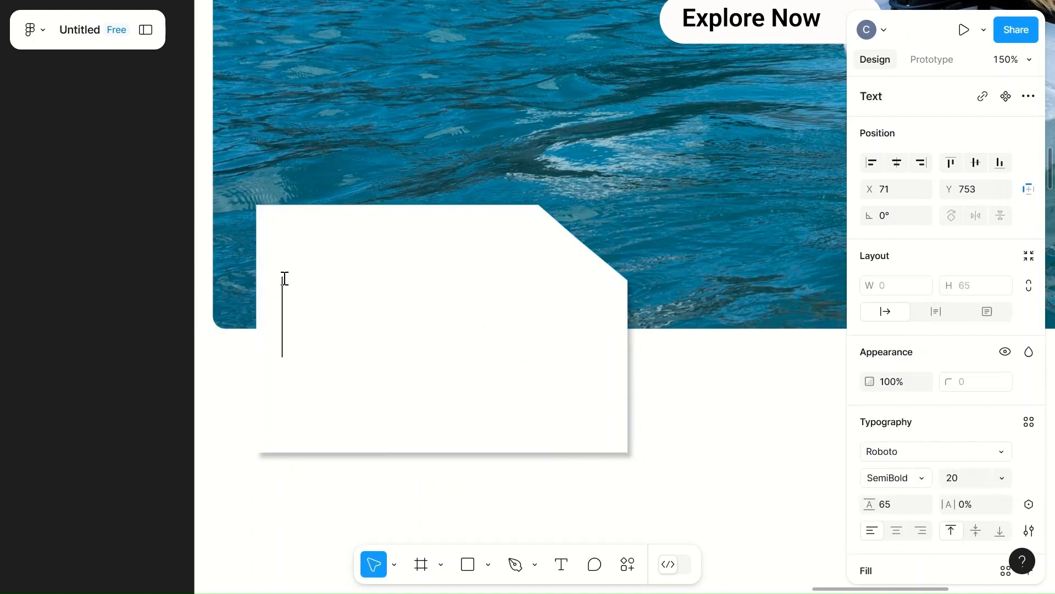
type("Explore our cu")
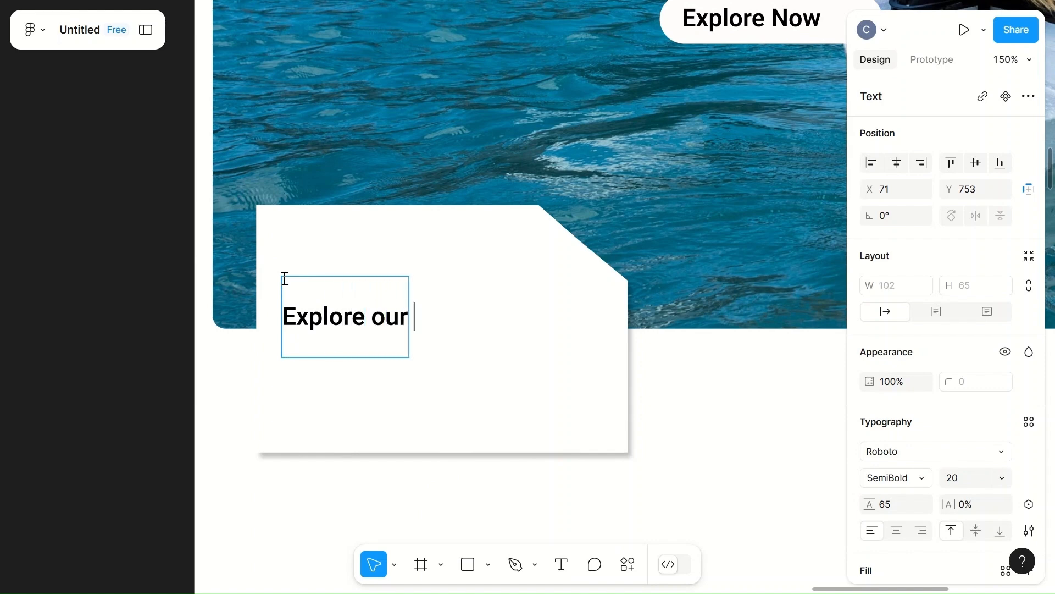
type("d ")
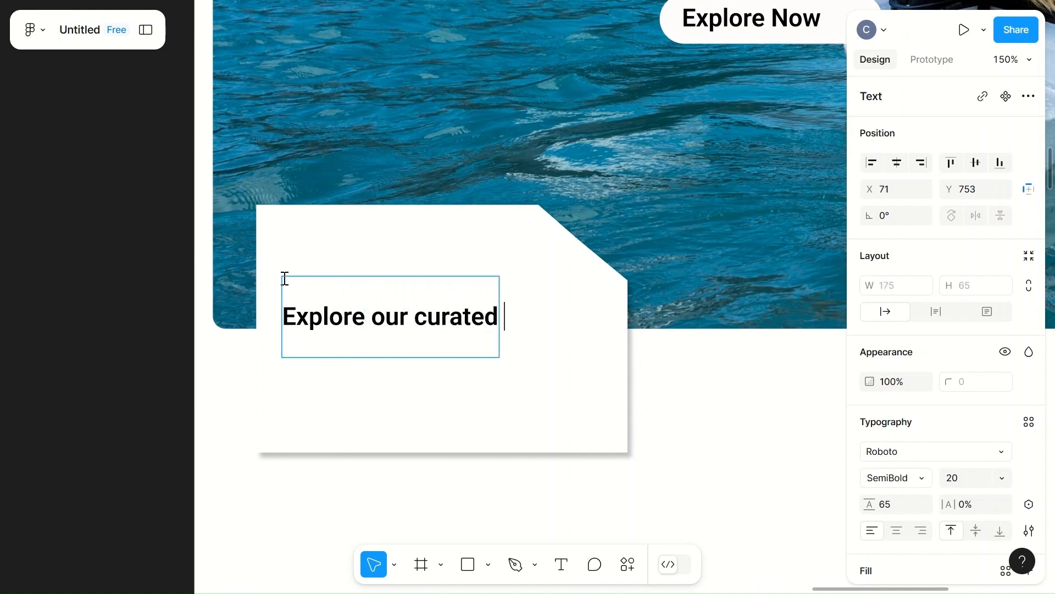
type("most")
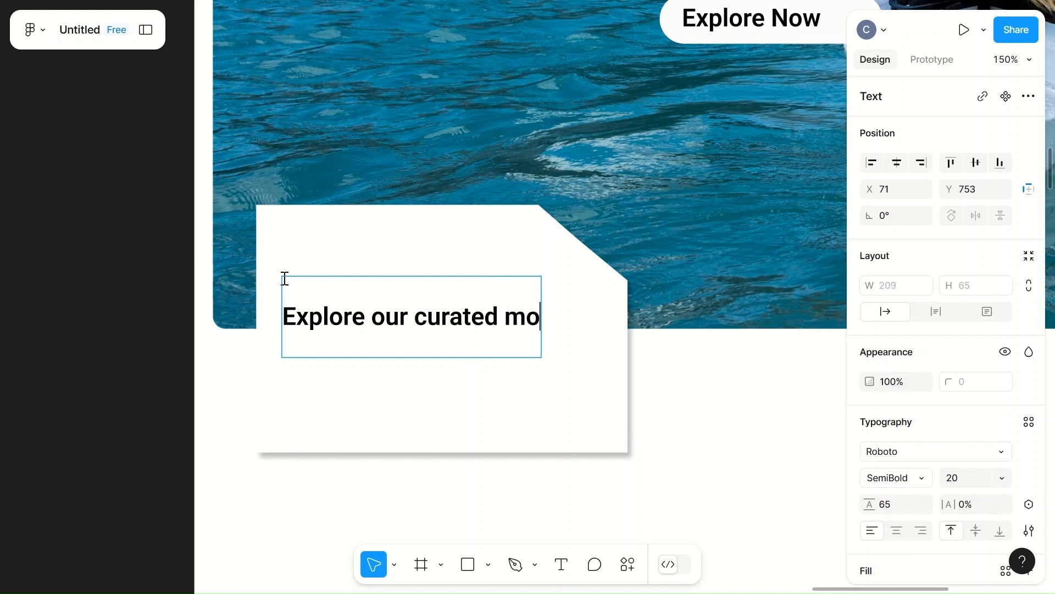
- Rework the card text to read "Explore our most curated"
key("BackSpace")
key("BackSpace")
key("BackSpace")
key("BackSpace")
key("BackSpace")
key("BackSpace")
type("d")
key("Left")
key("Left")
key("Left")
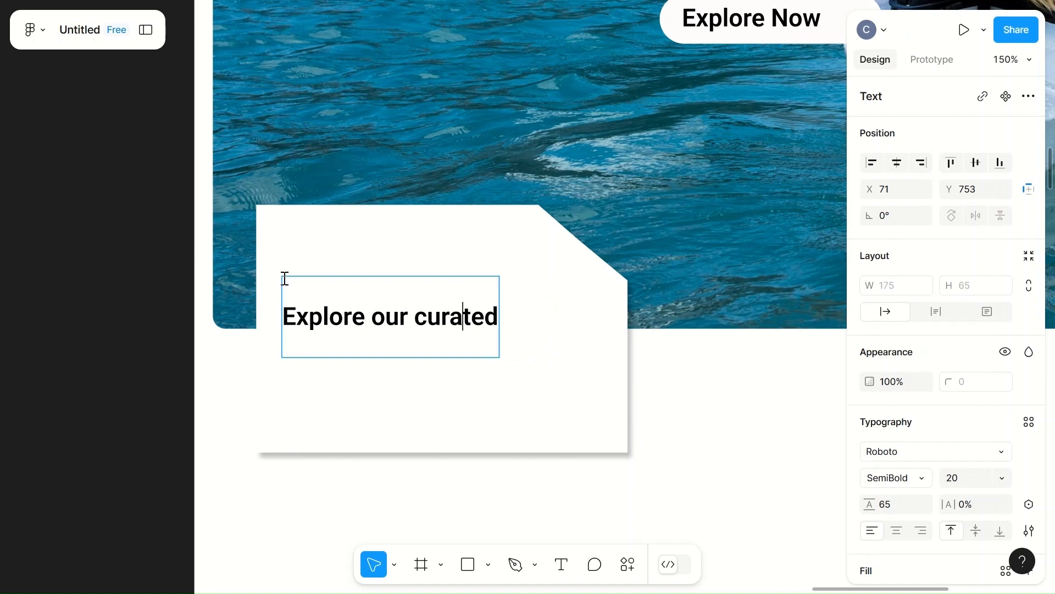
type("most")
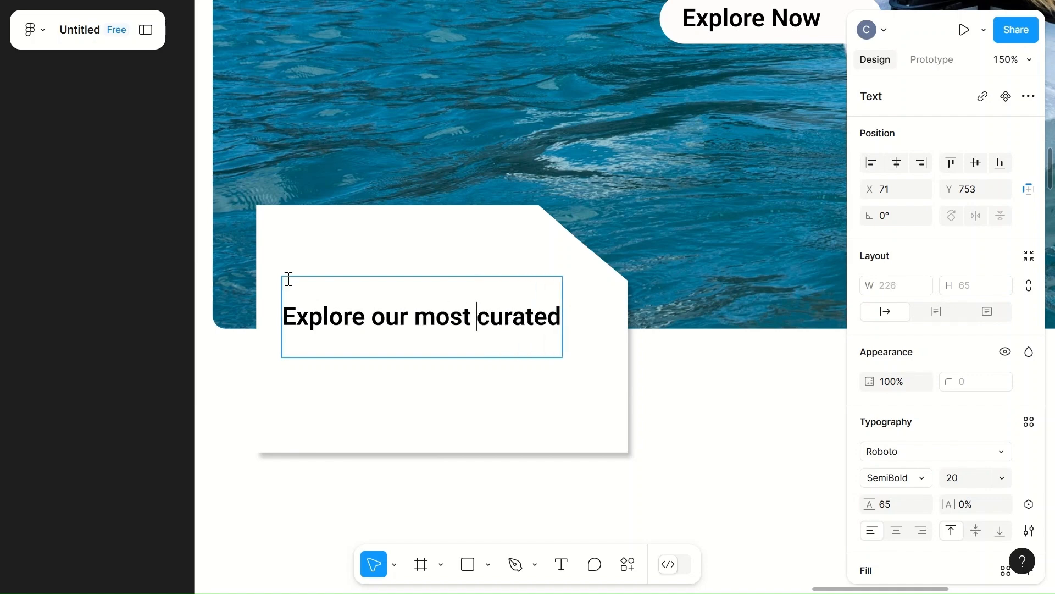
- Complete the card text so it reads "Explore our most curated Destinations."
left_click(564, 318)
left_click(561, 318)
type("Destinations")
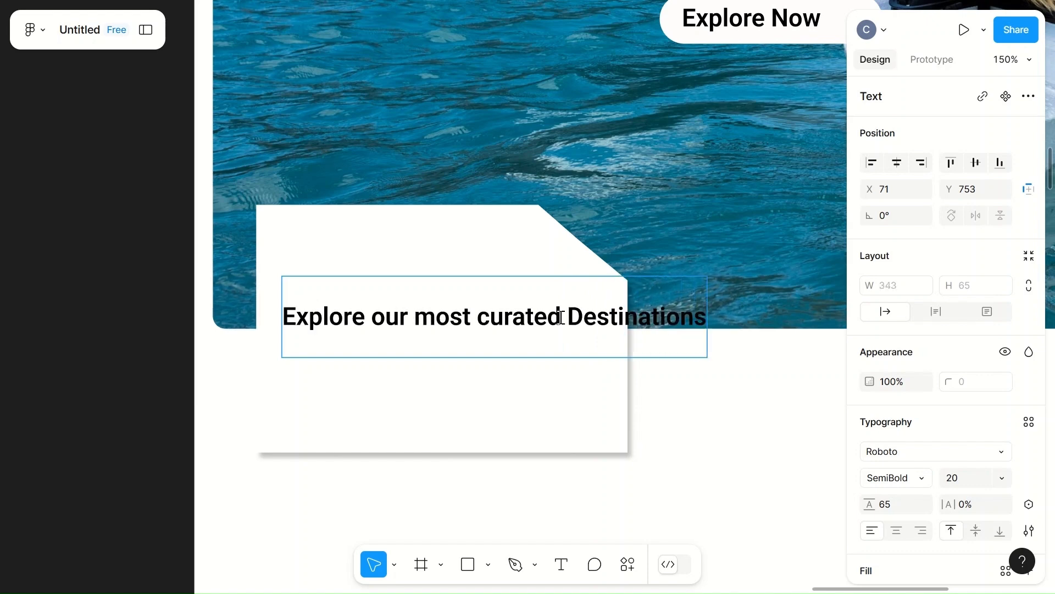
type(".")
left_click(559, 250)
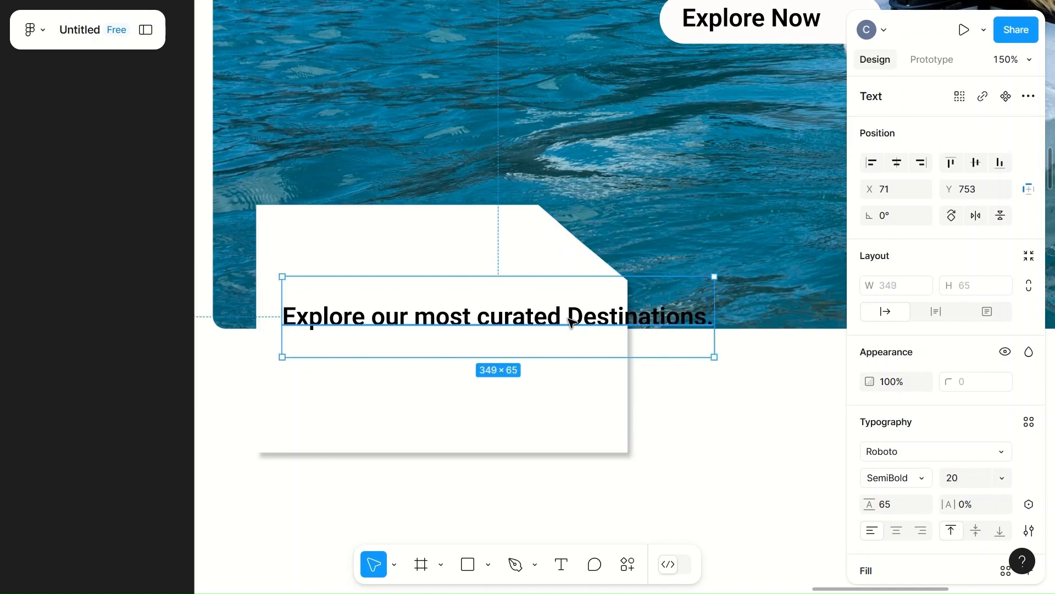
- Narrow the card's text box to 206 wide so it wraps onto two lines, and set its font weight to Medium
left_click_drag(714, 323, 537, 355)
scroll(1020, 499, "down", 3)
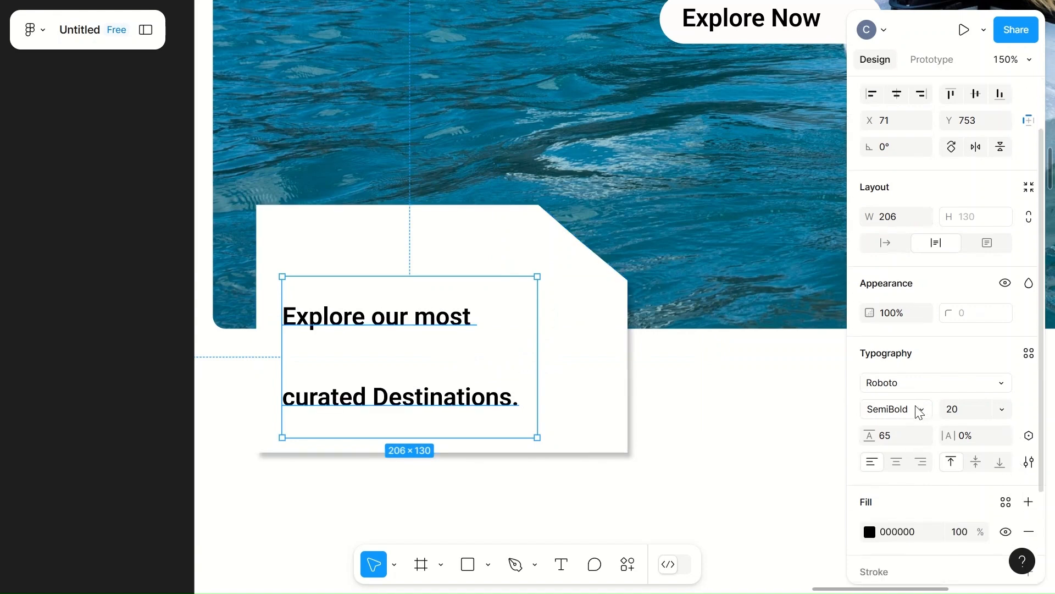
left_click(923, 412)
left_click(915, 332)
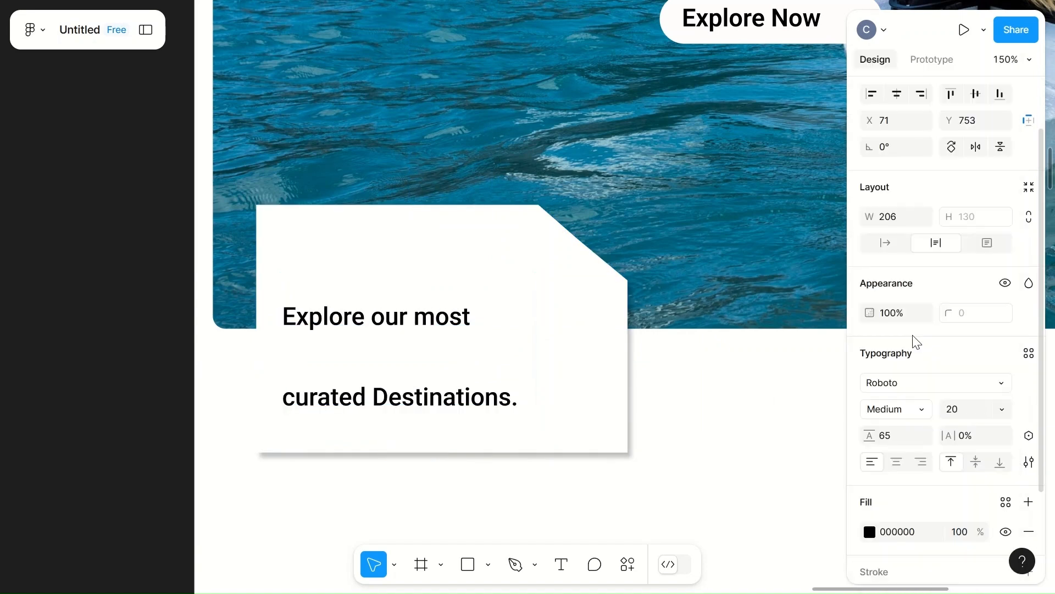
- Try a line height of 59 on the card text
left_click(890, 437)
type("59")
left_click(697, 414)
- Set the card text's line height to Auto
left_click(428, 329)
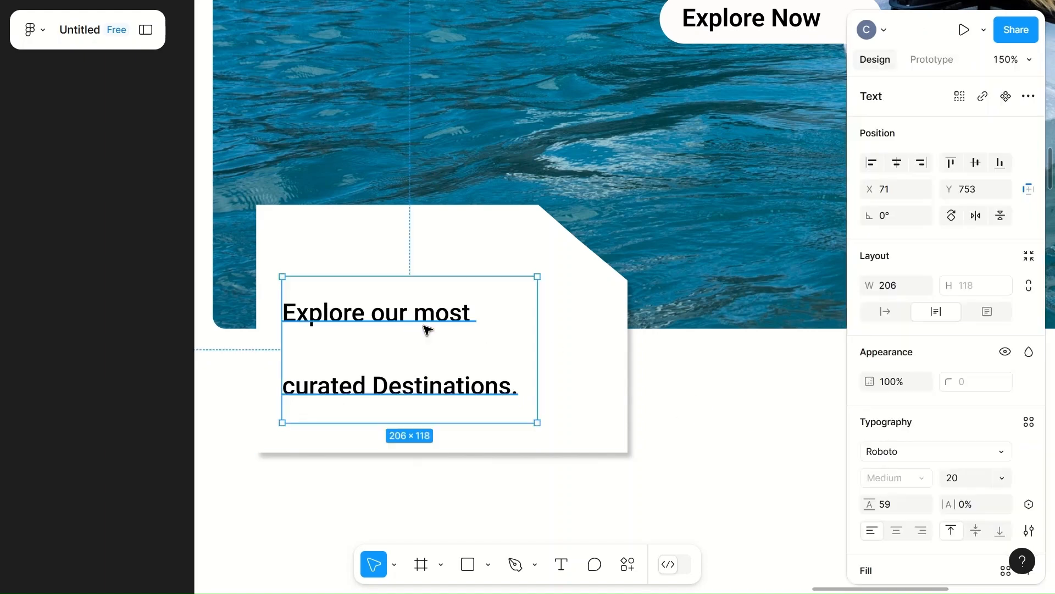
left_click(890, 504)
type("auto")
left_click(752, 494)
left_click(429, 326)
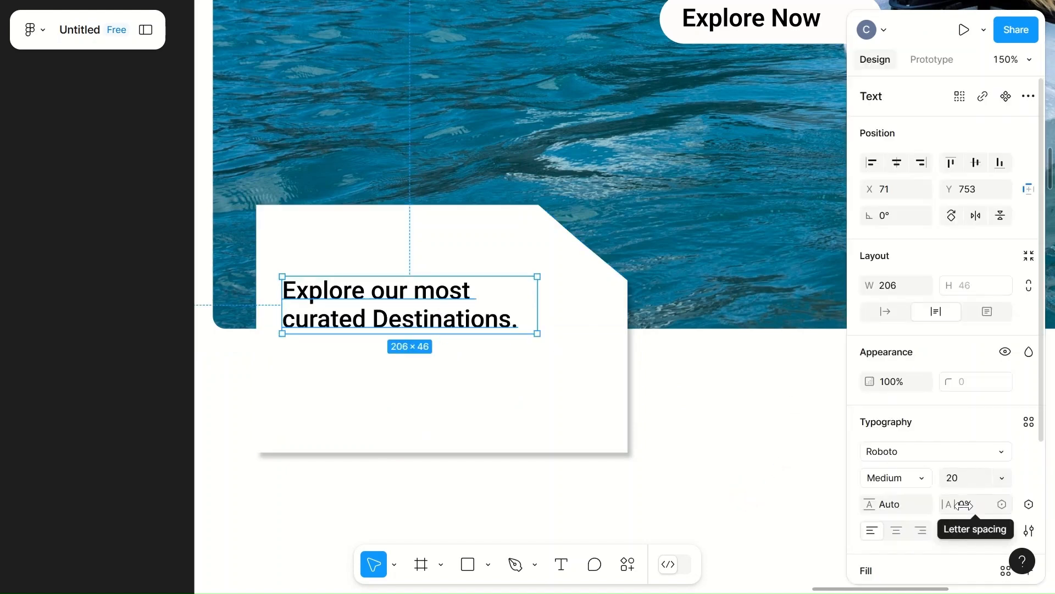
- Move the text toward the card's upper-left corner, to X 62, Y 719
left_click(668, 488)
scroll(668, 489, "down", 5)
left_click(497, 385)
left_click_drag(498, 384, 513, 353)
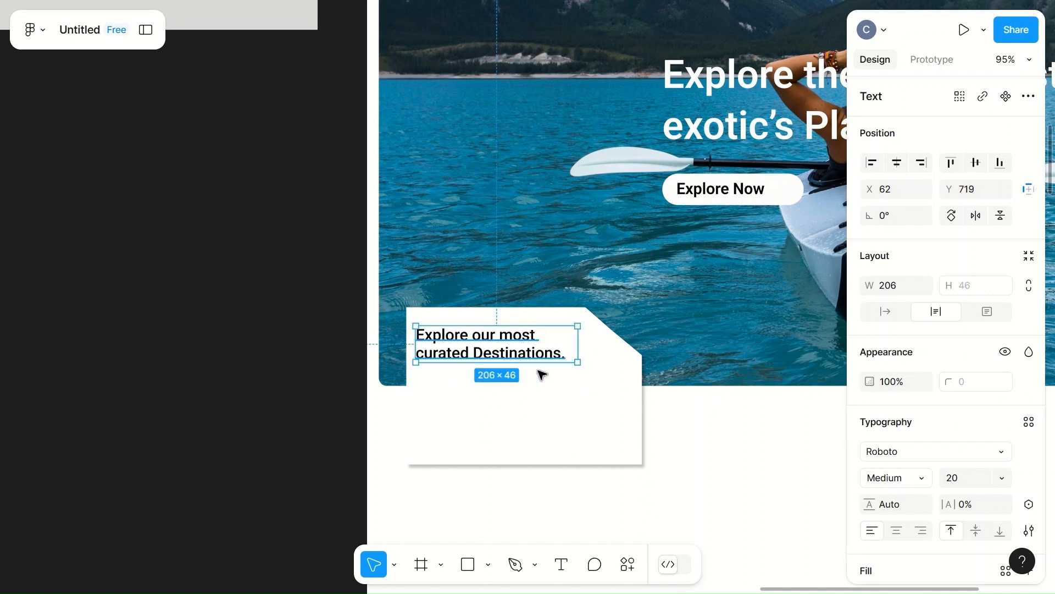
- Reduce the card's height to about 120 and reposition its text at X 70, Y 714
left_click(579, 439)
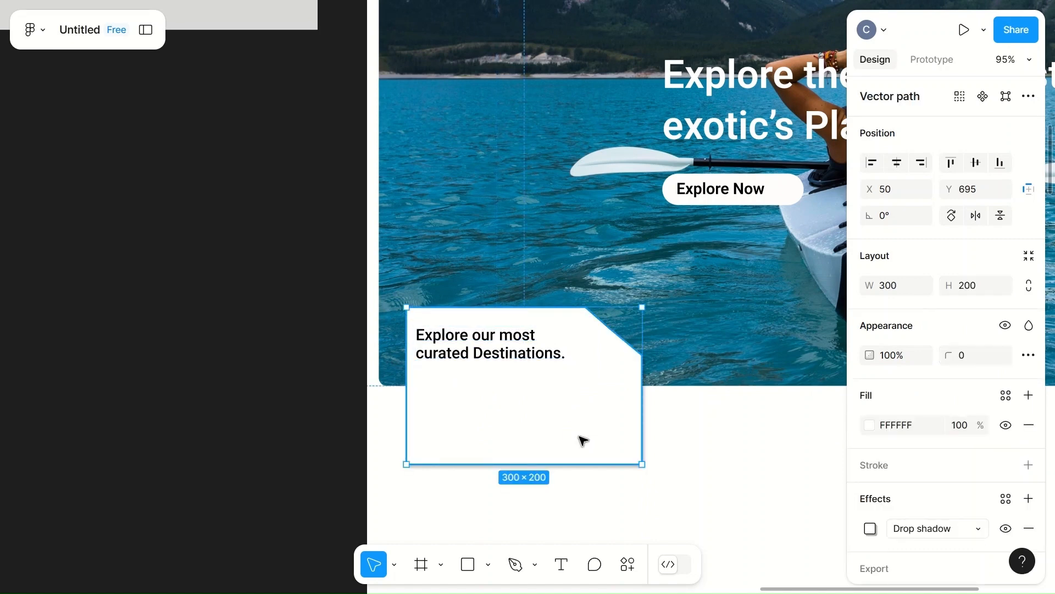
left_click(980, 285)
type("1250")
left_click(746, 320)
left_click(517, 351)
left_click_drag(521, 355, 543, 368)
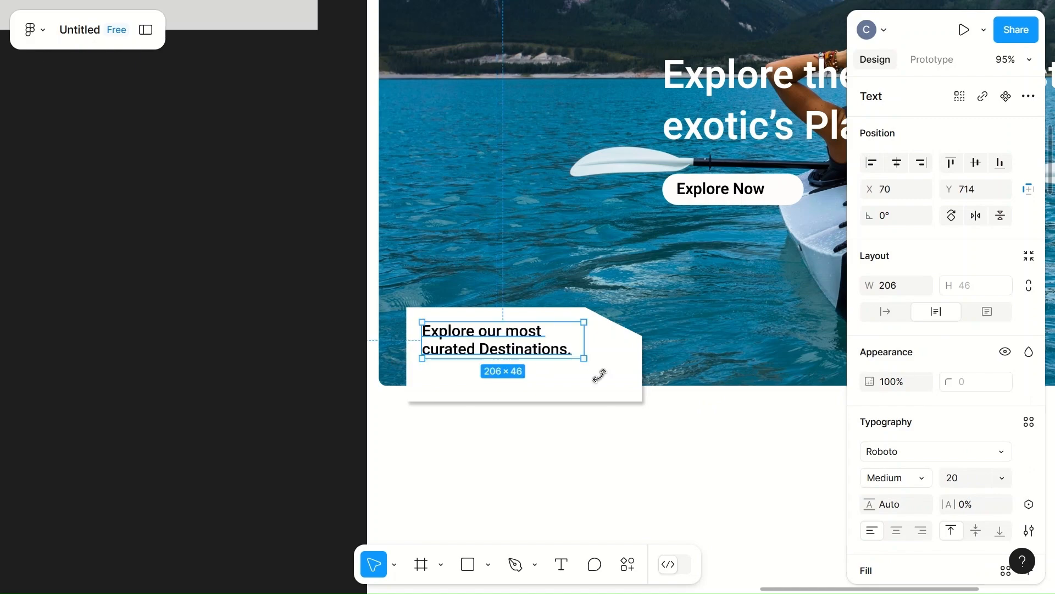
left_click(730, 349)
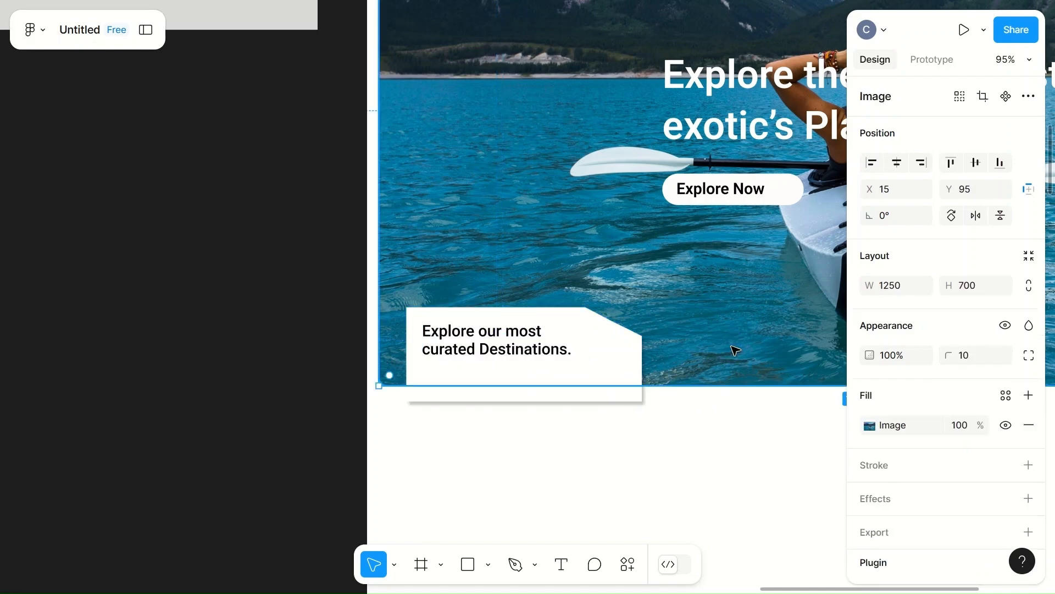
- Bring the right-pointing arrow from the icon collection onto the card, placing it beside the text at X 290, Y 724
scroll(731, 349, "down", 3)
scroll(736, 350, "right", 3)
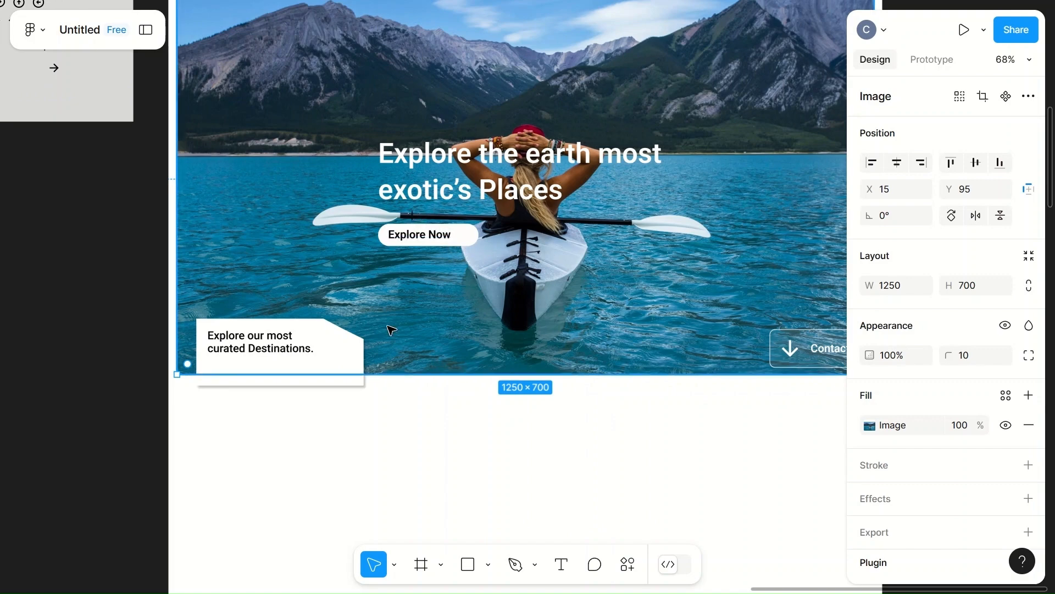
scroll(471, 328, "up", 3)
scroll(471, 328, "left", 2)
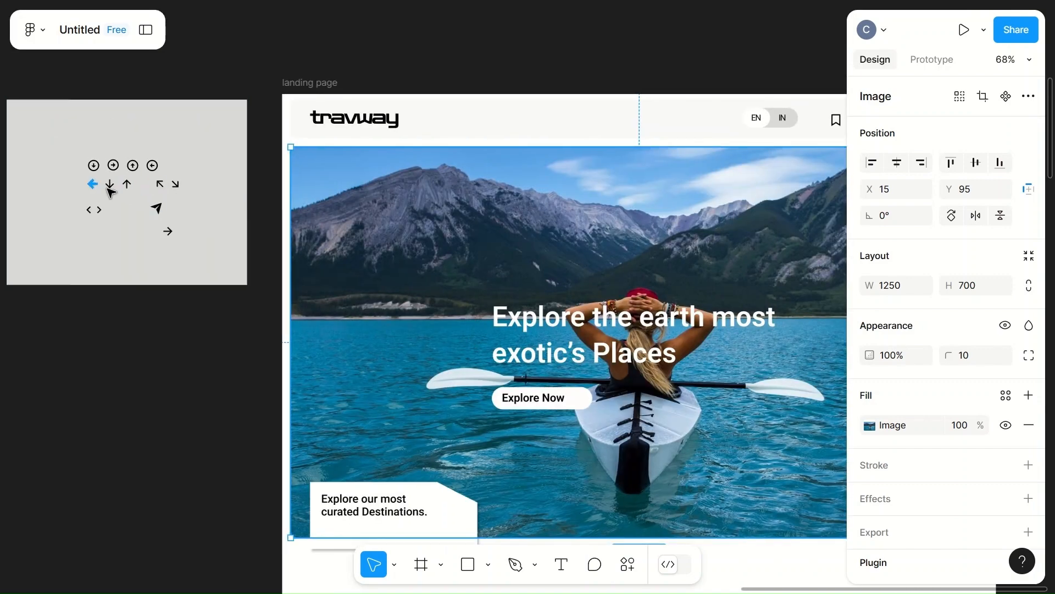
left_click(168, 230)
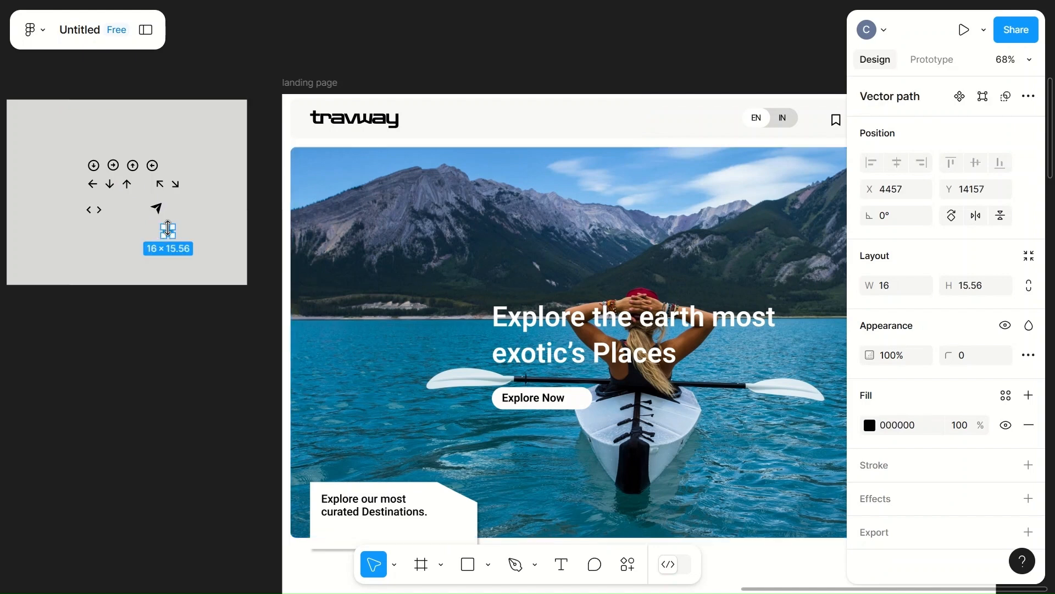
left_click_drag(172, 235, 427, 523)
scroll(427, 526, "down", 2)
scroll(427, 525, "up", 3)
scroll(430, 528, "up", 5)
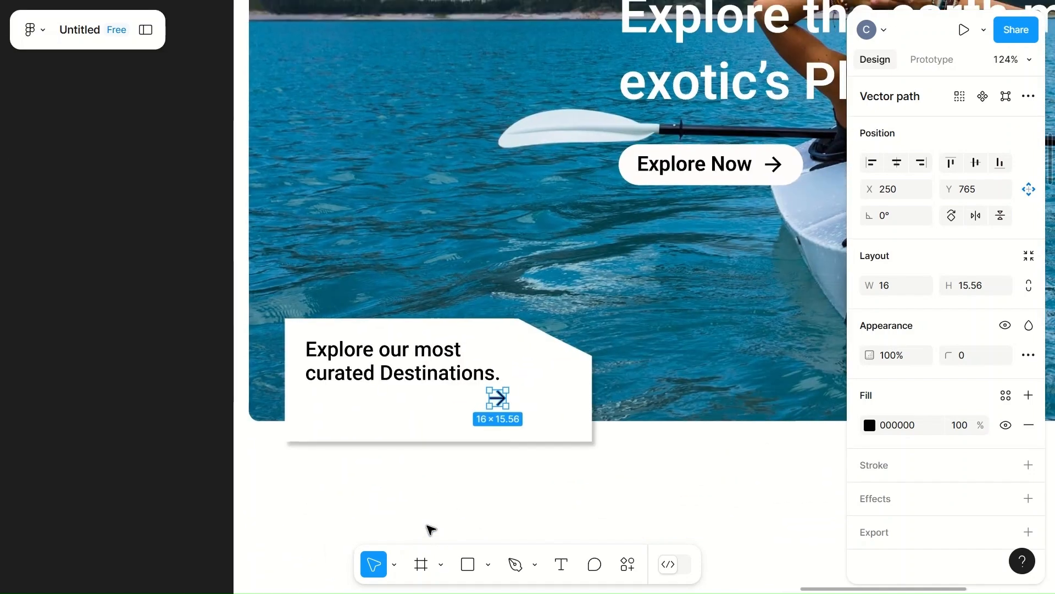
left_click(569, 282)
left_click_drag(569, 281, 656, 194)
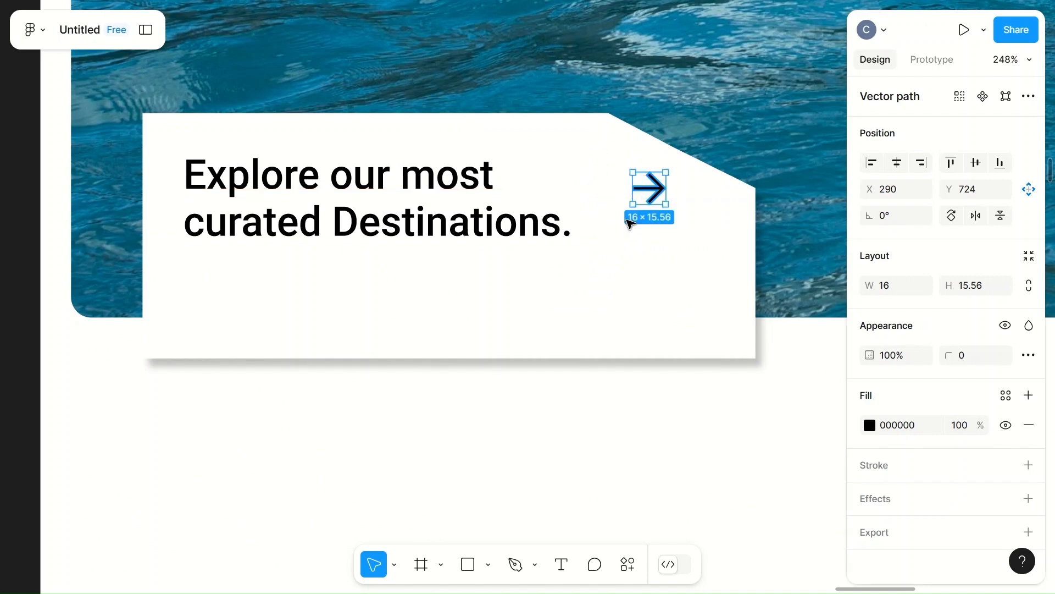
- Draw a circle over the card's arrow icon and set its size to 50 × 50
left_click(617, 251)
key("o")
left_click_drag(650, 132, 699, 246)
left_click(893, 283)
type("50")
left_click(984, 287)
type("50")
key("Return")
left_click(723, 297)
left_click_drag(693, 188, 702, 156)
key("ctrl+z")
left_click(706, 208)
right_click(665, 192)
left_click(706, 197)
key("ctrl+z")
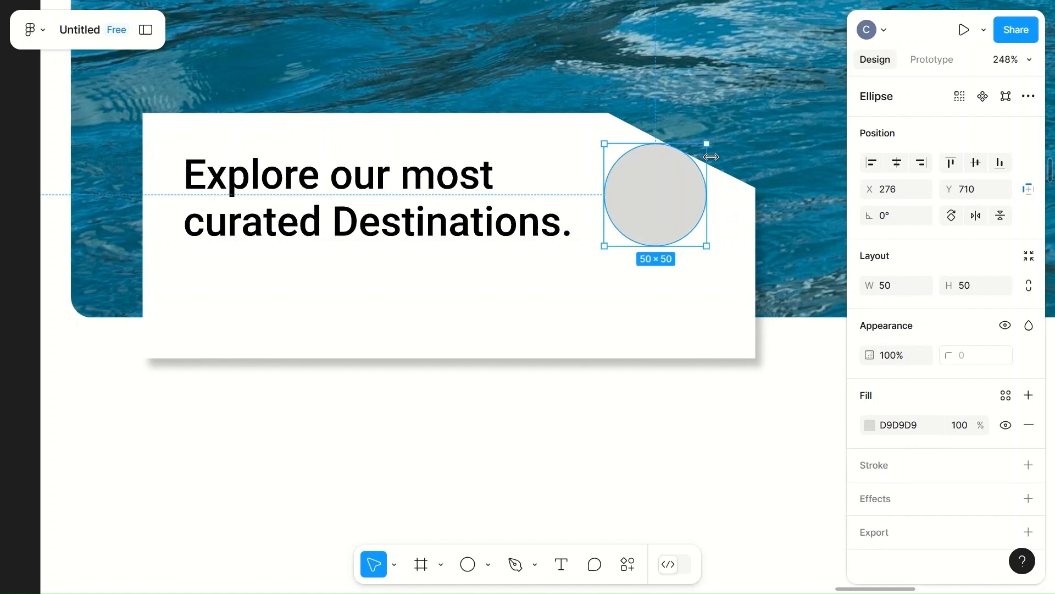
- Move the circle down to X 276, Y 745, raise the arrow above it in the stacking order, and place the arrow on it
left_click_drag(674, 203, 672, 274)
left_click(659, 195)
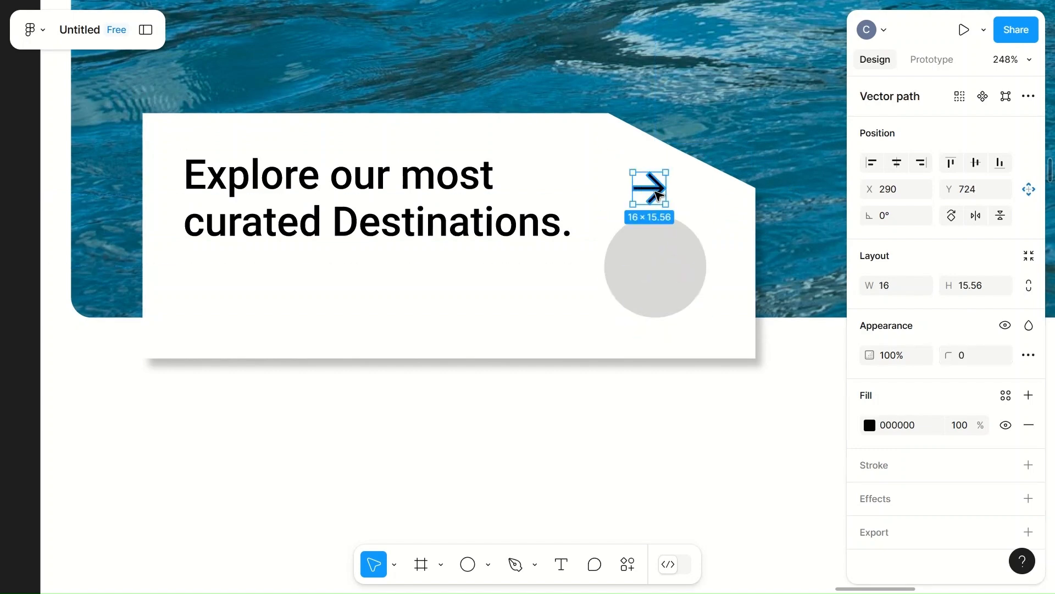
right_click(658, 192)
left_click(710, 188)
left_click_drag(651, 196, 656, 275)
- Resize the arrow to 20 × 19.56 and recenter it in the circle at X 291, Y 760
left_click(904, 292)
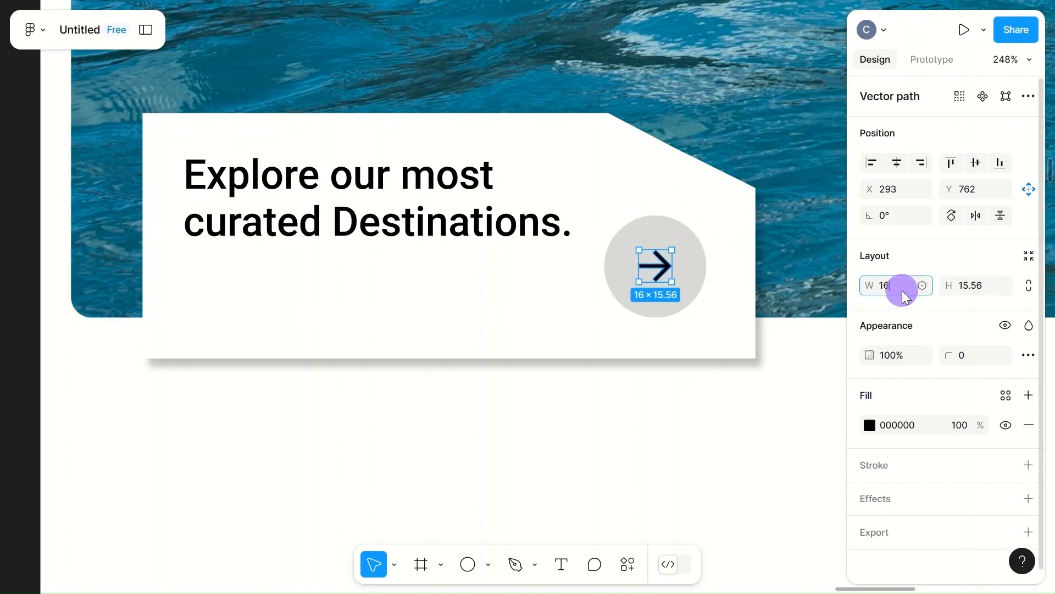
type("20")
left_click(975, 286)
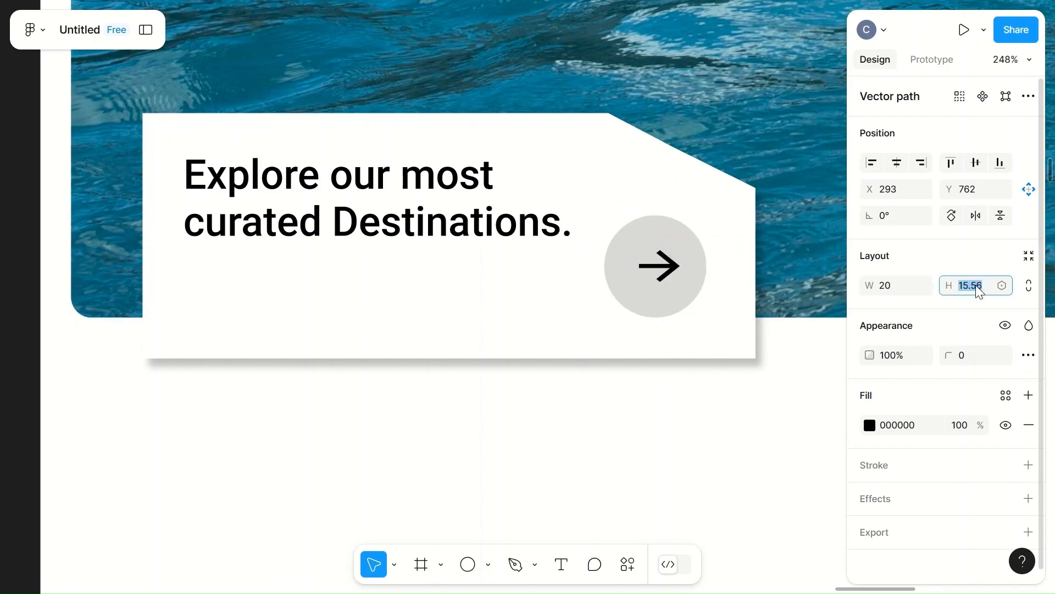
type("19.56")
left_click(702, 216)
left_click(664, 275)
left_click_drag(663, 275, 656, 274)
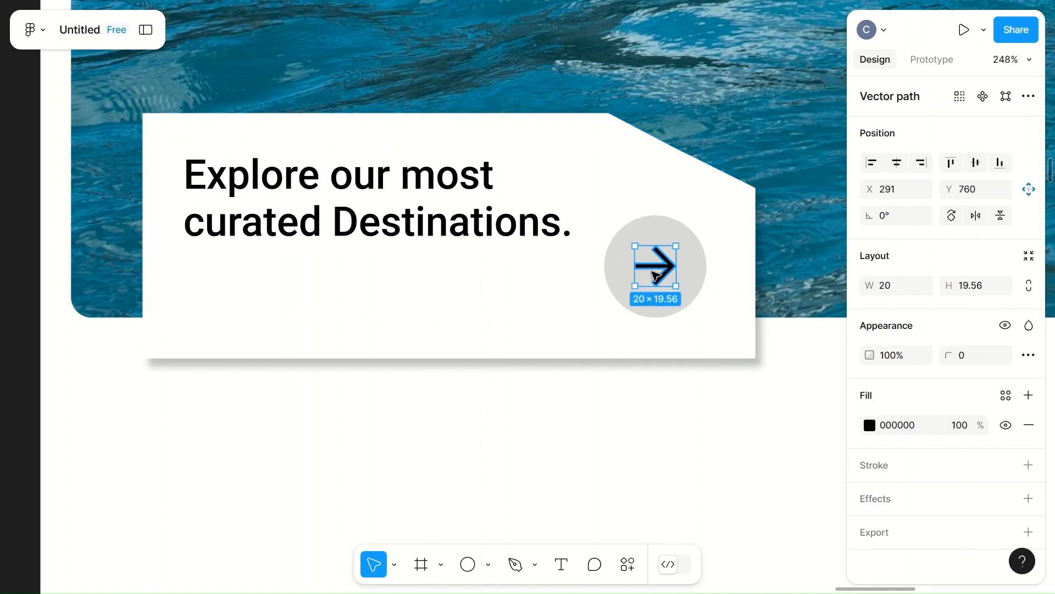
- Add a light grey C2C0C0 stroke to the circle around the arrow
left_click(689, 270)
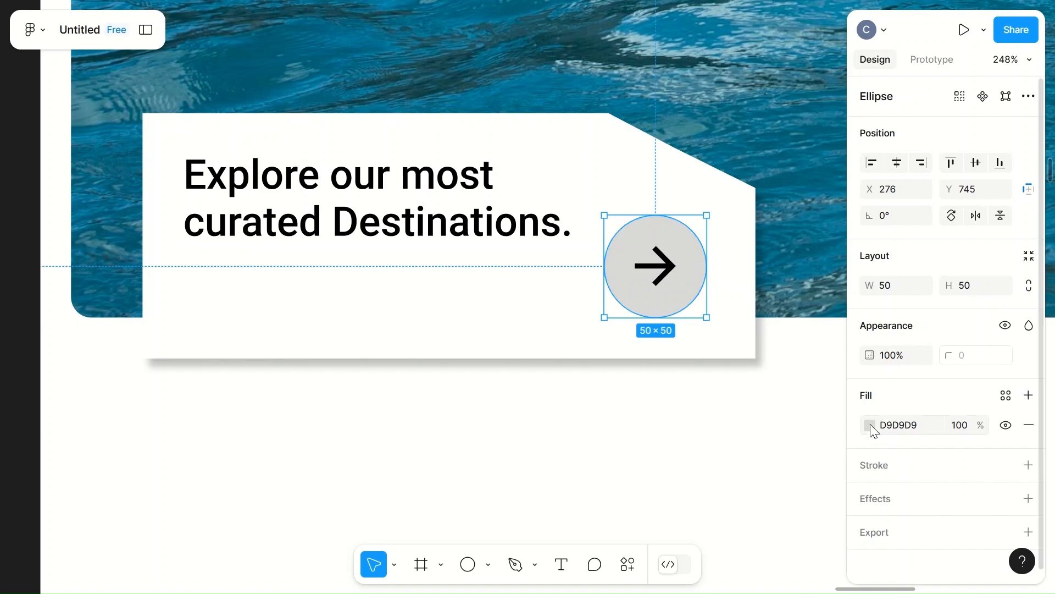
left_click(1029, 465)
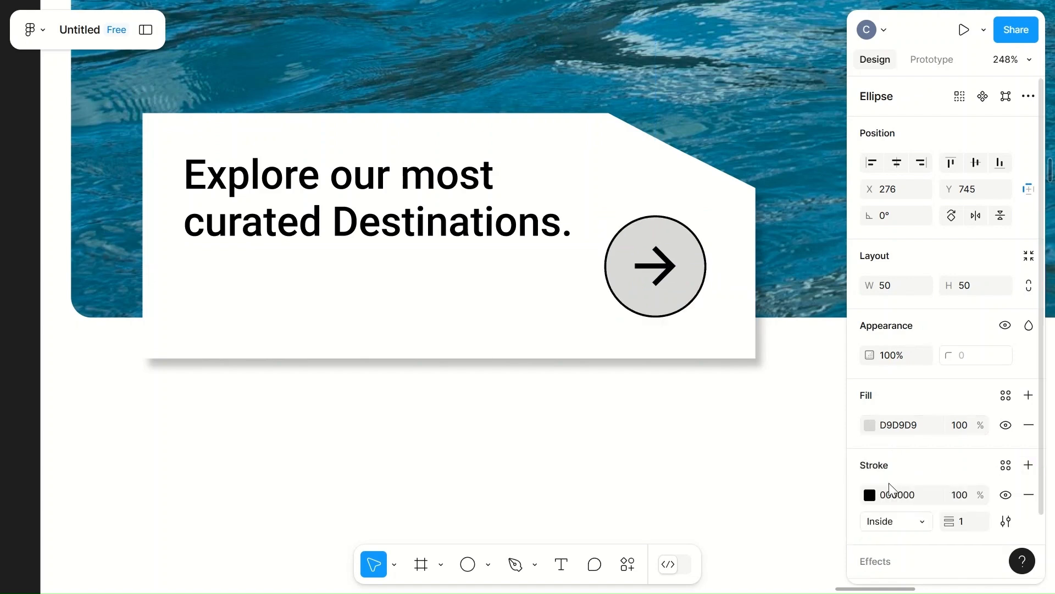
left_click(870, 495)
left_click(655, 249)
left_click_drag(655, 249, 652, 232)
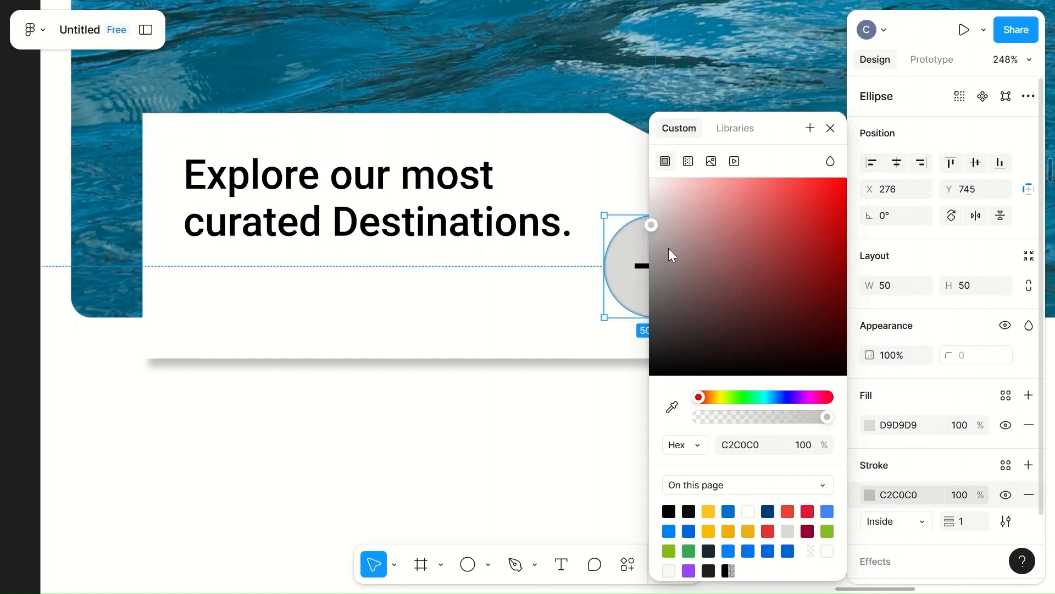
- Change the circle's fill to light grey E8E3E3 at 10% opacity
left_click(870, 425)
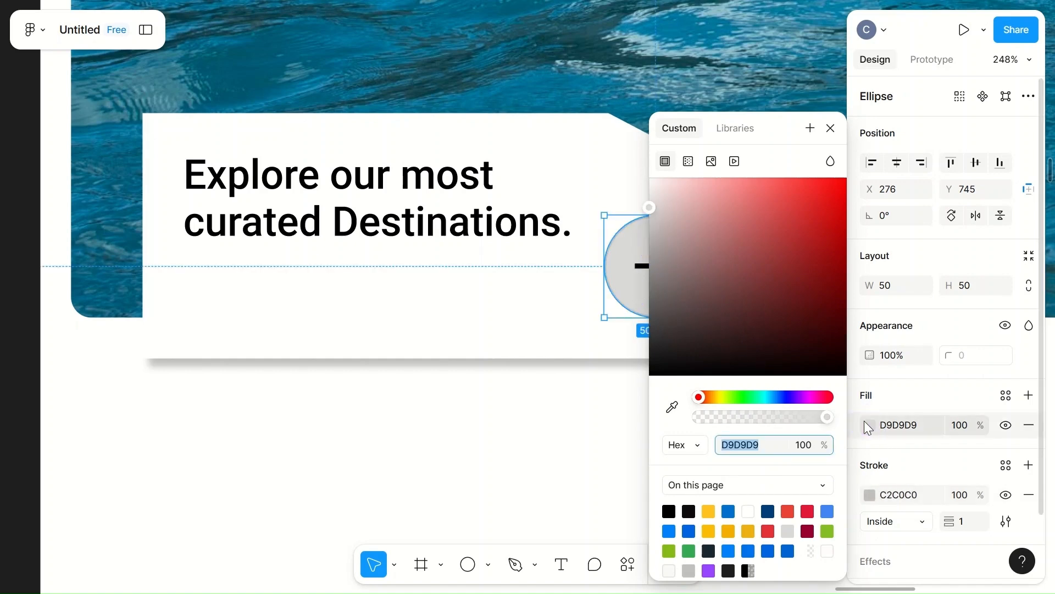
left_click(749, 510)
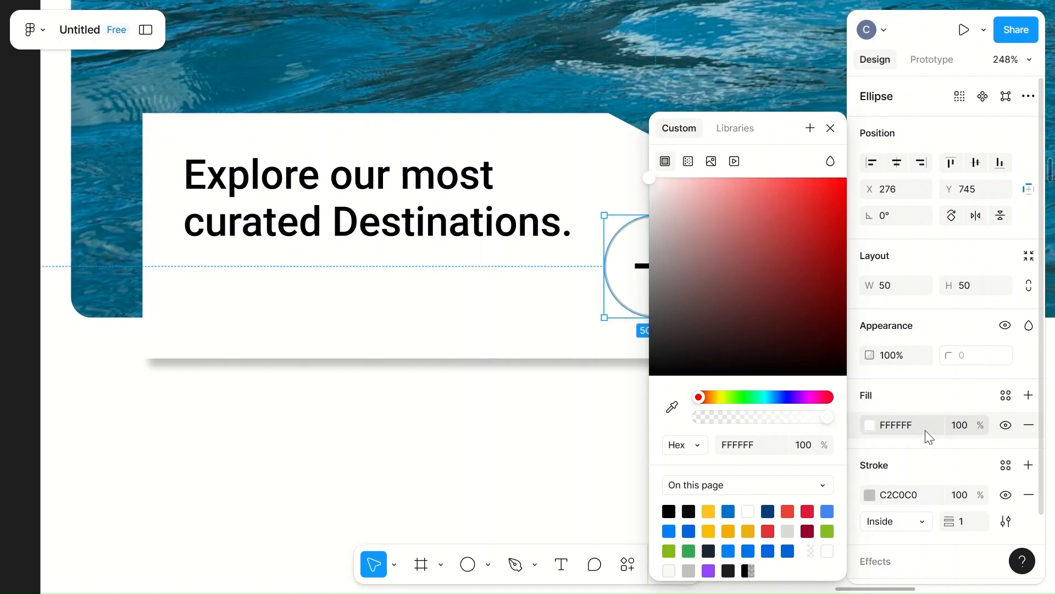
left_click(810, 444)
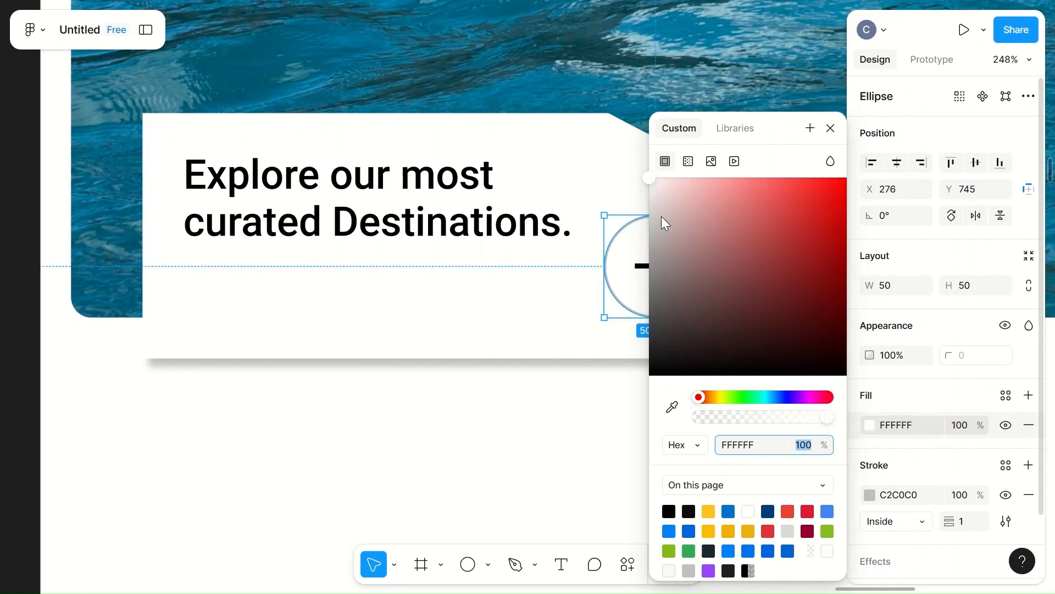
left_click(652, 196)
left_click_drag(652, 196, 652, 203)
left_click(808, 446)
type("10")
left_click(506, 314)
- Set the circle's fill to light cyan C1F3FB at 40% opacity
left_click(686, 297)
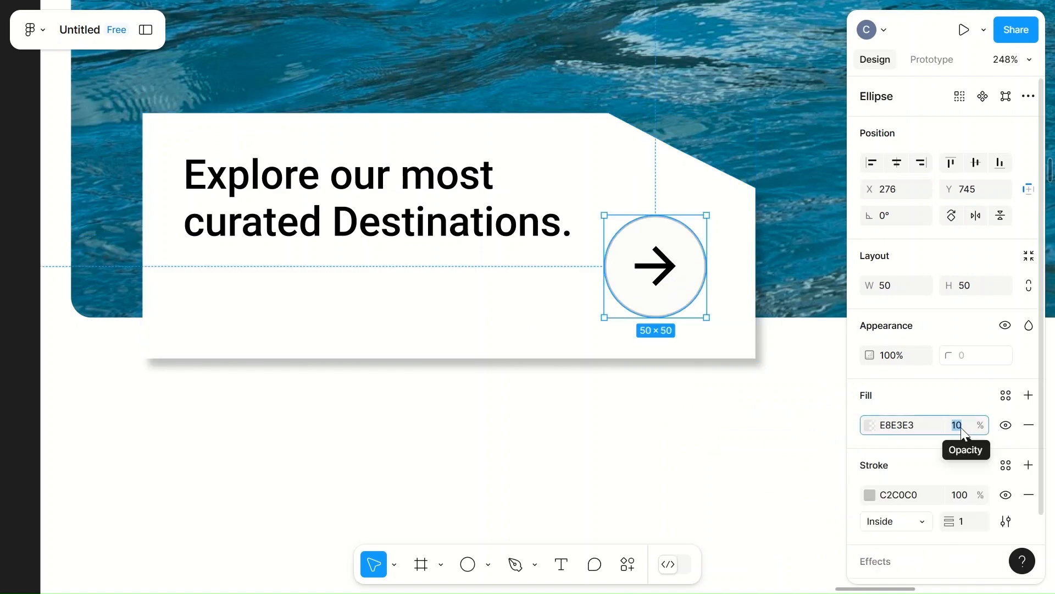
left_click(867, 425)
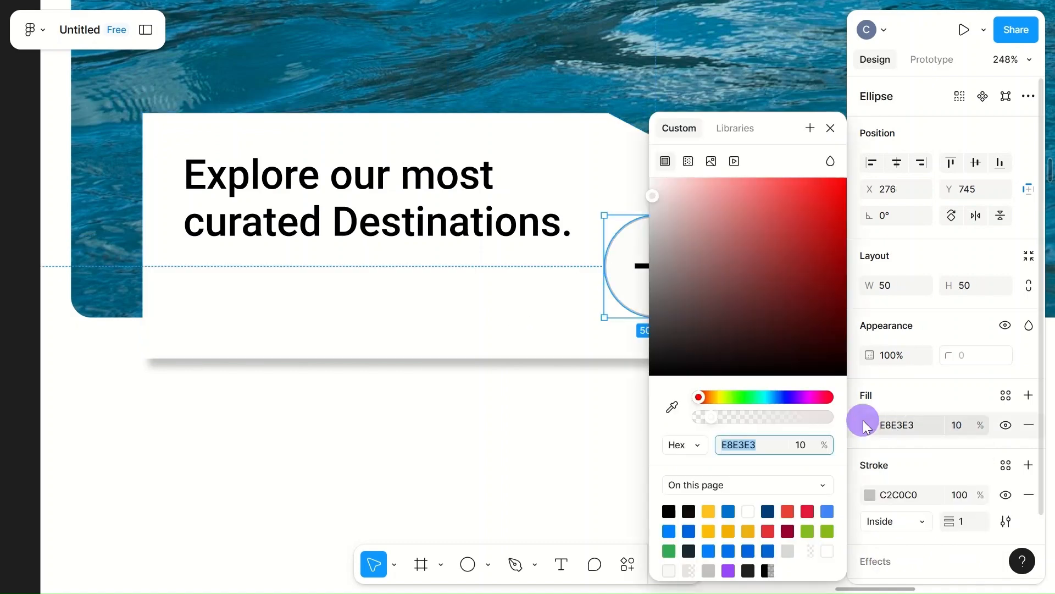
left_click(656, 259)
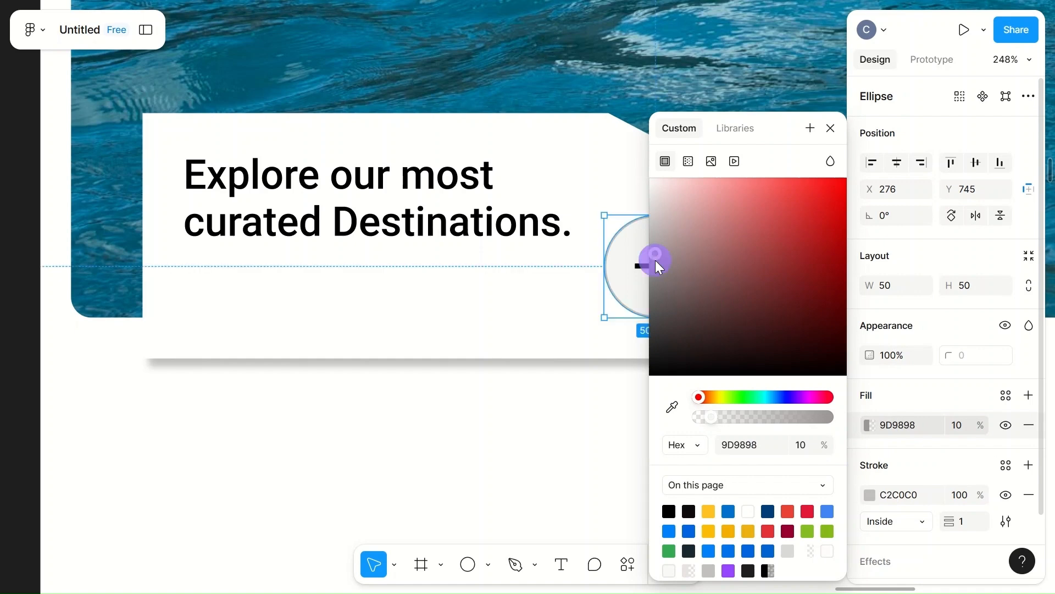
left_click_drag(656, 260, 657, 290)
left_click(827, 512)
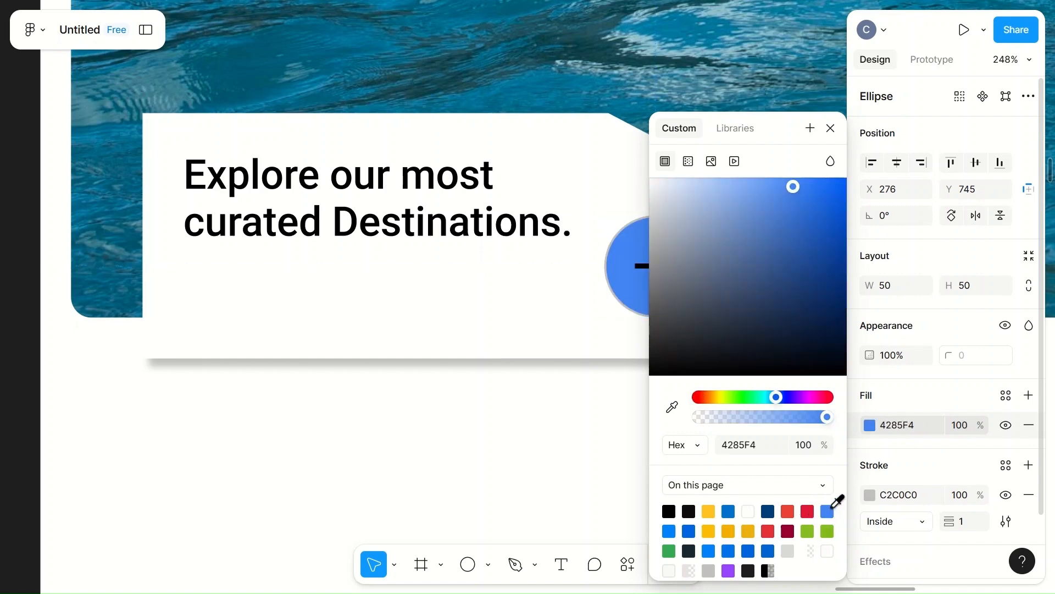
left_click_drag(736, 214, 689, 190)
left_click_drag(776, 396, 766, 397)
left_click_drag(689, 190, 694, 187)
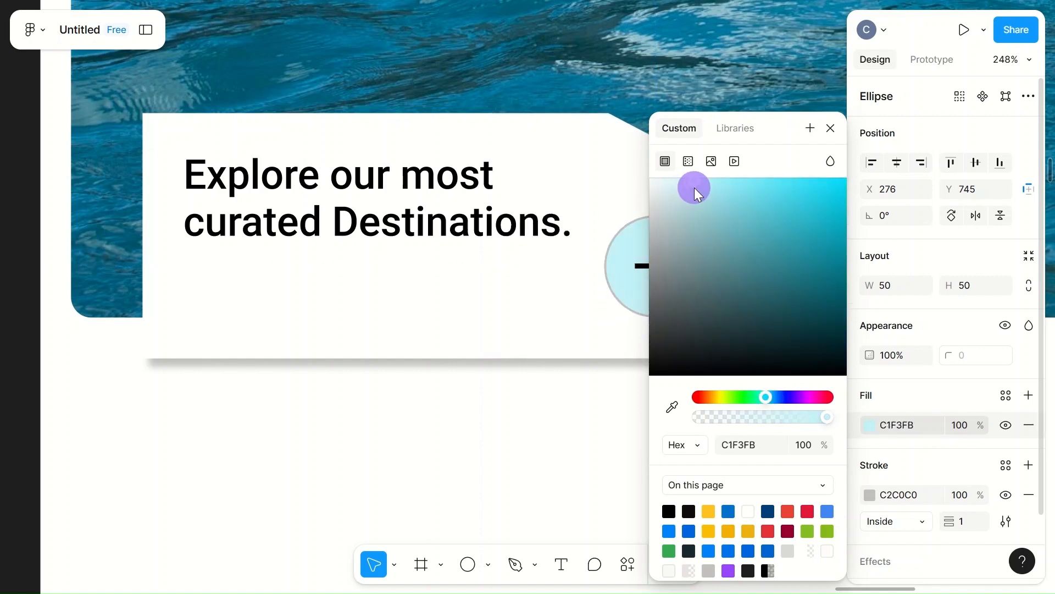
left_click(749, 418)
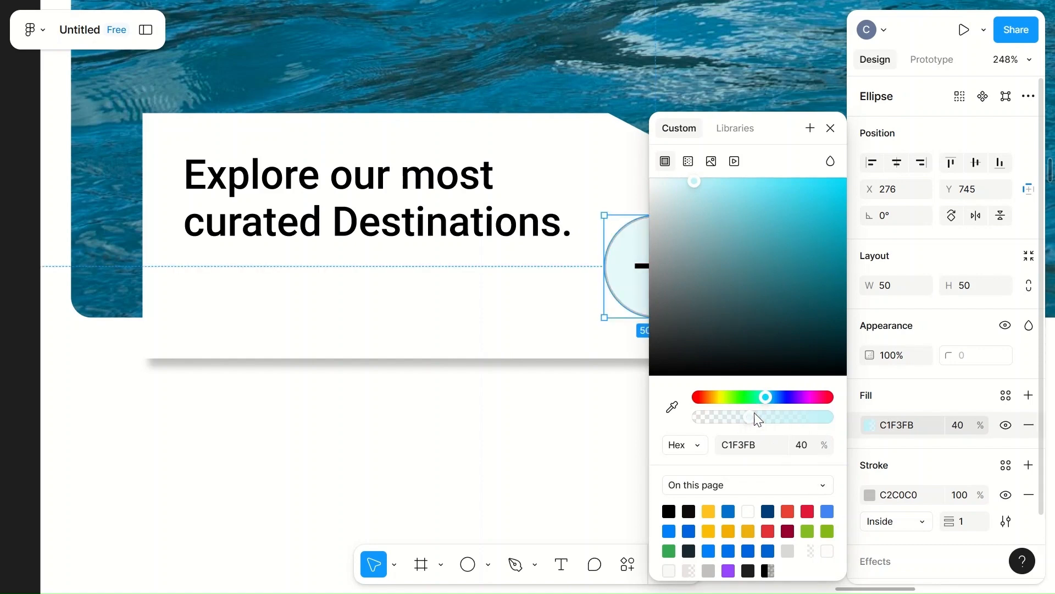
left_click(632, 176)
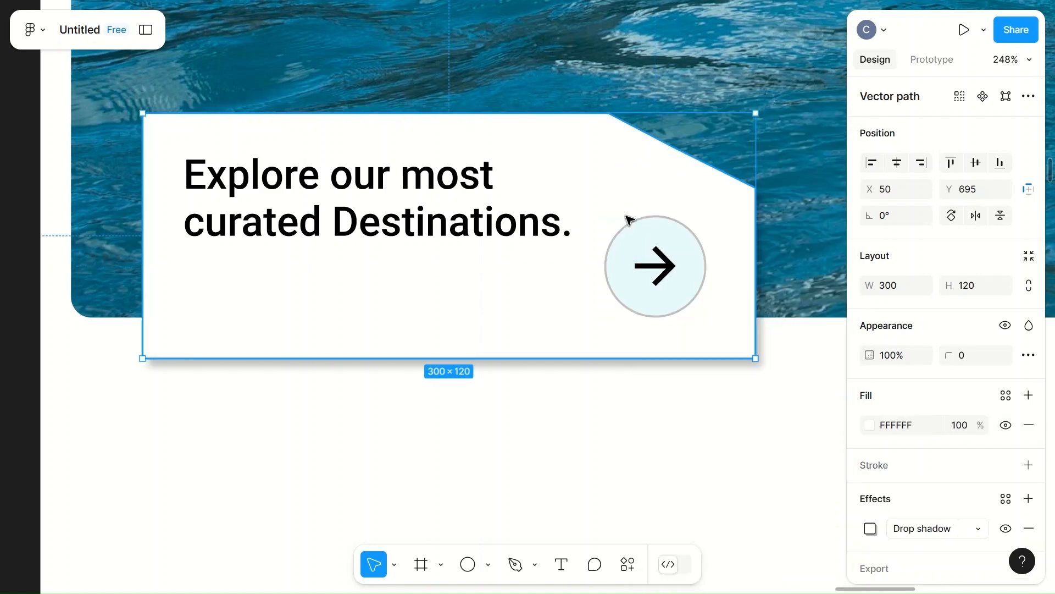
- Change the circle's stroke color to light cyan CCF7FF
left_click(683, 230)
left_click(871, 496)
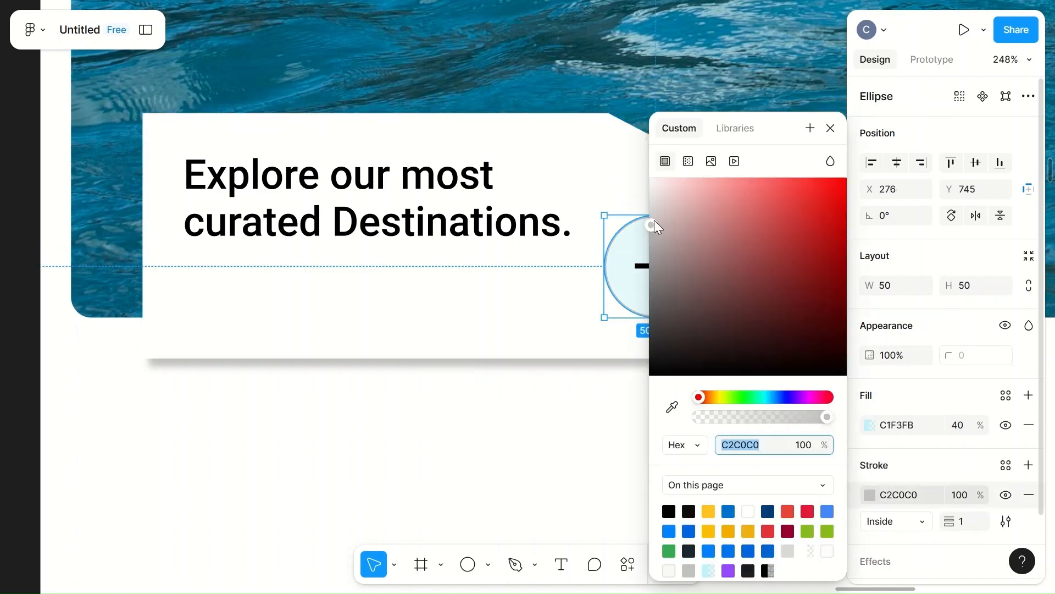
left_click(766, 397)
left_click_drag(682, 190, 689, 182)
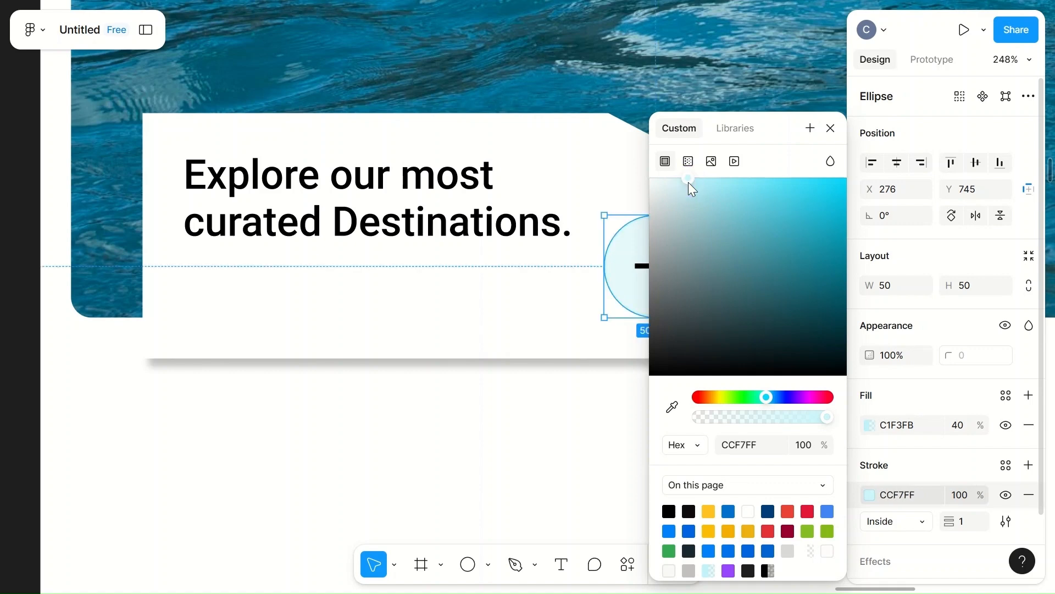
left_click(616, 179)
- Move the circle up beside the card's text and center the arrow in it at X 281, Y 725
left_click(644, 290)
left_click_drag(659, 247, 617, 217)
left_click_drag(658, 269, 640, 198)
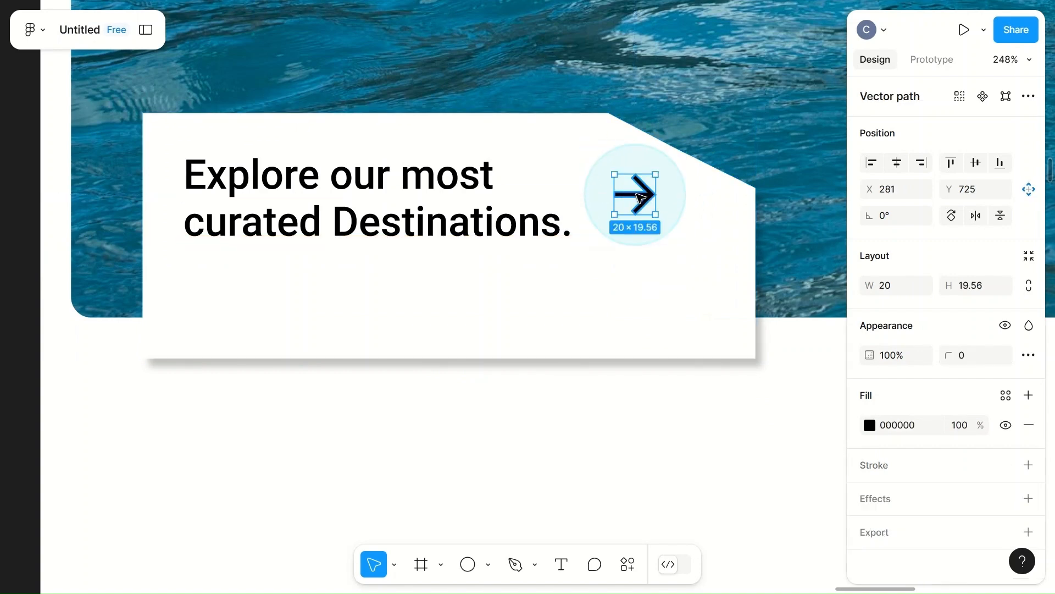
- Combine the arrow and its circle into one auto layout frame
left_click(676, 208, "shift")
key("ctrl+g")
key("ctrl+z")
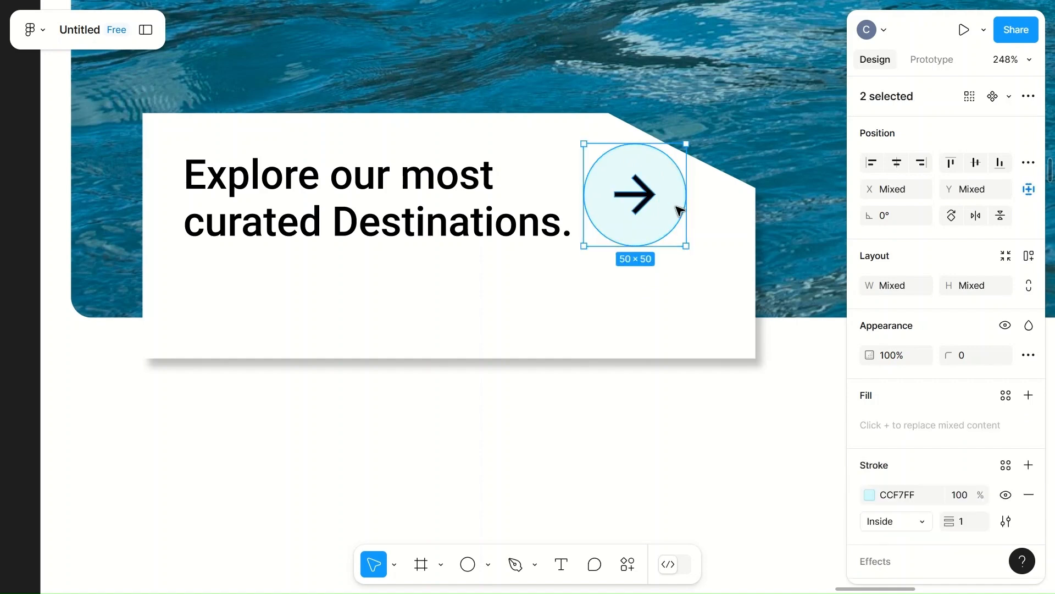
right_click(677, 207)
left_click(710, 346)
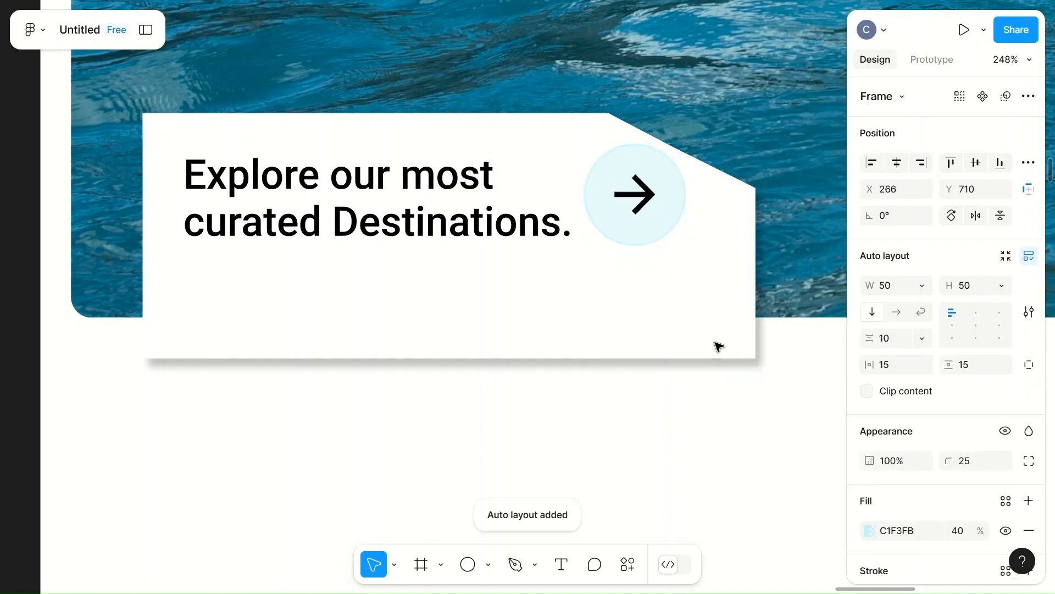
- Move the arrow button beneath the card's text and increase the card's height to 130
left_click_drag(659, 214, 395, 315)
left_click(590, 311)
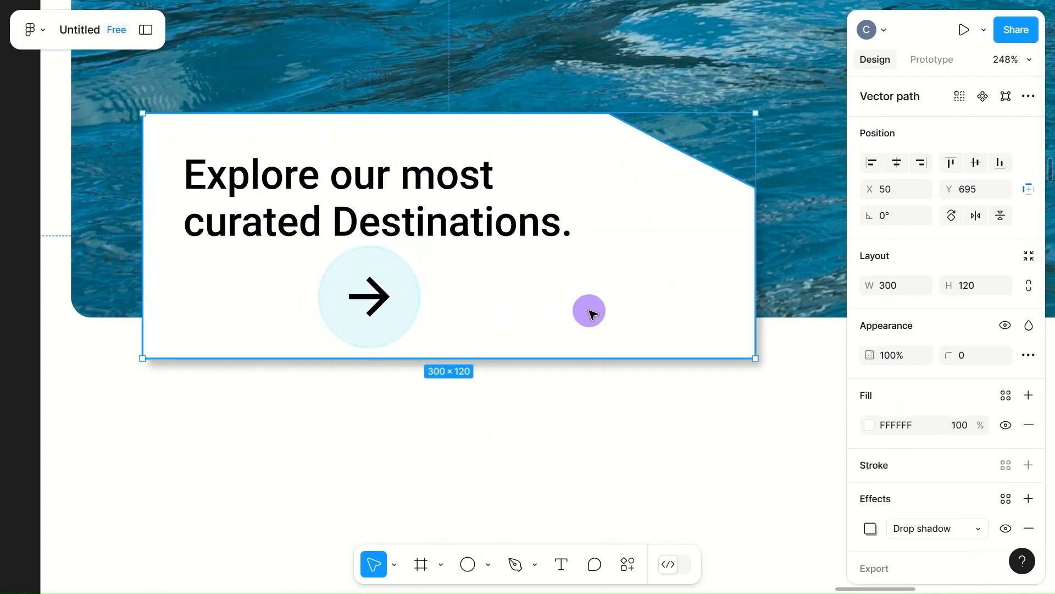
left_click(987, 293)
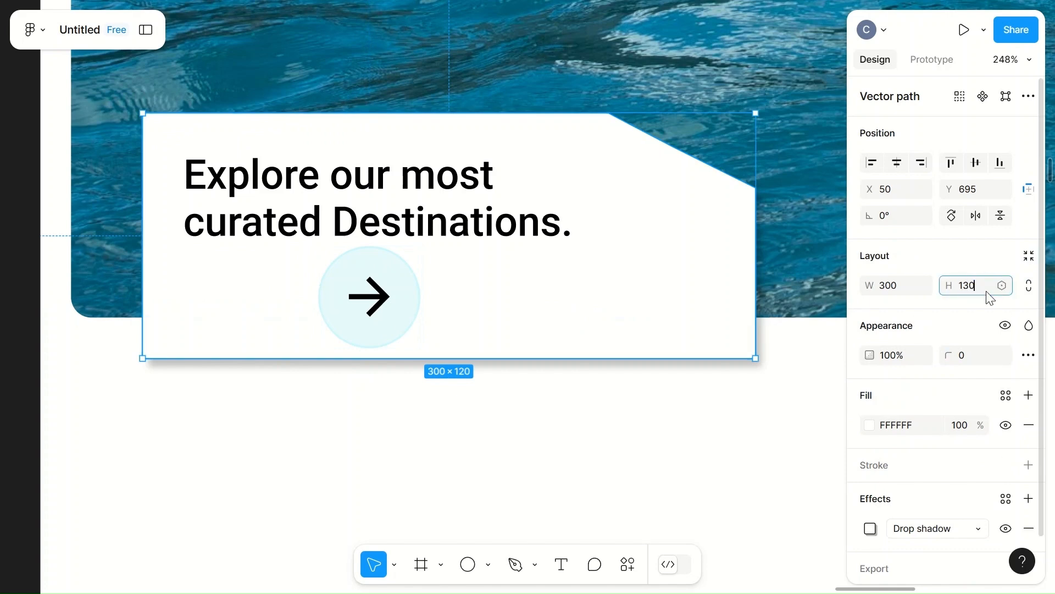
left_click(792, 316)
left_click(373, 291)
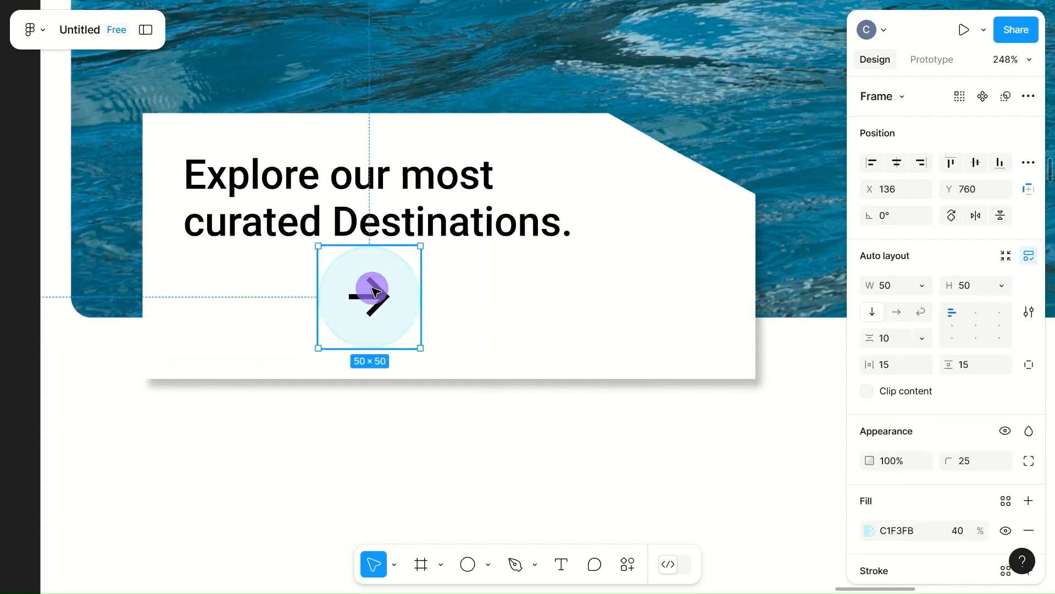
left_click_drag(378, 293, 380, 306)
left_click(523, 308)
- Move the arrow button across to the card's lower-right area, below the cut corner
scroll(523, 308, "down", 5)
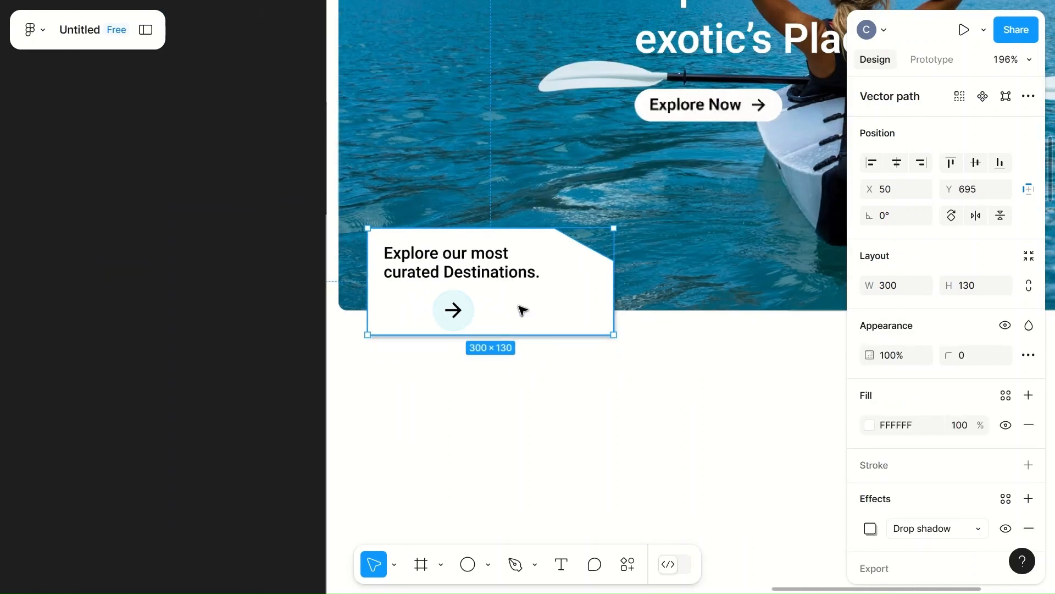
scroll(523, 309, "down", 4)
scroll(522, 310, "up", 5)
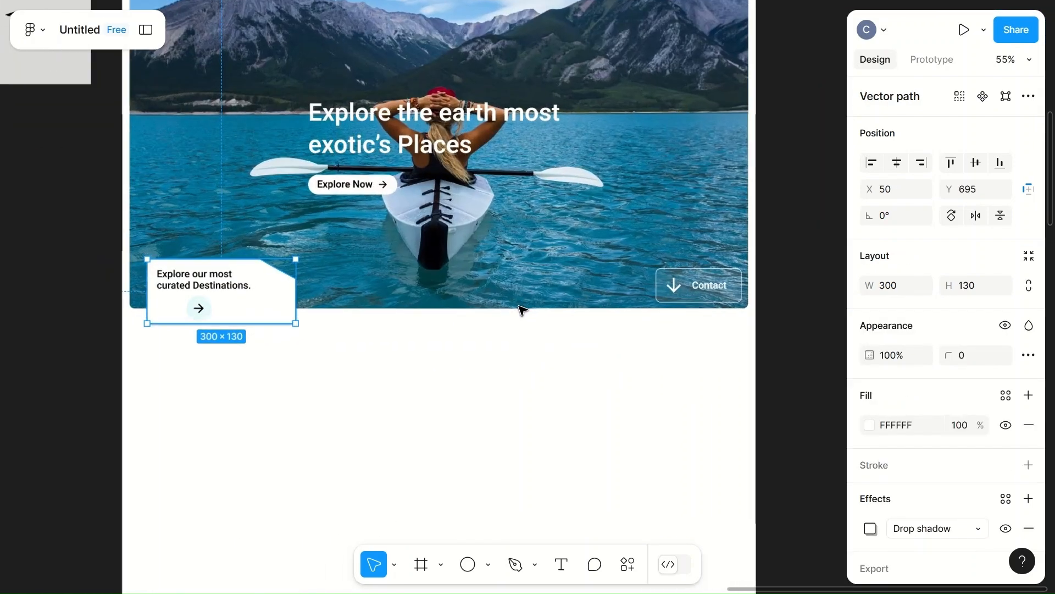
scroll(522, 310, "left", 3)
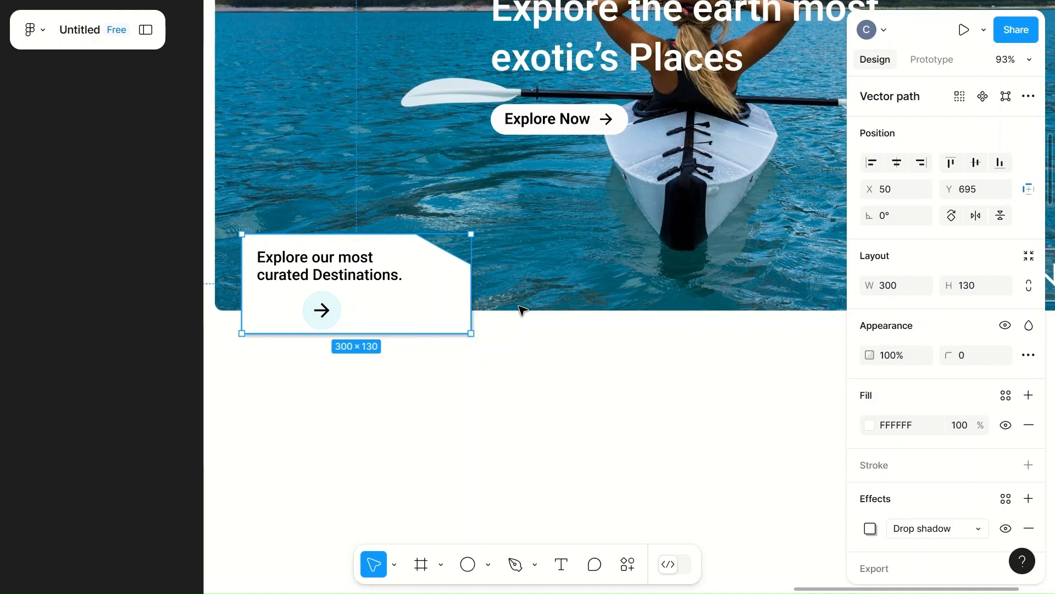
left_click(322, 309)
left_click_drag(328, 308, 427, 304)
left_click(294, 310)
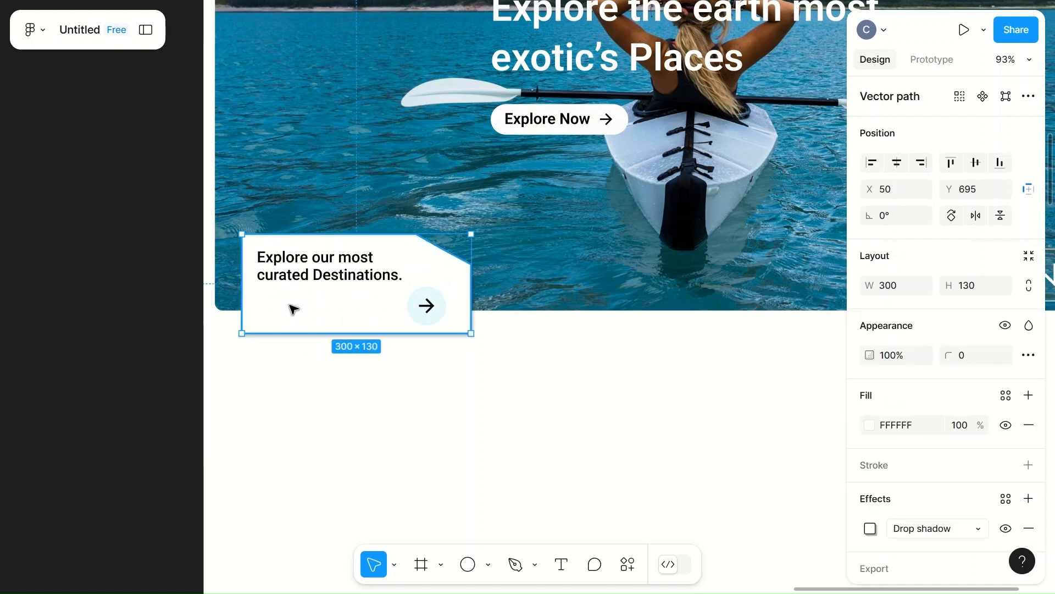
- Add the text "(01)" to the card's lower-left area and align it with the left edge of the text above
key("t")
left_click(261, 311)
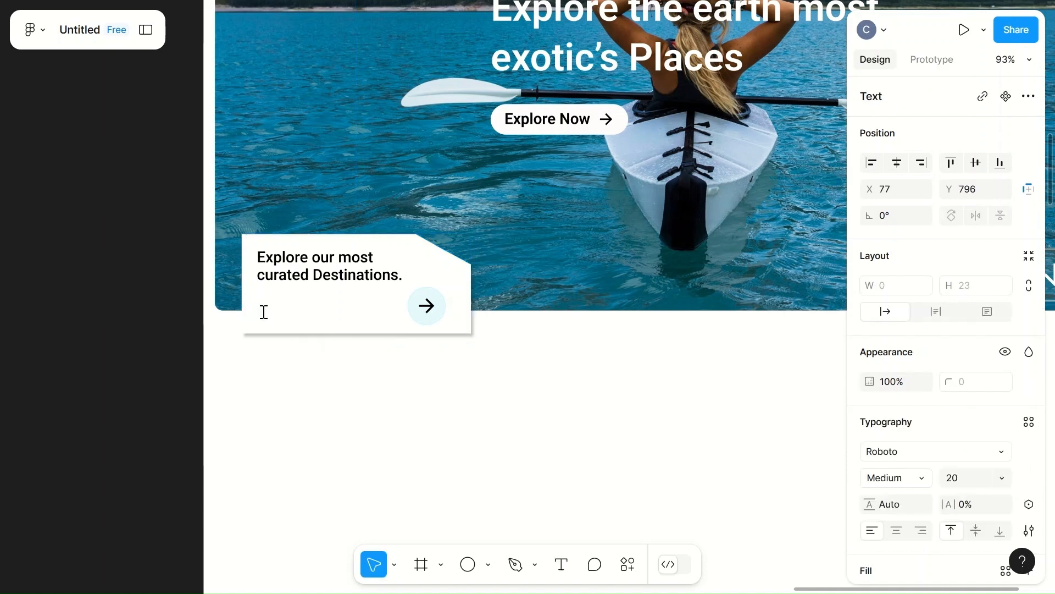
type("()")
type("01")
left_click(310, 322)
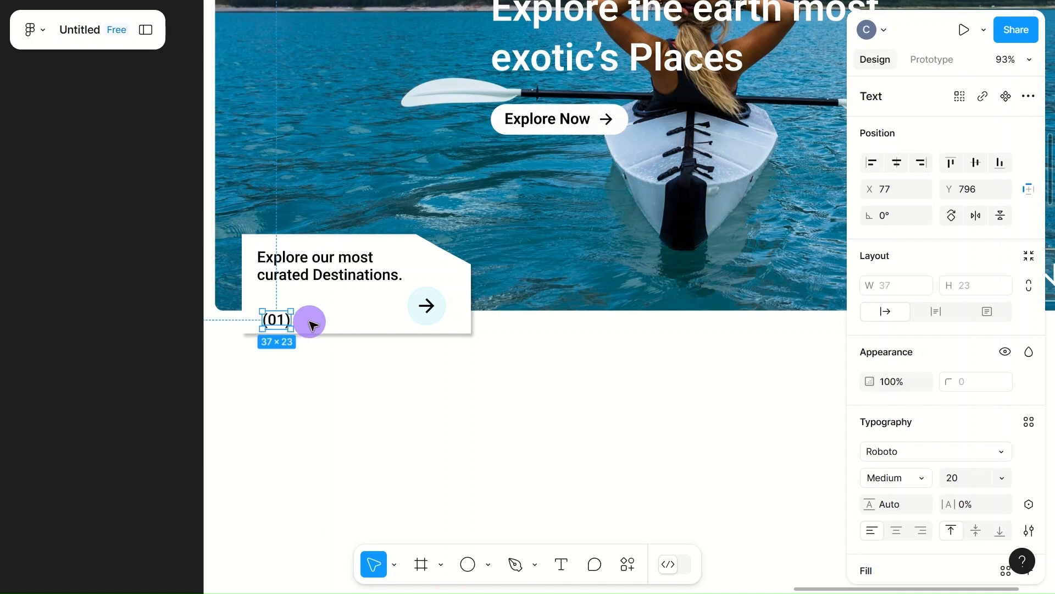
left_click(308, 323)
left_click(282, 322)
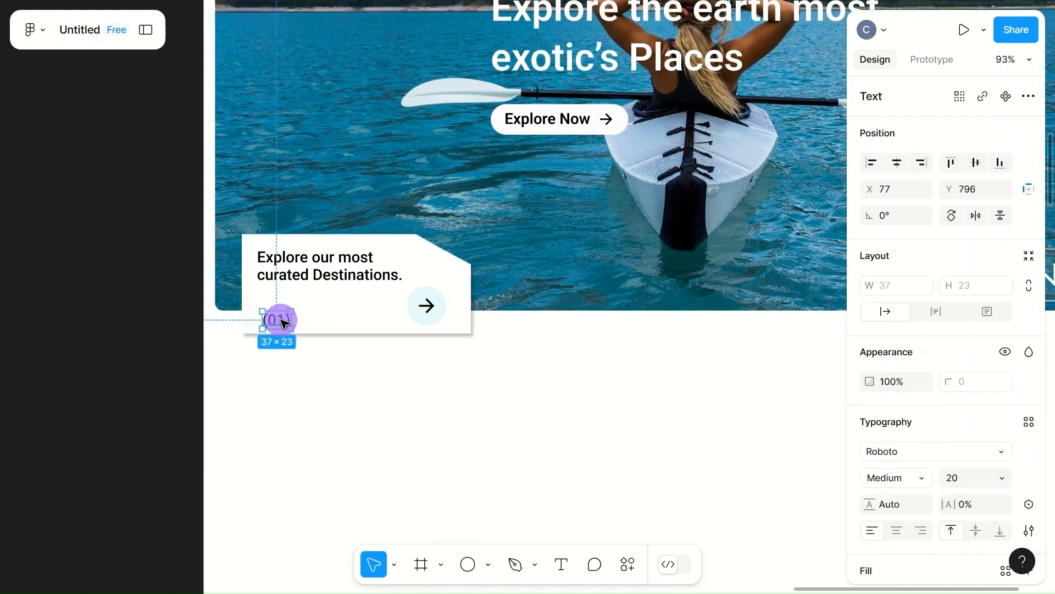
mouse_move(275, 318)
left_mouse_down()
mouse_move(264, 299)
mouse_move(272, 306)
left_mouse_up()
left_click(315, 311)
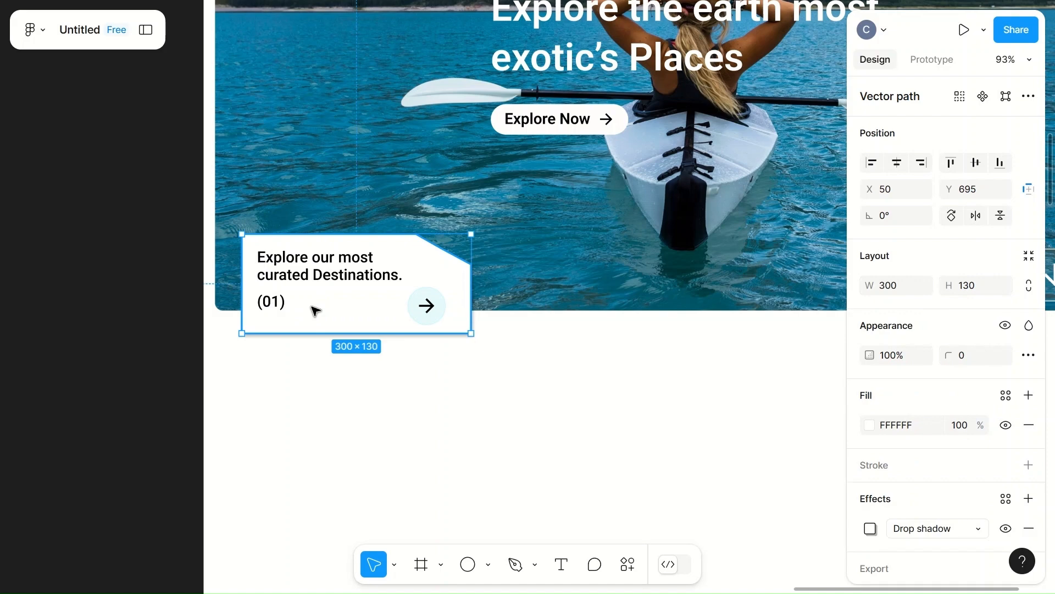
left_click(608, 360)
scroll(609, 361, "down", 5, "ctrl")
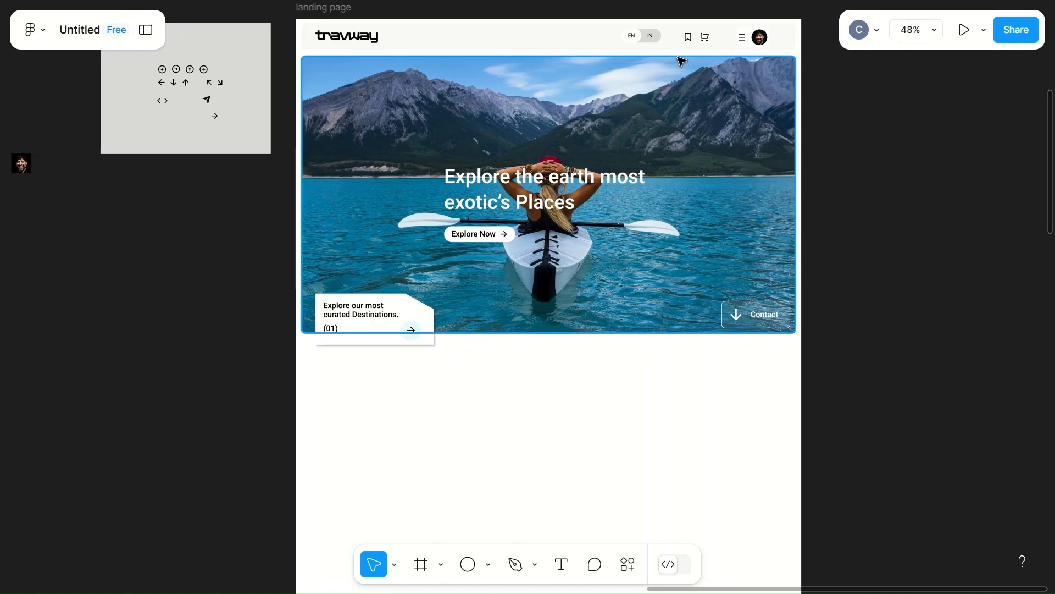
left_click(876, 106)
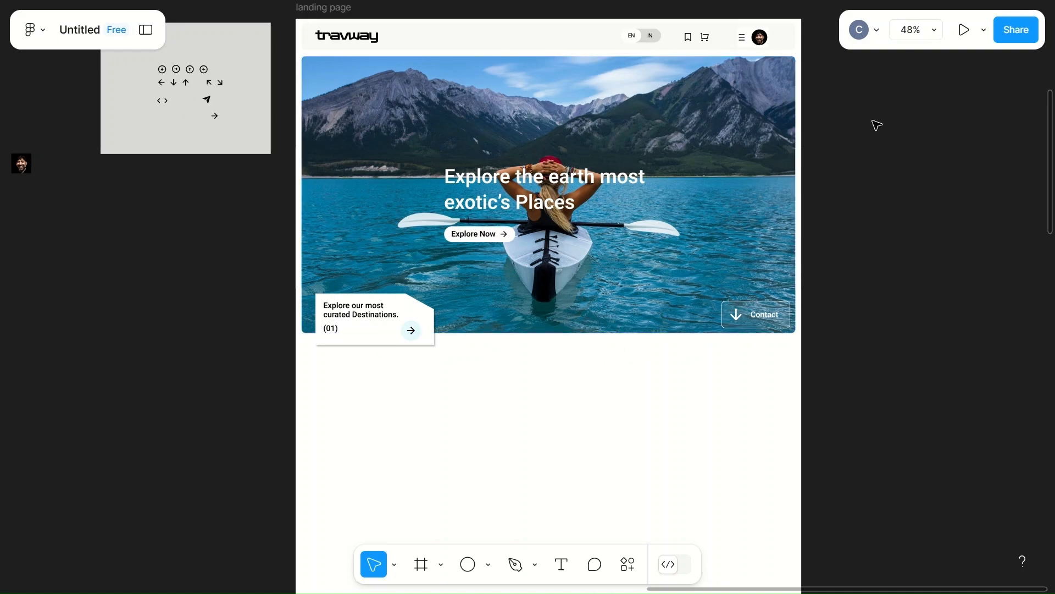
- Draw a small circle beside the header's cart icon, size it 15 × 15 and move it over the icon's upper-right corner
scroll(669, 98, "up", 3, "ctrl")
scroll(669, 98, "up", 10, "ctrl")
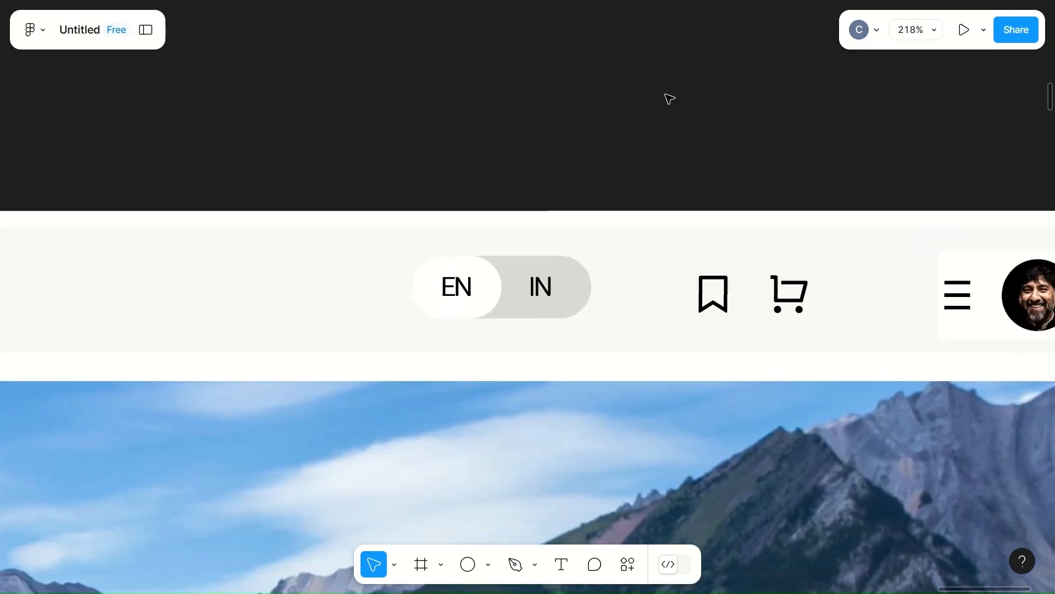
scroll(670, 98, "right", 4)
scroll(670, 98, "right", 2)
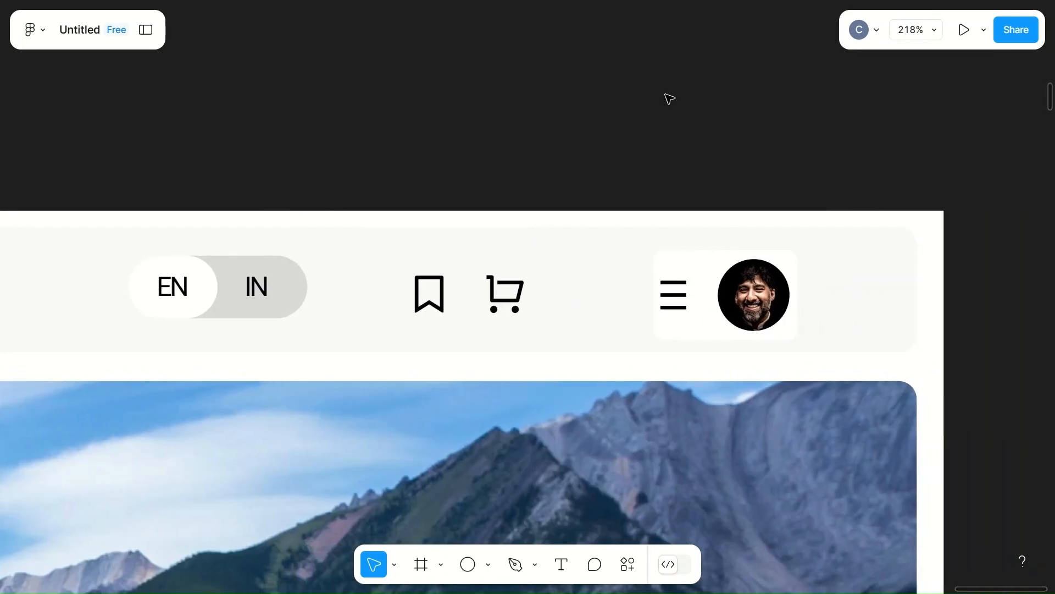
left_click(512, 308)
key("o")
left_click_drag(522, 265, 545, 289)
left_click(904, 291)
type("15")
left_click(978, 283)
type("15")
left_click(594, 290)
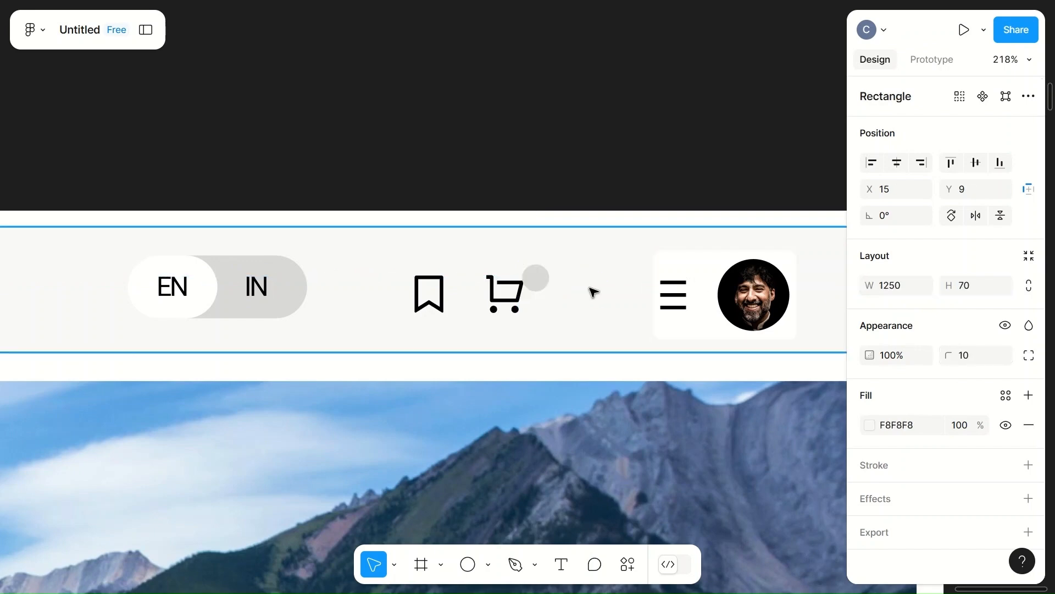
left_click_drag(537, 283, 530, 281)
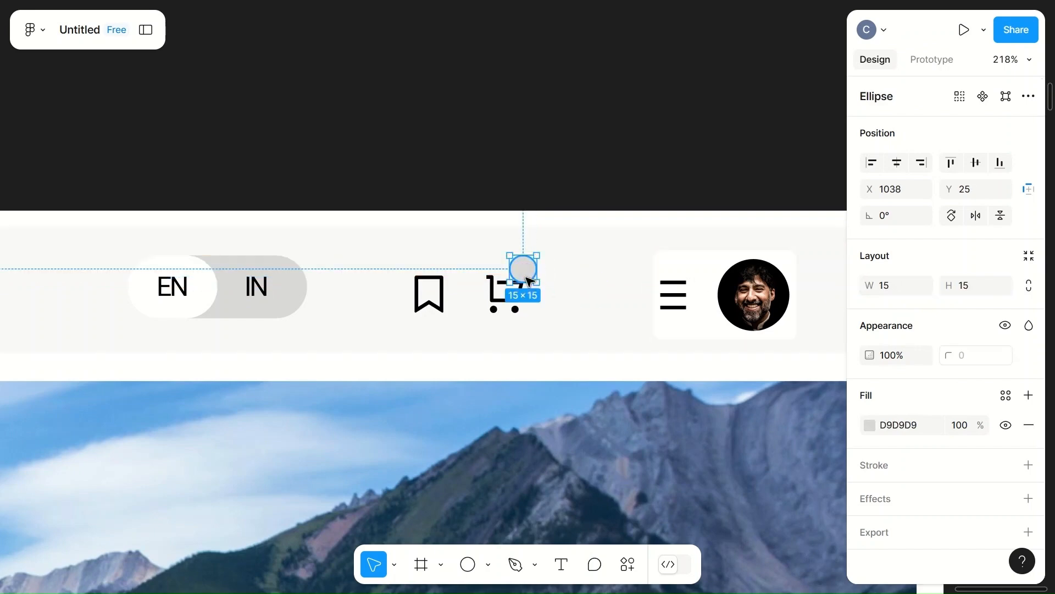
- Try several of the page's colours on the circle over the cart icon and settle on the blue fill 0082FB
left_click(870, 425)
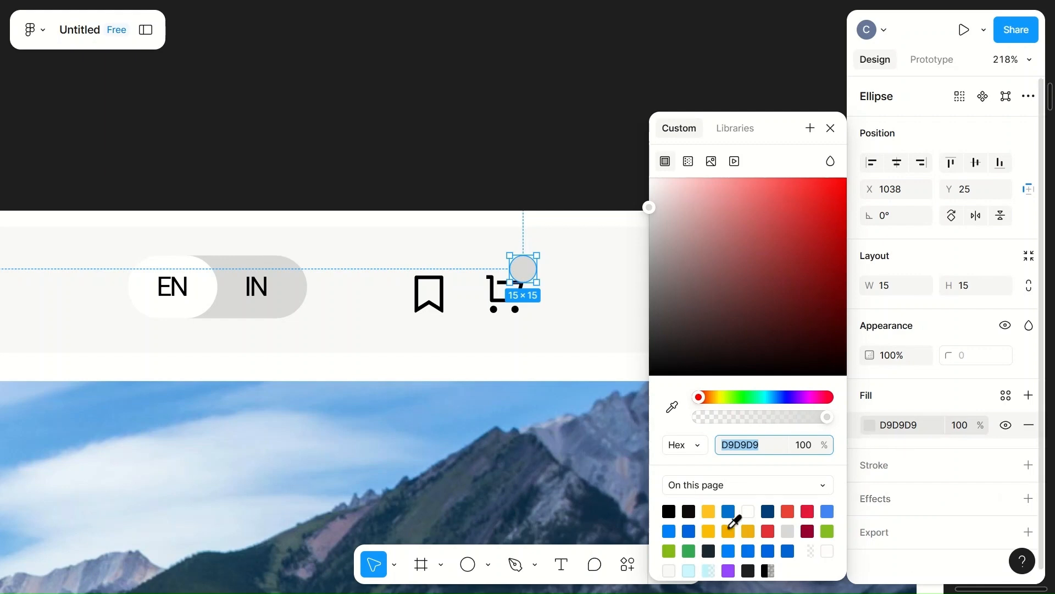
left_click(709, 529)
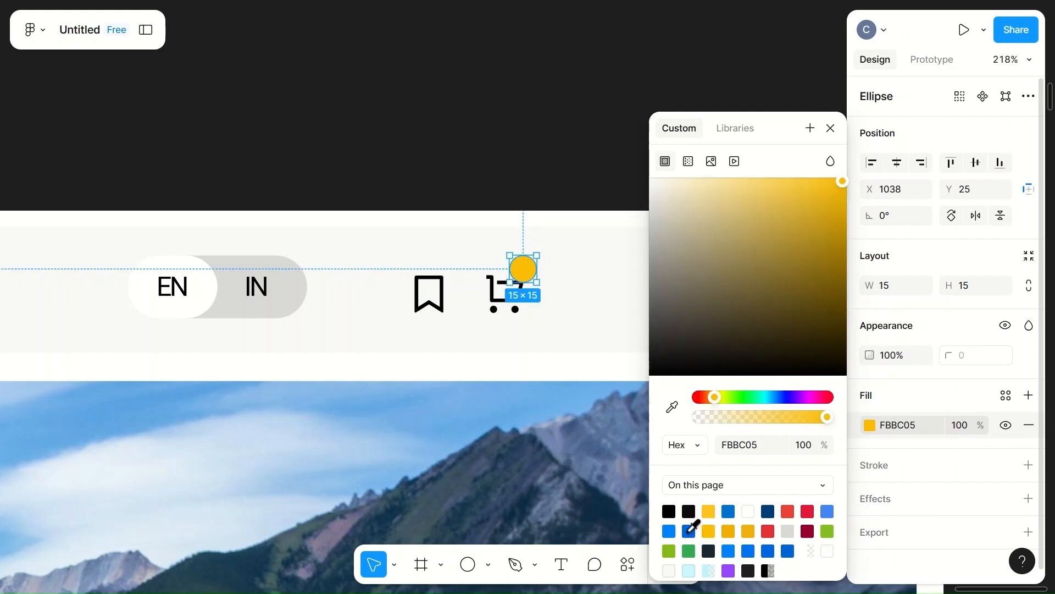
left_click(689, 531)
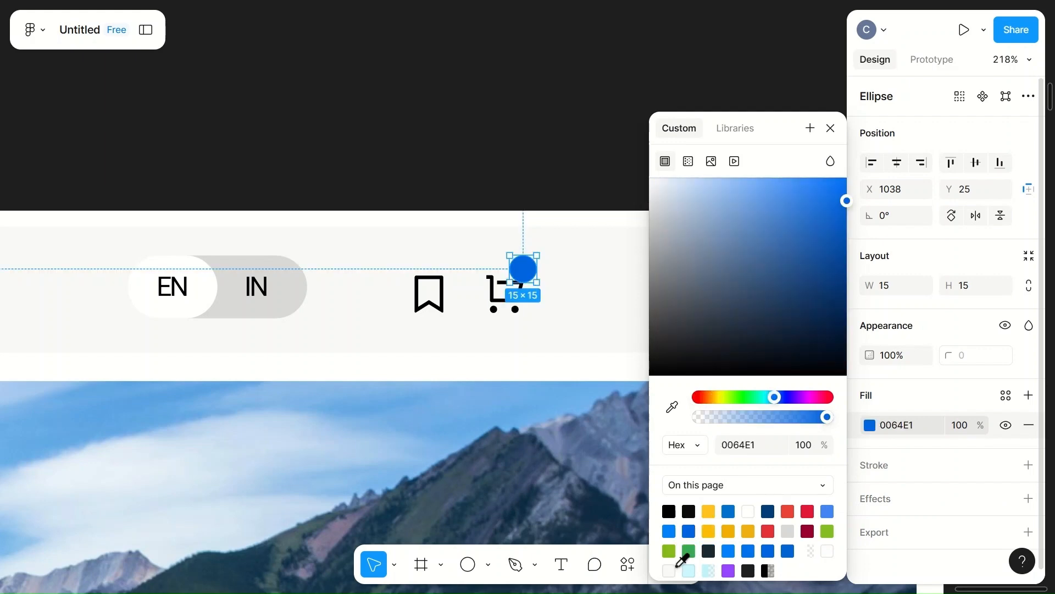
left_click(671, 551)
left_click(790, 510)
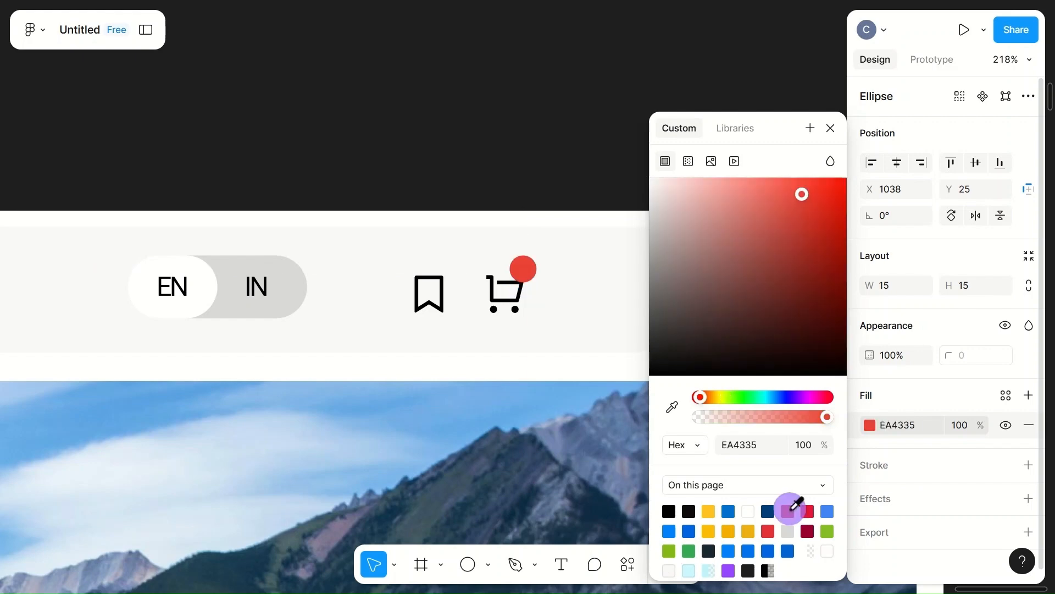
left_click(689, 511)
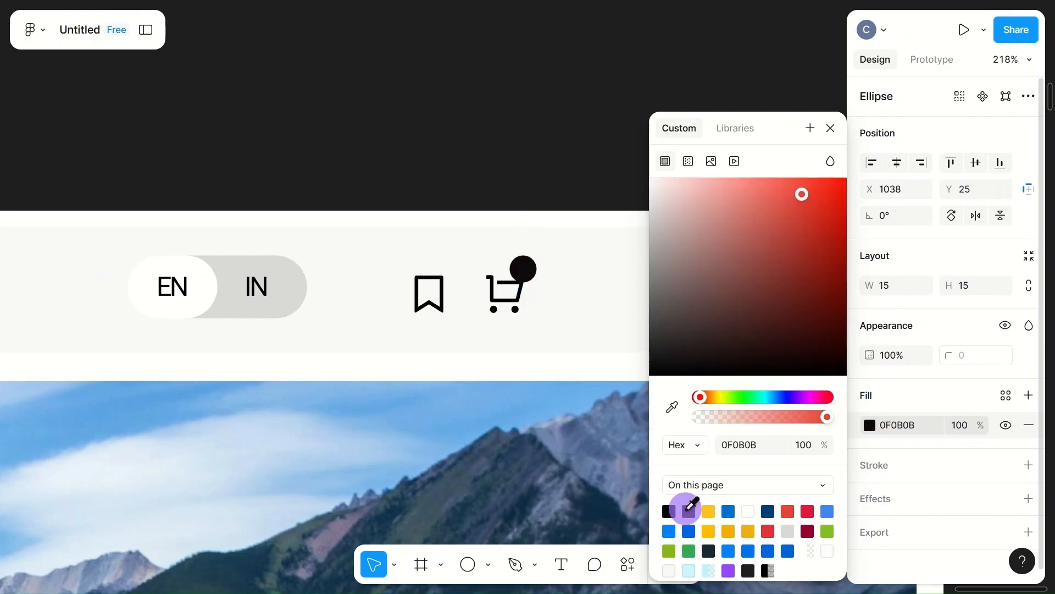
left_click(688, 550)
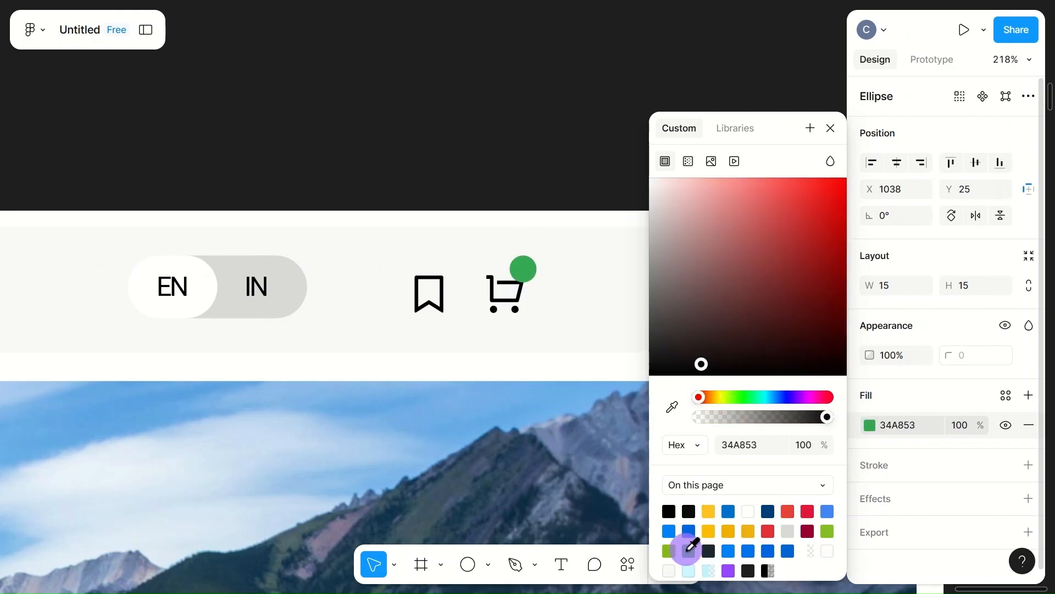
left_click(670, 551)
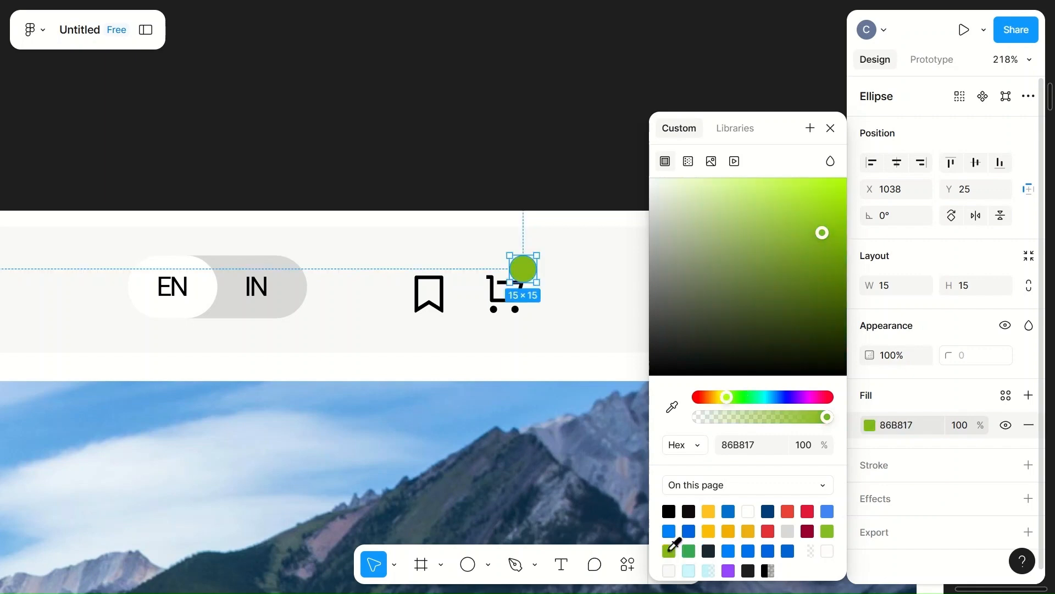
left_click(669, 531)
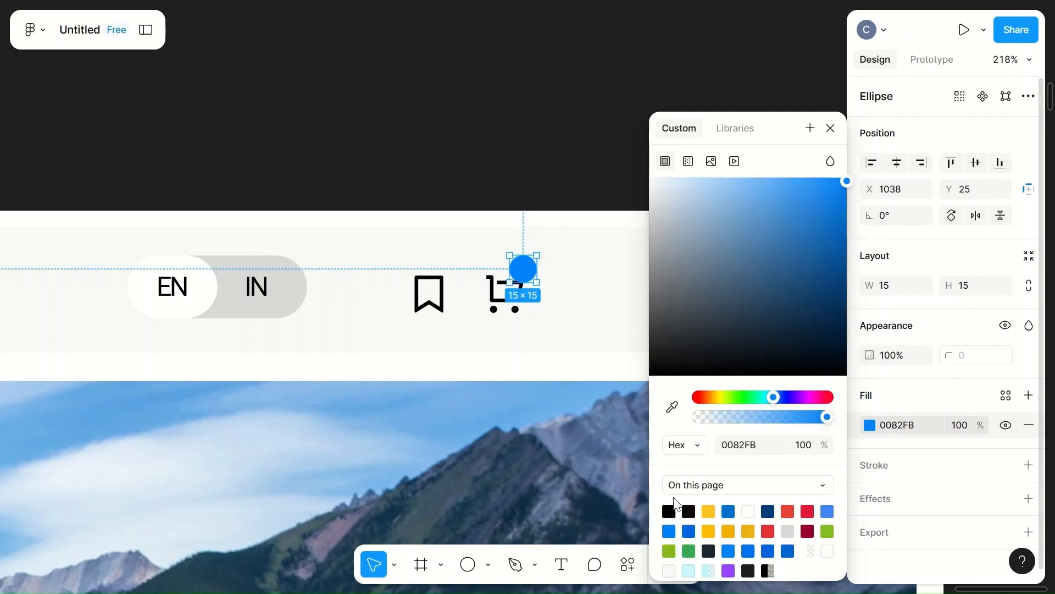
left_click(830, 128)
- Shift the blue circle slightly down and right over the cart's corner to X 1040, Y 28
scroll(601, 317, "up", 5)
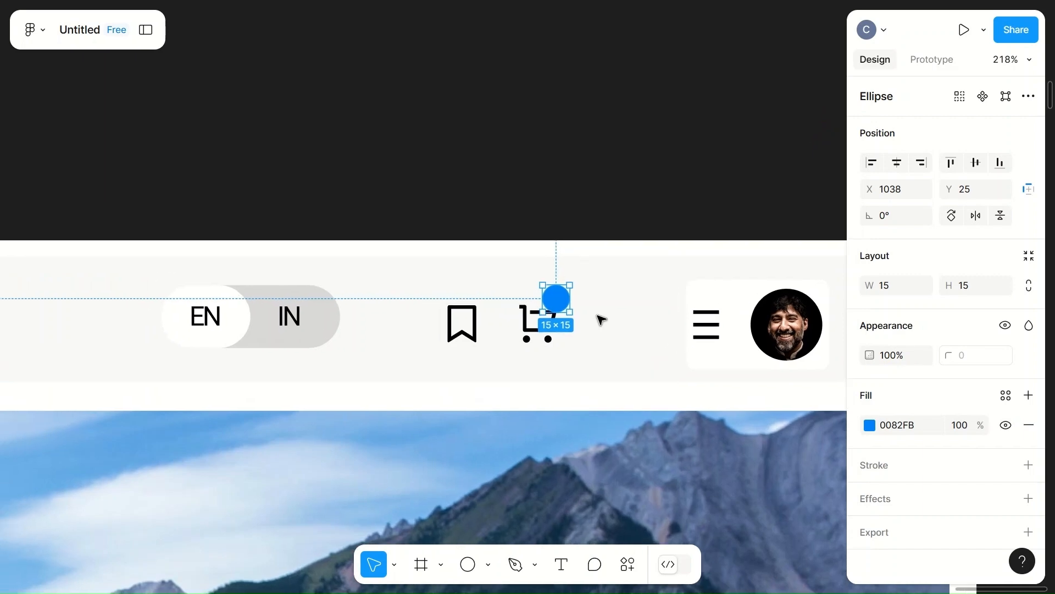
scroll(601, 319, "up", 4)
left_click_drag(446, 264, 466, 286)
double_click(465, 285)
left_click(585, 258)
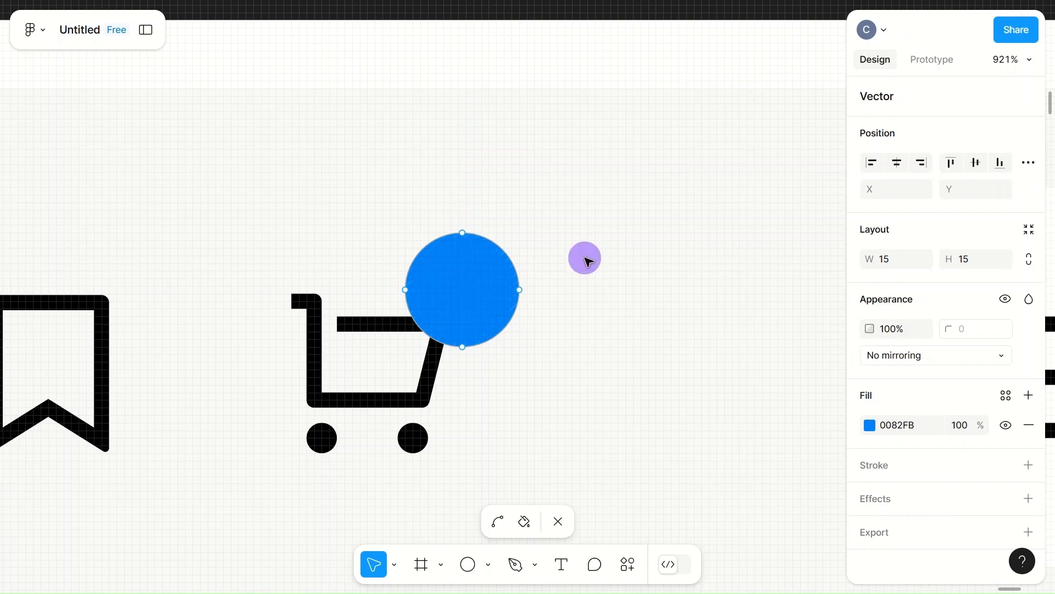
key("Escape")
- Add the white text "08" over the blue circle on the cart icon
key("t")
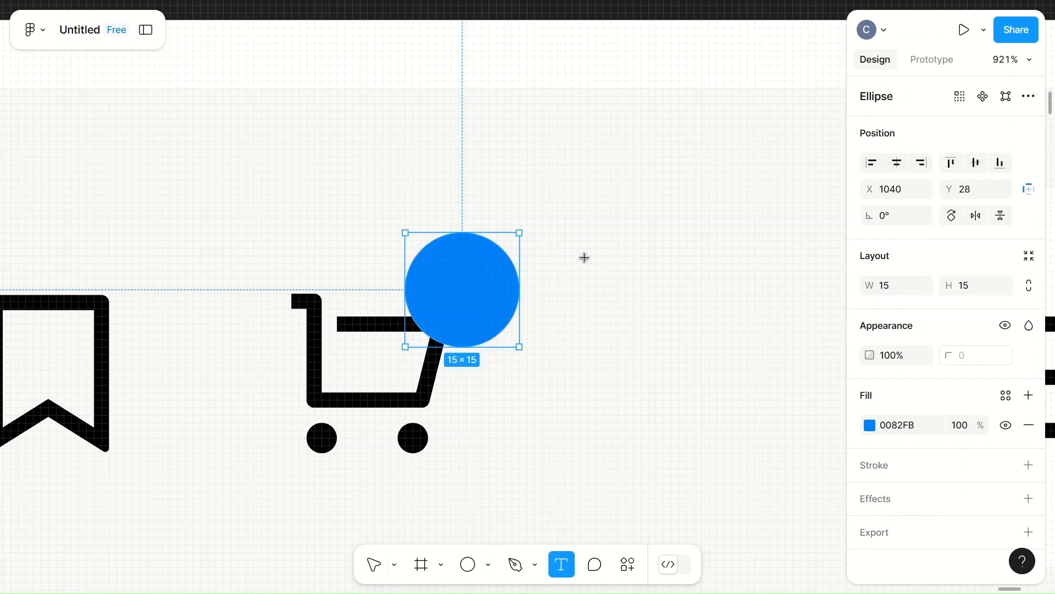
left_click(442, 282)
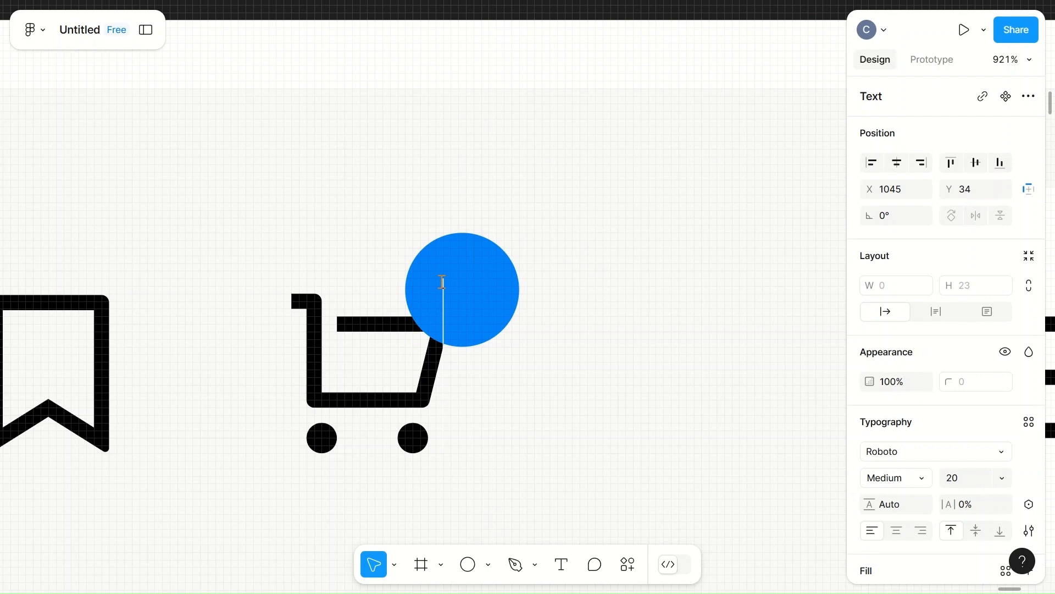
type("08")
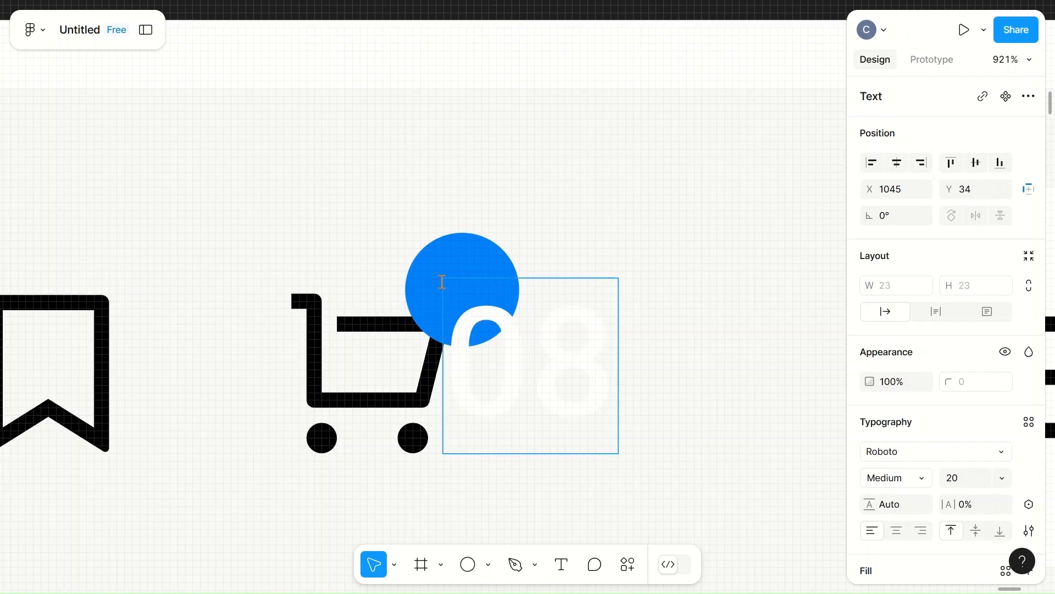
left_click(676, 255)
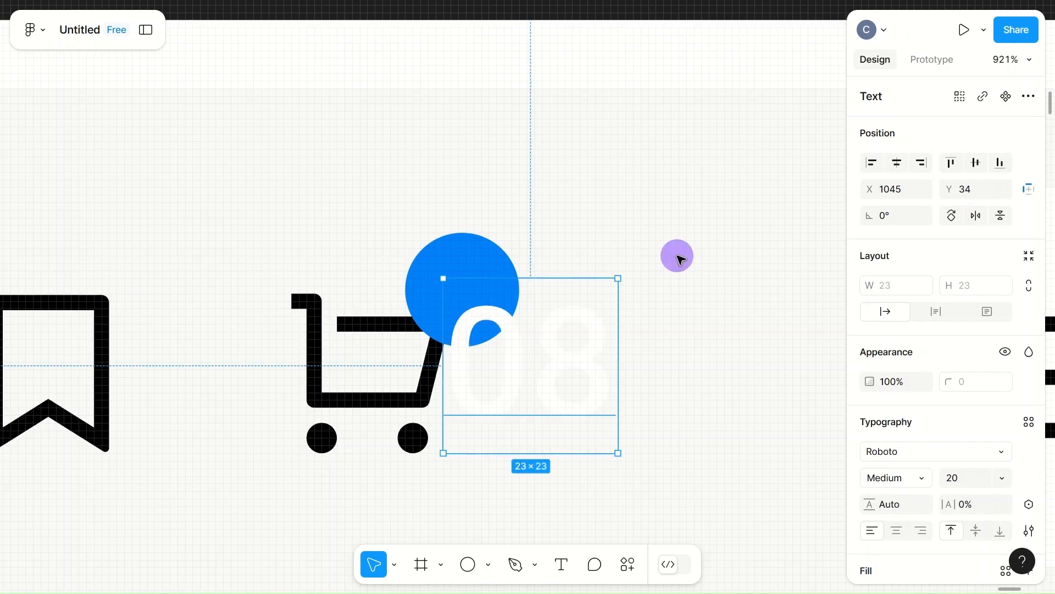
- Reduce the "08" text to font size 10 and centre it inside the blue circle
left_click(973, 476)
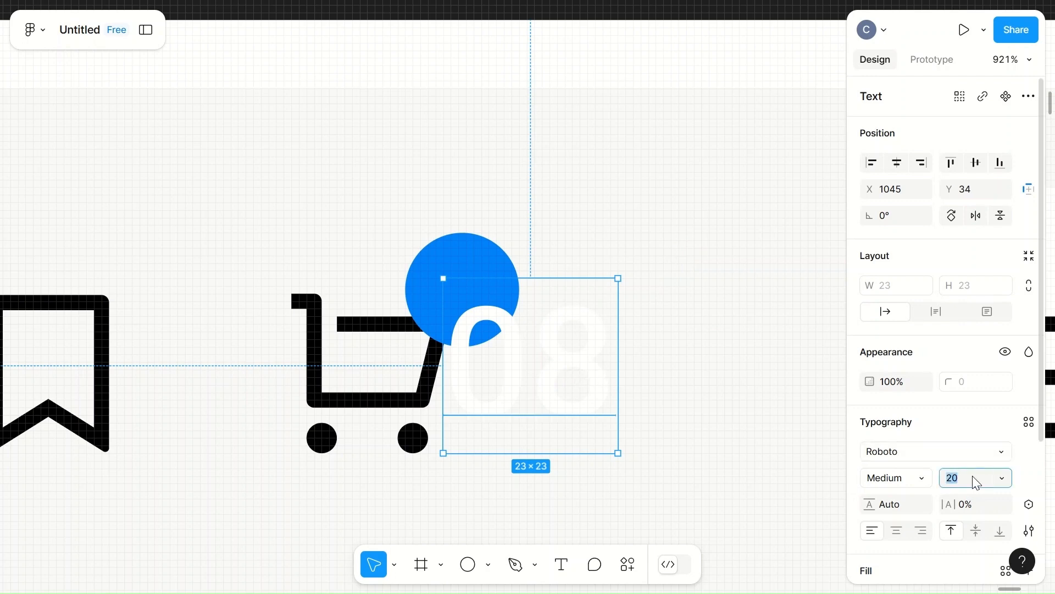
type("15")
left_click(699, 403)
left_click(540, 361)
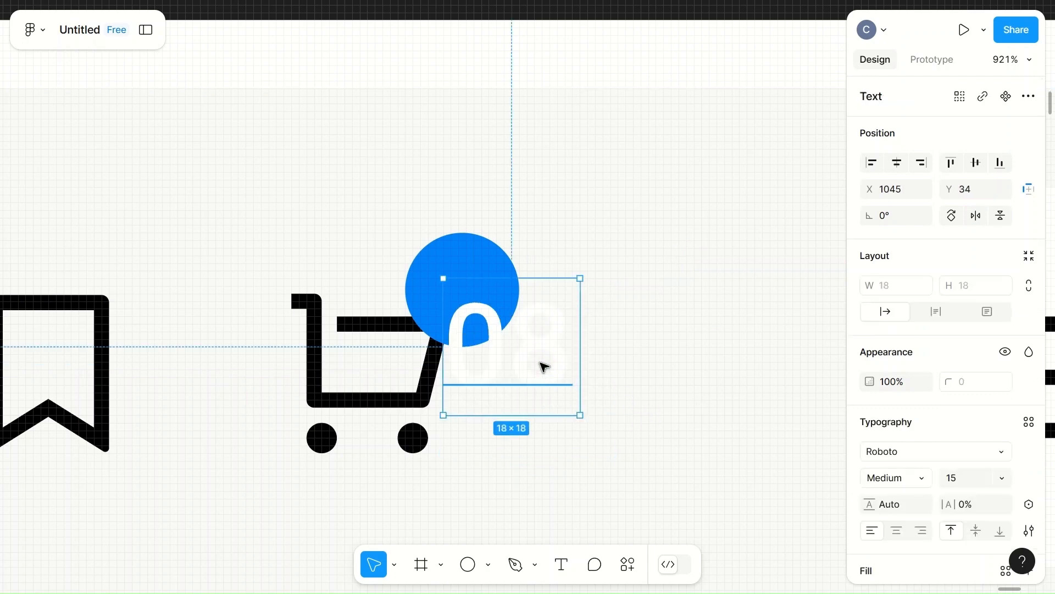
left_click(969, 478)
type("18")
left_click(689, 367)
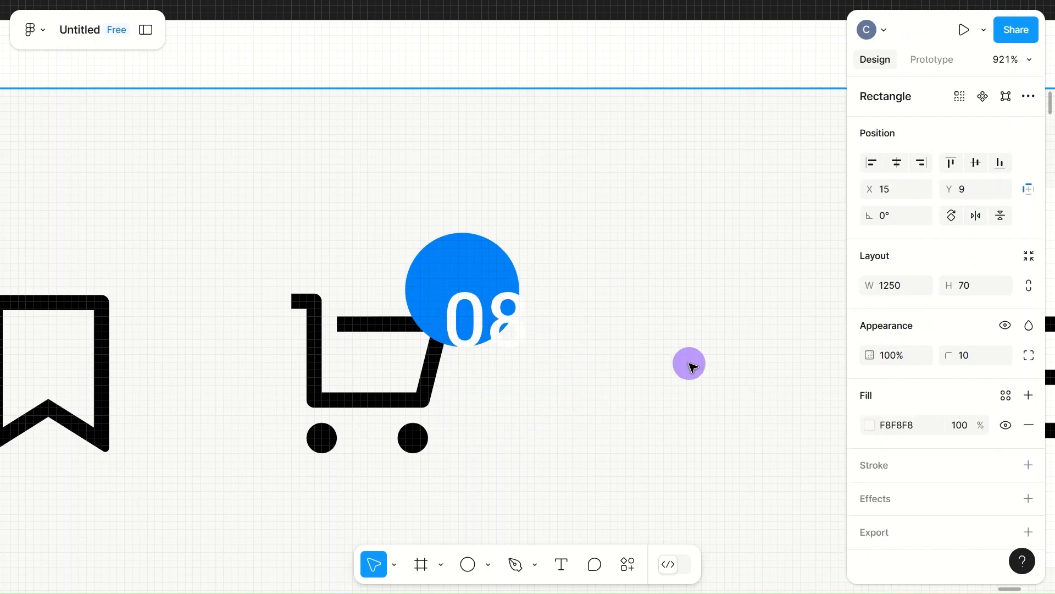
left_click_drag(518, 319, 476, 287)
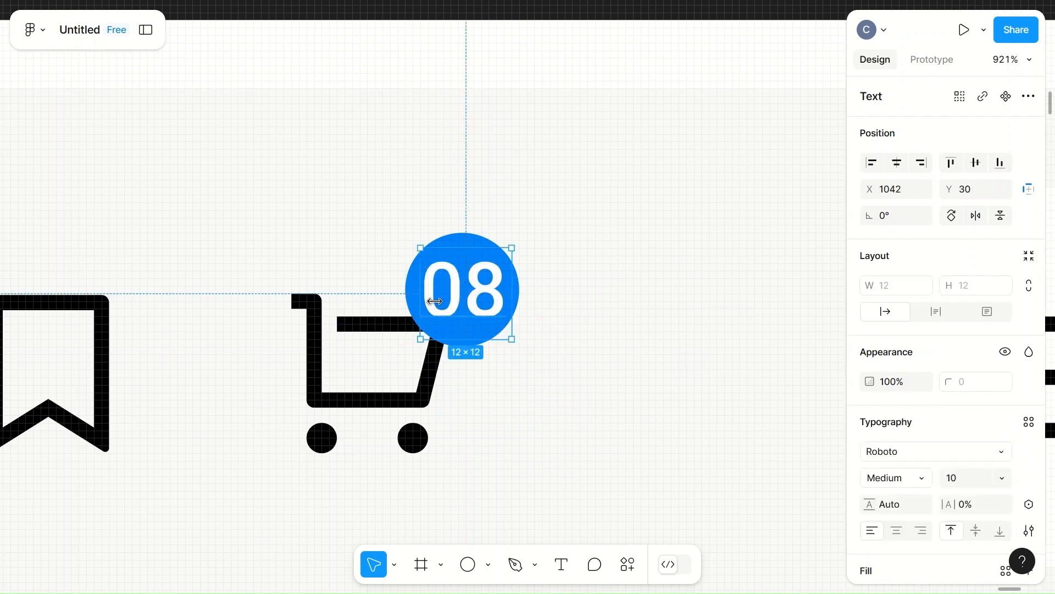
- Duplicate the blue circle together with its number onto the upper-right corner of the bookmark icon
left_click(409, 293, "shift")
left_click_drag(442, 293, 87, 283)
left_click(87, 283)
- Change the number on the bookmark icon's badge to "03"
double_click(129, 281)
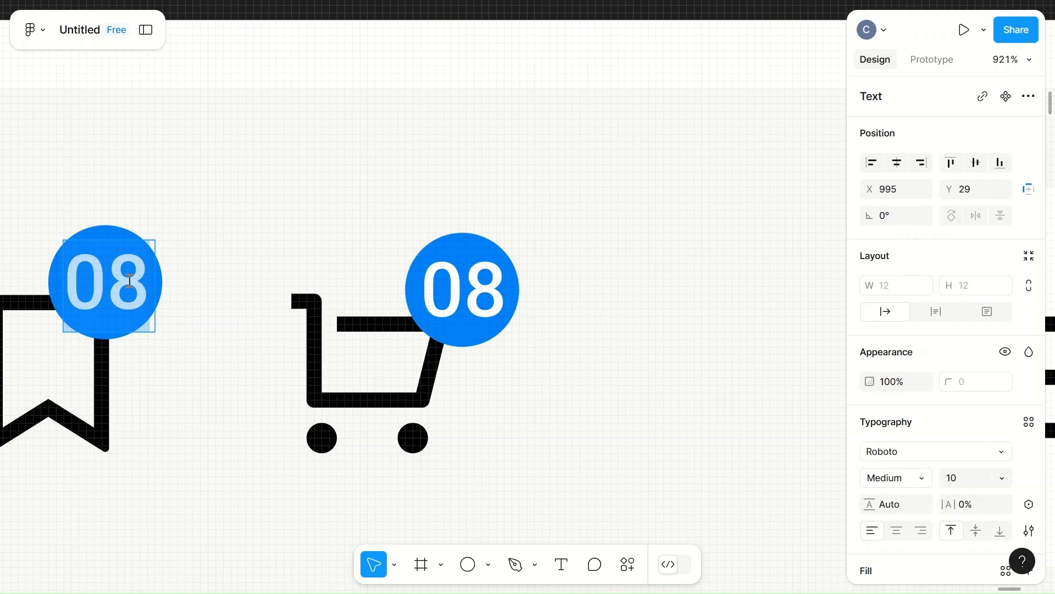
left_click(141, 281)
key("BackSpace")
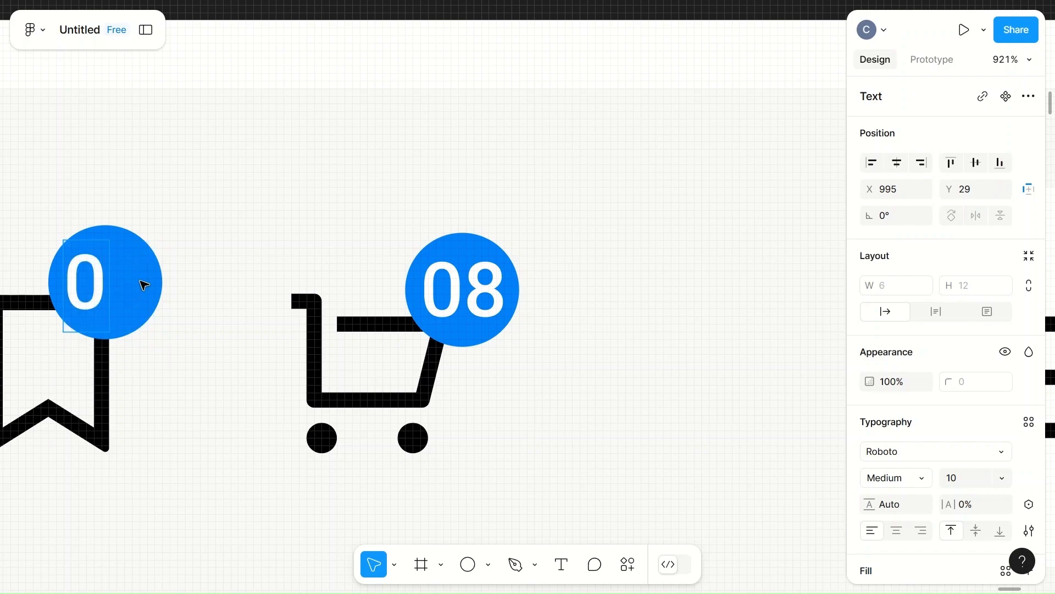
type("3")
key("Escape")
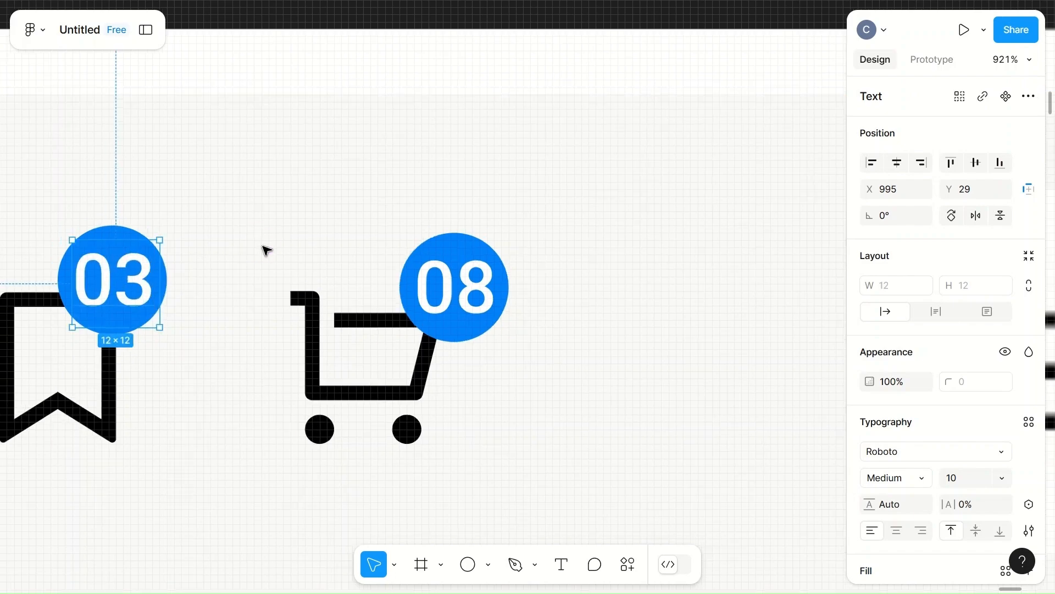
- Swap the badge numbers by setting the cart's badge to "03" and the bookmark's badge to "08"
scroll(267, 250, "down", 5)
left_click(465, 264)
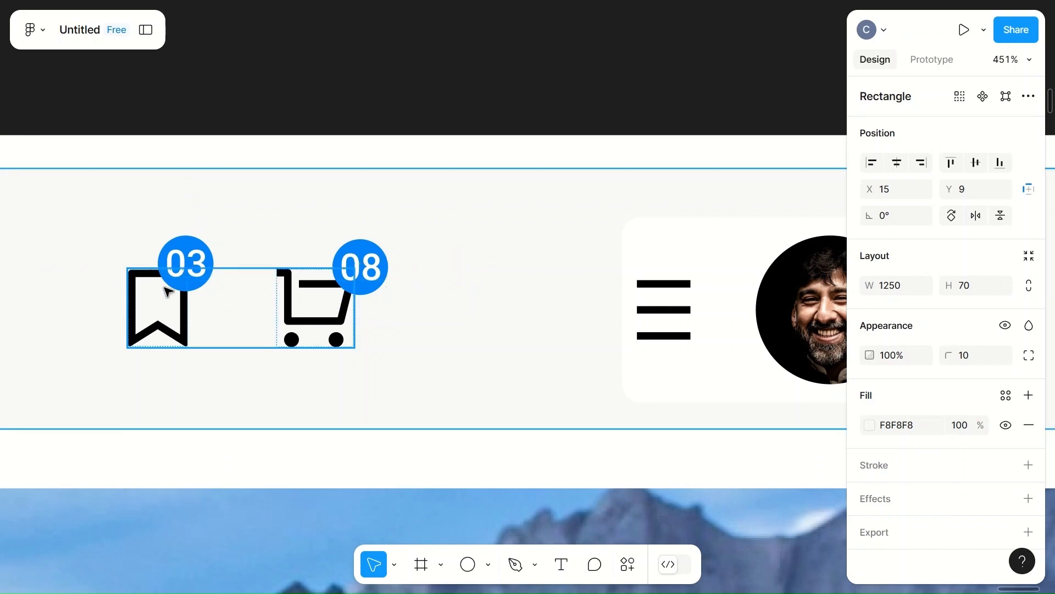
scroll(424, 349, "down", 5)
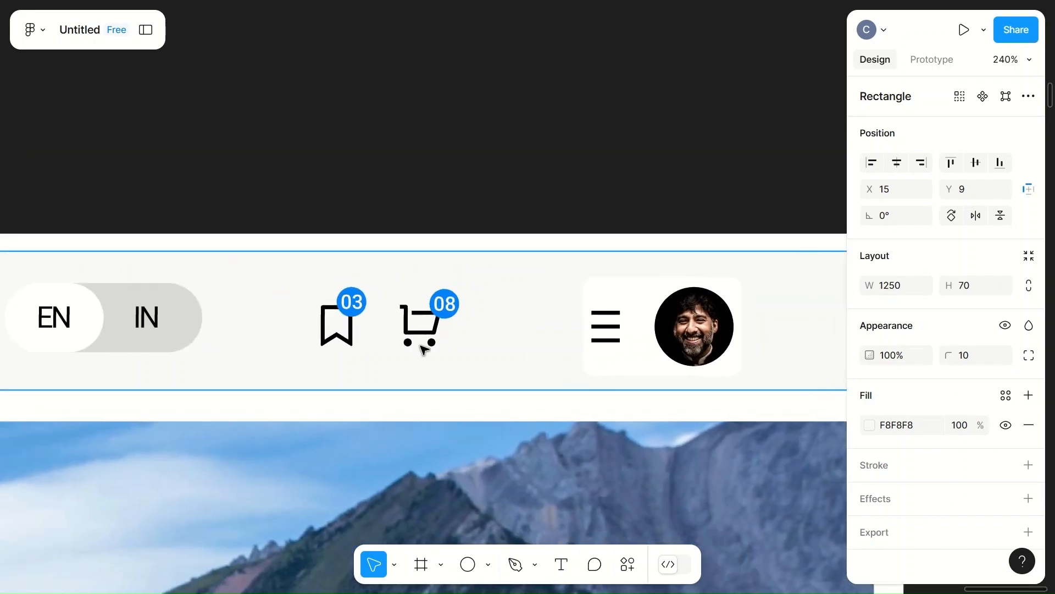
left_click(454, 311)
key("BackSpace")
type("3")
double_click(358, 300)
key("BackSpace")
type("8")
left_click(520, 313)
left_click(520, 314)
- Examine the two badge numbers up close, and review the header, hero image and destinations card as a whole
scroll(520, 314, "left", 2)
scroll(457, 311, "up", 3)
scroll(457, 311, "up", 2)
left_click(675, 299)
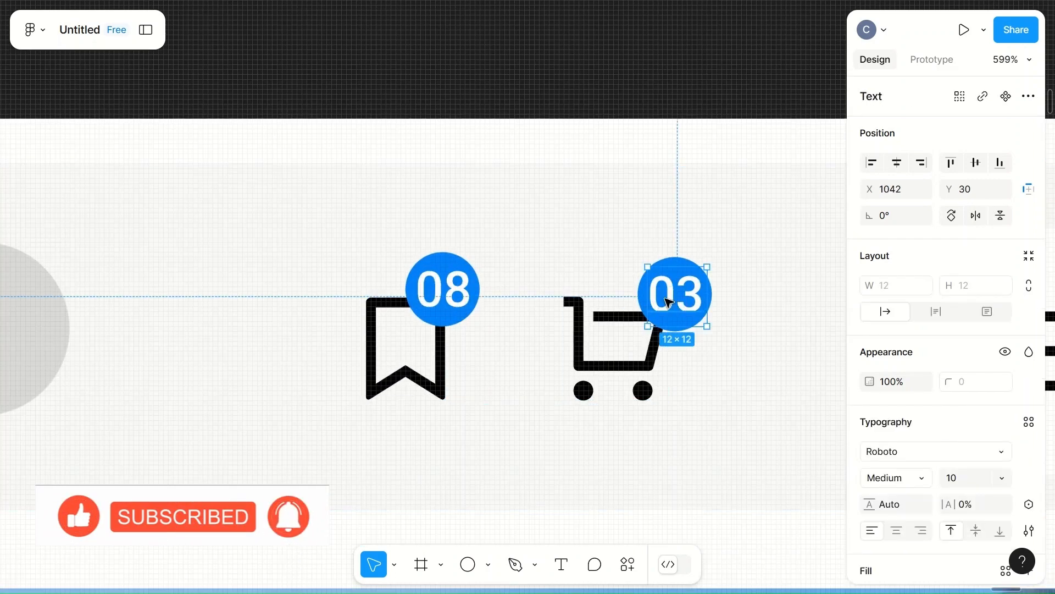
left_click(452, 292, "shift")
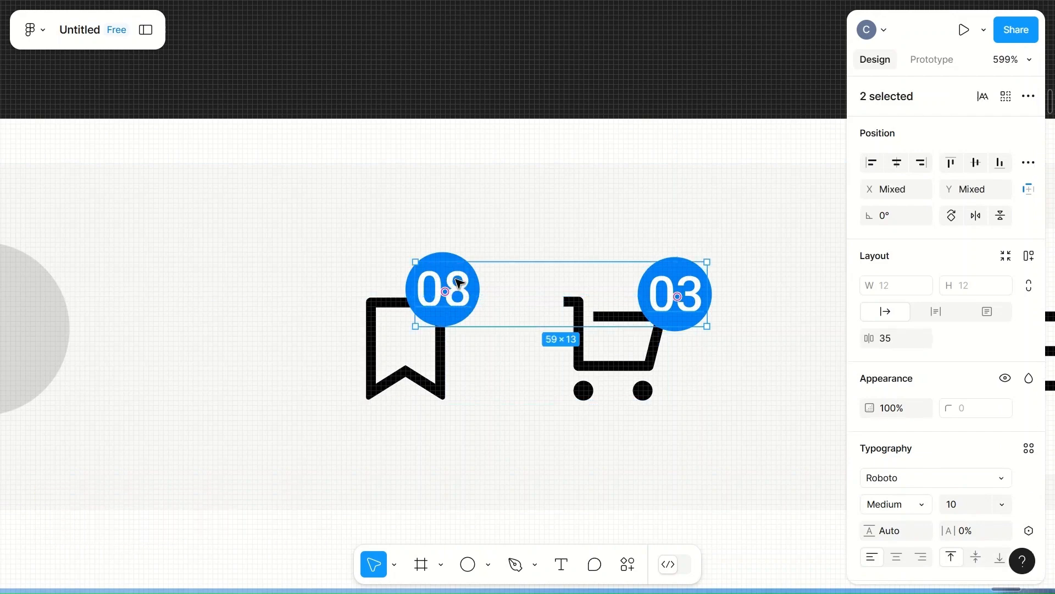
left_click(695, 238)
scroll(694, 239, "down", 10)
scroll(695, 242, "down", 1)
scroll(698, 239, "right", 2)
left_click(590, 197)
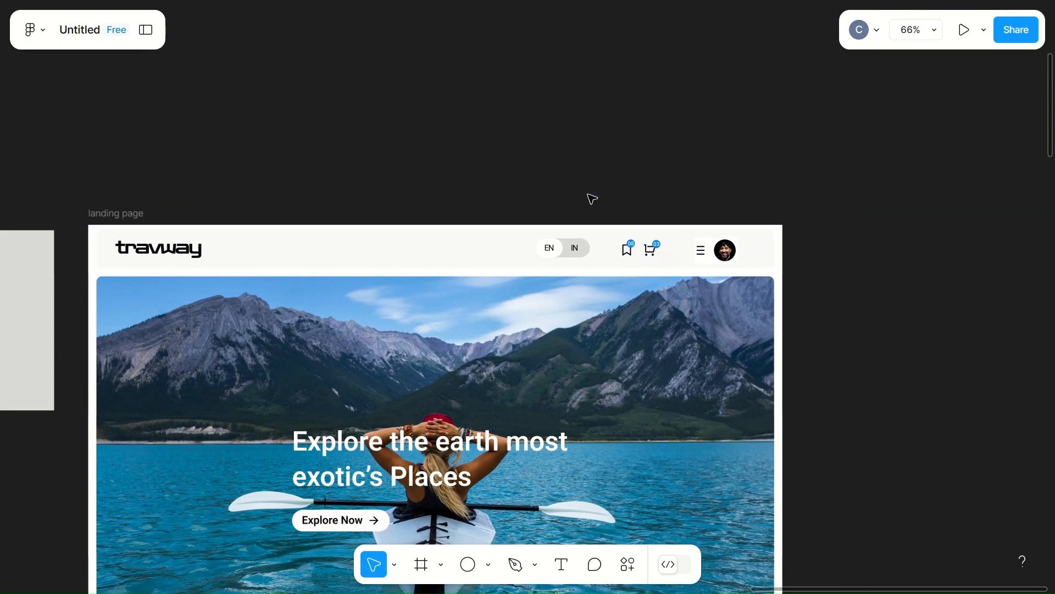
scroll(593, 199, "down", 5)
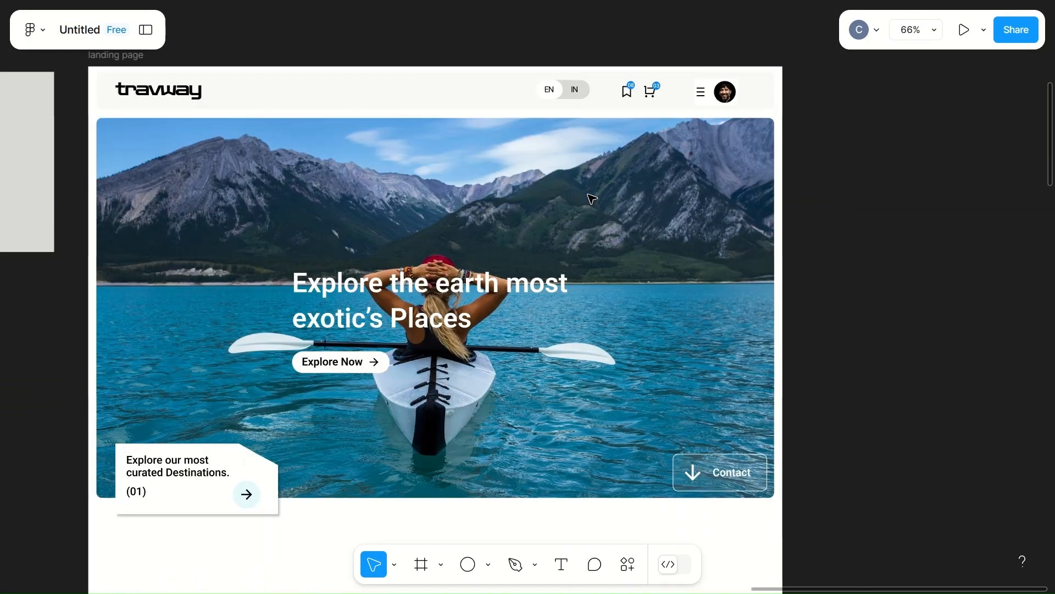
scroll(462, 419, "down", 3)
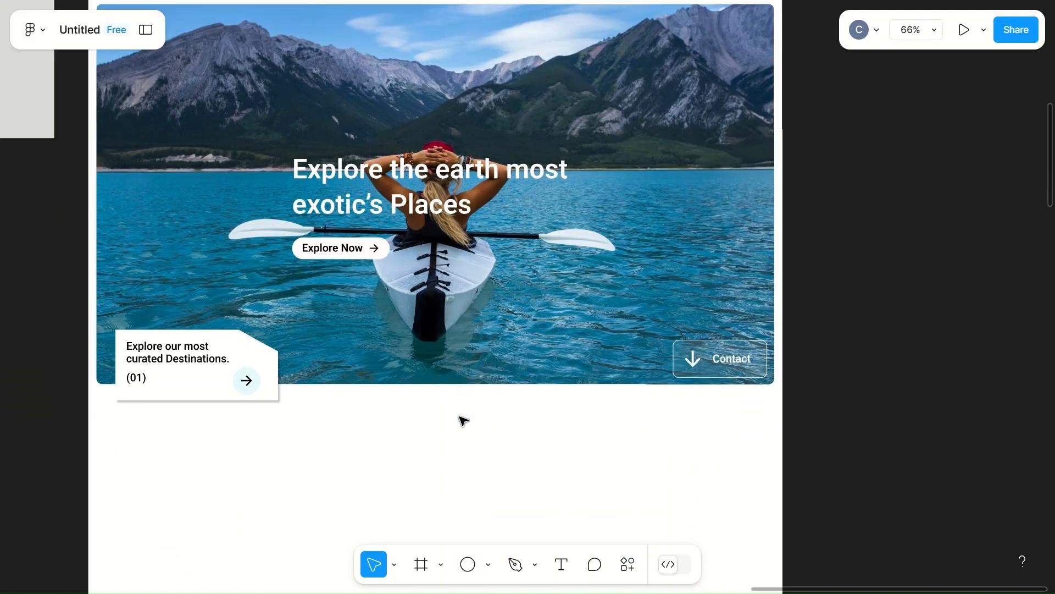
scroll(463, 419, "up", 8)
scroll(461, 418, "down", 3)
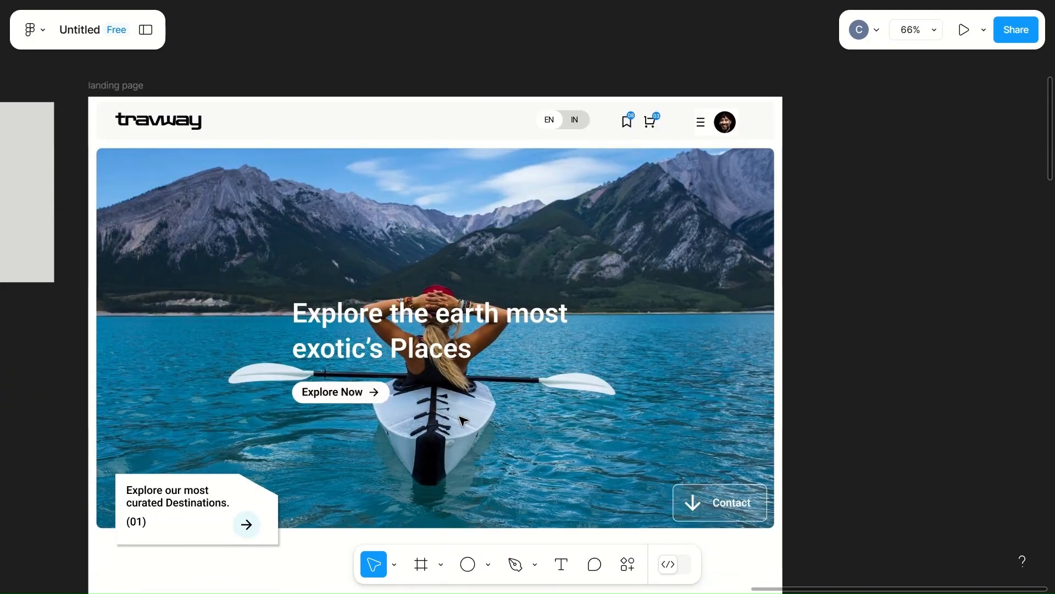
scroll(463, 420, "down", 7)
scroll(464, 421, "up", 5)
scroll(464, 420, "down", 6)
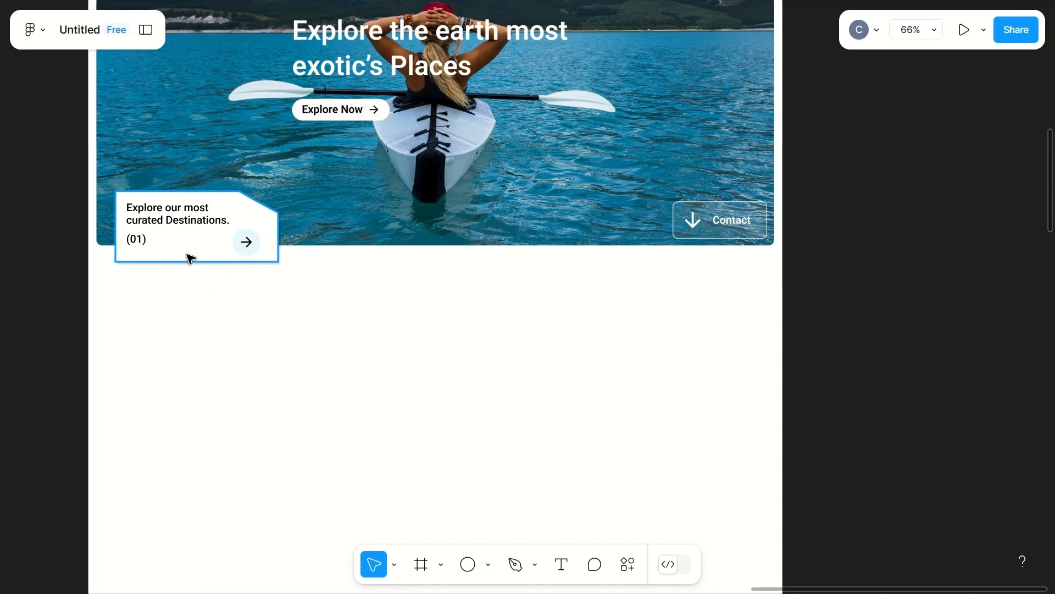
- Move the cathedral photo from the loose image collection onto the landing page below the hero section
scroll(299, 403, "down", 5)
scroll(302, 405, "down", 3, "ctrl")
scroll(302, 406, "down", 4, "ctrl")
scroll(301, 405, "left", 10)
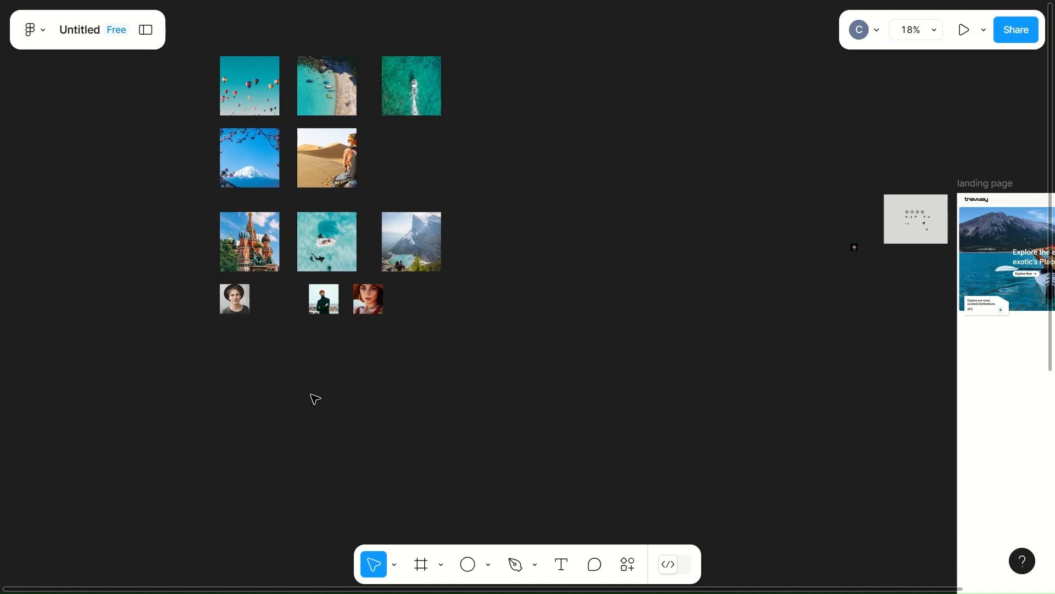
left_click(239, 248)
left_click_drag(234, 247, 561, 385)
scroll(578, 406, "down", 5)
scroll(561, 384, "up", 4)
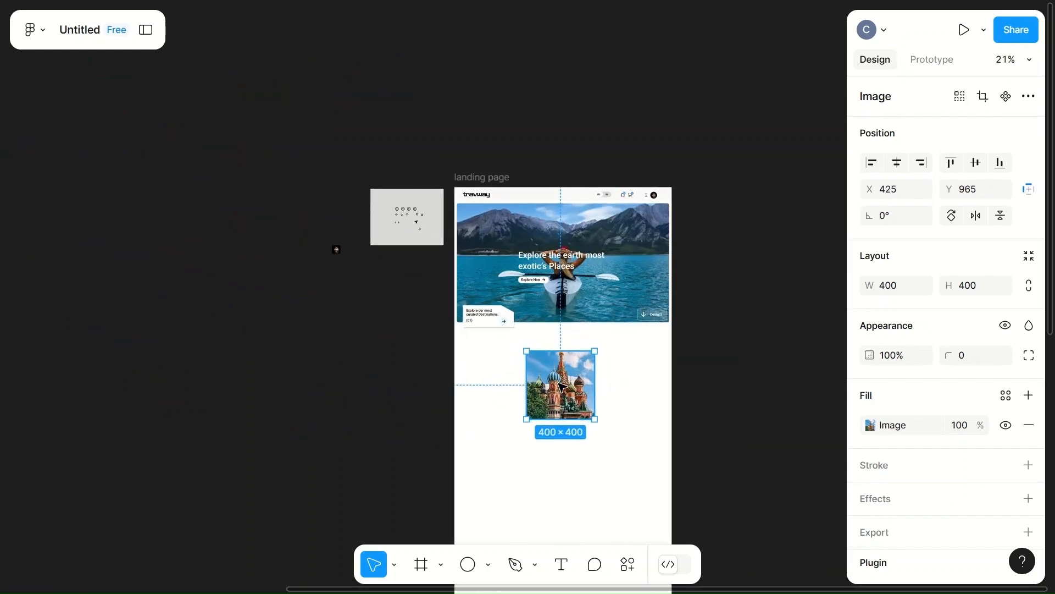
scroll(562, 387, "up", 3)
scroll(561, 386, "right", 5)
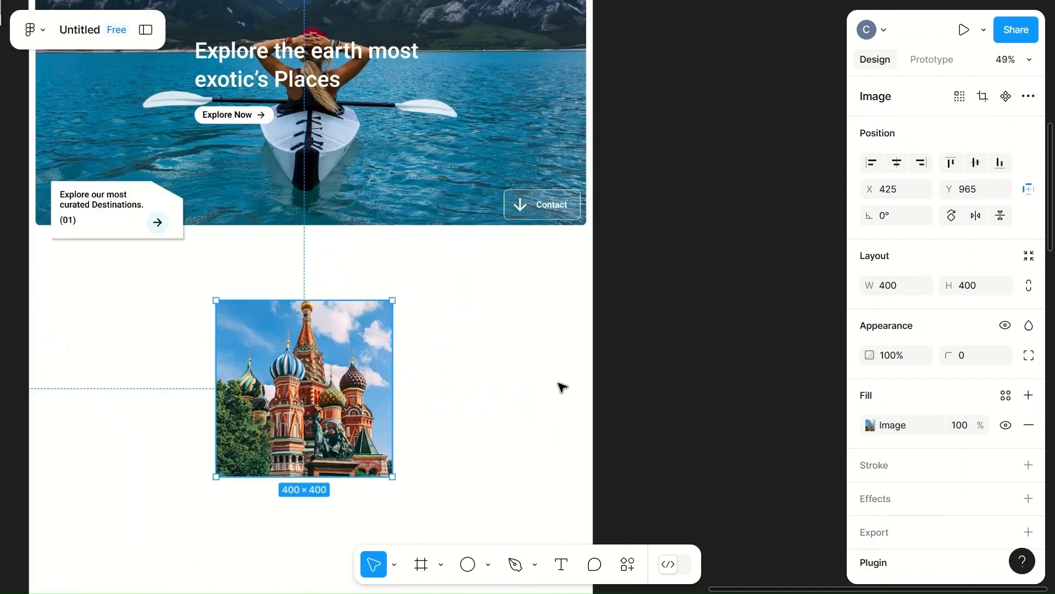
- Reposition the cathedral photo near the page's left margin below the destinations card, at X 76, Y 1024
scroll(561, 386, "up", 3)
scroll(562, 386, "left", 4)
scroll(560, 386, "down", 3)
left_click(481, 380)
left_click_drag(480, 380, 372, 390)
left_click_drag(362, 387, 362, 388)
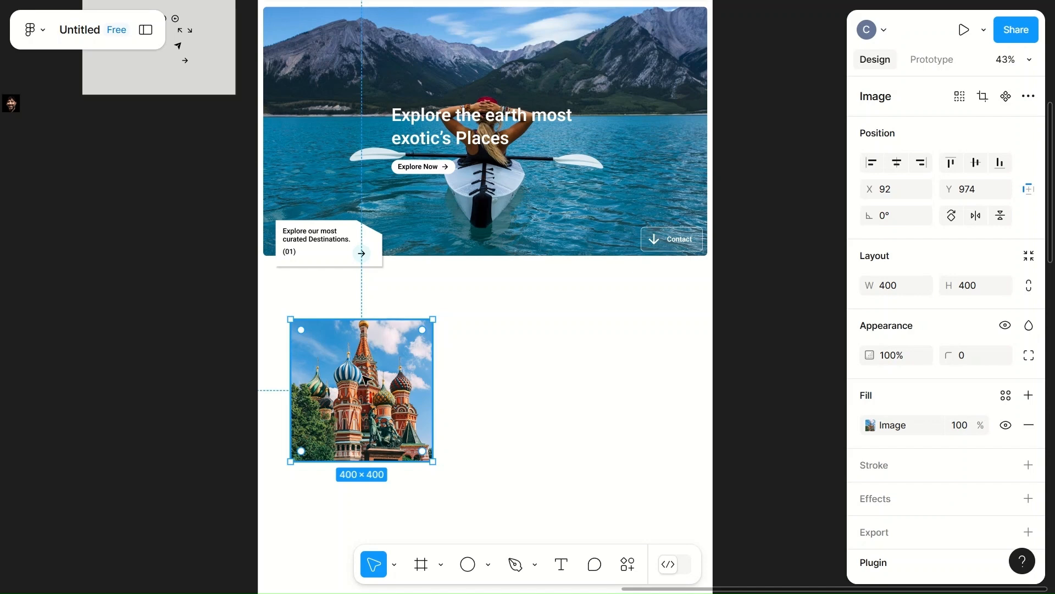
scroll(364, 379, "left", 2)
scroll(364, 377, "left", 2)
scroll(363, 376, "down", 5)
left_click_drag(404, 390, 404, 400)
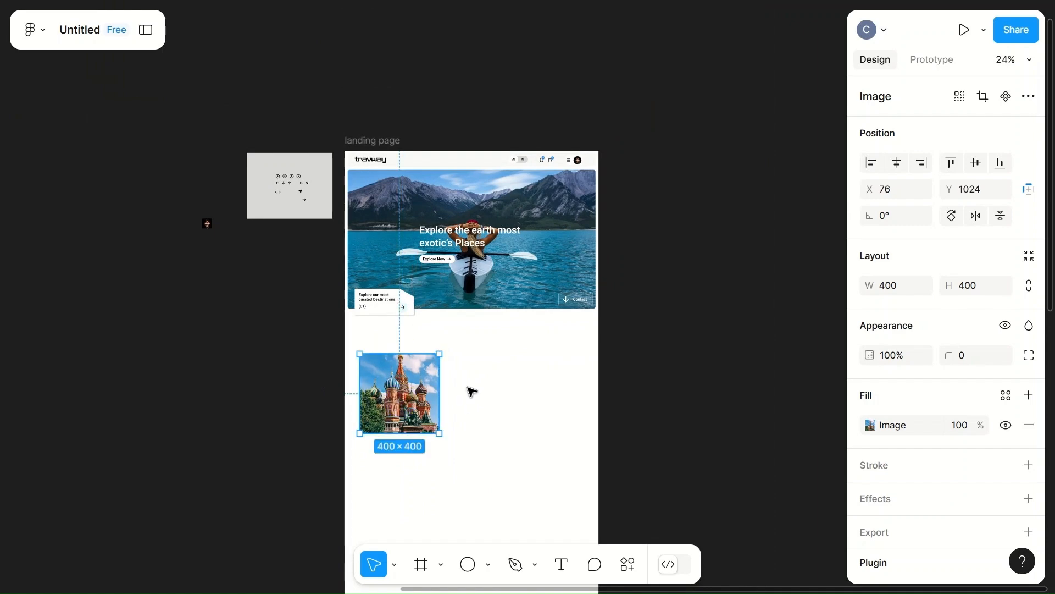
left_click(450, 405)
- Draw a 250 × 45 rectangle beside the cathedral photo and move it over the photo's upper-right edge
scroll(452, 405, "up", 5)
scroll(452, 405, "left", 8)
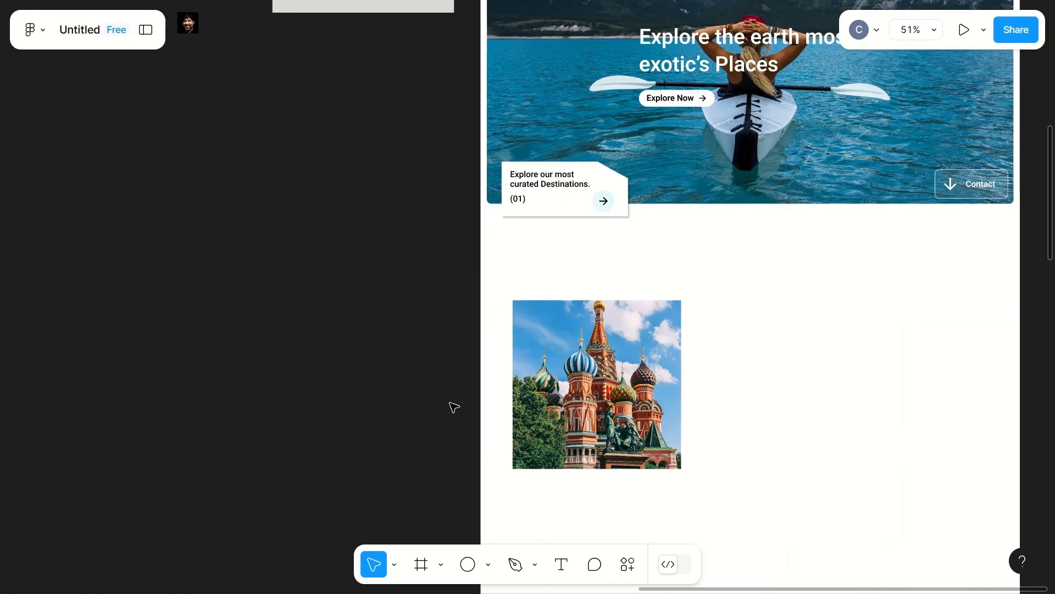
scroll(454, 407, "right", 10)
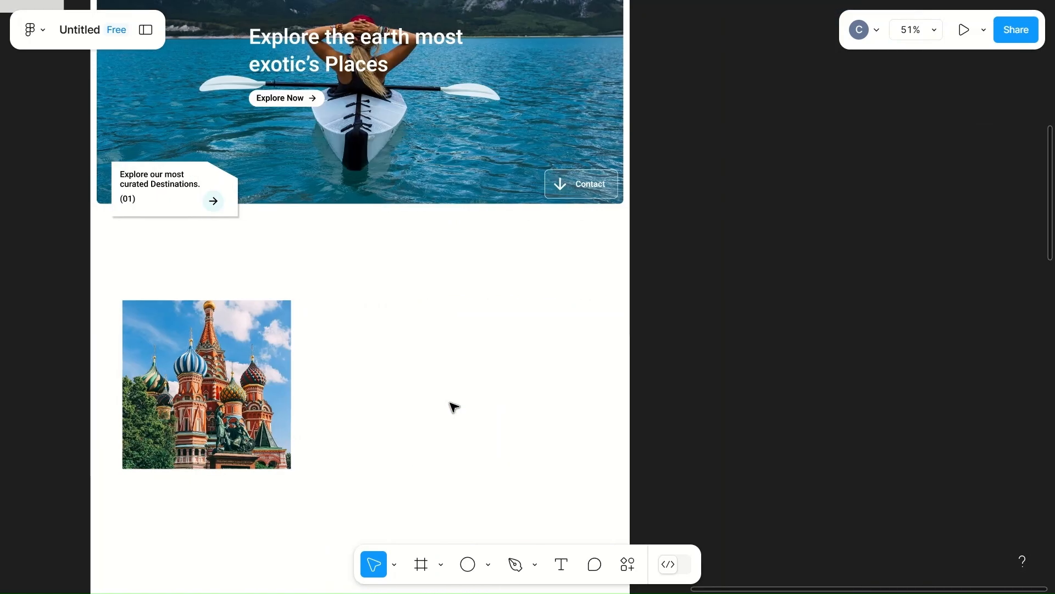
key("r")
left_click_drag(309, 317, 416, 358)
left_click(914, 286)
type("25")
left_click(966, 286)
type("45")
left_click(481, 388)
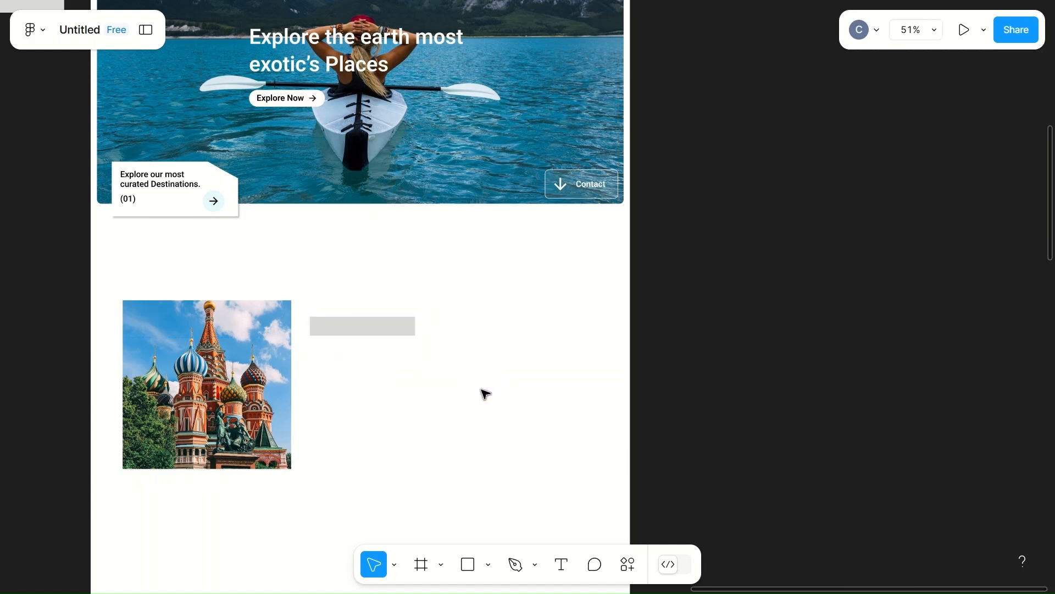
left_click(371, 331)
left_click_drag(372, 334, 318, 327)
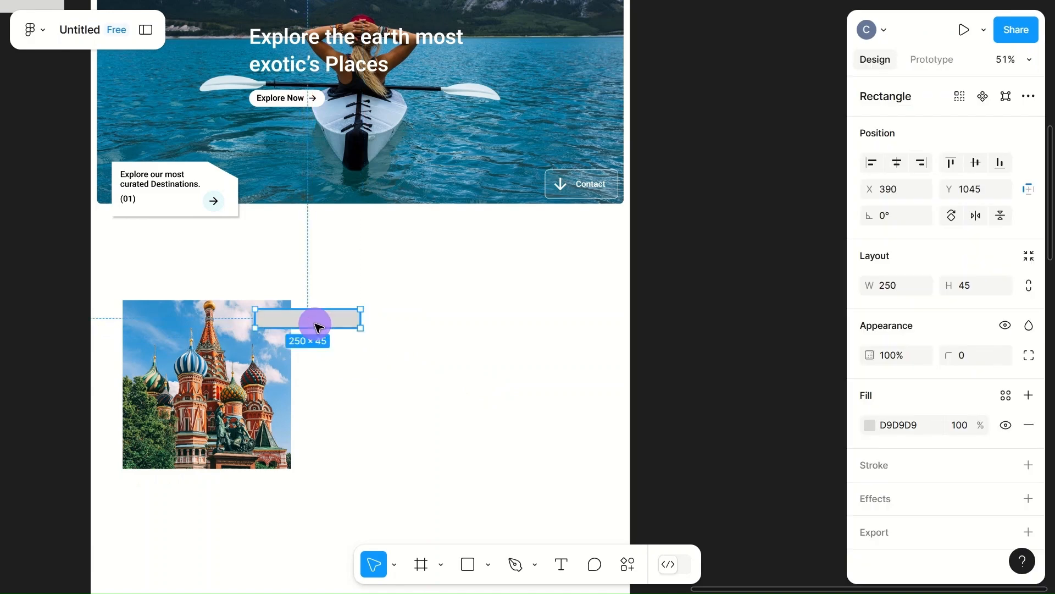
- Fill the rectangle over the photo with light blue 74E8FD
left_click(871, 426)
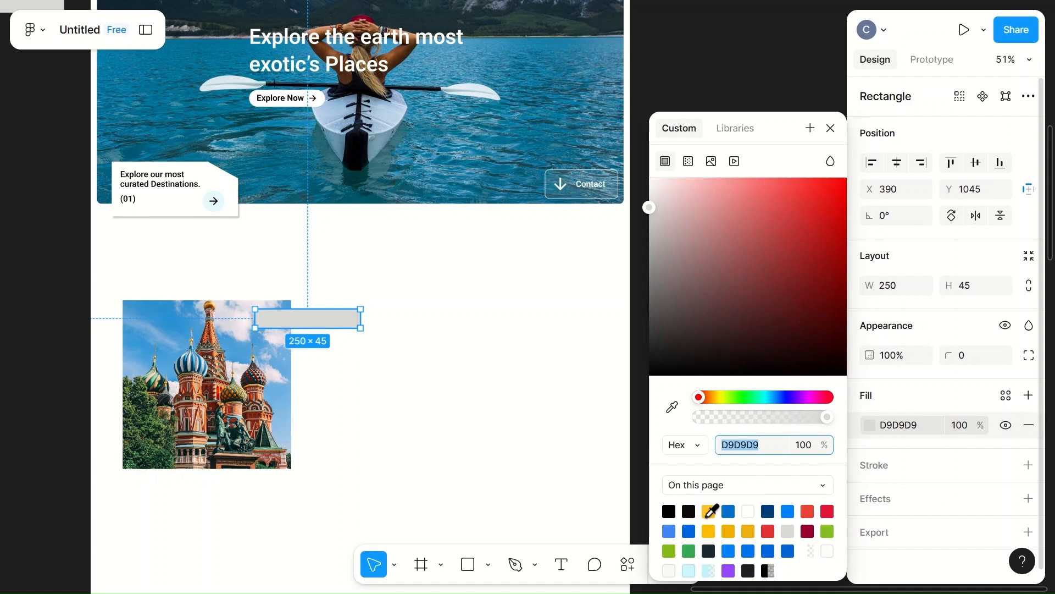
left_click(691, 569)
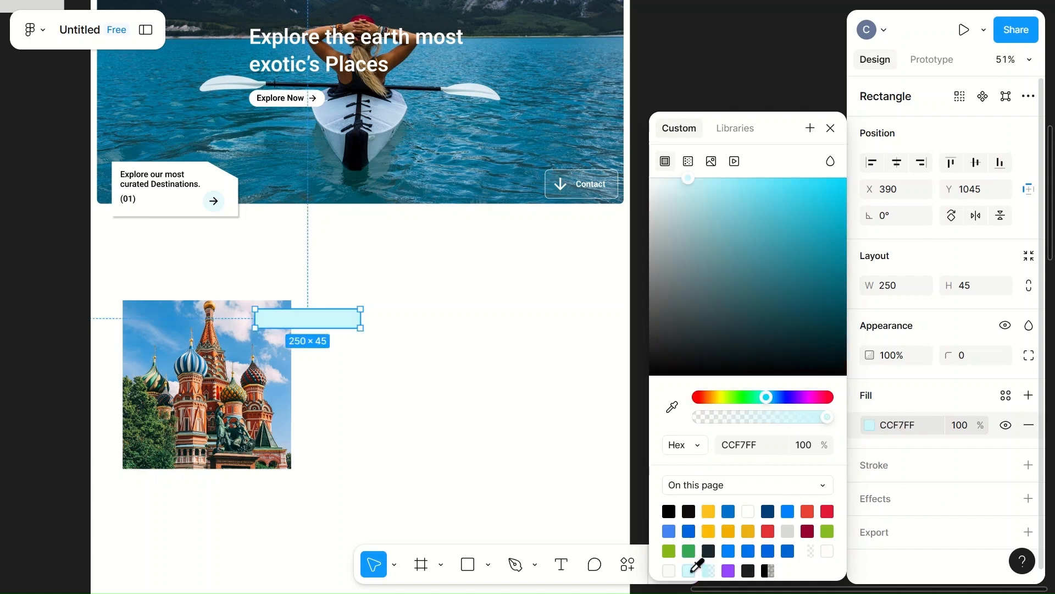
left_click(750, 184)
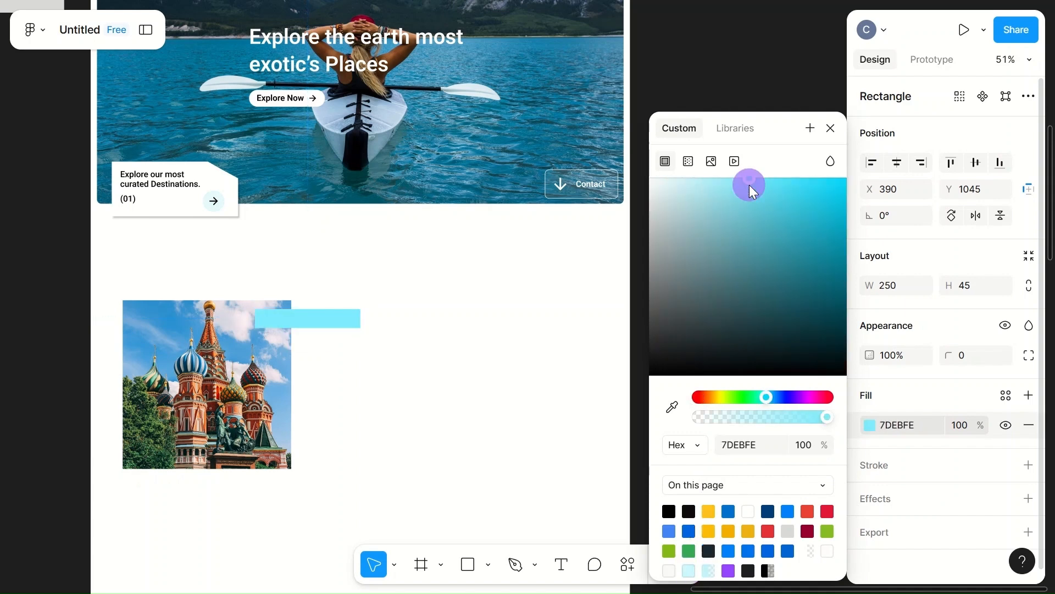
mouse_move(750, 184)
left_mouse_down()
mouse_move(776, 184)
mouse_move(756, 185)
left_mouse_up()
left_click(412, 357)
- Shift the blue bar further onto the cathedral photo, to X 326, Y 1047
scroll(417, 356, "down", 3)
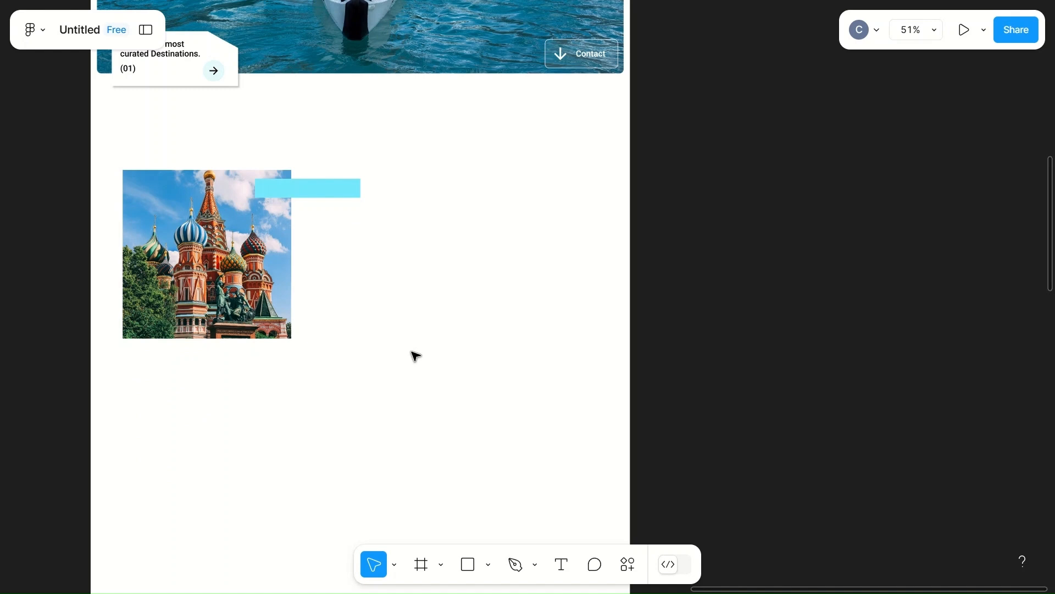
left_click(281, 292)
left_click(450, 280)
left_click_drag(443, 278, 417, 283)
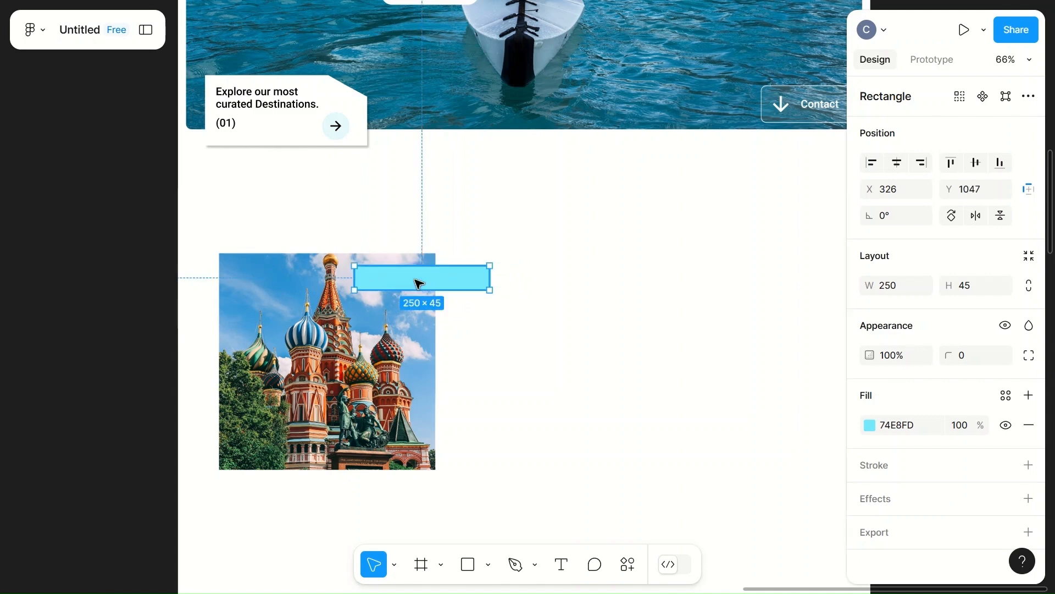
- Add the text label "ADVENURES TRIPS" on the blue bar
key("t")
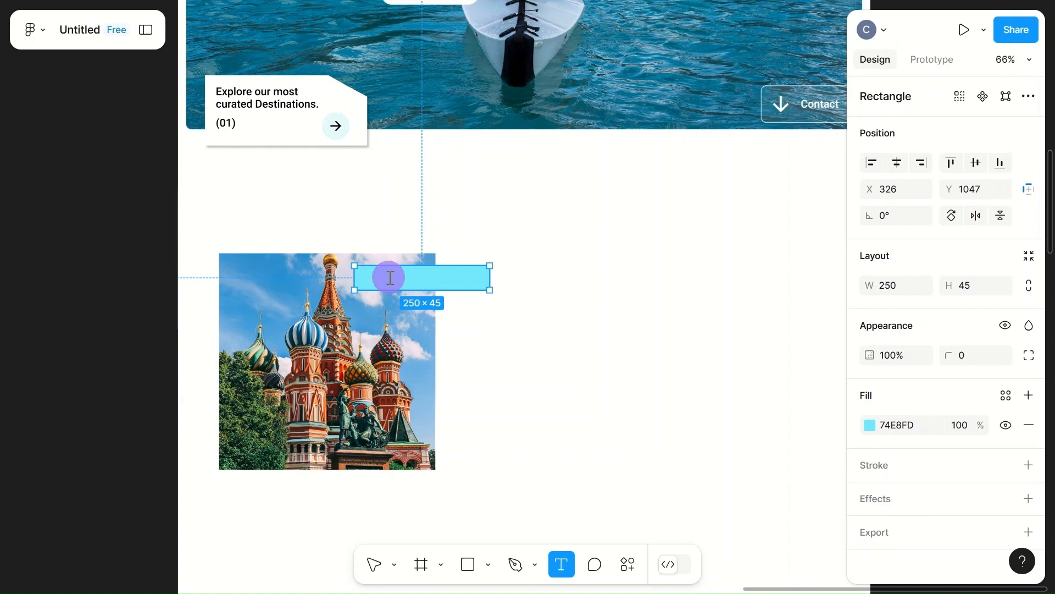
left_click(389, 277)
type("ADVENUR")
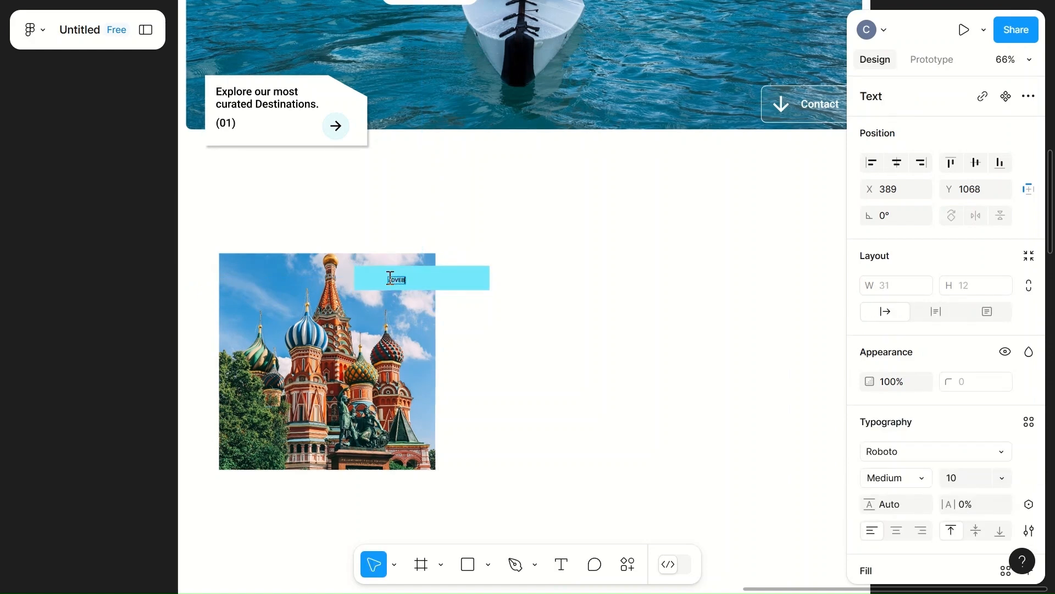
type("ES tRIPS")
key("BackSpace")
type("TRIPS")
left_click(391, 280)
key("BackSpace")
type("A")
key("Escape")
- Set the "ADVENURES TRIPS" label's font size to 20 and centre it on the blue bar
left_click(977, 482)
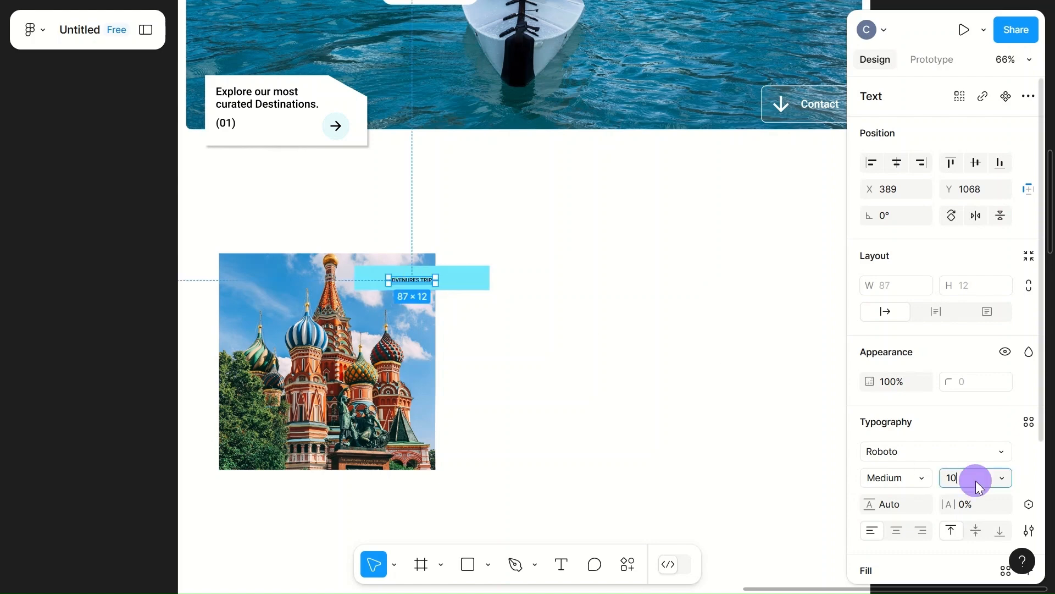
left_click(577, 382)
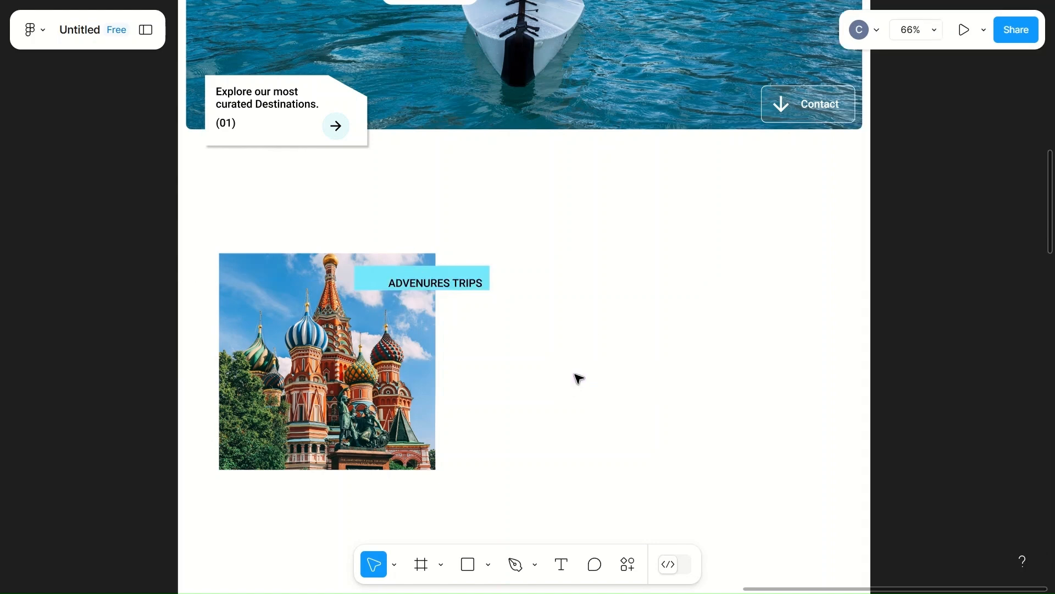
left_click(443, 283)
left_click_drag(443, 283, 429, 278)
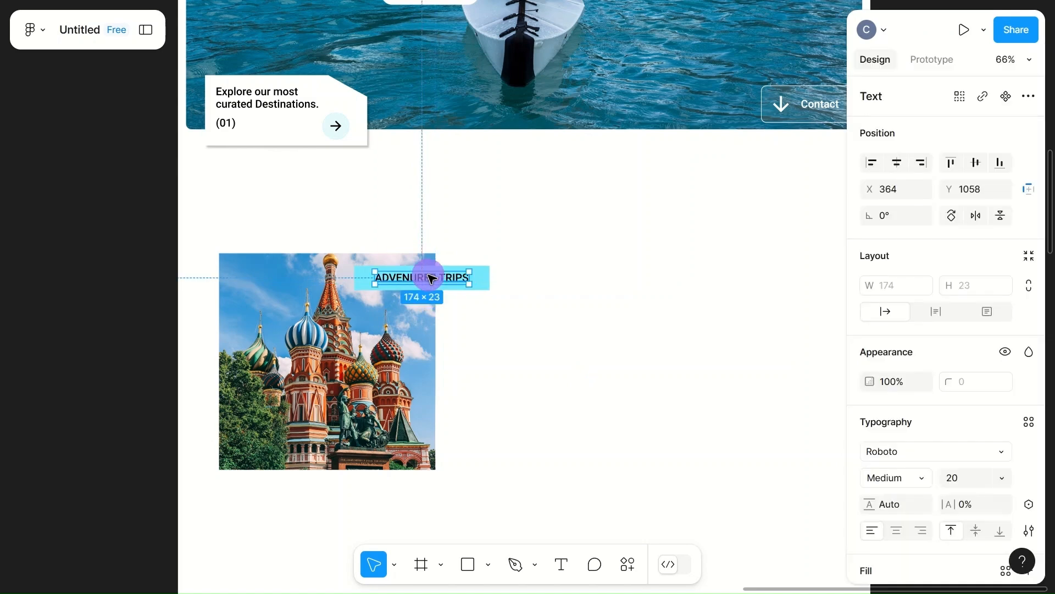
- Change the "ADVENURES TRIPS" label's colour to near-black 0F0B0B and its font weight to SemiBold
scroll(901, 495, "down", 1)
scroll(901, 494, "down", 1)
left_click(870, 485)
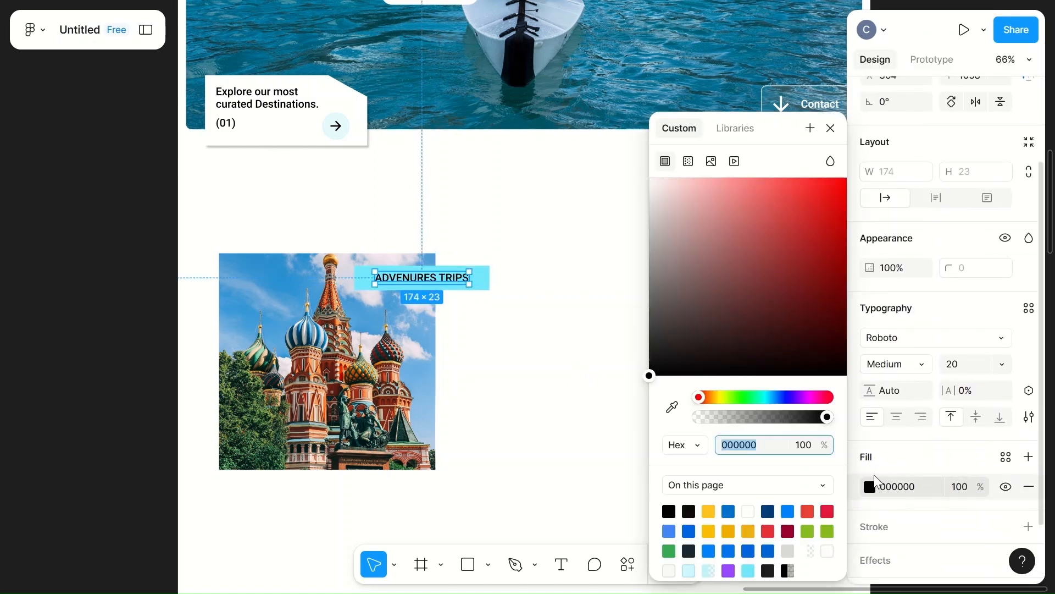
left_click(749, 510)
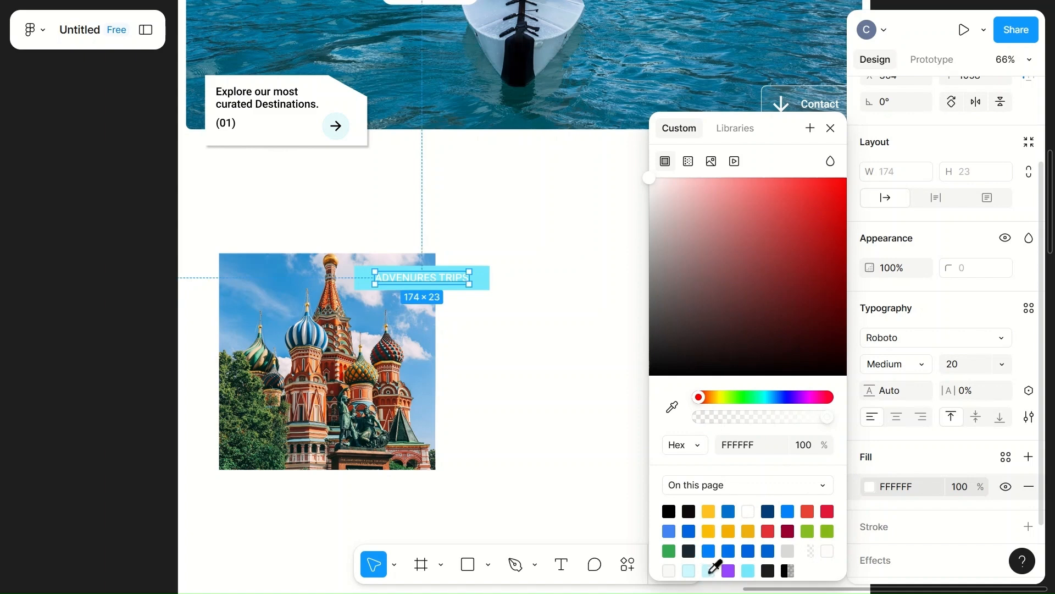
left_click(650, 187)
left_click(690, 511)
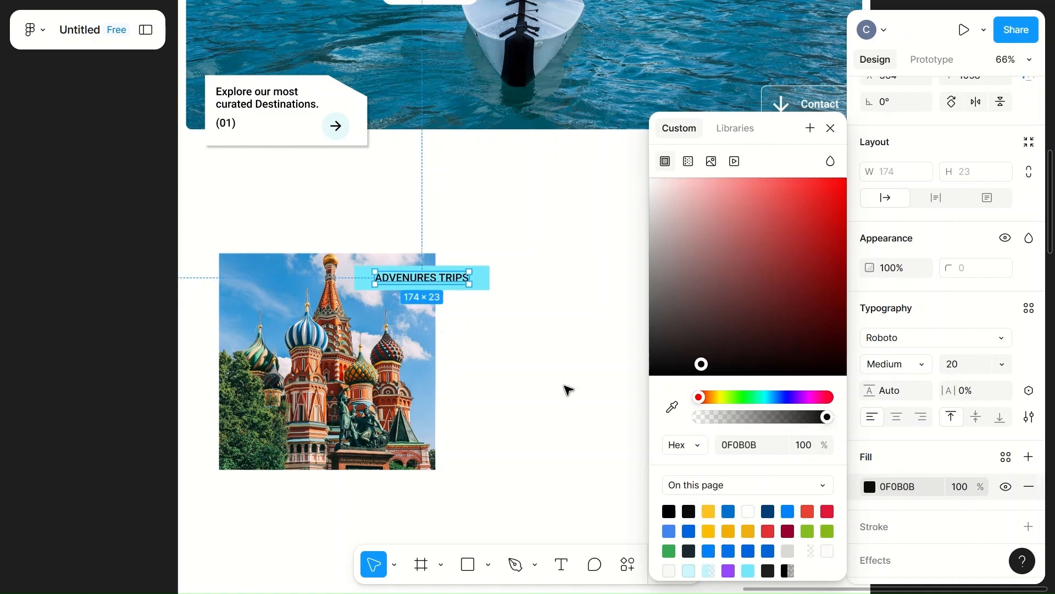
left_click(885, 367)
left_click(902, 353)
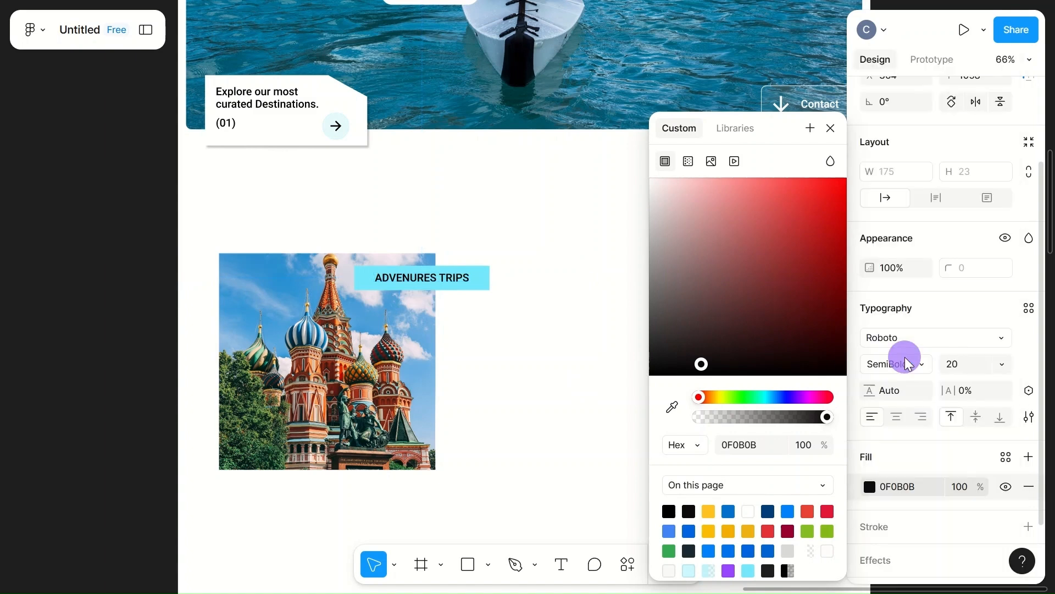
left_click(512, 368)
- Nudge the "ADVENURES TRIPS" label slightly down on its bar, to Y 1060
left_click(425, 280)
key("Down")
key("Down")
key("Down")
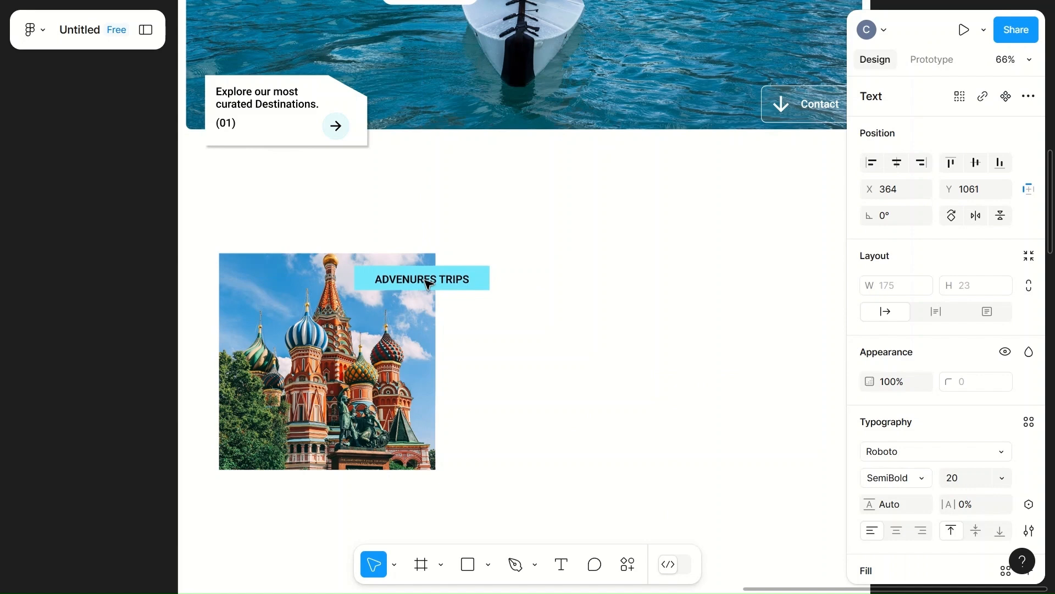
key("Up")
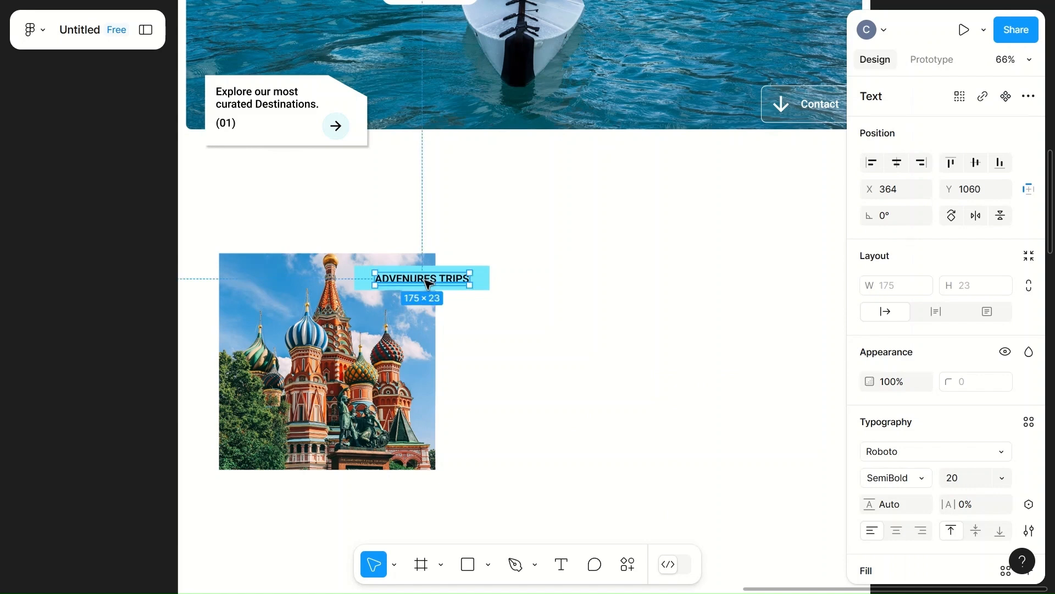
- Change the fill of the bar behind the "ADVENURES TRIPS" label to white FFFFFF
left_click(483, 283)
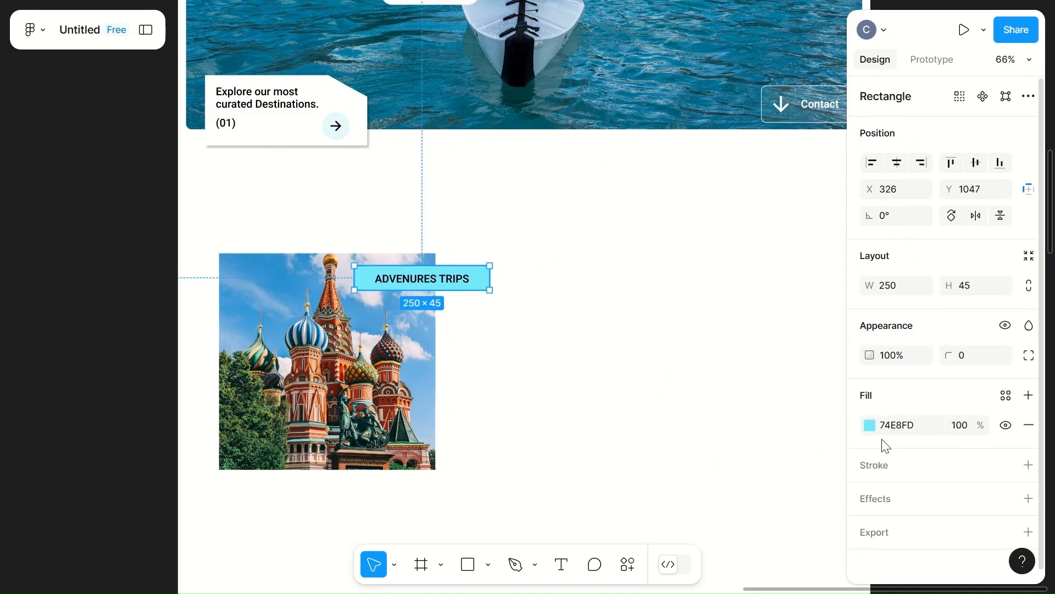
left_click(870, 425)
left_click(748, 511)
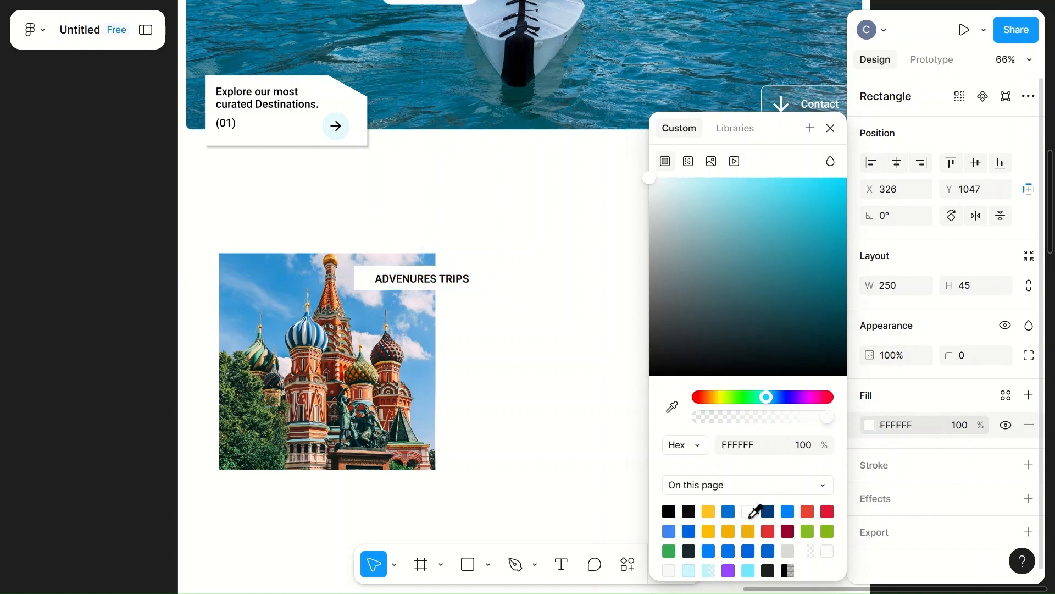
left_click(579, 413)
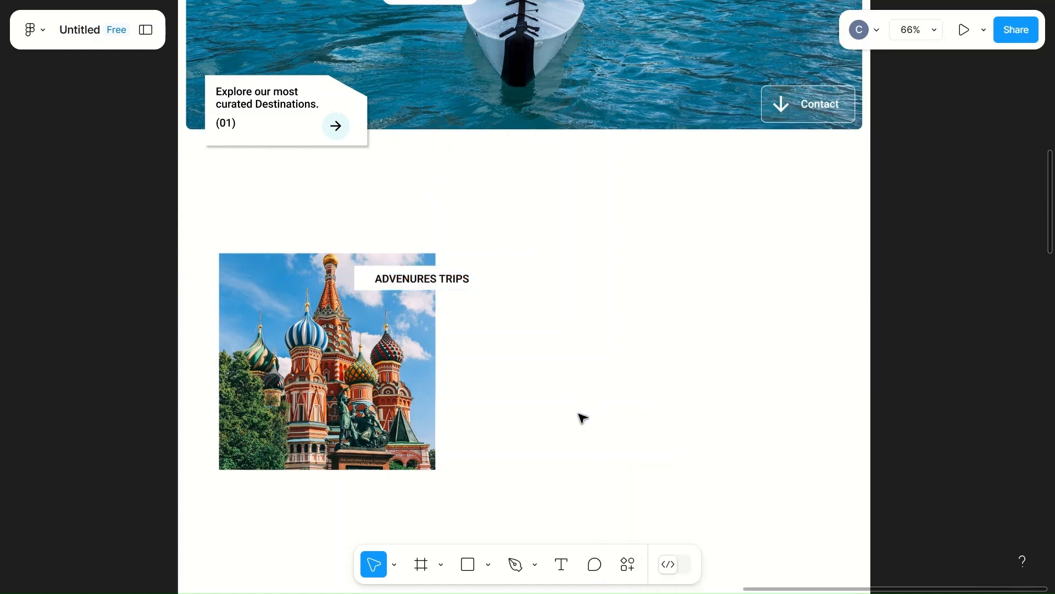
scroll(584, 418, "left", 3)
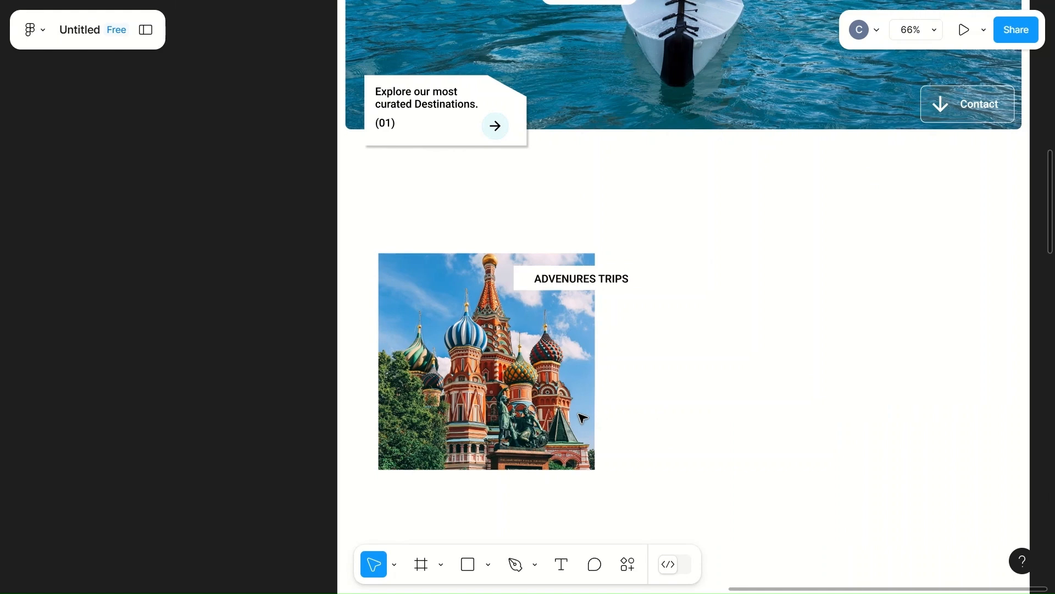
scroll(583, 417, "right", 3)
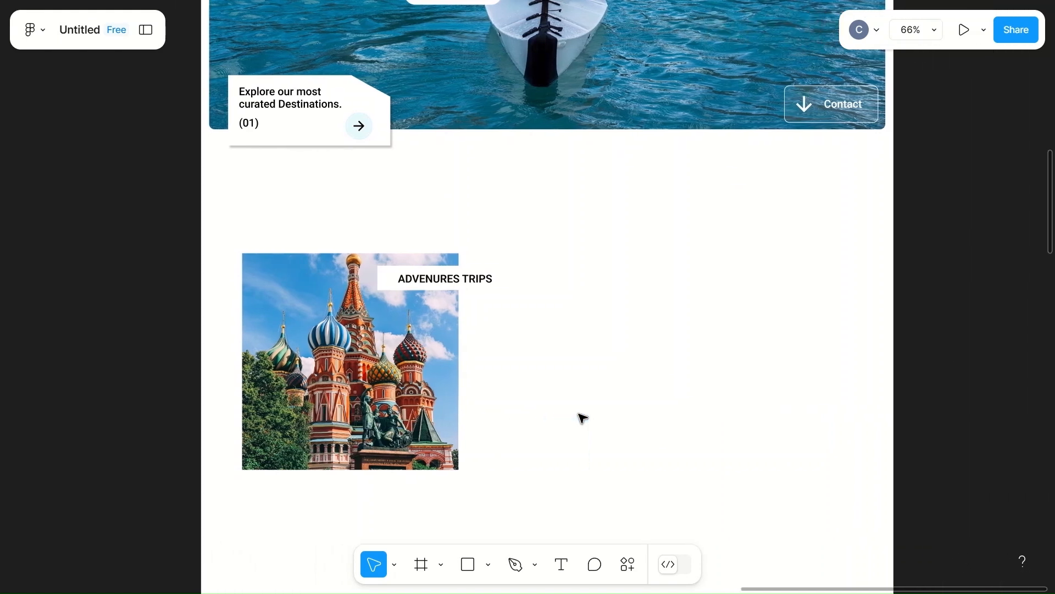
right_click(416, 447)
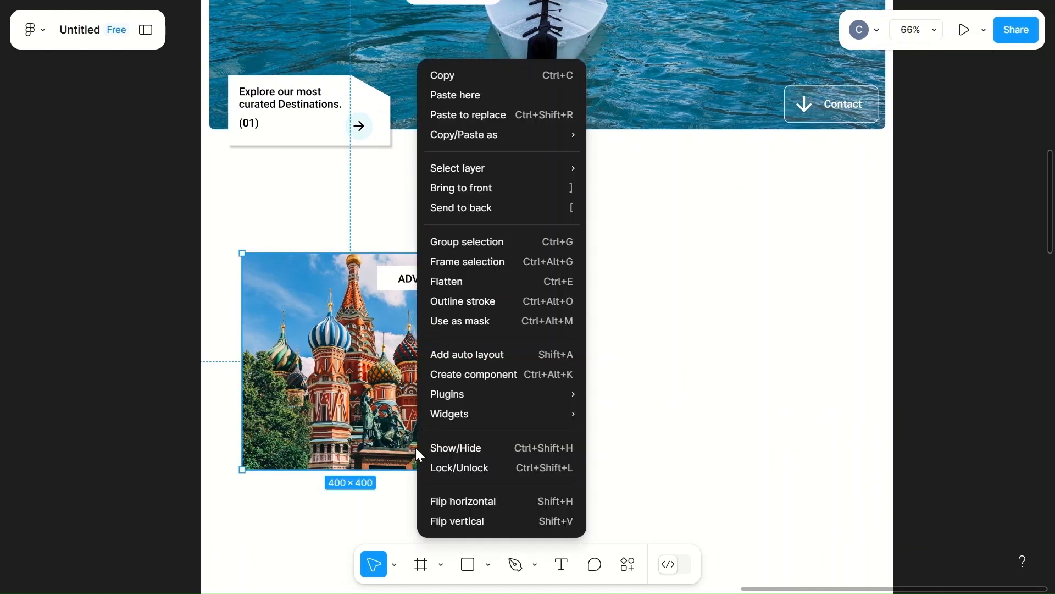
mouse_move(550, 414)
left_click(702, 419)
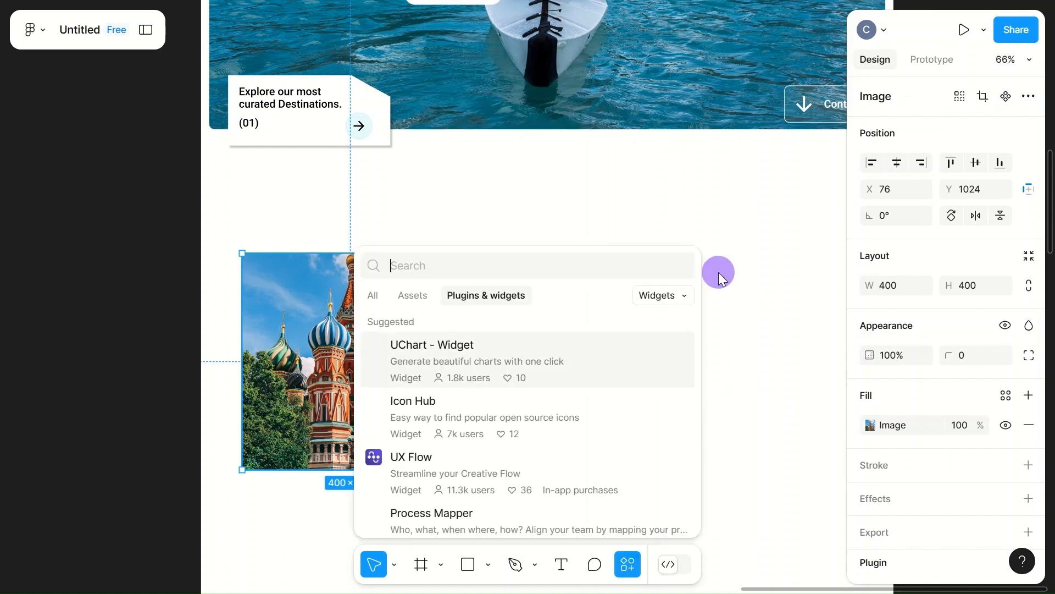
left_click(720, 273)
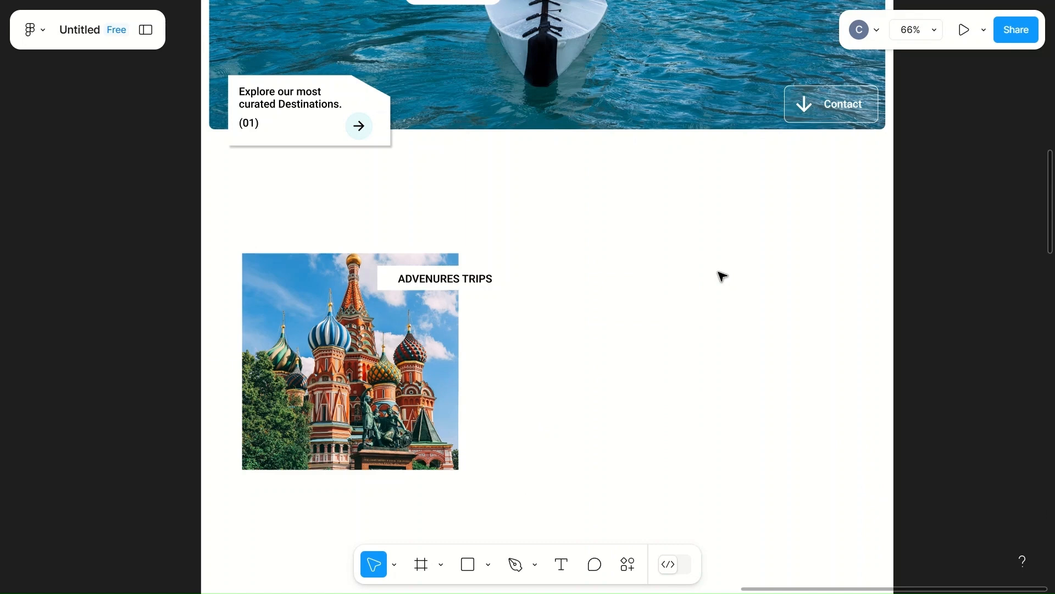
key("t")
left_click(520, 428)
left_click_drag(519, 428, 522, 434)
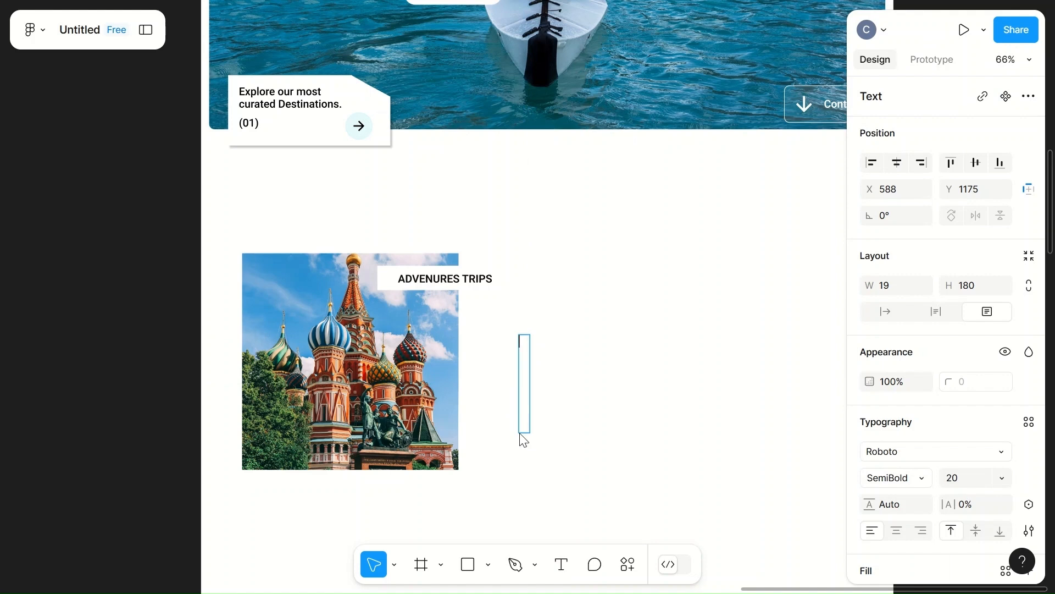
key("Escape")
- Add the heading text "EVERY STEPS ARE UNIQUE, SO MAKE IT MATTER." beside the cathedral photo
key("t")
left_click(519, 389)
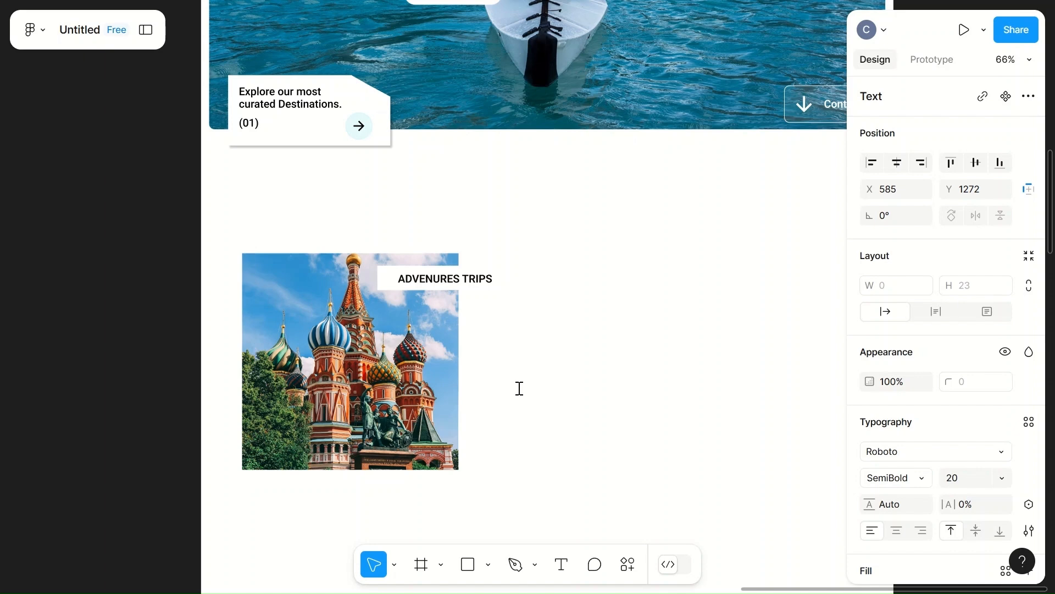
type("EVERY")
key("BackSpace")
type("EVERY STEPS ARE UNI")
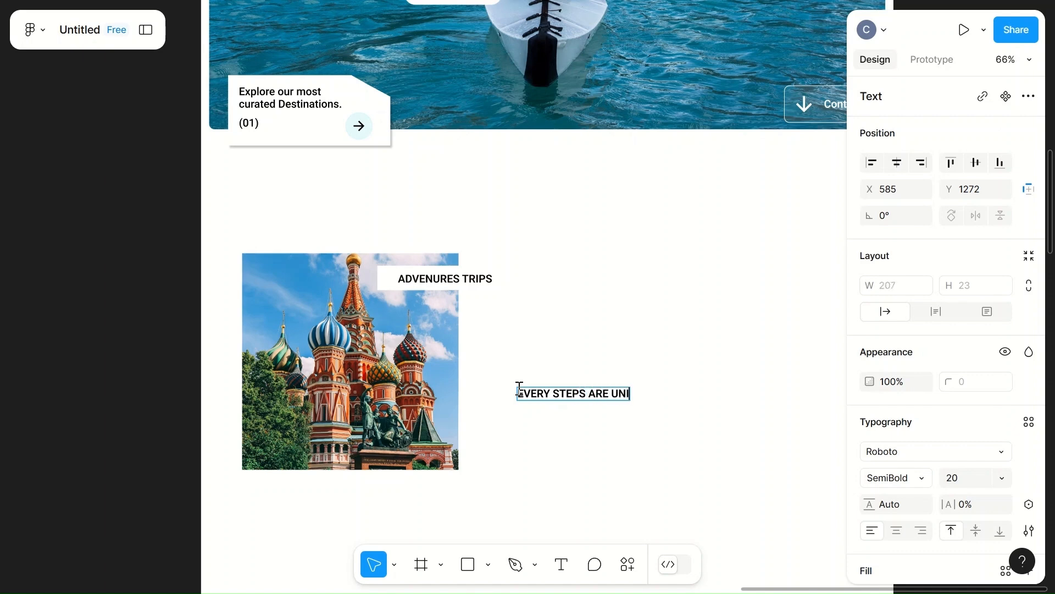
type("QUE")
type(", SO MAKE IT")
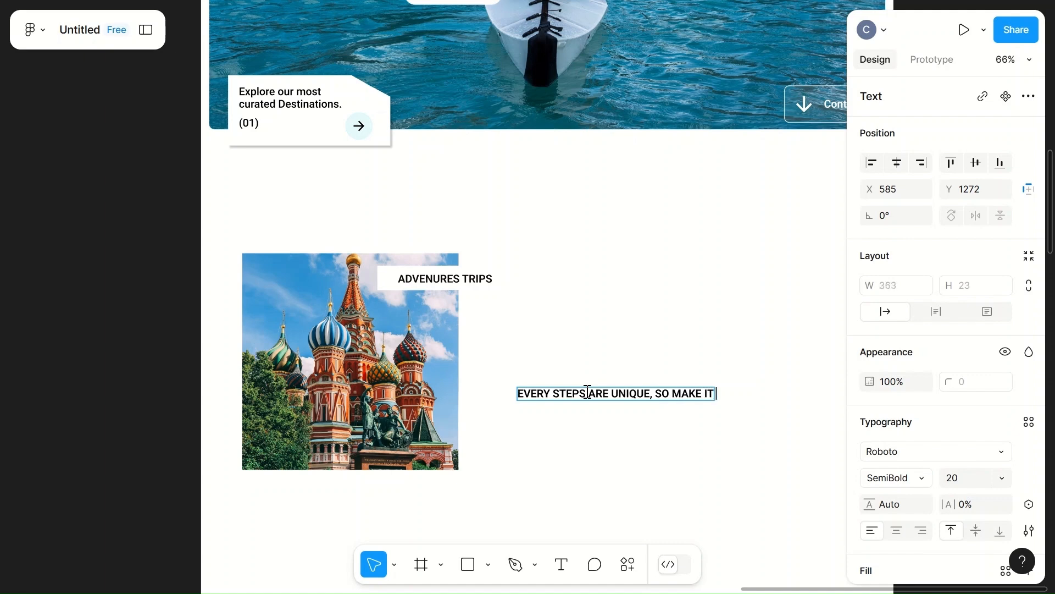
type(" MATTER.")
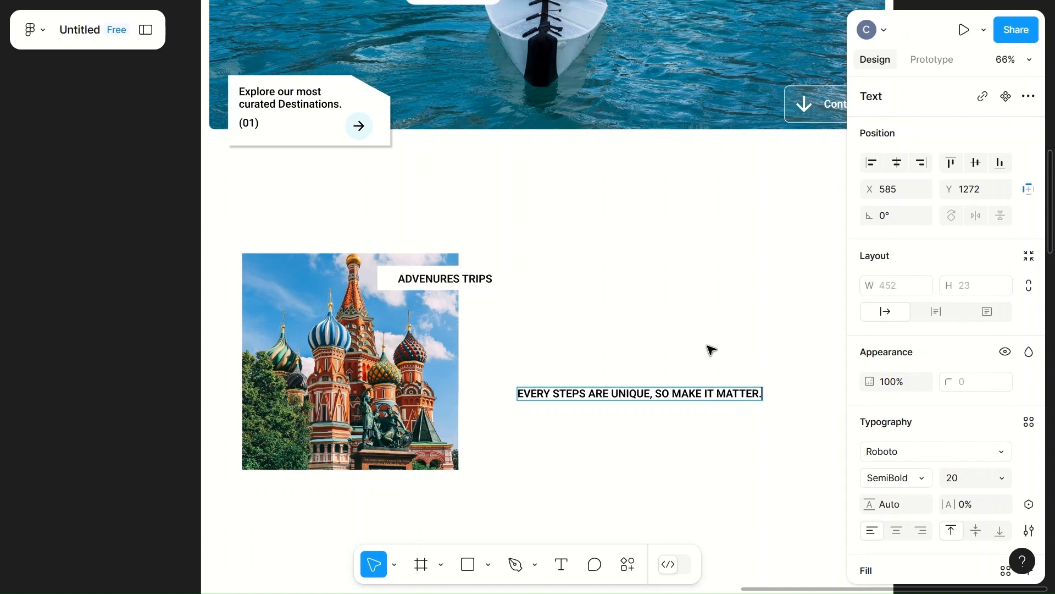
key("Escape")
- Enlarge the "EVERY STEPS" heading to font size 40, wrap it onto three lines and move it up slightly beside the photo
mouse_move(762, 393)
left_mouse_down()
mouse_move(789, 396)
mouse_move(767, 396)
left_mouse_up()
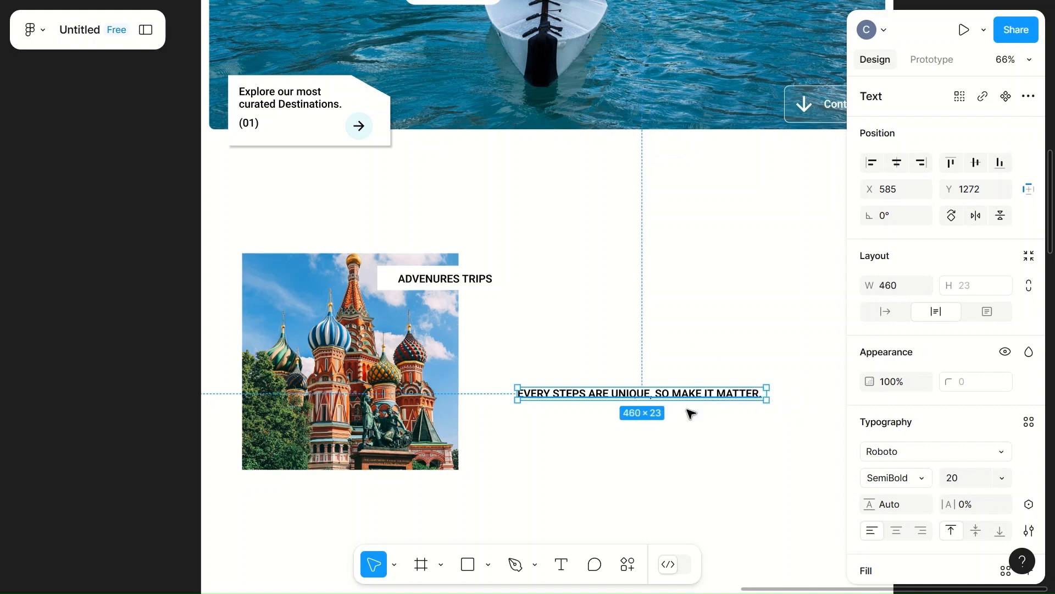
left_click(959, 479)
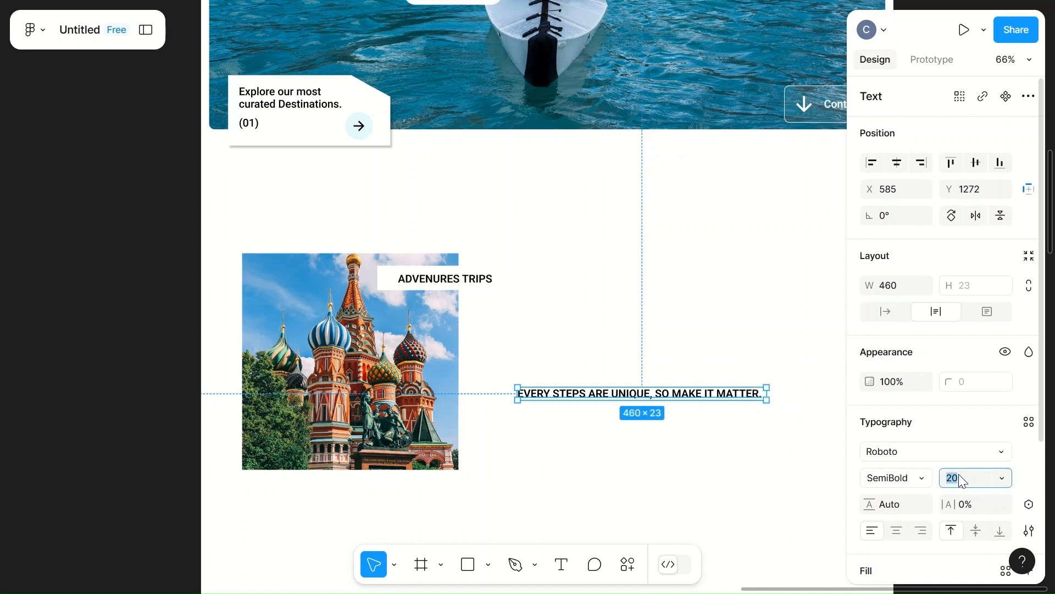
left_click(685, 323)
left_click_drag(573, 420, 605, 360)
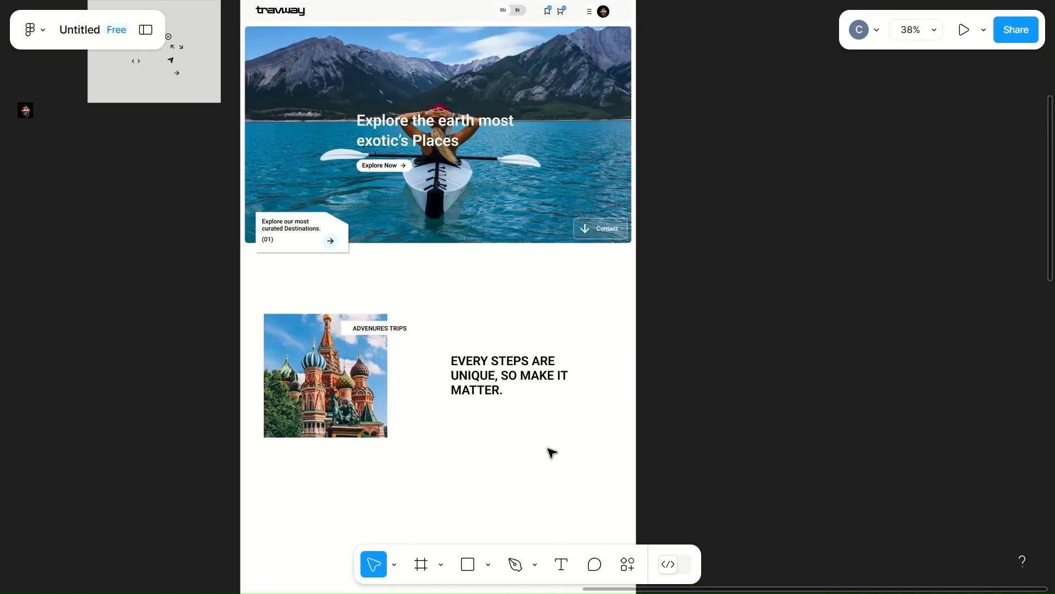
- Copy the circular arrow button from the curated destinations card to just after "MATTER." in the new heading
scroll(551, 452, "down", 1)
scroll(552, 453, "up", 4)
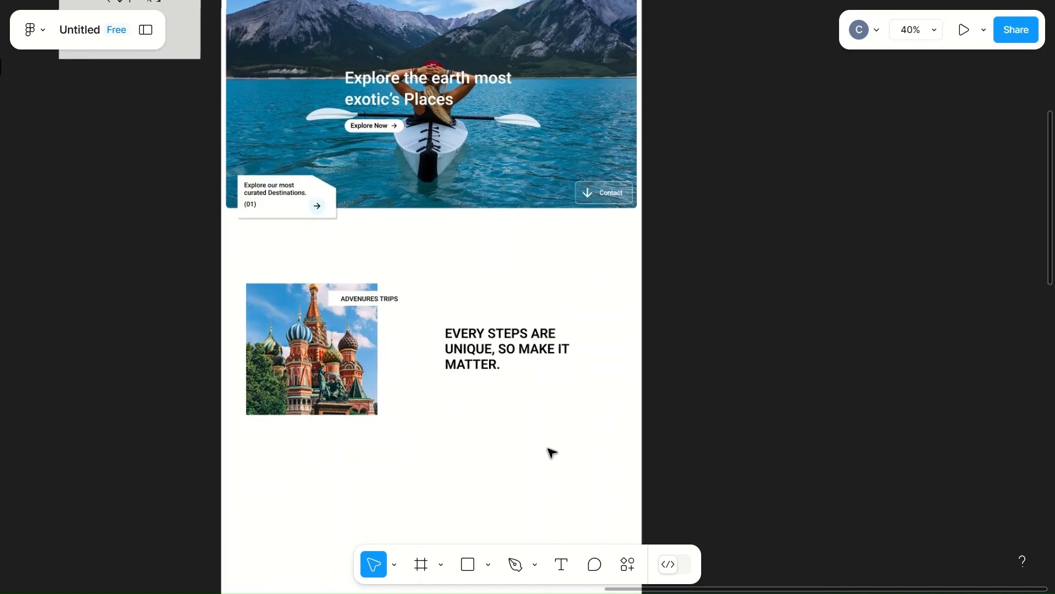
scroll(551, 453, "down", 4)
left_click(393, 286)
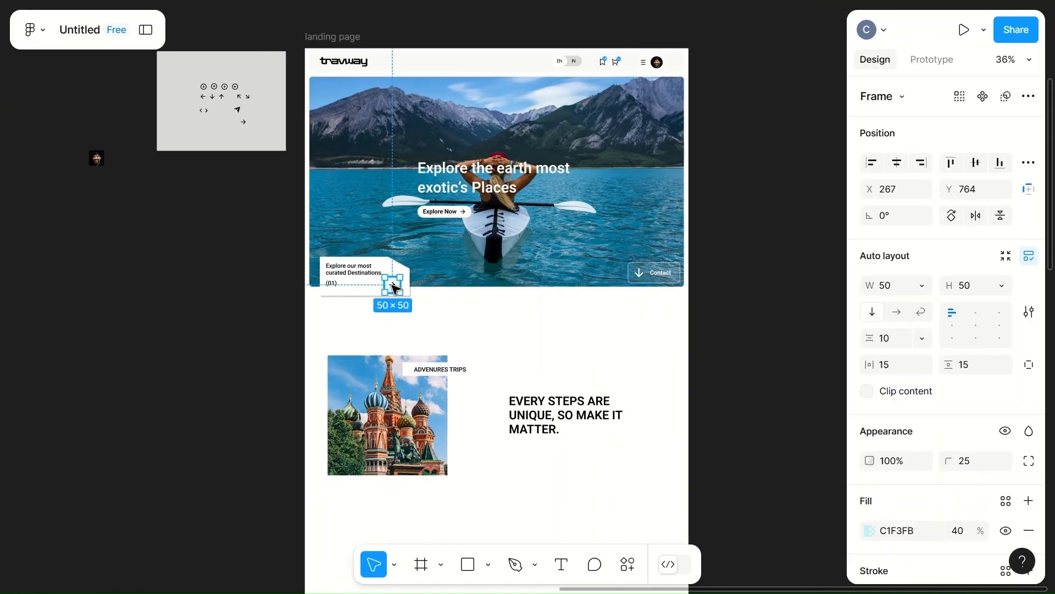
left_click_drag(393, 286, 572, 431)
left_click(636, 456)
scroll(637, 456, "up", 5)
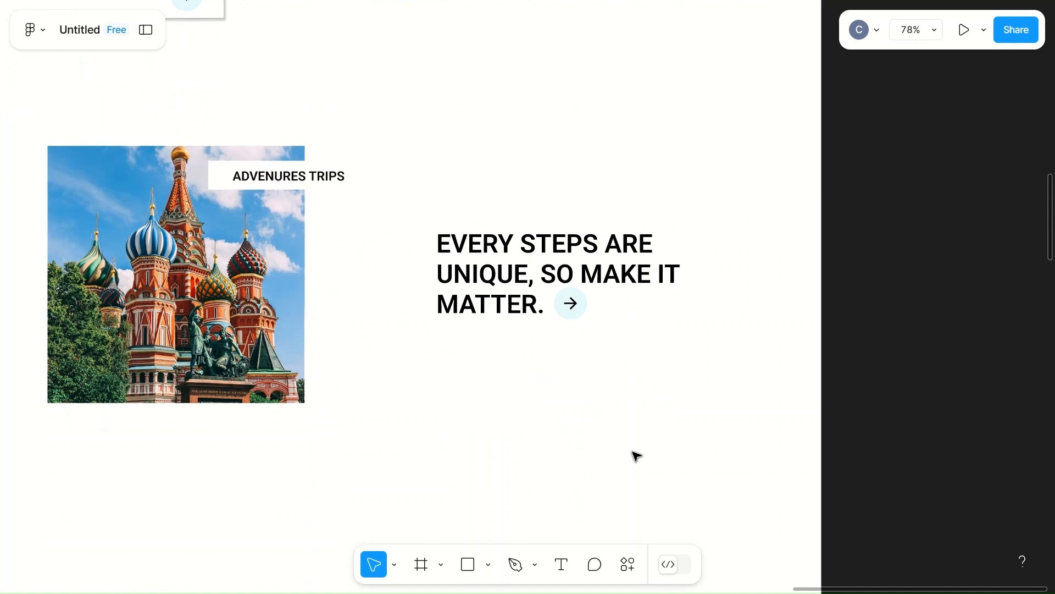
- Draw a rectangle below the heading and set its size to 300 by 45
key("r")
left_click_drag(438, 372, 631, 420)
left_click(898, 292)
type("300")
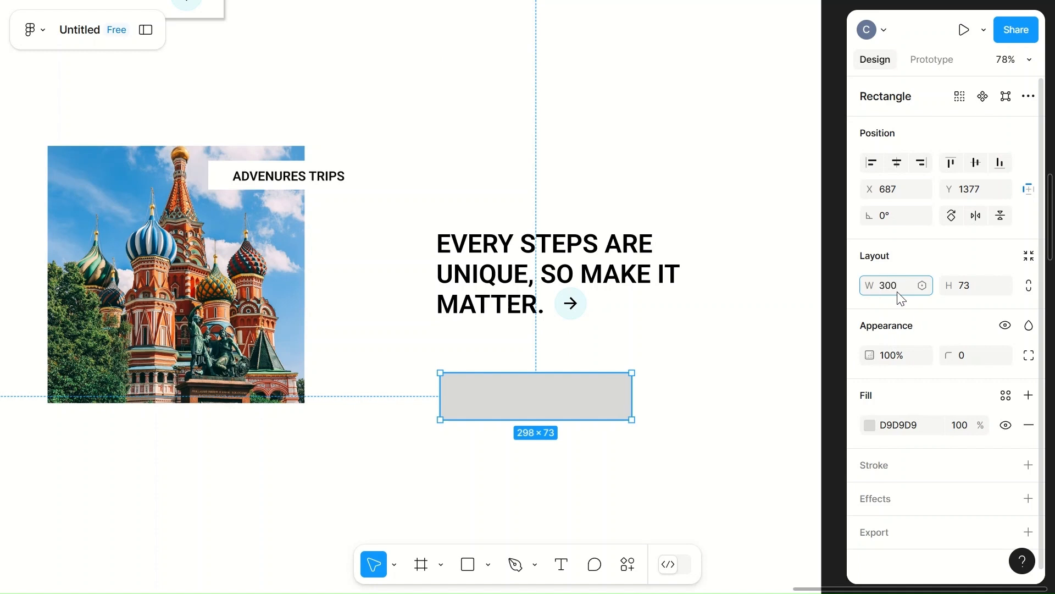
left_click(982, 289)
type("45")
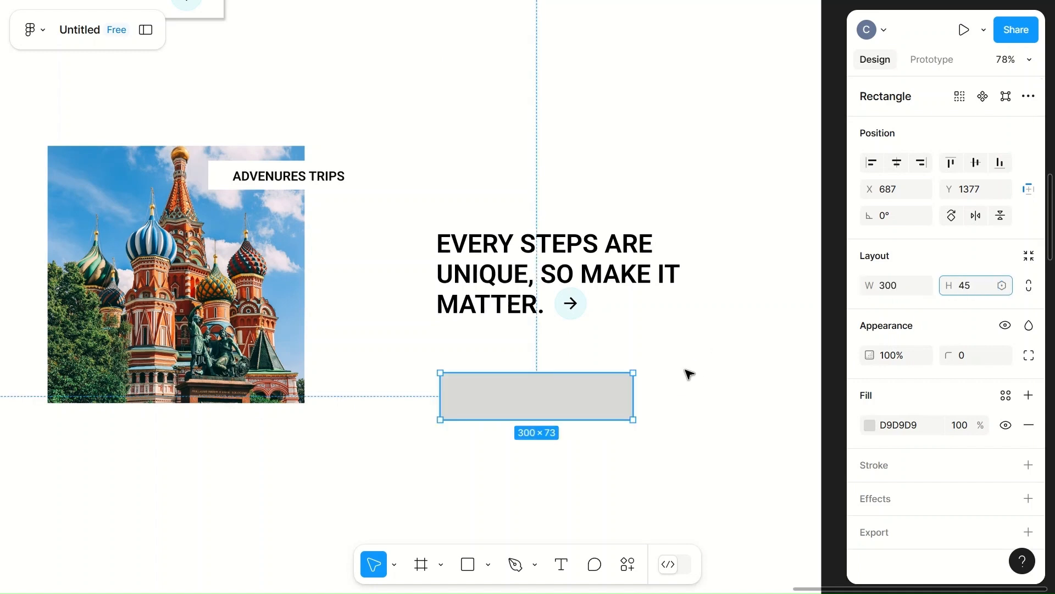
left_click(702, 358)
- Align the rectangle with the heading's left edge at X 681 and set its corner radius to 10
left_click(560, 395)
left_click_drag(561, 395, 558, 396)
left_click(961, 358)
type("16")
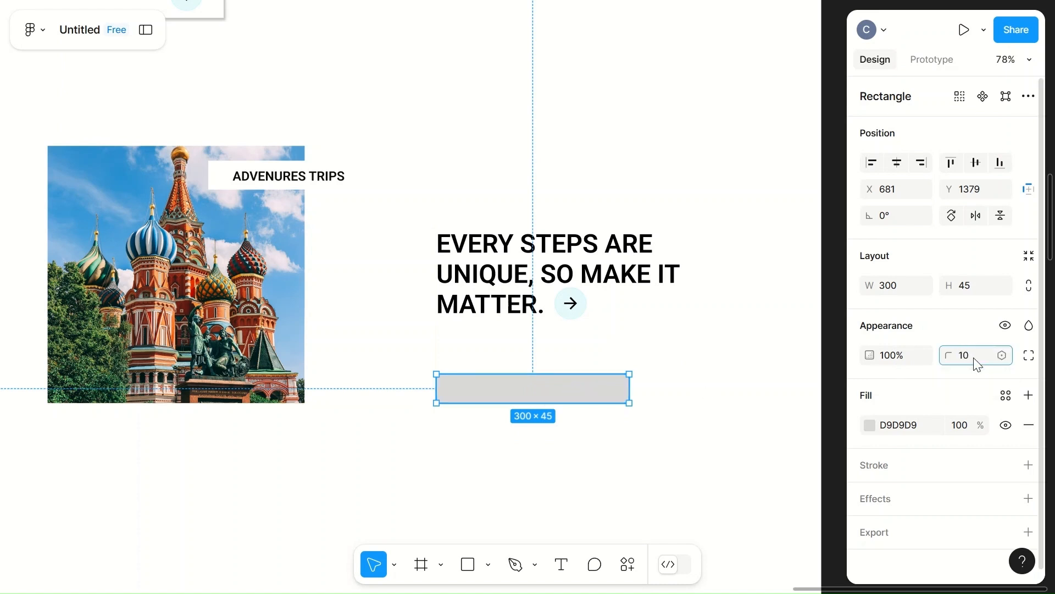
left_click(704, 396)
left_click(578, 391)
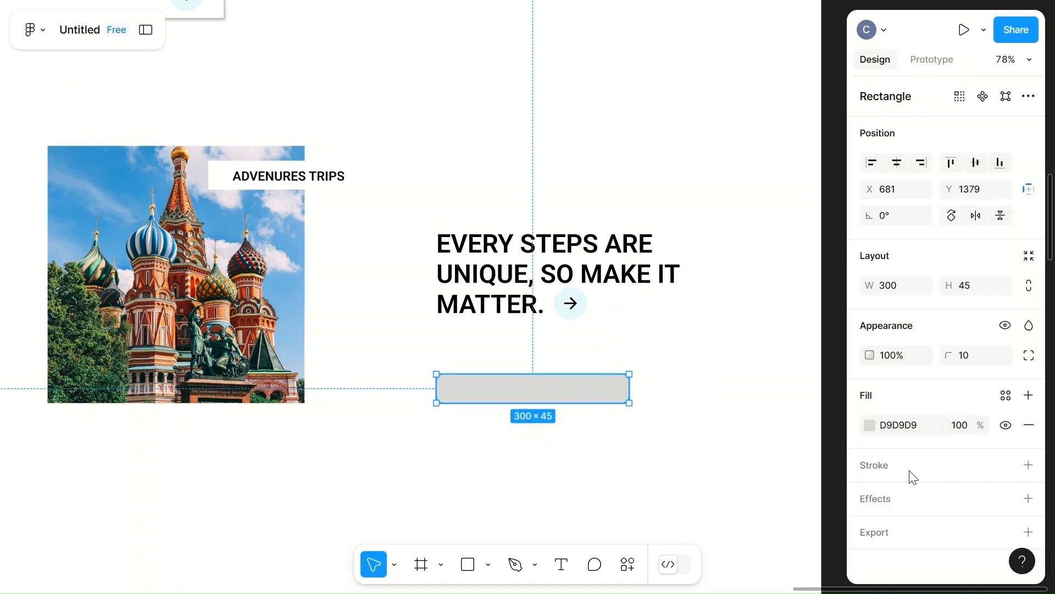
- Copy the arrow circle's stroke colour CCF7FF and apply it as a stroke on the rectangle
left_click(580, 299)
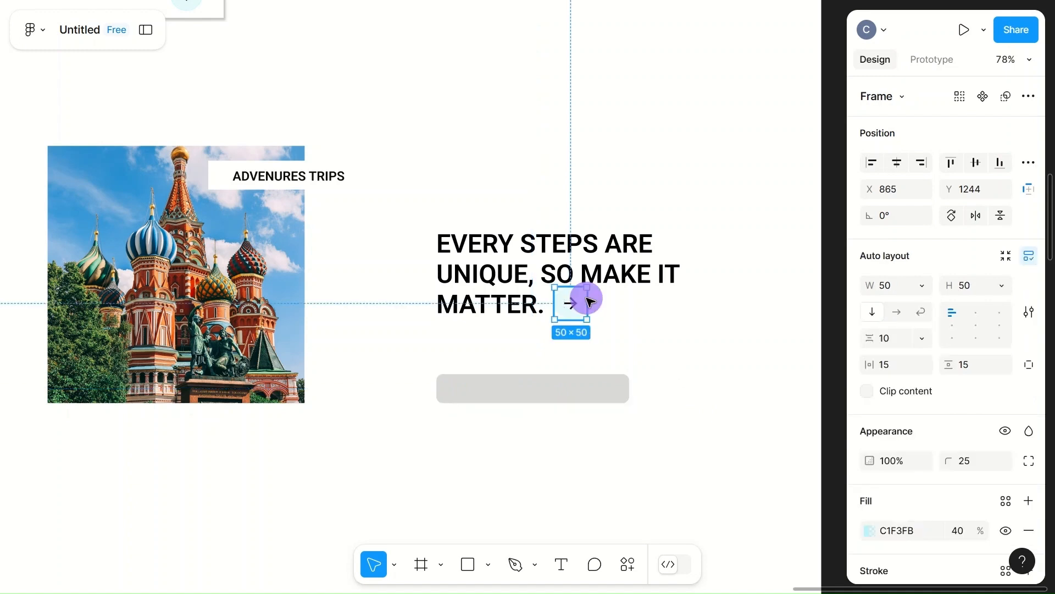
scroll(920, 543, "down", 2)
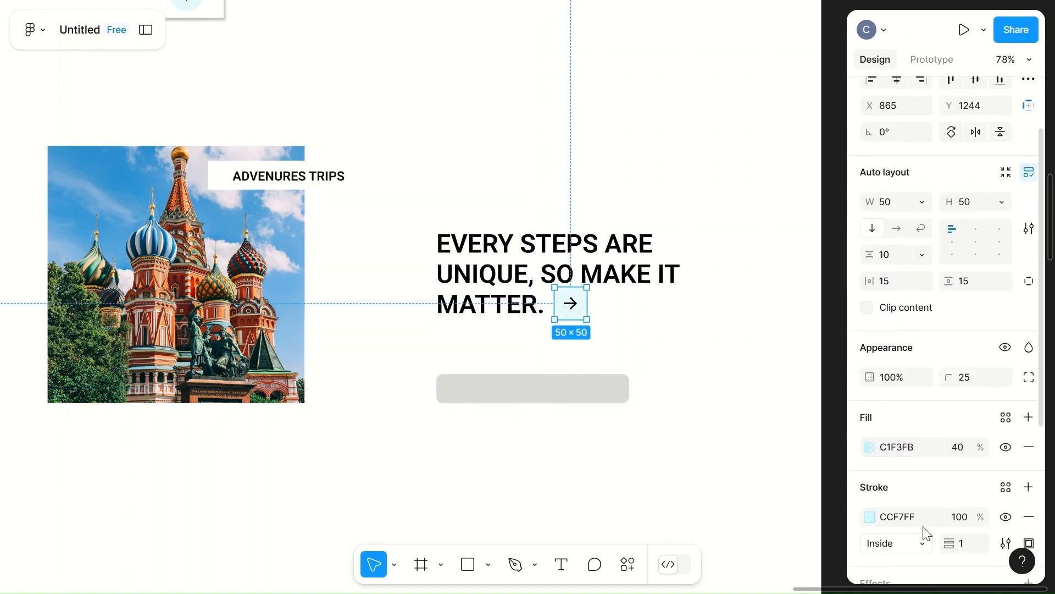
left_click(892, 517)
key("ctrl+c")
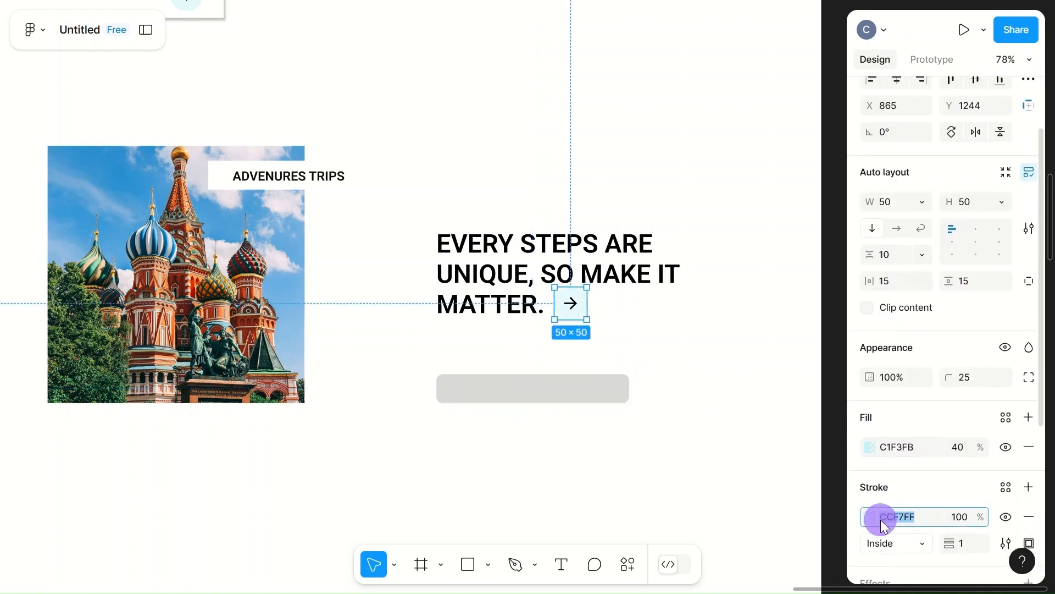
left_click(600, 397)
left_click(955, 455)
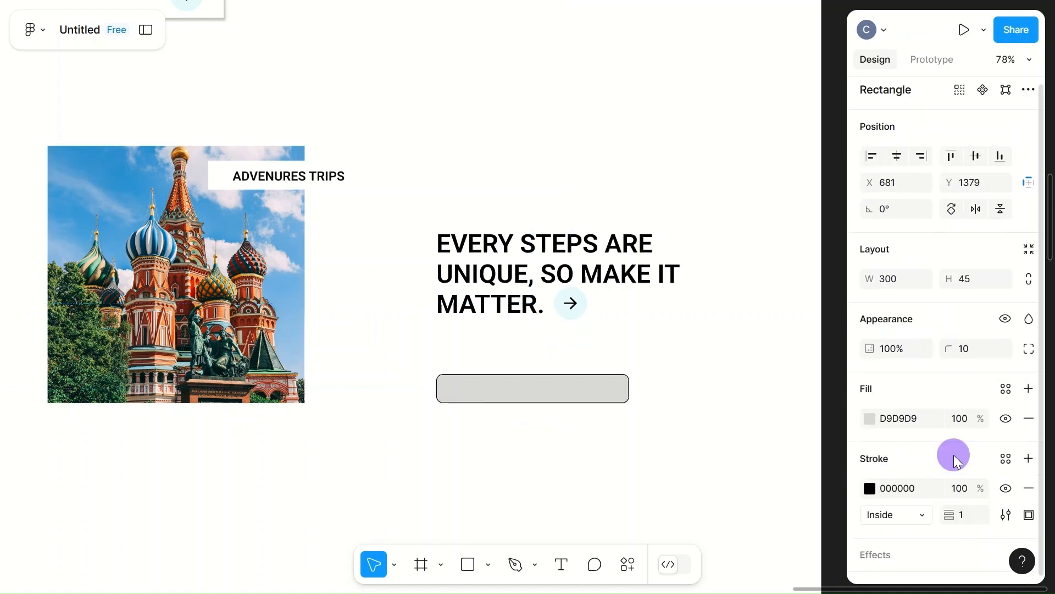
left_click(903, 489)
key("ctrl+v")
left_click(684, 454)
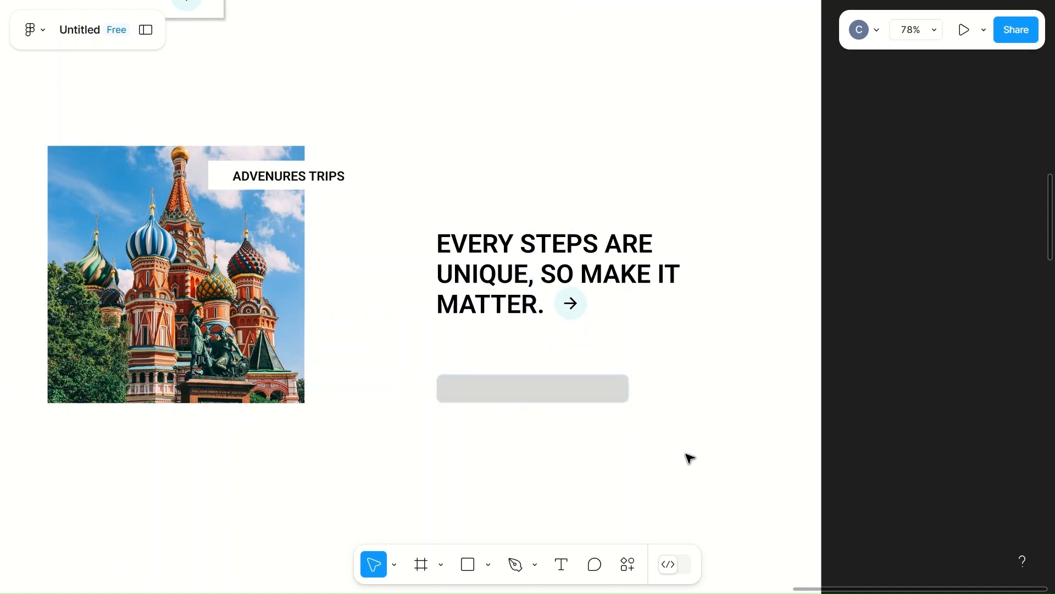
- Change the rectangle's fill to dark grey 424141 at 10% opacity
left_click(608, 391)
left_click(905, 424)
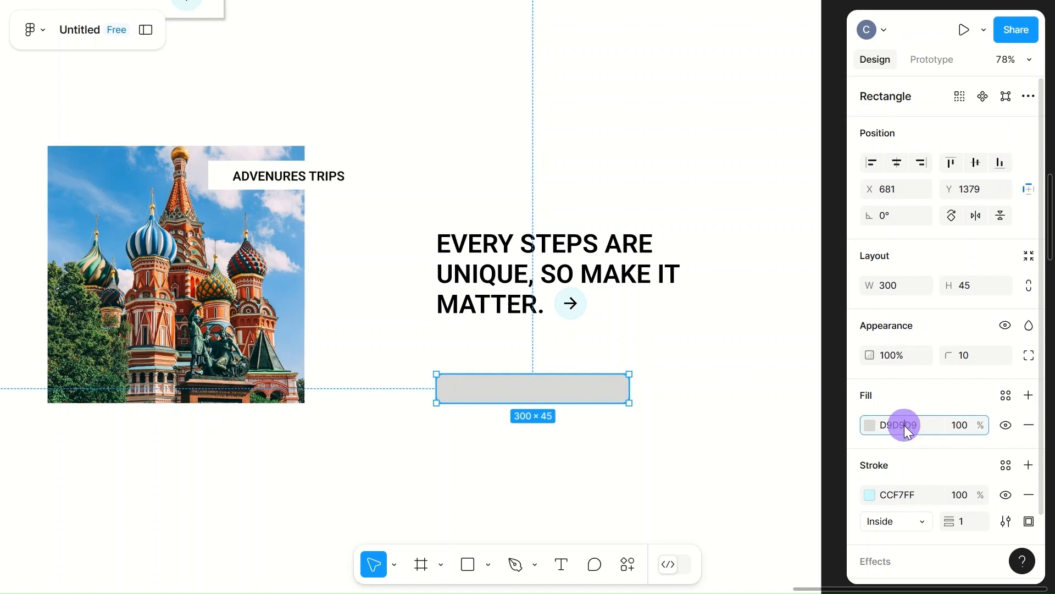
left_click(868, 419)
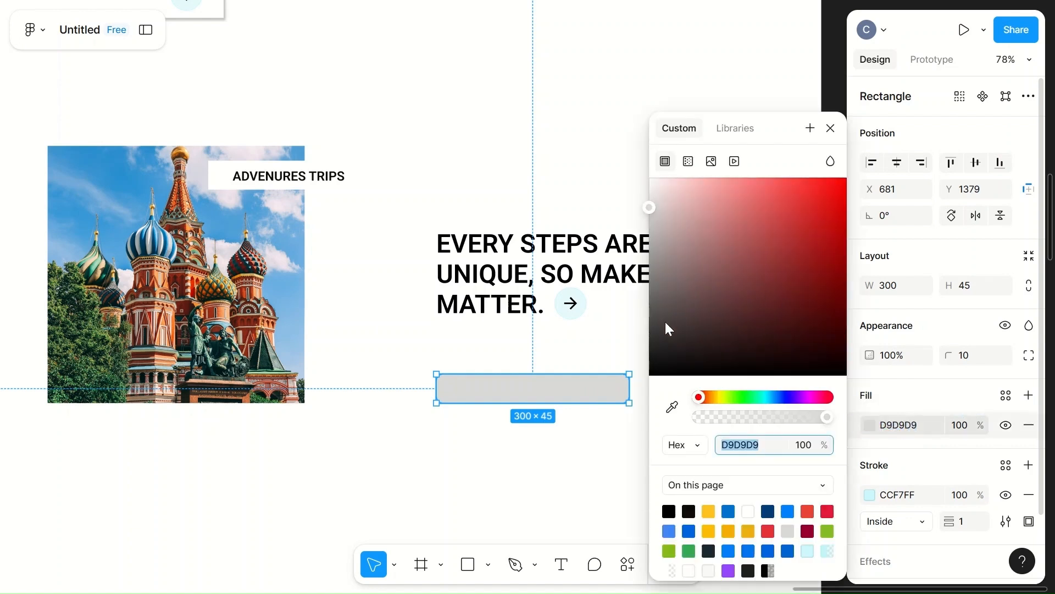
left_click_drag(665, 320, 651, 330)
left_click_drag(827, 417, 712, 419)
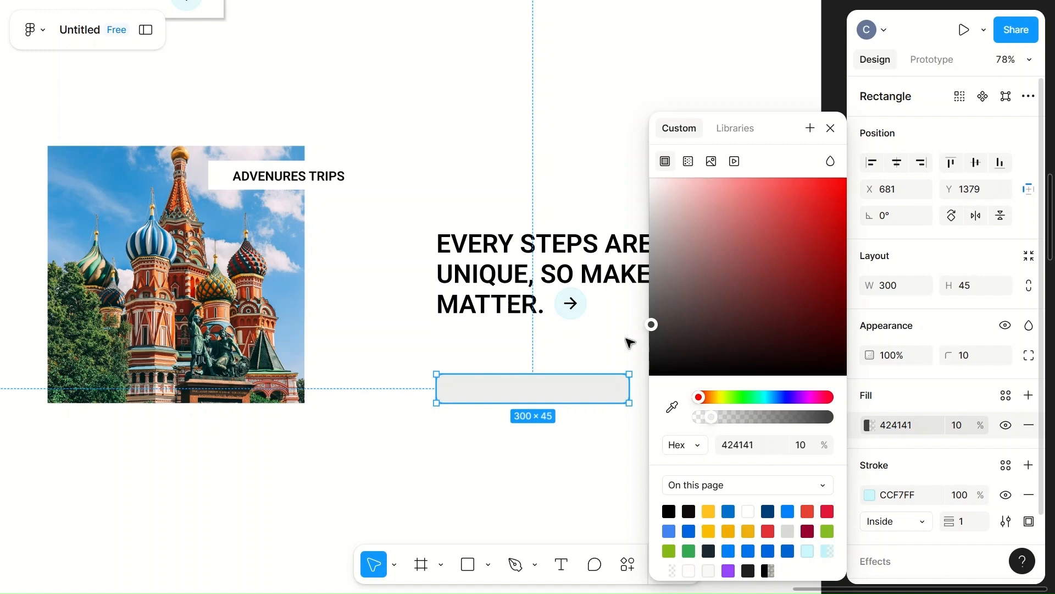
left_click(606, 348)
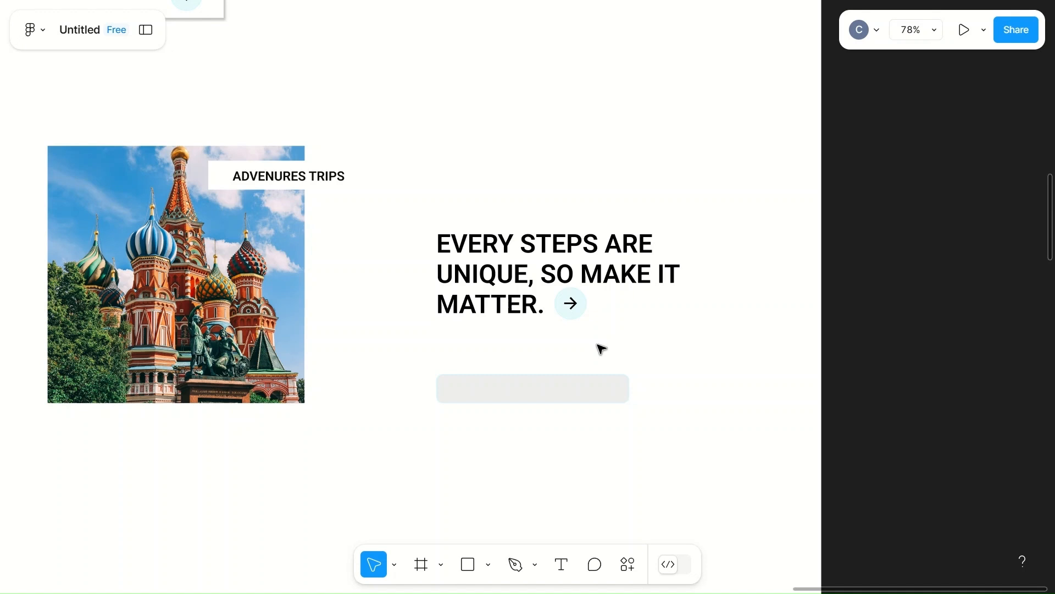
- Add the text "STEP UP NOW" over the grey rectangle
key("t")
left_click(455, 388)
type("sTEP")
key("BackSpace")
key("BackSpace")
key("BackSpace")
key("BackSpace")
type("s")
key("BackSpace")
type("STEP UP")
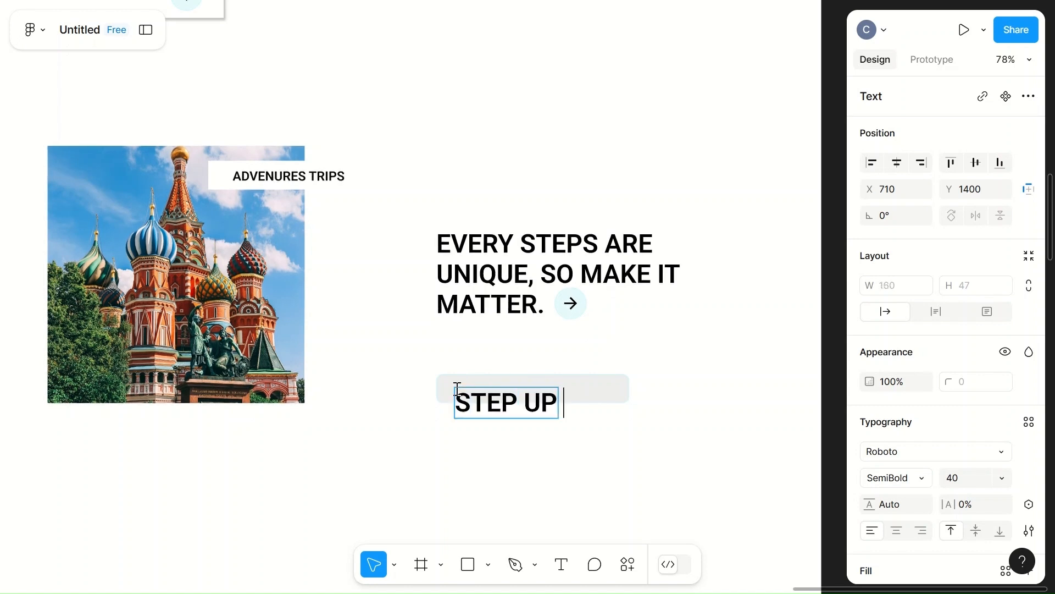
type(" NOW")
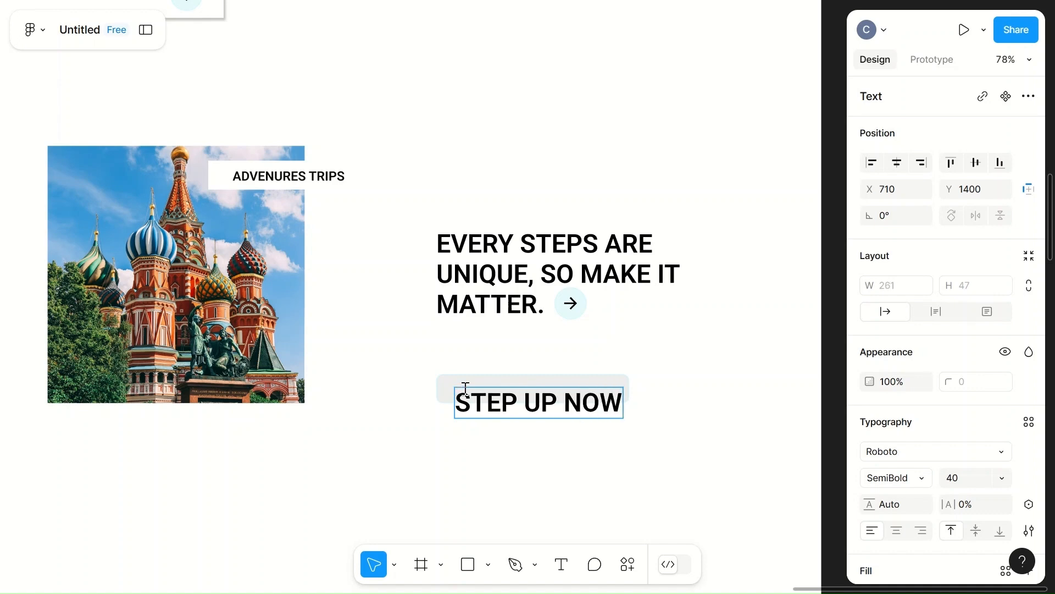
left_click(653, 419)
- Set the "STEP UP NOW" label to Regular weight and size 20, and position it inside the rectangle's left part
left_click(888, 478)
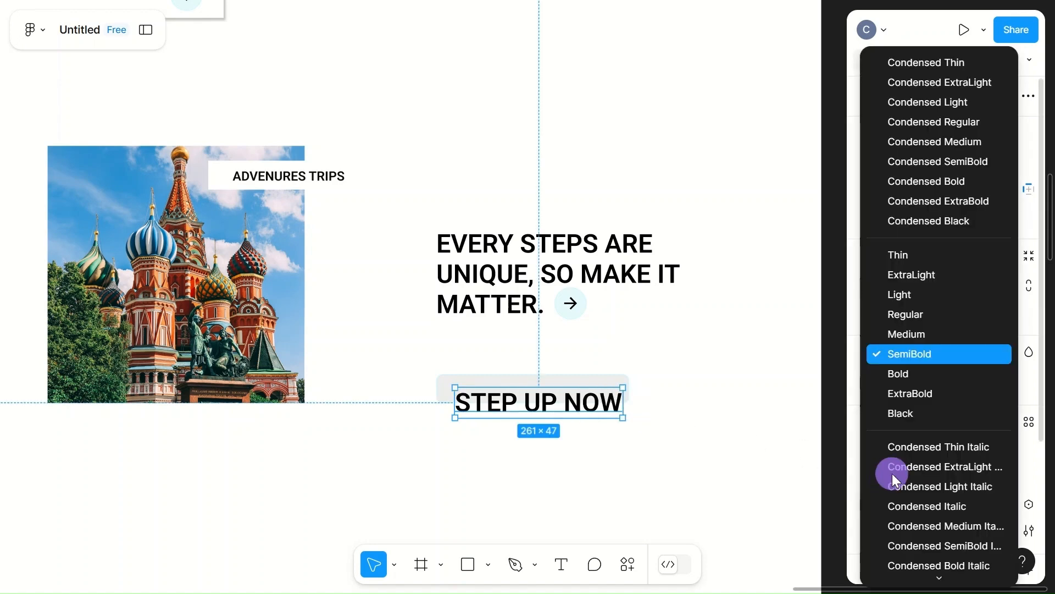
left_click(925, 311)
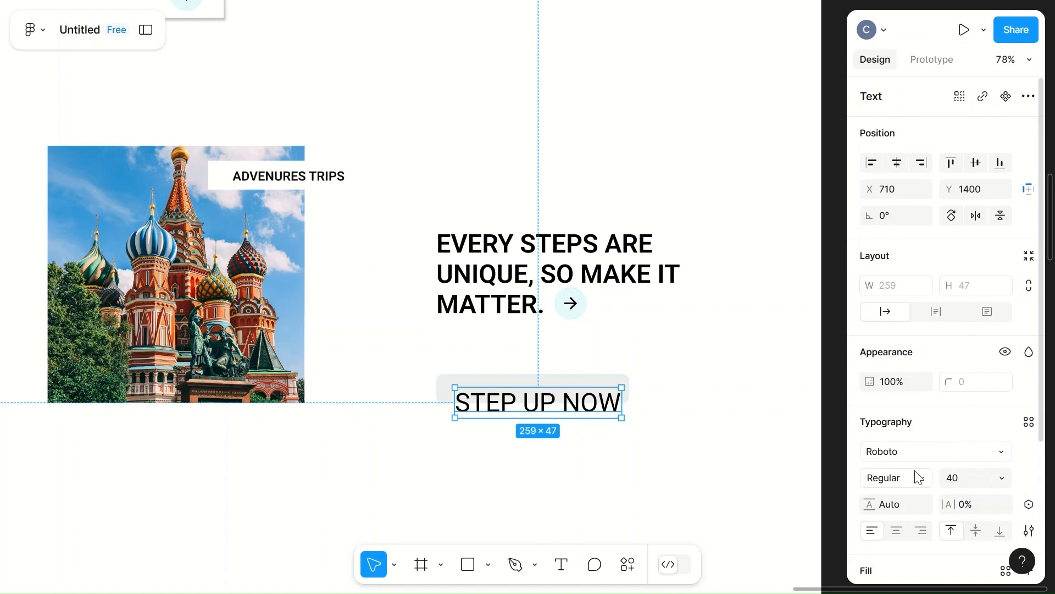
left_click(739, 467)
left_click(504, 393)
left_click_drag(508, 390, 507, 395)
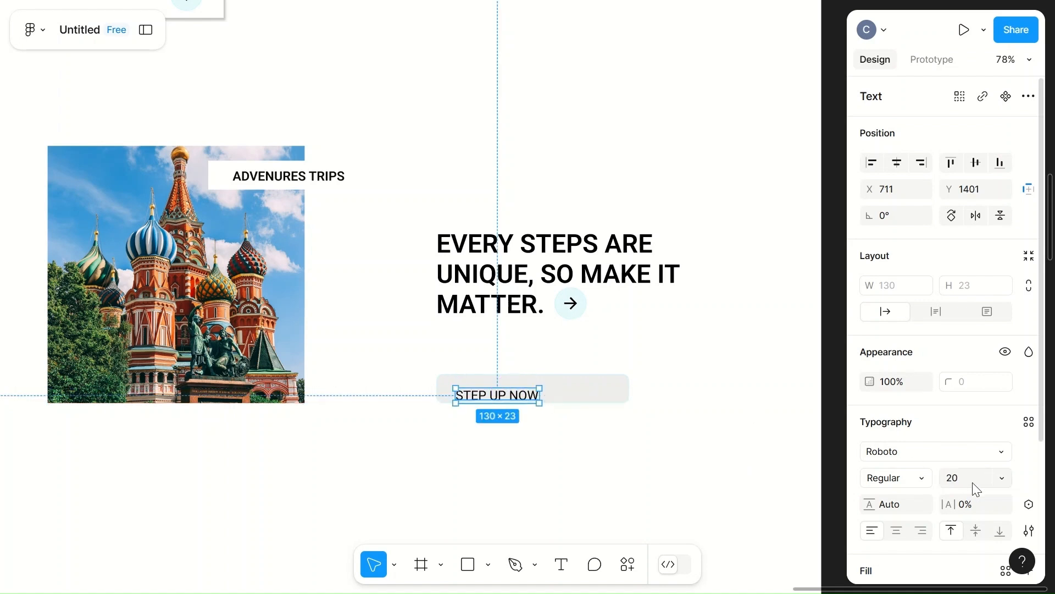
left_click(604, 457)
mouse_move(545, 399)
left_mouse_down()
mouse_move(543, 389)
mouse_move(566, 387)
mouse_move(537, 389)
left_mouse_up()
left_click(658, 401)
- Copy the up-left diagonal arrow from the icon frame onto the "STEP UP NOW" button
scroll(673, 413, "down", 6)
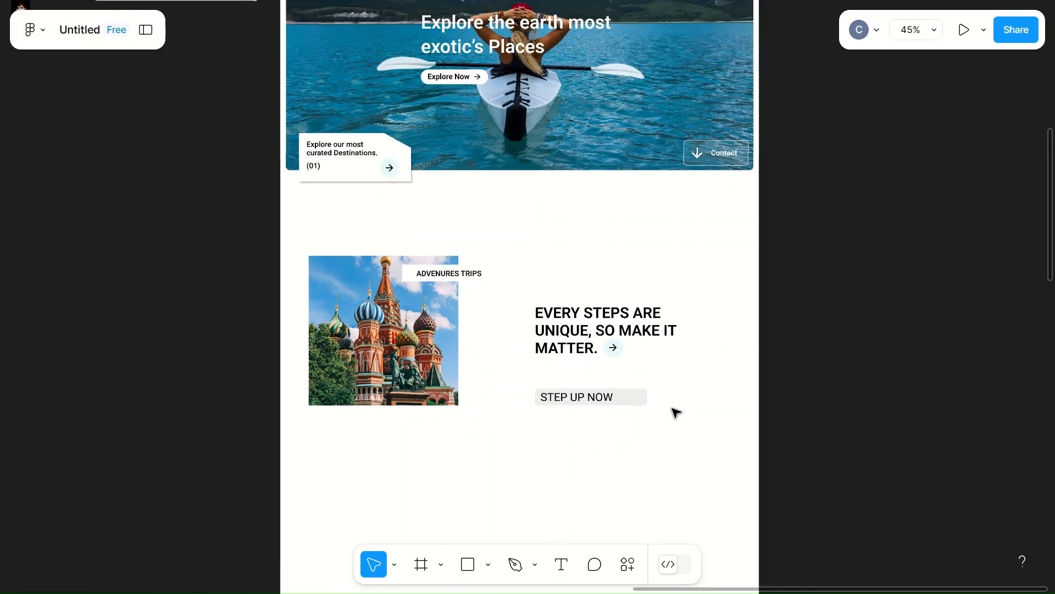
scroll(422, 160, "up", 8)
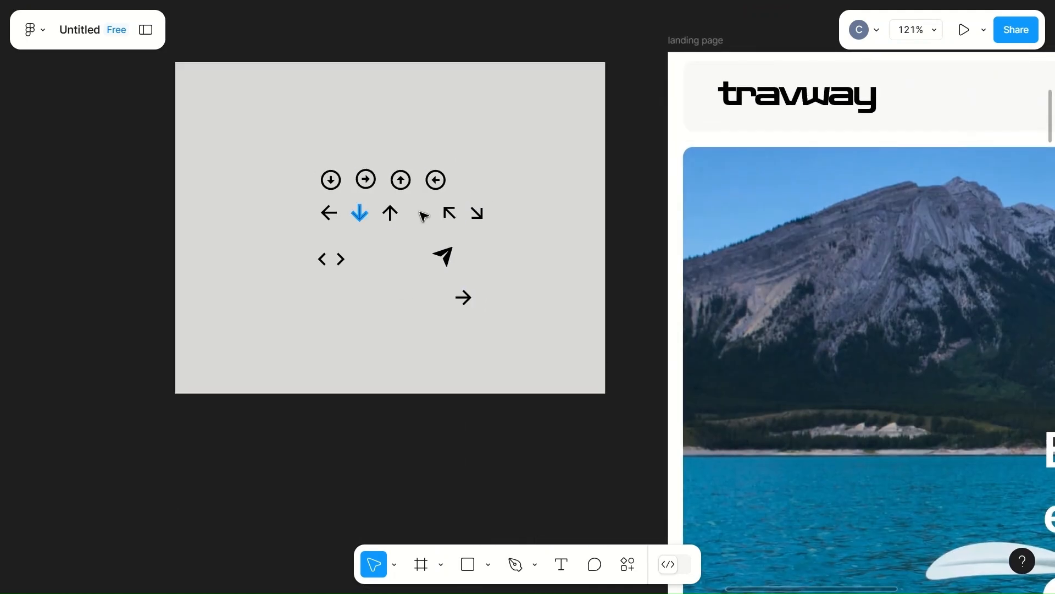
left_click(449, 214)
left_click_drag(453, 214, 546, 314)
scroll(545, 313, "down", 4)
scroll(546, 314, "right", 2)
scroll(546, 313, "down", 1)
scroll(546, 313, "right", 2)
left_click_drag(364, 253, 748, 543)
scroll(747, 543, "down", 8)
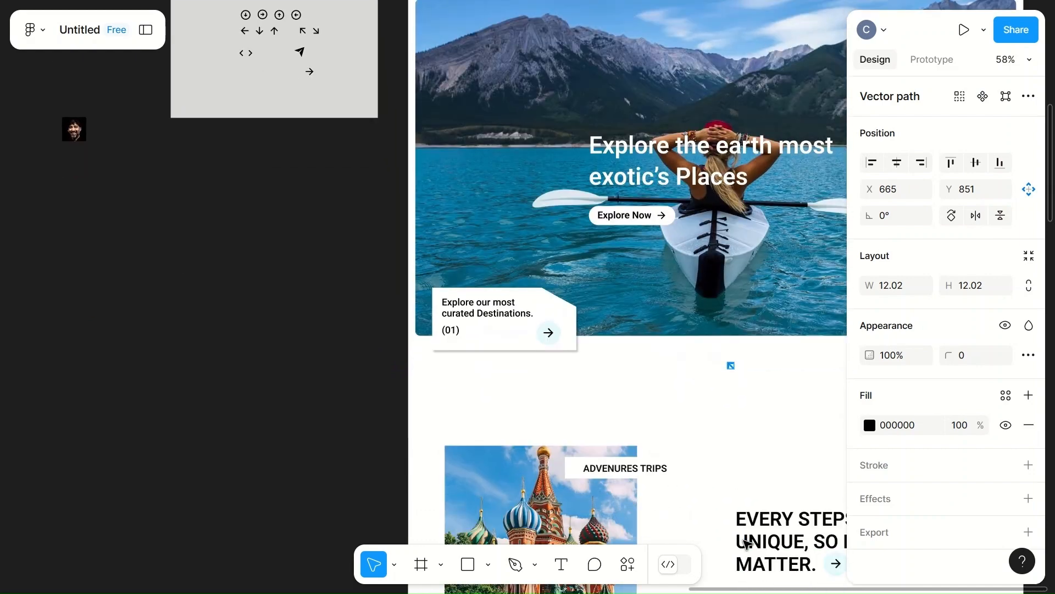
scroll(813, 302, "right", 3)
left_click(599, 124)
left_click_drag(599, 124, 723, 389)
- Flip the diagonal arrow horizontally so it points up and right, and place it after the "STEP UP NOW" label
scroll(723, 388, "up", 5)
scroll(721, 396, "right", 4)
left_click(977, 216)
left_click(498, 402)
mouse_move(498, 402)
left_mouse_down()
mouse_move(502, 381)
mouse_move(488, 387)
left_mouse_up()
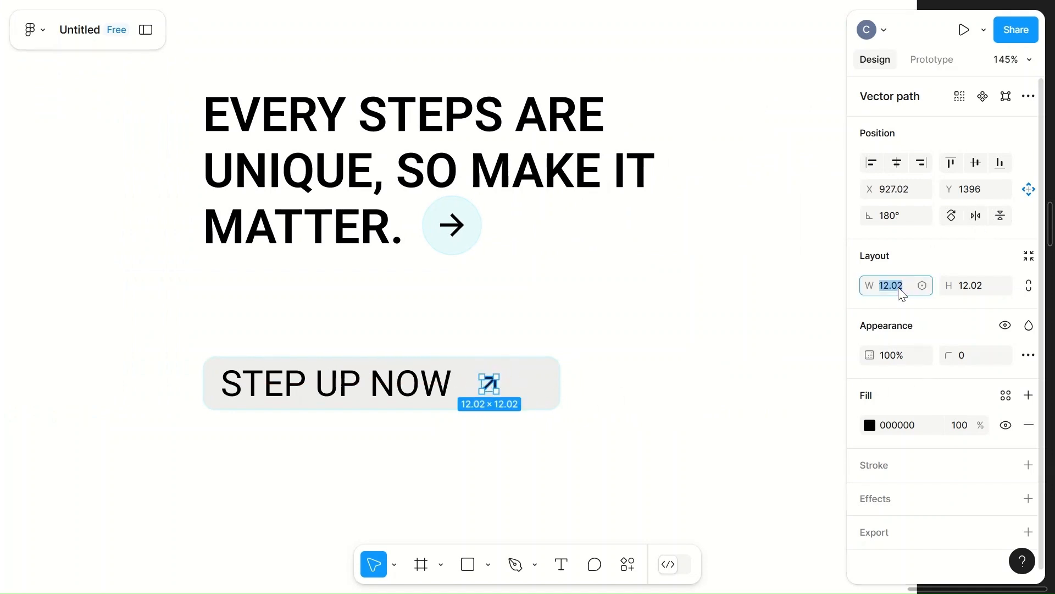
- Resize the diagonal arrow to 20 by 20 and move it farther right within the "STEP UP NOW" button
type("20")
left_click(975, 285)
type("20")
left_click(712, 377)
left_click(486, 381)
left_click_drag(493, 390, 516, 385)
left_click(620, 395)
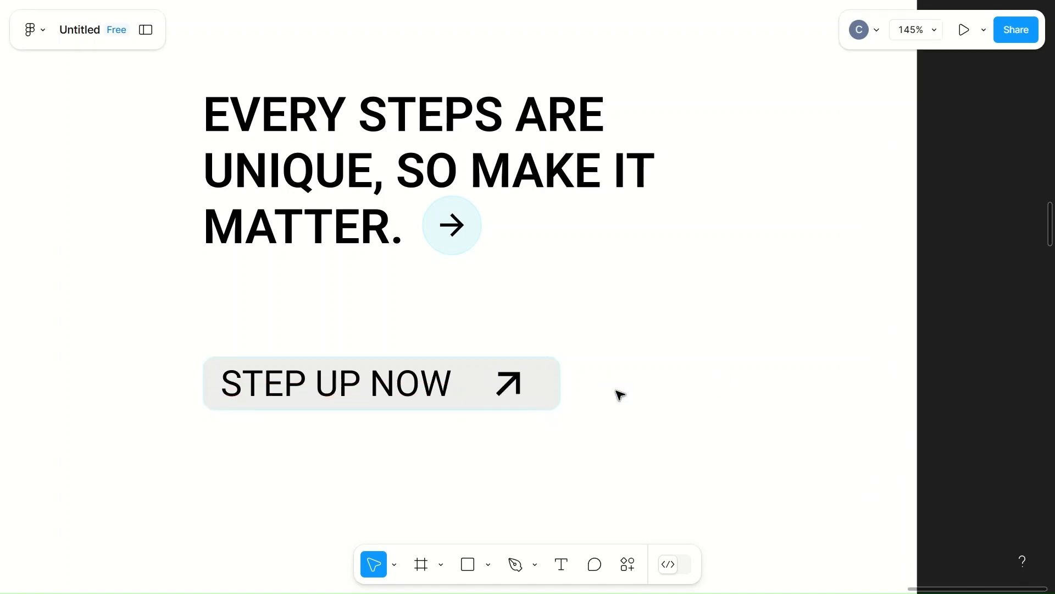
scroll(620, 395, "down", 5)
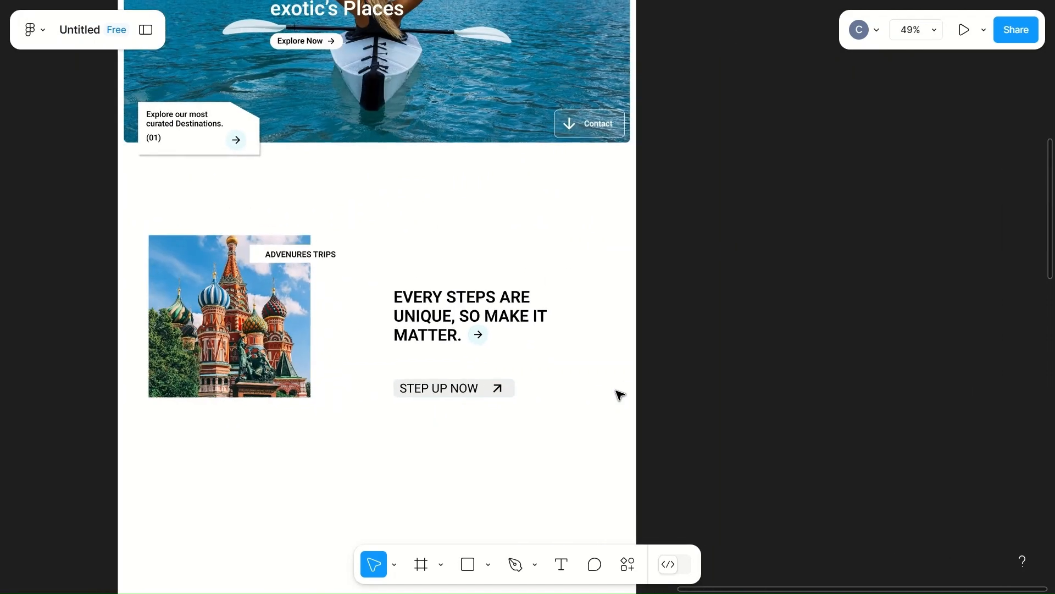
scroll(618, 392, "left", 3)
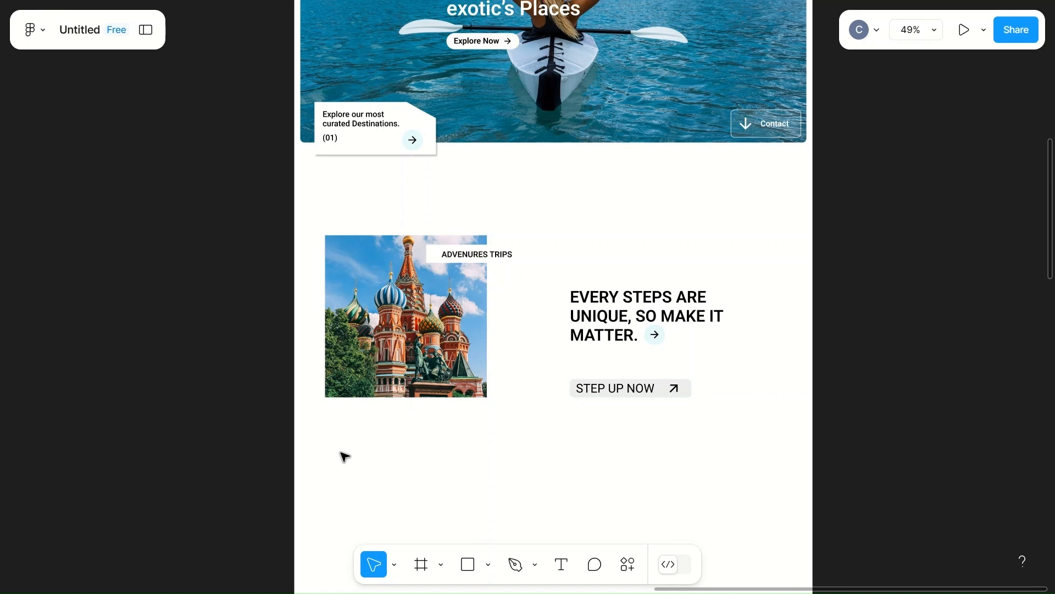
key("r")
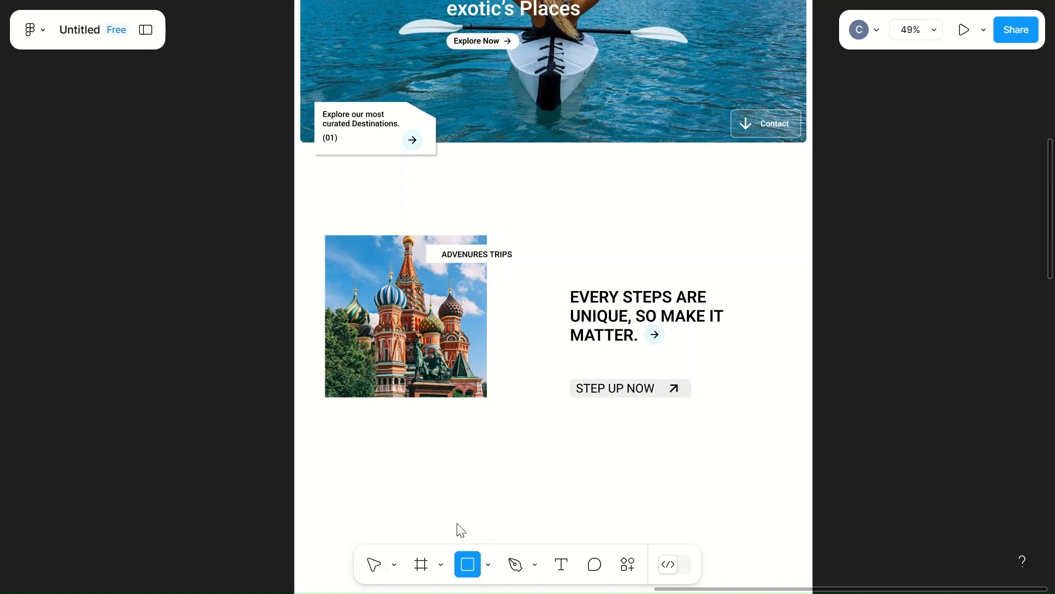
left_click(488, 565)
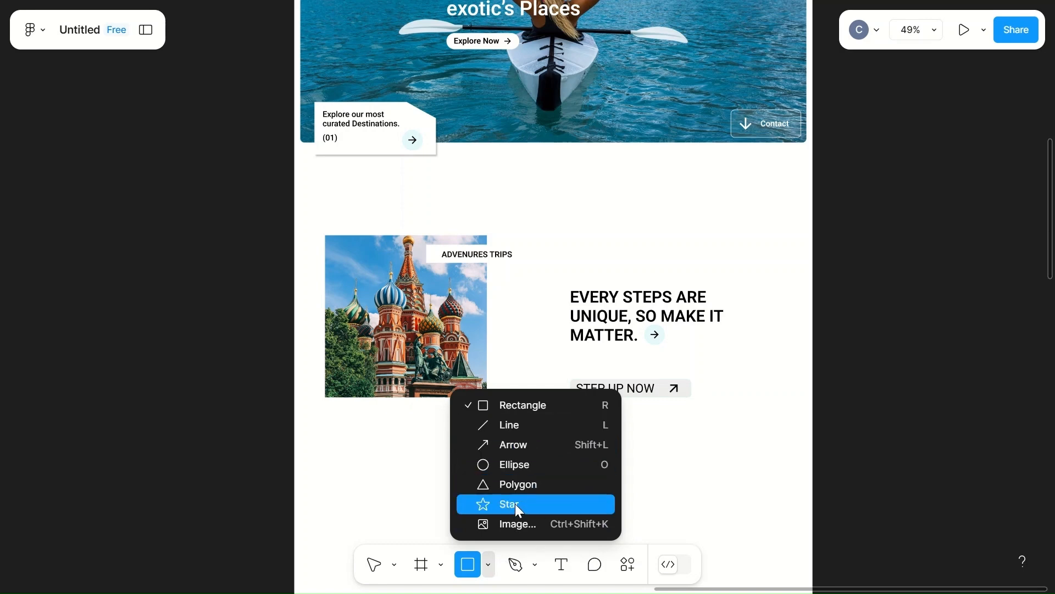
left_click(542, 405)
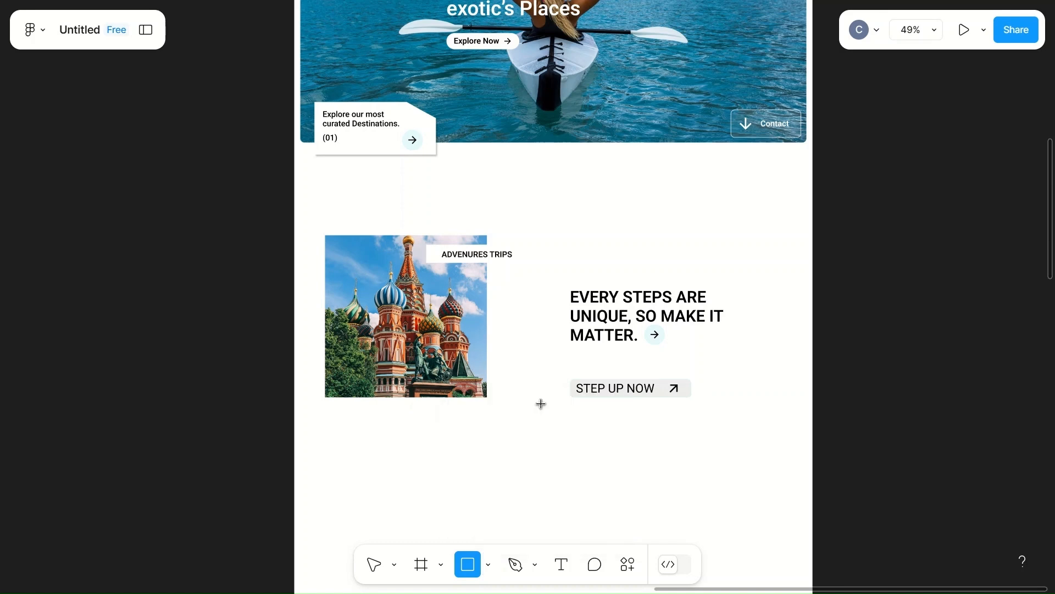
- Draw a nearly horizontal line about 809 wide beneath the cathedral photo and shift it left past the frame's left edge
left_click(488, 566)
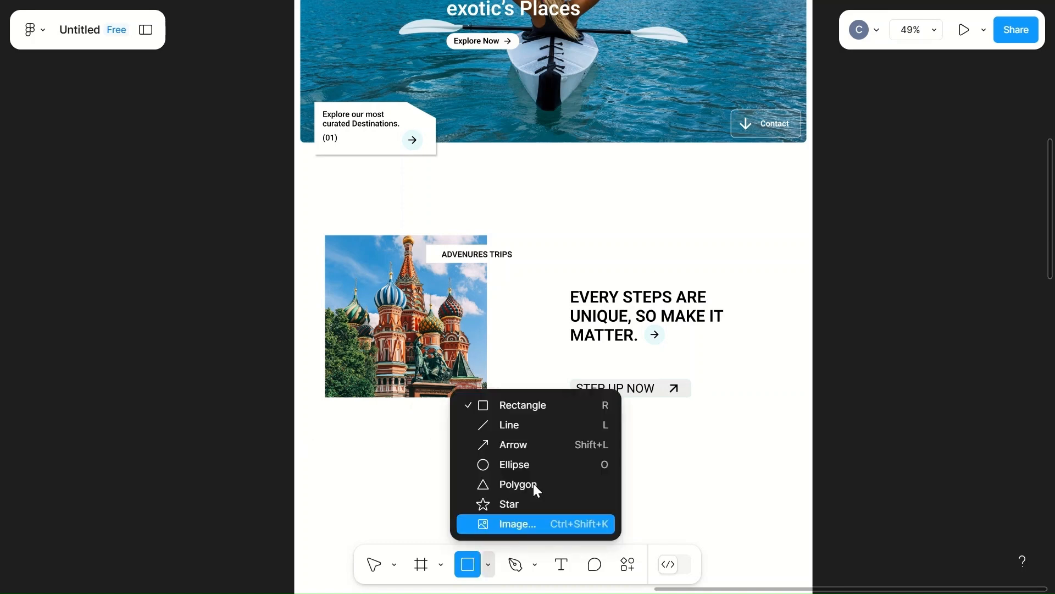
left_click(542, 425)
left_click_drag(344, 437, 654, 435)
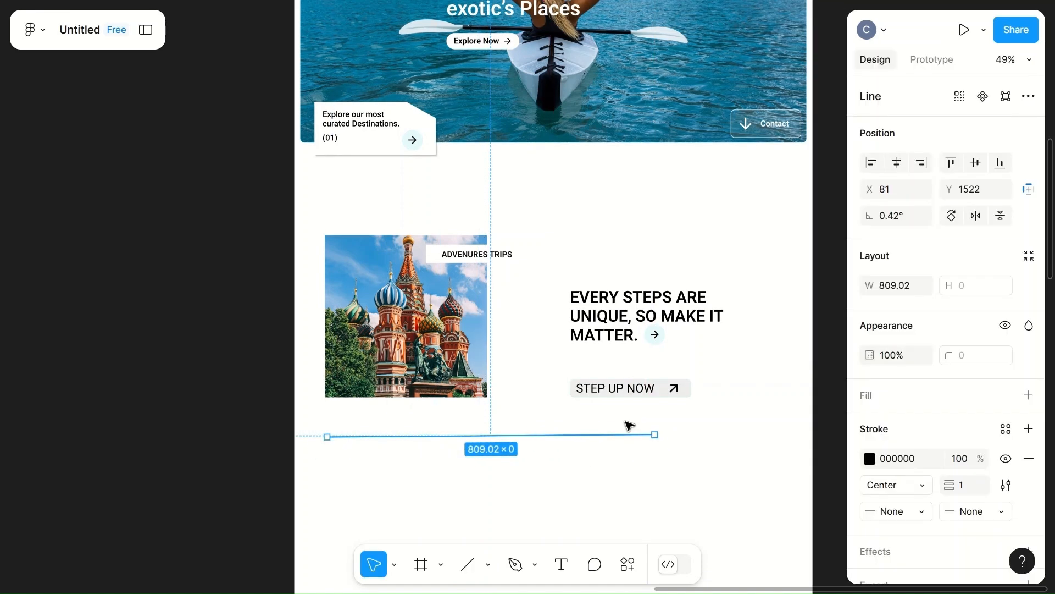
left_click_drag(499, 435, 431, 433)
left_click(533, 489)
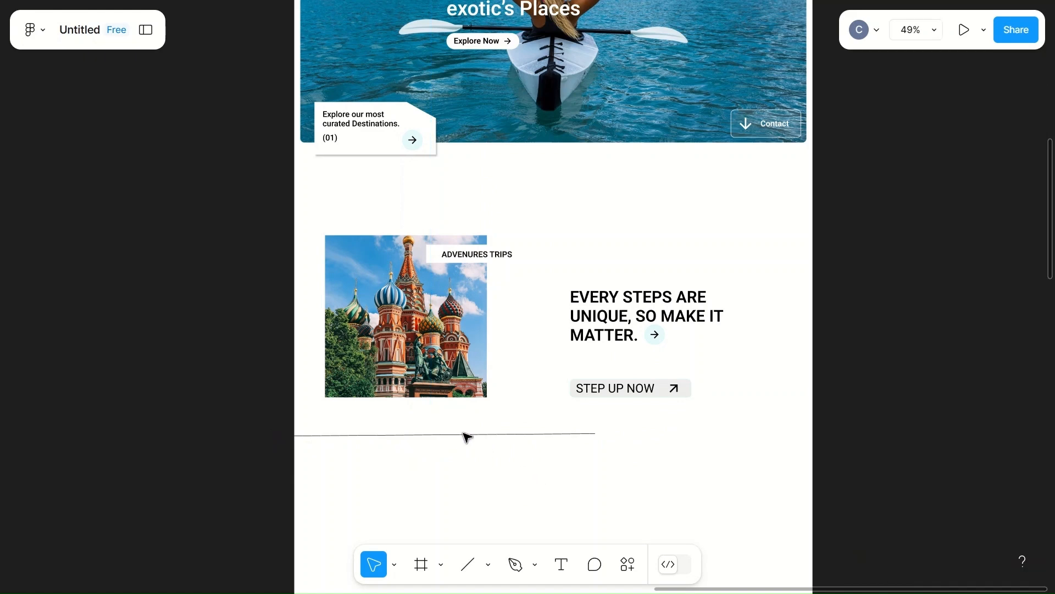
- Set the width of the line beneath the cathedral photo to 600
left_click(432, 436)
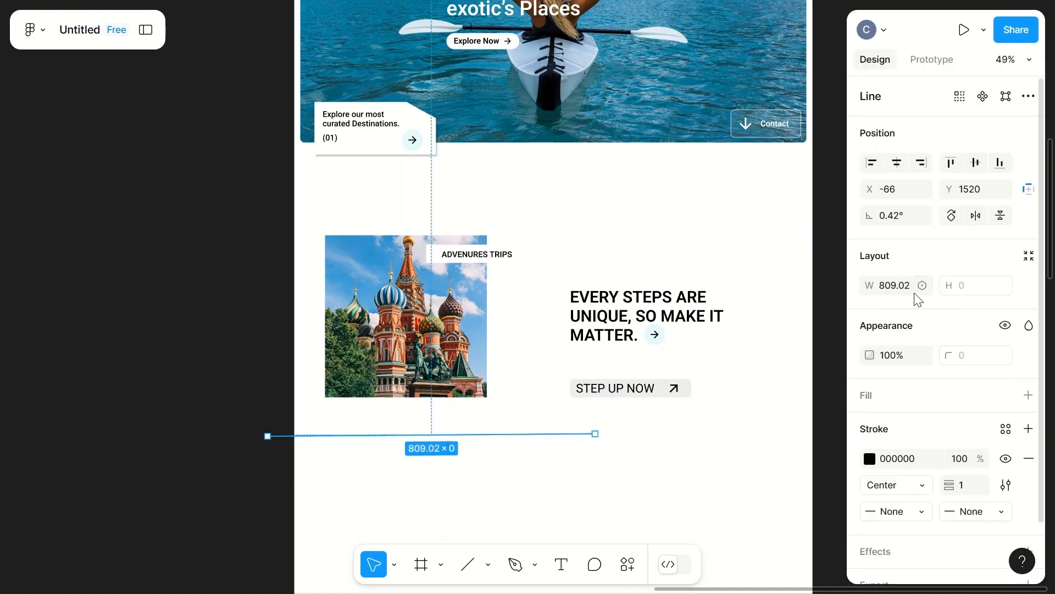
type("600")
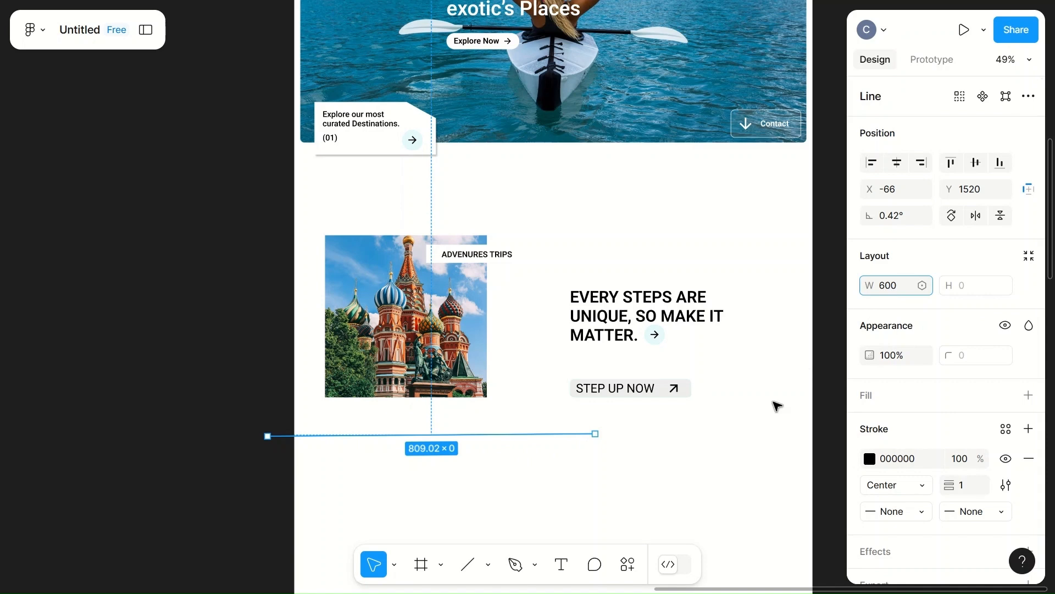
left_click(734, 482)
- Position the 600-wide line at the frame's left edge and add a 550-wide copy above it, just below the cathedral photo
left_click(405, 434)
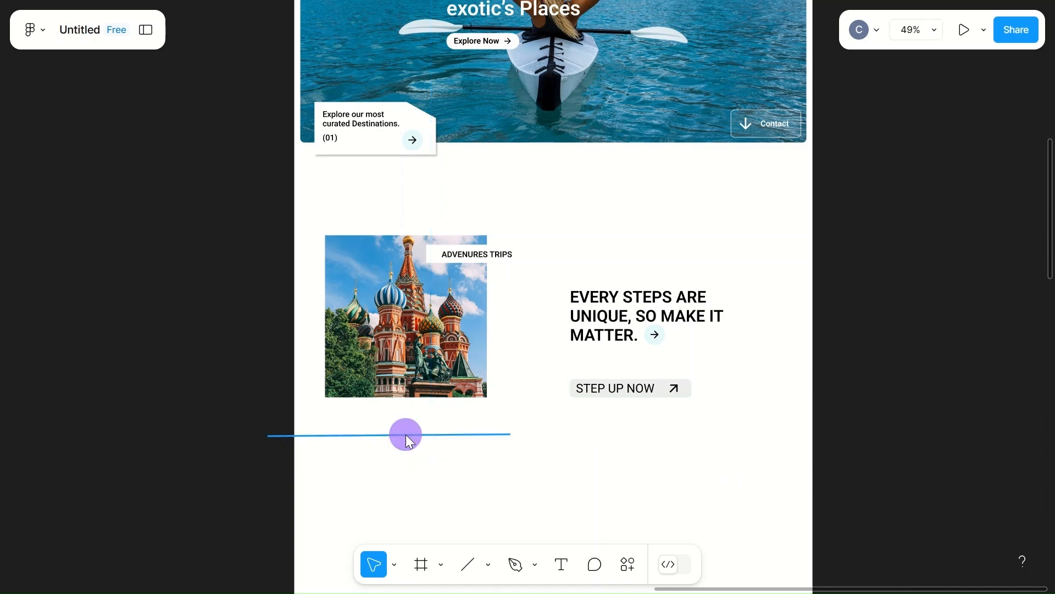
left_click_drag(405, 438, 417, 404)
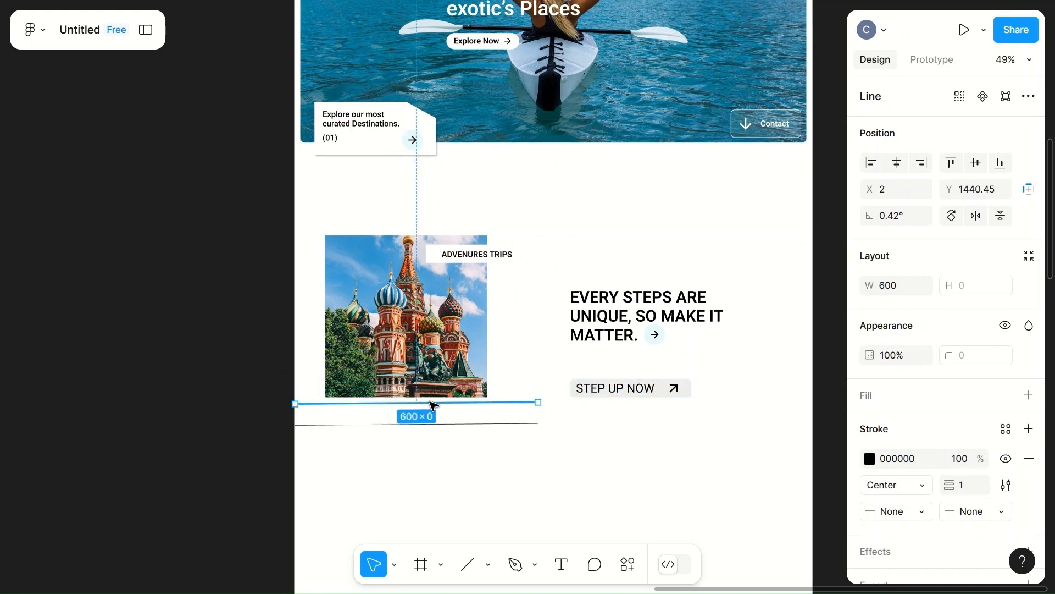
left_click(896, 283)
type("550")
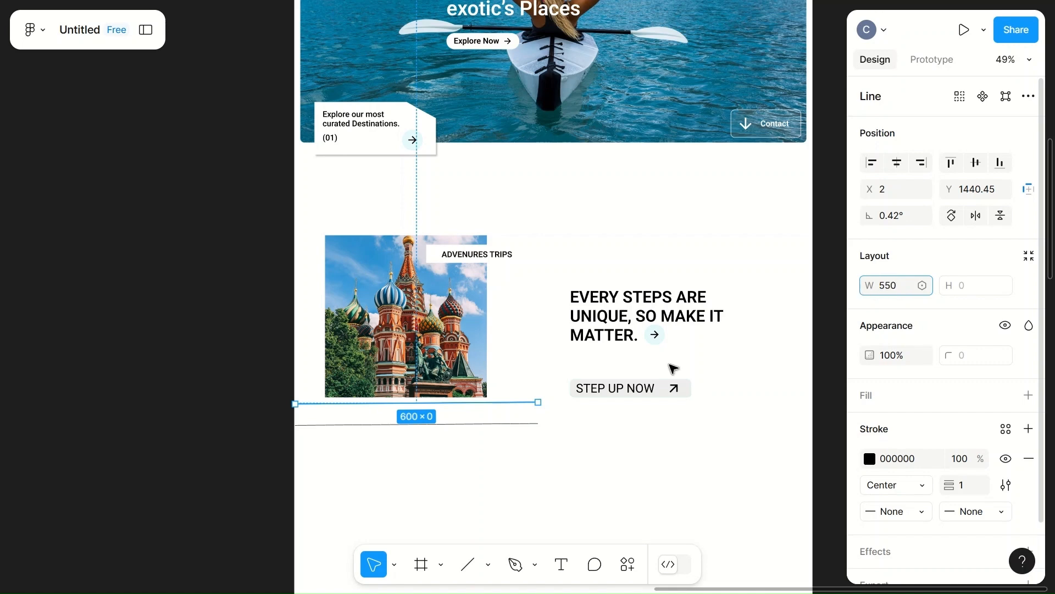
left_click(539, 455)
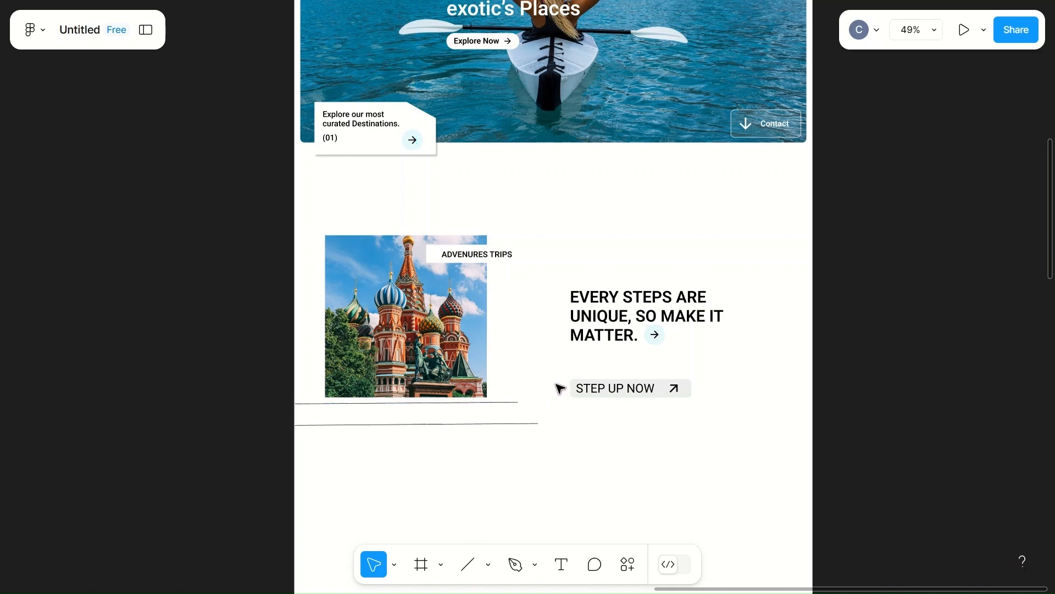
- Set the vertical spacing between the two lines beneath the cathedral photo to 30
left_click(445, 424)
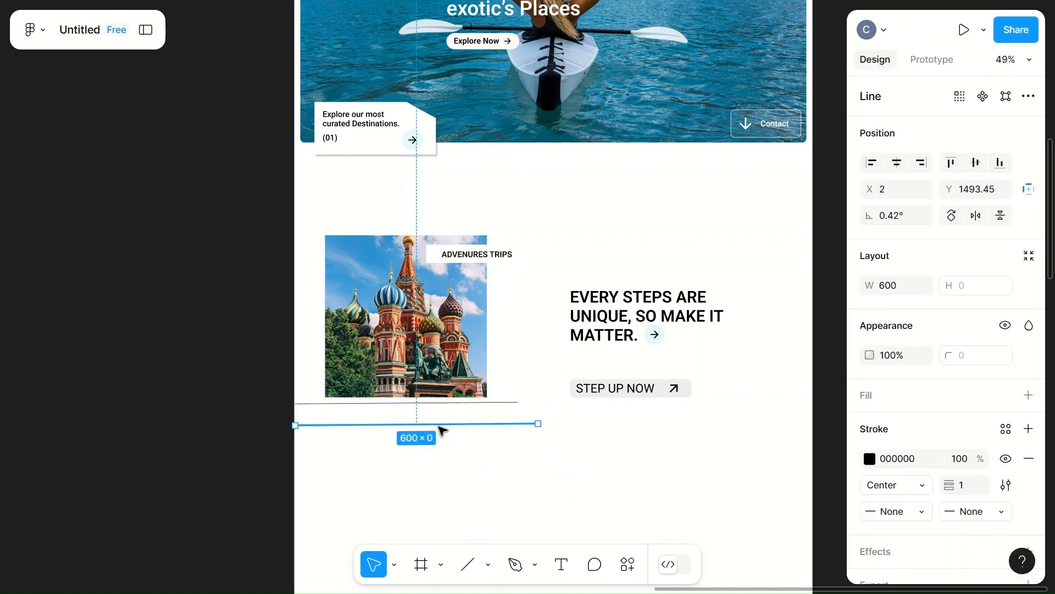
left_click(473, 402, "shift")
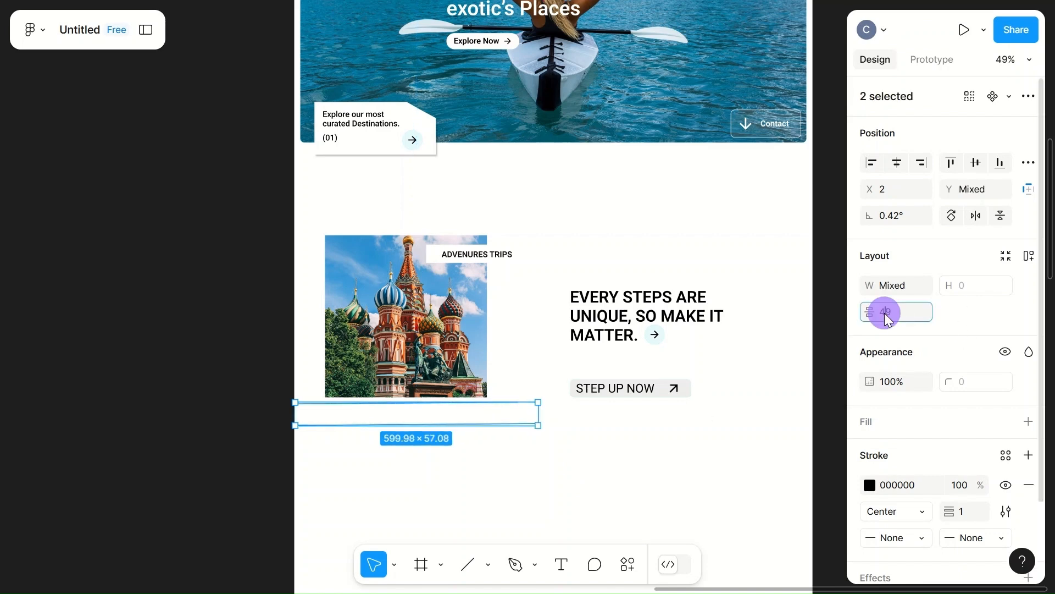
type("30")
left_click(577, 507)
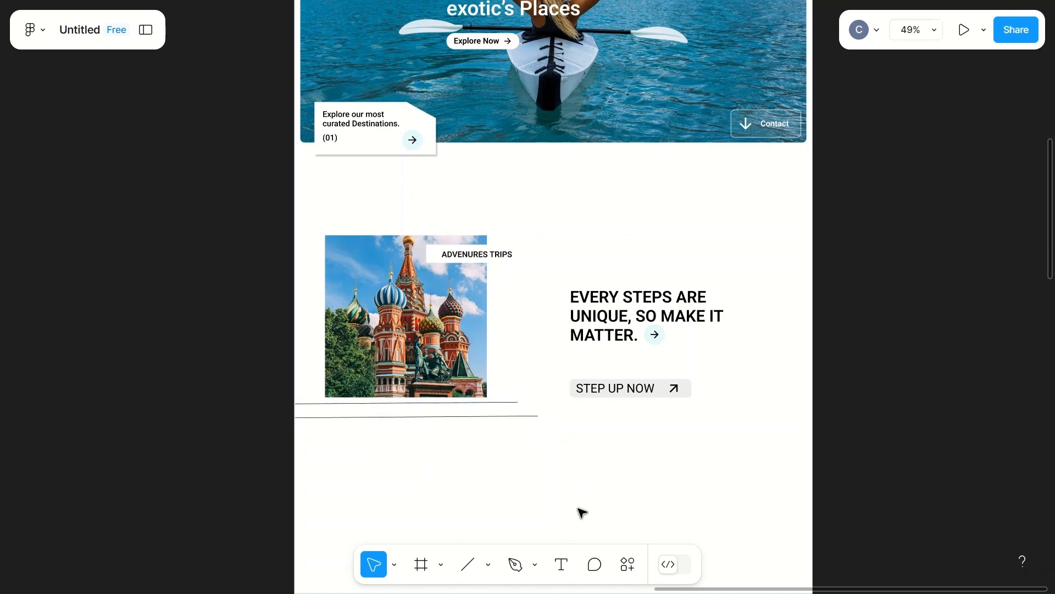
left_click(577, 508)
- Straighten both lines beneath the cathedral photo by setting their rotation to 0°, the lower one first
scroll(578, 508, "down", 5)
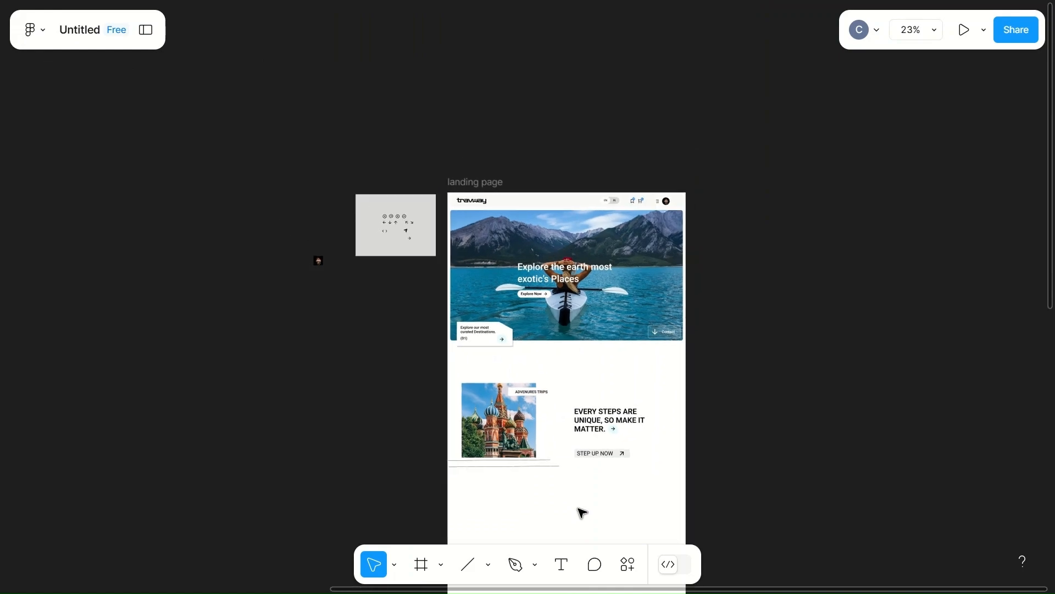
scroll(578, 508, "up", 5)
scroll(582, 513, "up", 10)
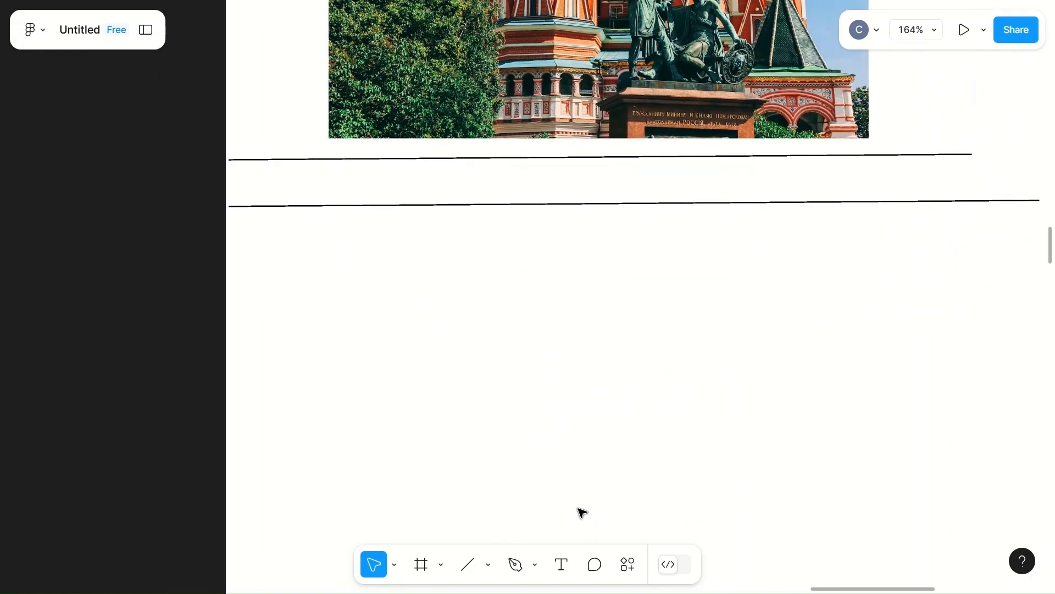
scroll(580, 512, "right", 4)
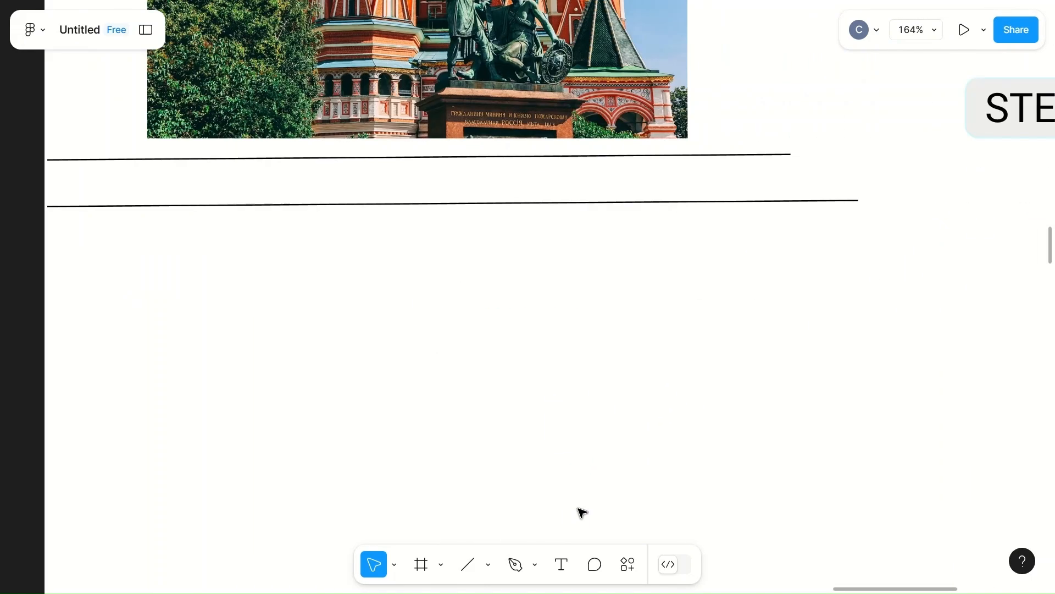
scroll(580, 511, "down", 5)
left_click(556, 363)
left_click(902, 220)
type("0")
left_click(553, 447)
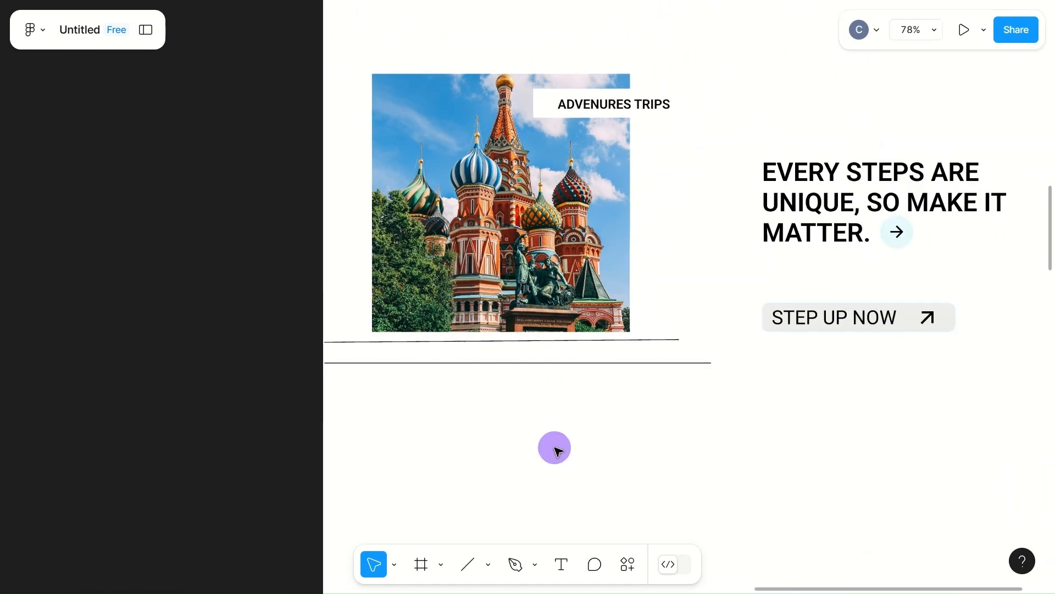
left_click(549, 341)
left_click(897, 214)
type("0")
left_click(596, 441)
- Nudge the lower and upper lines left to X -0.01 so they start at the frame's left edge
scroll(597, 441, "right", 4)
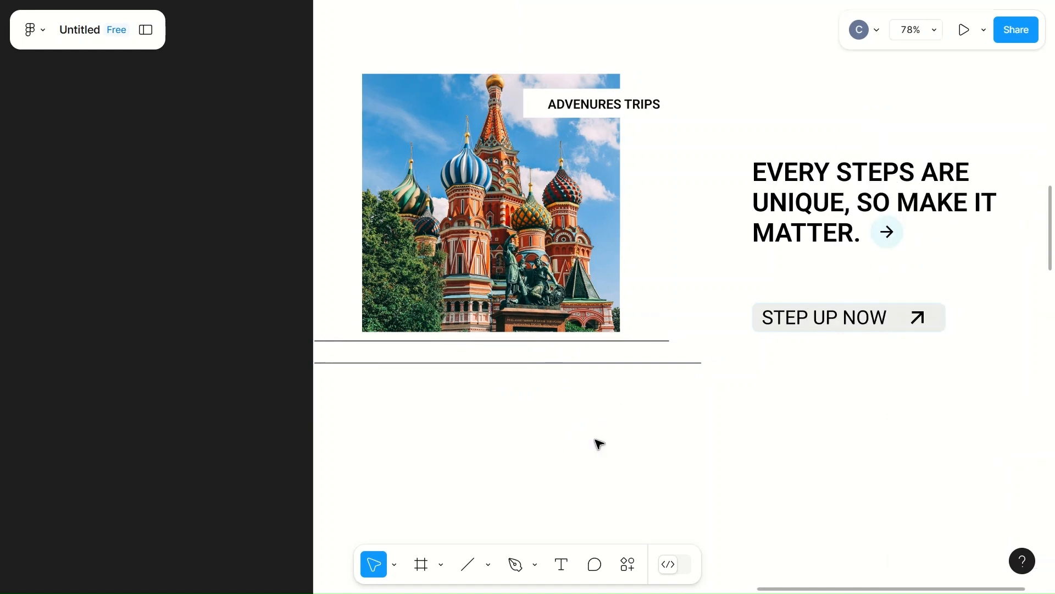
left_click(484, 364)
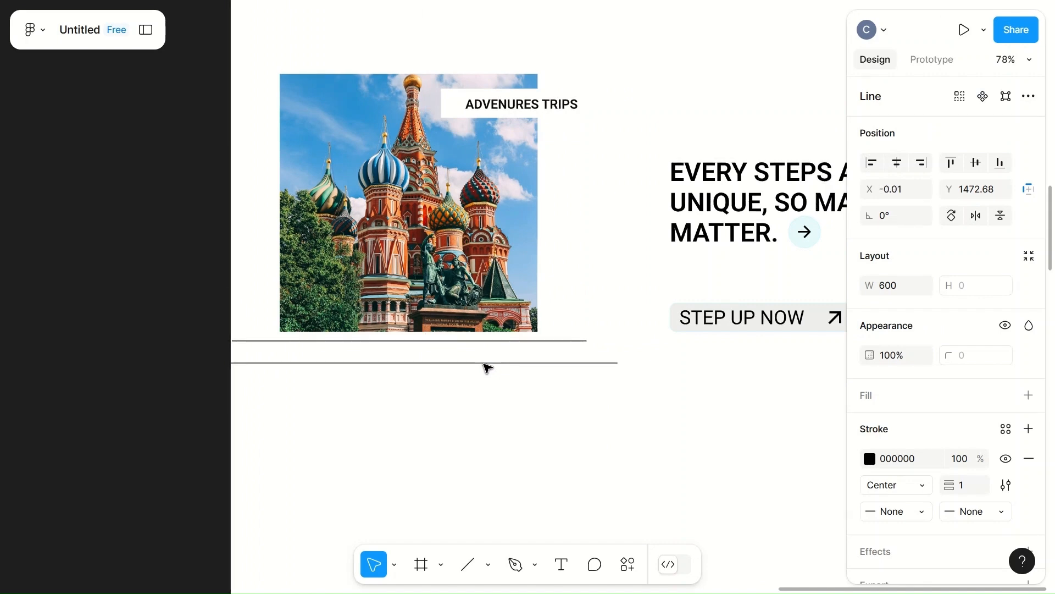
left_click(481, 342)
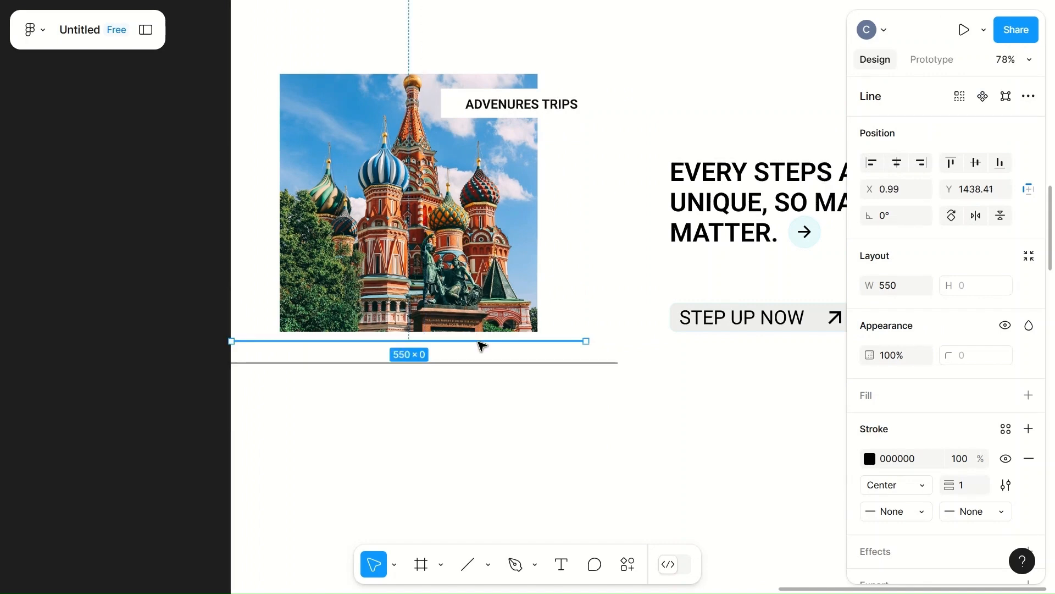
left_click(558, 419)
- Duplicate the upper 550-wide line, place the copy lower in the section, and set its rotation to 90°
scroll(561, 421, "down", 5)
scroll(562, 422, "right", 3)
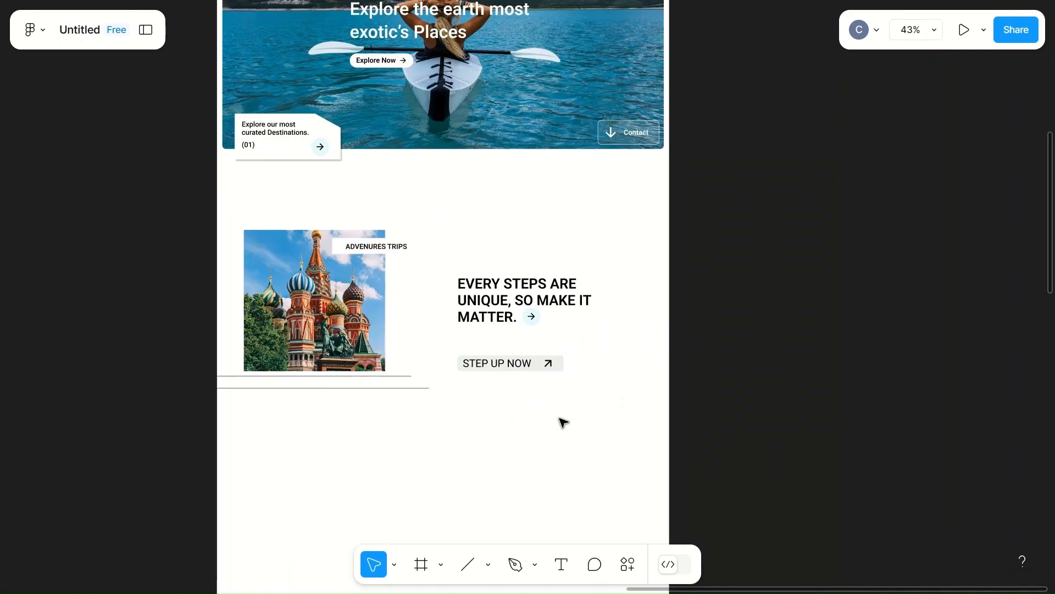
scroll(564, 422, "up", 5)
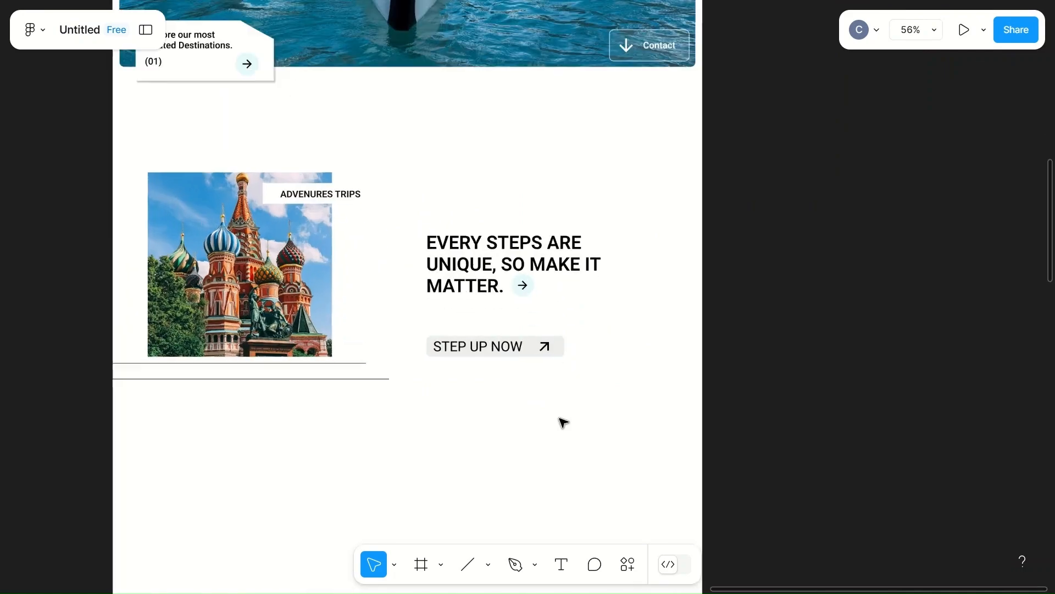
scroll(564, 422, "right", 3)
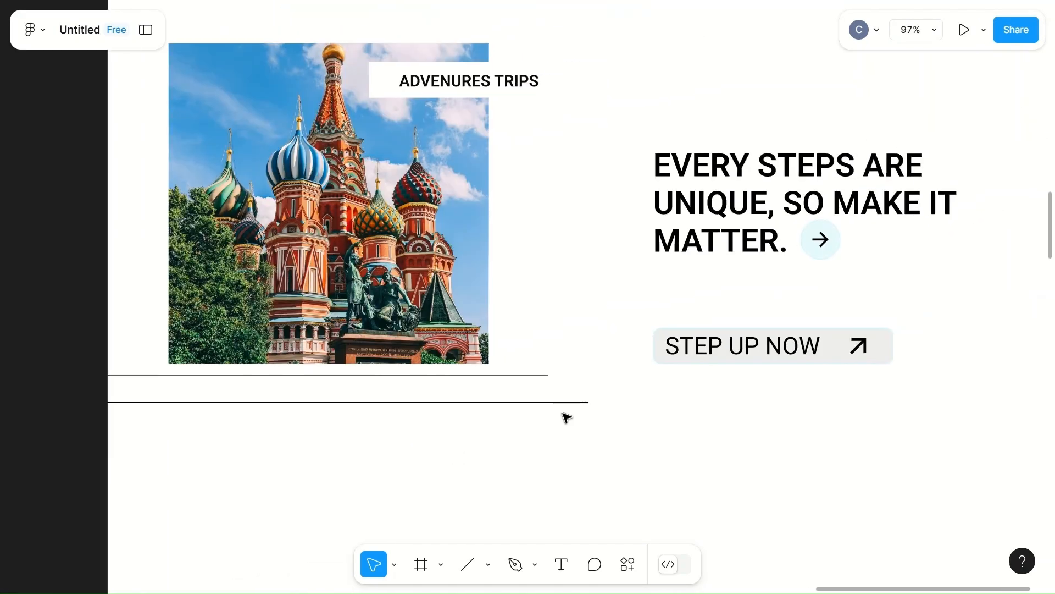
scroll(464, 405, "left", 2)
scroll(465, 406, "down", 4)
scroll(466, 407, "down", 1)
scroll(466, 407, "down", 1)
left_click(520, 467)
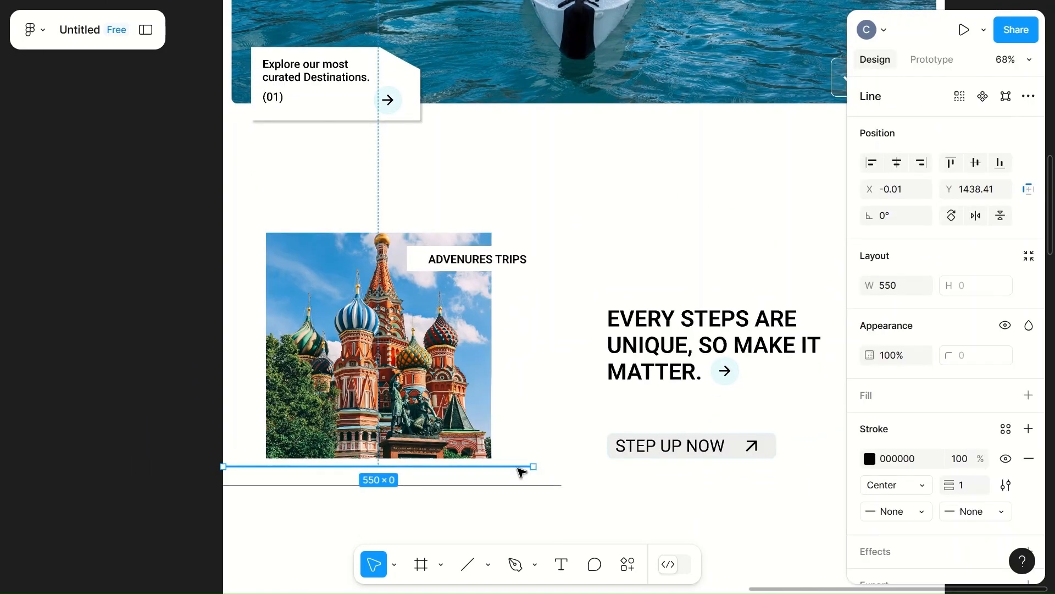
left_click_drag(471, 466, 529, 467)
left_click_drag(594, 473, 438, 556)
left_click(902, 217)
type("90")
left_click(670, 226)
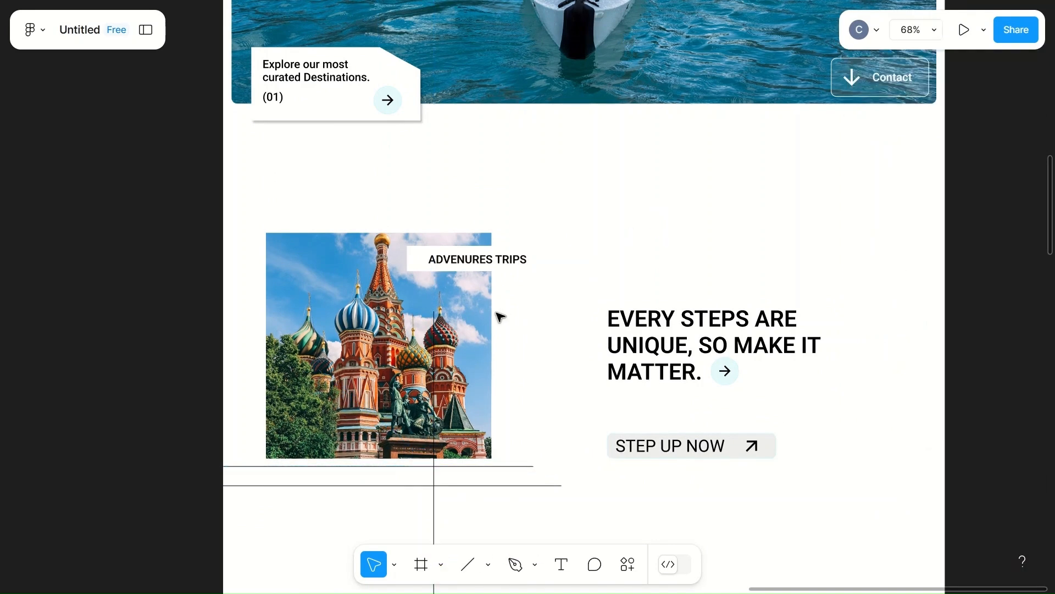
- Move the vertical line to the upper line's right end at X 550, Y 1438, and shorten it to reach the trips label's bottom edge
left_click_drag(432, 479, 536, 334)
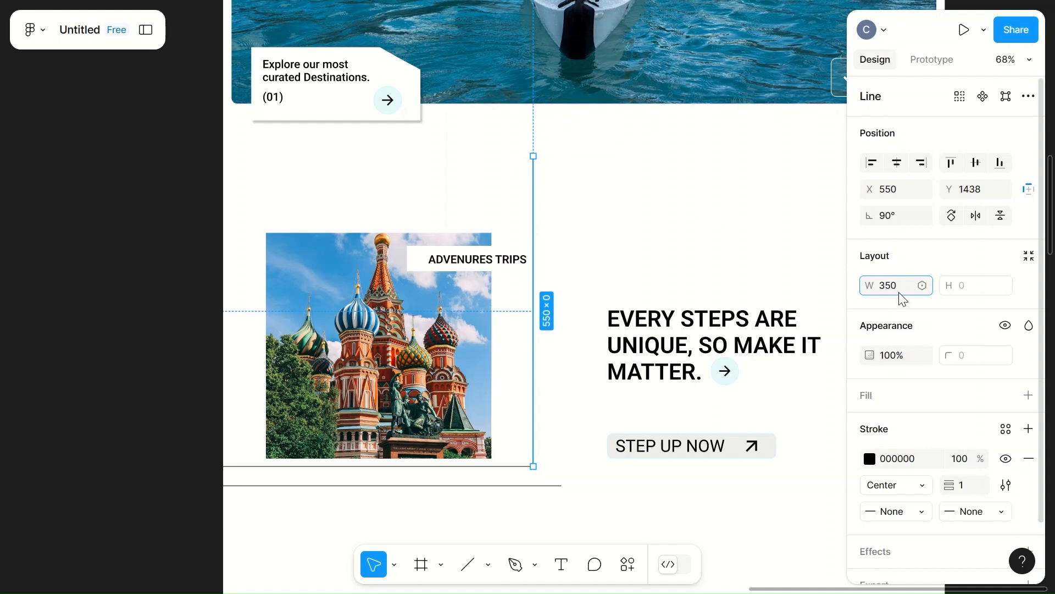
left_click(599, 254)
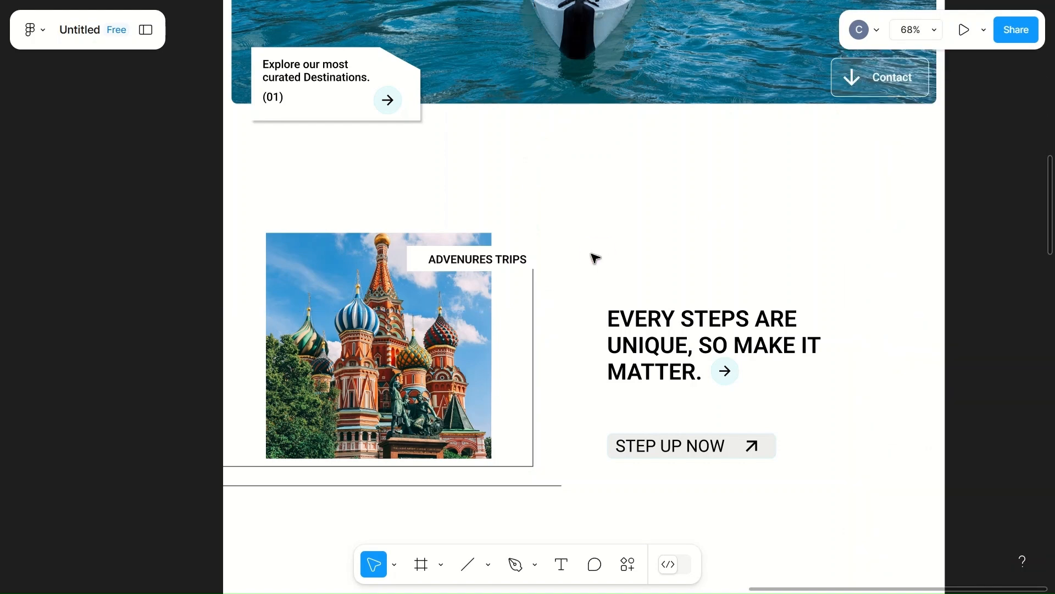
left_click(538, 261)
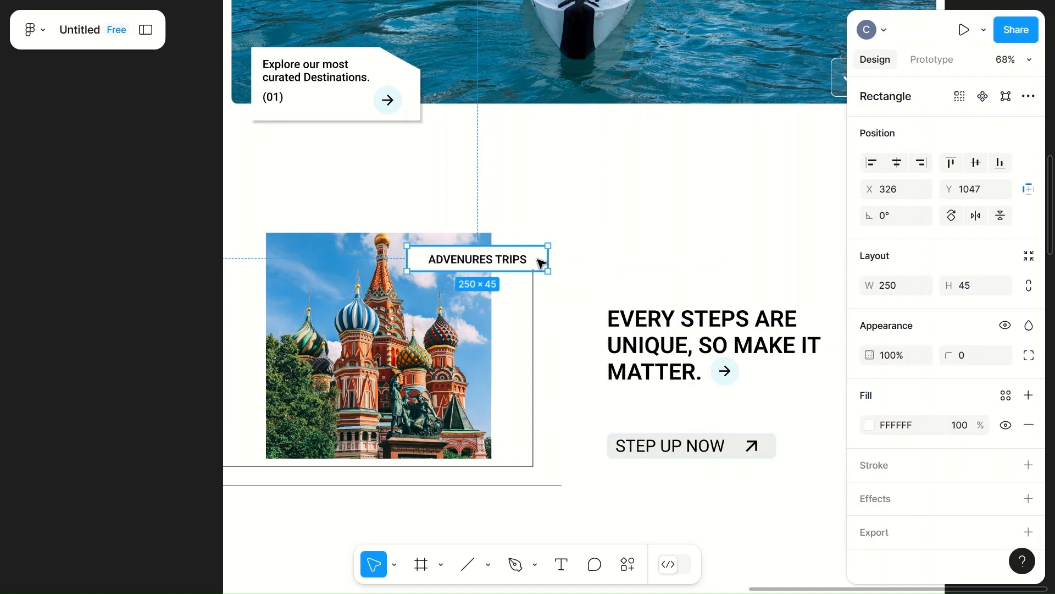
key("Escape")
left_click(537, 306)
left_click(899, 287)
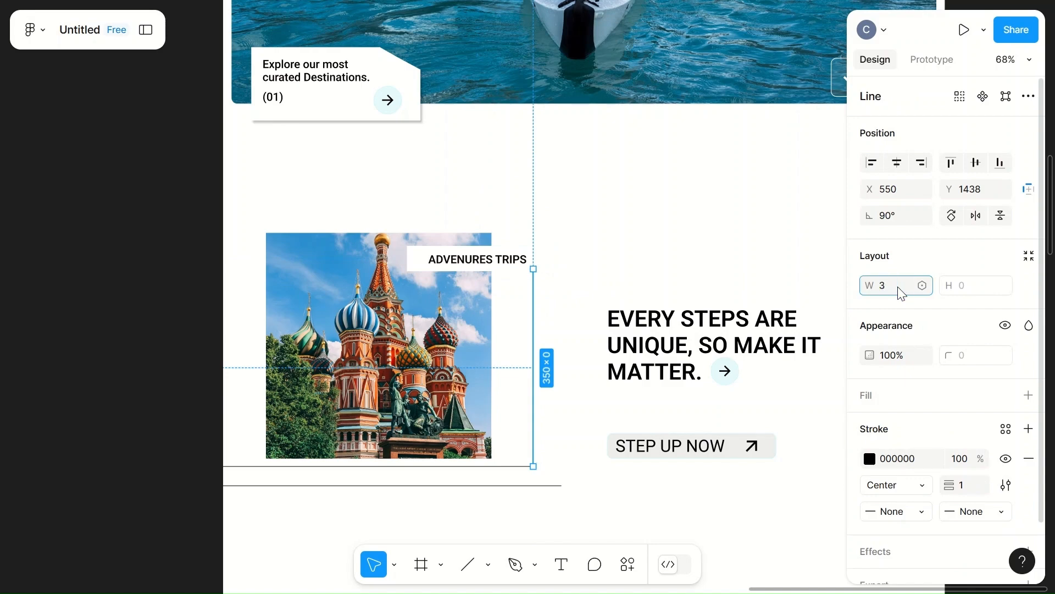
key("Return")
key("Escape")
scroll(573, 316, "up", 5)
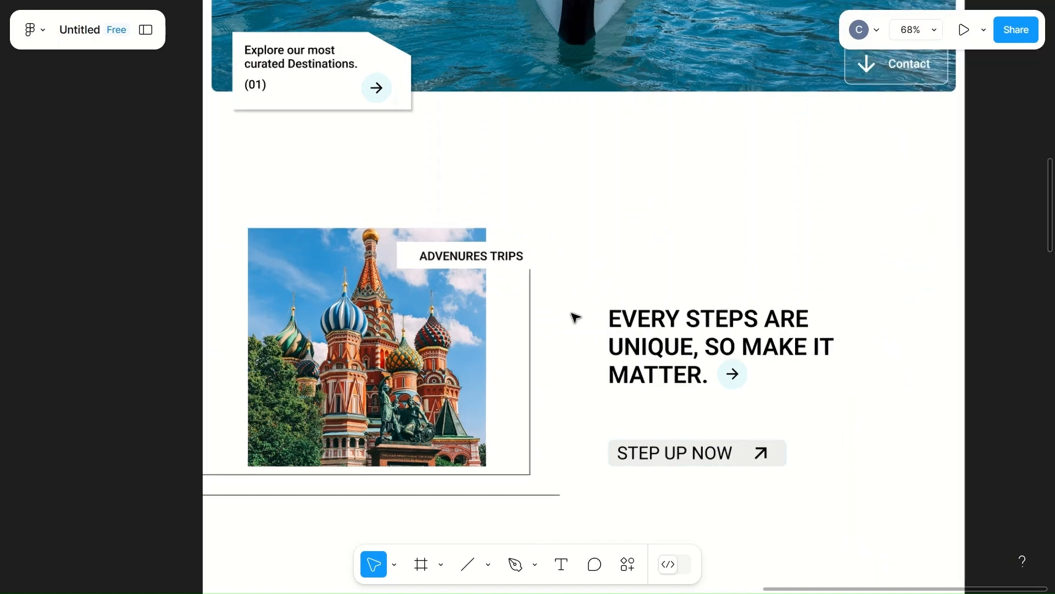
scroll(573, 318, "up", 3)
scroll(574, 317, "down", 3)
scroll(573, 317, "down", 7)
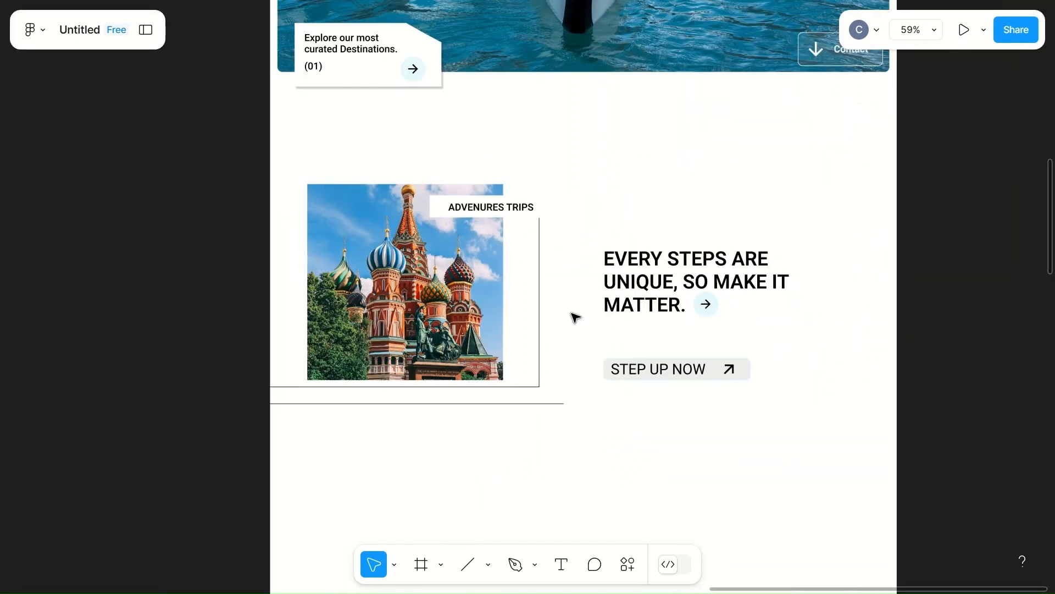
scroll(574, 317, "down", 3)
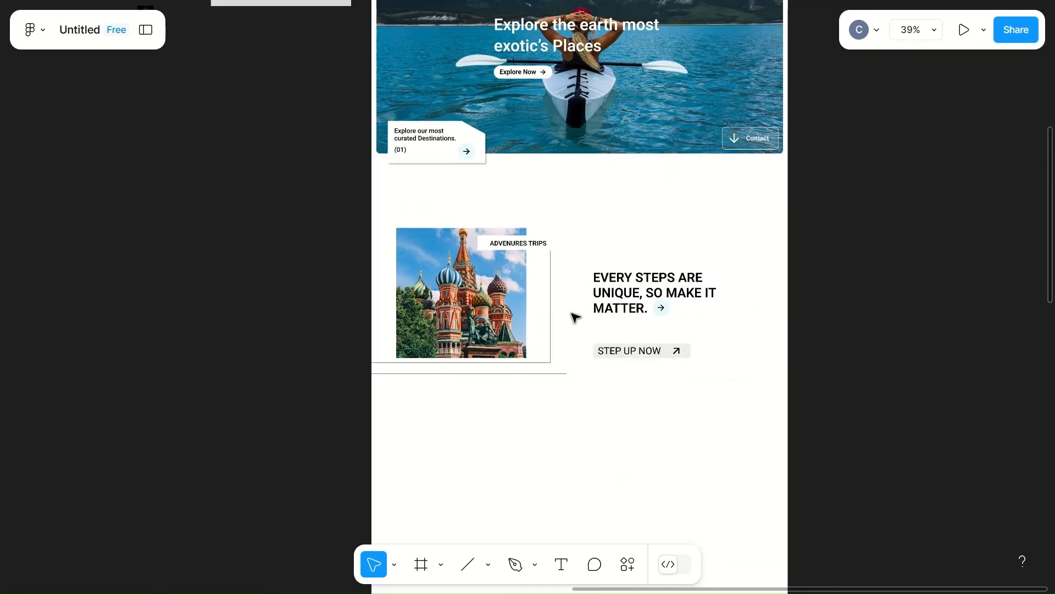
scroll(573, 318, "right", 2)
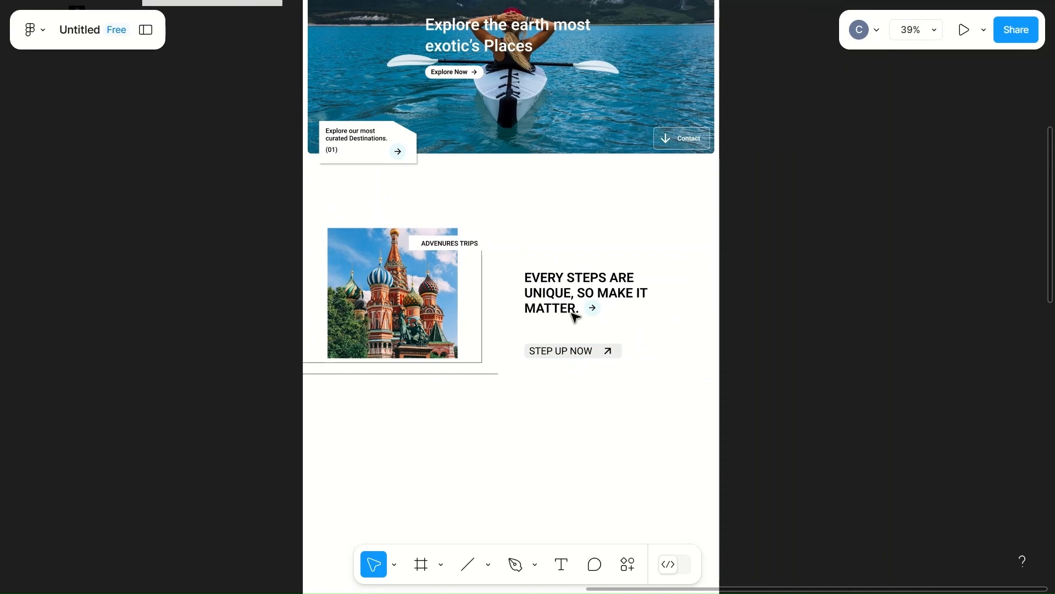
- Duplicate the vertical line beside the cathedral photo and place the copy at X 600, Y 1471, meeting the lower line's right end
left_click(483, 374)
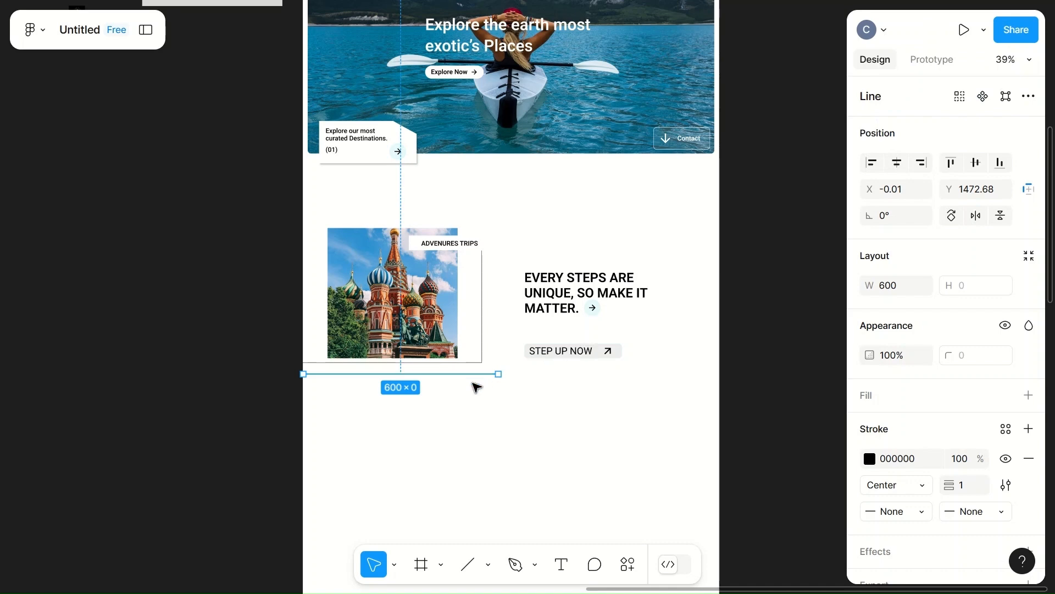
left_click(482, 325)
left_click_drag(486, 326, 502, 330)
scroll(503, 330, "up", 5)
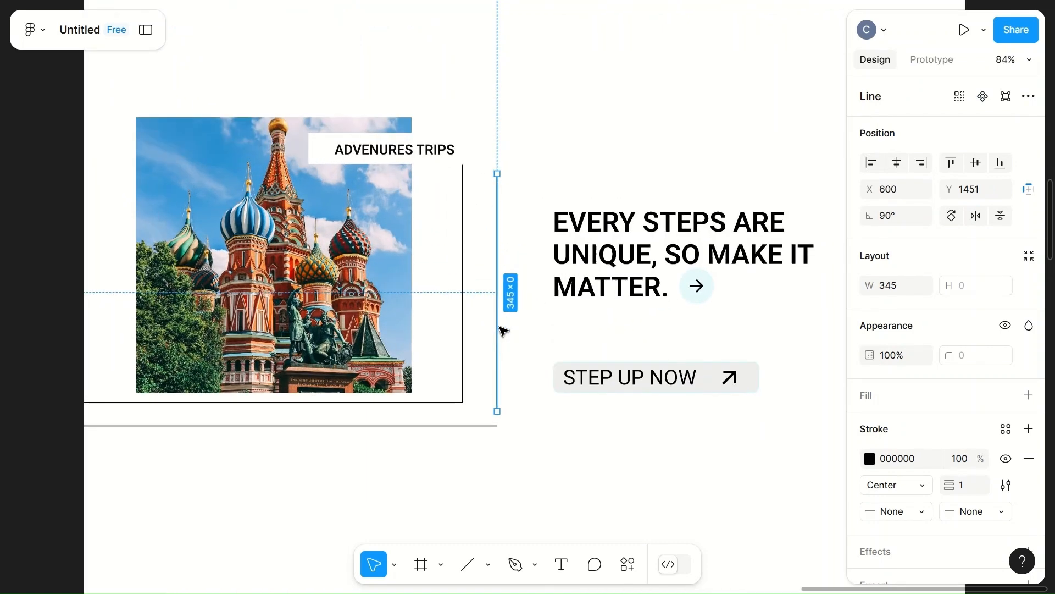
key("Down")
key("Down")
key("Down")
key("Down")
key("Down")
key("Down")
key("Down")
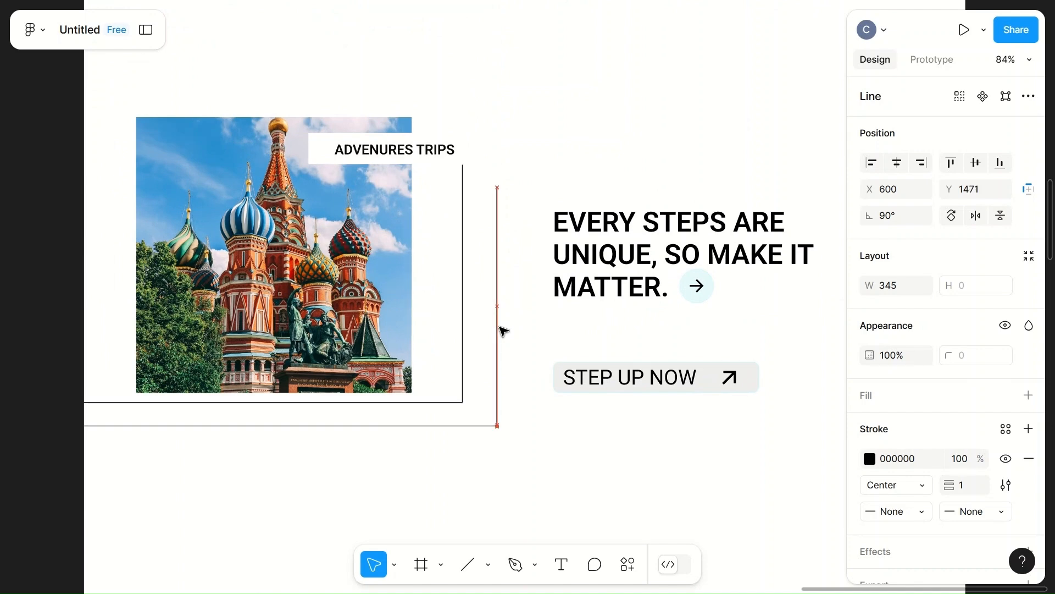
key("Escape")
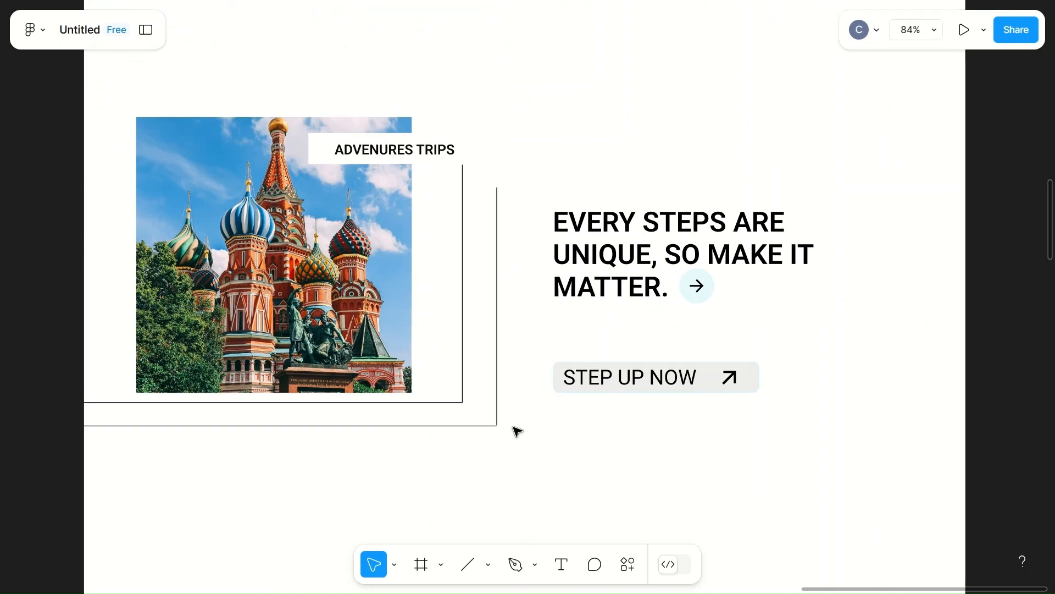
- Shorten the lower horizontal line to end at X 580 and move the outer vertical line to X 580, Y 1473
scroll(517, 431, "left", 4)
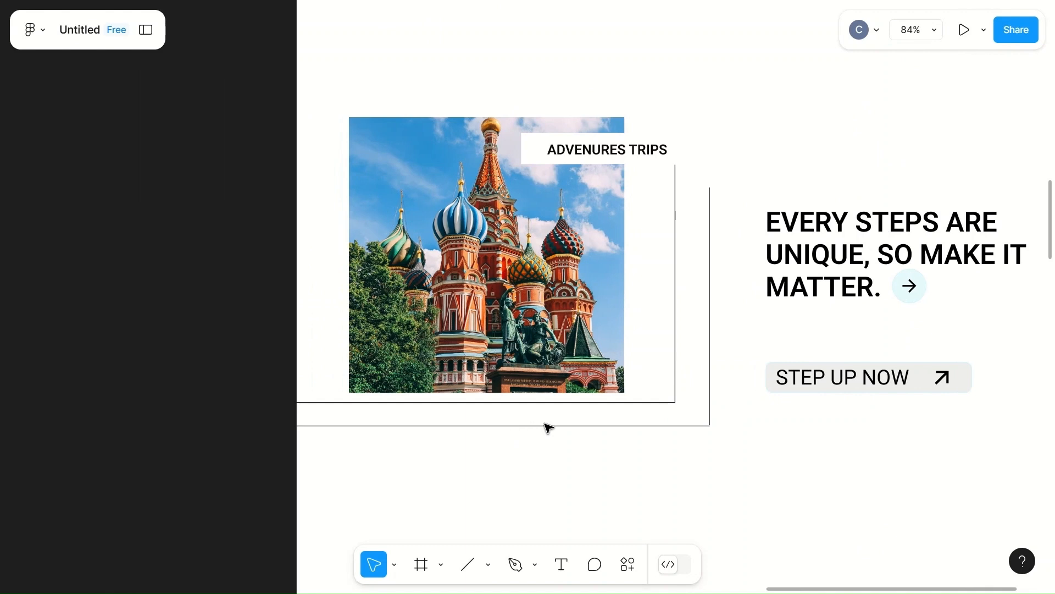
left_click(636, 403)
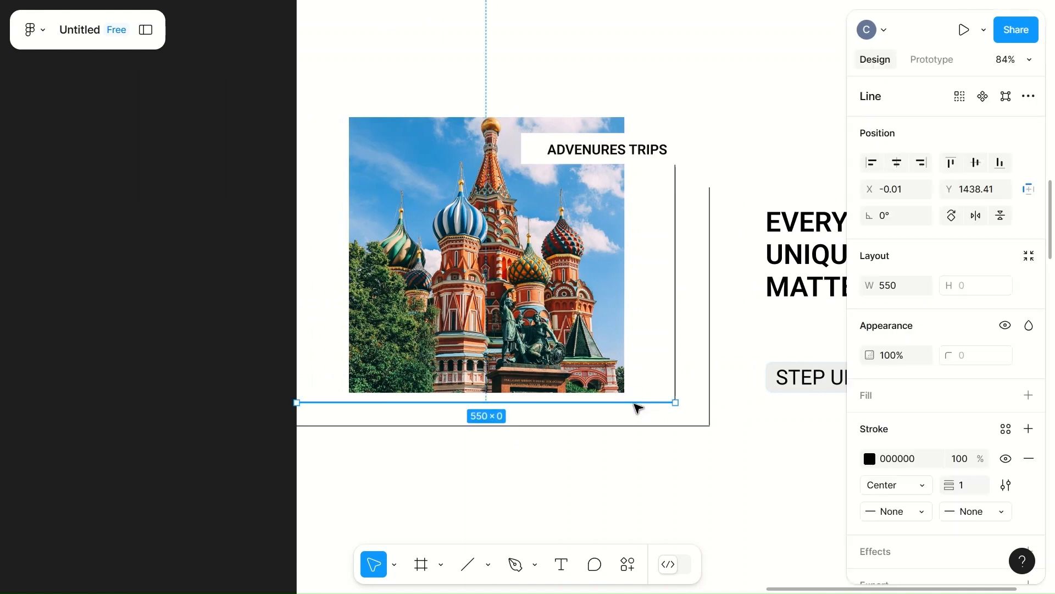
left_click_drag(637, 408, 626, 427)
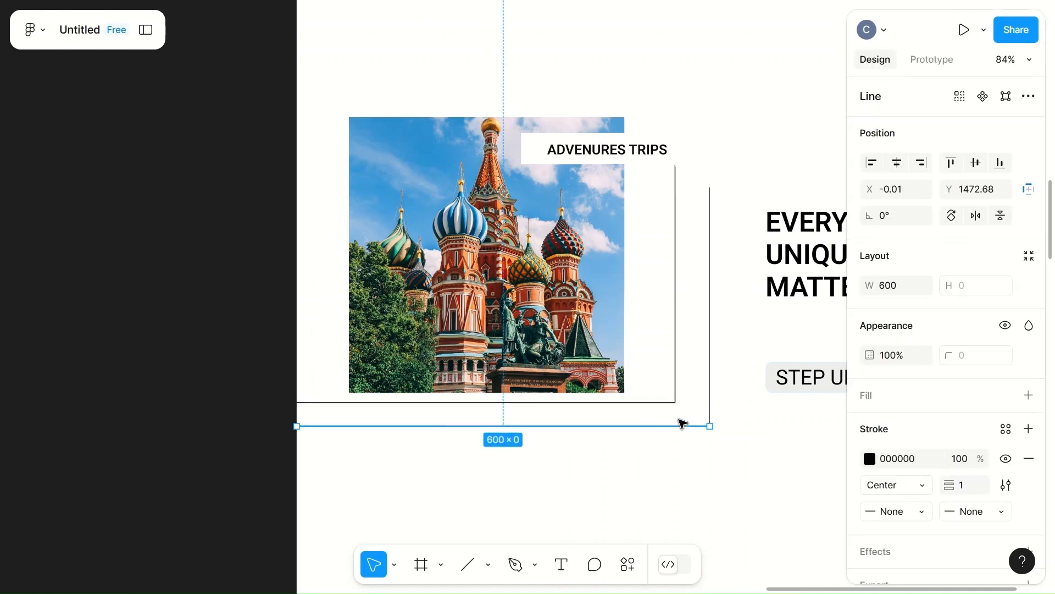
key("ctrl+z")
left_click(658, 427)
left_click(903, 290)
left_click(743, 426)
left_click_drag(713, 363, 698, 363)
left_click(730, 438)
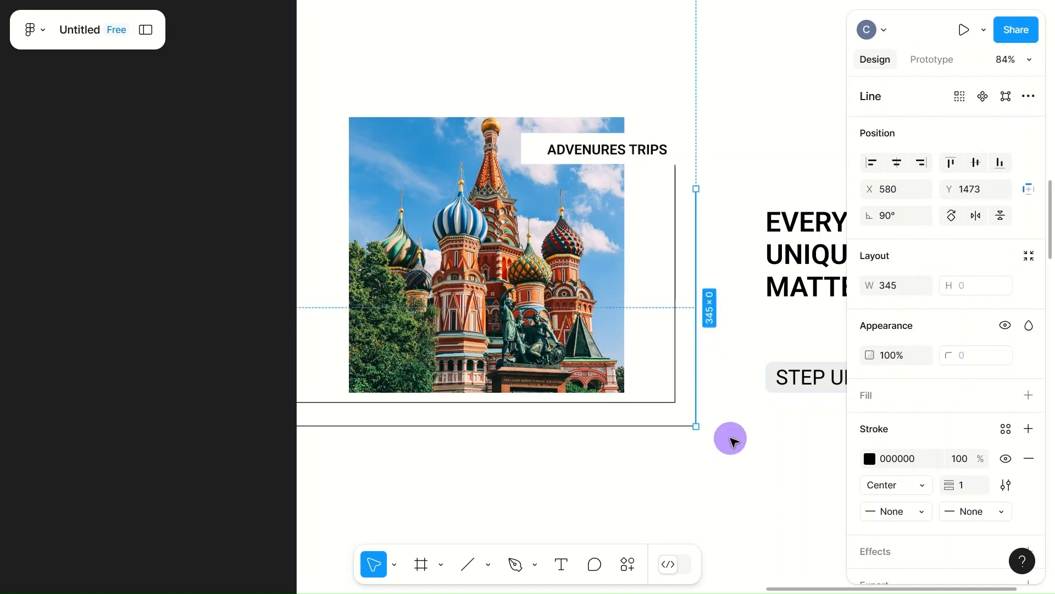
- Nudge the outer vertical line up slightly so its corner with the lower horizontal line closes cleanly
scroll(731, 438, "up", 5)
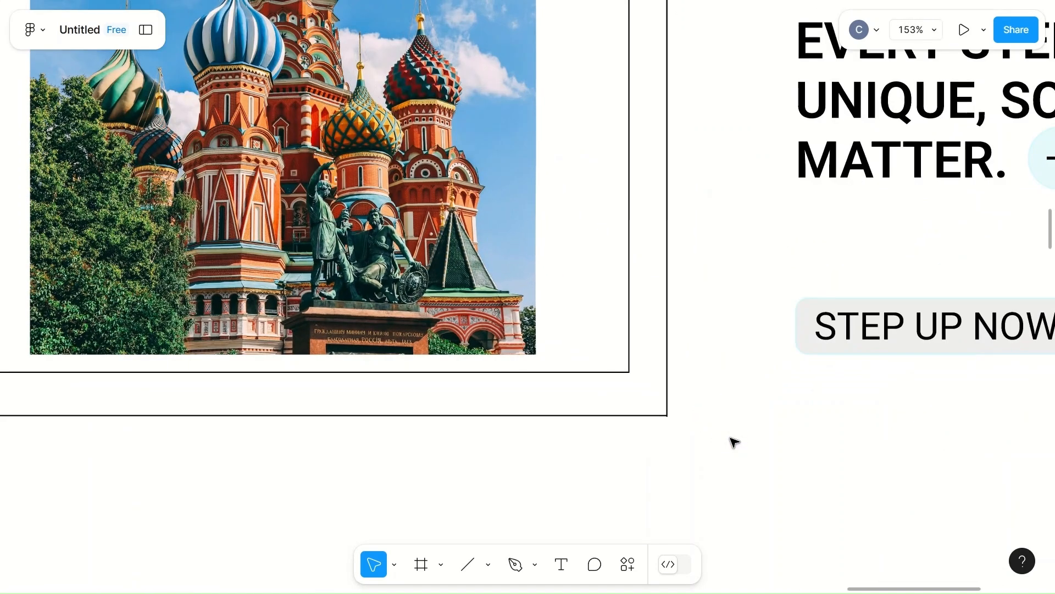
left_click(669, 393)
left_click(679, 404)
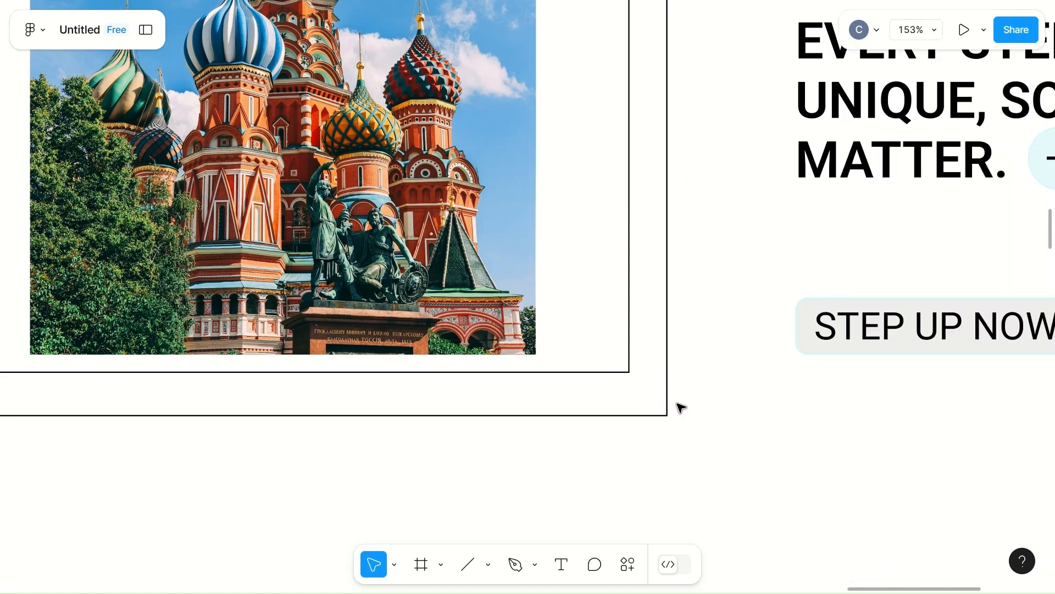
scroll(728, 417, "down", 5)
scroll(728, 417, "up", 2)
scroll(731, 418, "right", 1)
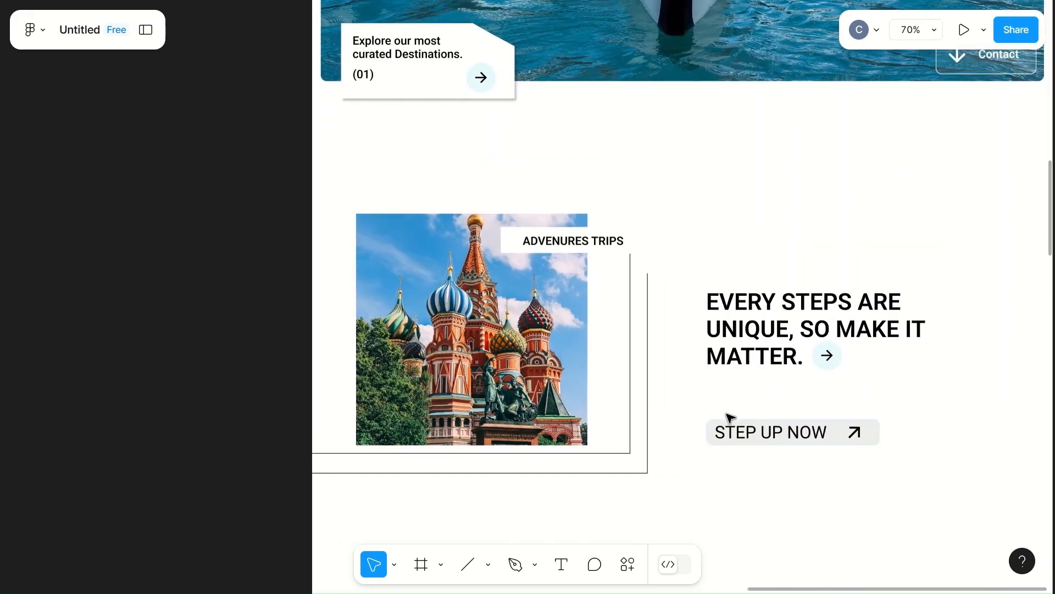
- Group the decorative horizontal and vertical lines around the cathedral photo
left_click(587, 454)
left_click(630, 434, "shift")
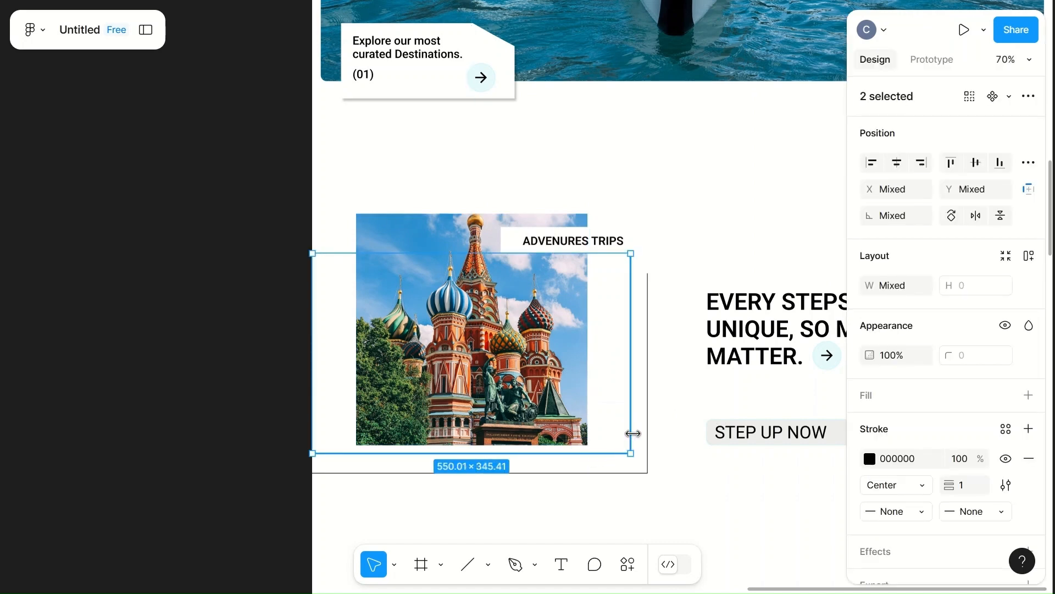
left_click(648, 446, "shift")
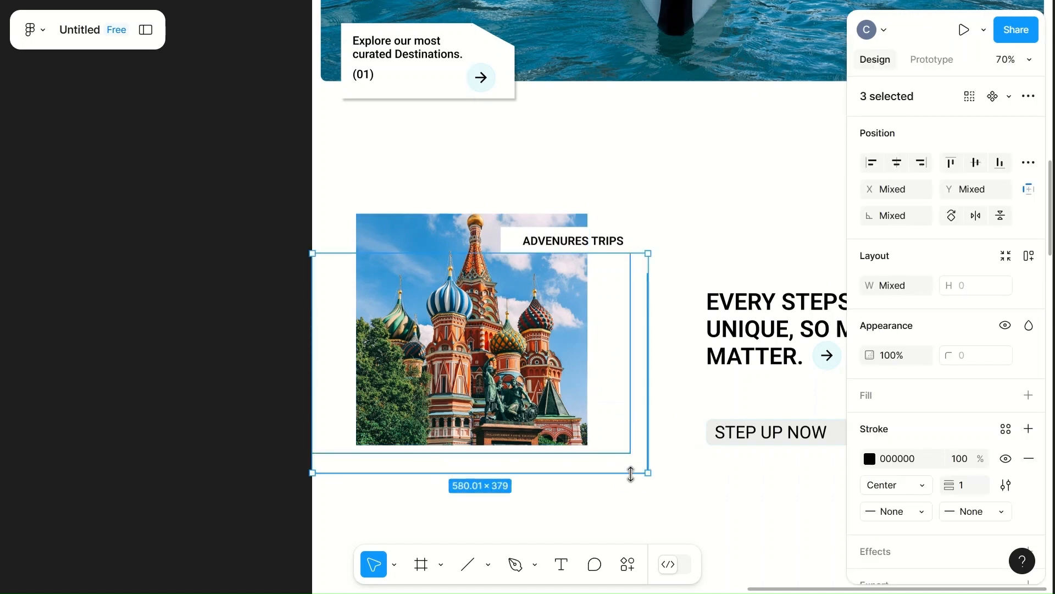
mouse_move(641, 465)
key("ctrl+g")
left_click(687, 485)
- Move the small portrait image from the canvas beside the page into the landing page, just below the hero at X 505, Y 865
scroll(691, 489, "right", 1)
scroll(691, 489, "down", 3)
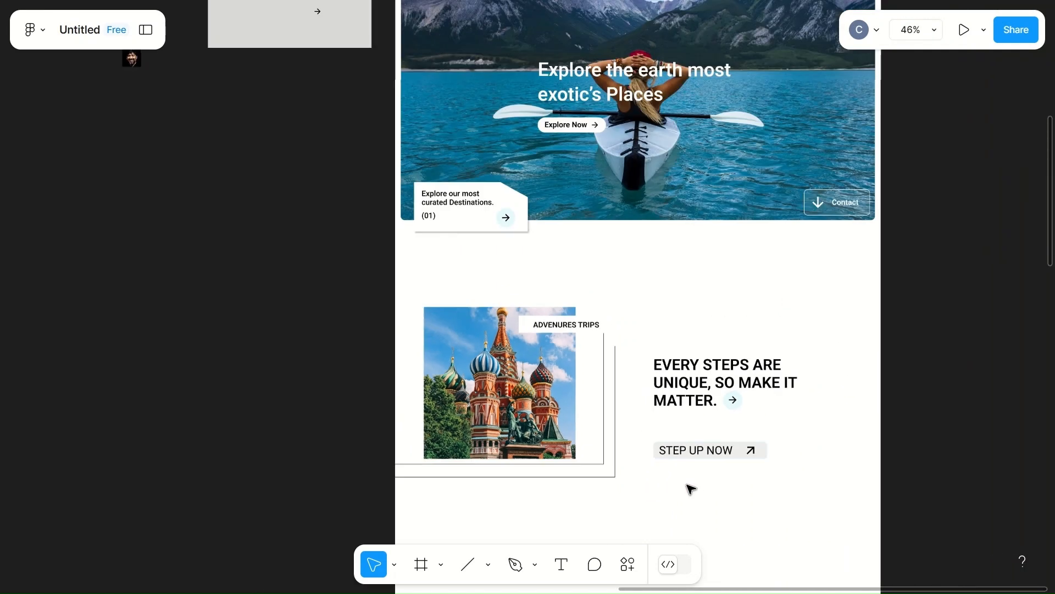
scroll(691, 489, "right", 3)
scroll(691, 489, "down", 3)
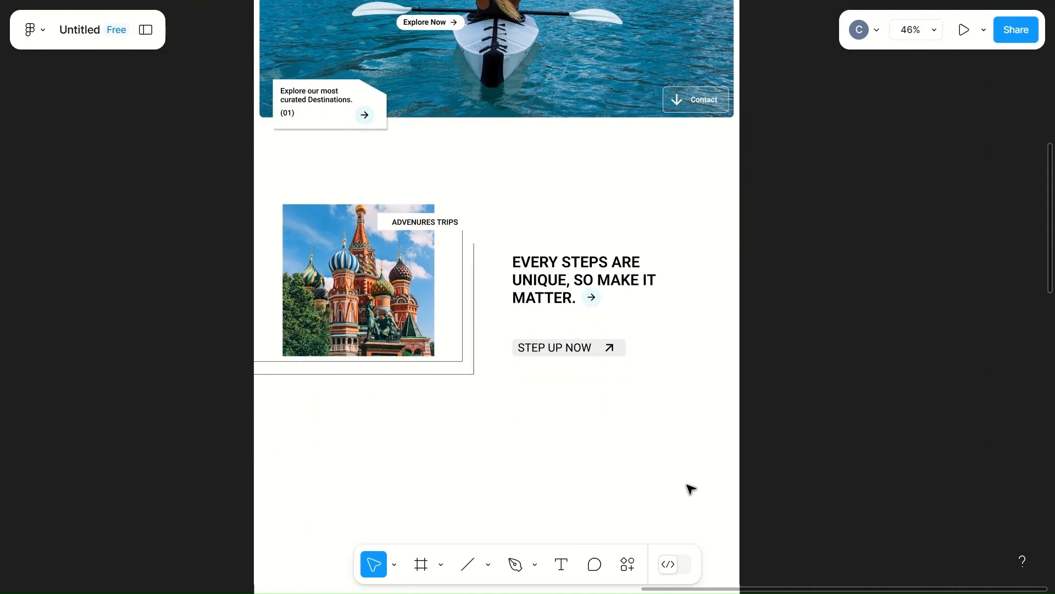
scroll(691, 489, "left", 3)
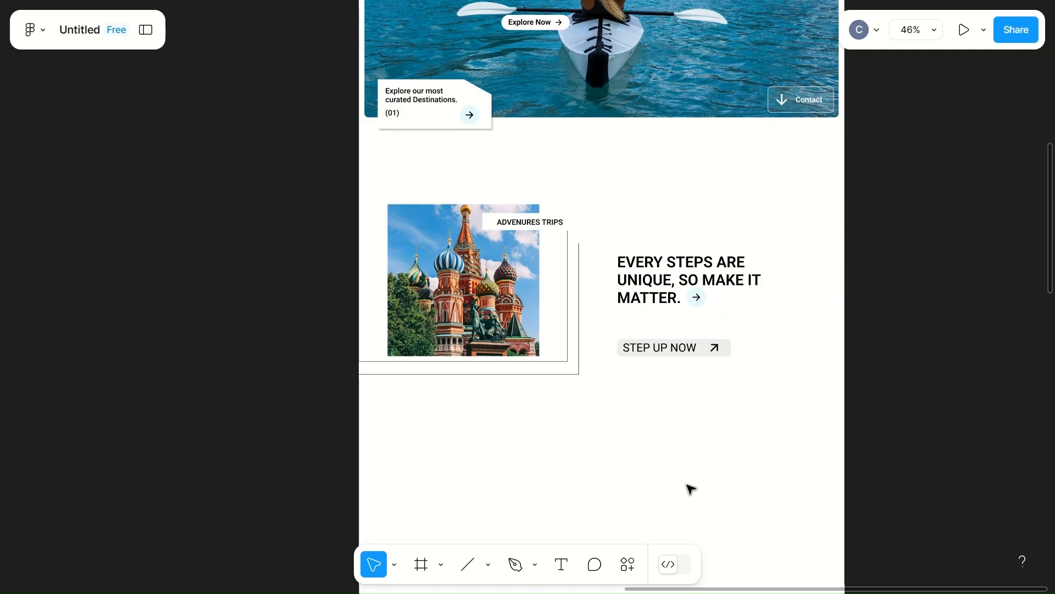
scroll(691, 489, "right", 4)
scroll(691, 489, "up", 10)
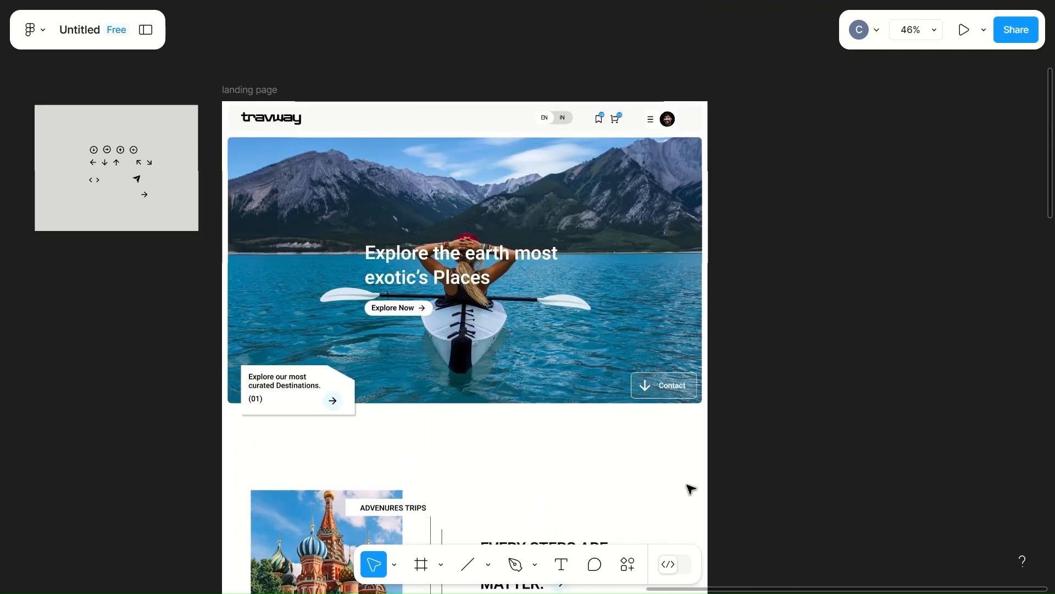
scroll(695, 478, "down", 2)
scroll(193, 255, "left", 5)
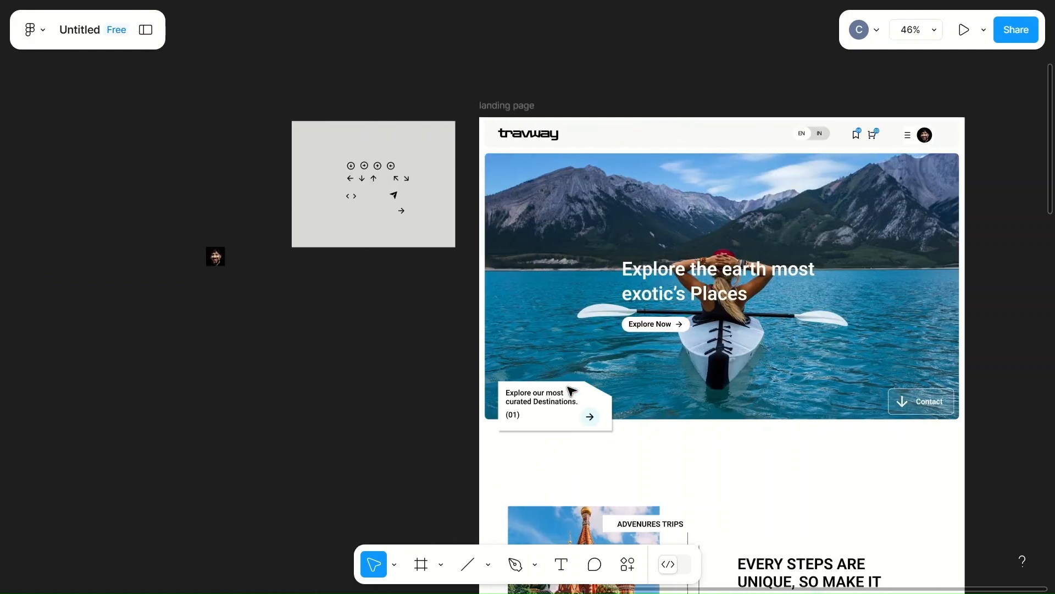
left_click_drag(216, 256, 681, 452)
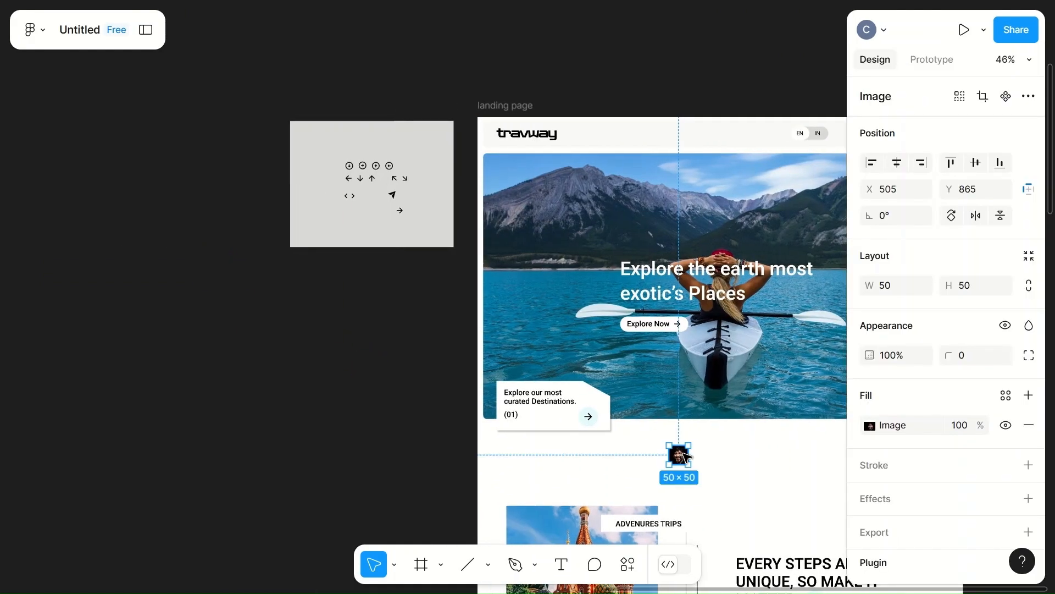
- Move the portrait image to X 956, Y 902, in the empty space above the heading
scroll(686, 456, "down", 3)
scroll(686, 456, "right", 3)
scroll(686, 457, "right", 5)
scroll(685, 457, "down", 3)
scroll(693, 440, "up", 1)
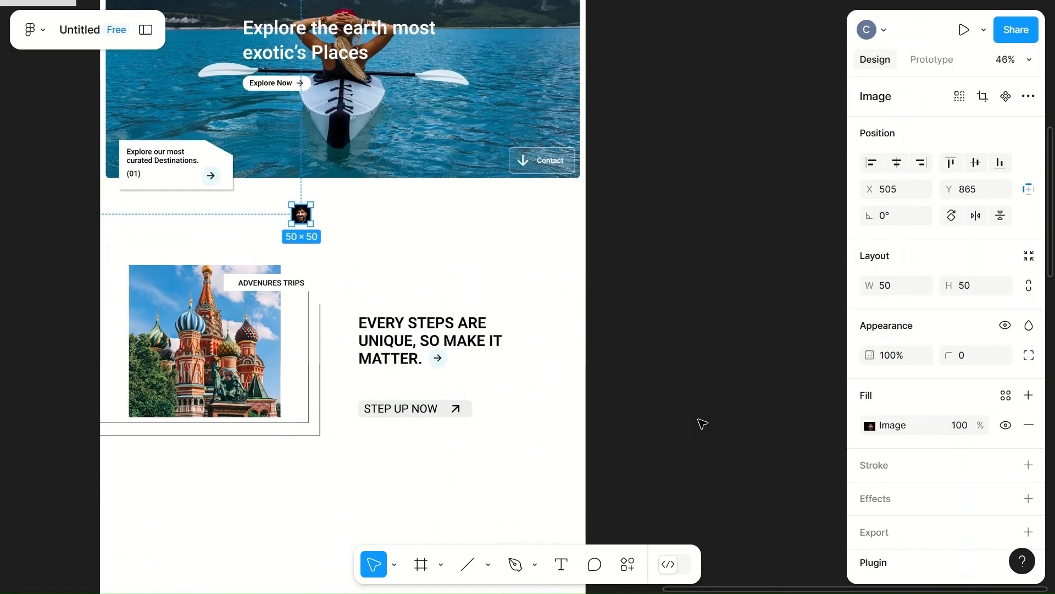
left_click_drag(296, 208, 467, 221)
- Draw a rectangle next to the portrait image and set its size to 150 × 150
scroll(472, 226, "up", 5)
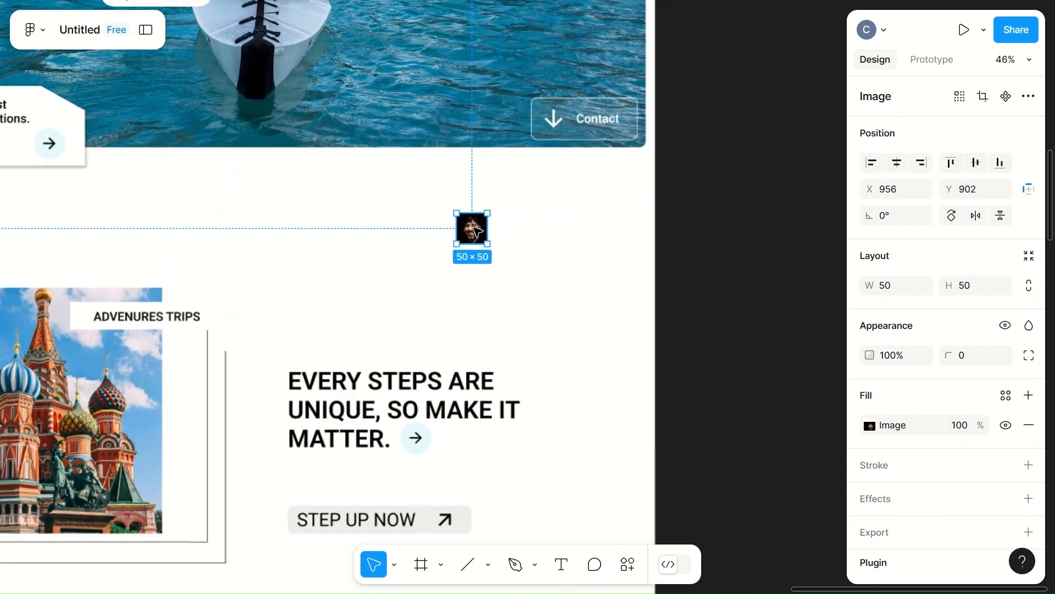
key("r")
left_click_drag(349, 223, 407, 313)
left_click(898, 288)
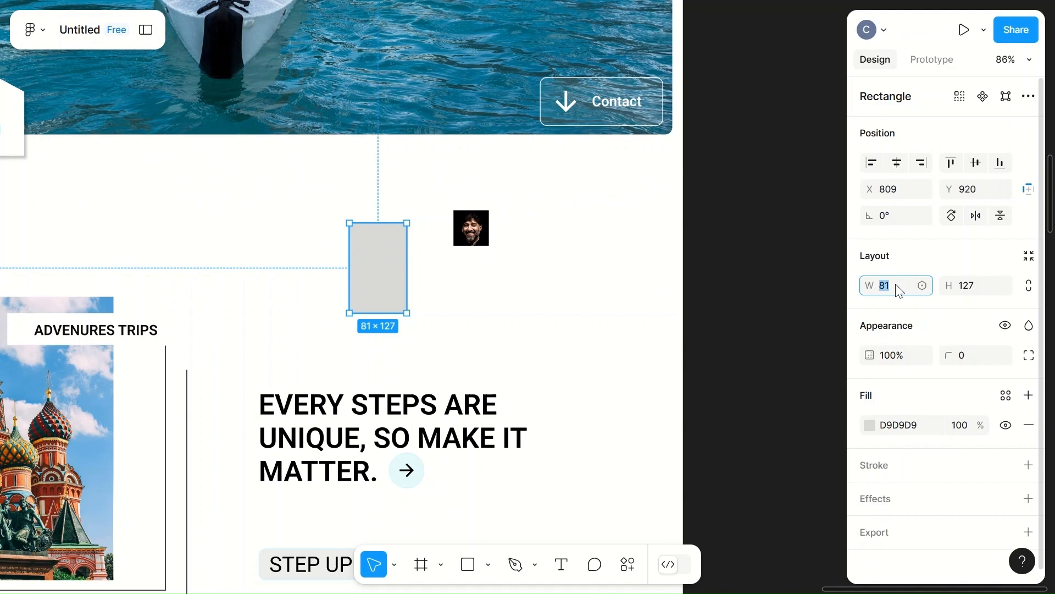
key("Tab")
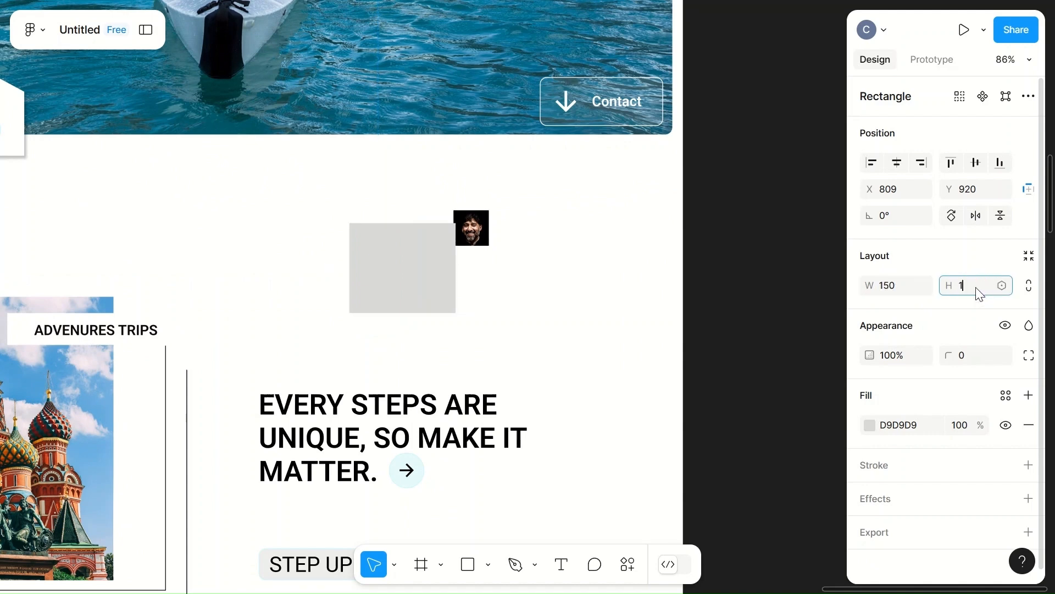
type("150")
left_click(550, 330)
- Round the grey square's corners with a radius of 10
left_click(415, 291)
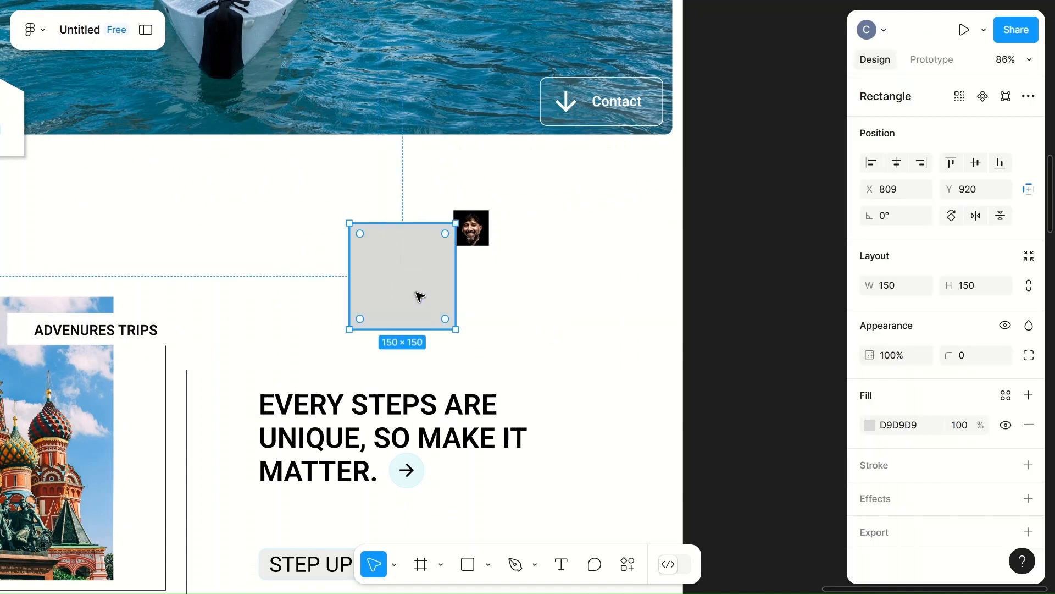
left_click(977, 355)
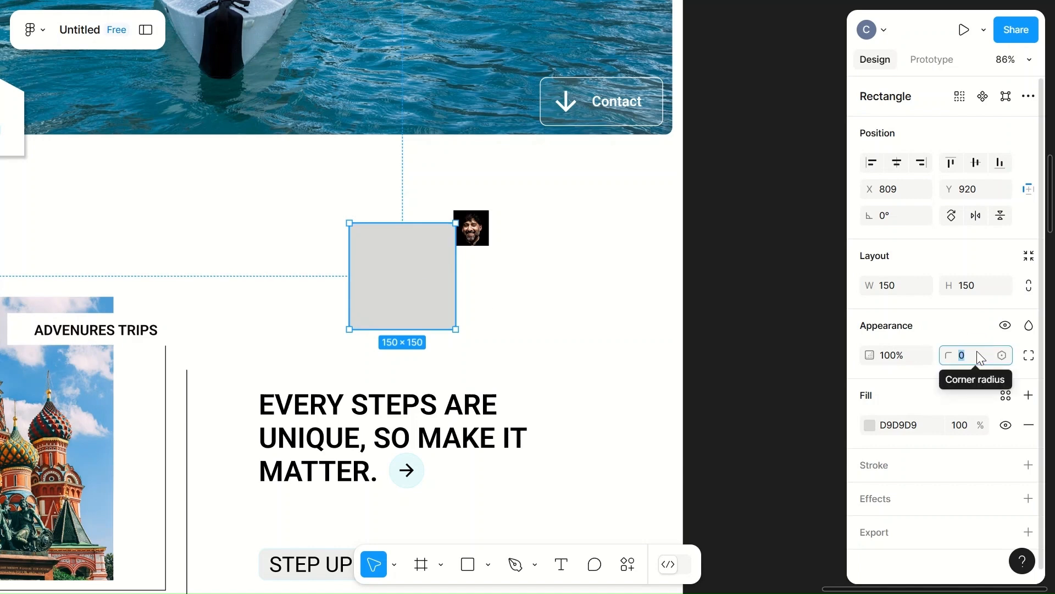
type("20")
type("0")
left_click(523, 306)
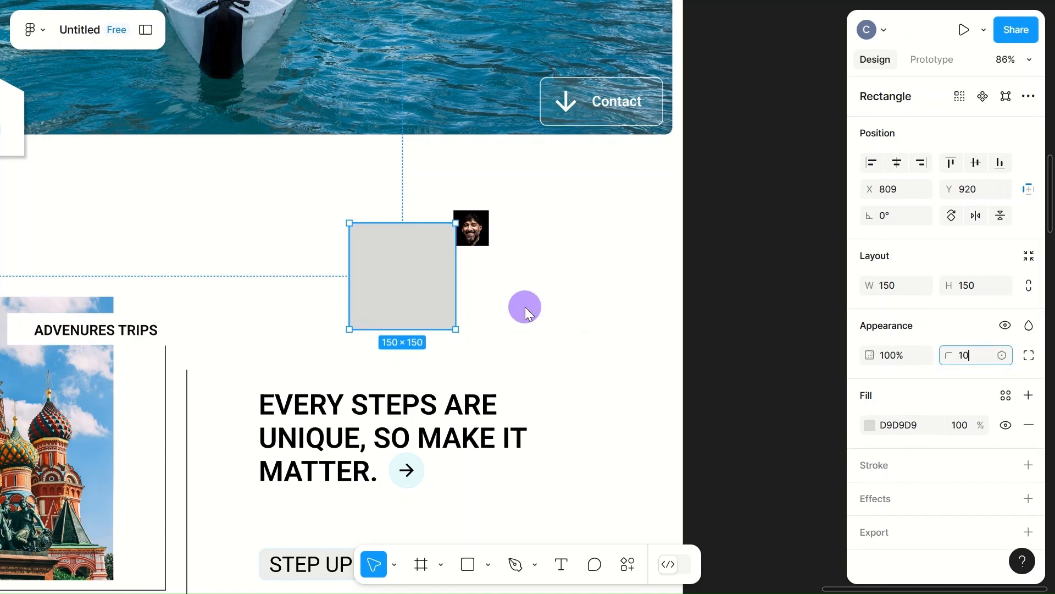
- Move the grey square beneath the Contact button to X 1078, Y 877
left_click(394, 272)
left_click_drag(395, 272, 584, 262)
scroll(586, 260, "down", 2)
left_click_drag(599, 225, 601, 193)
- Place the portrait image over the grey square's upper-left corner at X 1090, Y 890 and bring it to the front
left_click(478, 177)
left_click_drag(481, 184, 570, 169)
right_click(570, 169)
left_click(597, 186)
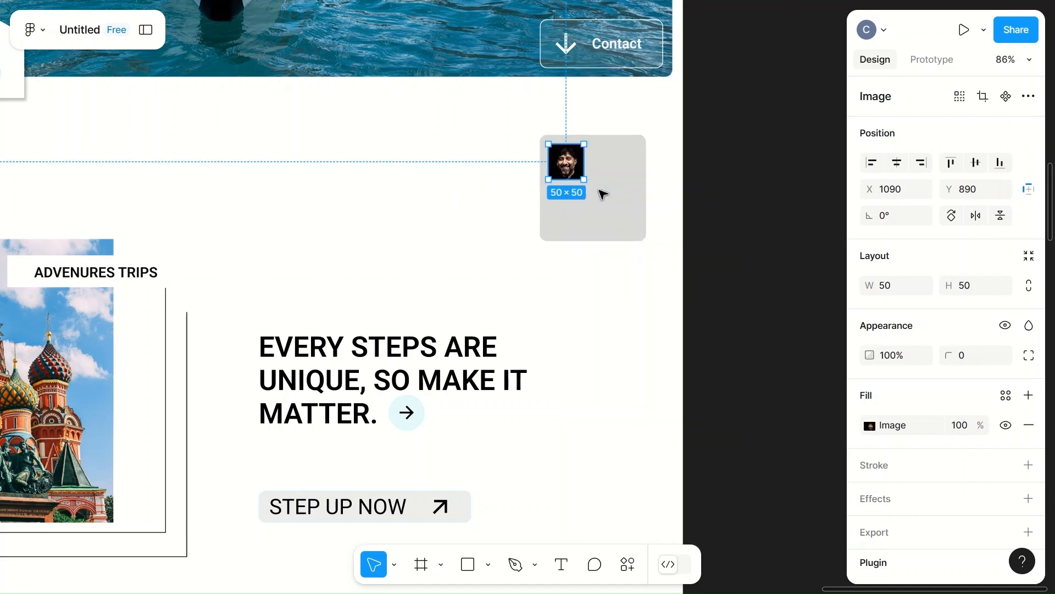
- Set the portrait image's corner radius to 10
left_click(974, 362)
type("10")
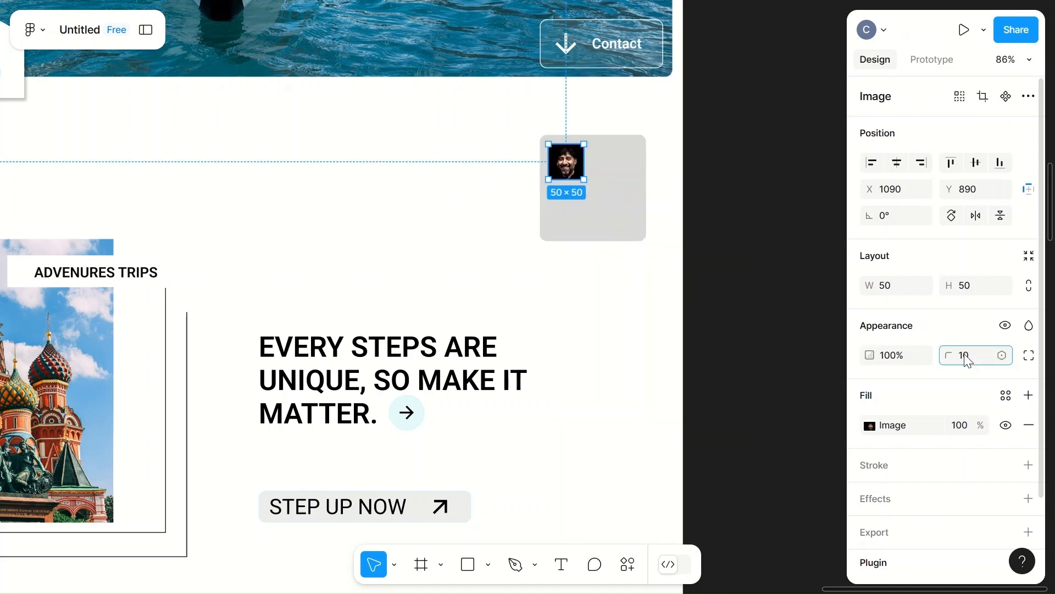
left_click(643, 282)
left_click(572, 159)
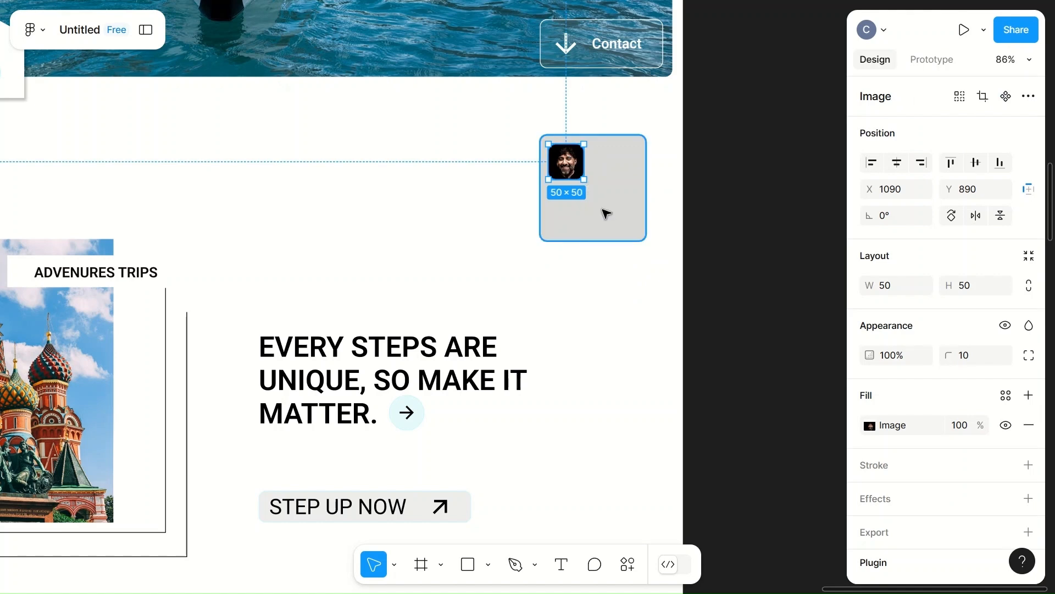
- Move the portrait image into the grey square's upper-right corner at X 1168, Y 887
scroll(603, 212, "up", 3)
scroll(605, 212, "right", 1)
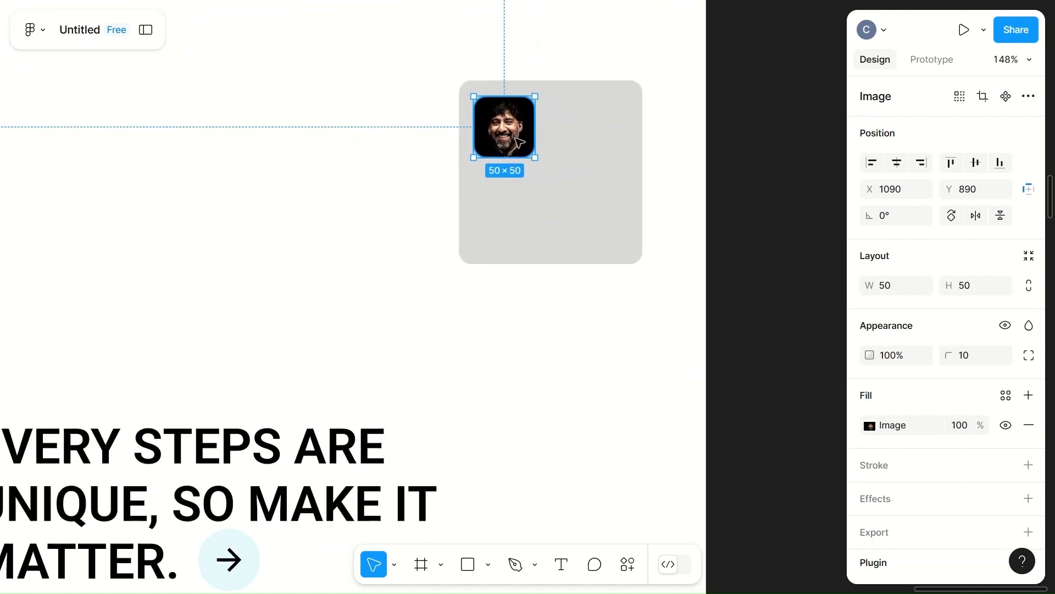
left_click_drag(511, 140, 608, 137)
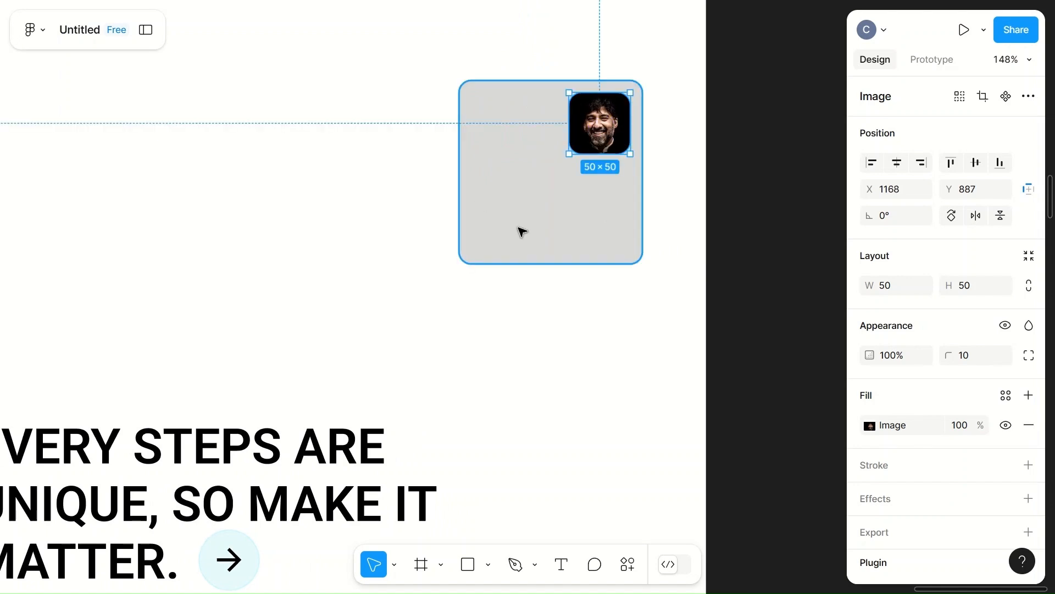
scroll(522, 231, "down", 3)
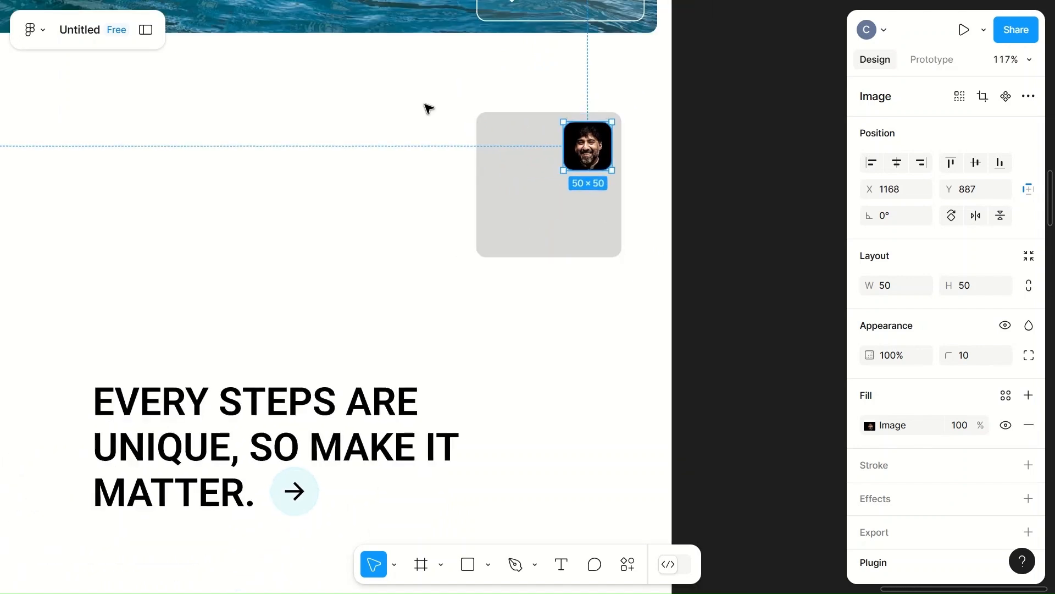
left_click(414, 129)
- Change the square's fill to light cyan CCF7FF from the page colours, after trying white FFFFFF
left_click(530, 219)
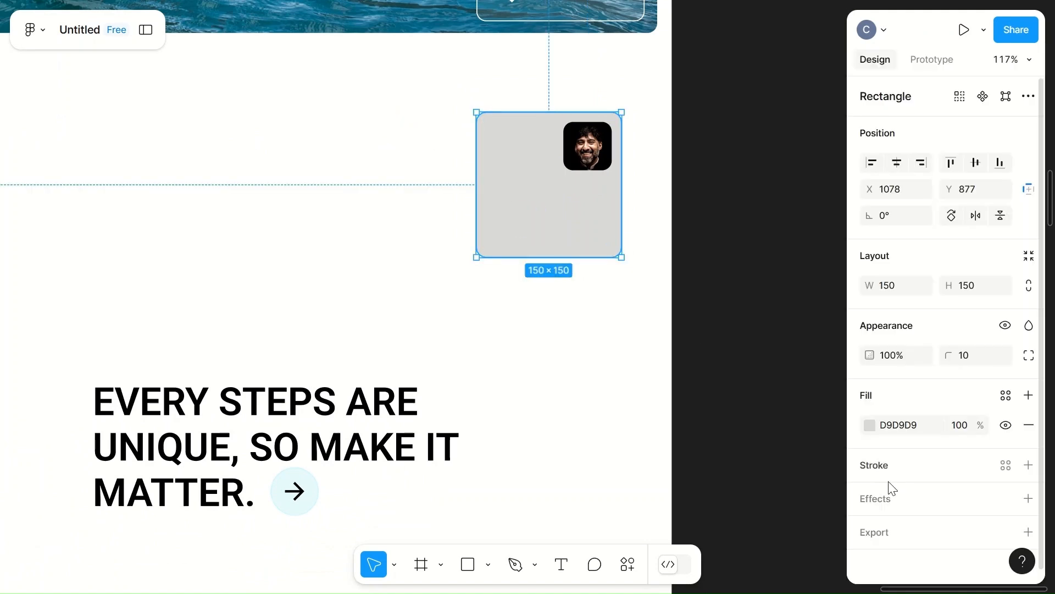
left_click(873, 426)
left_click(749, 510)
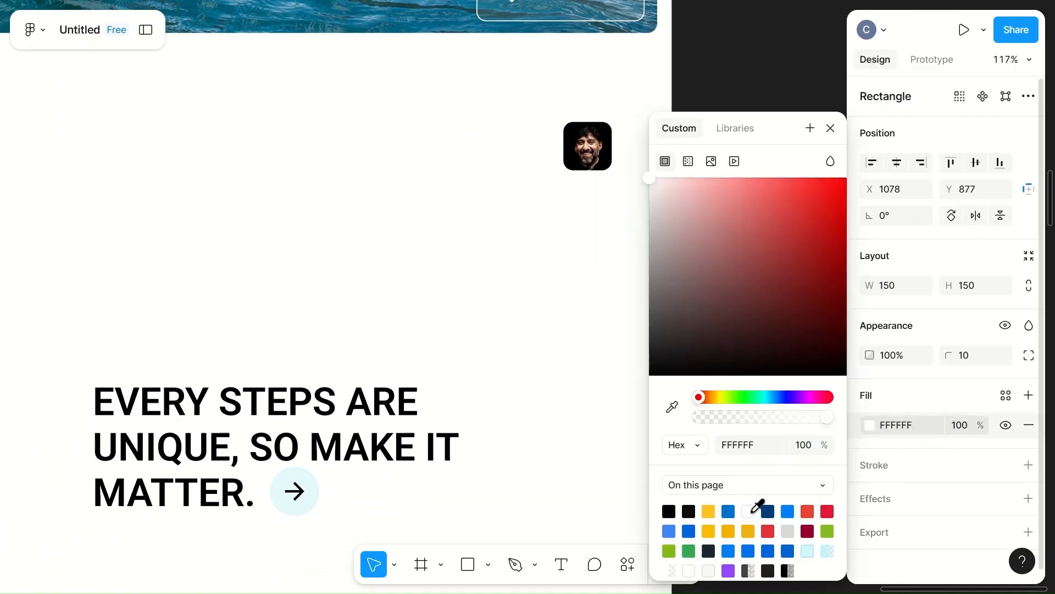
left_click(810, 550)
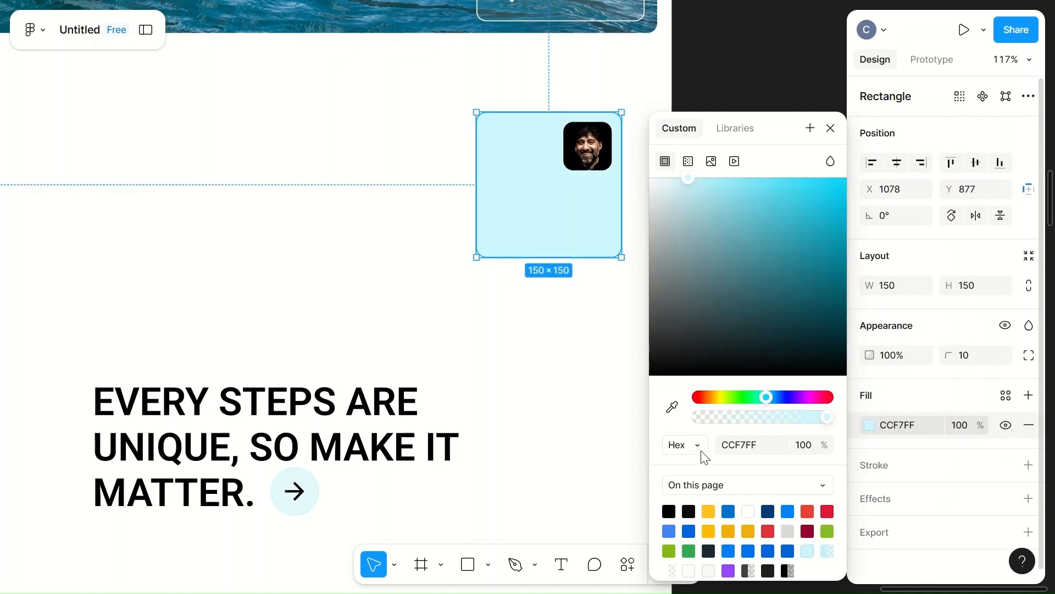
- Change the card square's fill to light grey EFF2F3
left_click(749, 511)
left_click_drag(653, 199, 652, 194)
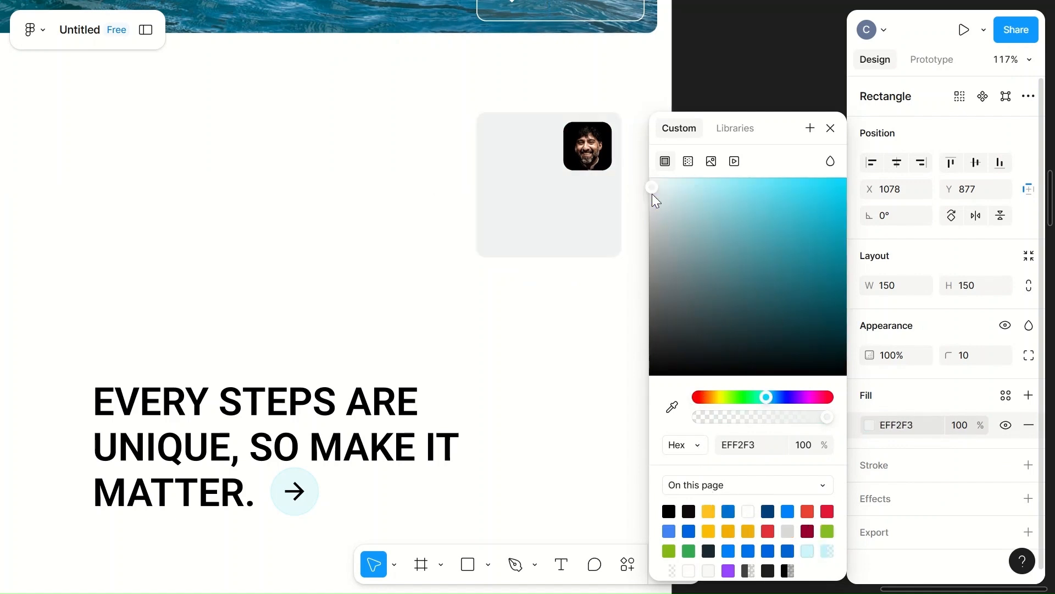
- Reduce the portrait image's corner radius to 5
left_click(600, 148)
left_click(971, 355)
key("BackSpace")
type("5")
left_click(566, 259)
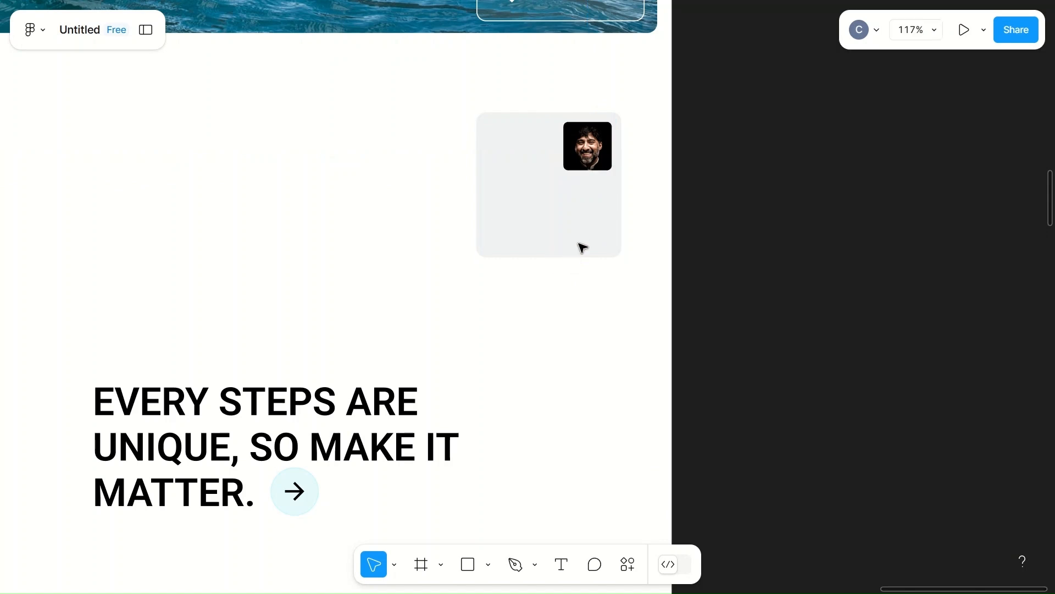
- Add a drop shadow to the grey card square and set its X offset to 4
left_click(540, 243)
left_click(882, 494)
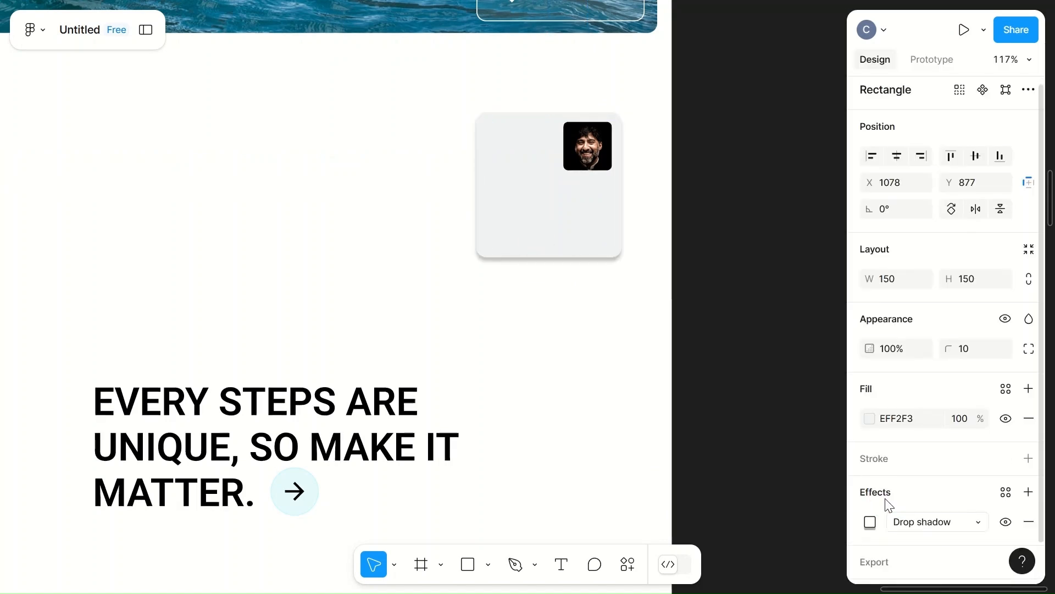
left_click(873, 520)
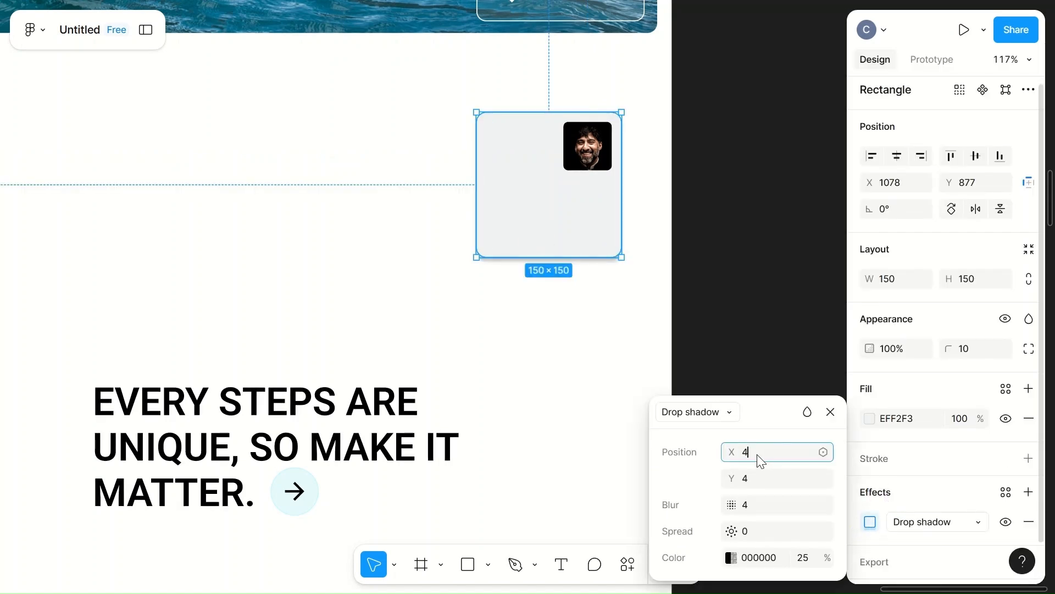
left_click(640, 360)
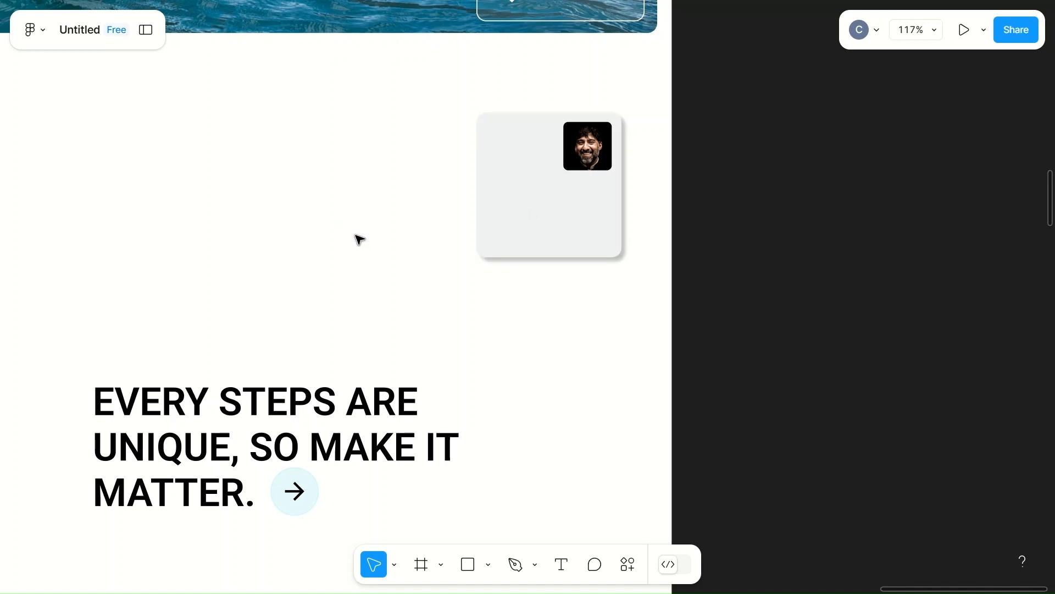
- Open the RemixIcon plugin ready for an icon search
right_click(801, 244)
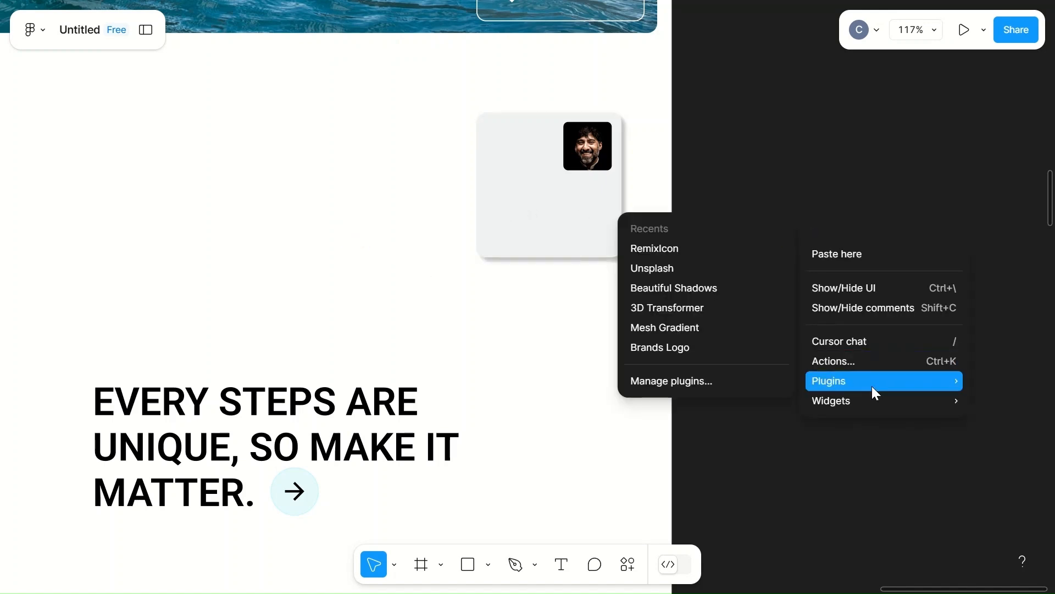
mouse_move(833, 384)
left_click(667, 245)
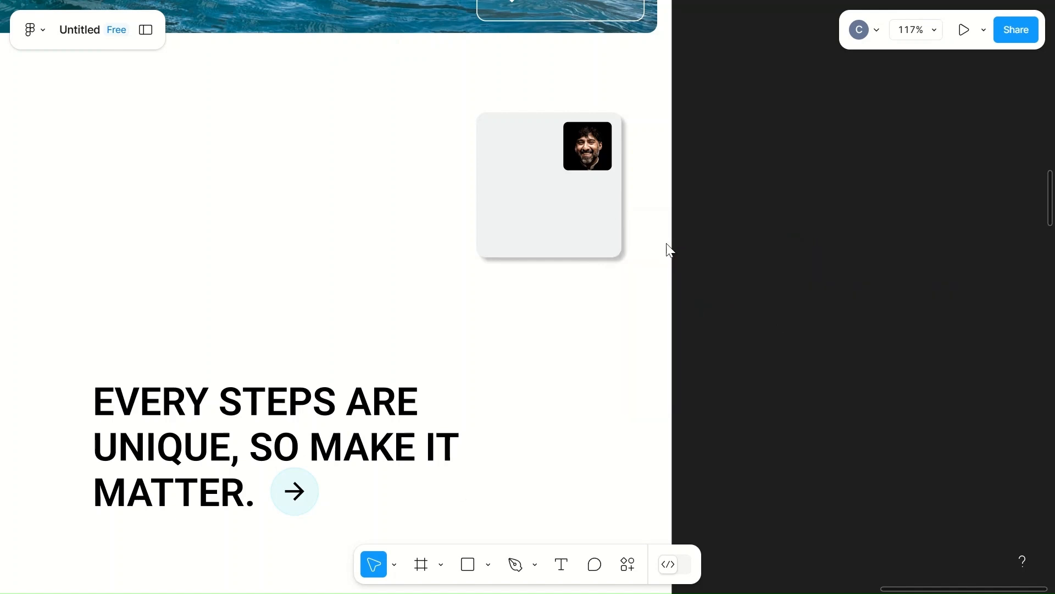
left_click(597, 102)
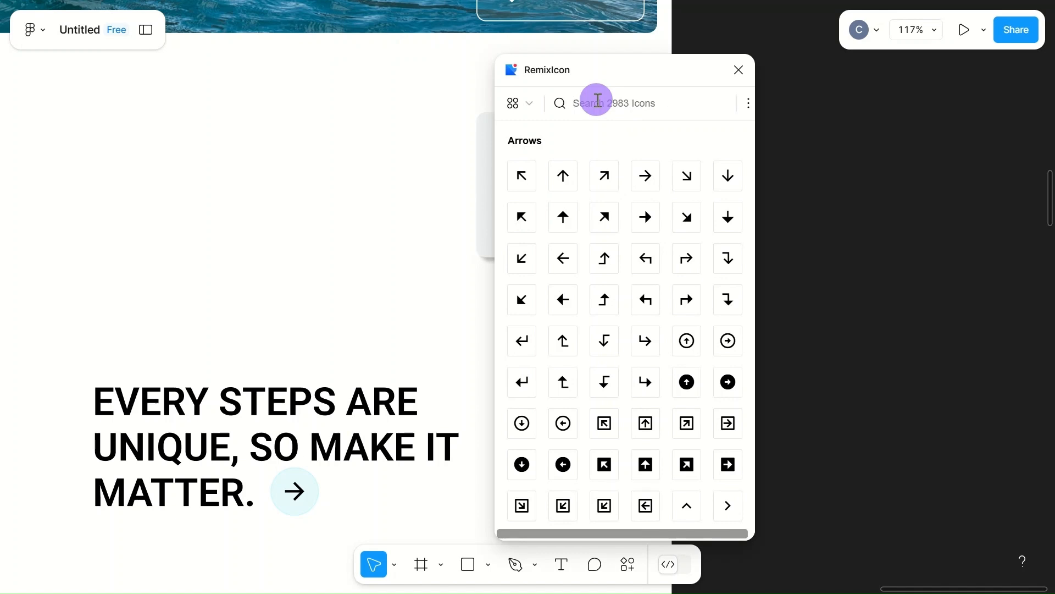
- Try searching the icon library for "rating"
type("RATING")
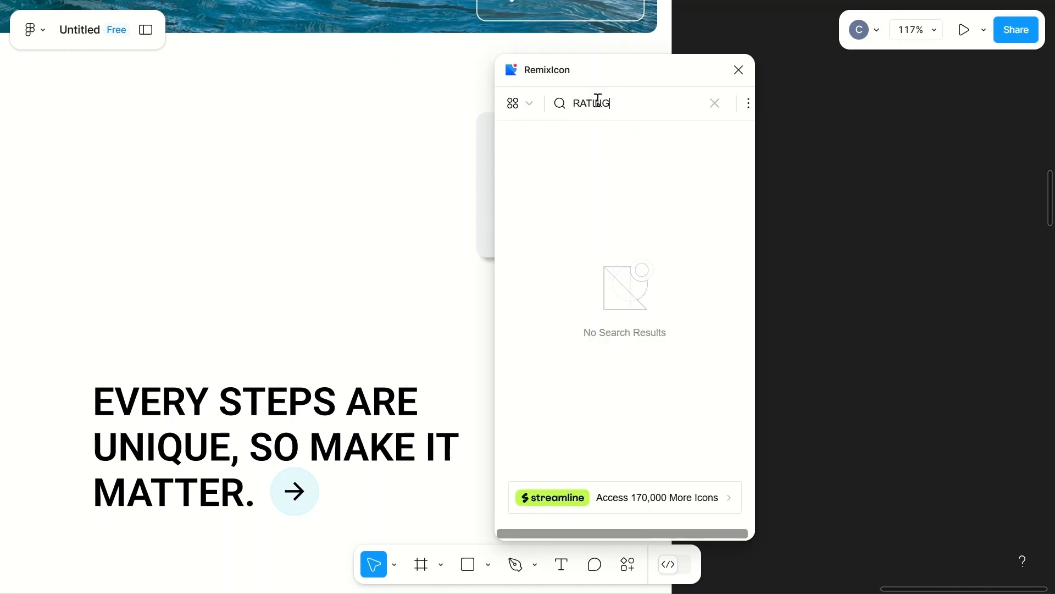
type("T")
key("BackSpace")
key("BackSpace")
key("BackSpace")
type("rating")
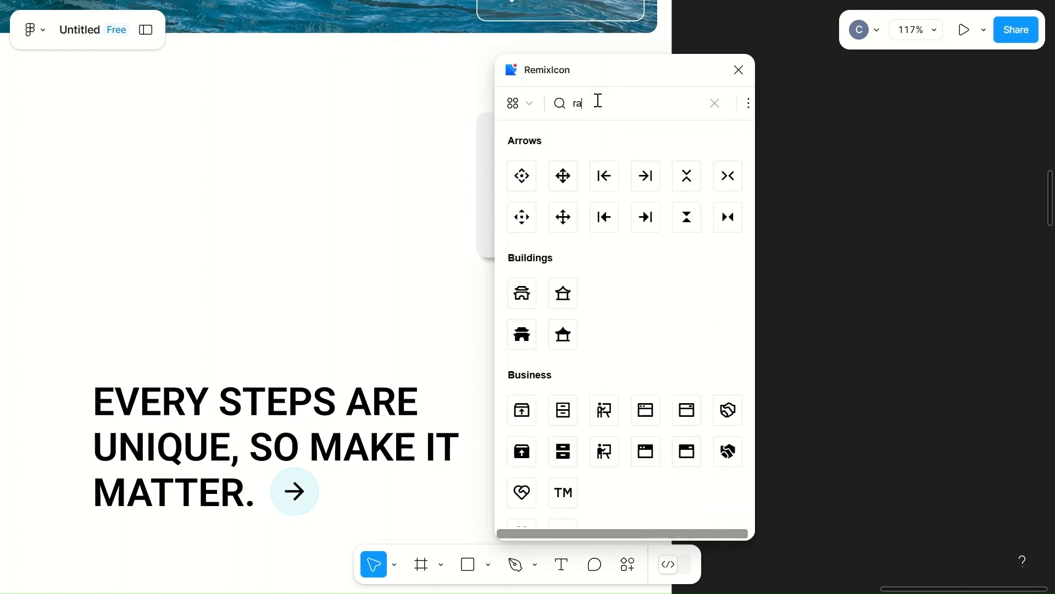
key("BackSpace")
key("BackSpace")
key("BackSpace")
key("BackSpace")
key("BackSpace")
- Search the icons for "star" and place the large solid star on the page just left of the portrait card
type("stars")
key("BackSpace")
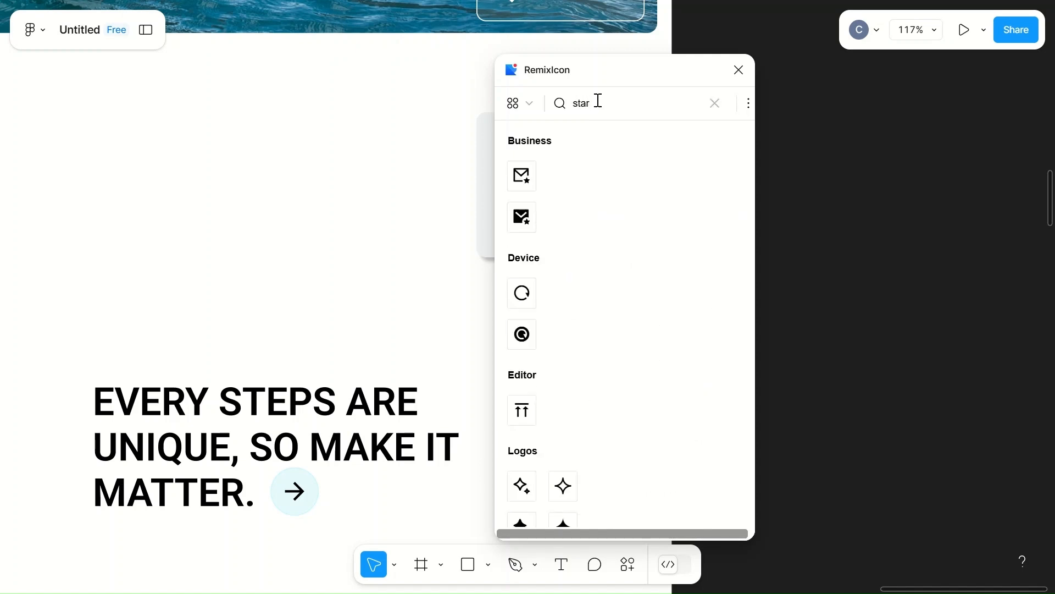
scroll(605, 365, "down", 8)
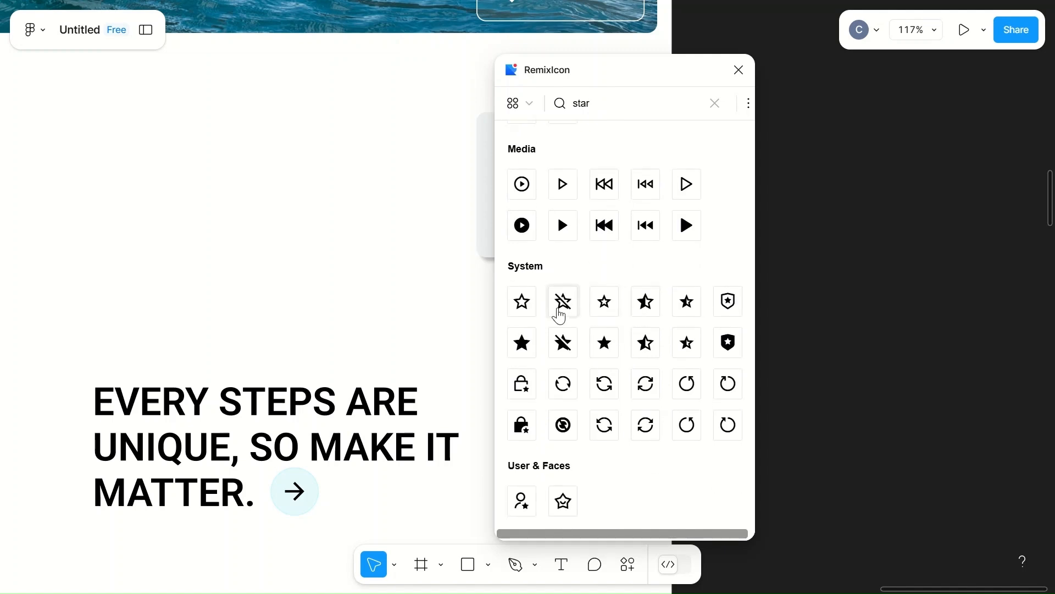
left_click_drag(522, 342, 447, 244)
left_click(740, 70)
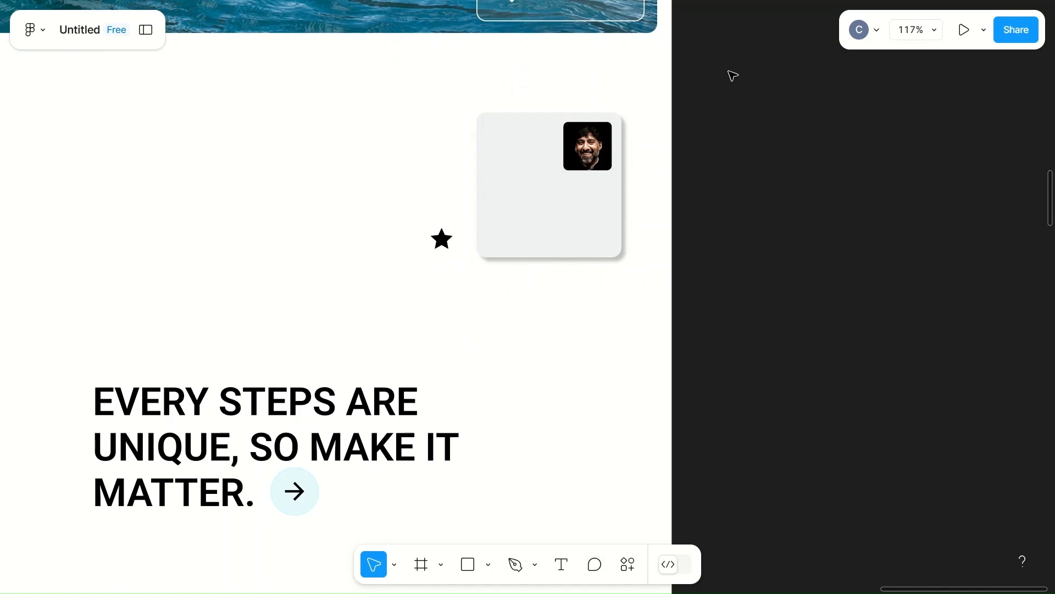
- Move the star shape out of its frame onto the grey card and delete the leftover empty frame
left_click(441, 239)
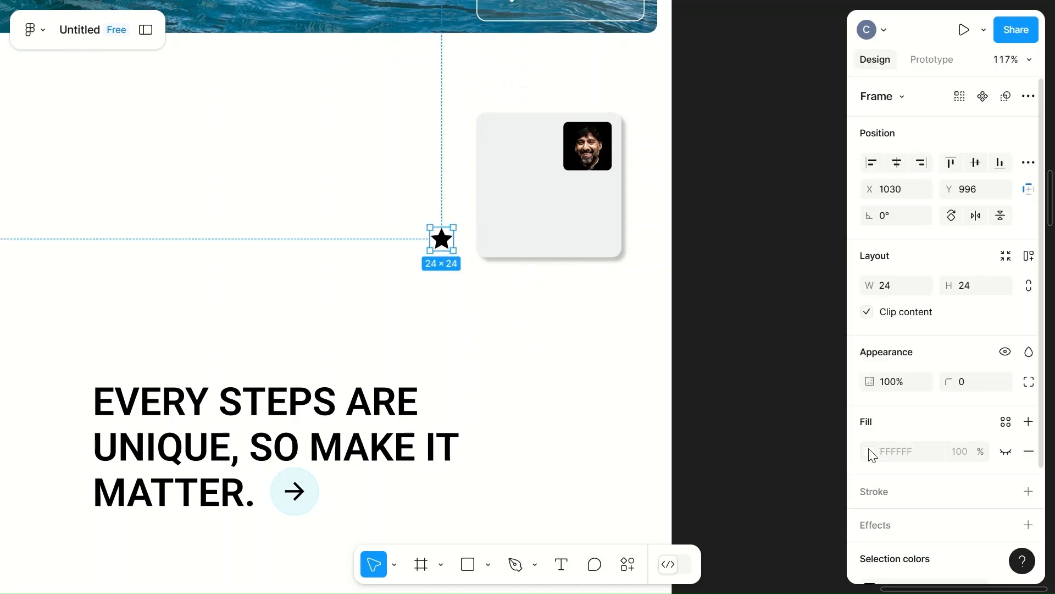
left_click(443, 243)
left_click_drag(443, 243, 519, 231)
left_click(438, 244)
key("Delete")
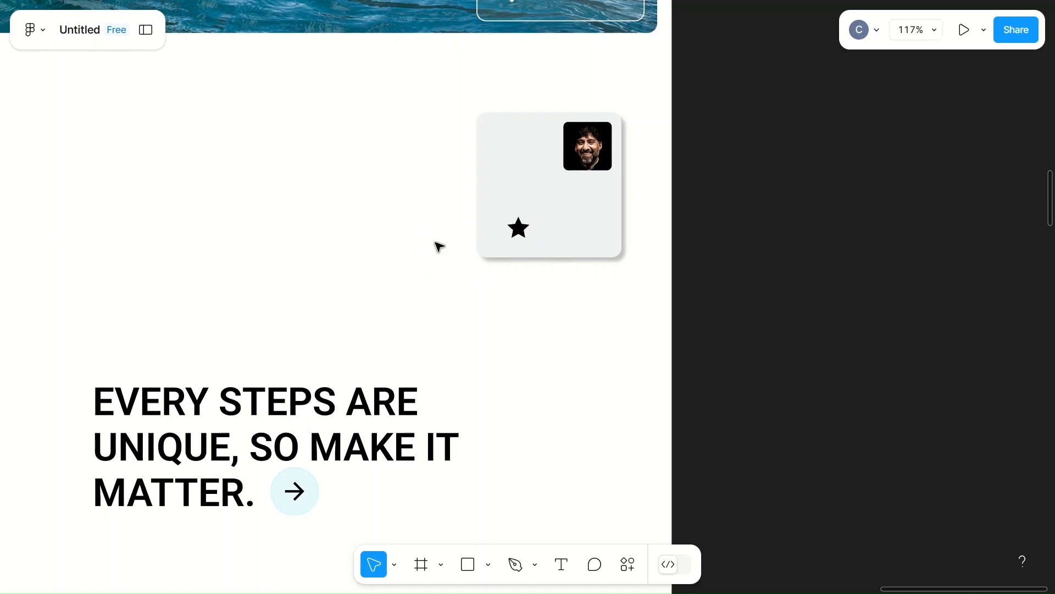
- Fill the star with yellow FFC220 and move it towards the card's lower-left corner at X 1100, Y 993
left_click(518, 229)
left_click(870, 425)
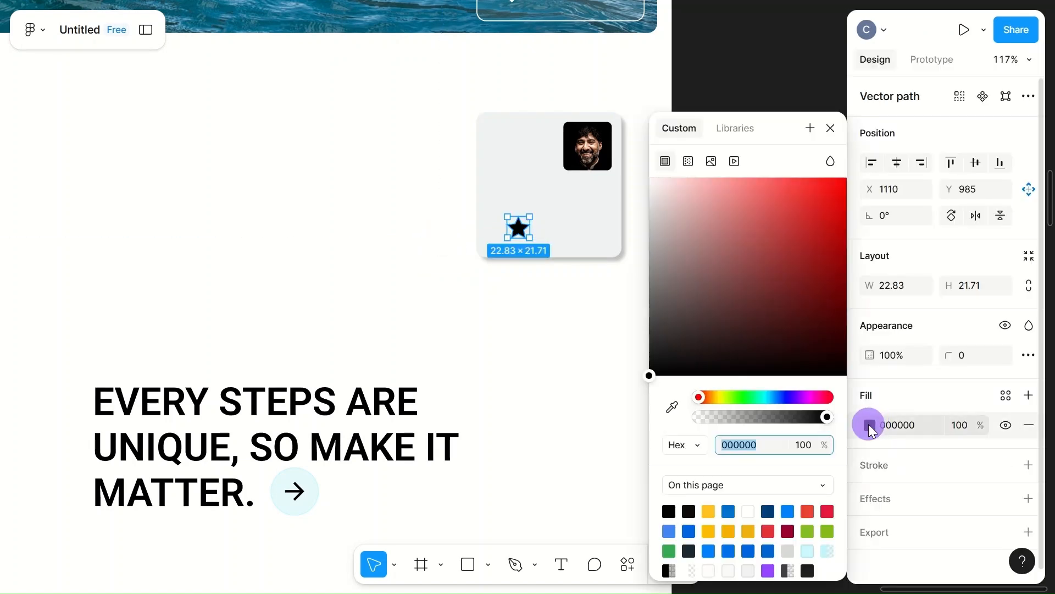
left_click(709, 511)
left_click(549, 319)
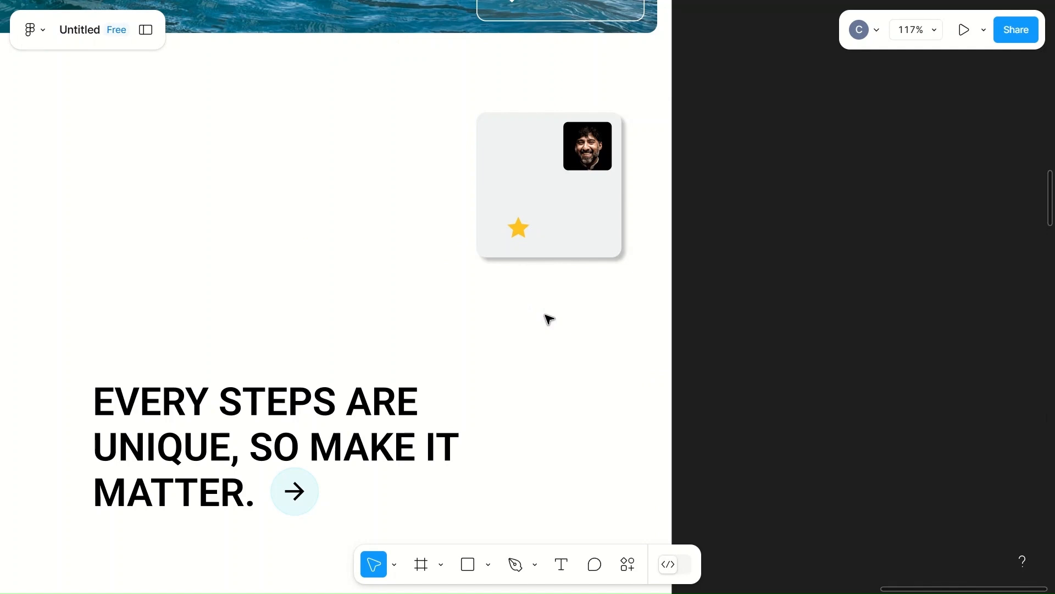
left_click(518, 227)
mouse_move(518, 227)
left_mouse_down()
mouse_move(546, 224)
mouse_move(516, 179)
mouse_move(506, 237)
left_mouse_up()
- Add the text "7.6" in Roboto Regular 30 and place it beside the star at X 1165, Y 986
left_click(546, 239)
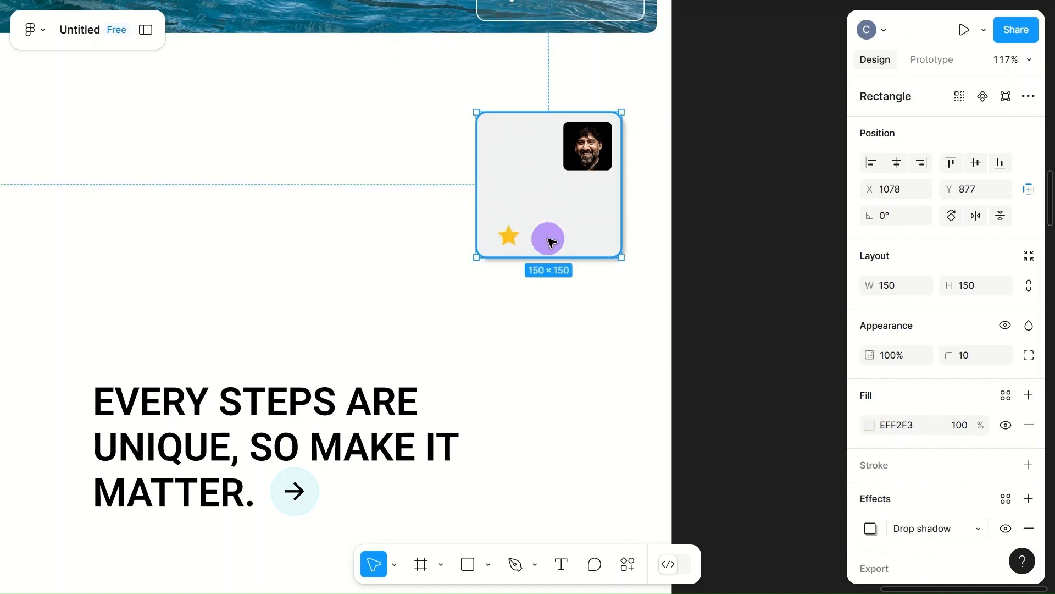
key("t")
left_click(531, 237)
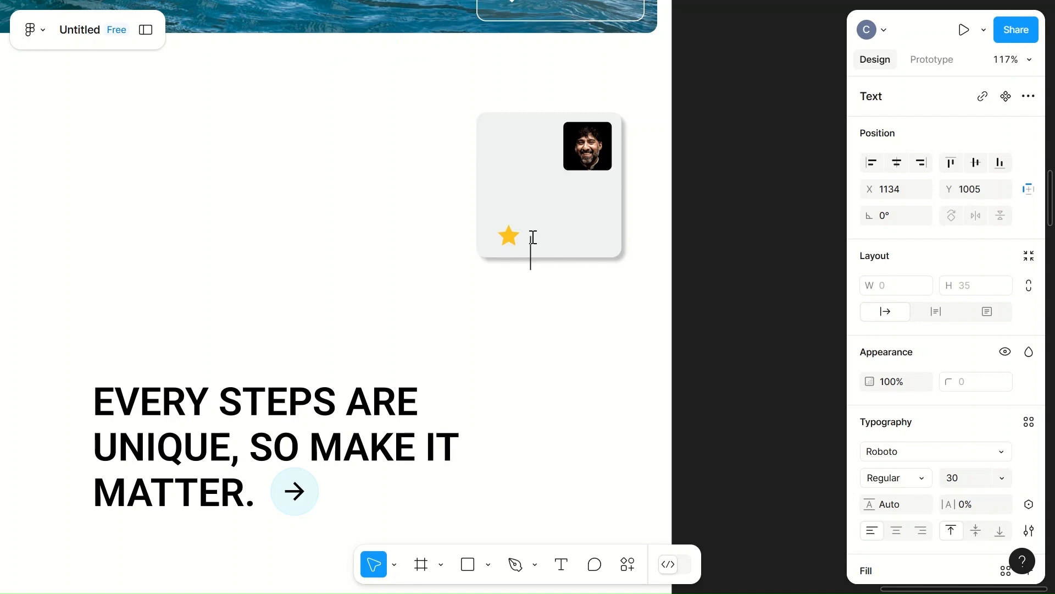
type("9")
type("7.6")
key("Escape")
left_click_drag(570, 250, 590, 238)
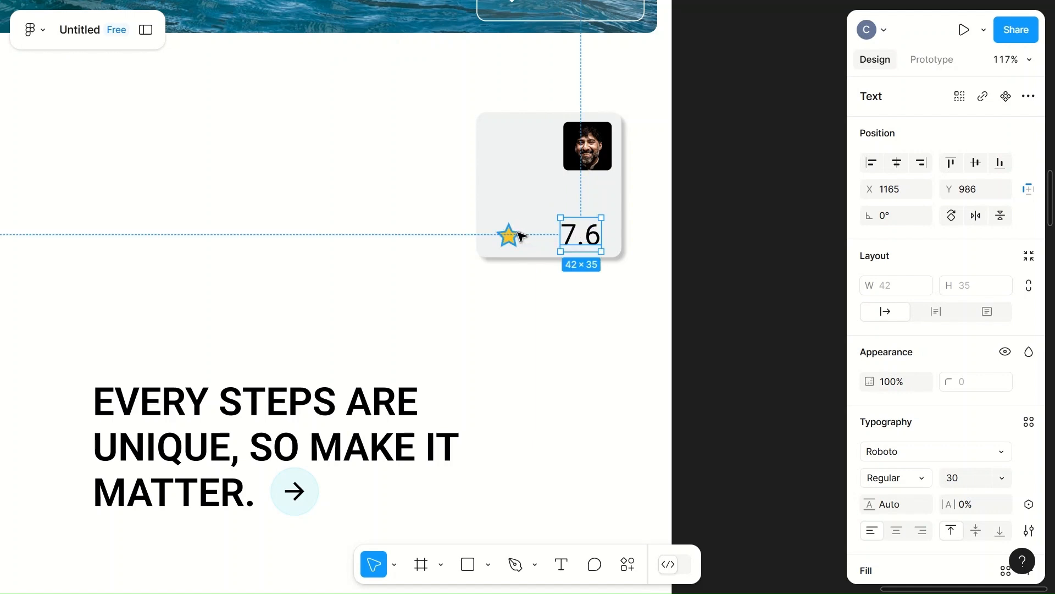
- Enlarge the star to 30.83 wide and 29.71 high
left_click(519, 235)
left_click(895, 285)
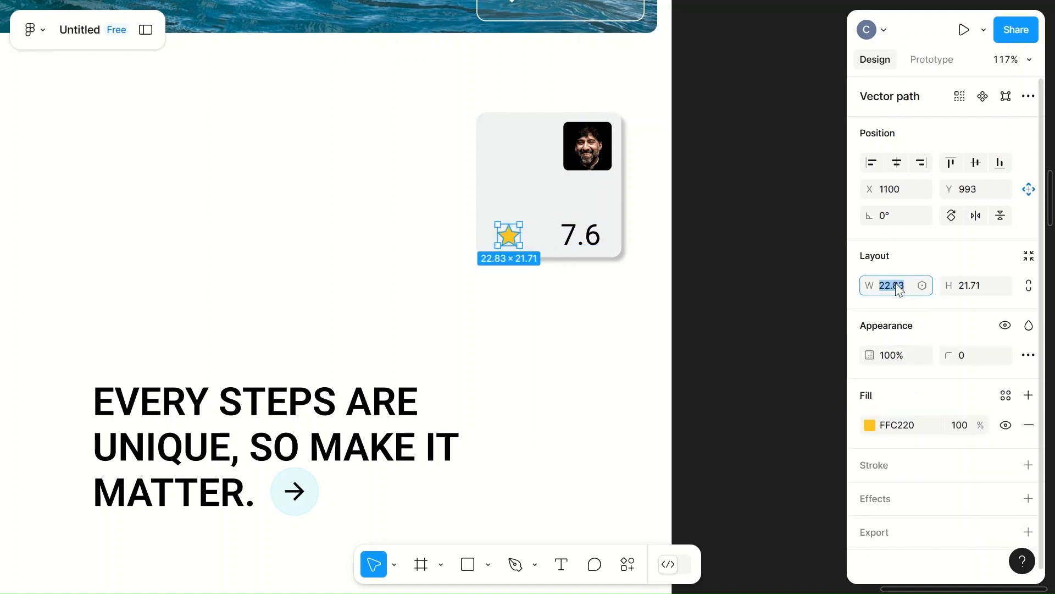
type("30.83")
left_click(971, 286)
type("29.71")
left_click(818, 290)
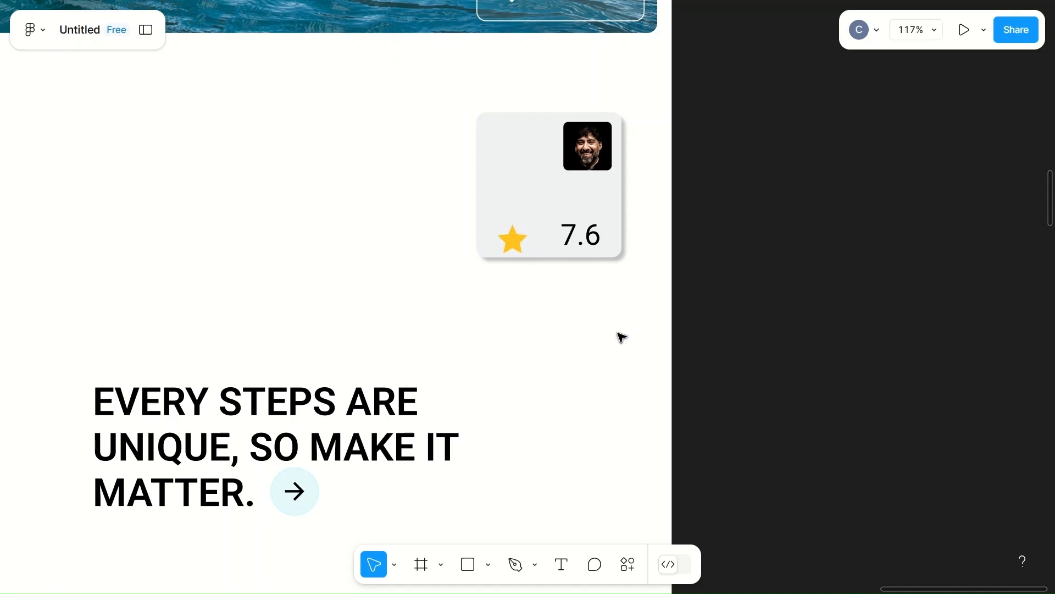
- Raise the star slightly and move the 7.6 text closer to it at X 1151, Y 983
left_click(517, 247)
left_click_drag(517, 247, 517, 231)
mouse_move(581, 235)
left_mouse_down()
mouse_move(560, 238)
mouse_move(574, 233)
left_mouse_up()
- Enclose the rating text in parentheses so it reads "(7.6)"
double_click(574, 233)
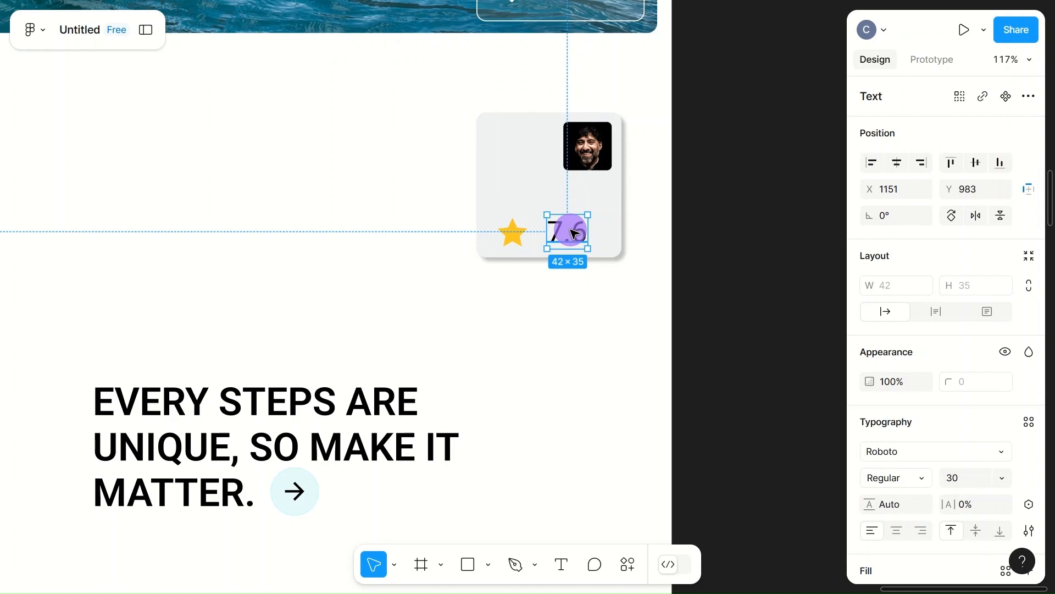
left_click(586, 232)
type(")")
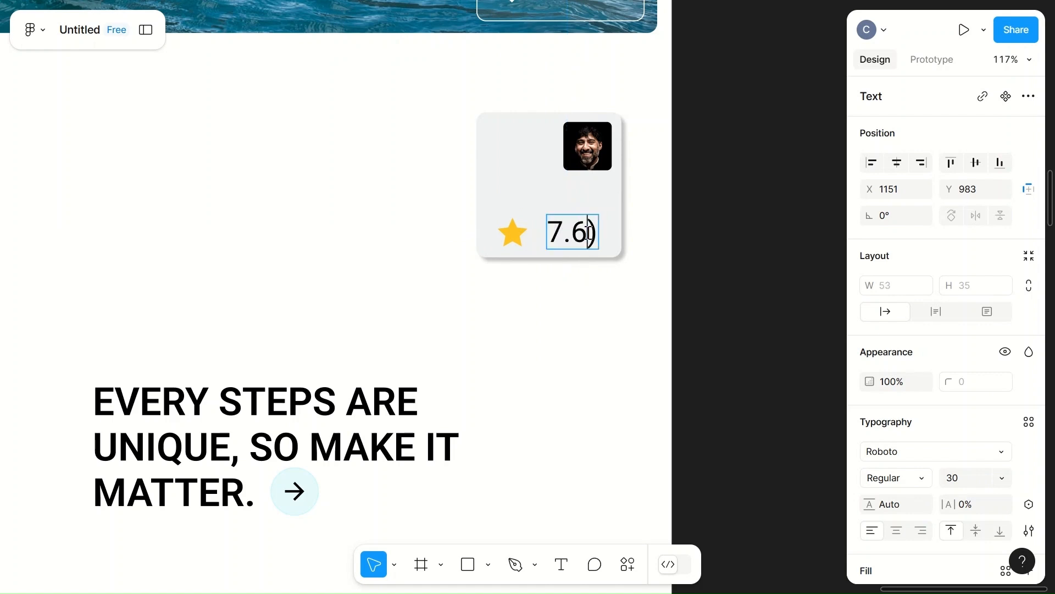
key("Home")
type("(")
key("Escape")
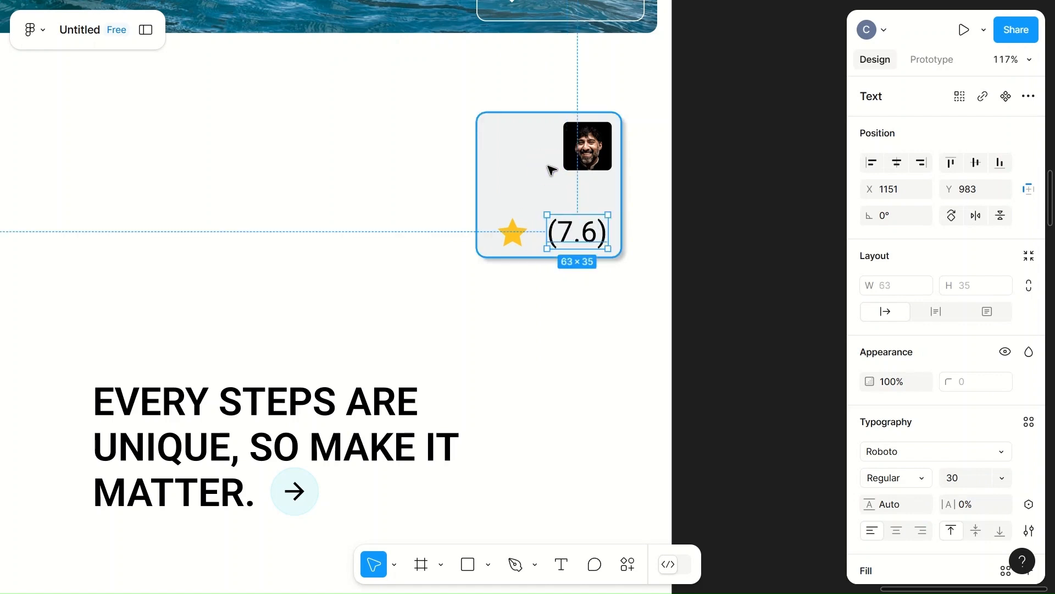
- Rearrange the card, raising the star and the rating text to Y 973 and moving the portrait to X 1130, Y 890
mouse_move(590, 235)
left_mouse_down()
mouse_move(566, 237)
mouse_move(581, 229)
left_mouse_up()
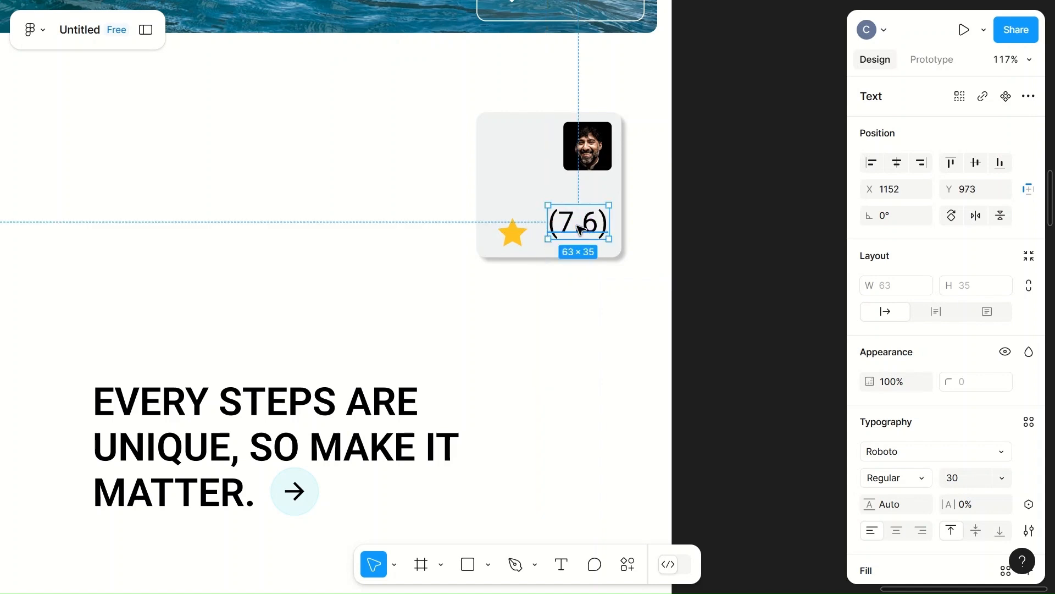
left_click_drag(511, 235, 511, 225)
left_click_drag(582, 147, 544, 149)
- Resize the portrait to 100 by 100, after trying a width of 80, and centre it horizontally on the card
left_click(891, 286)
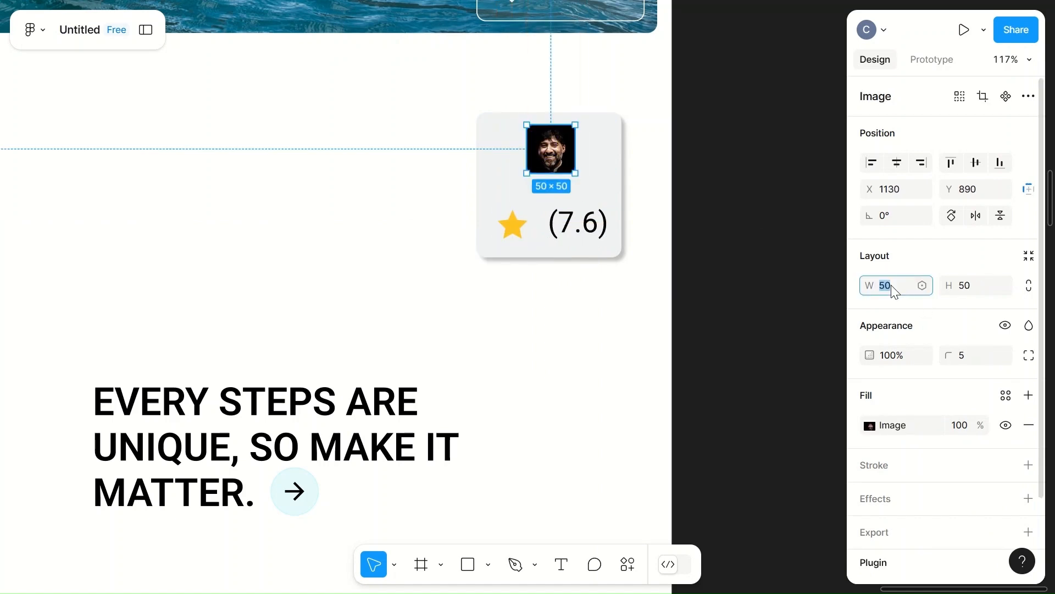
type("80")
left_click(971, 284)
mouse_move(570, 160)
left_mouse_down()
mouse_move(549, 155)
mouse_move(566, 165)
left_mouse_up()
left_click(910, 286)
type("100")
left_click(707, 313)
mouse_move(572, 143)
left_mouse_down()
mouse_move(544, 144)
mouse_move(558, 142)
left_mouse_up()
left_click(975, 286)
type("100")
left_click(711, 312)
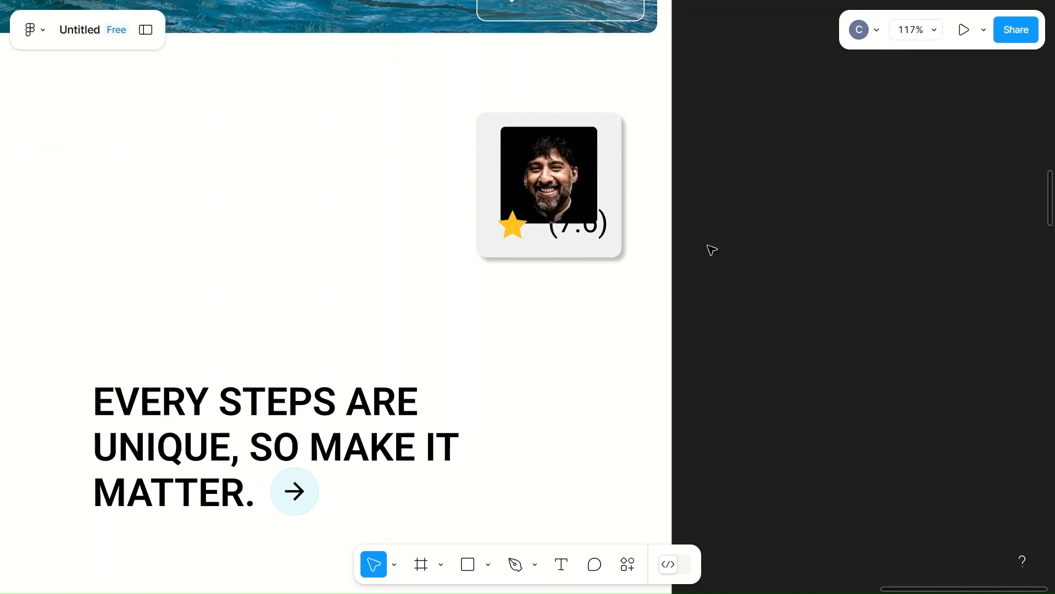
- Set the portrait's height to 80 and nudge it up to Y 887
left_click(555, 171)
left_click(978, 286)
type("80")
left_click(792, 314)
left_click(559, 172)
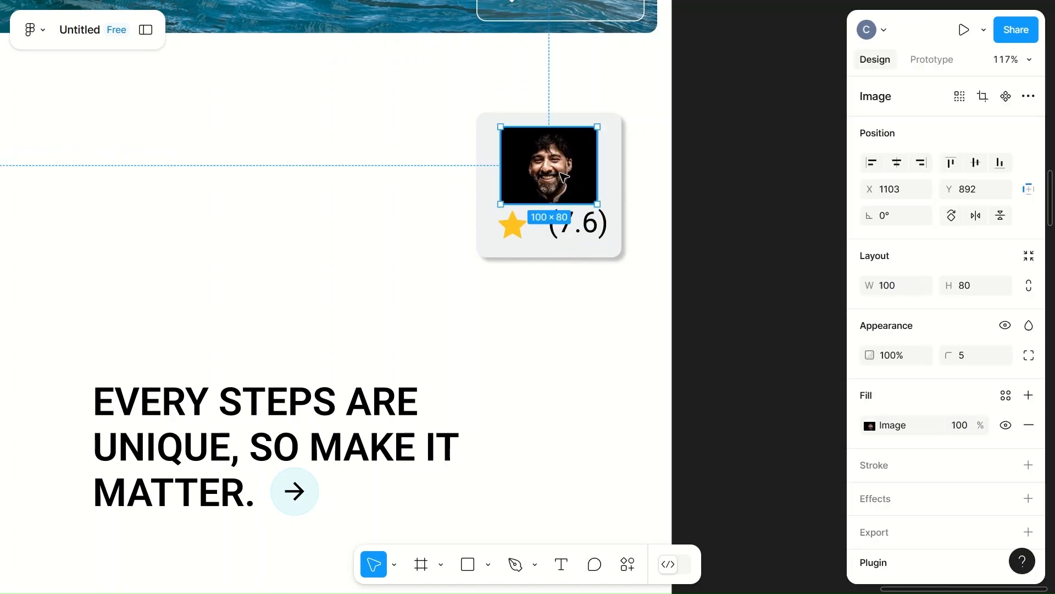
key("Up")
key("Up")
key("Up")
key("Up")
key("Up")
- Place the star and the (7.6) text close together, centred beneath the portrait on the card
mouse_move(565, 237)
left_mouse_down()
mouse_move(574, 228)
mouse_move(581, 236)
left_mouse_up()
left_click(513, 225)
left_click_drag(516, 229, 568, 237)
left_click(577, 235)
left_click(559, 328)
- Set the portrait's width to 80 and its corner radius to 50
scroll(561, 328, "down", 6)
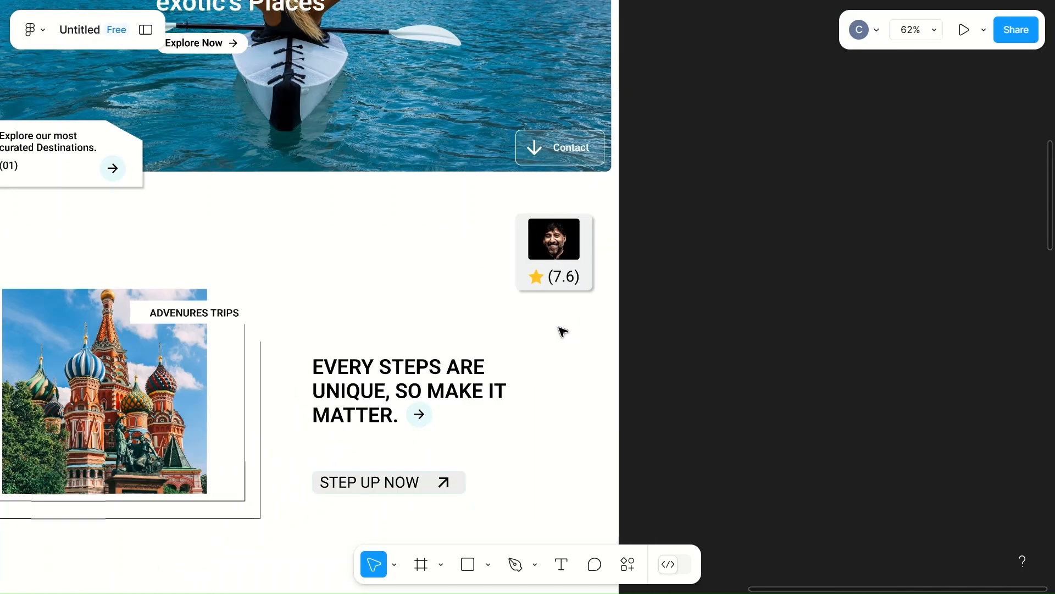
scroll(562, 330, "down", 2)
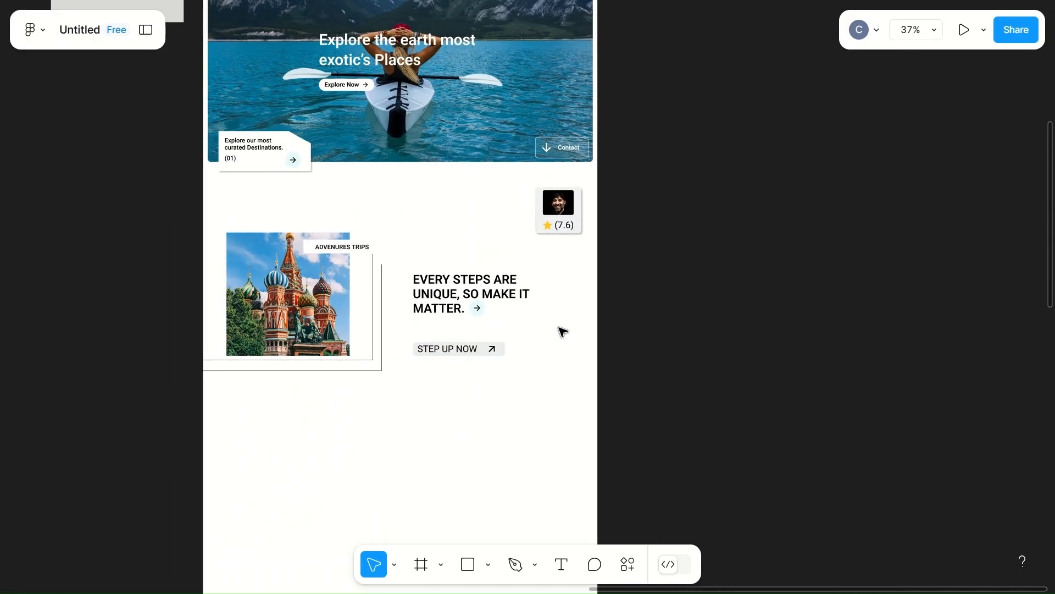
left_click(558, 202)
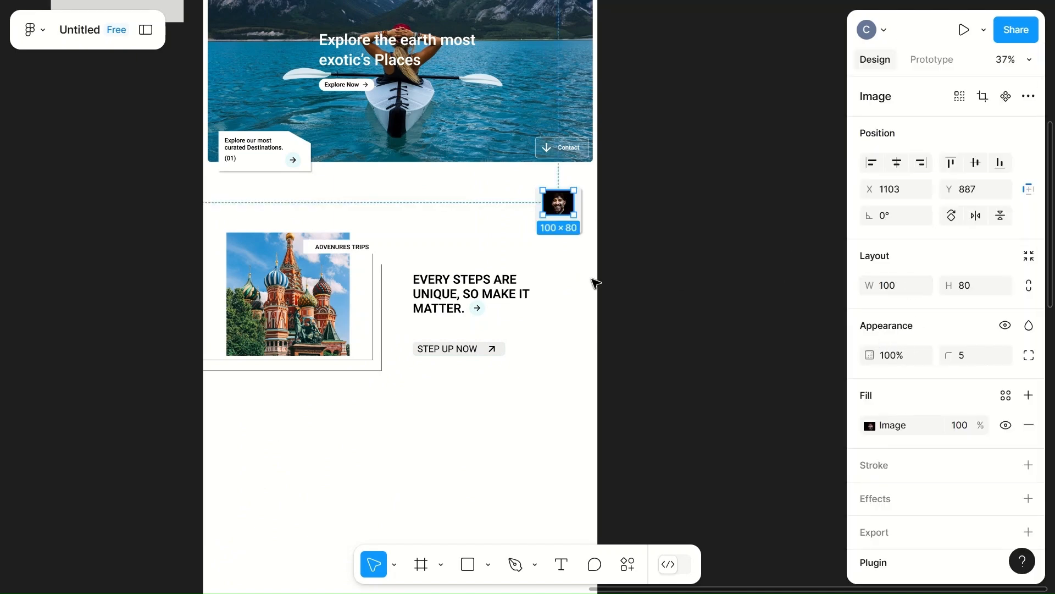
left_click(572, 284)
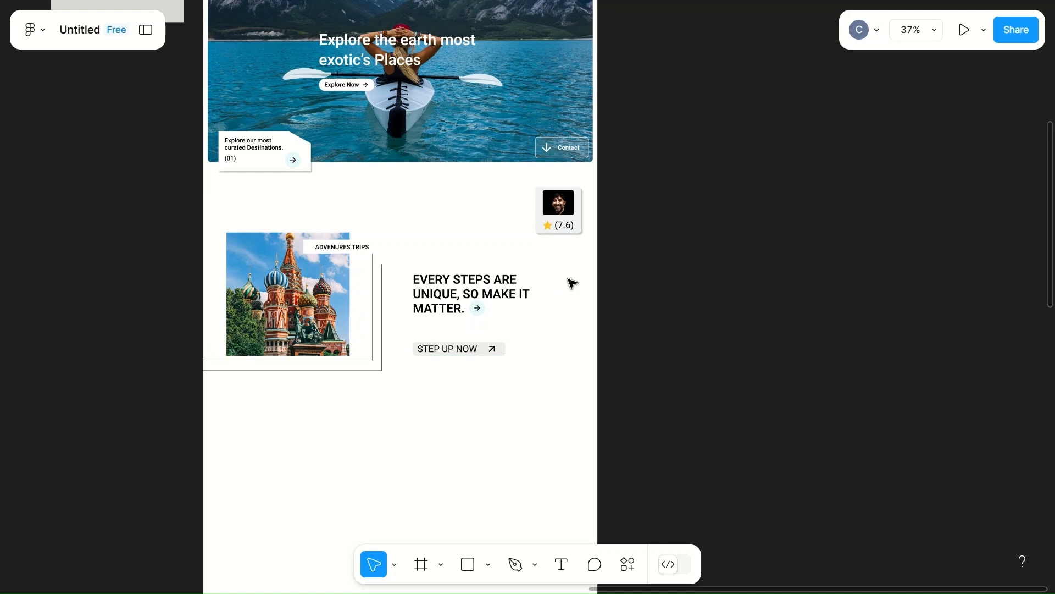
scroll(571, 282, "up", 1)
left_click(559, 242)
left_click(894, 288)
type("80")
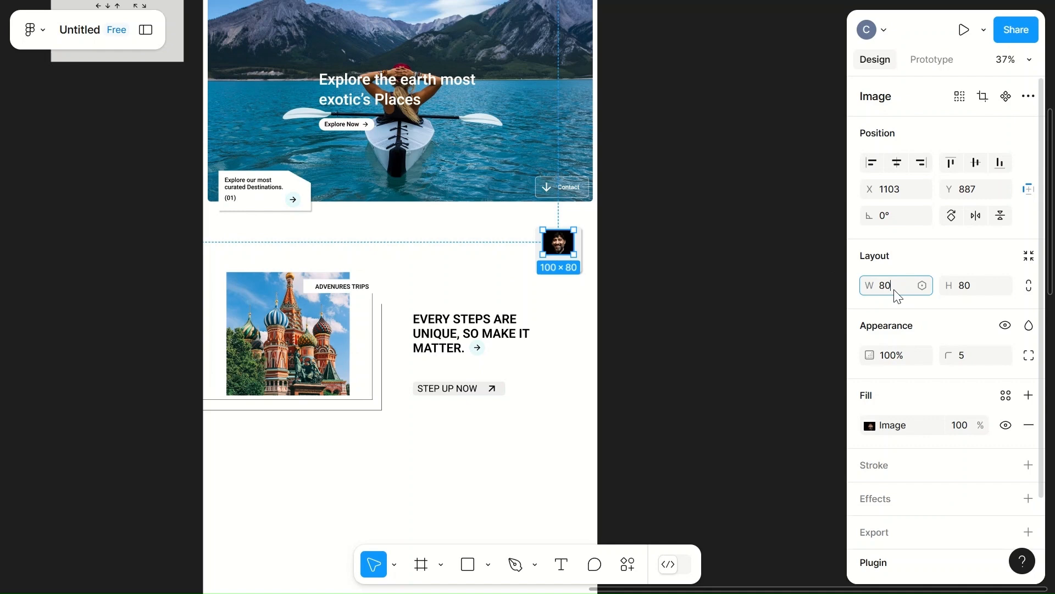
left_click(966, 354)
type("50")
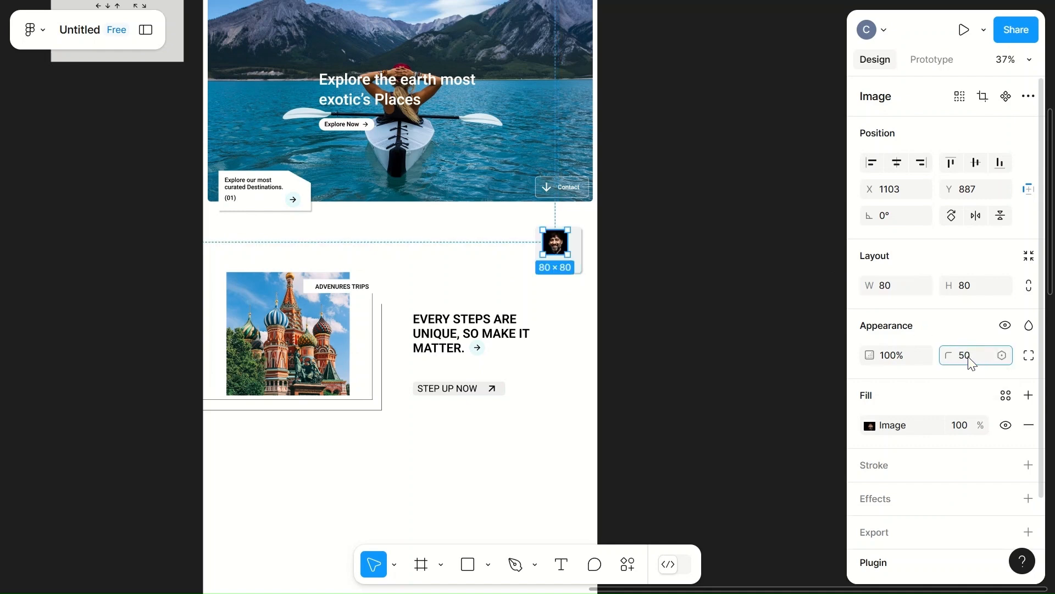
- Reposition the round portrait to X 1113, Y 891, centring it on the rating card above the star and score
left_click(694, 337)
scroll(693, 337, "up", 5)
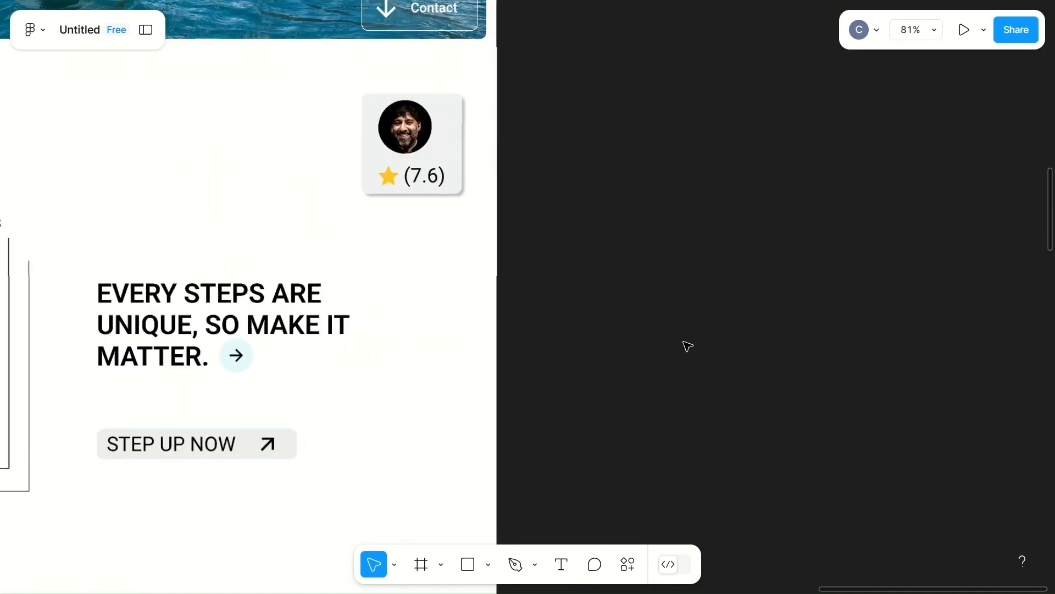
left_click(403, 136)
left_click_drag(403, 137, 422, 138)
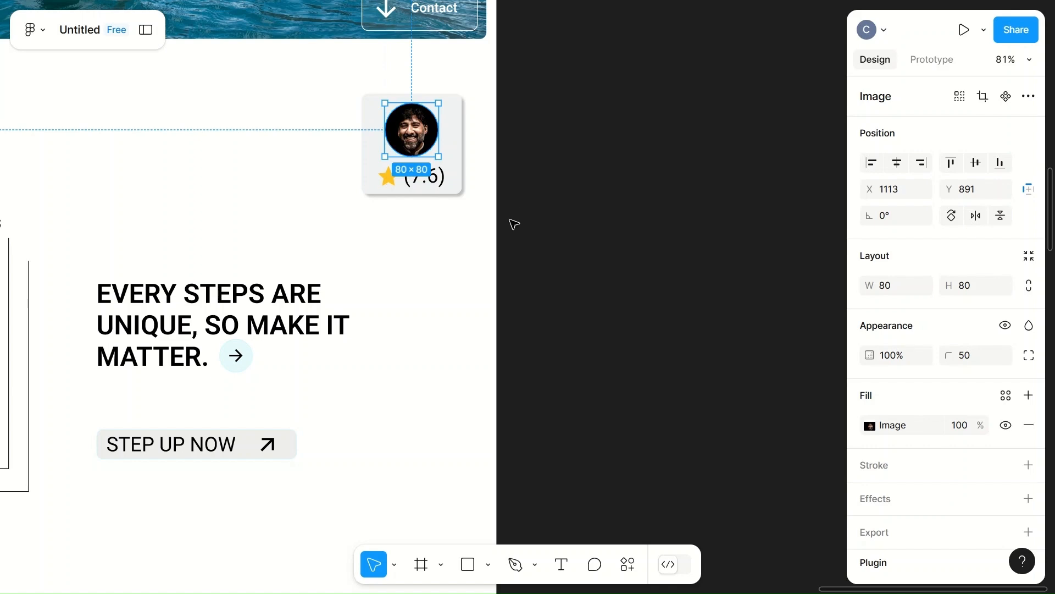
left_click(405, 271)
- Draw a rectangle about 525 by 597 below the STEP UP NOW button and move it near the page's right edge, to X 718
scroll(406, 272, "down", 6)
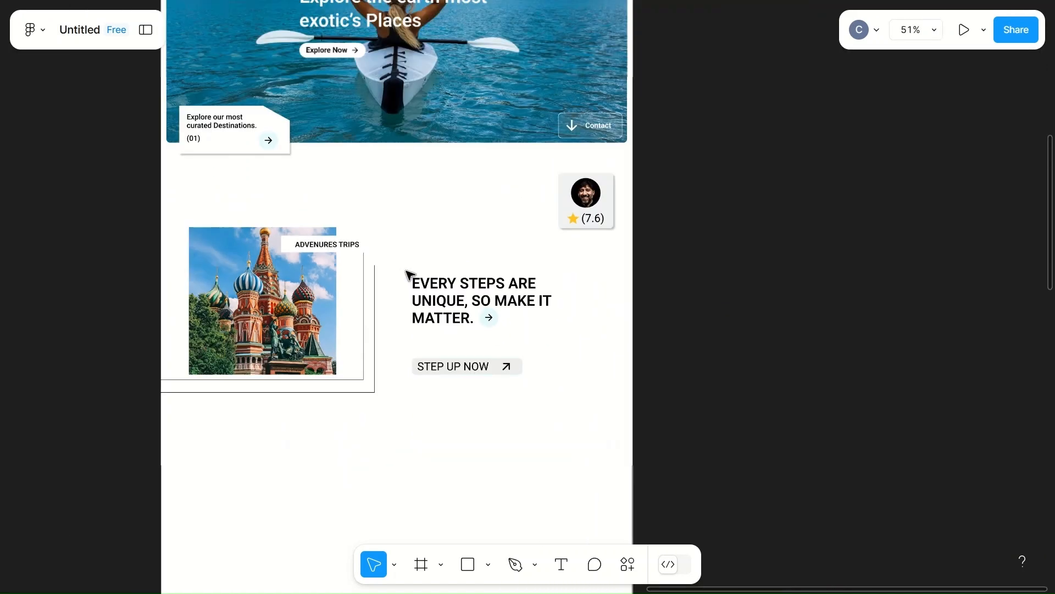
scroll(407, 272, "up", 2)
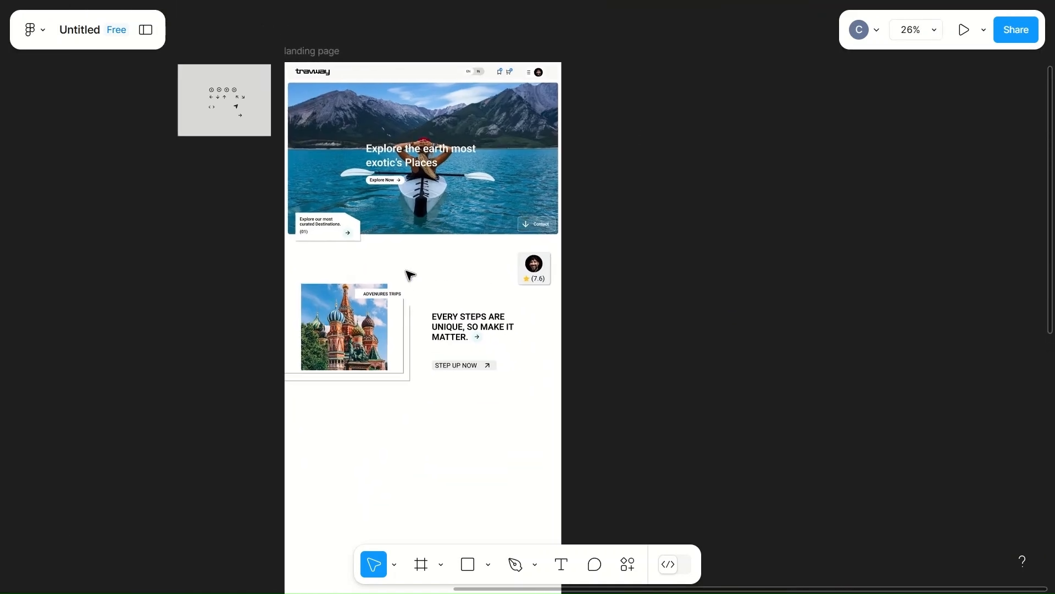
scroll(407, 272, "down", 3)
scroll(410, 355, "up", 5)
scroll(418, 518, "left", 3)
scroll(417, 518, "right", 4)
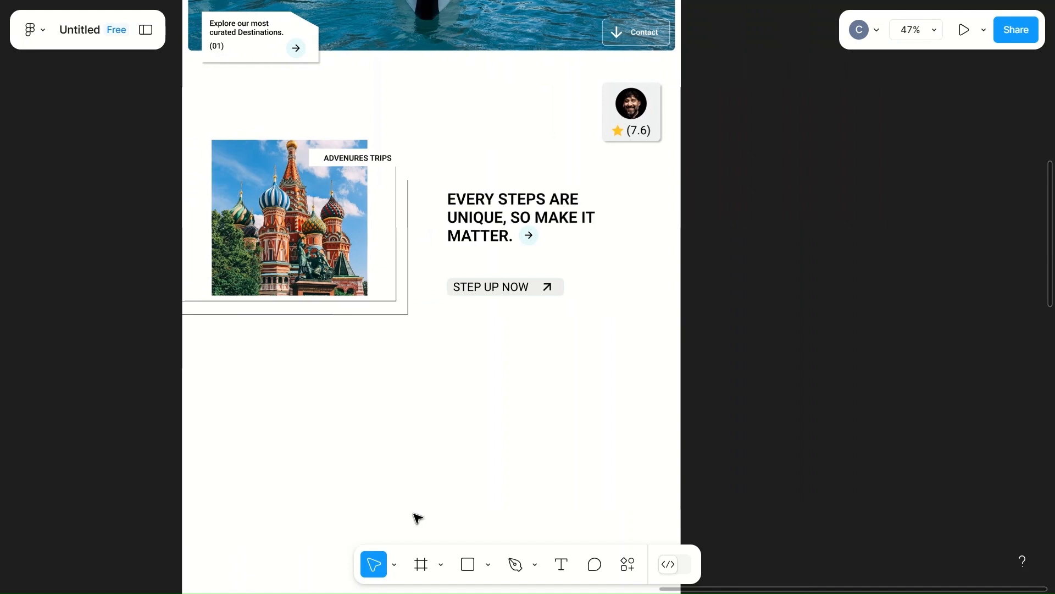
scroll(418, 517, "down", 2)
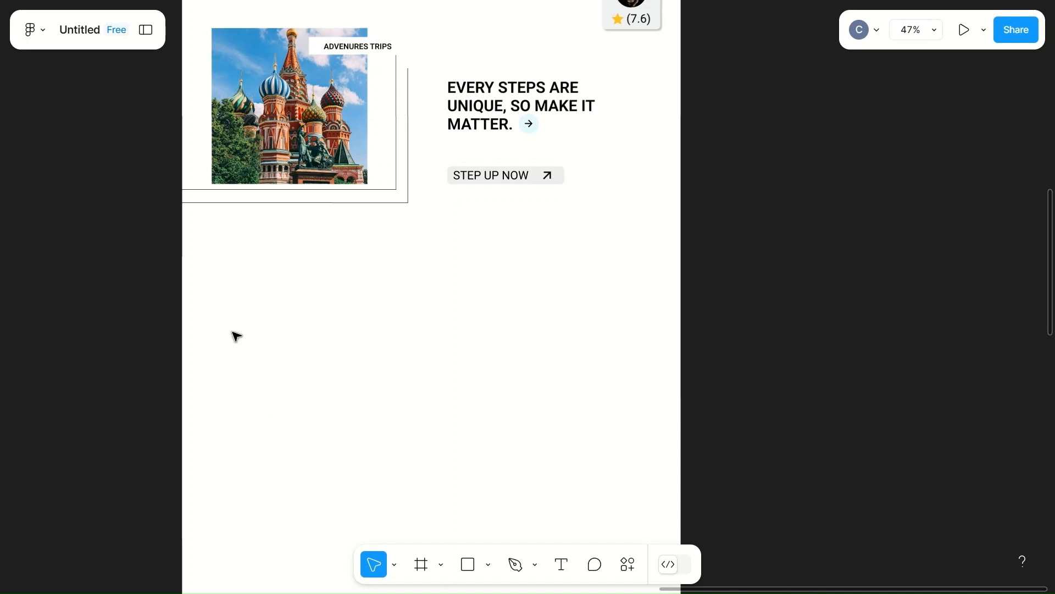
key("r")
left_click_drag(421, 237, 628, 471)
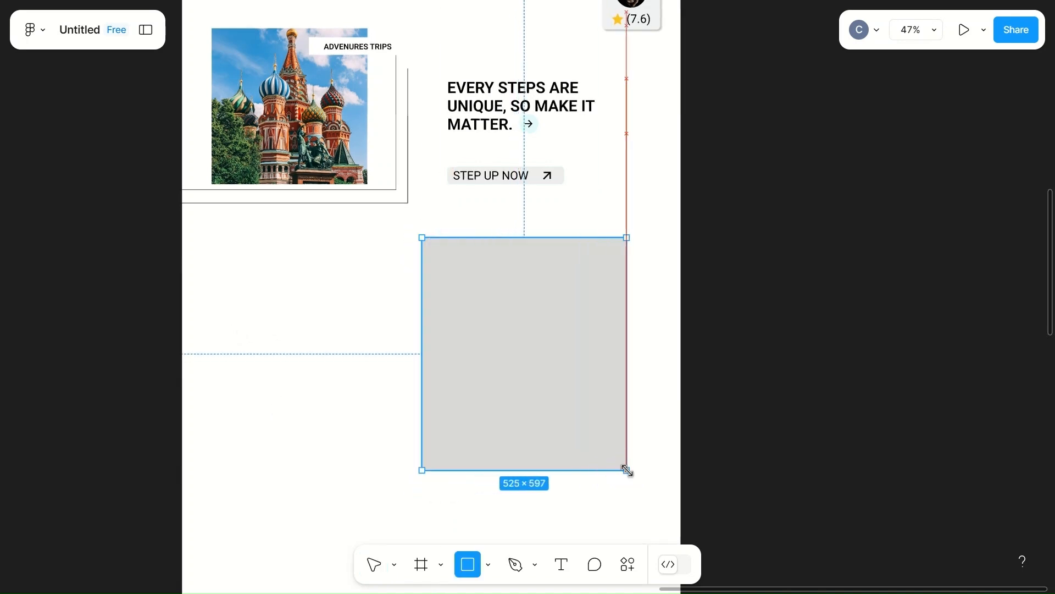
left_click_drag(517, 374, 561, 377)
- Give the new rectangle a corner radius of 10 and resize it to 520 by 600
left_click(974, 355)
type("10")
left_click(771, 372)
left_click(605, 380)
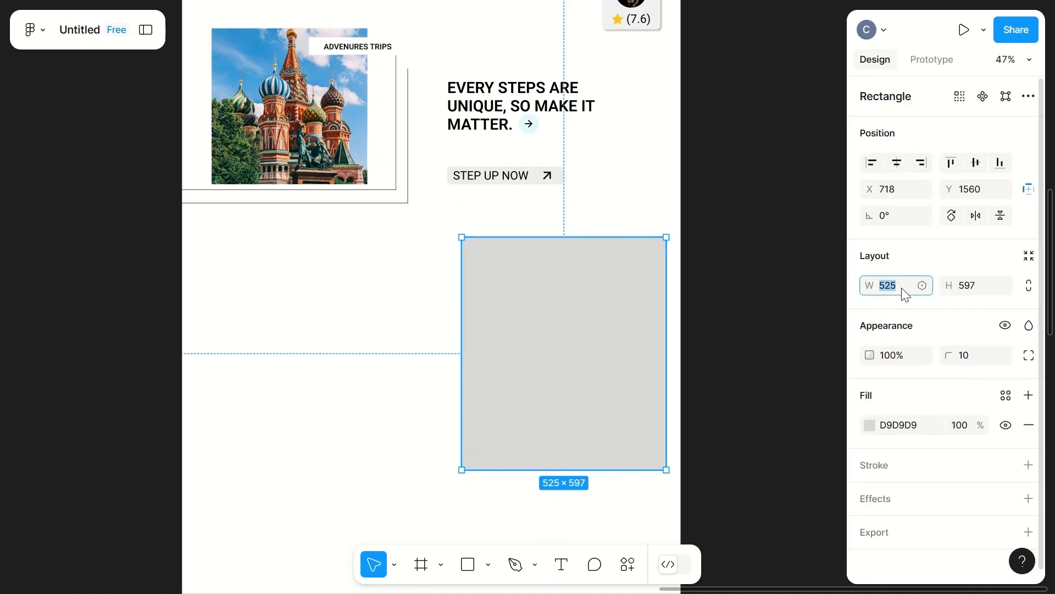
type("520")
left_click(985, 295)
type("600")
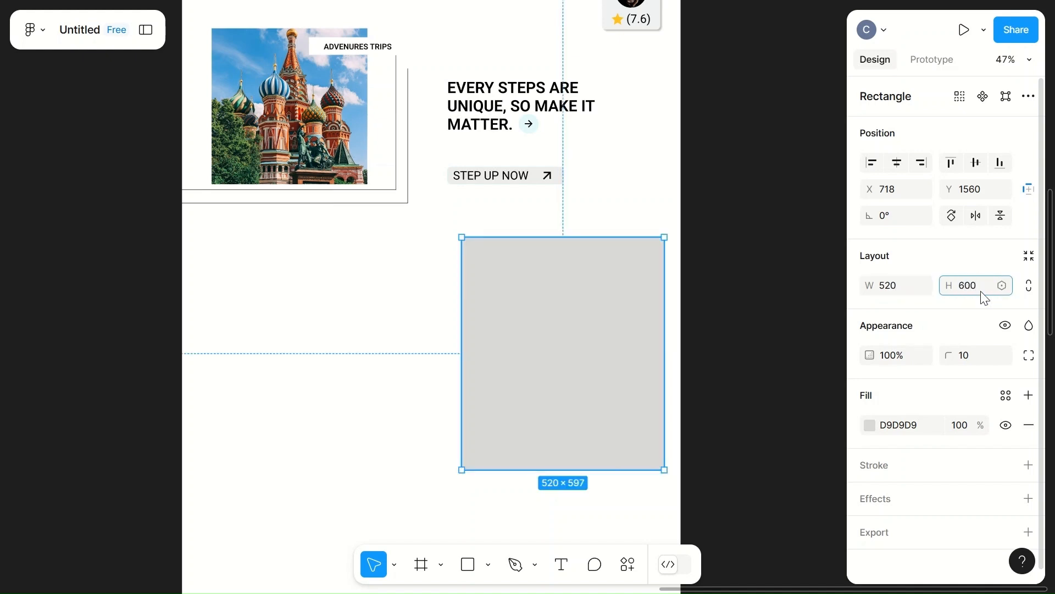
left_click(746, 362)
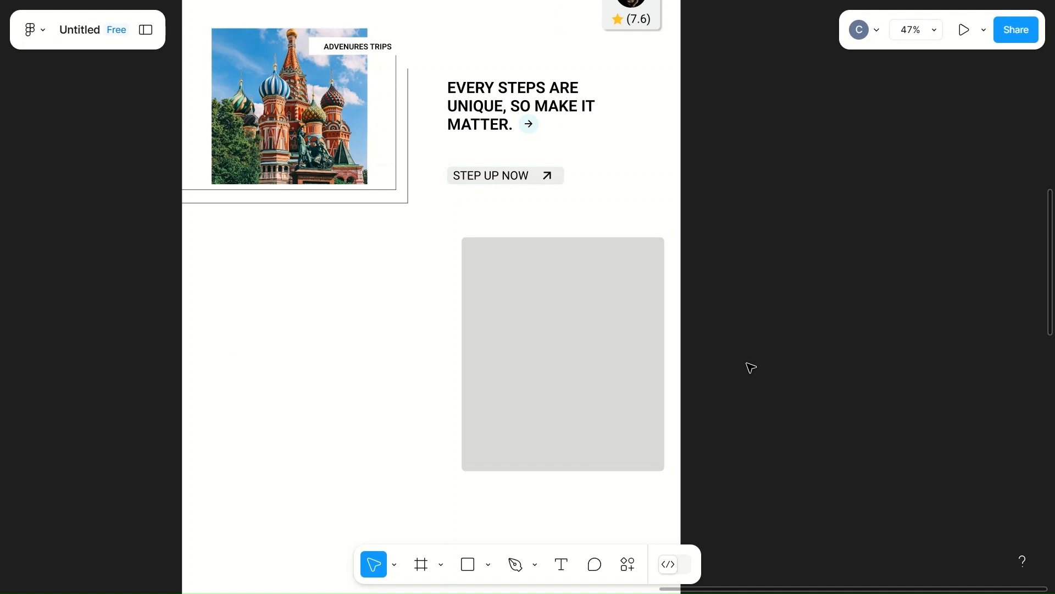
- Fill the rectangle with light blue CCF7FF and set the fill's opacity to 70%, after trying 50%
left_click(591, 362)
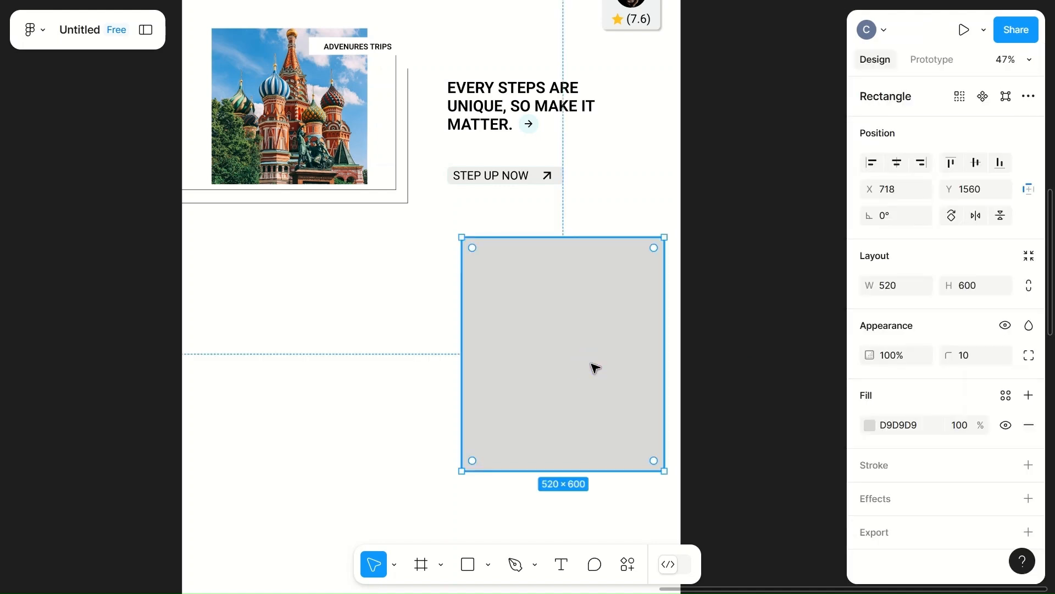
left_click(869, 425)
left_click(808, 549)
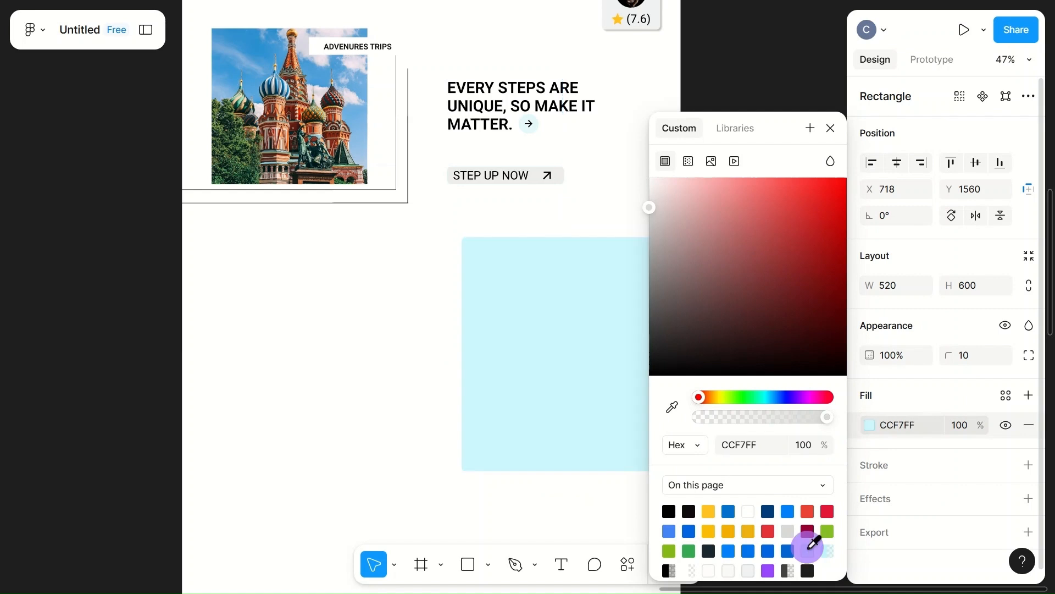
left_click(804, 446)
type("50")
left_click(300, 343)
left_click(520, 436)
left_click(962, 427)
type("70")
left_click(841, 438)
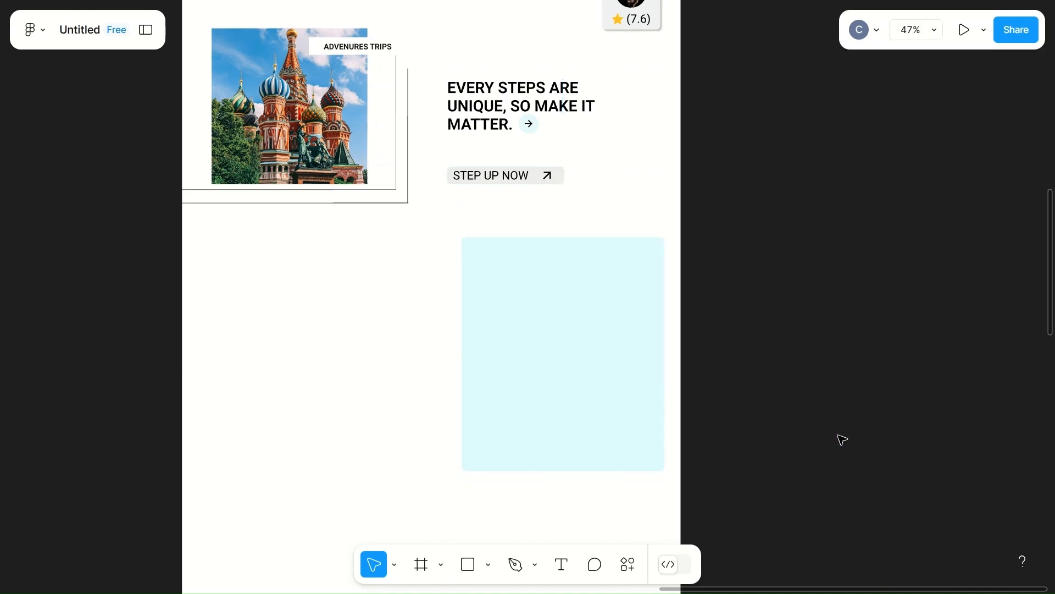
- Add a drop shadow to the light blue rectangle with an X offset of 3 and a Y offset of 3
left_click(620, 415)
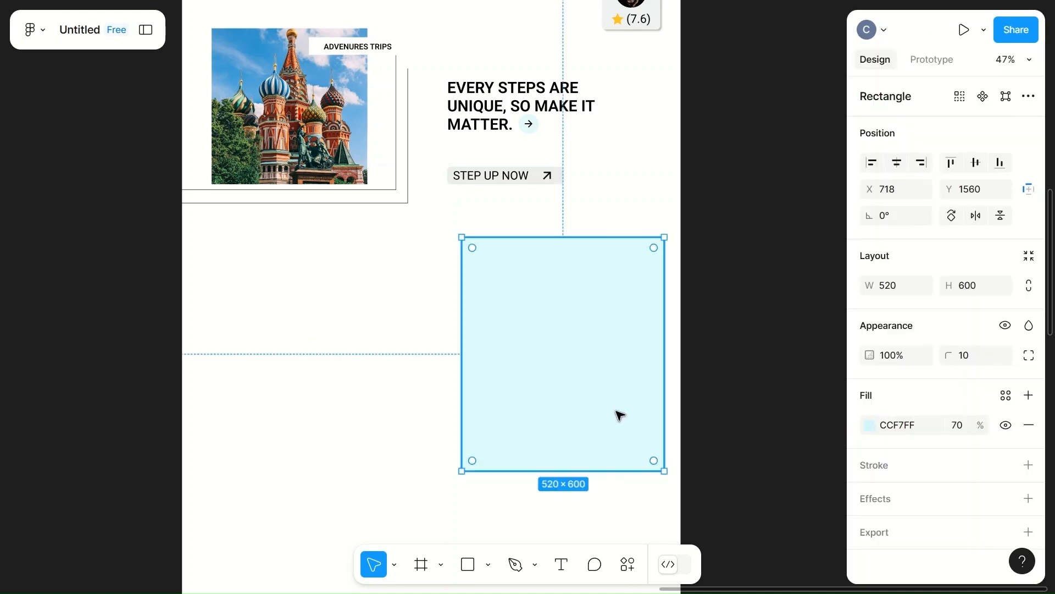
left_click(880, 499)
left_click(863, 531)
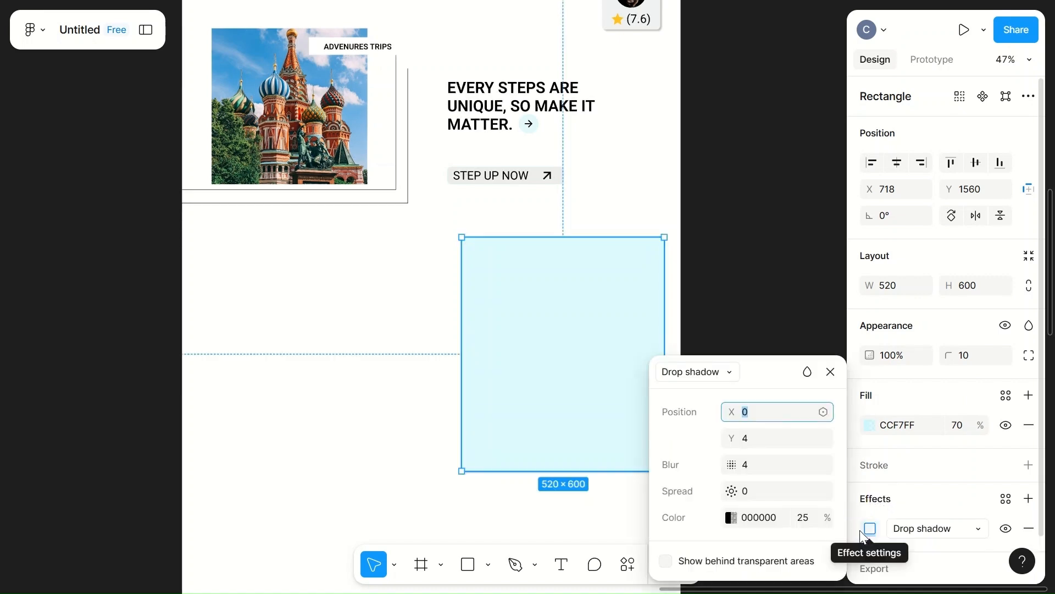
left_click(758, 416)
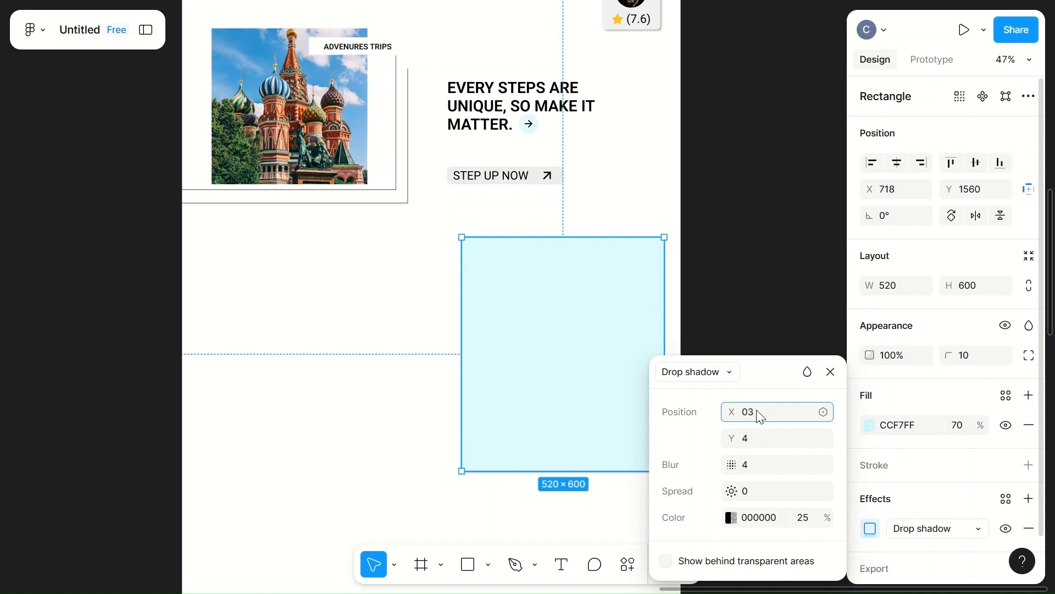
left_click(751, 438)
type("3")
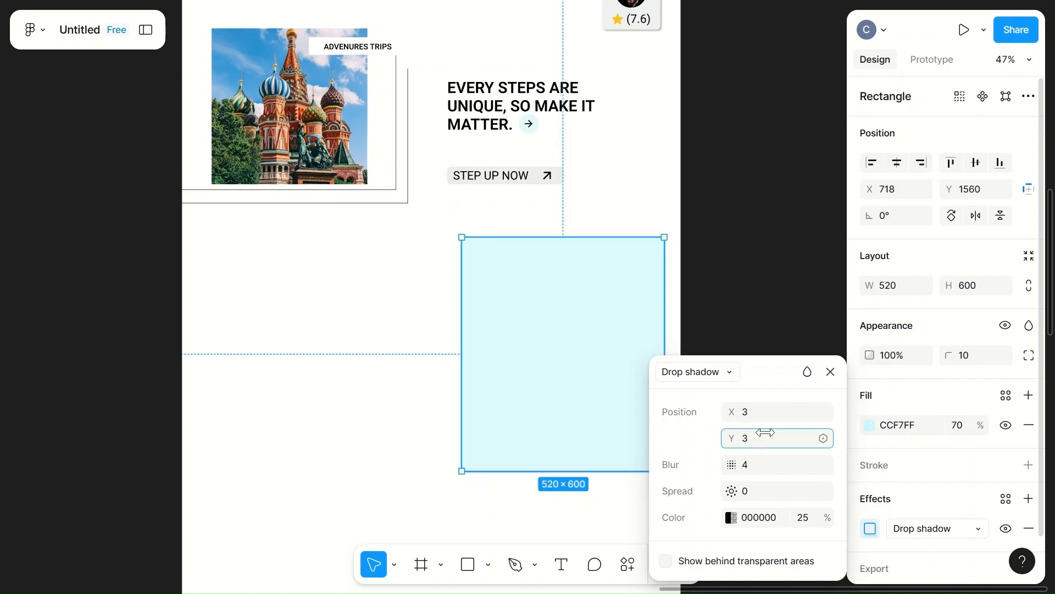
left_click(702, 244)
left_click(538, 350)
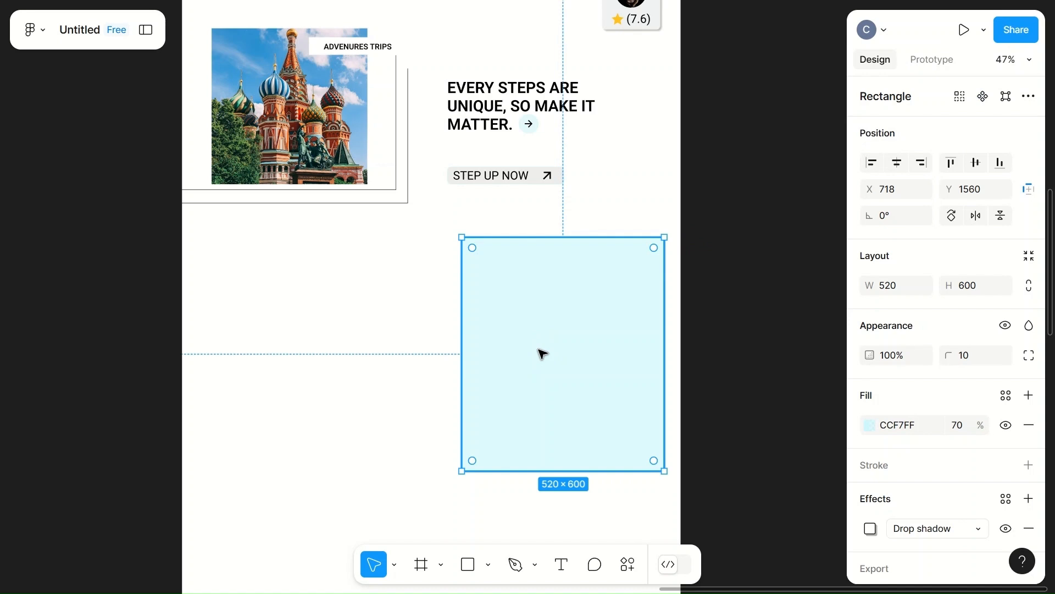
left_click(671, 483)
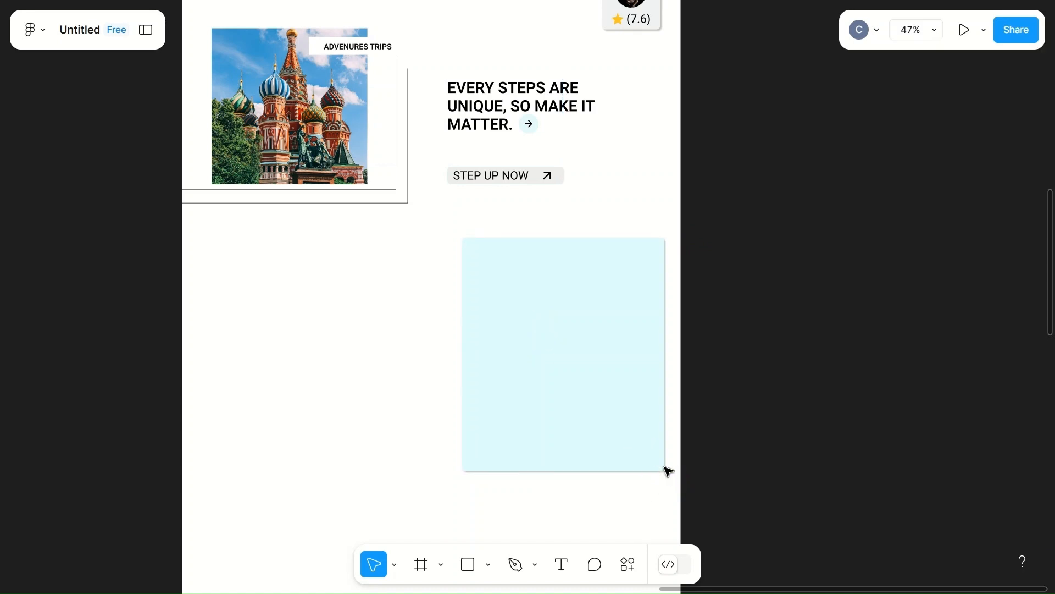
- Try rotating the light blue rectangle to 90° and 180°, and set its rotation back to 0°
left_click(659, 468)
left_click(886, 216)
type("90")
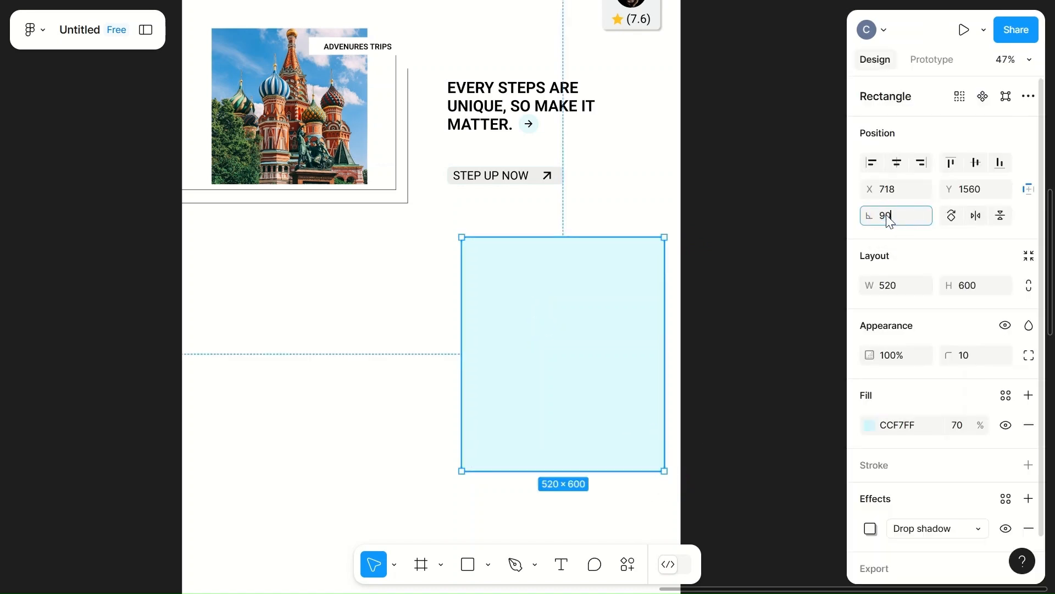
left_click(764, 327)
left_click_drag(599, 368, 566, 377)
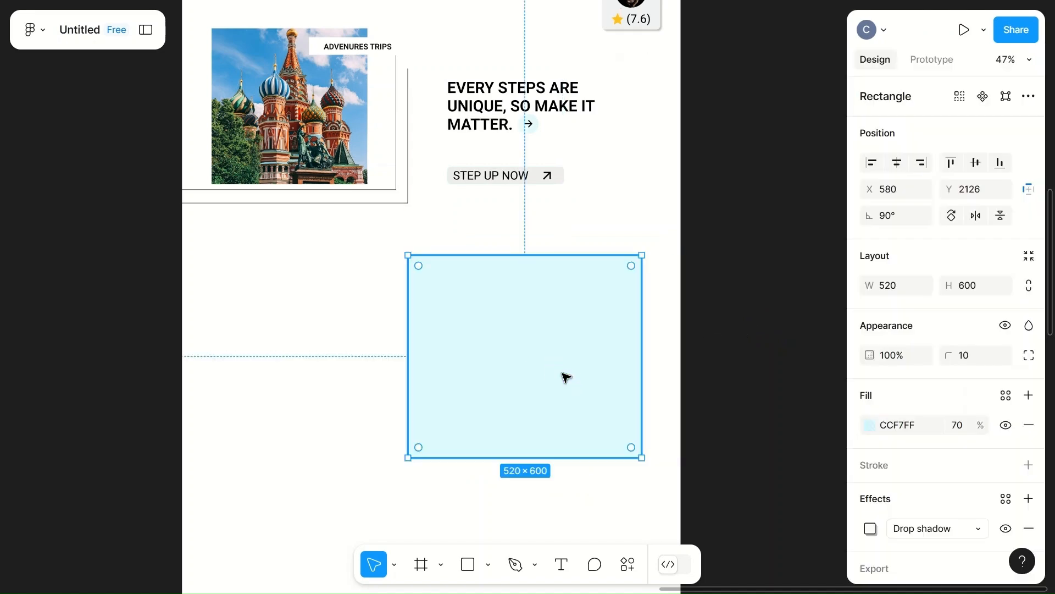
left_click(903, 216)
type("180")
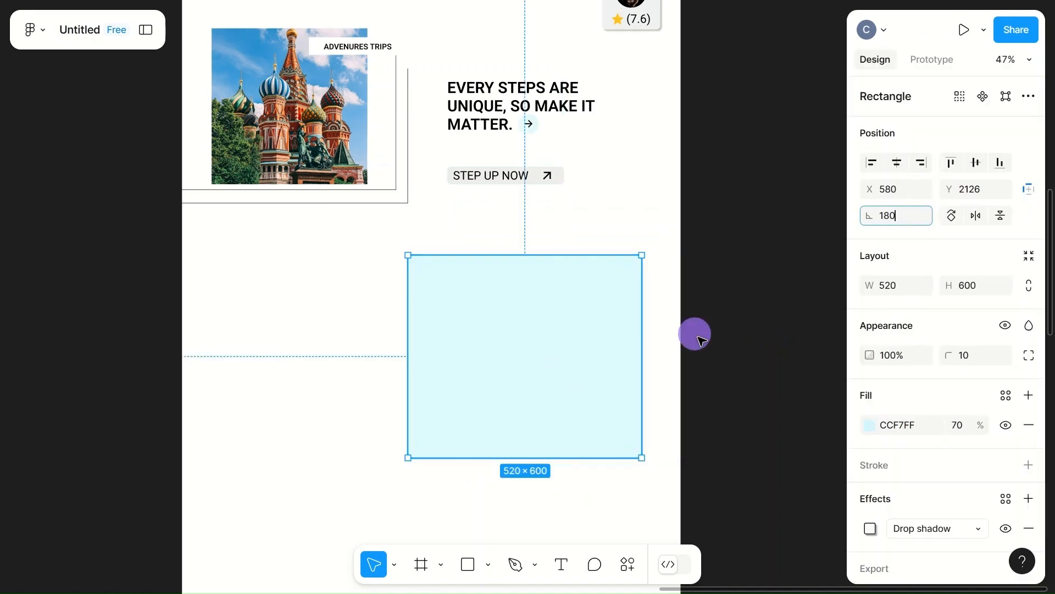
left_click(698, 336)
left_click(553, 374)
left_click(895, 213)
type("0")
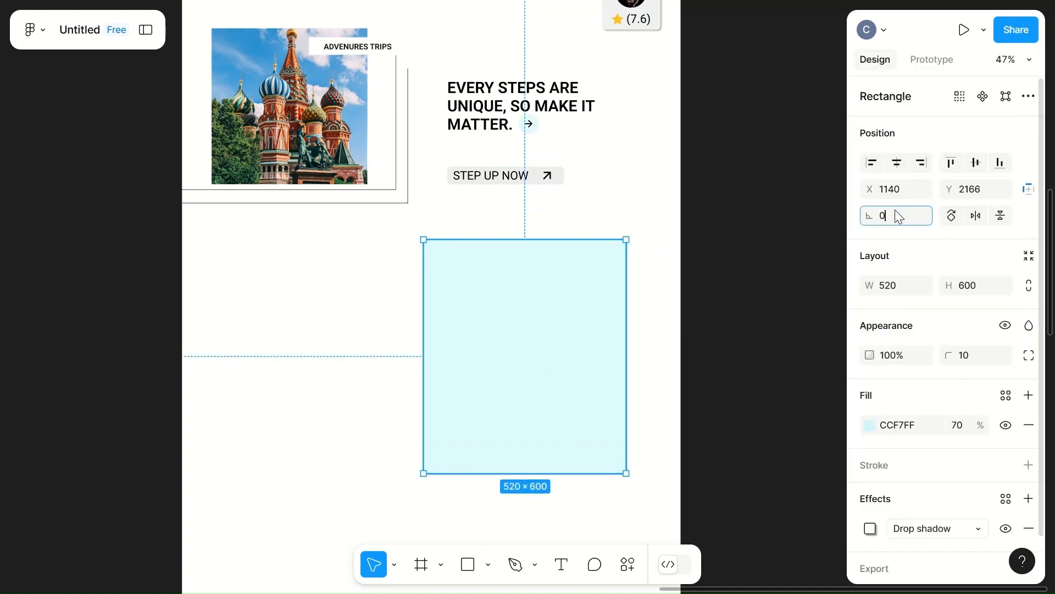
- Flip the light blue rectangle horizontally and place it near the page's right edge at X 1228, Y 1583
left_click(981, 218)
left_click(981, 219)
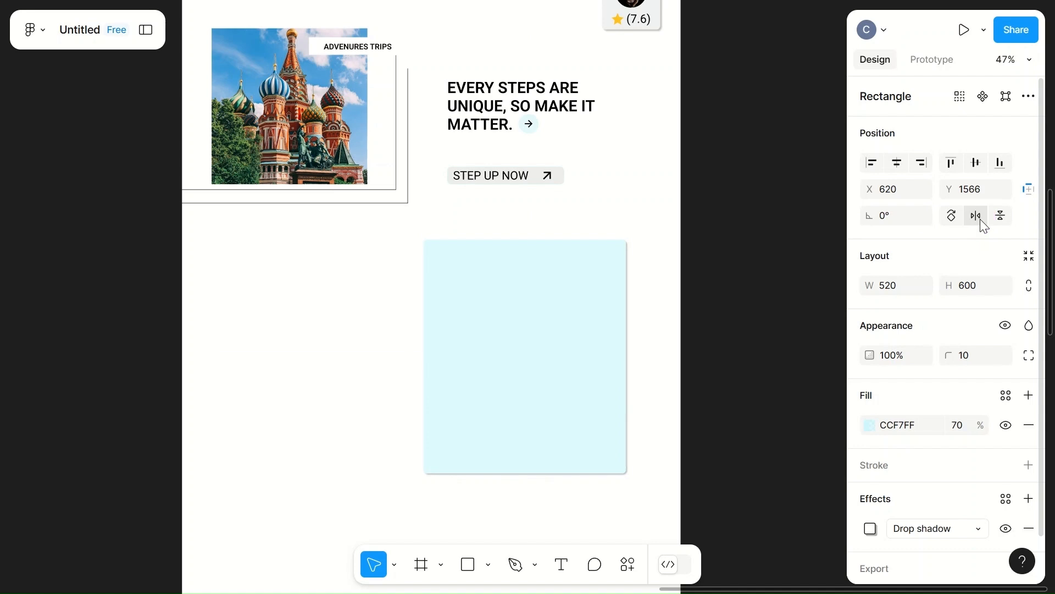
left_click(981, 219)
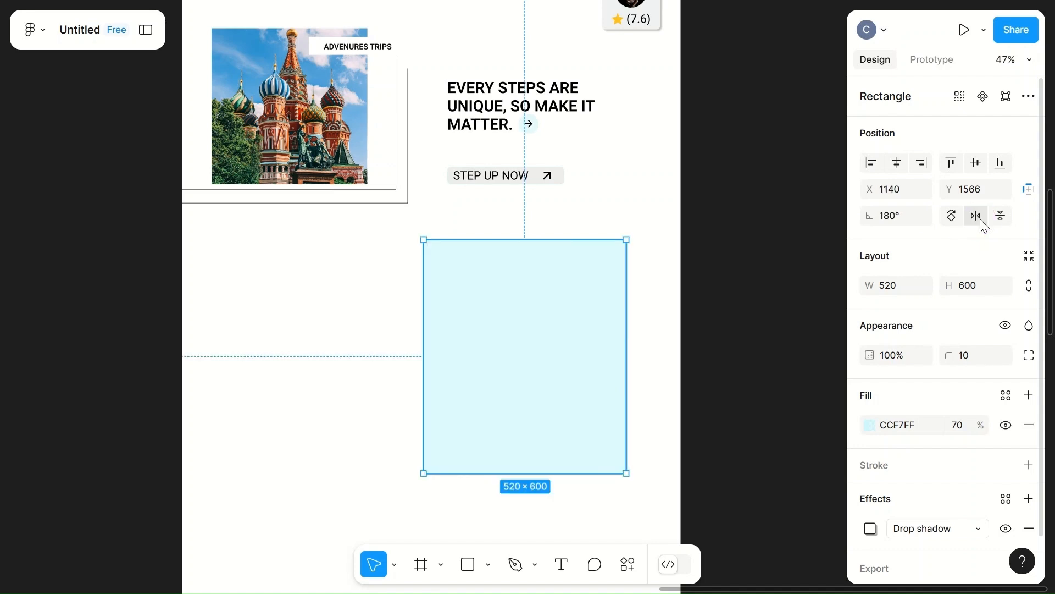
left_click_drag(511, 346, 542, 356)
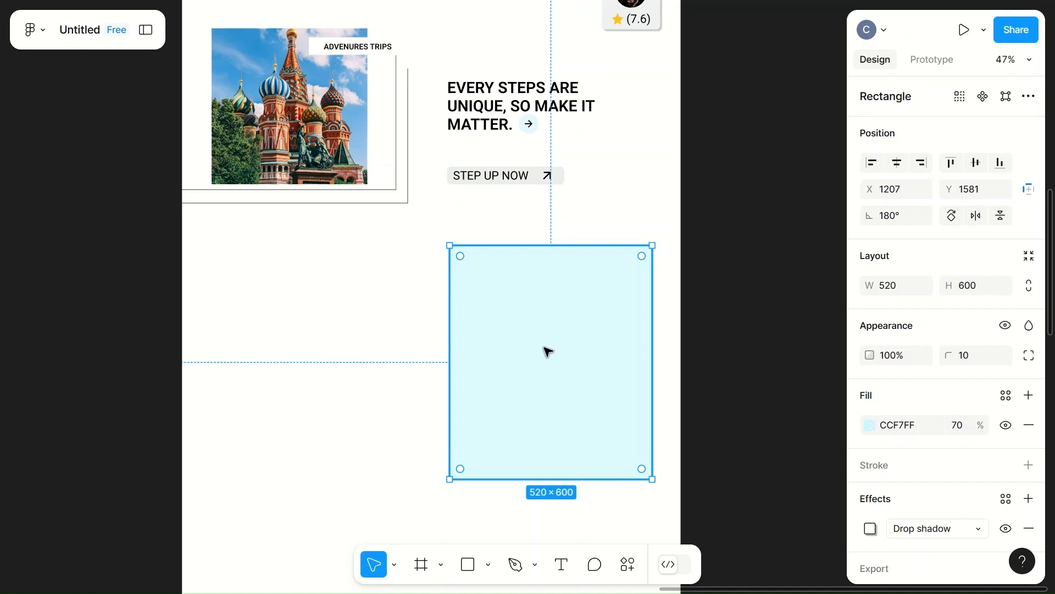
left_click(354, 372)
left_click_drag(557, 387, 563, 391)
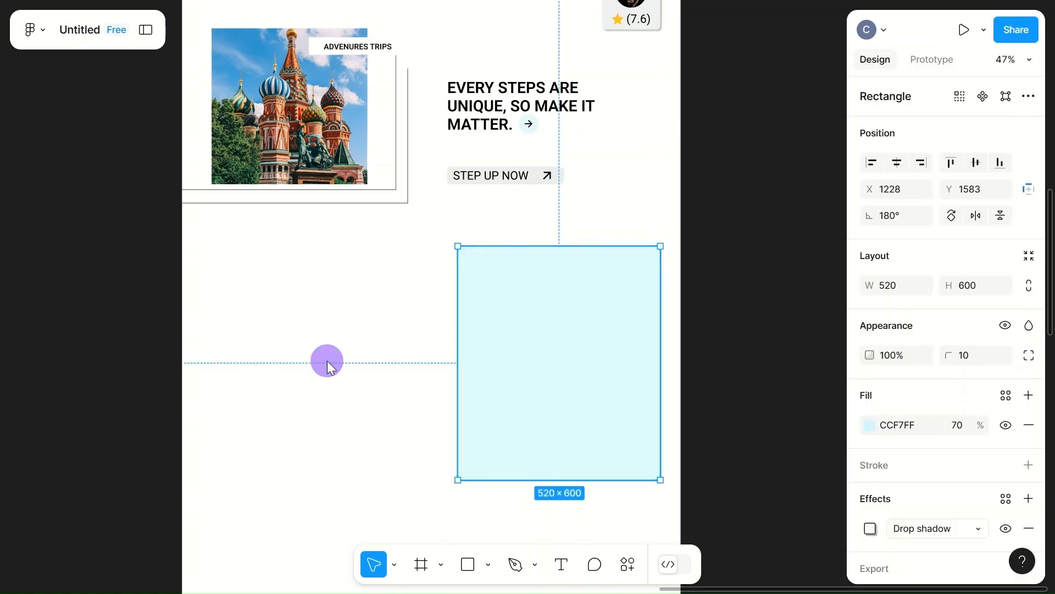
left_click(328, 362)
- Move the boat-with-sharks, green sea, beach and hot-air balloon photos out of the image collection into a column beside it
scroll(327, 361, "left", 15)
scroll(326, 361, "down", 4)
scroll(326, 361, "left", 6)
scroll(331, 365, "left", 5)
scroll(331, 365, "up", 10)
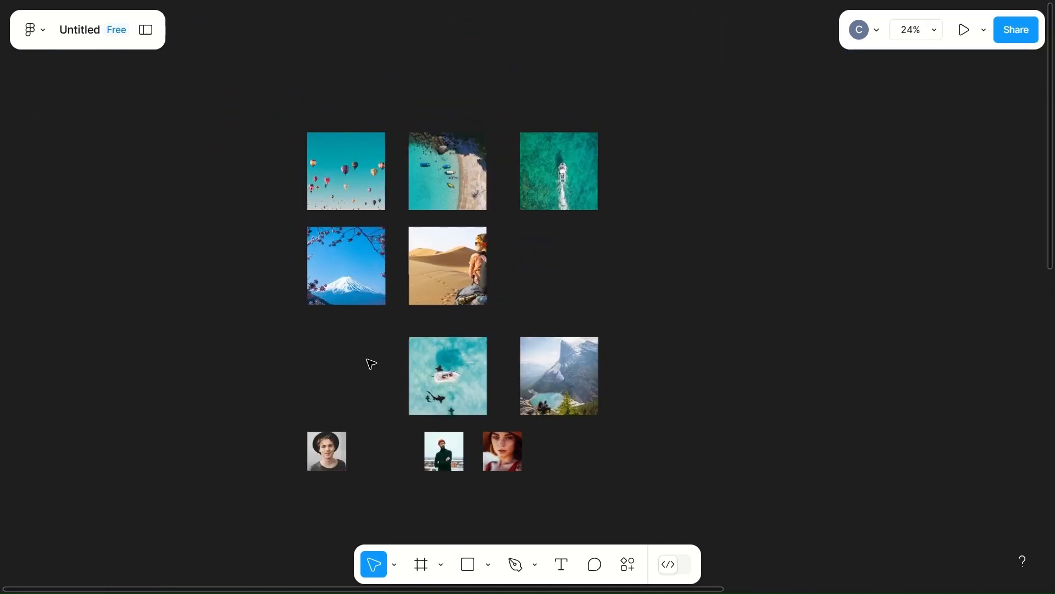
left_click(437, 385)
left_click_drag(443, 389, 742, 367)
left_click_drag(566, 176, 736, 247)
left_click(438, 178)
left_click_drag(438, 179, 714, 160)
left_click_drag(346, 177, 722, 77)
- Bring the four chosen sea and balloon photos close to the landing page, level with the light blue card
scroll(593, 288, "right", 10)
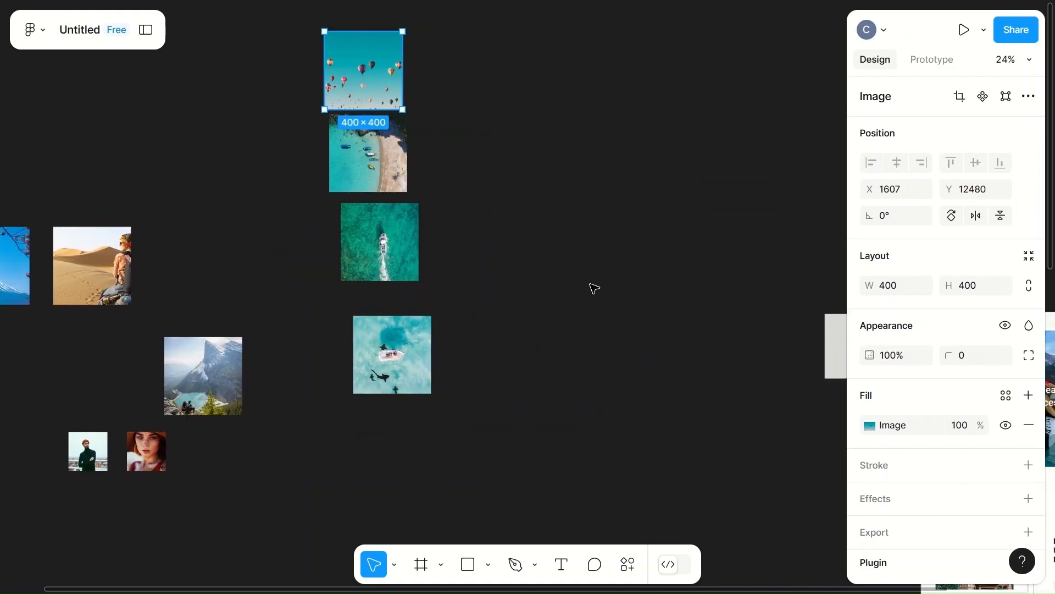
scroll(594, 287, "down", 5)
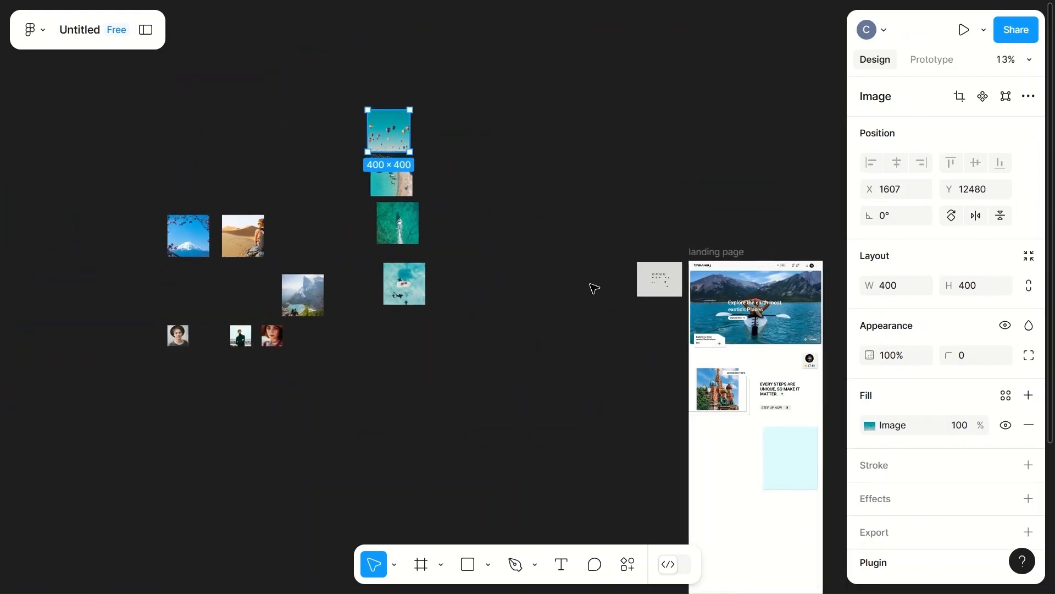
left_click_drag(387, 128, 608, 473)
left_click_drag(377, 177, 524, 466)
left_click_drag(403, 219, 572, 503)
left_click_drag(407, 287, 596, 424)
- Place the boat-with-sharks photo on the light blue card, roughly centred at X 781, Y 1683
scroll(599, 426, "right", 3)
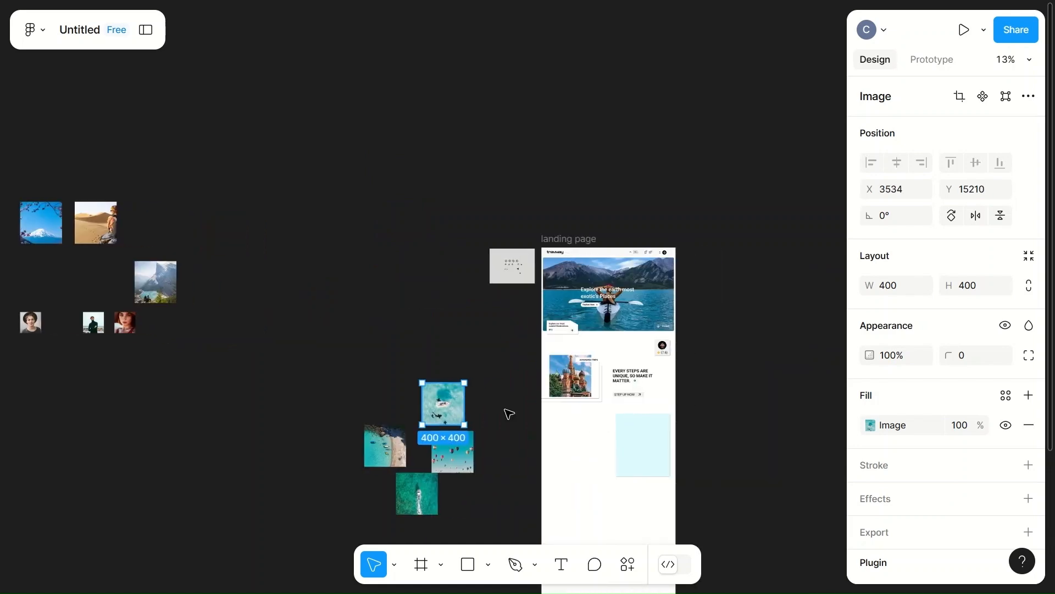
left_click_drag(440, 407, 635, 451)
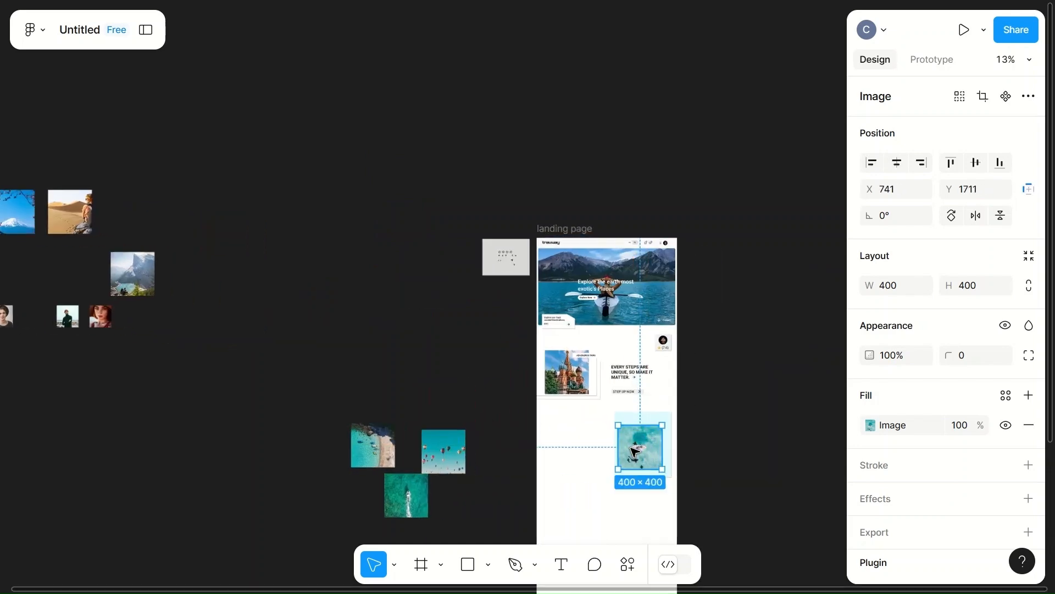
scroll(632, 448, "up", 6)
left_click(459, 426)
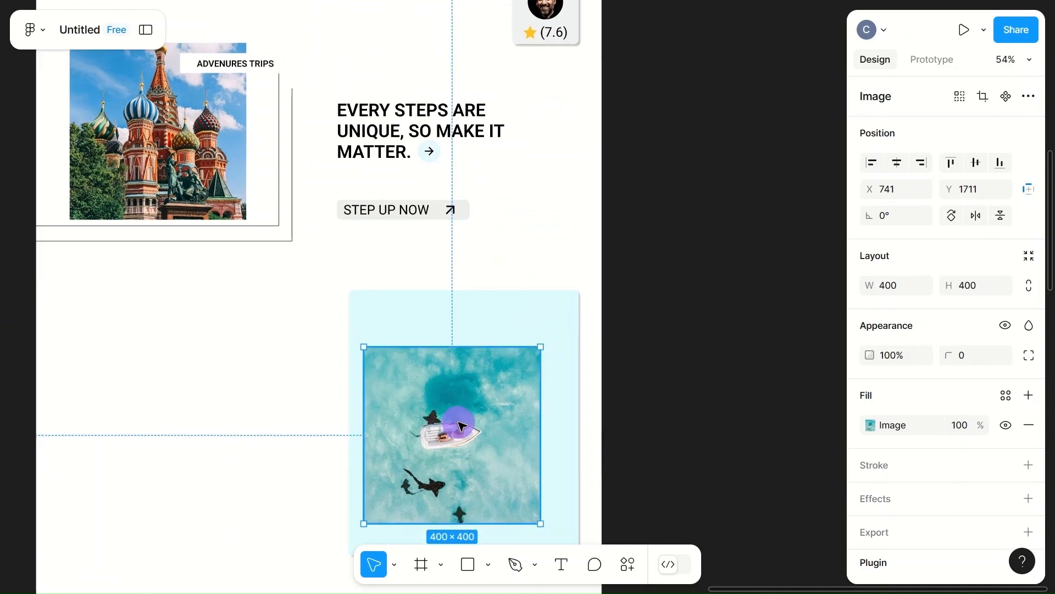
left_click_drag(459, 426, 476, 425)
scroll(476, 385, "down", 3)
left_click(476, 365)
left_click_drag(476, 365, 476, 351)
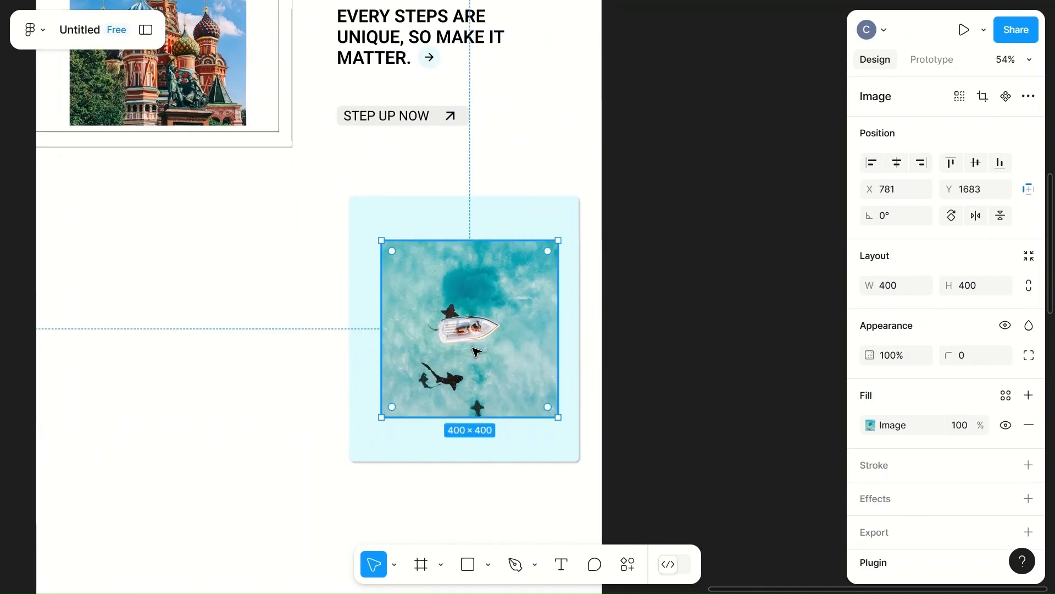
- Set the boat-with-sharks photo's width to 300 and centre it on the light blue card at X 818, Y 1683
left_click(900, 286)
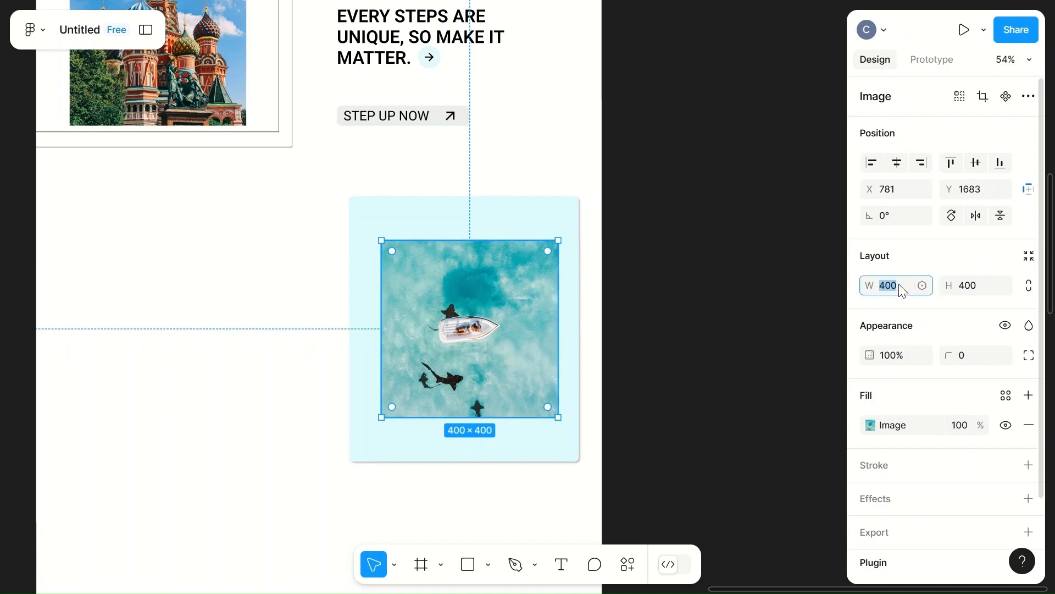
type("300")
left_click(690, 320)
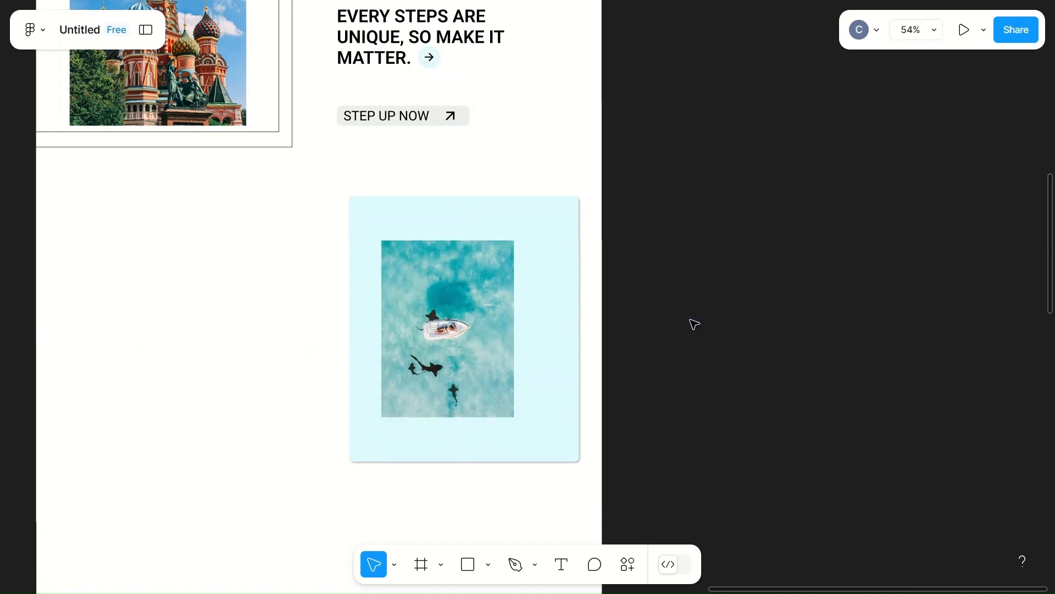
left_click(456, 333)
left_click_drag(456, 333, 473, 332)
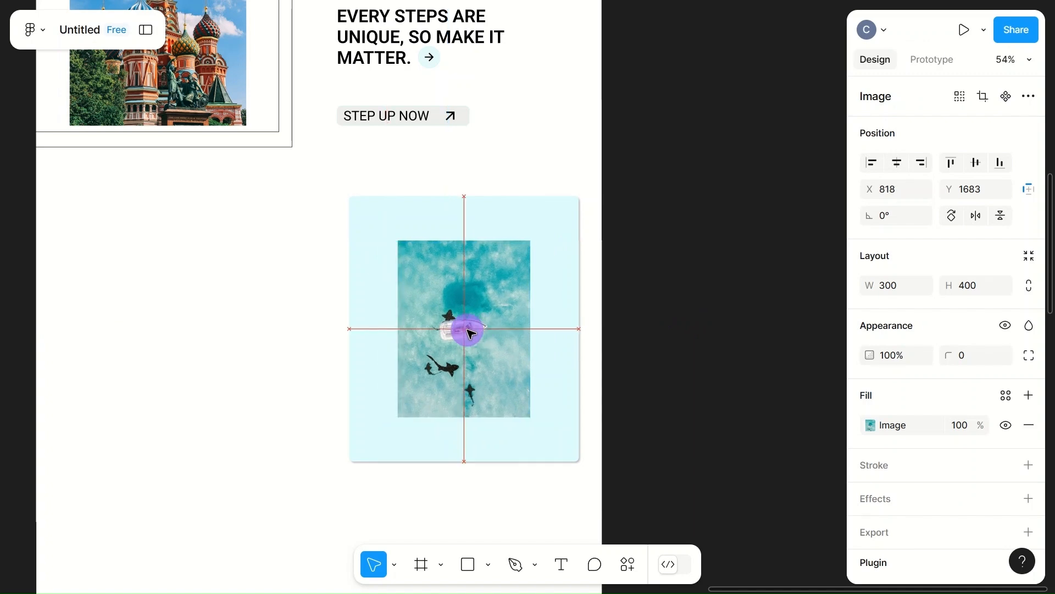
- Try corner radii of 50 and 90 on the boat-with-sharks photo
left_click(976, 356)
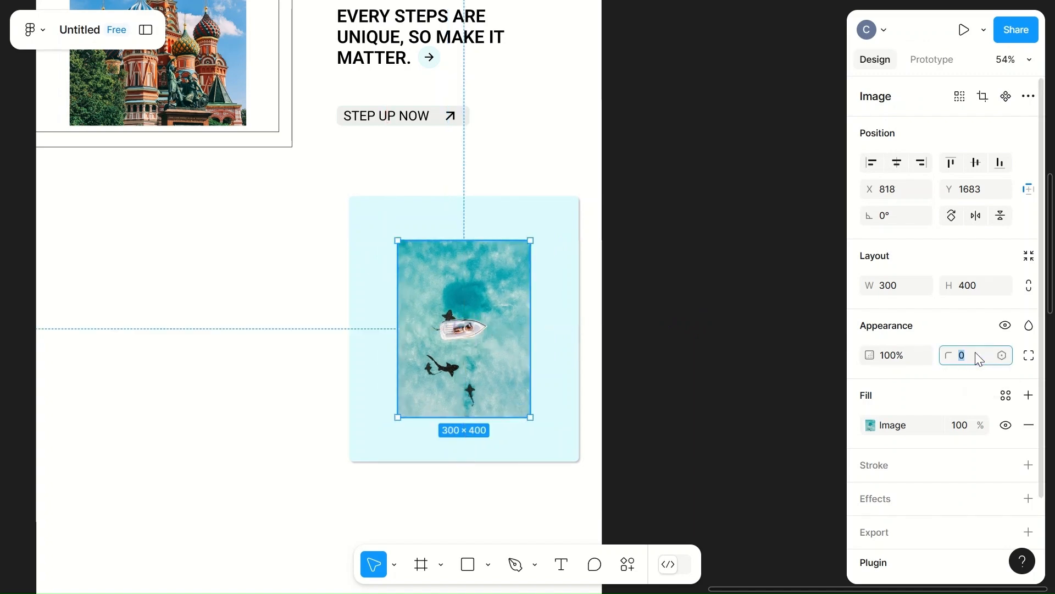
type("50")
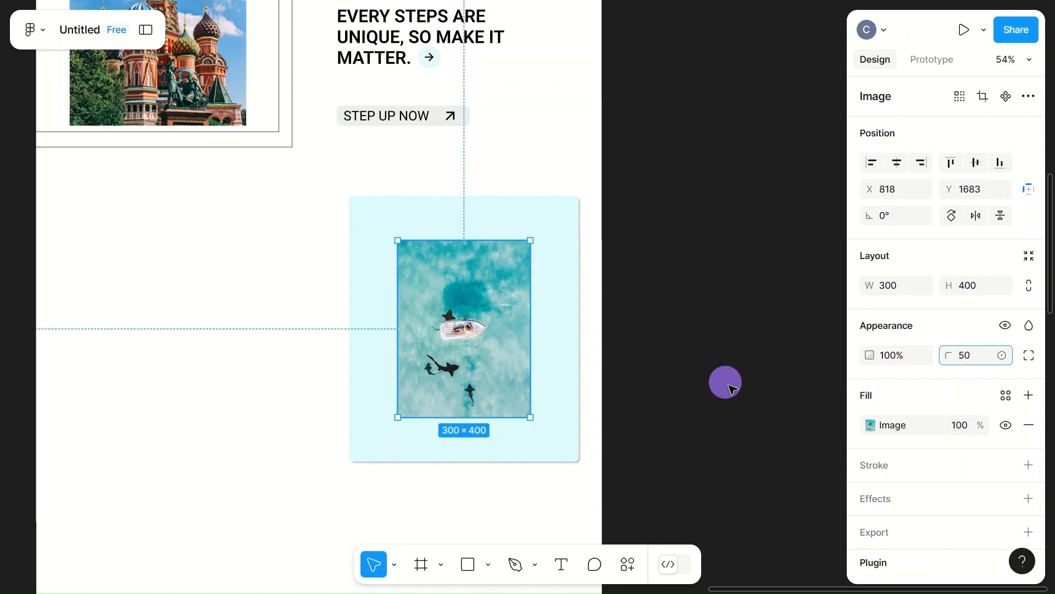
left_click(727, 384)
left_click(484, 370)
left_click(989, 358)
type("90")
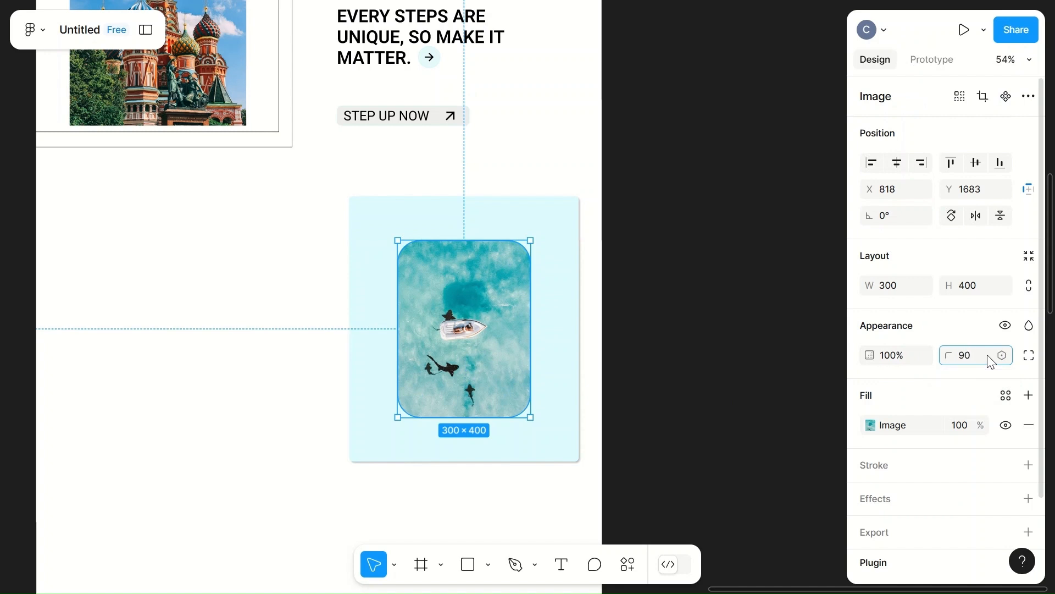
left_click(830, 362)
- Set the boat-with-sharks photo's corner radius to 180
left_click(476, 364)
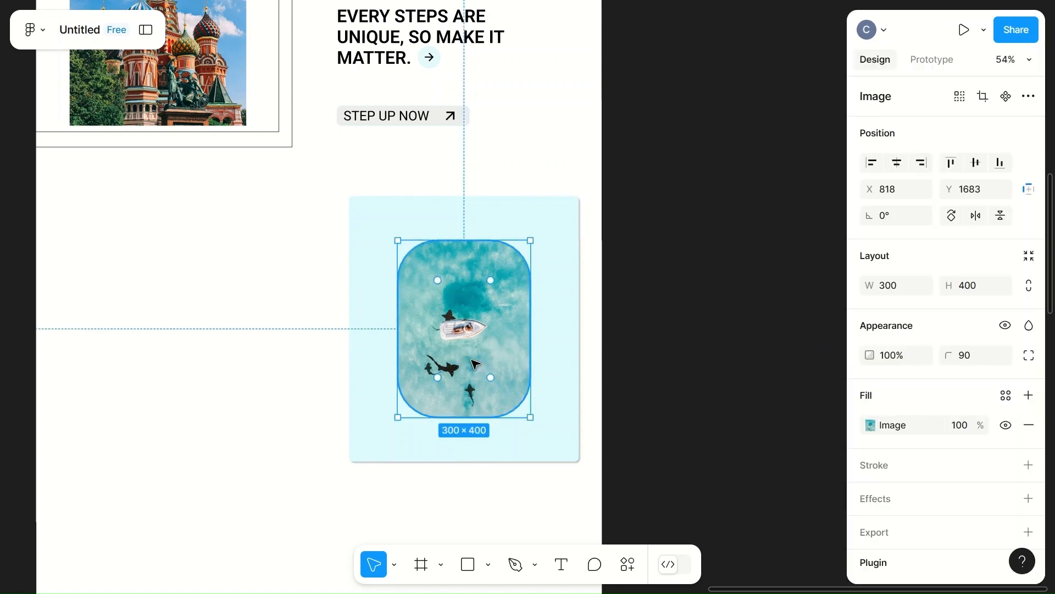
left_click(979, 357)
type("180")
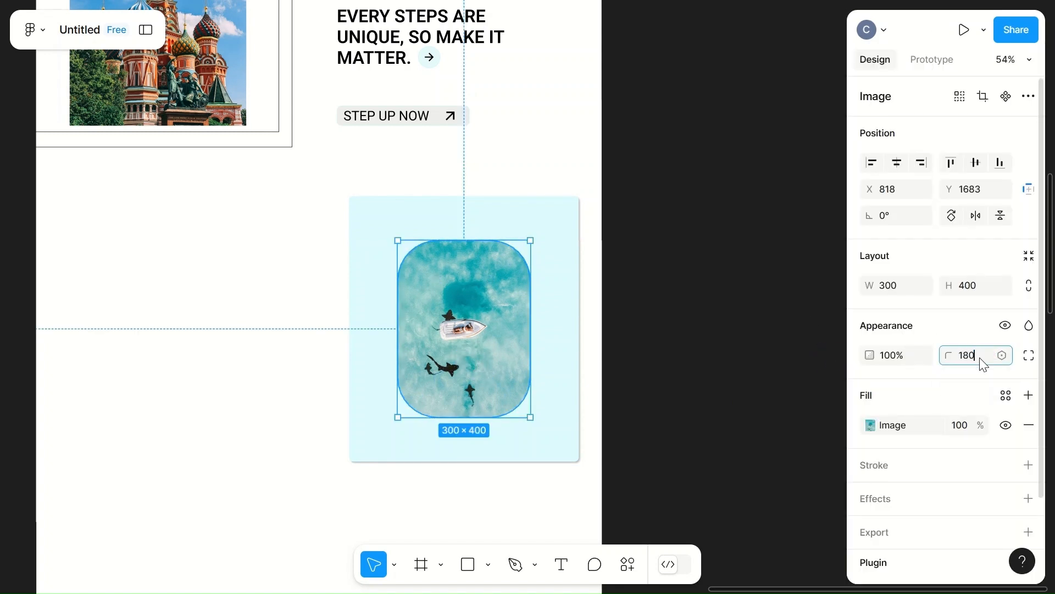
left_click(783, 394)
left_click(492, 350)
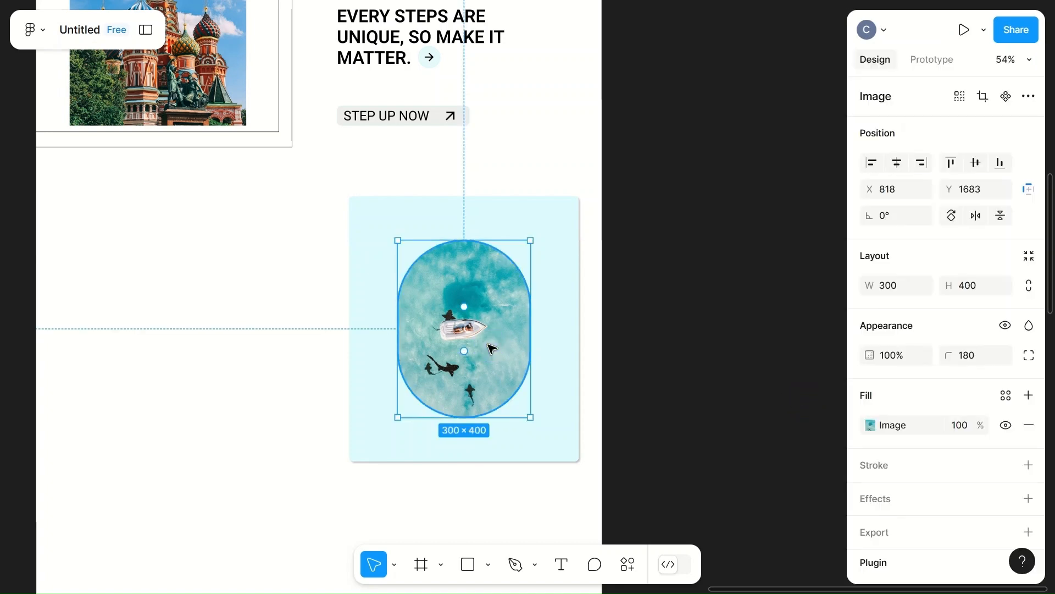
- Set the boat-with-sharks photo's height to 500 and re-centre it on the card at Y 1633
left_click(989, 284)
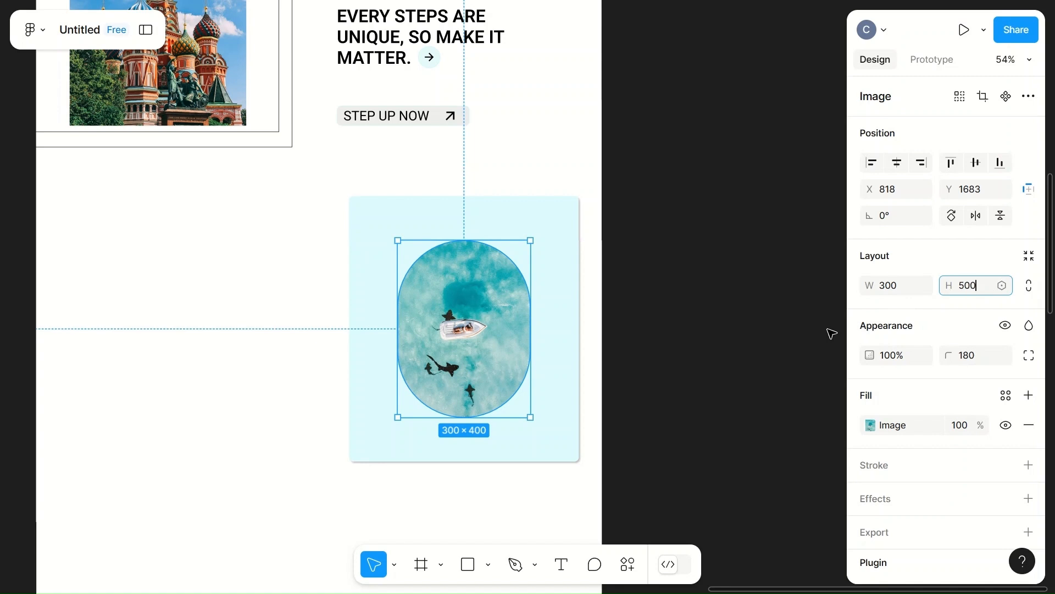
left_click(680, 371)
left_click_drag(473, 396, 484, 378)
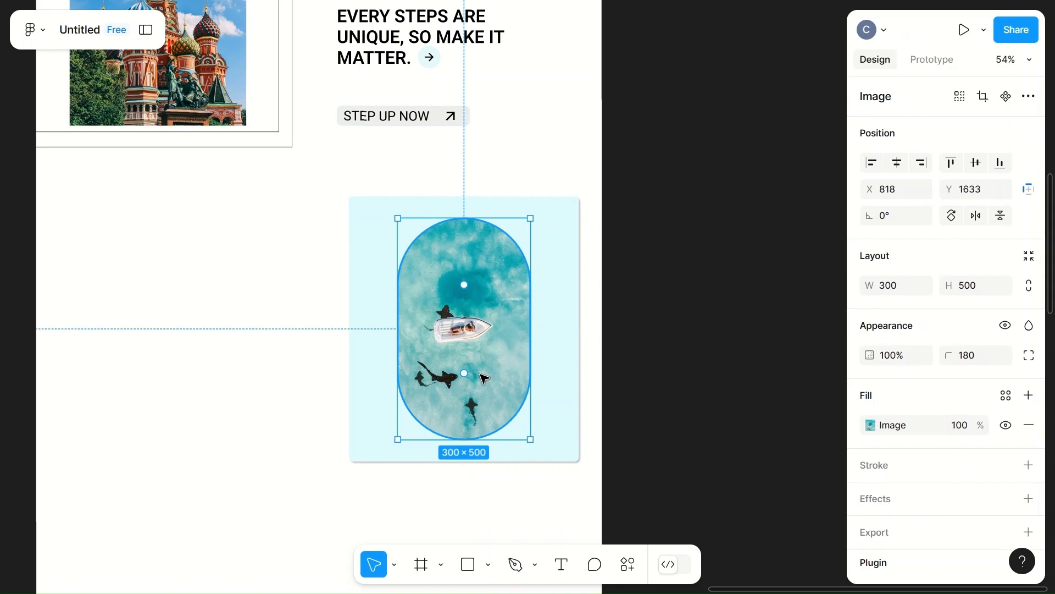
- Set the light blue card's height to 700 and lower the boat-with-sharks photo to Y 1652
left_click(566, 370)
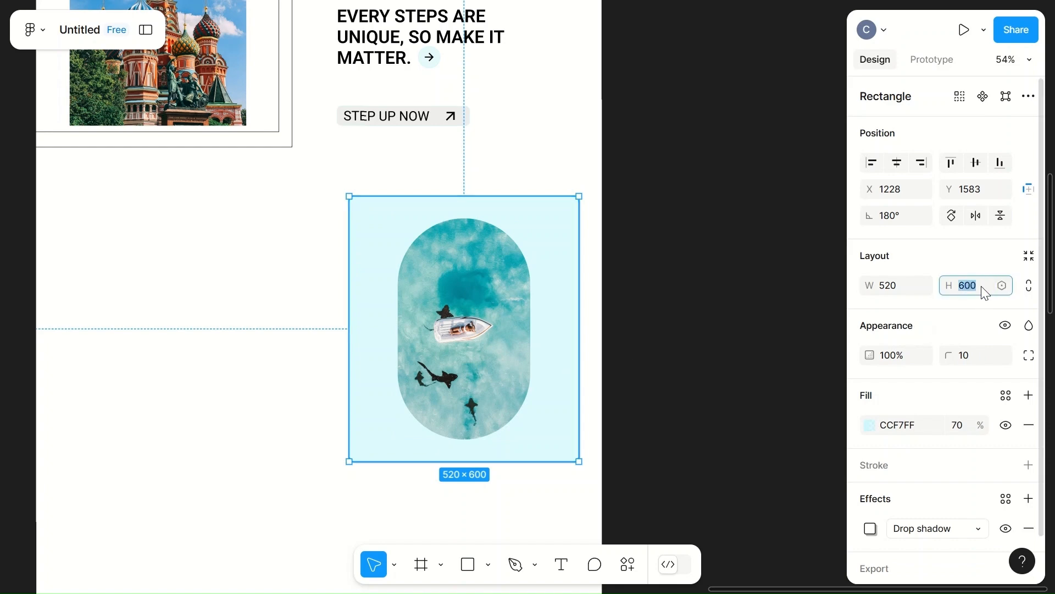
left_click(699, 333)
left_click(496, 345)
left_click(468, 351)
left_click_drag(470, 352, 471, 357)
left_click(249, 357)
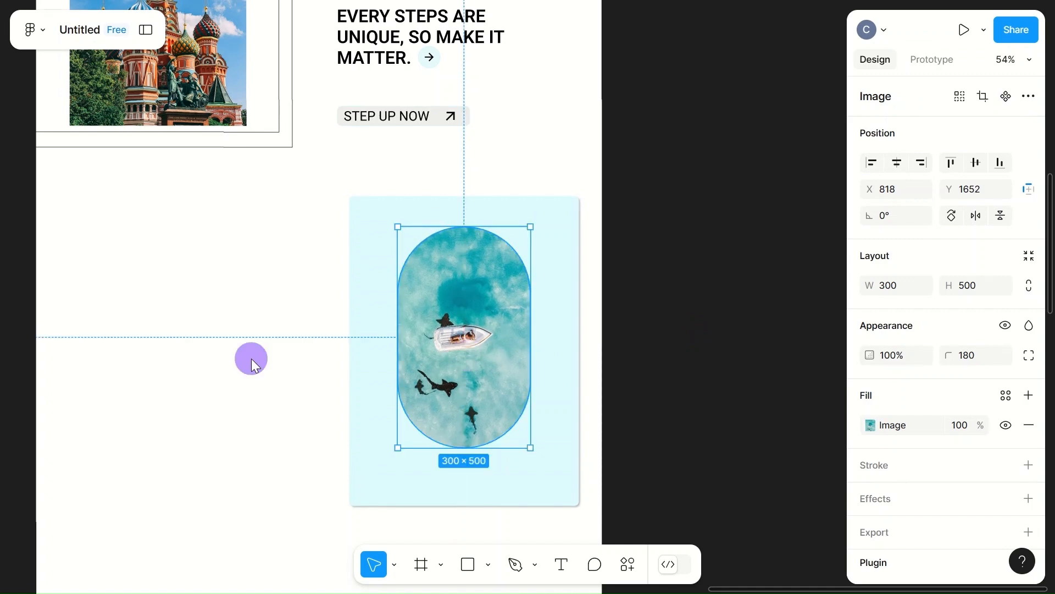
- Move the green sea photo onto the landing page beside the light blue card, at about X 208, Y 1857
scroll(252, 360, "left", 5)
scroll(503, 372, "right", 2)
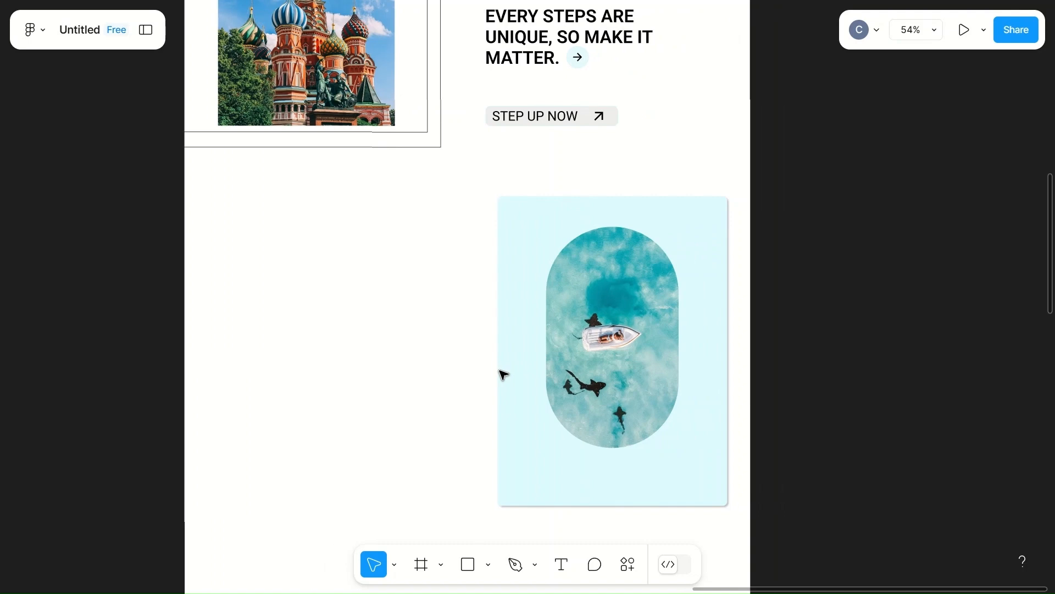
left_click(548, 474)
scroll(325, 490, "left", 10)
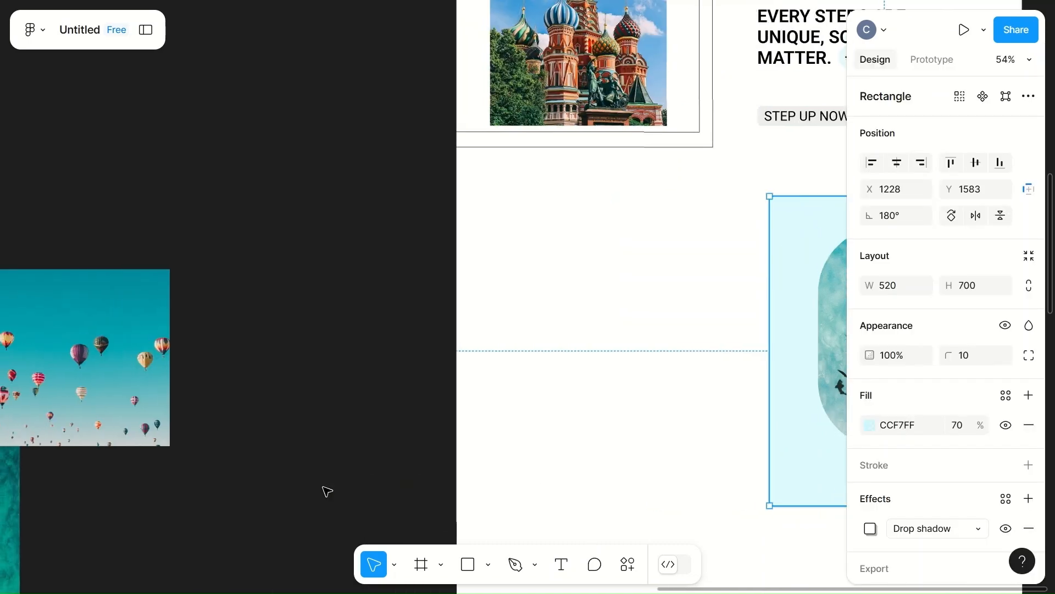
scroll(324, 488, "down", 5)
left_click(275, 527)
left_click_drag(275, 527, 636, 461)
- Resize the green sea photo to 200 × 250 and place it beside the card's lower part at X 466, Y 2024
left_click(906, 293)
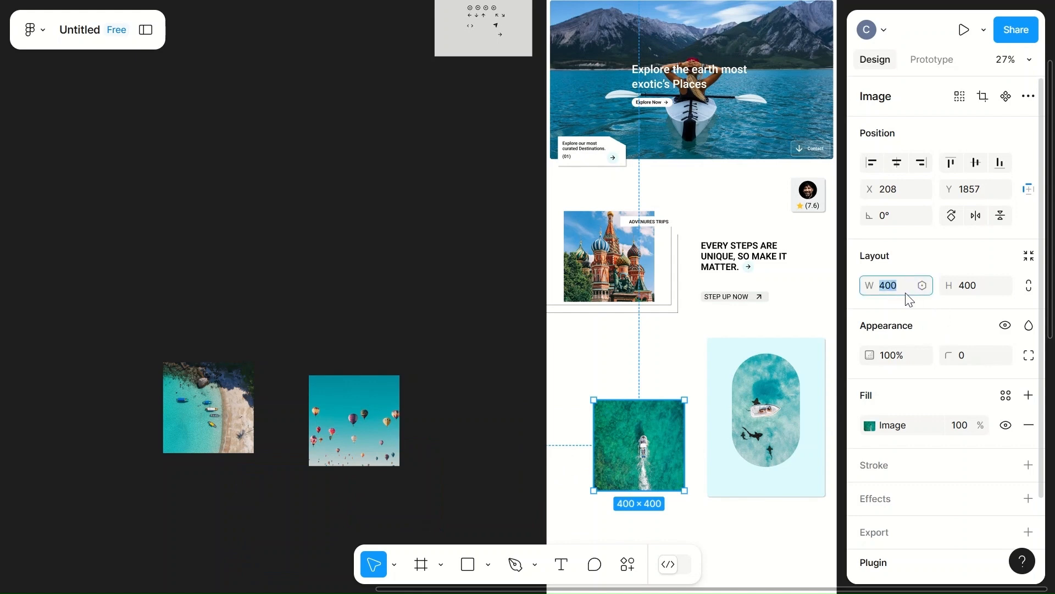
type("200")
left_click(978, 290)
type("250")
left_click(641, 351)
left_click_drag(614, 427, 677, 470)
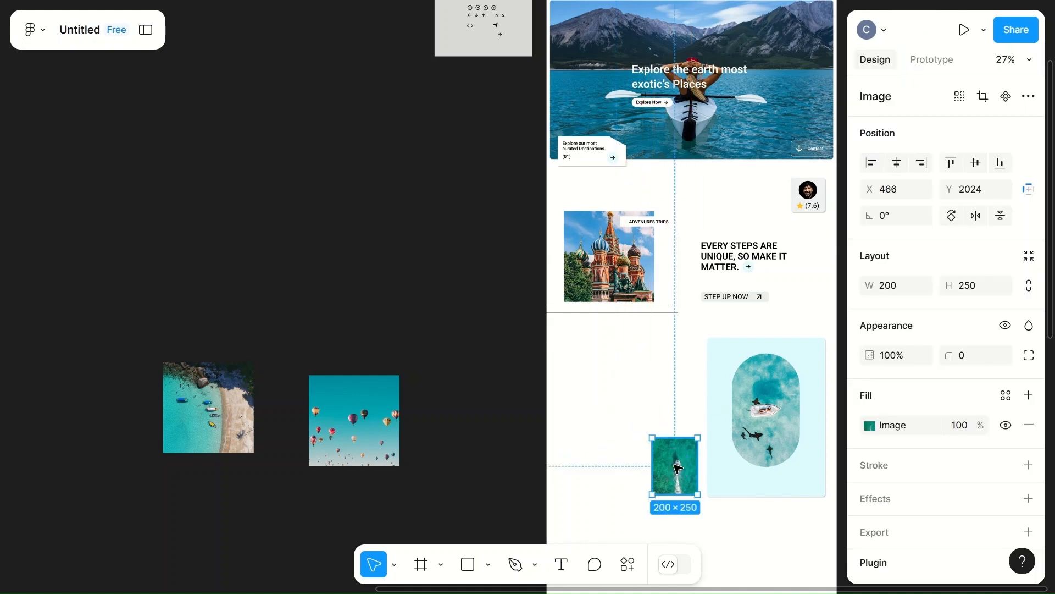
- Resize the hot-air balloon photo to 200 × 250 and place it on the page, left of the green sea photo
left_click(375, 426)
left_click(885, 286)
type("200")
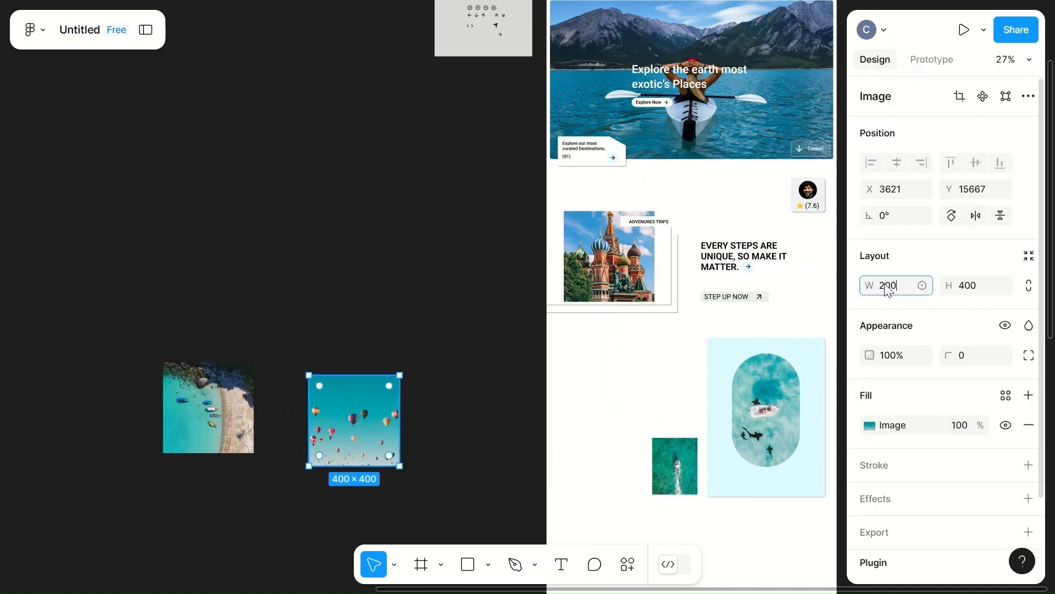
left_click(978, 293)
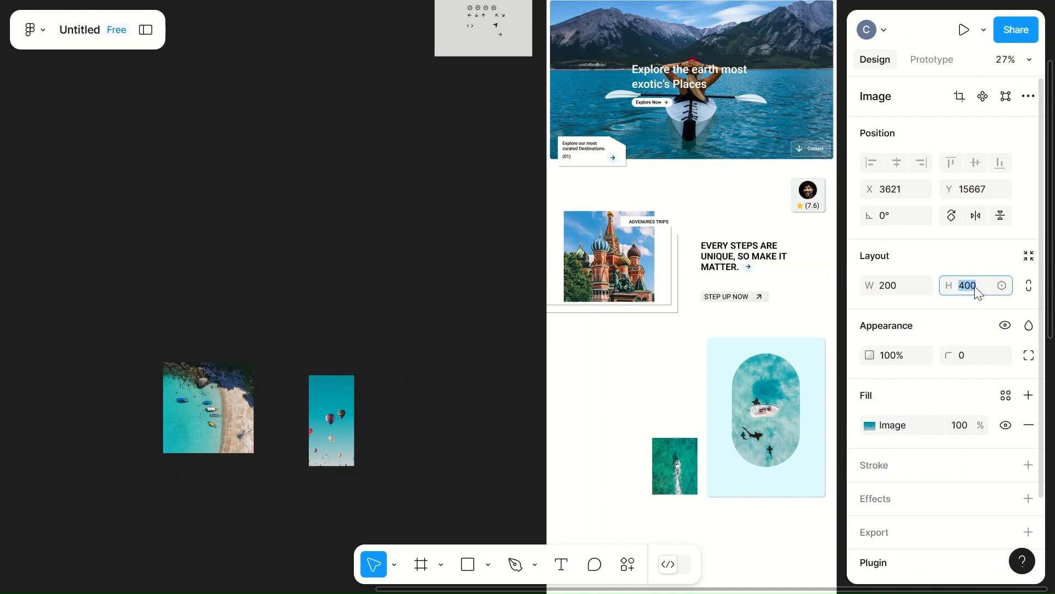
key("Return")
left_click(577, 384)
left_click_drag(332, 405, 618, 466)
- Resize the beach photo to 200 × 250 and place it at the page's left edge at X 0, Y 2026
left_click(198, 397)
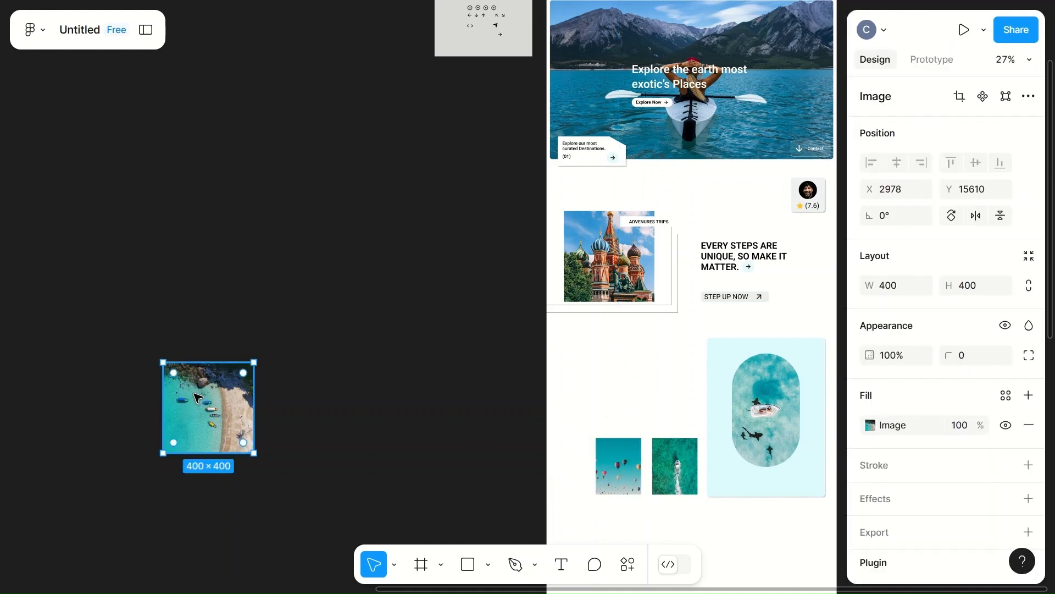
left_click(901, 293)
type("200")
left_click(977, 293)
type("25")
left_click(592, 378)
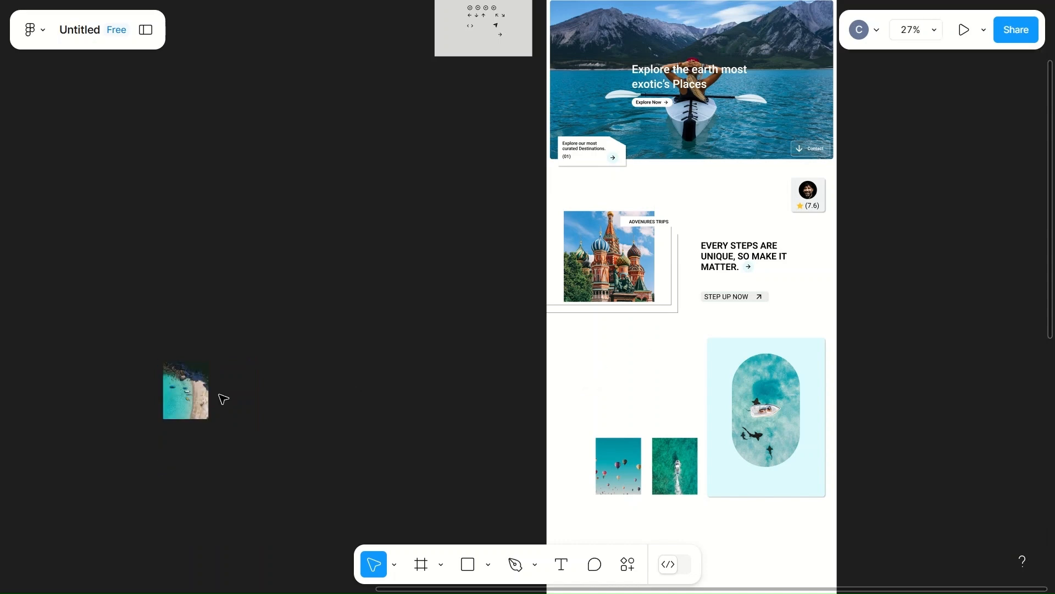
left_click(192, 391)
left_click_drag(192, 391, 570, 456)
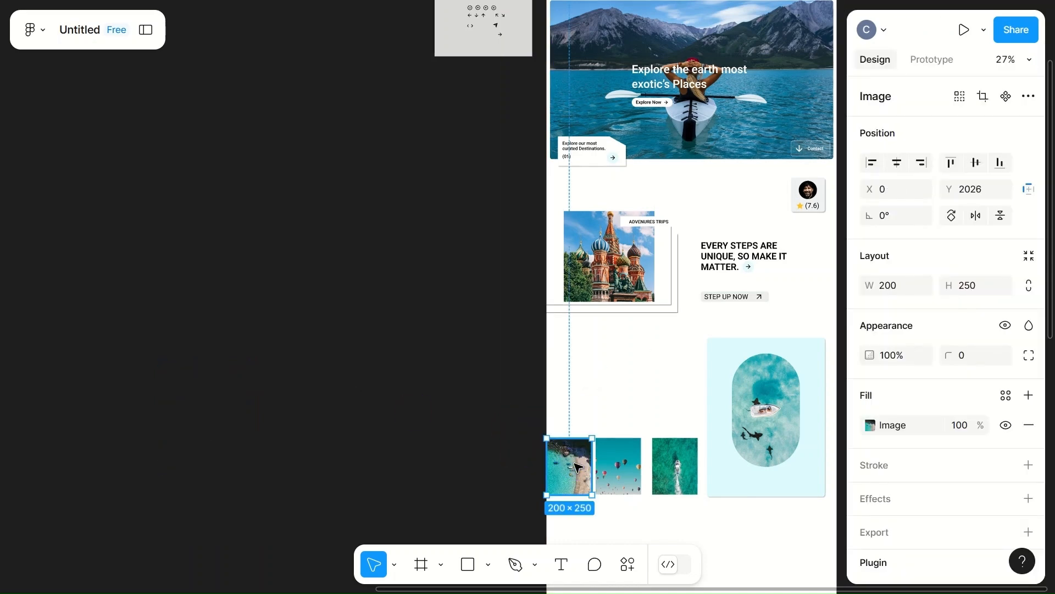
- Shift the light blue card slightly toward the page's right edge and centre the boat-with-sharks photo on it
scroll(728, 465, "up", 5)
scroll(580, 465, "right", 5)
scroll(580, 466, "down", 3)
left_click(650, 419)
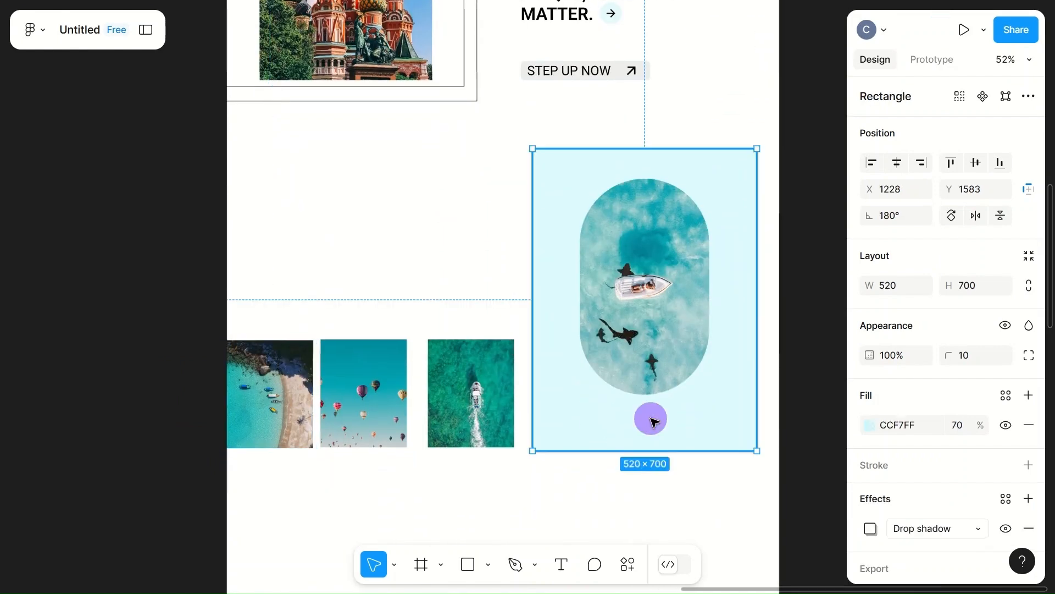
left_click_drag(652, 420, 667, 421)
mouse_move(653, 330)
left_mouse_down()
mouse_move(667, 296)
mouse_move(659, 311)
mouse_move(650, 299)
mouse_move(649, 314)
left_mouse_up()
- Shift the three small photos to the right to space them in a row, with the beach photo at X 54, Y 2026
left_click(478, 385)
scroll(478, 388, "down", 3)
scroll(478, 388, "left", 3)
mouse_move(549, 297)
left_mouse_down()
mouse_move(577, 297)
mouse_move(566, 297)
left_mouse_up()
left_click_drag(448, 308, 479, 308)
left_click_drag(349, 307, 381, 312)
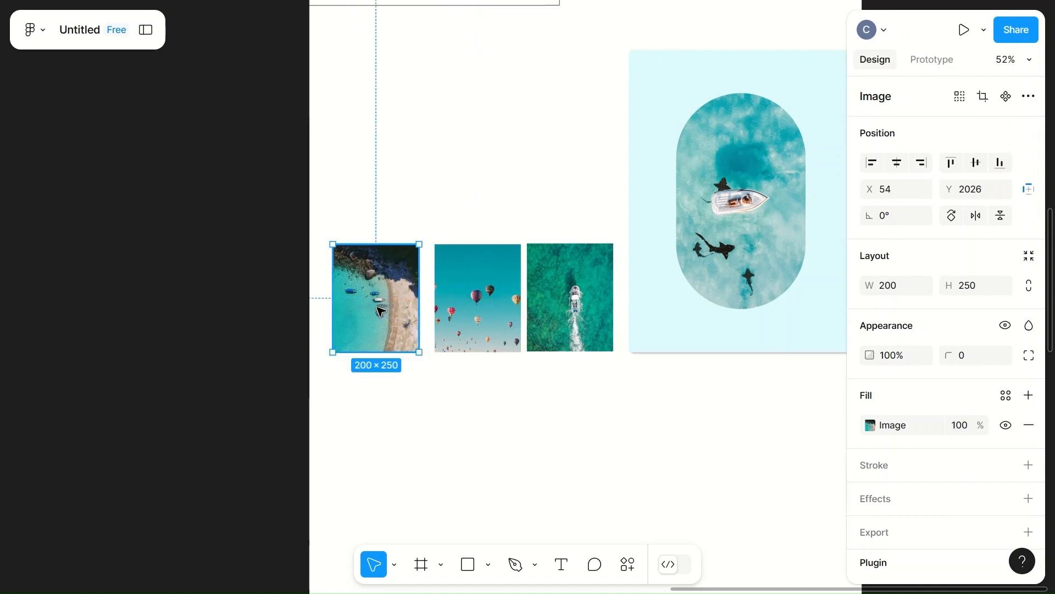
- Tidy up the spacing of the beach, balloon and green sea photos
left_click(488, 318, "shift")
left_click(574, 314, "shift")
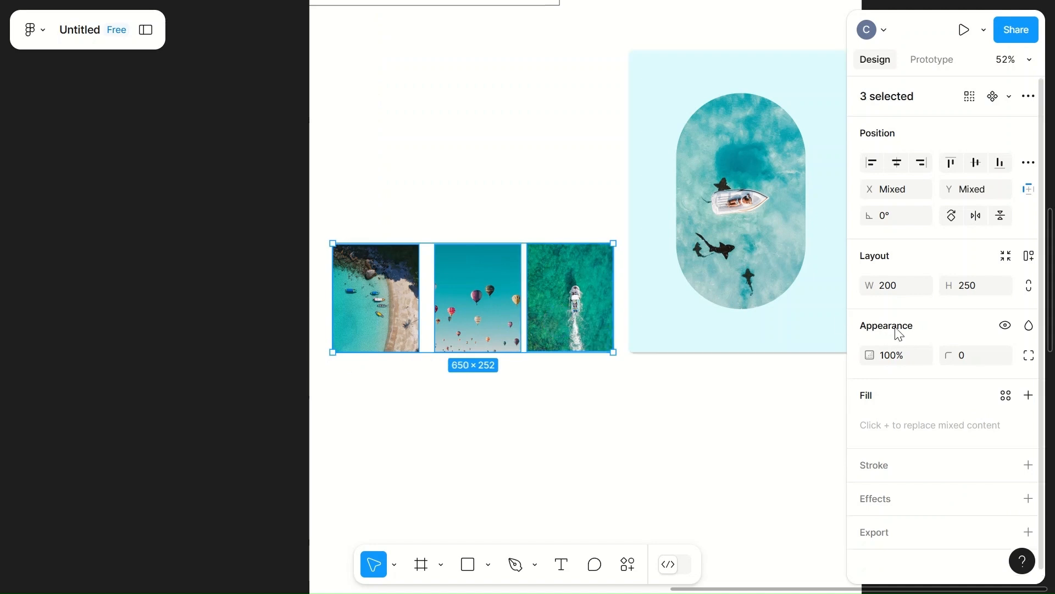
left_click(1029, 162)
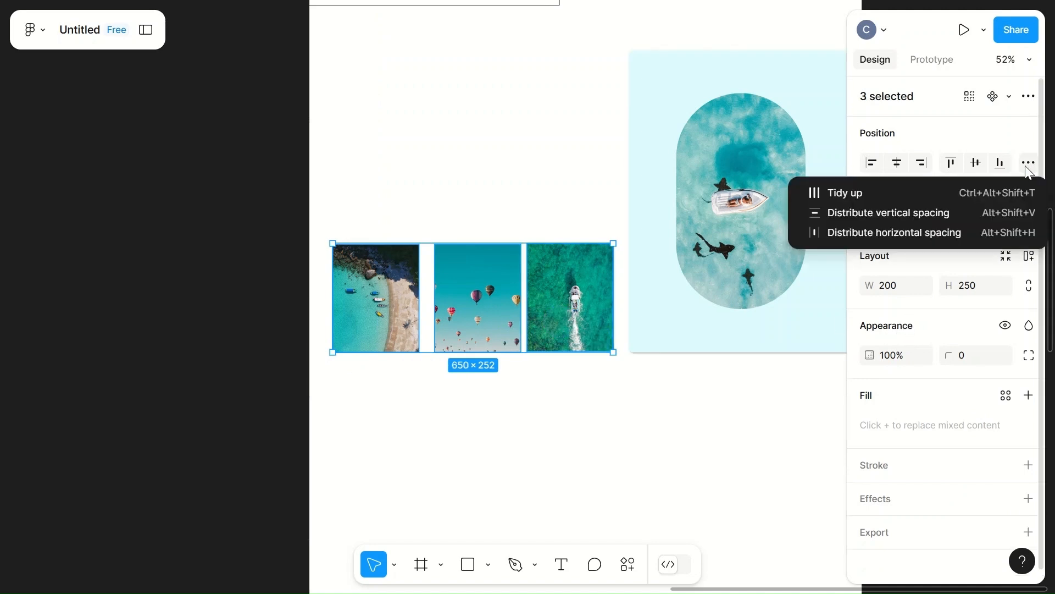
left_click(877, 192)
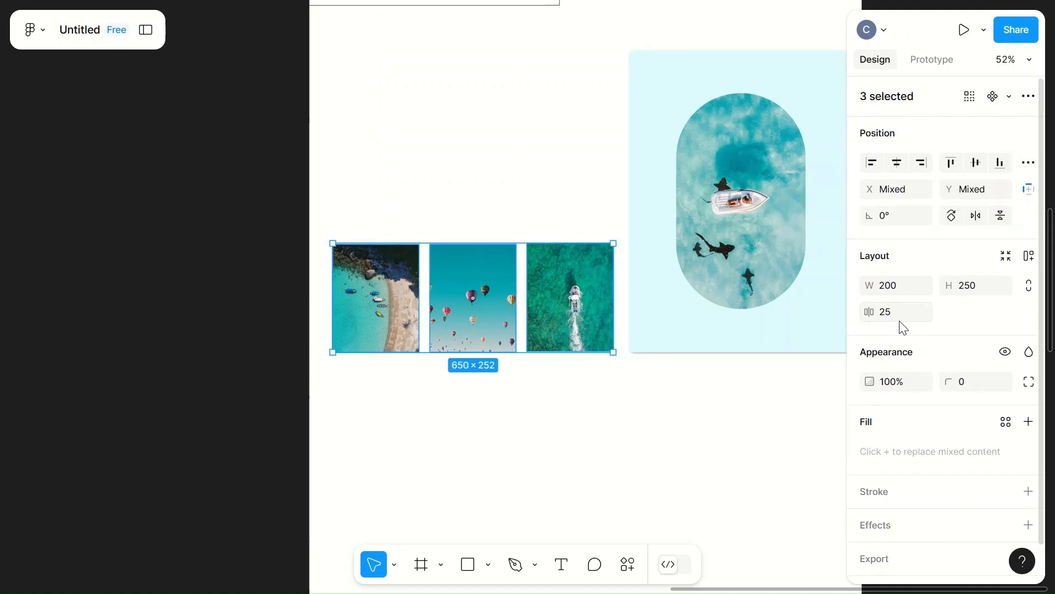
- Set the corner radius of the three small photos to 180
left_click(971, 381)
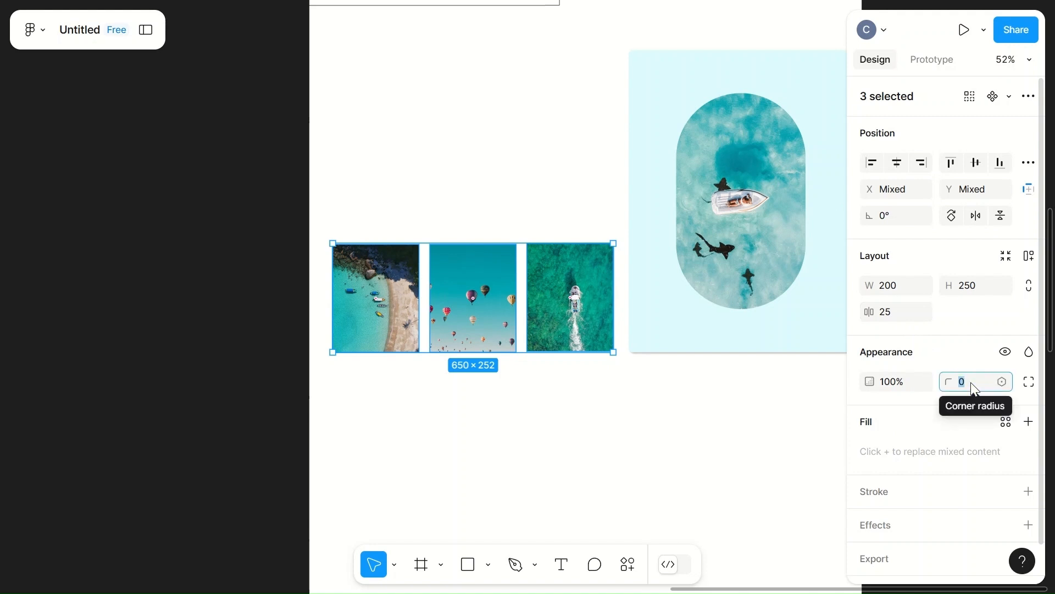
type("100")
left_click(673, 408)
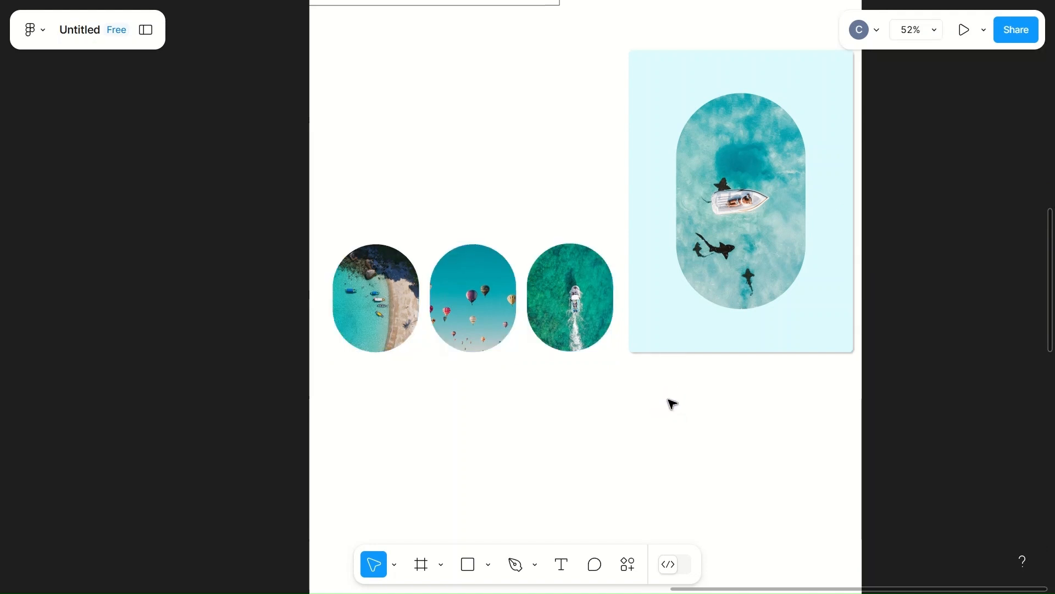
- Set the height of the beach, balloon and green sea photos to 300
left_click(589, 294)
left_click(363, 304)
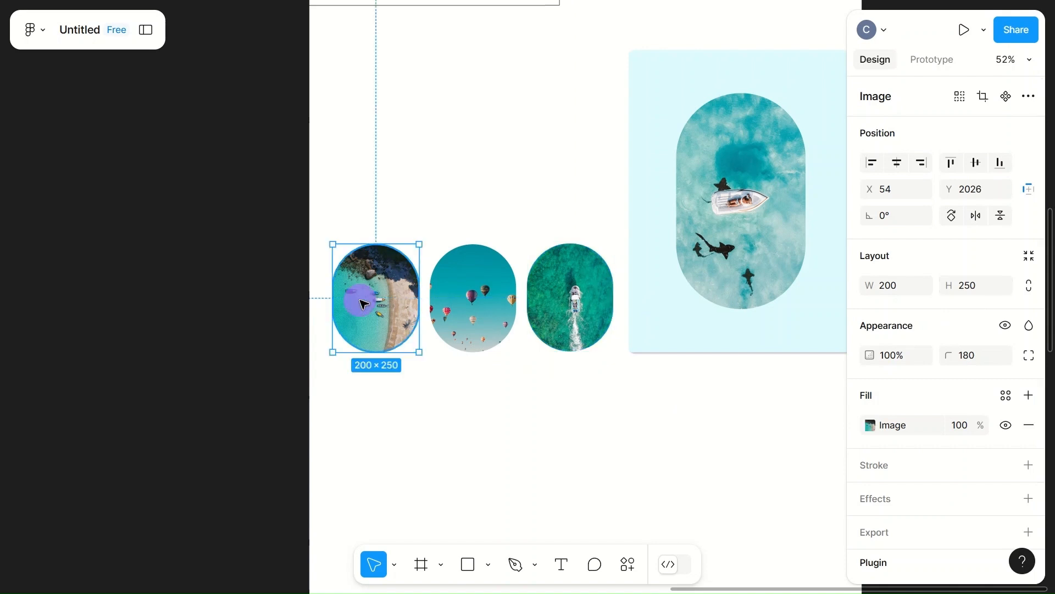
left_click(476, 307, "shift")
left_click(576, 317, "shift")
left_click(972, 288)
type("3")
left_click(612, 494)
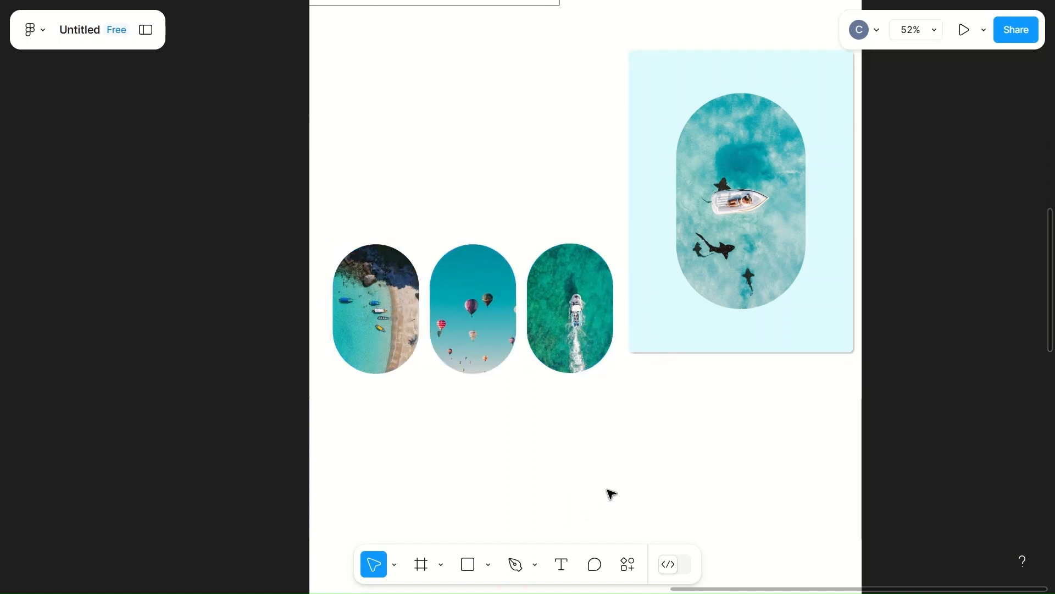
- Move the three small rounded photos up to Y 1776, side by side to the left of the light blue card
left_click_drag(566, 306, 568, 285)
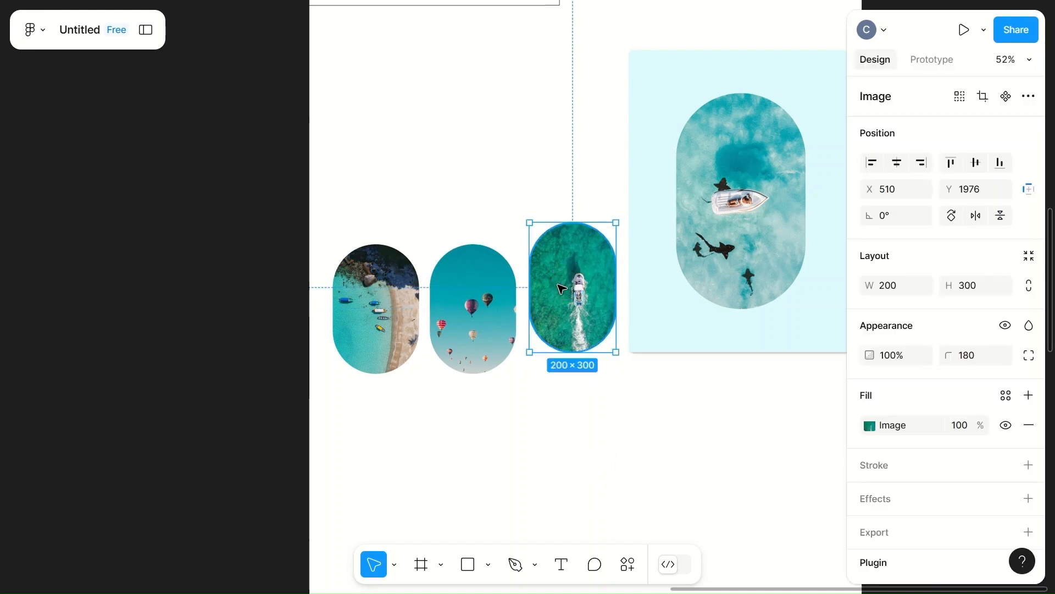
left_click(487, 299)
left_click(385, 319, "shift")
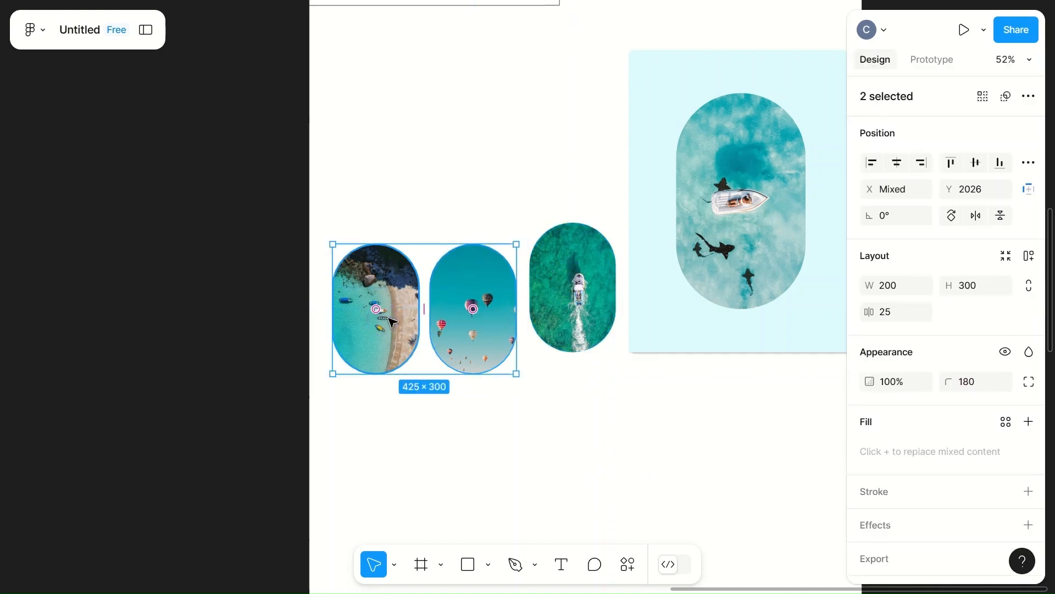
left_click_drag(423, 267, 417, 165)
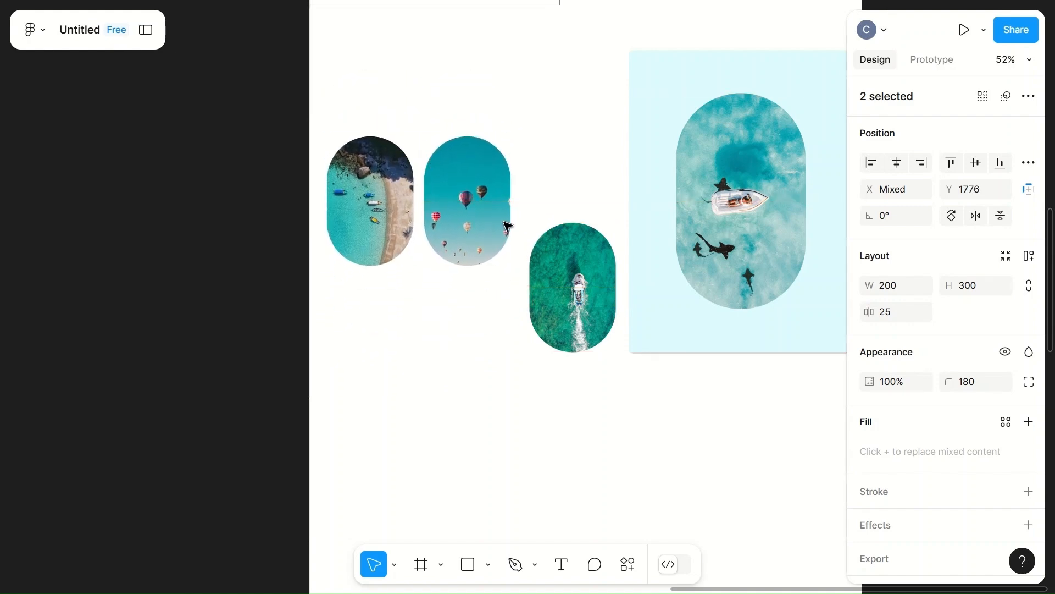
left_click(555, 328)
left_click_drag(567, 275, 570, 227)
left_click(380, 241, "shift")
left_click(465, 248, "shift")
left_click(572, 261, "shift")
left_click(571, 261, "shift")
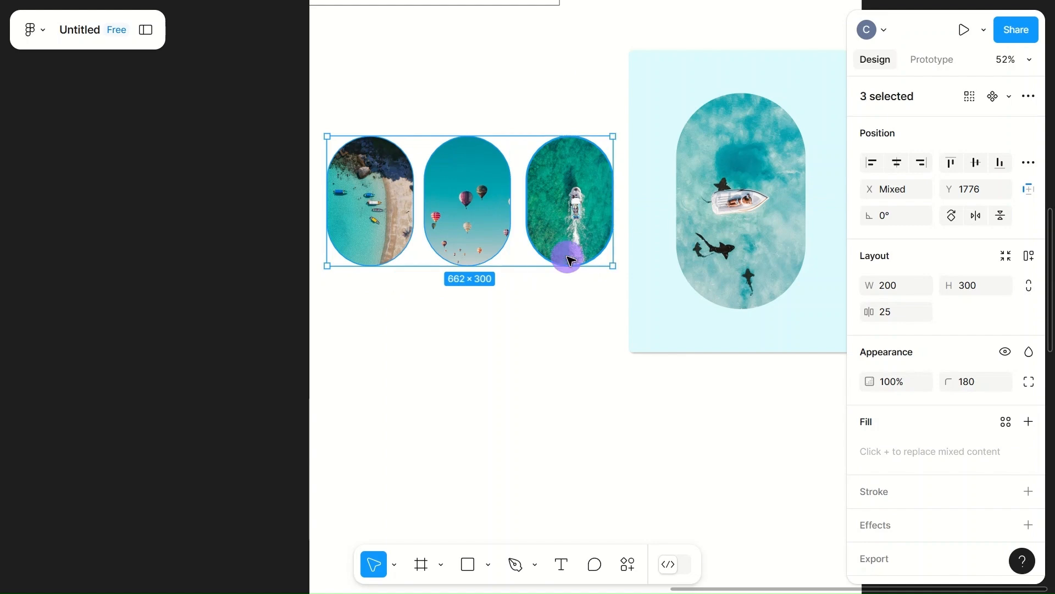
left_click(520, 385)
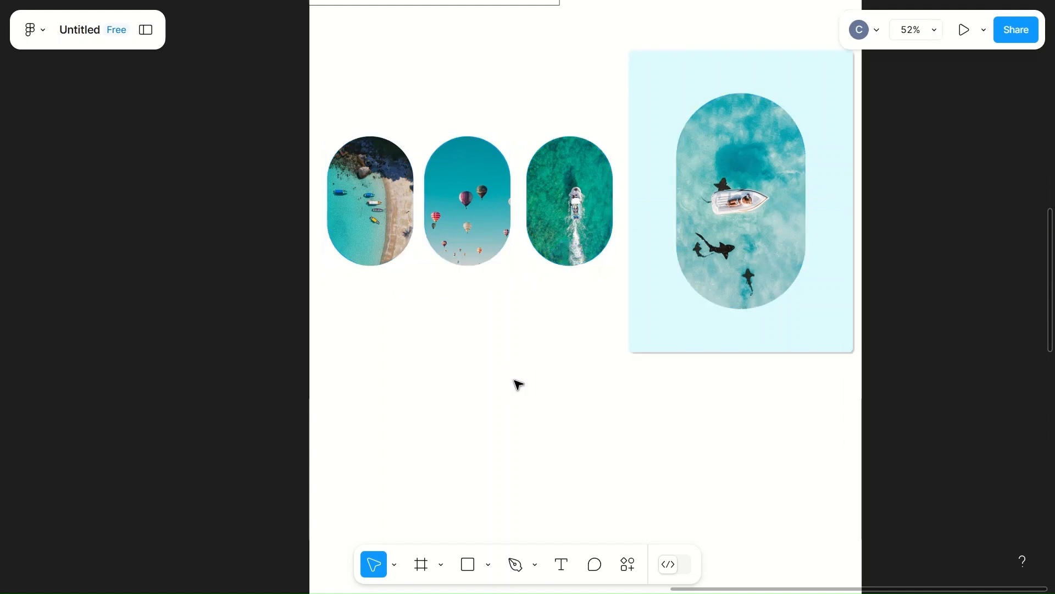
- Place the circular 50 × 50 arrow button from beside the "EVERY STEPS ARE UNIQUE" heading in the upper-right corner of the light-blue card
scroll(519, 385, "down", 5)
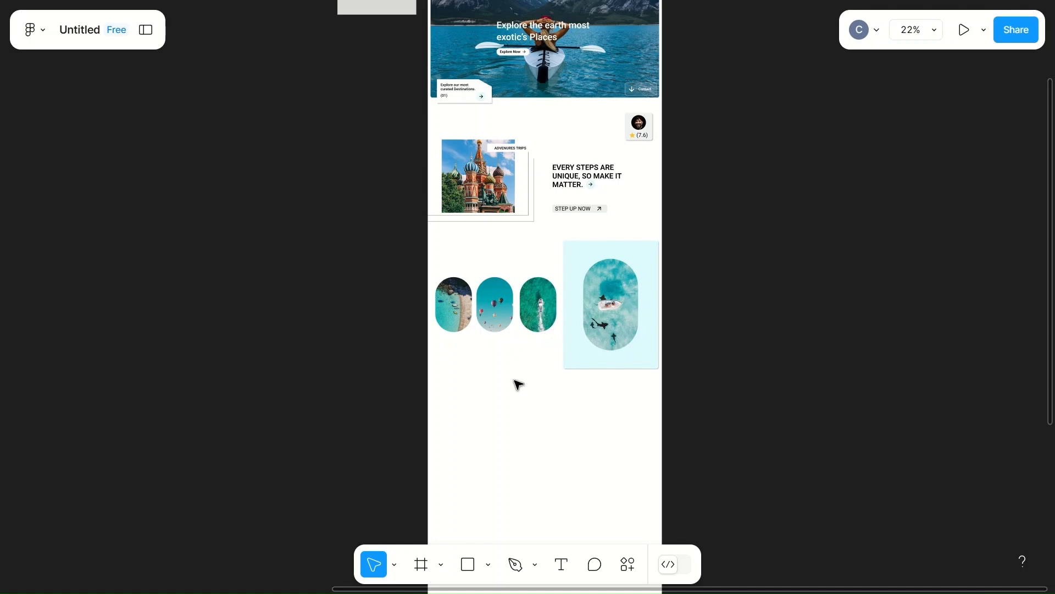
left_click(594, 185)
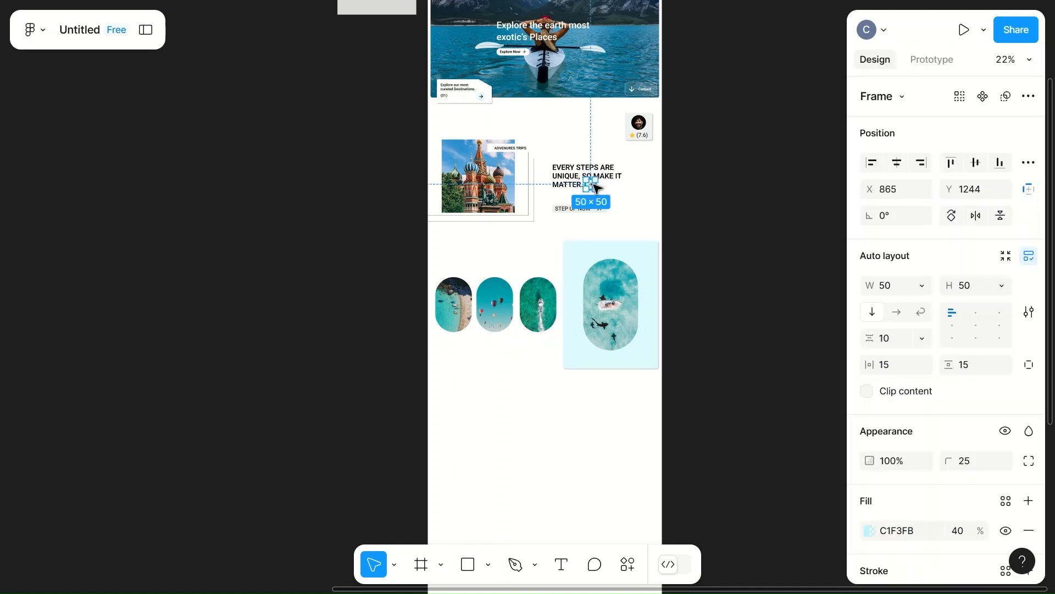
mouse_move(595, 186)
left_mouse_down()
mouse_move(651, 259)
mouse_move(691, 243)
mouse_move(699, 223)
left_mouse_up()
scroll(641, 254, "up", 5)
scroll(651, 259, "up", 8)
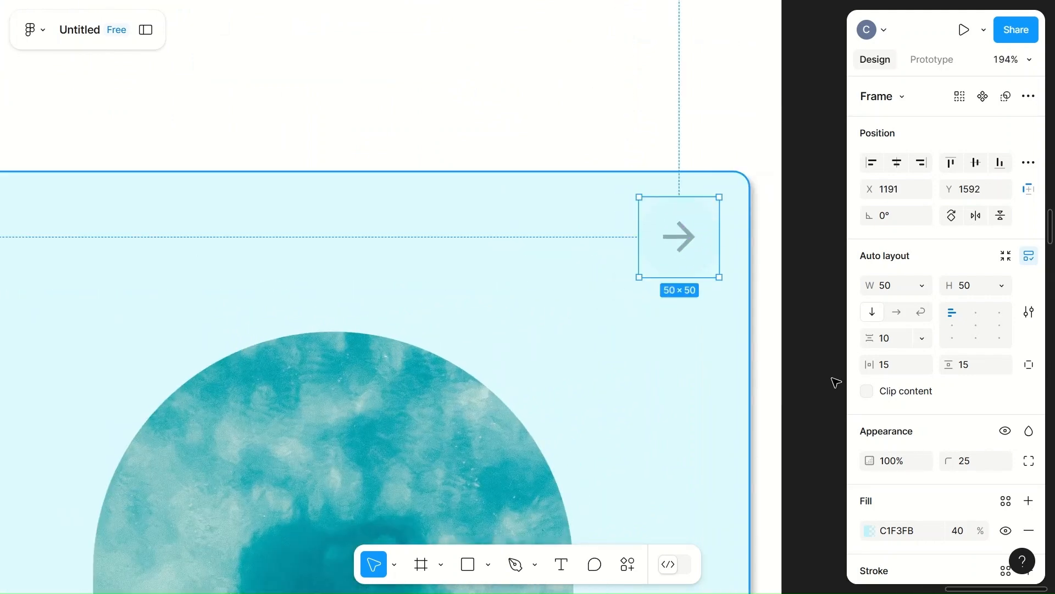
- Try an 80% fill opacity on the arrow button and a blue stroke on the light-blue card
scroll(889, 428, "down", 3)
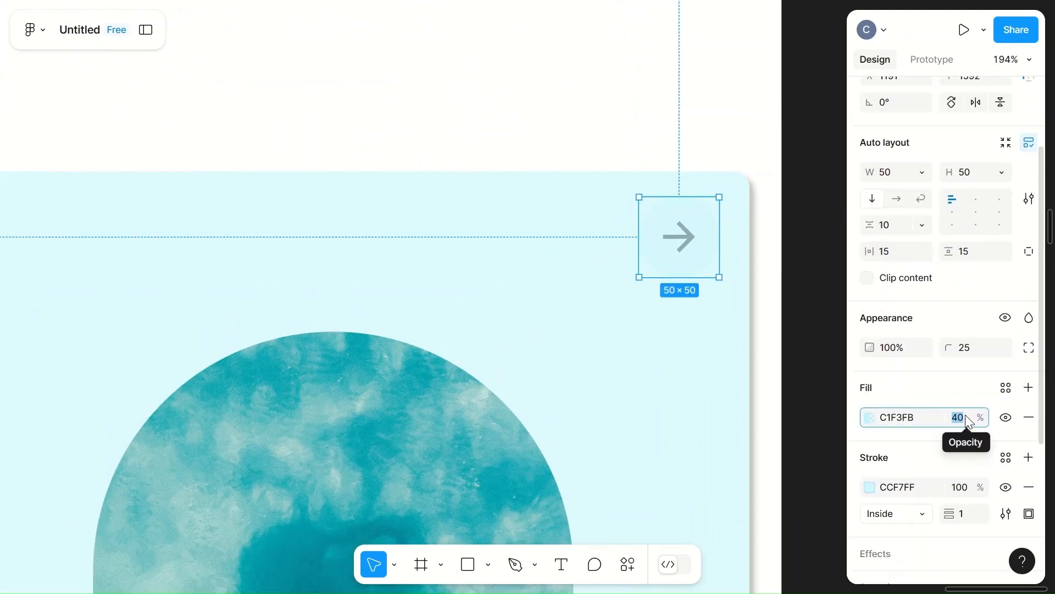
type("80")
left_click(725, 383)
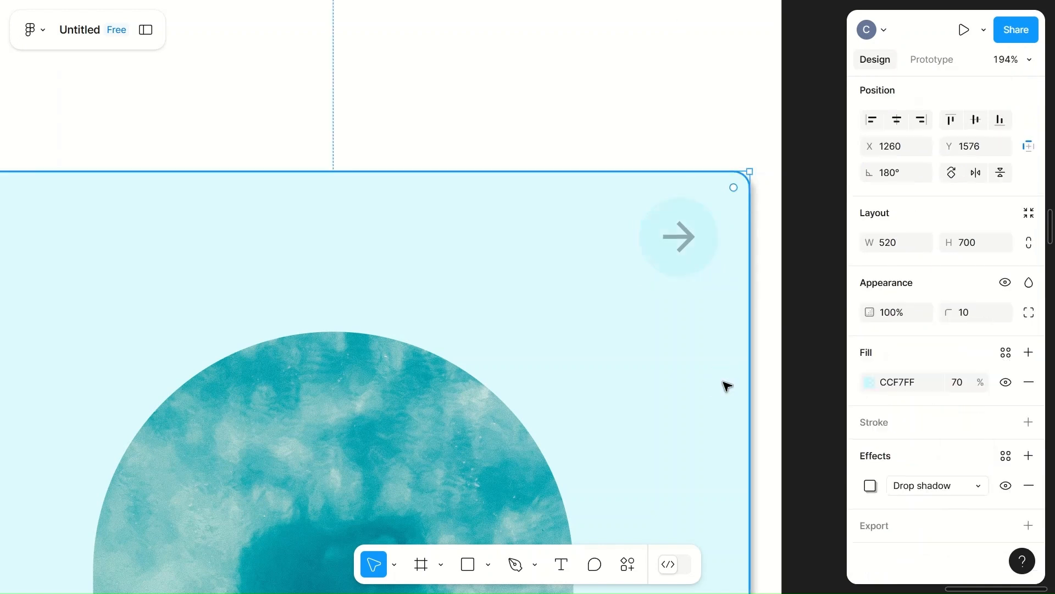
left_click(1029, 422)
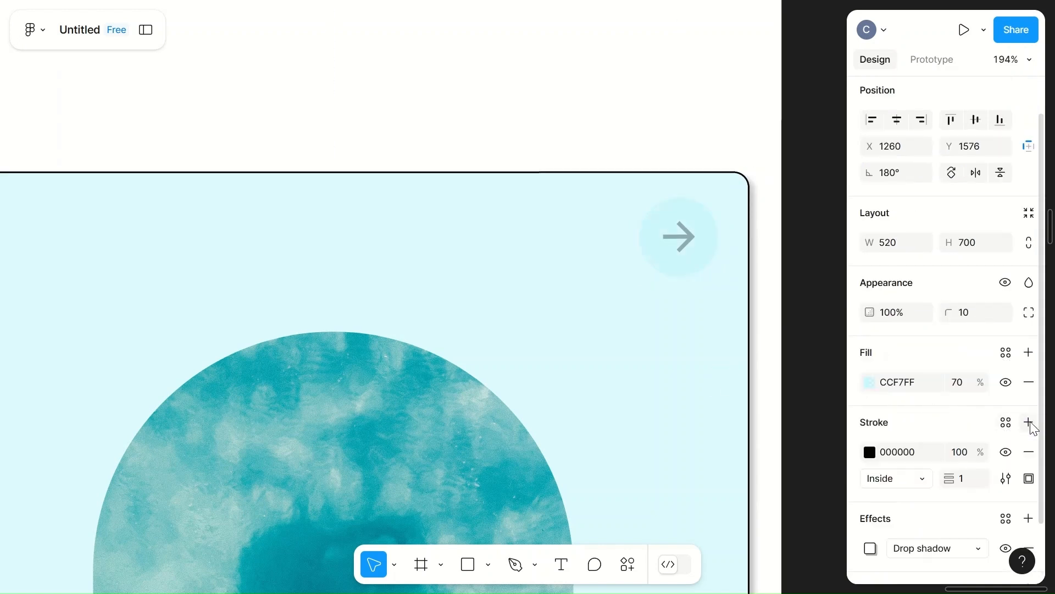
left_click(871, 452)
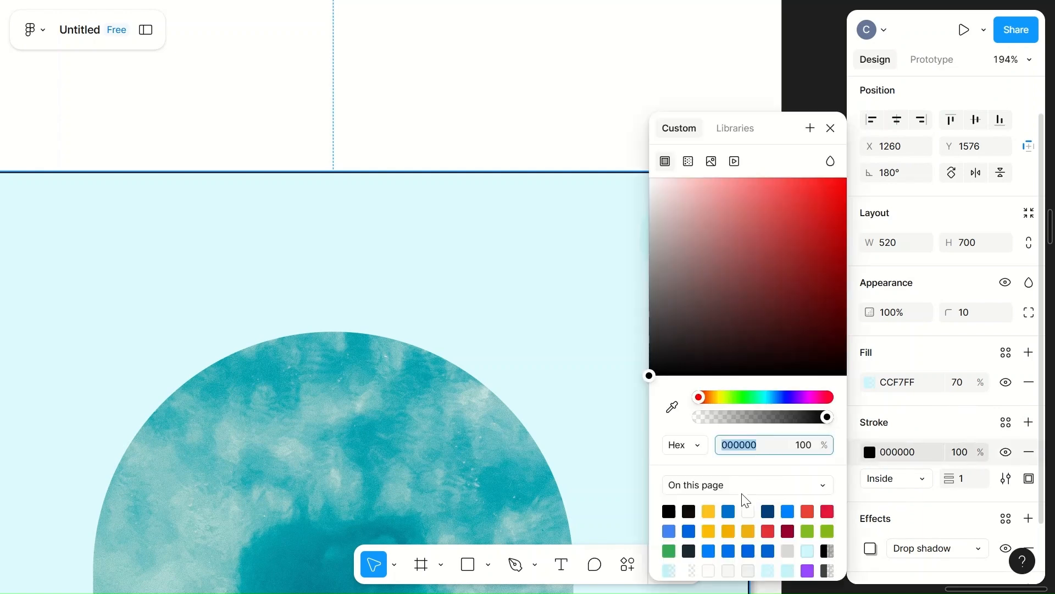
left_click(728, 511)
left_click(706, 86)
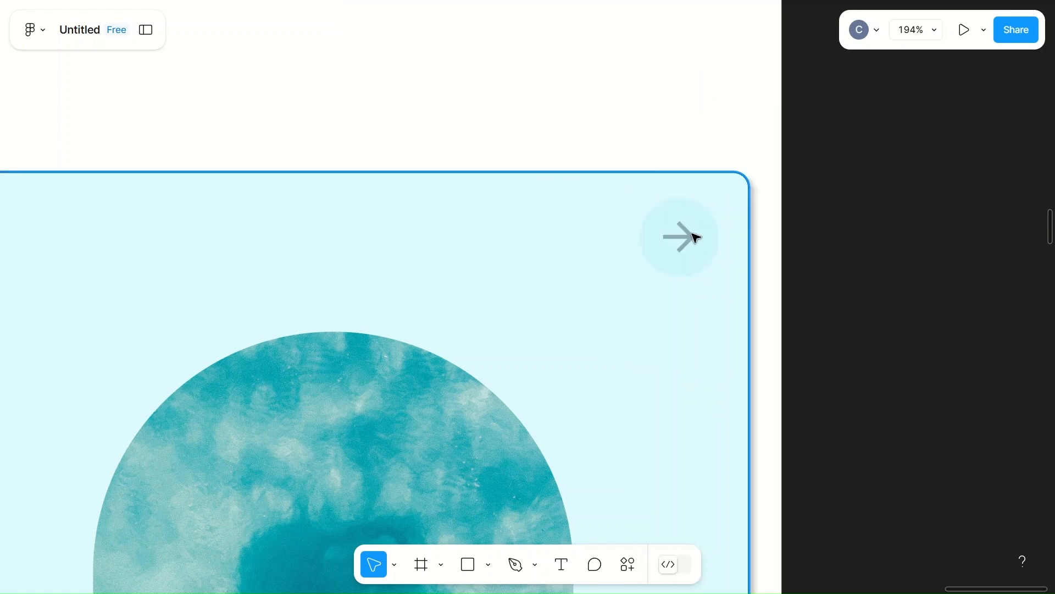
- Undo the recent edits back to the arrow button's placement on the card
left_click(696, 238)
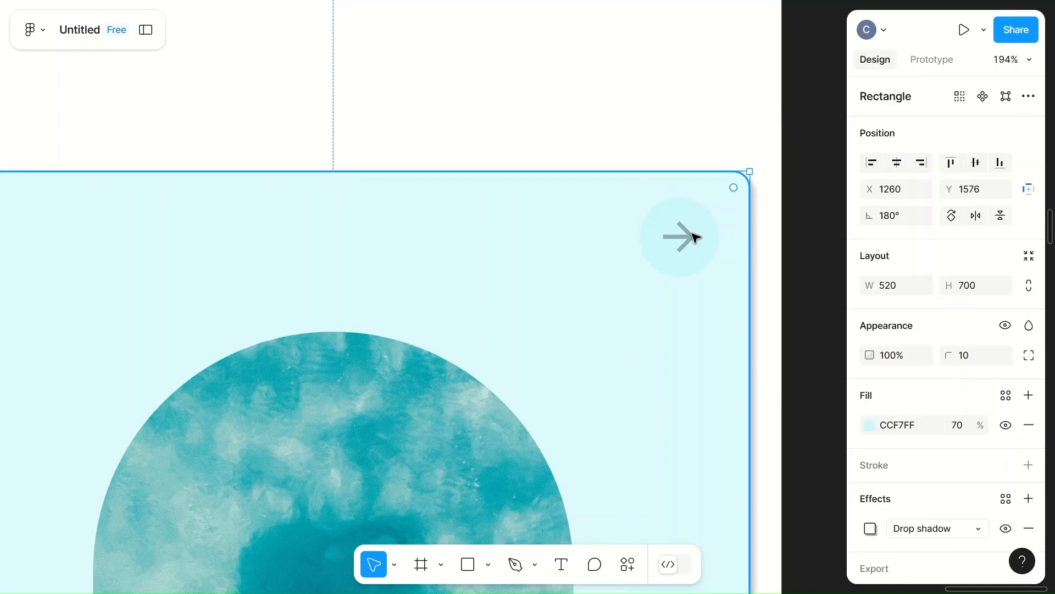
double_click(696, 238)
left_click(705, 237)
double_click(706, 237)
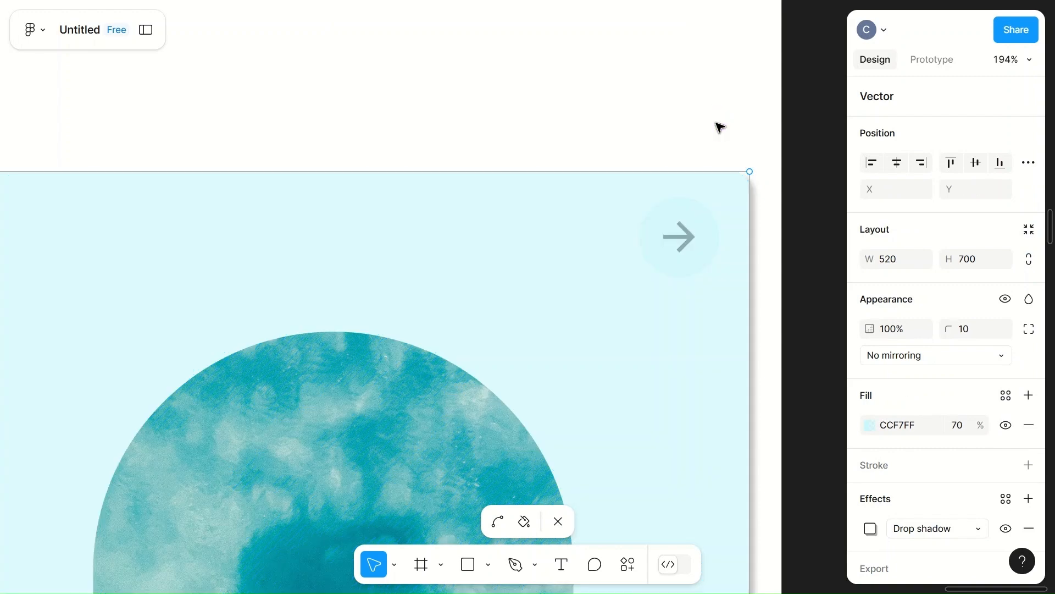
key("ctrl+z")
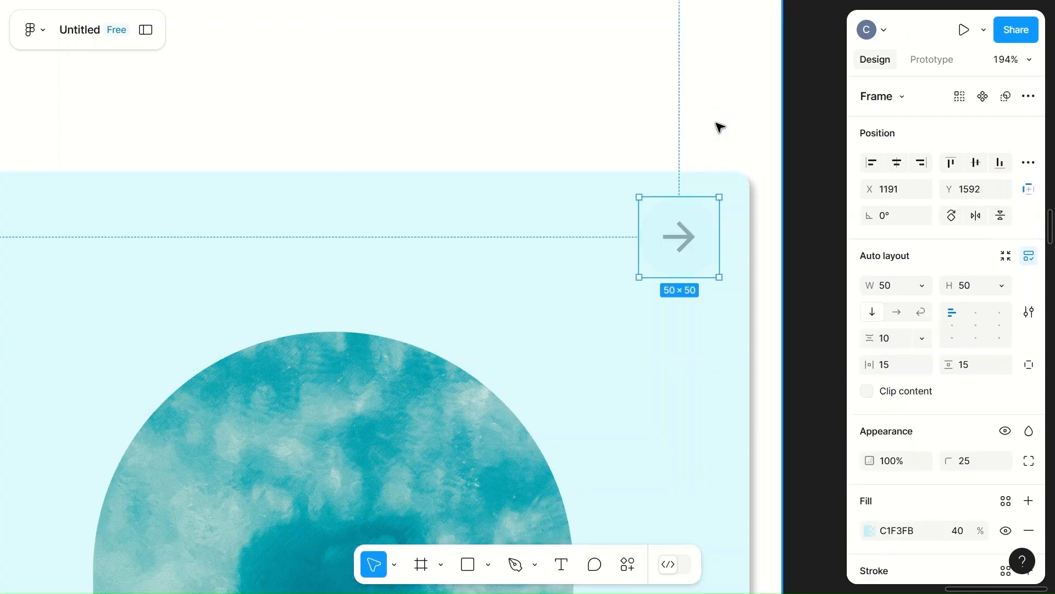
- Set the arrow button's fill opacity to 80% and its stroke color to blue 0071CE
right_click(709, 268)
key("Escape")
left_click(963, 529)
type("80")
scroll(965, 528, "down", 3)
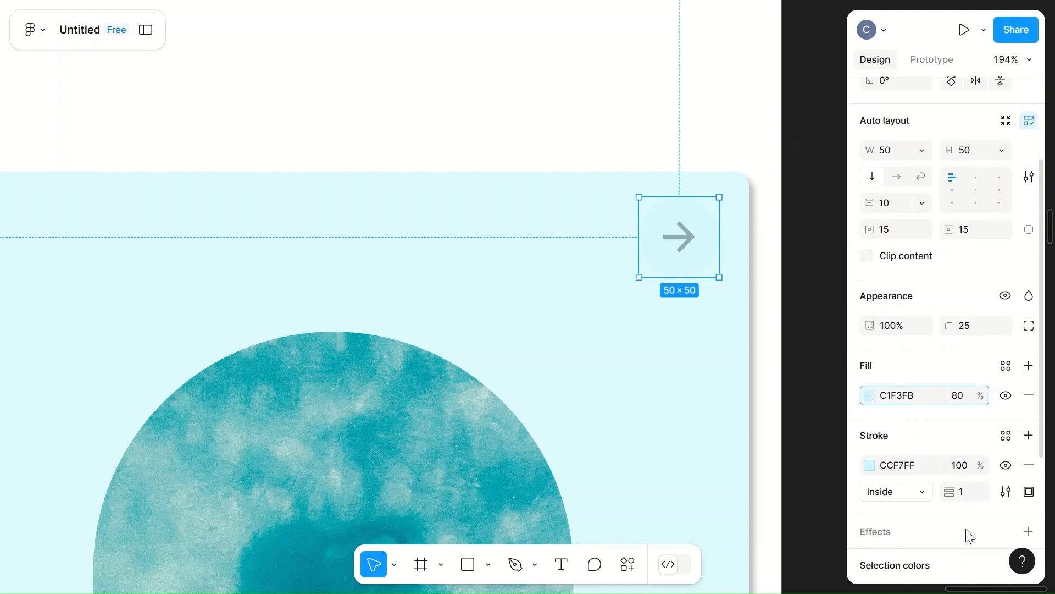
left_click(875, 466)
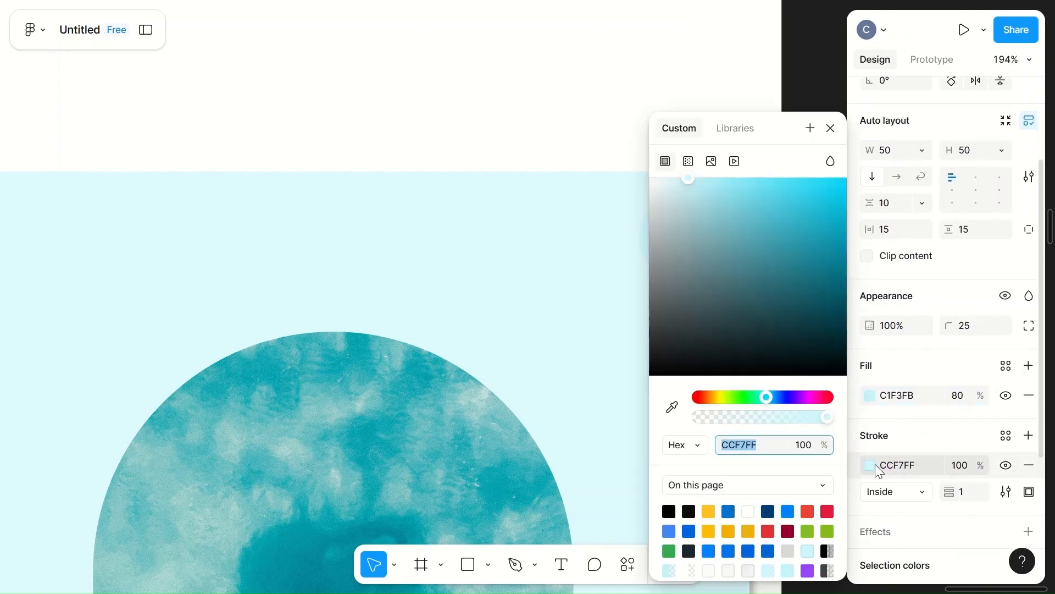
left_click(730, 511)
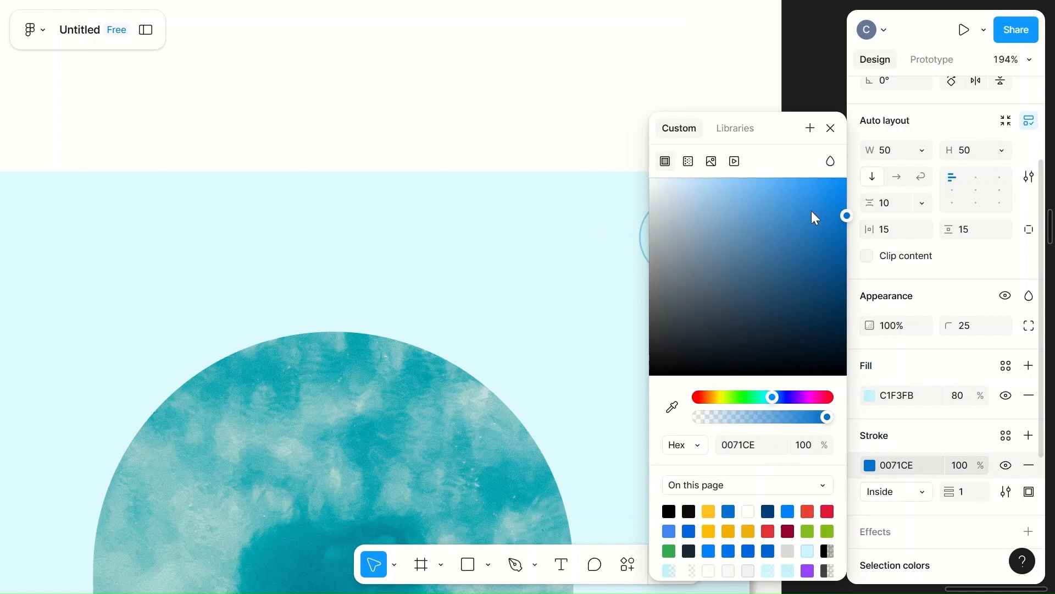
left_click(726, 71)
- Examine the outlined arrow button up close and against the whole light-blue card
scroll(728, 74, "down", 5)
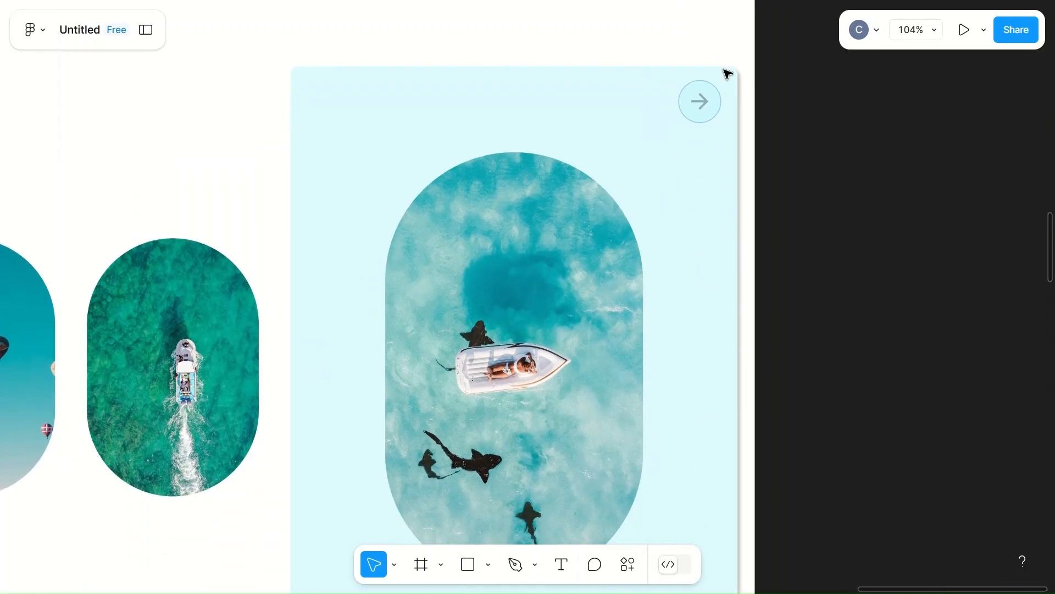
scroll(728, 74, "up", 10)
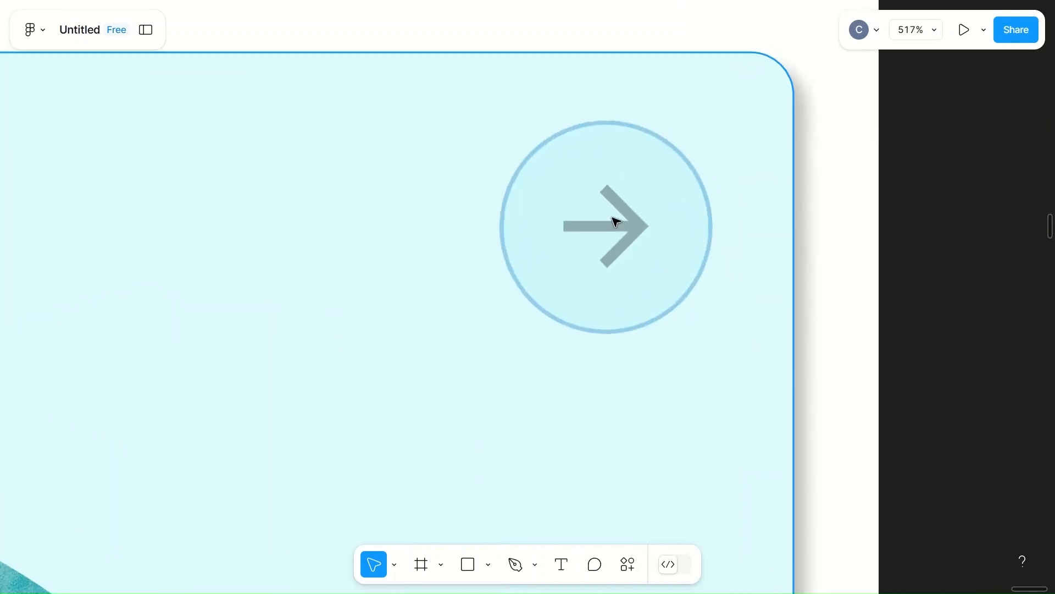
left_click(708, 200)
left_click(675, 34)
scroll(675, 34, "down", 4)
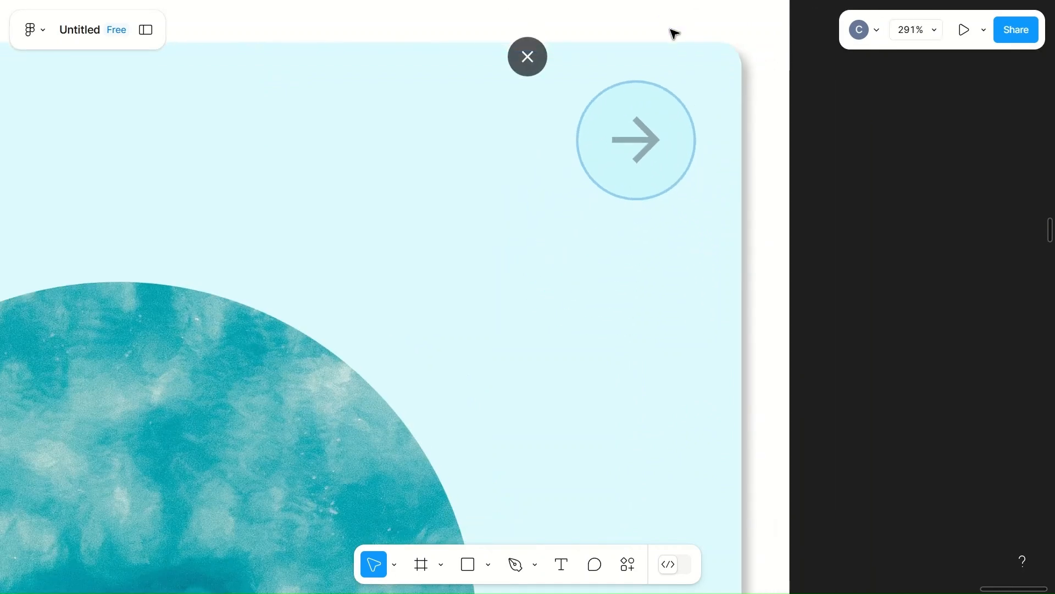
left_click(587, 161)
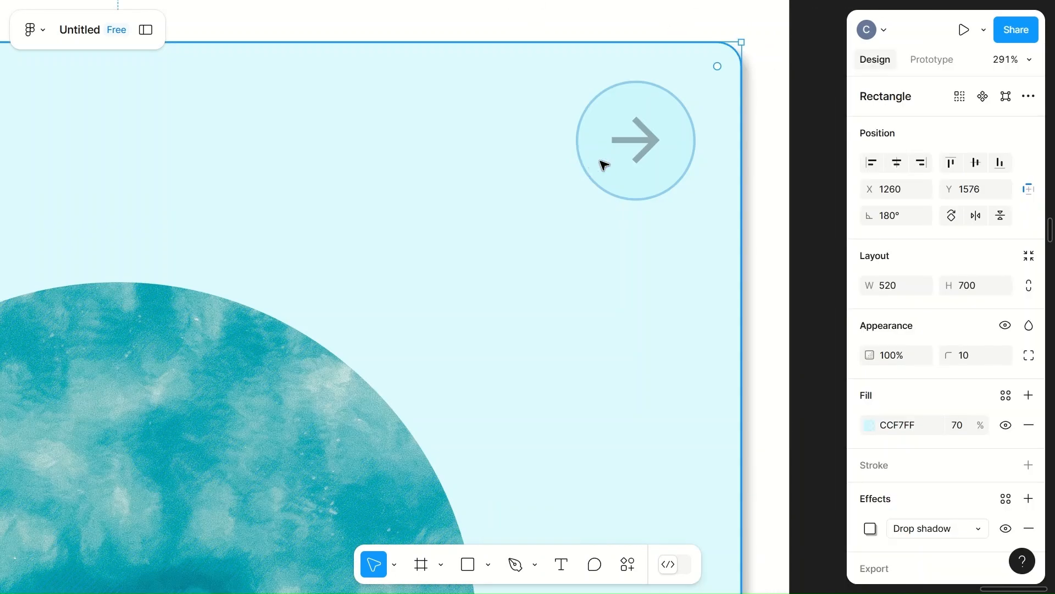
left_click(775, 163)
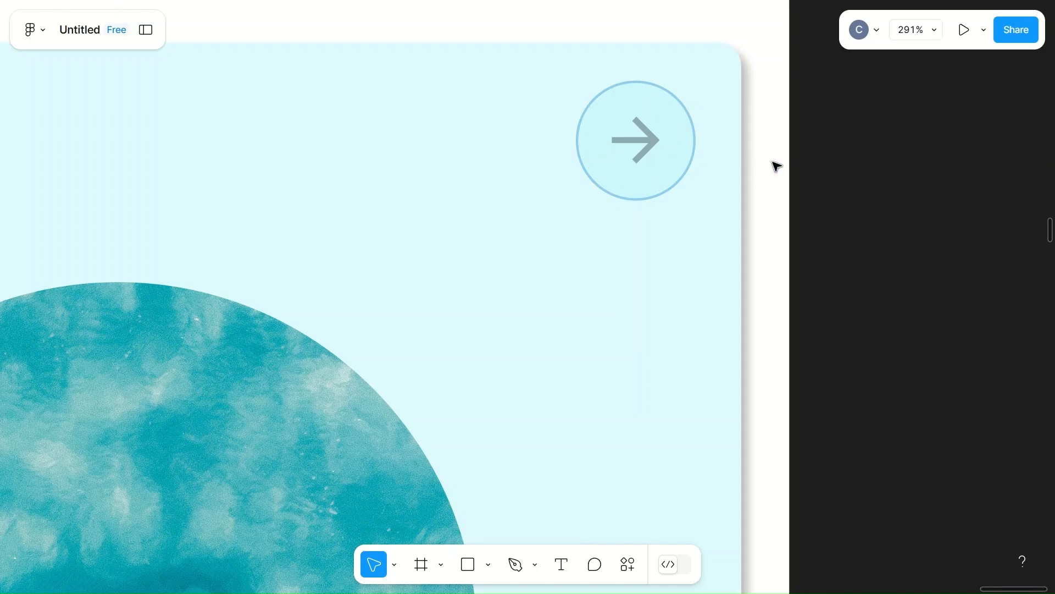
scroll(775, 164, "up", 2)
scroll(775, 167, "down", 5)
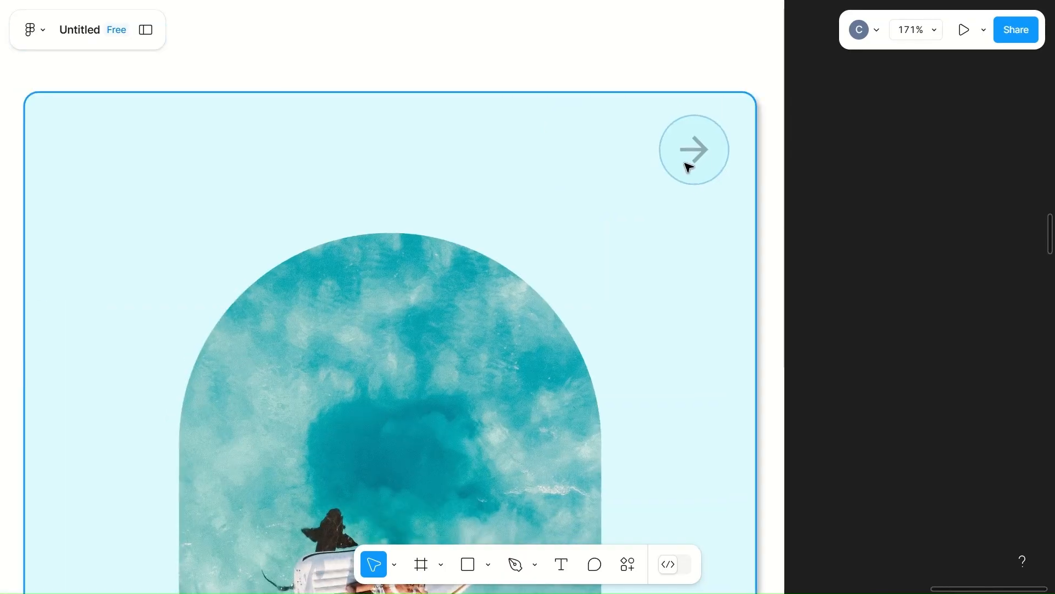
scroll(688, 165, "down", 4)
scroll(688, 165, "down", 2)
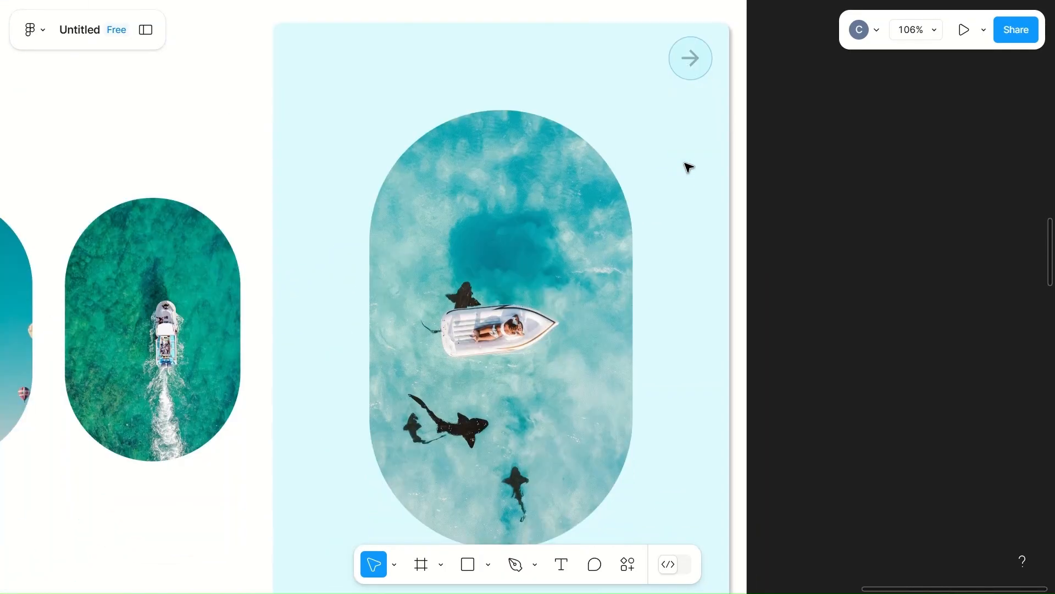
scroll(692, 53, "up", 15)
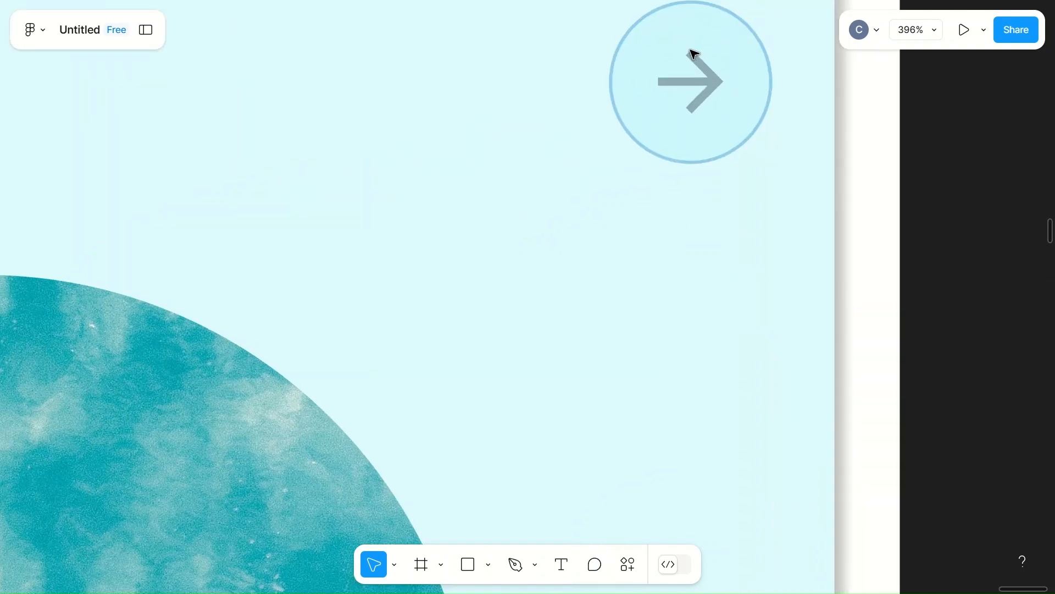
double_click(708, 81)
double_click(708, 81)
scroll(708, 81, "down", 7)
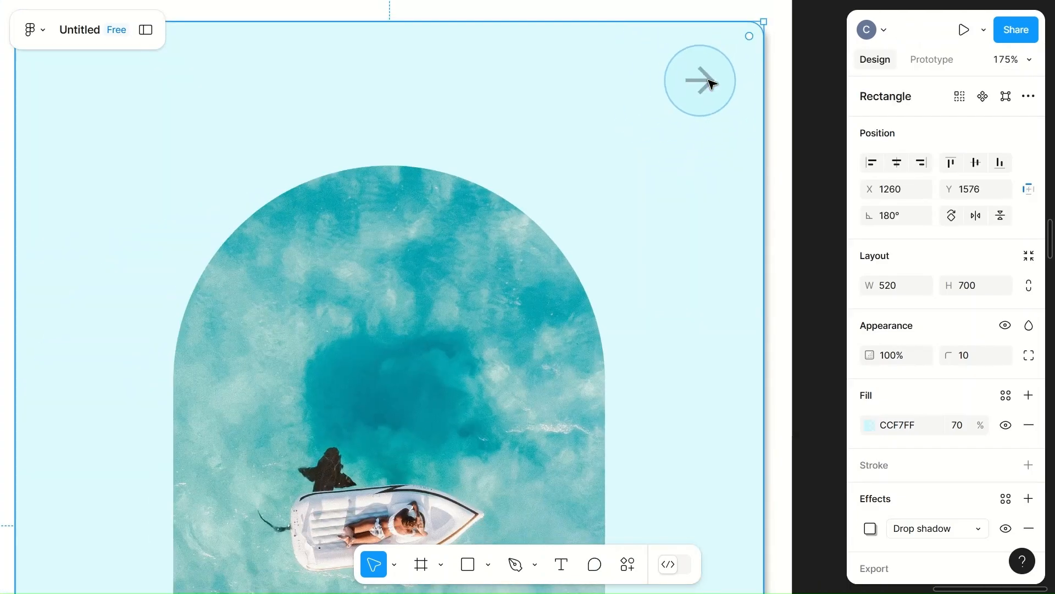
scroll(710, 82, "down", 5)
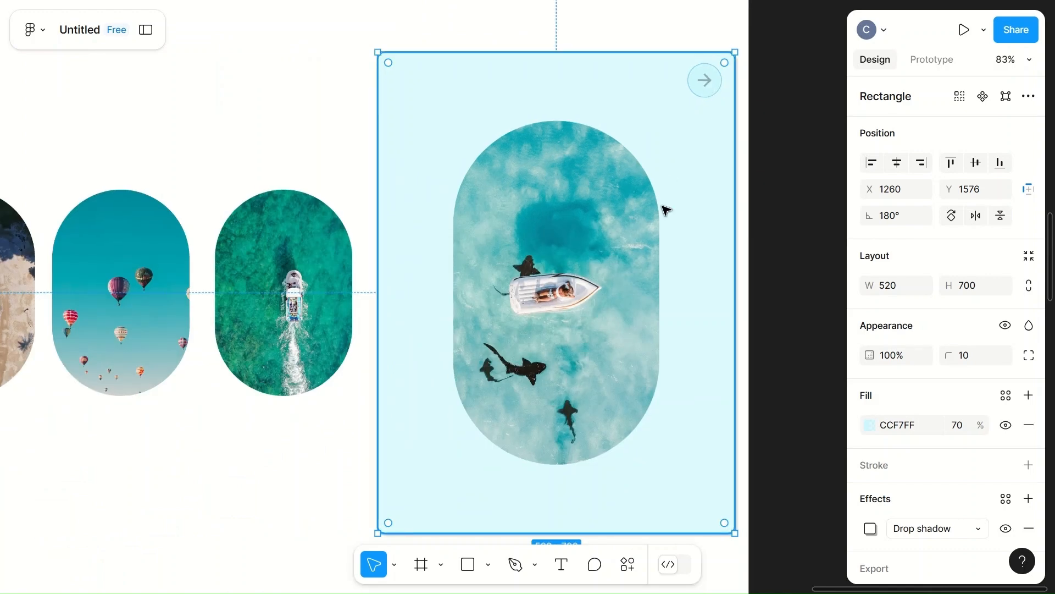
- Add a text label reading "(Beach)" in the upper-left area of the light-blue card
scroll(667, 210, "up", 3)
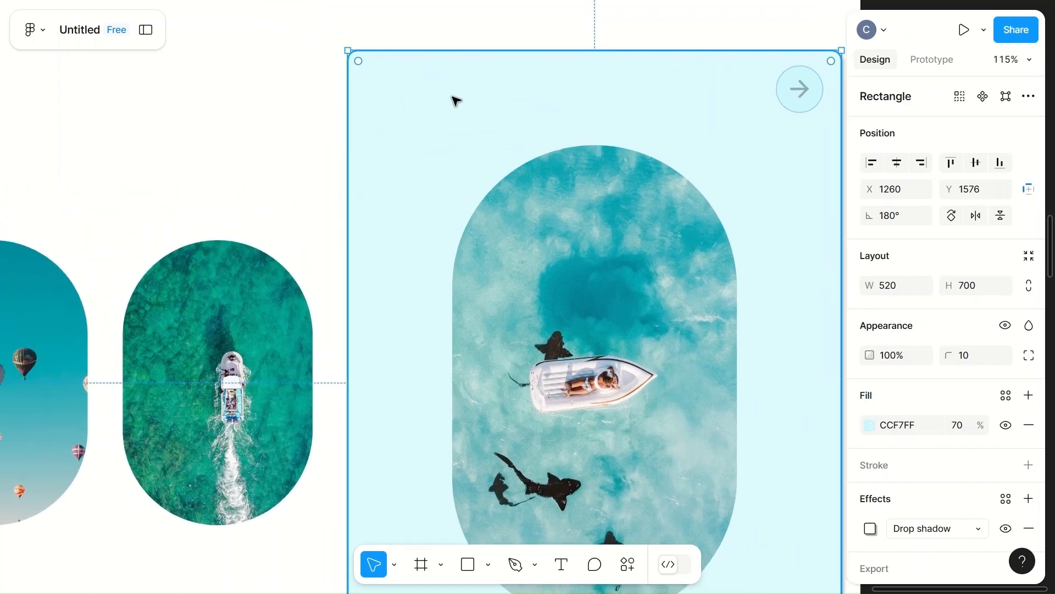
key("t")
left_click(397, 92)
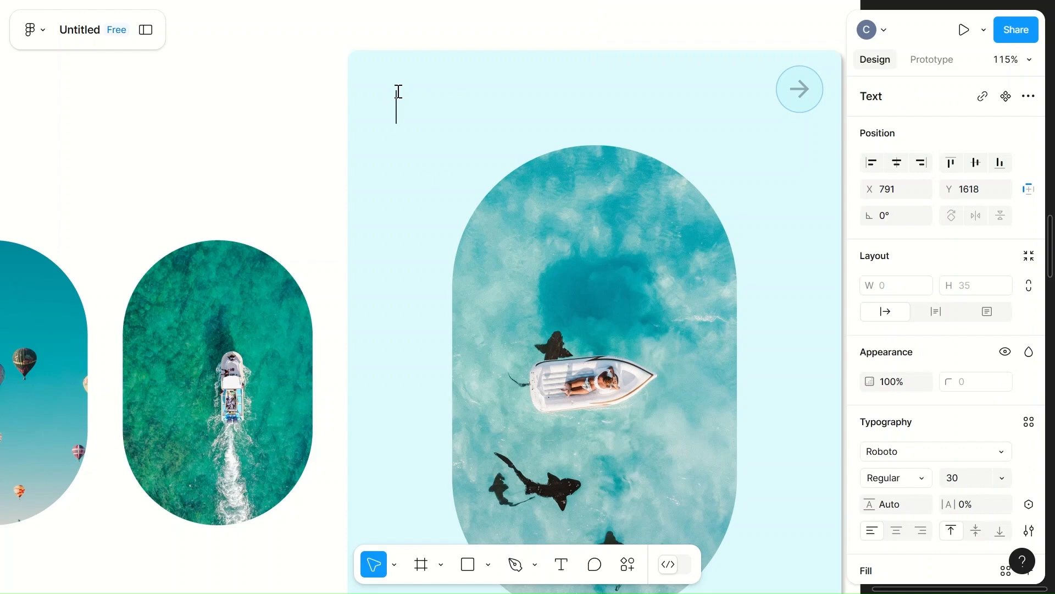
type("()")
key("Left")
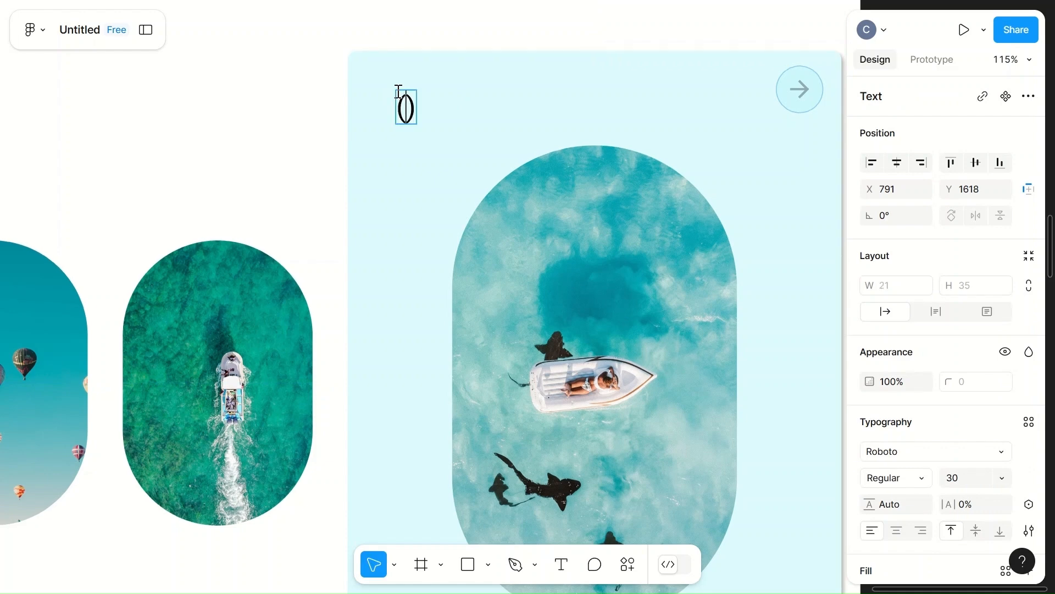
type("Beach")
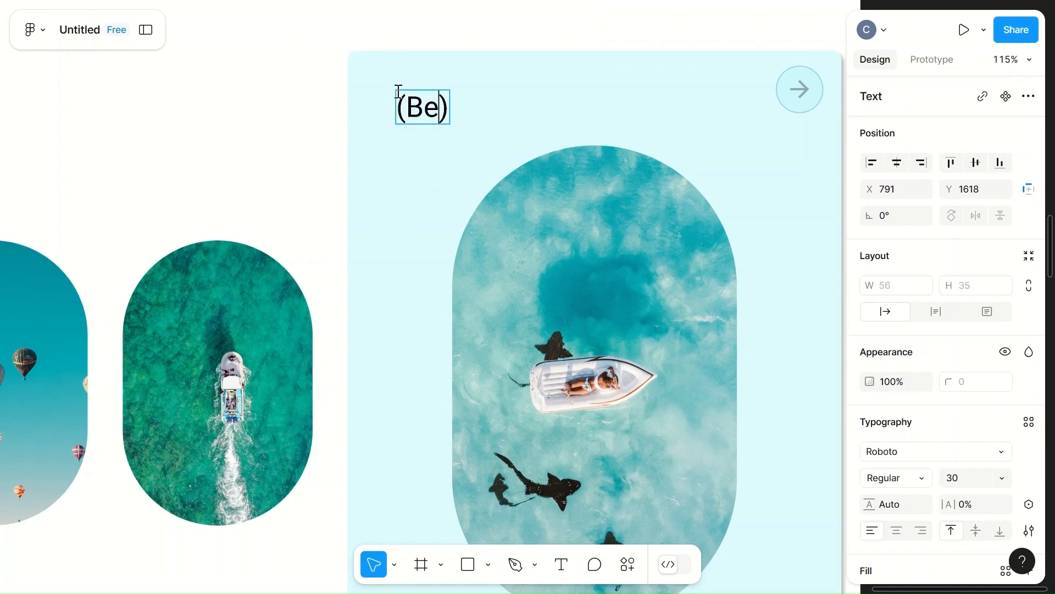
- Set the "(Beach)" label's font size to 20
left_click(495, 106)
left_click(511, 109)
left_click(455, 114)
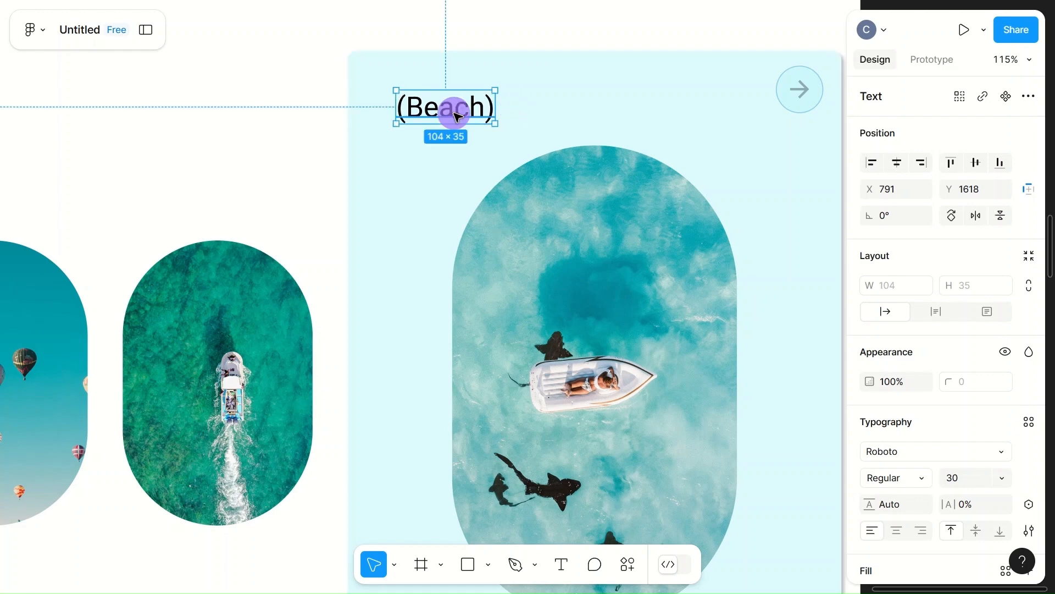
left_click(970, 479)
type("20")
left_click(735, 233)
- Move the "(Beach)" label nearer the card's corner and duplicate it to its right, changing the copy to "(Boating)"
left_click(437, 103)
left_click_drag(437, 103, 489, 88)
double_click(501, 89)
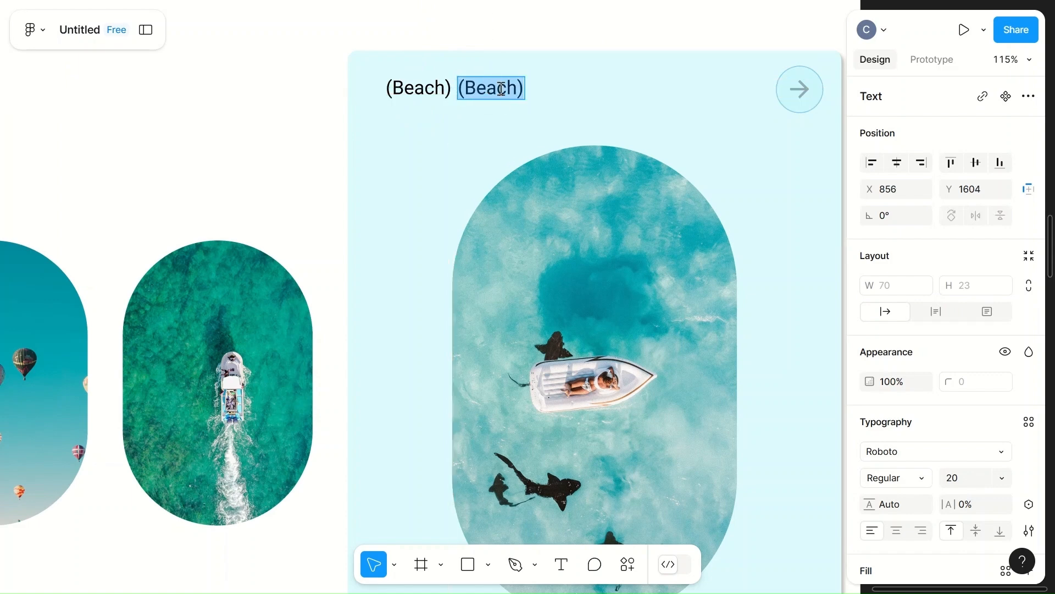
type("(")
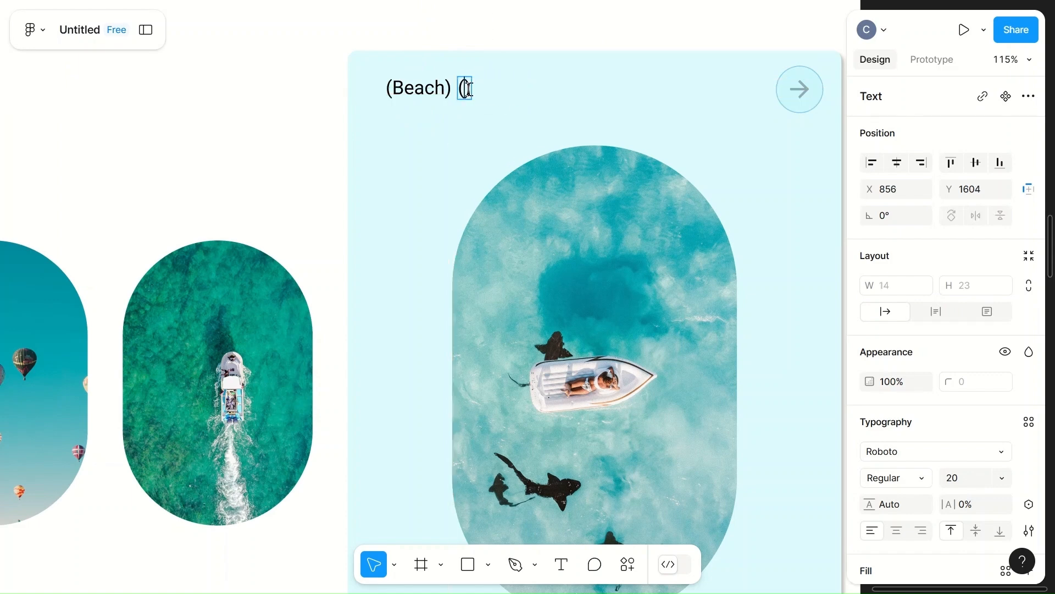
type("Boating)")
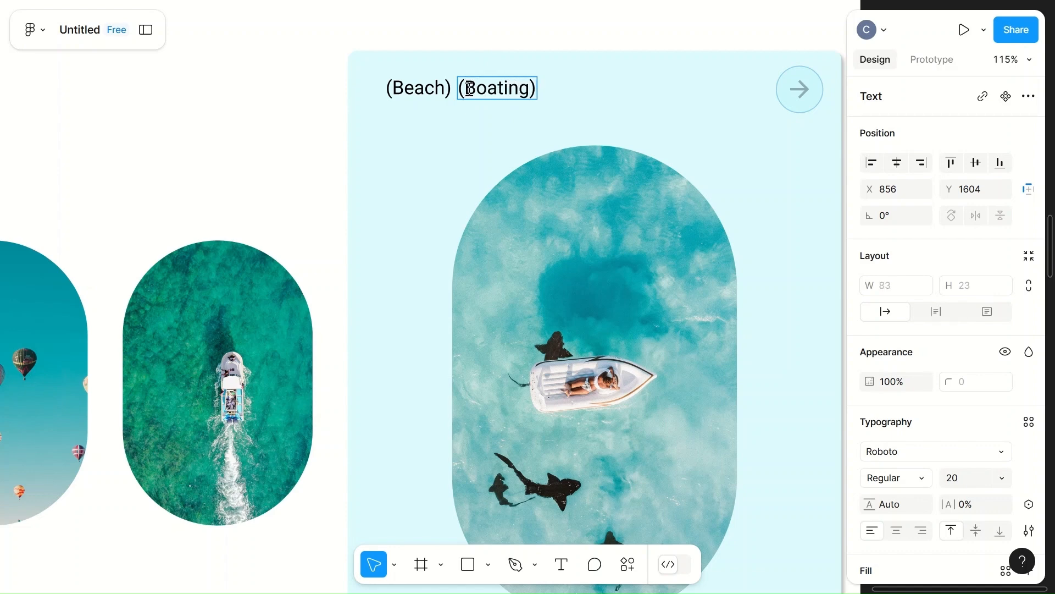
key("Escape")
- Duplicate the "(Boating)" label to its right and change the copy to "(Chill)"
left_click(577, 94)
left_click(518, 96)
left_click_drag(518, 96, 596, 94)
double_click(594, 92)
type("Chill)")
key("Home")
type("(")
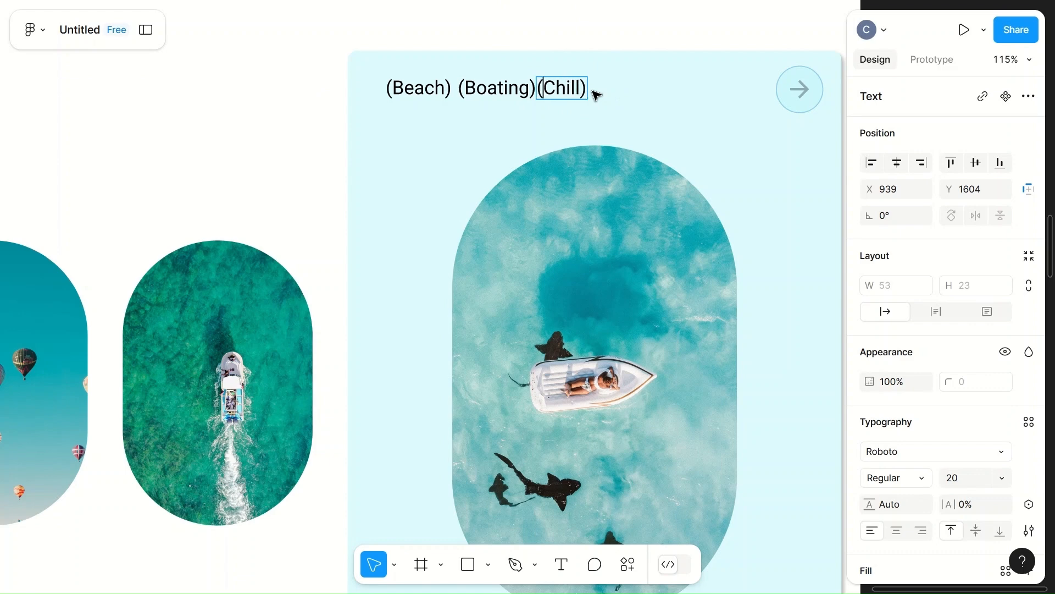
key("Escape")
- Distribute the "(Beach)", "(Boating)" and "(Chill)" labels evenly and set the spacing between them to 10
left_click(641, 112)
left_click(407, 87)
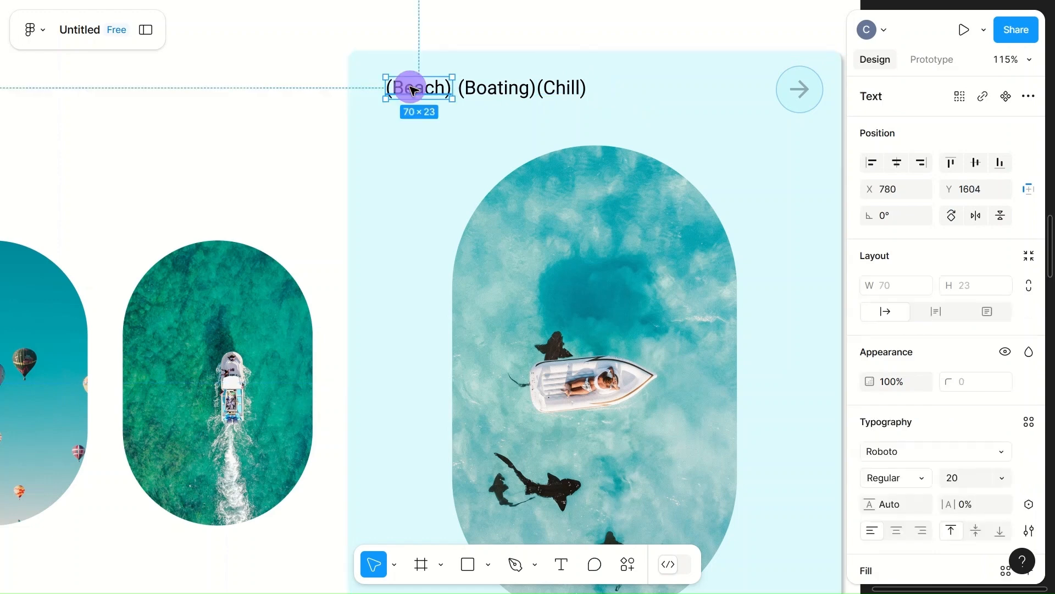
left_click(509, 99, "shift")
left_click(558, 99, "shift")
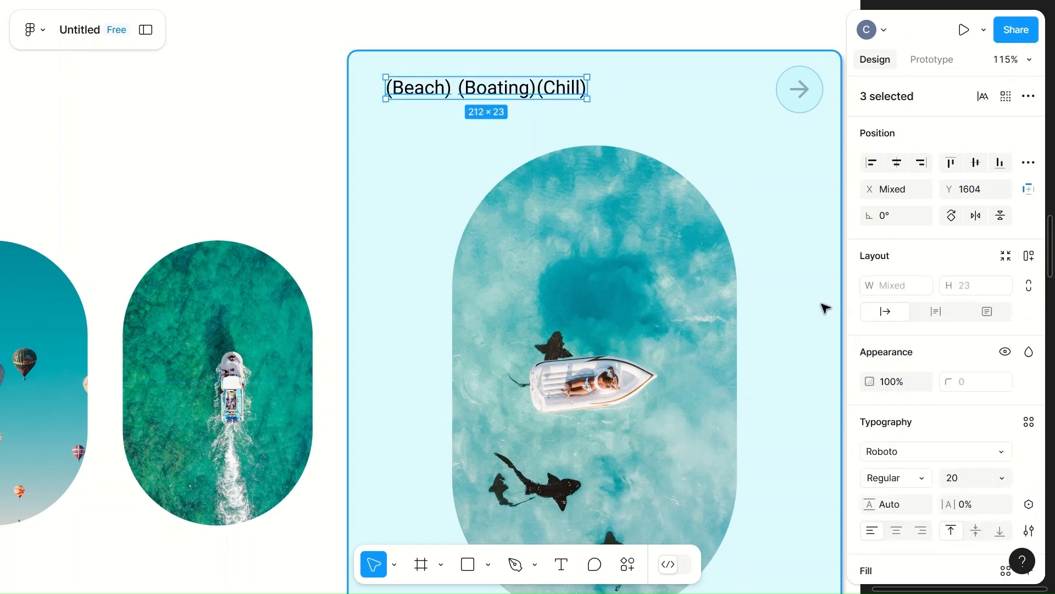
left_click(1028, 160)
left_click(855, 194)
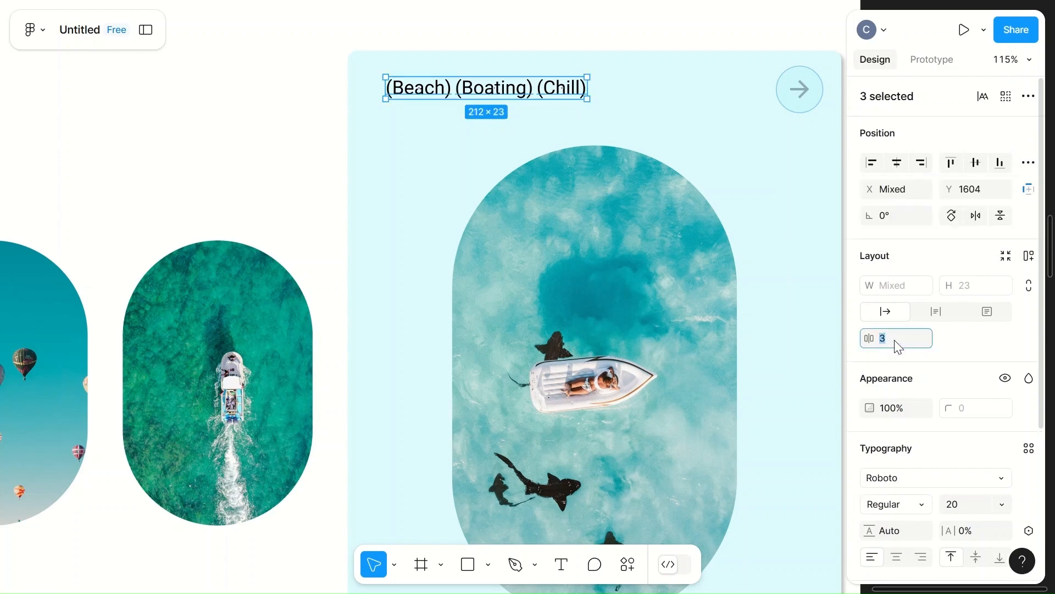
left_click(778, 211)
scroll(778, 211, "down", 5)
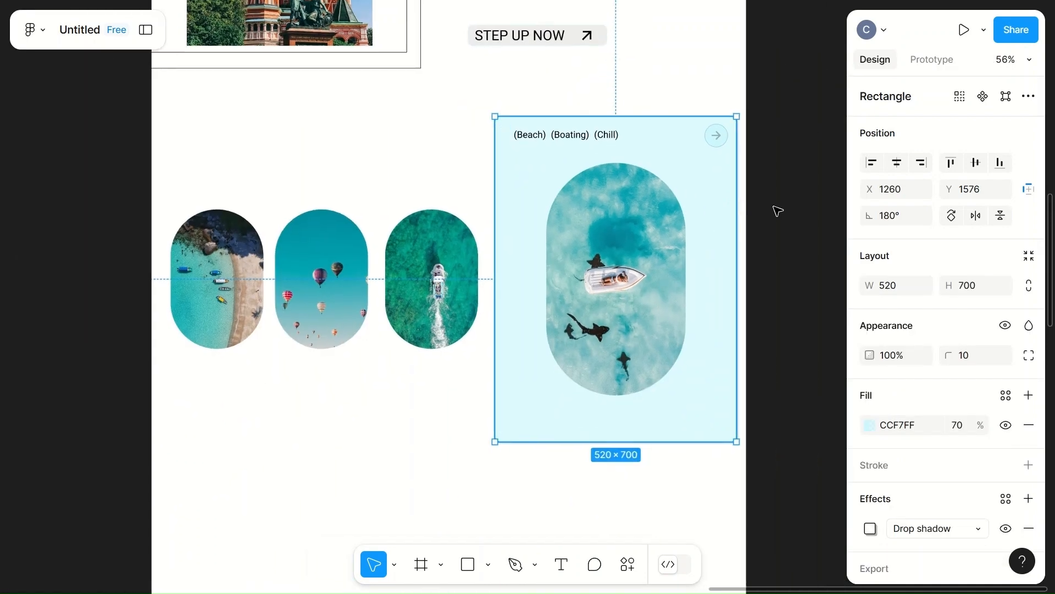
- Wrap the three activity labels in an auto layout and move the row to the card's lower-left area below the boat image
left_click(526, 135)
left_click(566, 135, "shift")
left_click(609, 135, "shift")
right_click(568, 136)
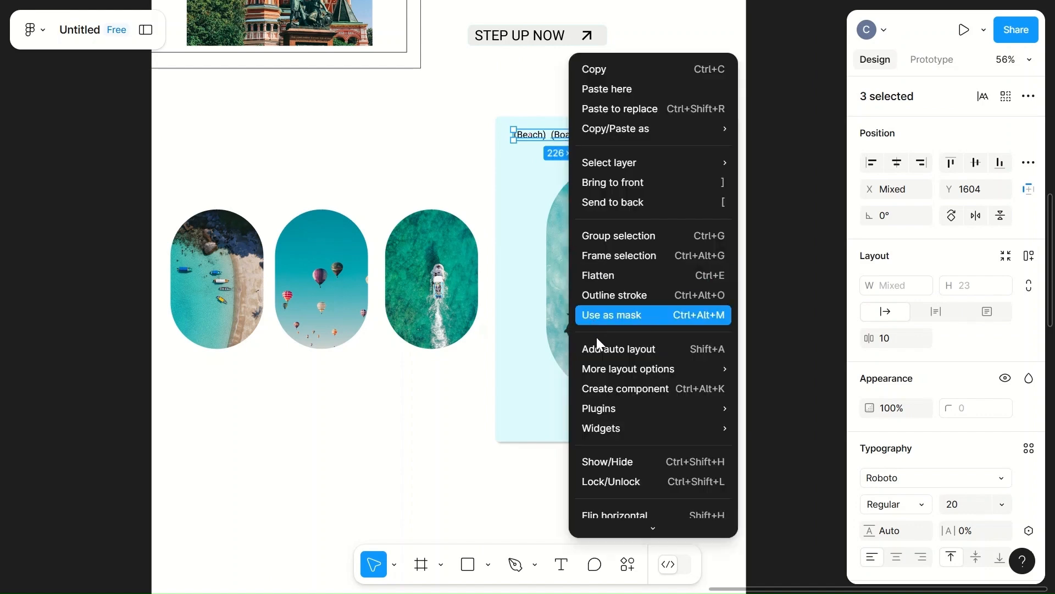
left_click(595, 347)
left_click_drag(566, 137, 558, 430)
left_click(667, 429)
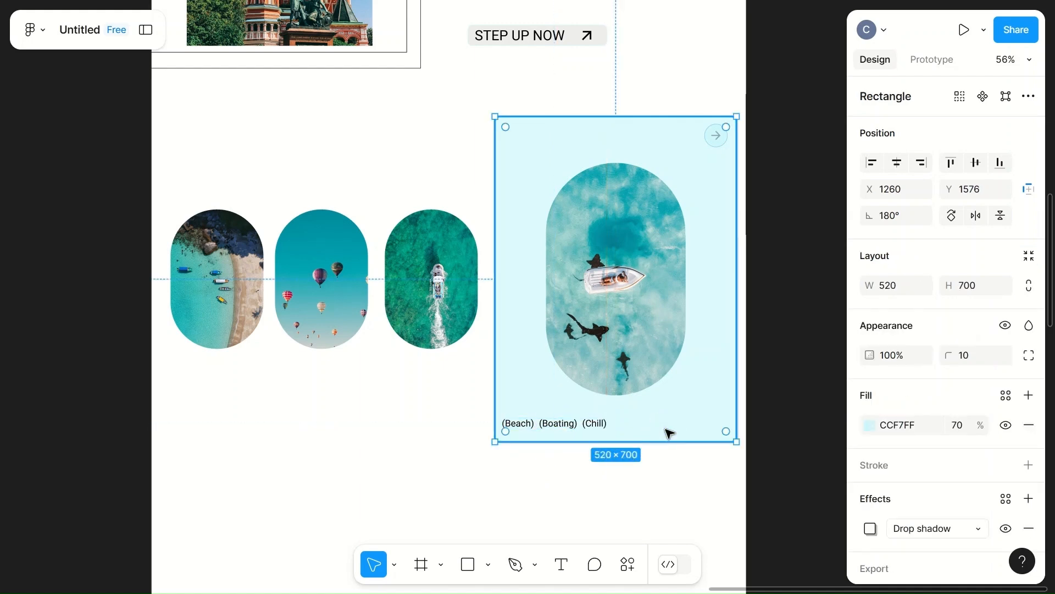
- Add a text label reading "(01)" and place it in the light-blue card's upper-left corner
key("t")
left_click(670, 428)
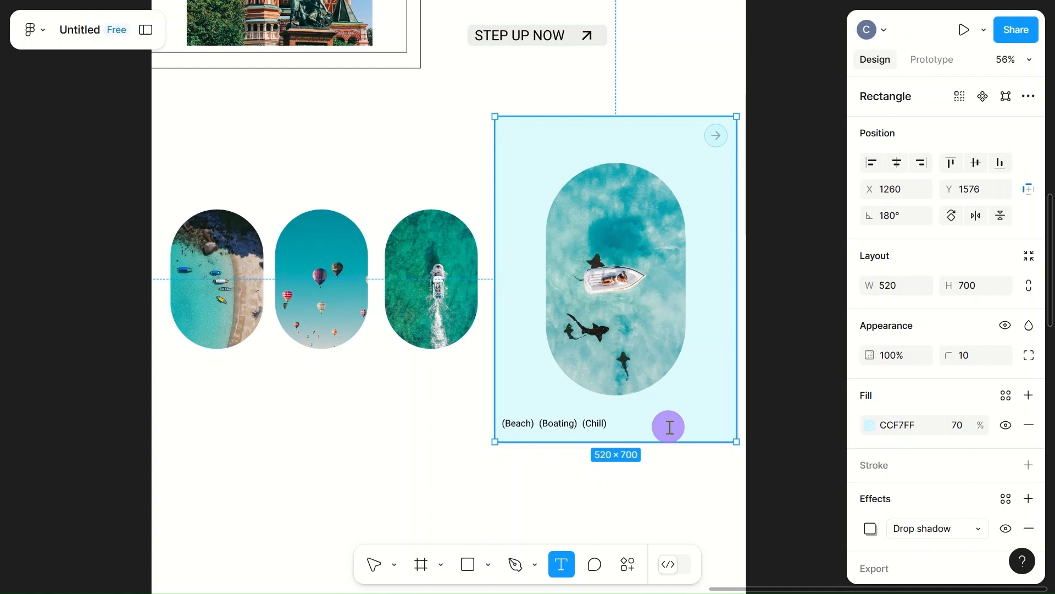
type("()")
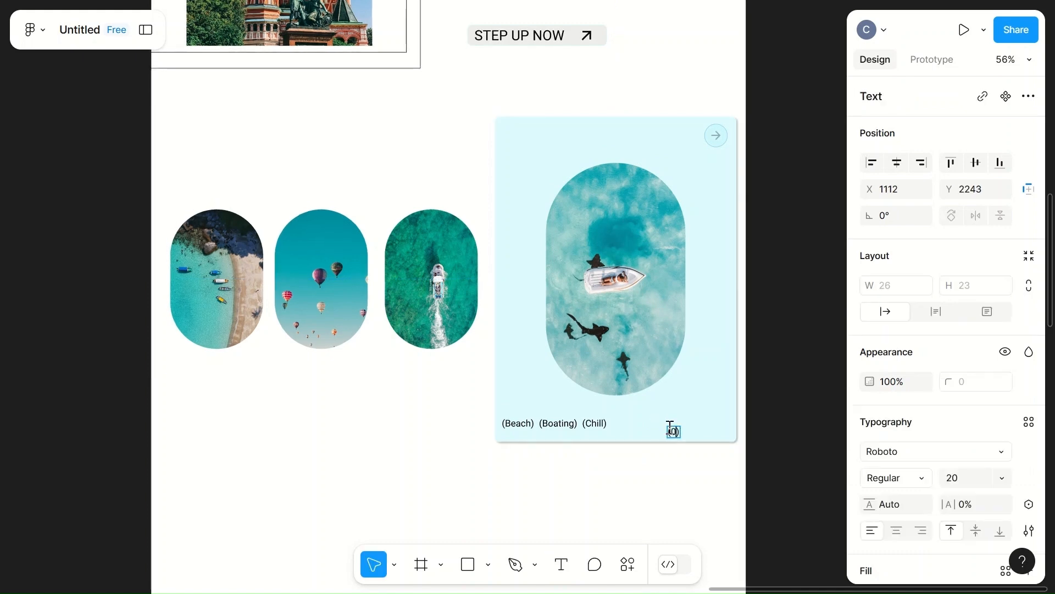
left_click_drag(676, 431, 520, 138)
left_click(573, 140)
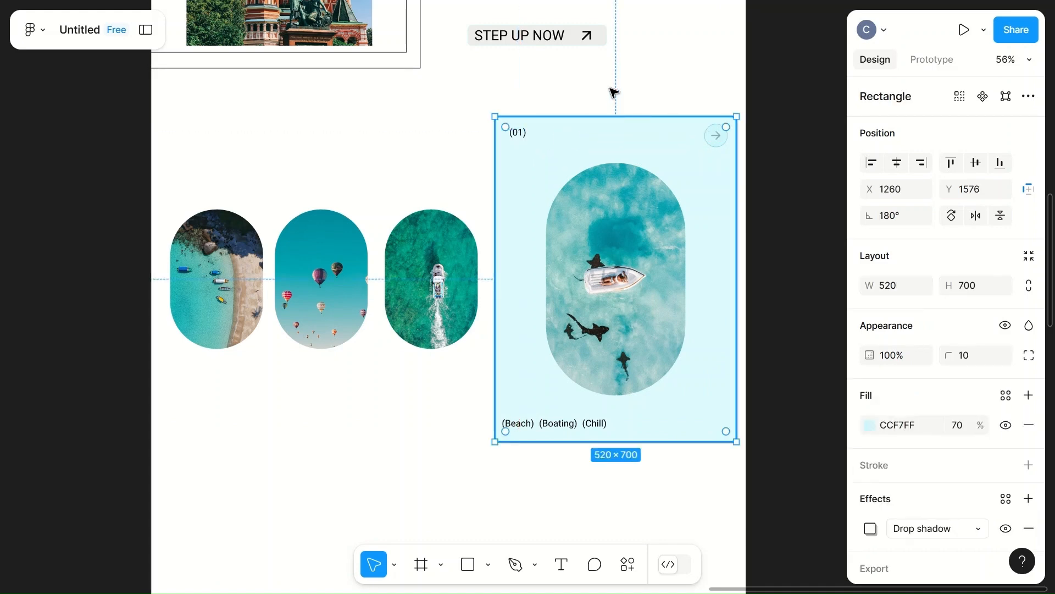
left_click(623, 80)
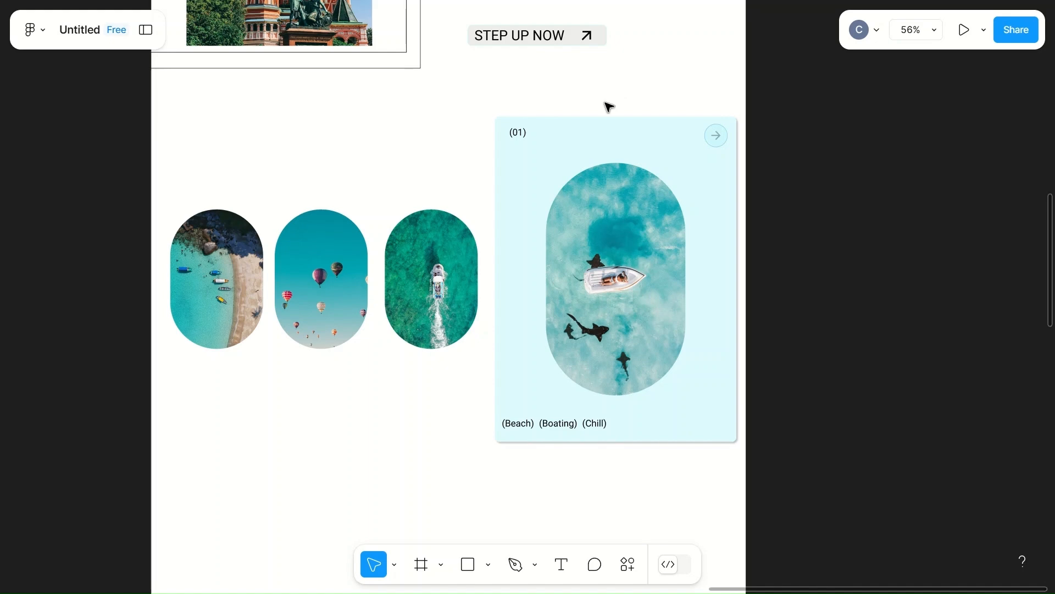
- Set the gap between the activity labels in the auto layout row to 30
left_click(526, 424)
left_click(894, 346)
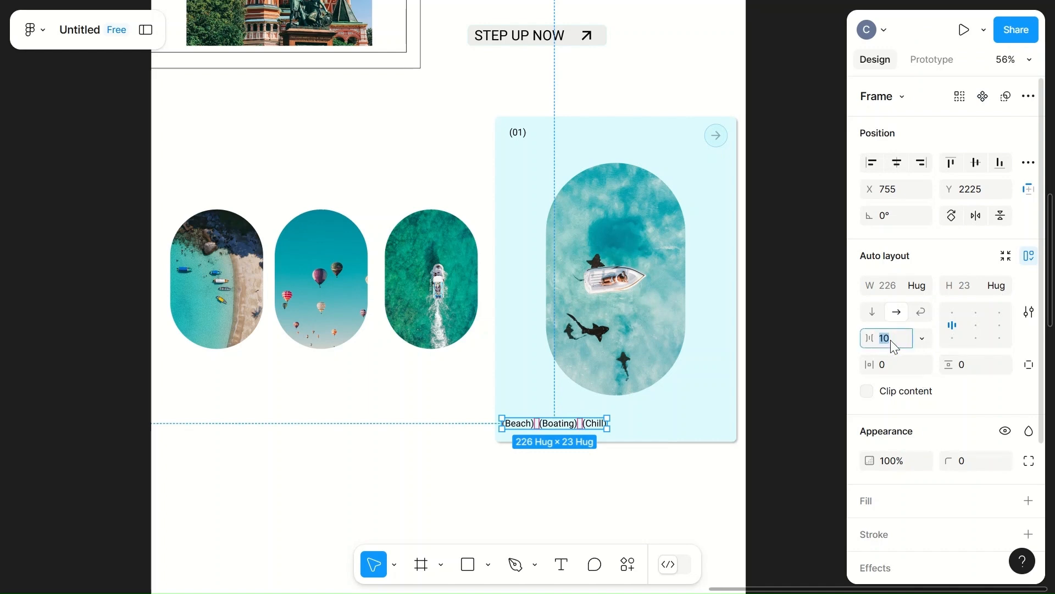
left_click(783, 337)
left_click(564, 421)
left_click(899, 339)
type("3")
type("0")
left_click(779, 382)
- Set the activity label row's gap to 50 and move the row so its left edge lines up with the "(01)" label
left_click(566, 426)
left_click(898, 338)
type("50")
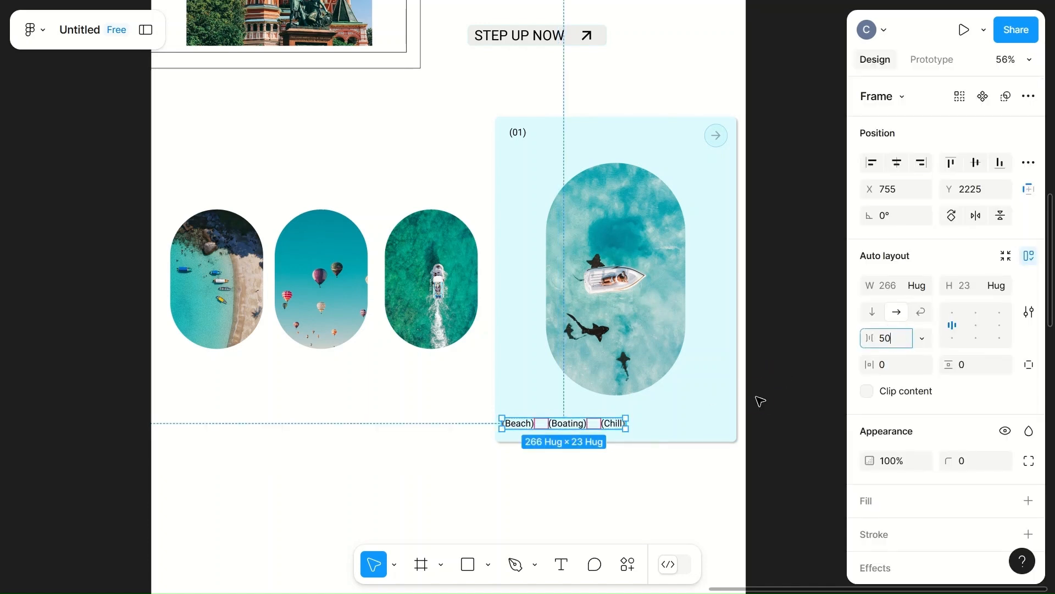
left_click(763, 398)
left_click(587, 426)
left_click_drag(602, 429, 579, 427)
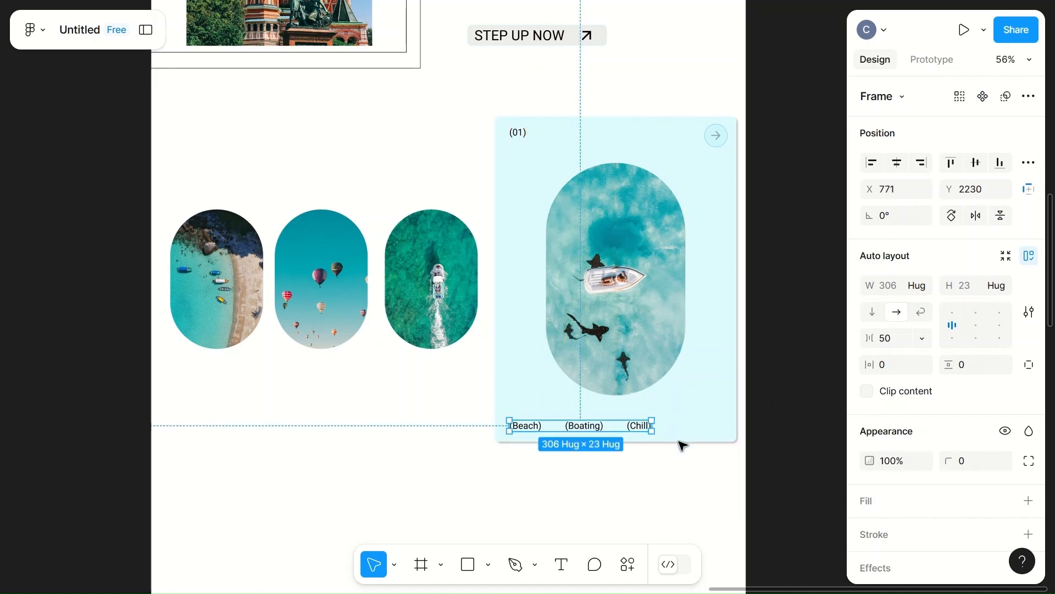
left_click(690, 454)
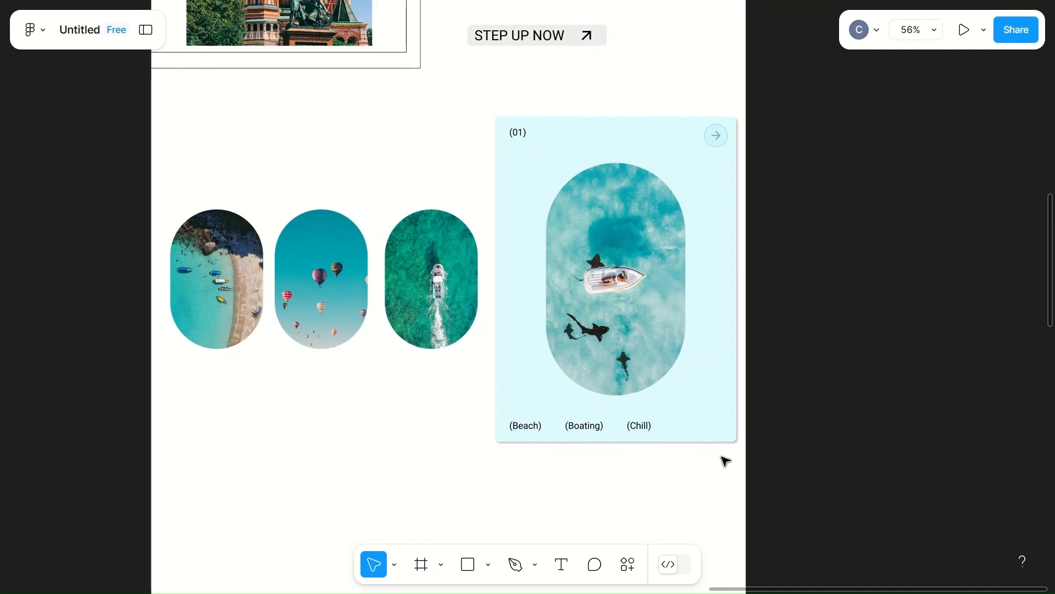
- Resize the three small oval images beside the card to 150 wide and 250 high
scroll(376, 407, "left", 5)
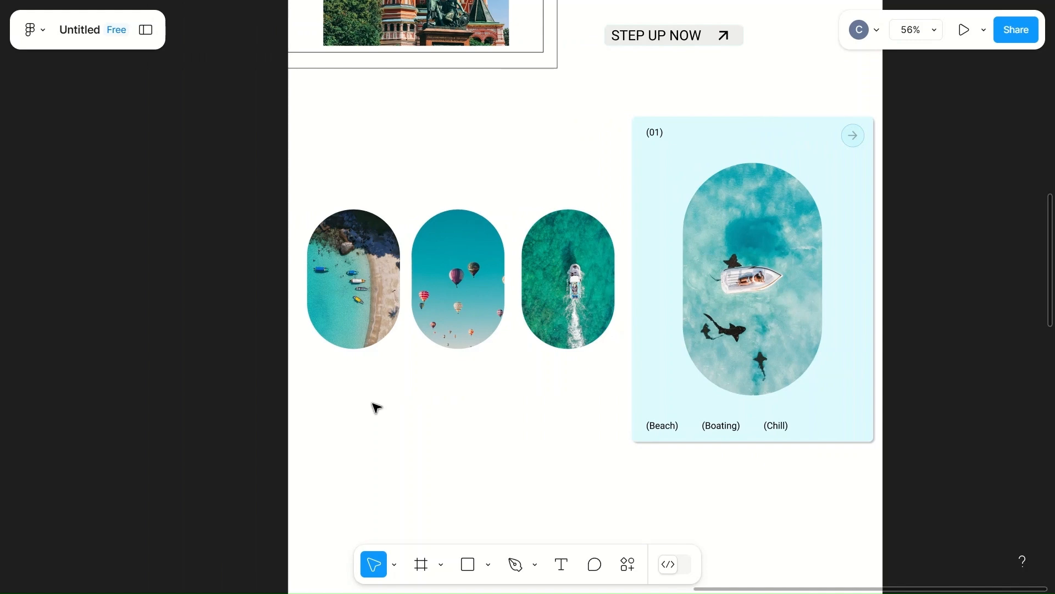
scroll(376, 407, "down", 5)
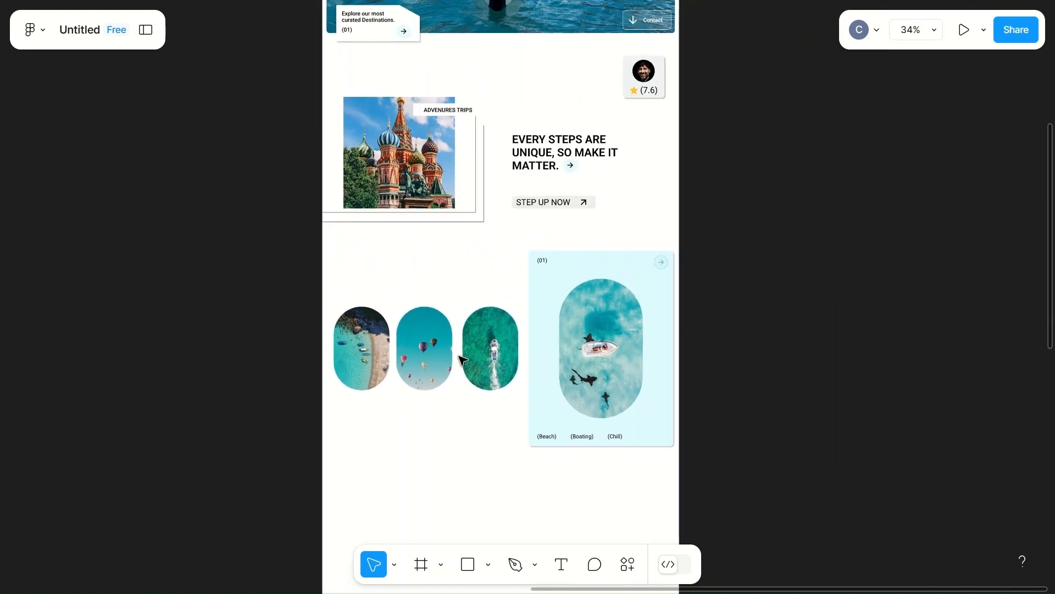
left_click(498, 358)
left_click(429, 361, "shift")
left_click(367, 363, "shift")
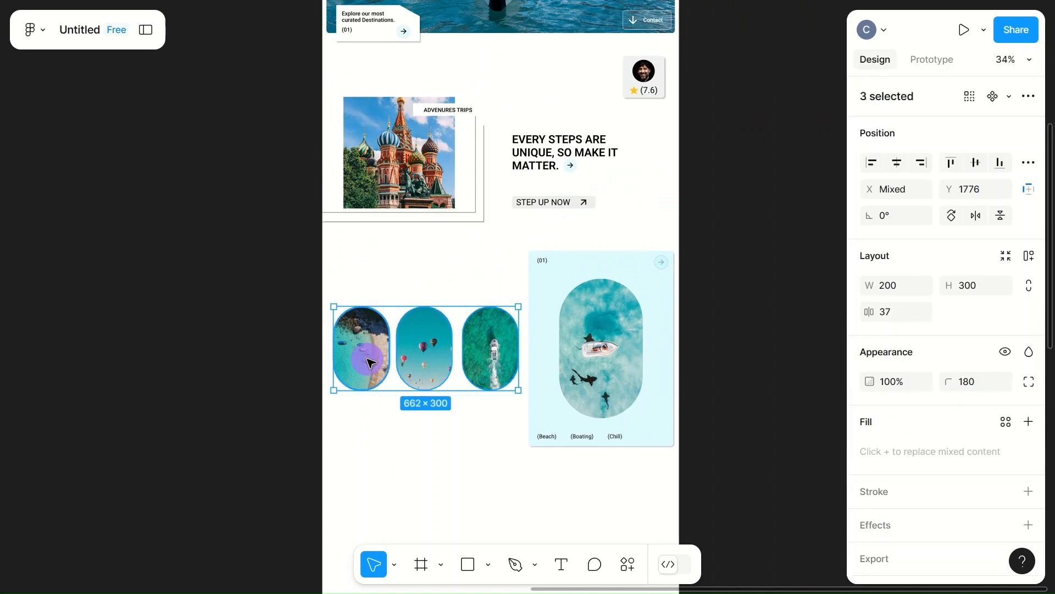
left_click(900, 289)
type("150")
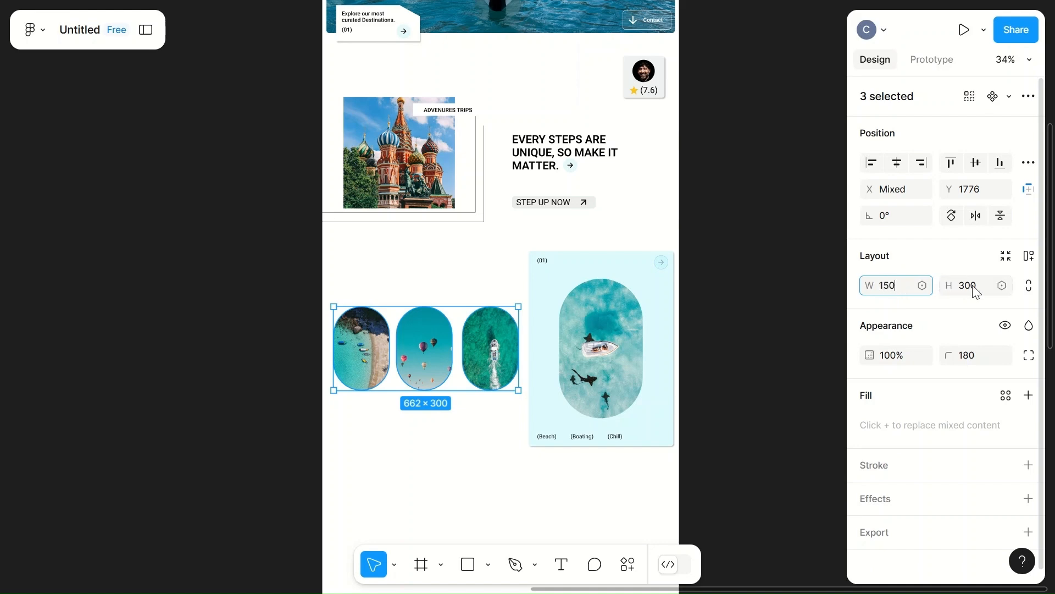
left_click(972, 285)
type("25")
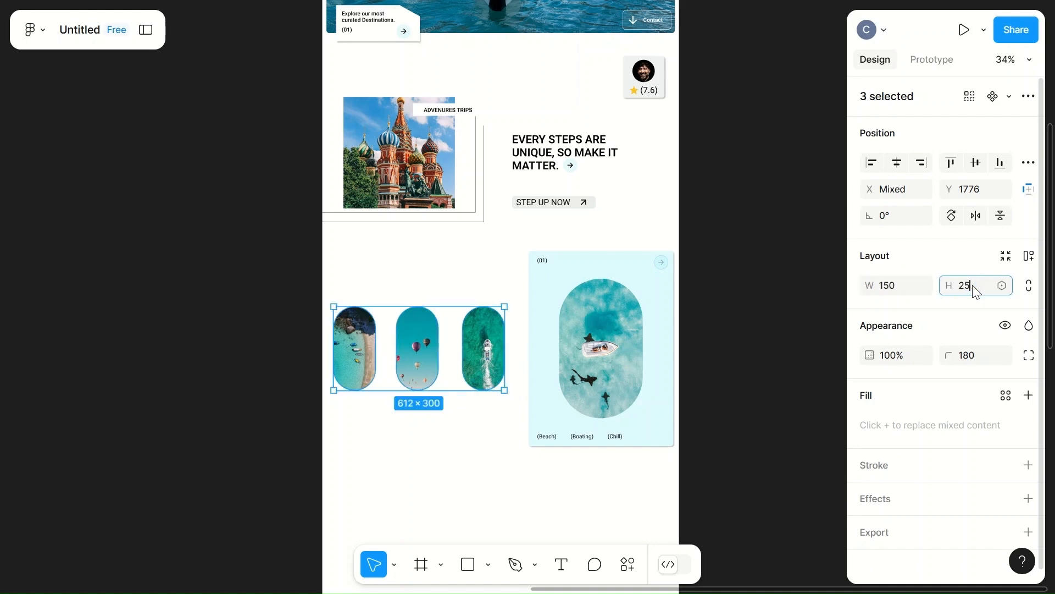
left_click(744, 348)
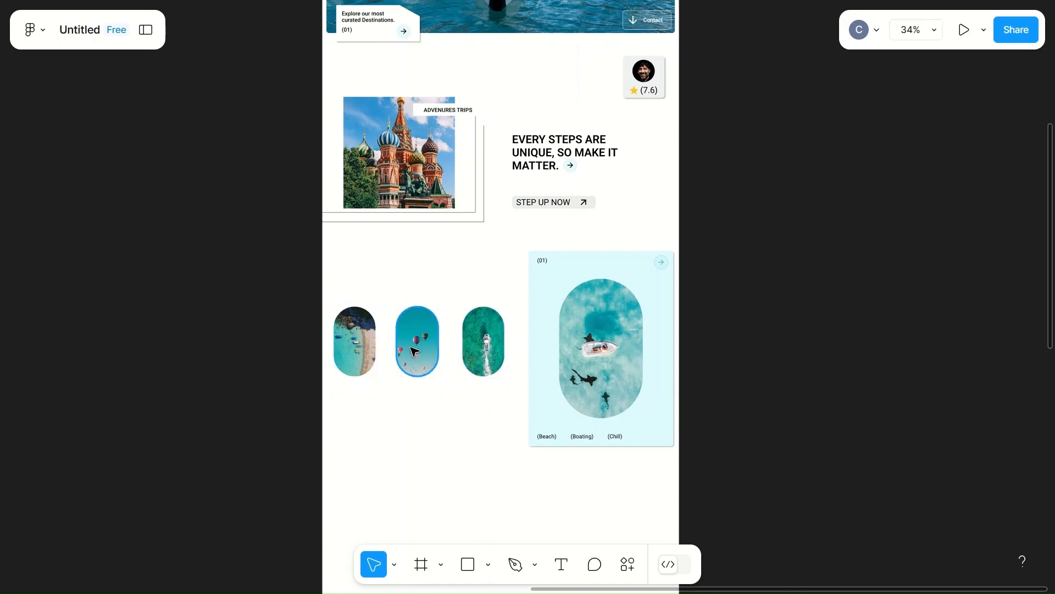
- Move the three oval images down and slightly right so their bottoms line up with the card's bottom edge
left_click(358, 353)
left_click(436, 358, "shift")
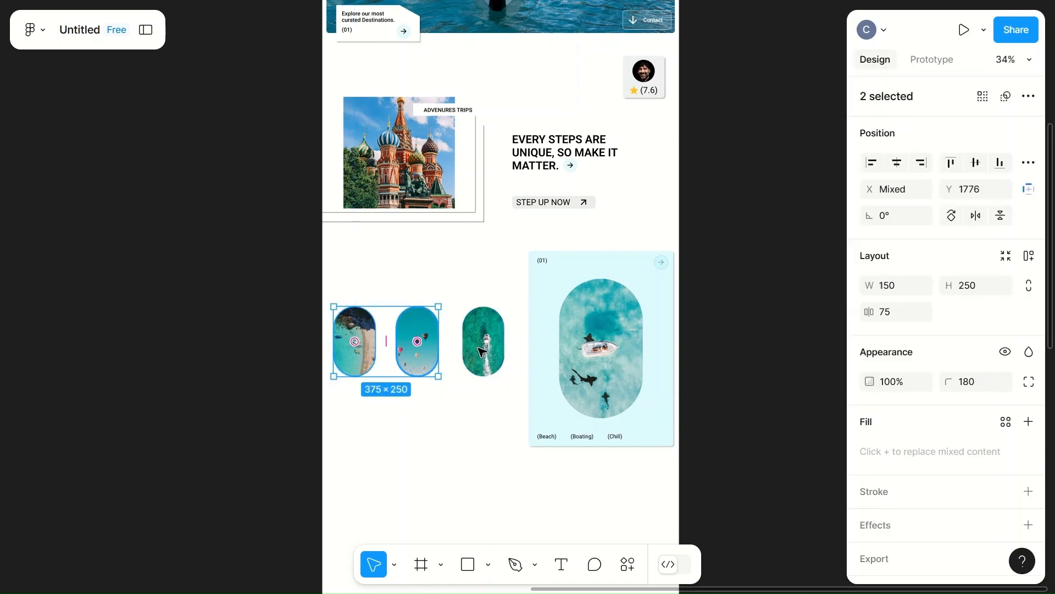
left_click(487, 352, "shift")
left_click_drag(442, 346, 463, 420)
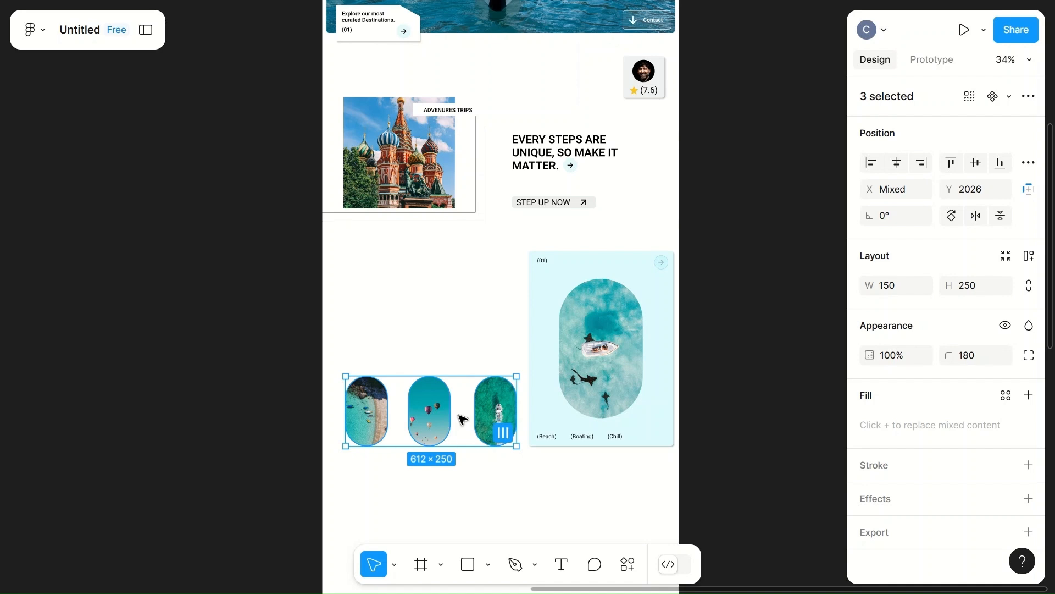
left_click(489, 356)
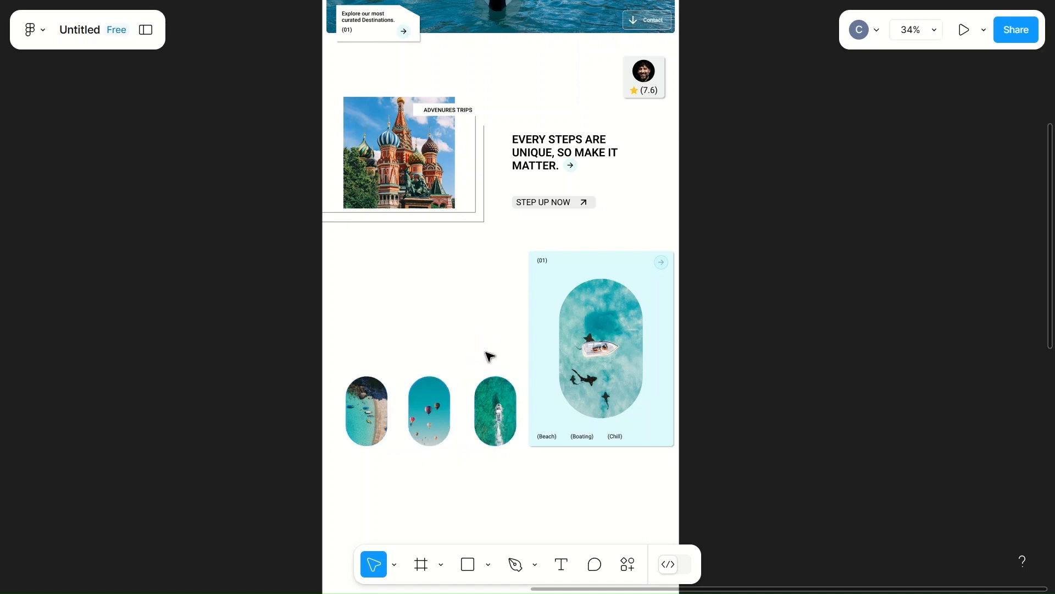
- Duplicate the card's "(01)" label below the green-water boat image and change the copy to "(02)"
left_click(445, 443)
scroll(437, 432, "up", 5)
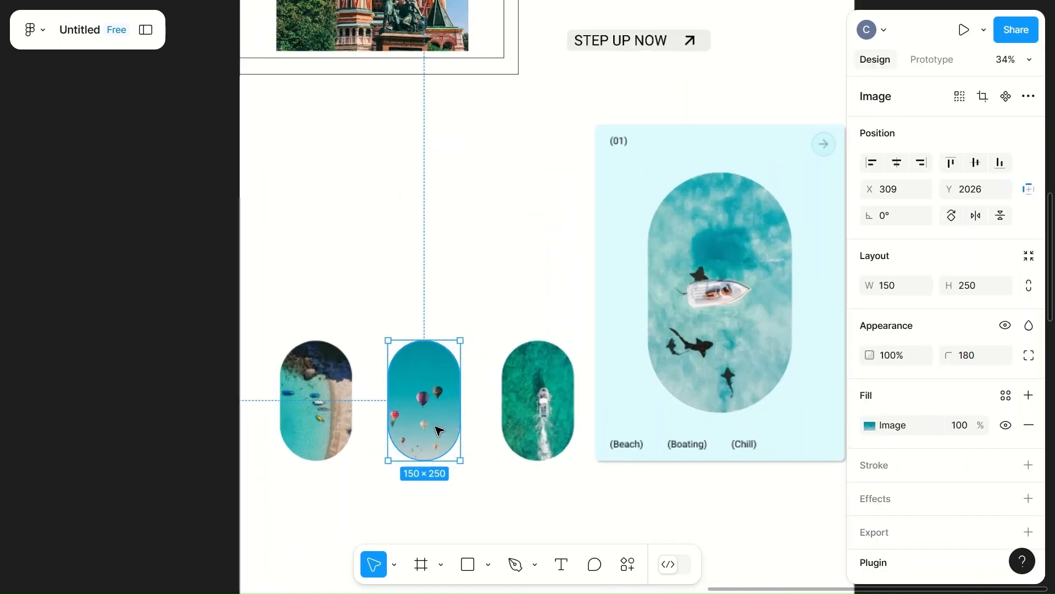
scroll(438, 430, "down", 2)
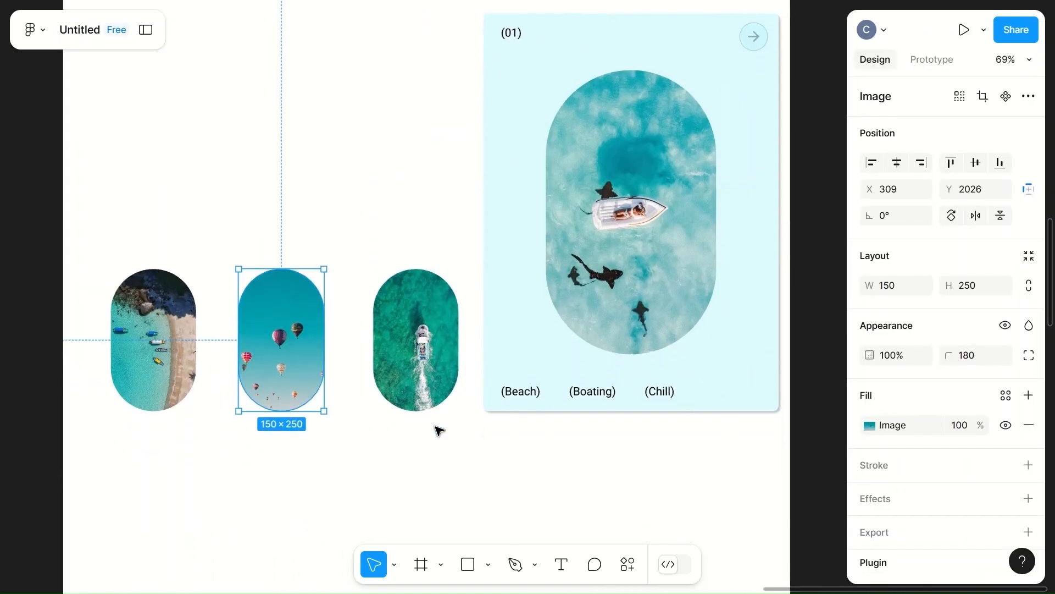
left_click(513, 34)
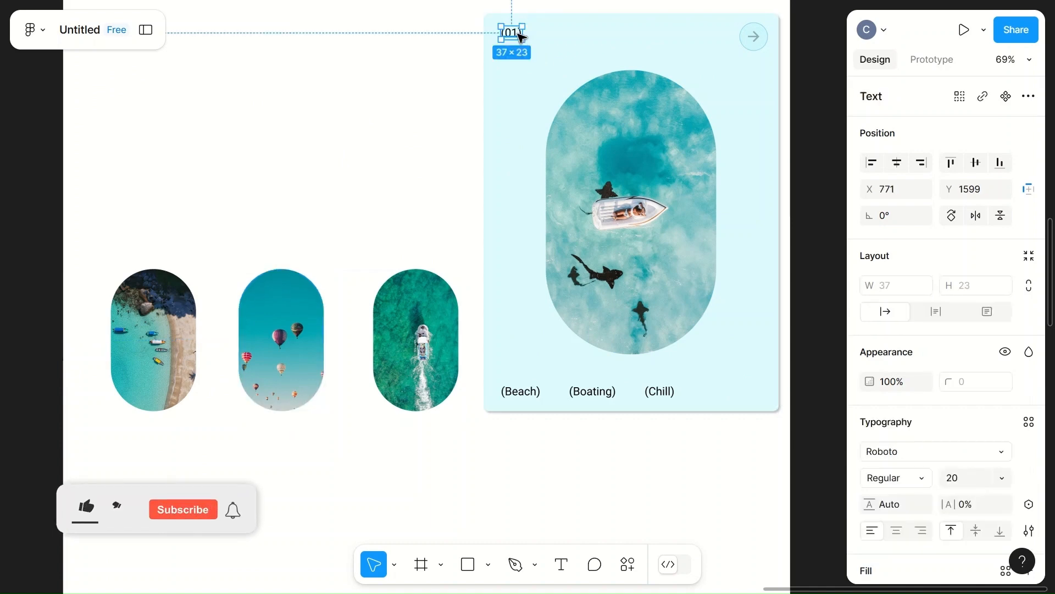
left_click_drag(476, 175, 452, 428)
double_click(451, 426)
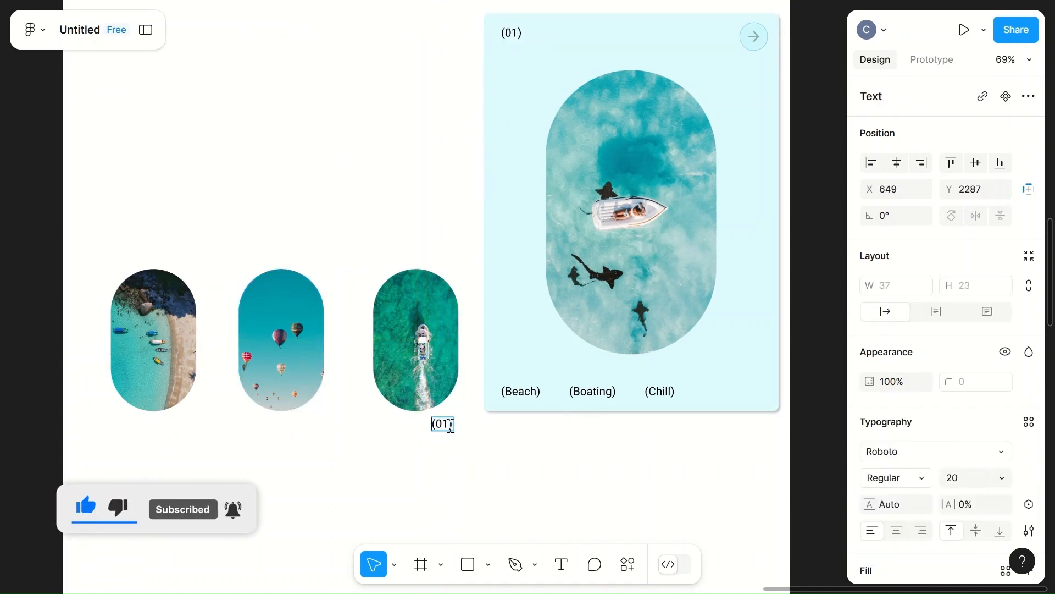
type("02")
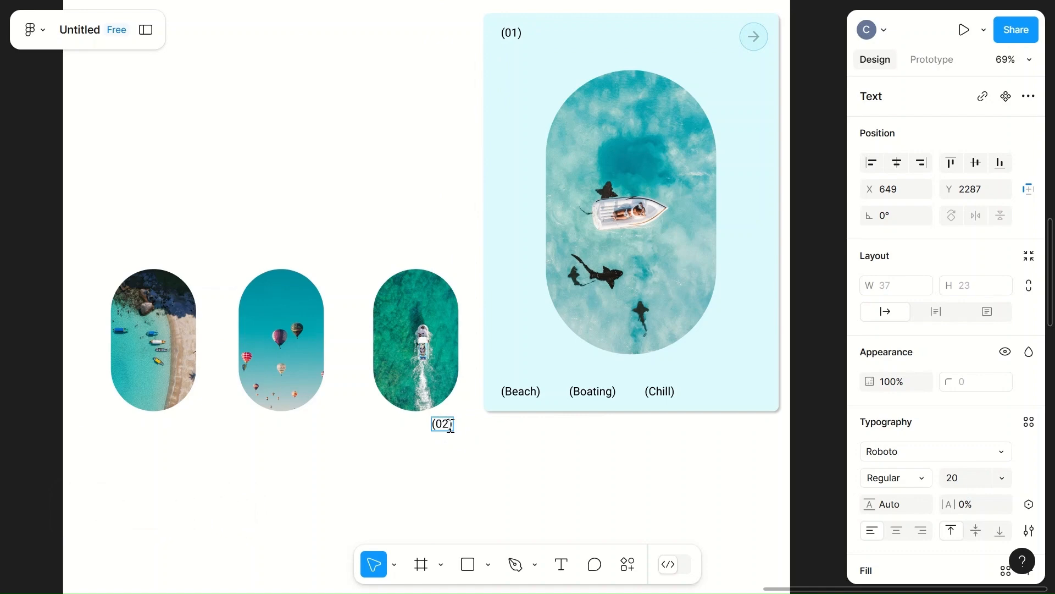
key("Escape")
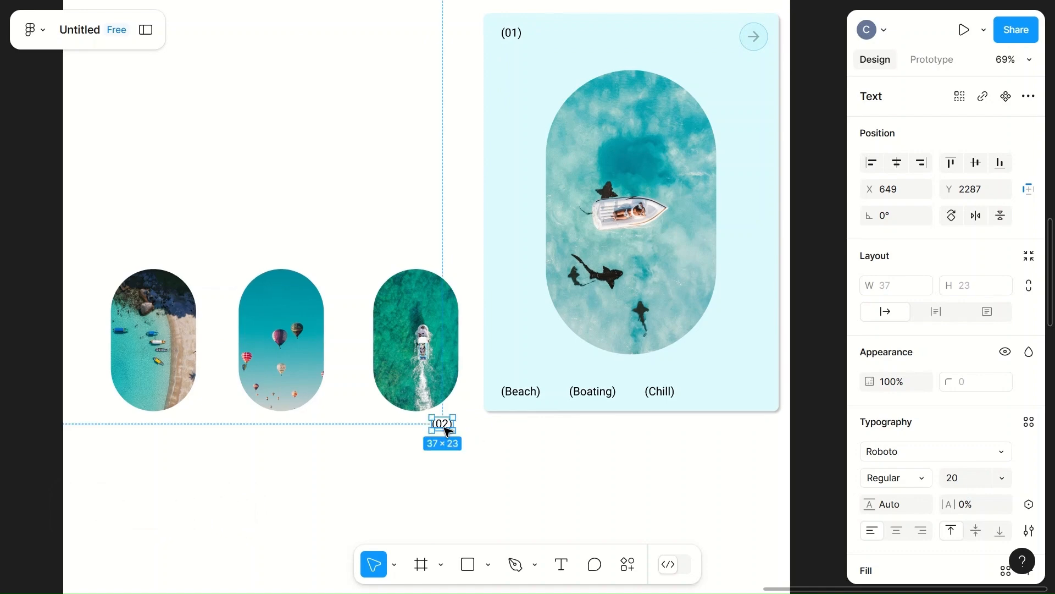
- Duplicate the "(02)" label below the hot-air balloon image and change the copy to "(03)"
left_click_drag(445, 427, 289, 438, "alt")
double_click(290, 437)
left_click(291, 438)
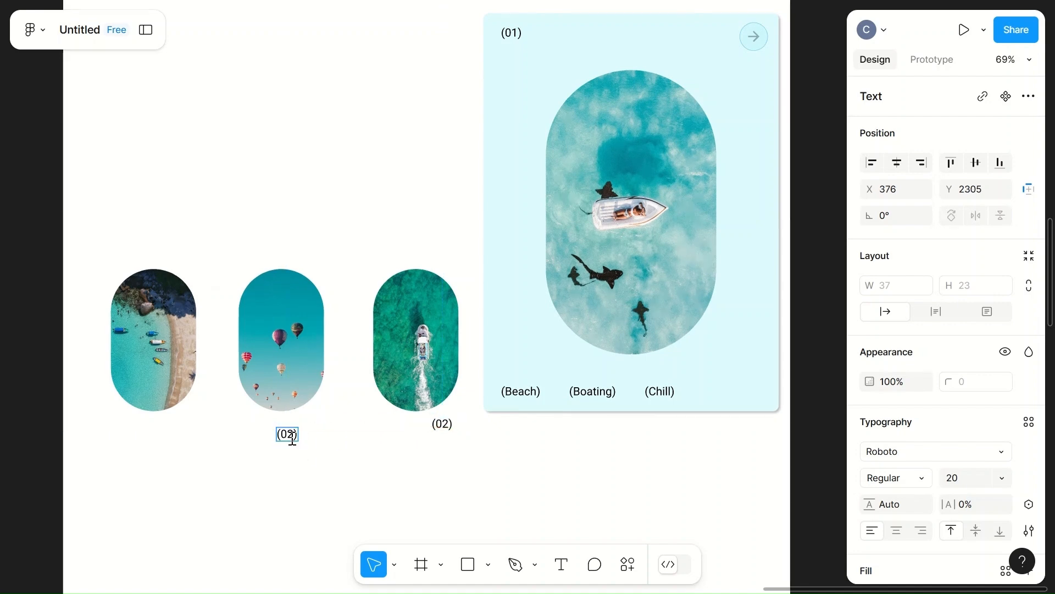
left_click(330, 443)
- Duplicate the "(02)" label below the beach image and change the copy to "(04)"
left_click_drag(456, 426, 192, 435, "alt")
double_click(184, 434)
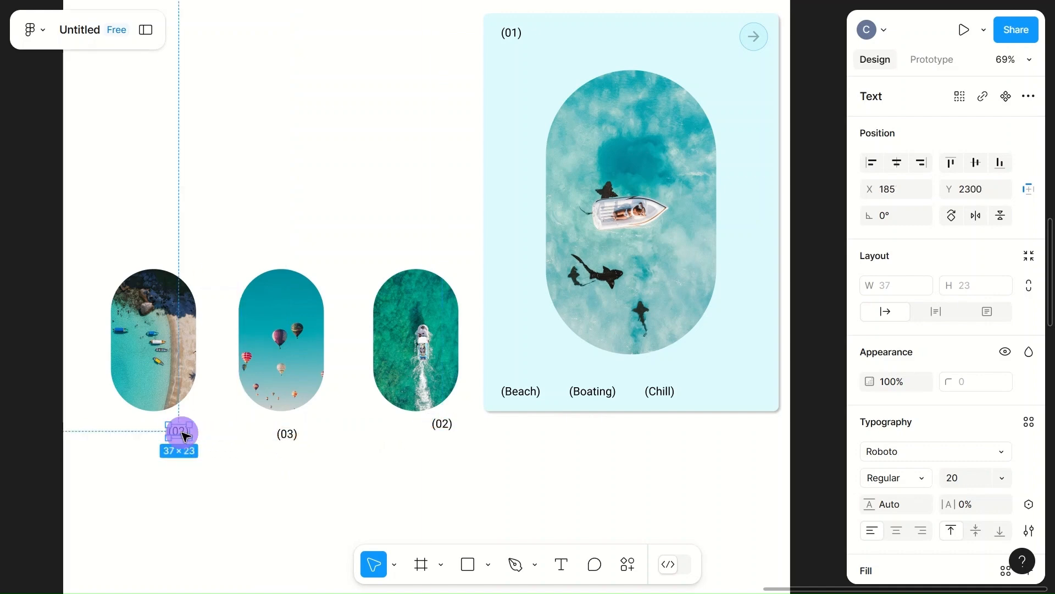
left_click(185, 432)
key("BackSpace")
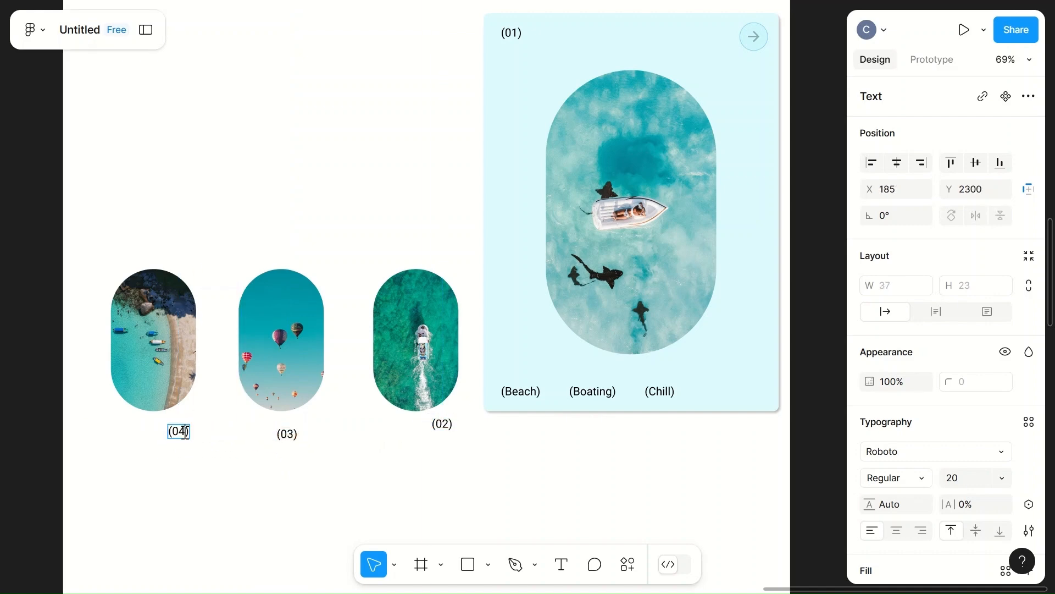
key("Escape")
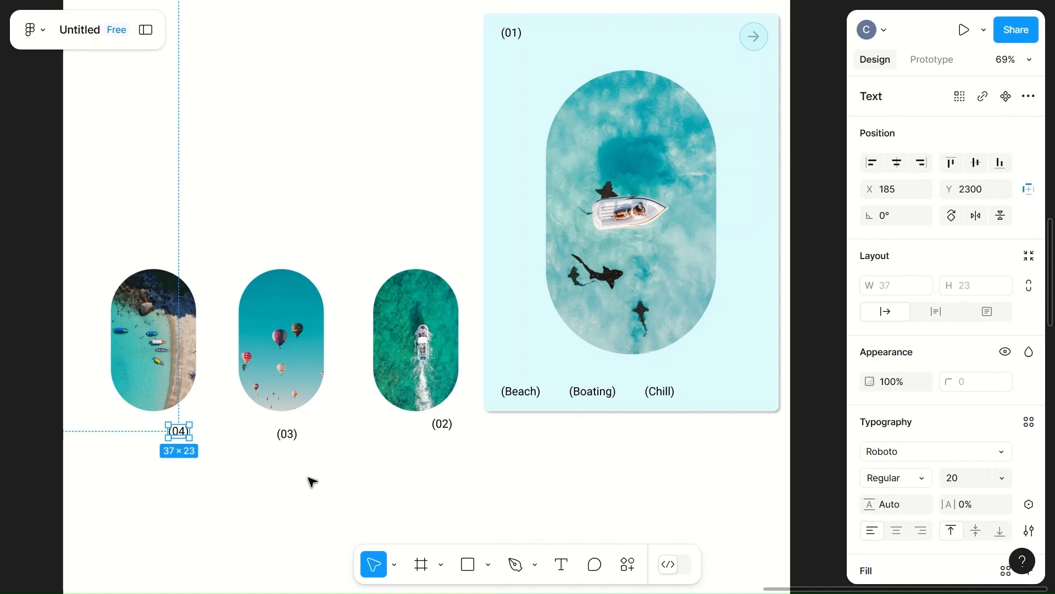
- Distribute the "(02)", "(03)" and "(04)" labels with equal horizontal spacing
left_click(292, 481)
left_click(443, 425)
left_click(286, 434, "shift")
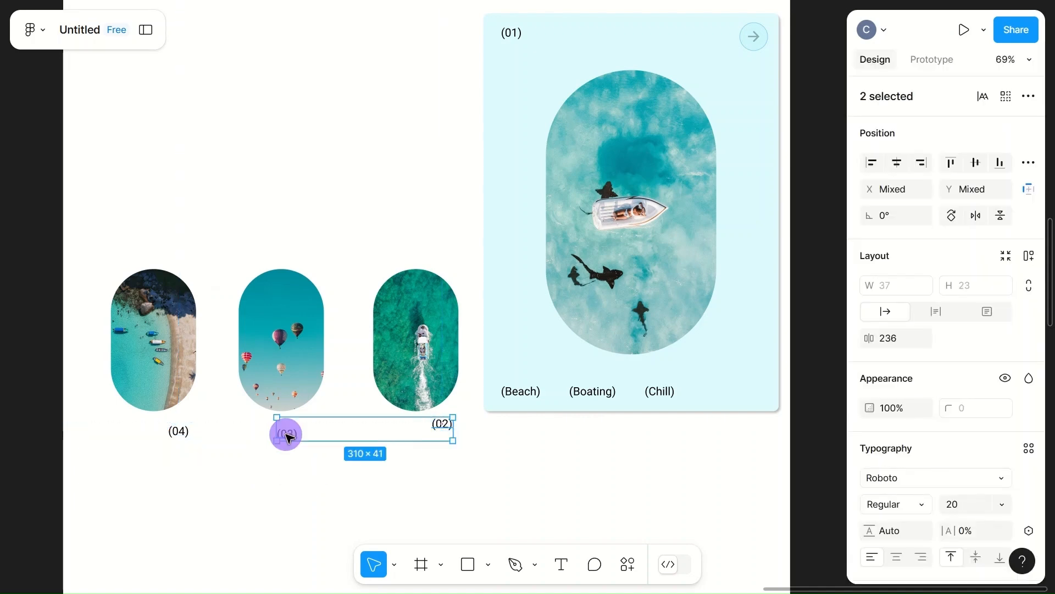
left_click(185, 432, "shift")
left_click(1029, 164)
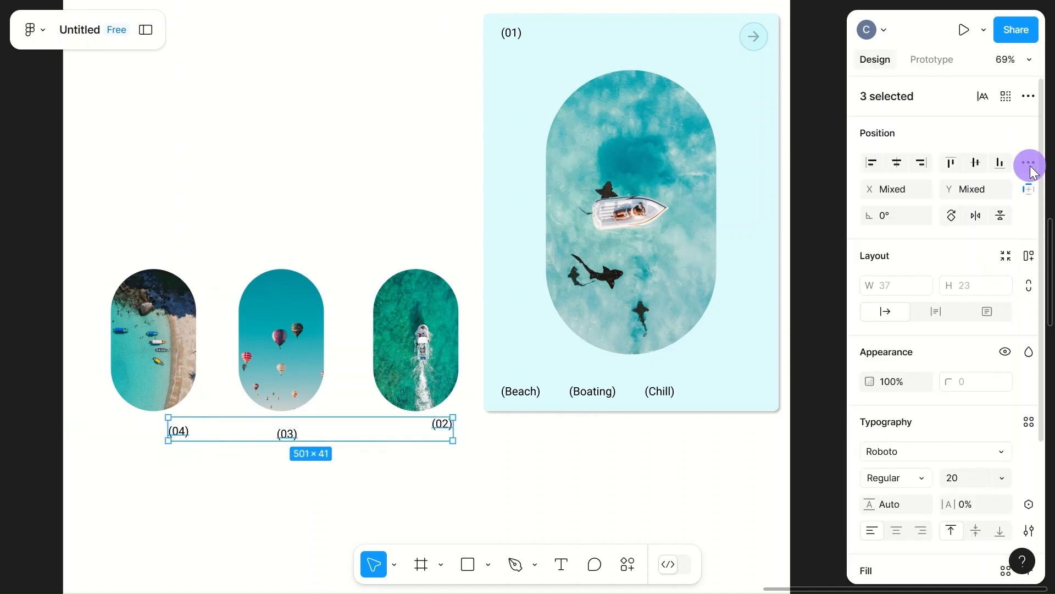
left_click(872, 199)
- Move the "(02)", "(03)" and "(04)" labels one by one below the lower-right edge of their oval images
mouse_move(442, 428)
left_mouse_down()
mouse_move(448, 468)
mouse_move(455, 438)
mouse_move(447, 442)
left_mouse_up()
left_click(445, 428)
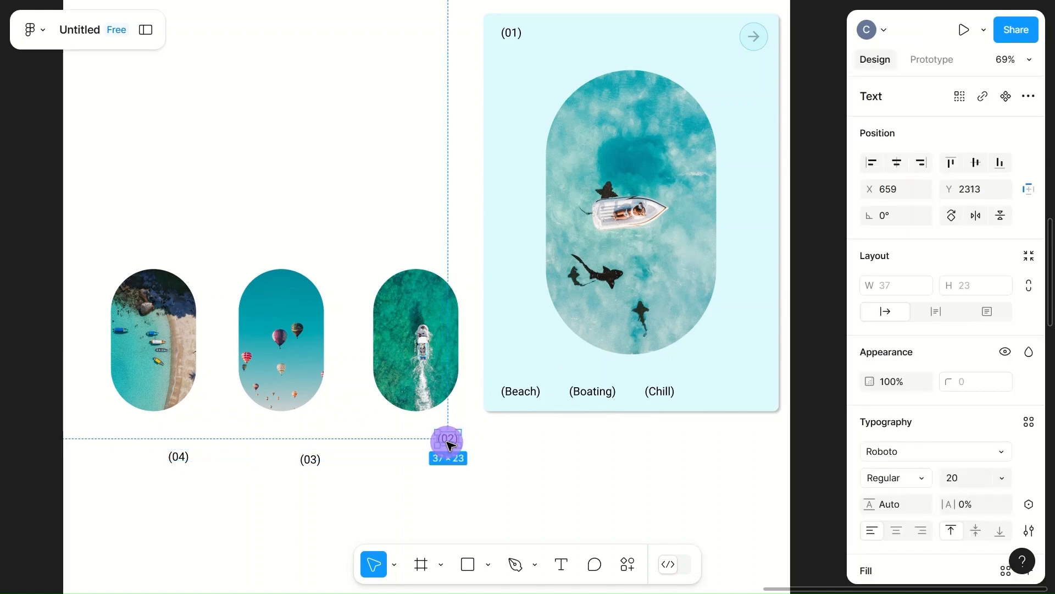
left_click(320, 463)
left_click_drag(320, 463, 323, 440)
left_click_drag(188, 460, 197, 443)
left_click(309, 495)
scroll(313, 497, "left", 5)
scroll(313, 497, "right", 2)
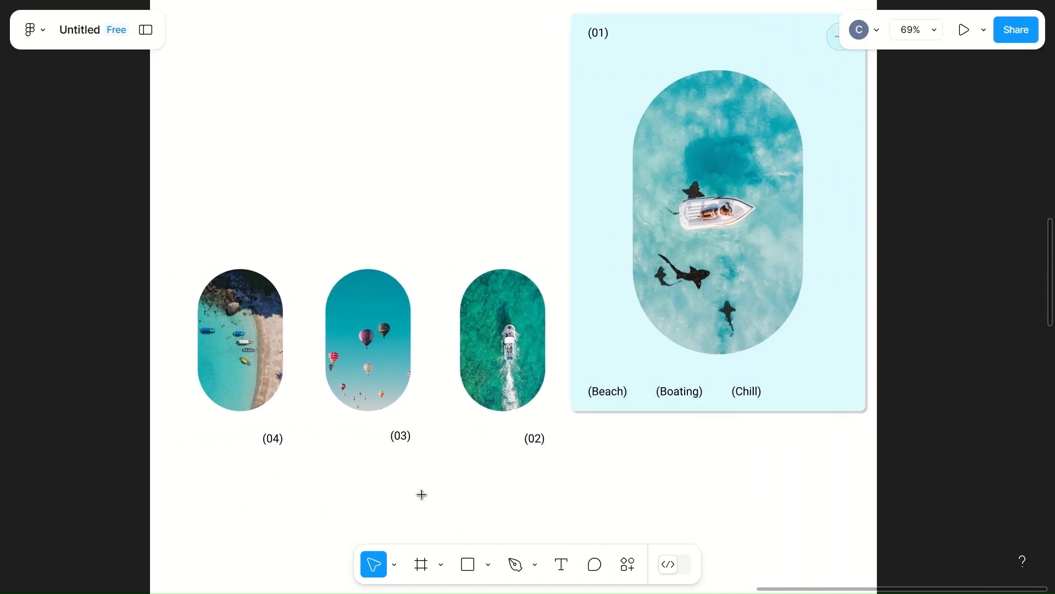
- Add the text "(Speed Boat)" beside the "(02)" label below the green-water boat image
key("t")
left_click(458, 431)
key("t")
left_click(452, 435)
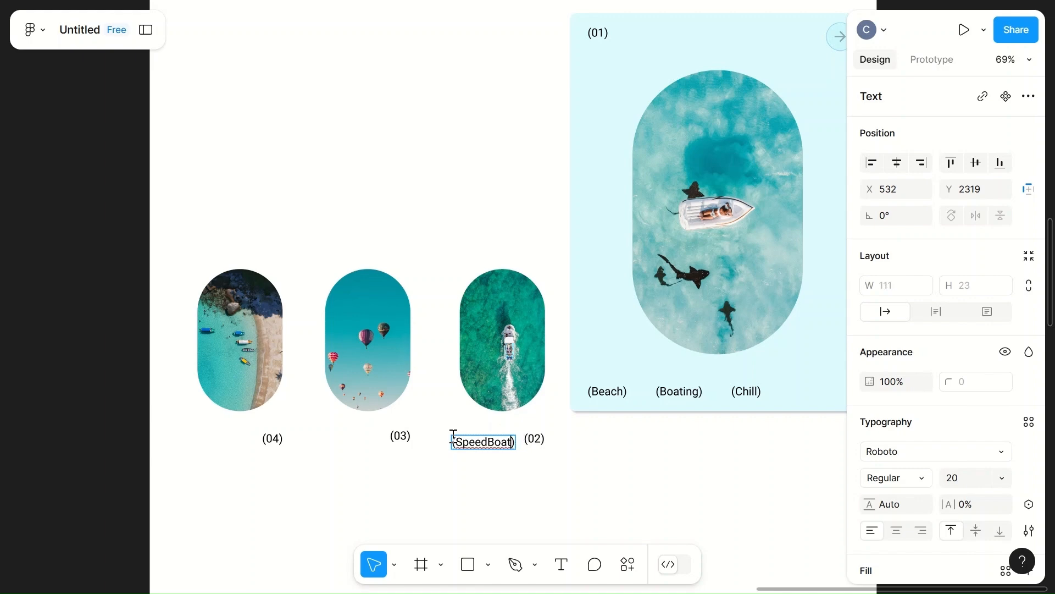
key("Escape")
left_click(490, 441)
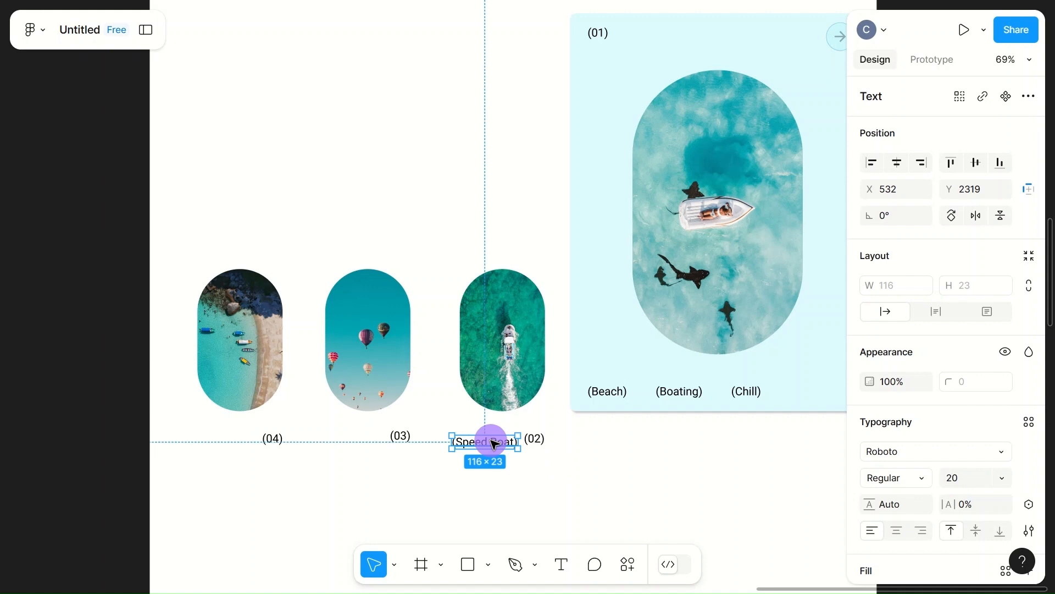
- Move the "(02)" label above the green-water boat image and place "(Speed Boat)" directly beneath that image
left_click_drag(536, 439, 543, 257)
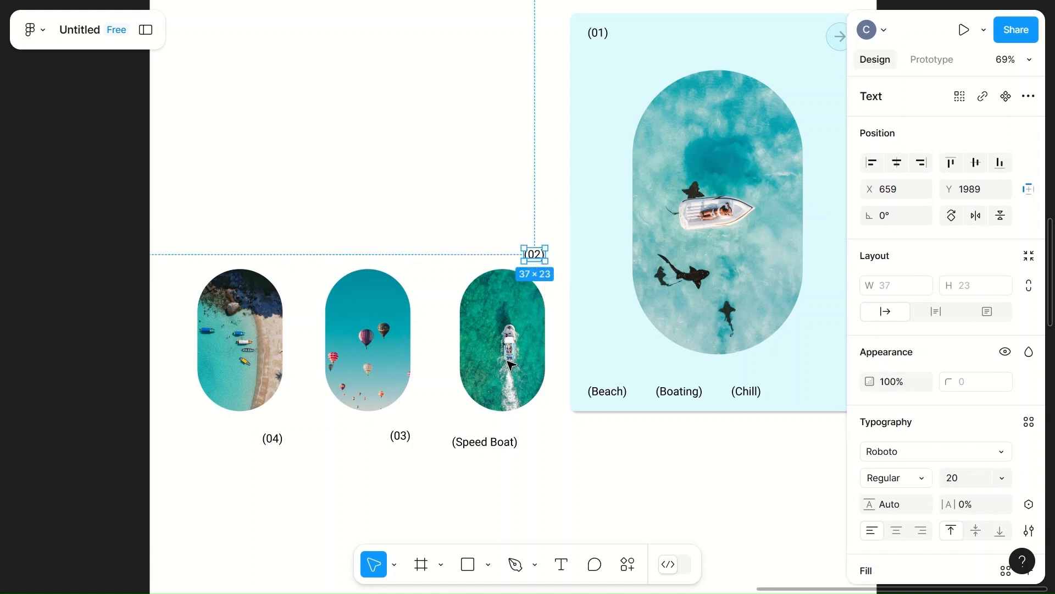
left_click(483, 438)
left_click_drag(484, 438, 517, 427)
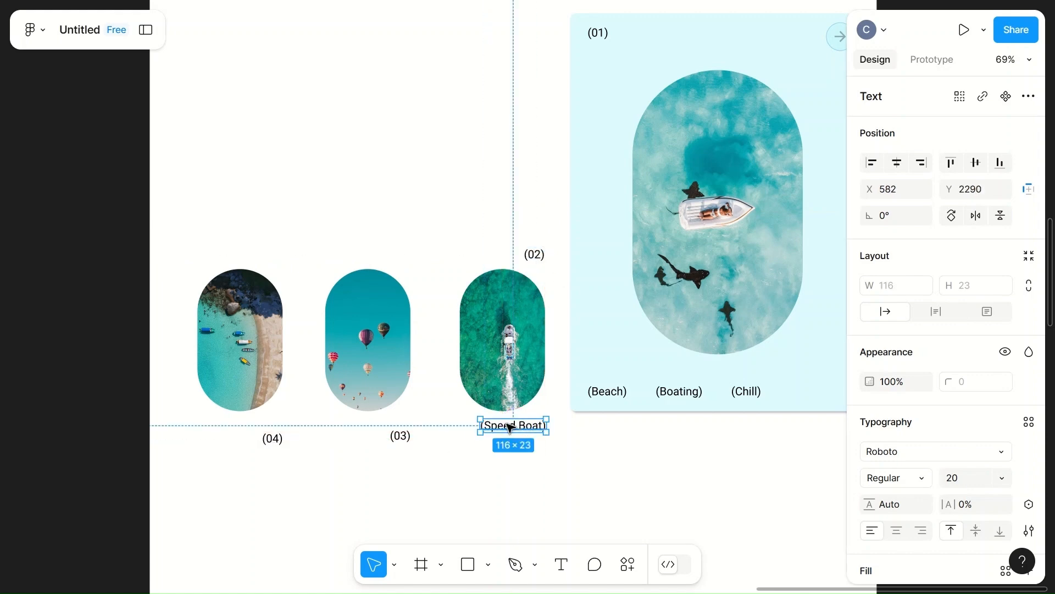
- Move the "(03)" and "(04)" labels above the balloon and beach images, level with "(02)" and aligned to the images' right edges
left_click(399, 437)
left_click_drag(399, 437, 408, 254)
left_click(261, 440)
left_click_drag(275, 444, 272, 256)
left_click(289, 253)
left_click(284, 254)
left_click(411, 259)
left_click_drag(414, 263, 400, 259)
left_click(541, 259)
left_click_drag(543, 260, 537, 258)
- Duplicate the "(Speed Boat)" caption beneath the hot-air balloon image and beneath the beach image
left_click(531, 433)
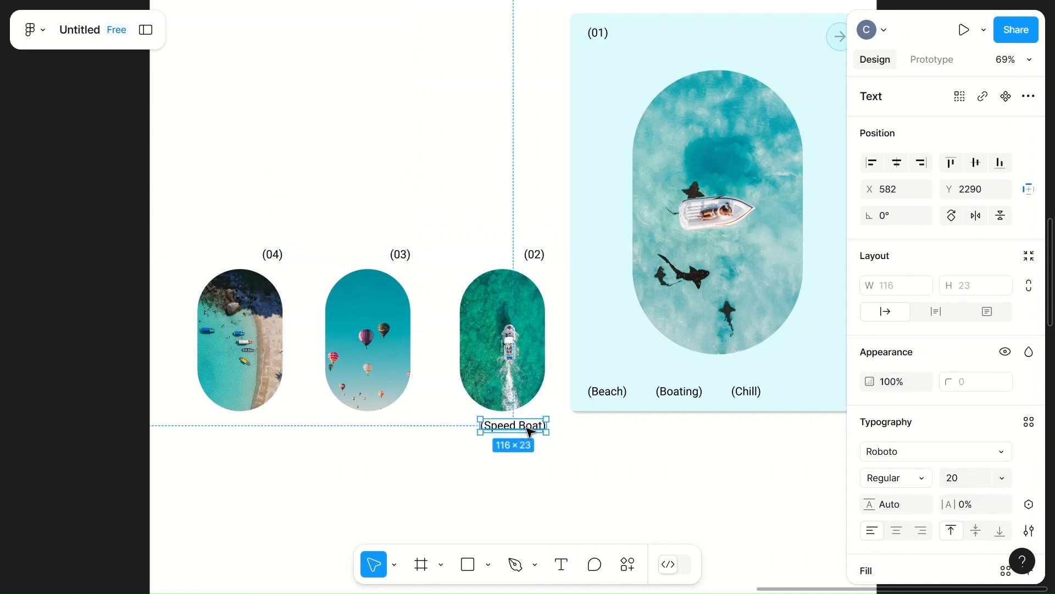
left_click_drag(531, 433, 391, 430)
left_click_drag(495, 434, 231, 438)
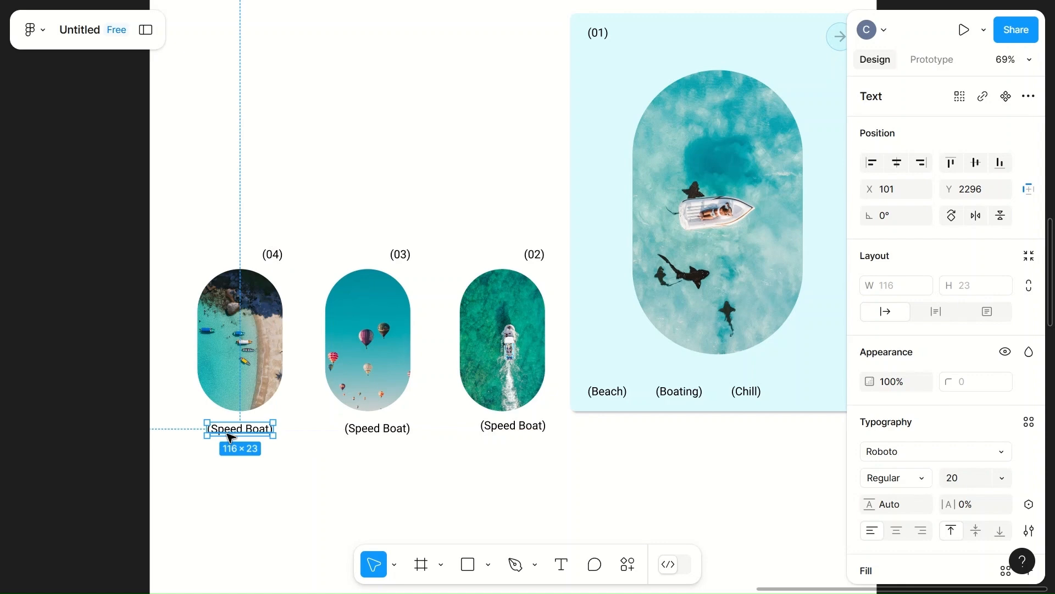
- Change the caption beneath the hot-air balloon image to "(Air Ballon)"
double_click(400, 430)
left_click(398, 430)
left_click_drag(405, 432, 350, 431)
key("BackSpace")
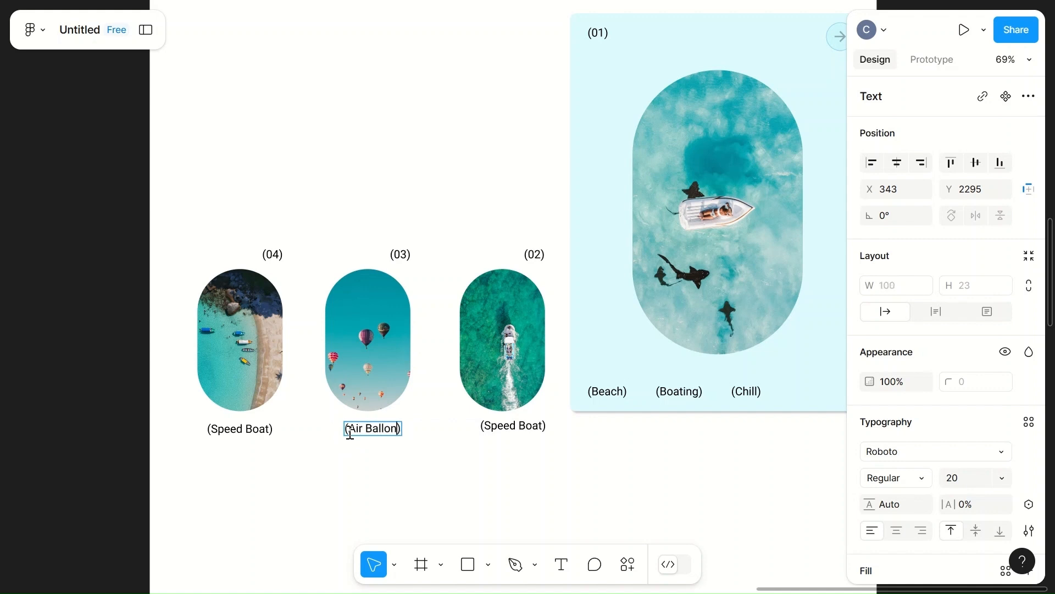
- Change the caption beneath the beach image to "(Beach Party)"
left_click(244, 434)
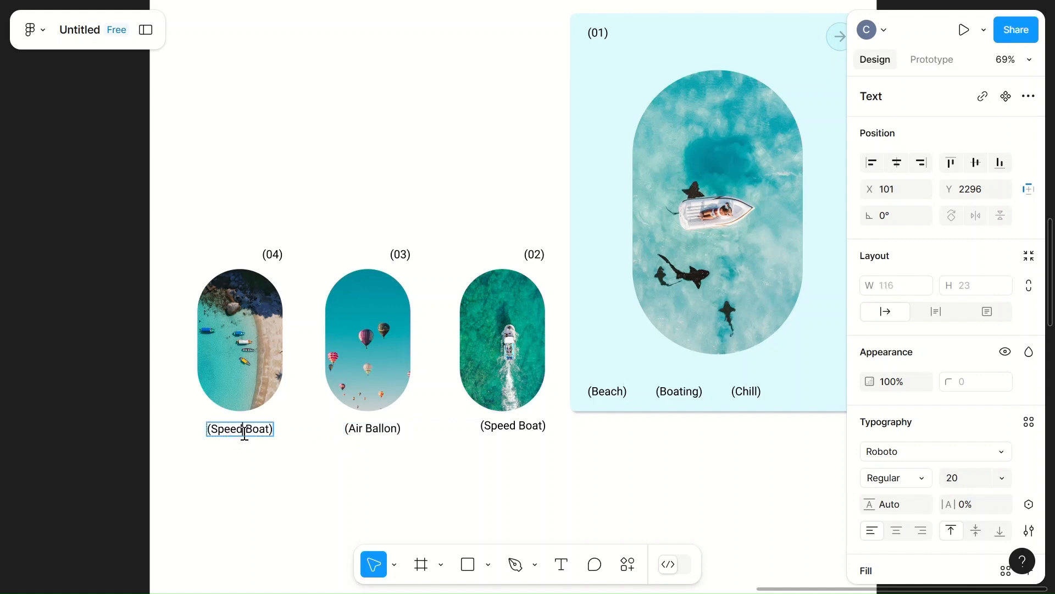
left_click(269, 428)
left_click_drag(267, 428, 214, 428)
key("BackSpace")
left_click(346, 473)
left_click(346, 473)
- Center the "(Beach Party)", "(Air Ballon)" and "(Speed Boat)" captions beneath their oval images
left_click_drag(249, 437, 243, 435)
left_click_drag(365, 432, 387, 433)
left_click(521, 432)
left_click_drag(514, 424, 508, 430)
left_click(549, 473)
scroll(550, 474, "down", 3)
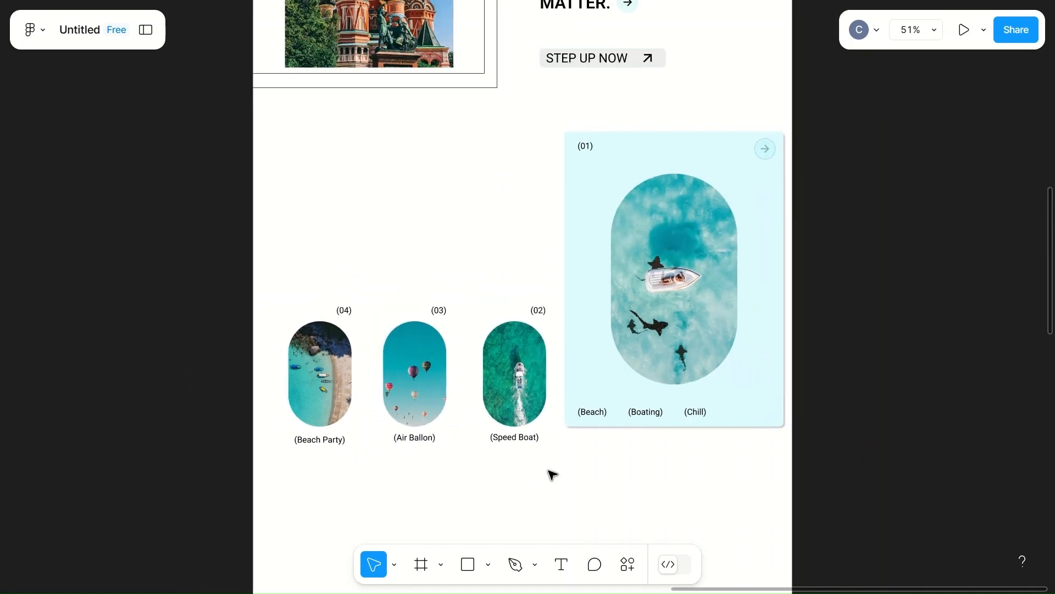
- Combine the "(04)" label, beach image and "(Beach Party)" caption into one auto layout frame
left_click(340, 314)
left_click(323, 373, "shift")
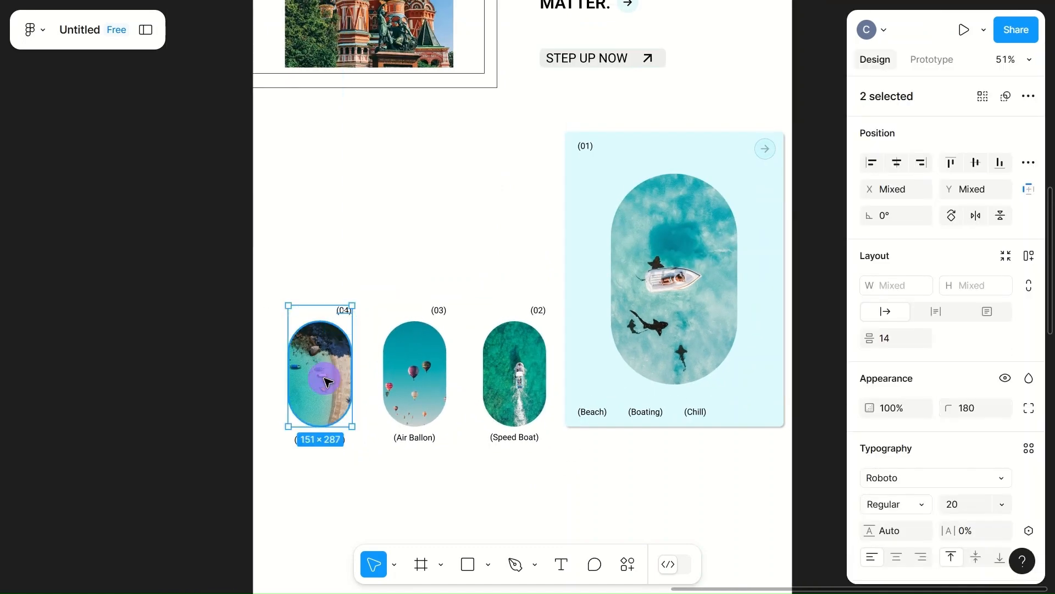
scroll(346, 444, "up", 5)
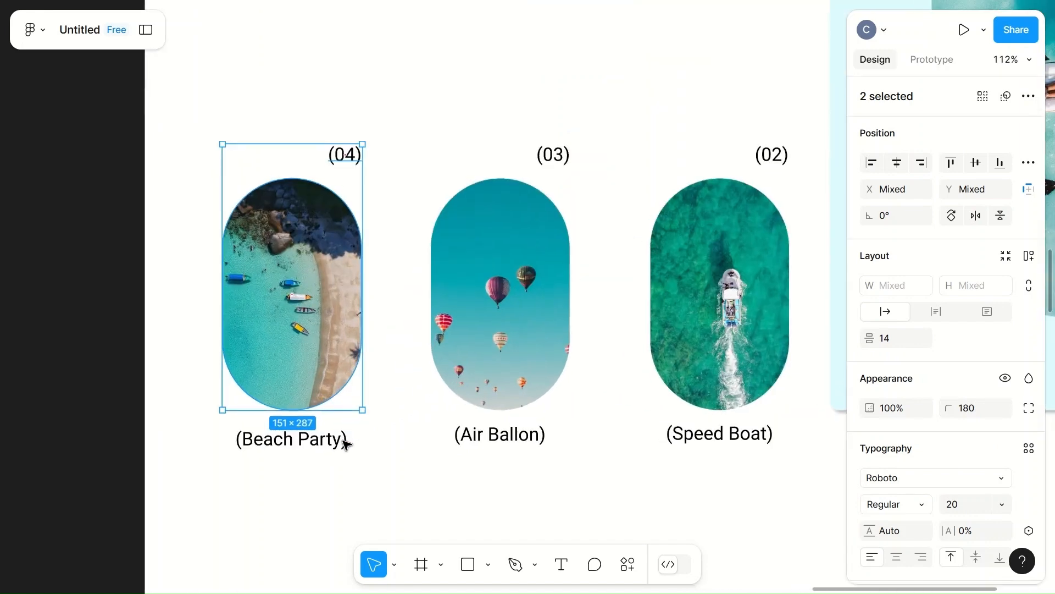
left_click(345, 444, "shift")
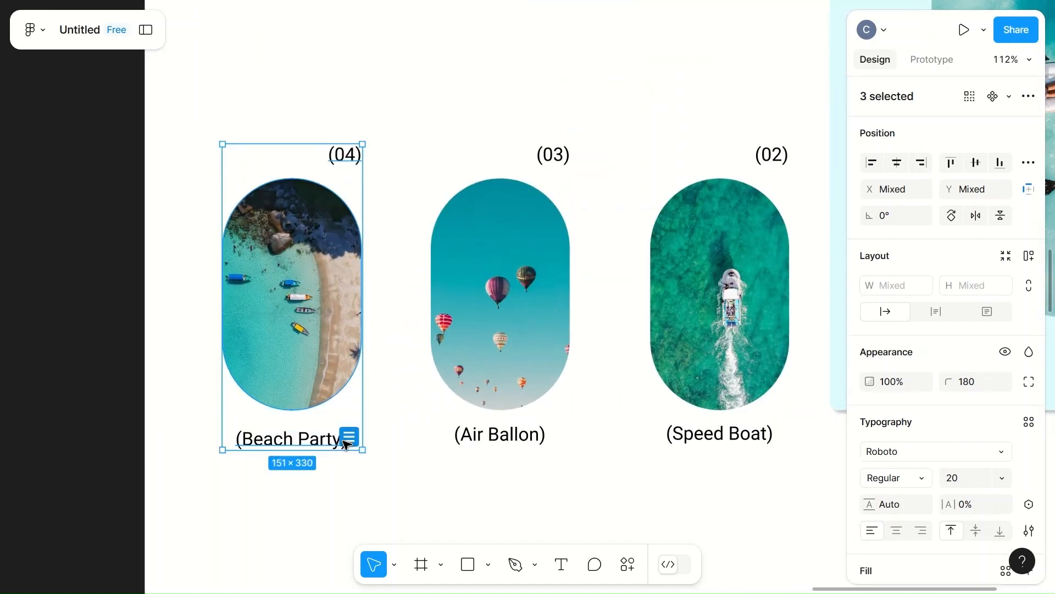
right_click(315, 320)
left_click(390, 348)
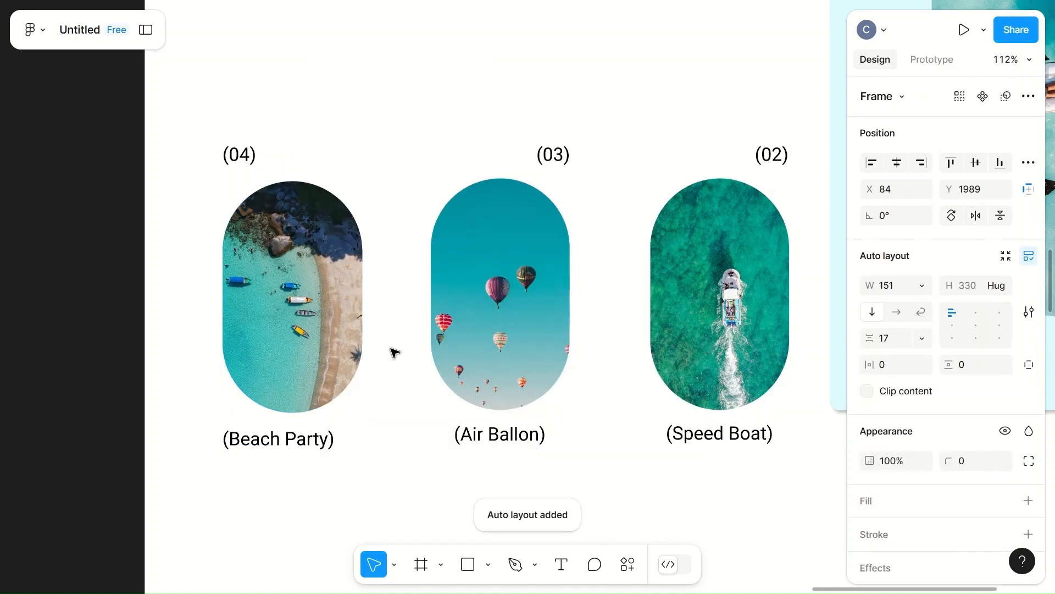
- Combine the "(03)" label, balloon image and "(Air Ballon)" caption into one auto layout frame
left_click(558, 159)
left_click(506, 262, "shift")
left_click(494, 437, "shift")
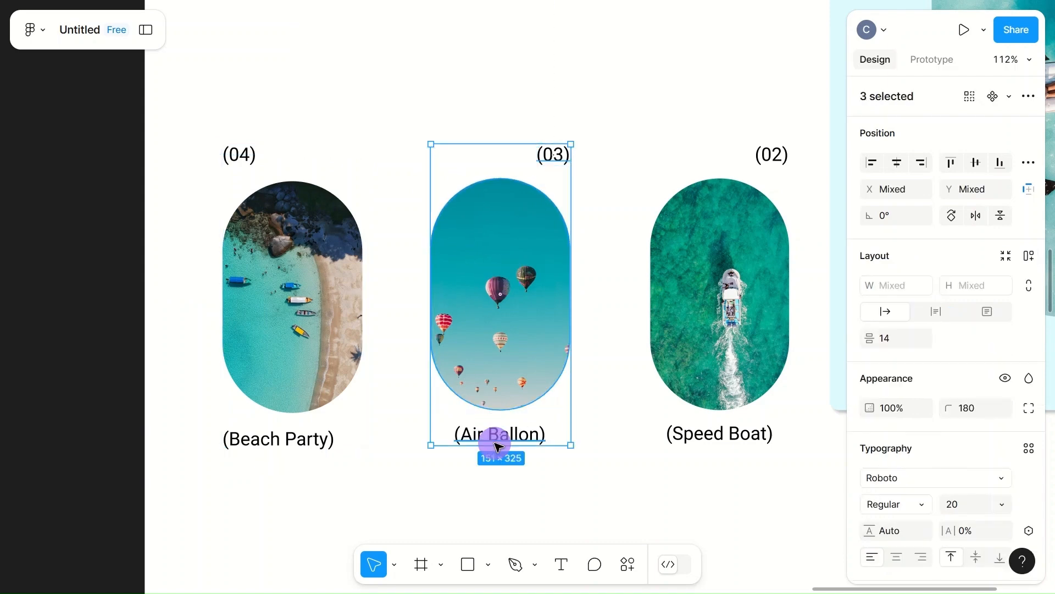
right_click(500, 336)
left_click(528, 349)
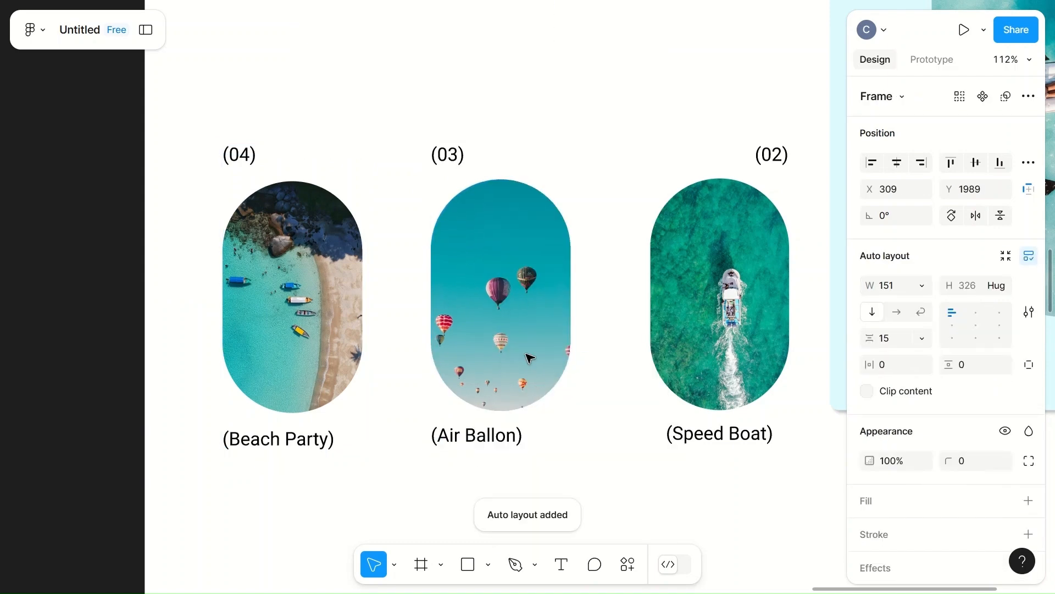
- Combine the "(02)" label, green-water boat image and "(Speed Boat)" caption into one auto layout frame
left_click(779, 158)
left_click(724, 280, "shift")
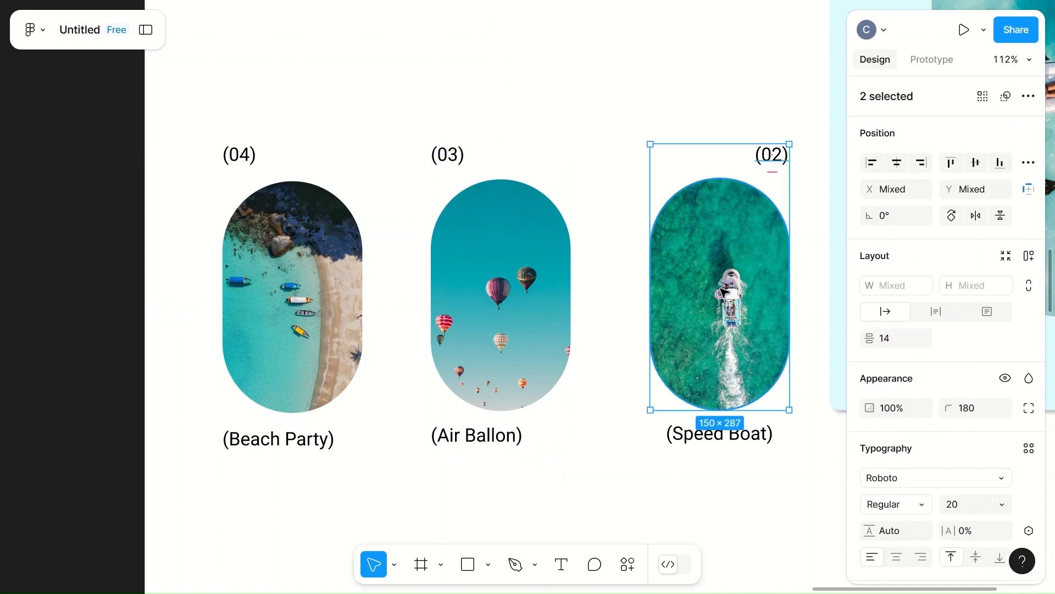
left_click(684, 433, "shift")
right_click(709, 312)
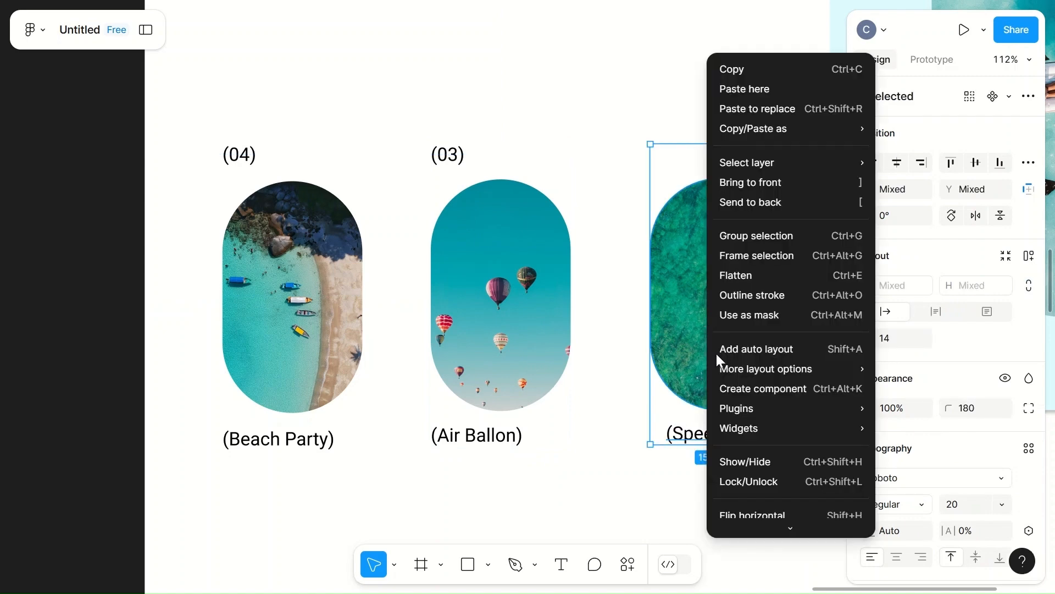
left_click(756, 348)
left_click(612, 504)
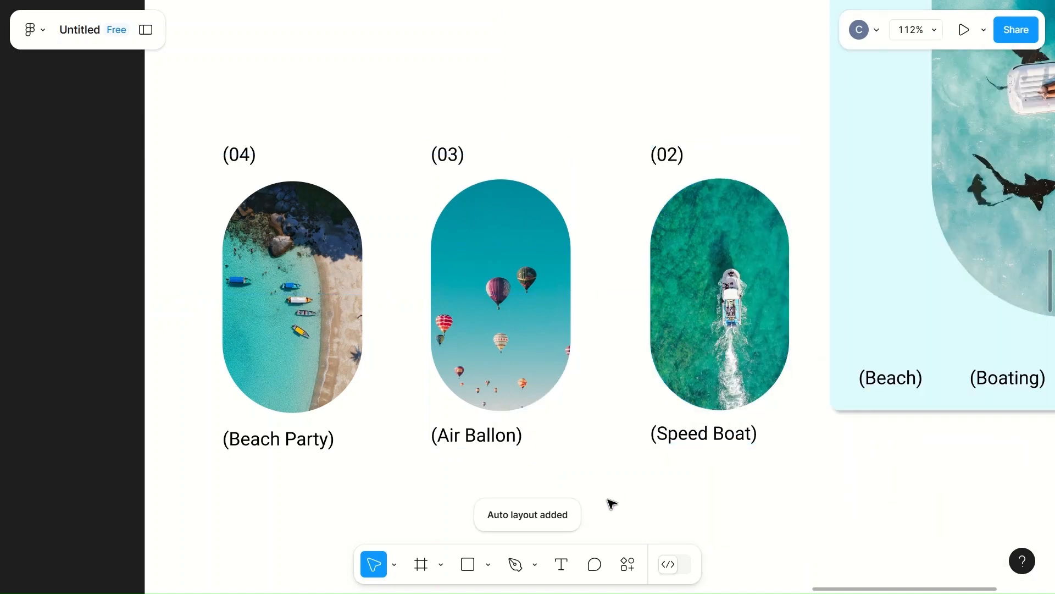
- Move the beach frame up, and shift the beach and balloon frames further up together
scroll(611, 503, "down", 5)
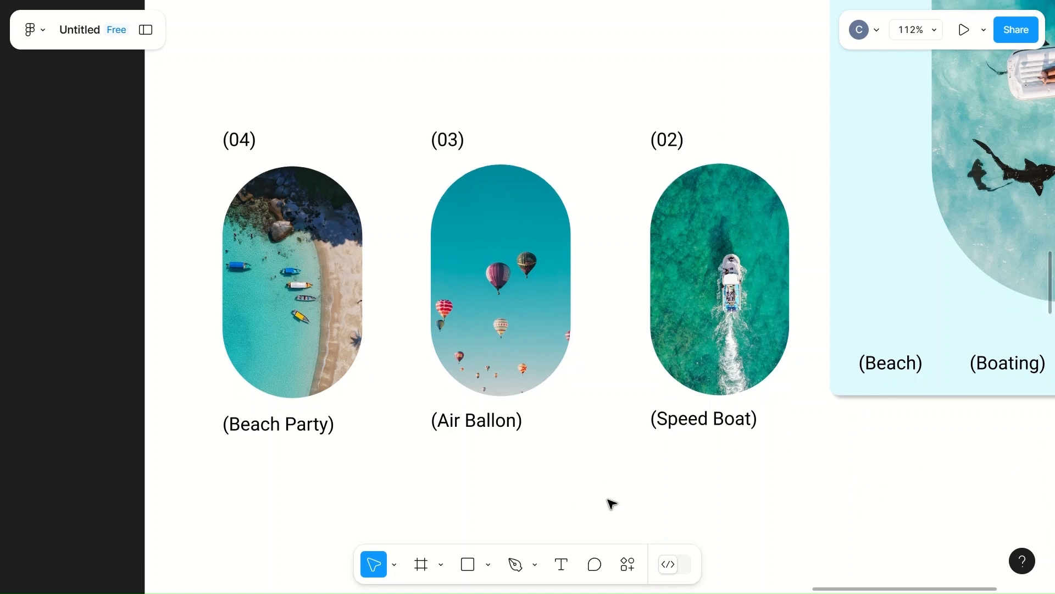
left_click(448, 364)
left_click_drag(448, 364, 448, 338)
left_click(532, 344)
left_click(447, 342, "shift")
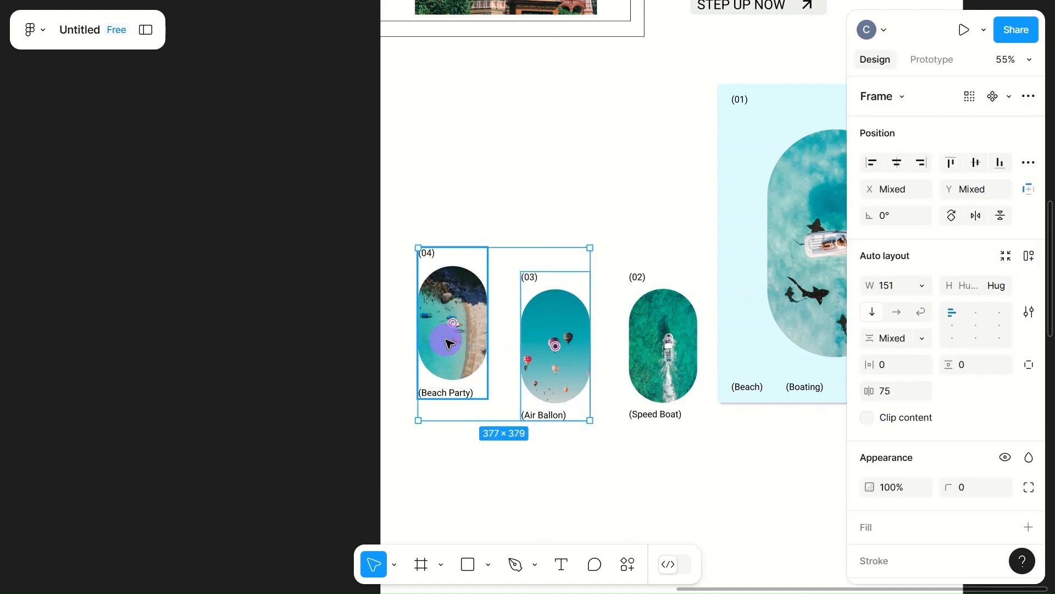
left_click_drag(556, 345, 562, 274)
left_click(408, 210)
key("ctrl+z")
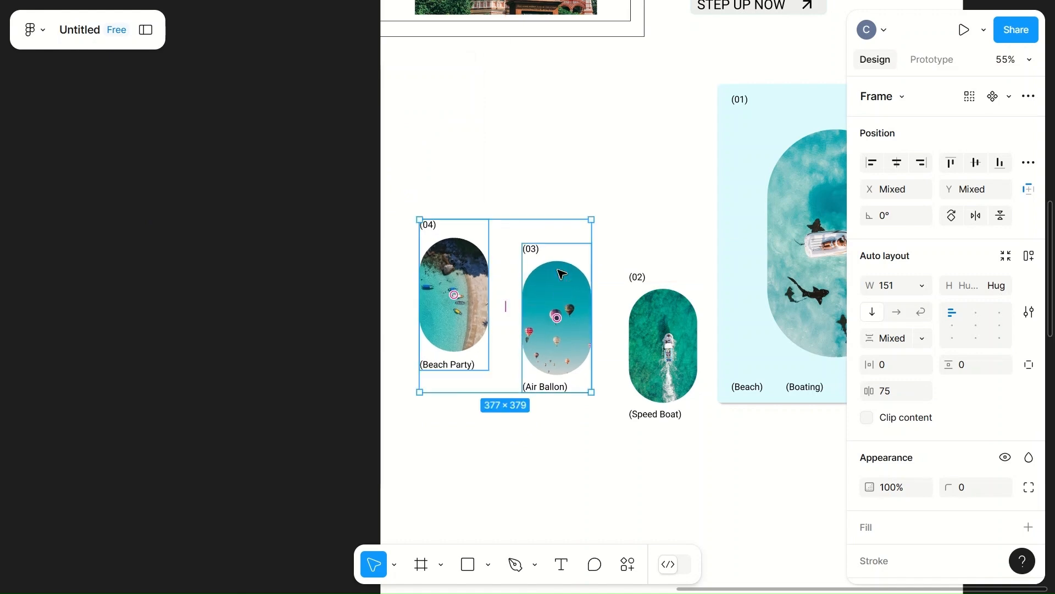
left_click(633, 262)
double_click(448, 300)
left_click_drag(448, 300, 448, 348)
key("ctrl+z")
key("ctrl+z")
key("ctrl+z")
- Lower the beach frame level with the balloon frame and move the speed boat frame up and left into the same row
left_click_drag(461, 303, 459, 330)
left_click(554, 330)
left_click(664, 328)
left_click_drag(664, 328, 652, 299)
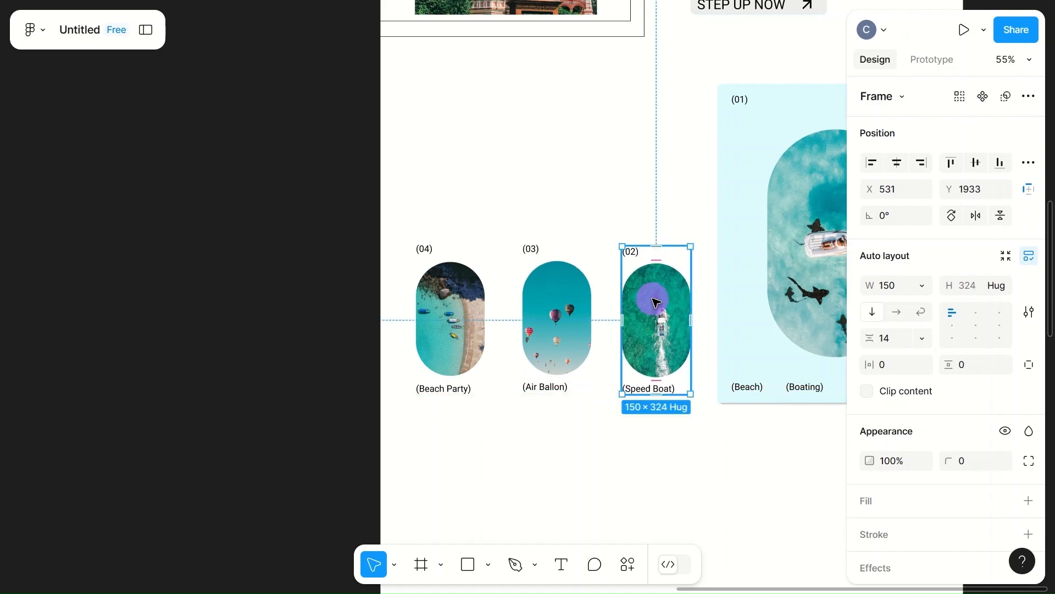
left_click(657, 179)
- Nudge the speed boat frame to X 527, Y 1926, leaving 64 px between it and its neighbors on both sides
scroll(658, 181, "up", 4)
scroll(658, 182, "down", 5)
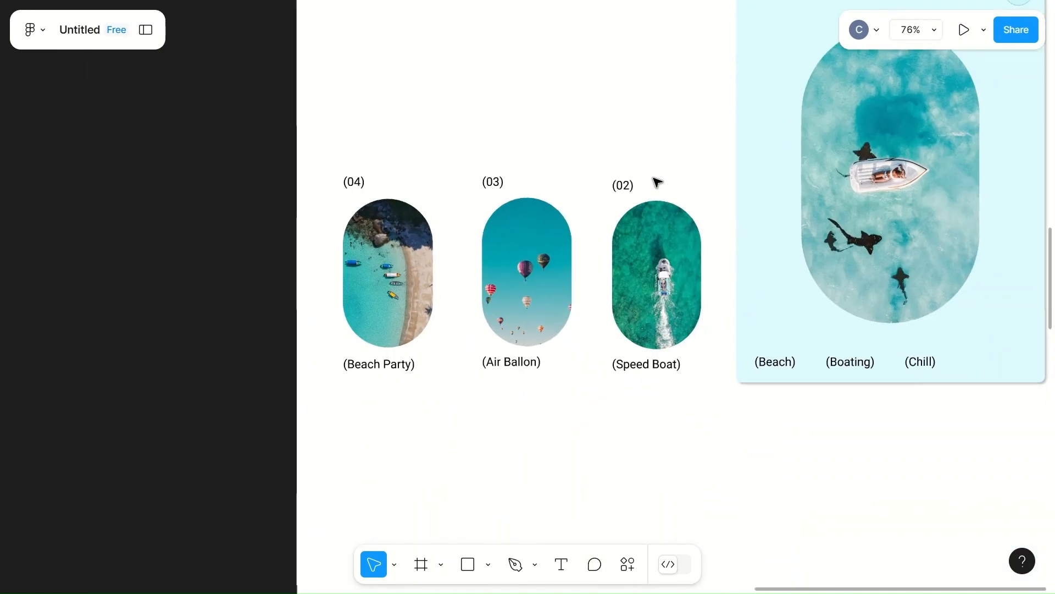
left_click(393, 225)
left_click(532, 235, "shift")
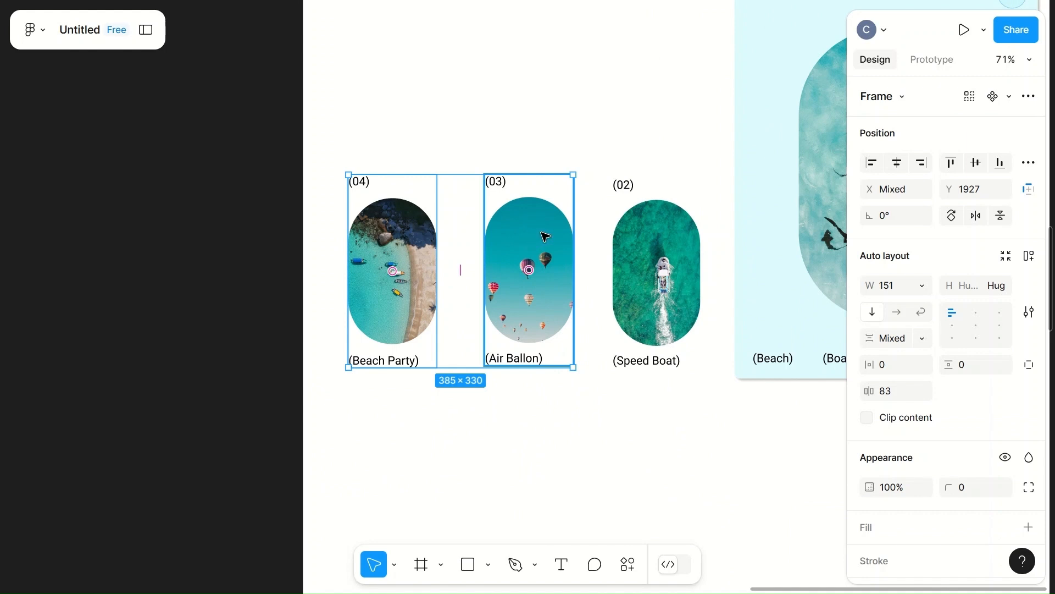
left_click(647, 236, "shift")
mouse_move(647, 237)
left_mouse_down()
mouse_move(646, 223)
mouse_move(649, 237)
left_mouse_up()
left_click(647, 238)
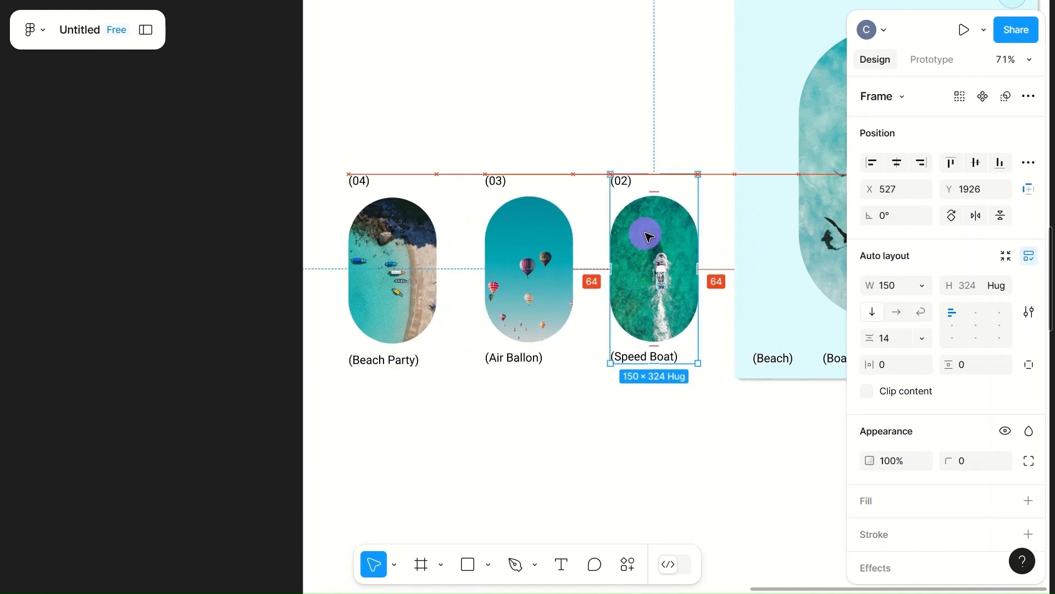
- Move all three oval image frames down together by about 20 px
left_click(511, 273, "shift")
left_click(393, 292, "shift")
left_click_drag(464, 273, 464, 287)
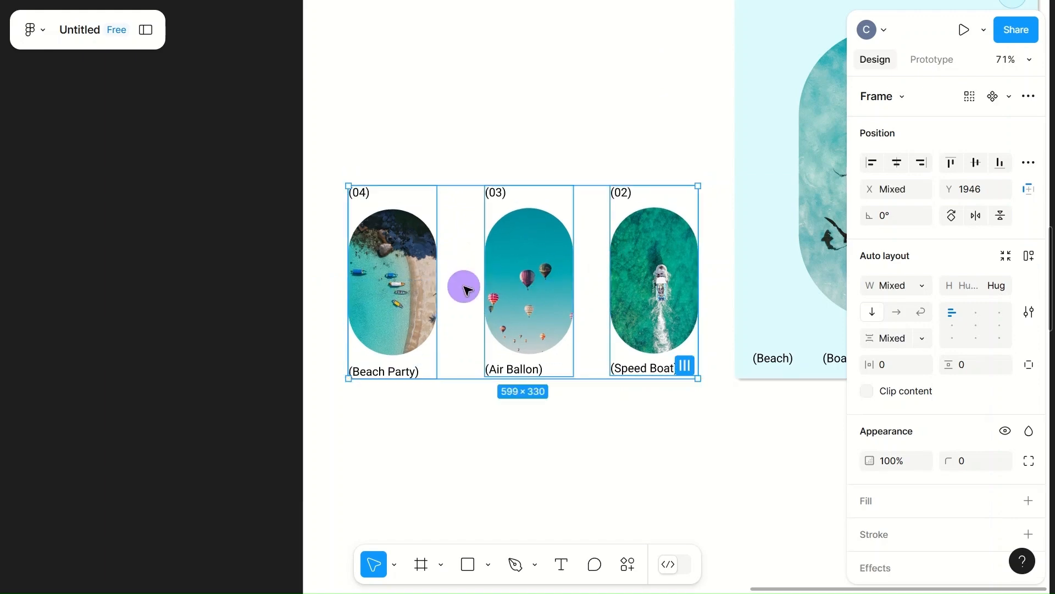
left_click(598, 460)
- Place a copy of the "EVERY STEPS ARE UNIQUE, SO MAKE IT MATTER." heading in the empty space above the oval images
scroll(598, 459, "down", 4)
scroll(602, 464, "right", 3)
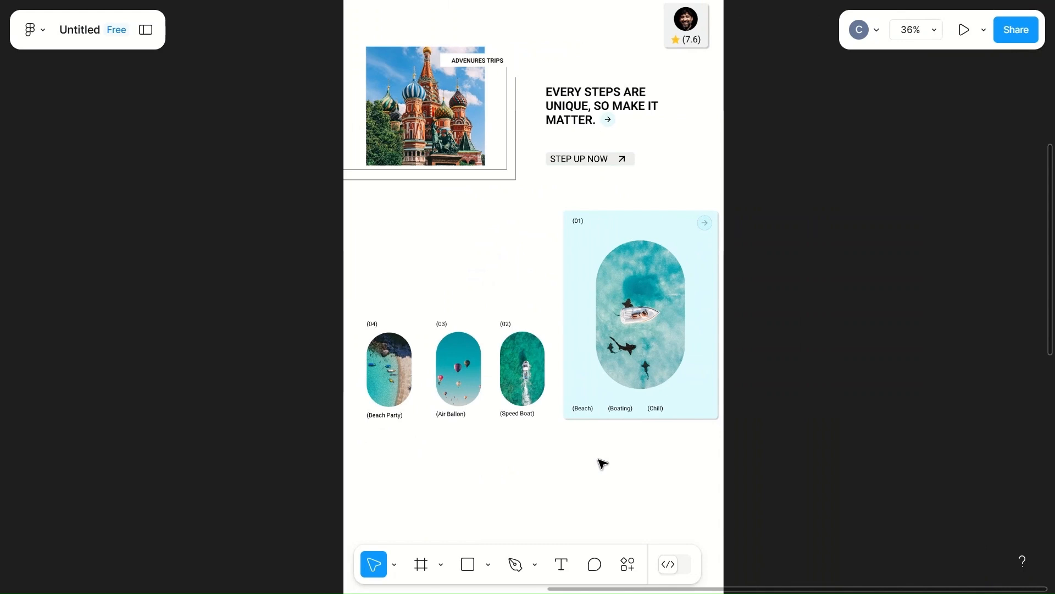
scroll(602, 463, "left", 3)
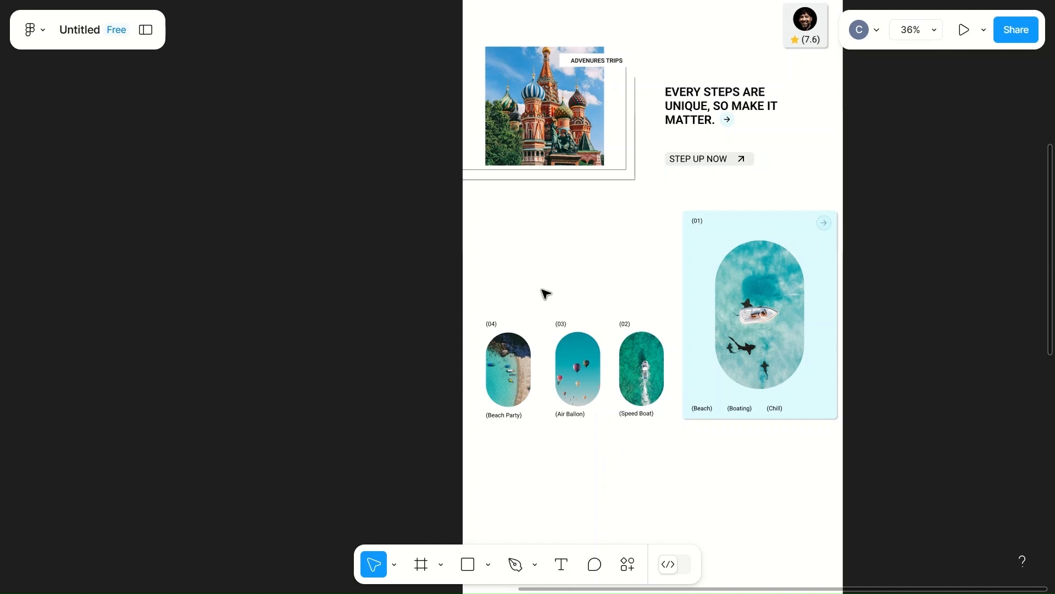
left_click(694, 94)
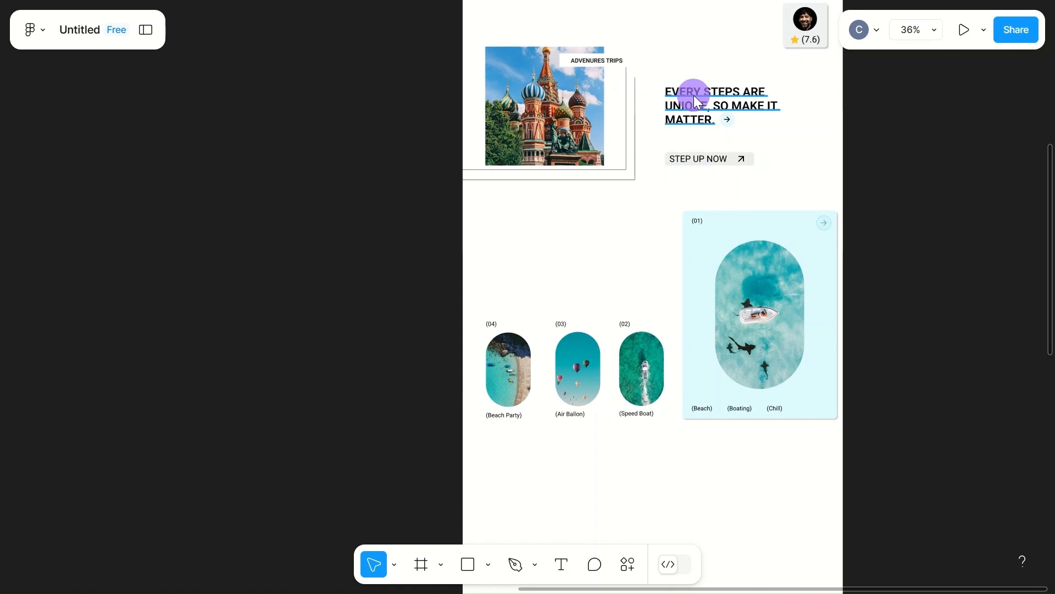
left_click_drag(694, 96, 519, 244)
- Replace the copied heading's text with "Experience the Fun & Joy to the Last." on two lines and lower it to X 96, Y 1729
double_click(520, 249)
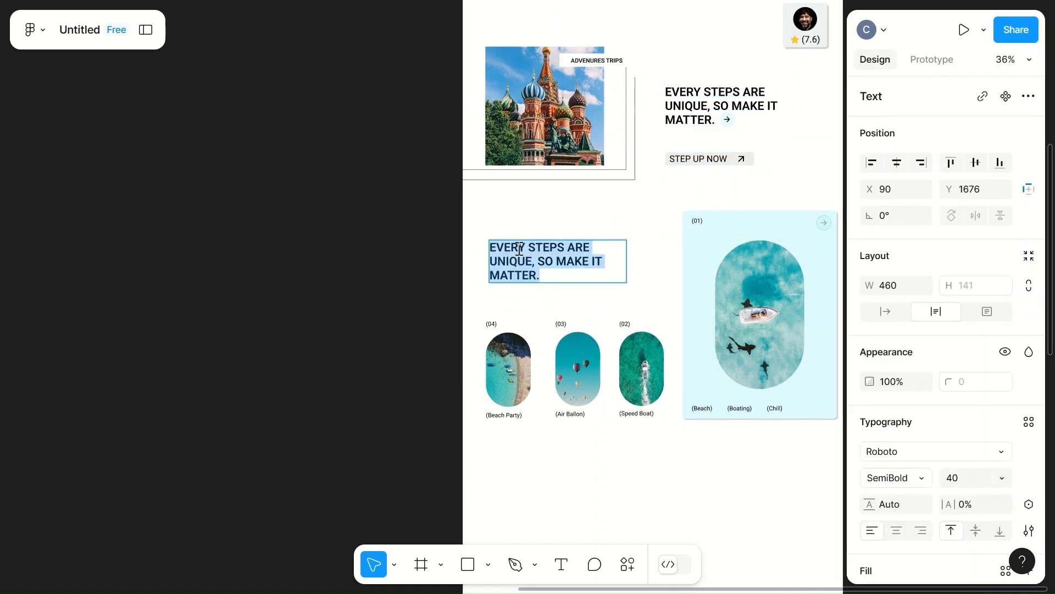
type("E")
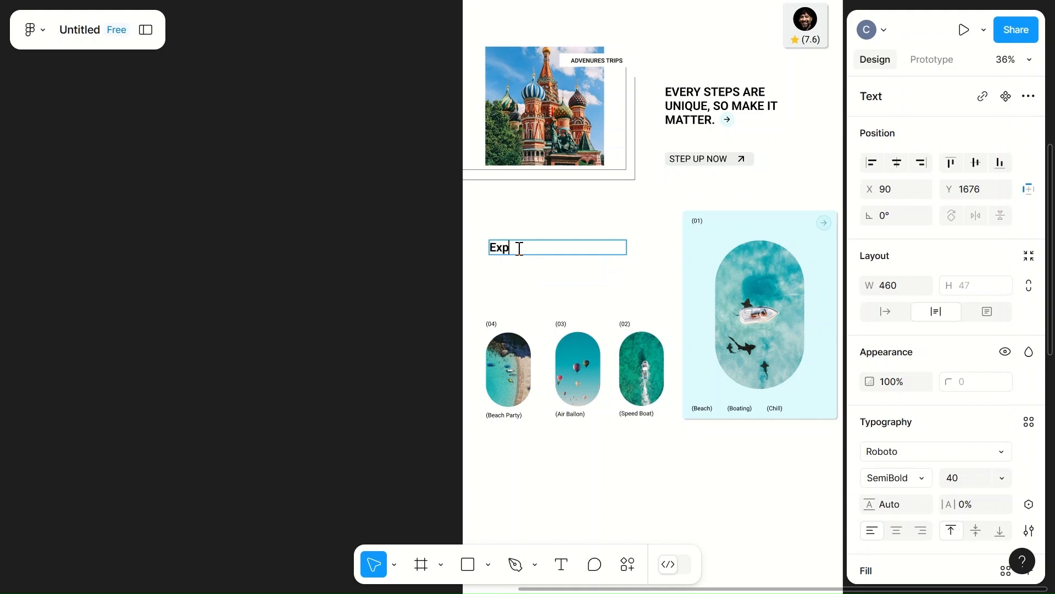
type("xperience")
type("The Fun")
key("BackSpace")
key("Return")
type("& Joy T")
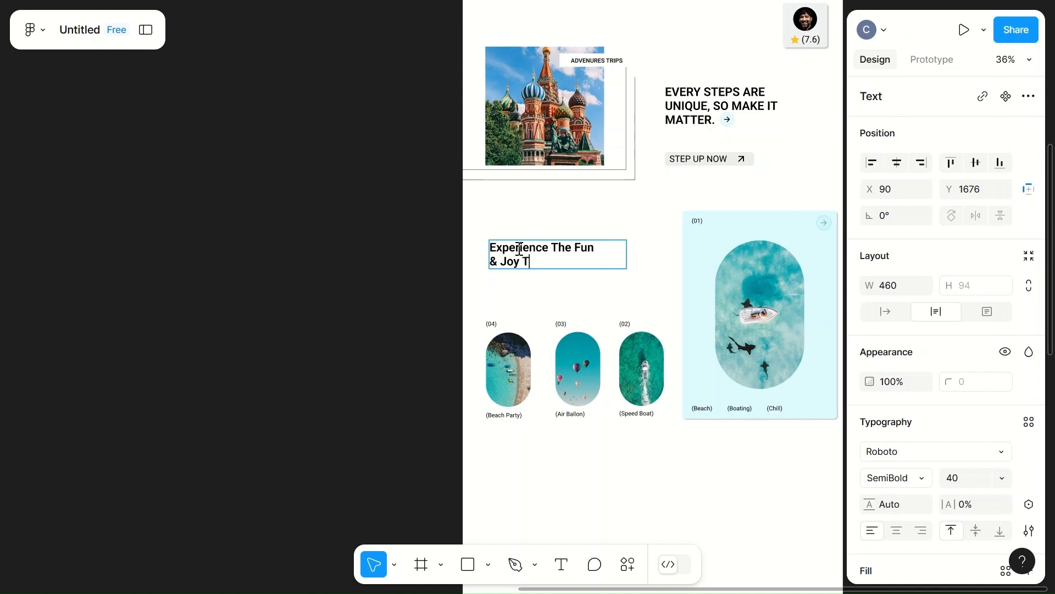
key("BackSpace")
type("to the")
double_click(558, 246)
type("the")
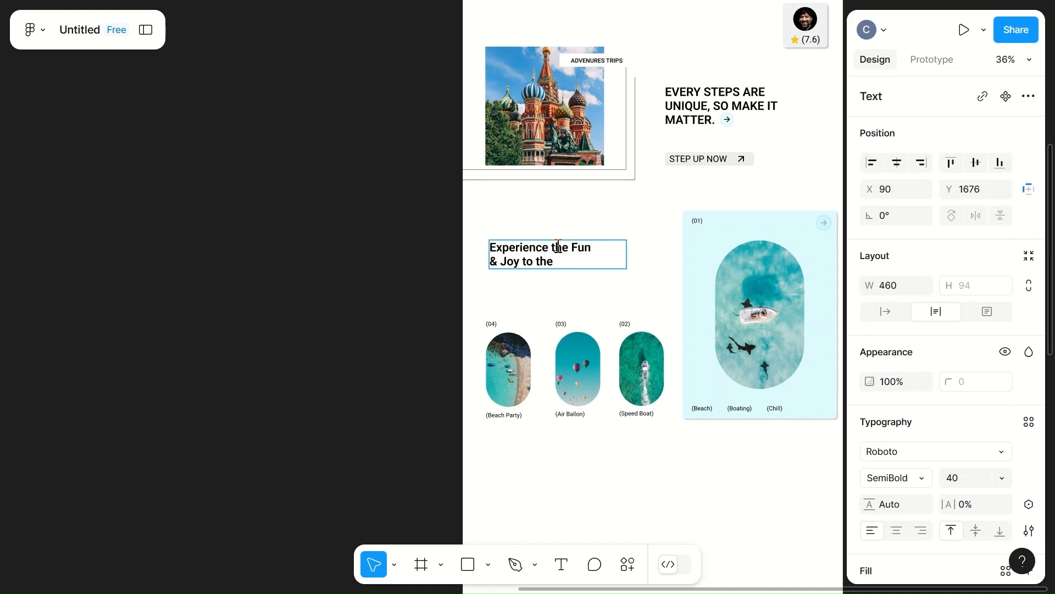
type(" Last.")
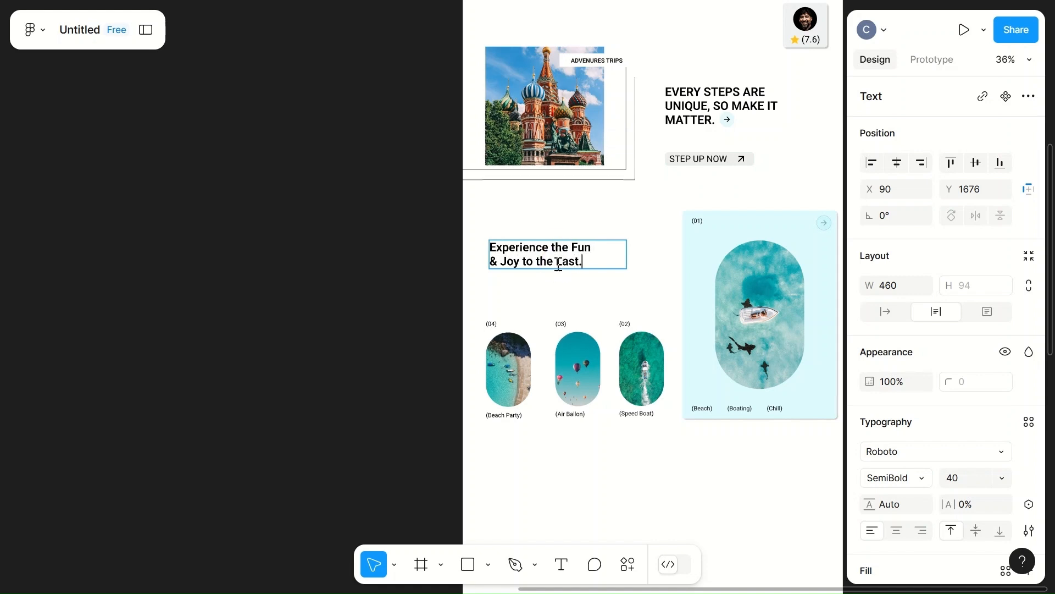
key("Escape")
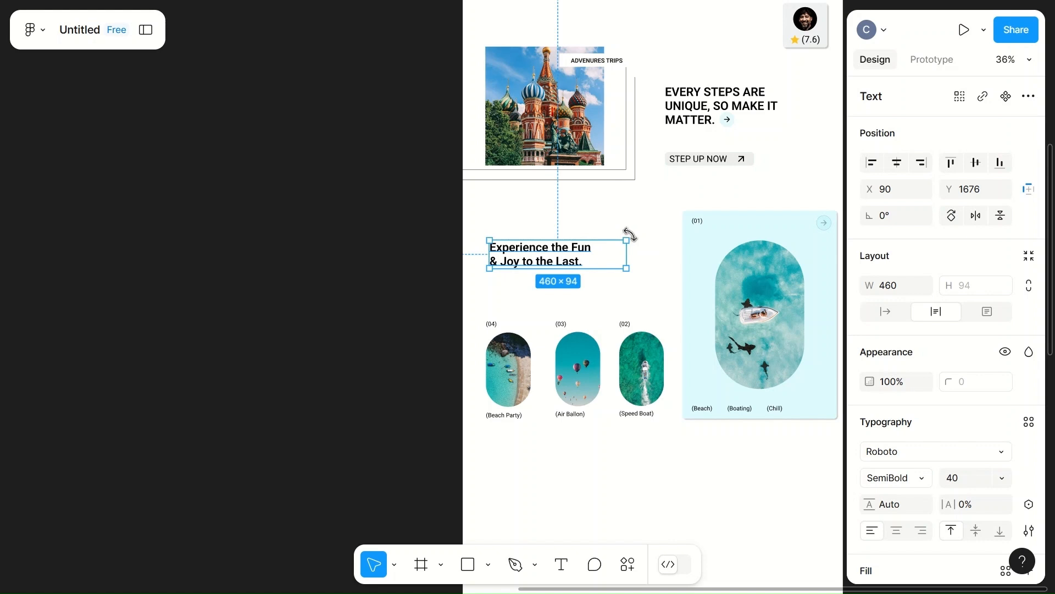
left_click_drag(557, 250, 555, 274)
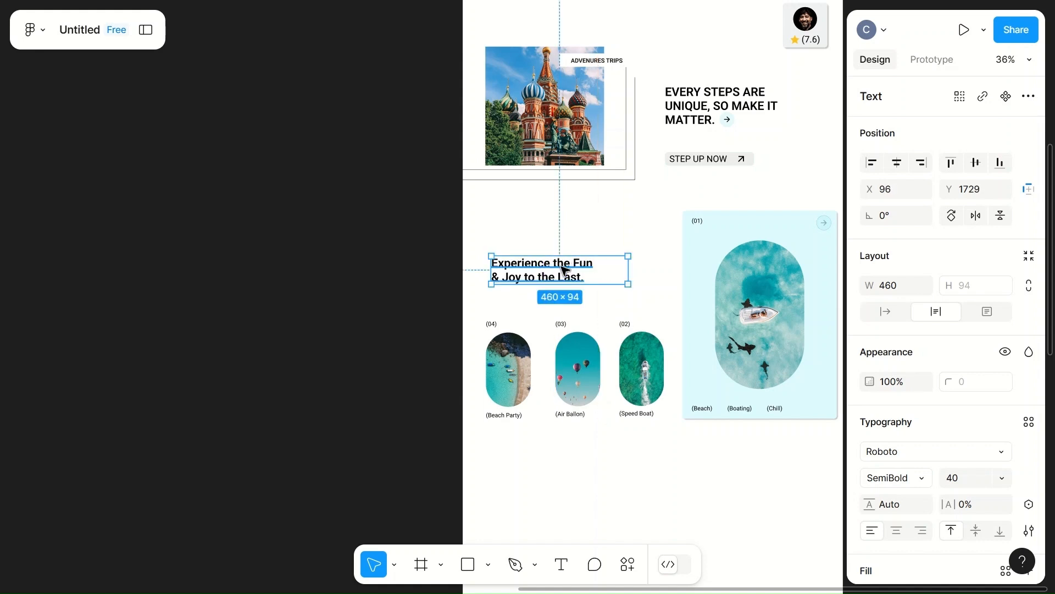
left_click(636, 223)
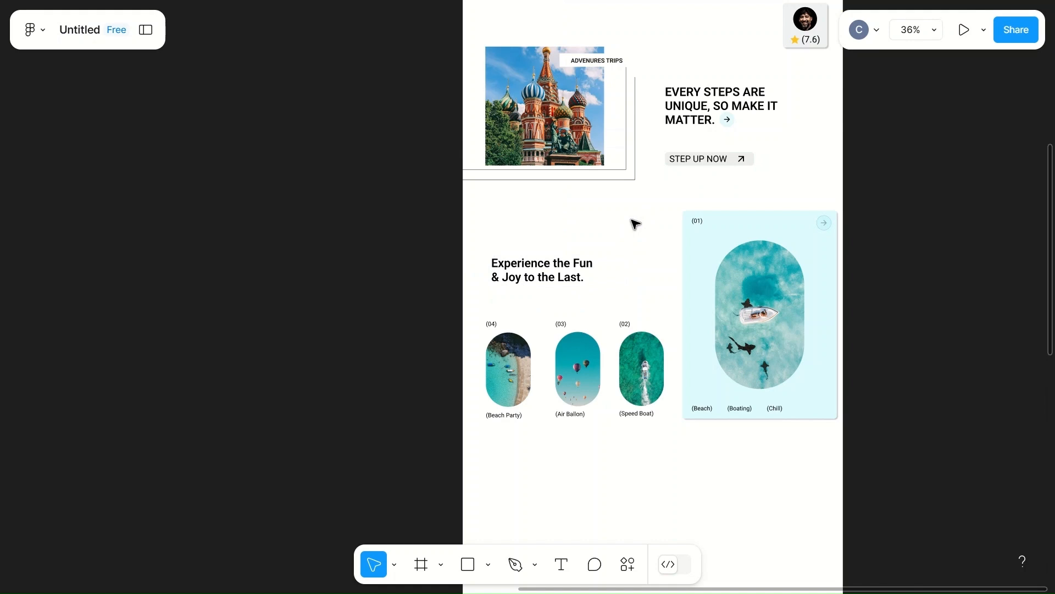
- Draw a page-wide rectangle about 1280 × 656 below the oval images section and shift it down to Y 2580
scroll(479, 424, "down", 5, "ctrl")
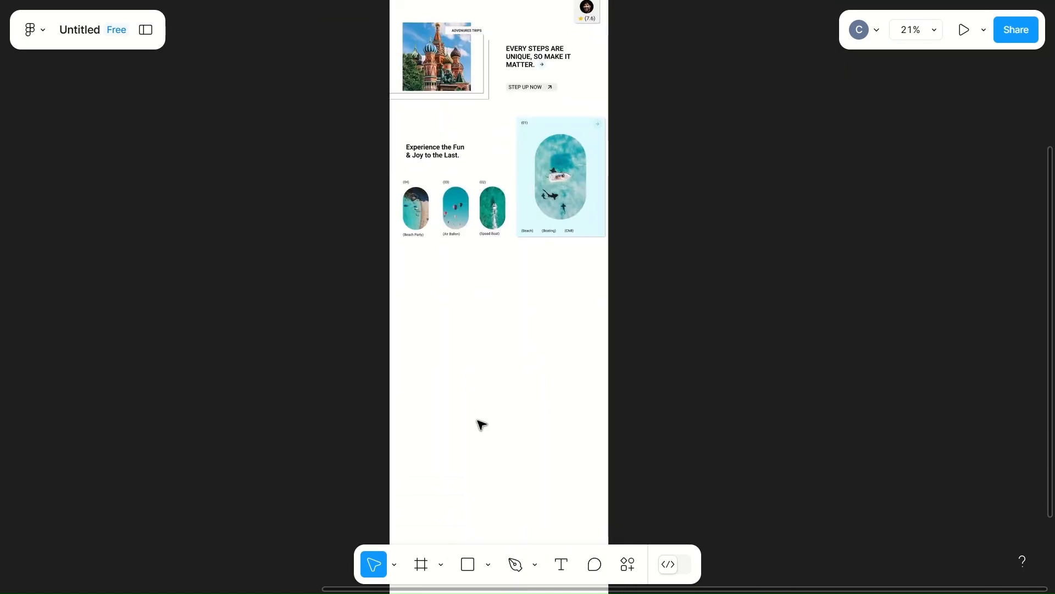
scroll(478, 423, "down", 4)
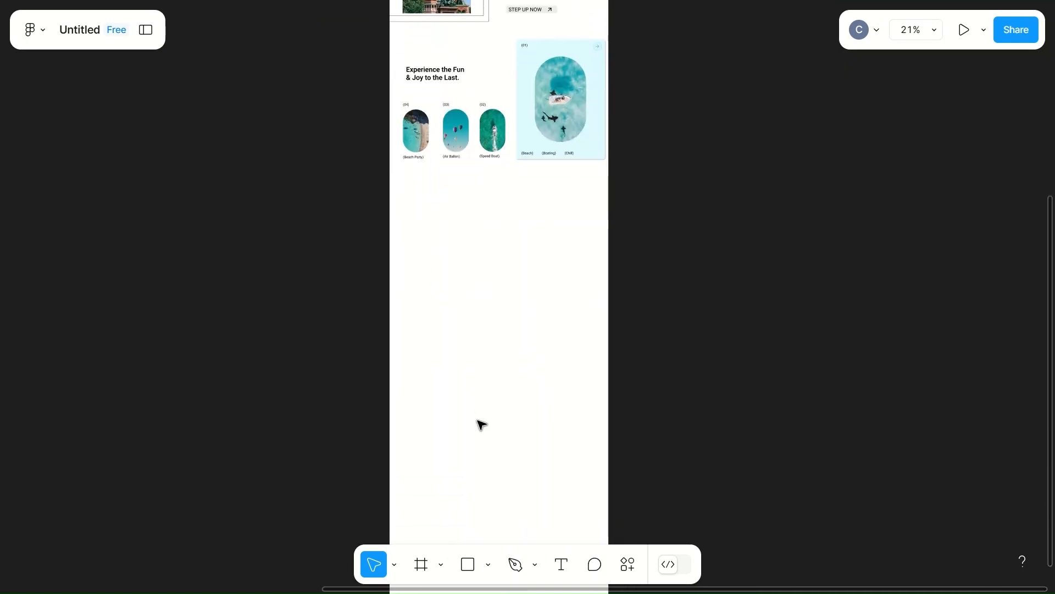
scroll(482, 424, "up", 2)
scroll(482, 424, "up", 4, "ctrl")
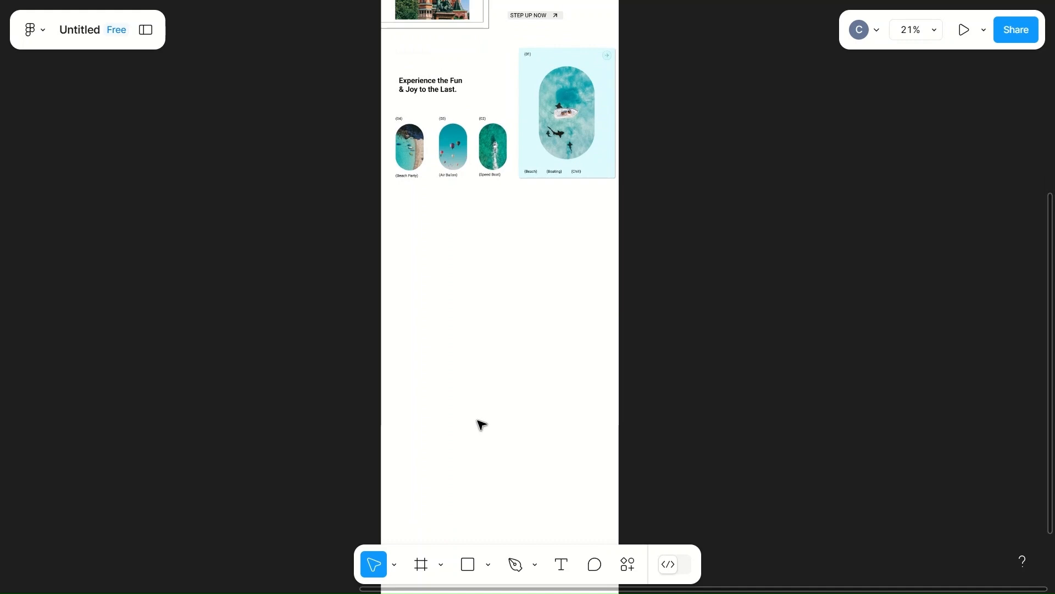
scroll(481, 424, "left", 1)
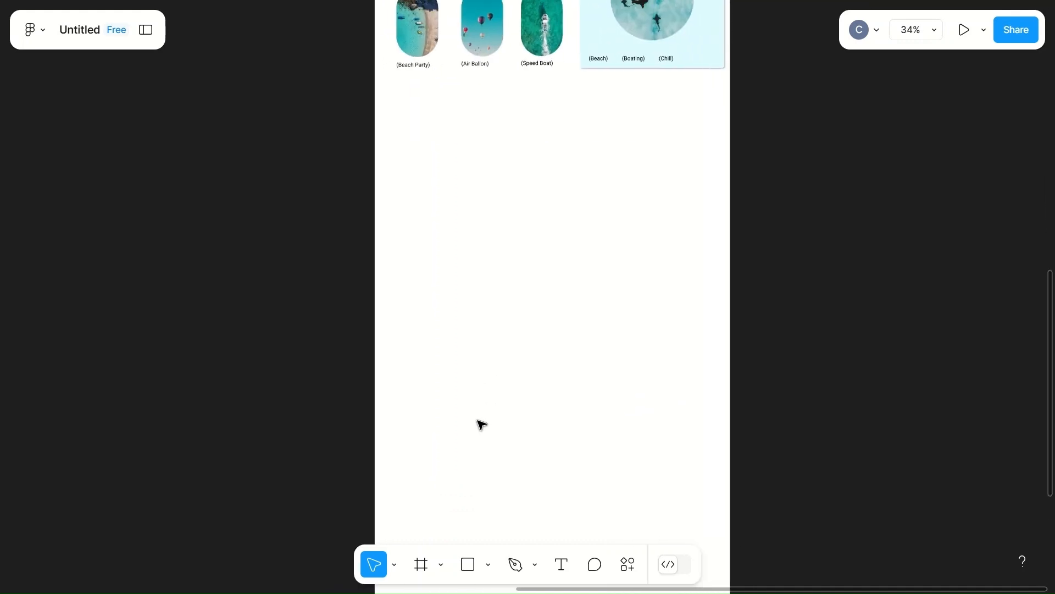
scroll(481, 423, "up", 6)
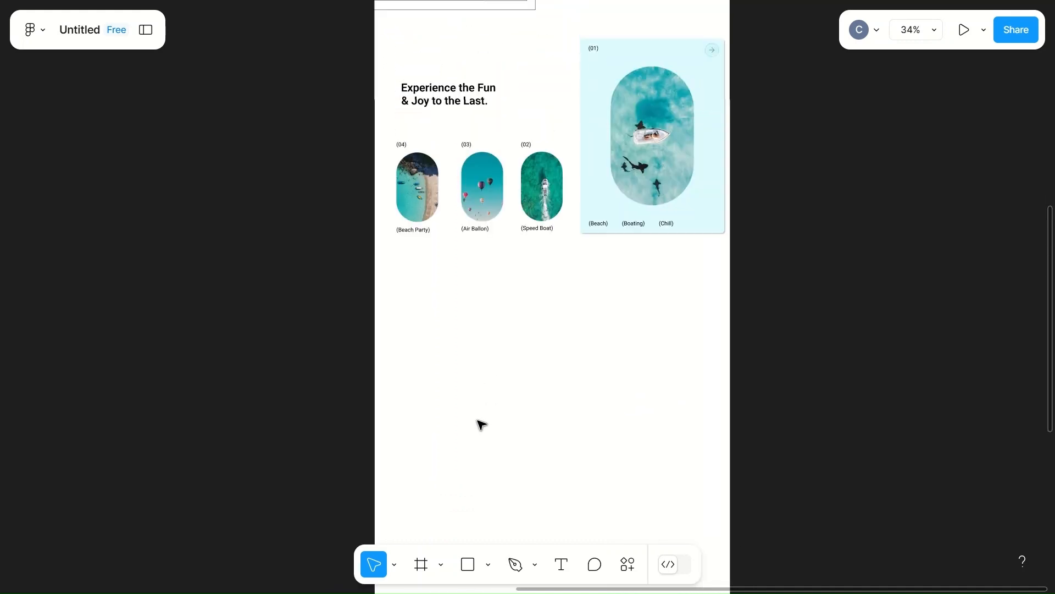
key("r")
left_click_drag(375, 280, 730, 462)
left_click_drag(591, 374, 592, 414)
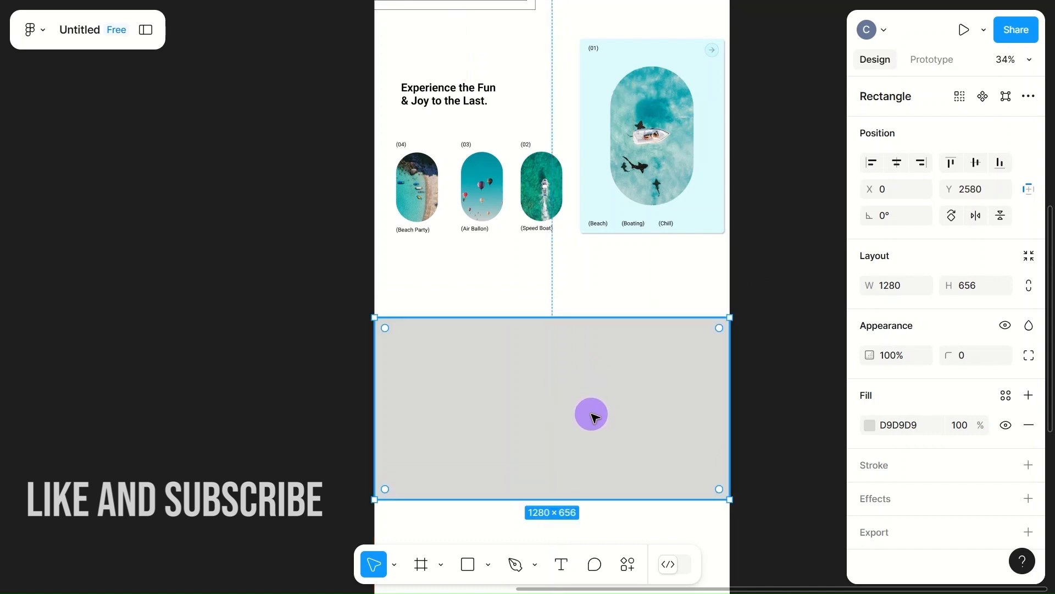
- Set the page-wide rectangle's height to 700
left_click(976, 284)
type("700")
left_click(782, 385)
- Lighten the large rectangle's fill to DCDCDC at 31% opacity
scroll(785, 386, "down", 3)
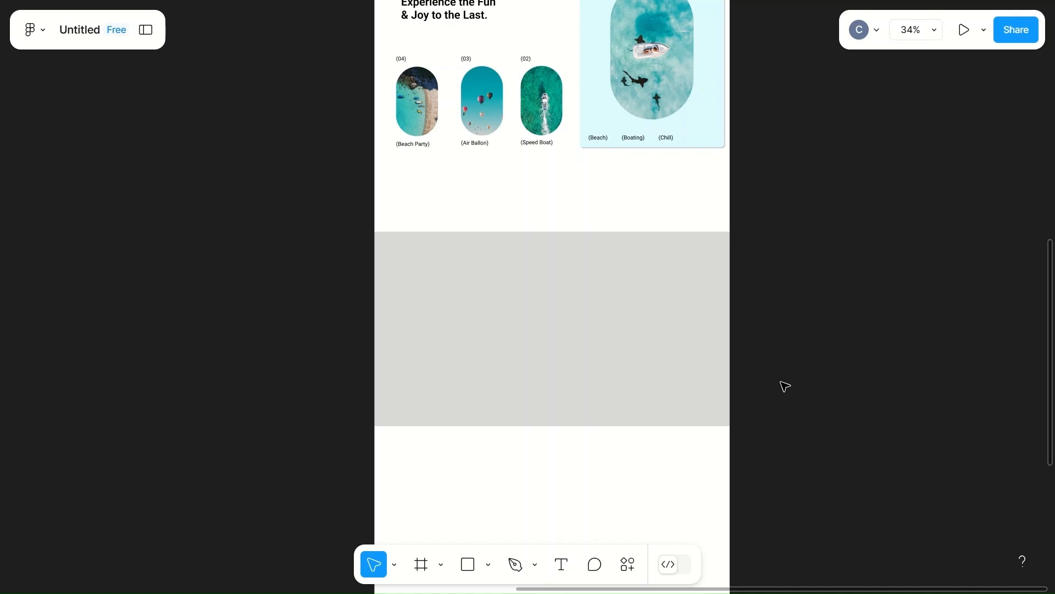
scroll(581, 334, "up", 3)
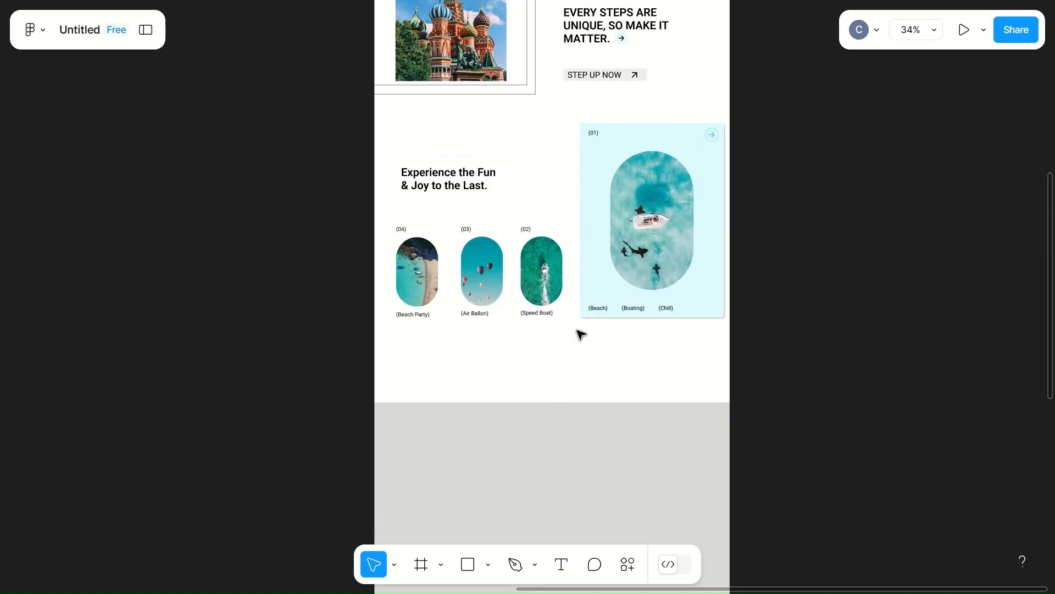
scroll(581, 334, "down", 1)
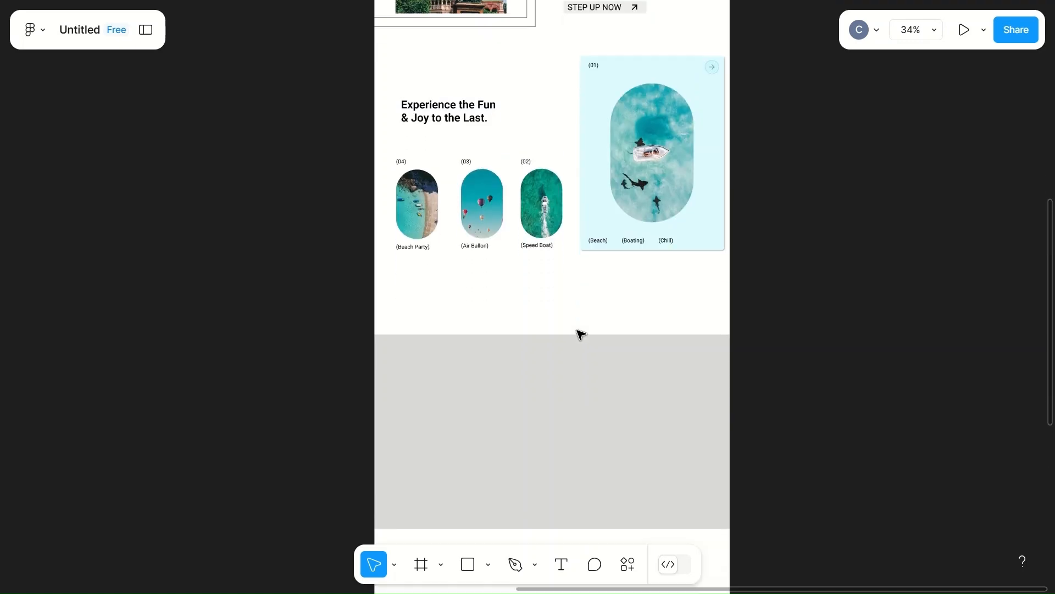
scroll(581, 334, "right", 5)
scroll(581, 335, "left", 4)
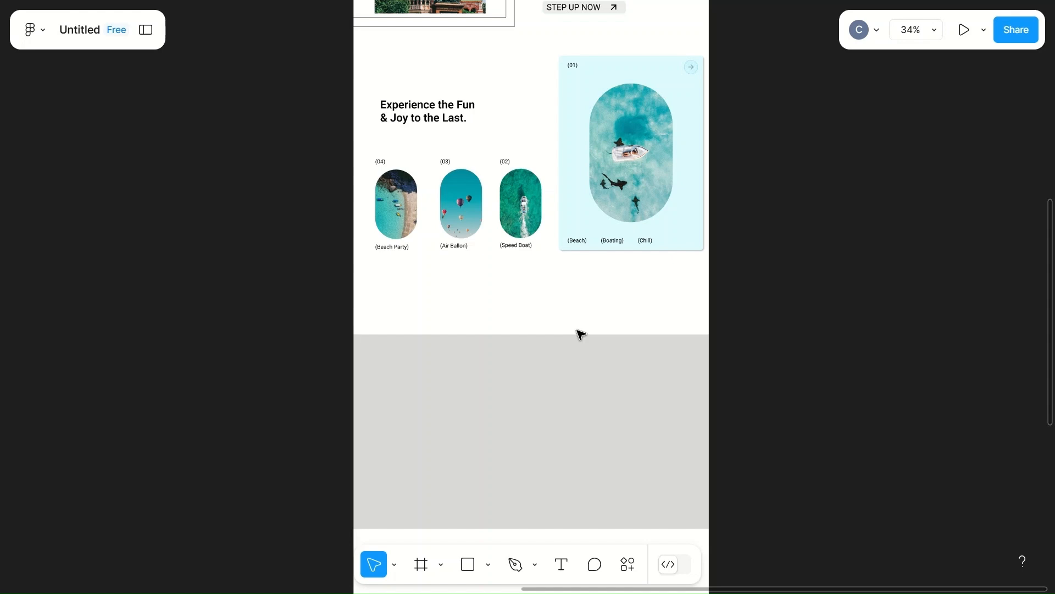
left_click(502, 393)
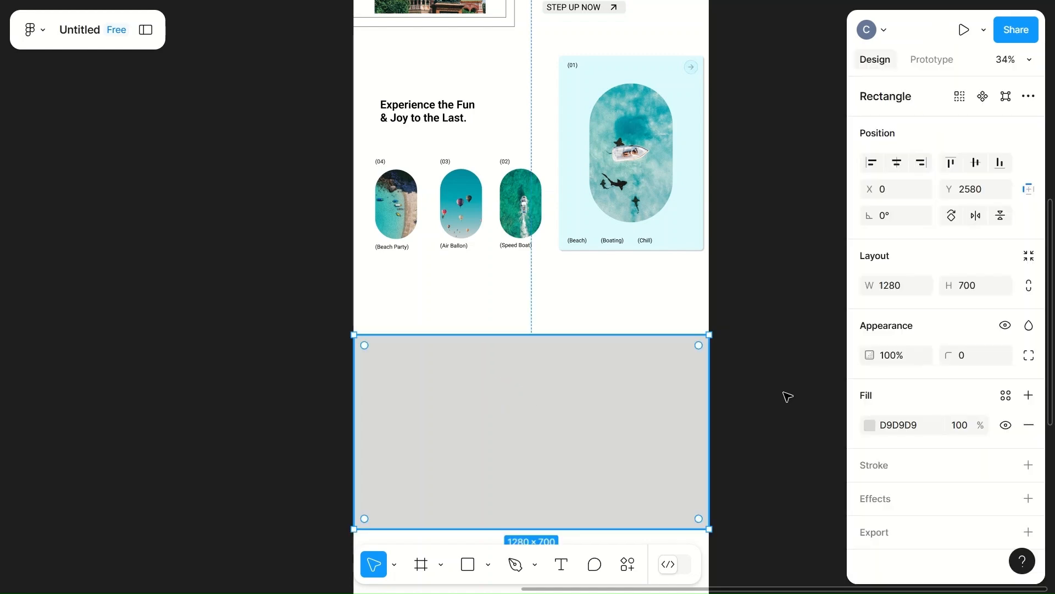
left_click(877, 428)
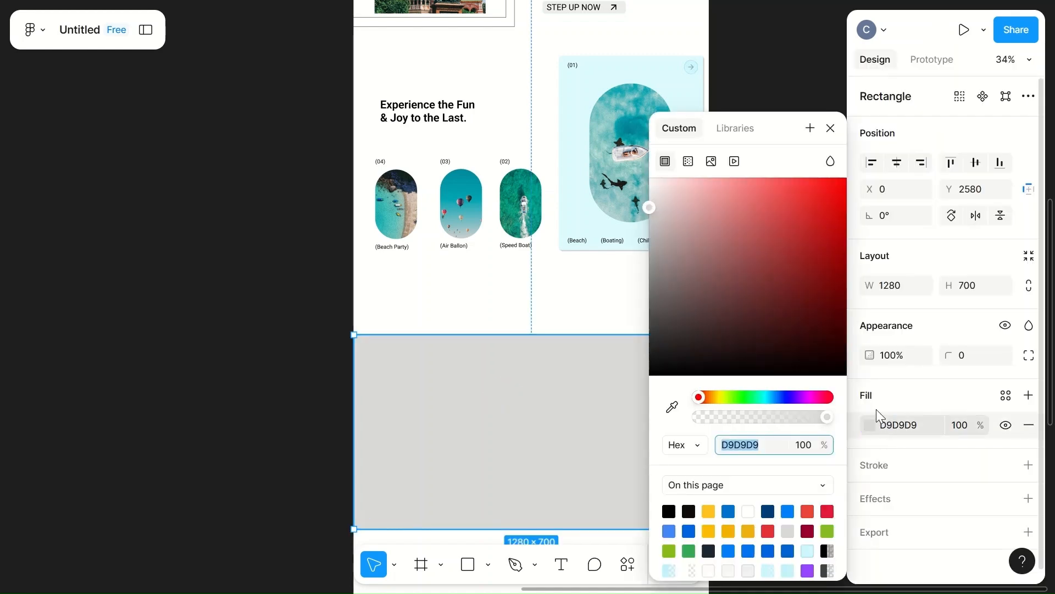
mouse_move(656, 207)
left_mouse_down()
mouse_move(652, 193)
mouse_move(649, 213)
left_mouse_up()
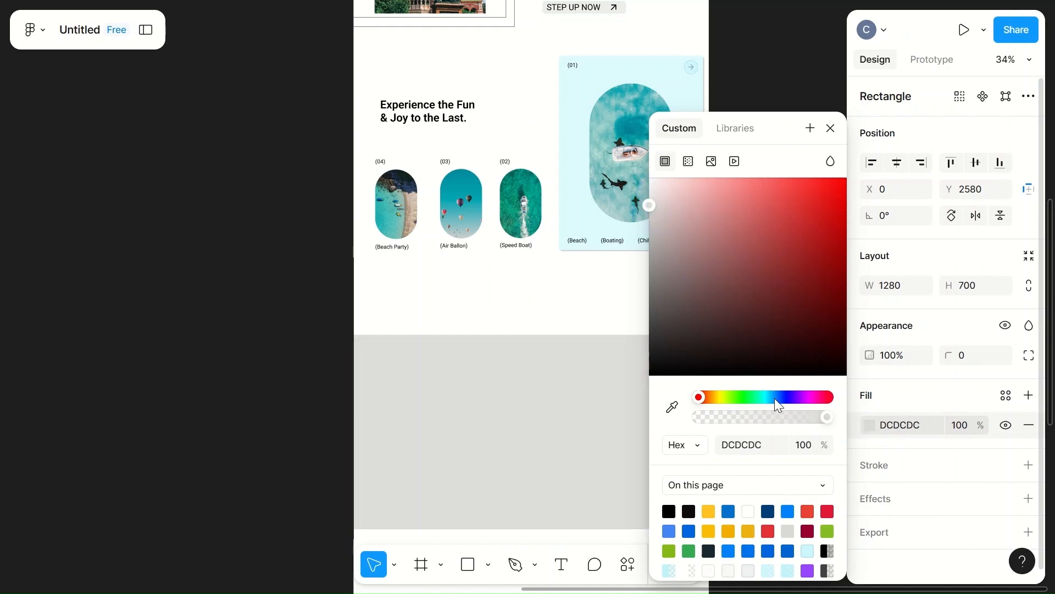
left_click(769, 416)
left_click_drag(761, 417, 739, 417)
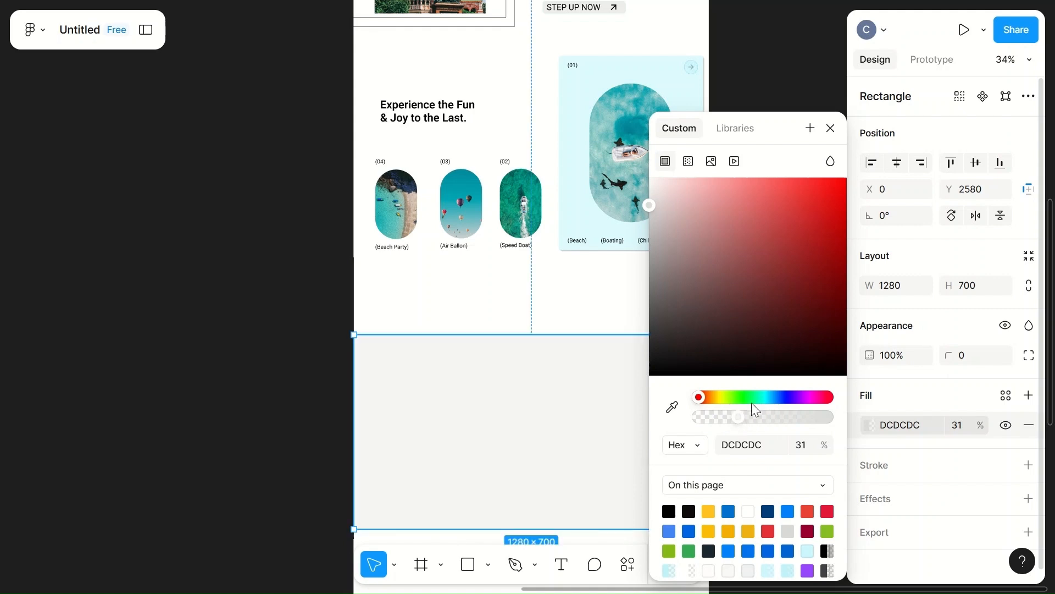
left_click(800, 80)
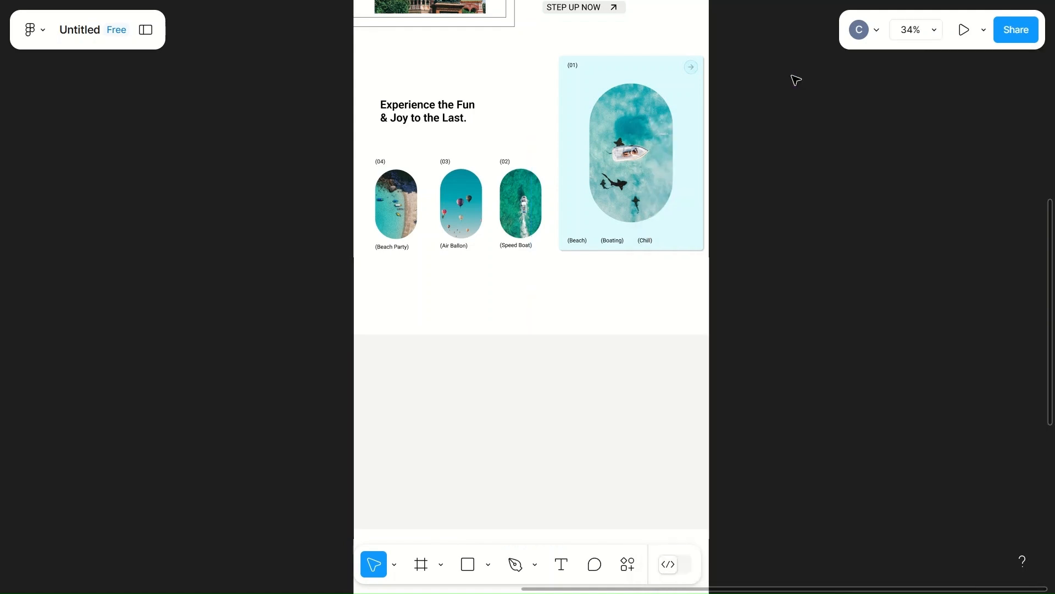
- Check the hero image's dimensions and set the large grey rectangle's width to 1250 to match
left_click(622, 412)
scroll(624, 412, "down", 3)
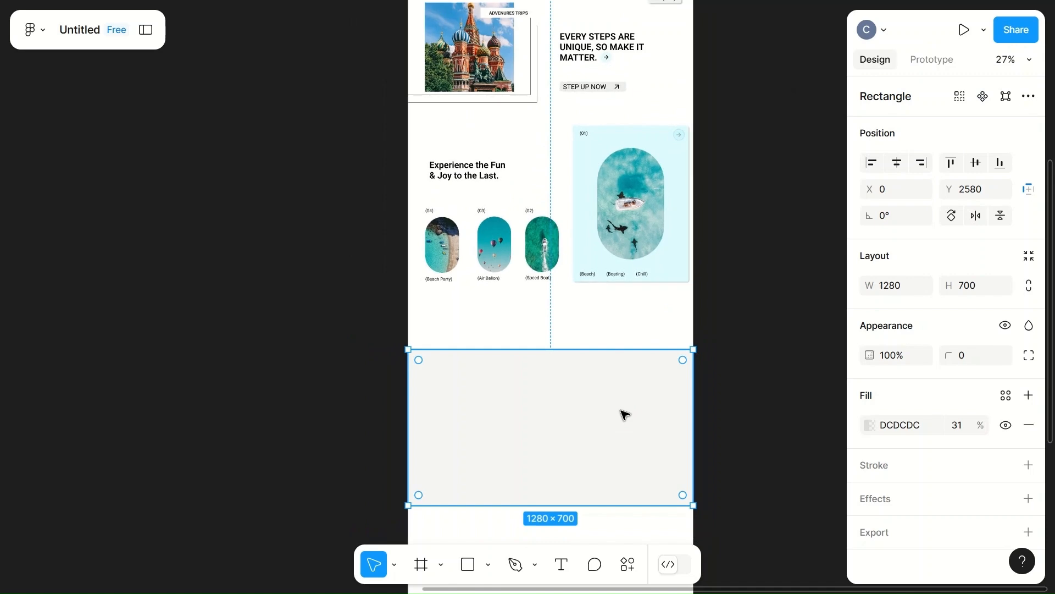
scroll(624, 414, "up", 5)
left_click(603, 137)
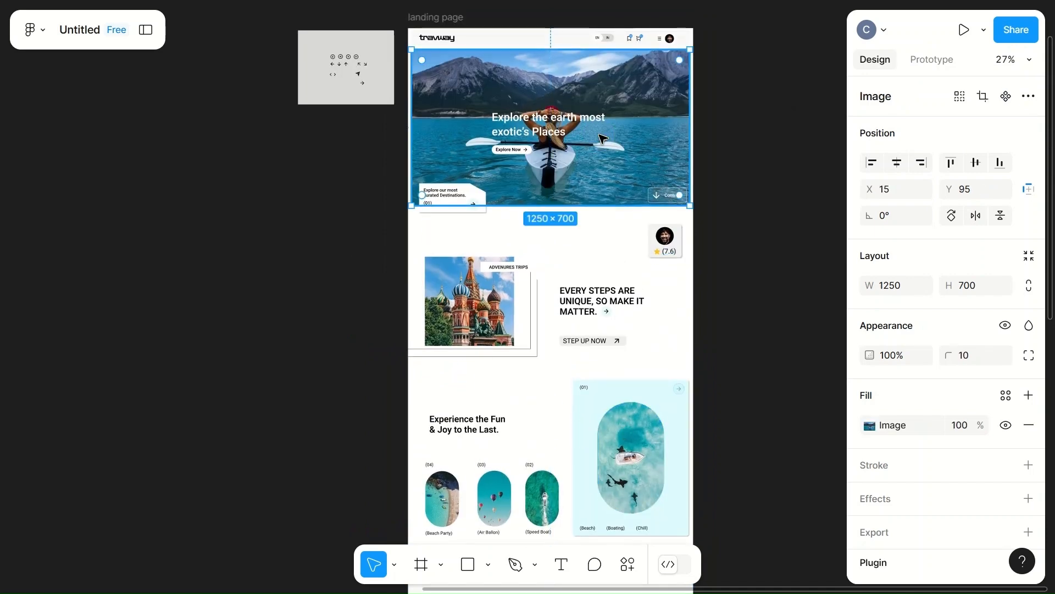
scroll(542, 385, "down", 5)
left_click(542, 423)
left_click(907, 287)
type("1250")
left_click(726, 423)
- Center the large rectangle horizontally on the page at X 15 and give it a corner radius of 10
left_click(573, 420)
mouse_move(552, 424)
left_mouse_down()
mouse_move(562, 421)
mouse_move(554, 424)
left_mouse_up()
left_click(965, 356)
type("10")
left_click(769, 392)
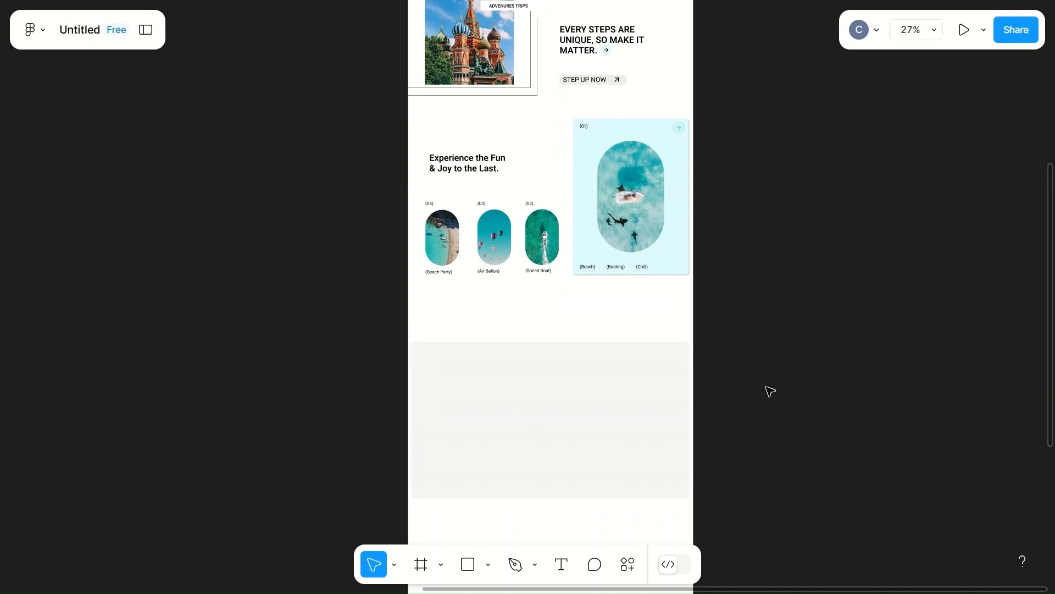
- Draw a small rectangle in the large grey panel's upper-left area and size it to 200 × 45
left_click(607, 405)
scroll(608, 405, "up", 3)
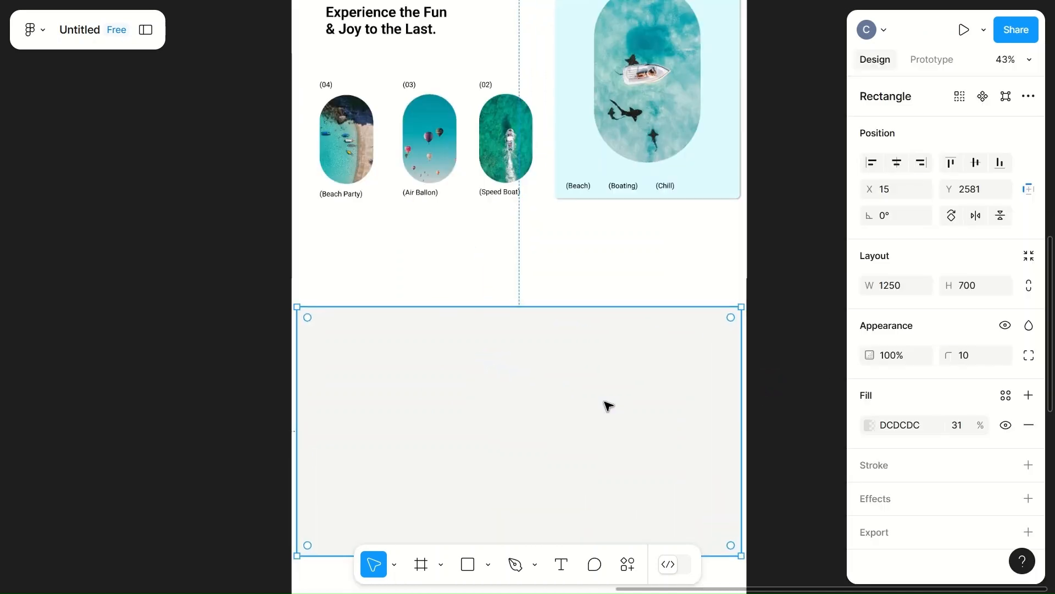
key("r")
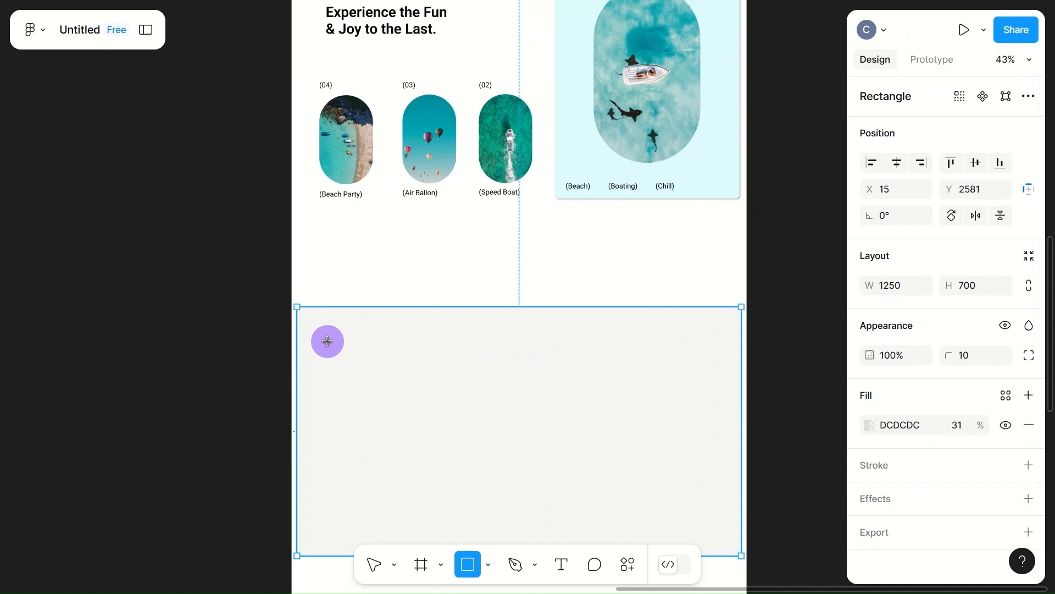
left_click_drag(329, 338, 384, 360)
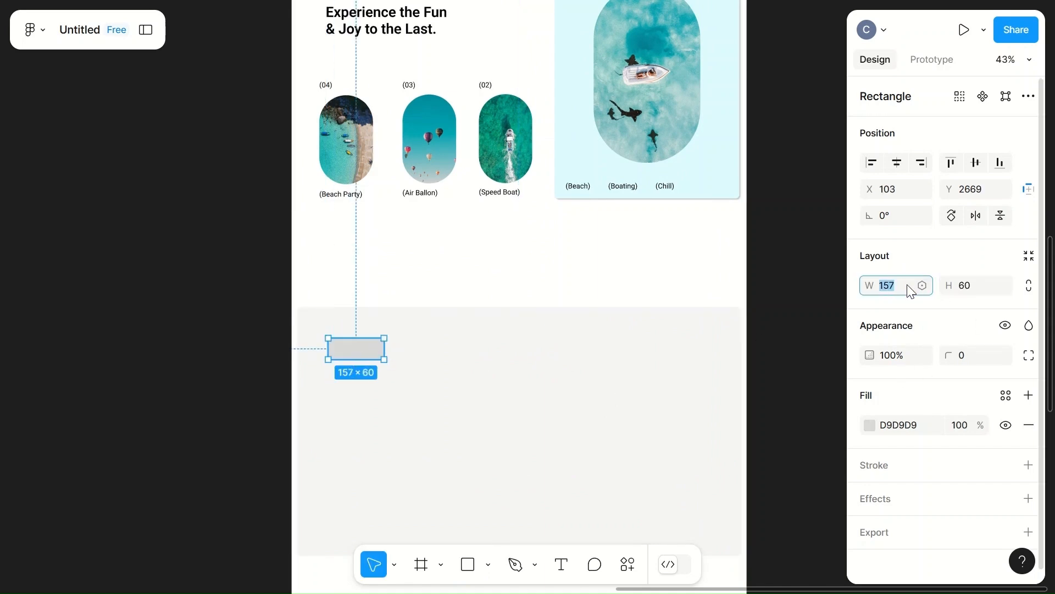
type("200")
left_click(974, 286)
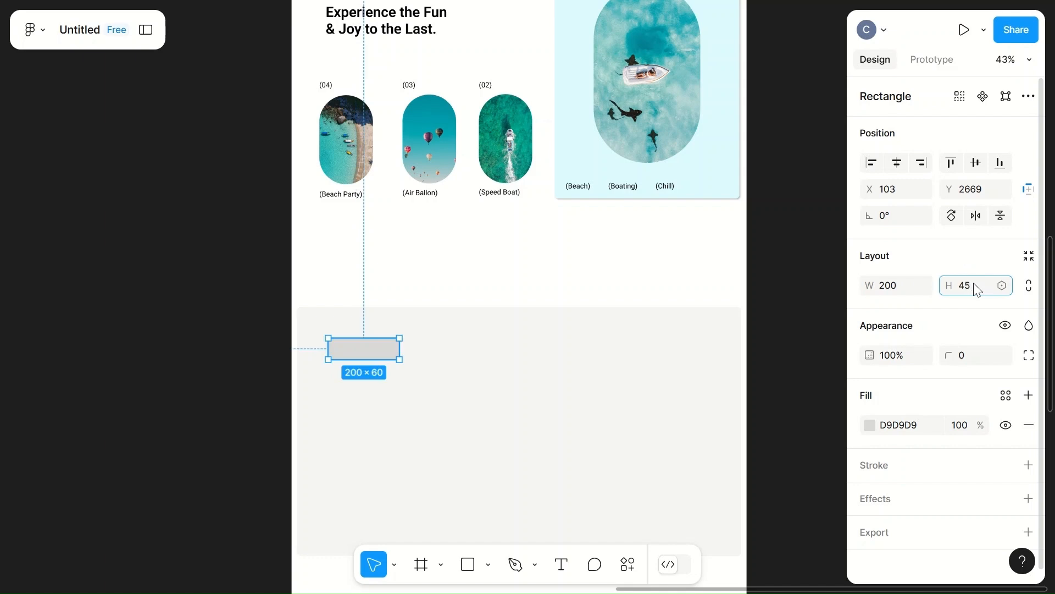
left_click(631, 372)
- Round the small rectangle's corners to a radius of 10
left_click(361, 351)
left_click(983, 355)
type("10")
left_click(563, 394)
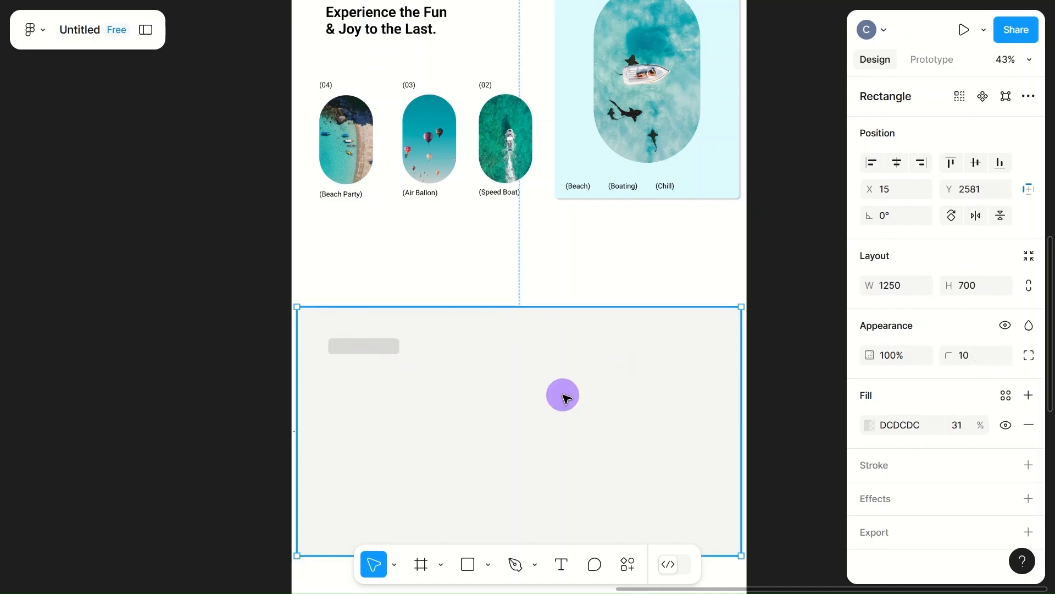
- Move the small rectangle into the grey panel's upper-left corner at X 31, Y 2597
left_click(377, 347)
left_click_drag(377, 347, 332, 325)
scroll(350, 322, "up", 10)
- Fill the small rectangle in the grey panel's upper-left corner with light cyan CCF7FF
left_click(381, 336)
scroll(907, 426, "down", 1)
left_click(874, 417)
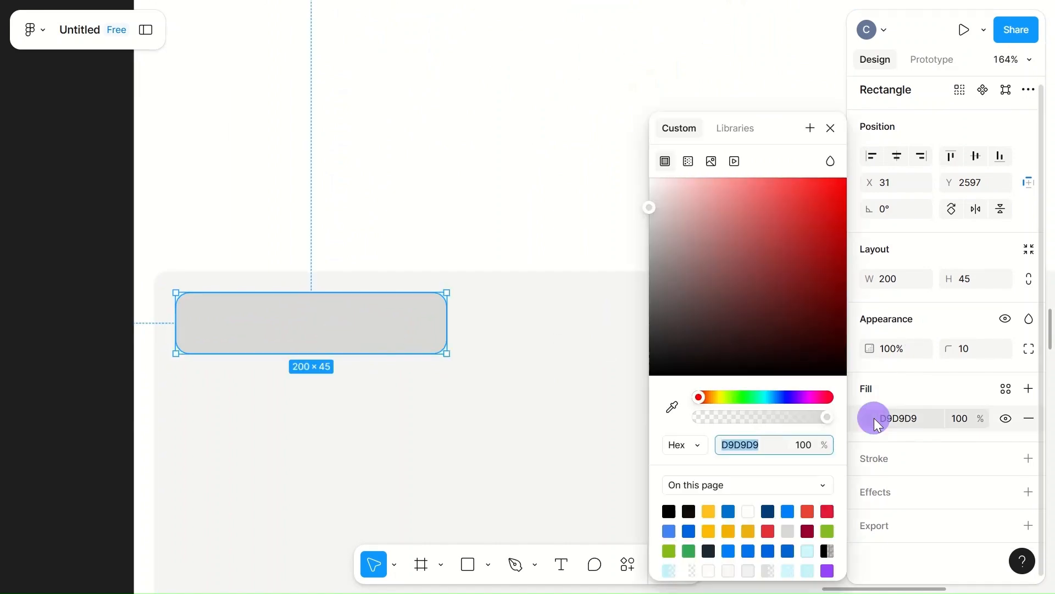
left_click(811, 550)
left_click(571, 378)
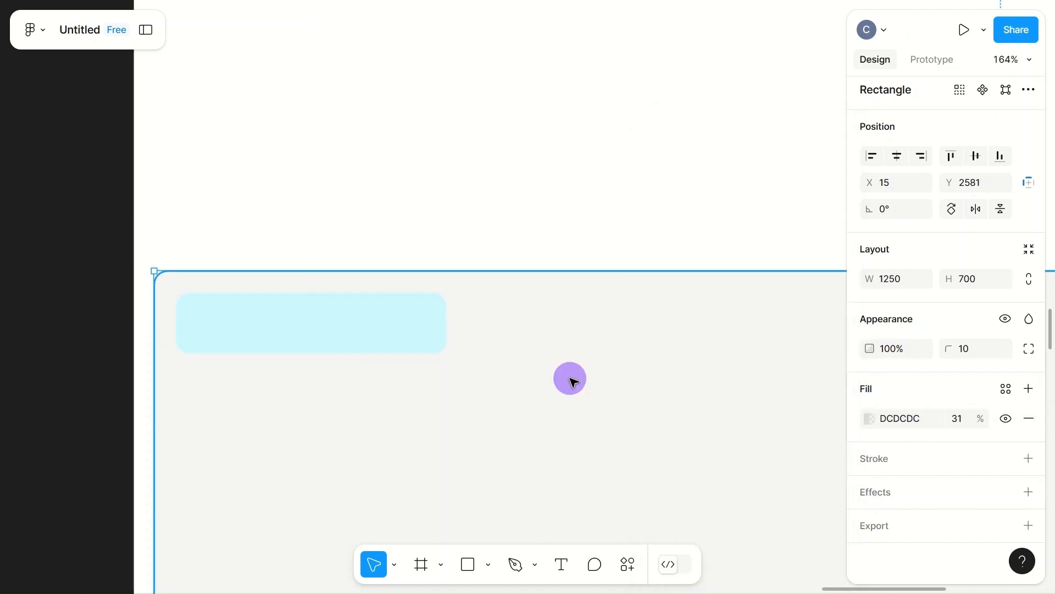
- Change the small rectangle's fill to white FFFFFF
scroll(573, 382, "down", 10)
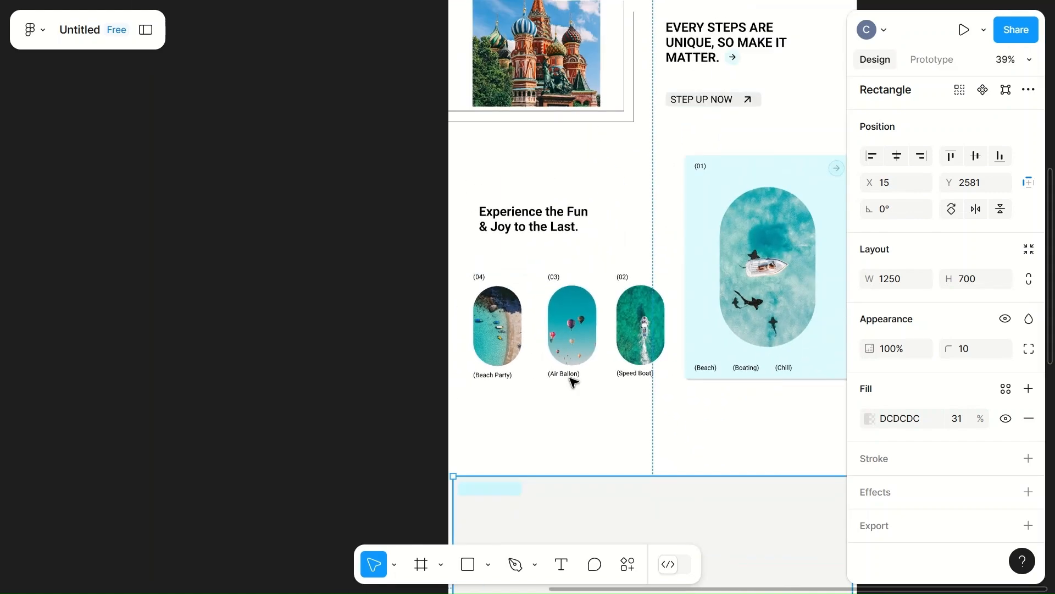
scroll(573, 382, "up", 2)
scroll(573, 382, "down", 6)
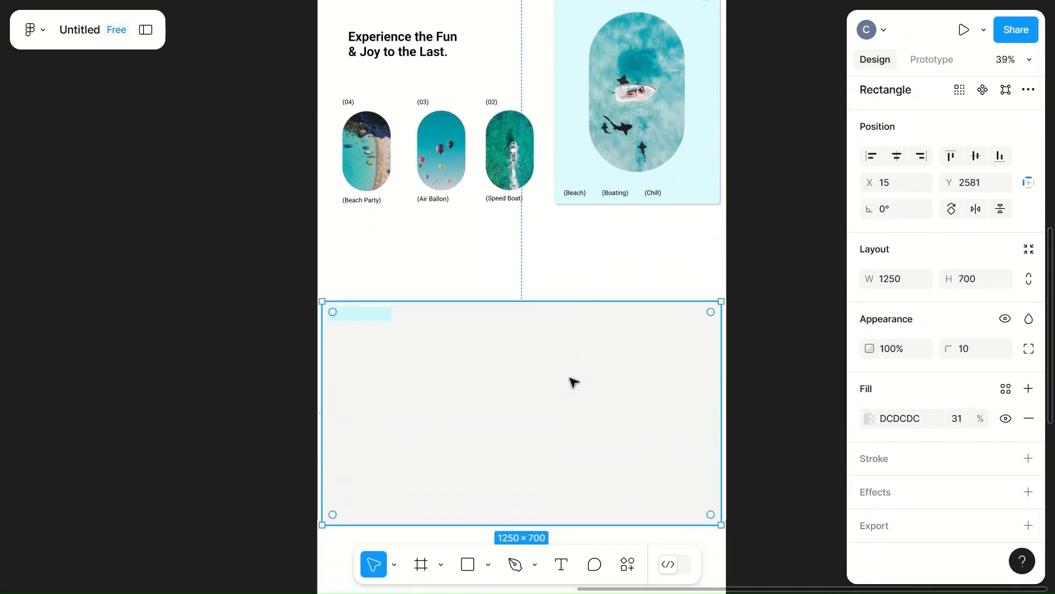
scroll(574, 382, "up", 4)
scroll(569, 382, "down", 6)
left_click(364, 211)
left_click(870, 418)
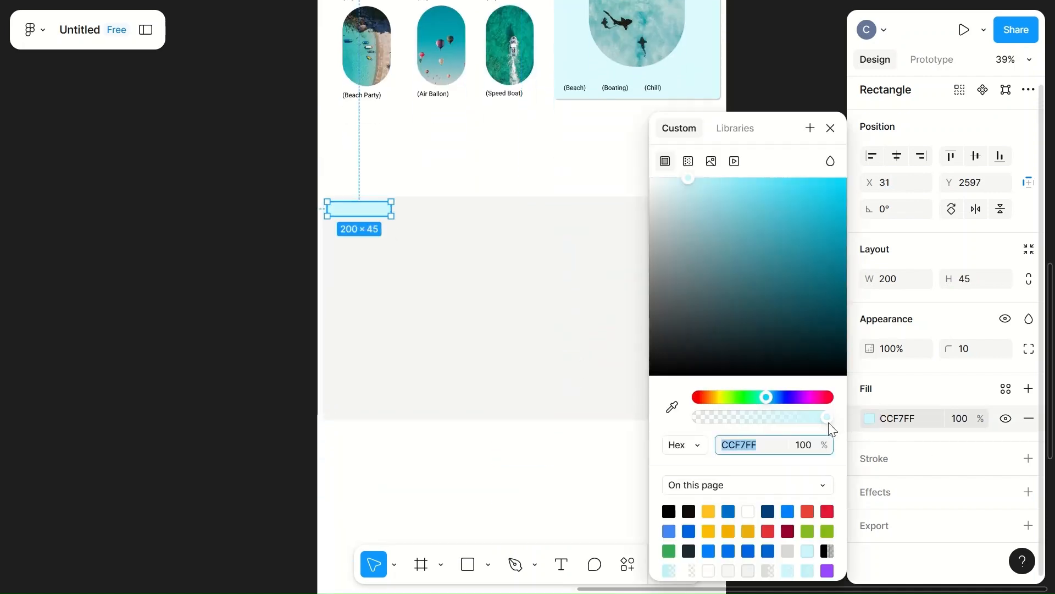
left_click(748, 511)
left_click(588, 271)
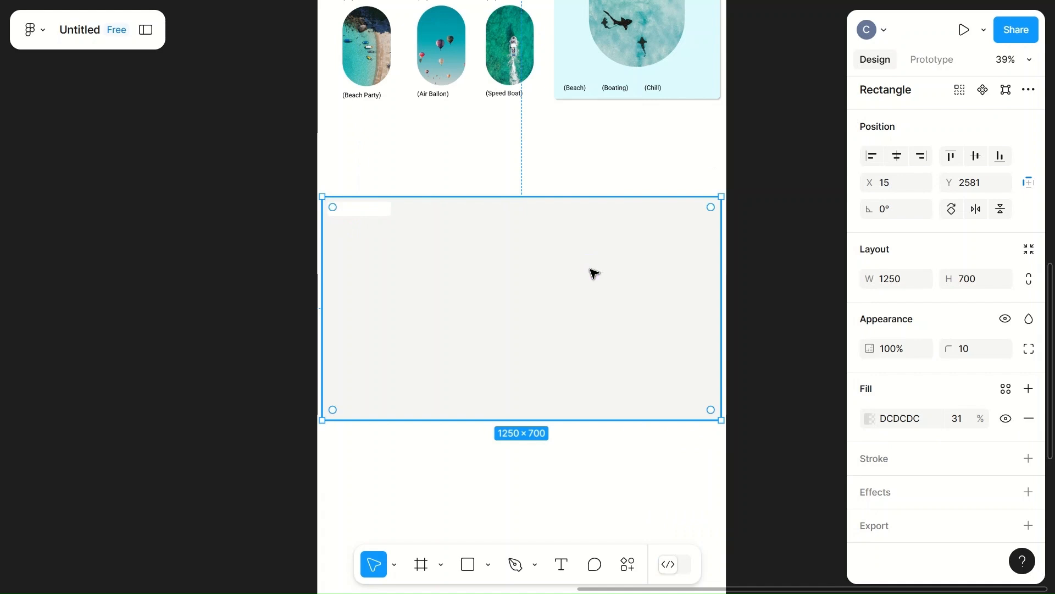
- Add an inner shadow effect to the small white rectangle in the grey panel
left_click(372, 209)
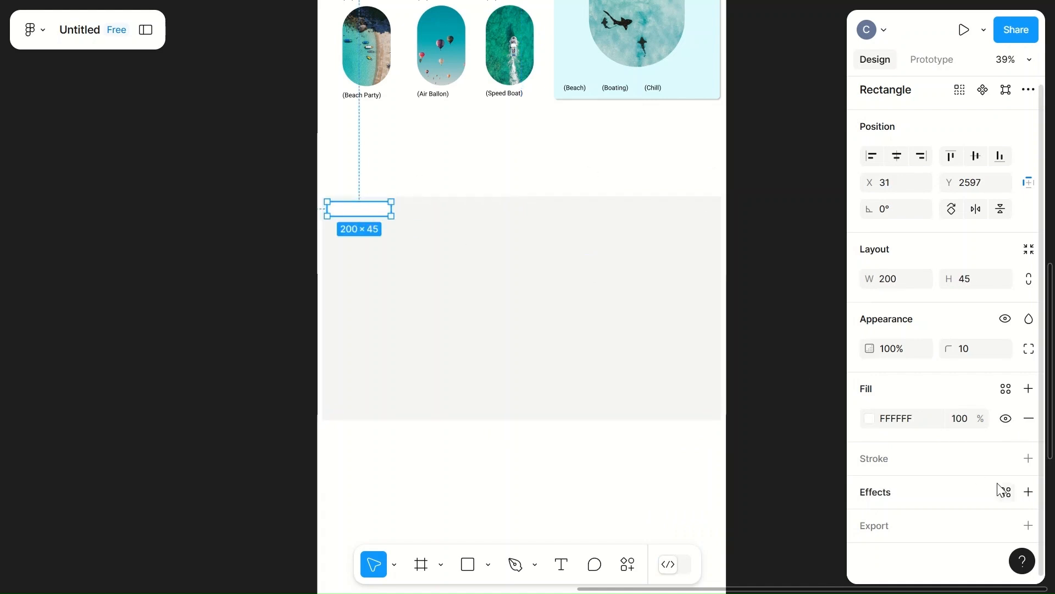
left_click(869, 492)
left_click(929, 522)
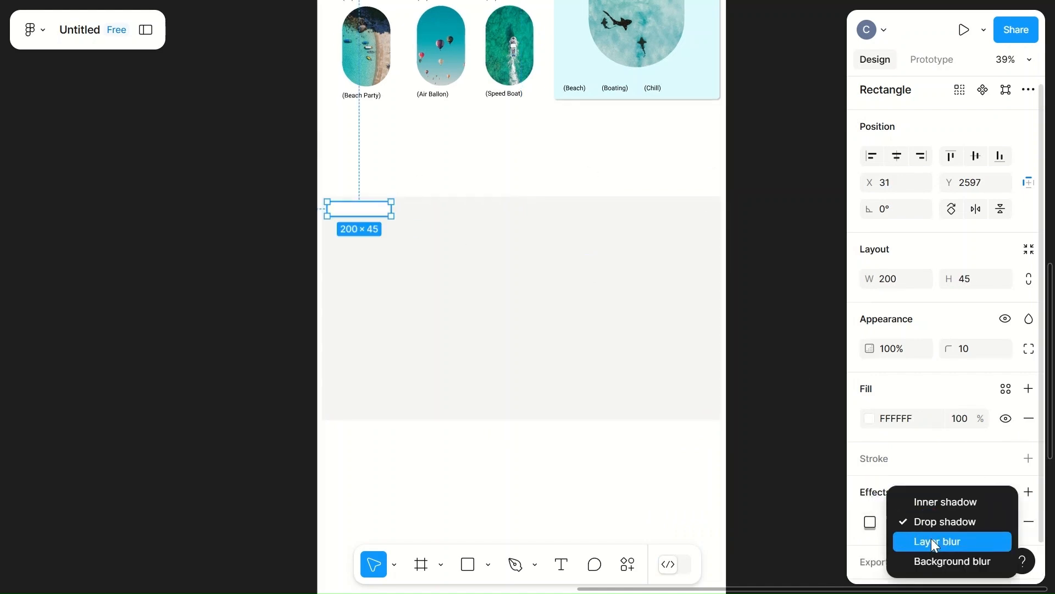
left_click(938, 503)
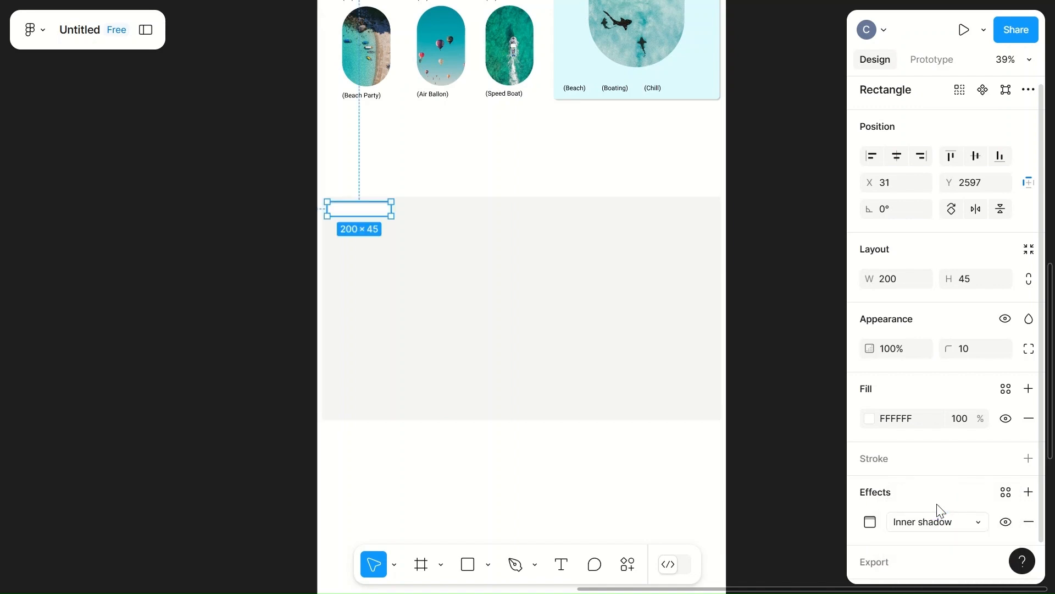
left_click(466, 154)
- Add the text "Our Benifits" over the small white rectangle in the grey panel
scroll(410, 190, "up", 1)
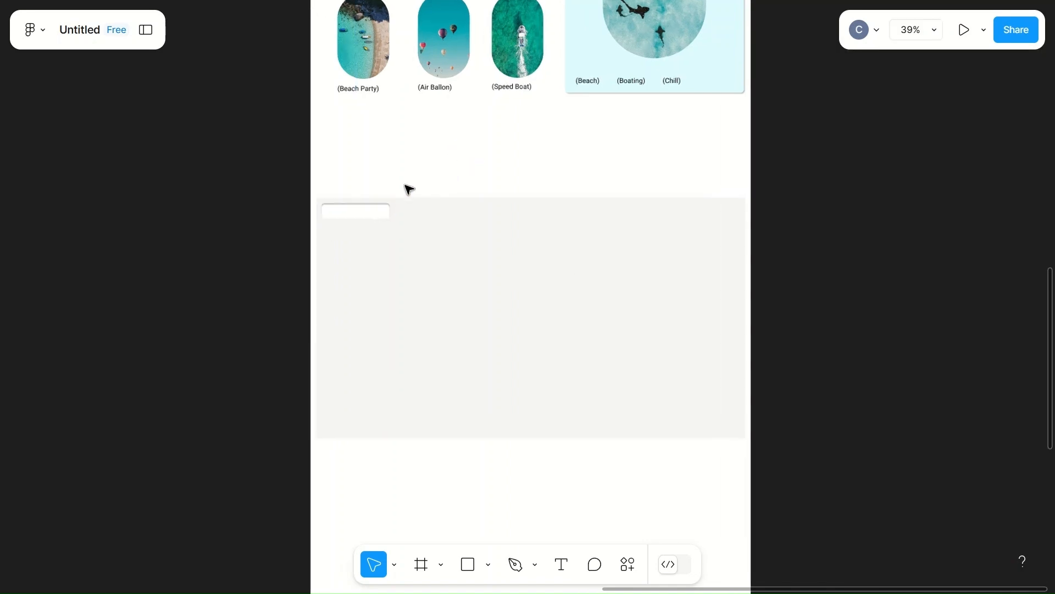
scroll(409, 189, "up", 5)
scroll(409, 190, "up", 5)
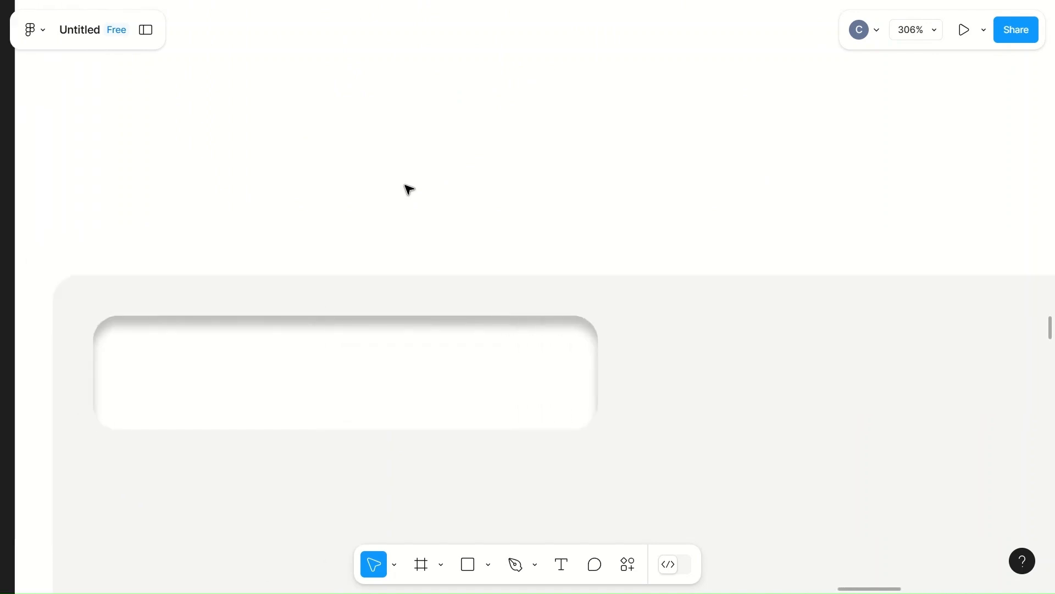
key("t")
left_click(172, 378)
type("Our Beni")
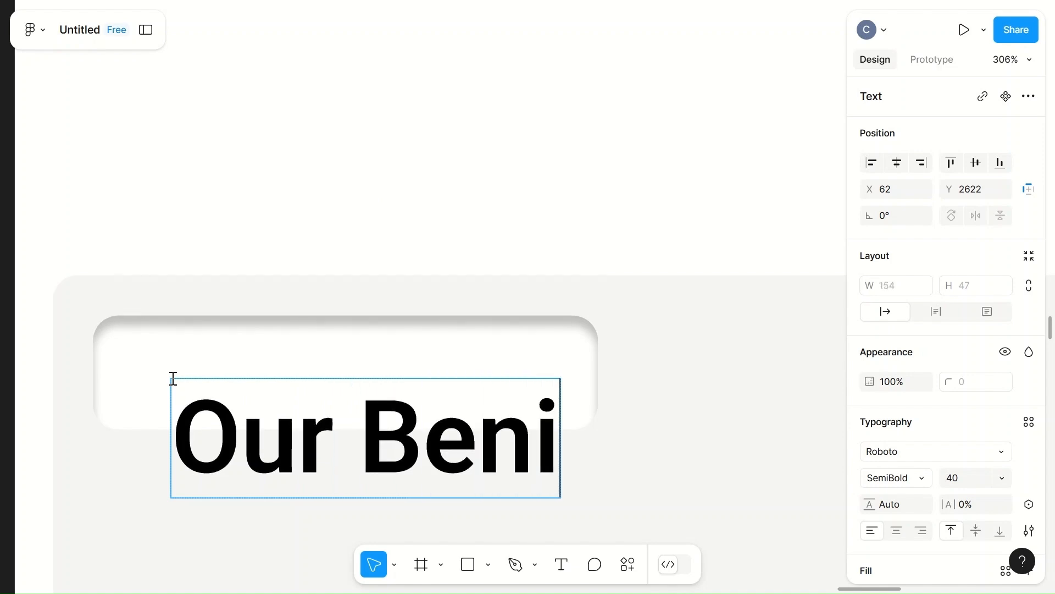
type("fits")
- Set the "Our Benifits" text size to 30 and move it inside the white rectangle at X 51, Y 2602
left_click(715, 337)
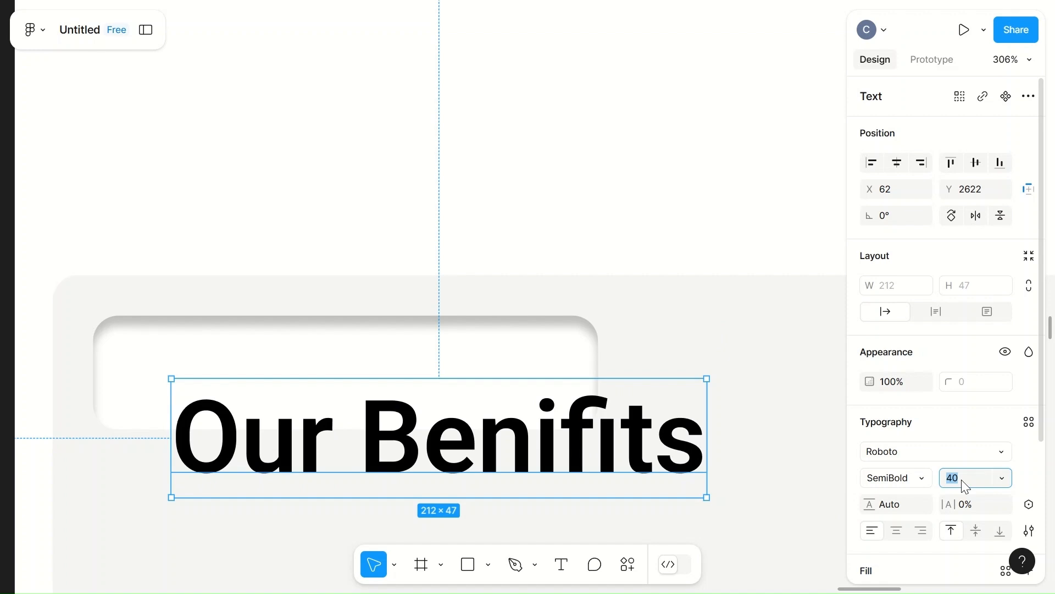
type("30")
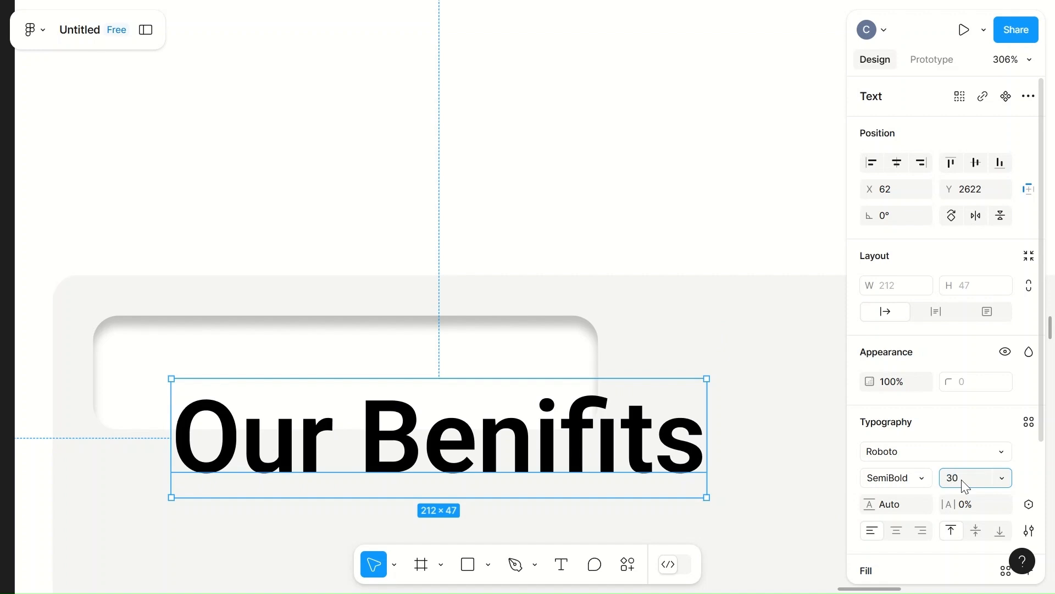
left_click(749, 365)
left_click(472, 422)
left_click_drag(404, 401, 385, 378)
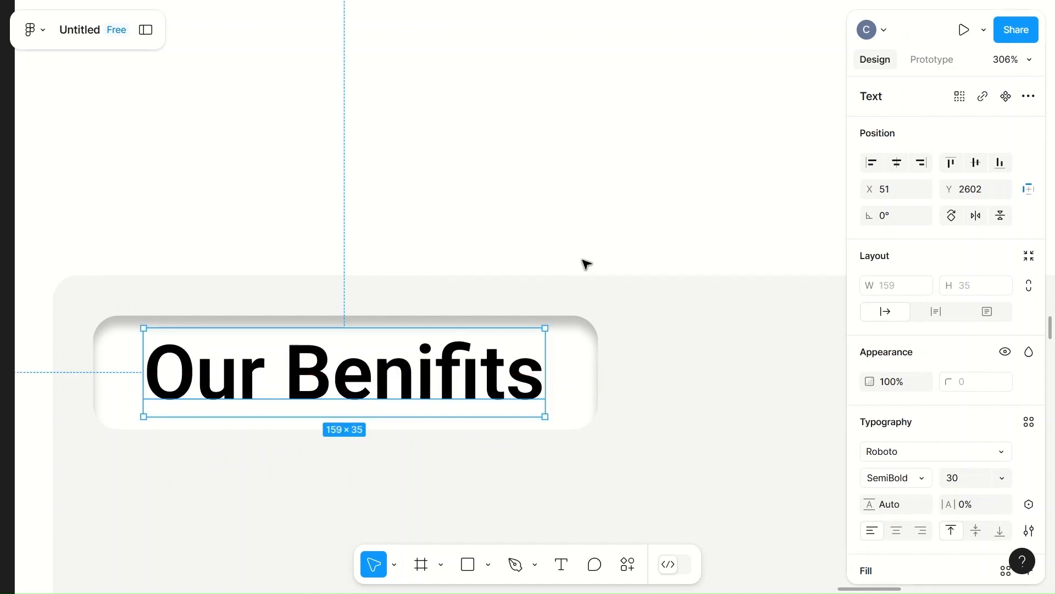
left_click(584, 264)
- Group the two outer frame lines running below and beside the cathedral photo
scroll(585, 264, "down", 3)
scroll(586, 264, "down", 5)
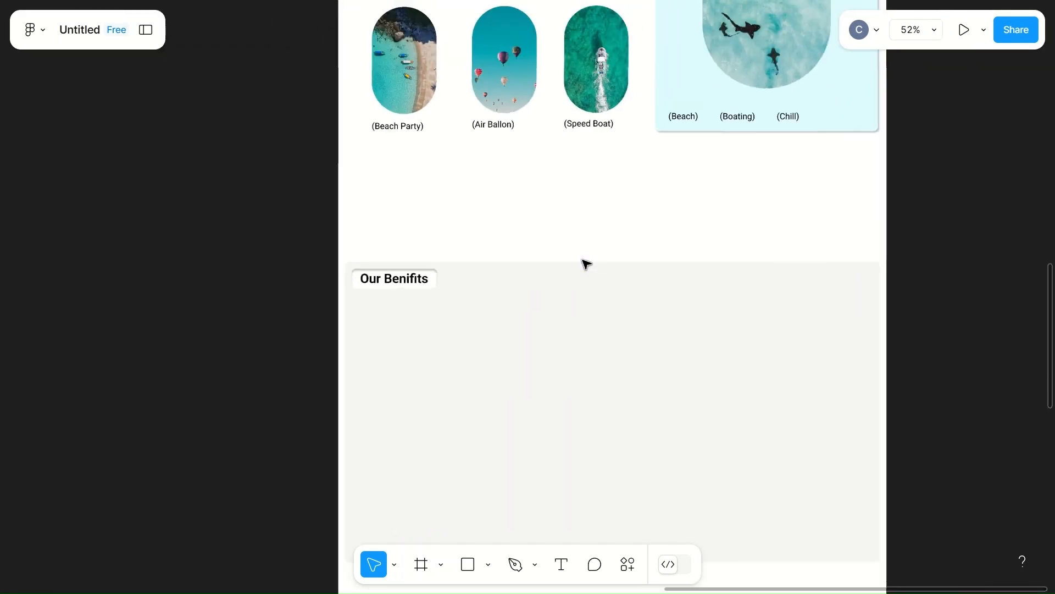
scroll(586, 264, "right", 5)
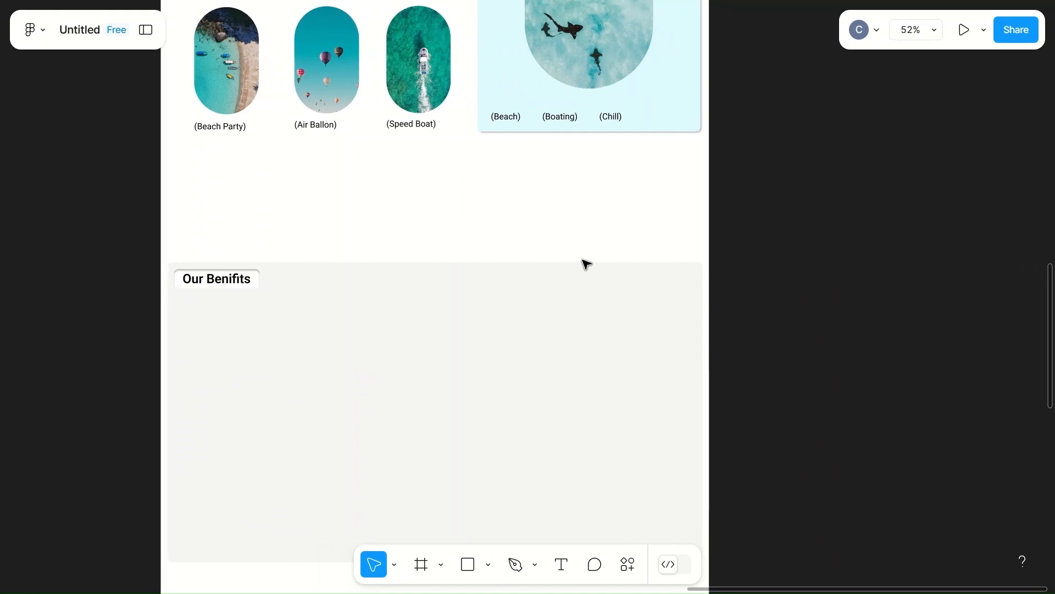
scroll(587, 265, "up", 6)
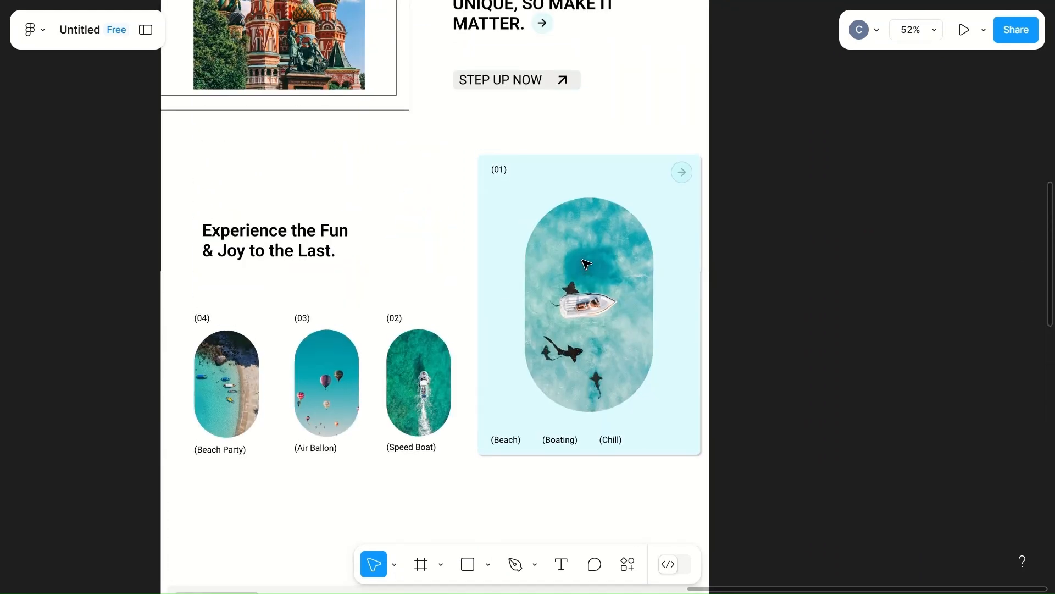
scroll(585, 265, "up", 2)
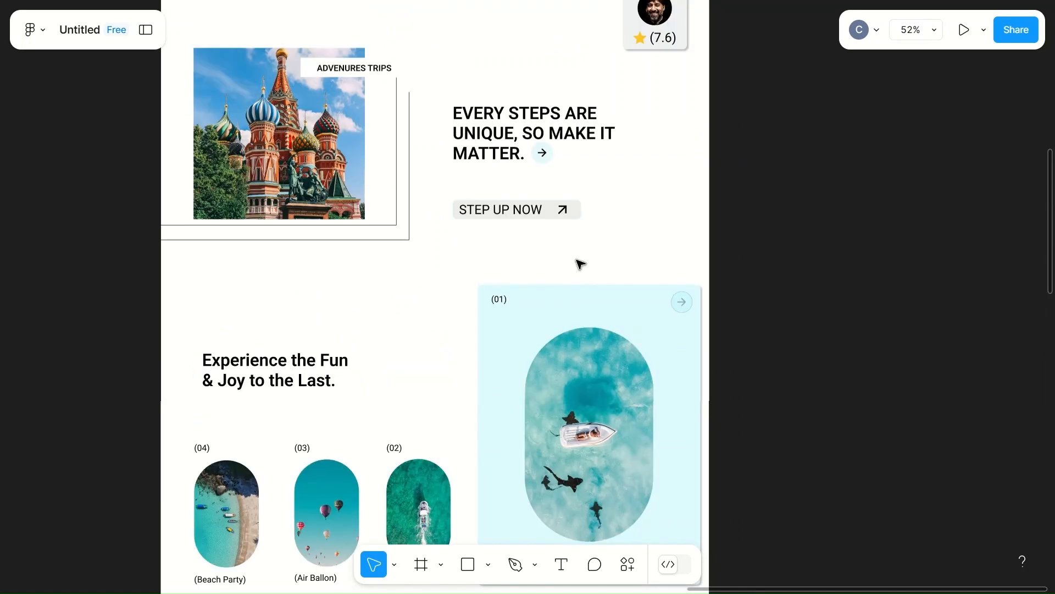
left_click(382, 240)
left_click(410, 228, "shift")
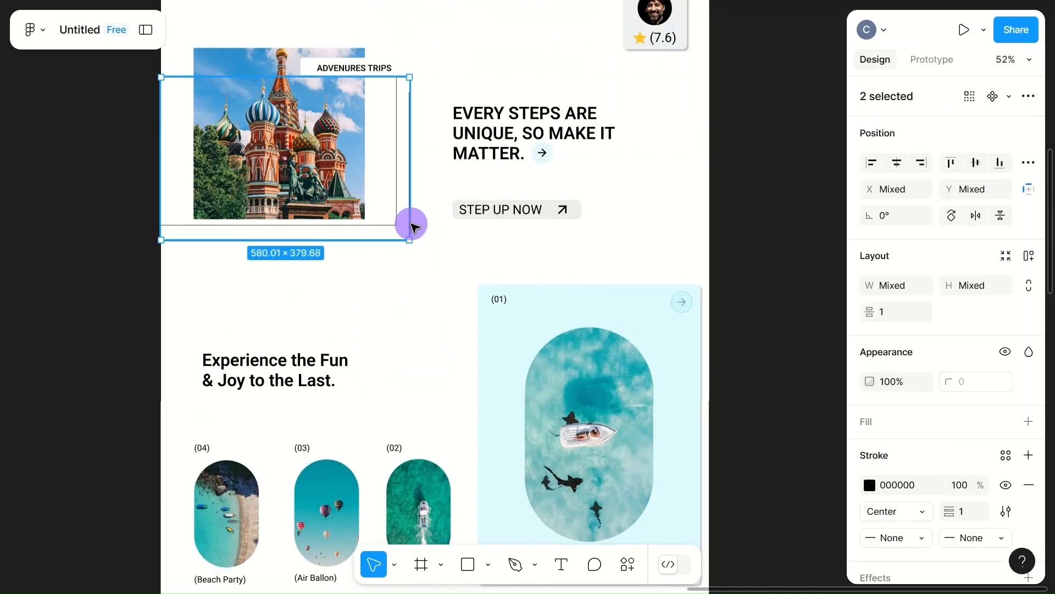
left_click(405, 290)
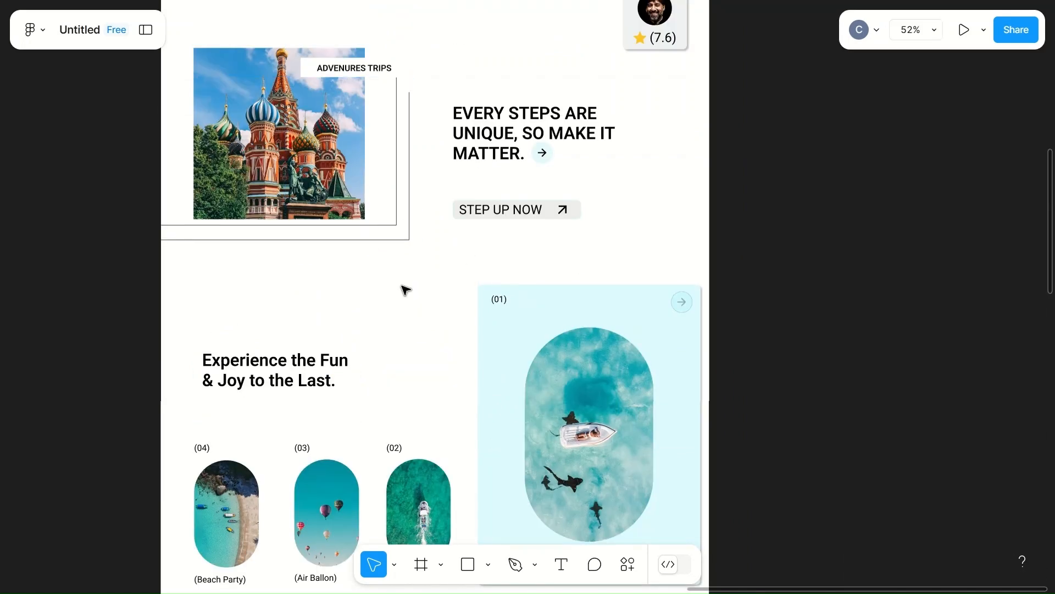
left_click(378, 241)
scroll(885, 434, "down", 3)
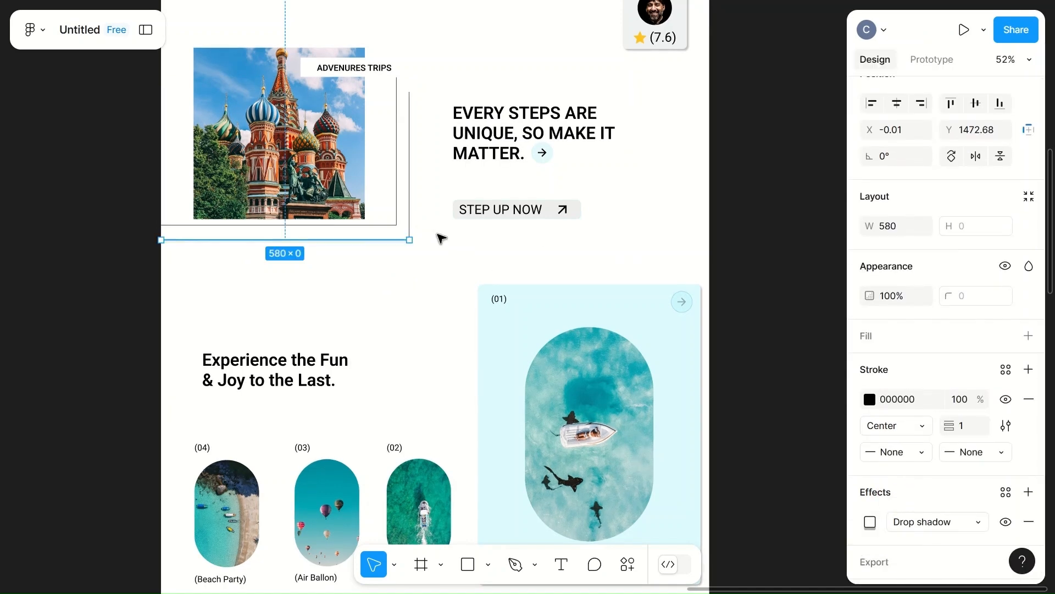
left_click(414, 212, "shift")
scroll(411, 209, "up", 5)
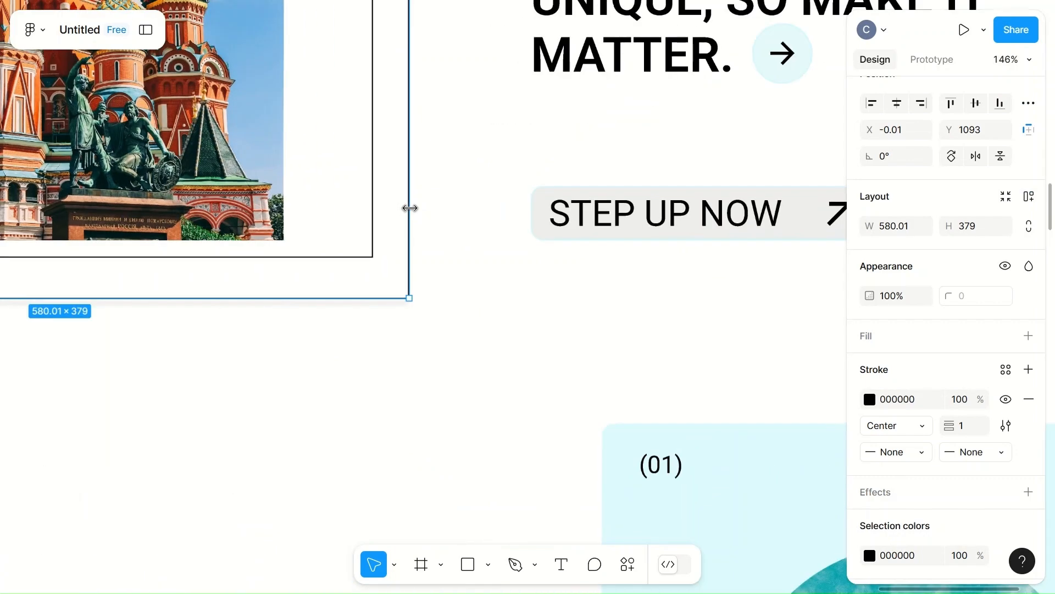
scroll(410, 208, "down", 3)
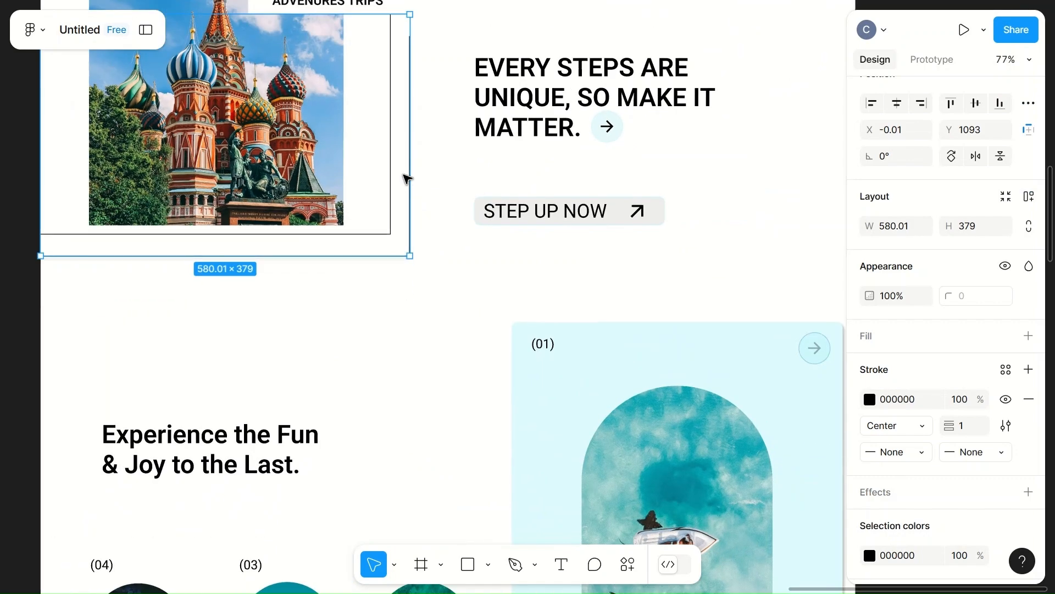
- Try a drop shadow on the grouped outer frame lines around the cathedral photo
left_click(412, 184)
scroll(999, 455, "down", 3)
left_click(938, 423)
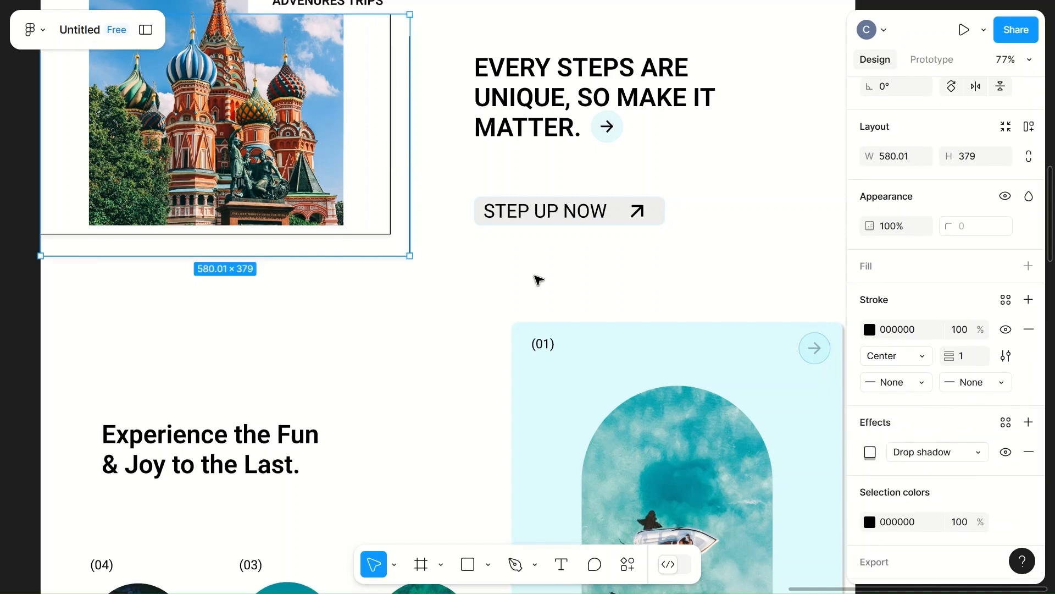
right_click(399, 253)
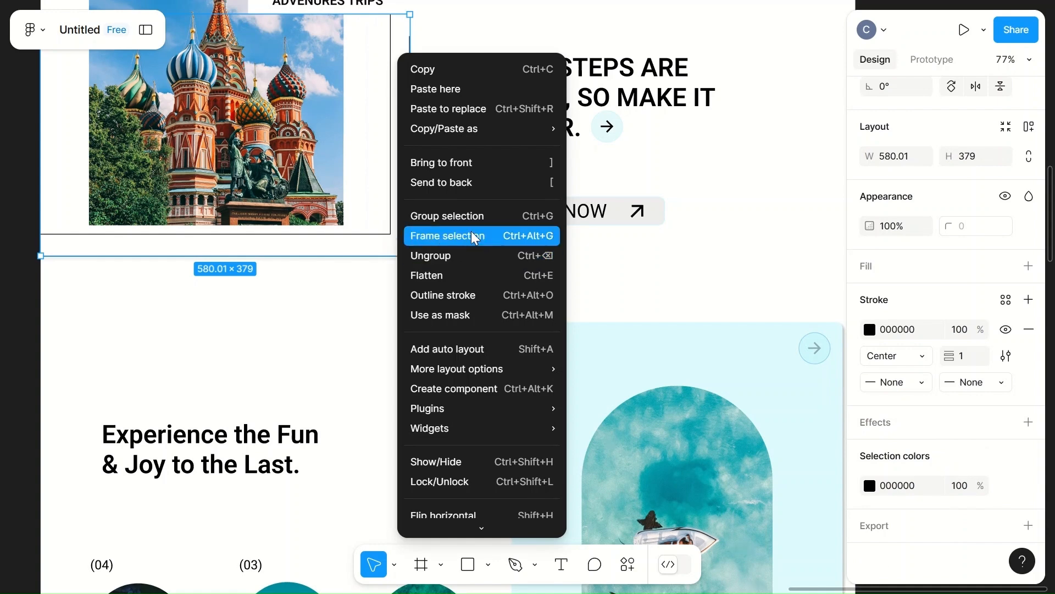
left_click(491, 27)
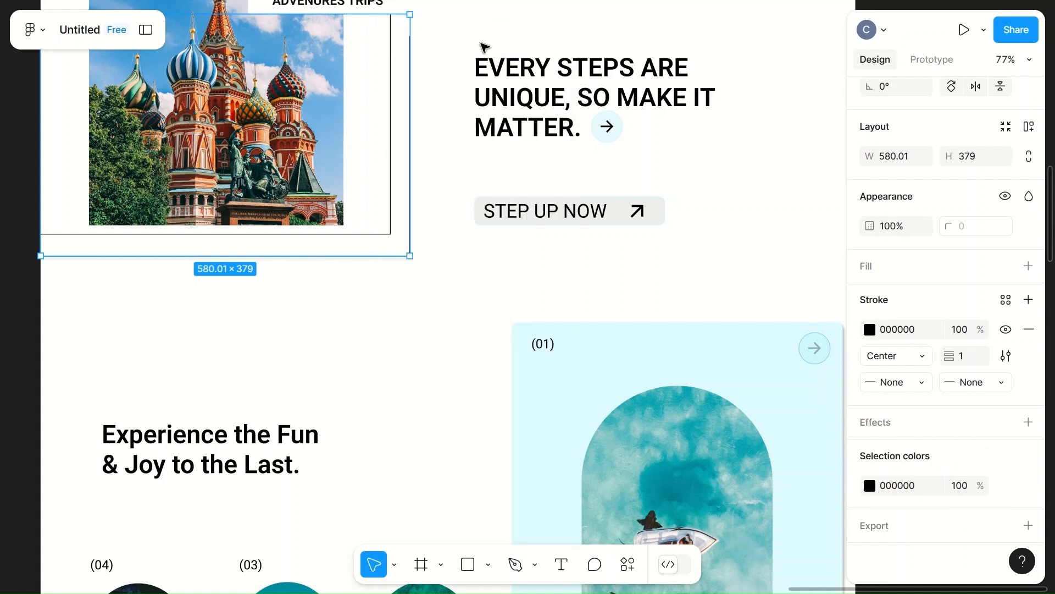
left_click(446, 85)
left_click(408, 112)
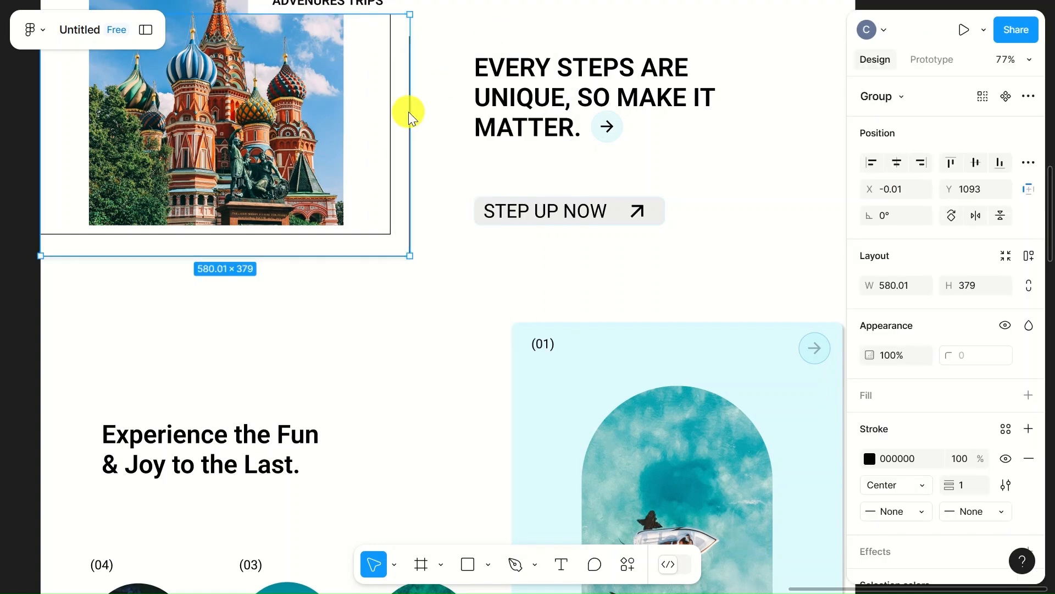
- Nudge the lower outer frame line slightly so that the line group is 380 high
right_click(409, 112)
left_click(342, 329)
mouse_move(320, 257)
left_mouse_down()
mouse_move(318, 325)
mouse_move(315, 254)
left_mouse_up()
left_click(439, 214)
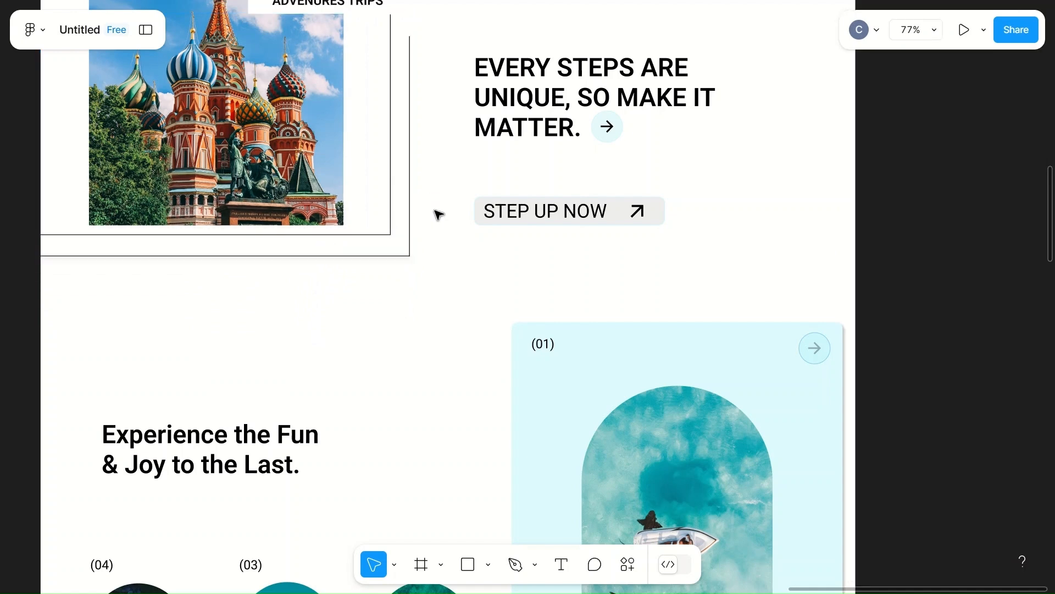
left_click(410, 210)
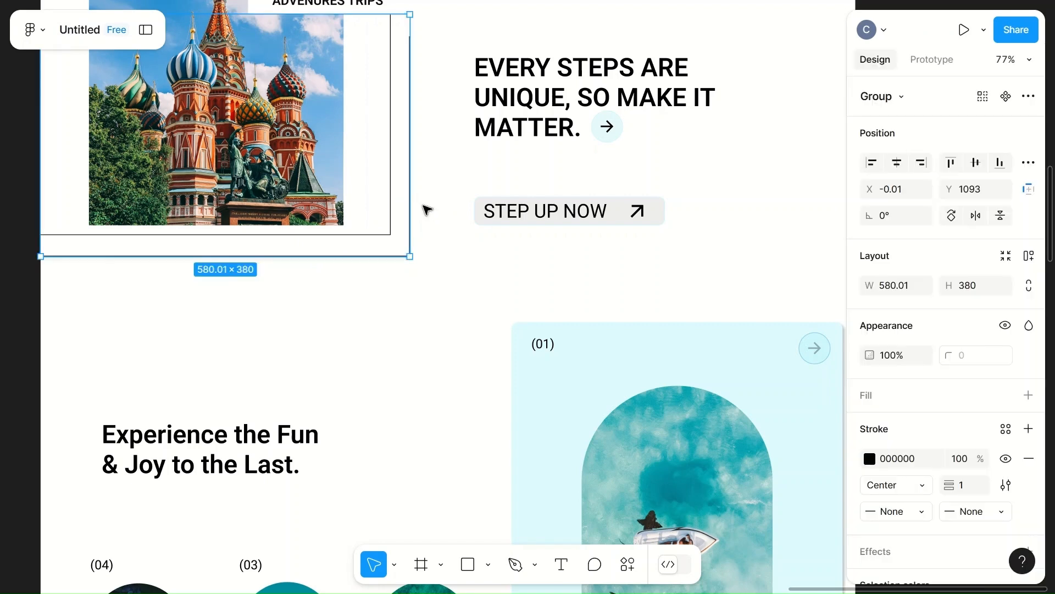
right_click(405, 214)
left_click(398, 374)
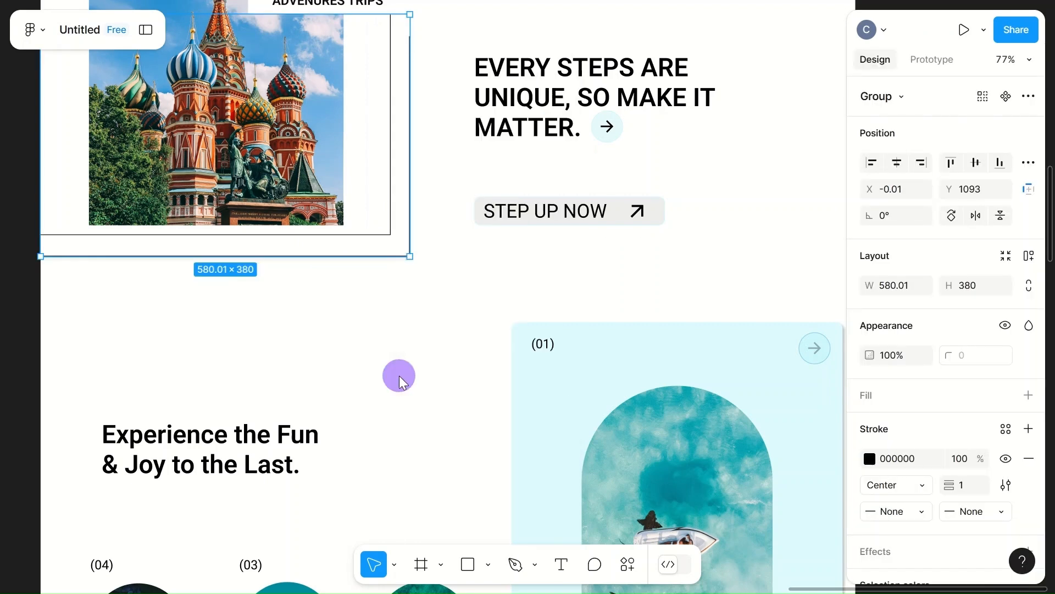
left_click(400, 376)
- Add a drop shadow with an X offset of 4 to the grouped outer frame lines around the cathedral photo
scroll(401, 377, "down", 5)
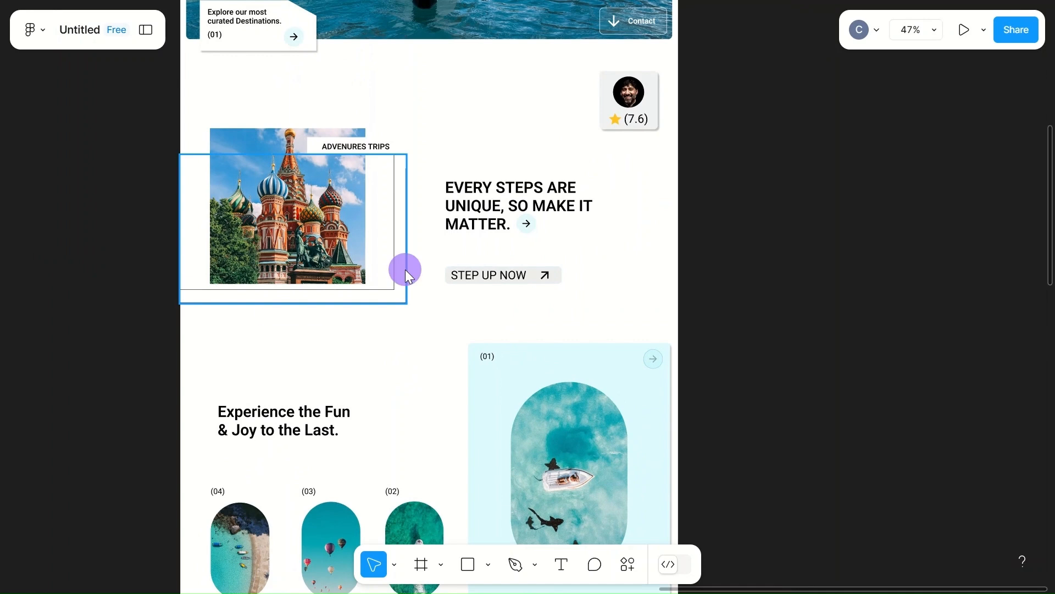
left_click(405, 269)
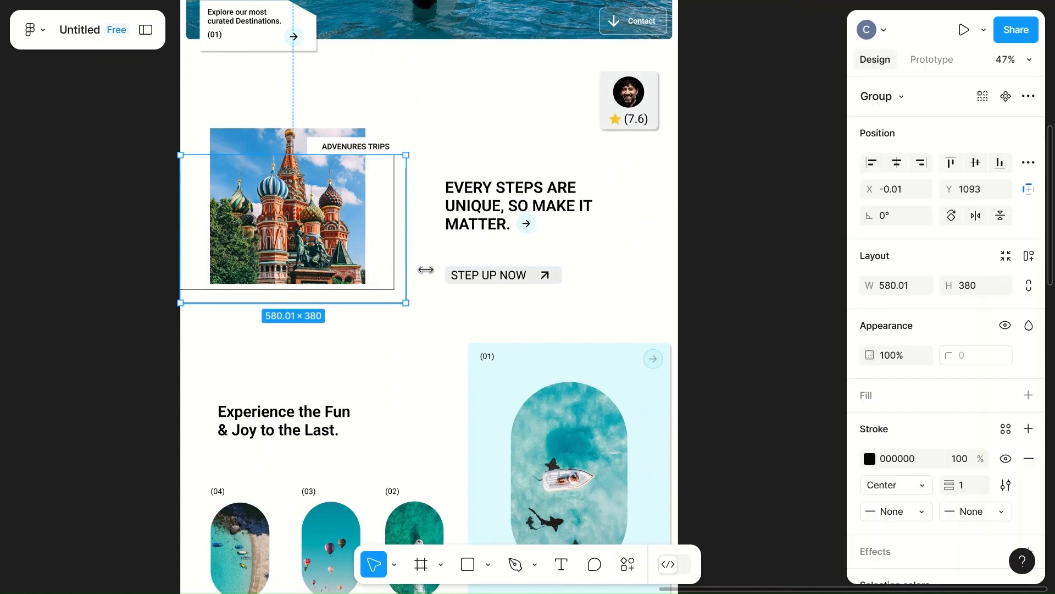
left_click(1028, 551)
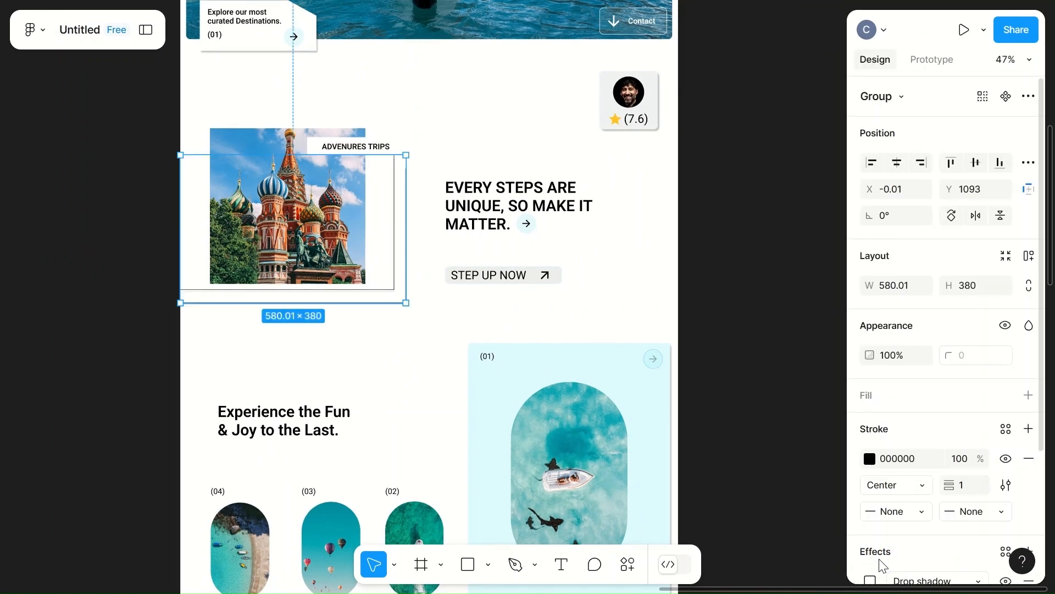
scroll(882, 564, "down", 2)
left_click(870, 523)
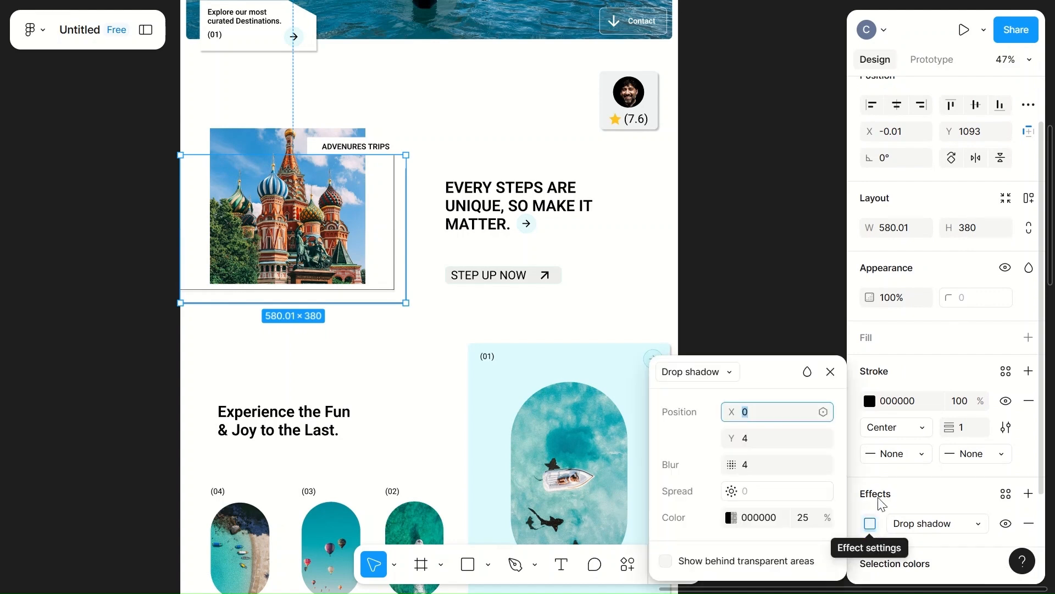
left_click(750, 438)
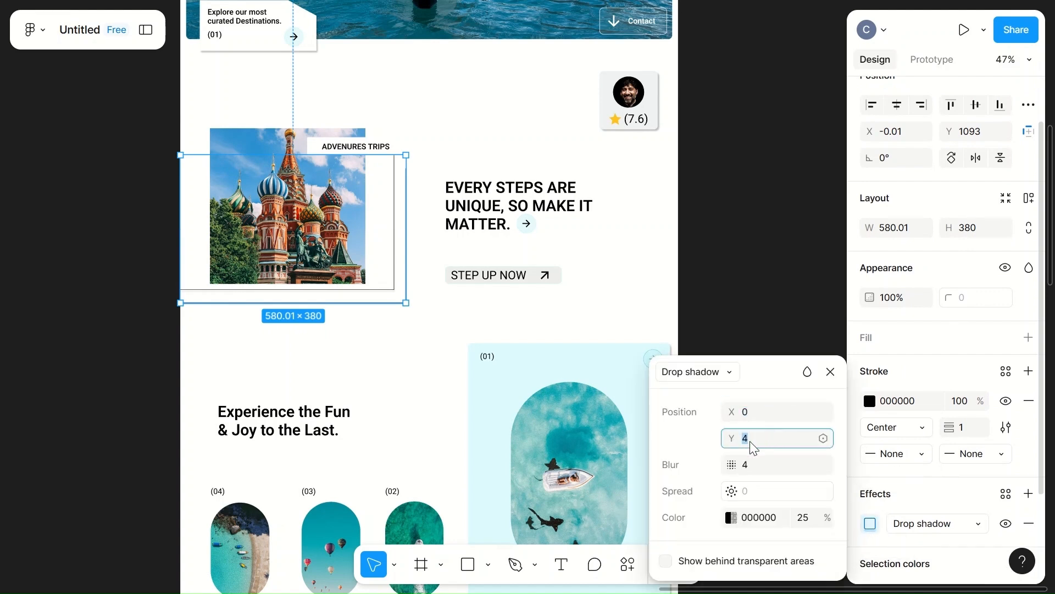
left_click(753, 413)
type("4")
left_click(759, 318)
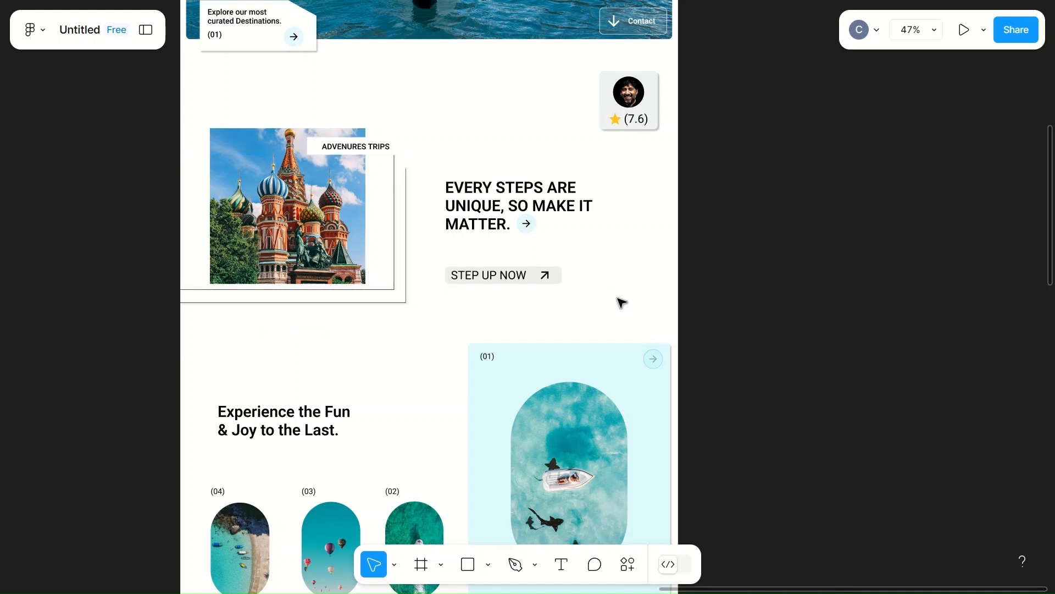
- Examine the cathedral photo's inner frame line and review the page down to the "Our Benifits" panel
scroll(444, 375, "up", 5)
scroll(444, 374, "up", 3)
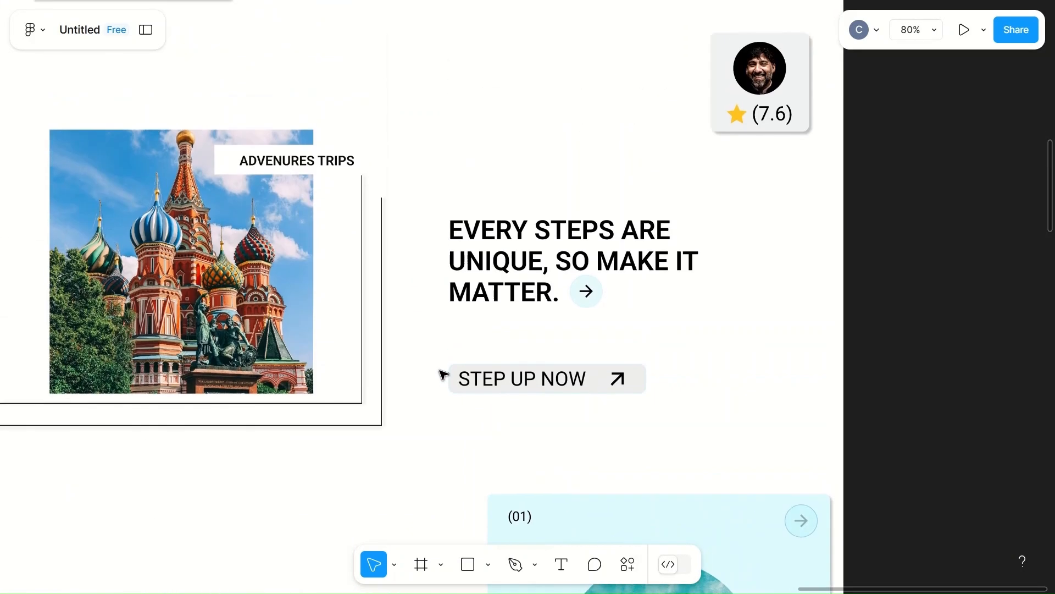
double_click(361, 371)
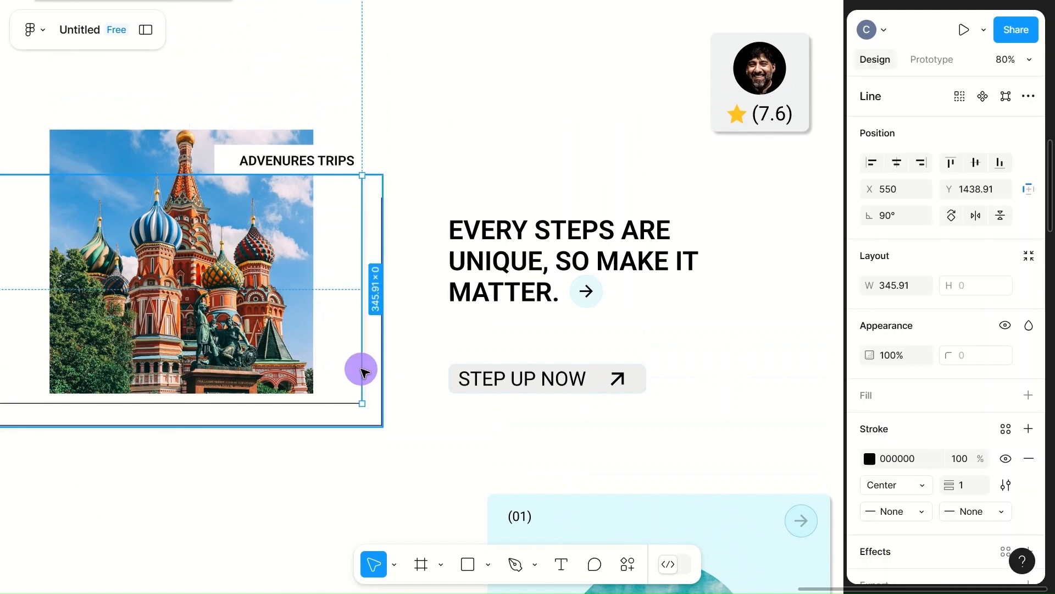
scroll(947, 436, "down", 3)
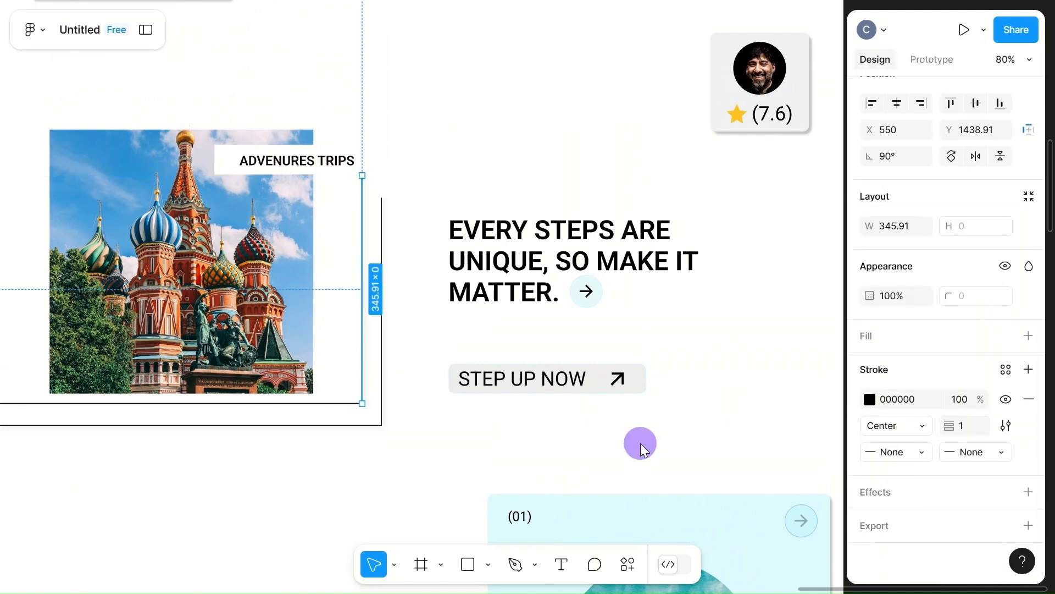
left_click(643, 446)
scroll(643, 446, "down", 2)
scroll(643, 446, "down", 3)
scroll(437, 493, "down", 3)
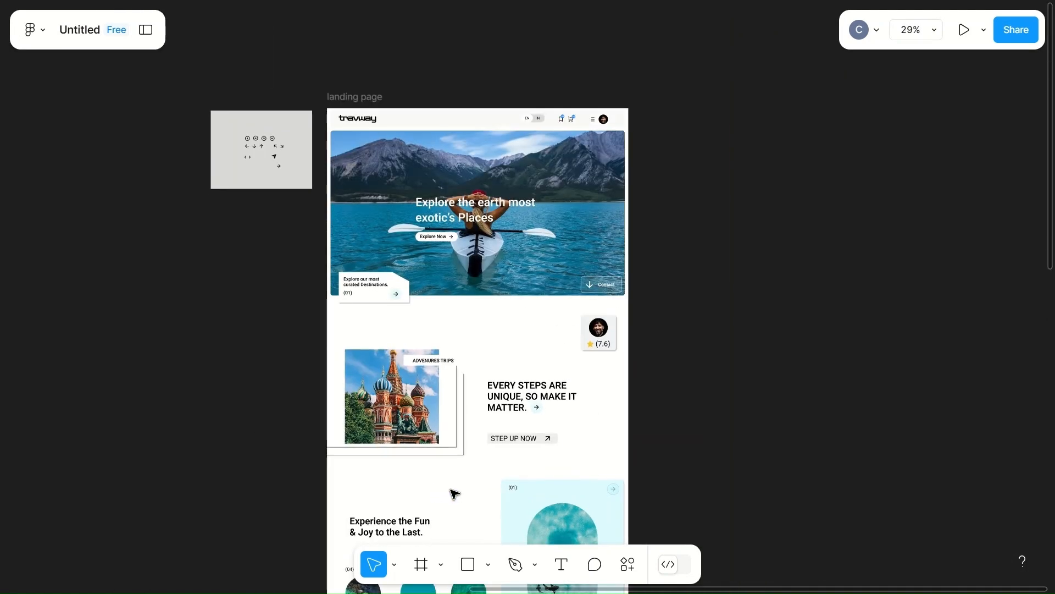
scroll(476, 499, "down", 1)
scroll(476, 499, "down", 8)
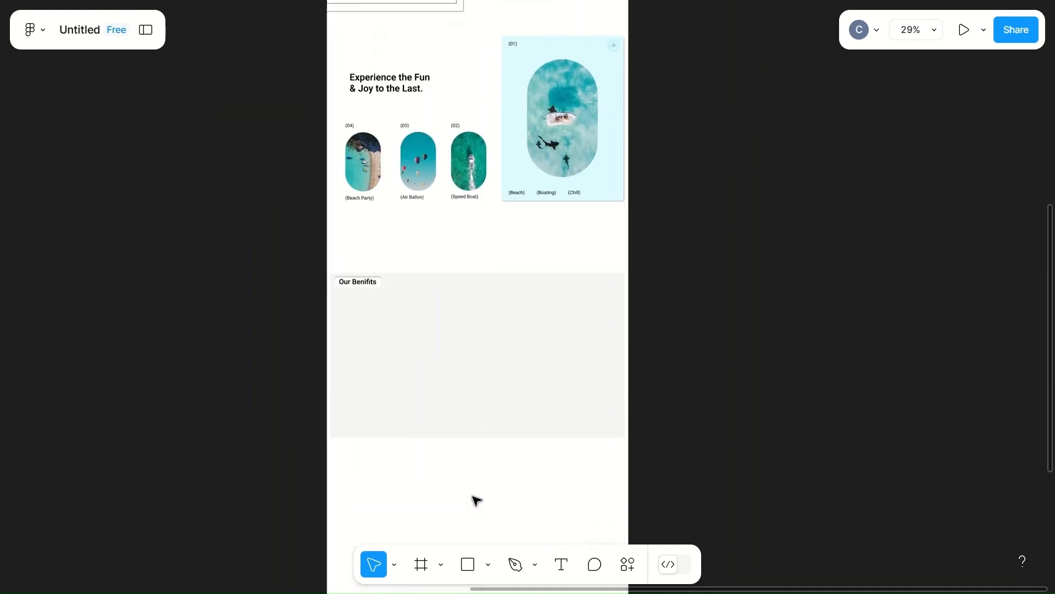
scroll(476, 499, "up", 3)
scroll(476, 499, "down", 2)
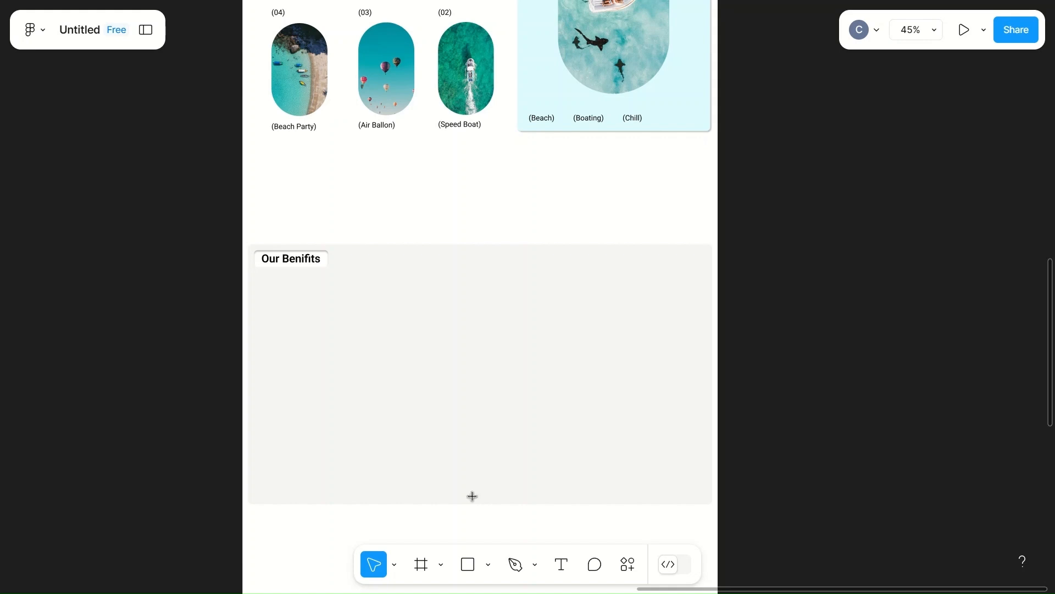
- Draw a rectangle inside the light-grey "Our Benifits" panel and set its size to 400 × 250
key("r")
mouse_move(284, 302)
left_mouse_down()
mouse_move(282, 348)
mouse_move(399, 367)
left_mouse_up()
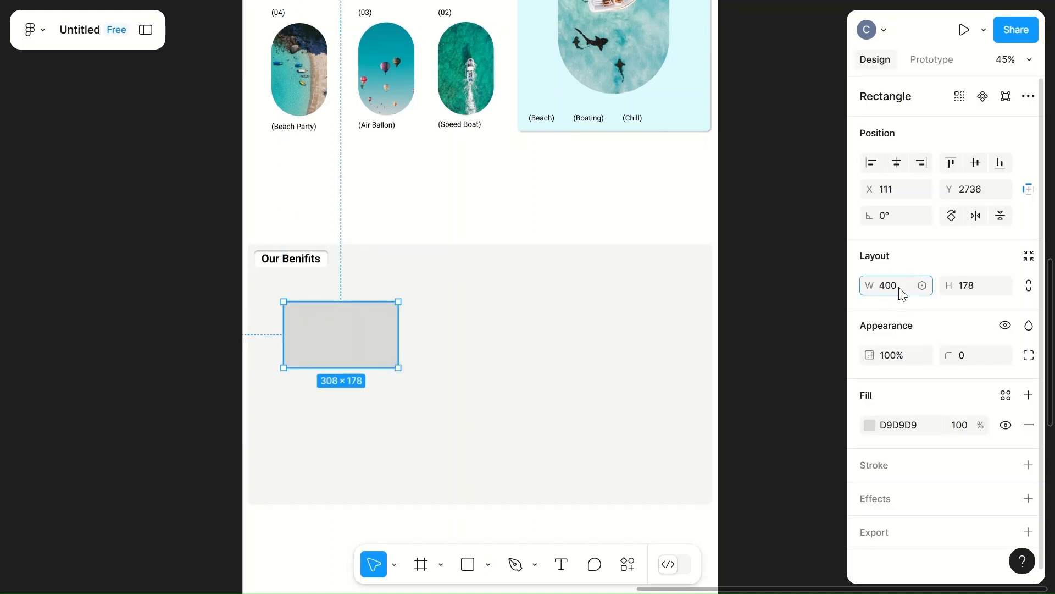
left_click(975, 286)
type("250")
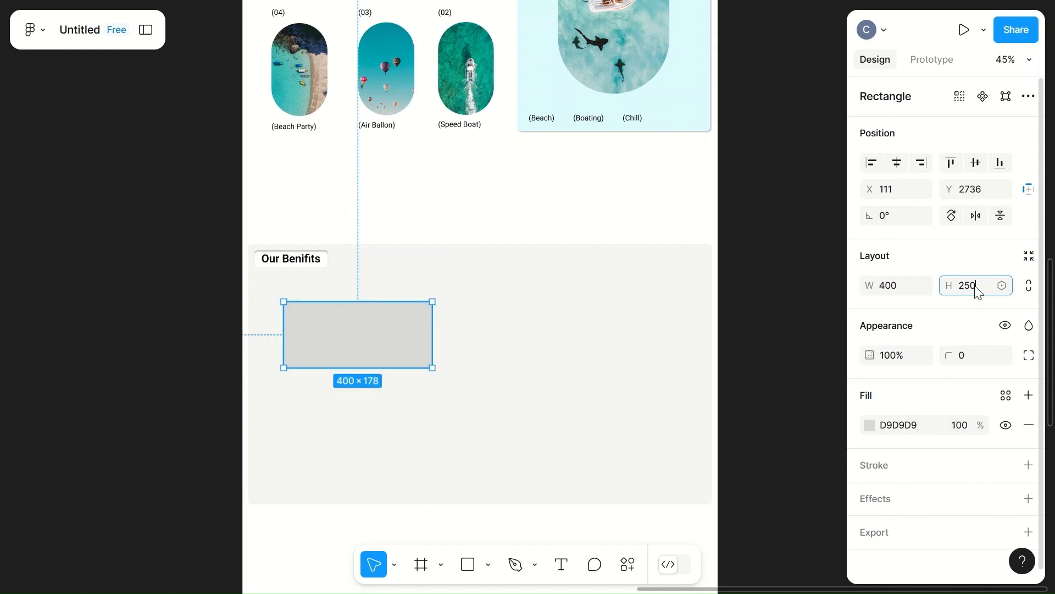
left_click(490, 370)
- Give the new rectangle a corner radius of 10 and a white FFFFFF fill
left_click(407, 370)
left_click(979, 357)
type("1")
left_click(601, 384)
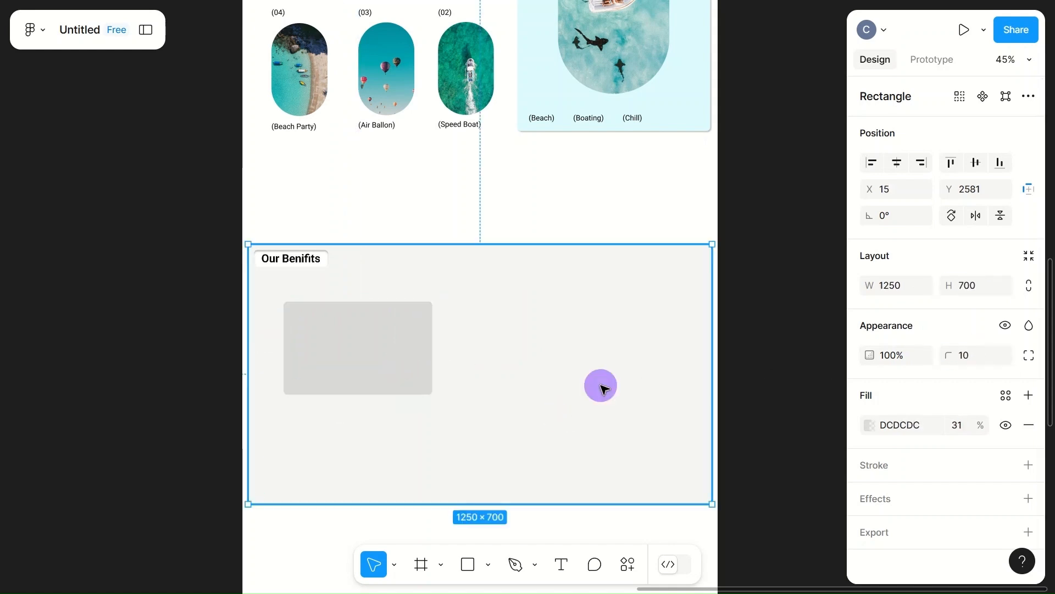
left_click(381, 358)
left_click(868, 425)
left_click(748, 511)
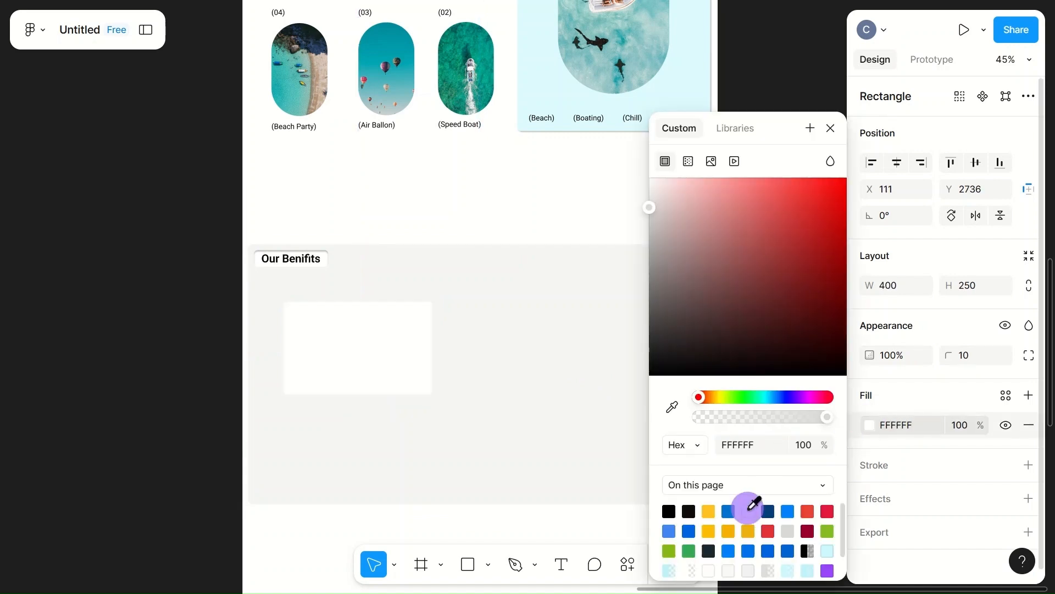
key("Escape")
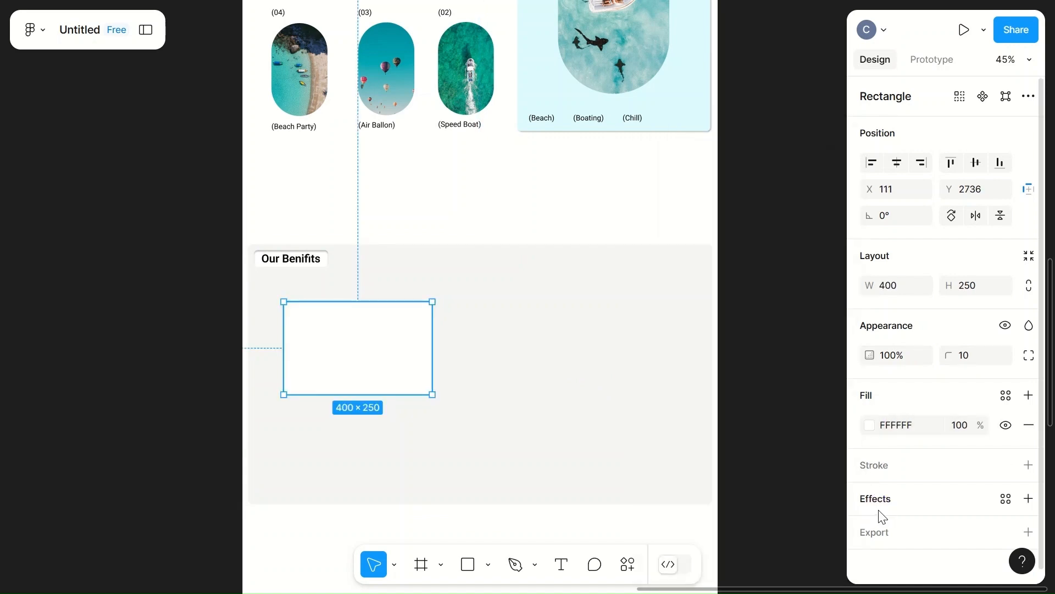
- Add a drop shadow with an X offset of 2 to the white rectangle
left_click(878, 509)
left_click(871, 528)
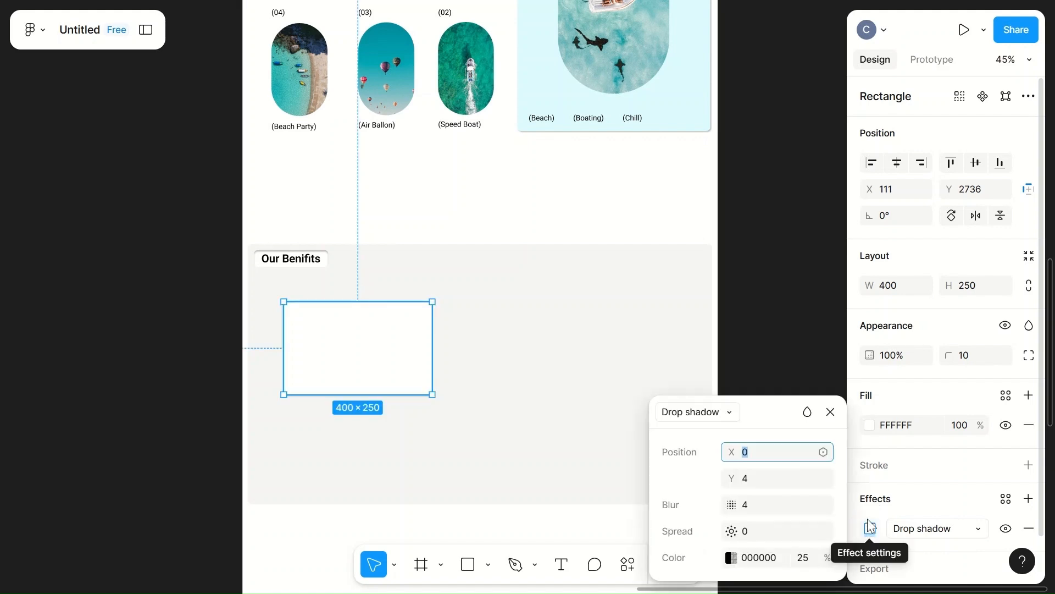
type("2")
left_click(753, 478)
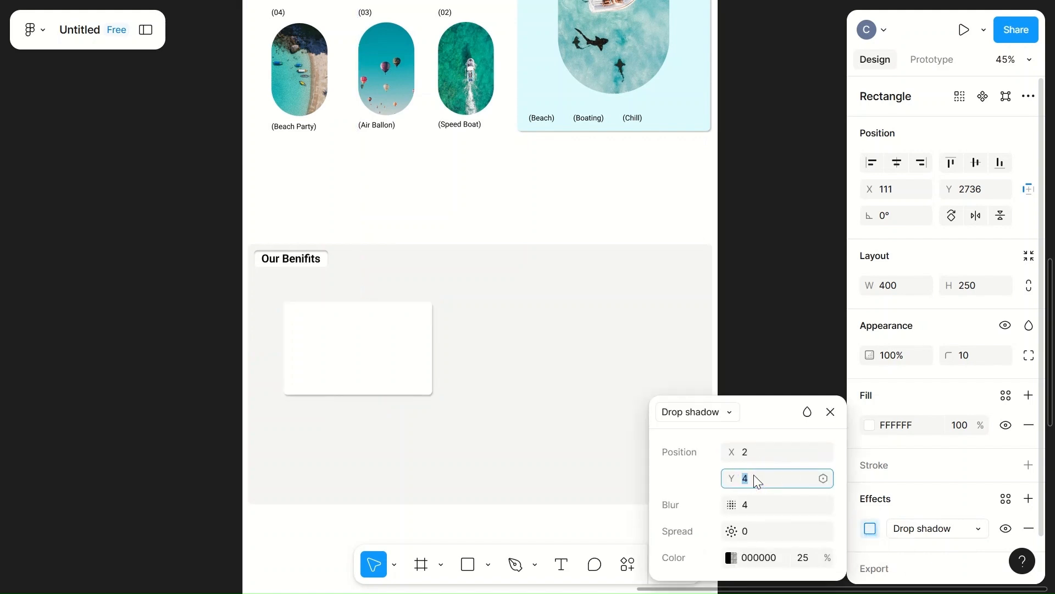
left_click(556, 336)
- Duplicate the white card to make four in the panel, with the upper two at X 112 and X 691, Y 2696
left_click(388, 372)
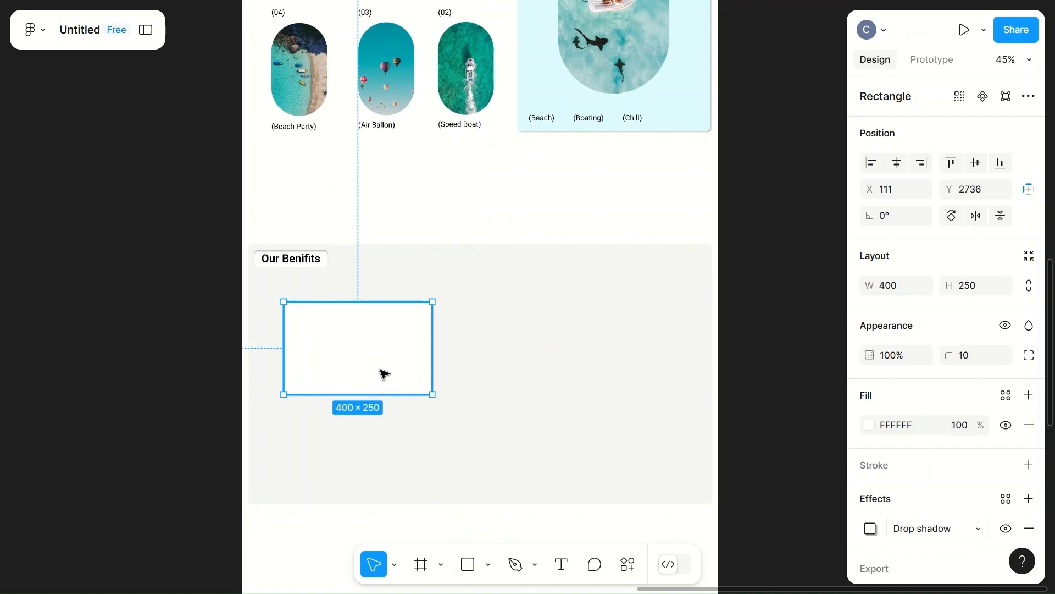
left_click_drag(365, 361, 580, 345)
left_click_drag(402, 365, 556, 447)
left_click_drag(357, 358, 379, 336)
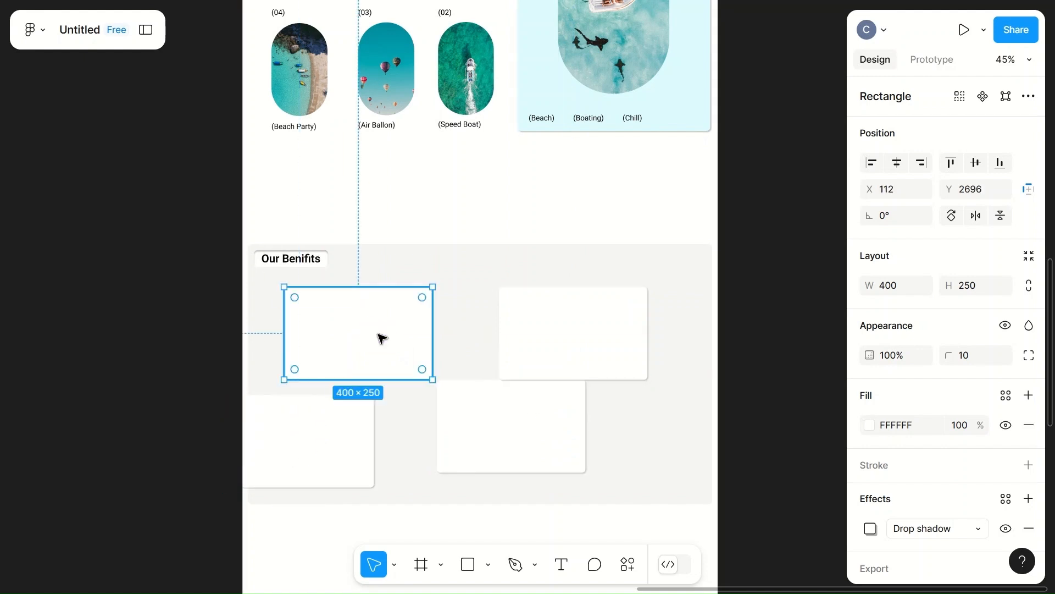
left_click(568, 317)
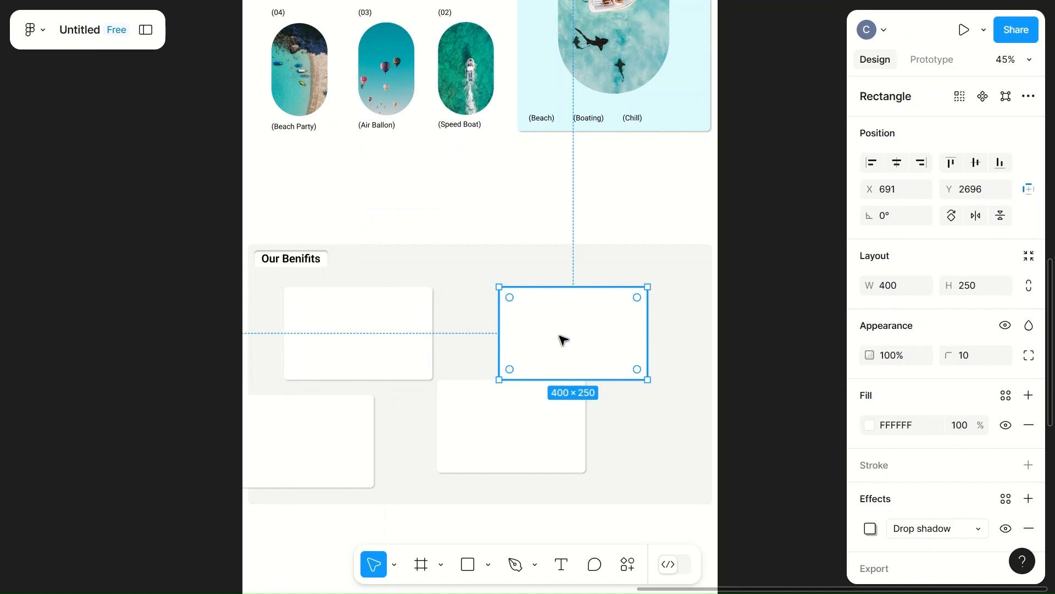
- Move the lower middle card to the panel's lower right and add points on its top and left edges
left_click(505, 439)
left_click_drag(528, 438, 640, 457)
double_click(643, 455)
left_click_drag(556, 400, 554, 433)
key("ctrl+z")
double_click(580, 443)
left_click_drag(629, 401, 590, 401)
double_click(556, 401)
double_click(587, 428)
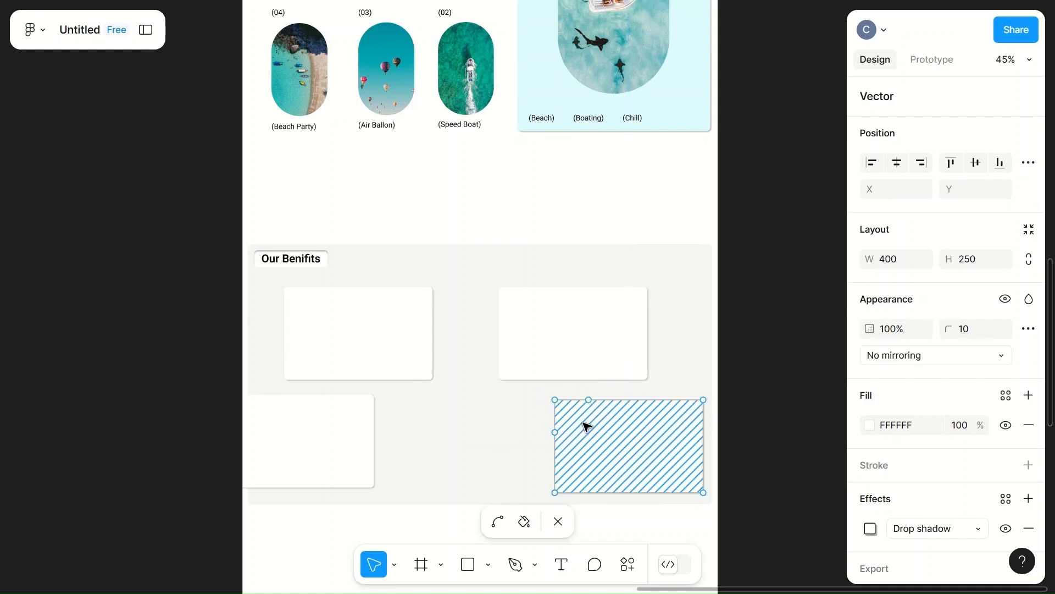
- Shift the card's left-edge point to Y 3090.5 and cut off the top-left corner diagonally
scroll(561, 434, "up", 10)
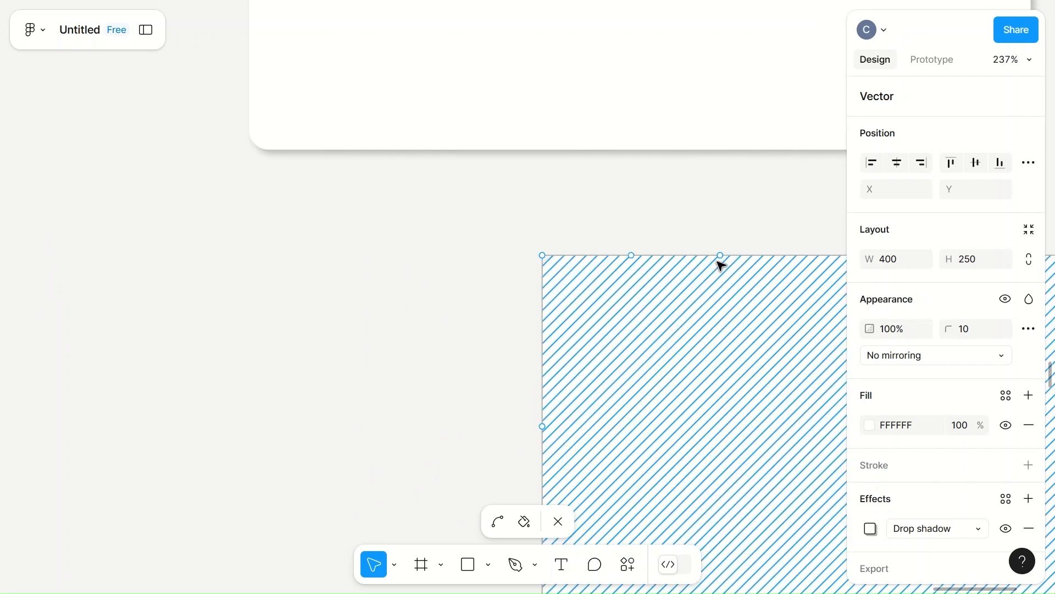
left_click_drag(542, 427, 542, 433)
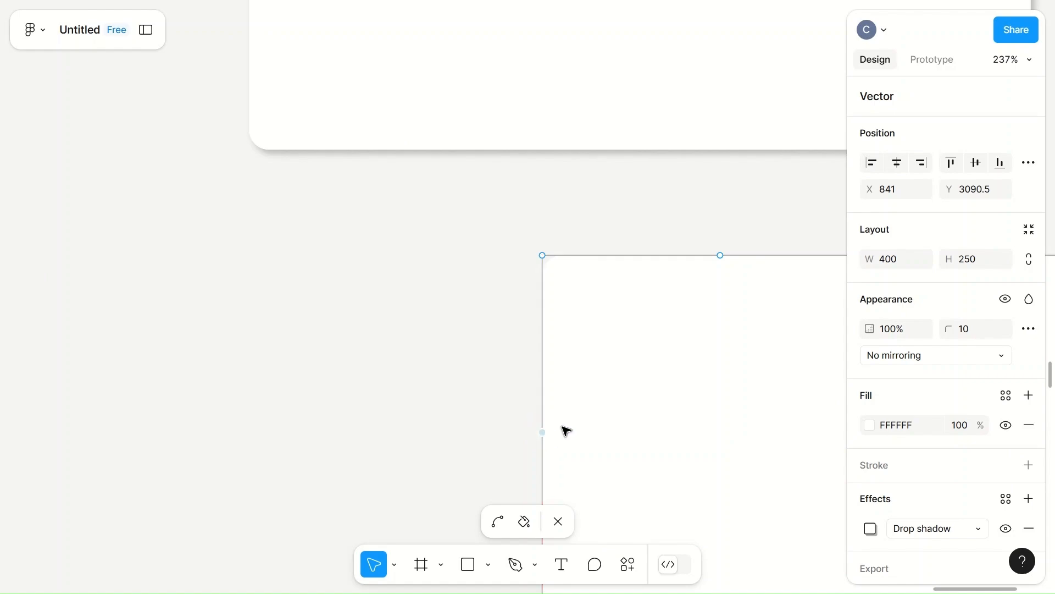
left_click(641, 418)
scroll(643, 418, "down", 4)
left_click_drag(589, 330, 643, 384)
left_click(726, 421)
scroll(726, 422, "down", 4)
left_click(586, 391)
scroll(587, 390, "right", 4)
- Resize the cut-corner card to 200 × 200
left_click(618, 335)
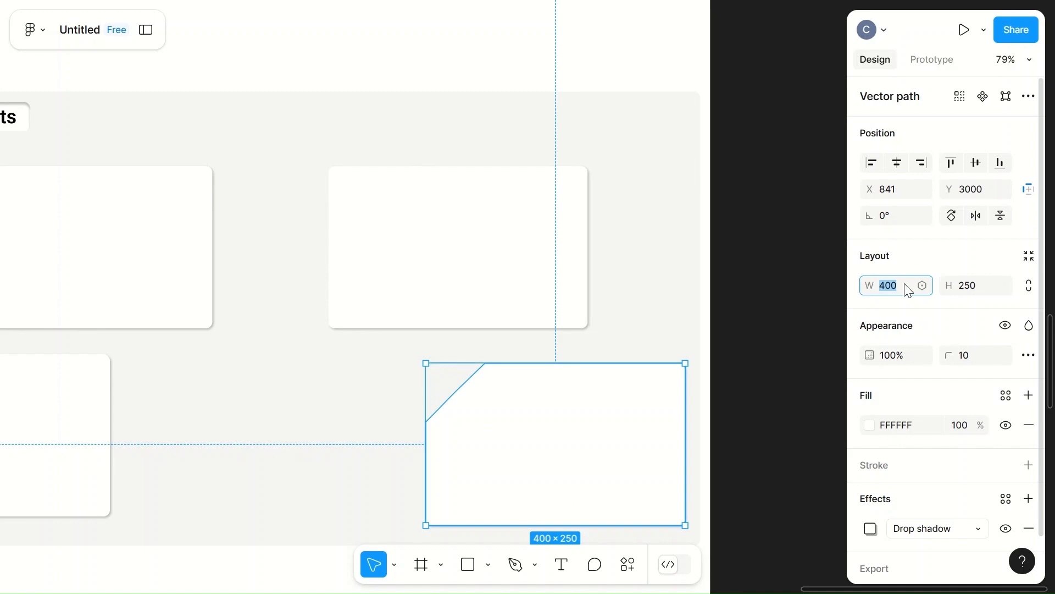
left_click(631, 323)
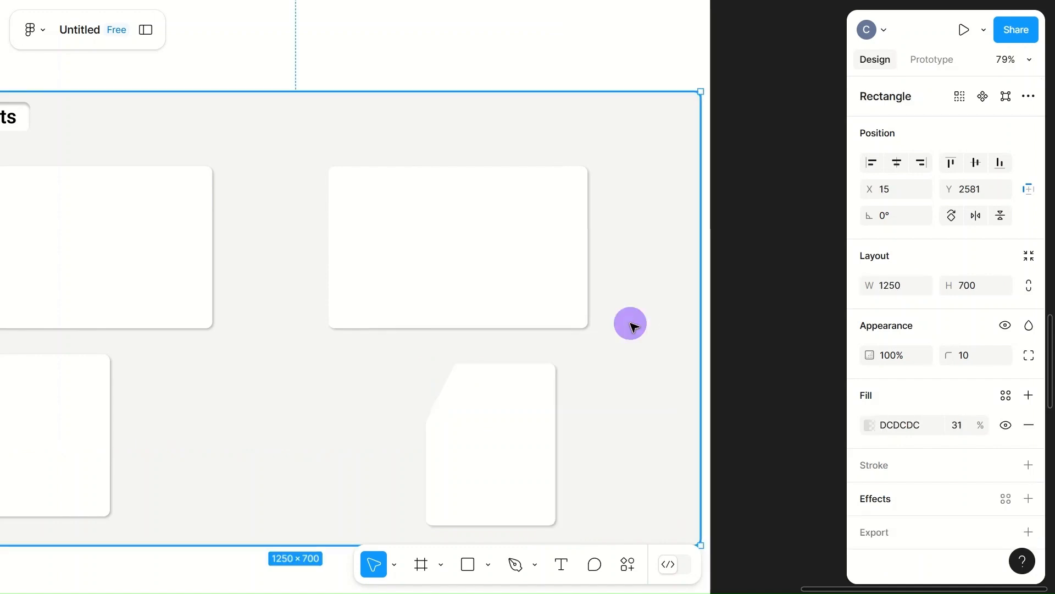
left_click(483, 460)
left_click(983, 287)
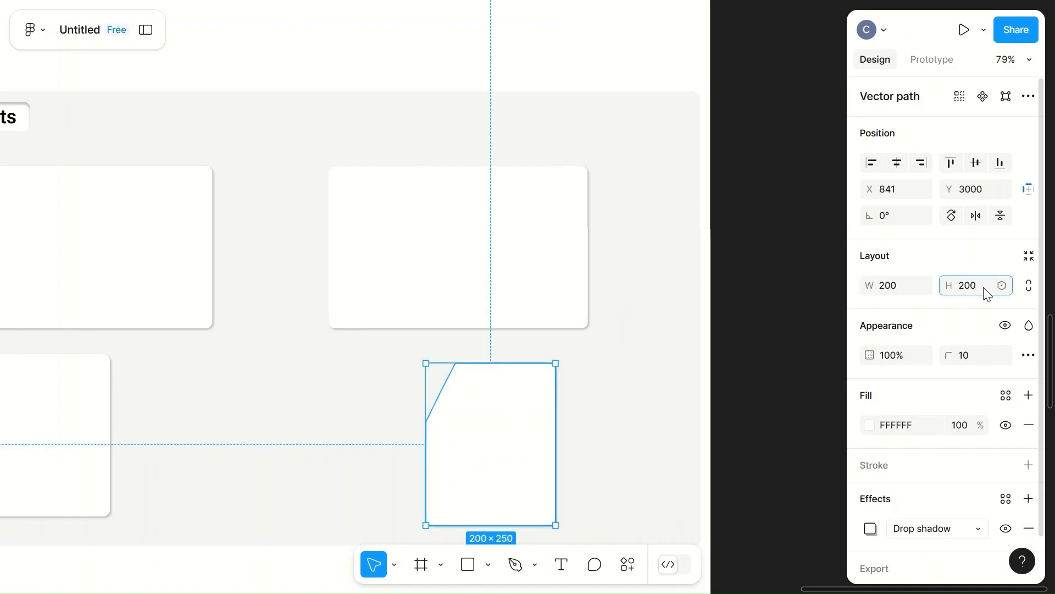
left_click(654, 389)
- Move the cut-corner card into the panel's bottom-right corner at X 1039, Y 3071
left_click(513, 429)
left_click_drag(514, 434, 617, 481)
scroll(620, 481, "down", 1)
scroll(620, 481, "down", 1)
left_click(617, 346)
- Delete the plain 400 × 250 card on the upper right of the "Our Benifits" panel
scroll(617, 346, "down", 5, "ctrl")
left_click(497, 284)
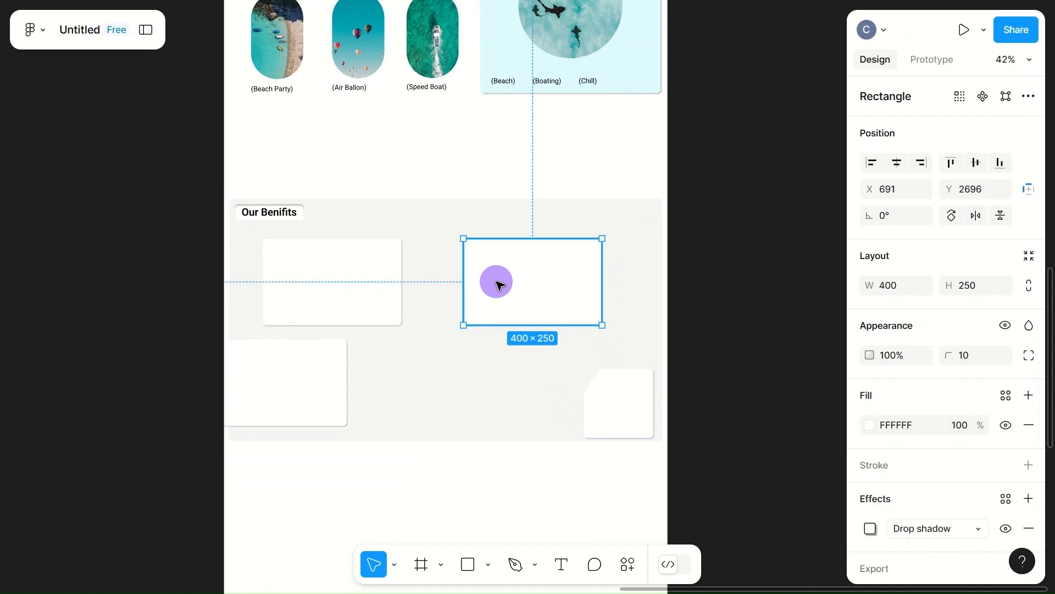
left_click_drag(497, 283, 480, 335)
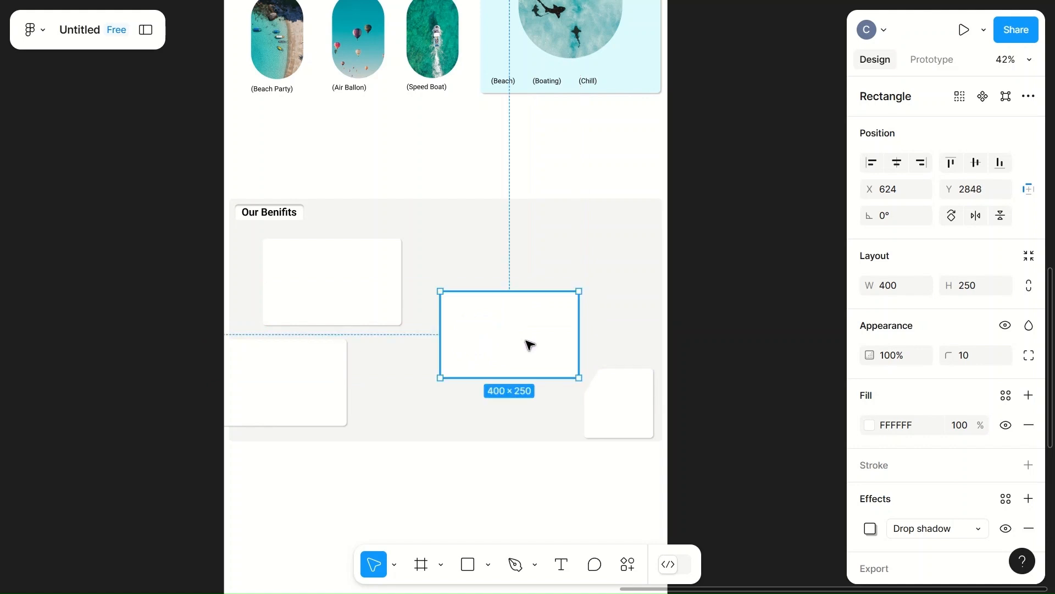
left_click(560, 348)
key("Delete")
- Copy the cut-corner card to X 733, Y 2871 and flip the copy so its cut corner is at the lower right
left_click(646, 430)
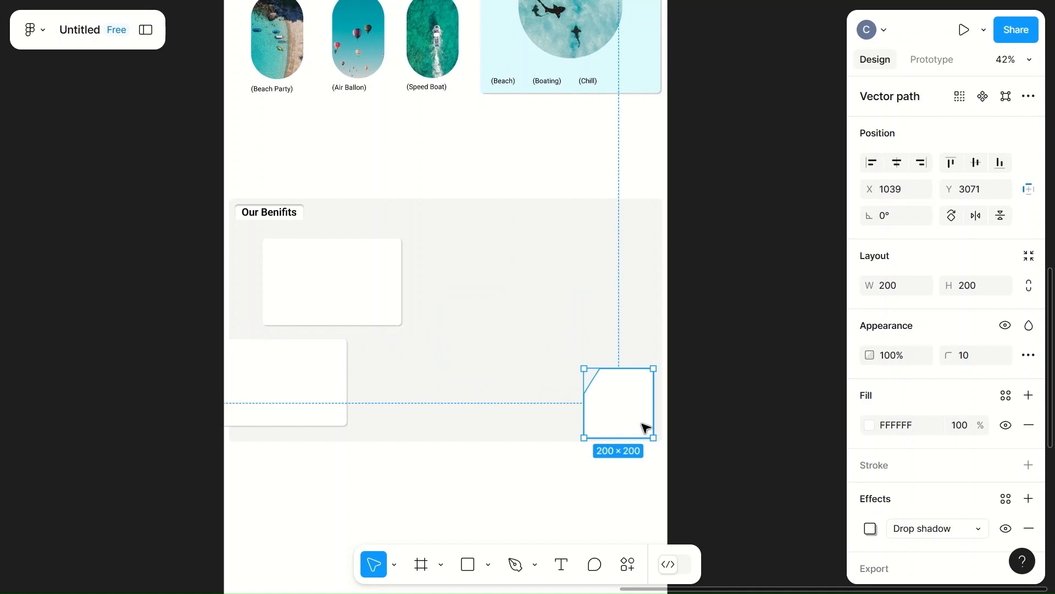
left_click_drag(641, 427, 522, 334)
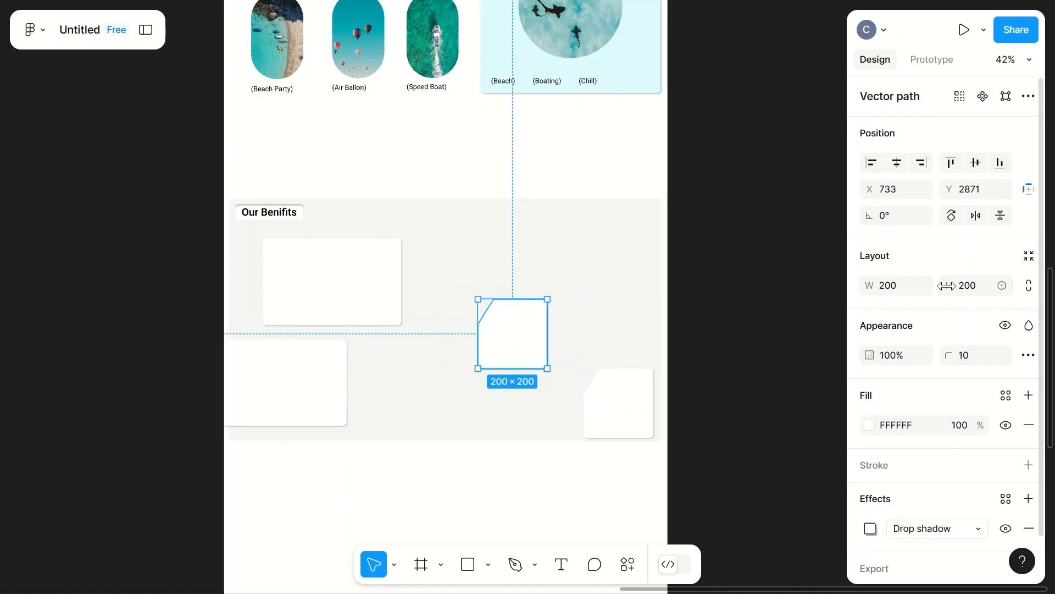
left_click(977, 215)
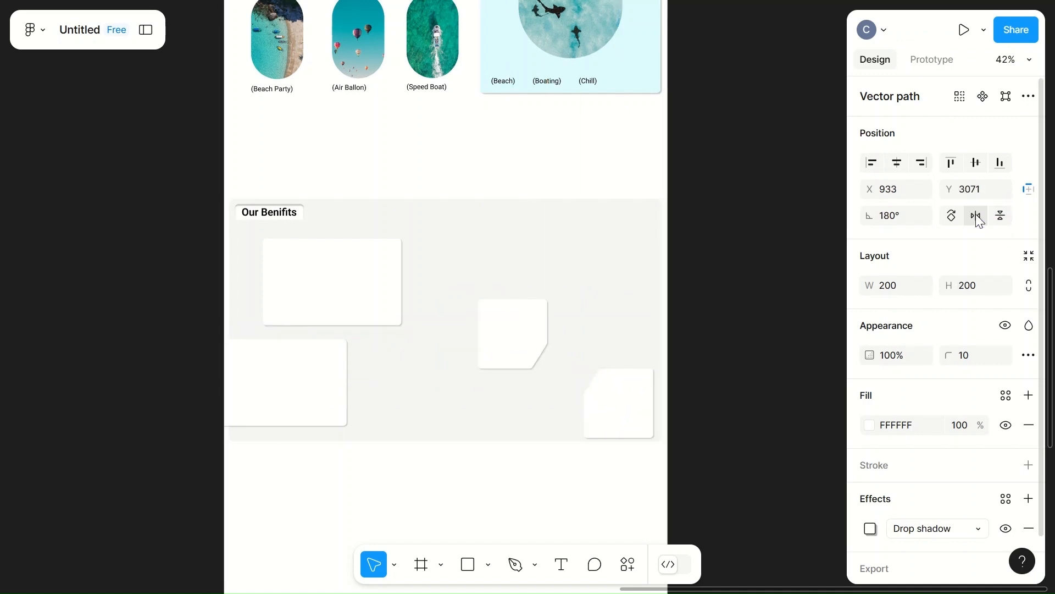
- Set the flipped card's width to 300 and move it to X 1071, Y 3111
left_click(533, 339)
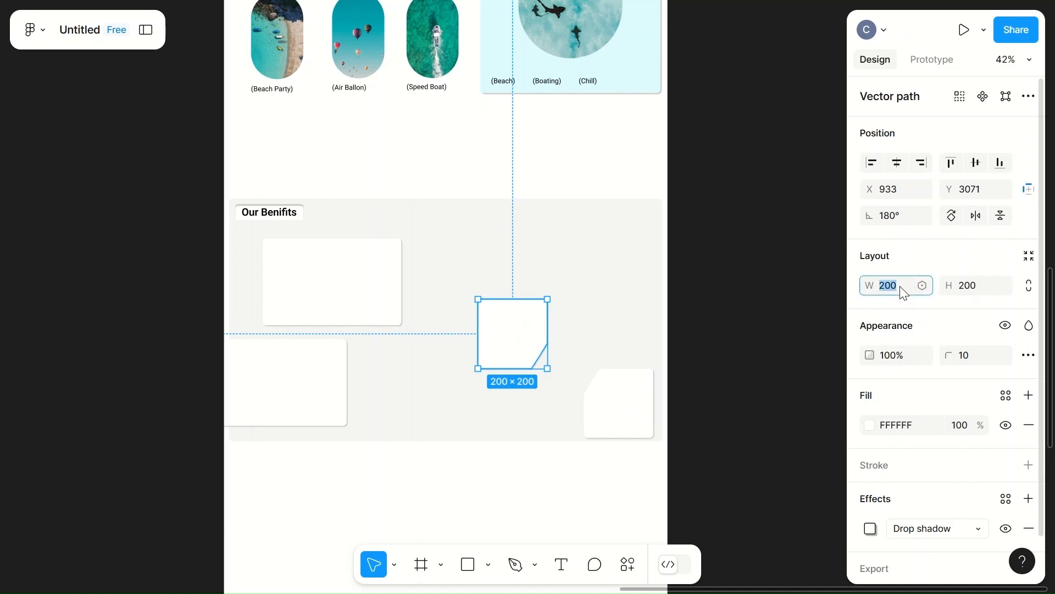
left_click(624, 290)
left_click(474, 338)
left_click(475, 339)
left_click_drag(476, 340, 522, 358)
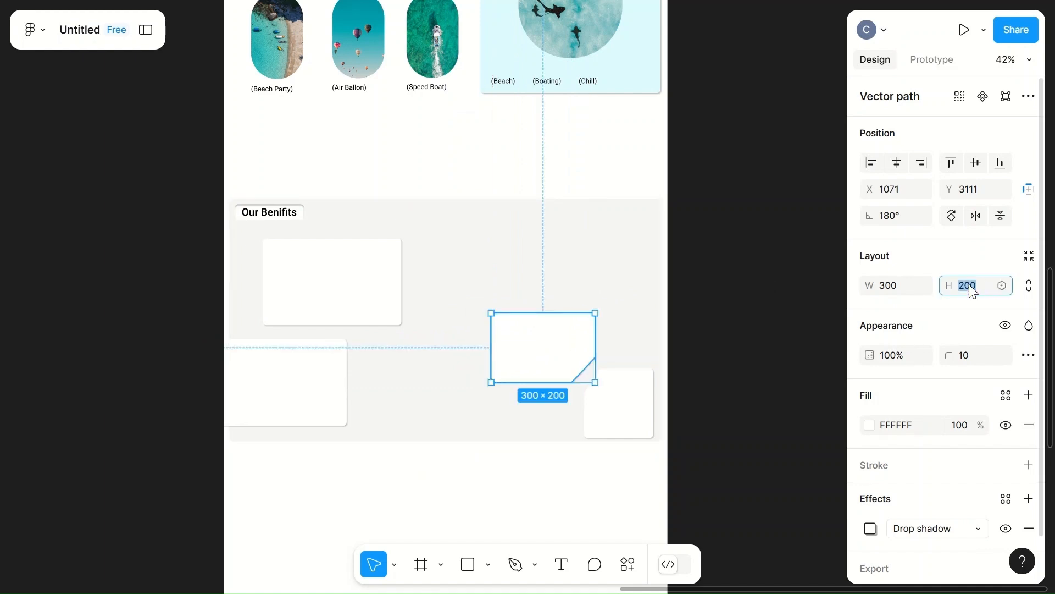
- Resize the flipped cut-corner card to 400 × 300 and move it to X 1091, Y 3081
type("300")
left_click(899, 286)
type("400")
left_click(697, 316)
left_click(529, 332)
mouse_move(531, 333)
left_mouse_down()
mouse_move(537, 344)
mouse_move(530, 337)
mouse_move(544, 318)
mouse_move(523, 325)
left_mouse_up()
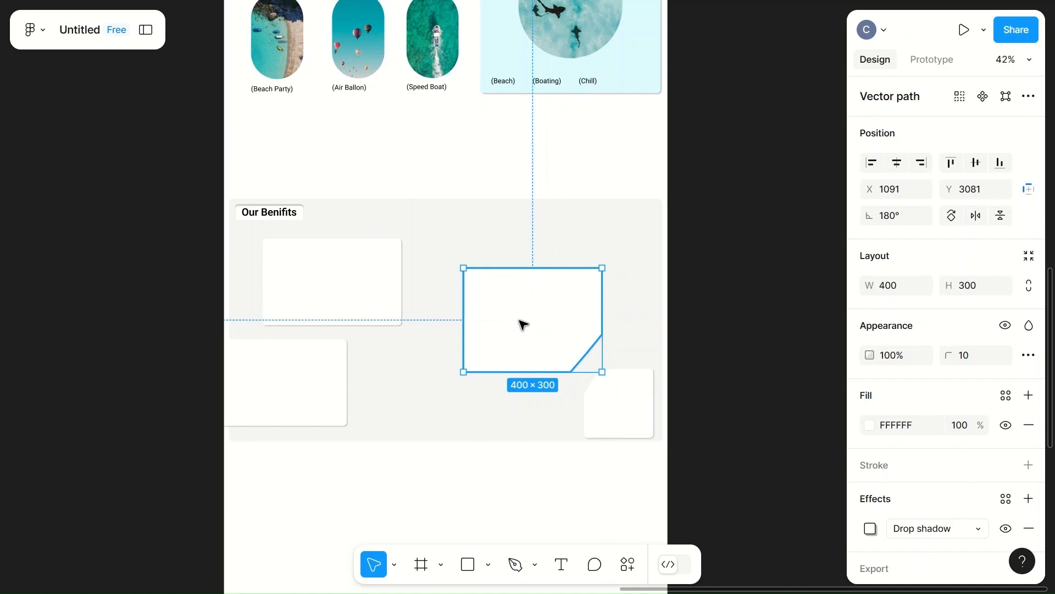
- Delete the flipped cut-corner card and move the panel's upper-left plain card to X 677, Y 2681
key("Delete")
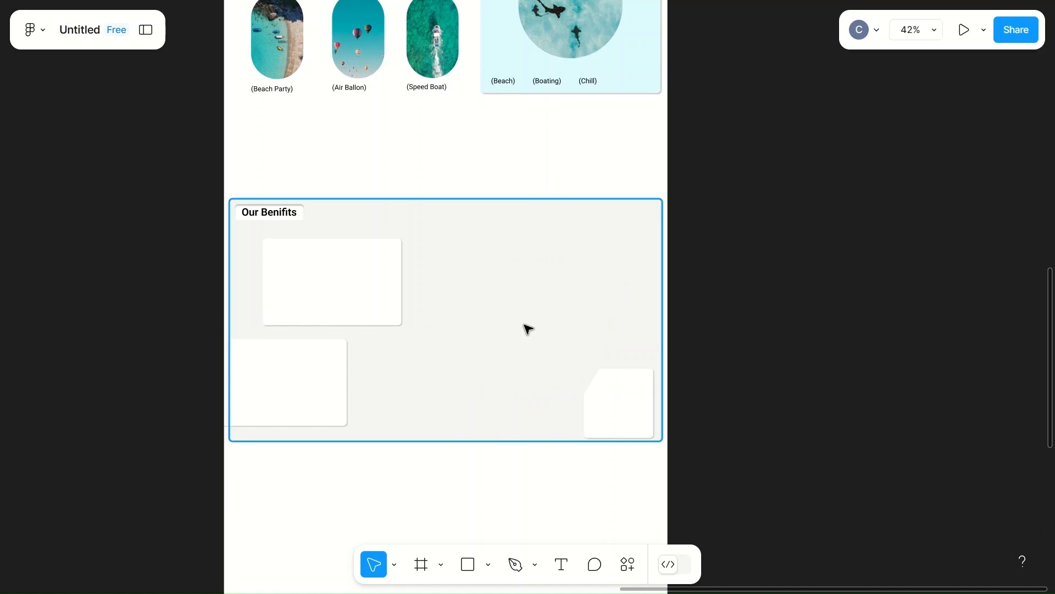
left_click(368, 302)
left_click_drag(344, 292, 531, 287)
- Set the remaining cut-corner card's width to 300 and move it to X 933, Y 3064
left_click(616, 416)
left_click(910, 292)
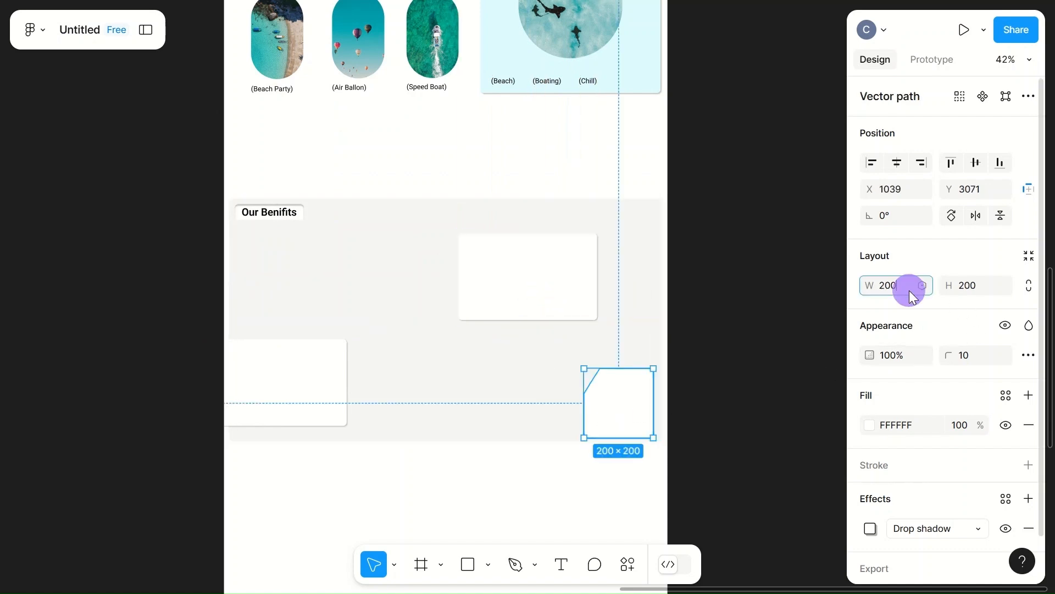
left_click(834, 311)
left_click_drag(636, 403, 605, 403)
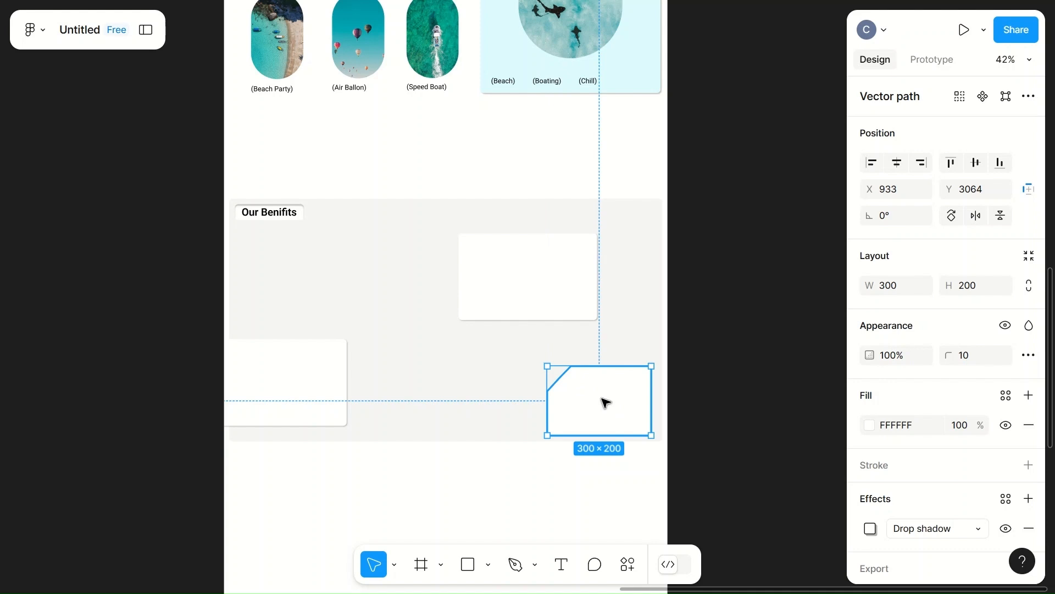
- Place a copy of the upper plain 400 × 250 card in the lower middle of the "Our Benifits" panel
left_click(508, 284)
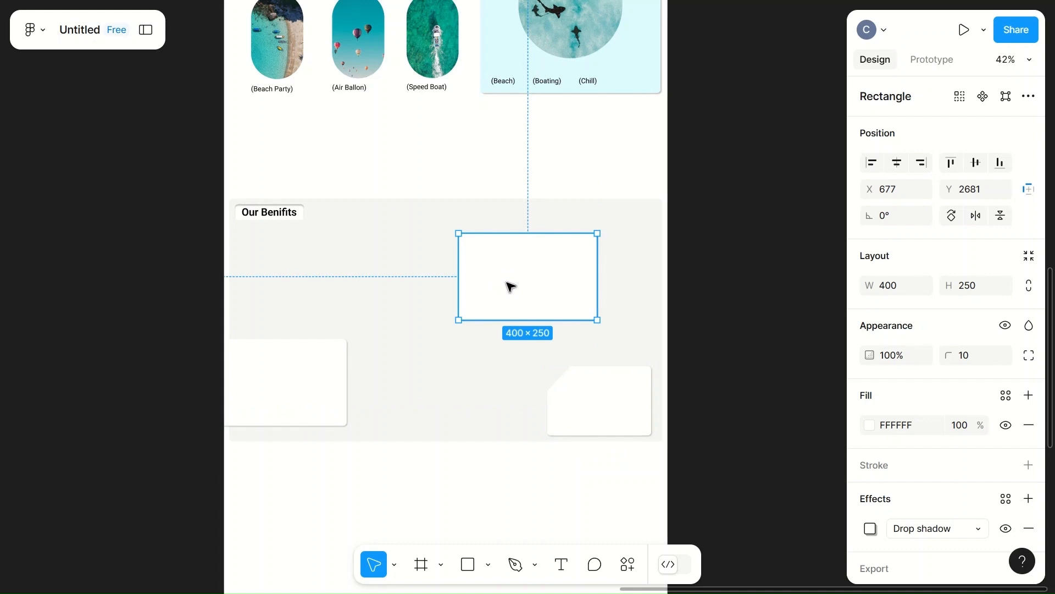
left_click_drag(427, 312, 430, 388)
double_click(497, 267)
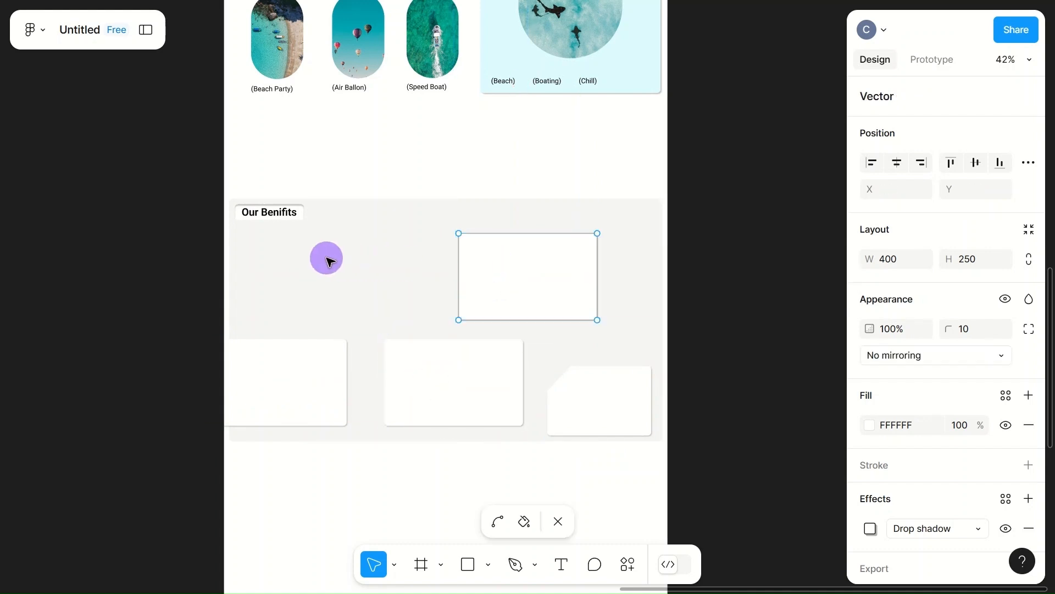
key("Escape")
- Move the upper plain card to X 277, Y 2642 and resize it to 450 × 300
left_click_drag(509, 285, 384, 282)
left_click(888, 293)
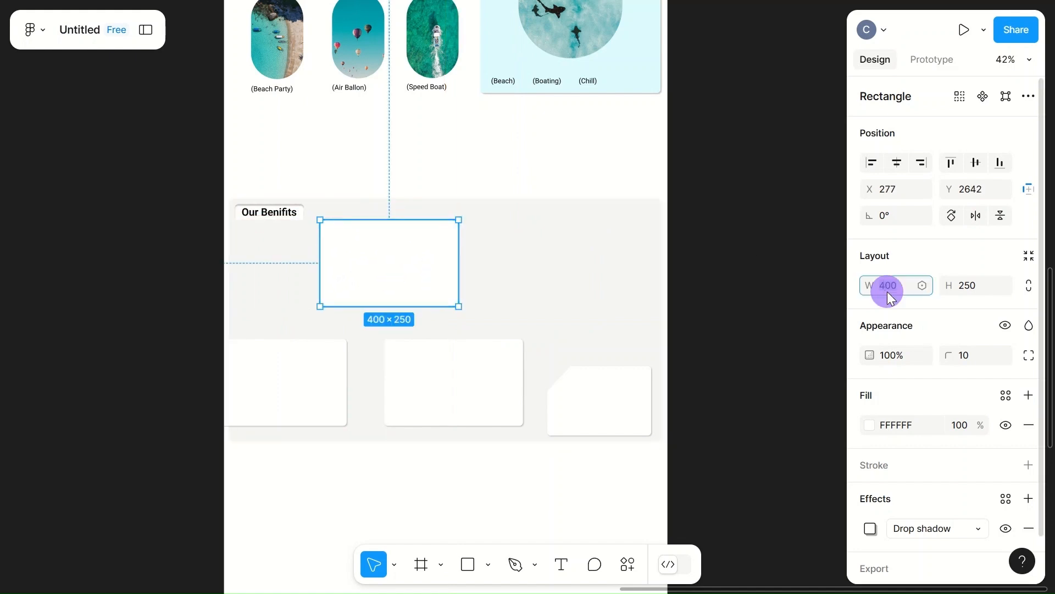
left_click(979, 285)
type("300")
left_click(578, 311)
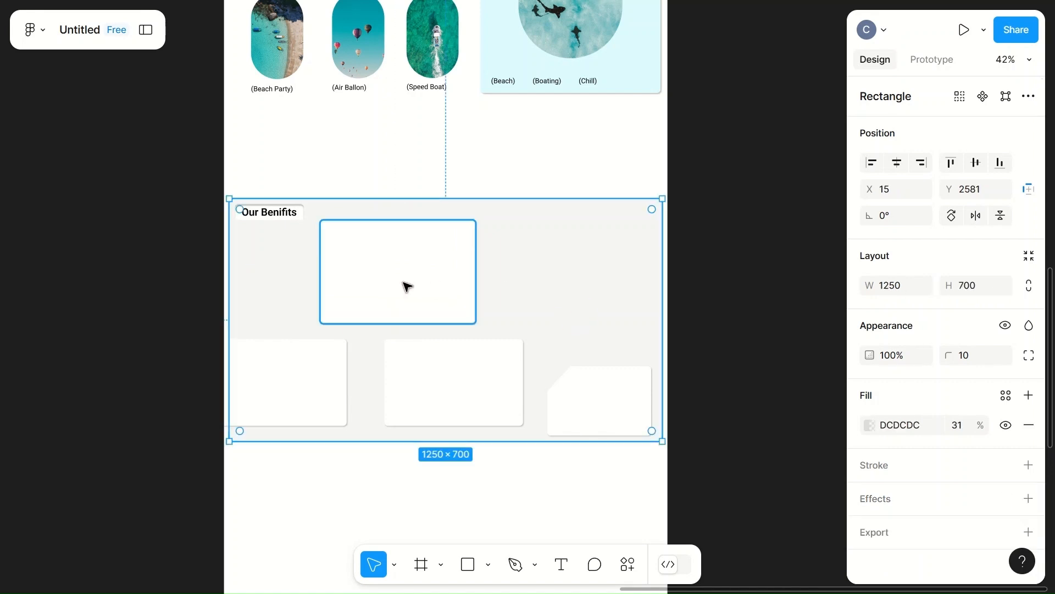
- Set the upper card's height to 250 and shift it to X 260, Y 2642
left_click(408, 286)
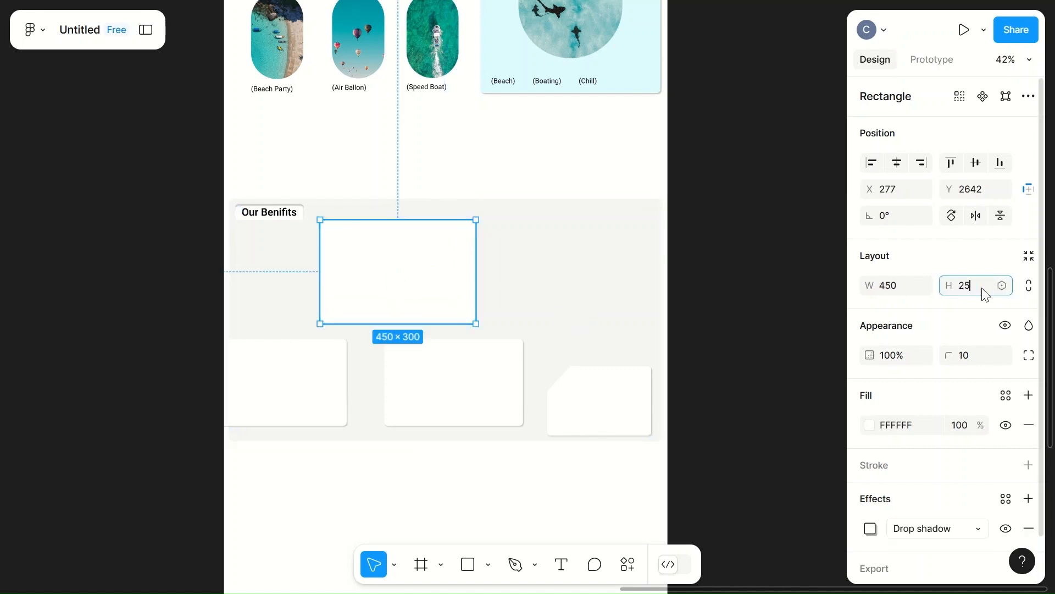
left_click(523, 269)
left_click(388, 292)
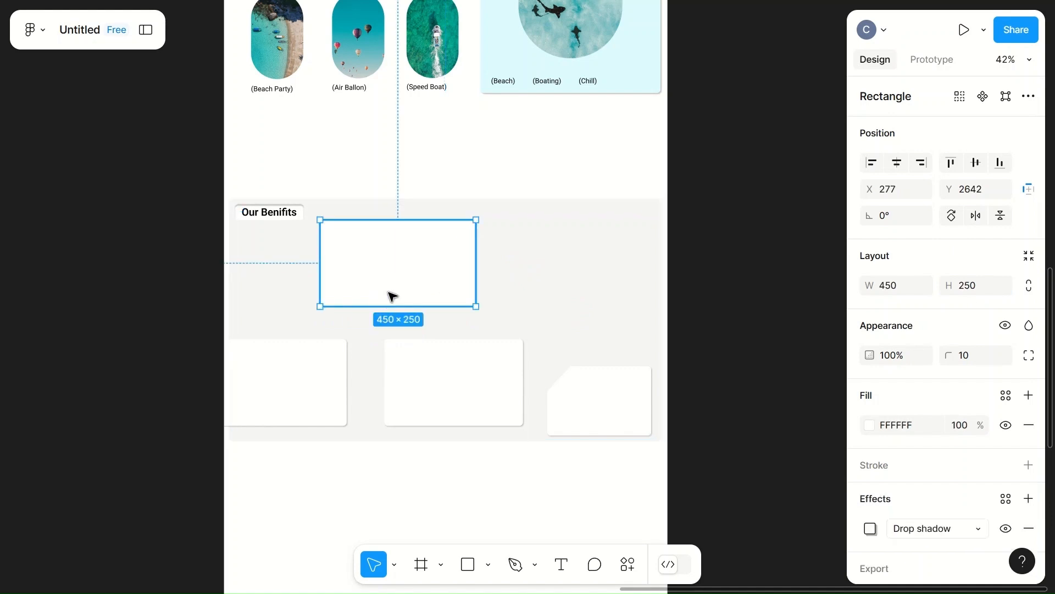
mouse_move(384, 273)
left_mouse_down()
mouse_move(393, 266)
mouse_move(381, 280)
left_mouse_up()
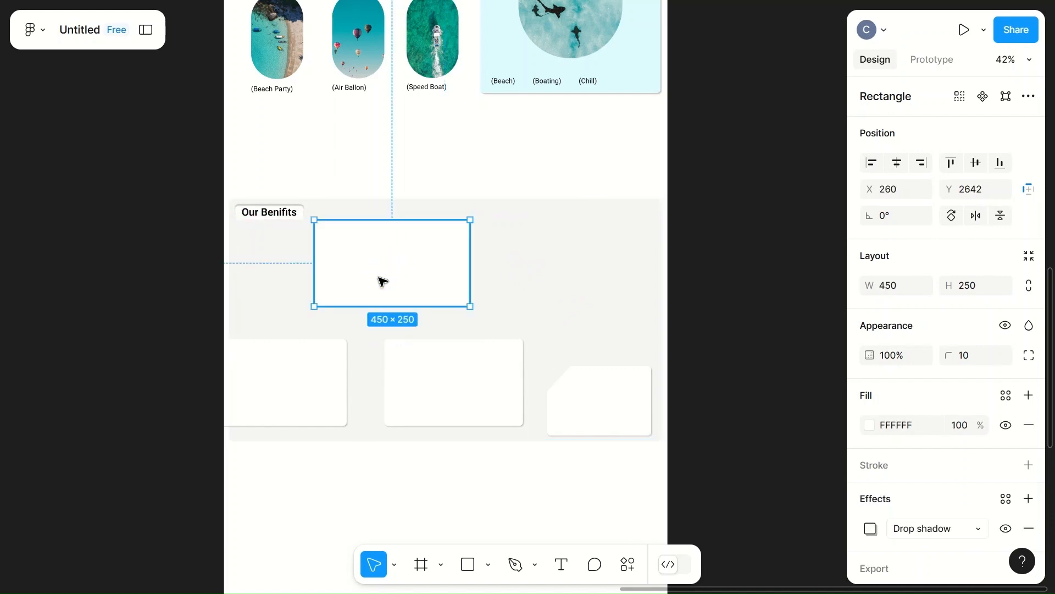
- Add the text "We are there to take care of every" inside the upper card at X 300, Y 2695
scroll(382, 281, "up", 5)
key("t")
left_click(286, 206)
type("We")
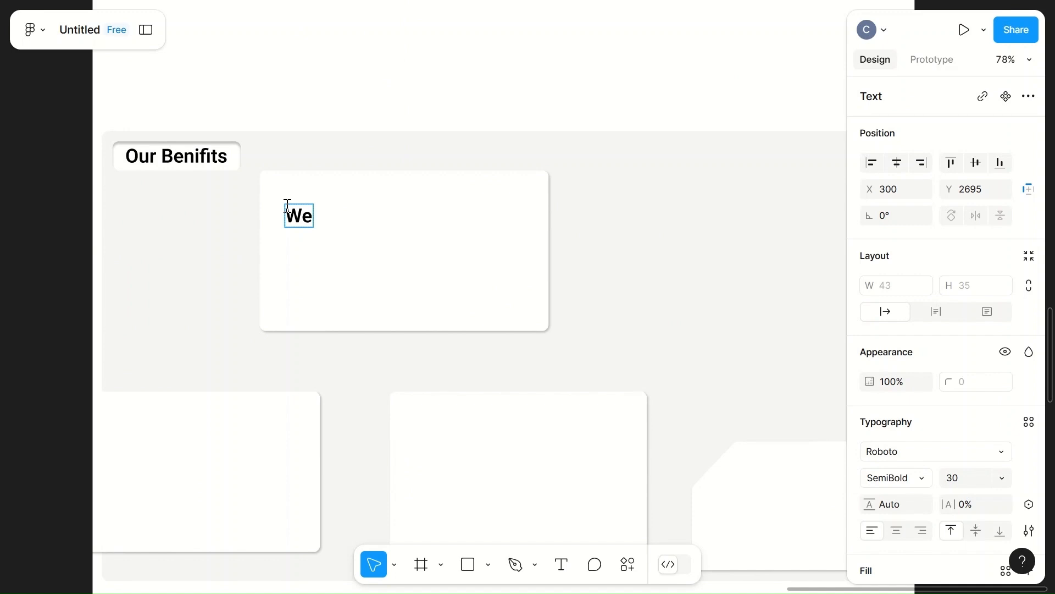
type("are there to ta")
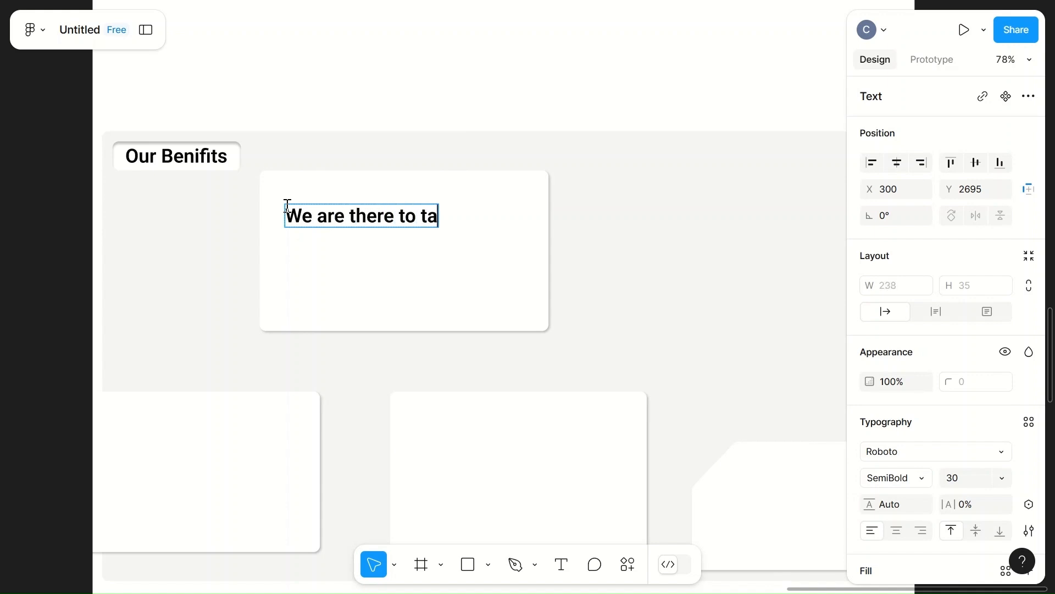
type("ke care of every single th")
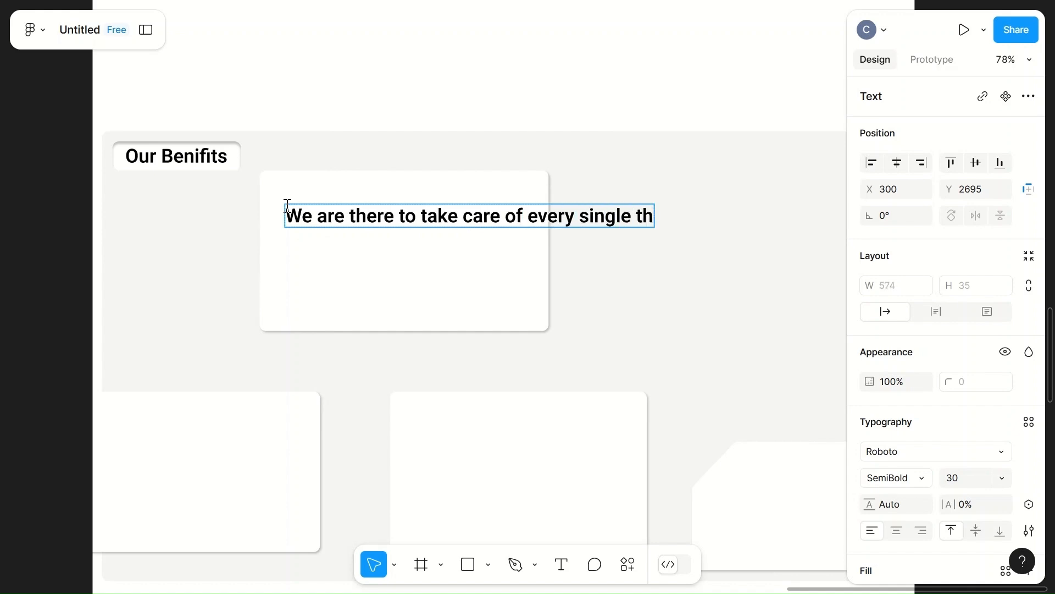
key("BackSpace")
key("BackSpace")
key("BackSpace")
key("BackSpace")
key("BackSpace")
key("BackSpace")
key("BackSpace")
key("BackSpace")
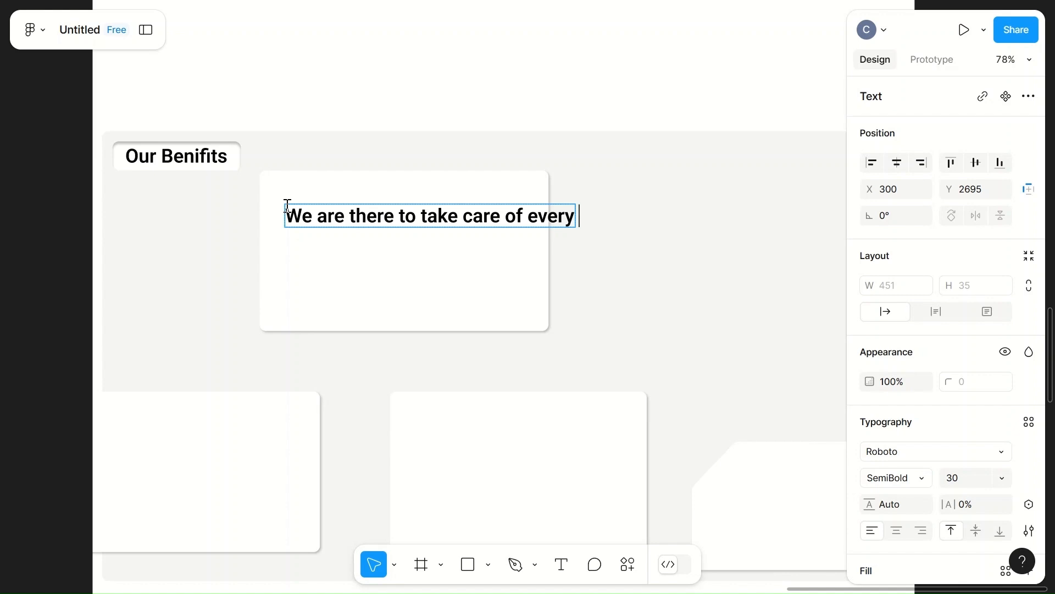
- Change "of" to "at" in the card text and complete it as "We are there to take care at every steps."
left_click(537, 220)
key("BackSpace")
key("BackSpace")
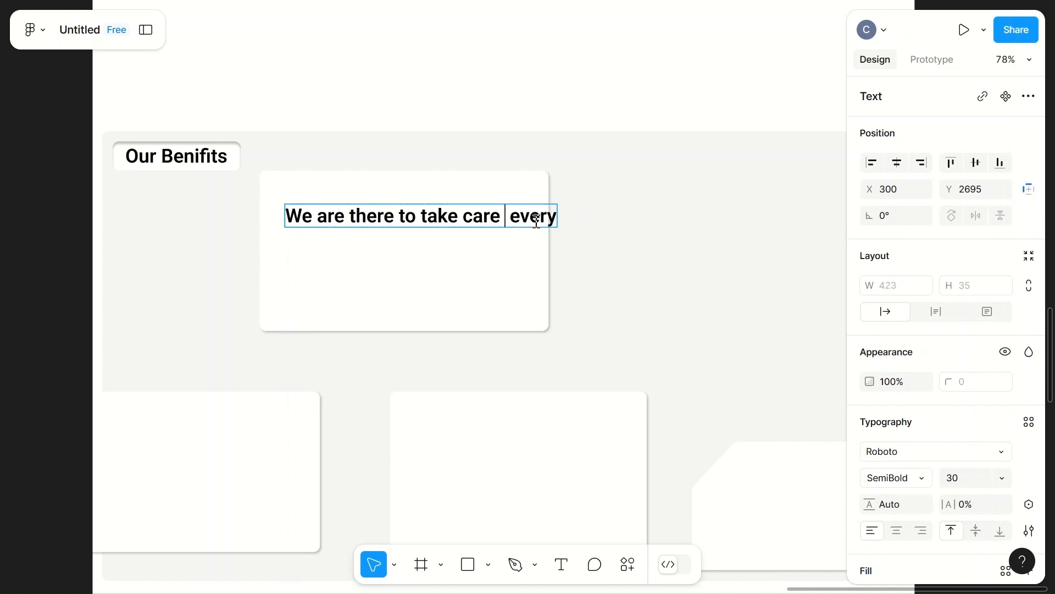
type("at")
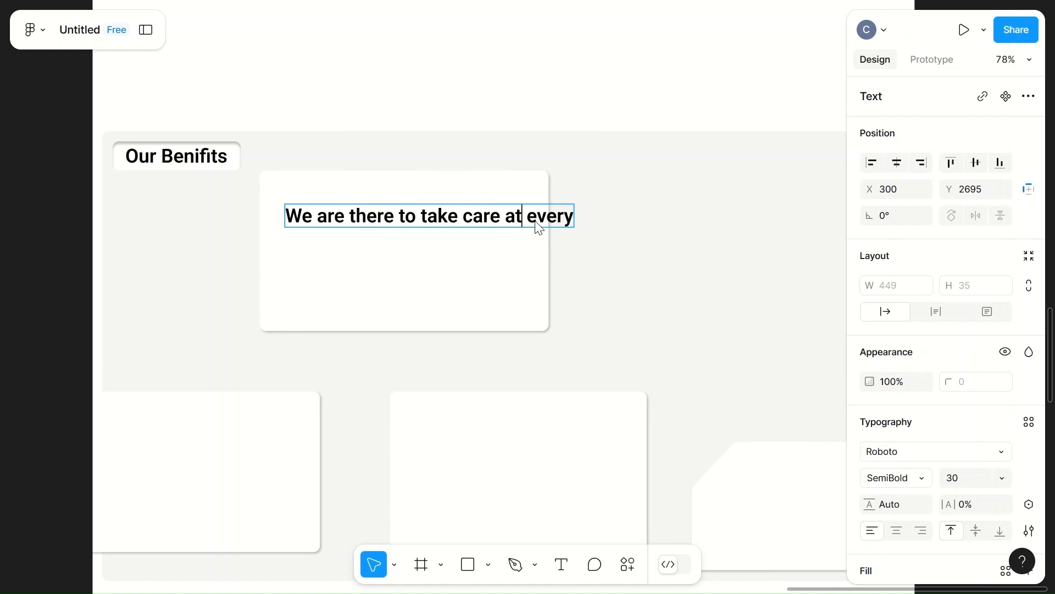
type(" every steps.")
key("Escape")
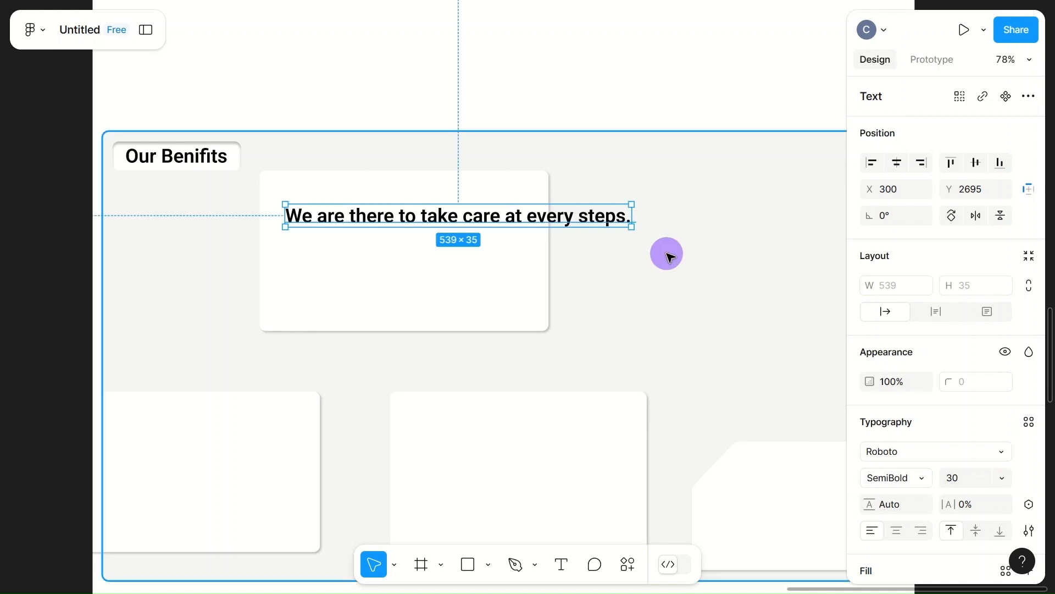
- Narrow the card text to a width of 339 so it wraps onto two lines, and move it to X 281, Y 2662
left_click_drag(632, 215, 502, 238)
left_click_drag(390, 239, 424, 219)
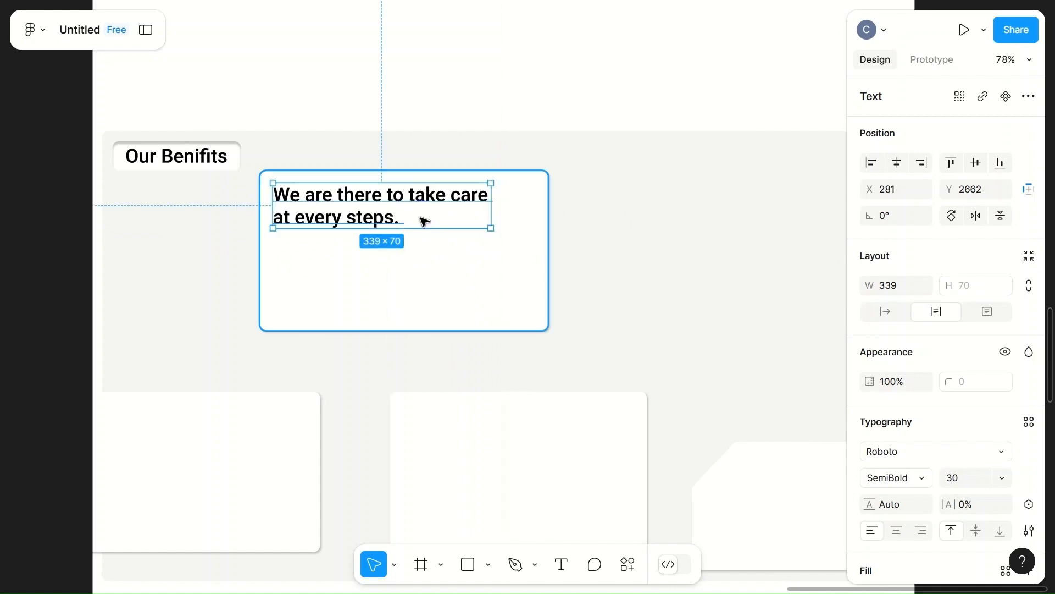
left_click(459, 249)
- Bring the desert traveller image from the loose pictures outside the landing page to X 516, Y 2602 in the "Our Benifits" panel
scroll(462, 254, "down", 10)
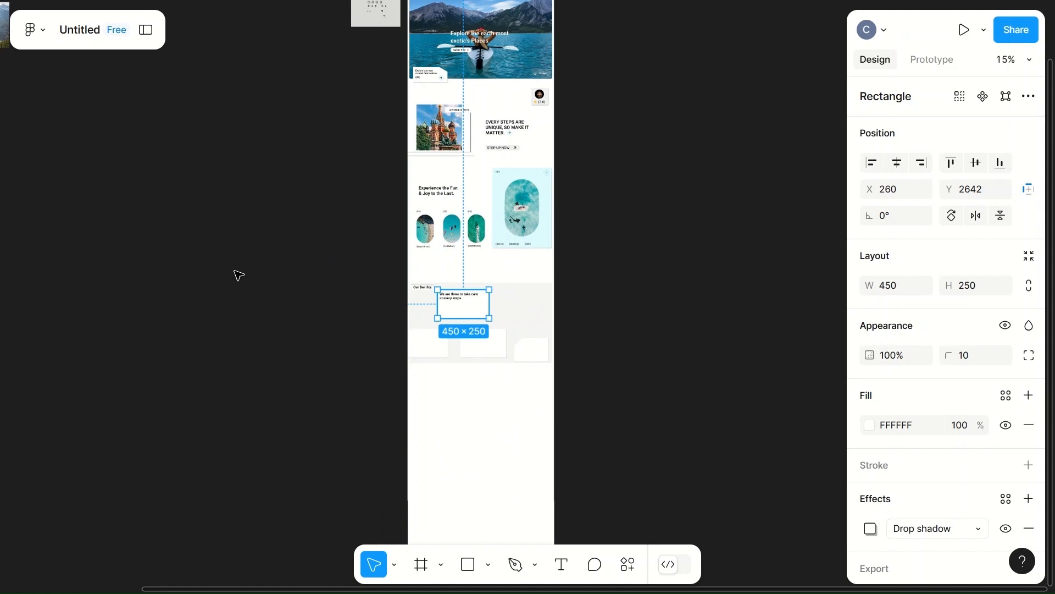
scroll(238, 275, "down", 3)
scroll(238, 275, "left", 6)
scroll(238, 275, "up", 4)
scroll(237, 274, "up", 2)
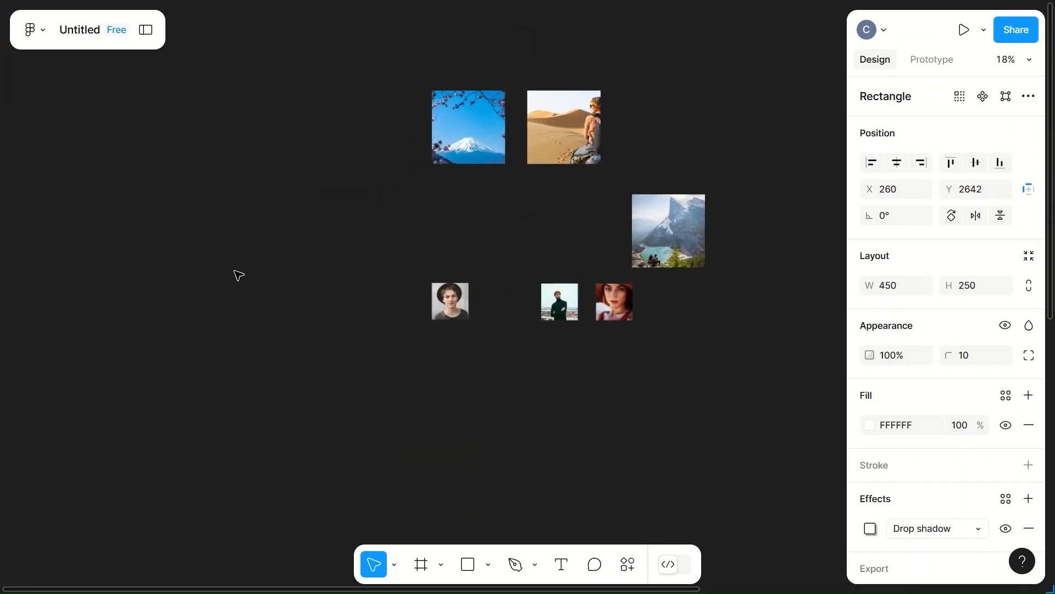
scroll(254, 264, "right", 5)
left_click(282, 118)
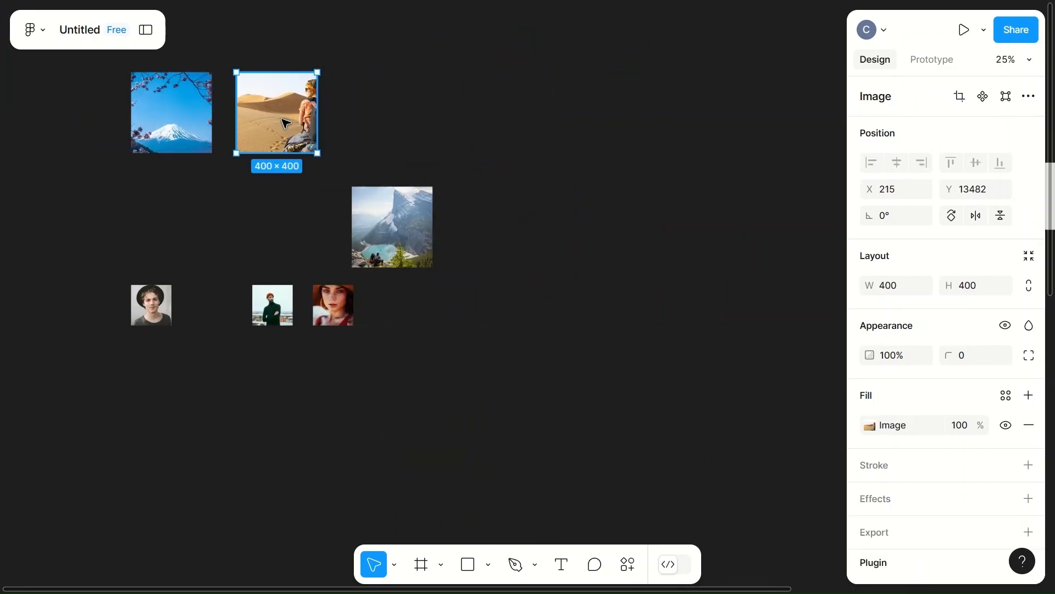
left_click_drag(284, 122, 594, 433)
scroll(621, 436, "down", 3)
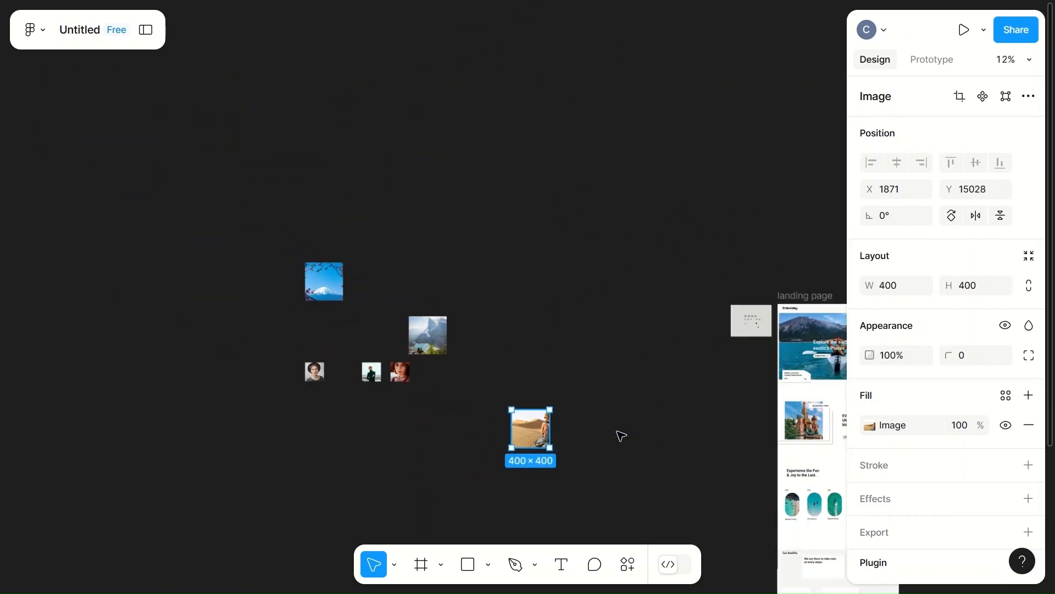
scroll(621, 436, "right", 5)
scroll(621, 436, "down", 3)
left_click_drag(384, 277, 701, 424)
scroll(701, 423, "up", 10)
scroll(701, 423, "down", 4)
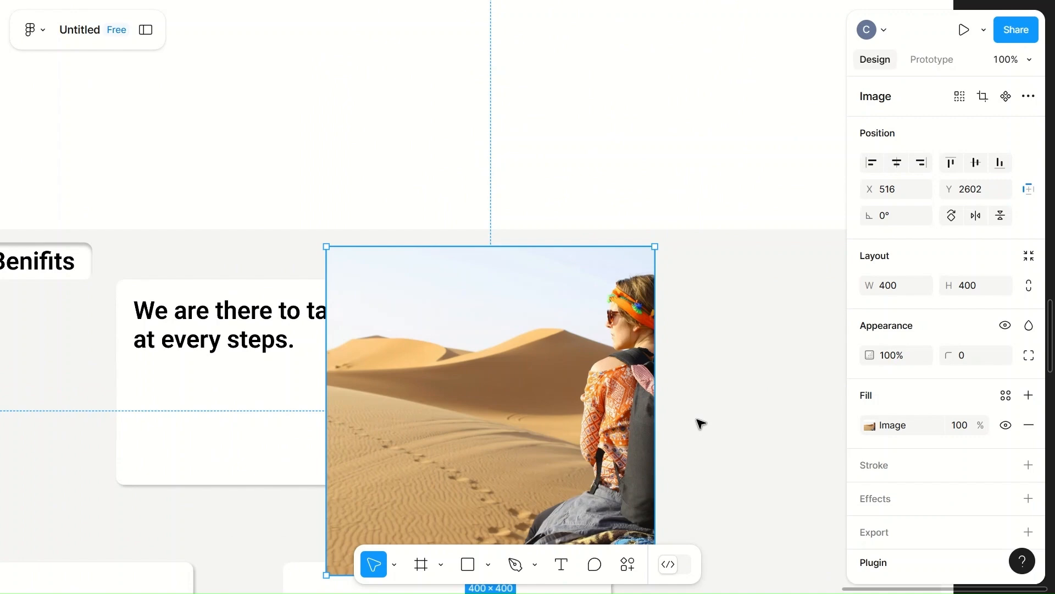
scroll(701, 424, "down", 2)
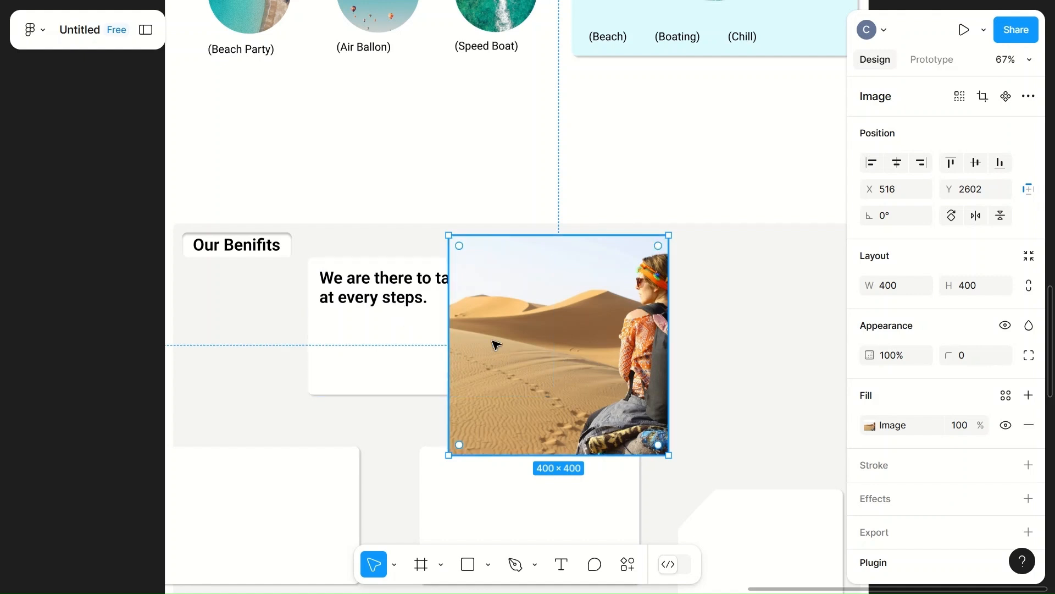
- Resize the desert image to 100 × 80 and move it below the card text to X 540, Y 2744
left_click(769, 318)
left_click(488, 344)
left_click(968, 295)
left_click(706, 331)
left_click(483, 262)
left_click_drag(476, 262, 477, 333)
- Set the desert image's size to 200 × 180
left_click(893, 285)
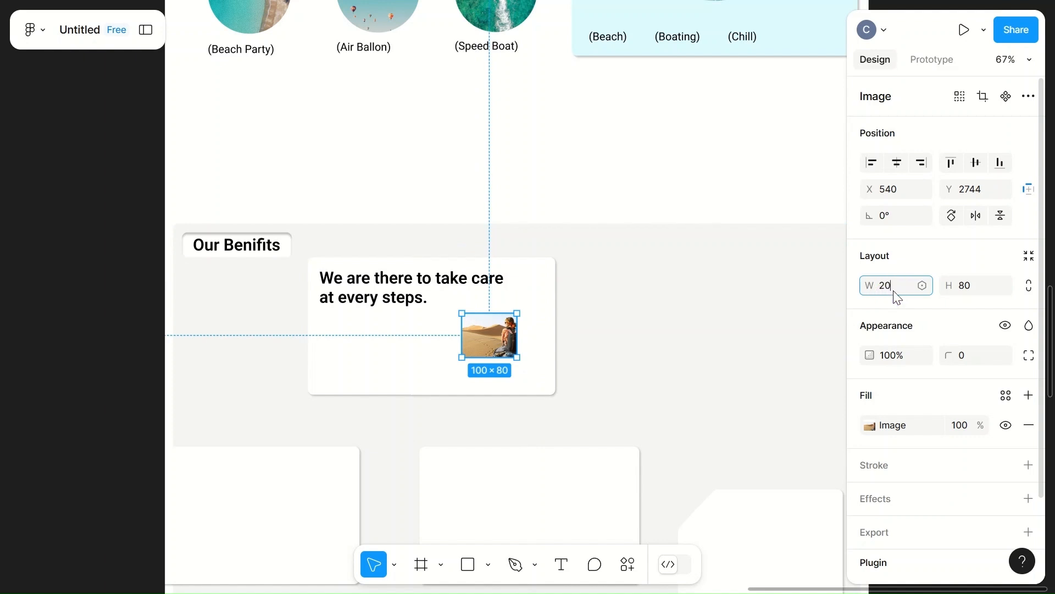
type("200")
left_click(978, 283)
type("180")
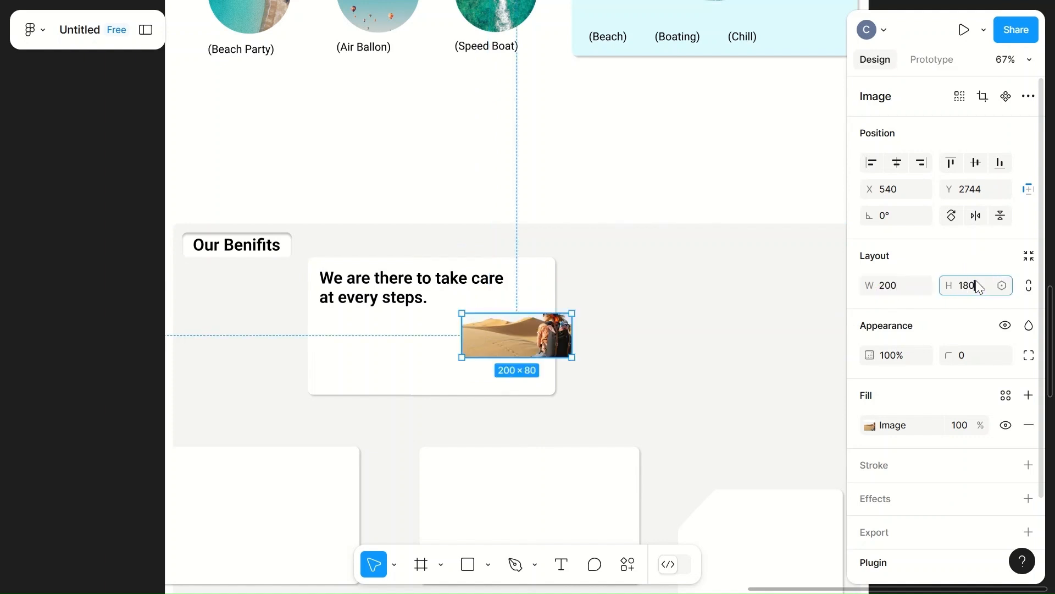
left_click(818, 346)
- Move the desert image to X 502, Y 2697 and set its corner radius to 8
left_click(503, 342)
left_click_drag(504, 343, 477, 322)
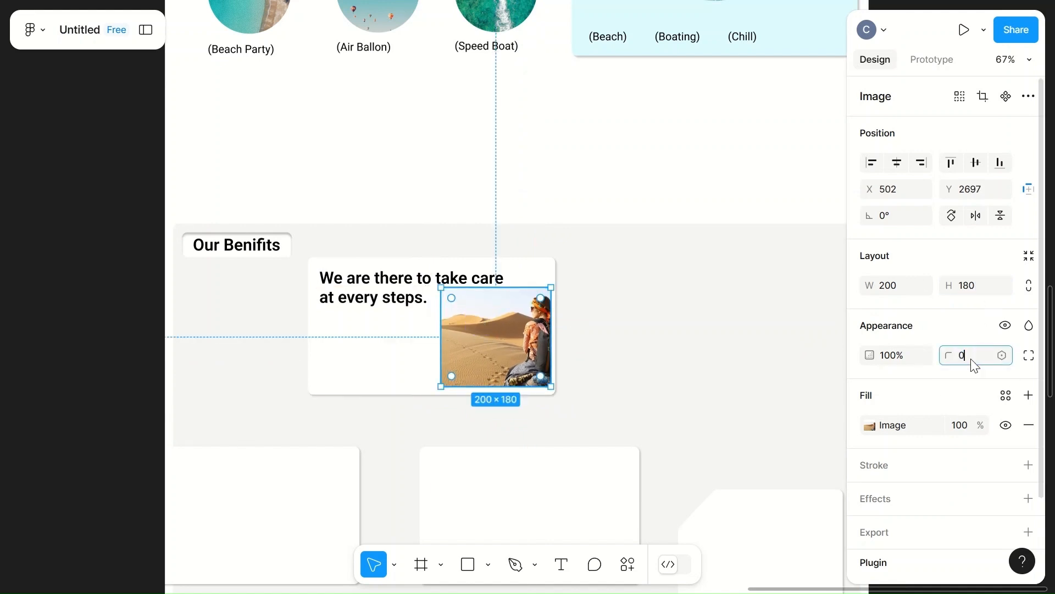
left_click(690, 378)
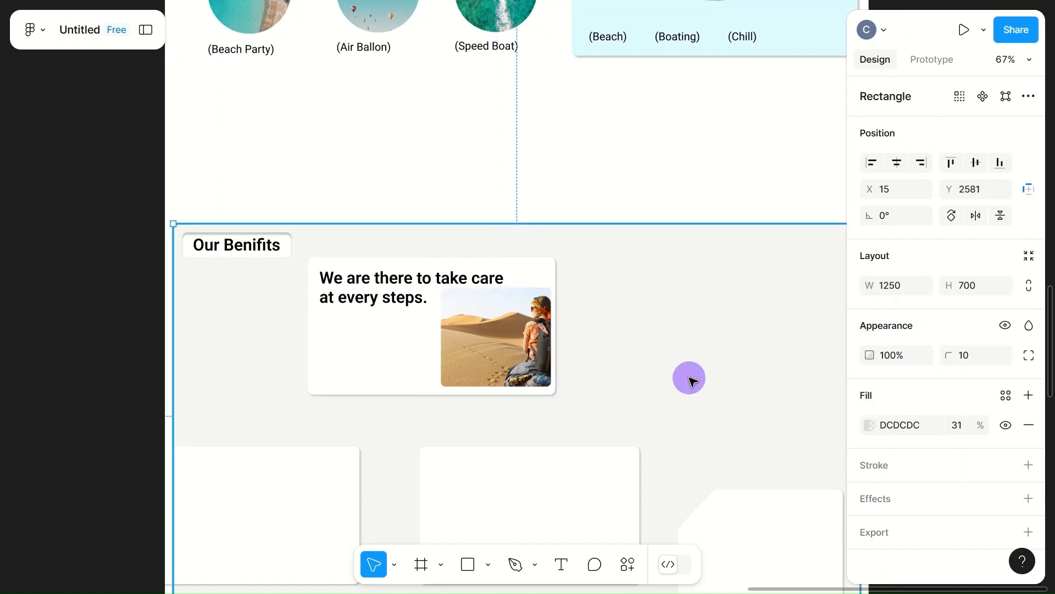
- Nudge the desert image closer to the card's lower-right corner, to X 504, Y 2706
scroll(691, 381, "up", 5)
scroll(692, 381, "left", 4)
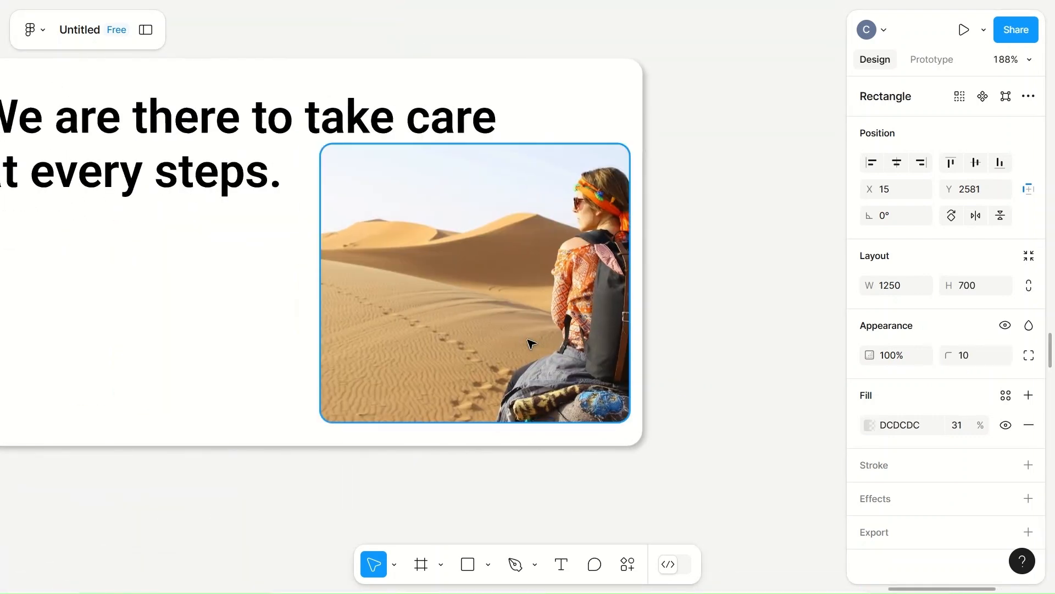
left_click(527, 342)
left_click_drag(528, 343, 535, 357)
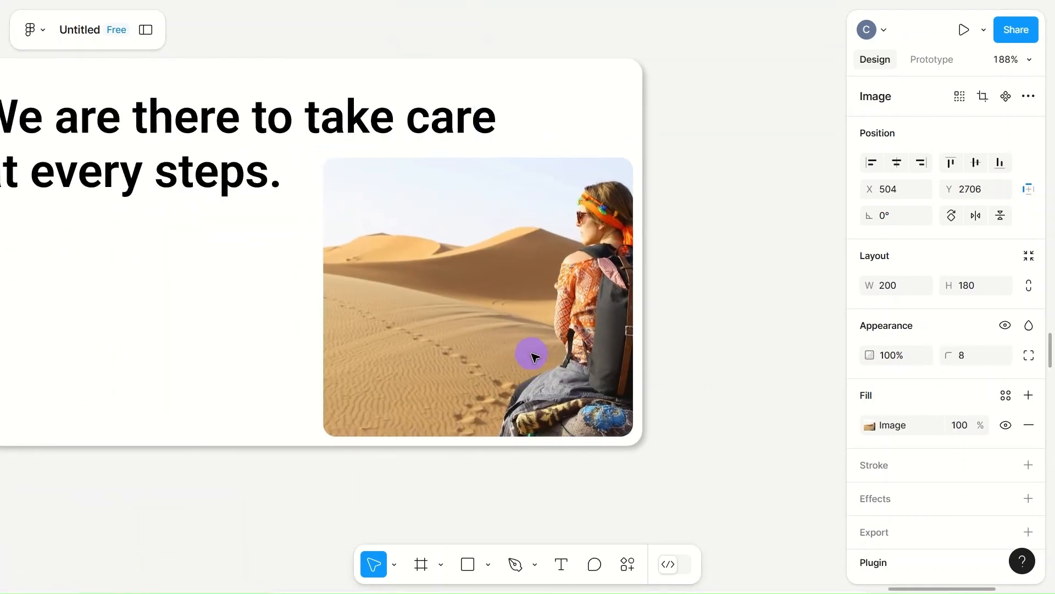
left_click(637, 361)
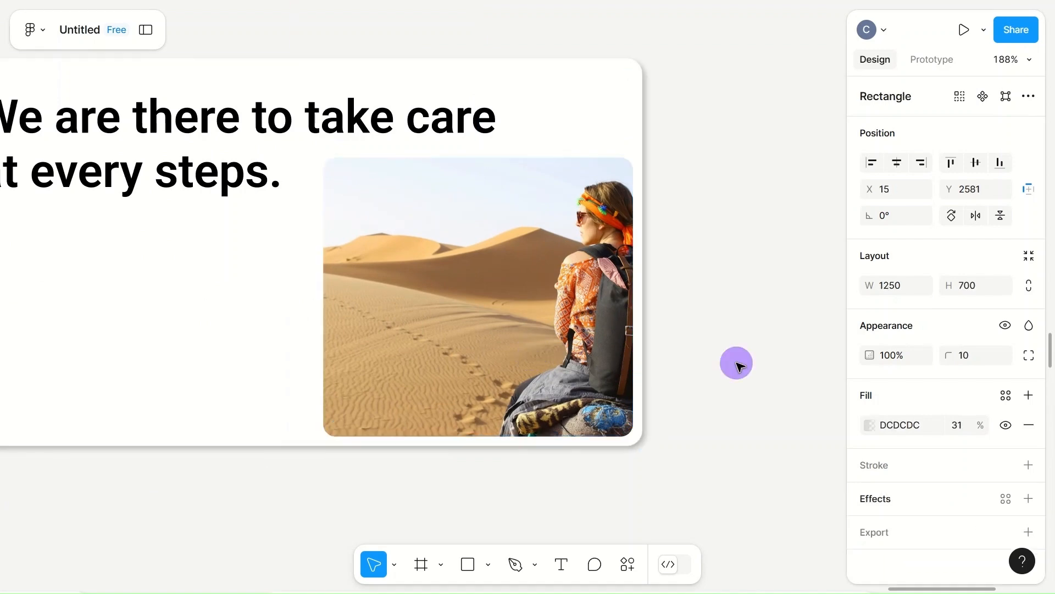
- Duplicate the arrow button beside the "EVERY STEPS ARE UNIQUE" heading onto the desert card at X 338, Y 2796 and bring it to the front
scroll(736, 365, "down", 10)
scroll(739, 365, "up", 4)
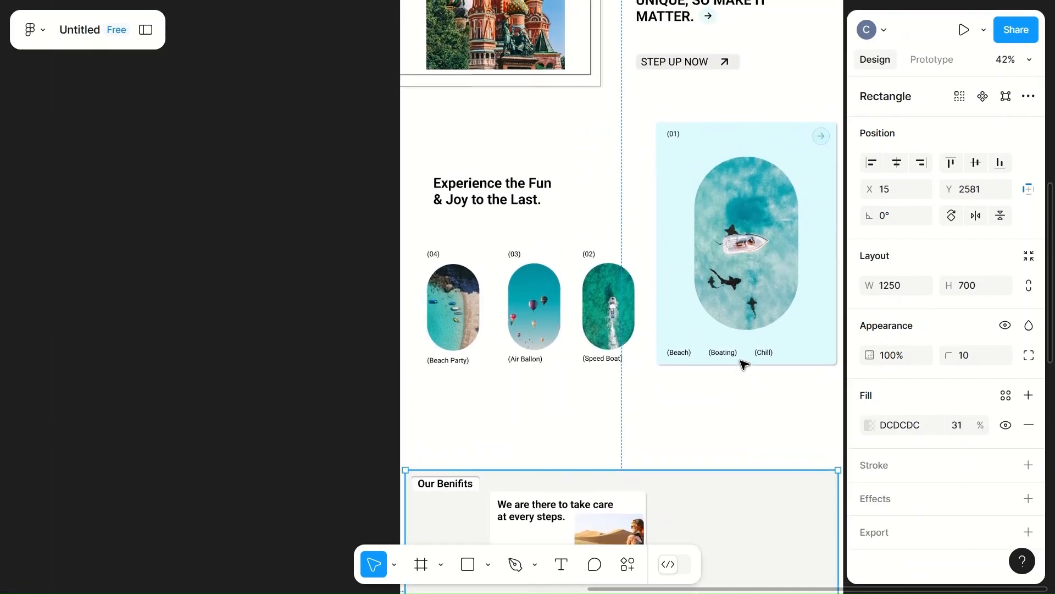
scroll(823, 141, "up", 5)
left_click(712, 275)
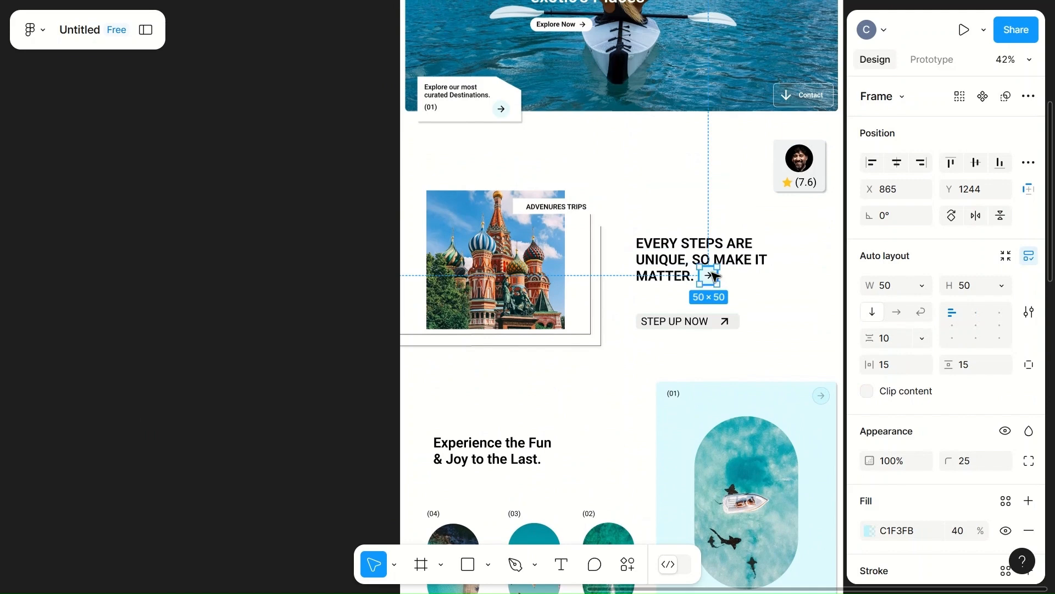
left_click_drag(712, 275, 568, 488)
scroll(578, 440, "down", 6)
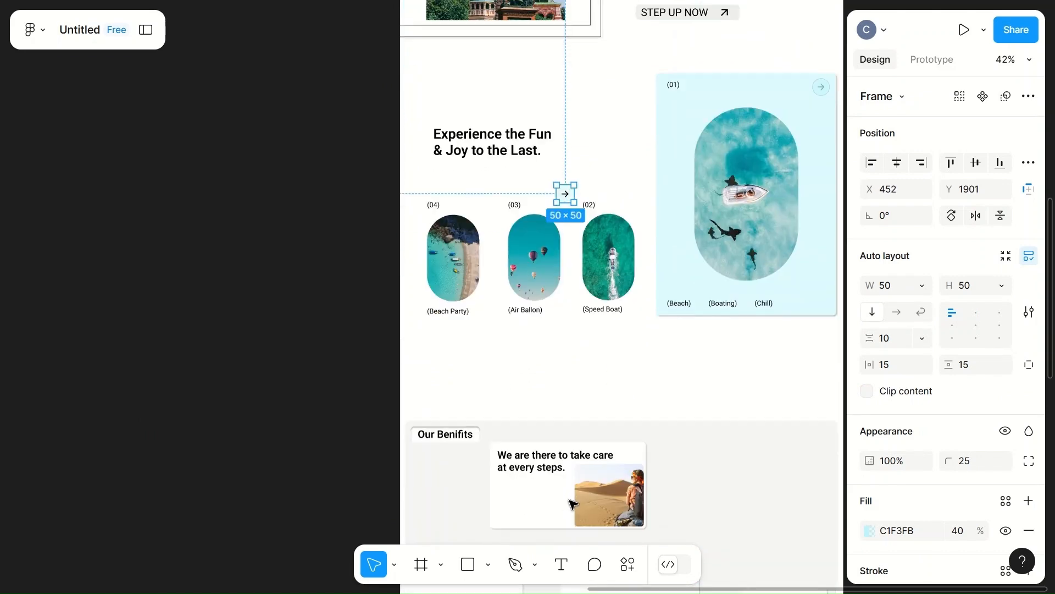
left_click_drag(569, 197, 531, 506)
scroll(531, 506, "up", 3)
right_click(527, 500)
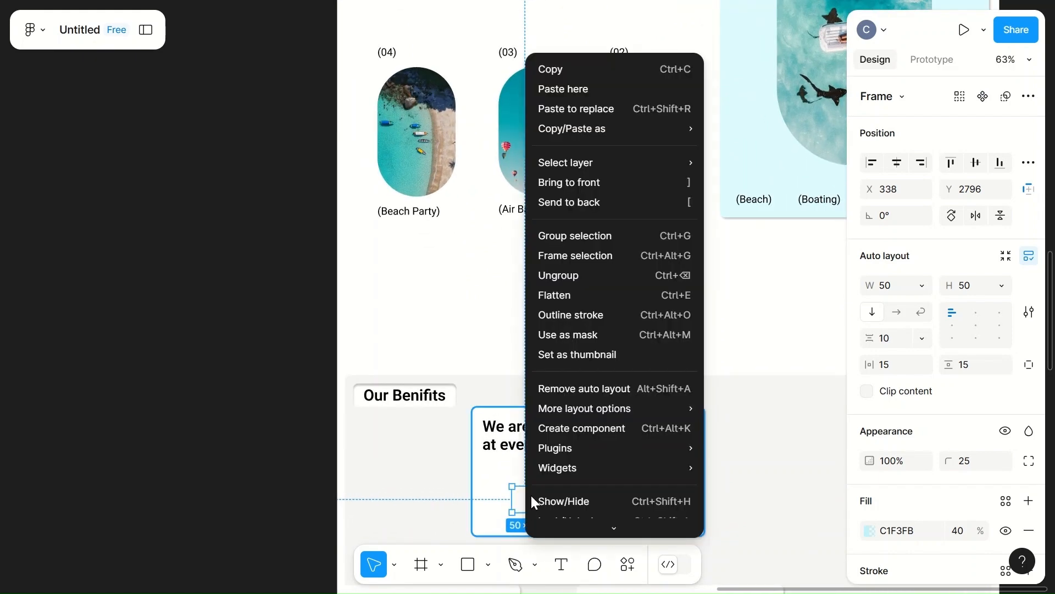
left_click(592, 189)
left_click(636, 393)
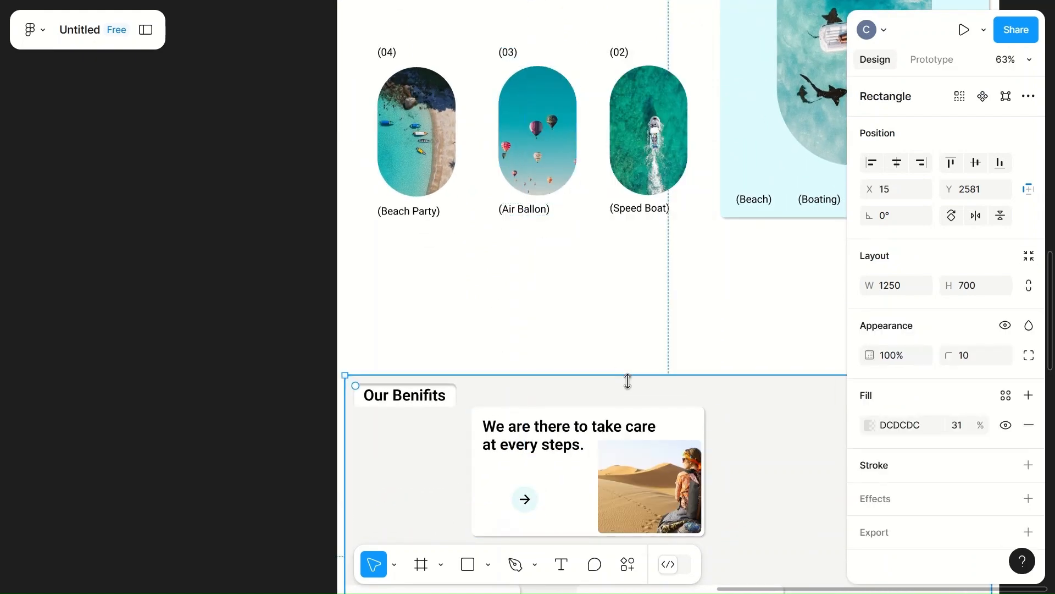
- Move the copied arrow button to the desert card's upper-right corner at X 654, Y 2647
scroll(632, 373, "down", 5)
left_click(521, 261)
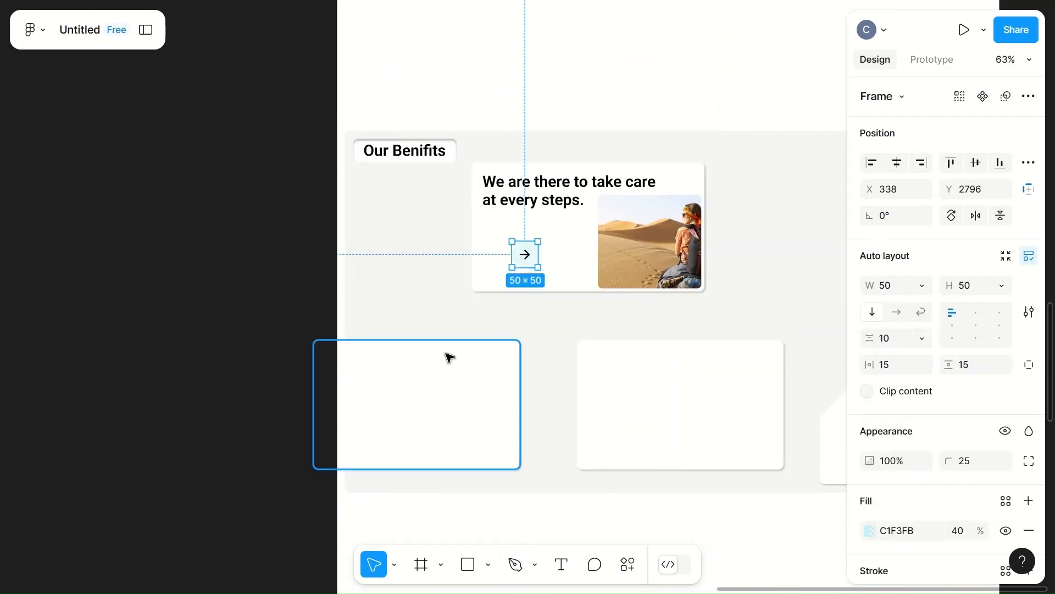
left_click_drag(524, 258, 685, 181)
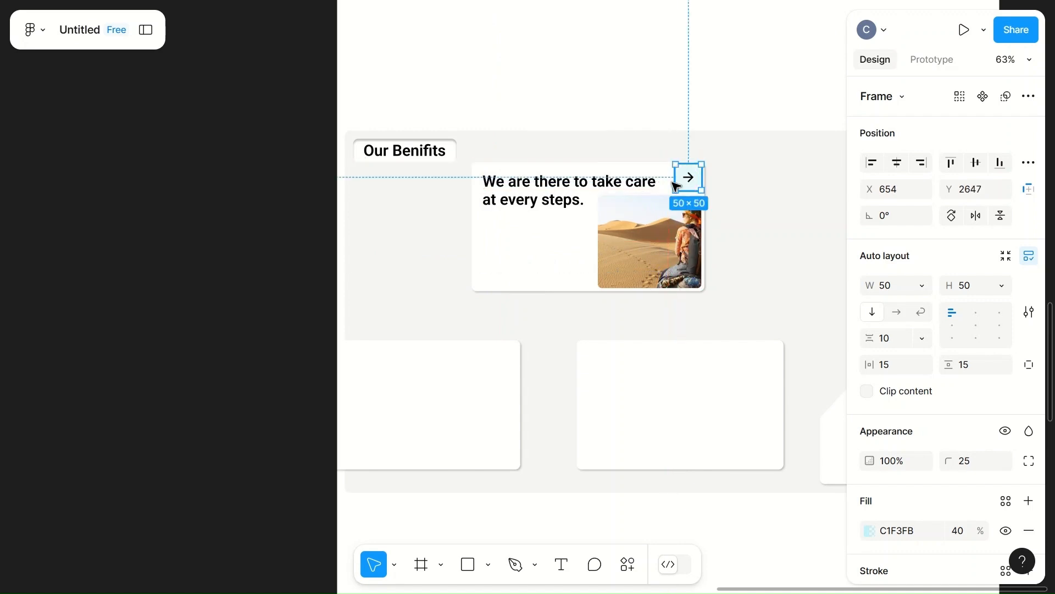
- Set the desert card's height to 280 and lower the desert image to X 504, Y 2736
left_click(535, 271)
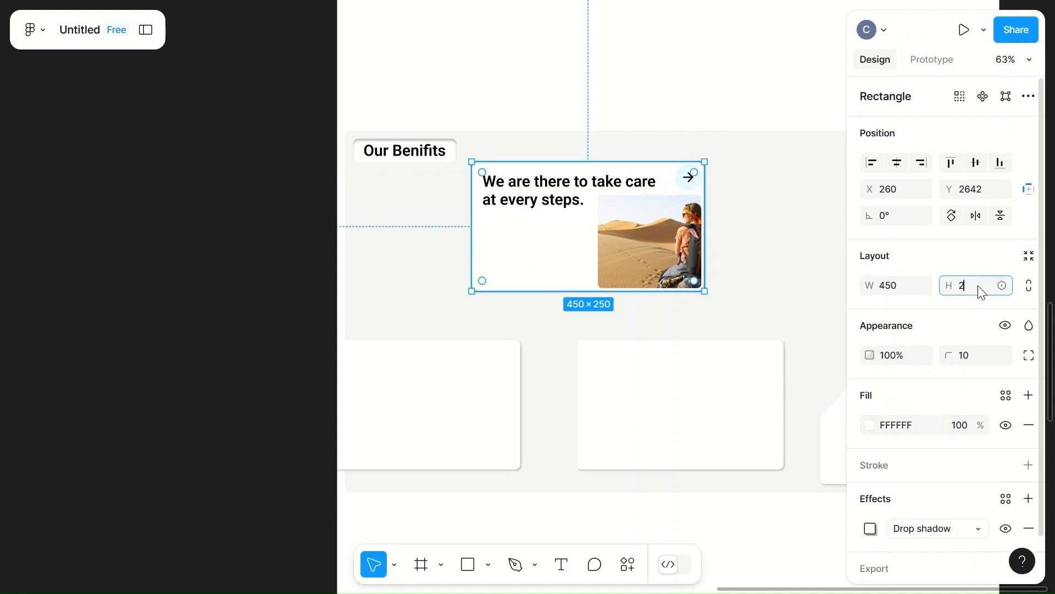
left_click(735, 278)
left_click(652, 271)
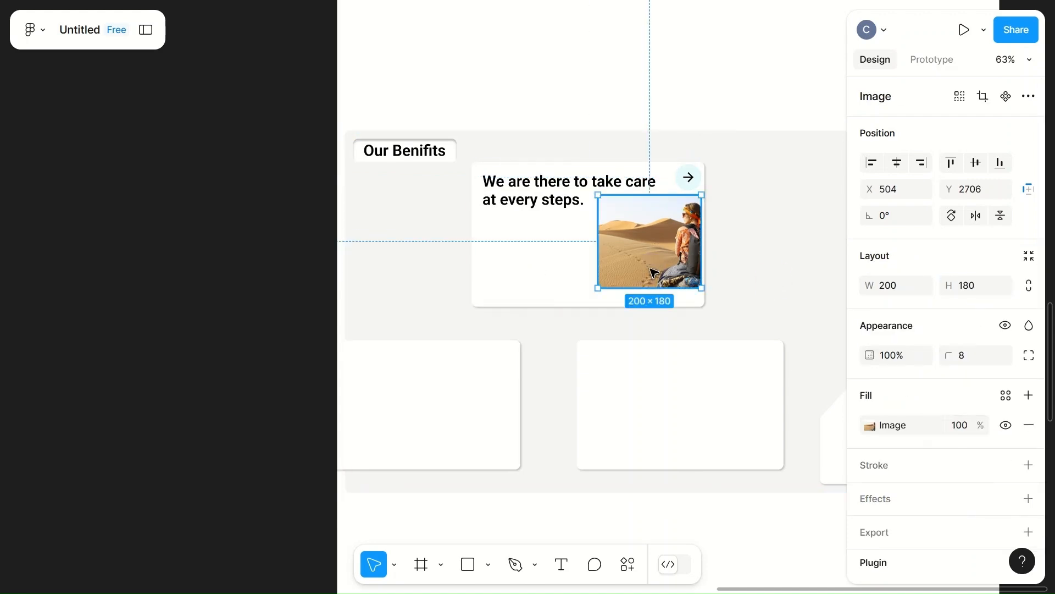
key("Down")
key("Down")
key("Down")
key("Down")
key("Down")
key("Down")
key("Down")
key("Down")
key("Down")
key("Down")
key("Down")
key("Down")
key("Down")
key("Down")
key("Down")
key("Down")
key("Down")
key("Down")
key("Down")
key("Down")
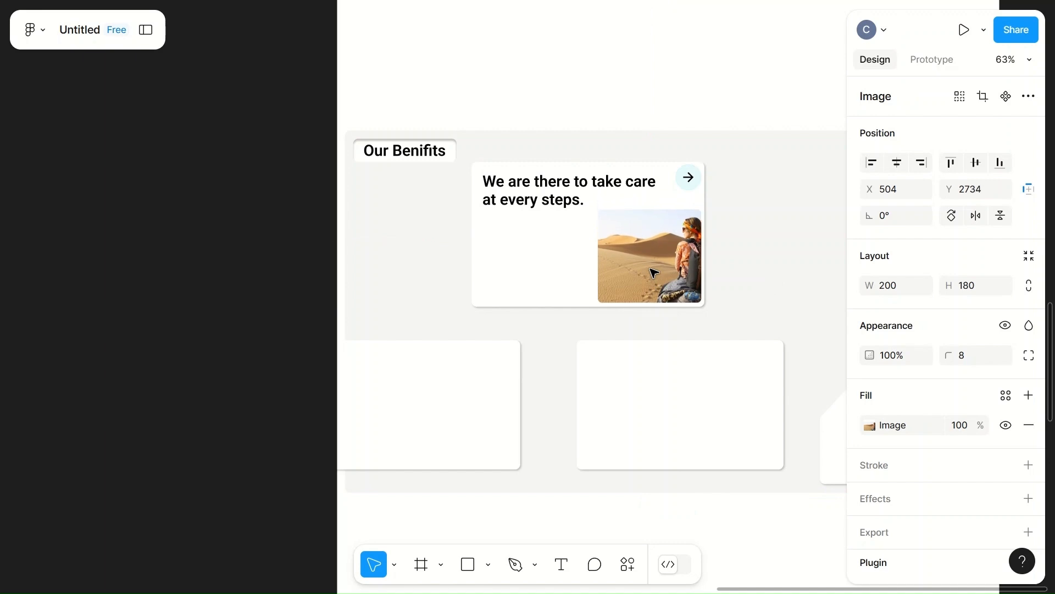
key("Down")
scroll(654, 273, "up", 5)
key("Down")
scroll(653, 271, "down", 2)
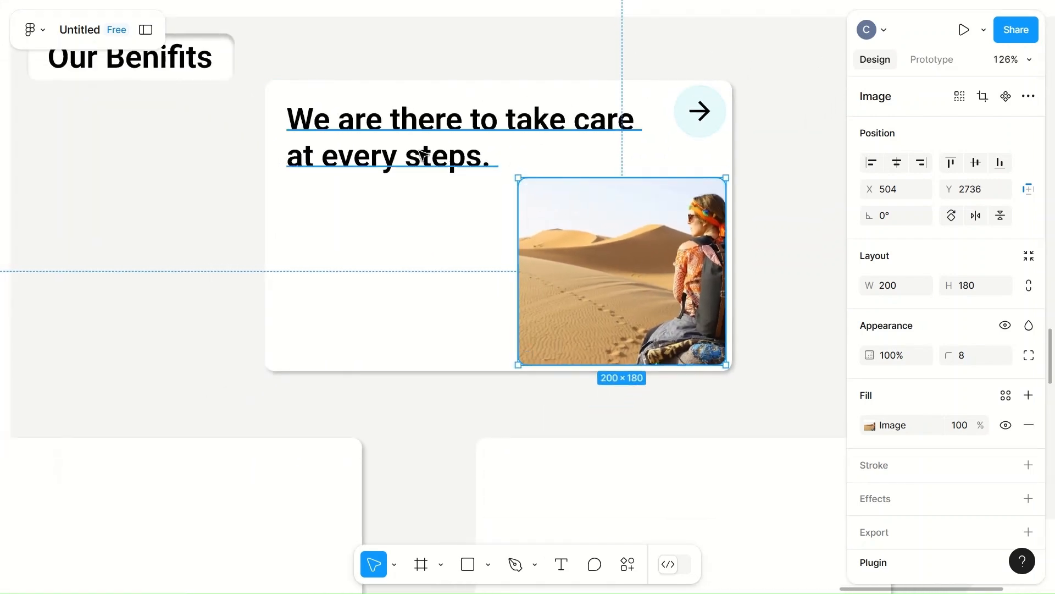
- Resize the desert card's text box to 285 × 143 so the sentence wraps more narrowly
left_click(420, 155)
left_click(329, 335)
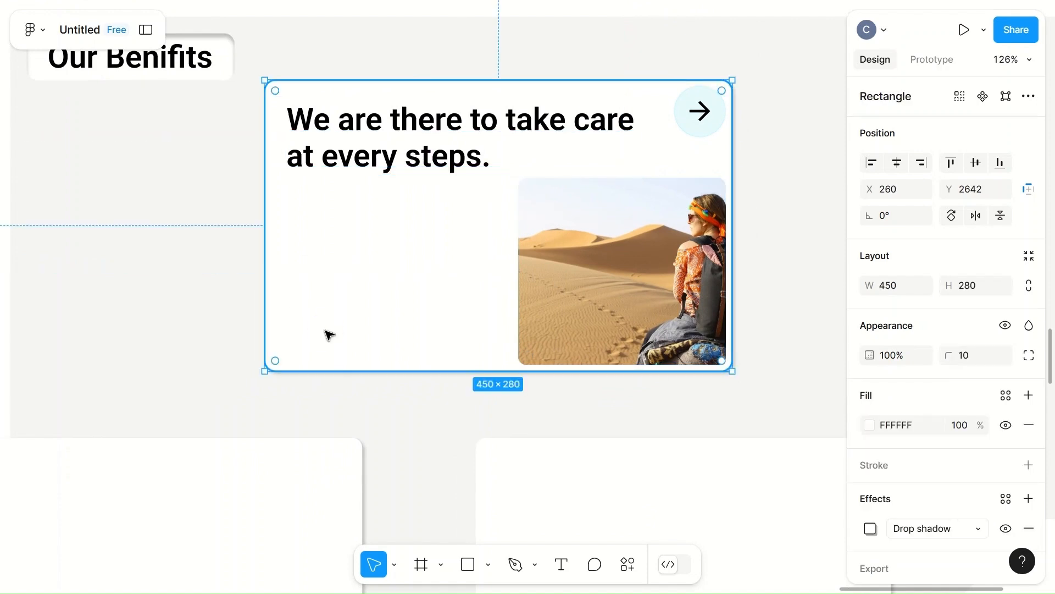
scroll(328, 335, "down", 4)
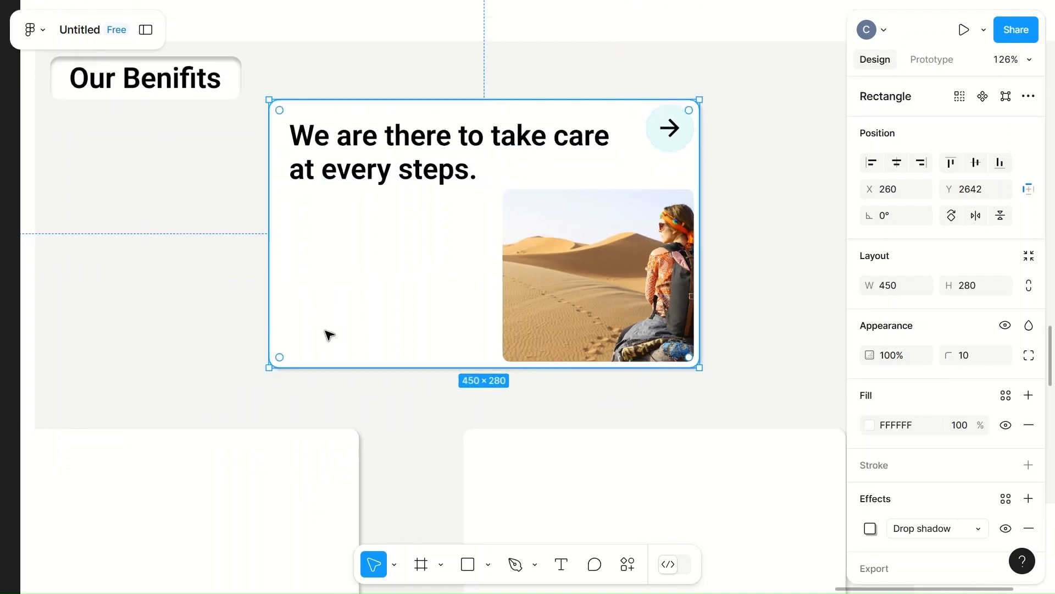
left_click(677, 232)
left_click_drag(571, 205, 489, 219)
left_click(395, 209)
left_click_drag(394, 231, 386, 279)
- Break the card's sentence after "We are there to" and keep "take care at every steps." as one continuous line
double_click(365, 226)
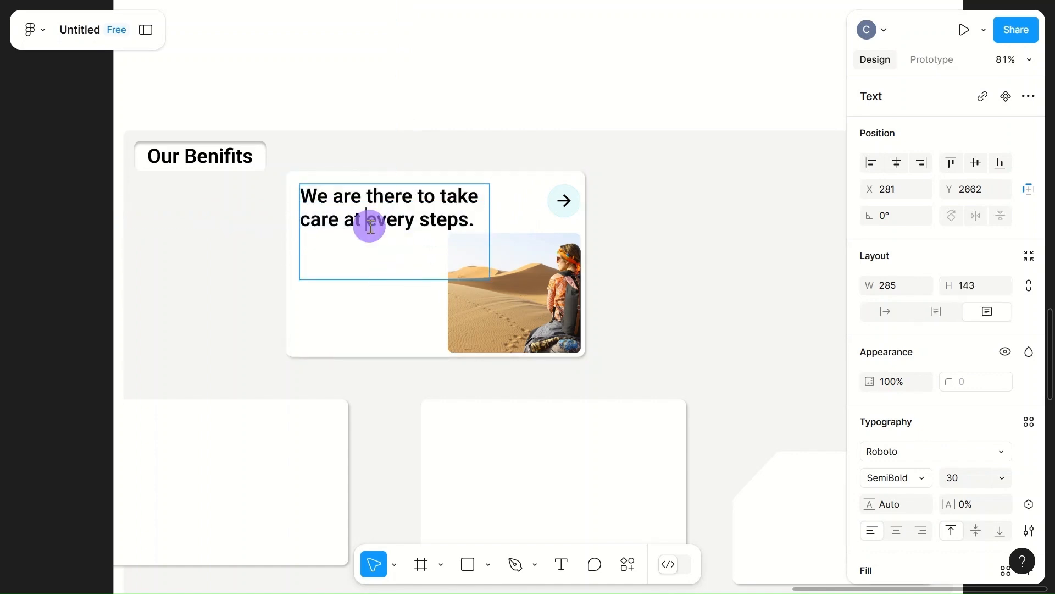
key("Return")
left_click(439, 195)
key("Return")
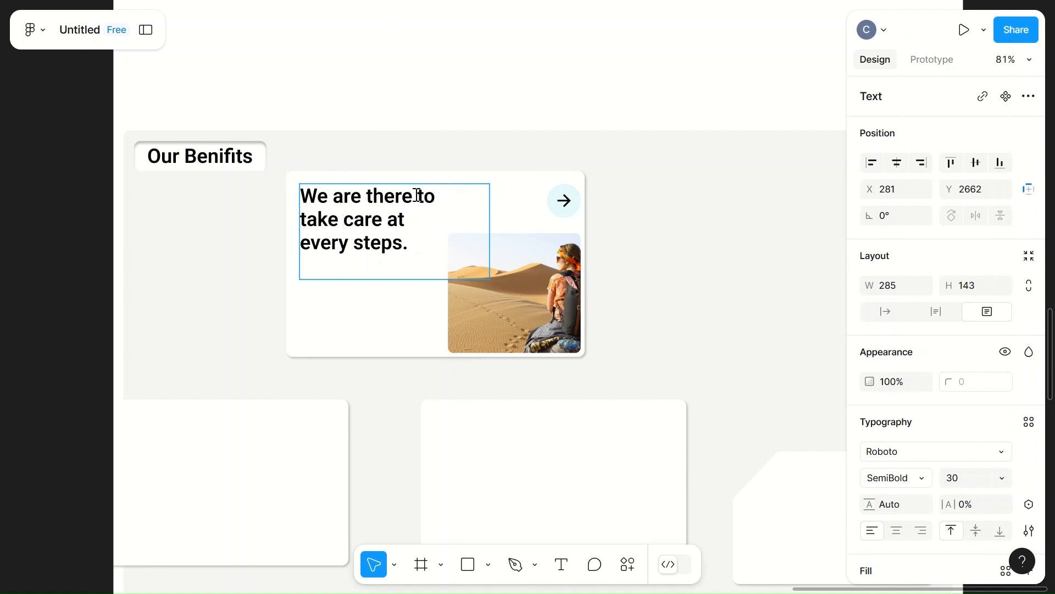
left_click(304, 244)
key("BackSpace")
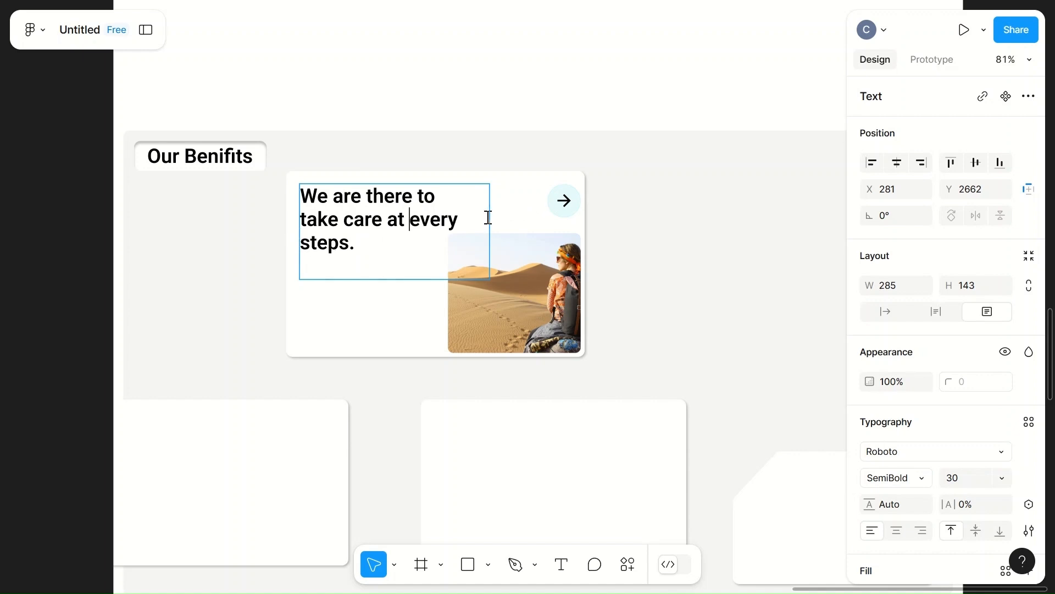
- Shift the card's text box to X 274, Y 2662 and resize it to 330 × 105
left_click(659, 223)
left_click_drag(405, 278, 402, 222)
left_click(645, 200)
left_click(408, 223)
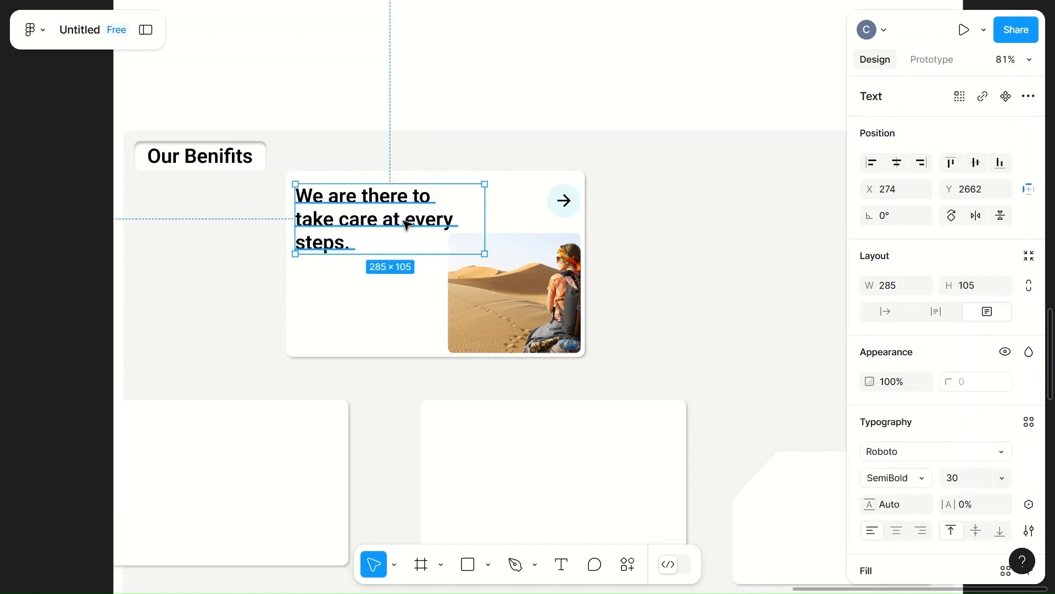
left_click_drag(485, 210, 515, 210)
left_click(695, 233)
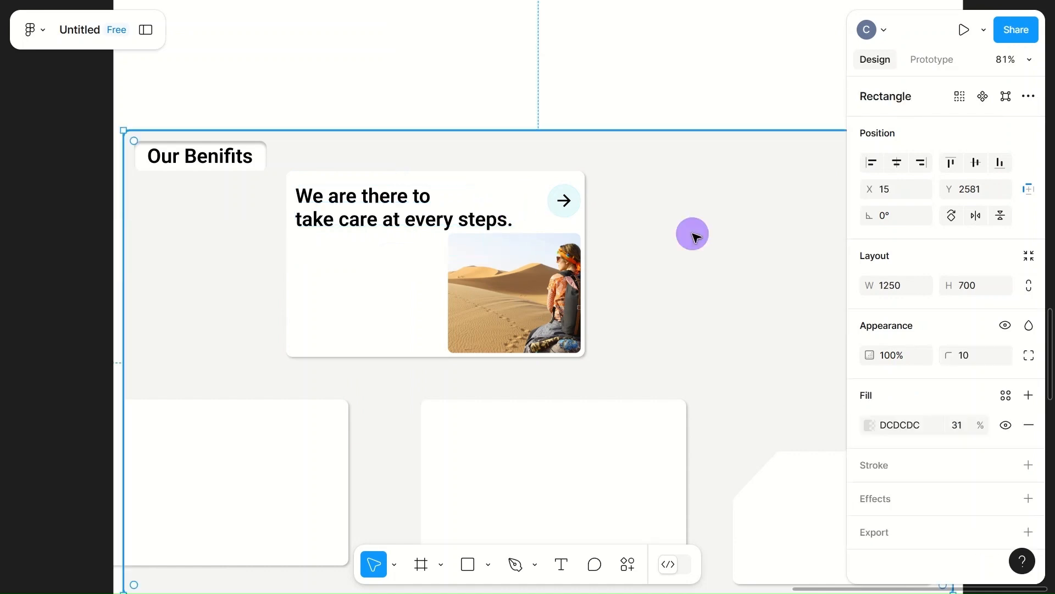
- Move the text and arrow button to the desert card's lower edge and the image to its upper-left corner
scroll(695, 237, "down", 1)
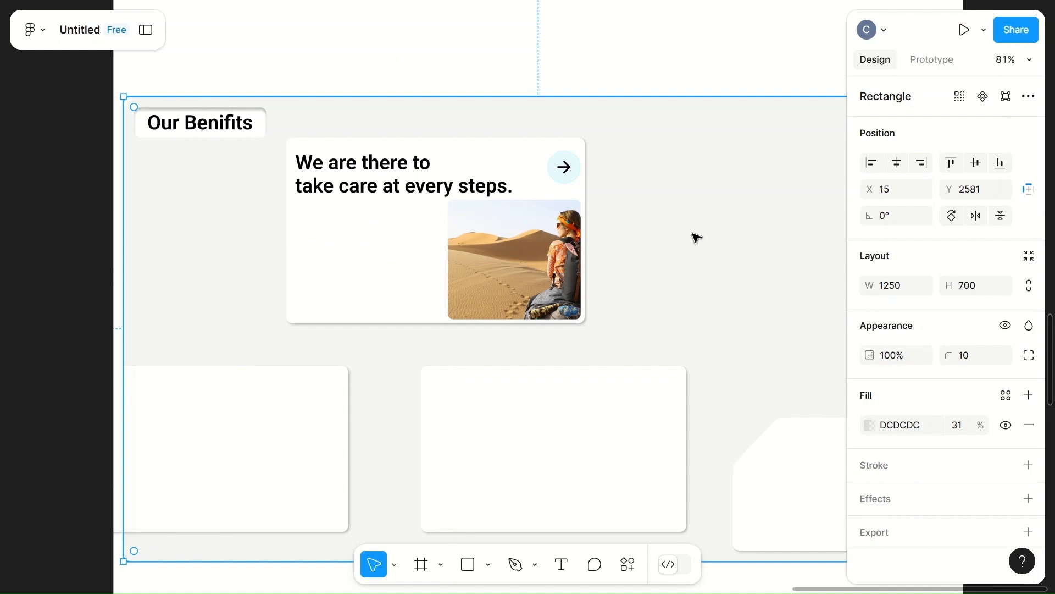
scroll(694, 237, "down", 3)
left_click(472, 207)
left_click_drag(471, 208, 466, 291)
left_click(564, 245)
left_click_drag(564, 245, 443, 197)
left_click_drag(592, 182, 591, 284)
- Move the desert image to the card's upper-right corner at X 500, just above the text
left_click(432, 219)
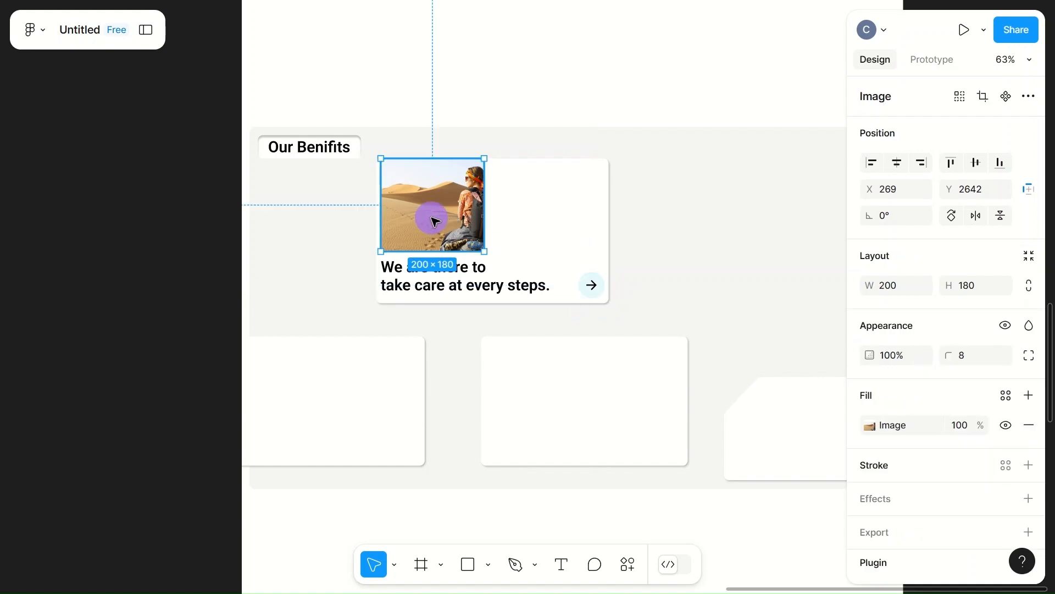
left_click_drag(435, 220, 554, 231)
scroll(552, 228, "up", 5)
key("Right")
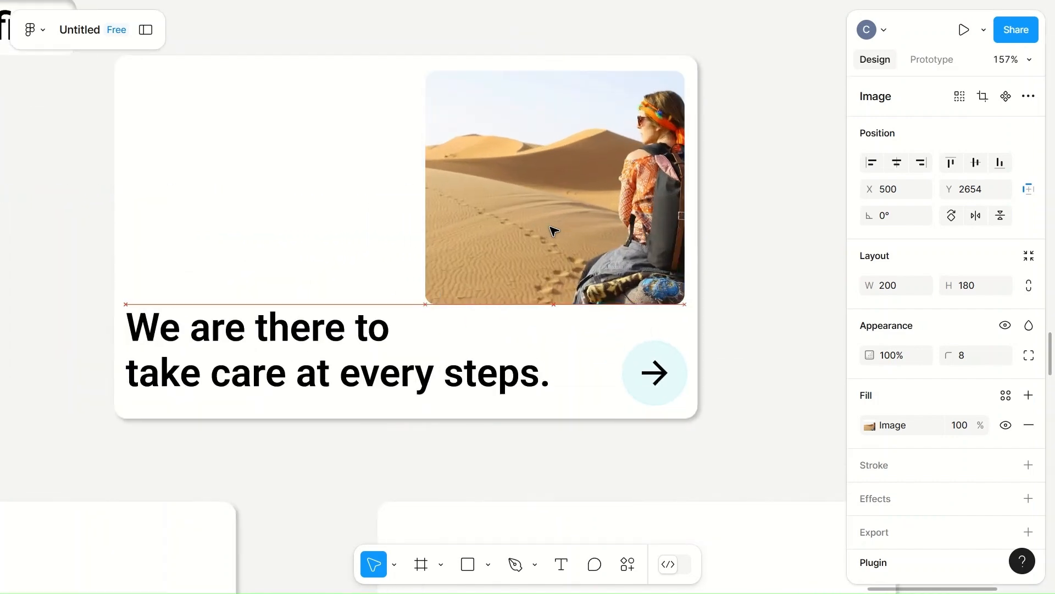
left_click(806, 238)
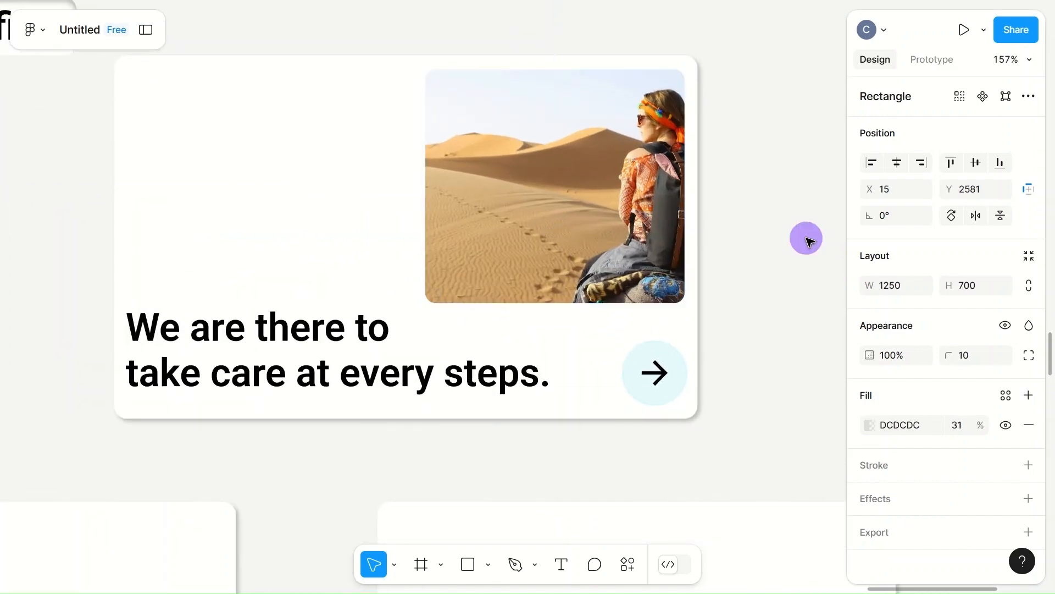
- Spread the blank cards: one right of the desert card, one at the panel's lower left, and the cut-corner card at X 506, Y 3036
scroll(805, 238, "down", 3)
scroll(809, 241, "down", 4)
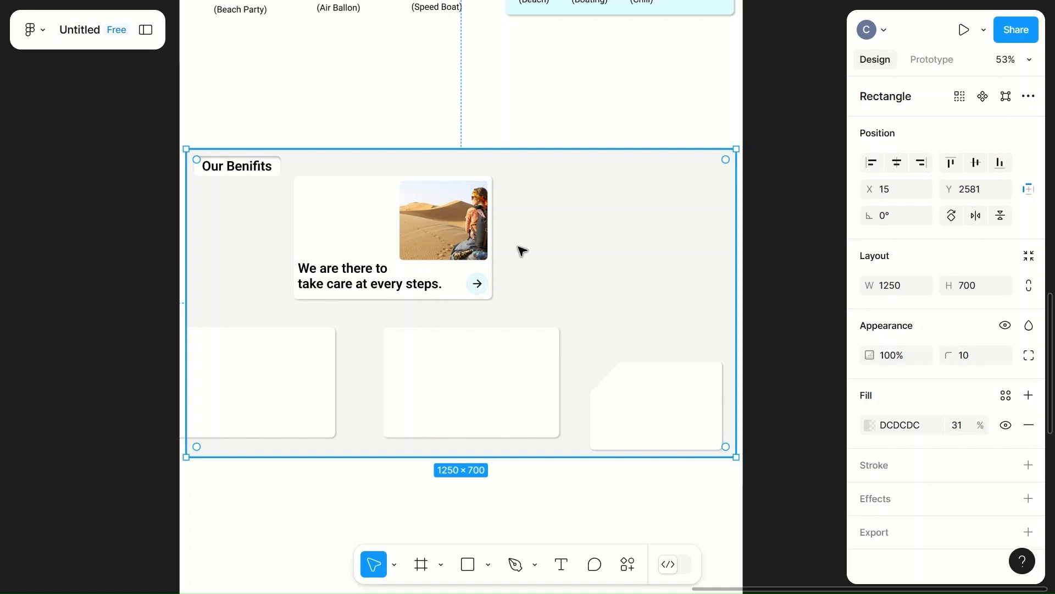
scroll(533, 253, "left", 2)
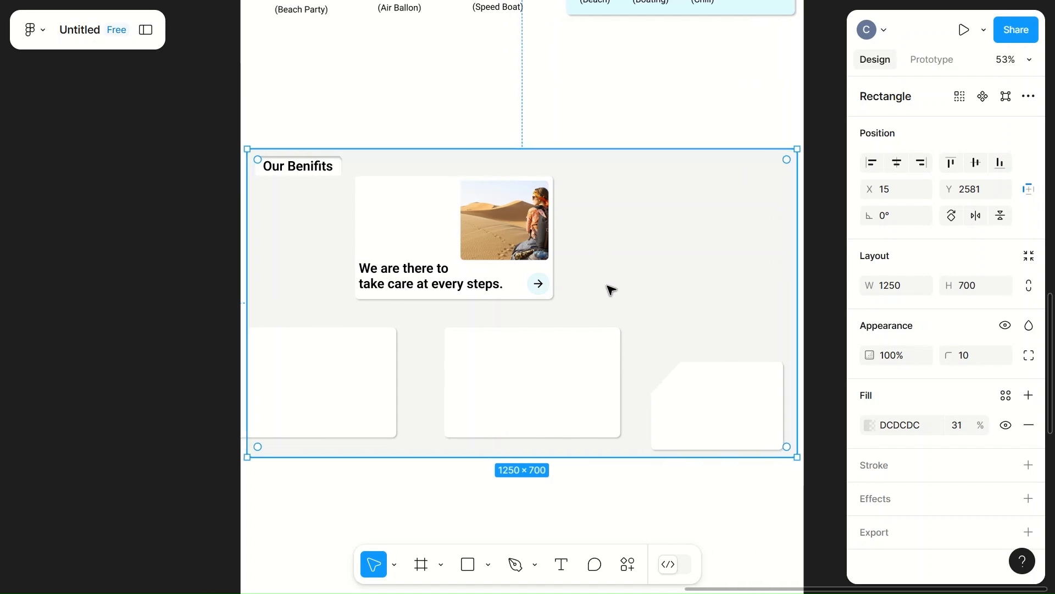
scroll(349, 365, "left", 4)
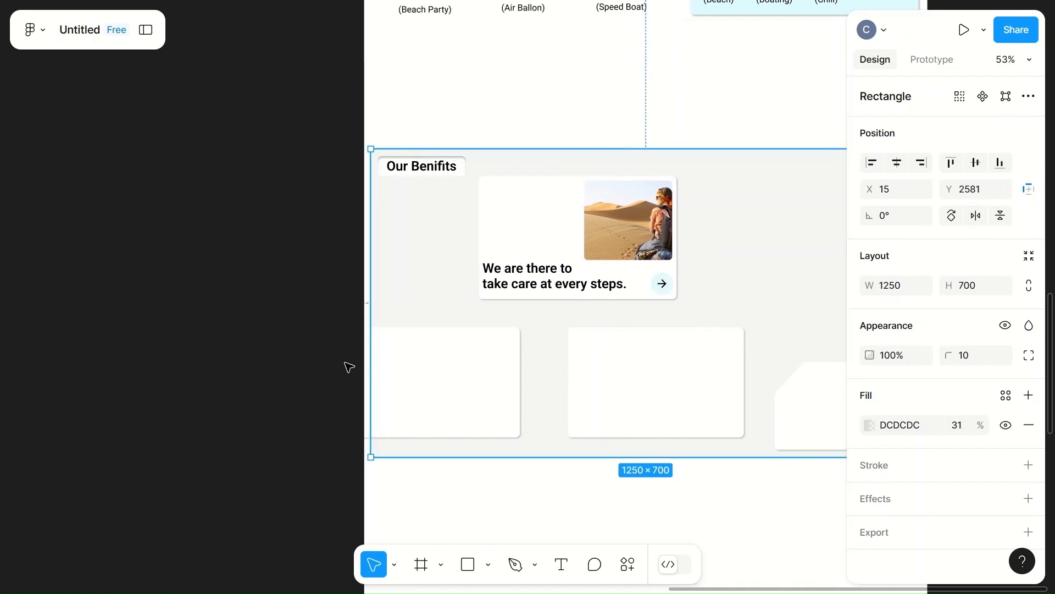
scroll(369, 369, "right", 5)
left_click(493, 361)
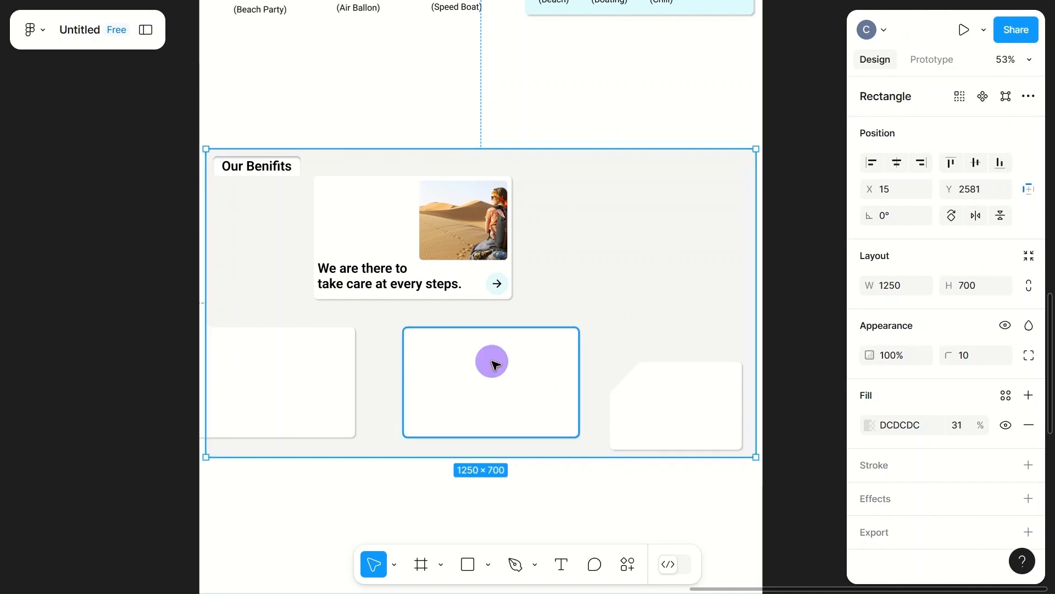
left_click_drag(483, 372, 590, 268)
left_click(312, 405)
left_click_drag(309, 400, 358, 401)
left_click_drag(648, 415, 461, 408)
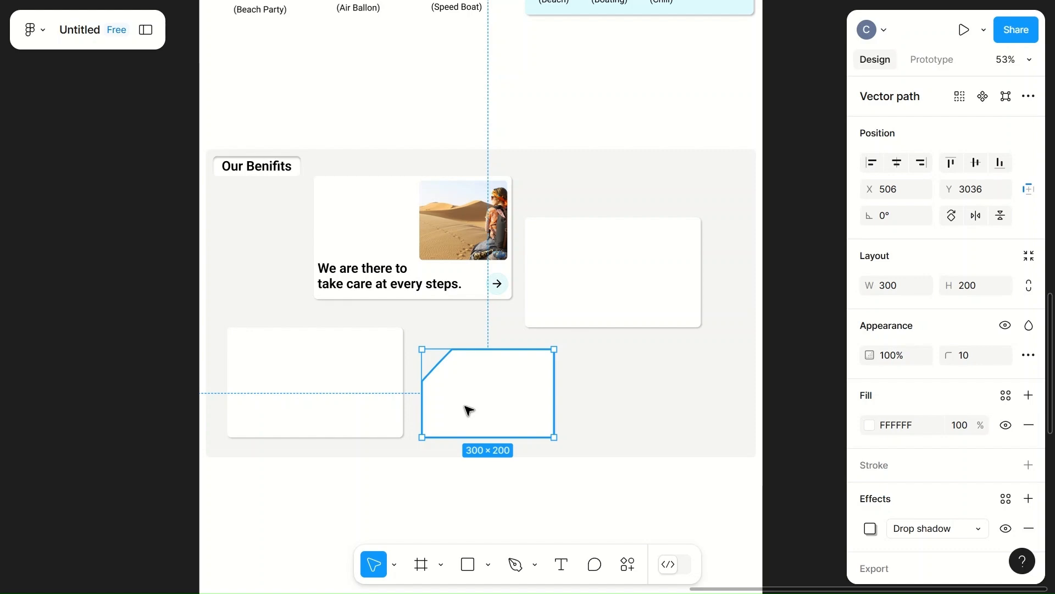
- Duplicate the desert card's text onto the blank card beside it at X 763, Y 2772 and bring it to the front
scroll(608, 266, "down", 5)
scroll(608, 266, "up", 2)
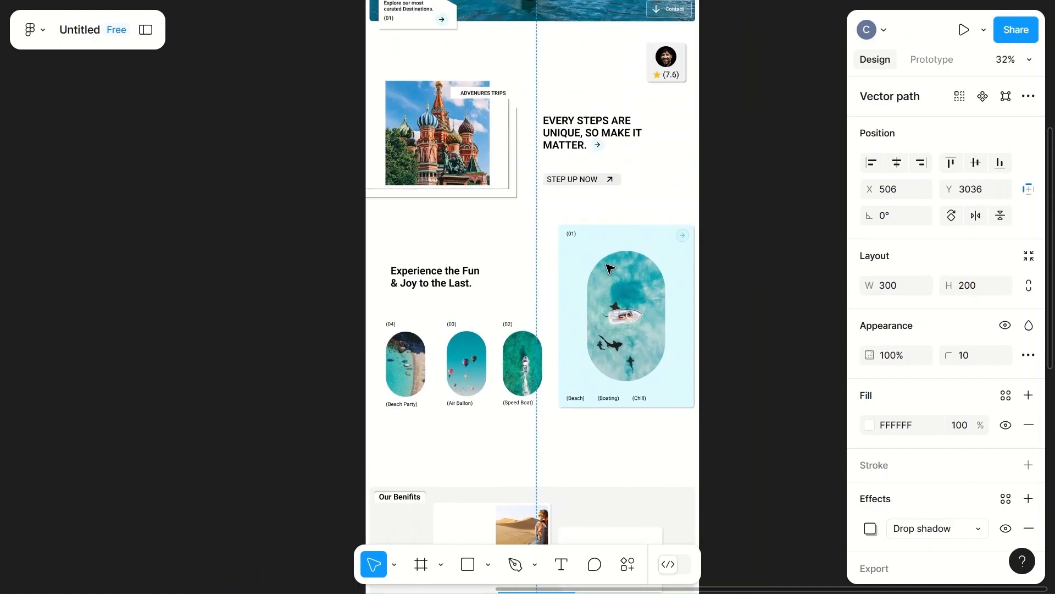
scroll(608, 266, "down", 5)
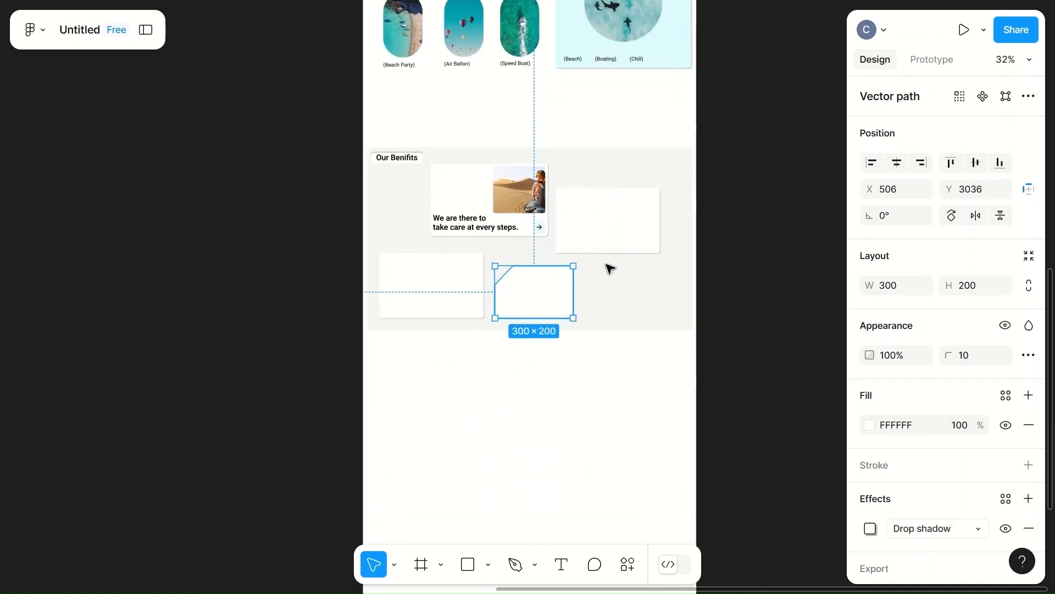
scroll(608, 267, "up", 5)
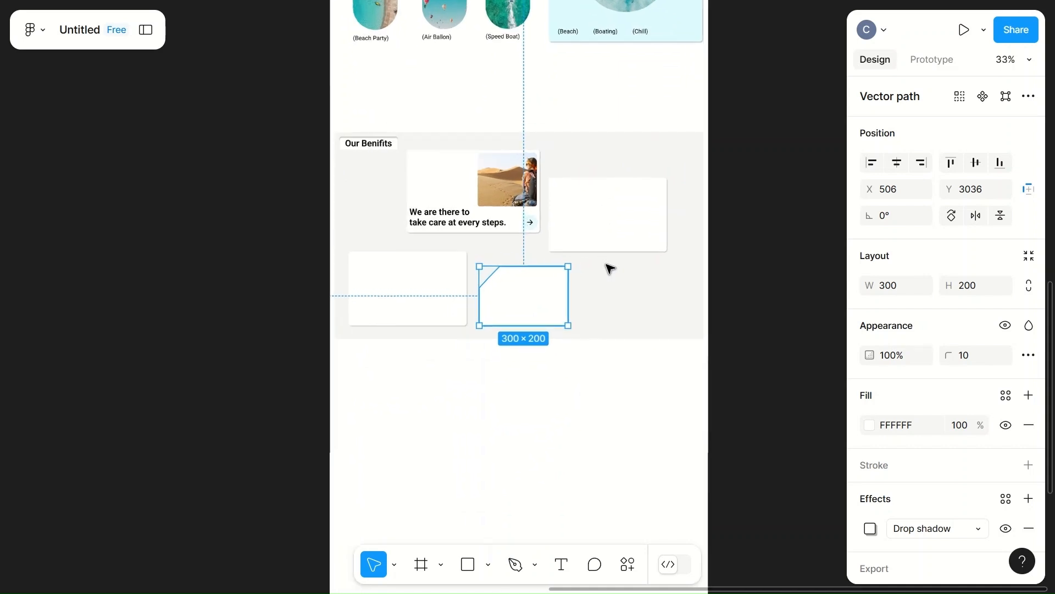
left_click(370, 196)
left_click_drag(370, 196, 575, 170)
right_click(589, 206)
left_click(629, 187)
- Replace the copied text with "Travel with Peace of Mind knowing that are always here."
double_click(573, 170)
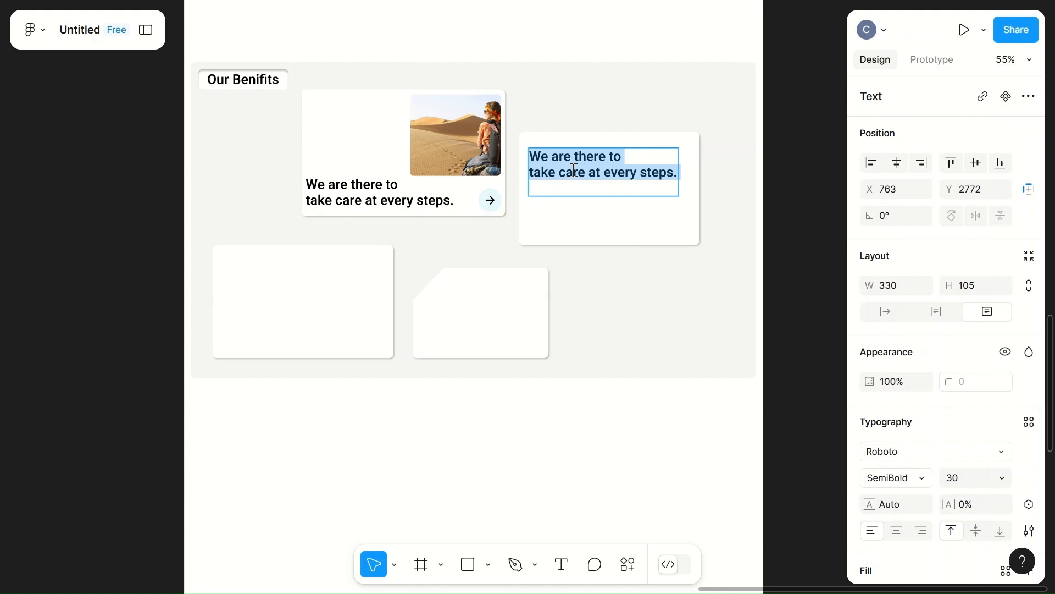
type("Travel with Peace")
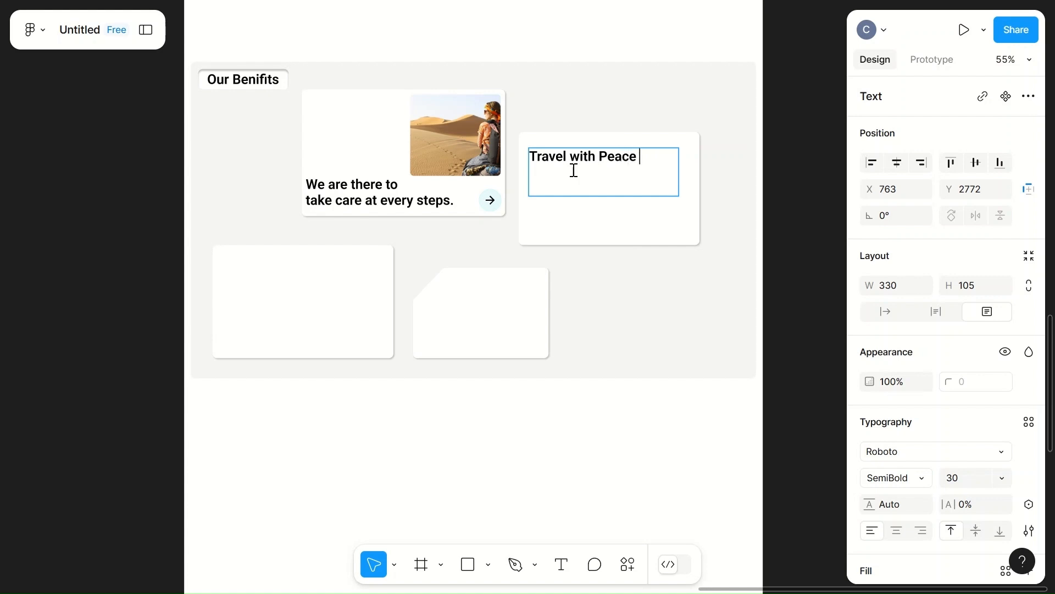
type(" of Mind knowing that are")
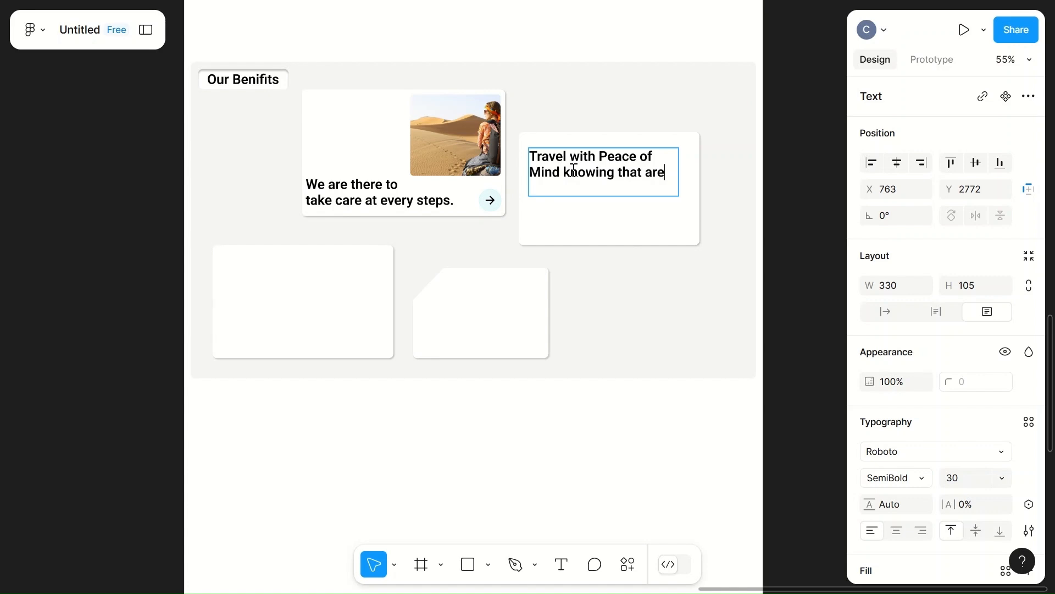
type(" alway's here")
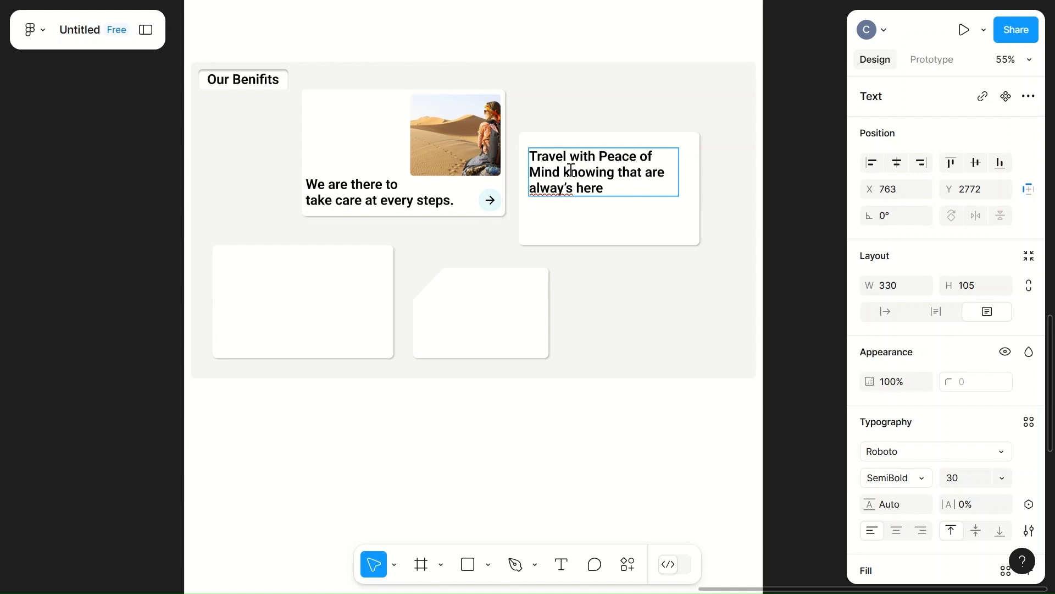
left_click(568, 187)
key("Delete")
left_click(606, 189)
type(".")
key("Escape")
- Format the "Travel with Peace of Mind" text as Medium at size 20 and narrow its text box to 305 wide
left_click(899, 478)
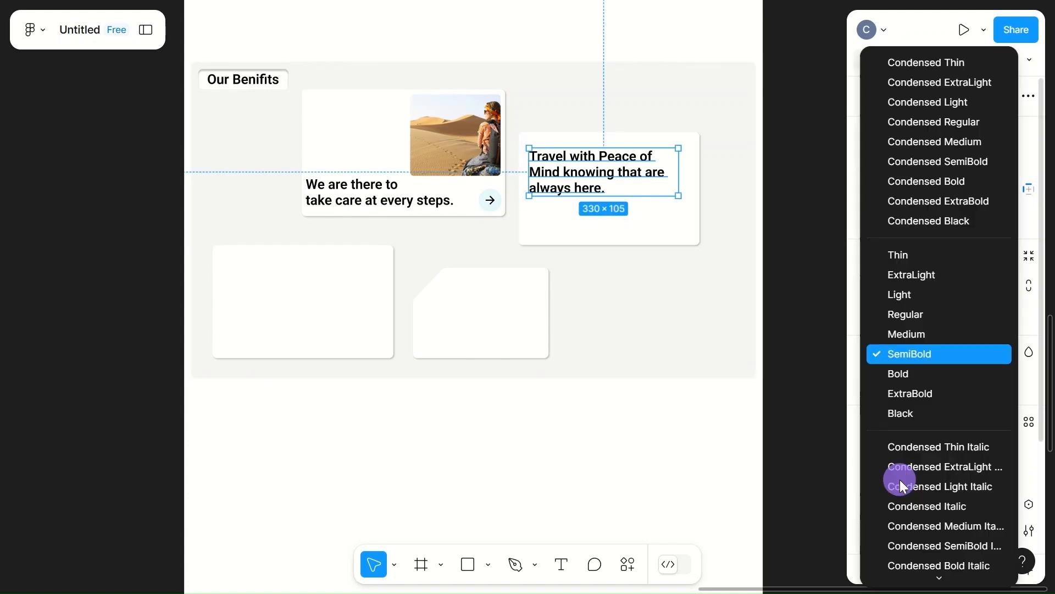
left_click(910, 334)
left_click(958, 479)
type("20")
left_click(648, 278)
left_click(568, 160)
left_click_drag(681, 170, 662, 167)
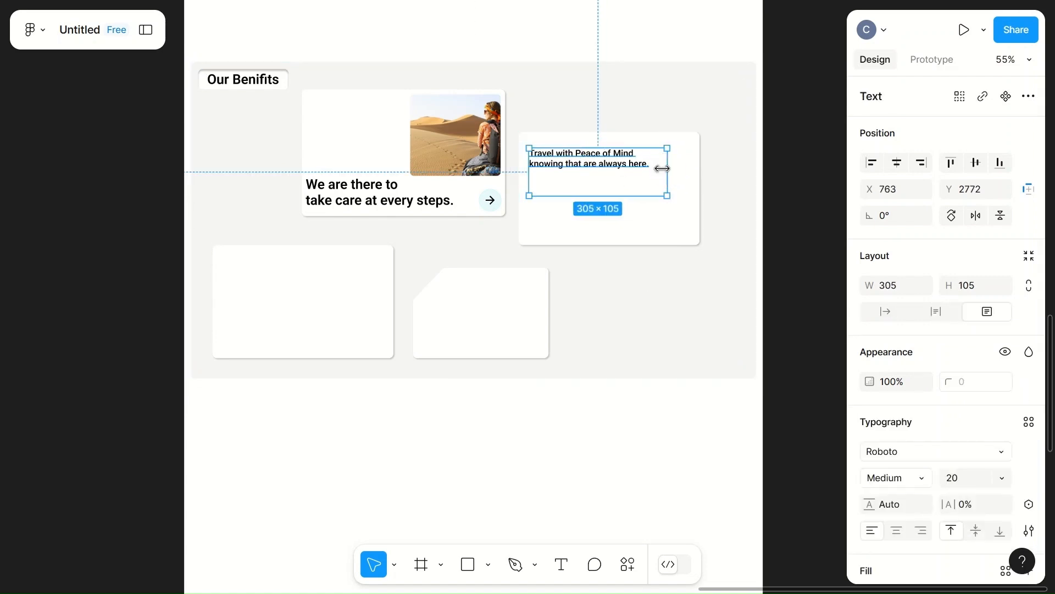
- Add a "(01)" text near the bottom of the "Travel with Peace of Mind" card
left_click(634, 238)
left_click(598, 247)
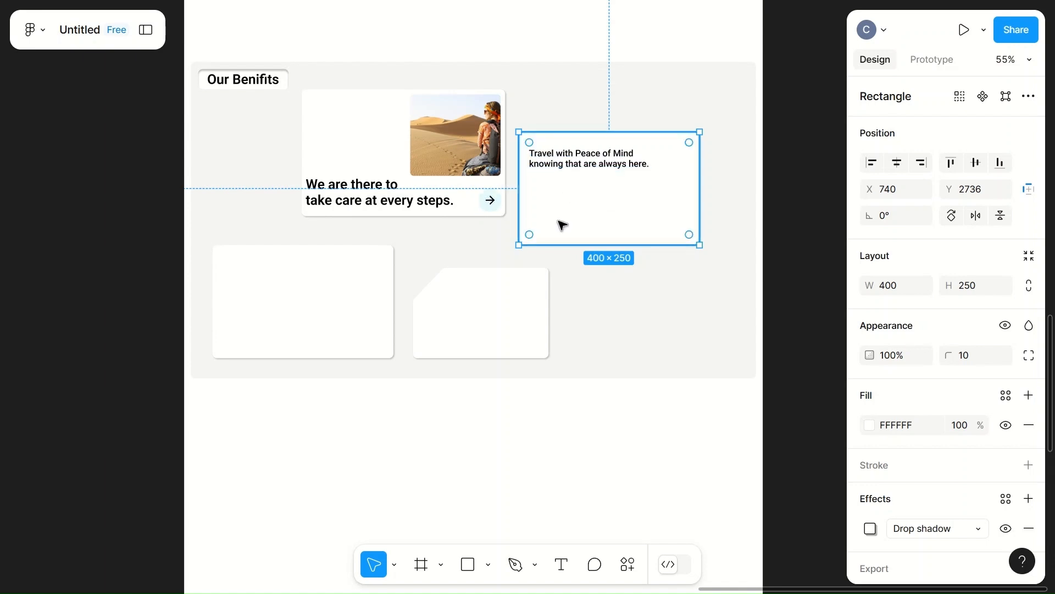
key("t")
left_click(550, 191)
left_click(577, 225)
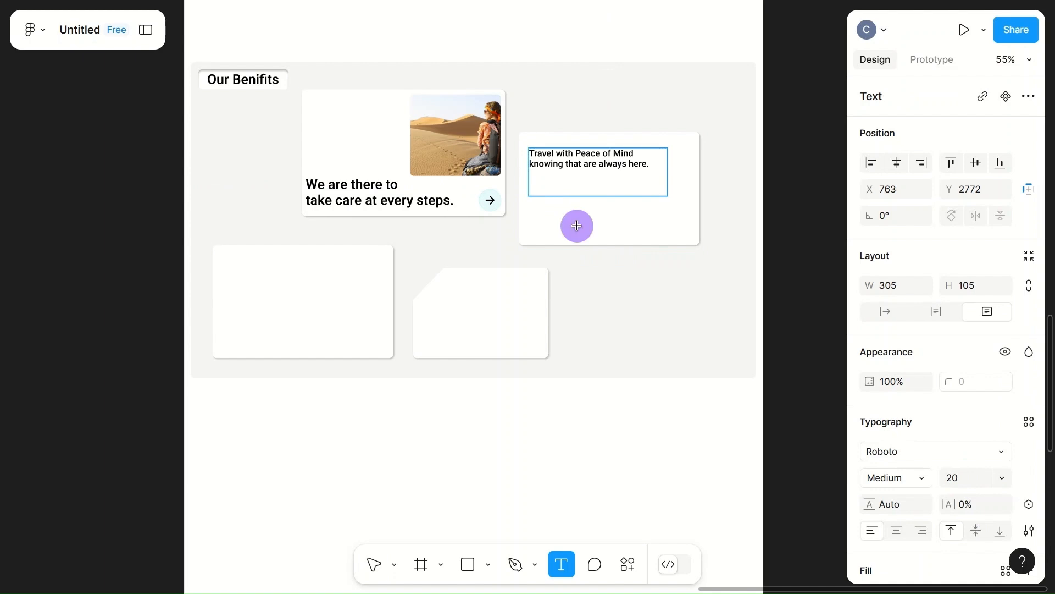
type("o")
type("1")
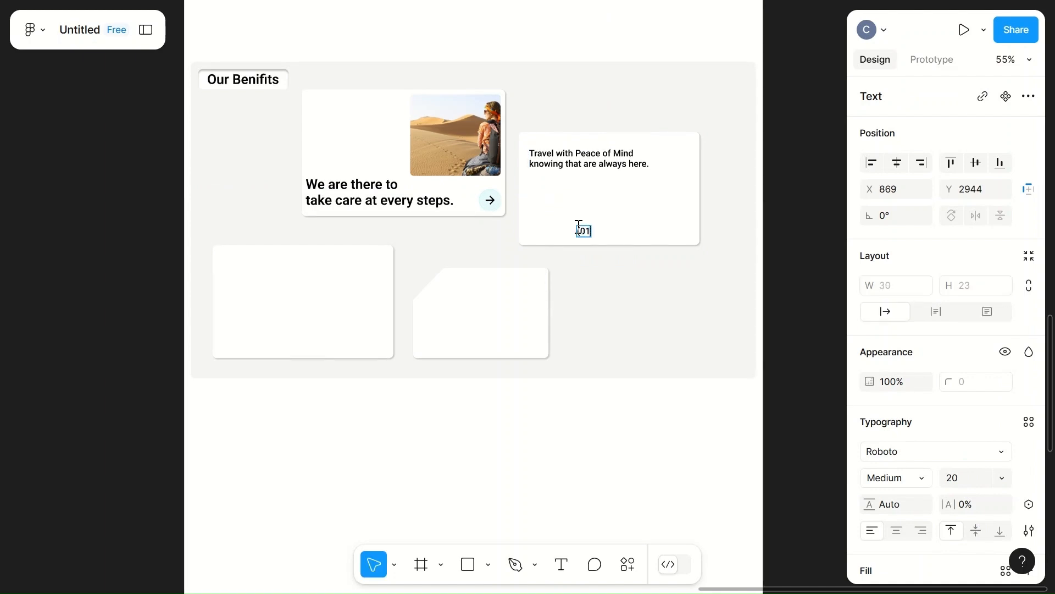
type(")")
left_click(603, 229)
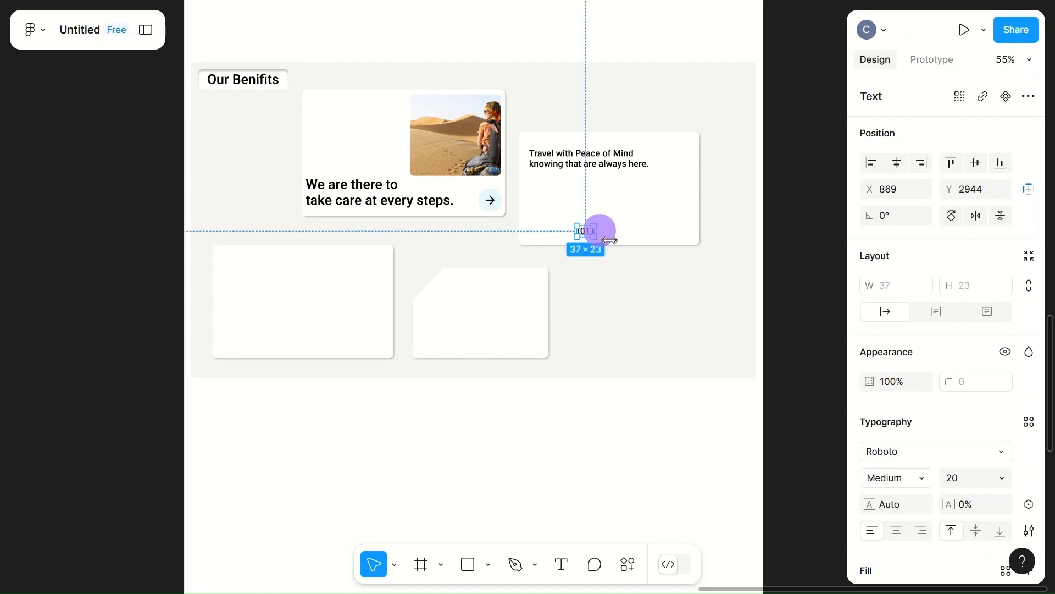
- Format the "(01)" text as SemiBold at size 40 and place it in the card's lower-right corner at X 1044, Y 2915
left_click_drag(584, 237, 566, 206)
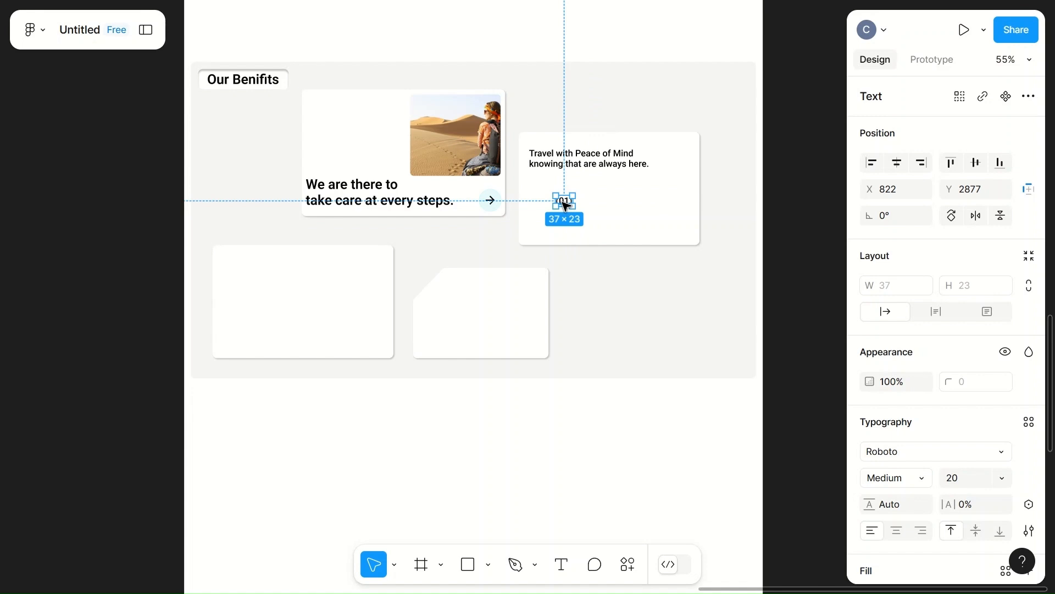
left_click(975, 478)
type("40")
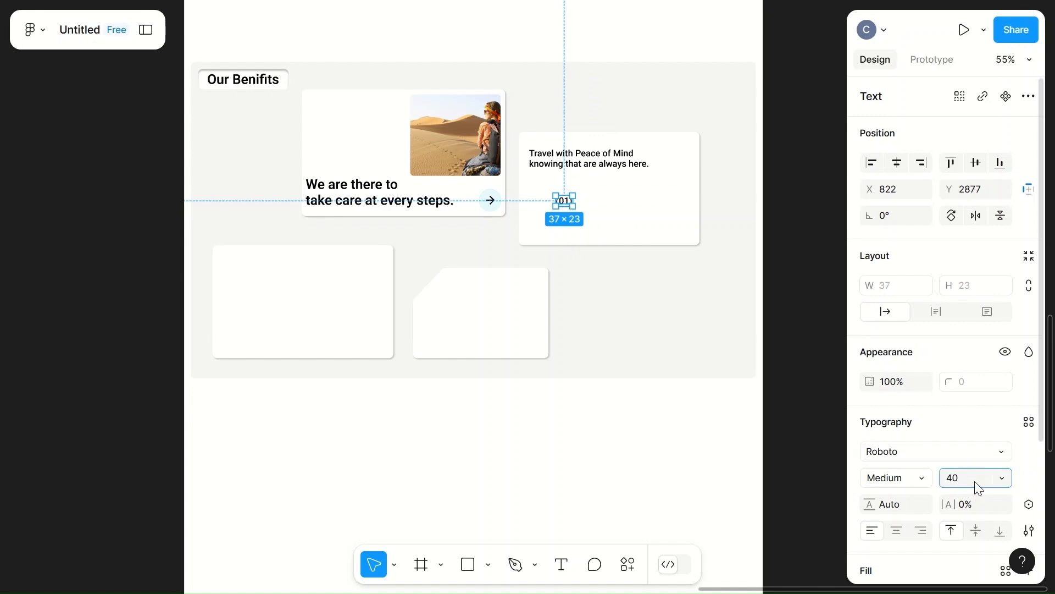
left_click(671, 361)
left_click(566, 205)
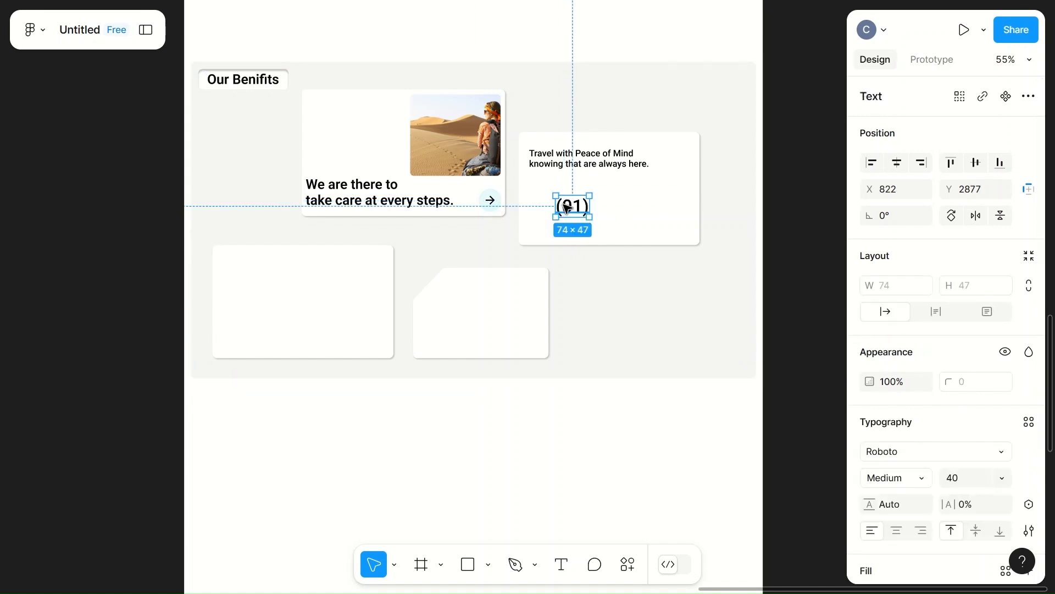
left_click(905, 475)
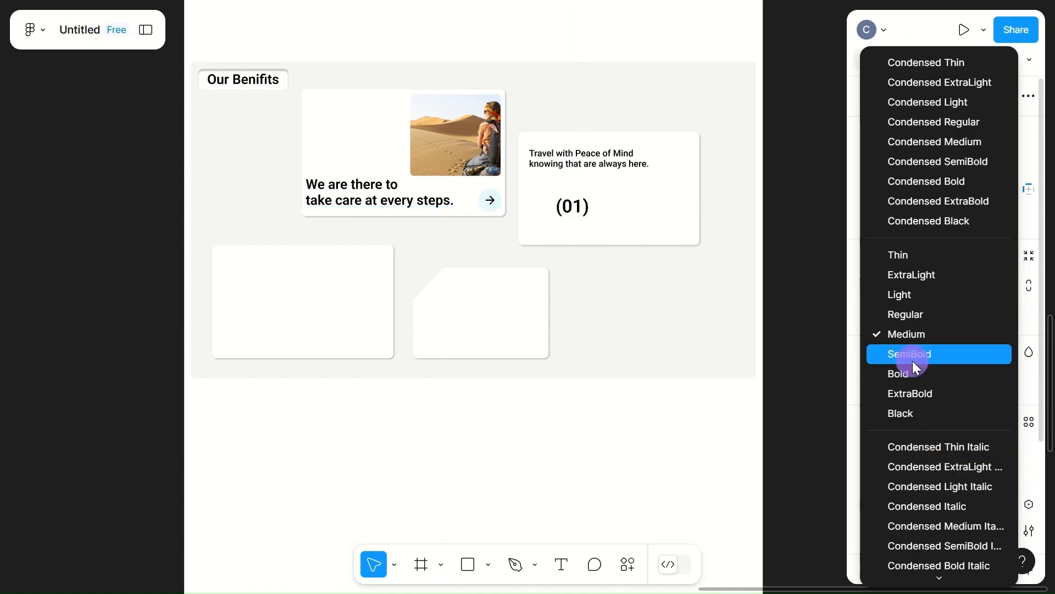
left_click(912, 361)
left_click(726, 320)
left_click_drag(574, 208, 676, 230)
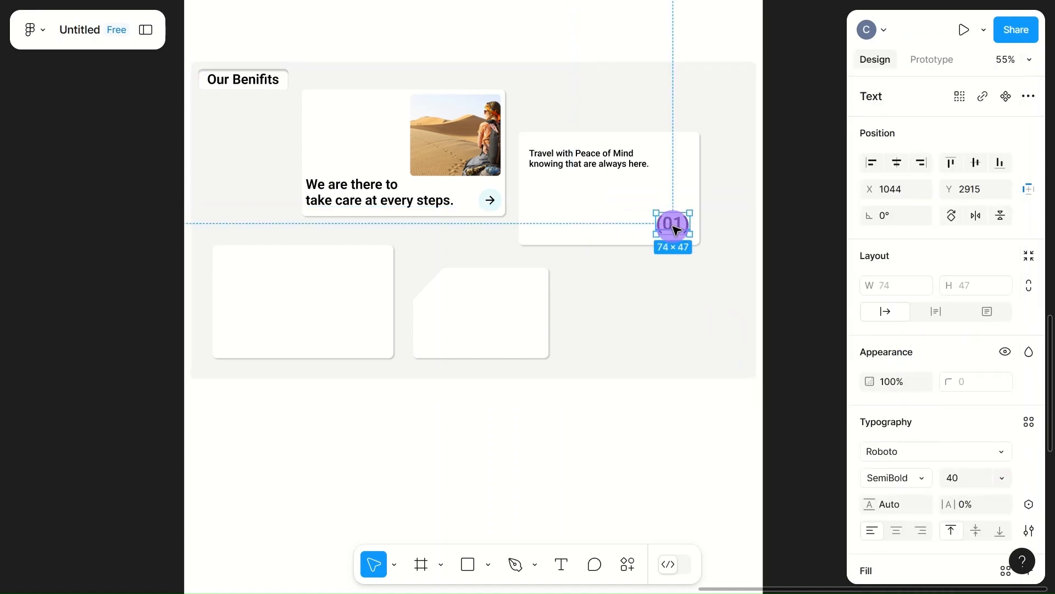
- Duplicate the "Travel with Peace of Mind" text onto the blank card at the panel's lower left at X 78, Y 3031
left_click(340, 316)
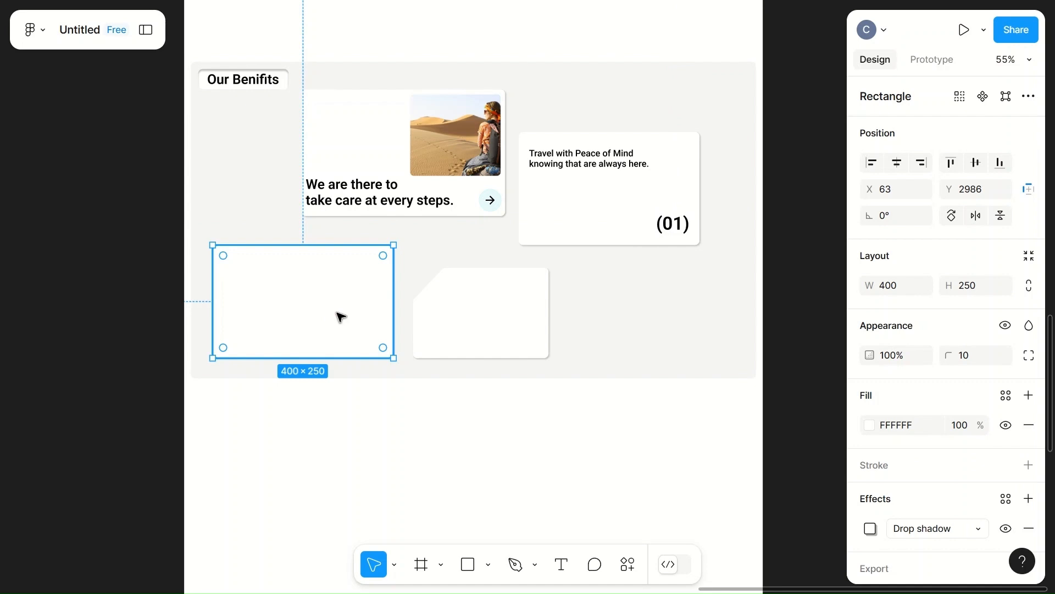
left_click(608, 163)
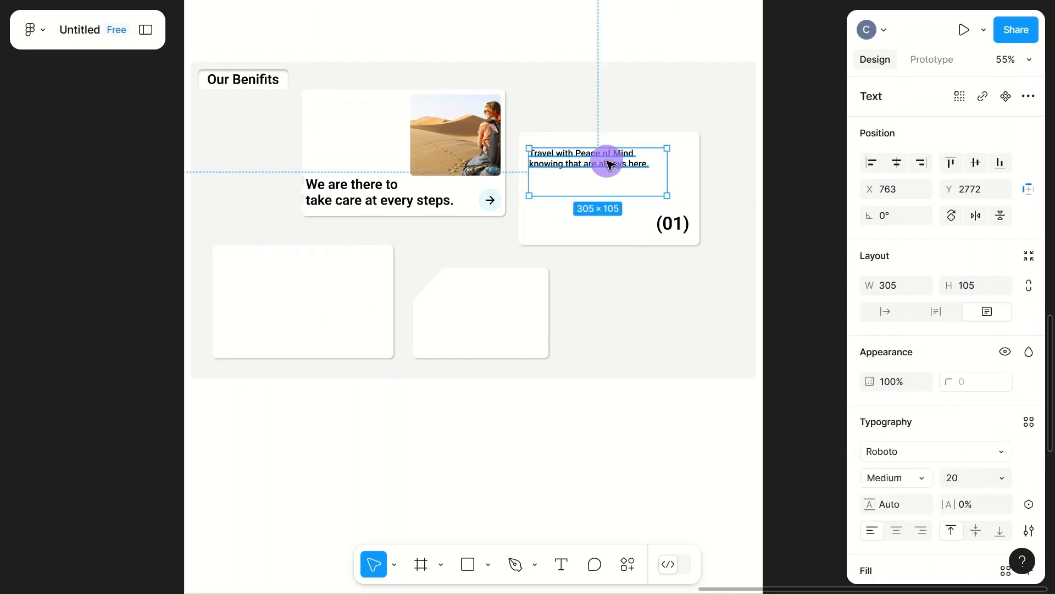
left_click_drag(610, 164, 302, 275)
- Replace the copied text with "Whether it’s the beaches of Bali, Historic places in Rome or Royalty of Abu Dabi."
double_click(303, 277)
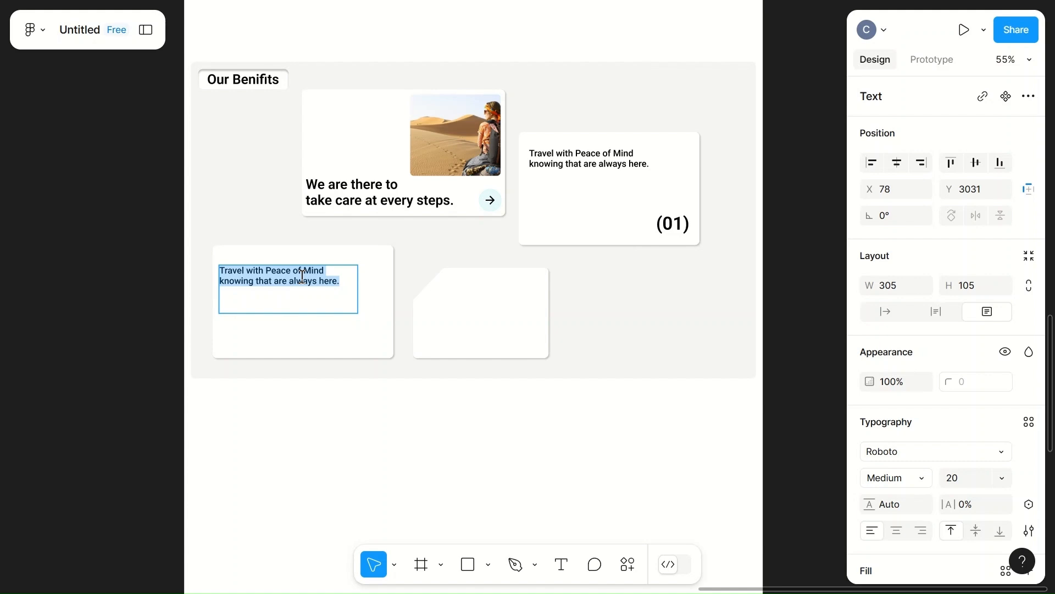
type("Whet")
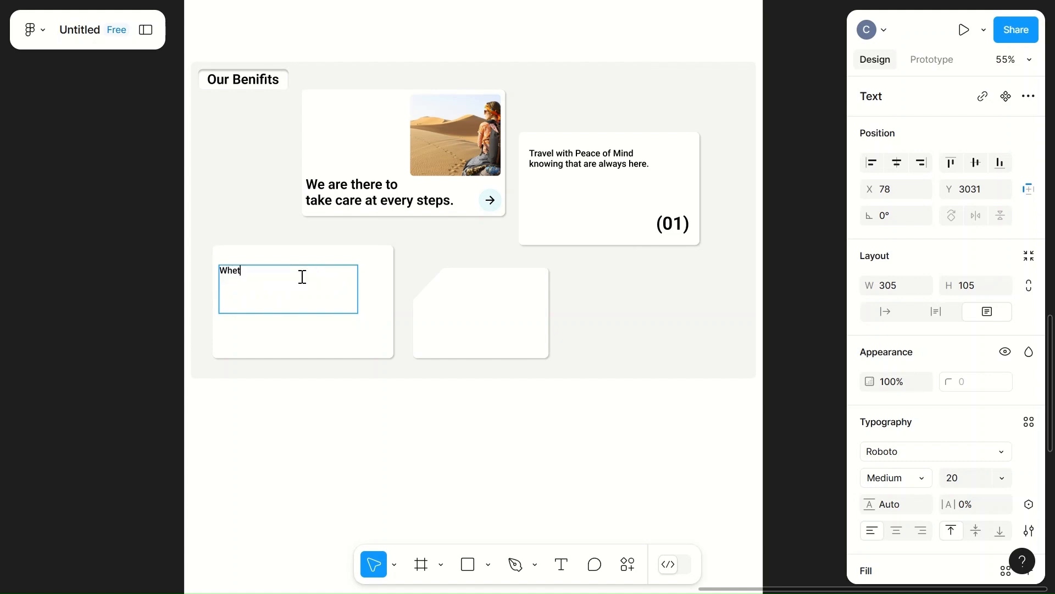
type("her its")
key("BackSpace")
type("’s the beaches of Ba")
type("Histro")
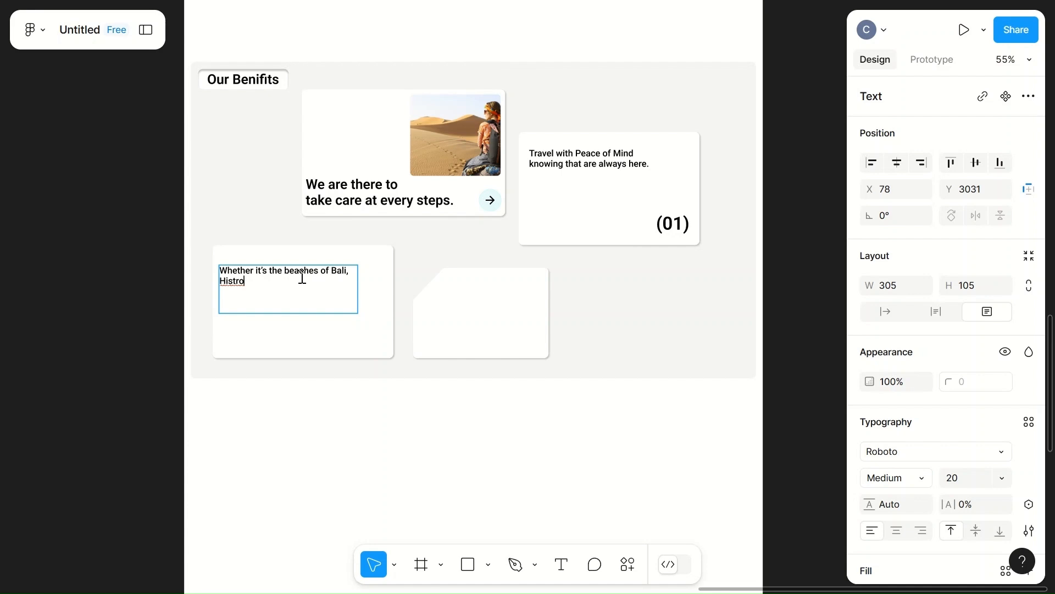
key("BackSpace")
key("BackSpace")
type("oric places in Rome")
type("or")
type("royal")
key("Left")
key("Delete")
type("R")
key("Right")
key("Right")
key("Right")
key("Right")
type("aty")
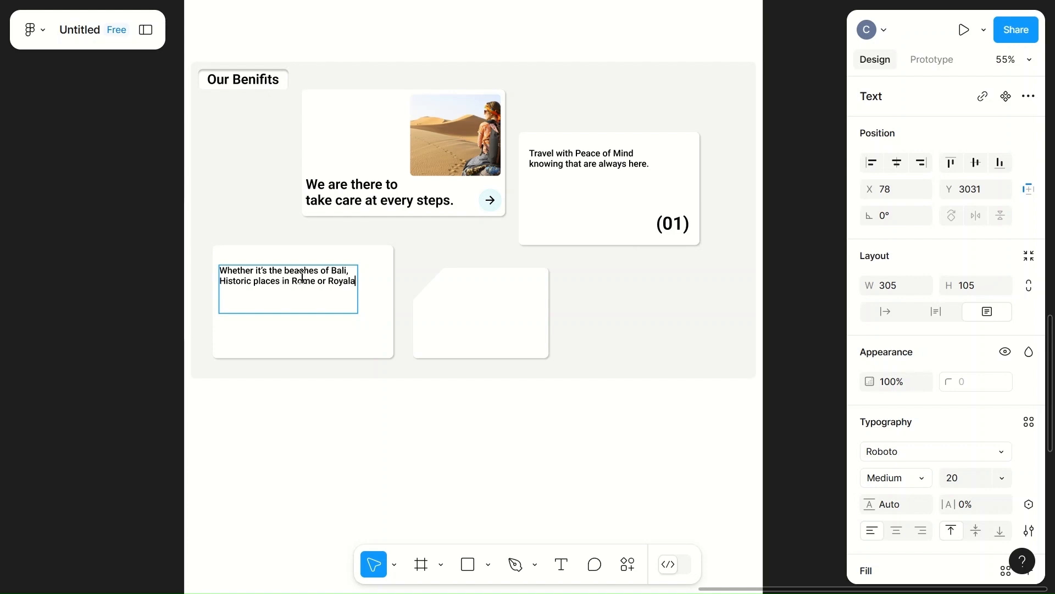
key("BackSpace")
key("BackSpace")
key("BackSpace")
type("ty")
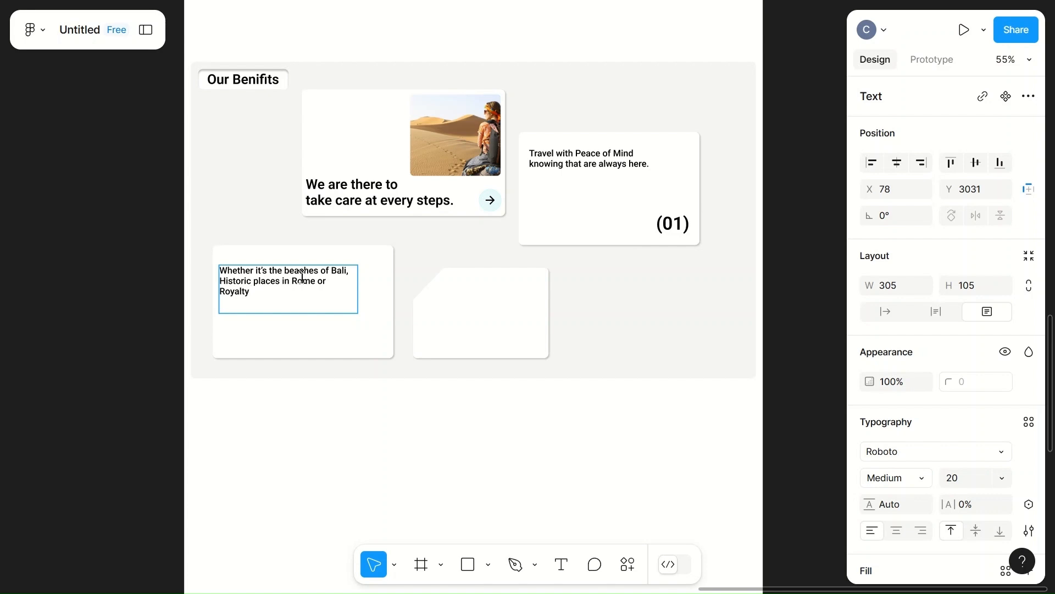
type("of Abu Dabi.")
key("Escape")
- Duplicate "(01)" into the lower-left card's upper-right corner at X 383, Y 3002, and lower that card's sentence to X 82, Y 3136
left_click(672, 226)
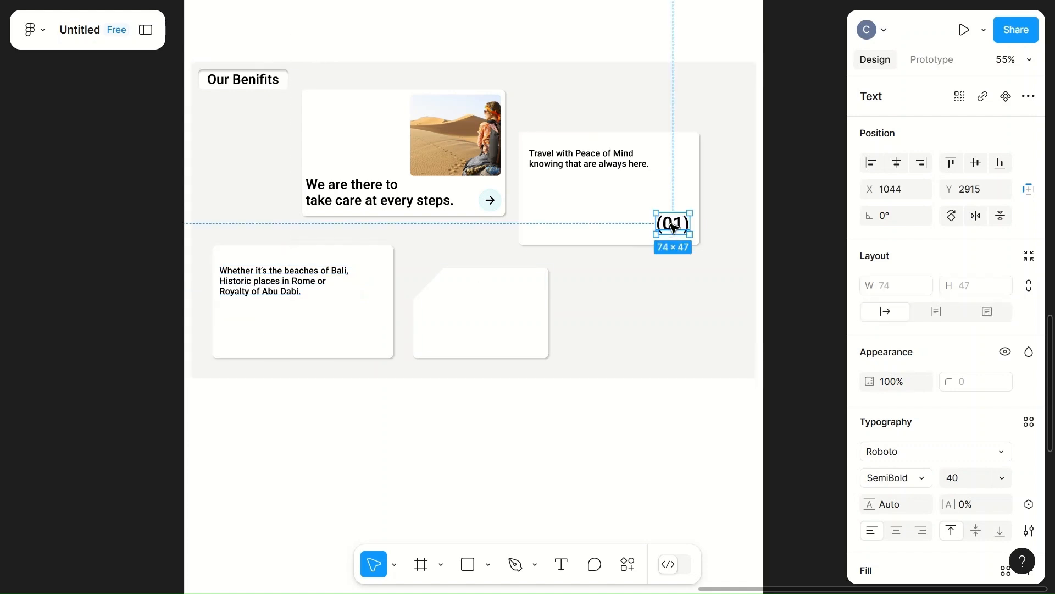
left_click_drag(674, 225, 372, 264)
left_click_drag(279, 283, 279, 331)
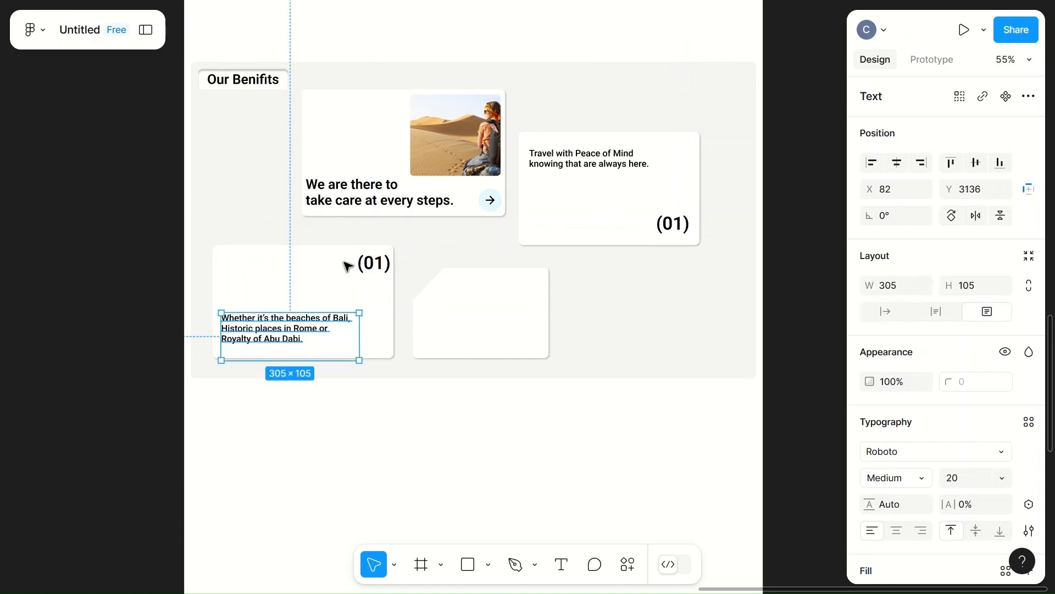
- Change the copied number on the lower-left card to "(02)"
double_click(385, 262)
left_click(385, 261)
key("BackSpace")
type("2")
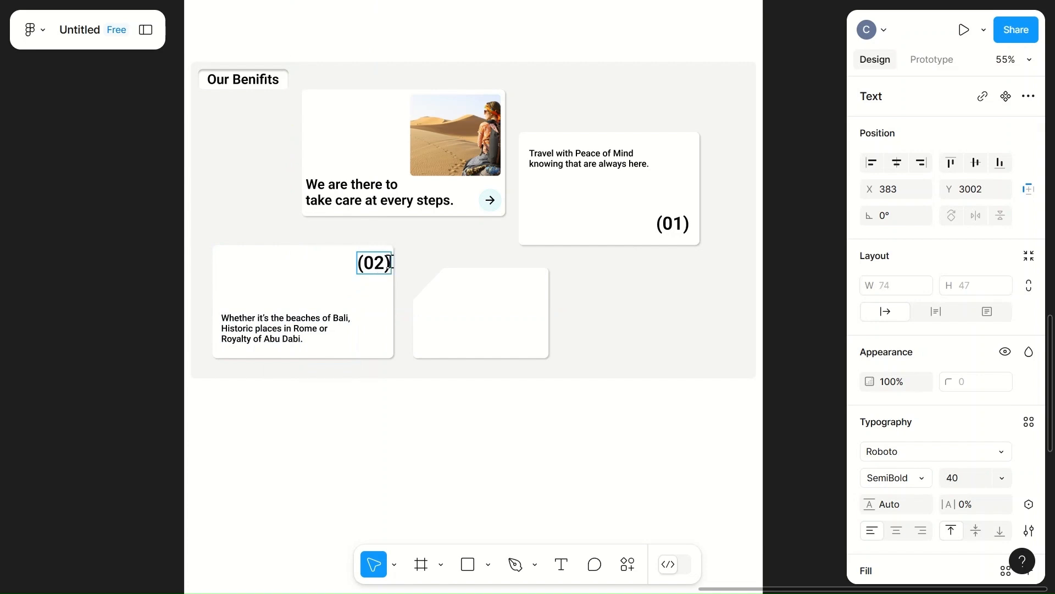
left_click(449, 259)
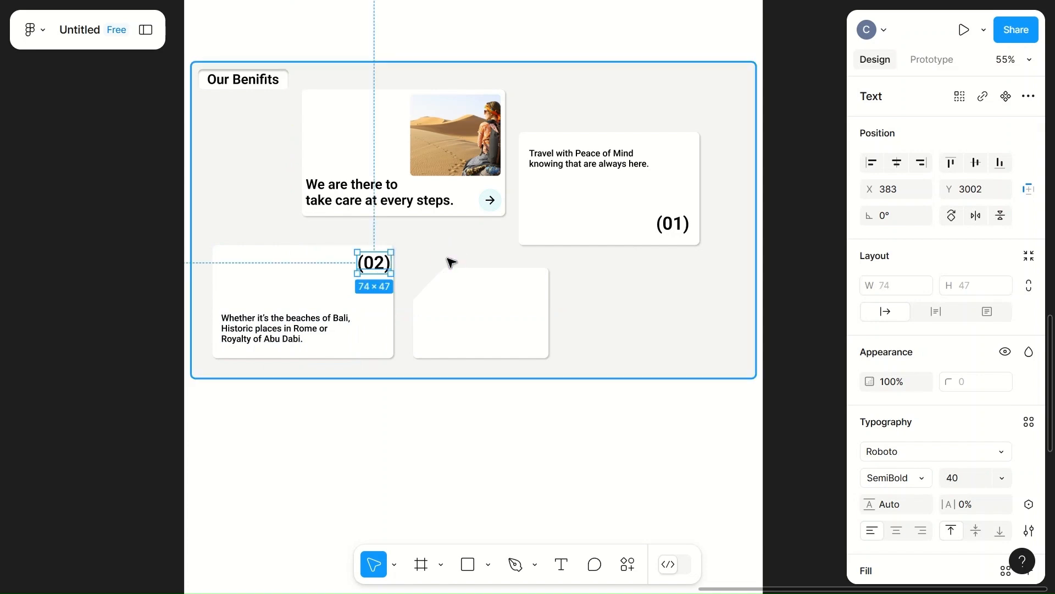
- Move the blank cut-corner card to X 613, Y 3054
left_click(448, 257)
left_click(478, 302)
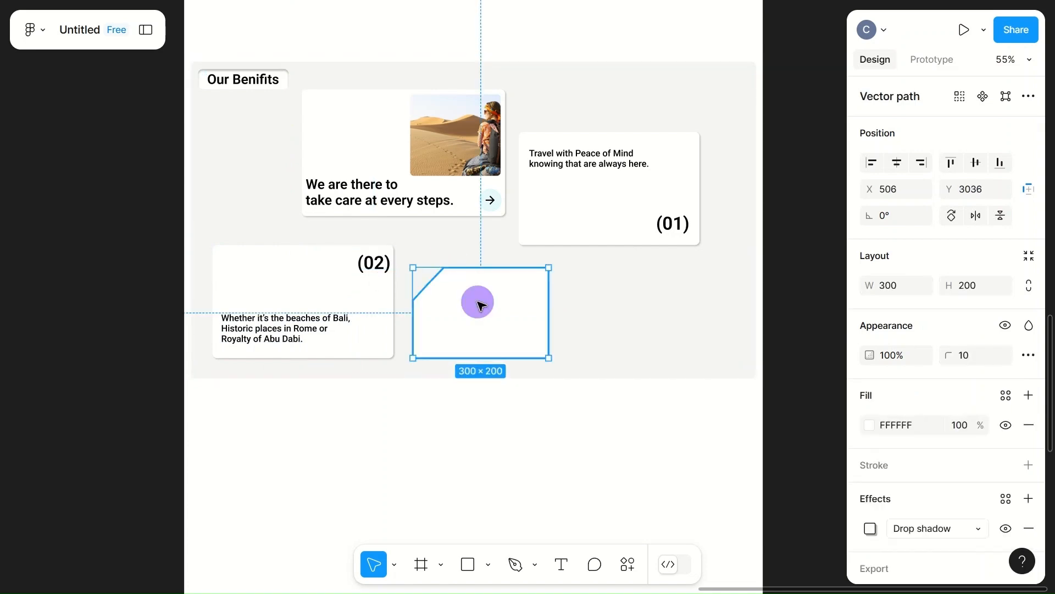
left_click_drag(478, 302, 530, 319)
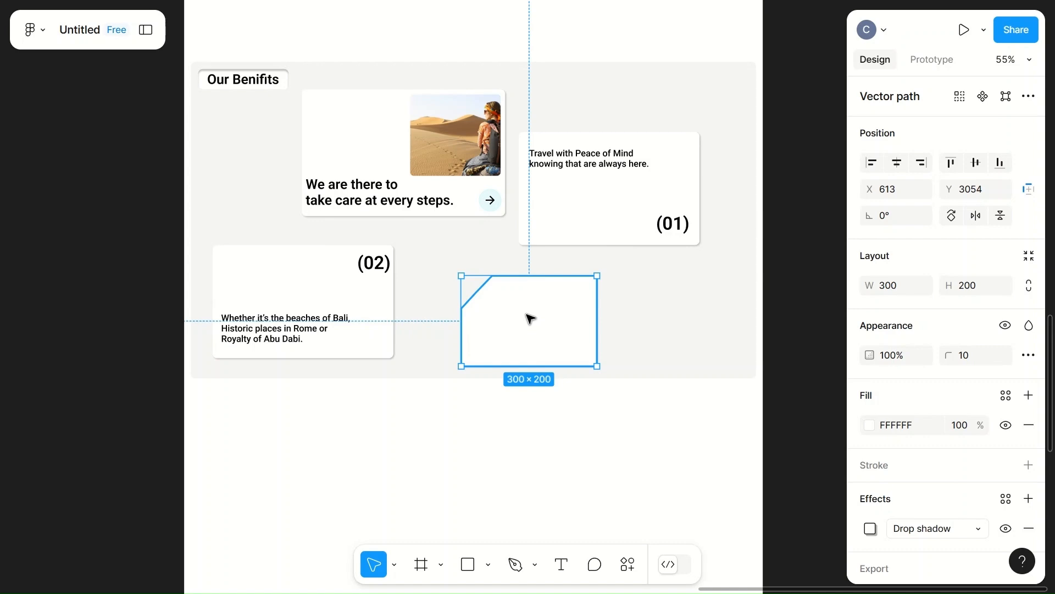
- Duplicate the lower-left card's sentence onto the cut-corner card at X 640, Y 3131
scroll(531, 319, "up", 20)
scroll(530, 319, "down", 20)
scroll(529, 318, "up", 10)
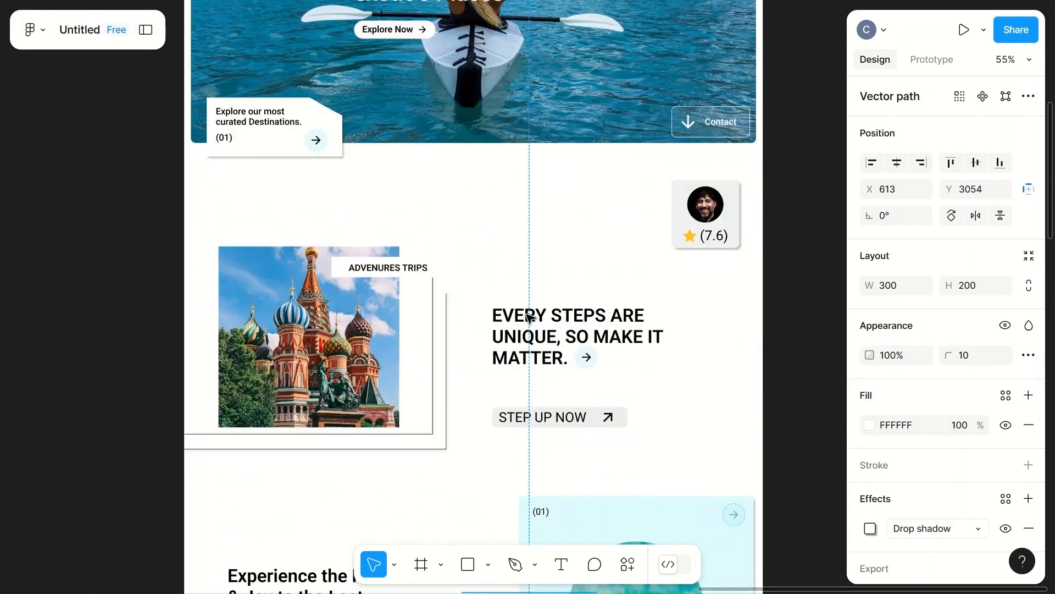
scroll(529, 319, "up", 2)
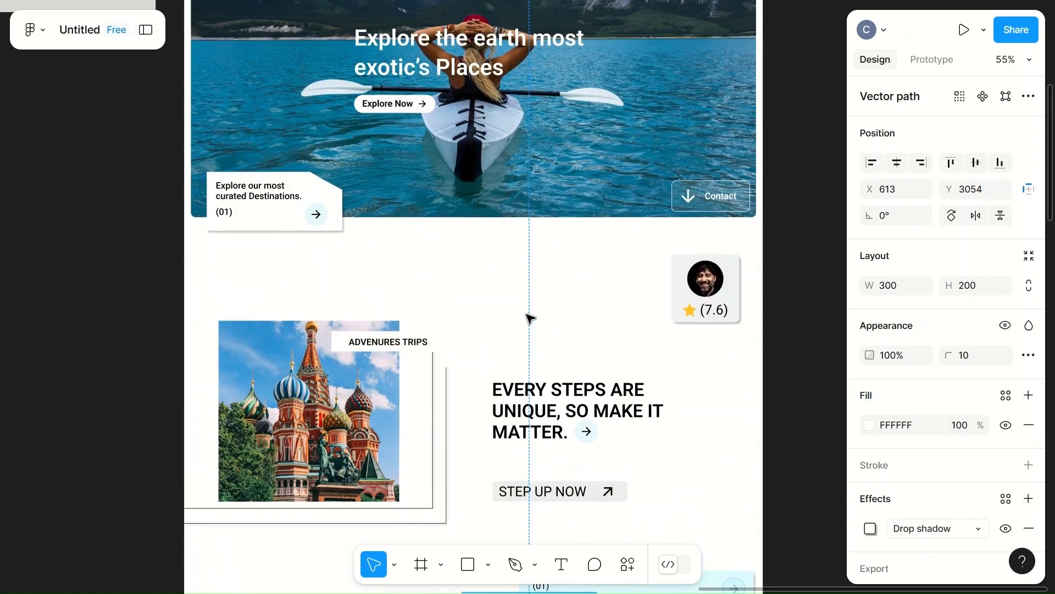
scroll(531, 319, "down", 15)
scroll(531, 319, "up", 6)
left_click(271, 385)
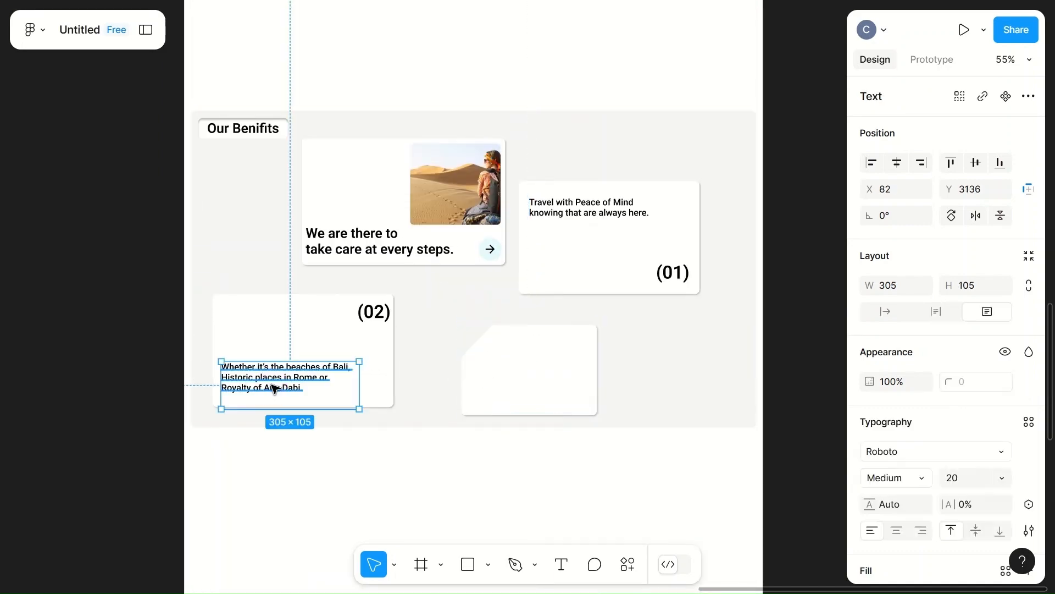
left_click(447, 382)
left_click_drag(271, 377, 522, 376, "alt")
- Replace the copied text with "Explore our Most Curated Destinations around the globe." and move it to the lower part of the cut-corner card
key("Return")
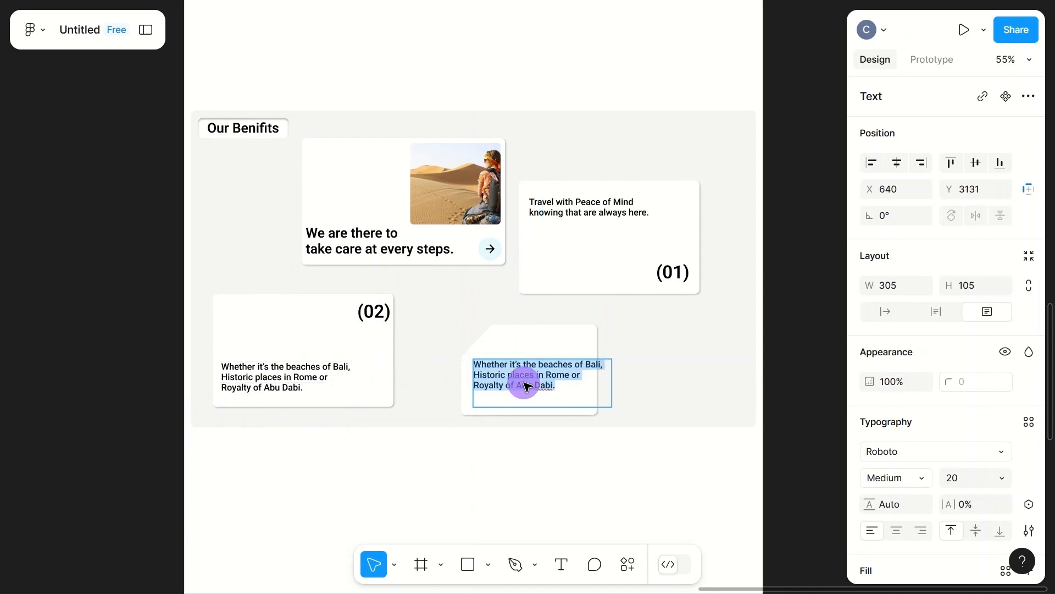
type("Explor")
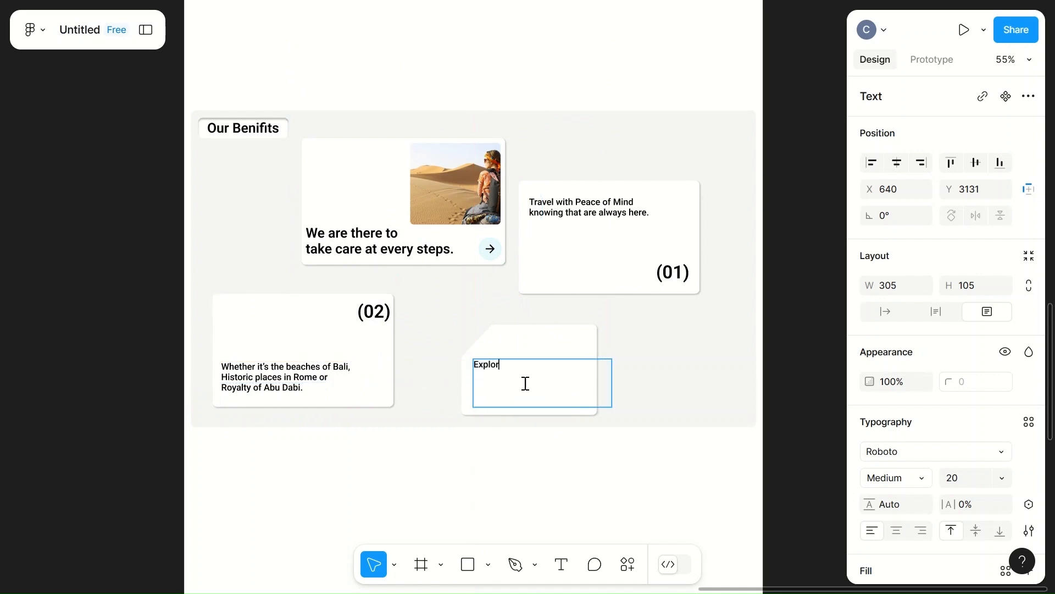
type("e our Most Curated Destinations.")
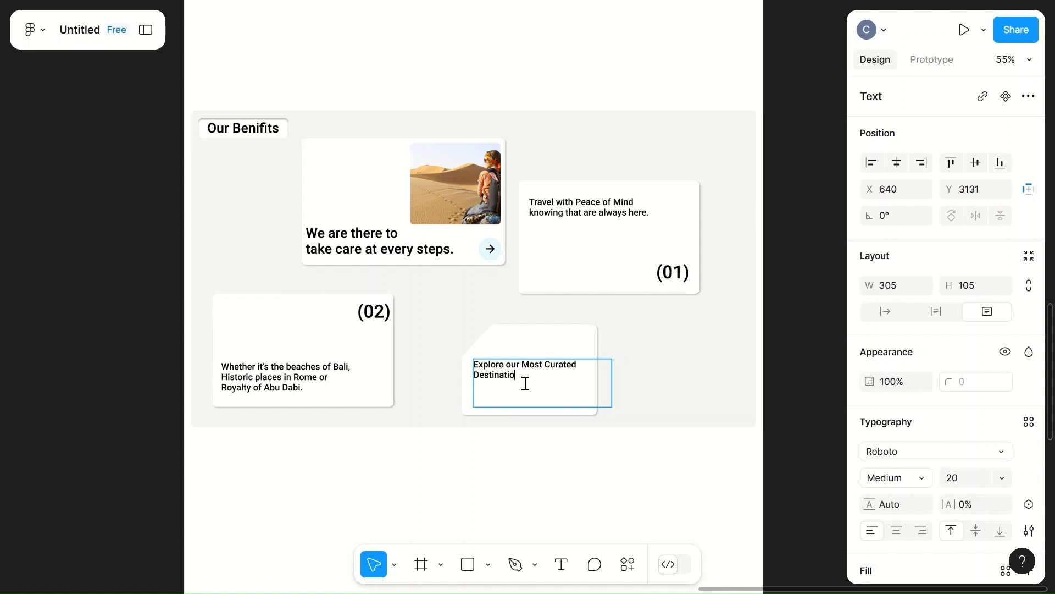
key("BackSpace")
type("around the globe.")
key("Escape")
left_click_drag(548, 379, 551, 398)
left_click(648, 358)
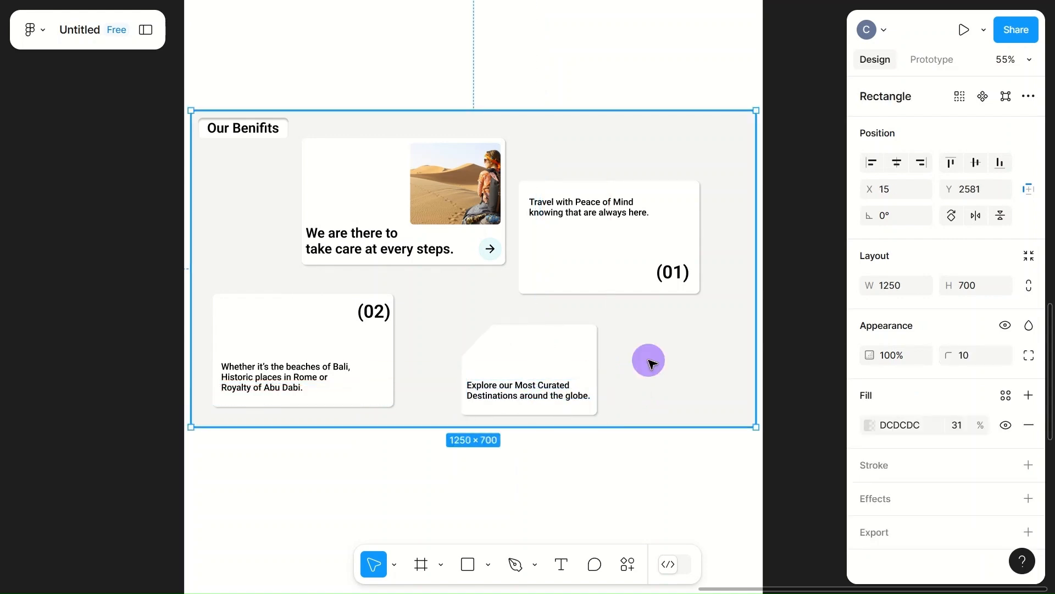
- Add a circle on the cut-corner card at X 799, Y 3061 and bring it to the front
key("o")
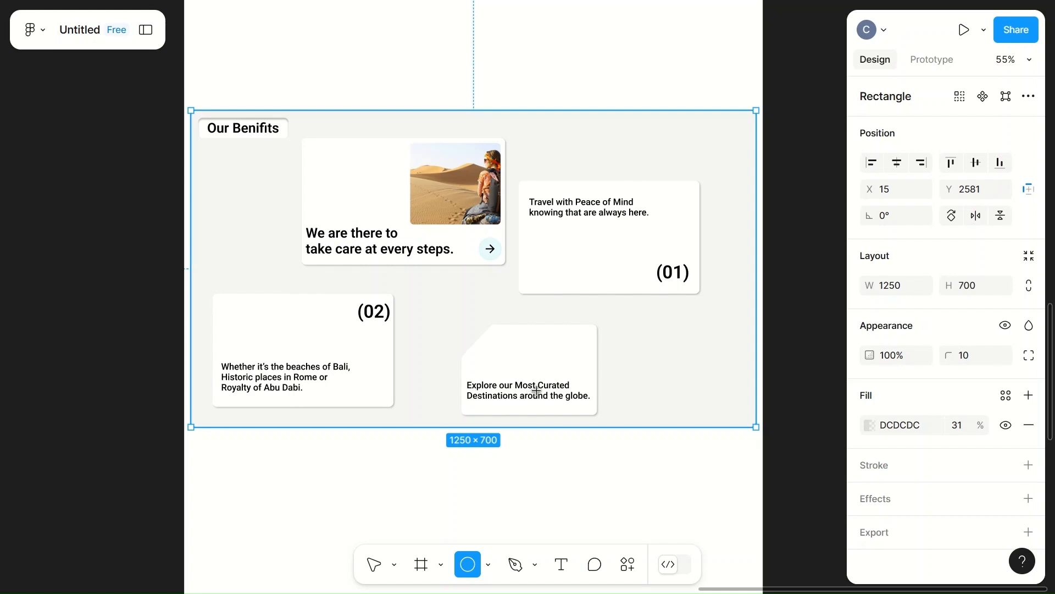
left_click(608, 78)
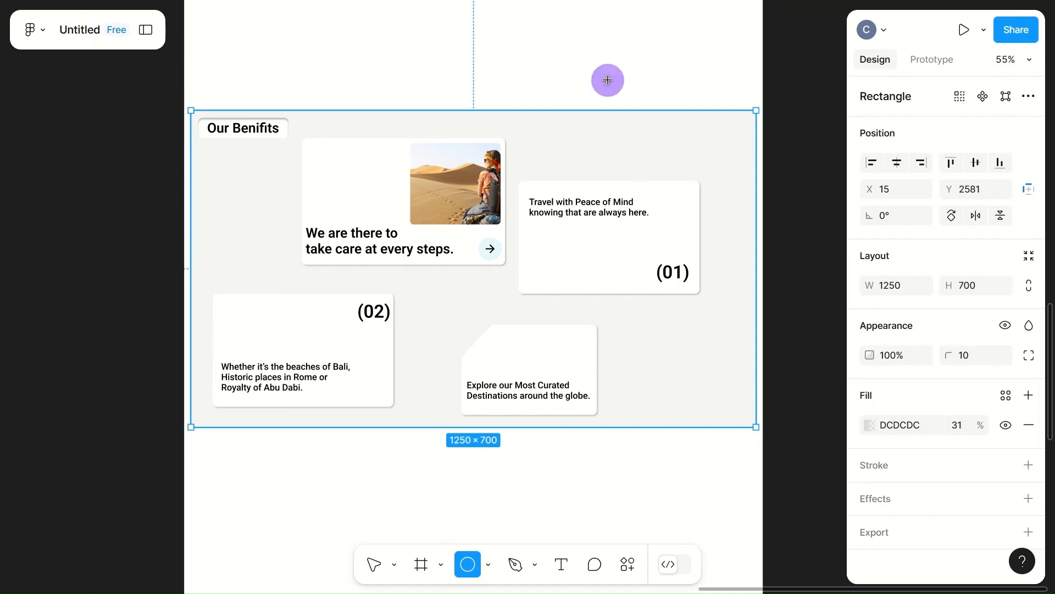
left_click_drag(609, 82, 575, 357)
right_click(567, 357)
left_click(632, 190)
- Set the circle's width and height to 50
left_click(897, 286)
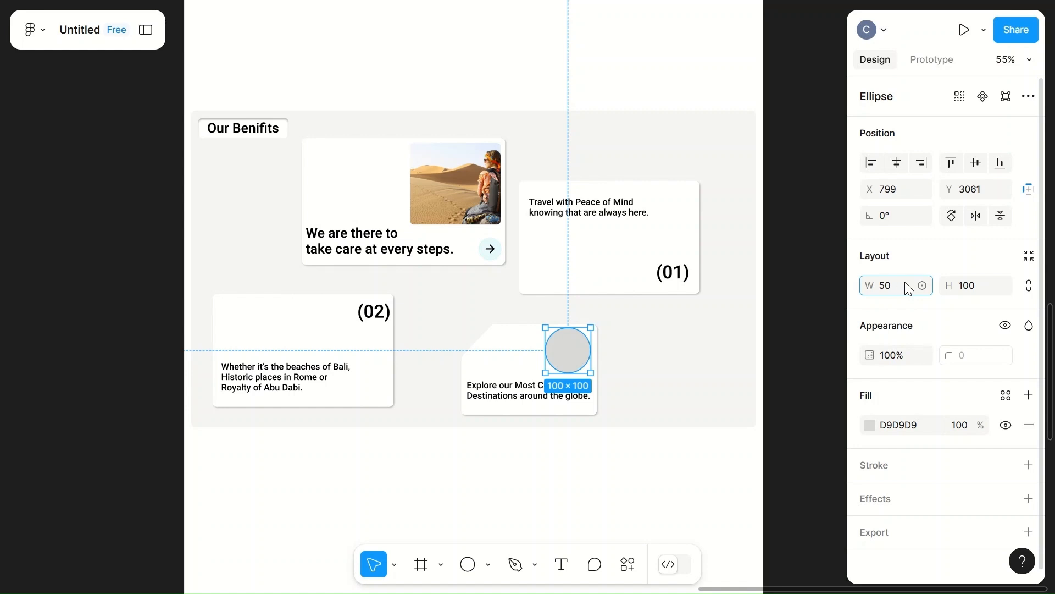
left_click(968, 285)
type("50")
left_click(679, 354)
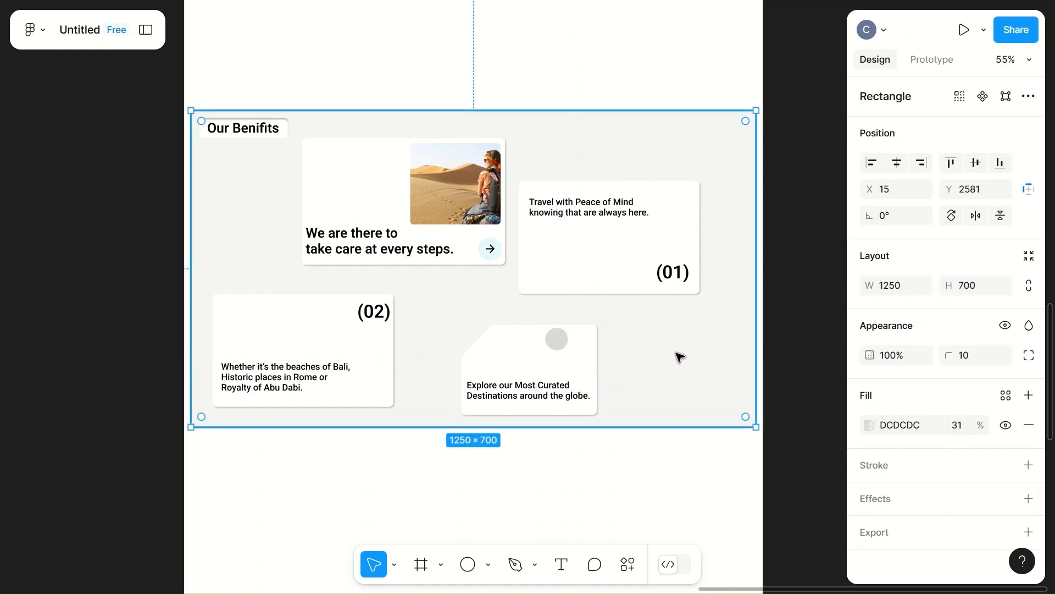
- Delete the grey circle from the cut-corner card
left_click(556, 340)
left_click(388, 322)
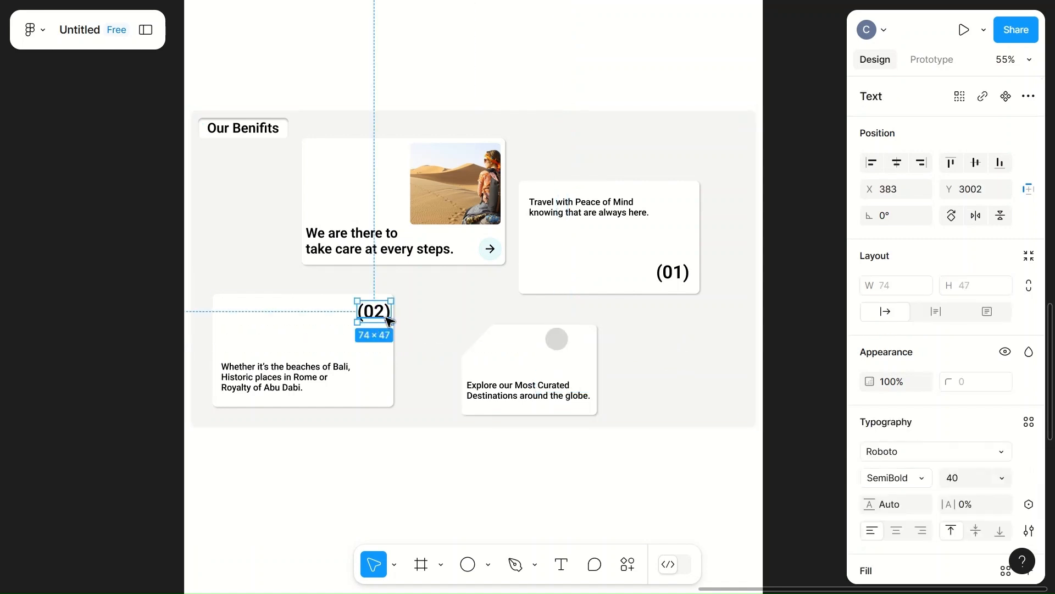
left_click(556, 341)
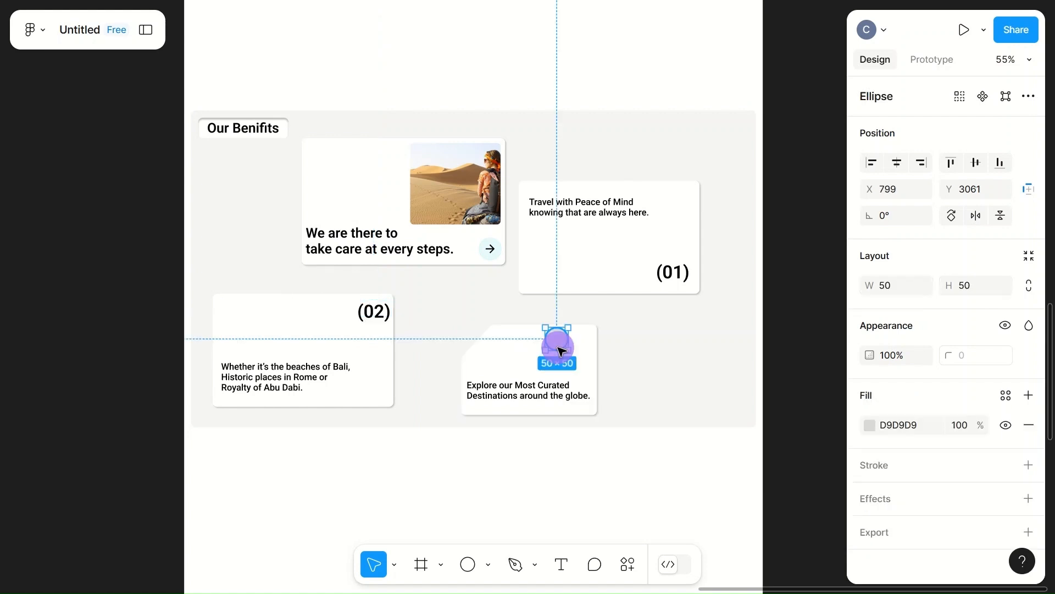
key("Delete")
- Duplicate the "(02)" number onto the cut-corner card above its sentence and change the copy to "(03)"
left_click_drag(374, 311, 506, 348)
left_click(506, 348)
key("BackSpace")
type("3")
key("Escape")
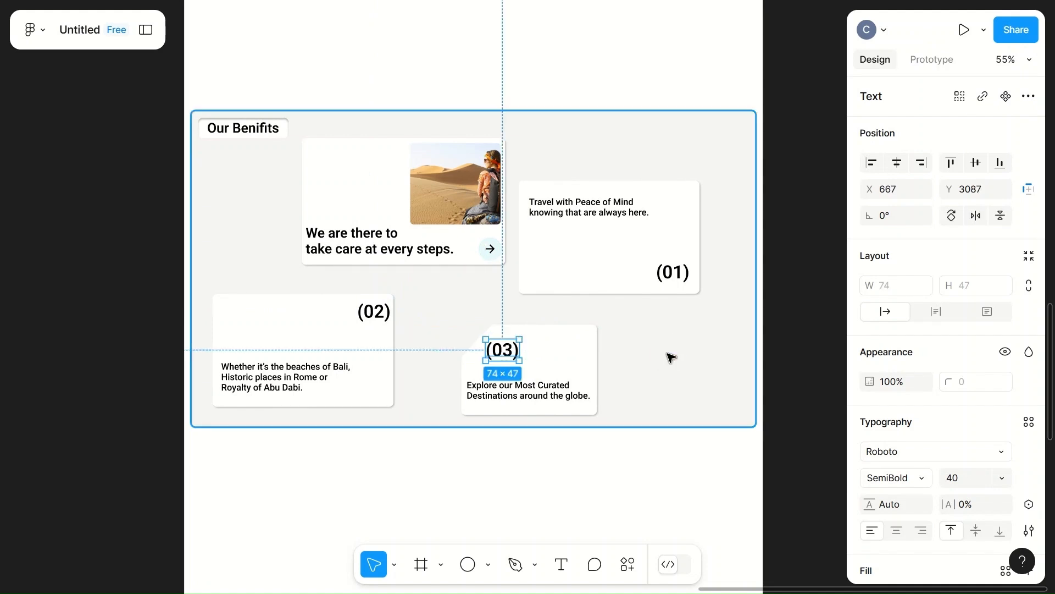
left_click(672, 357)
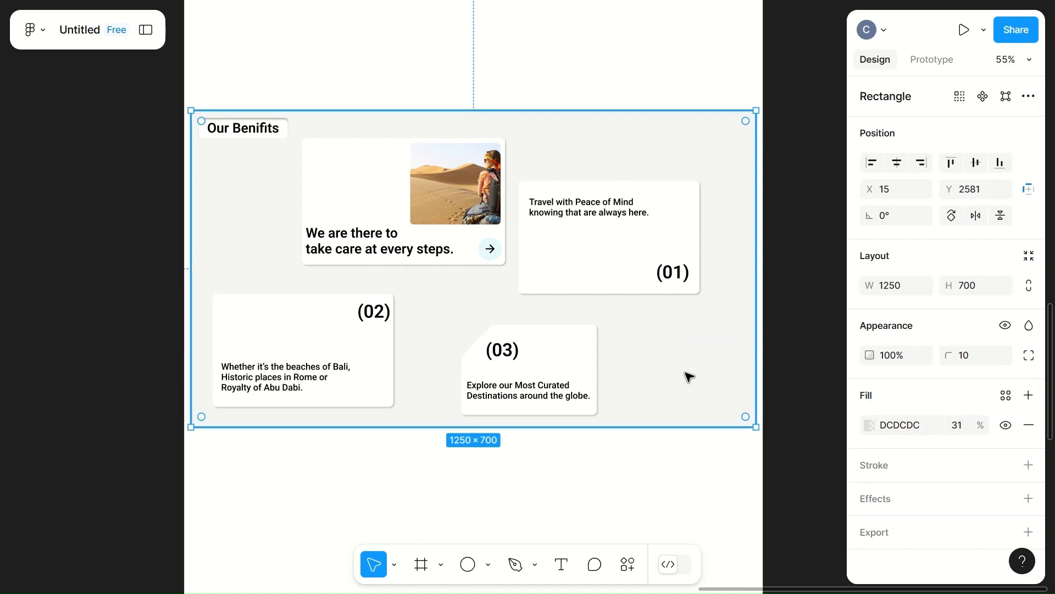
left_click(643, 498)
- Add the text "Client about our work" below the "Our Benifits" panel at X 288, Y 3386 with font size 30
scroll(418, 511, "down", 5)
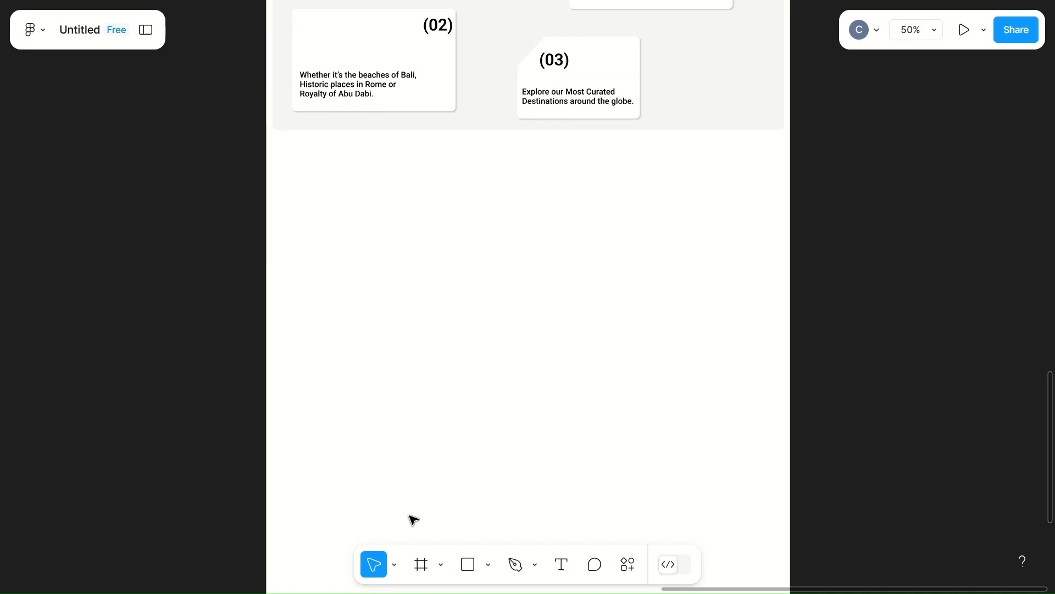
scroll(413, 520, "down", 3)
scroll(413, 519, "up", 4)
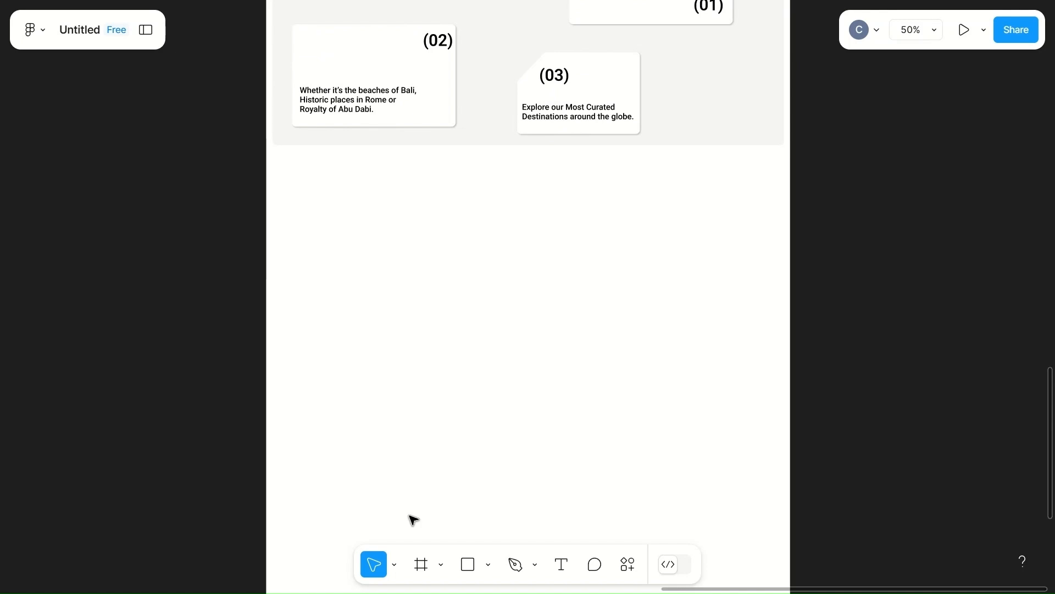
key("t")
key("Escape")
left_click(386, 189)
type("Client")
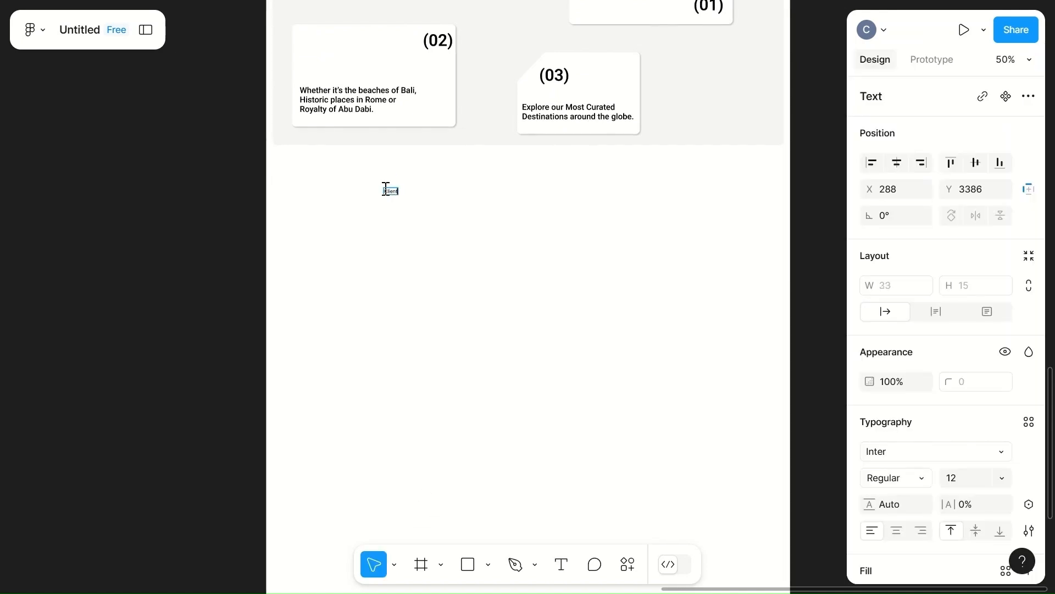
type(" about our work")
key("Escape")
left_click(969, 481)
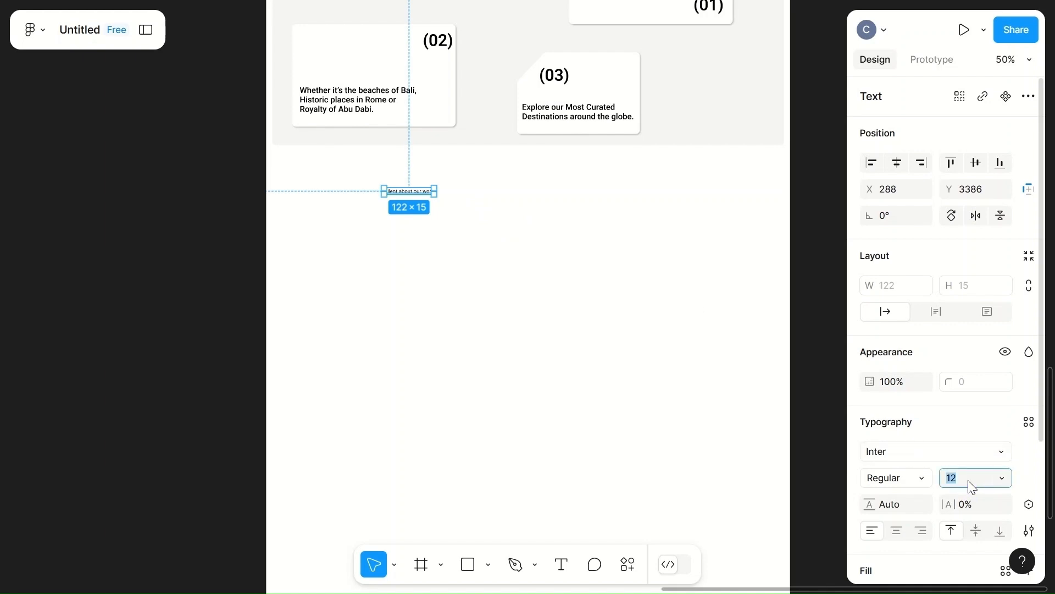
type("30")
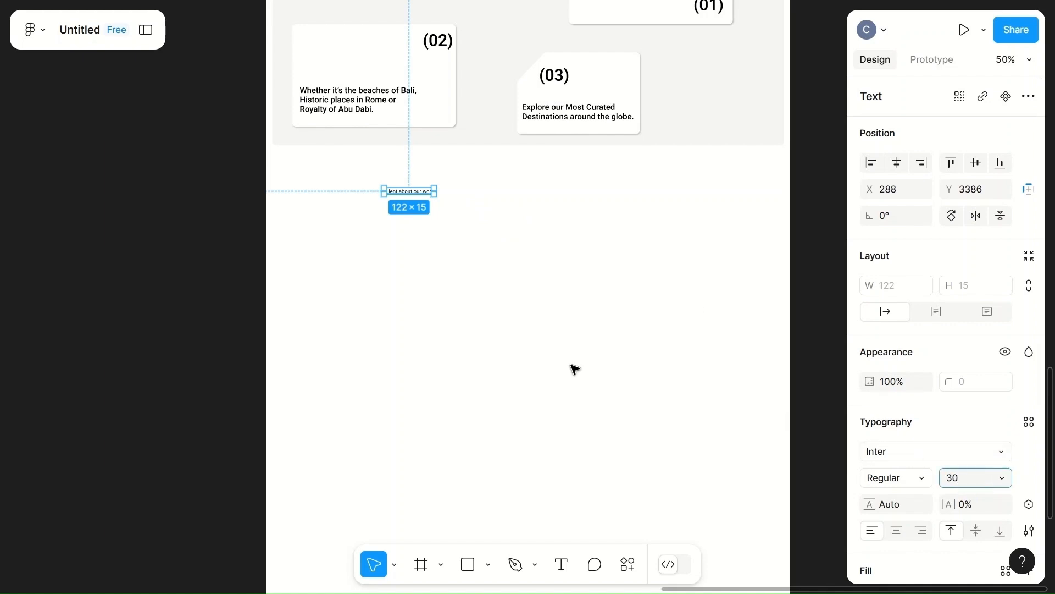
left_click(572, 368)
left_click(470, 199)
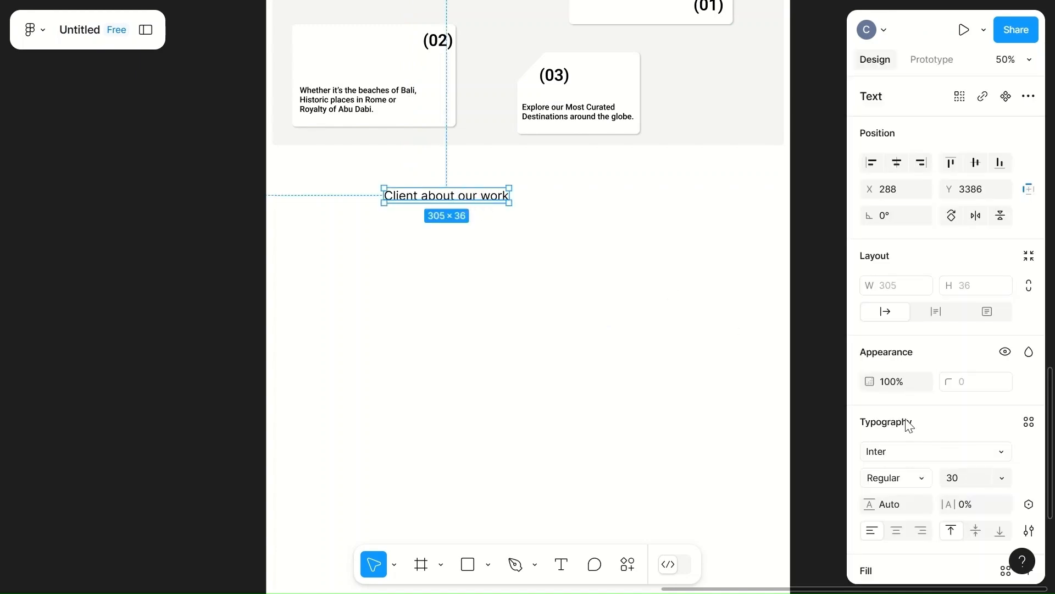
left_click(907, 452)
type("rob")
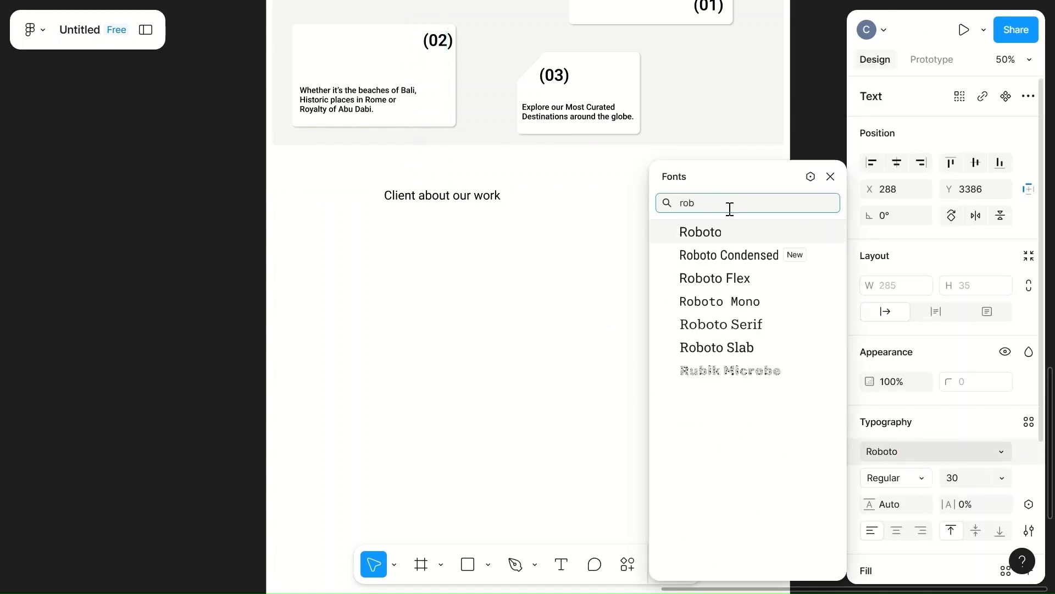
left_click(473, 237)
left_click(471, 198)
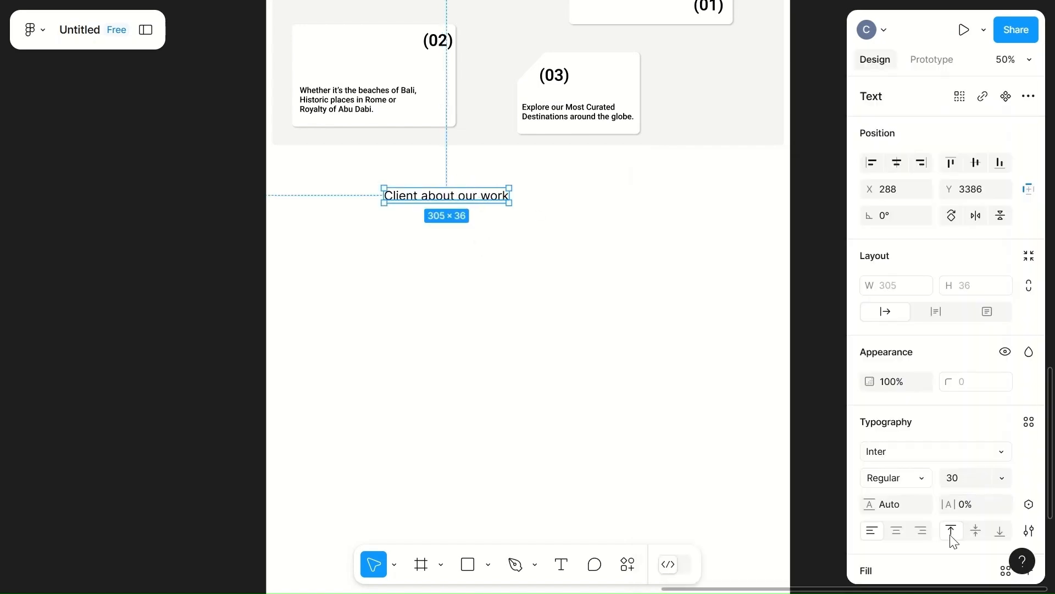
left_click(921, 476)
left_click(448, 199)
- Set the "Client about our work" heading's font to Roboto with the SemiBold style
left_click(898, 448)
type("rob")
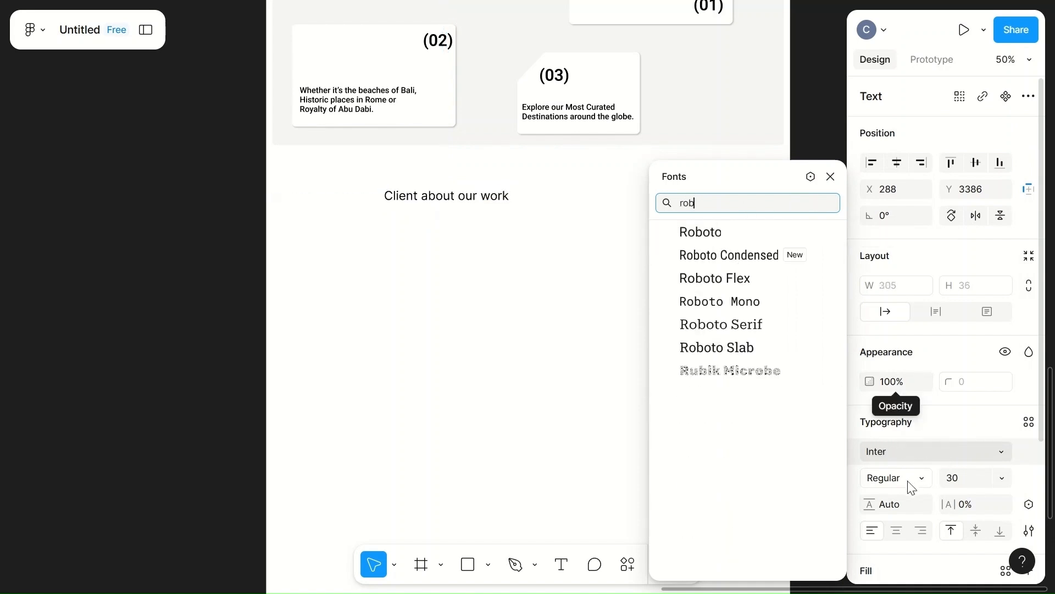
left_click(727, 229)
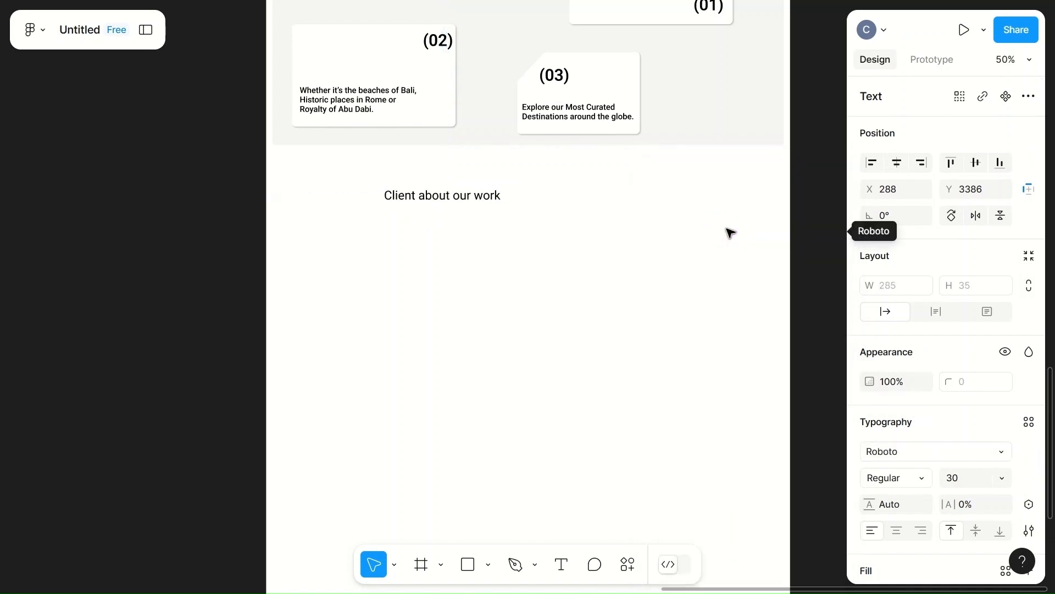
left_click(899, 479)
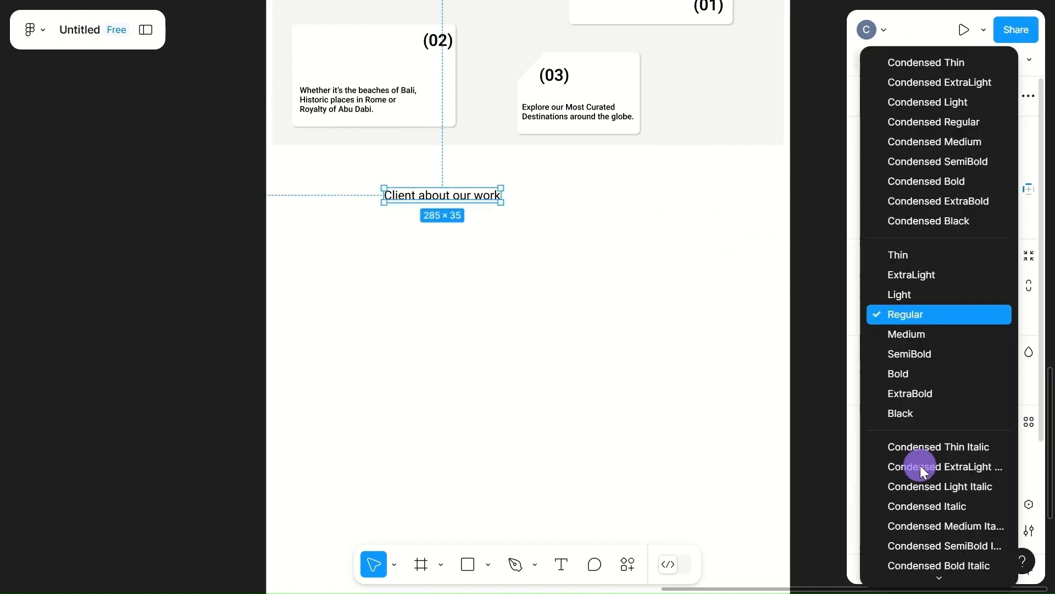
left_click(915, 353)
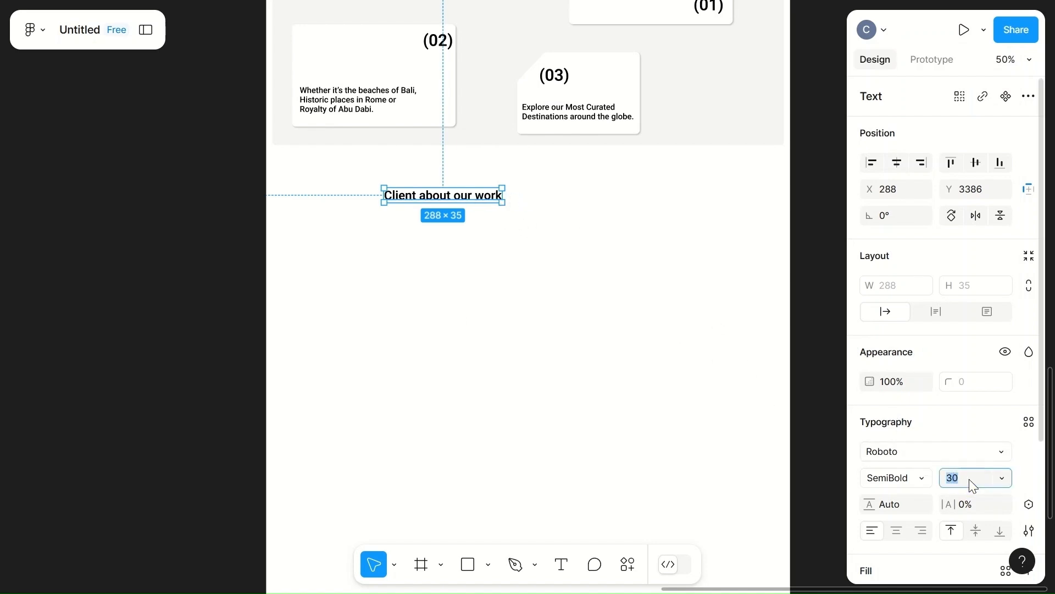
- Set the heading's font size to 35 and narrow its text box to 222 wide so it wraps onto two lines
left_click(603, 359)
left_click(467, 194)
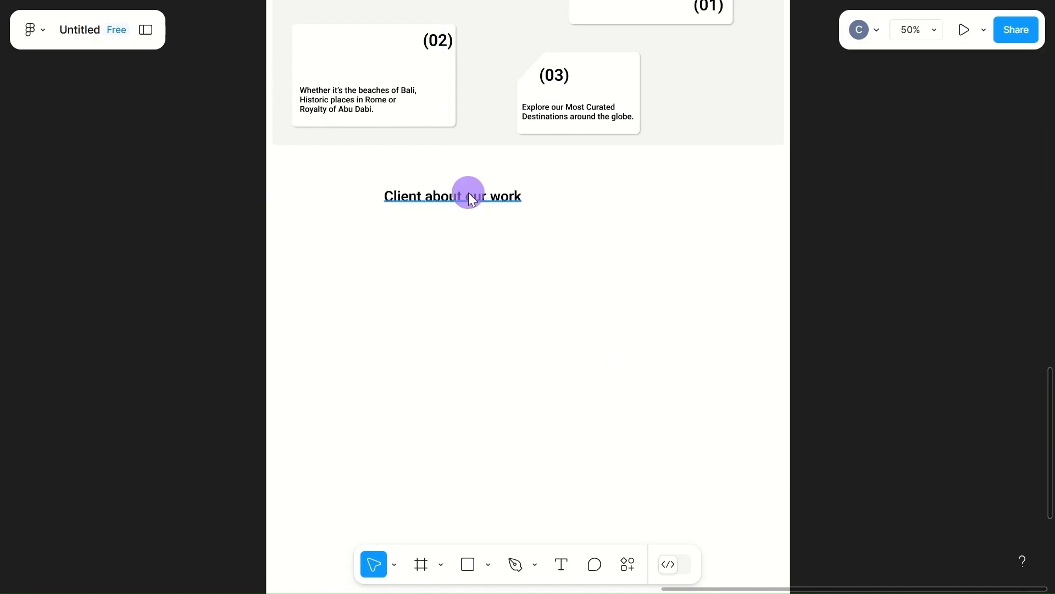
left_click_drag(528, 200, 475, 200)
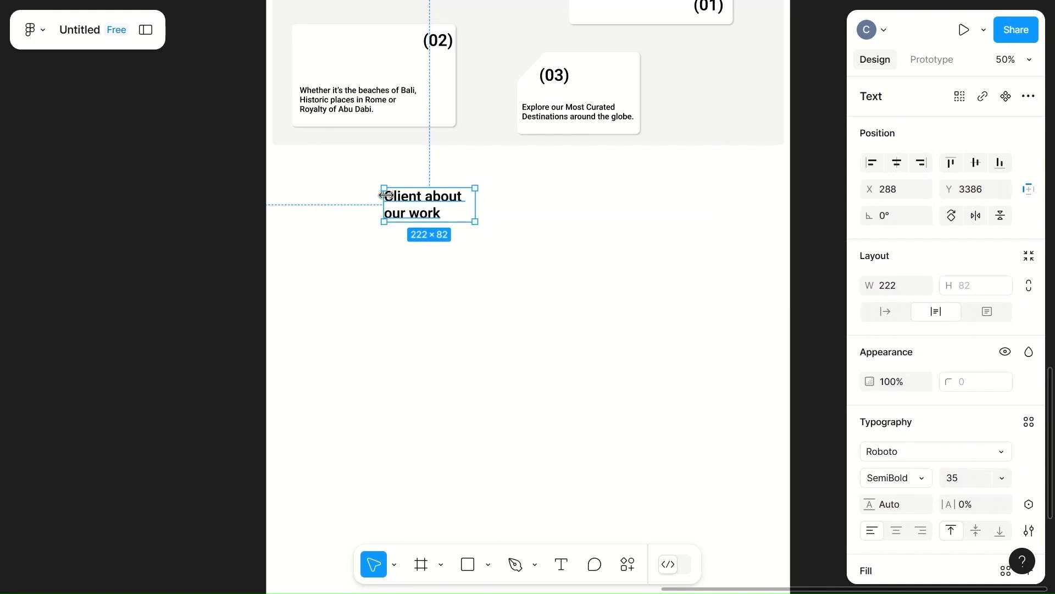
- Capitalize "Work" in the client heading and move the heading slightly up and to the right
double_click(395, 196)
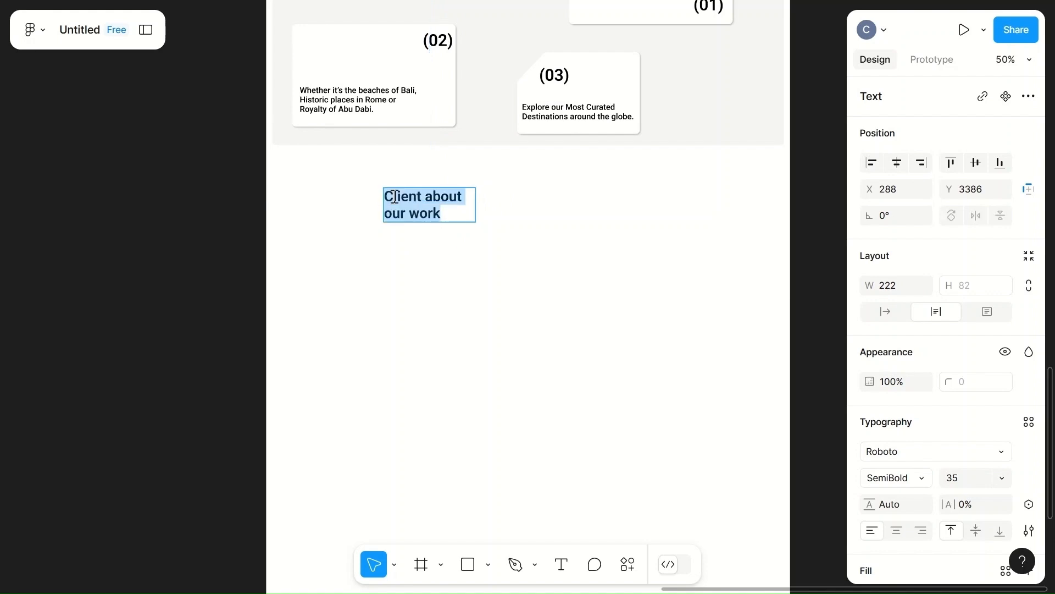
left_click(395, 197)
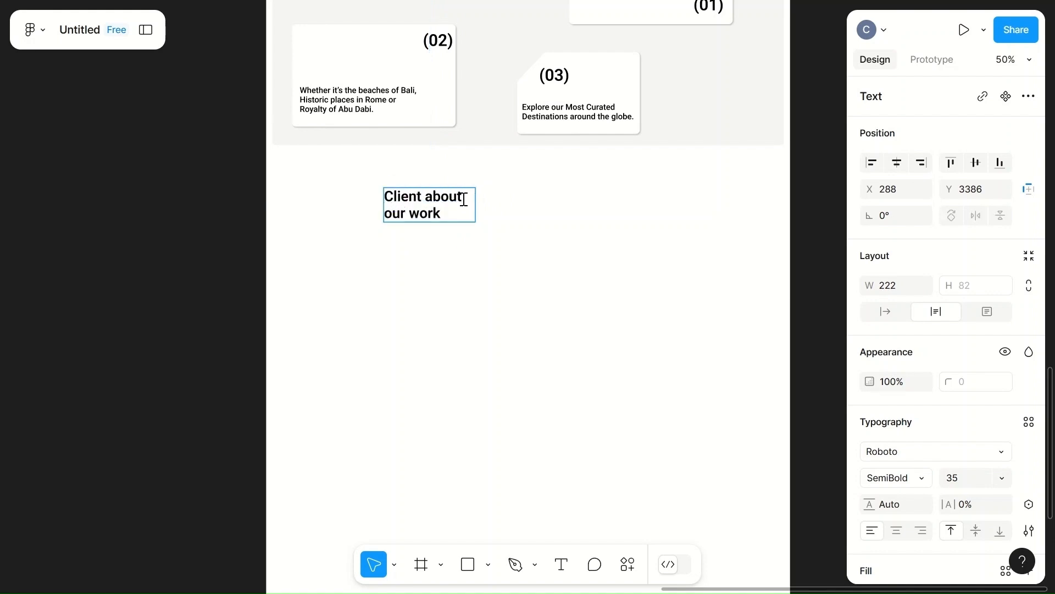
left_click(420, 212)
key("BackSpace")
type("W")
left_click(498, 218)
left_click(497, 218)
left_click_drag(430, 213, 448, 183)
left_click(530, 238)
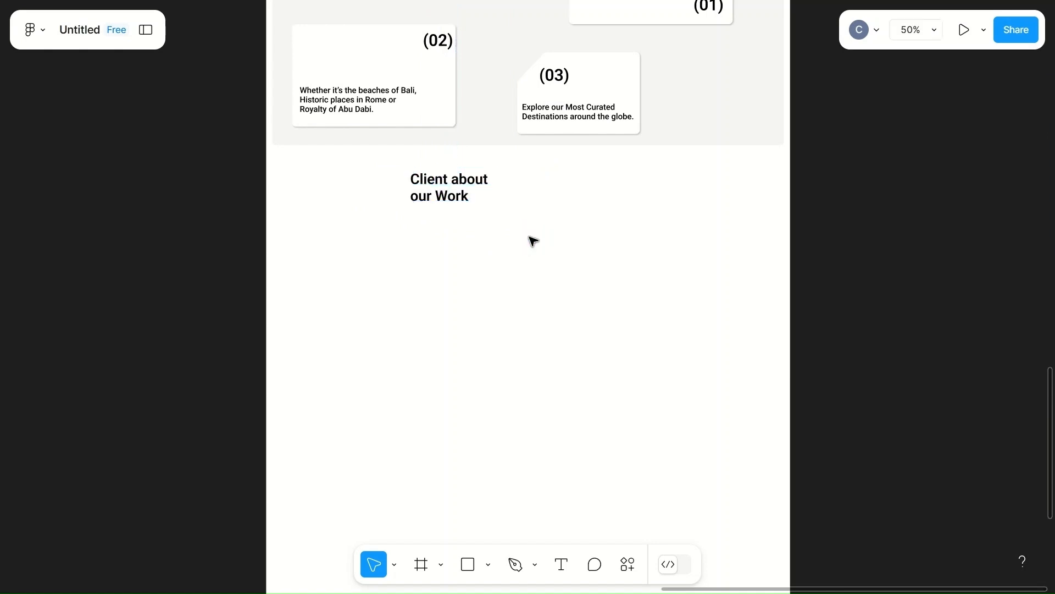
- Duplicate the benefit card's arrow button below the client heading, flip it to point left, and place it at X 235, Y 3517
scroll(533, 240, "up", 4)
left_click(543, 161)
left_click_drag(547, 165, 360, 448)
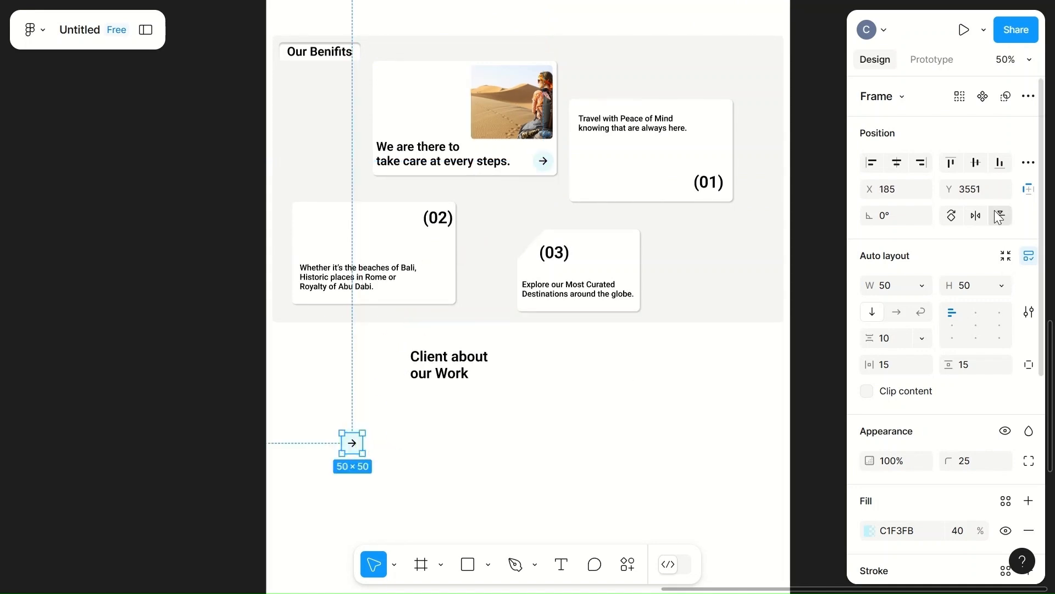
left_click(974, 219)
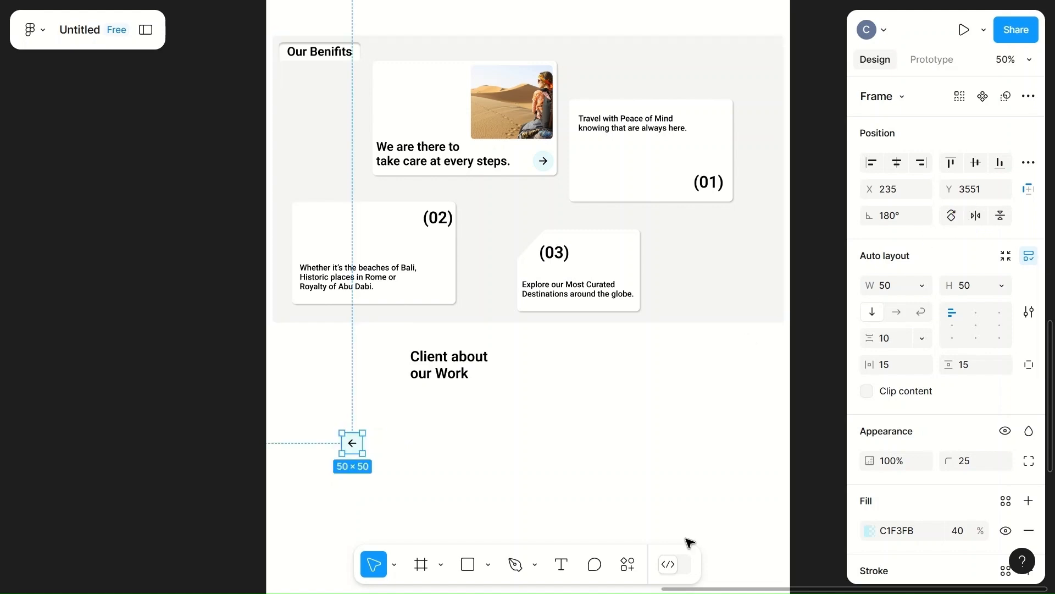
mouse_move(352, 443)
left_mouse_down()
mouse_move(381, 401)
mouse_move(355, 429)
left_mouse_up()
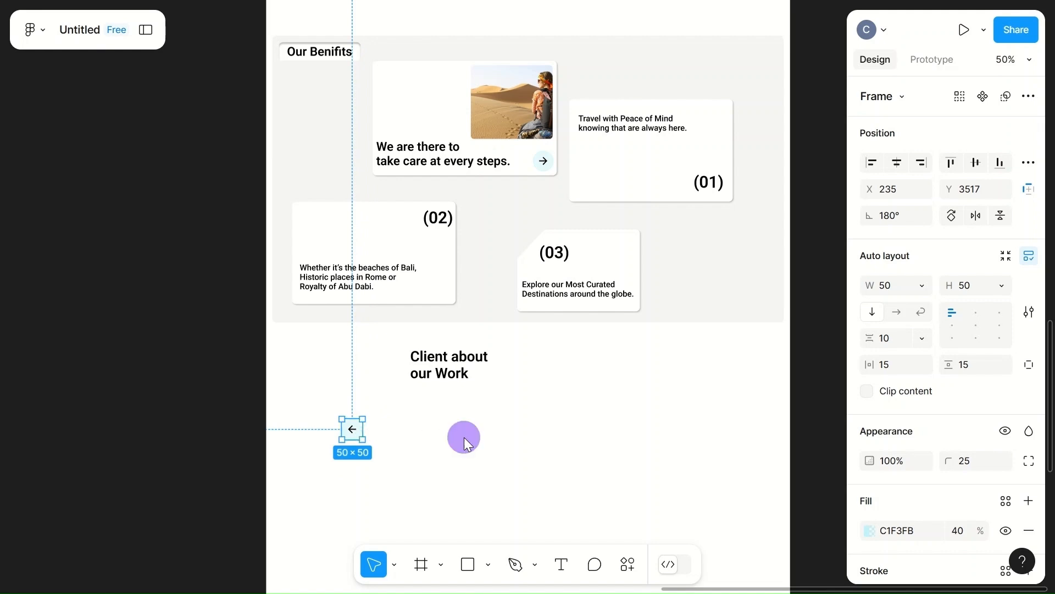
left_click(467, 440)
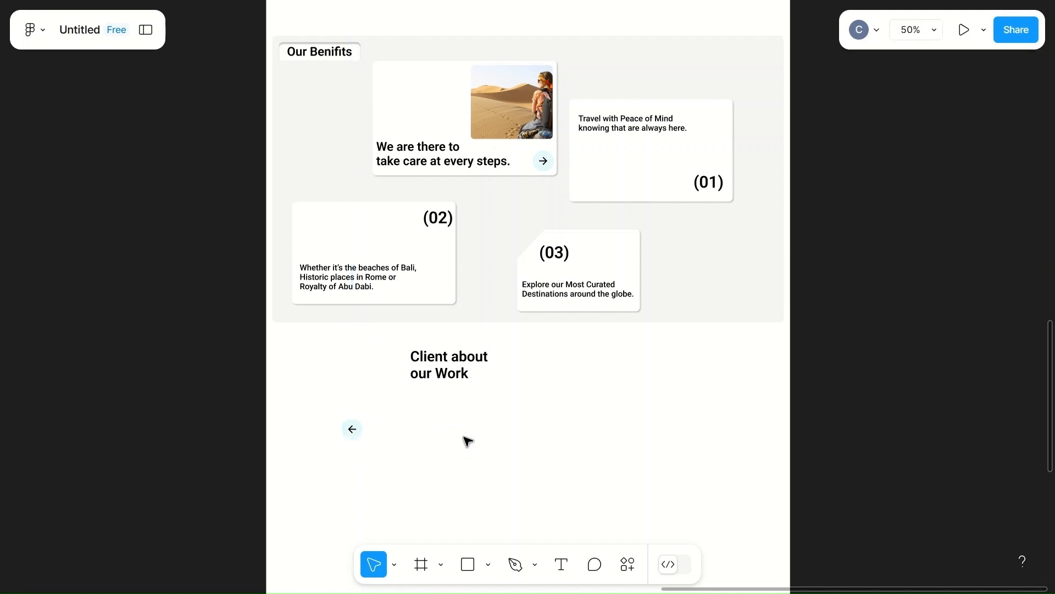
- Bring the client portrait photos from the outside canvas closer to the landing page frame
scroll(467, 440, "right", 2)
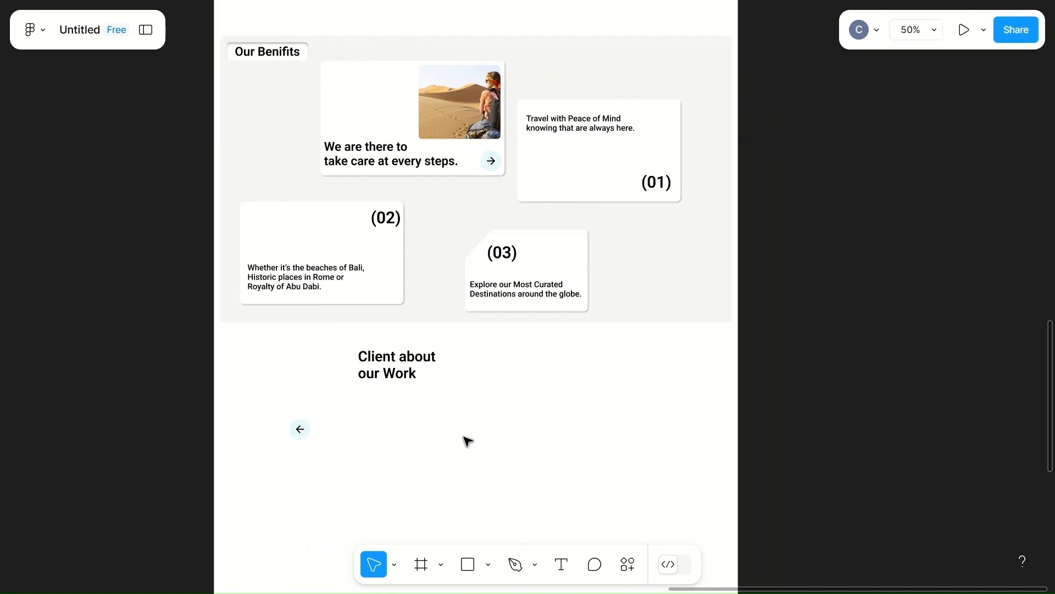
scroll(467, 440, "down", 3)
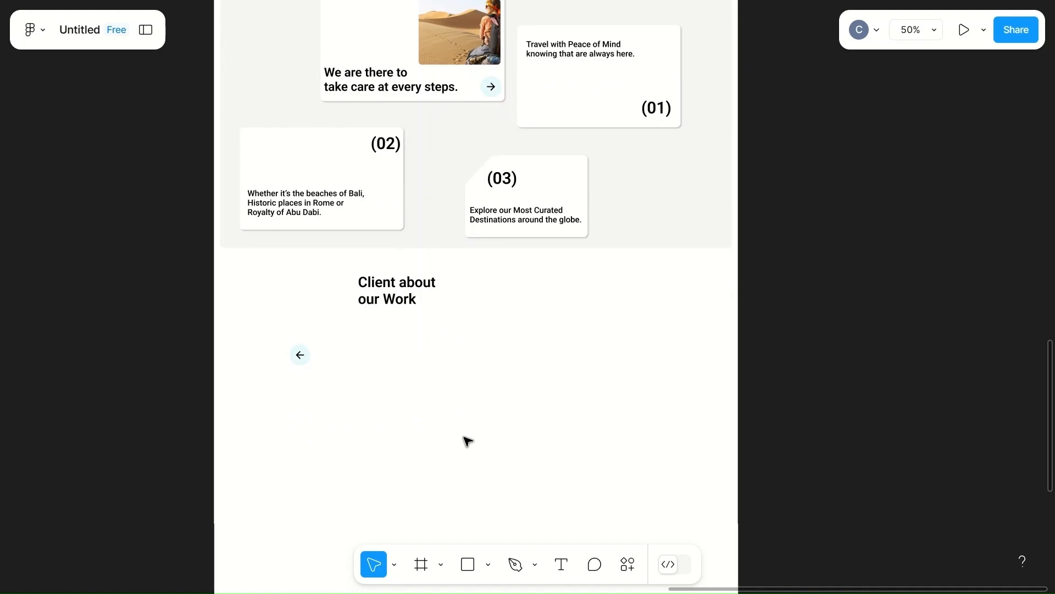
scroll(466, 441, "left", 4)
scroll(467, 441, "down", 5)
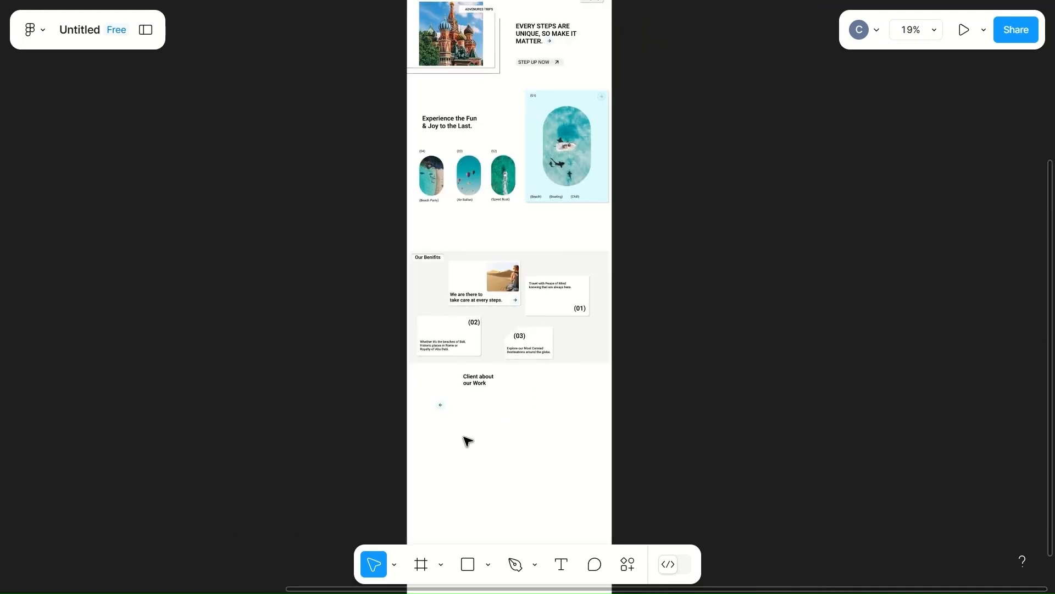
scroll(467, 440, "left", 5)
scroll(467, 440, "down", 3)
left_click_drag(186, 219, 433, 411)
left_click_drag(231, 221, 488, 411)
scroll(488, 411, "up", 5)
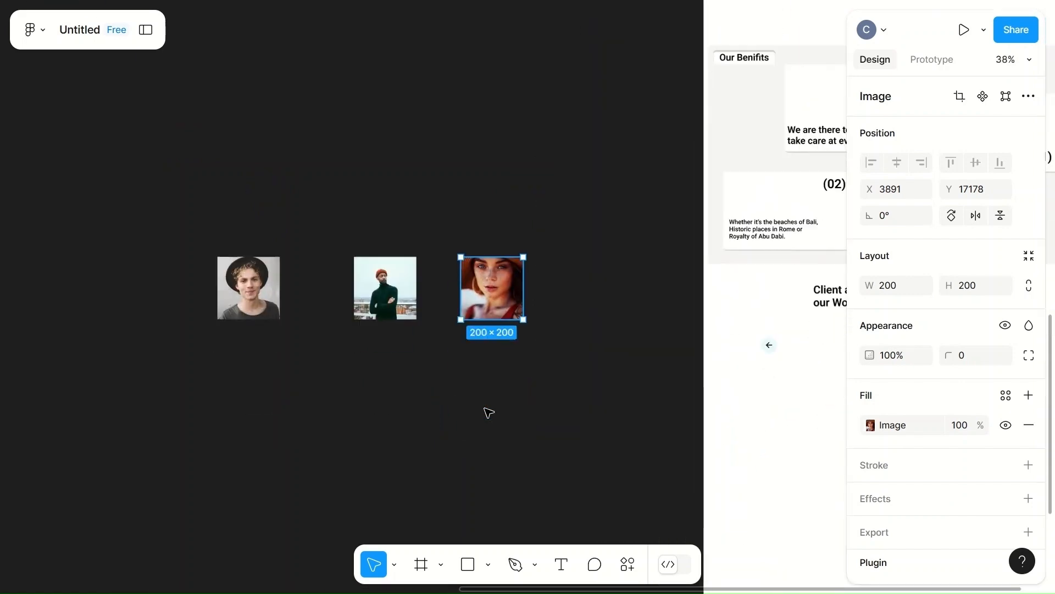
- Stack the three portraits in a column beside the page: woman first, man in black hat second, man in red beanie last
scroll(489, 413, "right", 1)
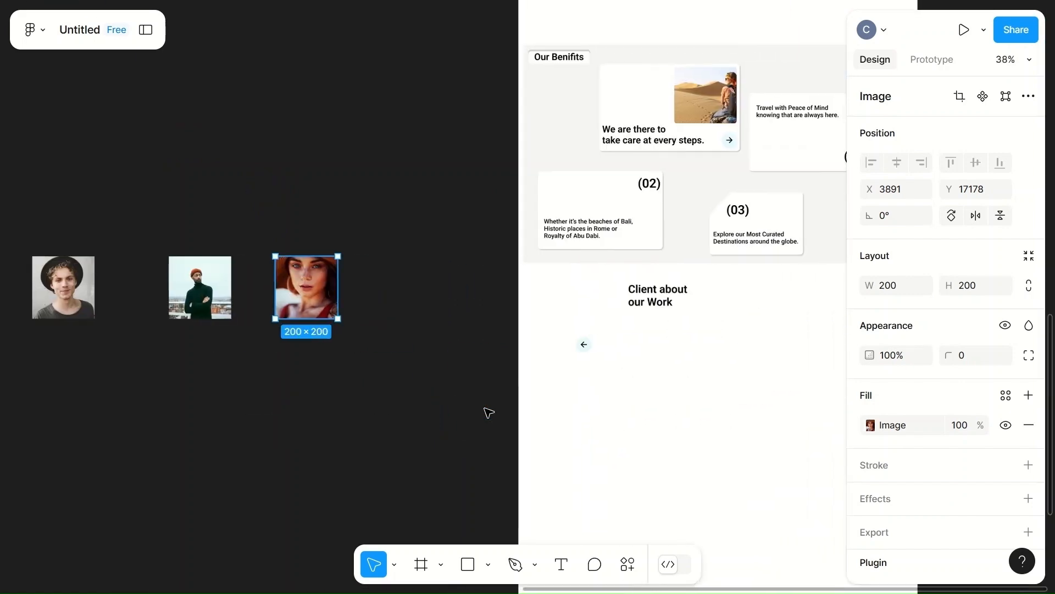
left_click_drag(70, 294, 458, 377)
left_click_drag(327, 294, 447, 288)
left_click_drag(204, 289, 455, 454)
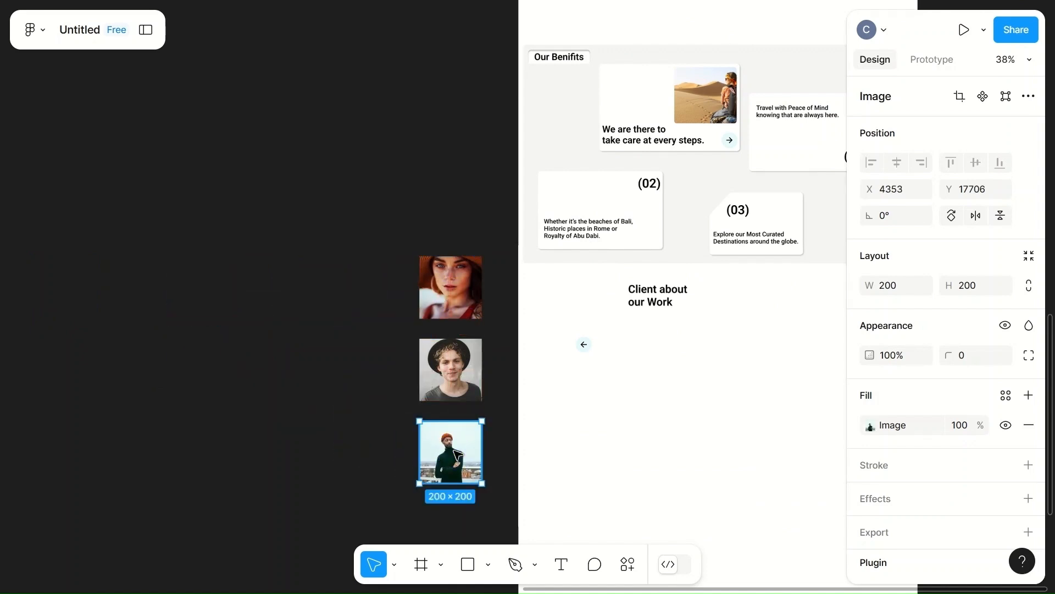
- Place the portrait of the man in the red beanie at X 387, Y 3542 under the client heading and set its height to 350
scroll(455, 454, "right", 3)
left_click_drag(358, 448, 573, 380)
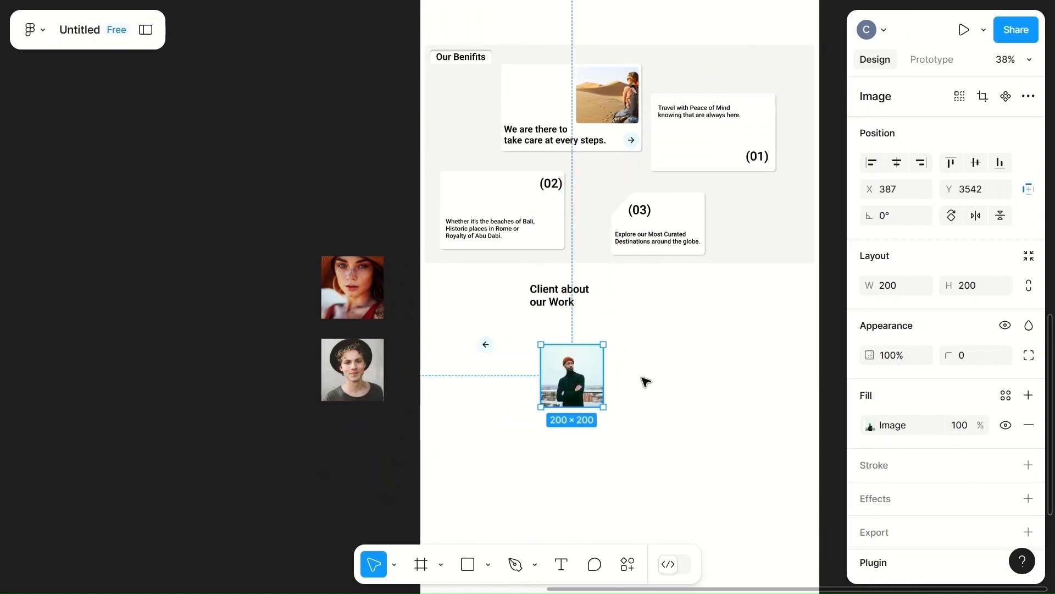
scroll(645, 380, "up", 5)
scroll(646, 380, "up", 5)
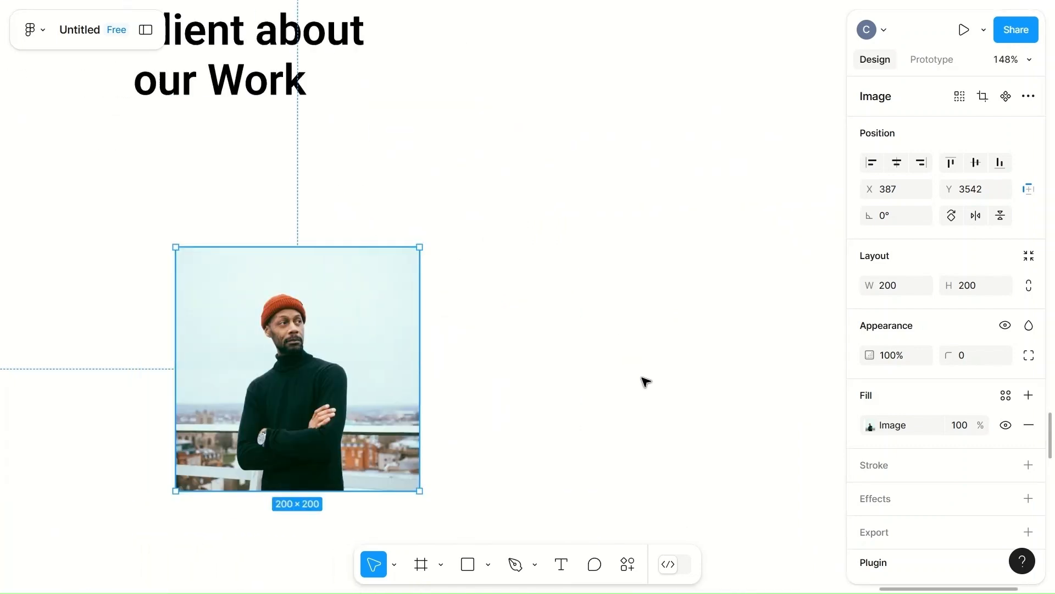
scroll(646, 381, "down", 3)
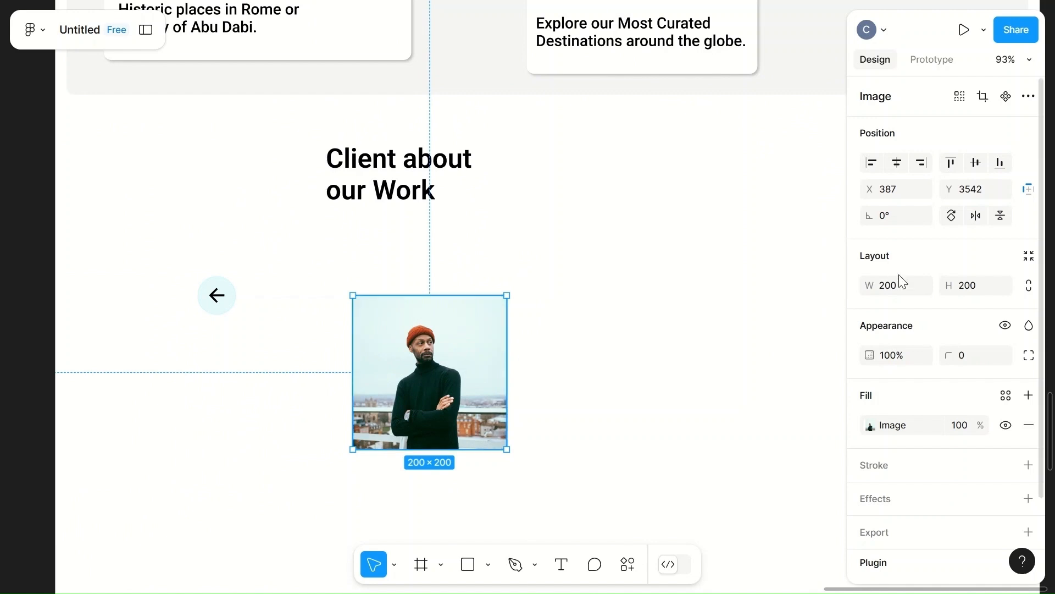
left_click(975, 286)
type("350")
key("Return")
scroll(467, 440, "down", 3)
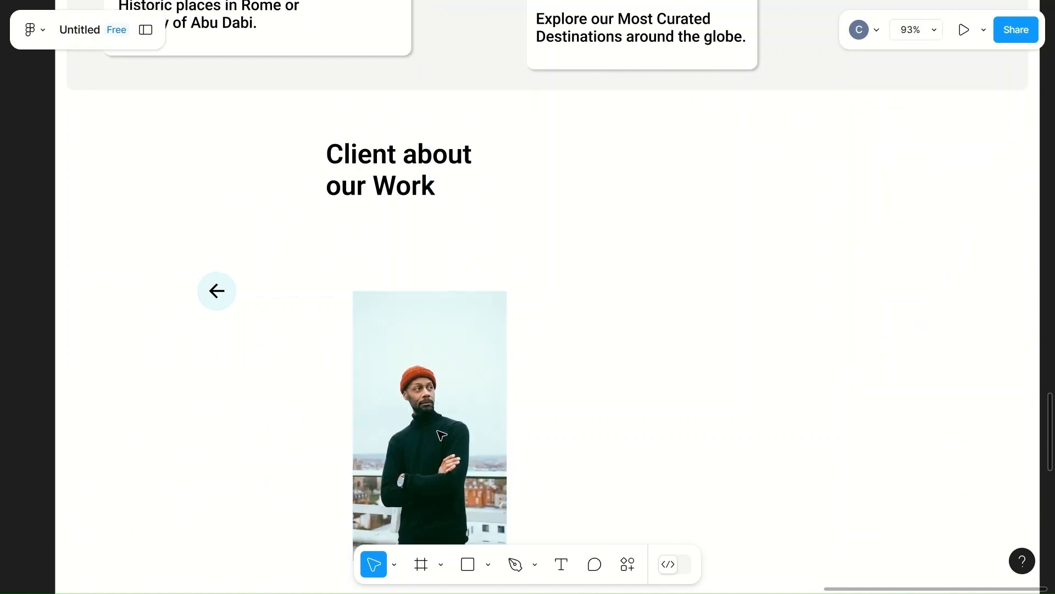
- Move the portrait of the man in the red beanie to X 374, Y 3517 and set its corner radius to 10
left_click_drag(434, 362, 424, 342)
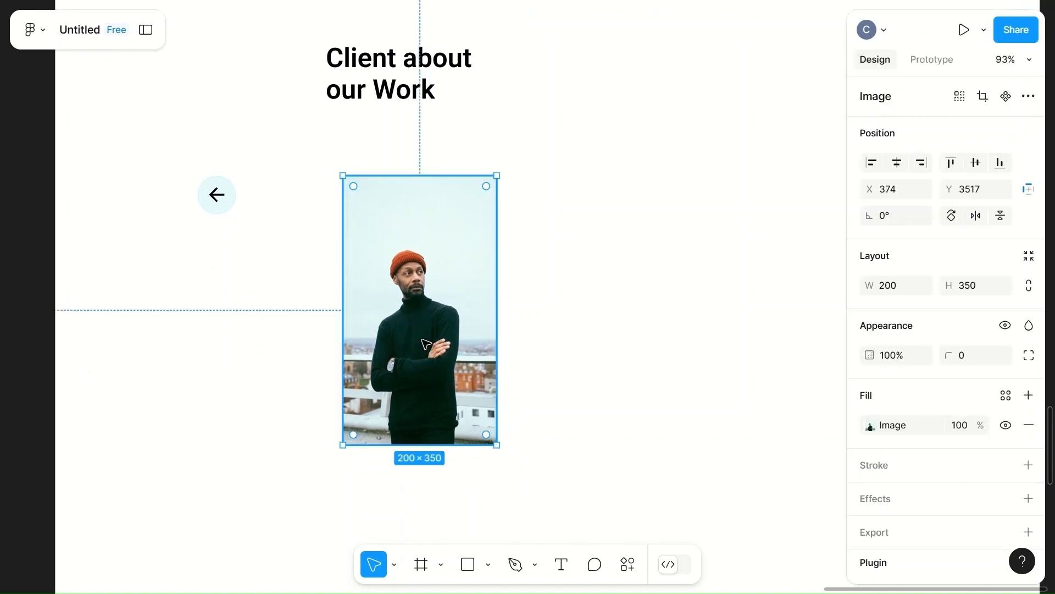
left_click(980, 361)
type("1")
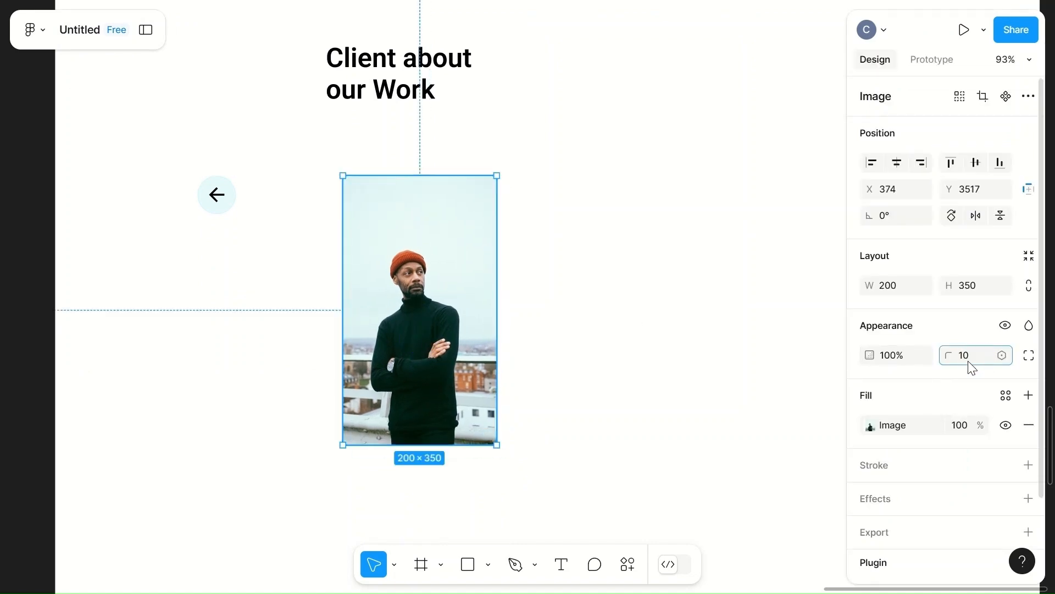
type("0")
left_click(714, 456)
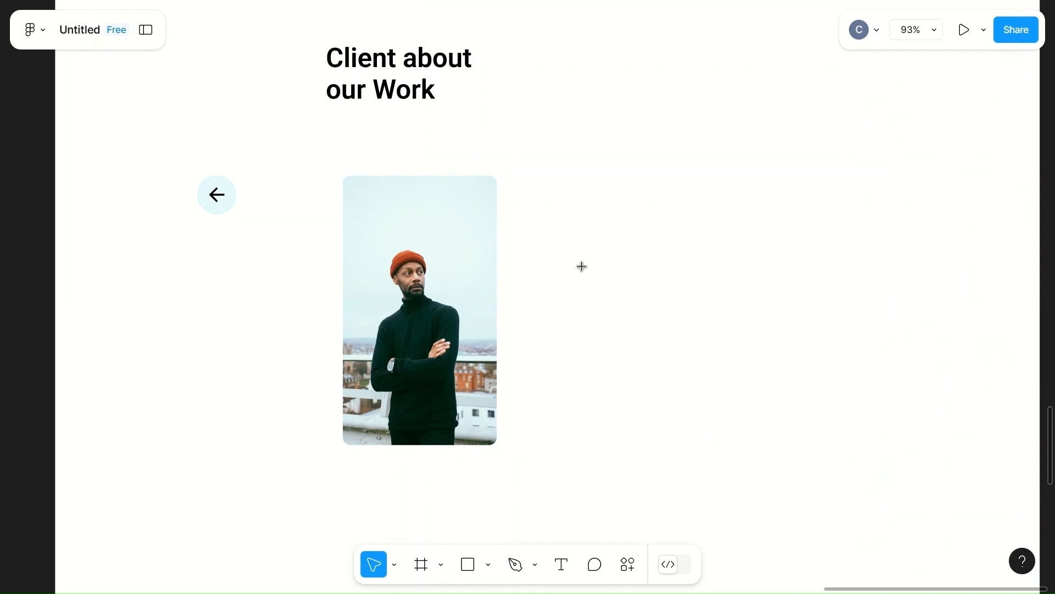
- Draw a 355-wide rectangle against the portrait's right edge at X 574, Y 3517 and set its height to 350
key("r")
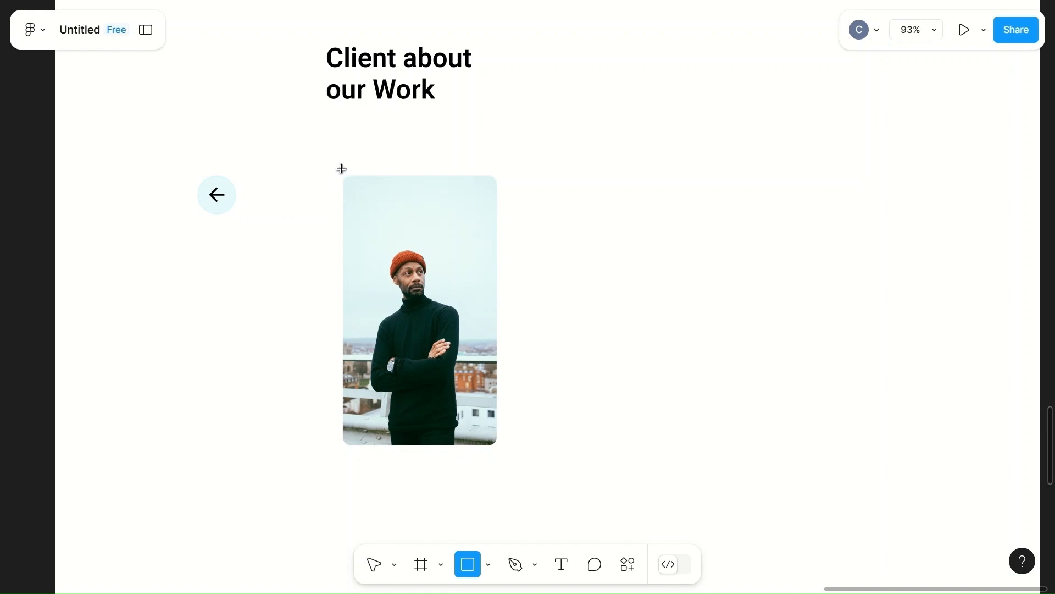
left_click_drag(496, 182, 770, 424)
left_click_drag(632, 361, 631, 357)
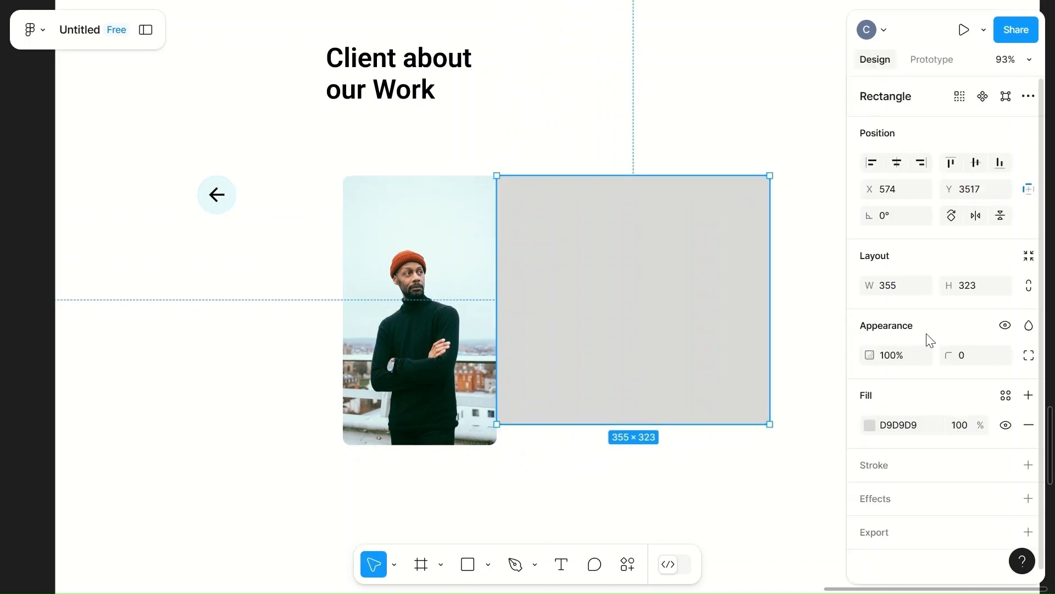
type("350")
left_click(735, 535)
- Extend the grey rectangle leftward past the portrait to X 352, 577 wide, and send it to the back
left_click(638, 377)
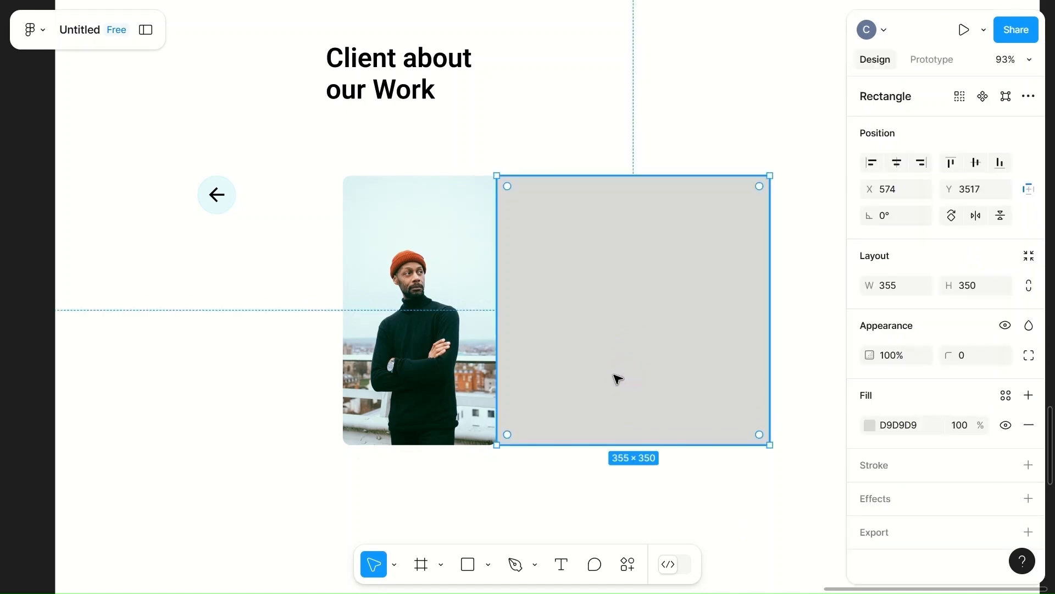
left_click_drag(498, 362, 333, 364)
right_click(588, 344)
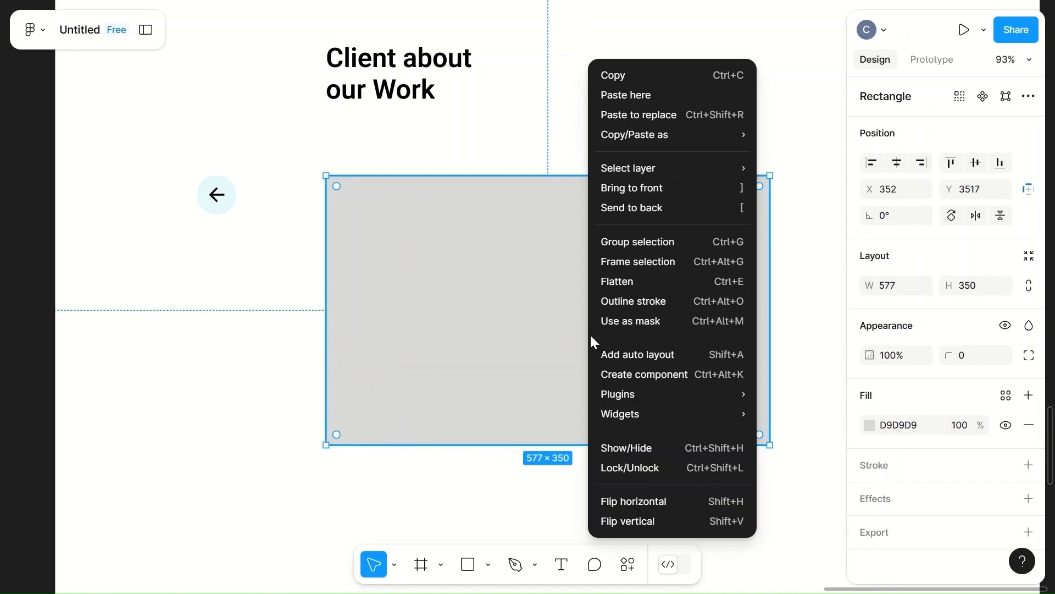
left_click(660, 207)
- Align the portrait with the grey rectangle's left edge at X 352 and set the rectangle's width to 500
left_click_drag(441, 324, 427, 330)
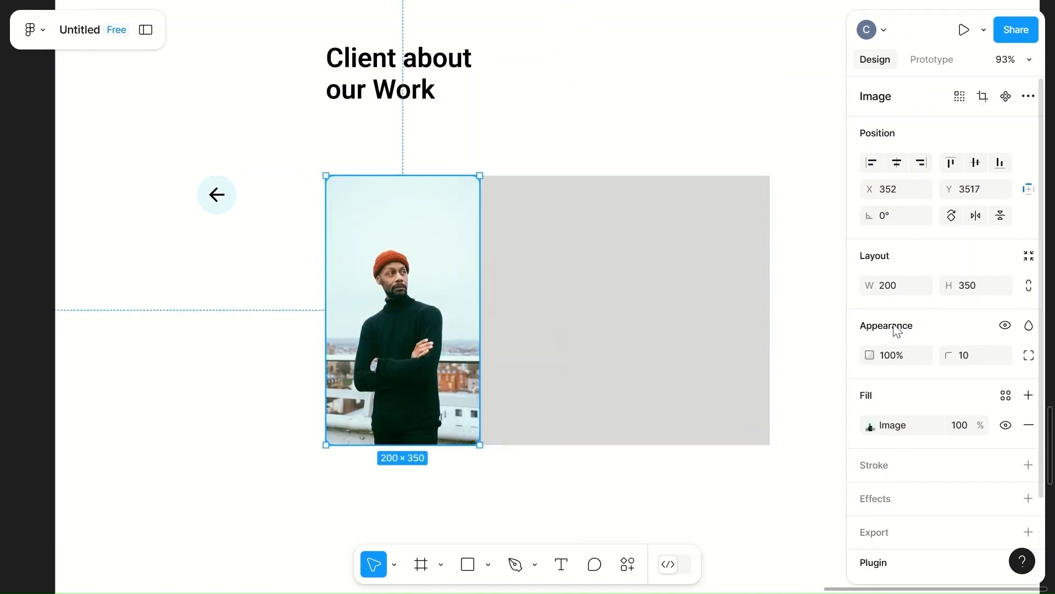
left_click(666, 354)
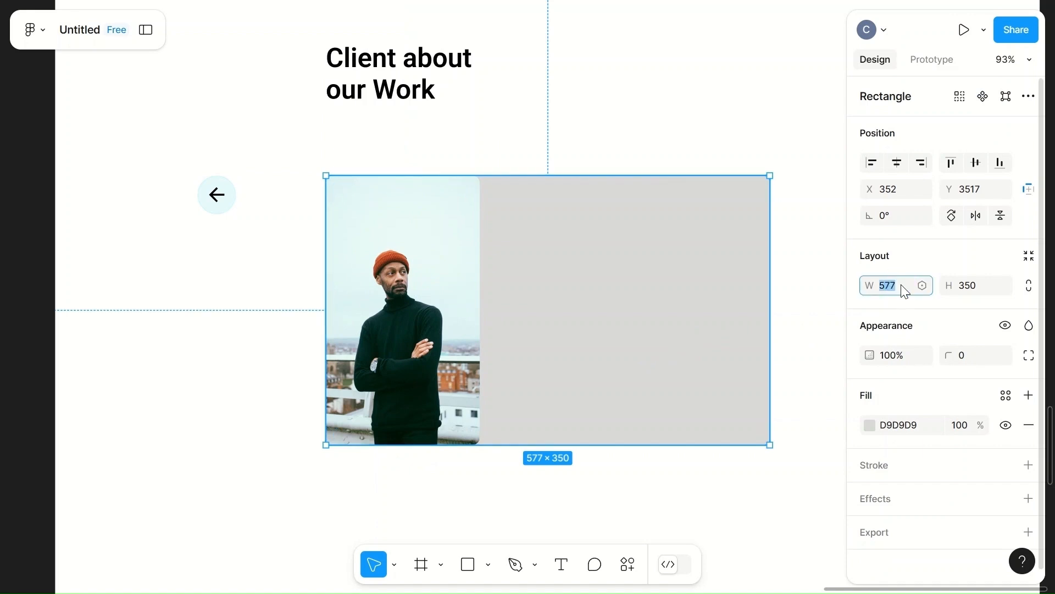
left_click(817, 337)
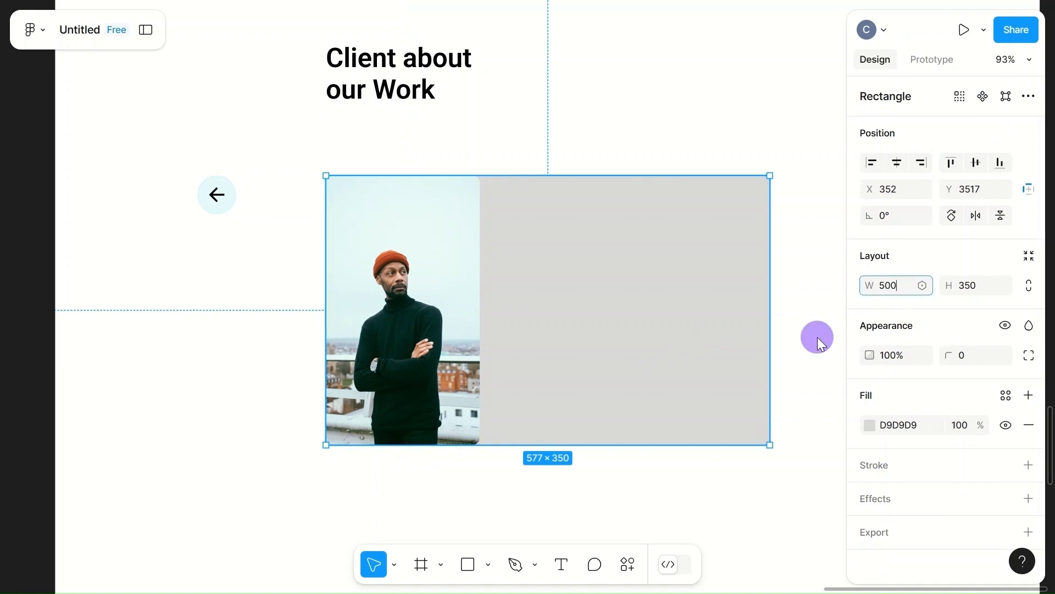
left_click(619, 352)
left_click(412, 361)
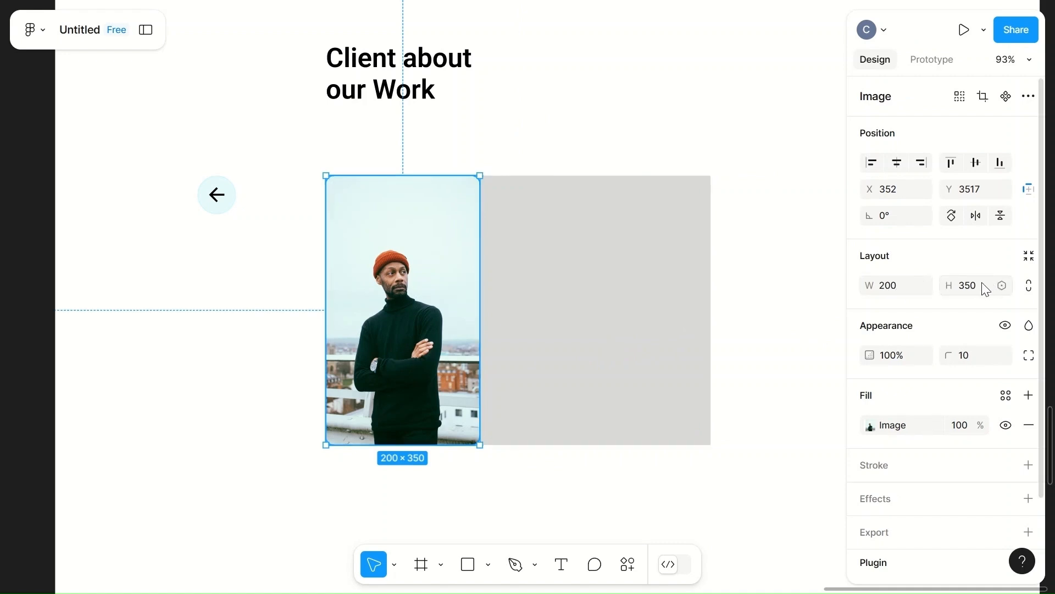
- Set the grey rectangle's corner radius to 10 and try a near-white fill on it
left_click(674, 304)
left_click(966, 354)
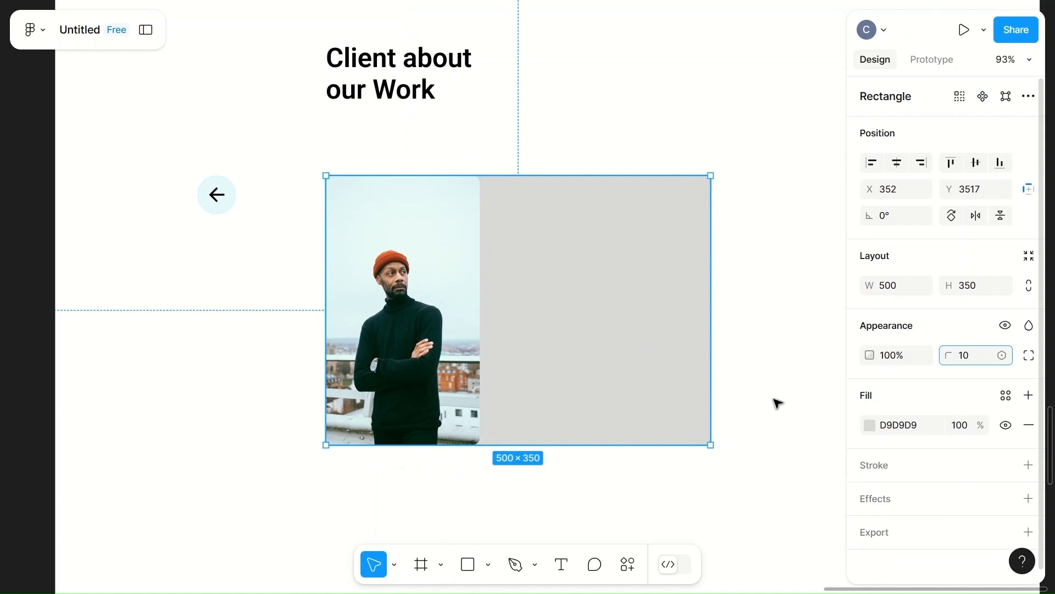
left_click(737, 417)
left_click(630, 344)
left_click(870, 425)
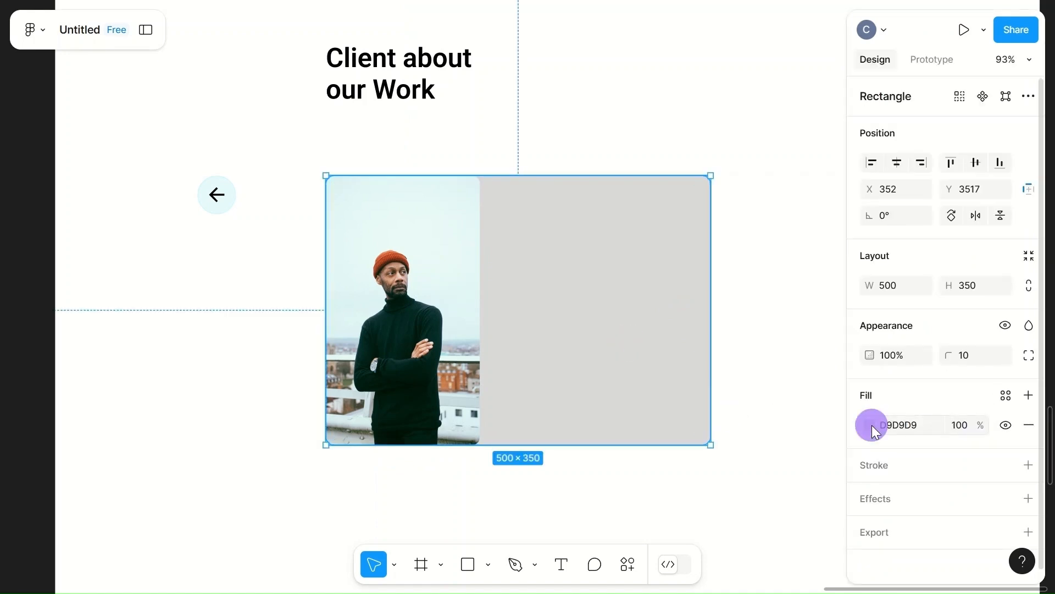
left_click(653, 187)
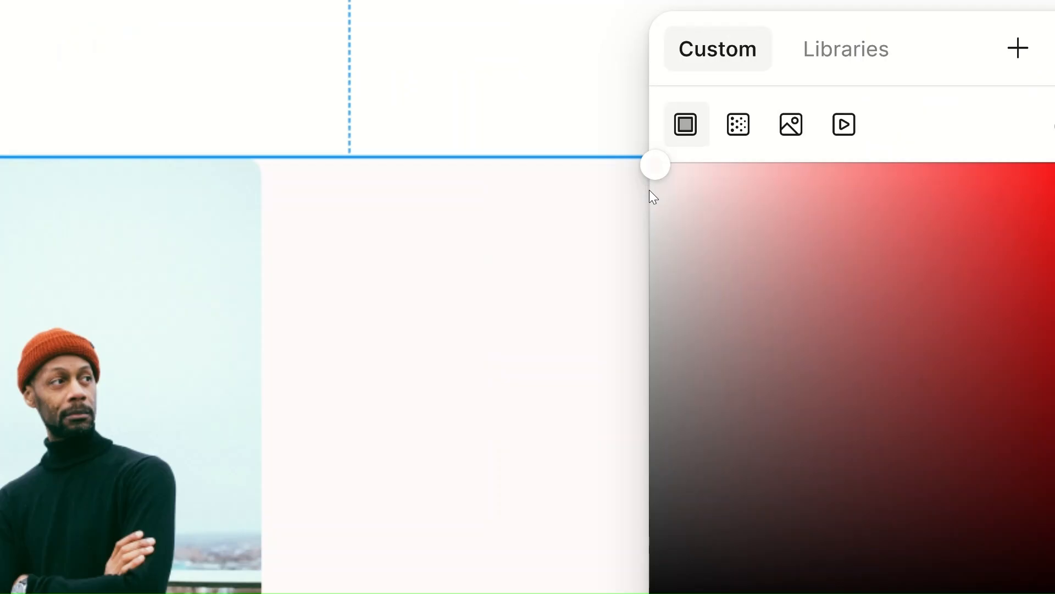
- Examine how the white client card sits on the page relative to the benefits section
scroll(688, 324, "down", 3)
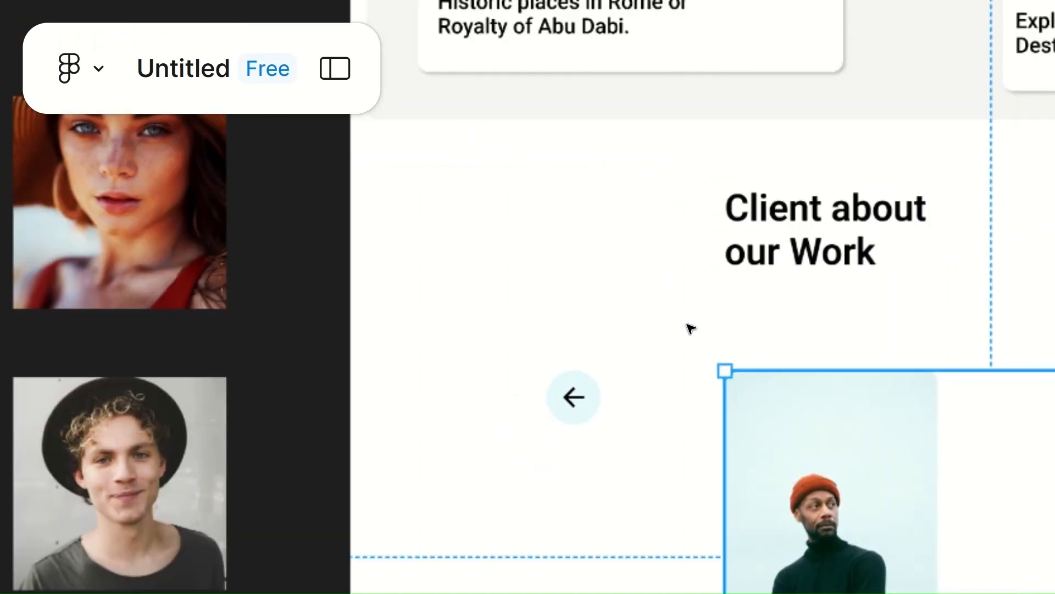
scroll(687, 324, "right", 6)
scroll(687, 323, "down", 2)
scroll(687, 324, "down", 2)
scroll(692, 329, "down", 2)
left_click(526, 295)
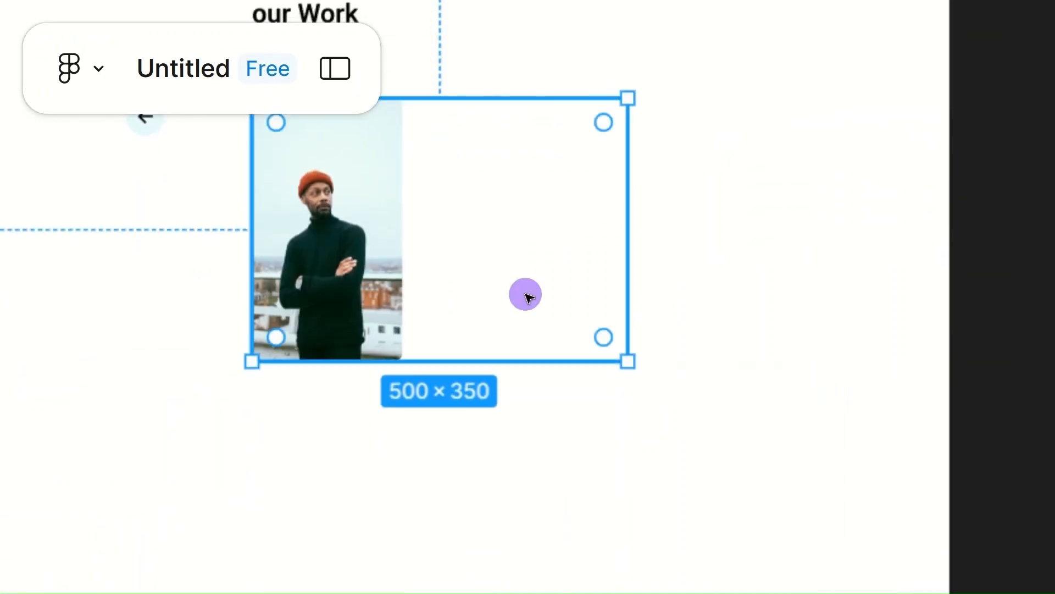
scroll(526, 299, "down", 5)
scroll(527, 296, "up", 3)
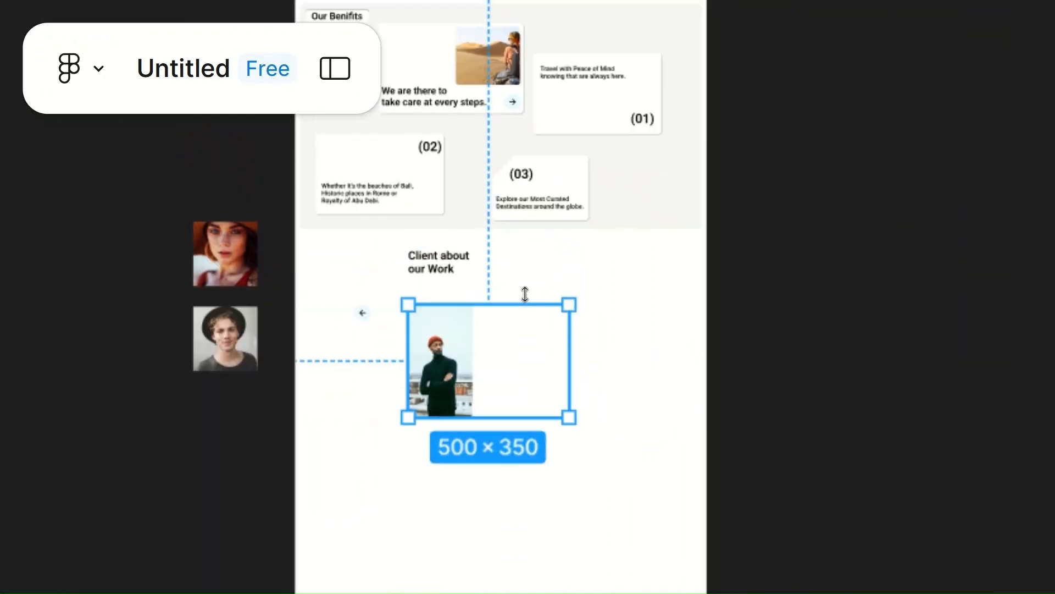
left_click(523, 363)
scroll(527, 368, "down", 3)
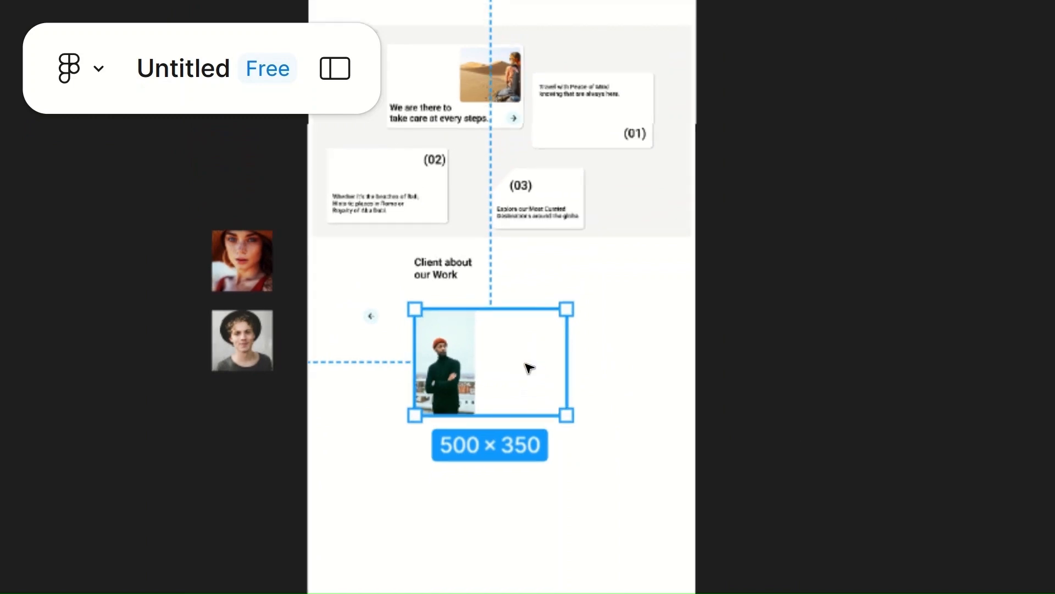
- Undo the recent changes to the client card's fill, corner radius and width, and to the portrait's position
key("ctrl+z")
key("ctrl+z")
key("ctrl+z")
key("ctrl+z")
key("ctrl+z")
key("ctrl+z")
key("ctrl+z")
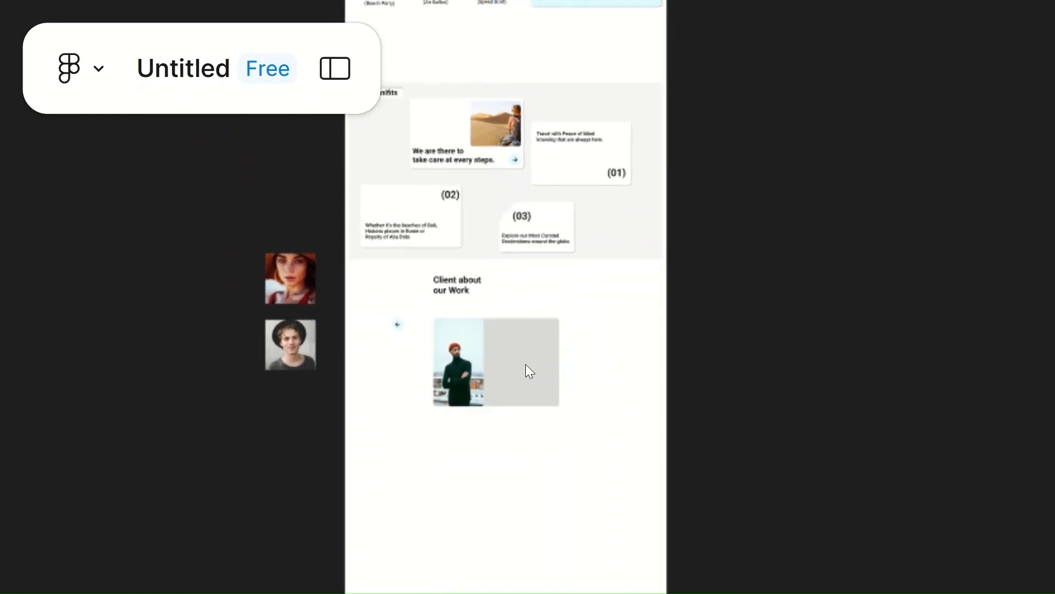
key("ctrl+z")
key("ctrl+z")
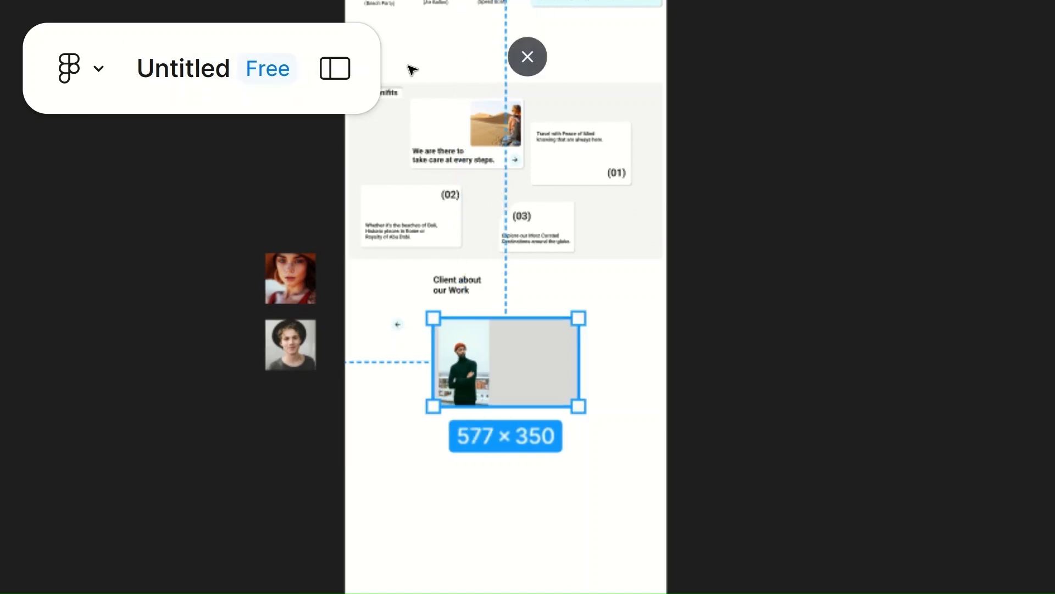
left_click(258, 117)
scroll(278, 205, "down", 3)
left_click(653, 301)
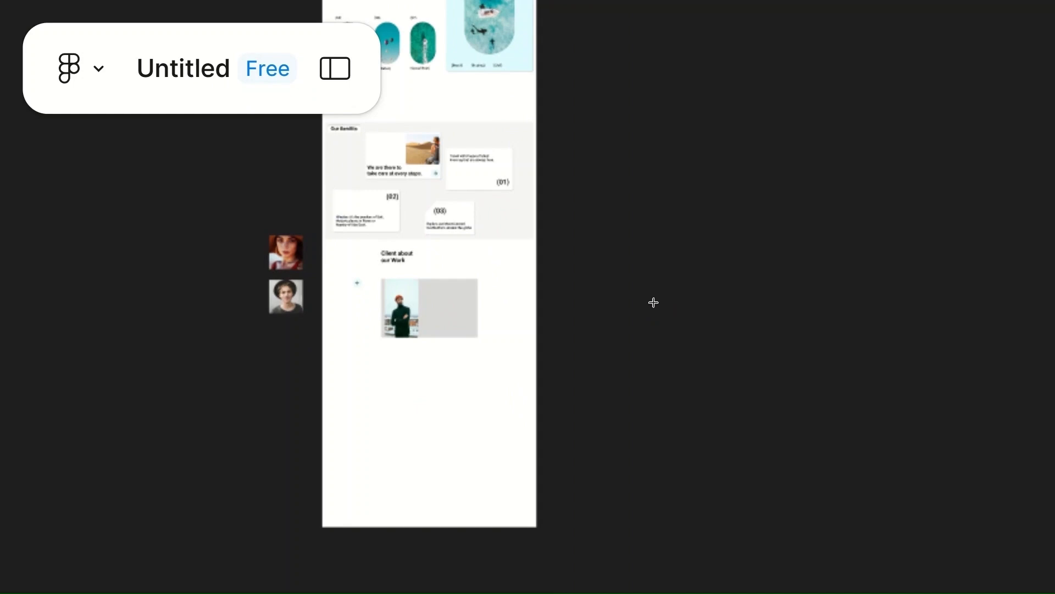
right_click(421, 371)
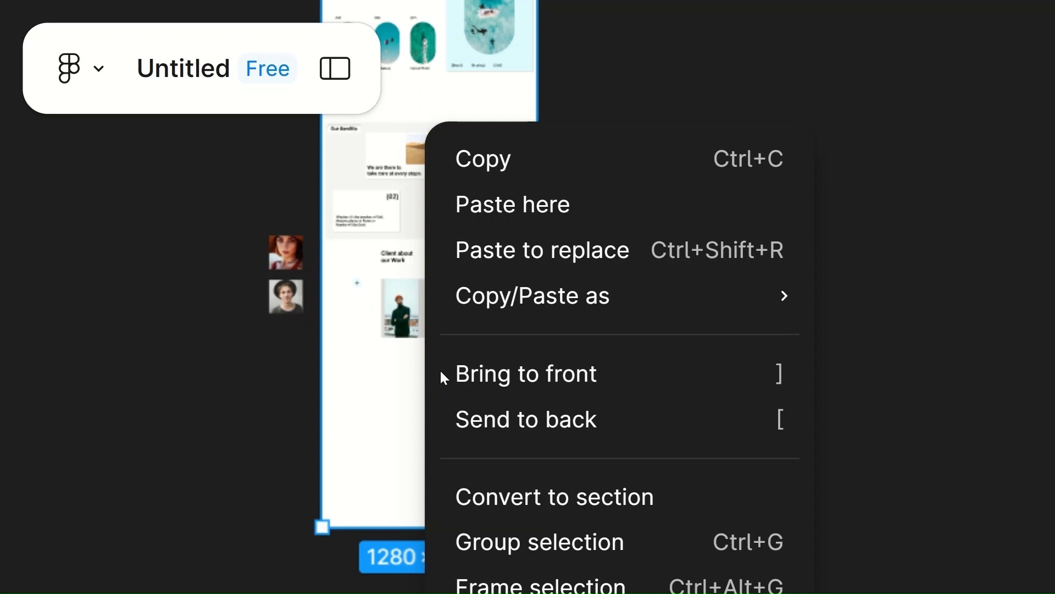
left_click(526, 375)
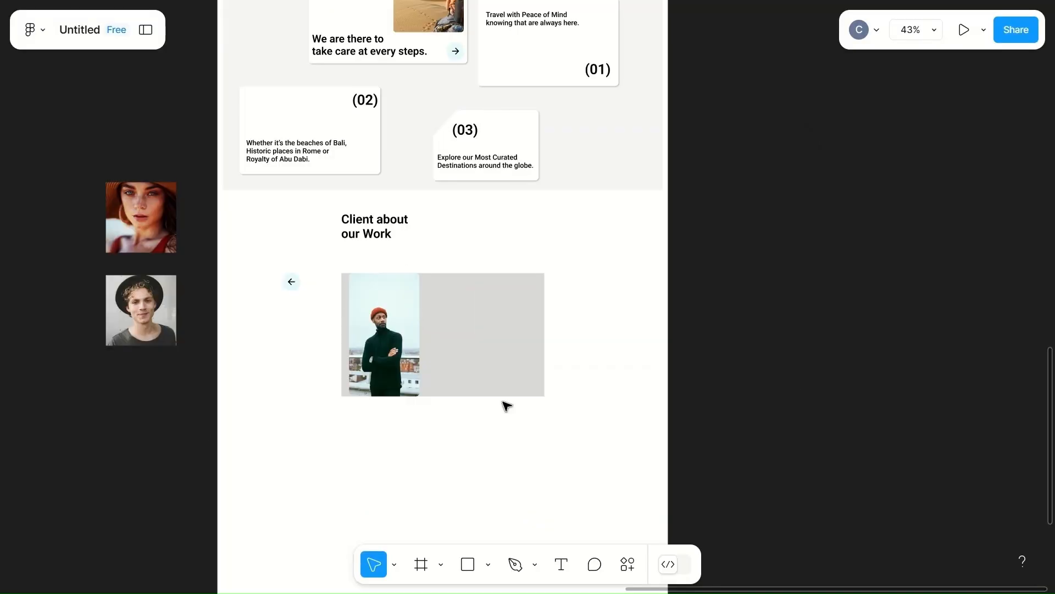
- Set the grey rectangle behind the portrait to a corner radius of 10 and a width of 500
left_click(515, 392)
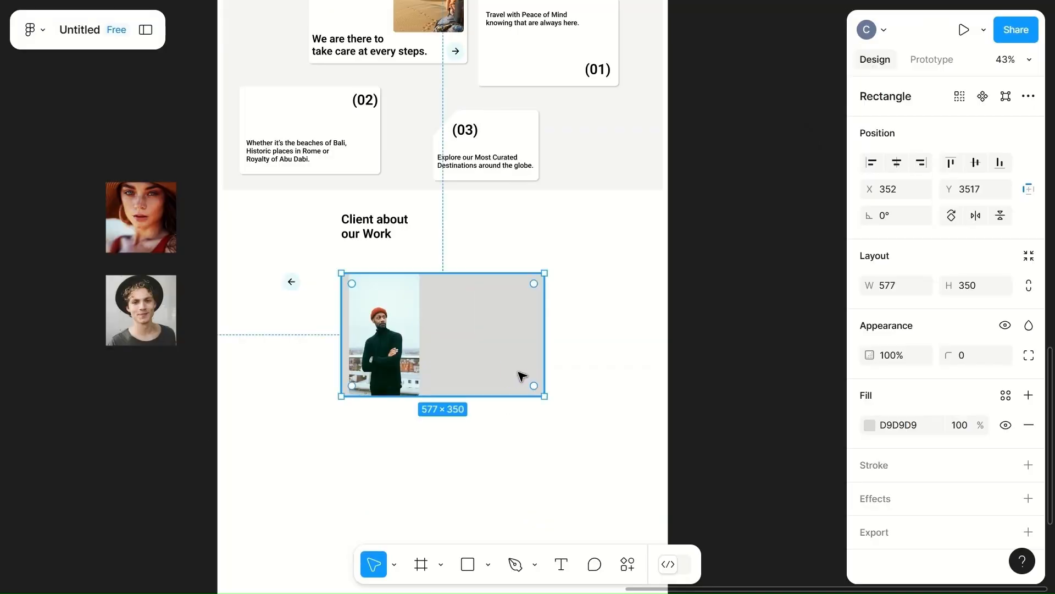
left_click(969, 357)
type("10")
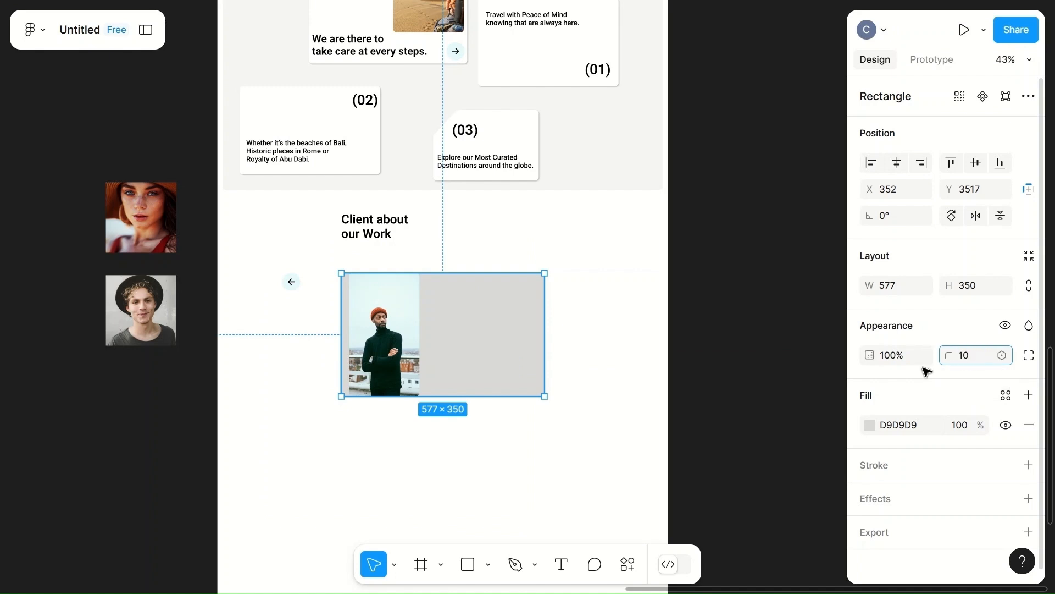
left_click(627, 505)
left_click(395, 320)
left_click(521, 343)
left_click(896, 288)
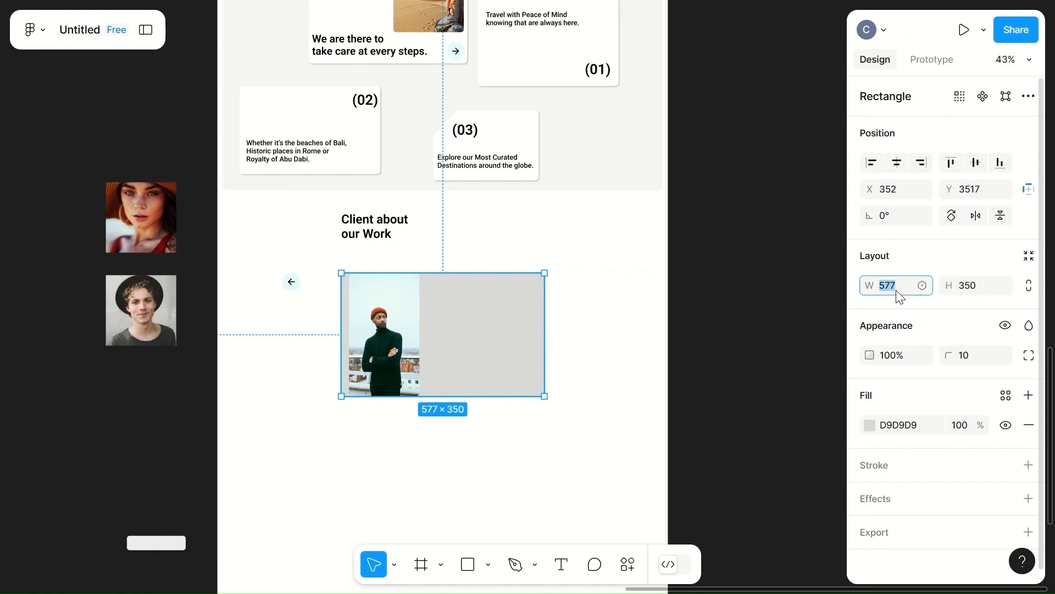
type("500")
left_click(564, 436)
- Move the portrait flush with the grey card's left edge at X 352, Y 3517
left_click(475, 371)
scroll(475, 370, "left", 1)
scroll(475, 370, "up", 5)
left_click_drag(389, 353, 376, 358)
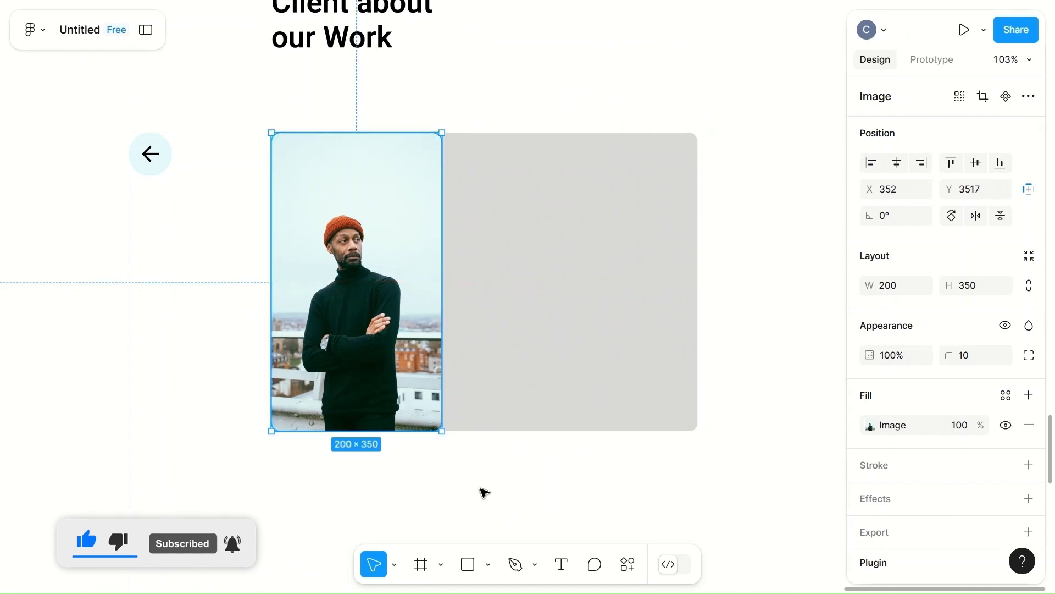
left_click(483, 490)
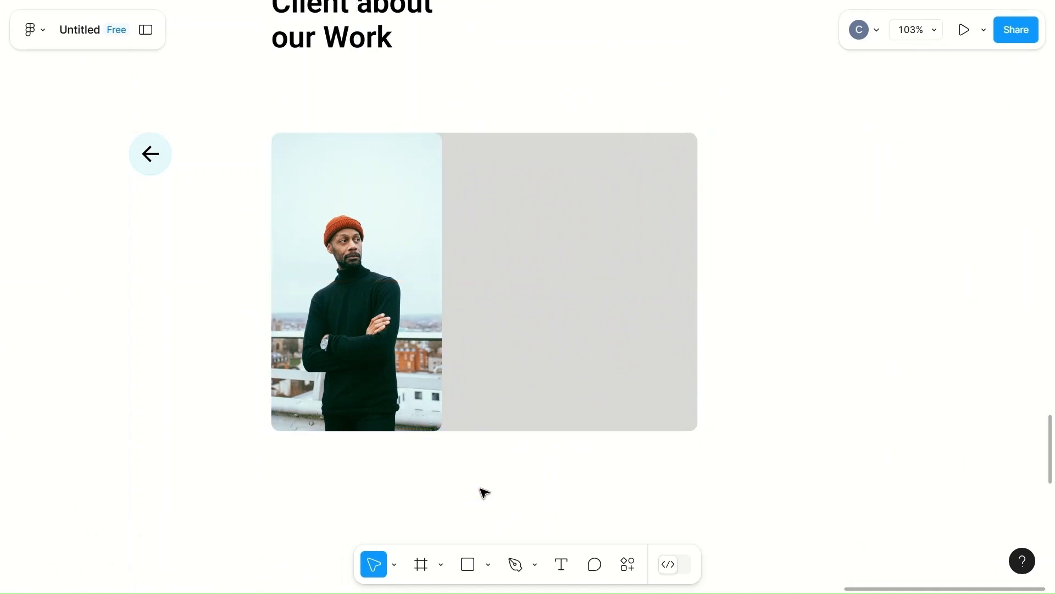
- Square off the portrait's top-right and bottom-right corners by setting their individual radii to 0
left_click(419, 389)
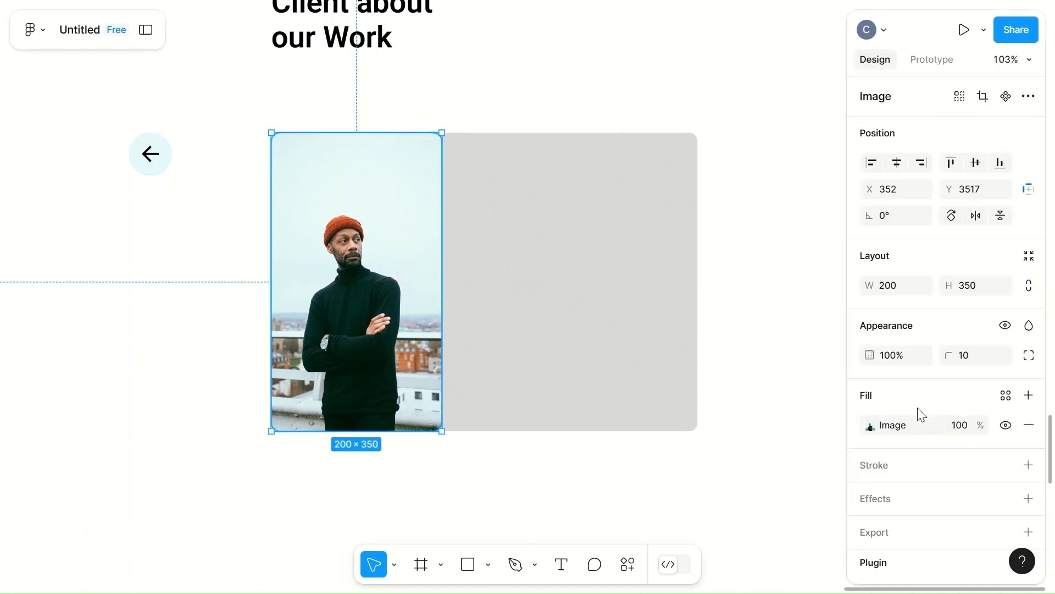
left_click(1028, 360)
left_click(789, 398)
type("0")
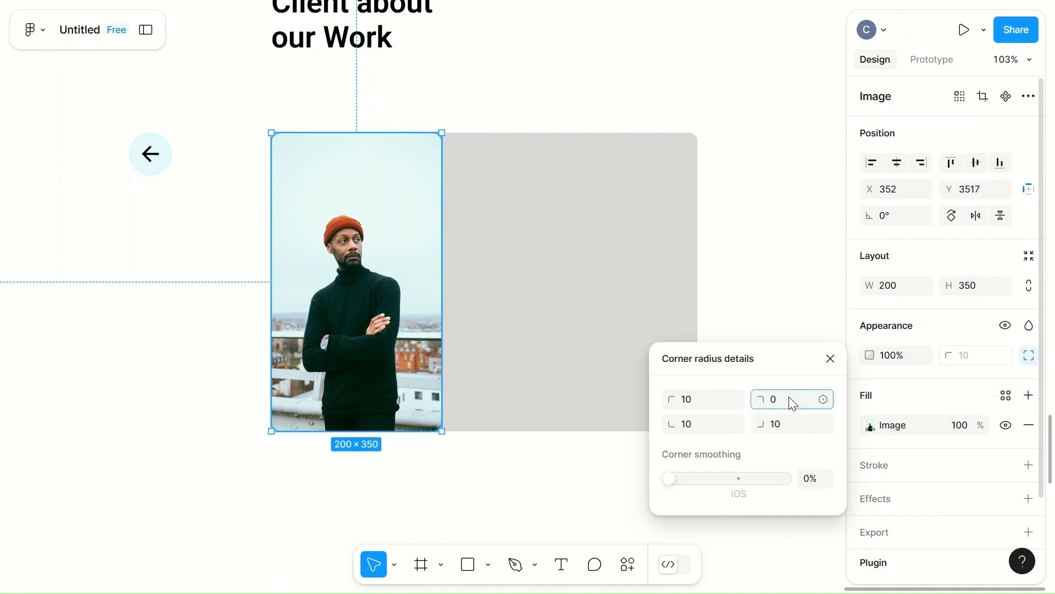
left_click(786, 424)
type("0")
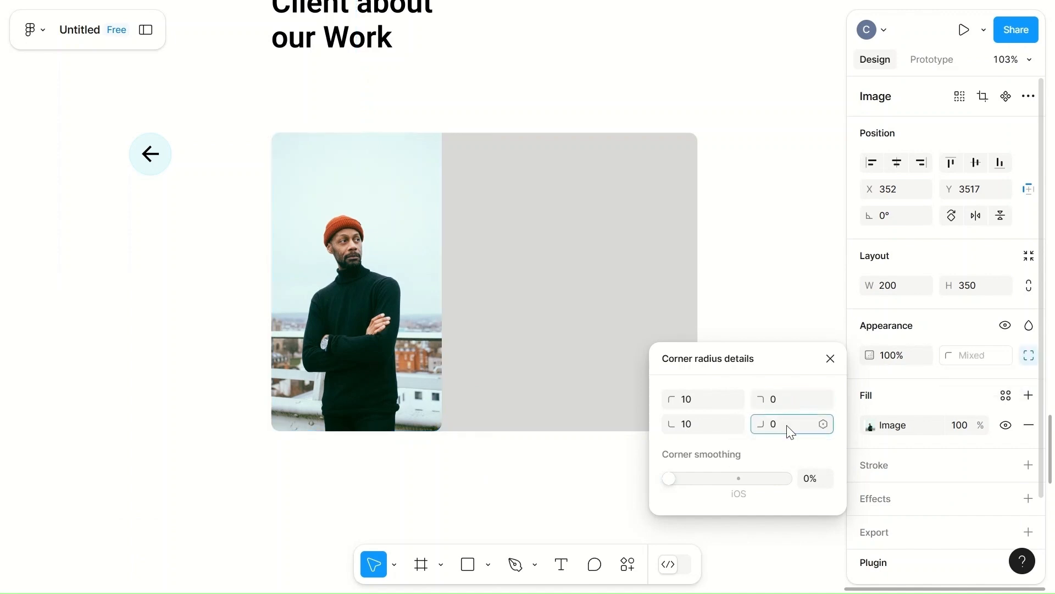
- Add a text on the grey card reading “ we explored the best of Amsterdam, all without the usual travel stress, truly an unforgetable trip.”
left_click(640, 254)
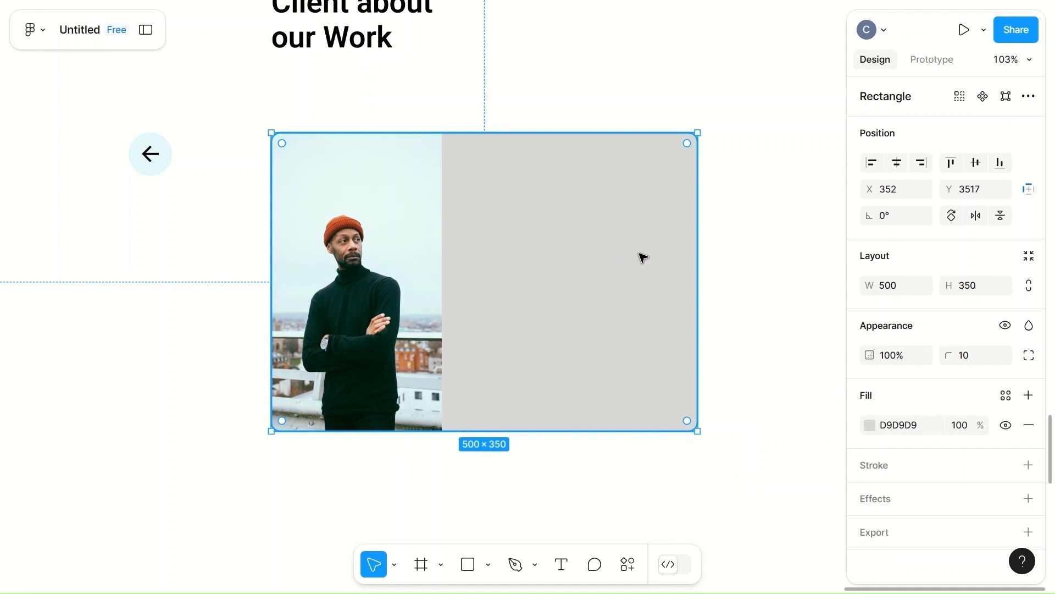
key("t")
left_click(501, 237)
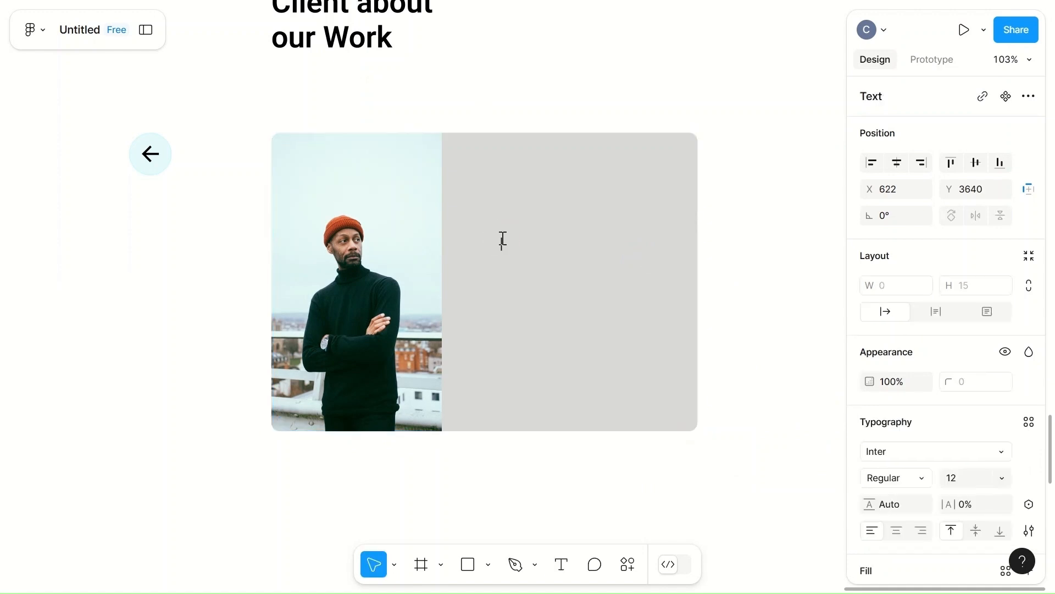
type("\"")
type("We")
type(" expl")
type("ored the best of a")
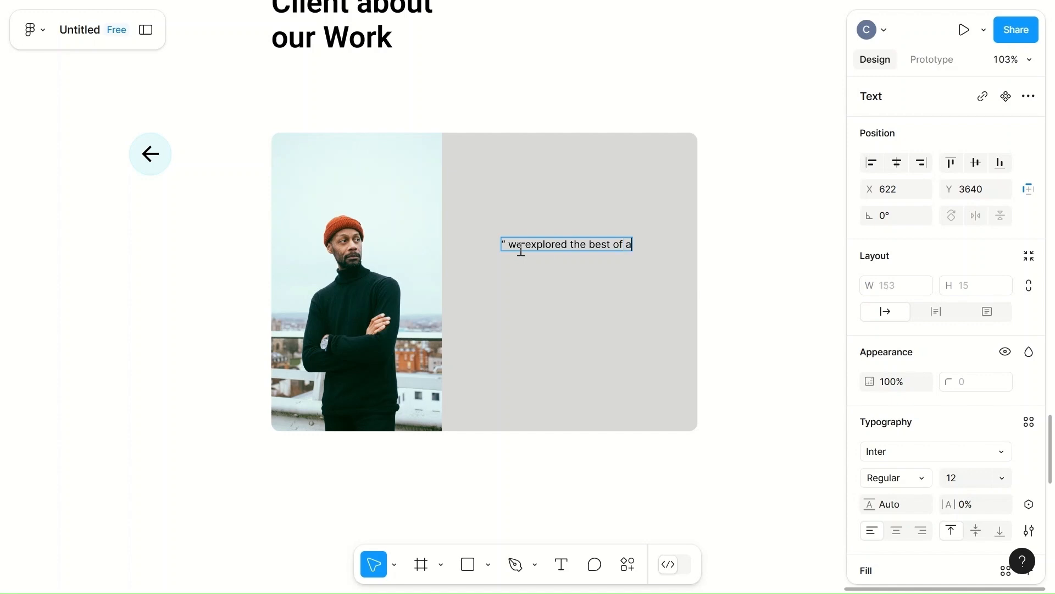
key("BackSpace")
type("Amsterdam")
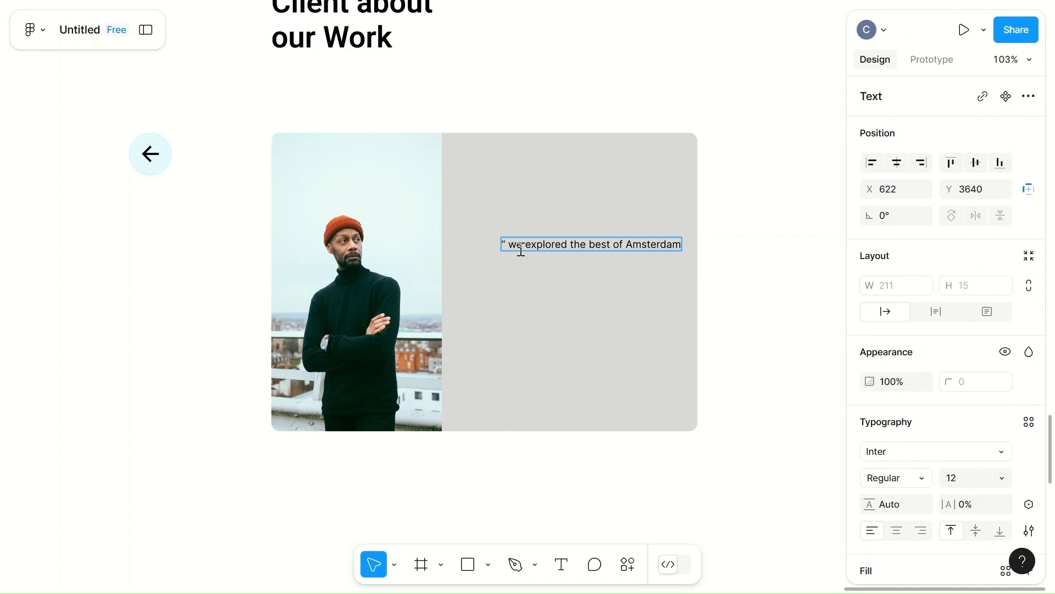
type(", all without the usual travel")
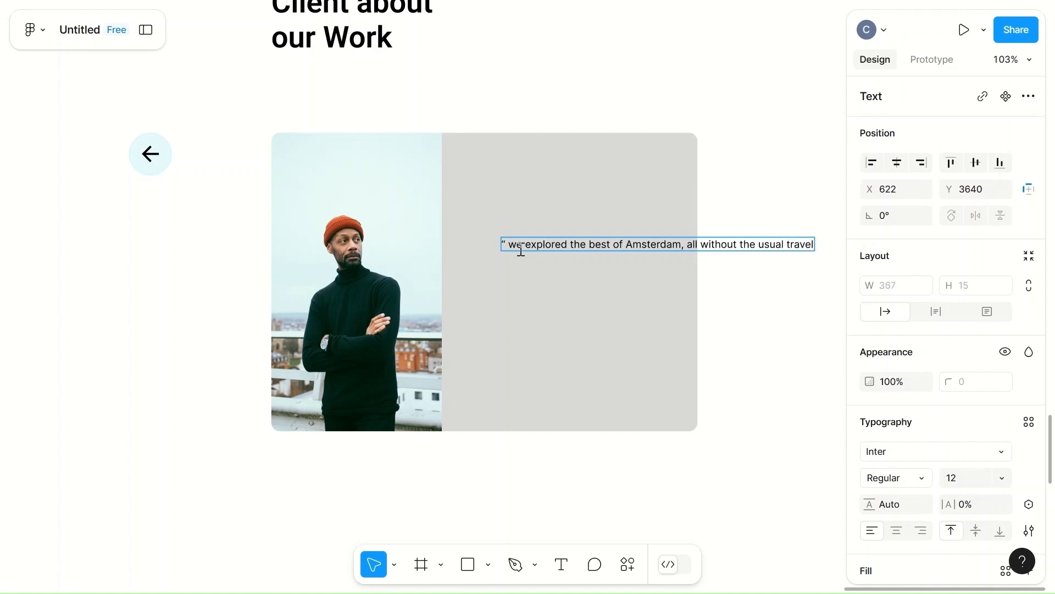
type(" stress")
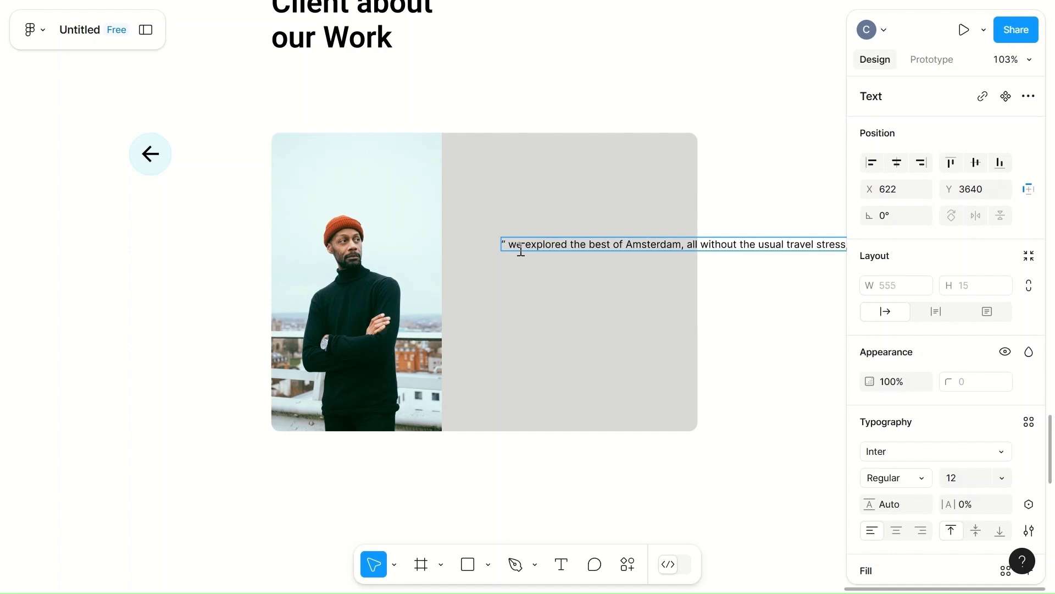
left_click(636, 333)
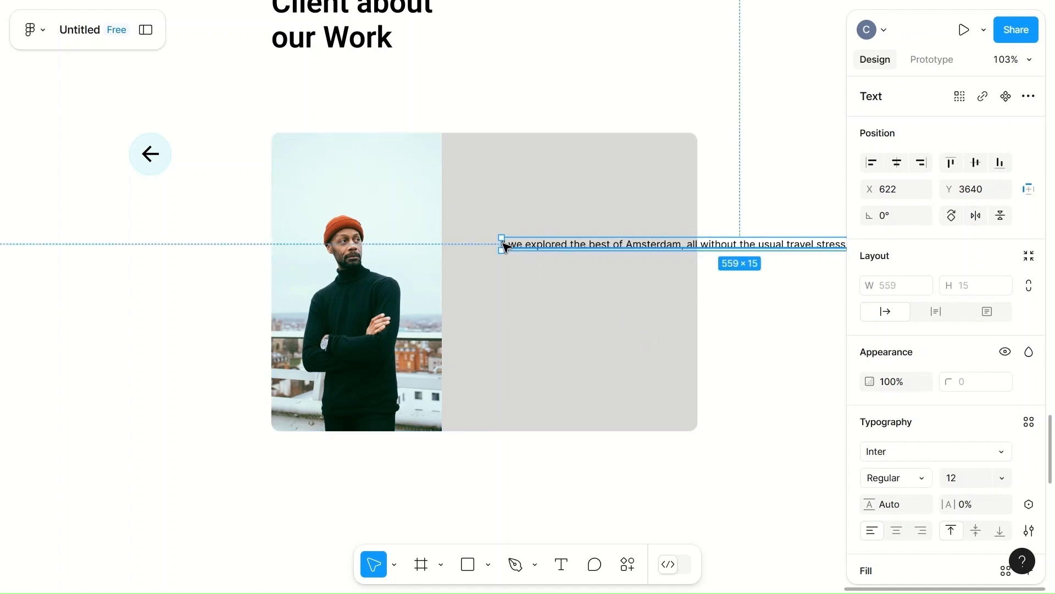
- Shift the quote text horizontally to about X 716 and set its width to 300 so it wraps
left_click_drag(500, 244, 581, 244)
left_click(903, 285)
type("300")
left_click(693, 400)
left_click(749, 245)
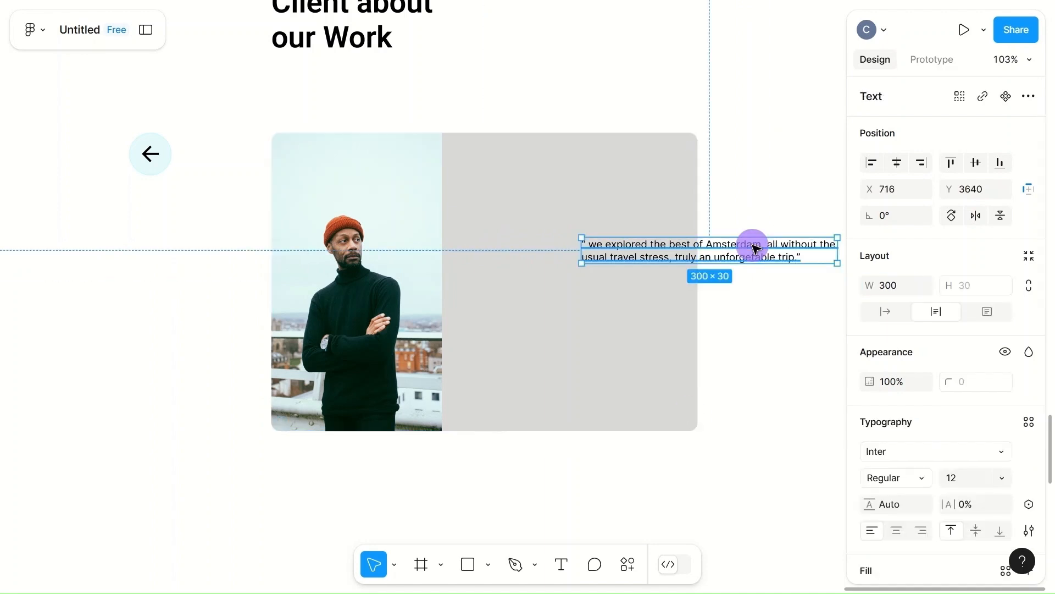
- Narrow the quote's text box to about 190 and place it on the grey area beside the portrait, near X 602, Y 3650
left_click_drag(773, 255, 612, 268)
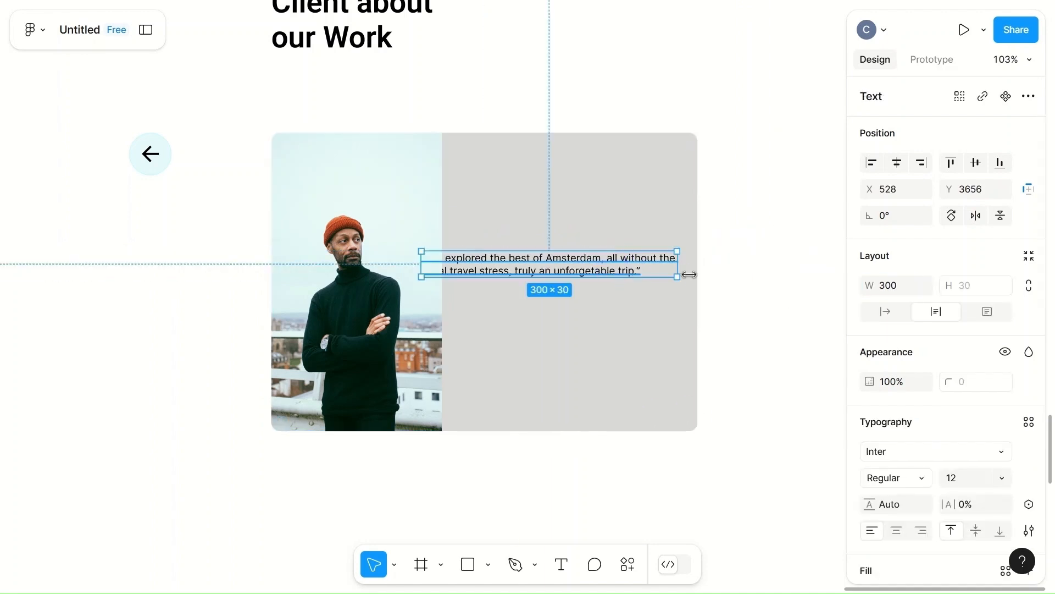
left_click_drag(682, 265, 584, 269)
left_click_drag(490, 282, 553, 281)
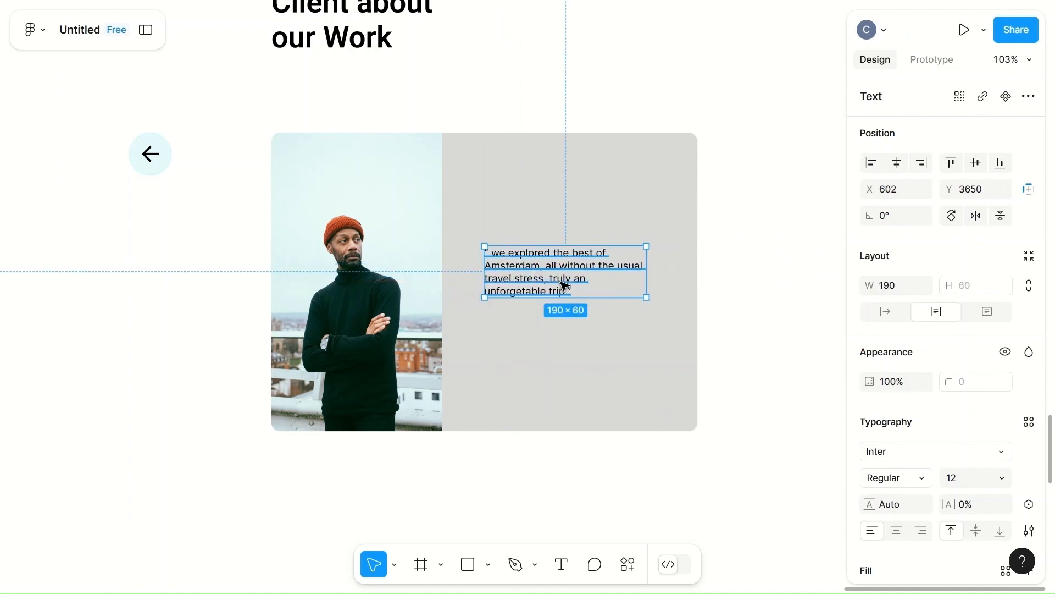
- Format the quote in Roboto Medium at size 20 and move it up to about Y 3628
left_click(968, 484)
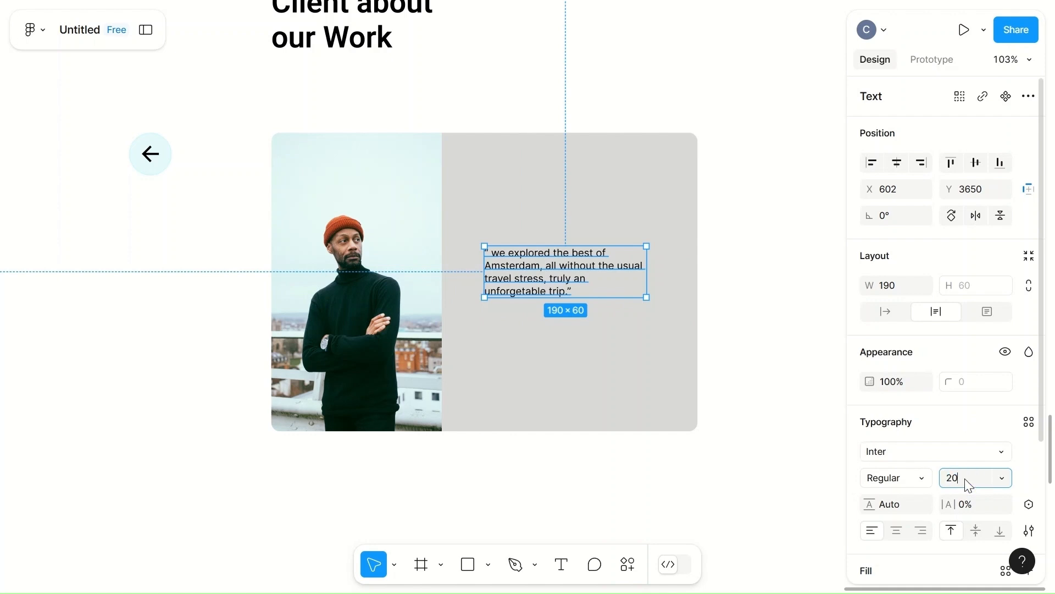
left_click(801, 476)
left_click(601, 321)
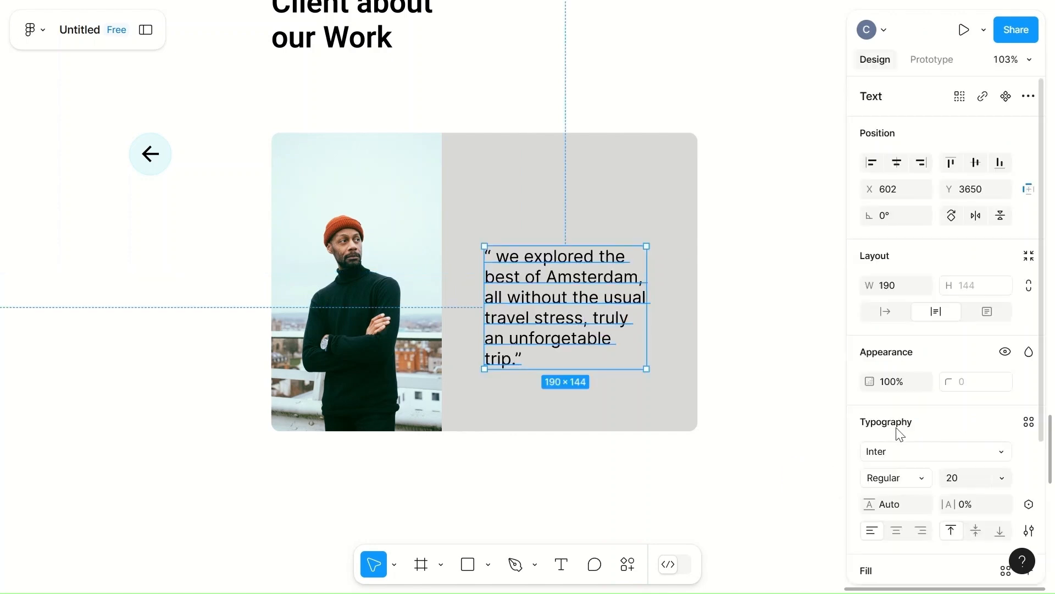
left_click(913, 450)
type("ro")
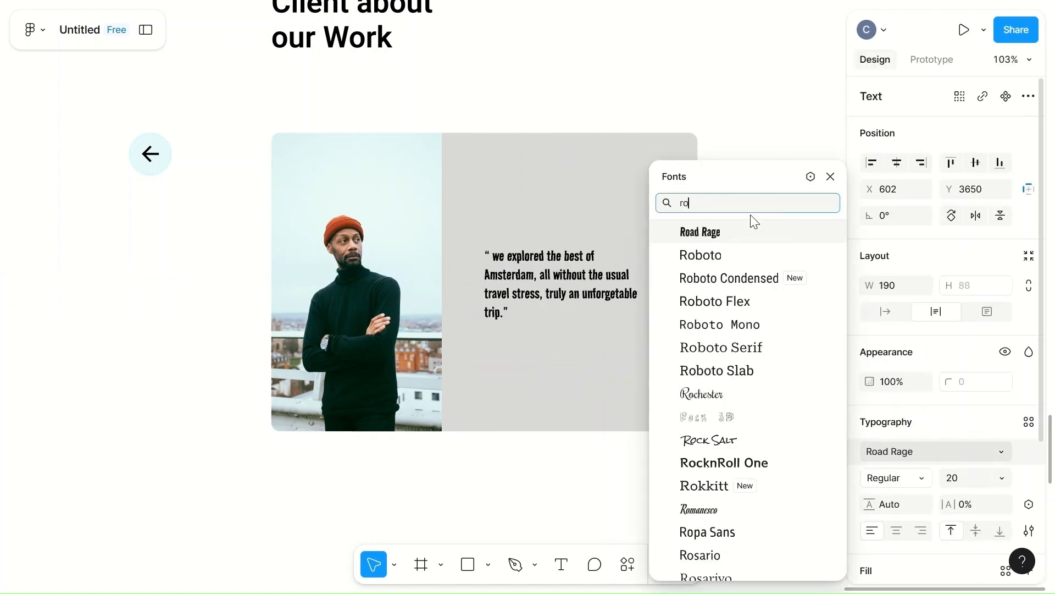
left_click(725, 260)
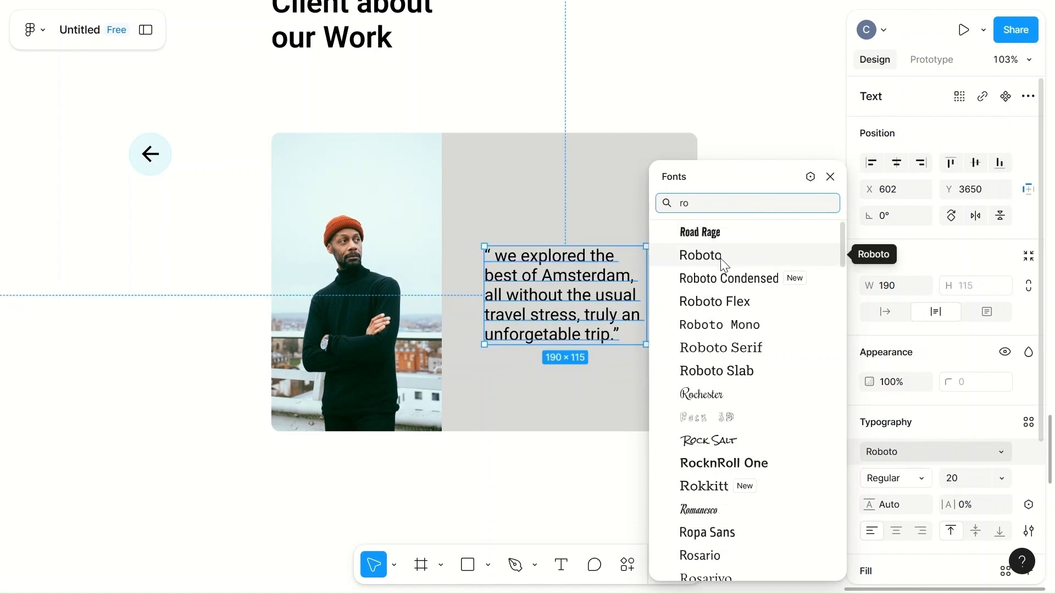
left_click(895, 478)
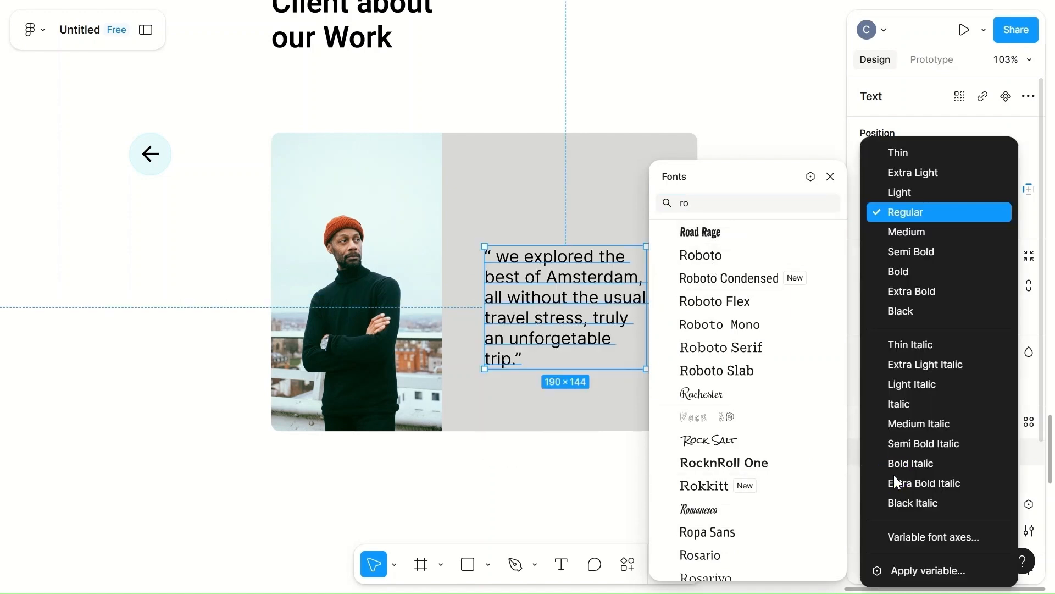
left_click(918, 231)
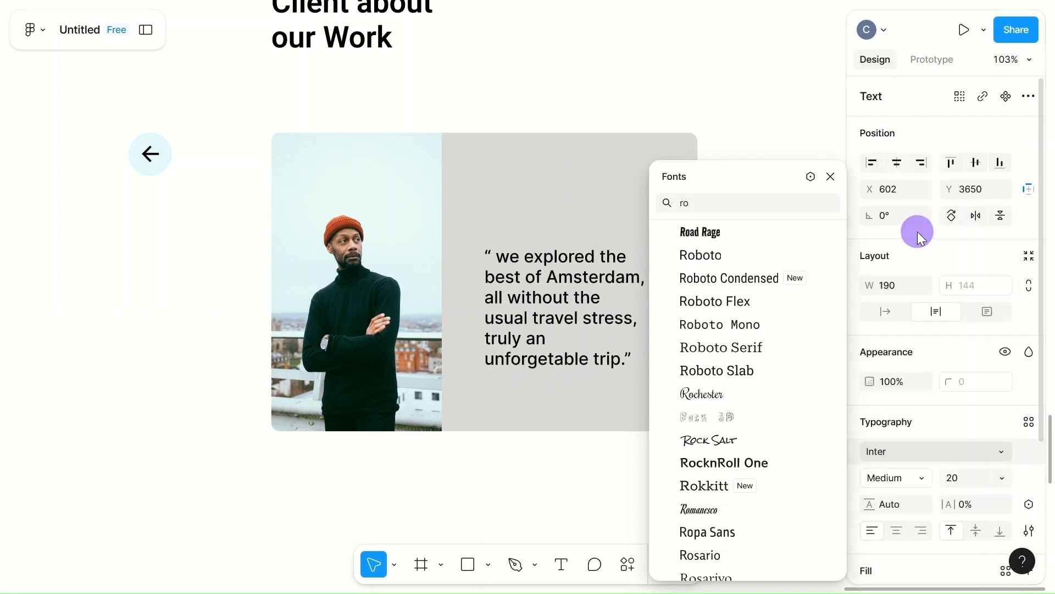
left_click(699, 254)
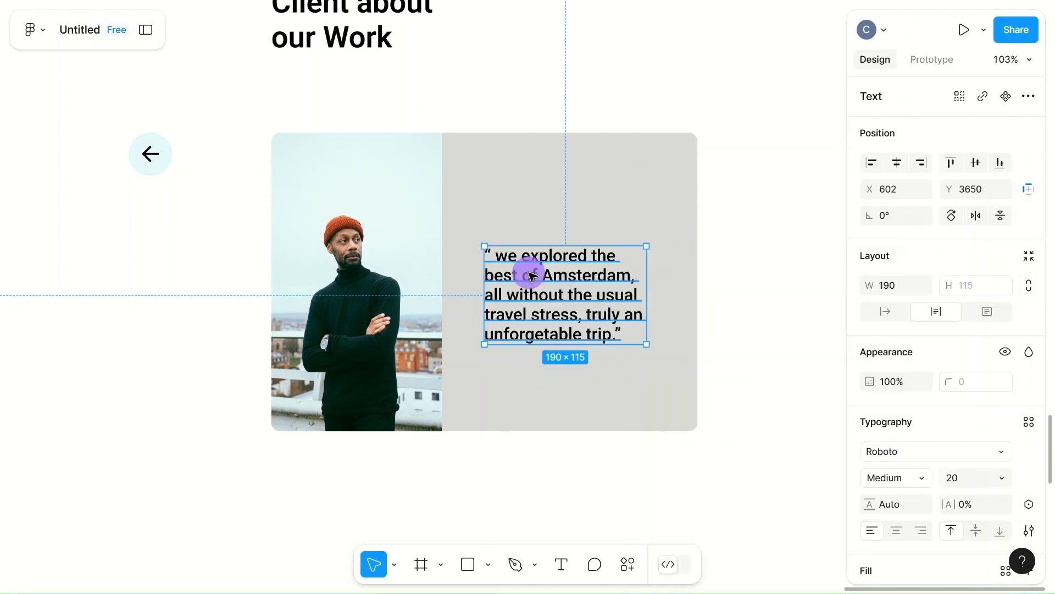
left_click_drag(532, 275, 535, 254)
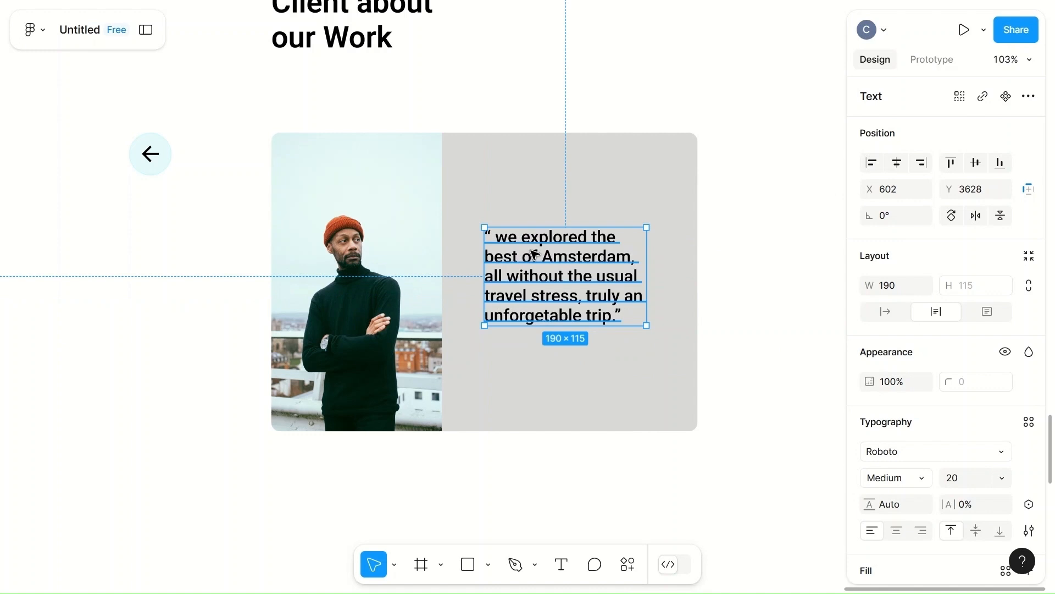
- Set the testimonial quote's font weight to Regular and widen its text box to 210
left_click(914, 476)
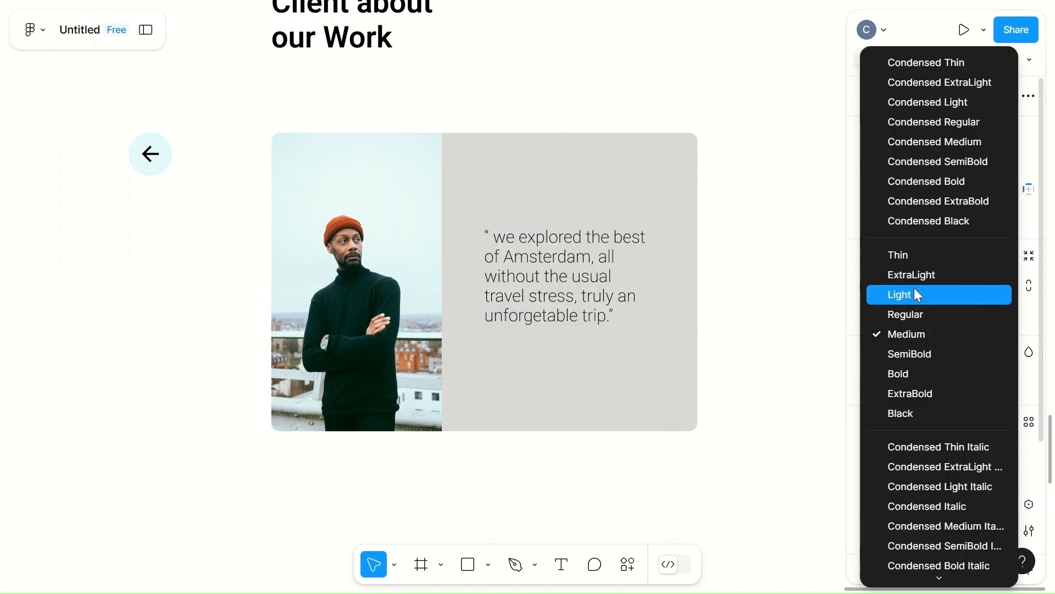
left_click(901, 314)
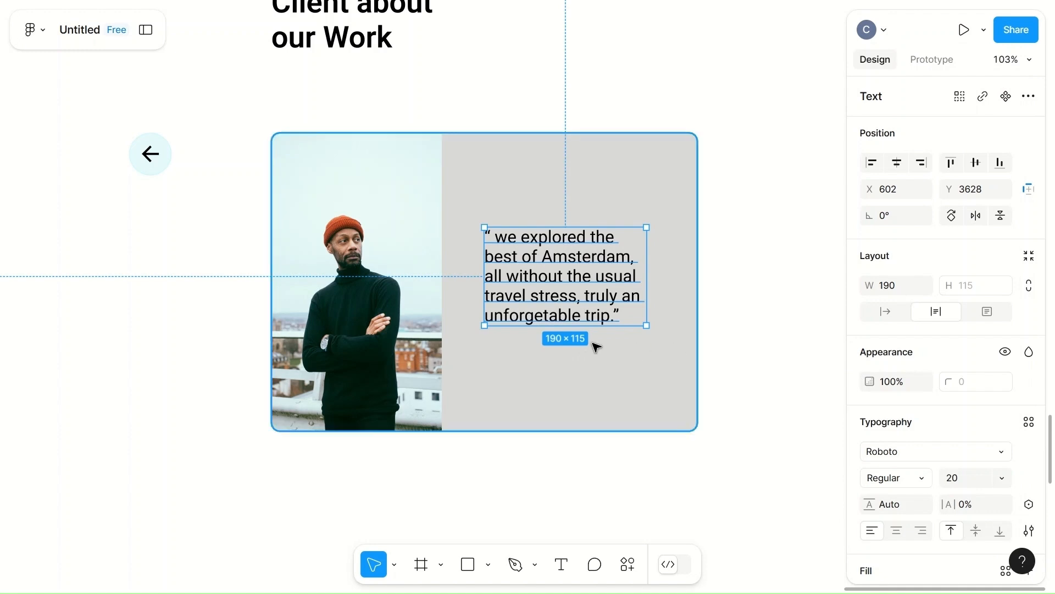
left_click(737, 332)
left_click(649, 344)
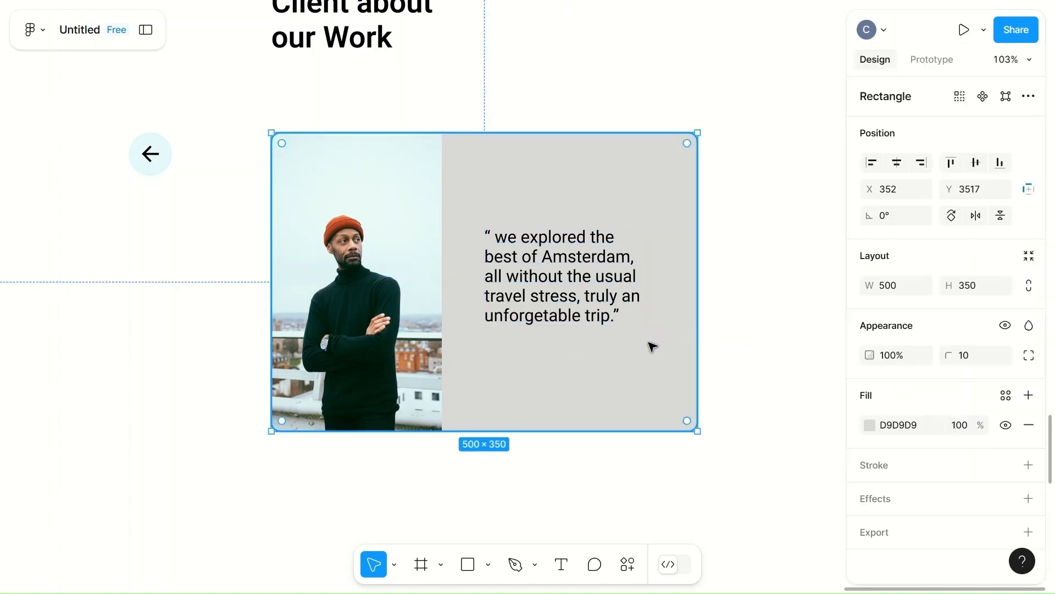
left_click(605, 286)
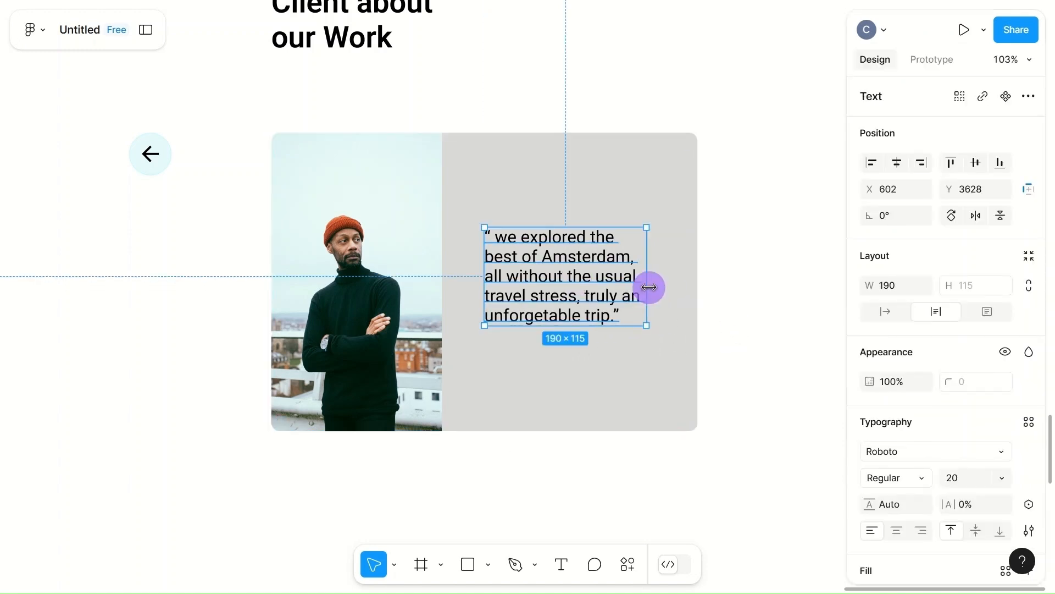
left_click_drag(649, 287, 664, 286)
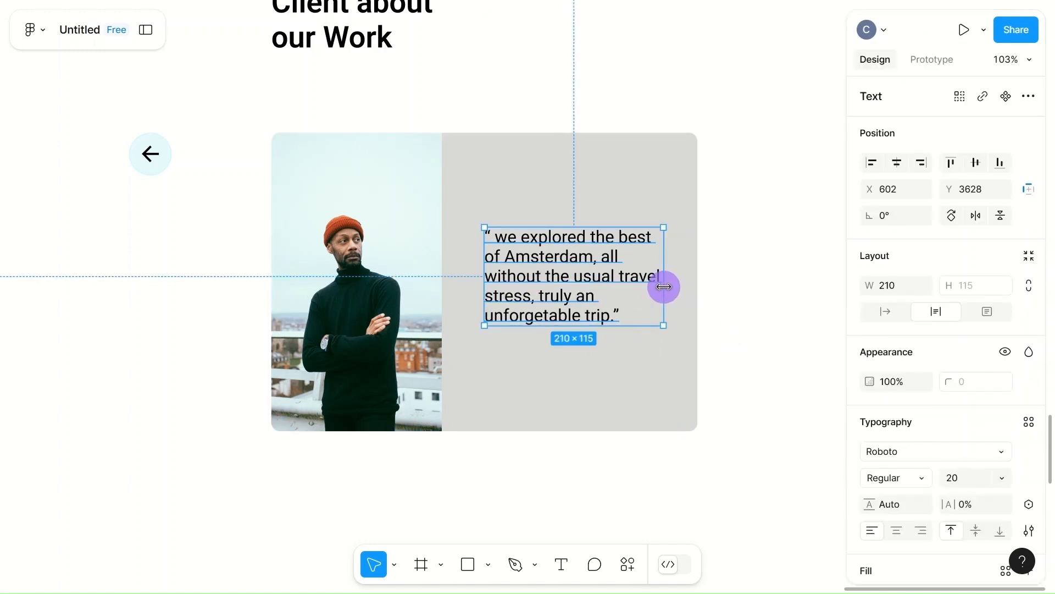
- Try centred, right and justified alignment on the testimonial quote, and return it to left alignment
left_click(898, 531)
left_click(921, 531)
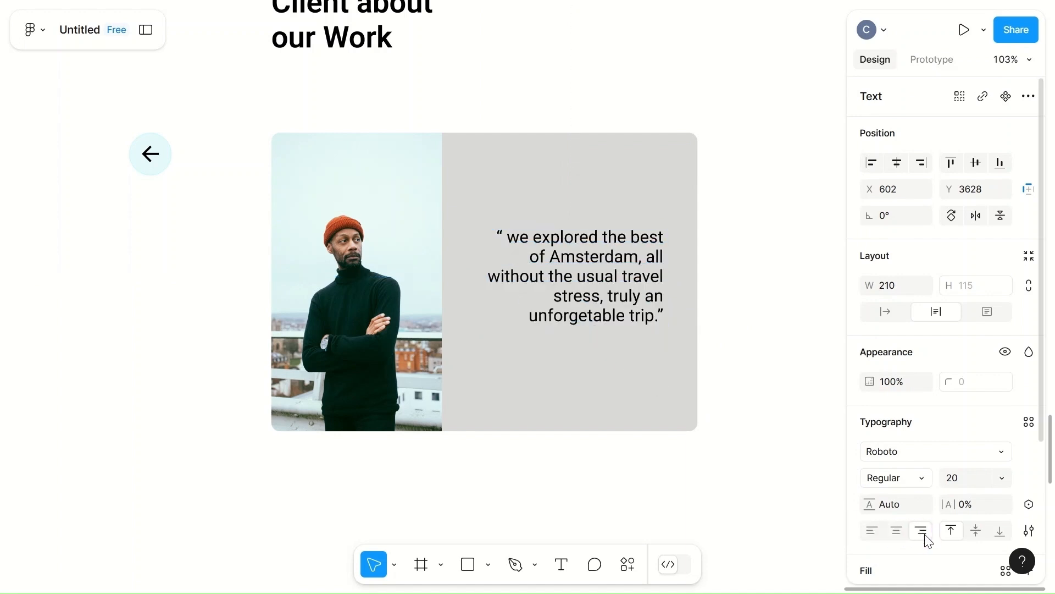
left_click(1030, 531)
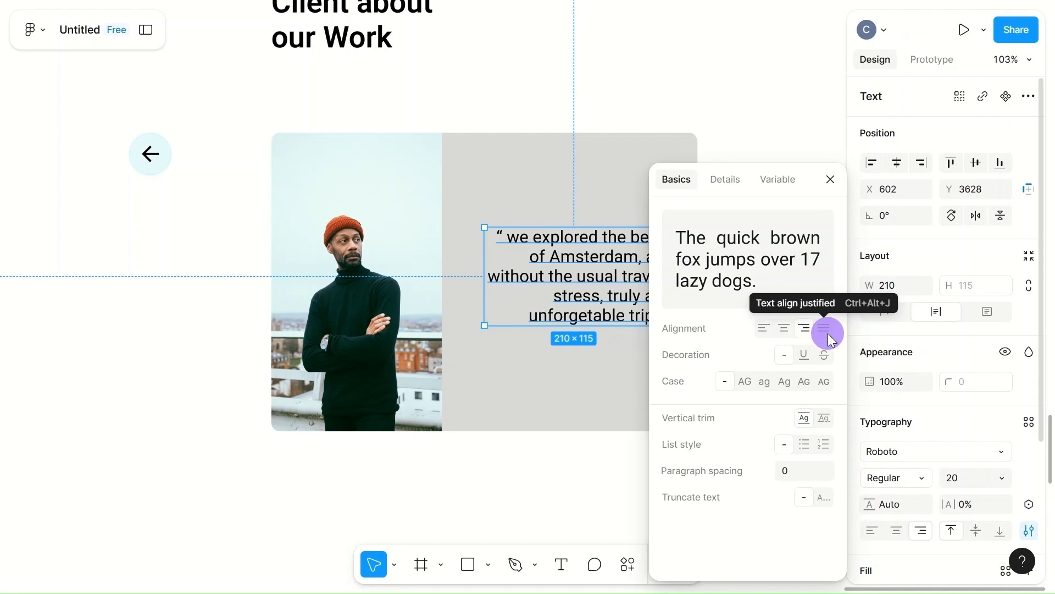
left_click(824, 328)
left_click(763, 328)
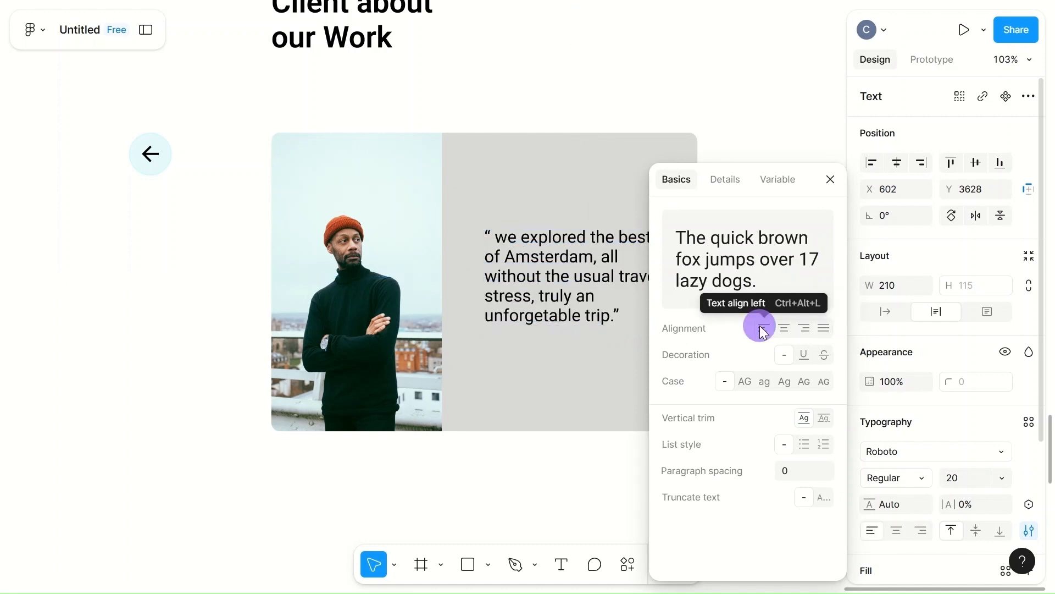
left_click(550, 175)
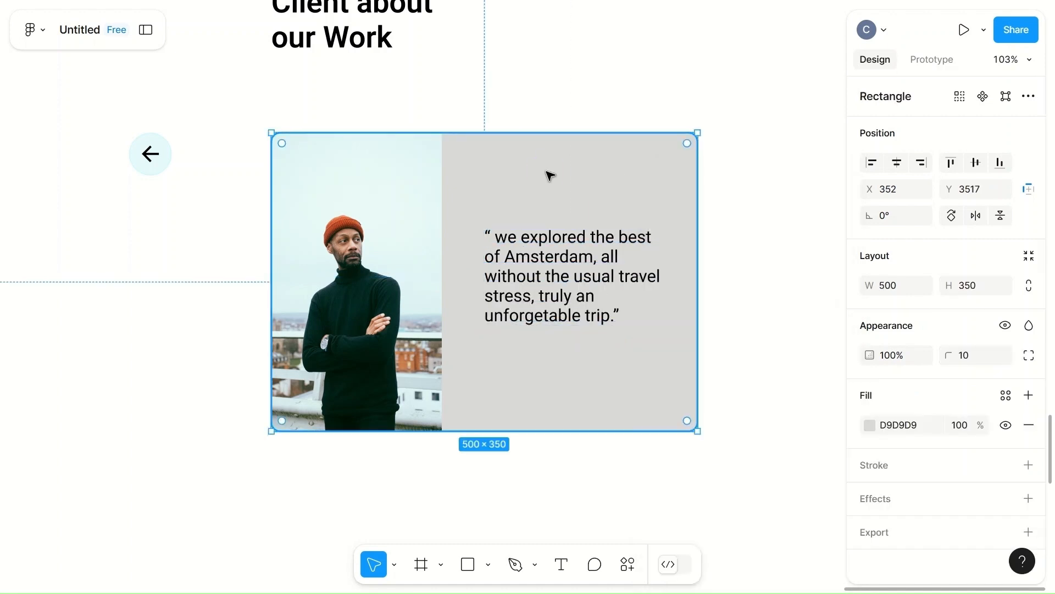
- Put the quote's opening quotation mark on its own line above the text
left_click(492, 242)
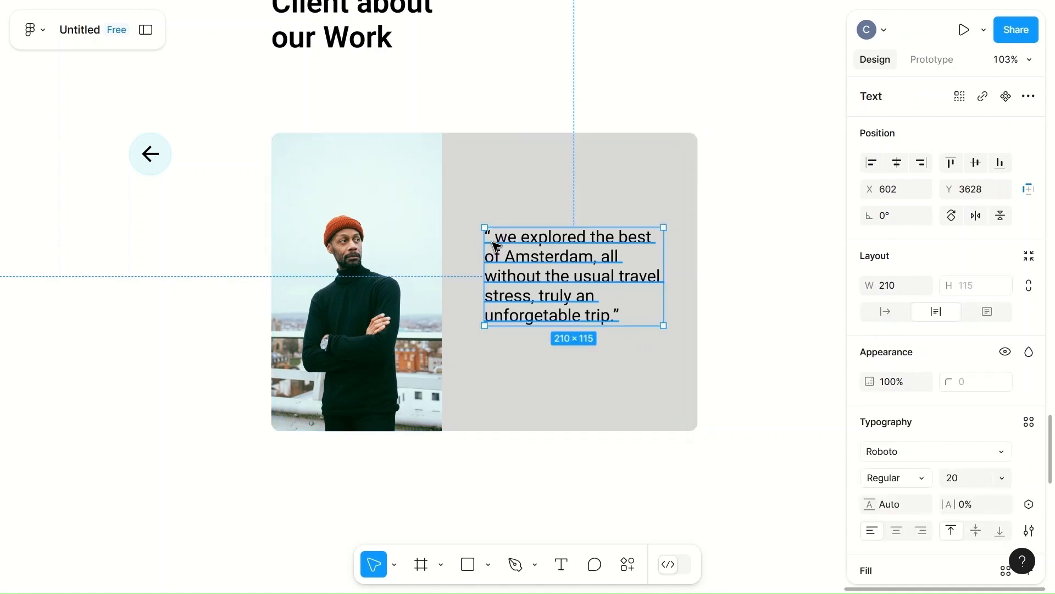
double_click(495, 243)
left_click(496, 241)
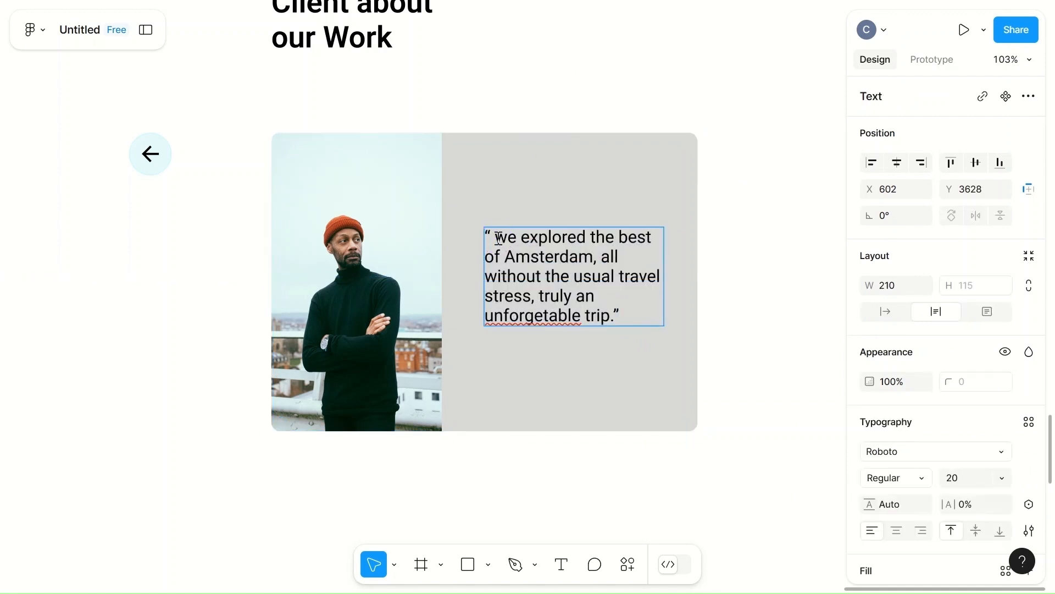
key("Return")
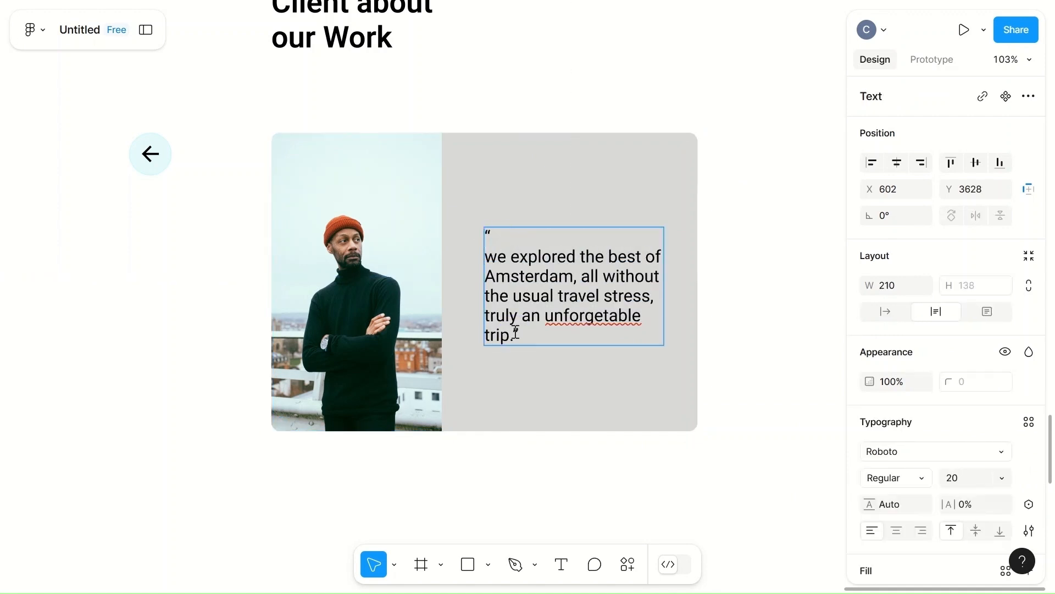
- Correct the spelling of "unforgettable" in the testimonial quote and finish editing the text
right_click(593, 325)
left_click(596, 334)
right_click(576, 316)
key("Escape")
left_click(604, 316)
type("t")
key("Escape")
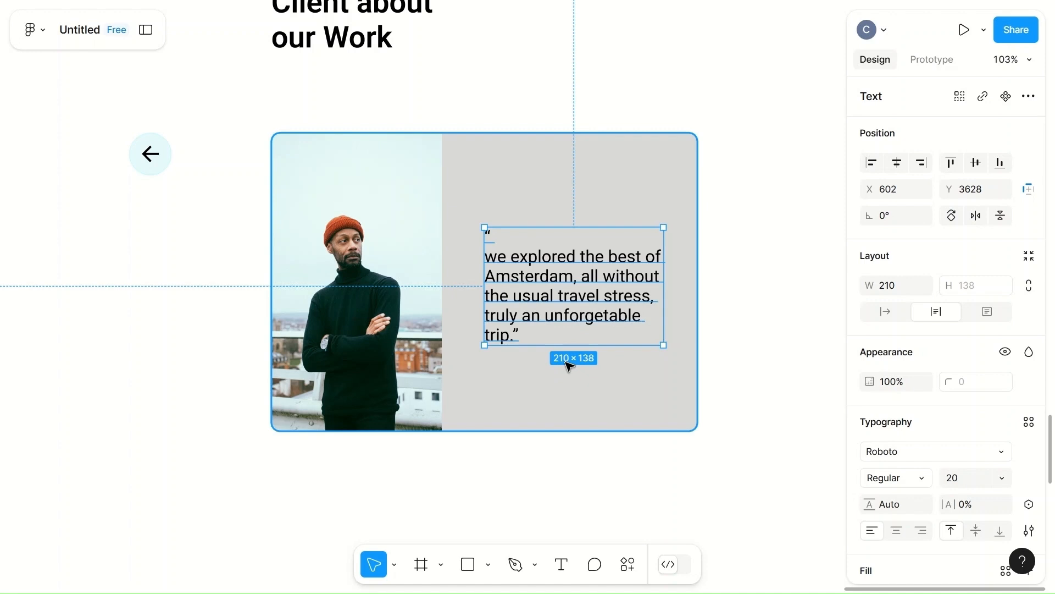
- Change the testimonial card's background rectangle fill to F8F5F5
left_click(572, 368)
left_click(870, 424)
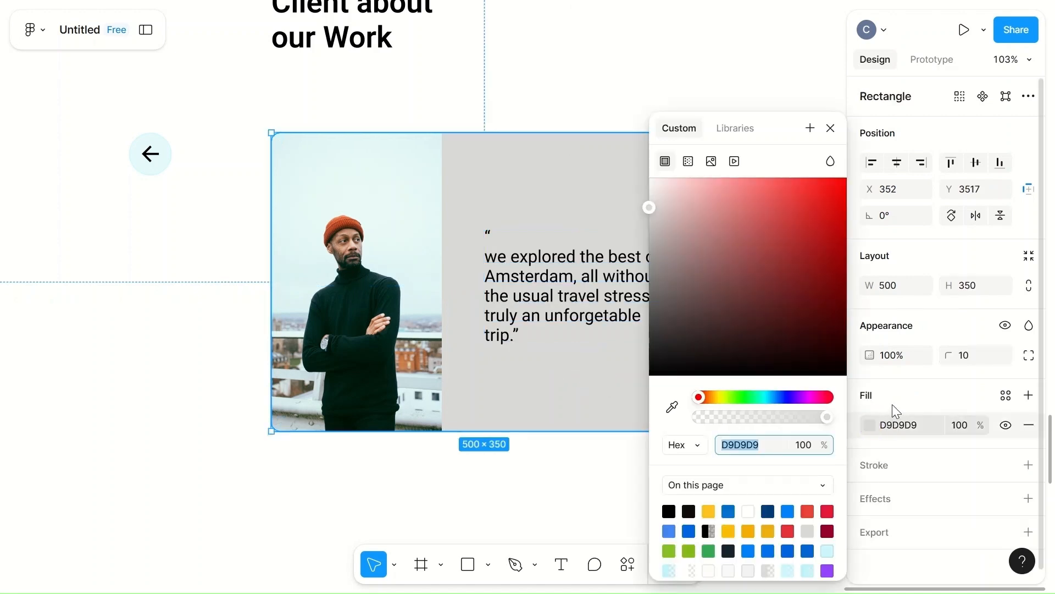
left_click_drag(664, 197, 651, 190)
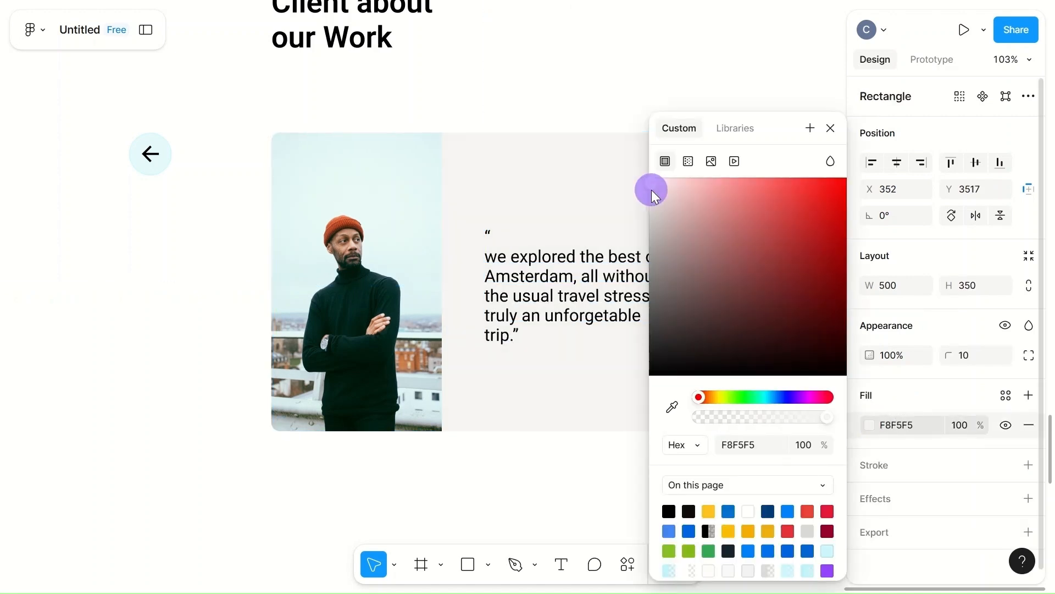
left_click(546, 385)
- Add a drop shadow effect to the testimonial card's background rectangle
left_click(879, 501)
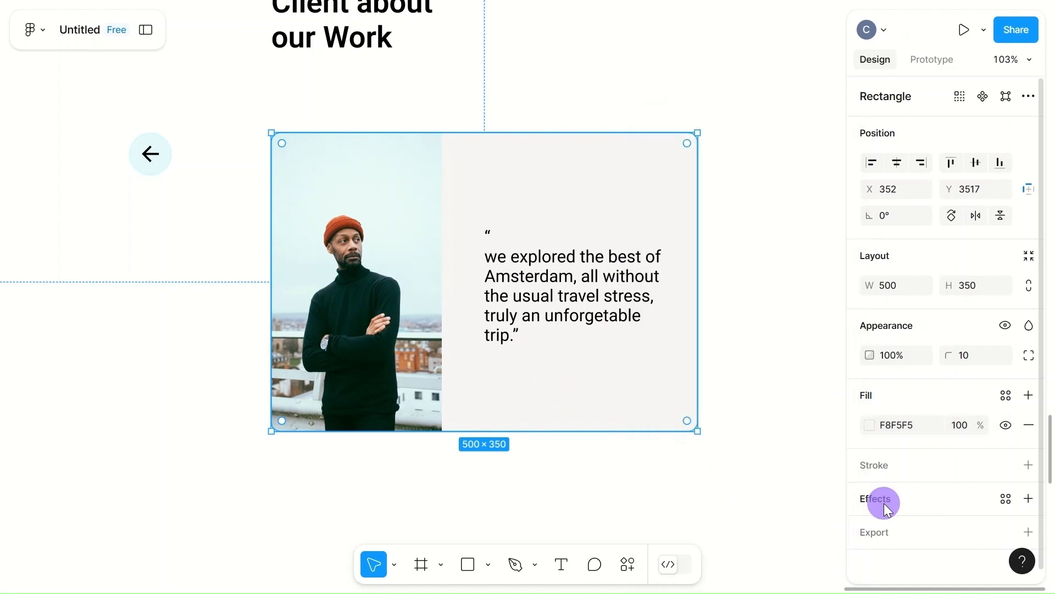
left_click(876, 506)
left_click(870, 528)
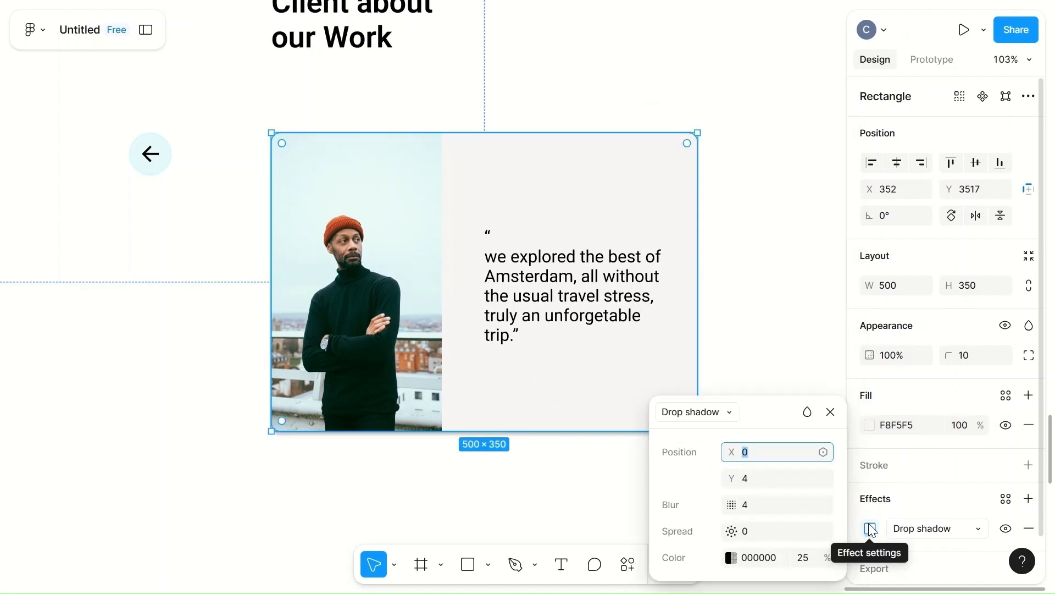
left_click(746, 450)
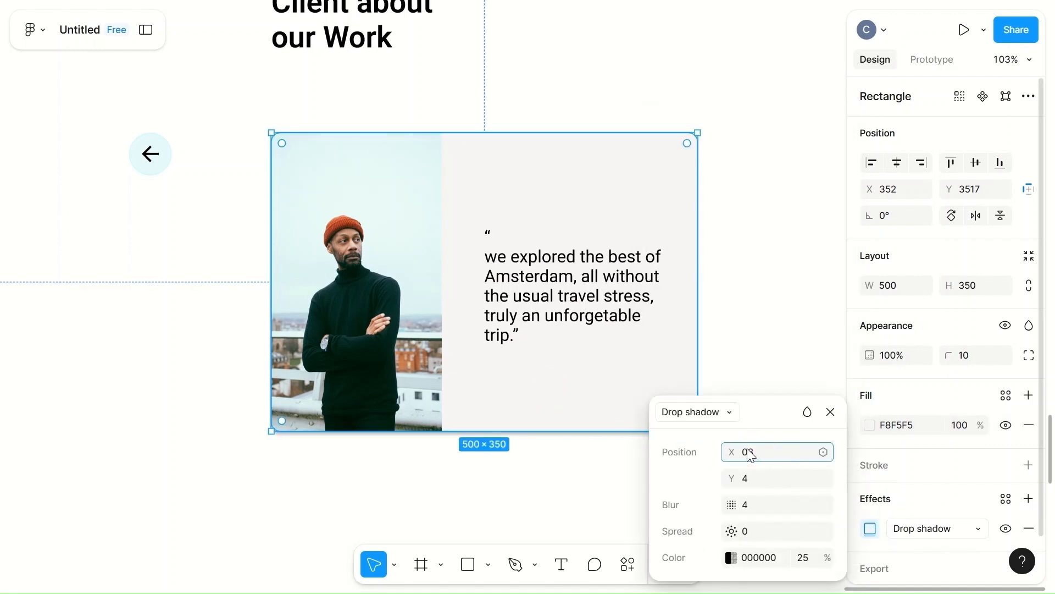
left_click(608, 488)
- Move the back-arrow button against the testimonial card's left edge and place a copy of the "(01)" label above the quote
scroll(610, 490, "down", 5)
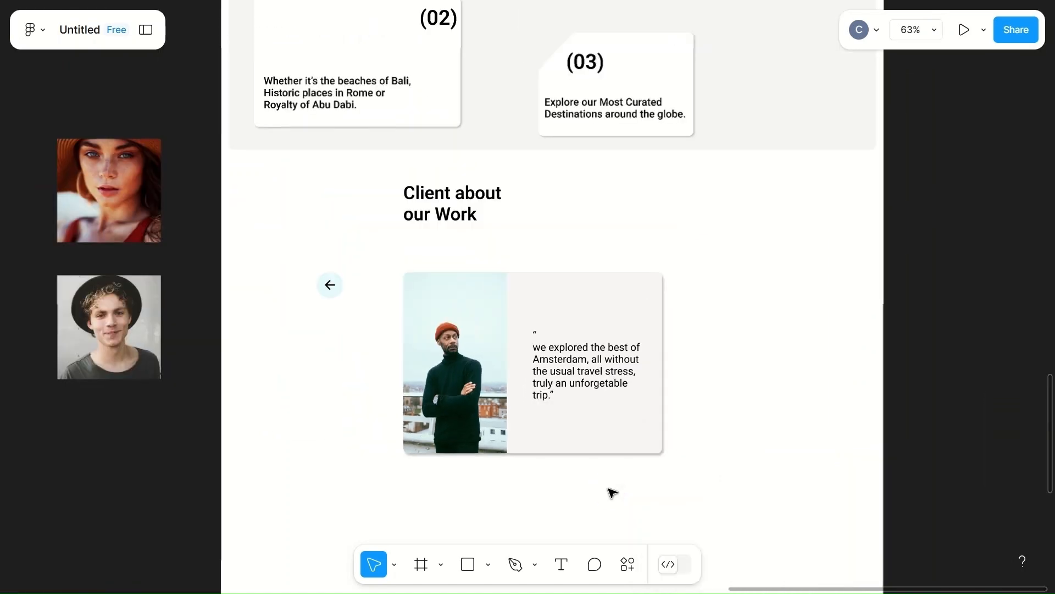
left_click_drag(330, 285, 391, 285)
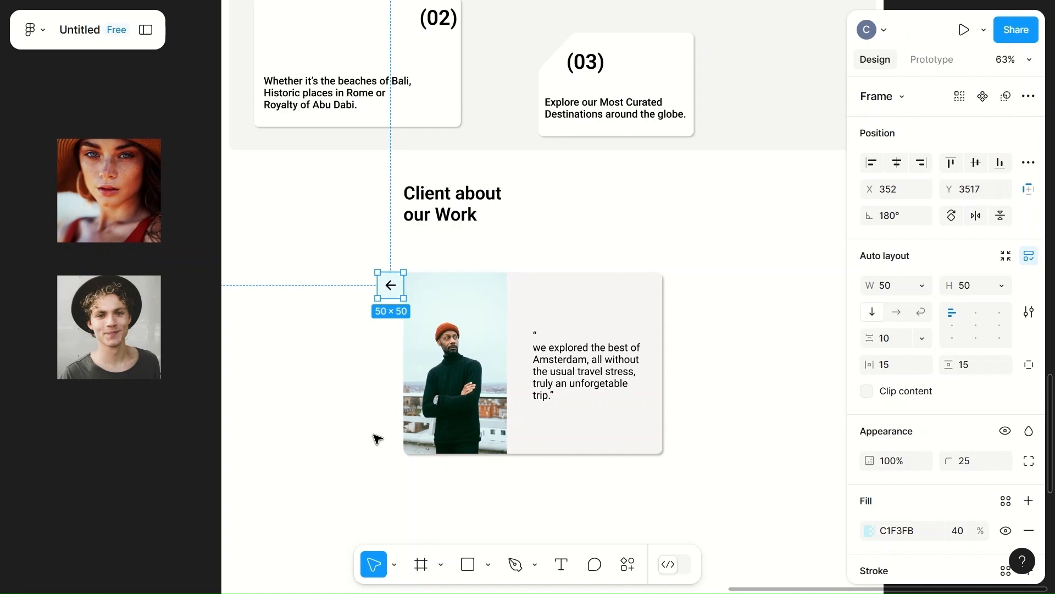
scroll(537, 504, "down", 4)
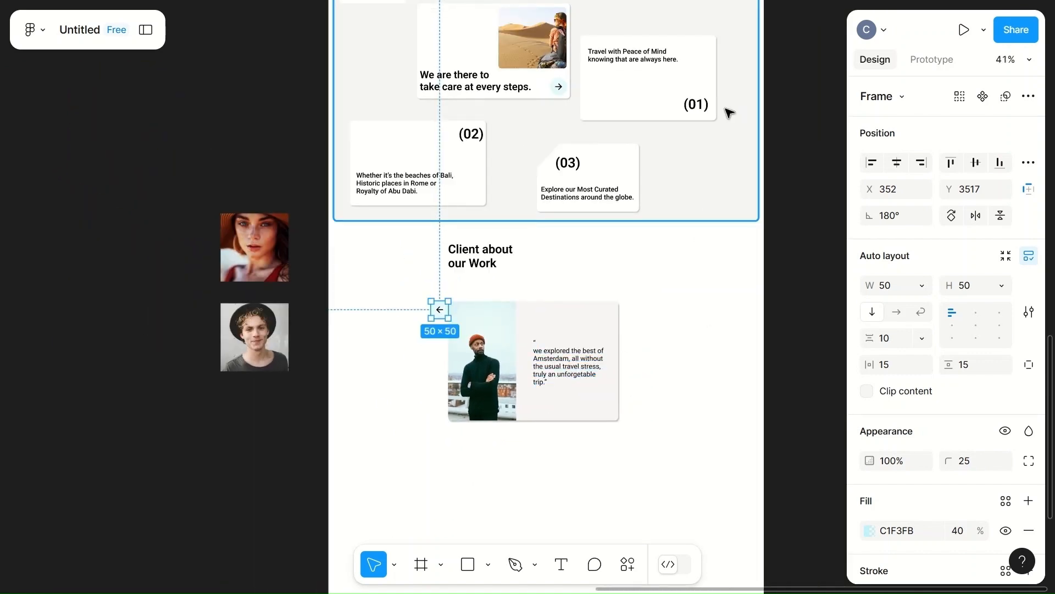
left_click(696, 105)
left_click_drag(697, 105, 605, 329)
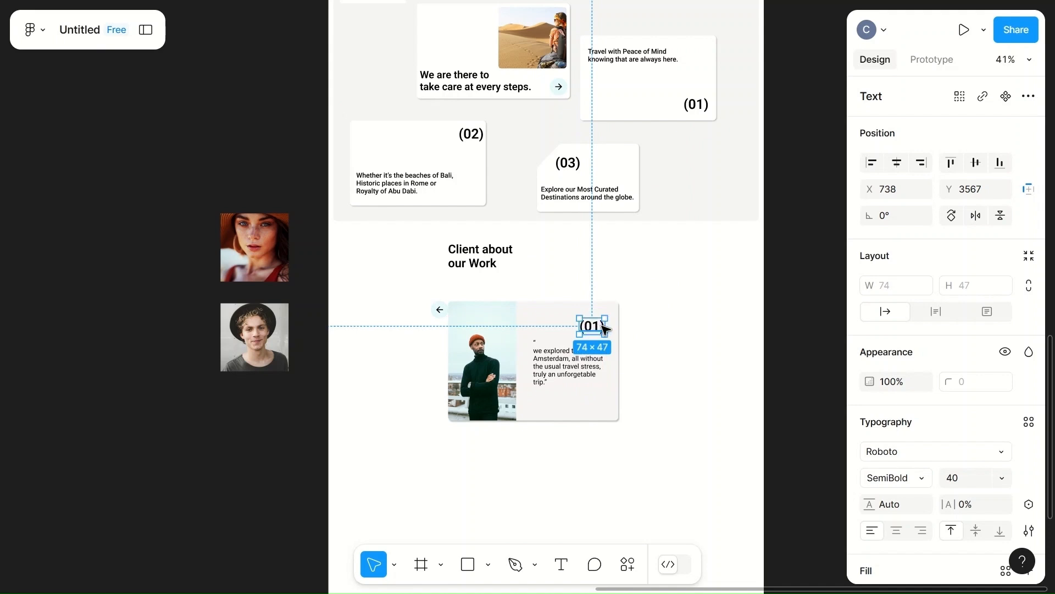
left_click(670, 374)
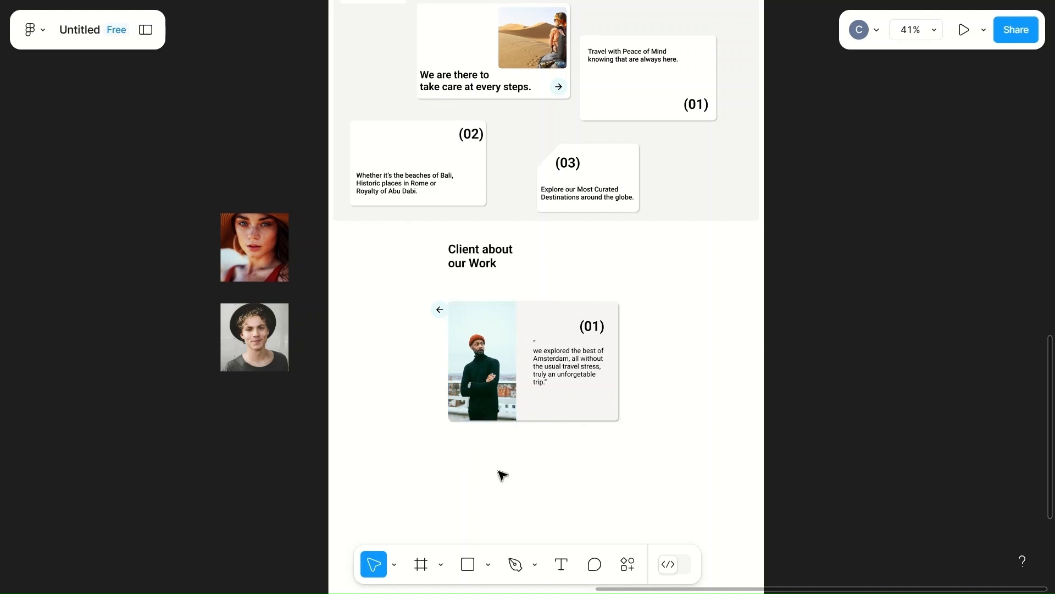
- Duplicate the testimonial card's background rectangle below the card and resize the copy to 200 × 225
left_click(580, 414)
left_click_drag(586, 407, 645, 530)
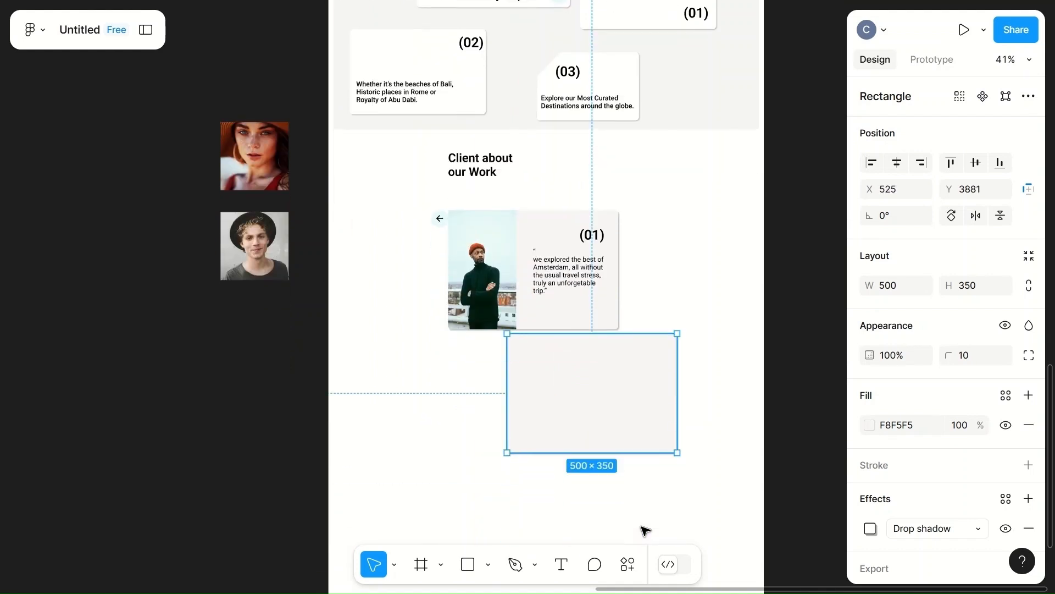
left_click(906, 290)
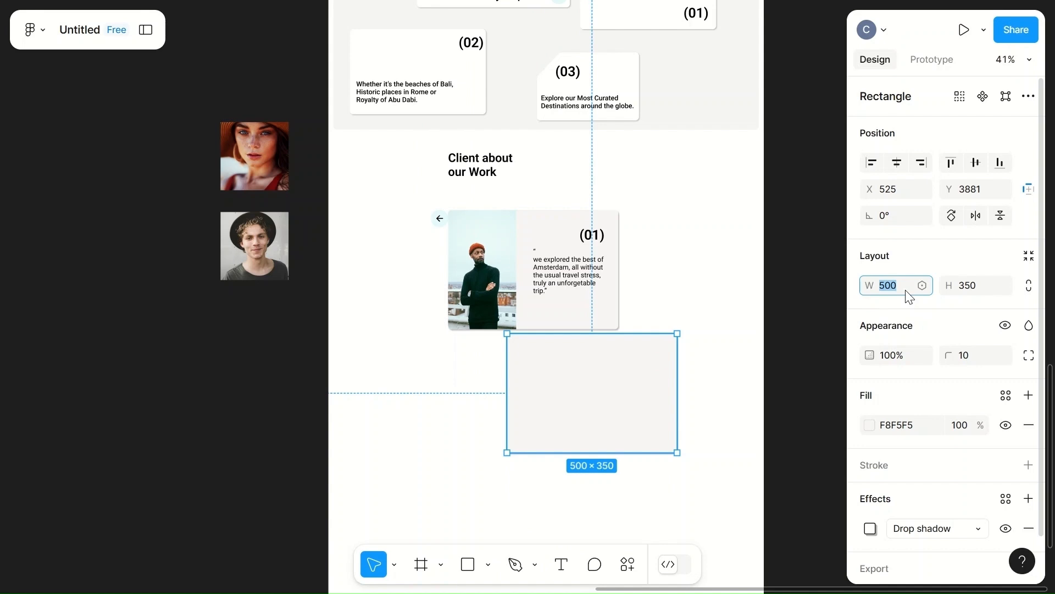
type("200")
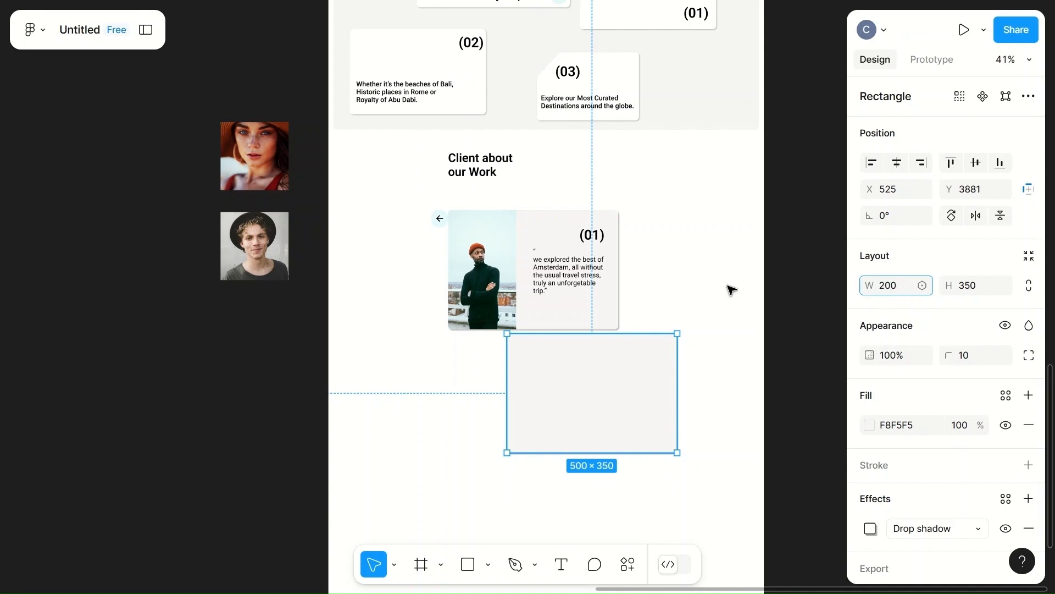
left_click(728, 289)
left_click(566, 382)
left_click(977, 293)
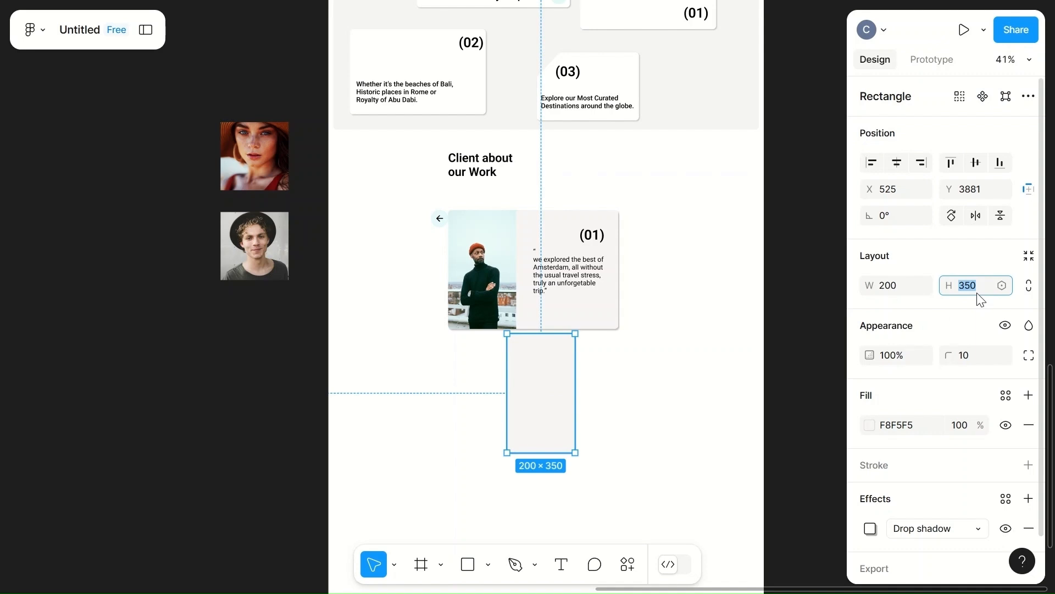
type("225")
left_click(656, 410)
- Set the copied rectangle's width to 250 and place it beside the testimonial card's lower-right corner, at about X 919, Y 3761
left_click_drag(550, 377, 721, 274)
left_click(902, 286)
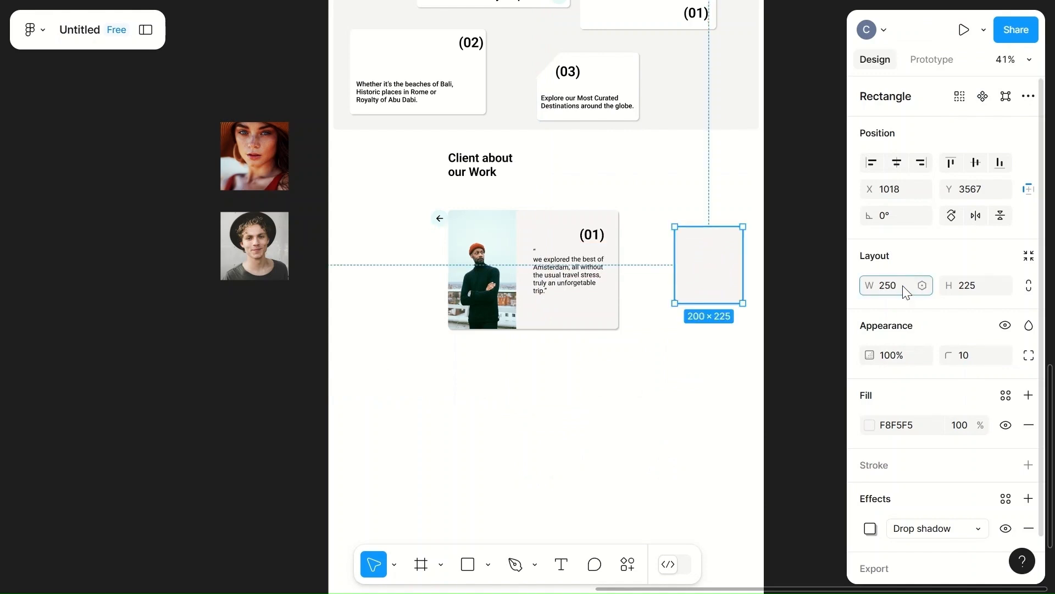
left_click(655, 415)
left_click_drag(706, 283, 681, 352)
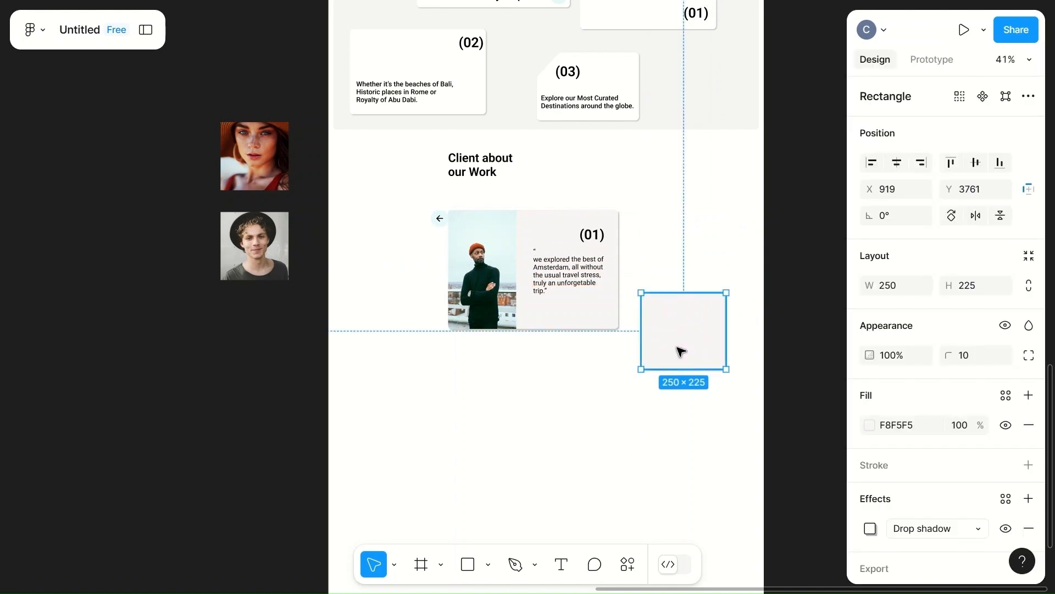
- Fill the small copied rectangle with the light blue CCF7FF from the page's colours
left_click(871, 424)
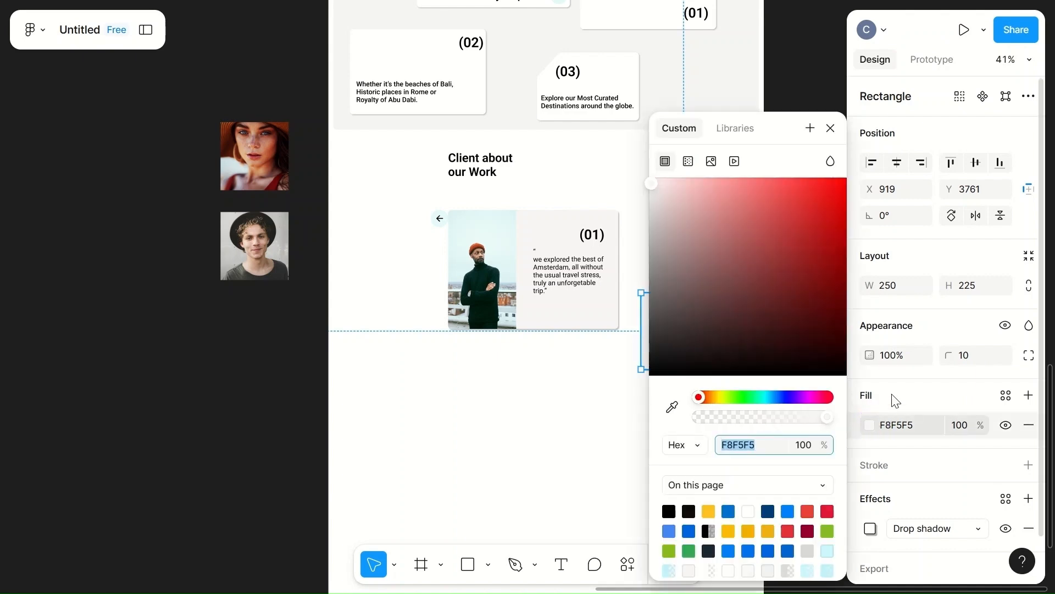
left_click(828, 551)
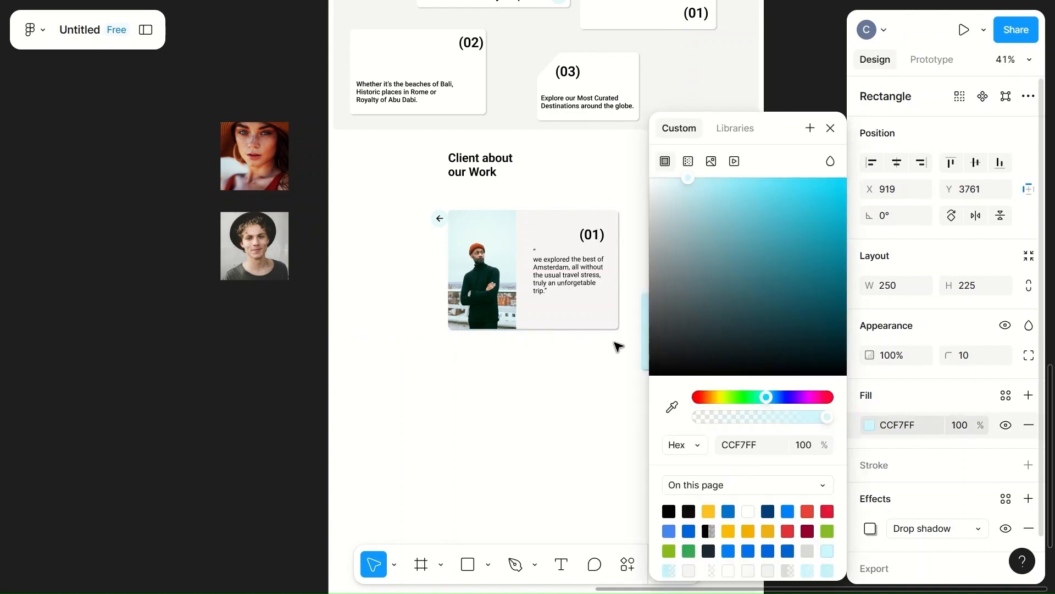
left_click(612, 443)
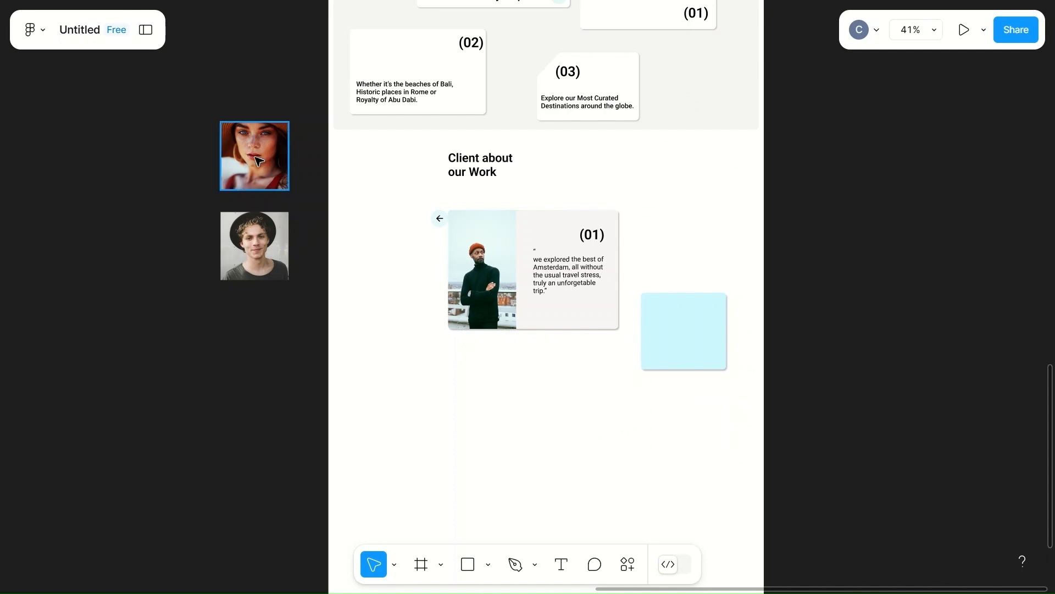
- Give the portrait of the woman a corner radius of 8 and place it over the light blue rectangle, flush with its left edge
left_click_drag(259, 161, 548, 392)
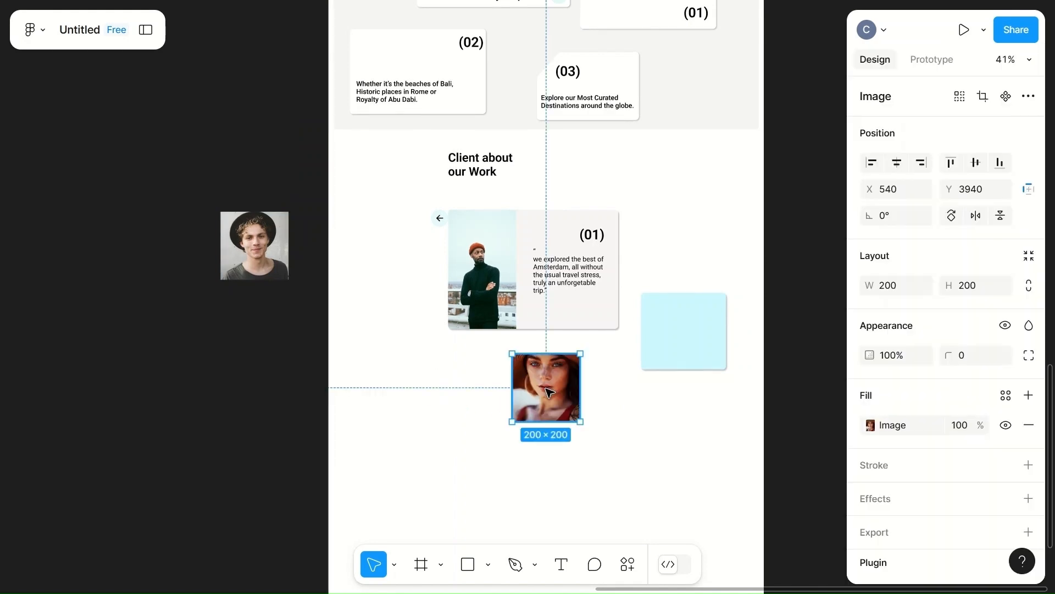
left_click(977, 355)
type("8")
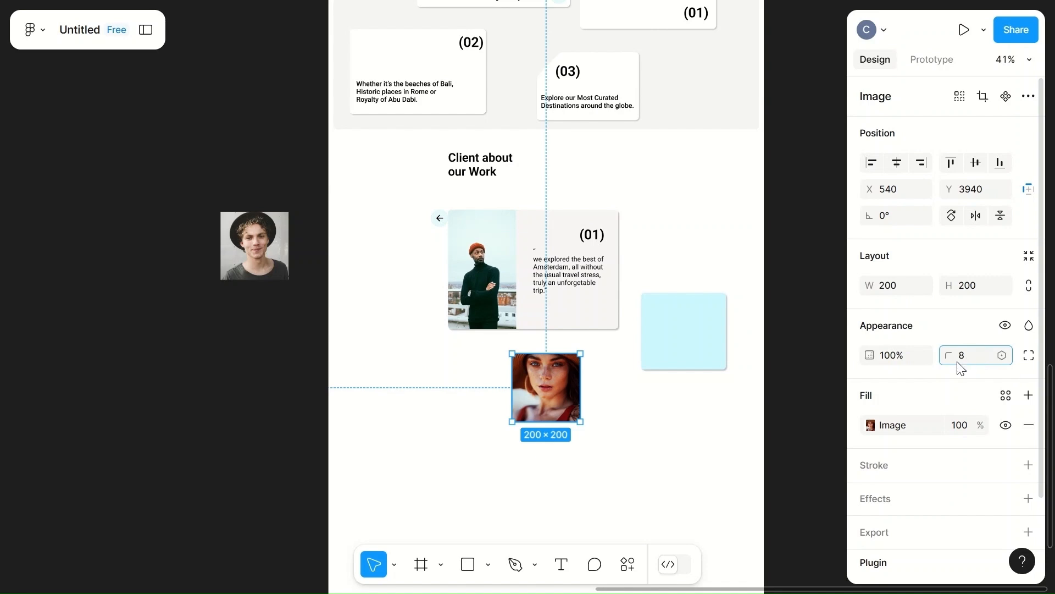
left_click(721, 484)
left_click(547, 387)
left_click_drag(558, 392, 687, 335)
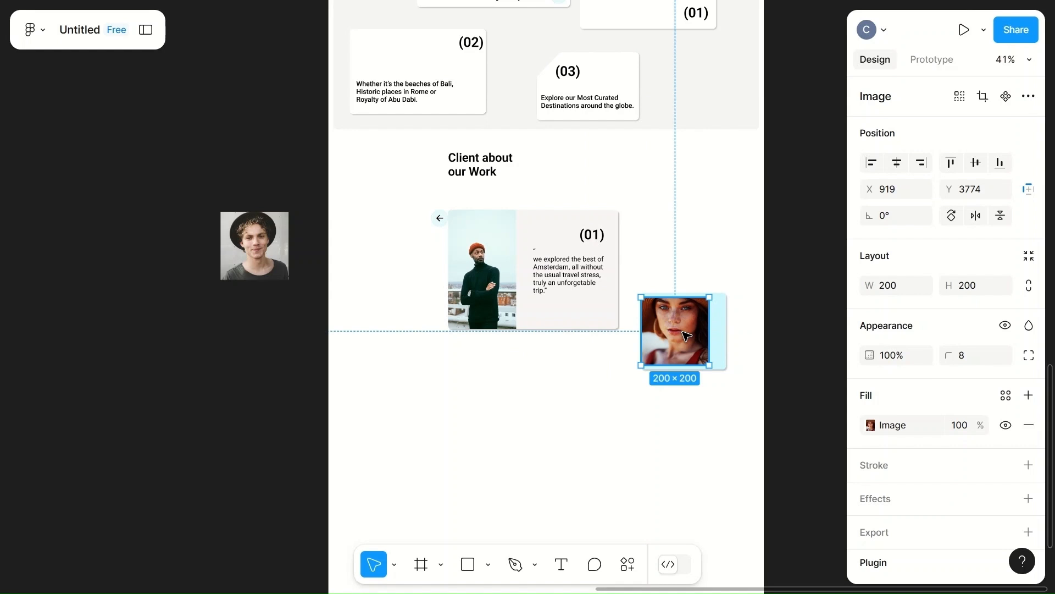
- Set the width of the light blue rectangle behind the woman's portrait to 300
left_click(725, 347)
left_click(903, 285)
type("300")
left_click(694, 450)
- Resize the woman's portrait to 150 × 150 and move it near the light blue rectangle's top edge, at about X 1006, Y 3766
left_click(690, 353)
left_click(892, 285)
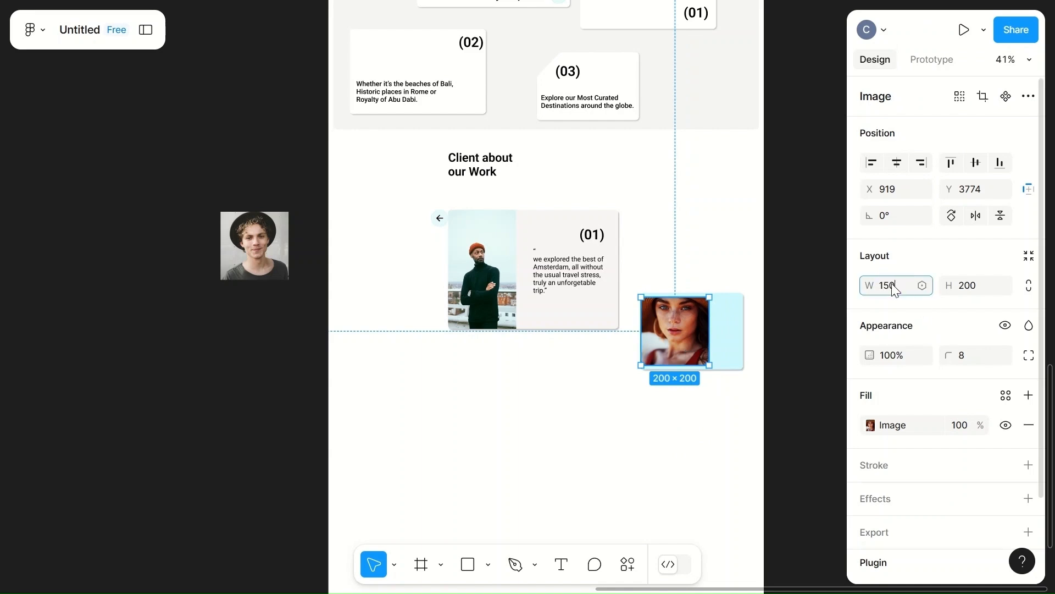
type("150")
left_click(610, 488)
left_click(668, 335)
left_click(982, 285)
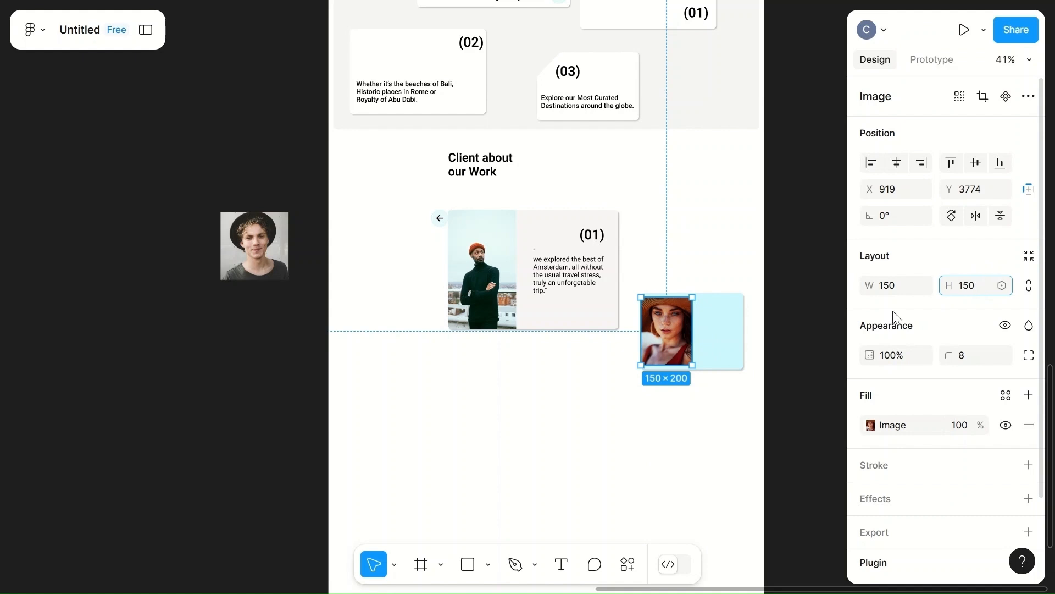
left_click(678, 483)
left_click(676, 334)
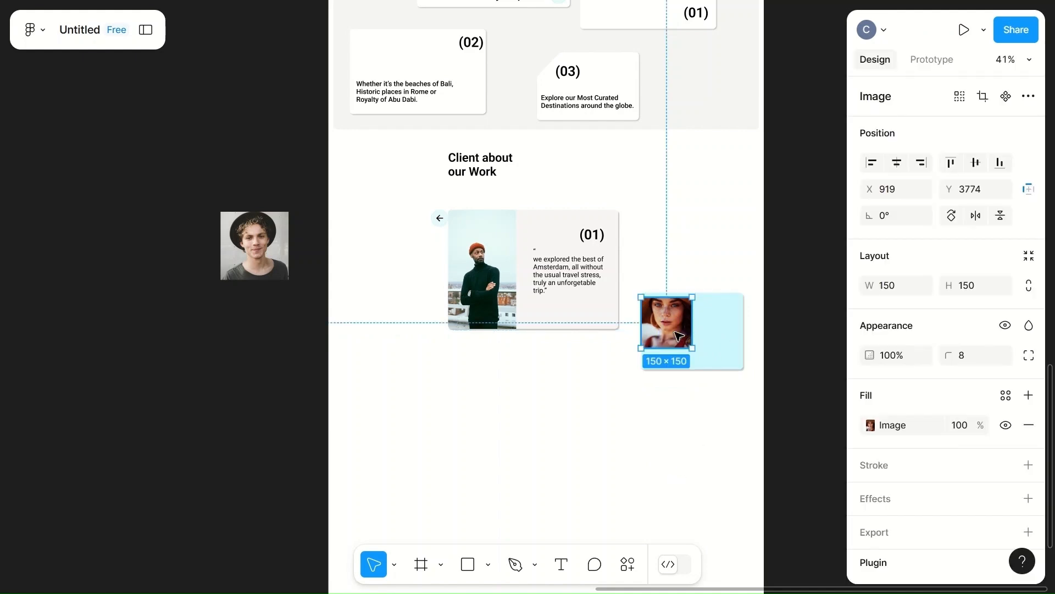
left_click_drag(680, 336, 716, 331)
- Set both the width and the height of the woman's portrait to 100
scroll(856, 389, "up", 5)
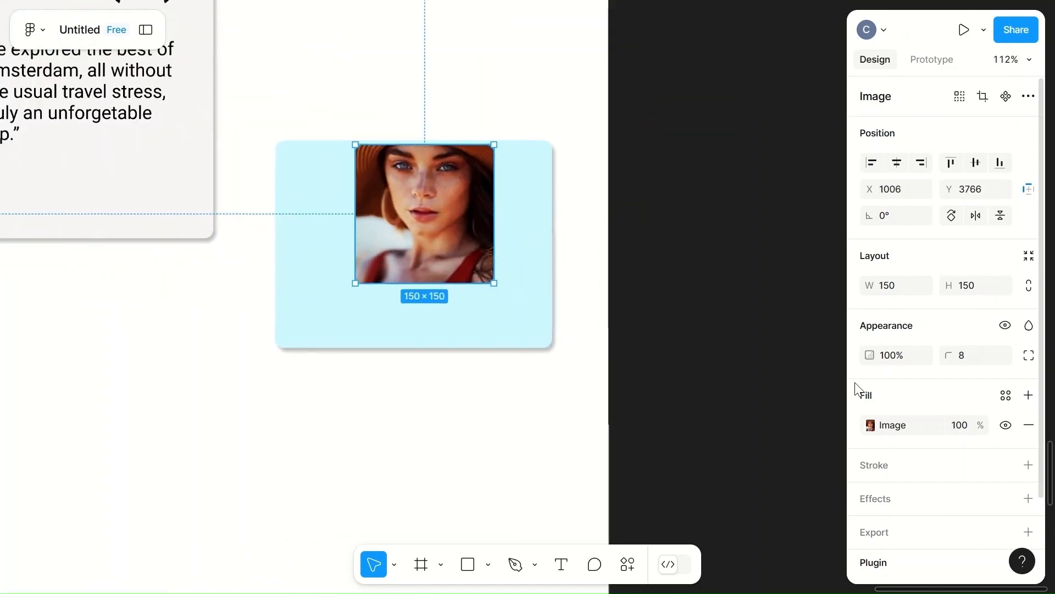
left_click(911, 287)
type("100")
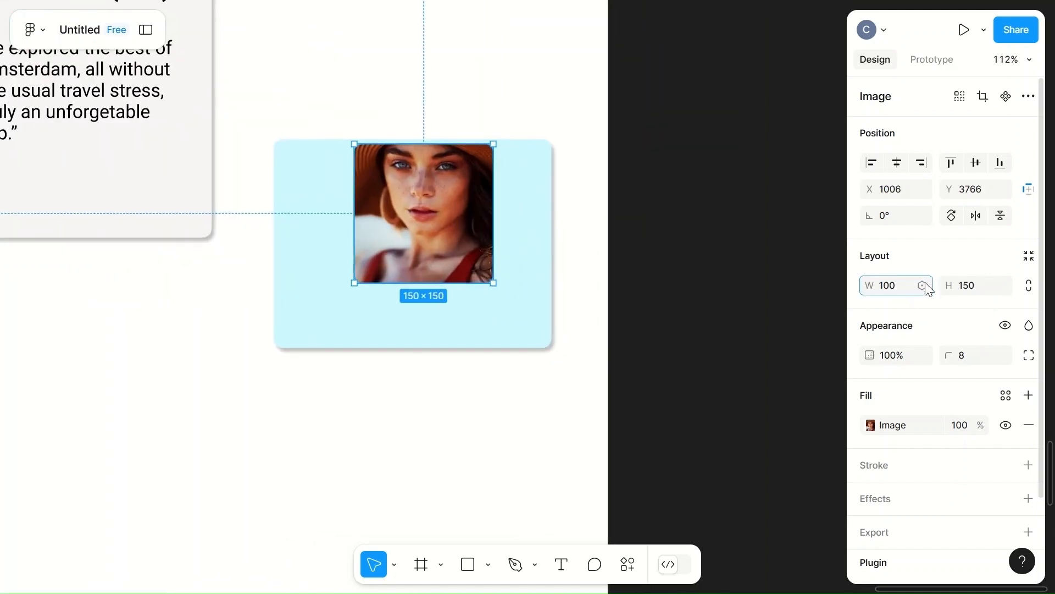
left_click(978, 289)
type("100")
left_click(644, 373)
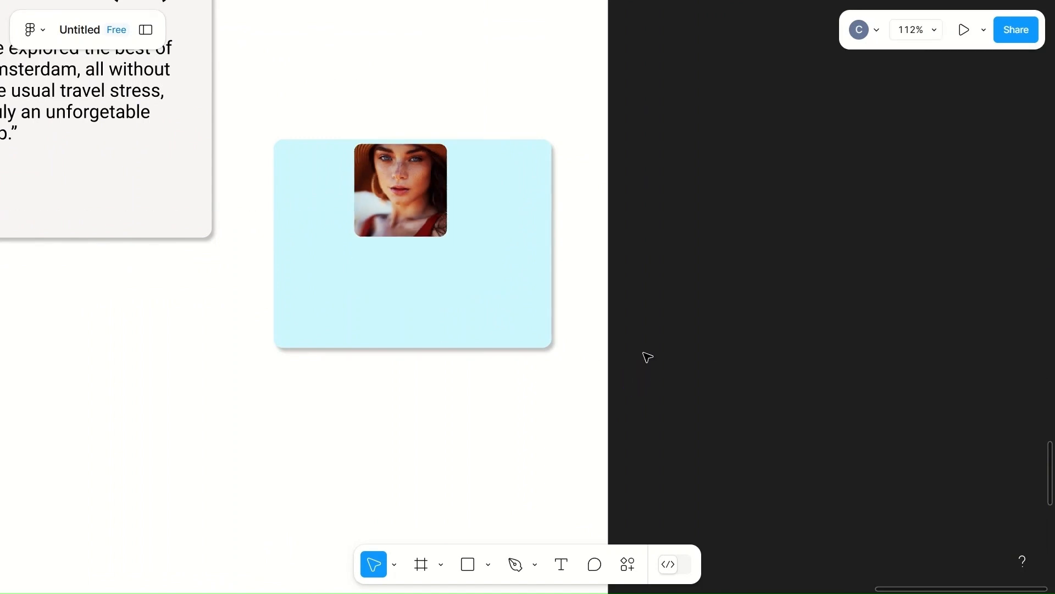
- Place the woman's portrait in the light blue card's upper-right corner, at about X 1097, Y 3774, and set its corner radius to 20
left_click(403, 194)
left_click_drag(403, 193, 485, 204)
left_click(971, 357)
type("30")
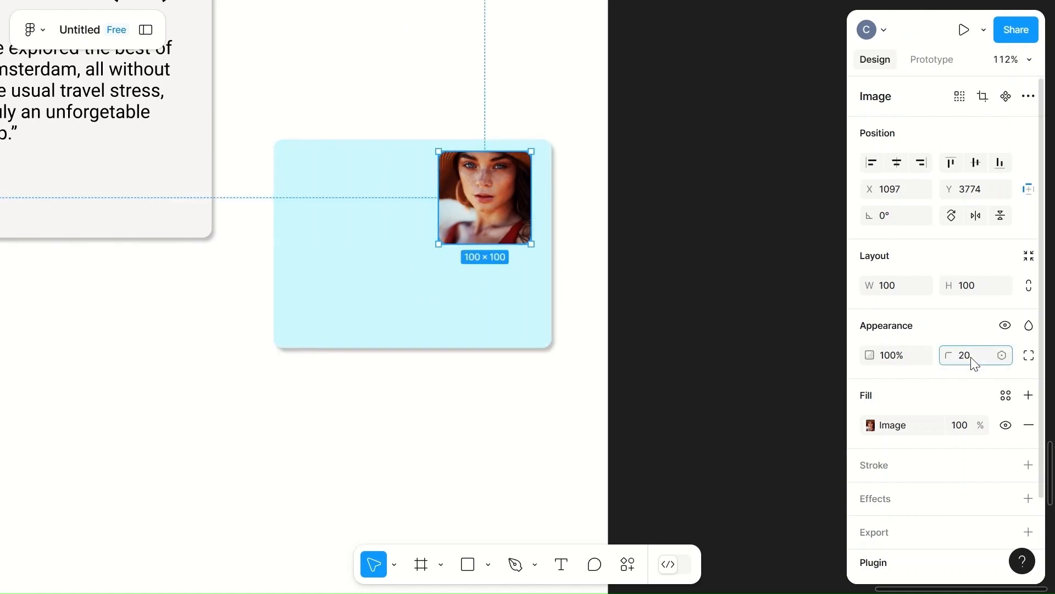
left_click(701, 423)
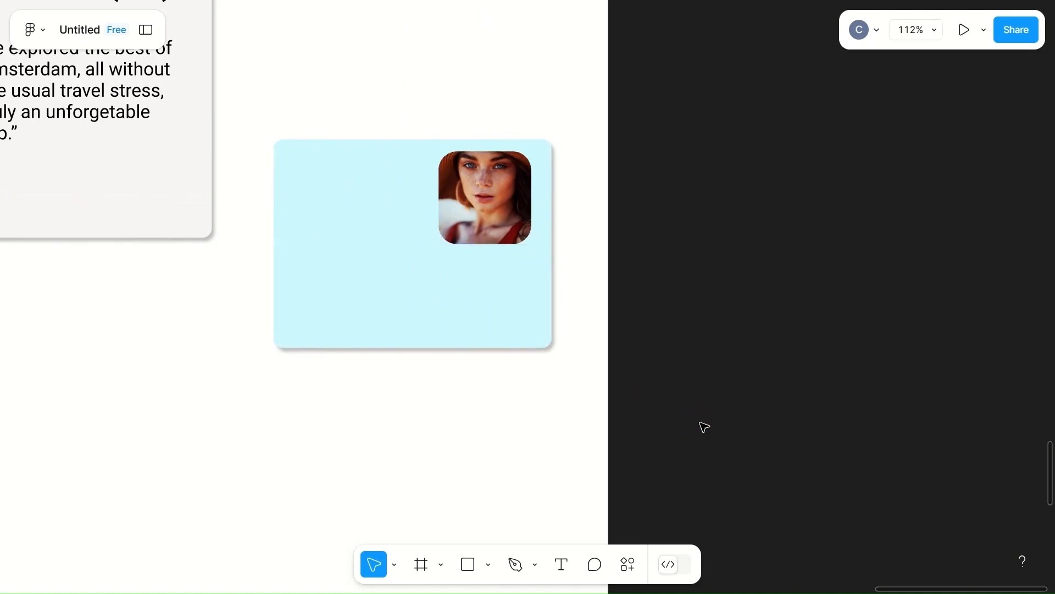
- Copy the "(02)" label from the section above into the light blue card's upper-left corner, at about X 940, Y 3787
scroll(705, 427, "left", 8)
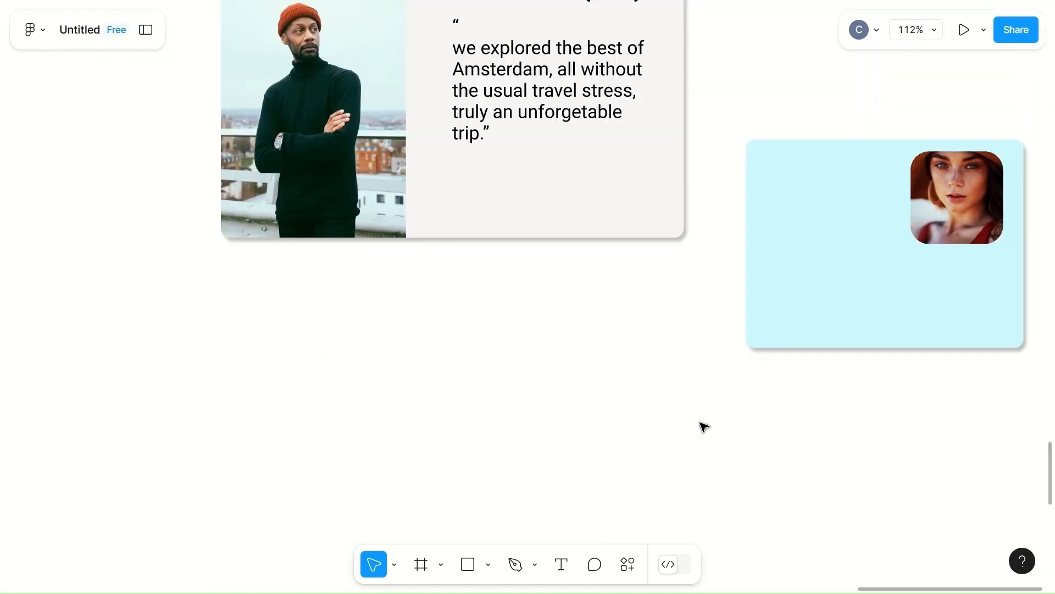
scroll(705, 427, "right", 3)
scroll(705, 428, "up", 1)
scroll(704, 427, "down", 5)
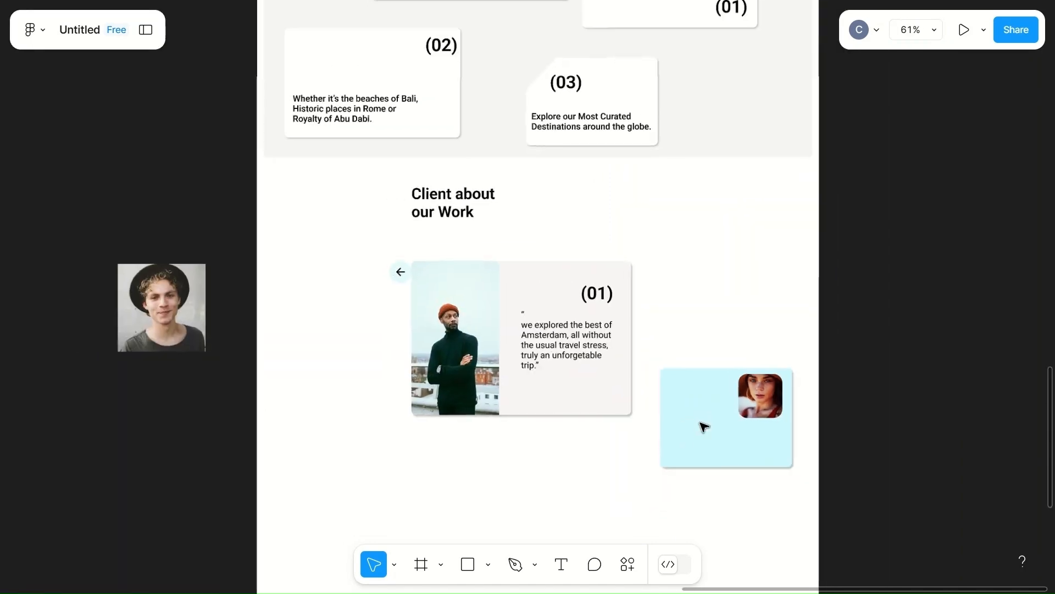
left_click(445, 54)
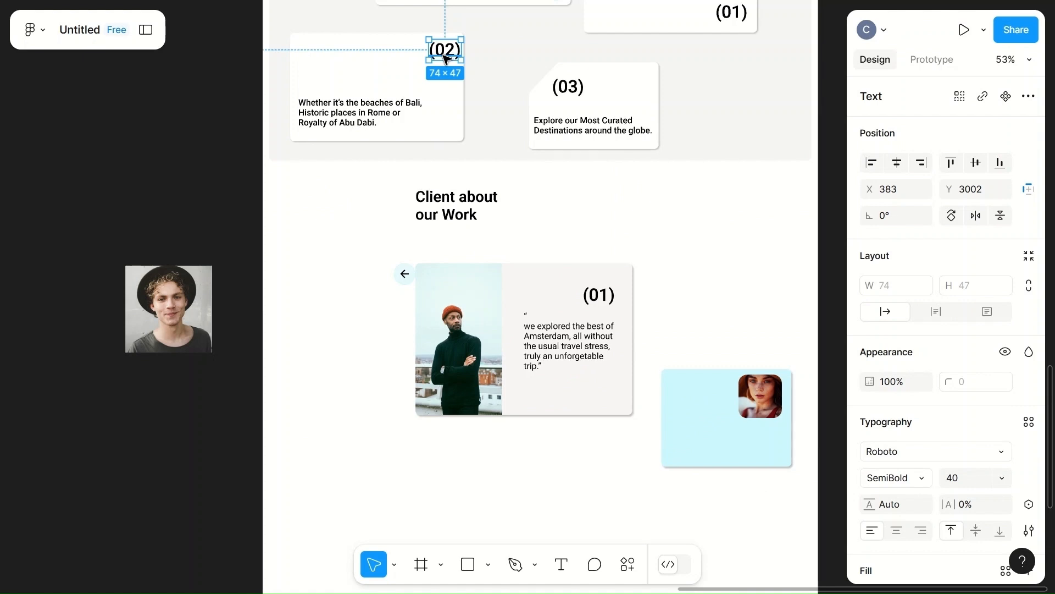
left_click_drag(445, 57, 693, 401)
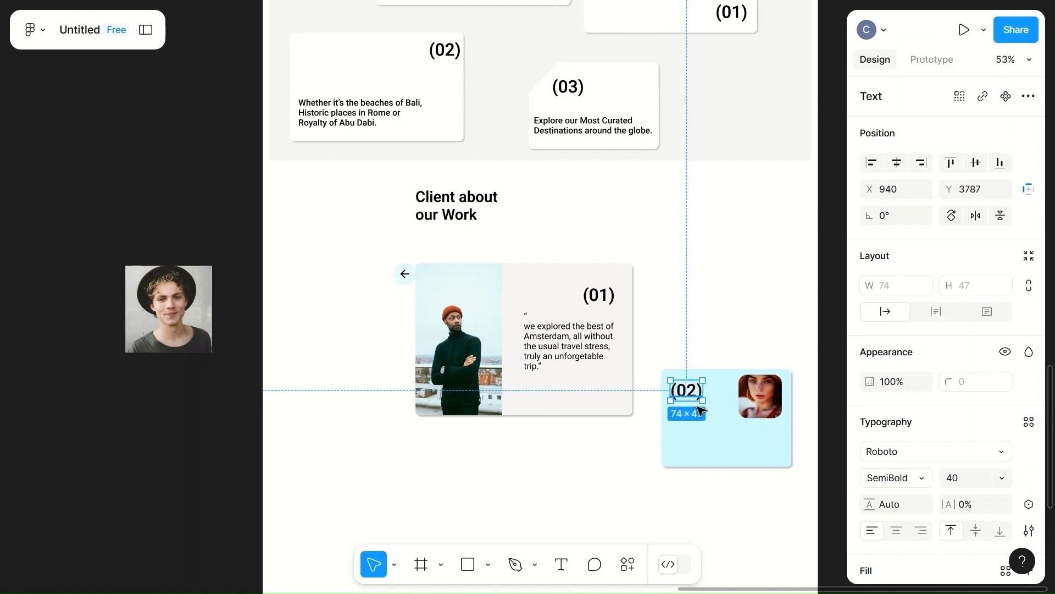
- Duplicate the light blue rectangle and place the copy left of the testimonial card, at about X 15, Y 3631
left_click(719, 448)
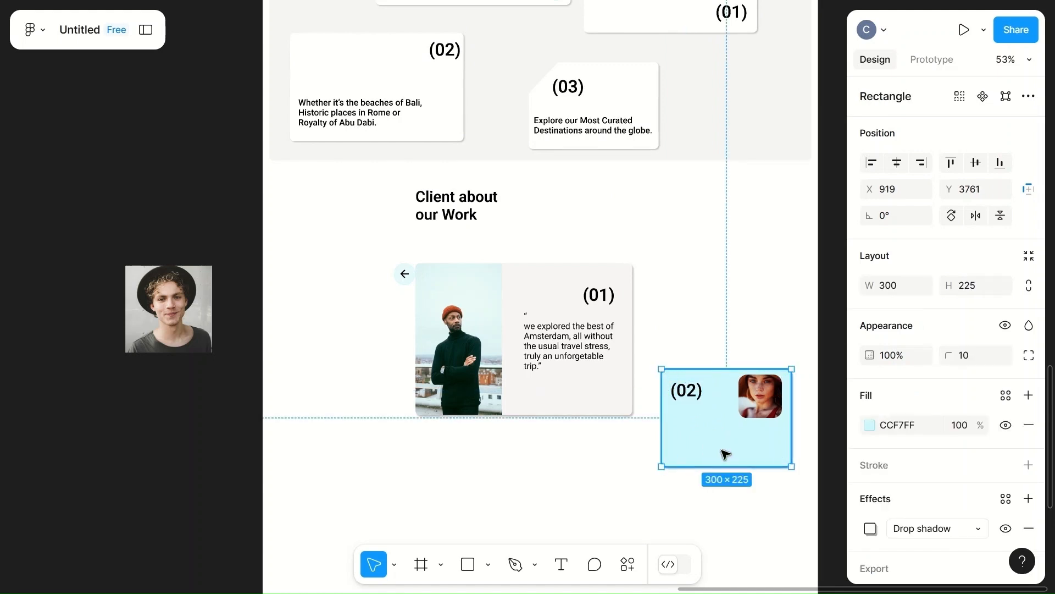
left_click_drag(724, 452, 334, 399)
scroll(333, 399, "up", 2)
scroll(333, 399, "left", 1)
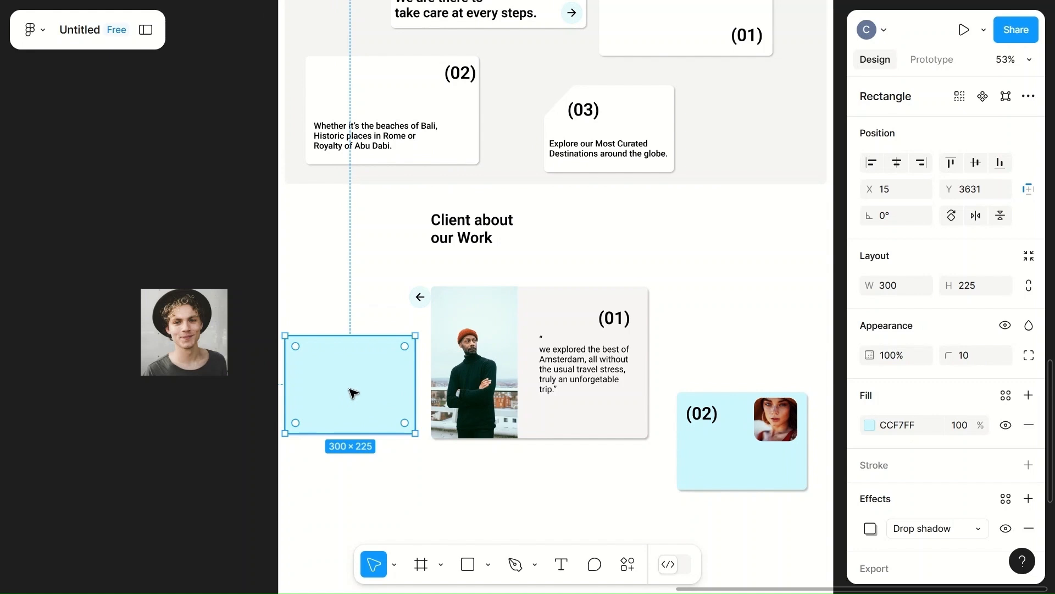
- Move the left-arrow button above the testimonial card, and shift the card's photo, background, quote and number down together
left_click_drag(420, 297, 572, 259)
left_click(463, 389)
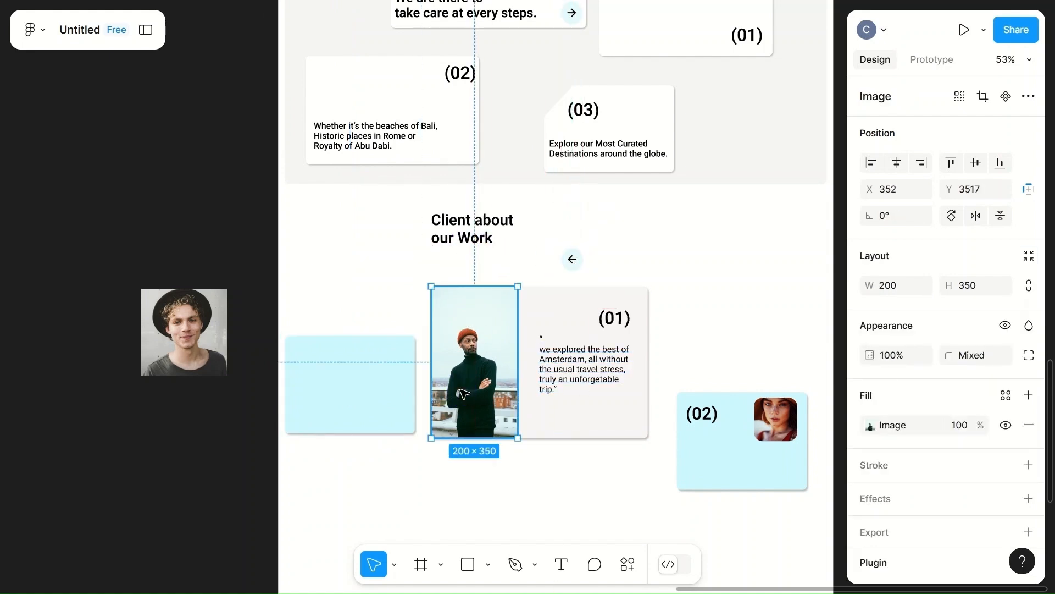
left_click(580, 387, "shift")
left_click(599, 375, "shift")
left_click(623, 325, "shift")
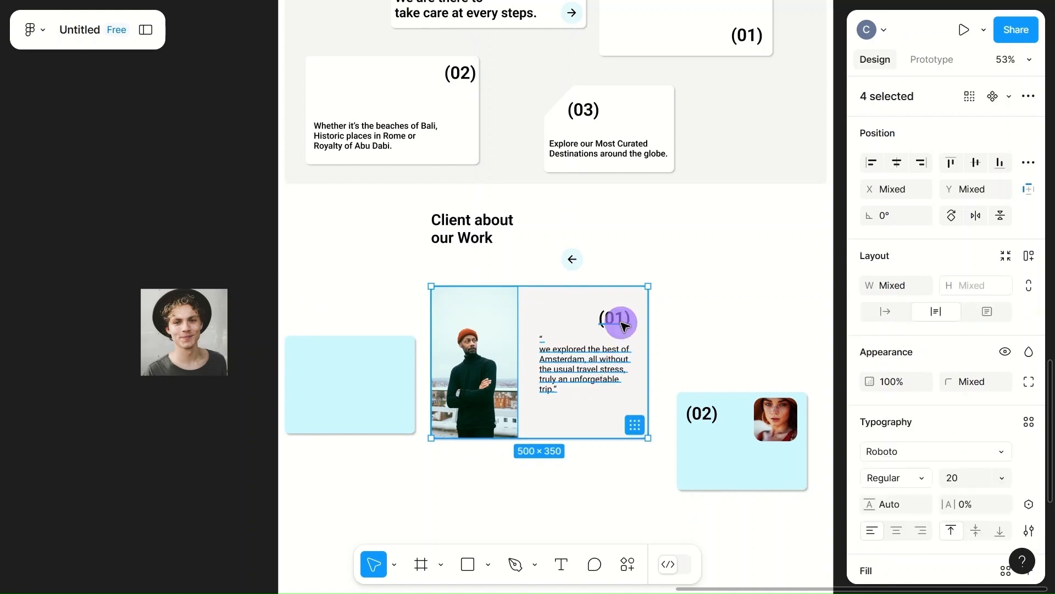
left_click_drag(584, 408, 589, 439)
- Raise the empty light blue rectangle to about X 26, Y 3458 and place the left-arrow button above the testimonial card's upper-left corner
left_click_drag(376, 409, 385, 333)
left_click(573, 263)
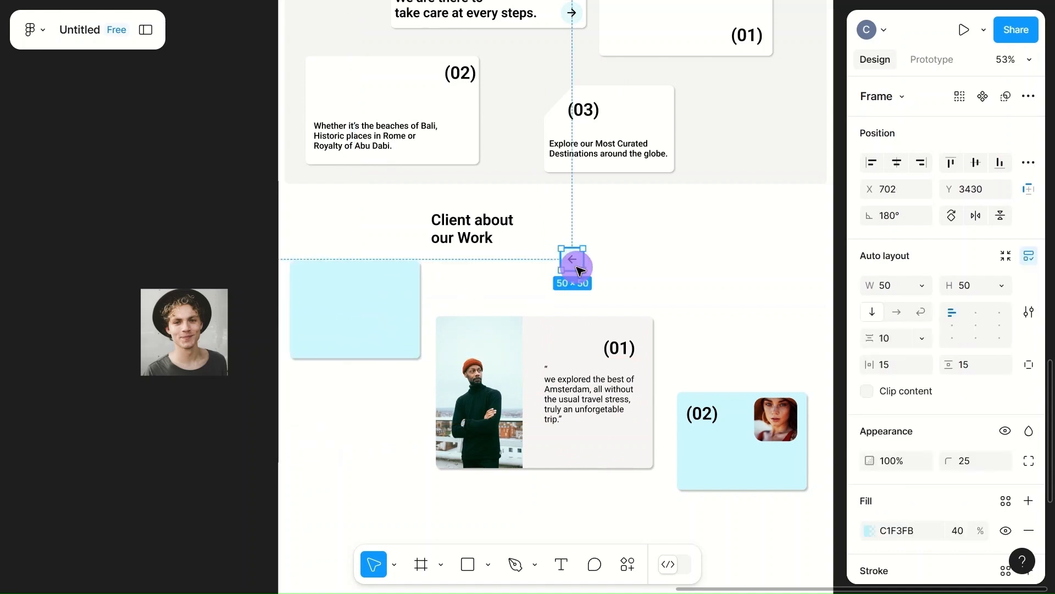
left_click_drag(580, 269, 460, 292)
- Shift the light blue card with its "(02)" label and woman's portrait slightly down and to the right
left_click(731, 462)
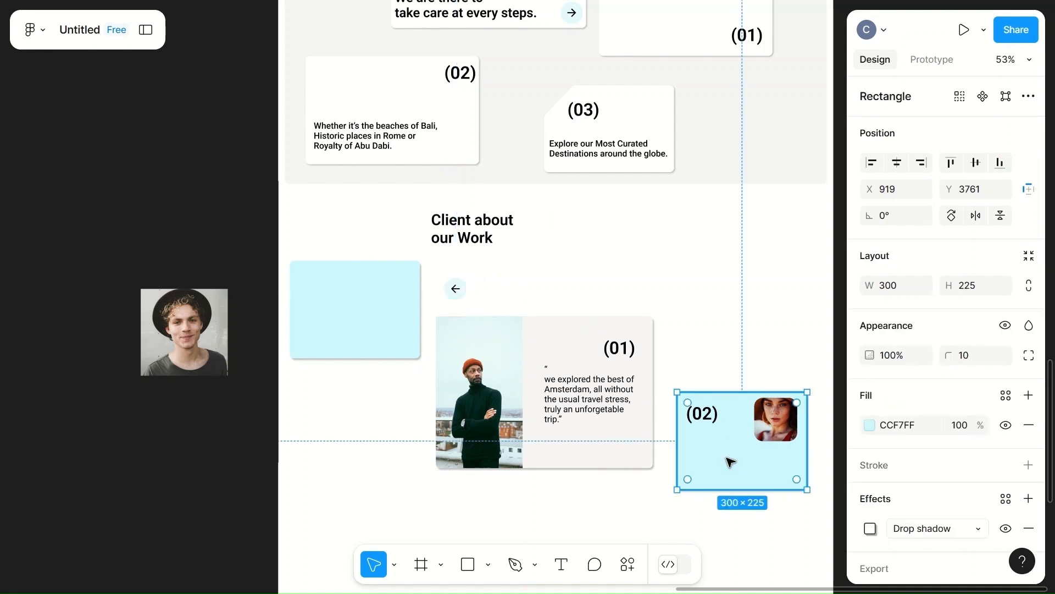
left_click(707, 414, "shift")
left_click(772, 418, "shift")
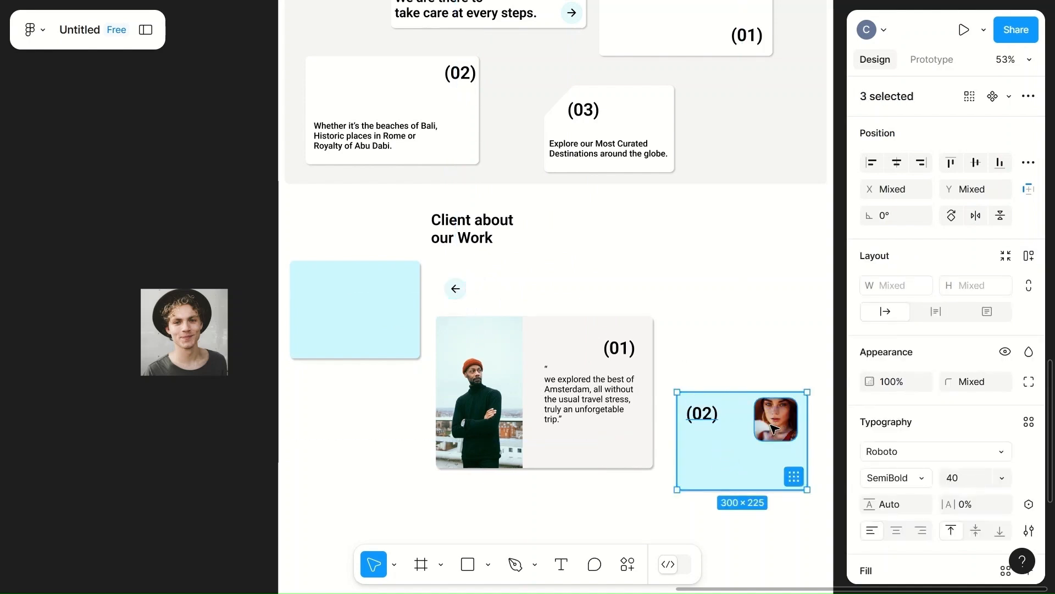
left_click_drag(724, 471, 735, 502)
left_click(735, 329)
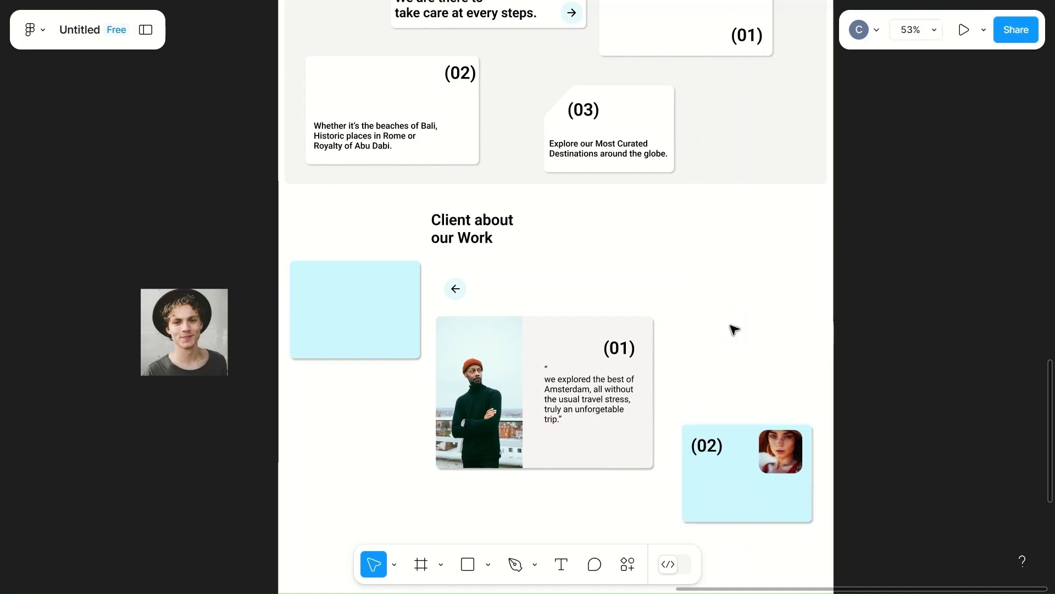
- Renumber the three cards from left to right as (01), (02) and (03), using a copy of the "(03)" label from the section above
left_click(588, 113)
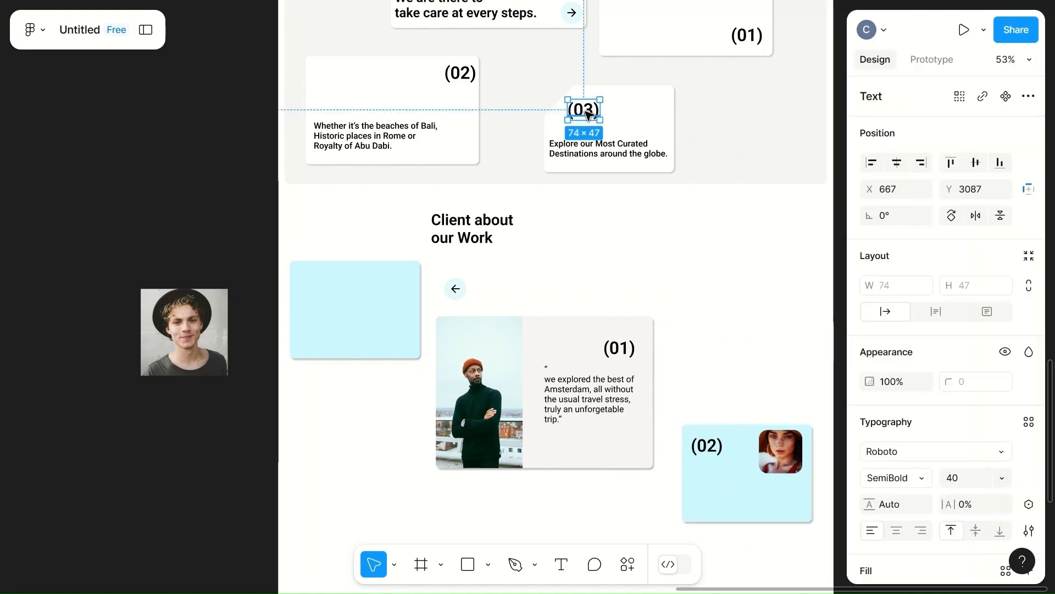
left_click_drag(587, 114, 710, 495)
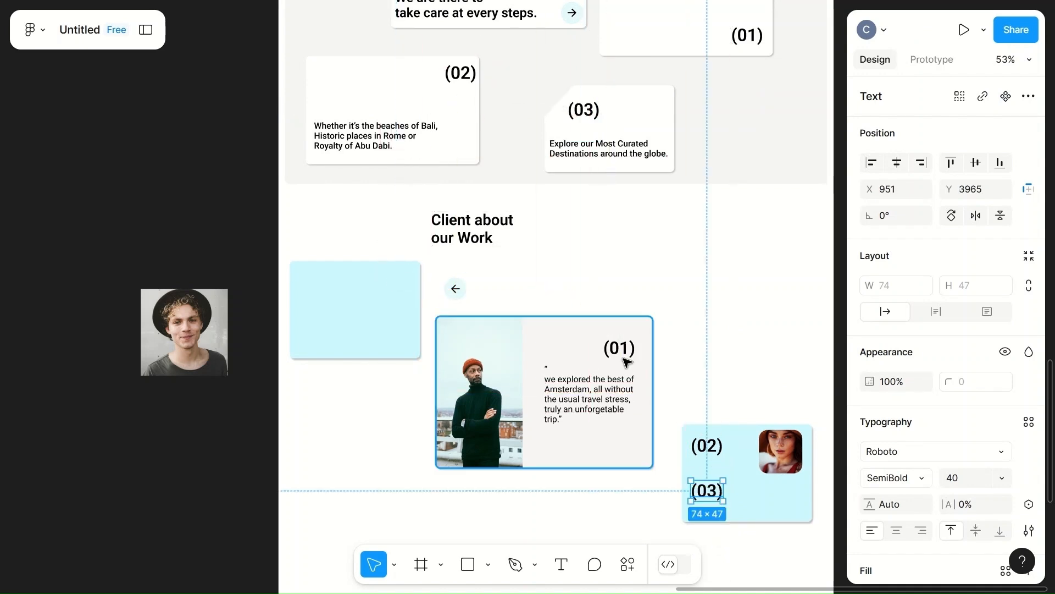
left_click(615, 349)
left_click_drag(614, 347, 399, 280)
left_click(715, 451)
left_click_drag(719, 454, 619, 341)
left_click_drag(705, 487, 706, 443)
left_click(740, 388)
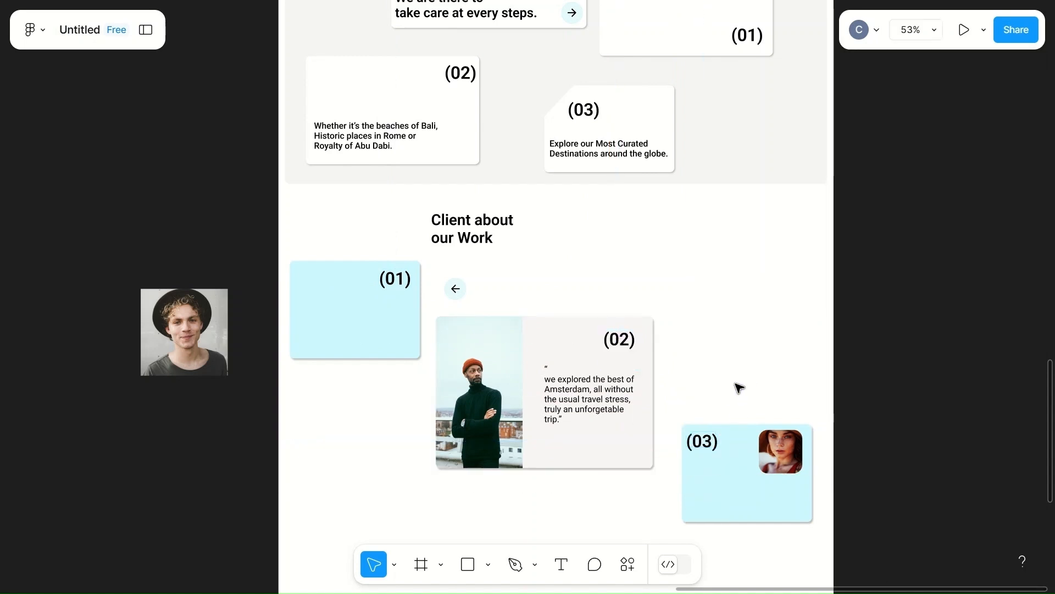
- Fill the empty (01) card with the dark blue 1B1B62
left_click(358, 299)
left_click(868, 425)
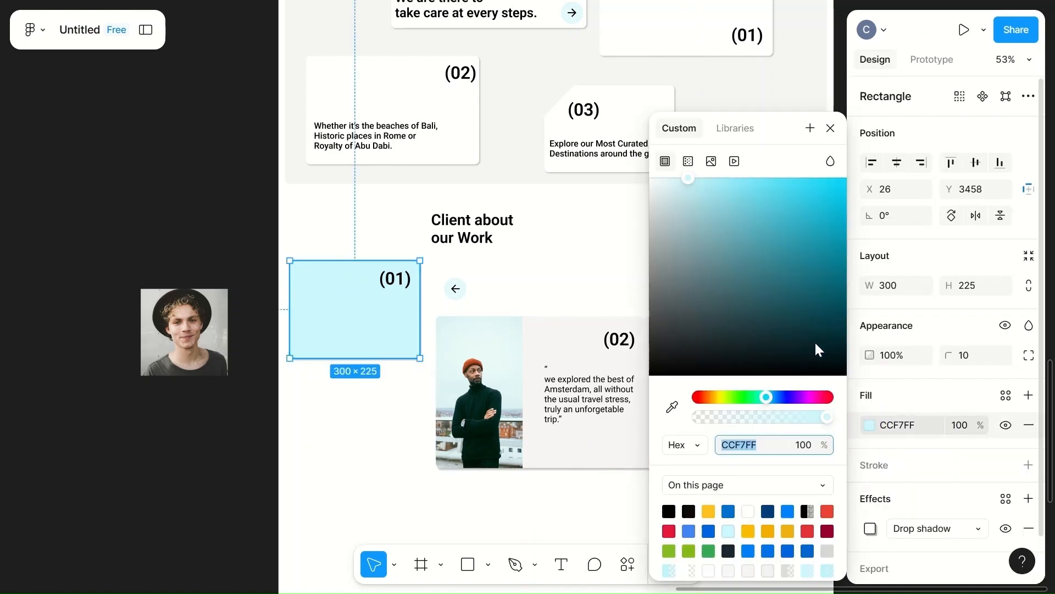
left_click(784, 397)
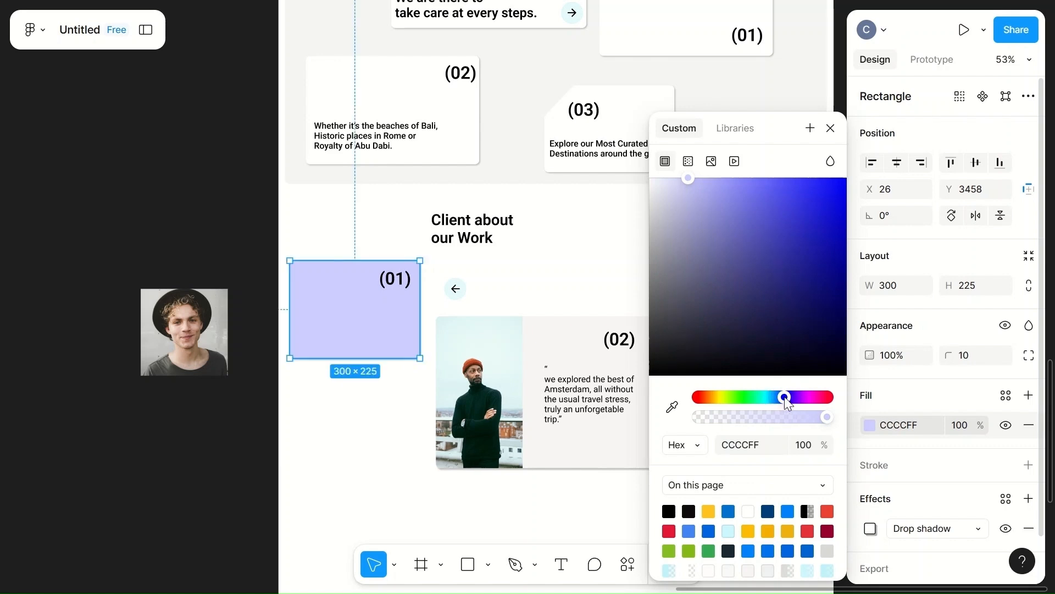
left_click(842, 285)
left_click_drag(840, 283, 793, 308)
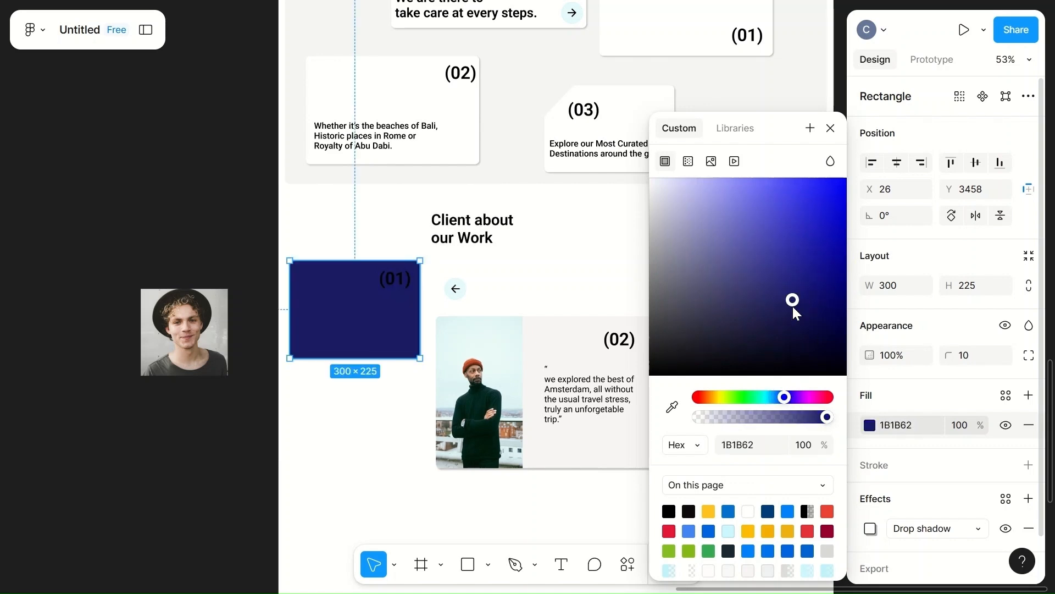
left_click(597, 283)
- Change the "(01)" label on the dark blue card to white, FFFFFF
left_click(400, 286)
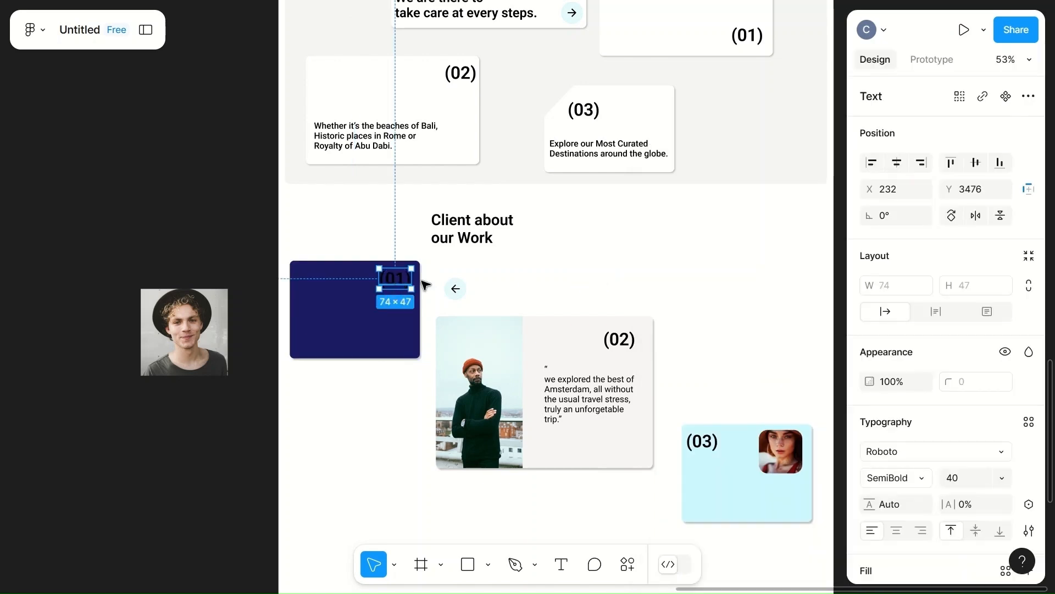
scroll(869, 472, "down", 3)
left_click(870, 448)
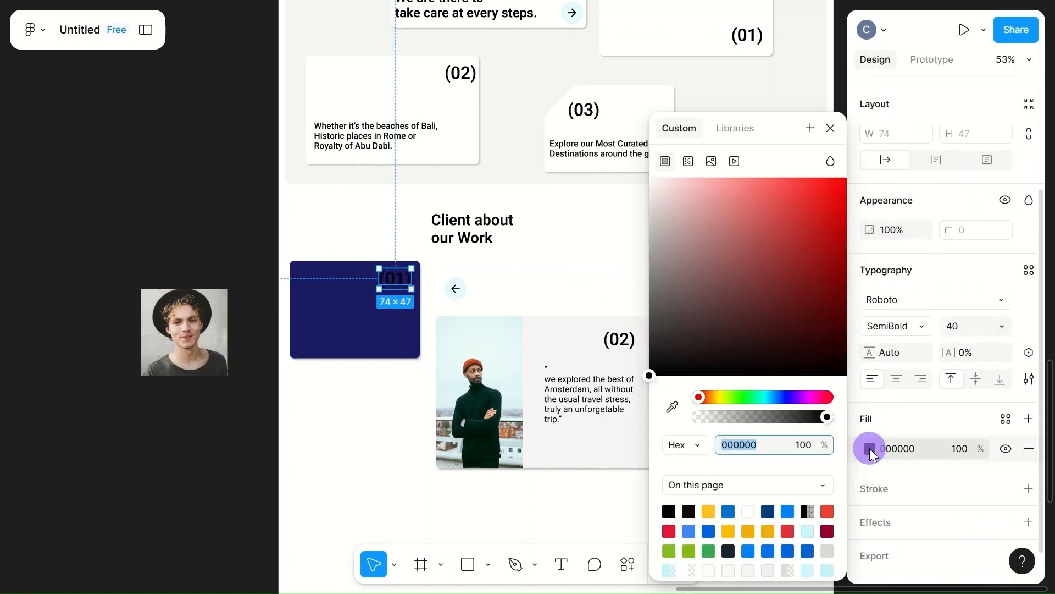
left_click(748, 511)
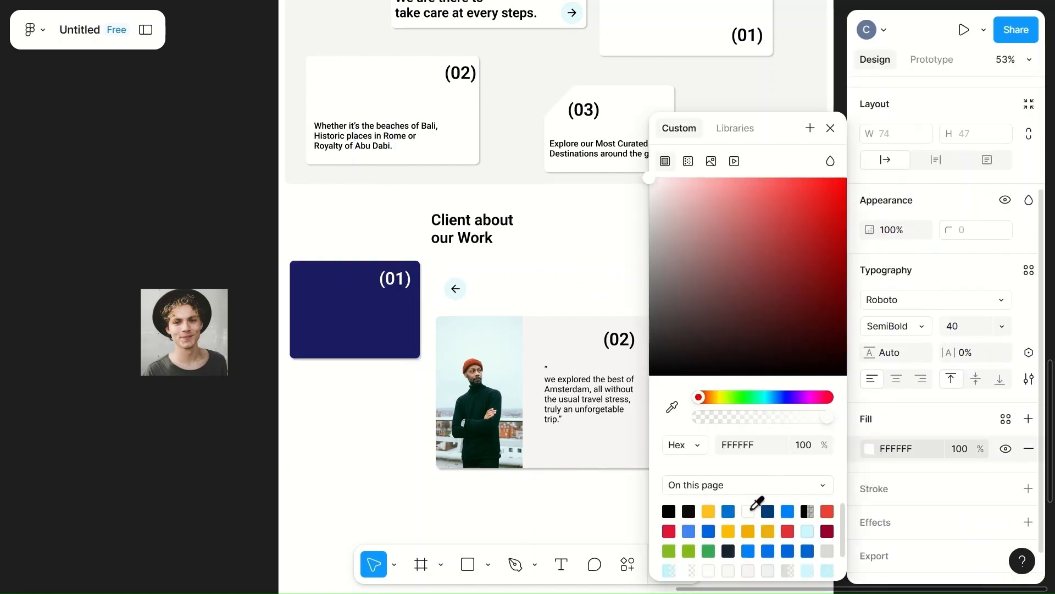
left_click(642, 260)
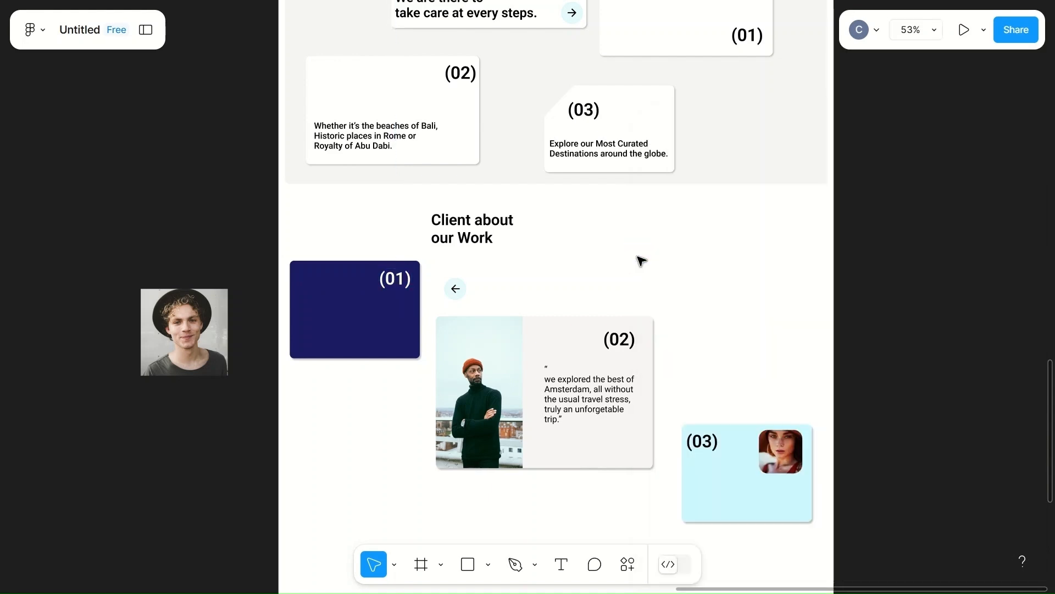
- Copy the left-arrow button below the testimonial card's lower-right corner, at about X 778, Y 3970, and flip the copy horizontally
left_click(714, 445)
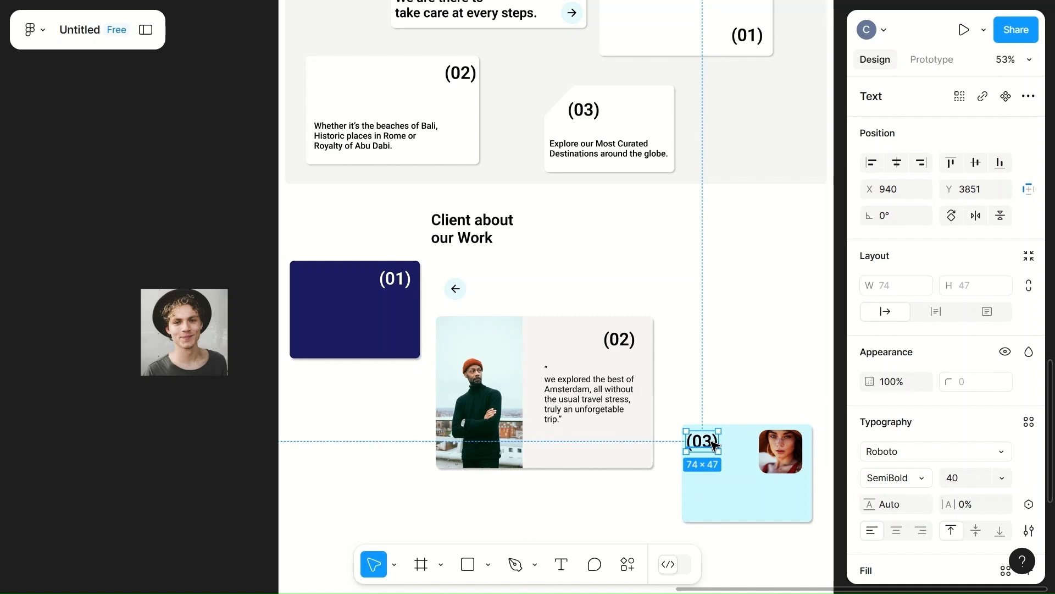
left_click(461, 289)
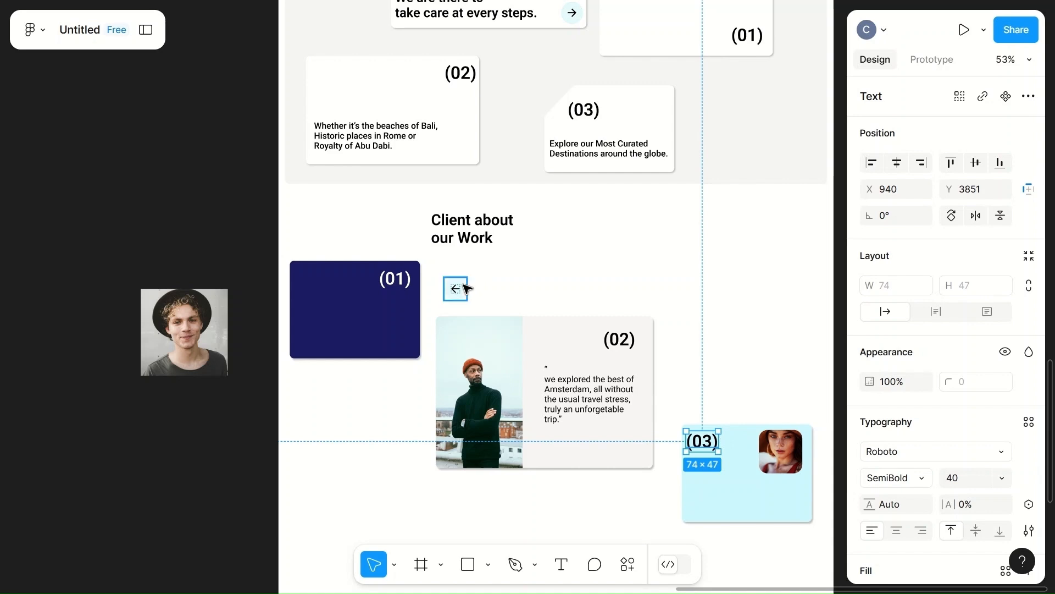
left_click_drag(462, 289, 627, 494)
left_click(976, 215)
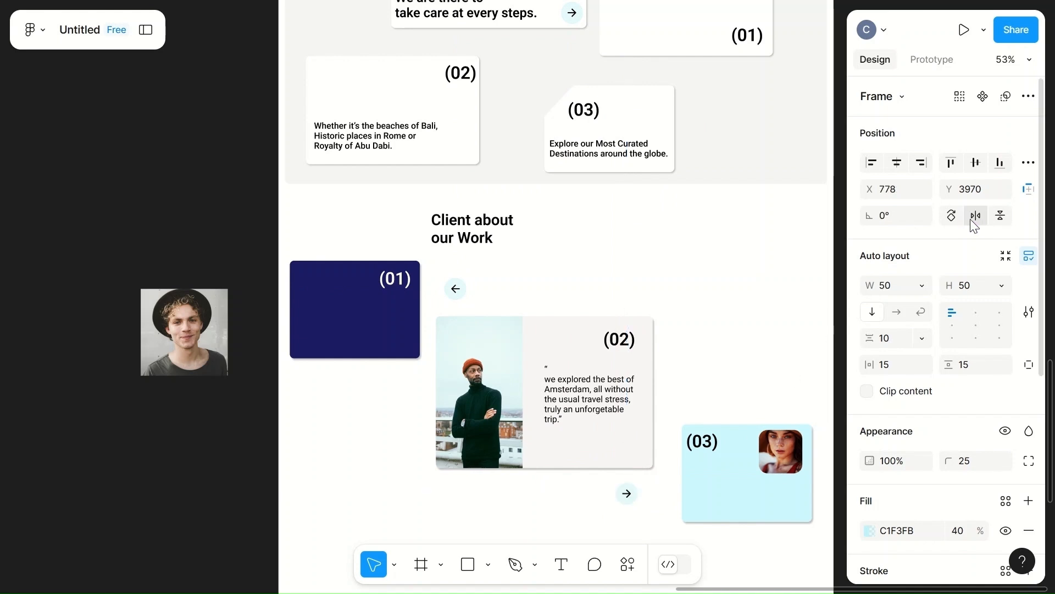
left_click(778, 352)
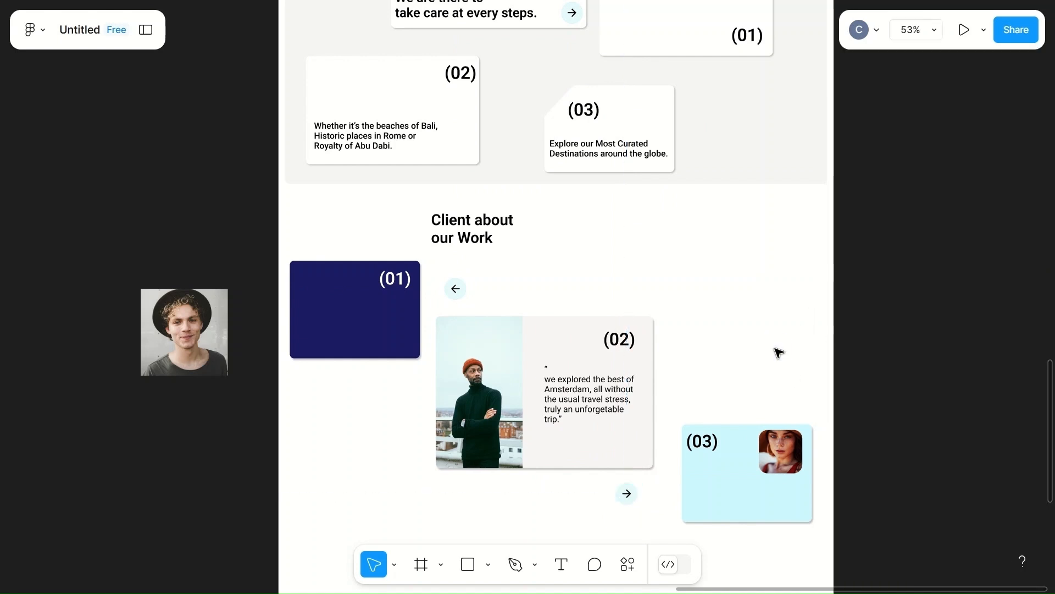
scroll(779, 352, "left", 3)
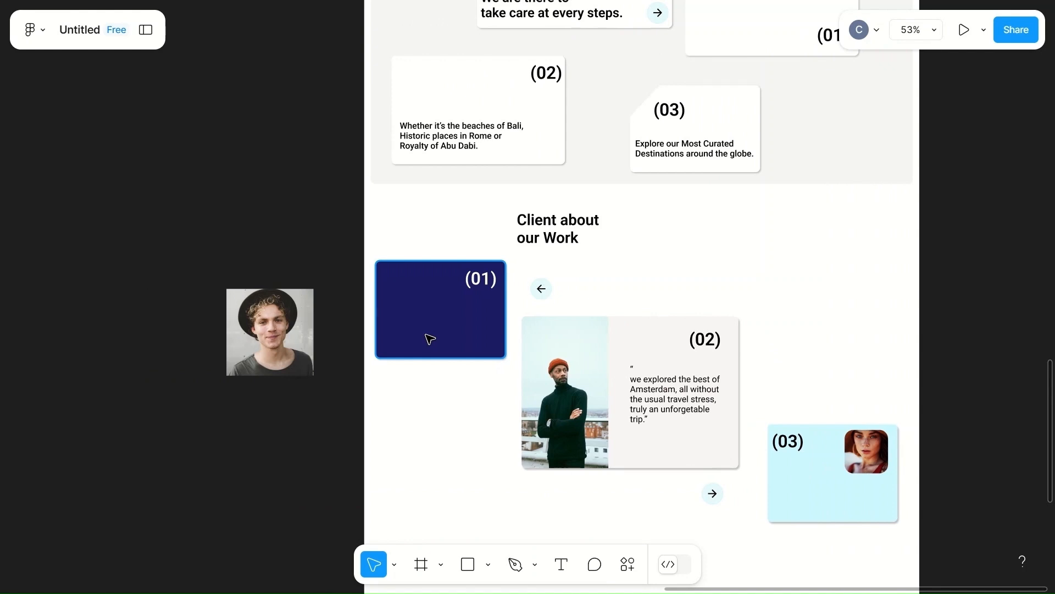
- Move the portrait of the man in the black hat onto the dark blue (01) card
scroll(430, 339, "down", 3)
left_click(315, 338)
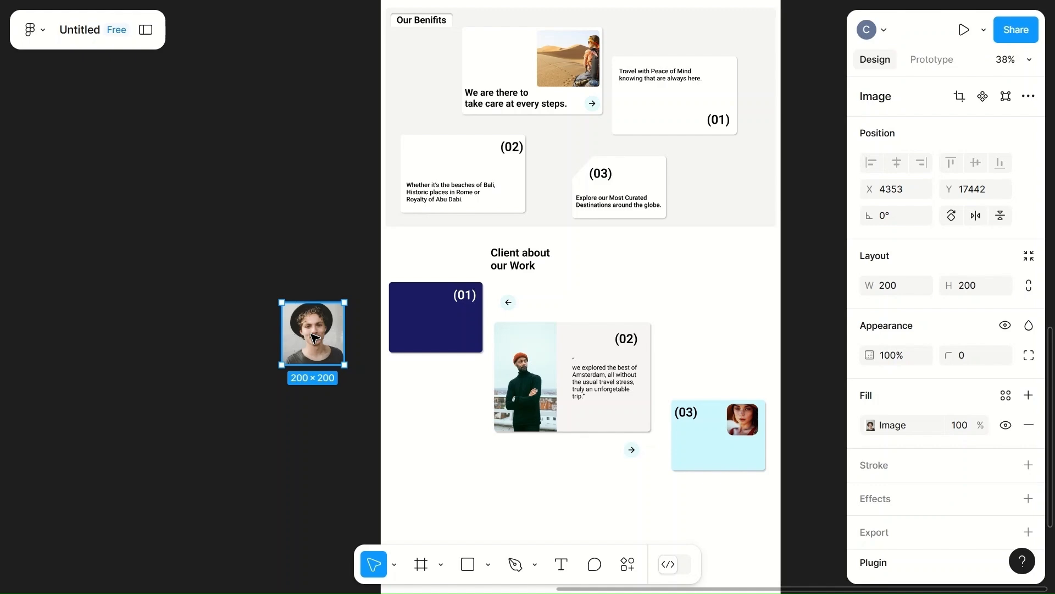
left_click_drag(315, 337, 423, 320)
scroll(425, 323, "up", 6)
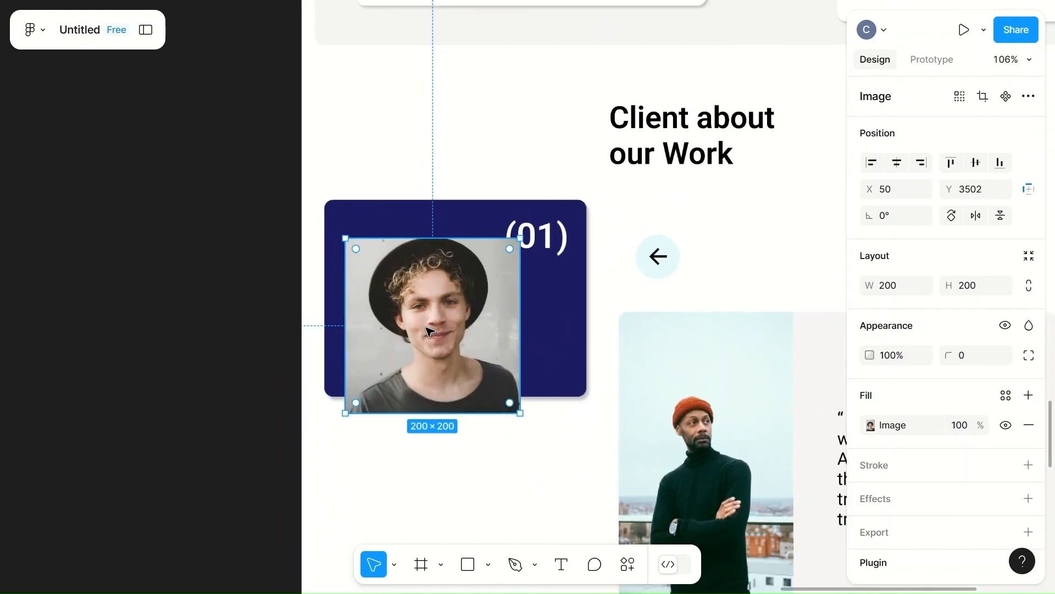
- Resize the portrait to 100 by 150 and shift the dark blue card behind it to X 30, Y 3457
left_click(898, 285)
type("100")
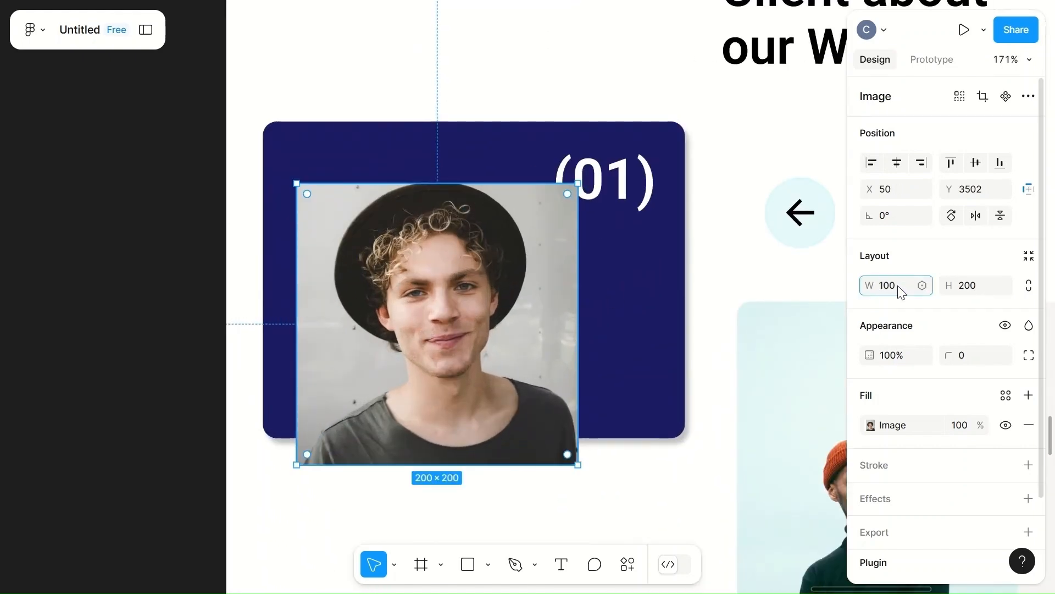
left_click(989, 283)
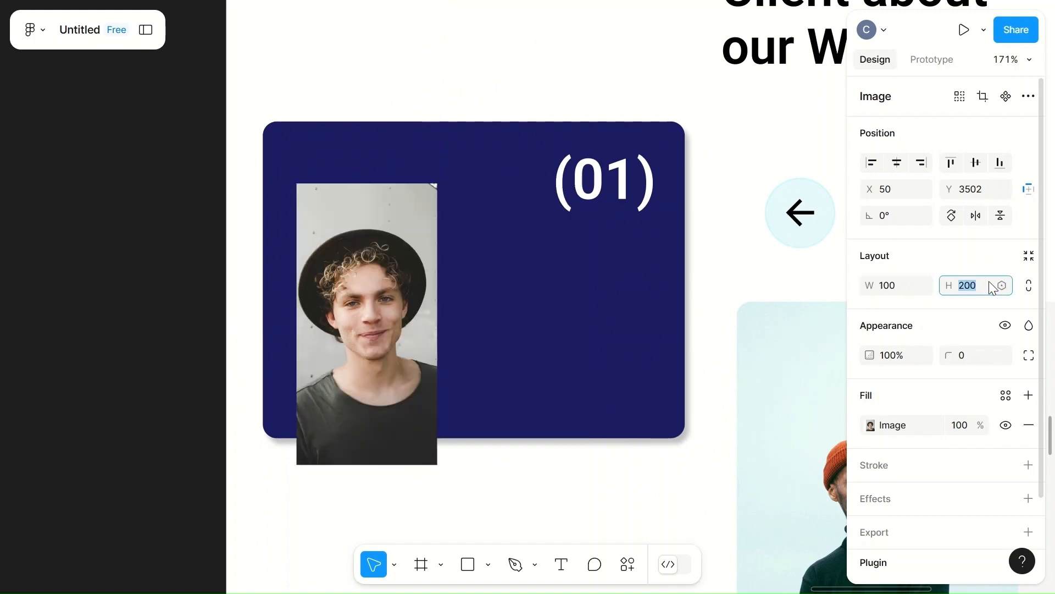
type("150")
key("Return")
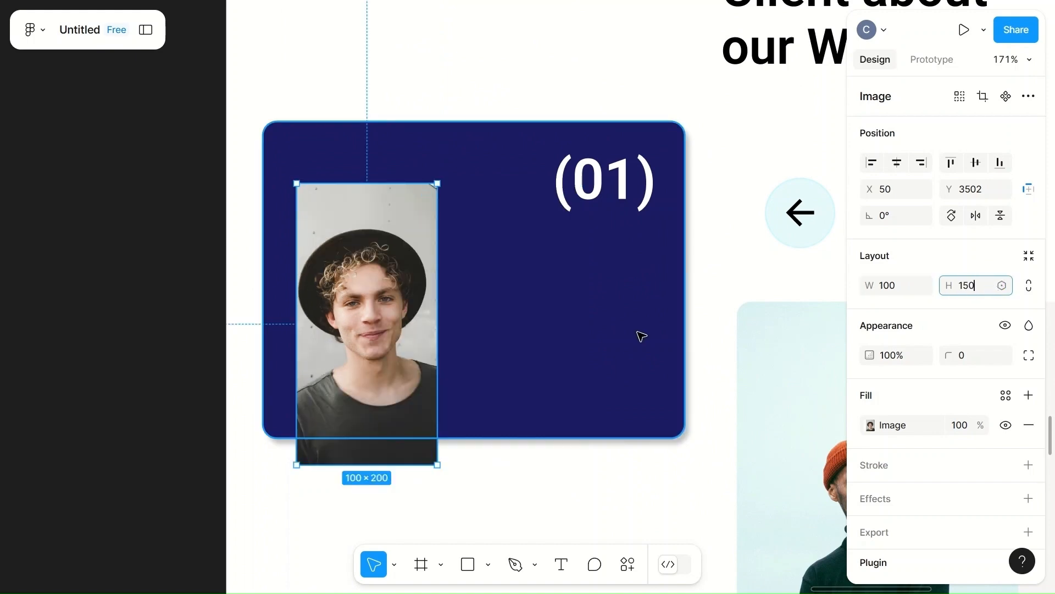
left_click(638, 334)
left_click_drag(387, 306, 393, 299)
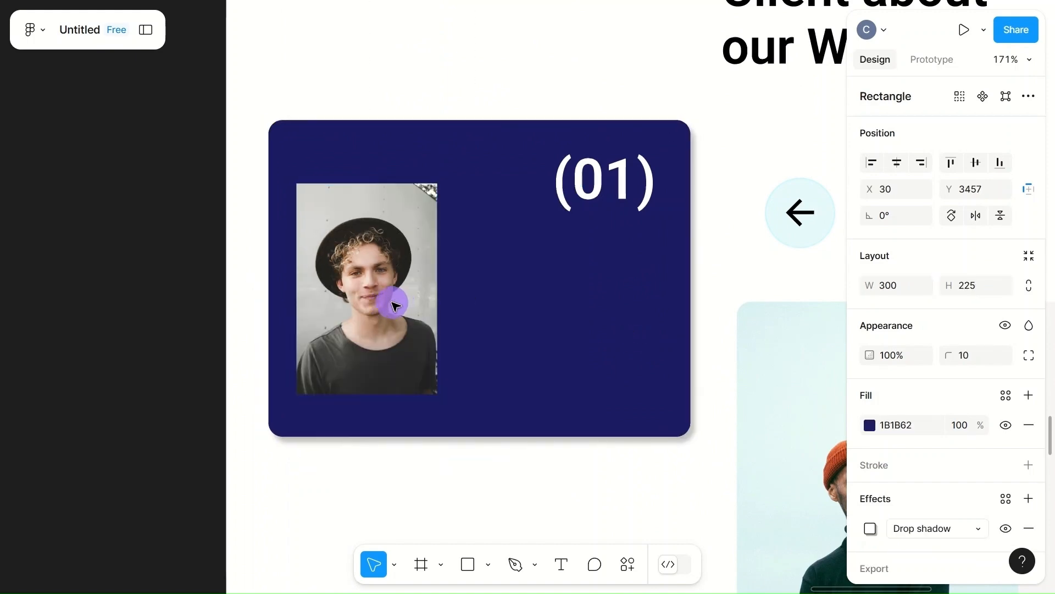
- Round the portrait's corners to 10 and lower it on the card to X 50, Y 3513
left_click(394, 300)
type("10")
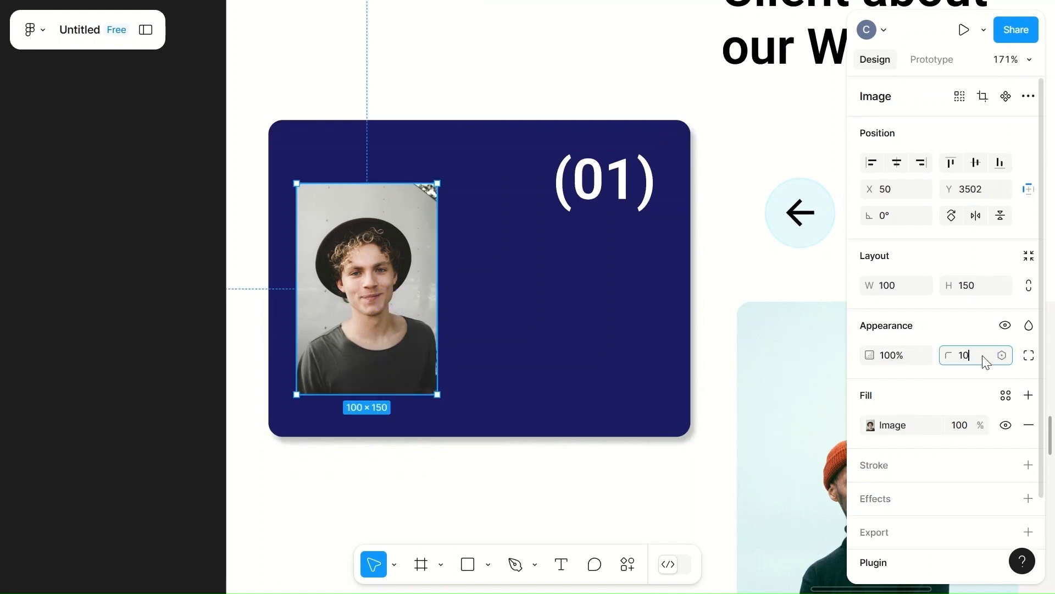
left_click(578, 488)
left_click_drag(379, 318, 377, 330)
- Set the "(01)" label's font size to 20 and place it in the card's upper-right corner at X 278, Y 3470
left_click(601, 196)
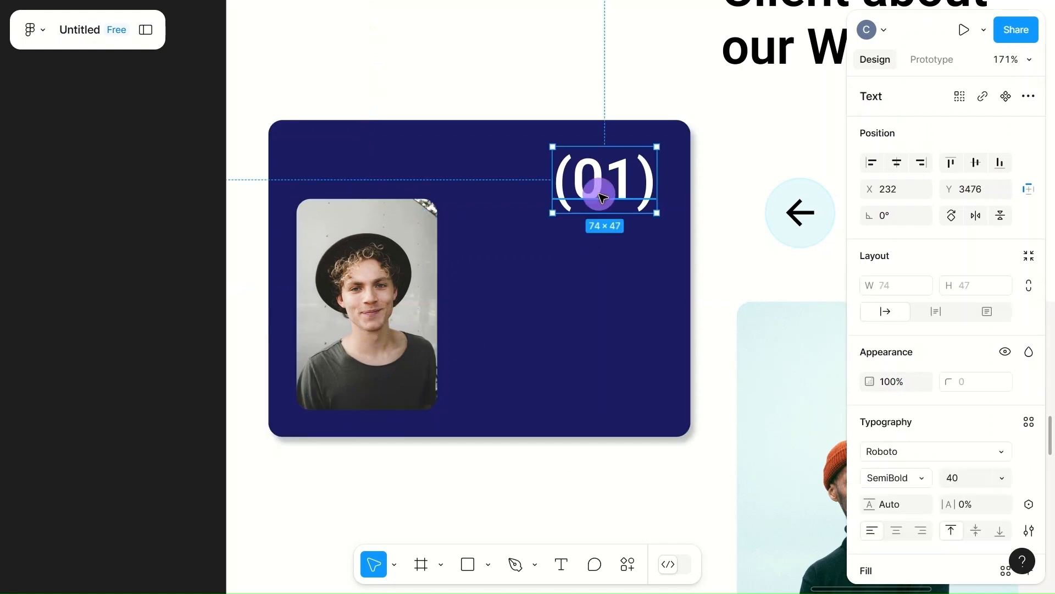
left_click_drag(600, 196, 606, 182)
left_click(962, 479)
type("2")
left_click(647, 500)
left_click_drag(575, 155, 635, 158)
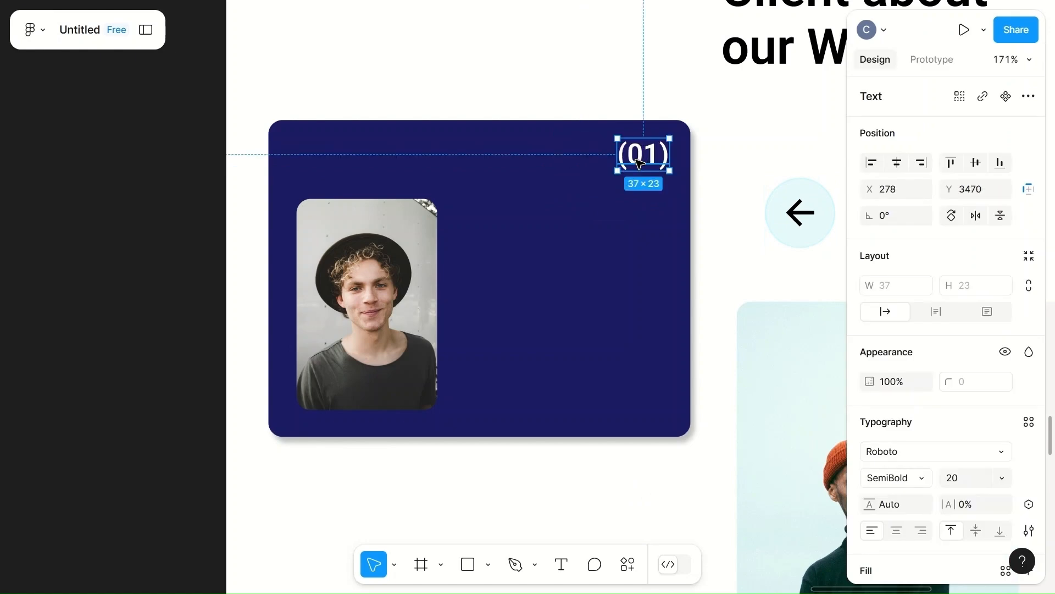
left_click(689, 491)
- Set the font size of the "(03)" label on the light blue card to 20
scroll(687, 491, "down", 3)
scroll(689, 491, "down", 3)
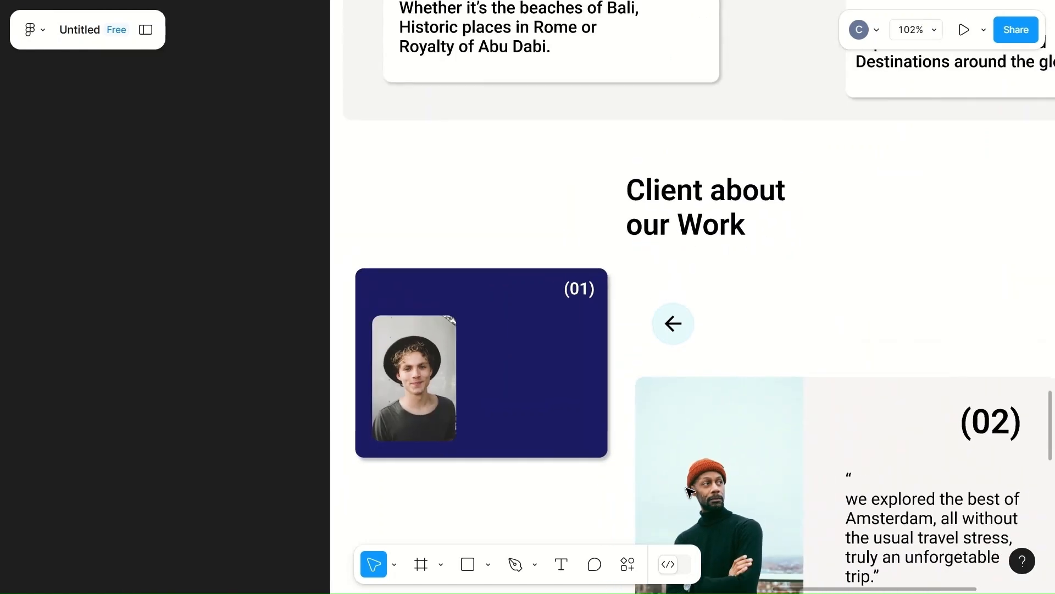
scroll(688, 489, "right", 5)
scroll(688, 490, "down", 3)
left_click(841, 421)
left_click(967, 477)
type("20")
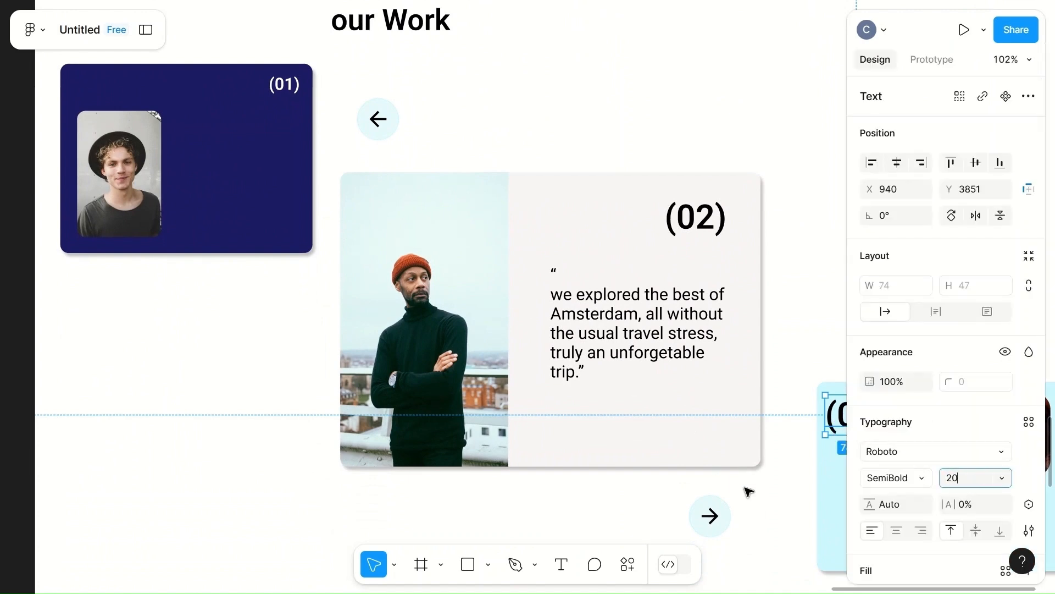
left_click(763, 497)
- Reposition the smaller "(03)" label in the upper-left corner of the light blue card
left_click(850, 405)
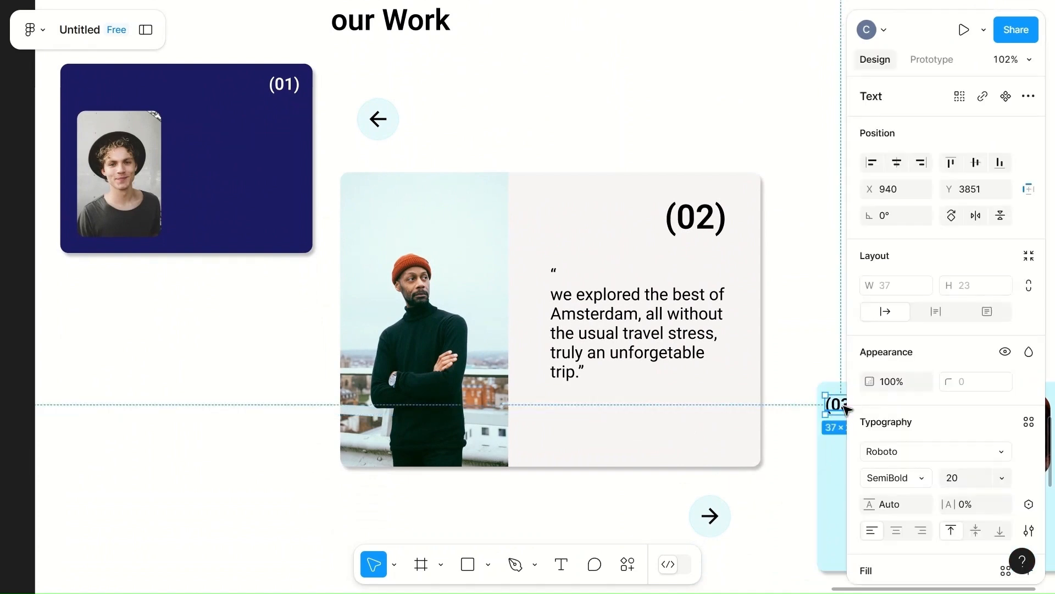
left_click(756, 499)
scroll(760, 477, "right", 3)
mouse_move(719, 406)
left_mouse_down()
mouse_move(737, 405)
mouse_move(742, 421)
mouse_move(729, 394)
left_mouse_up()
scroll(729, 394, "right", 3)
left_click_drag(582, 401, 582, 402)
left_click(530, 457)
- Add a text beside the portrait on the dark blue card with the client's full name preceded by a hyphen
scroll(530, 457, "down", 5)
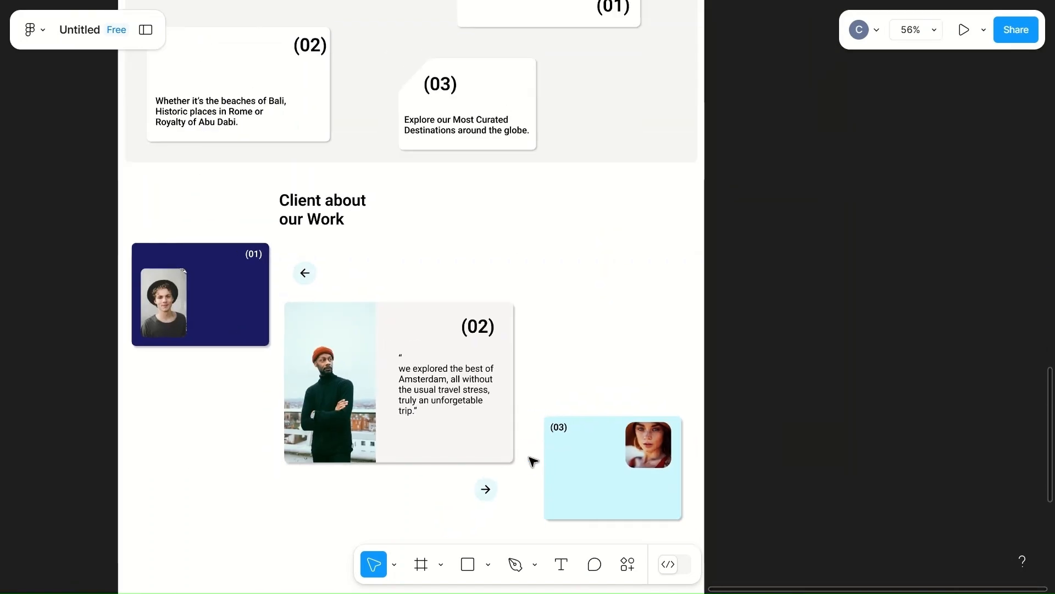
scroll(529, 460, "up", 5)
scroll(530, 459, "up", 3)
scroll(530, 460, "left", 2)
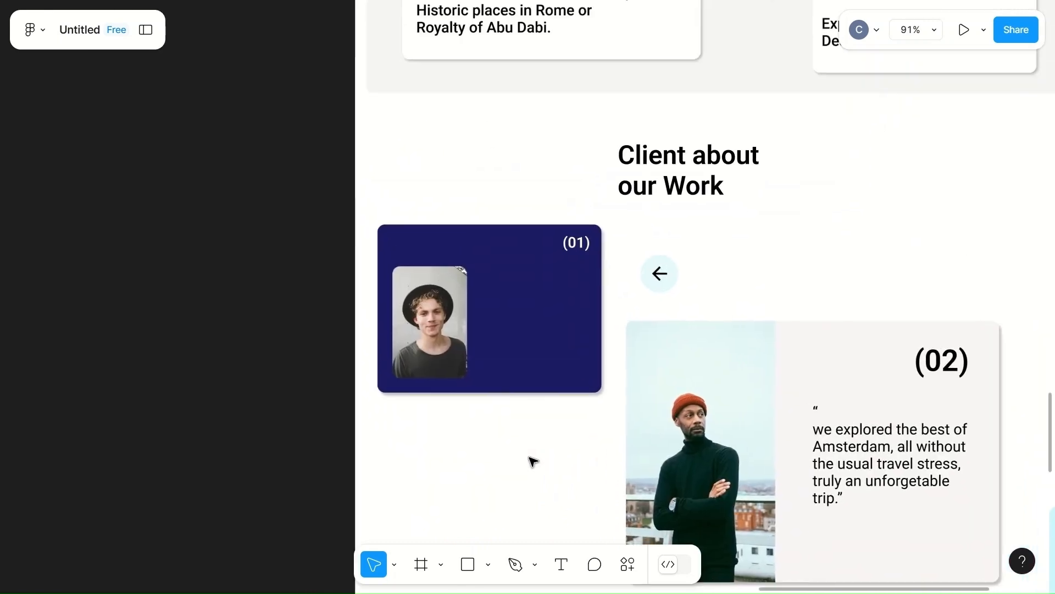
left_click(439, 312)
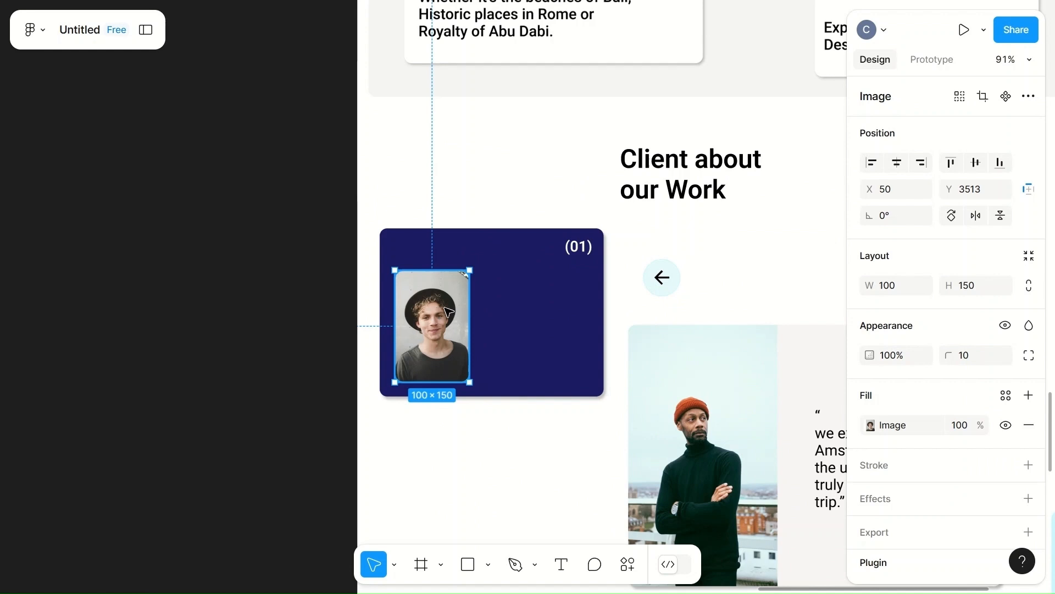
key("t")
left_click(507, 289)
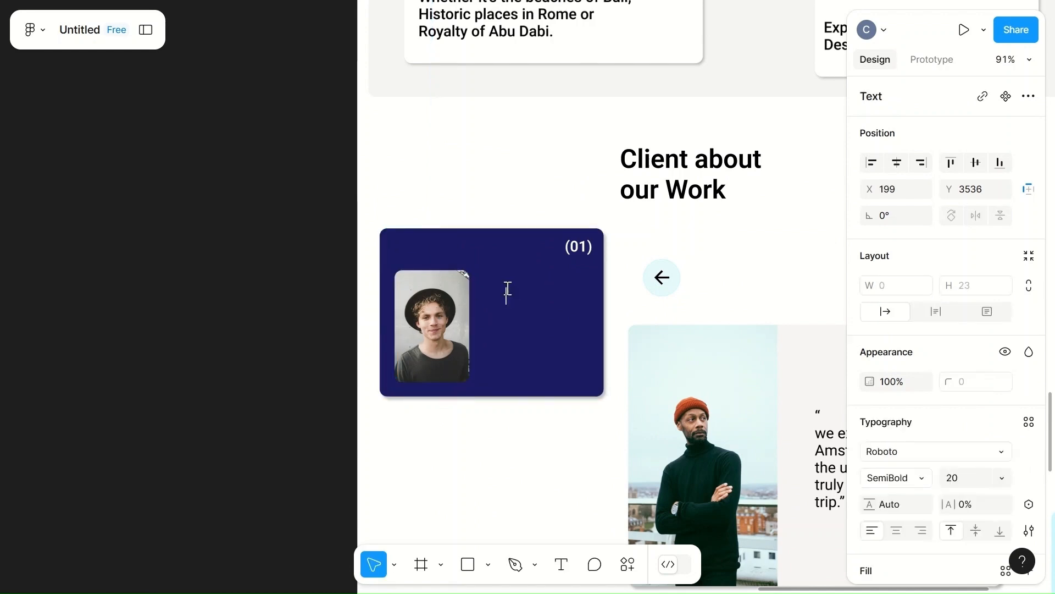
type("“")
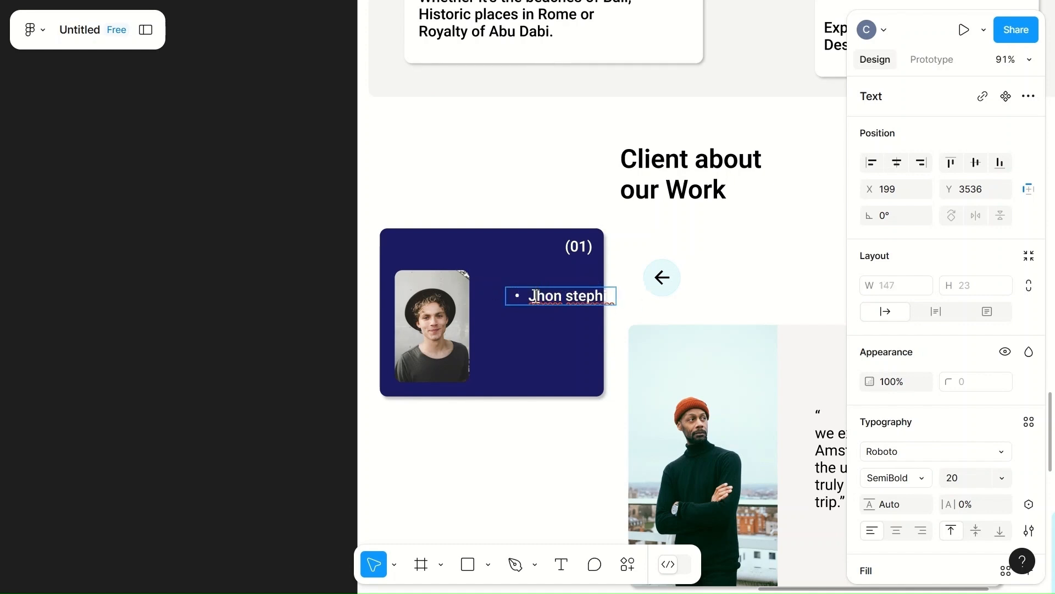
key("BackSpace")
type("-")
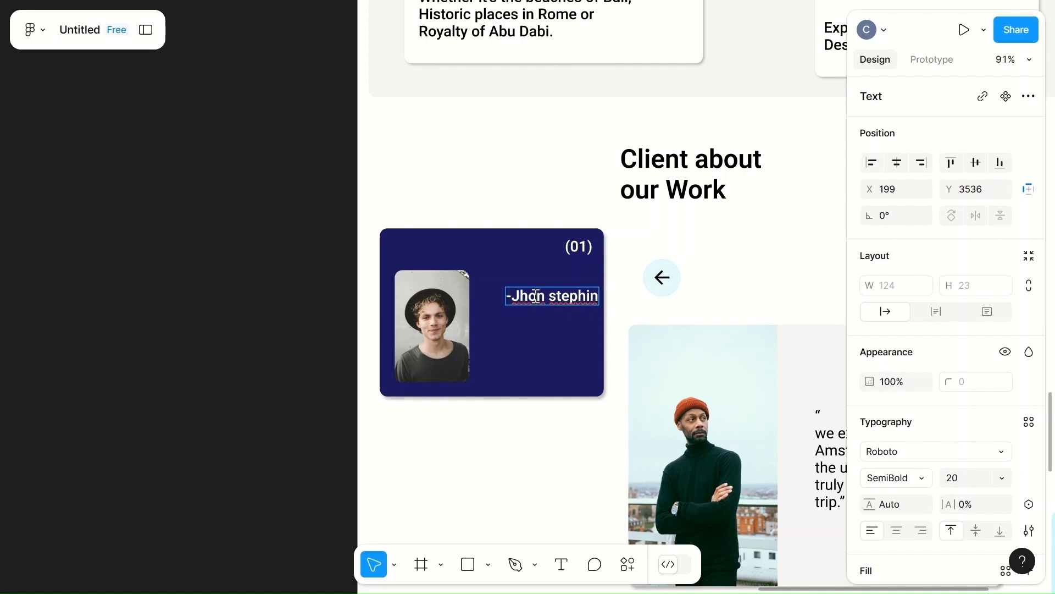
- Try to set the client name's font weight to Thin
scroll(917, 488, "down", 3)
scroll(914, 490, "down", 1)
scroll(913, 473, "up", 3)
left_click(912, 437)
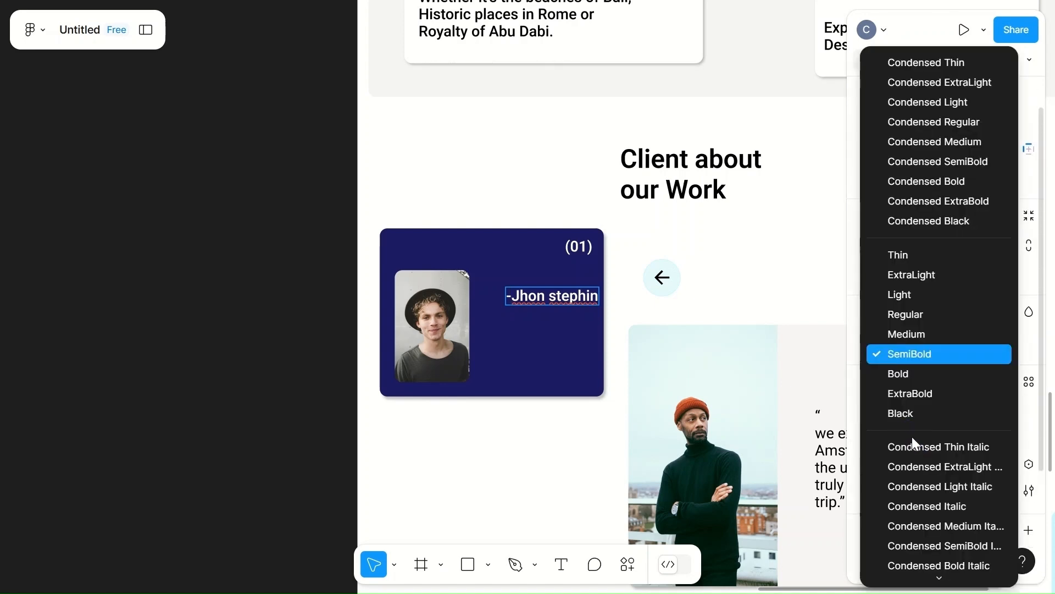
left_click(911, 255)
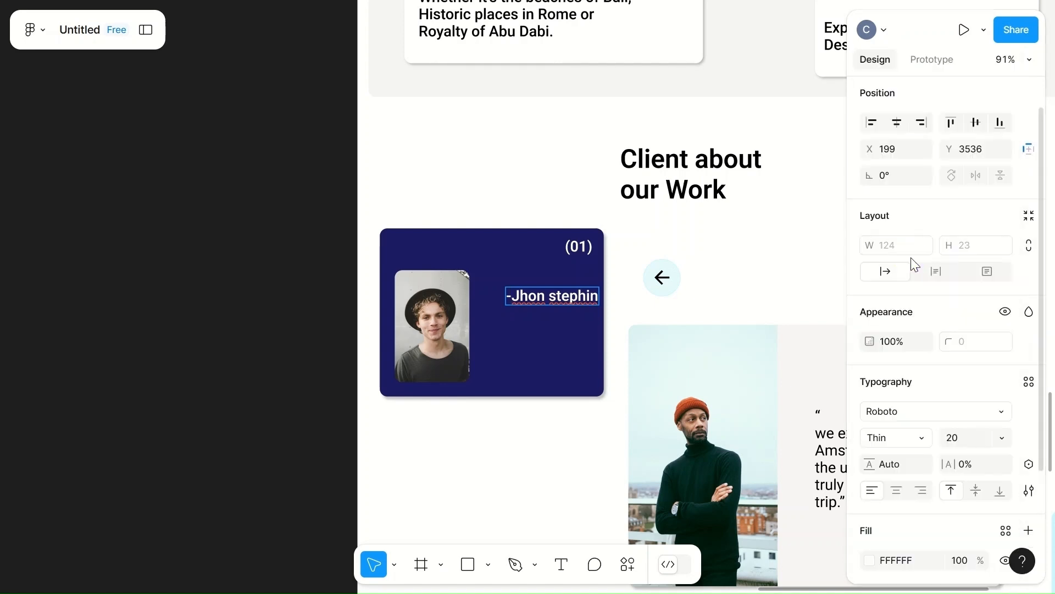
left_click(511, 363)
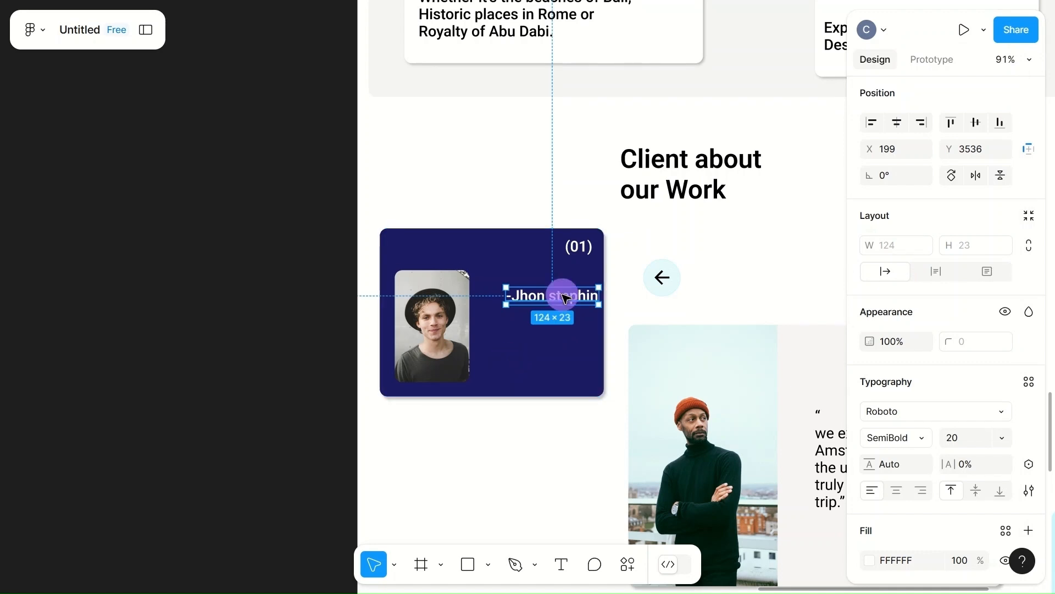
- Set the client name on the dark blue card to ExtraLight weight and font size 18
left_click(907, 439)
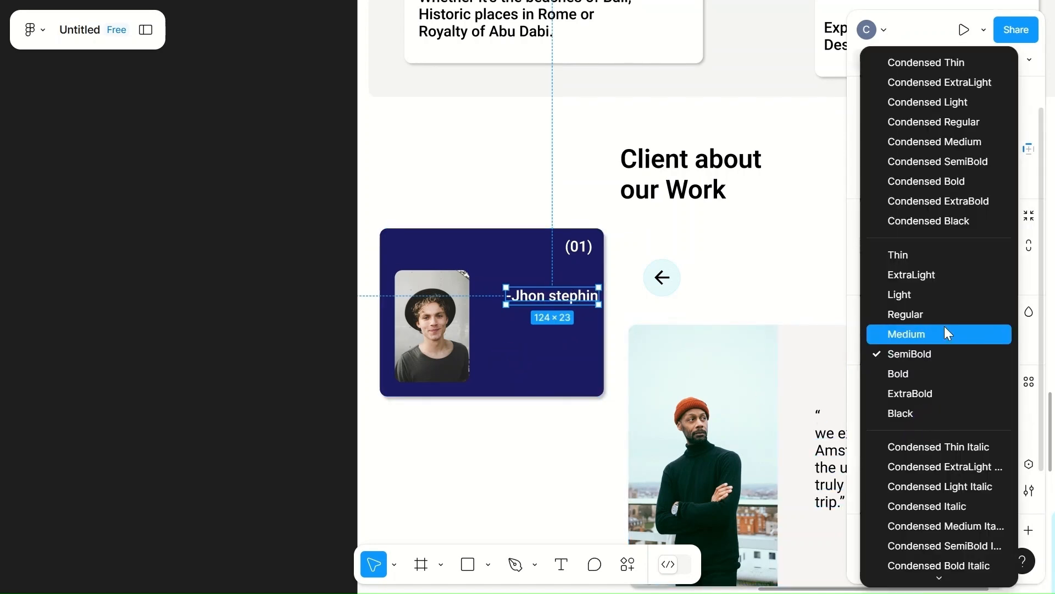
left_click(912, 274)
left_click(964, 438)
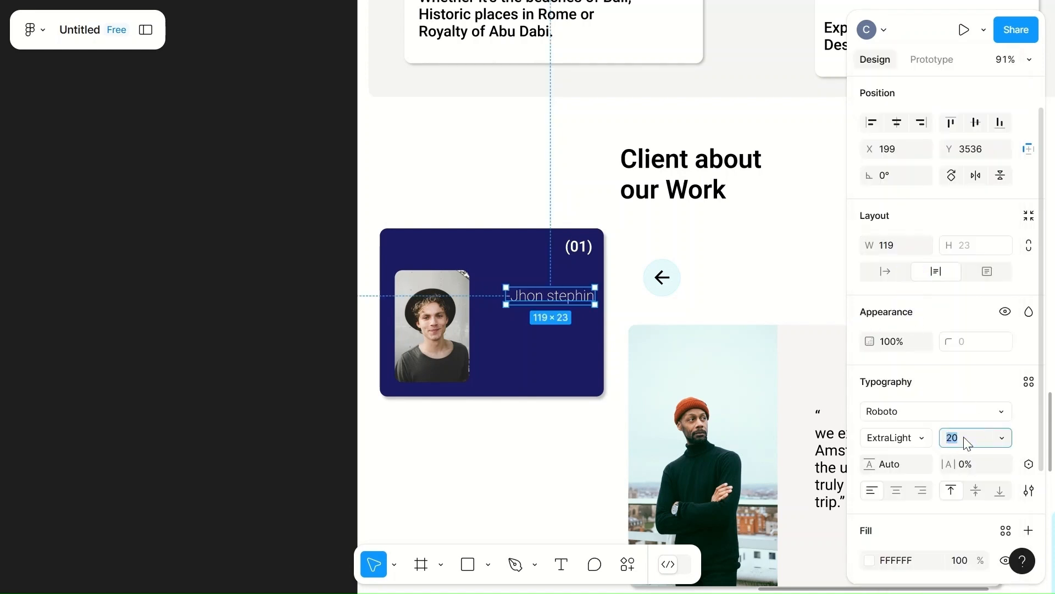
type("18")
left_click(759, 301)
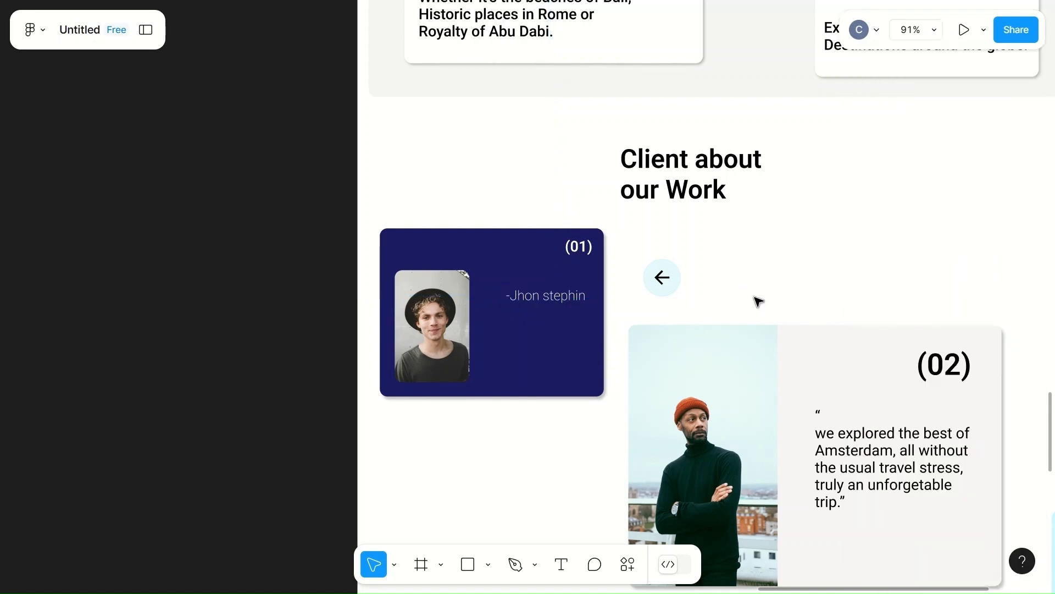
- Move the client name next to the portrait at X 165, Y 3553 and change its weight to Light
left_click(547, 295)
left_click_drag(547, 297, 528, 311)
left_click(897, 478)
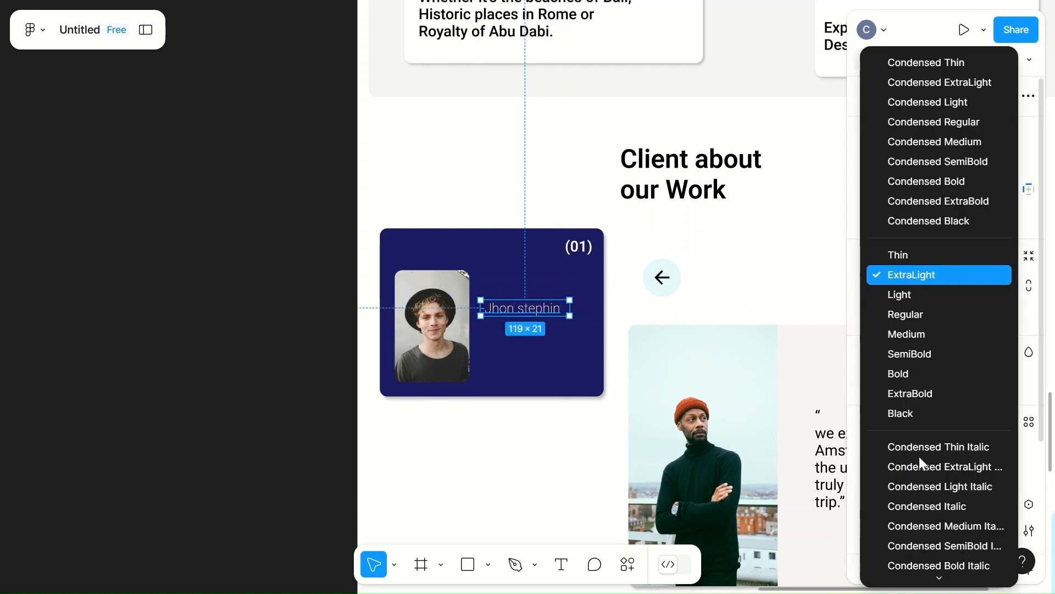
left_click(912, 296)
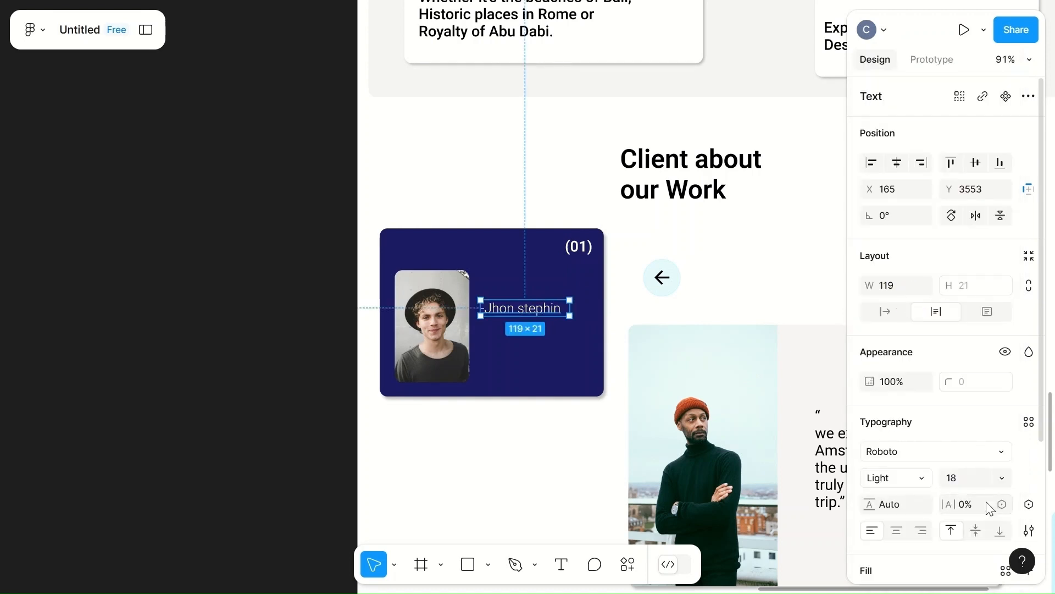
- Examine the client name's basic, detailed and variable-font type settings and the variables available for its typography
left_click(1030, 530)
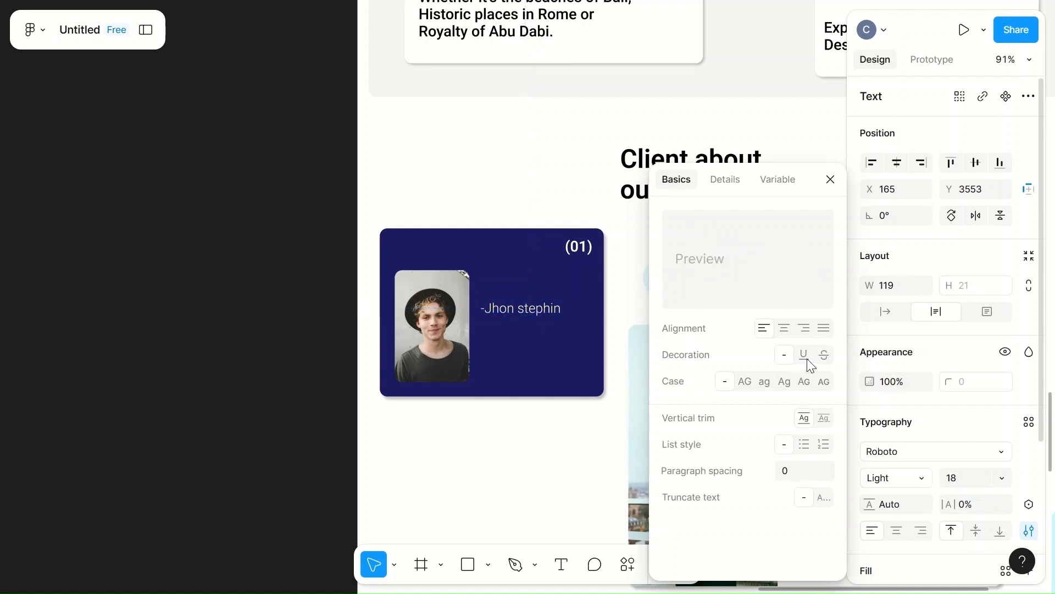
left_click(727, 185)
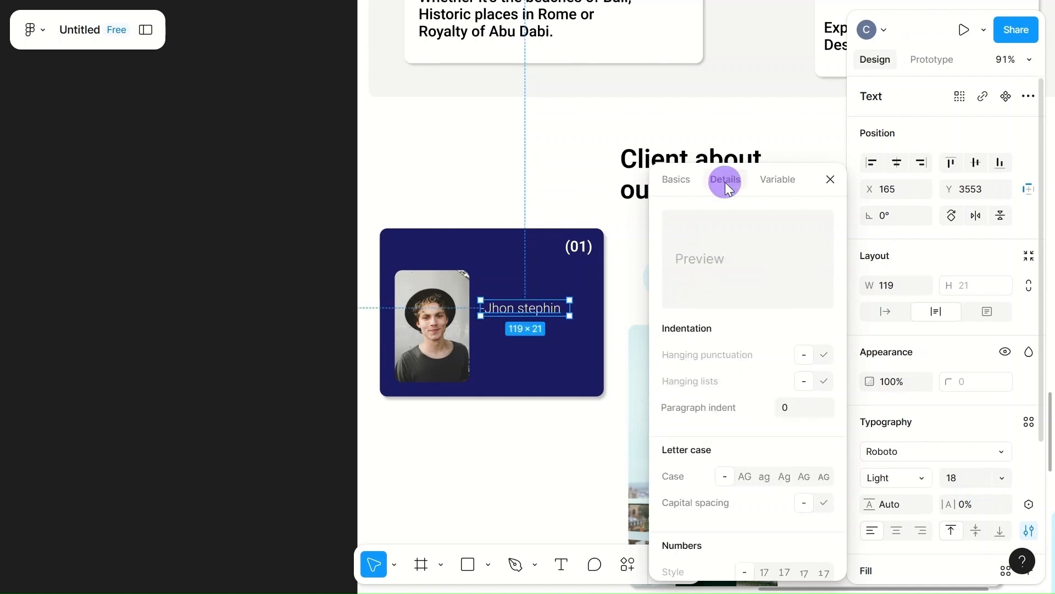
left_click(829, 181)
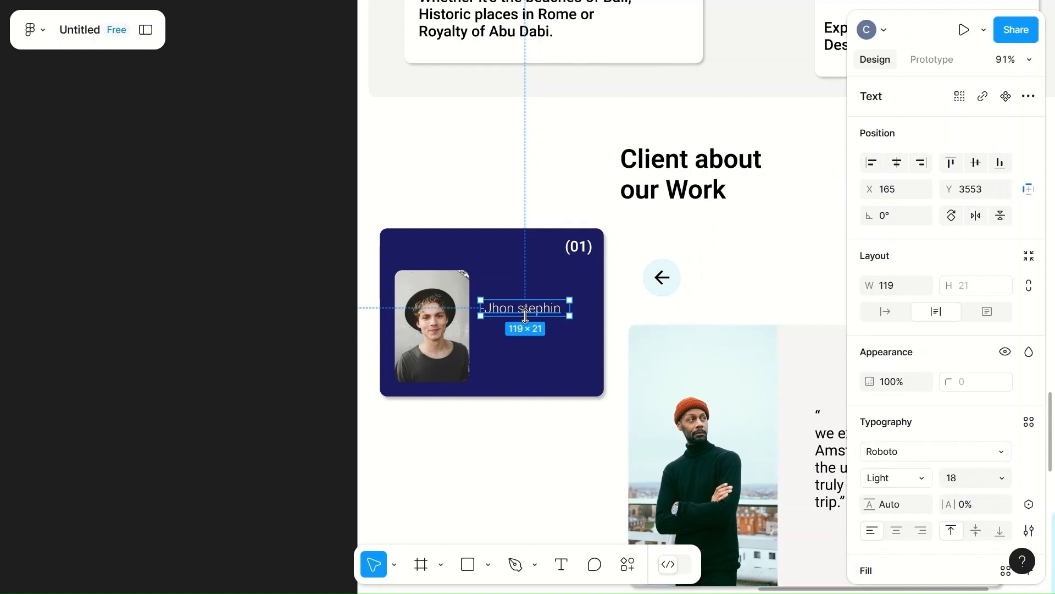
scroll(948, 456, "down", 3)
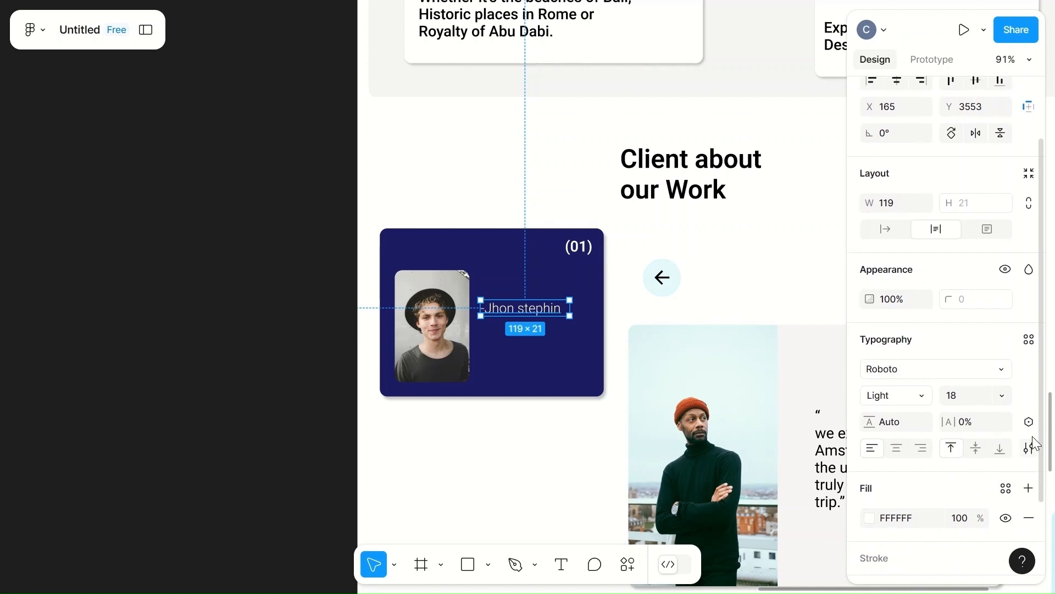
left_click(1031, 421)
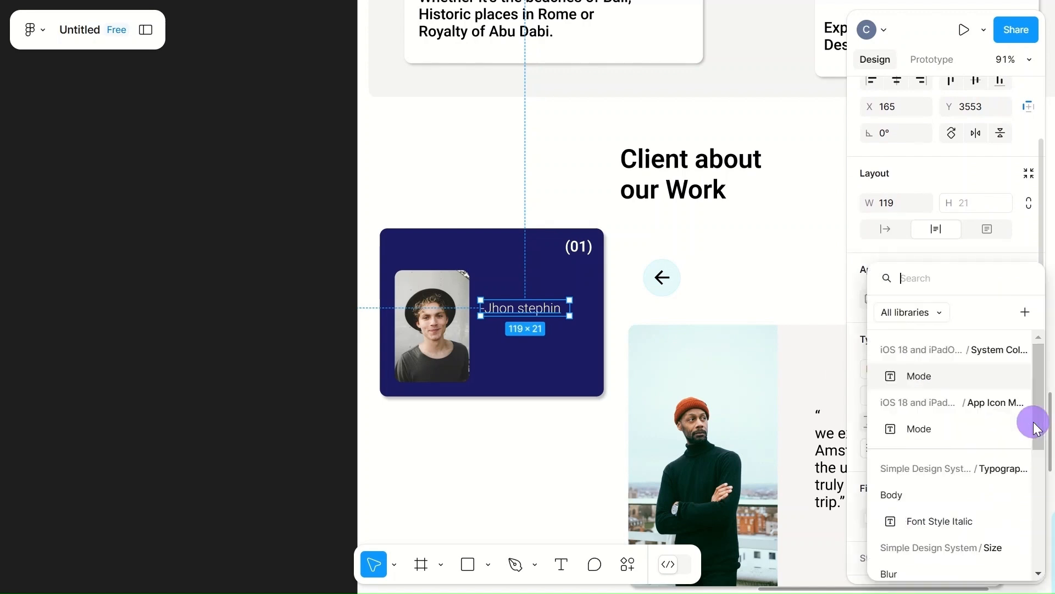
left_click(802, 286)
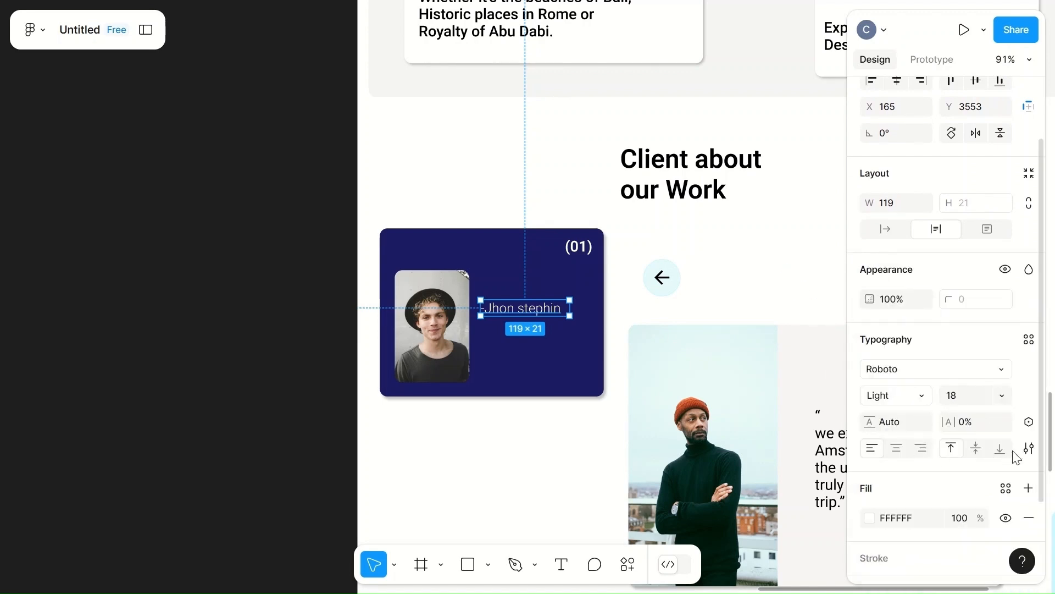
left_click(1027, 448)
scroll(743, 431, "down", 5)
scroll(743, 432, "down", 3)
left_click(776, 181)
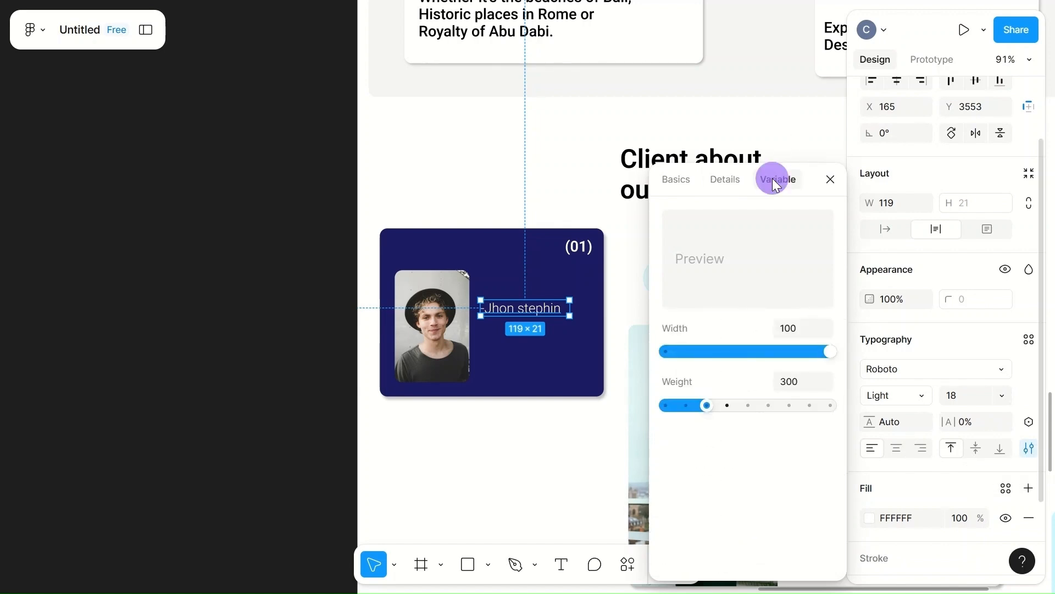
left_click(681, 181)
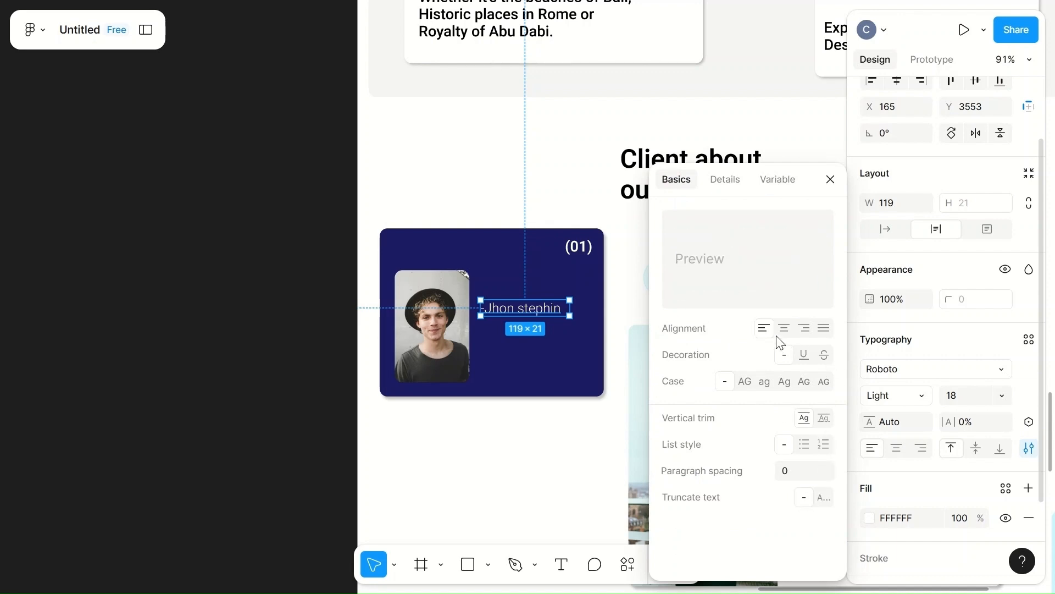
left_click(831, 179)
left_click(561, 345)
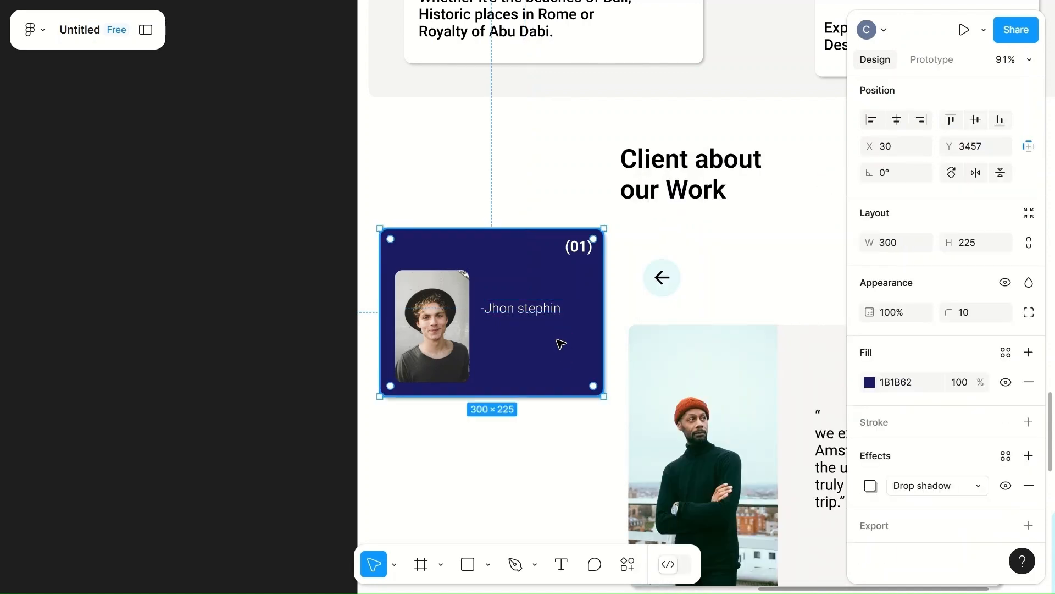
- Copy the client name from card (01) onto light blue card (03) at X 974, Y 3968 and fill it with 000000
left_click(525, 311)
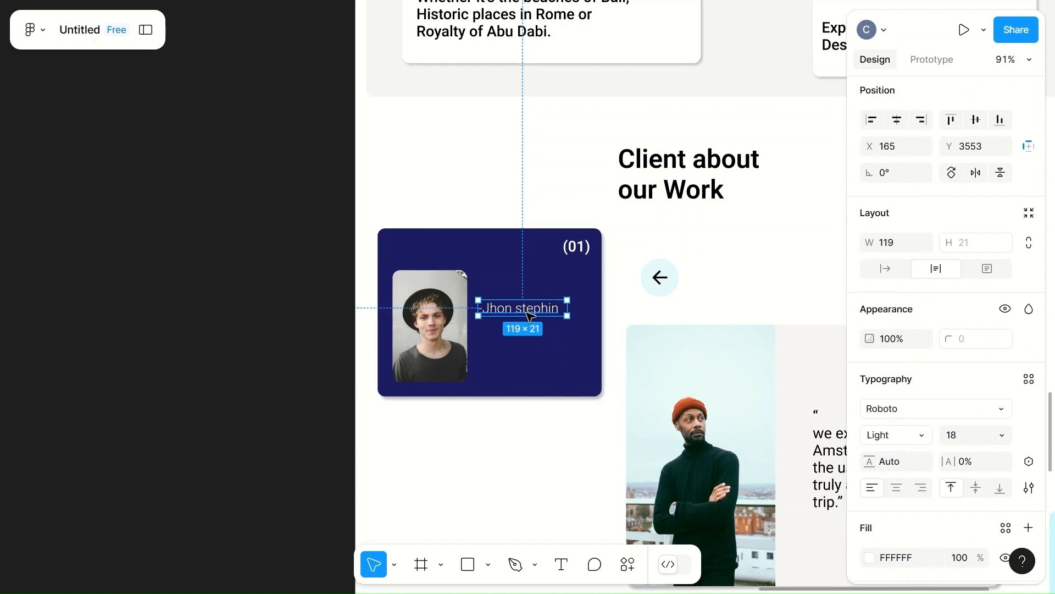
scroll(526, 312, "down", 5)
scroll(493, 312, "right", 2)
left_click(440, 308)
left_click_drag(442, 312, 740, 464)
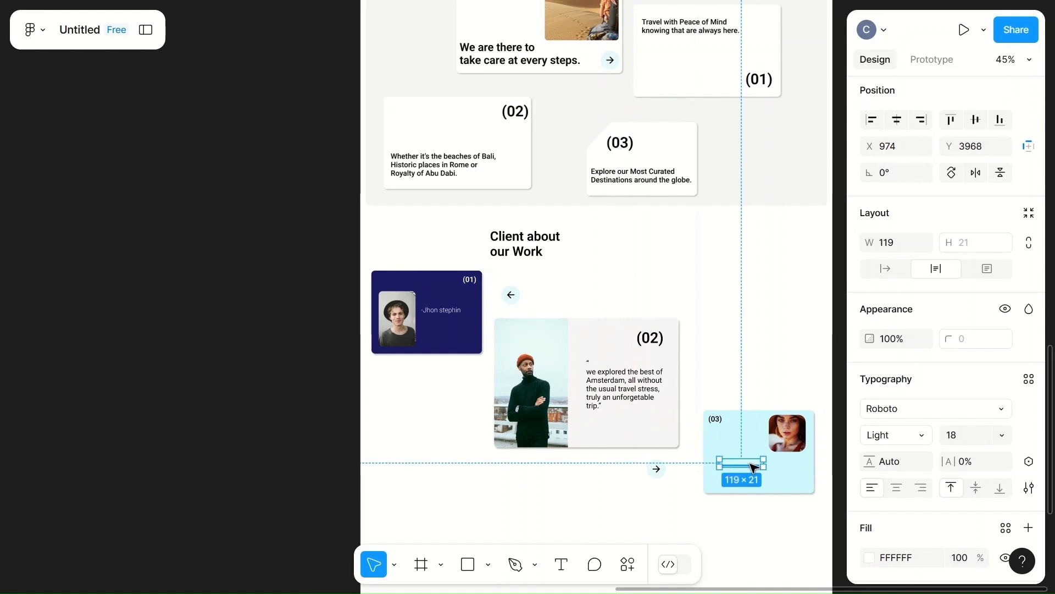
left_click(869, 558)
left_click(668, 511)
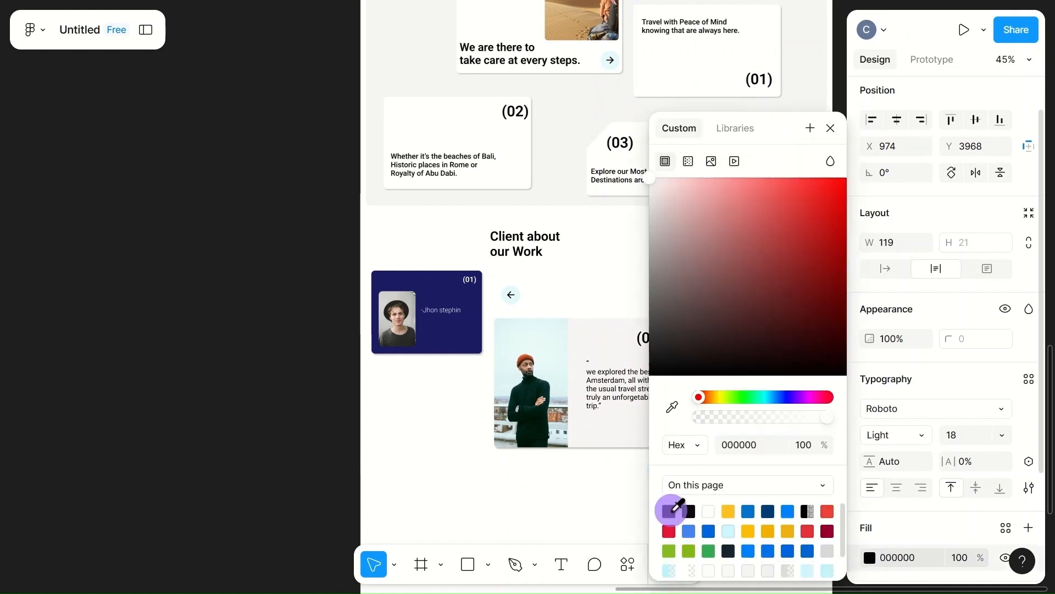
left_click(623, 496)
- Copy the client name from card (01) onto card (02) at X 650, Y 3839 and make its fill black
left_click_drag(434, 308, 613, 413)
scroll(898, 521, "down", 1)
left_click(875, 531)
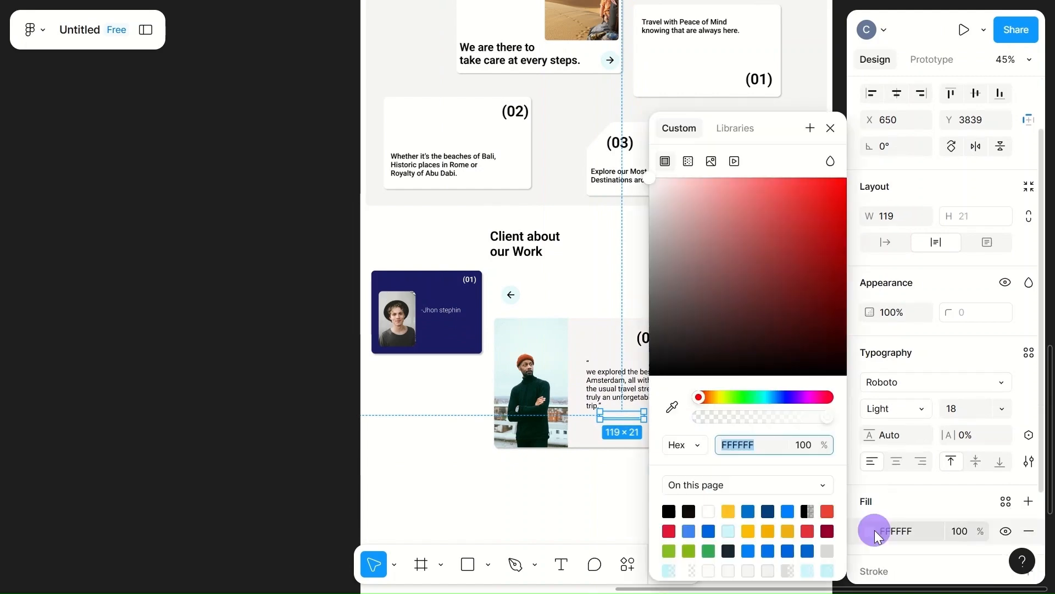
left_click(669, 511)
left_click(592, 495)
- Replace the copied text on card (02) with that client's full name and align it below the quote
scroll(593, 496, "up", 5)
double_click(514, 348)
left_click(547, 349)
key("BackSpace")
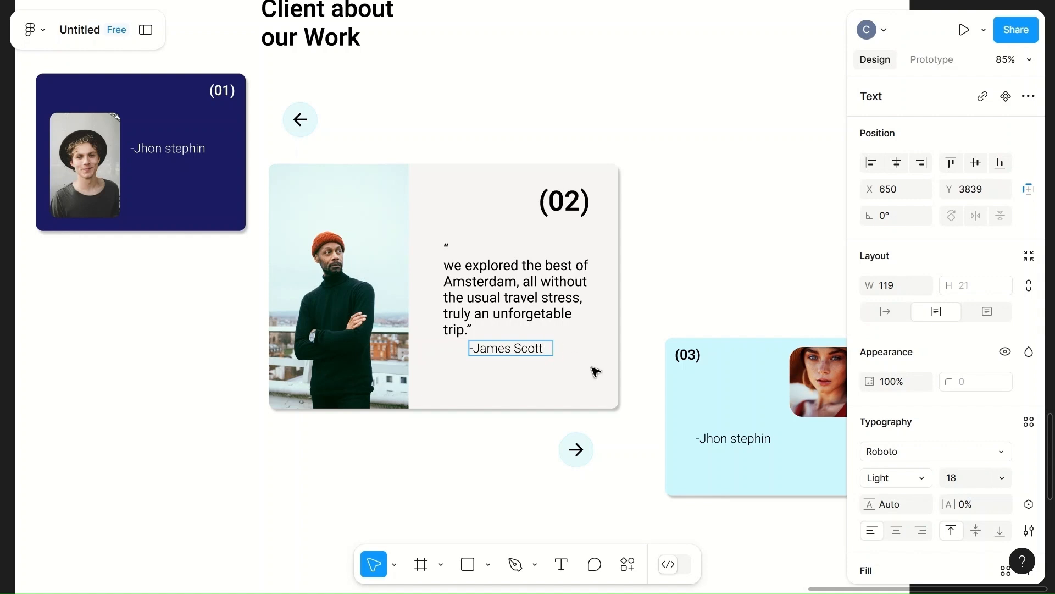
left_click_drag(500, 349, 485, 370)
- Replace the copied text on card (03) with the third client's full name
left_click(737, 440)
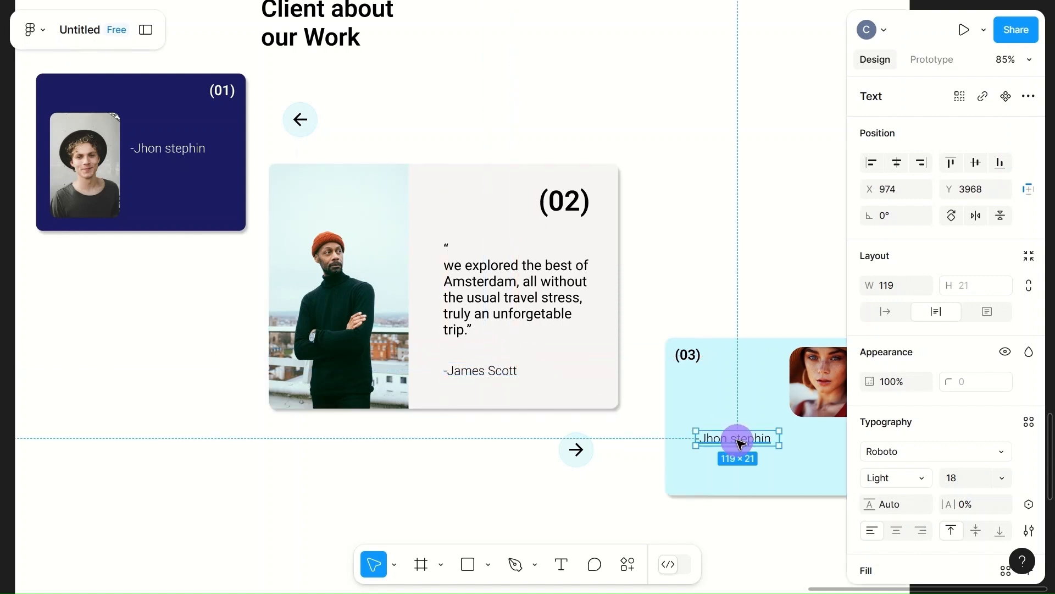
double_click(739, 441)
left_click(778, 438)
key("BackSpace")
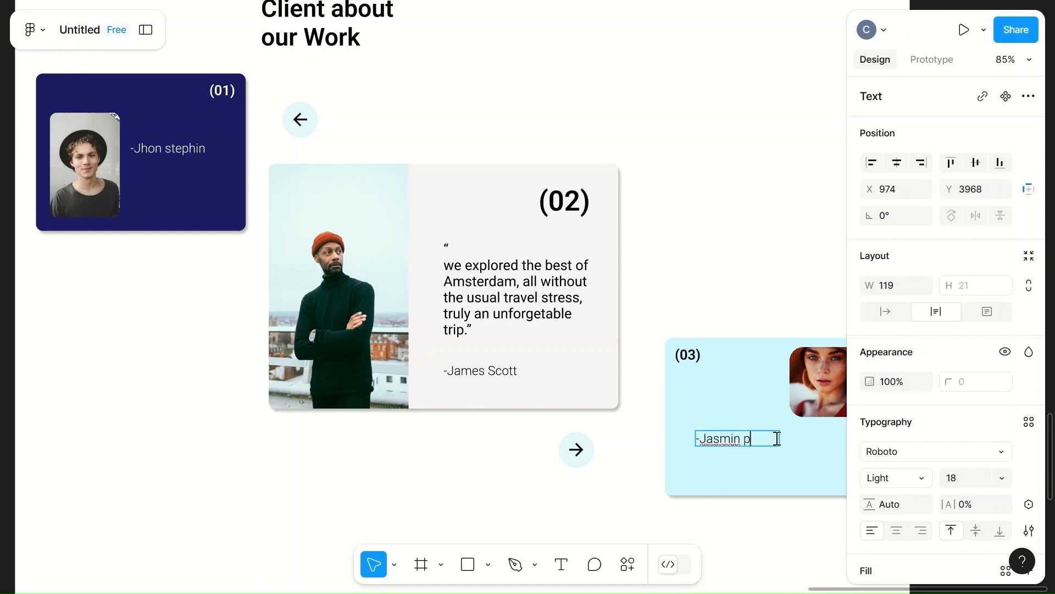
left_click(743, 307)
left_click(623, 447)
- Change the background fill of card (03) to dark blue 003D79
scroll(671, 492, "right", 2)
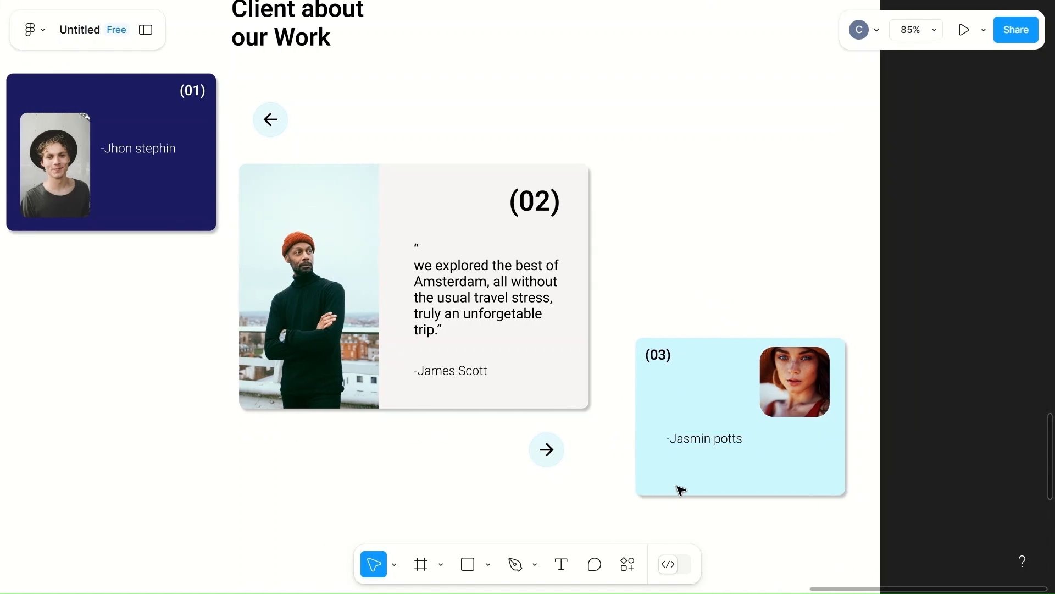
left_click(781, 469)
left_click(870, 425)
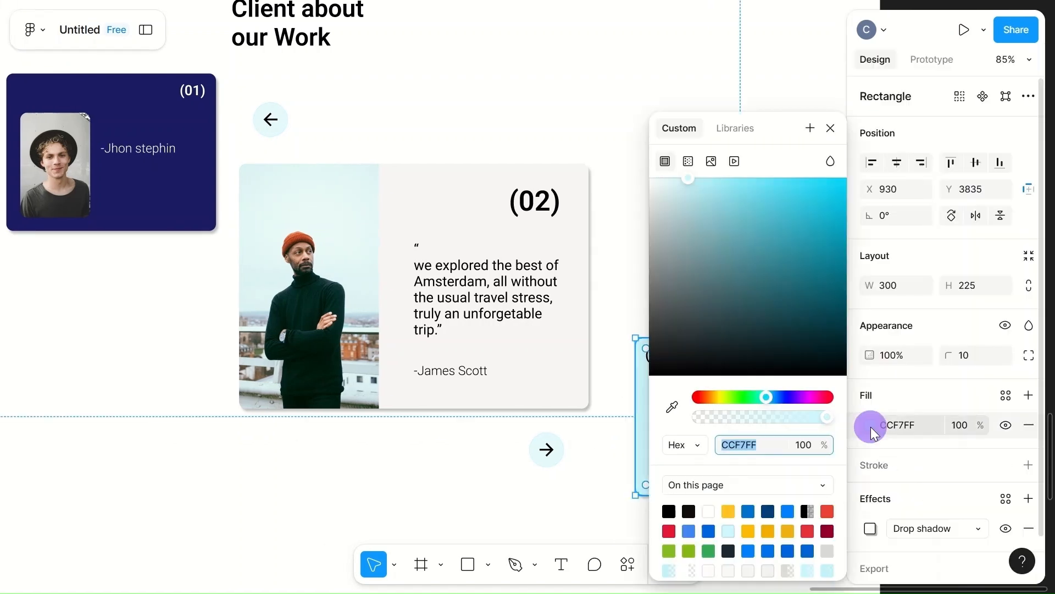
left_click(770, 509)
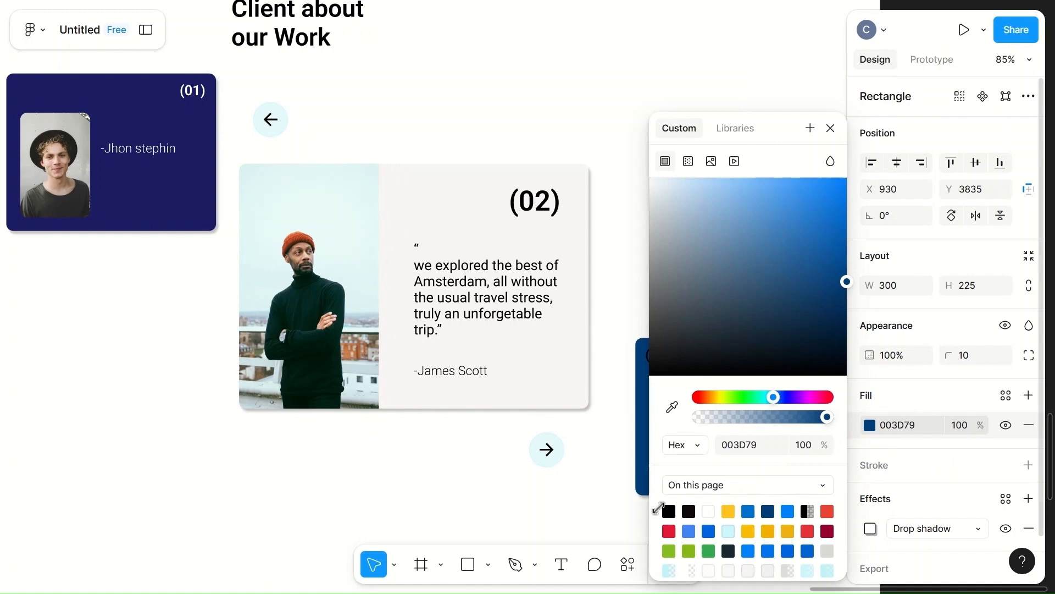
left_click(616, 510)
- Change the fill of the client name on card (03) to white FFFFFF
scroll(616, 511, "right", 3)
left_click(653, 439)
scroll(898, 511, "down", 3)
left_click(870, 480)
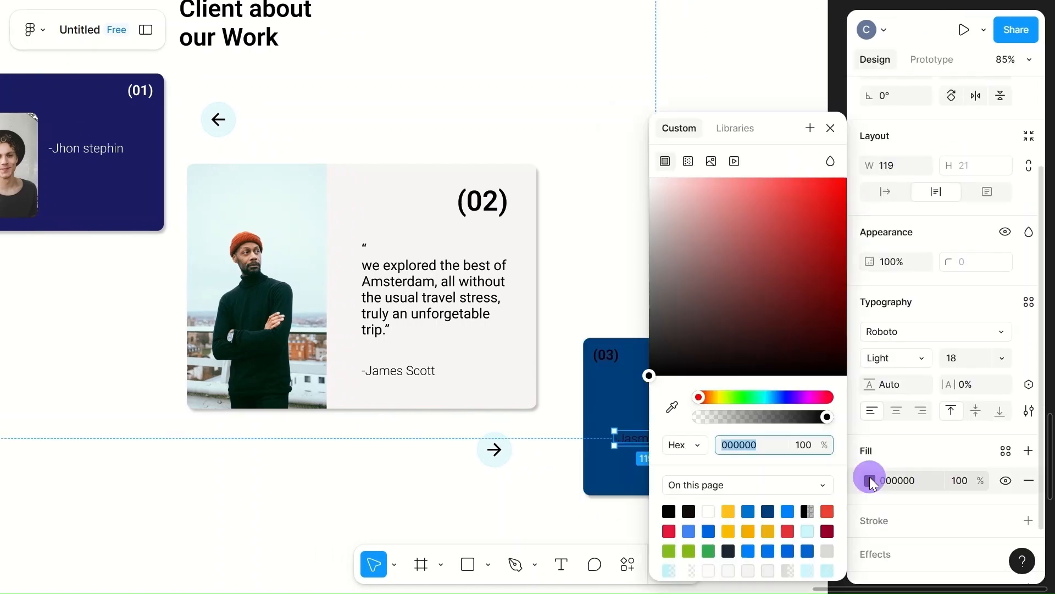
left_click(709, 511)
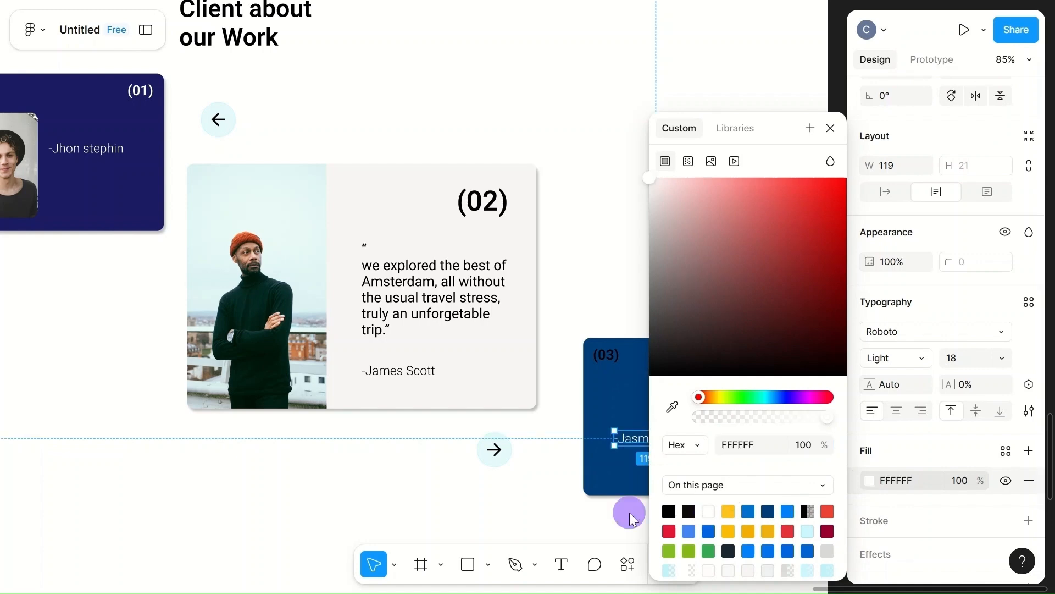
left_click(632, 515)
- Change the fill of the number (03) on the third client card to white FFFFFF
left_click(607, 355)
scroll(883, 492, "down", 3)
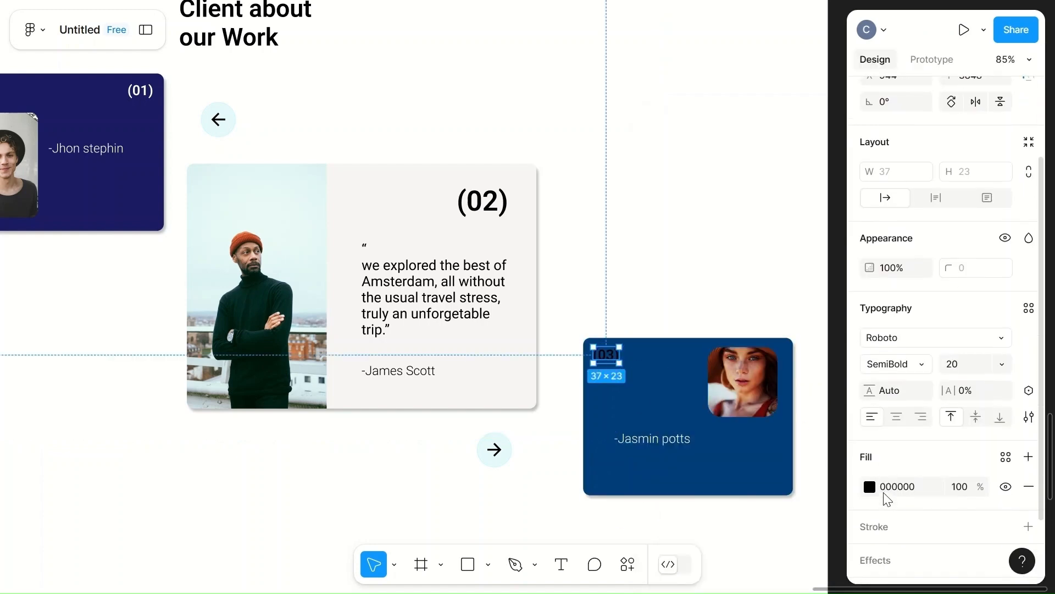
left_click(870, 480)
left_click(709, 511)
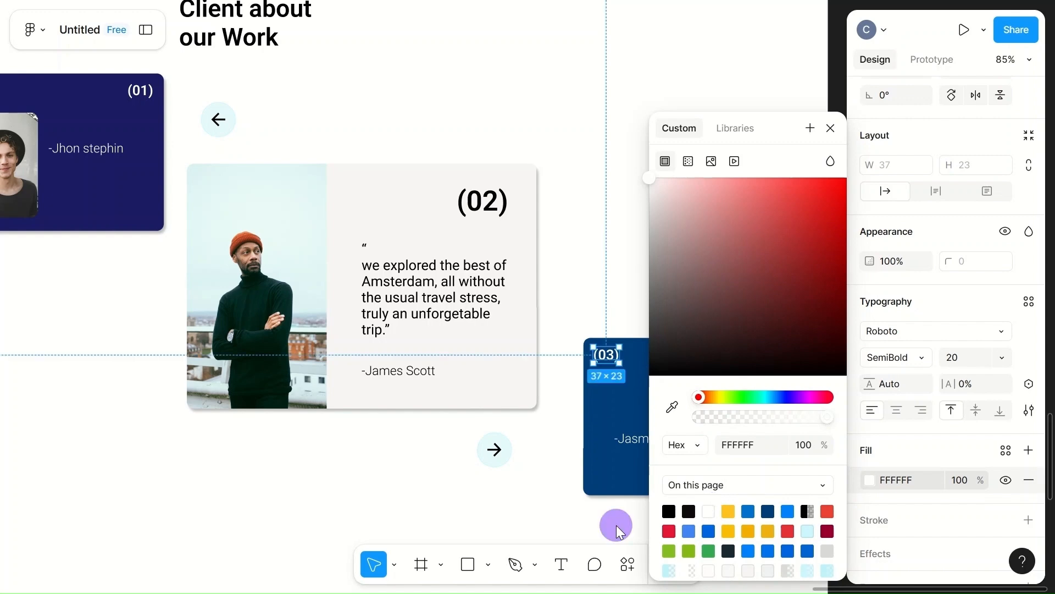
left_click(619, 528)
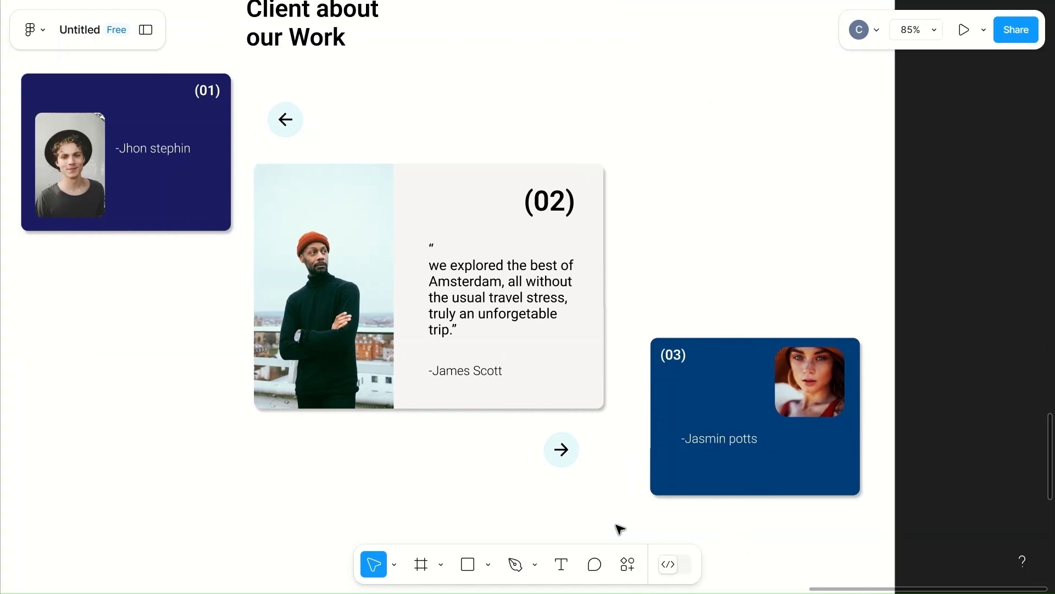
- Move the client names to the lower edges of their cards: X 944, Y 4027 on card (03) and X 208, Y 3642 on card (01)
left_click_drag(726, 440, 713, 482)
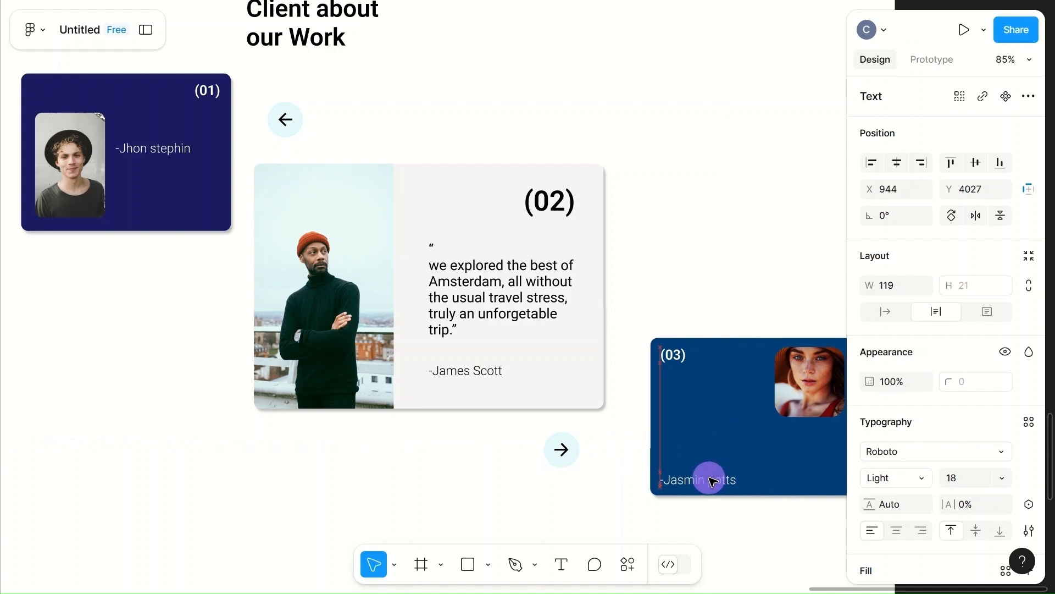
left_click(156, 147)
double_click(159, 148)
key("Escape")
left_click_drag(167, 151, 194, 213)
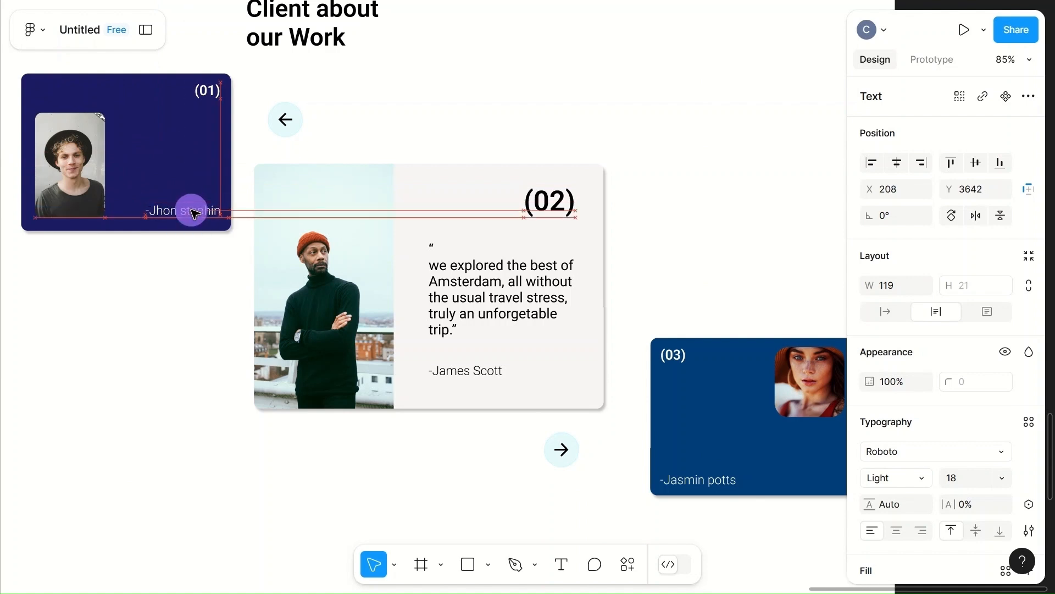
left_click(173, 149)
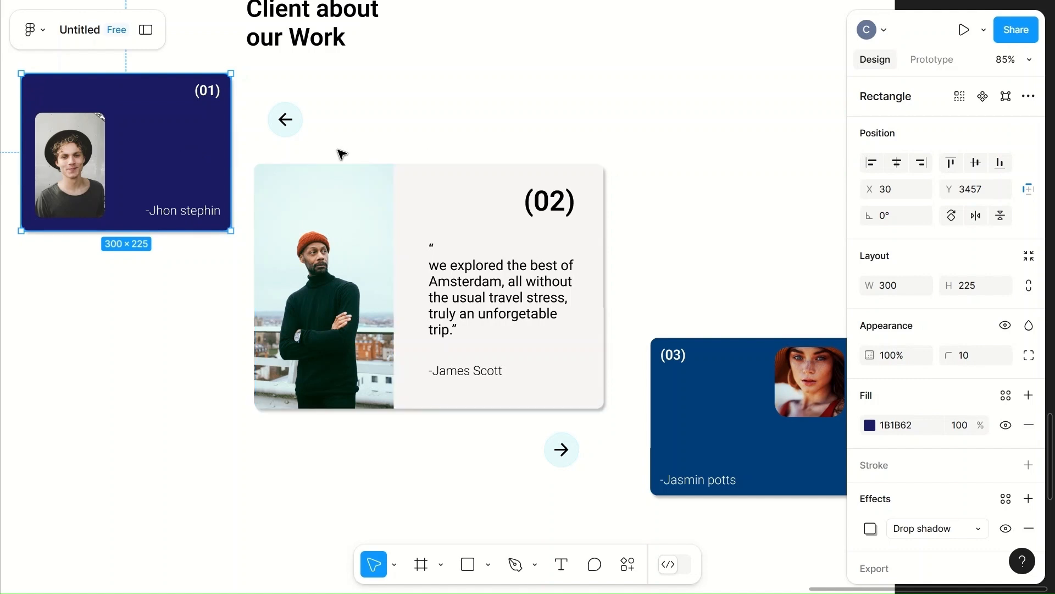
- Move the "Client about our Work" heading to X 661, Y 3356 with its text box sized 269 × 142
scroll(341, 154, "down", 3, "ctrl")
left_click(416, 119)
scroll(420, 120, "down", 4, "ctrl")
scroll(420, 122, "up", 3)
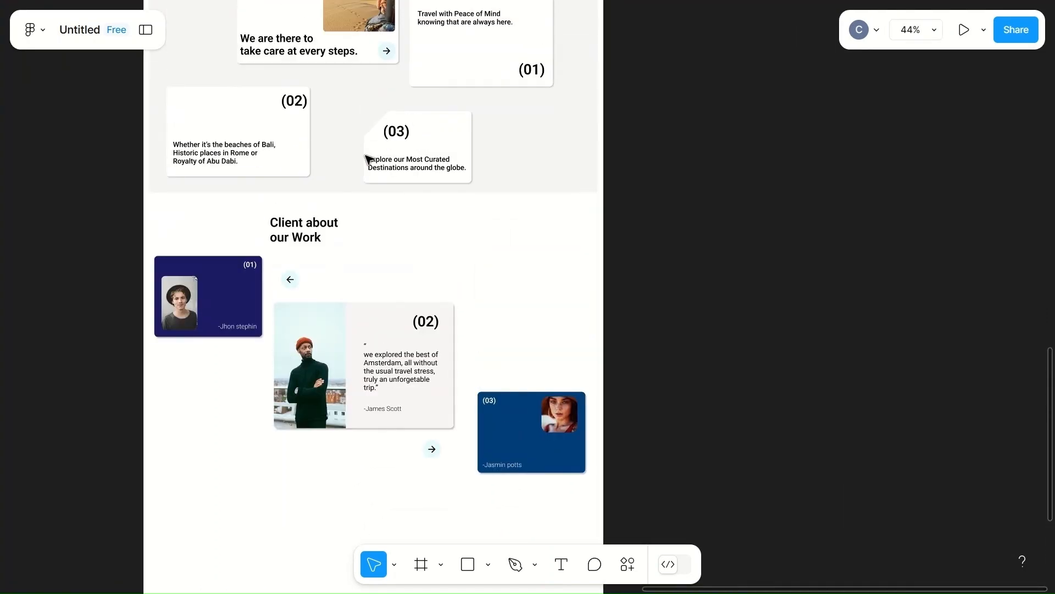
scroll(405, 271, "down", 2)
left_click(306, 165)
left_click_drag(308, 171, 478, 211)
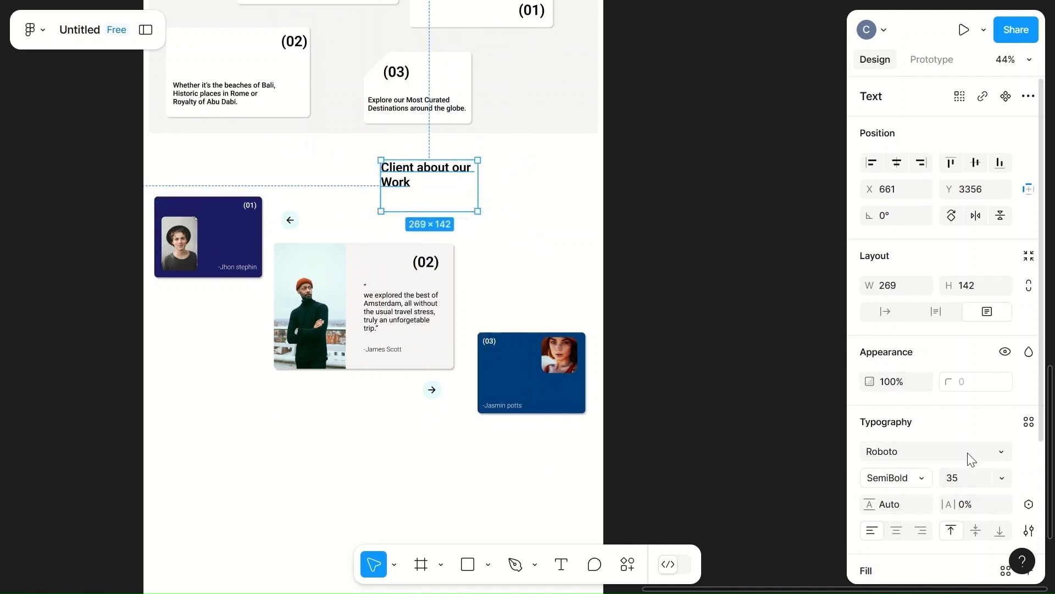
- Set the "Client about our Work" heading's font size to 50 and widen its text box to 479
left_click(662, 424)
left_click(399, 190)
left_click_drag(478, 198, 547, 202)
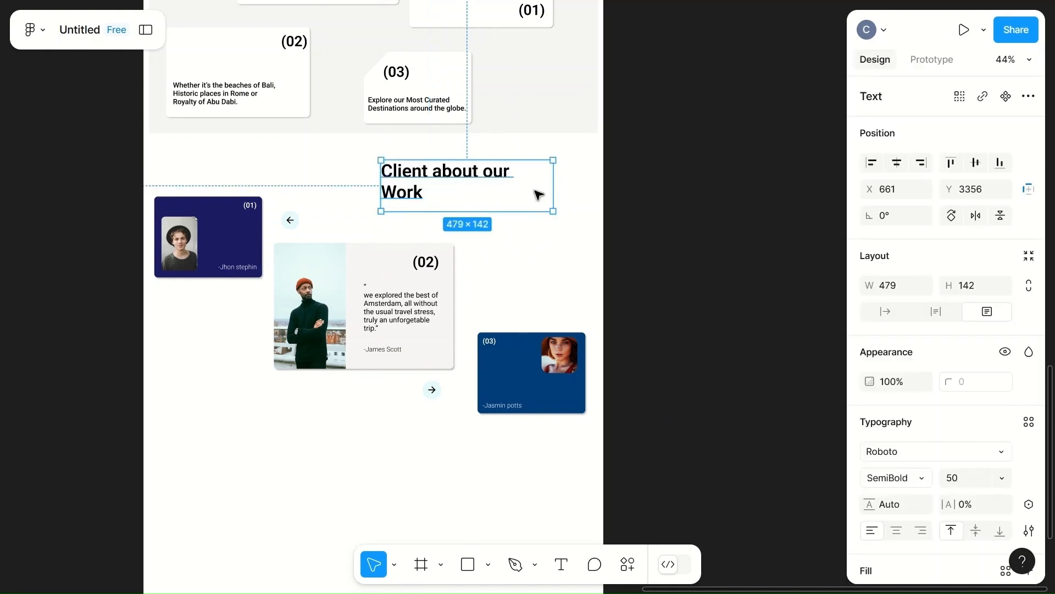
- Lower the heading to Y 3378, narrow its text box to 440, right-align its text, and shift it closer to the page's right edge
mouse_move(467, 188)
left_mouse_down()
mouse_move(482, 198)
mouse_move(460, 199)
left_mouse_up()
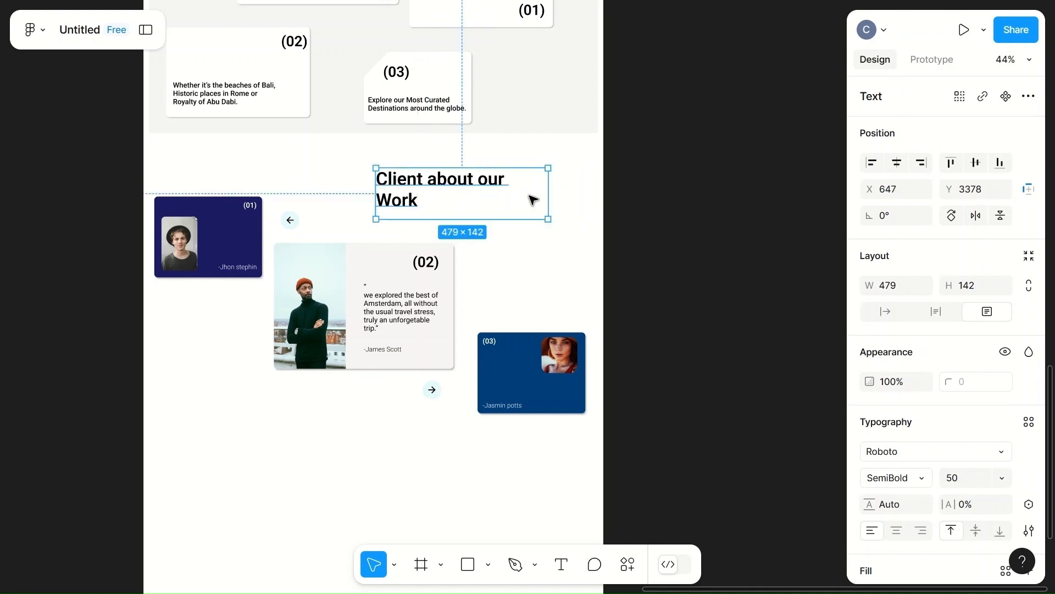
mouse_move(549, 195)
left_mouse_down()
mouse_move(487, 191)
mouse_move(586, 186)
mouse_move(533, 192)
left_mouse_up()
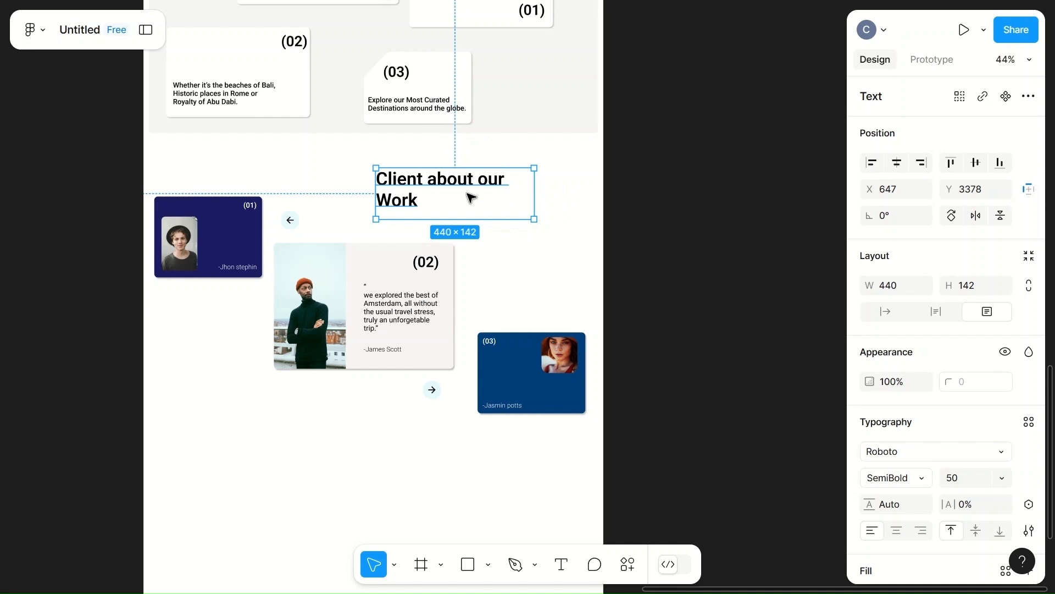
left_click(922, 529)
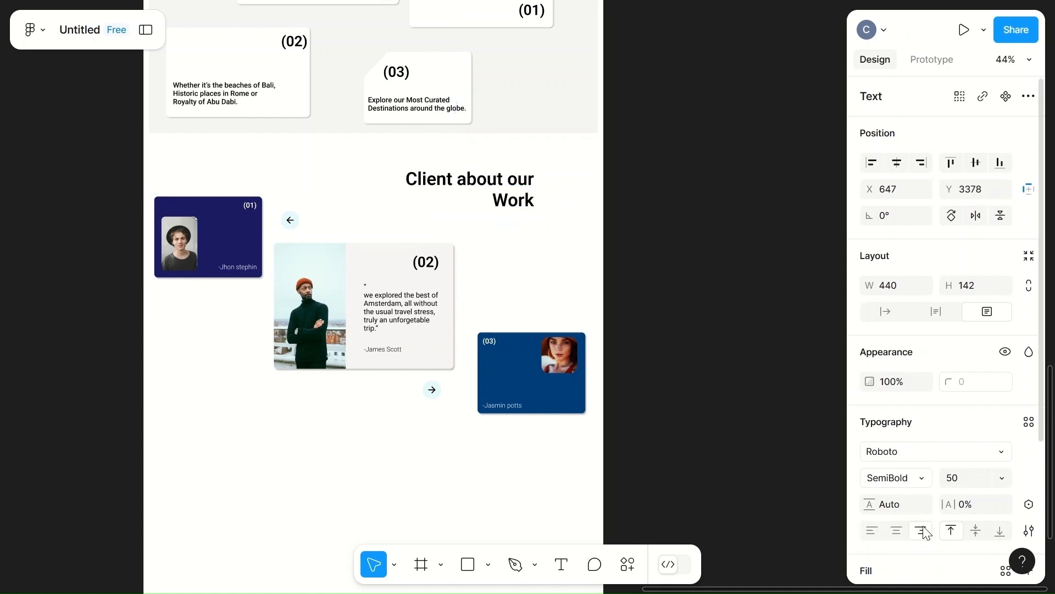
left_click(635, 241)
left_click_drag(509, 199, 534, 204)
left_click(643, 255)
- Examine the page layout around the benefits and testimonial sections and the empty area below the client cards
scroll(645, 259, "down", 5)
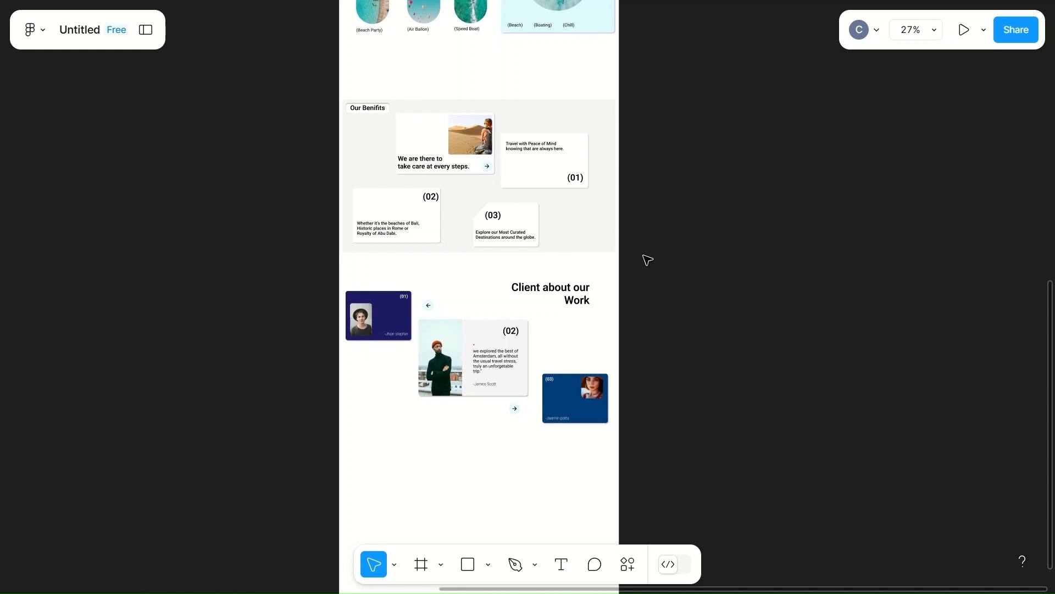
scroll(647, 259, "up", 5)
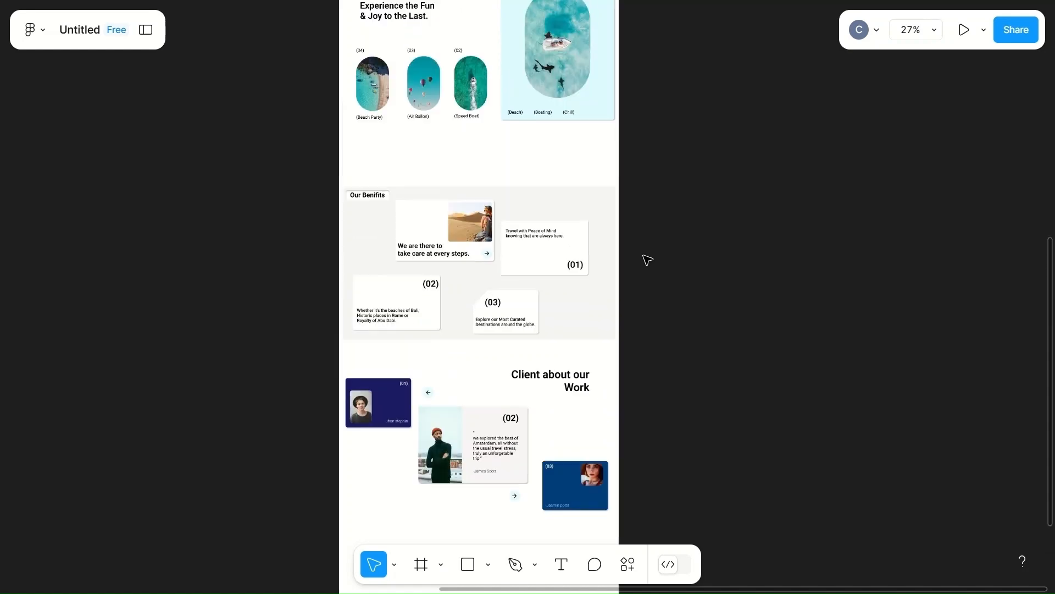
scroll(648, 259, "down", 4)
scroll(648, 260, "down", 3)
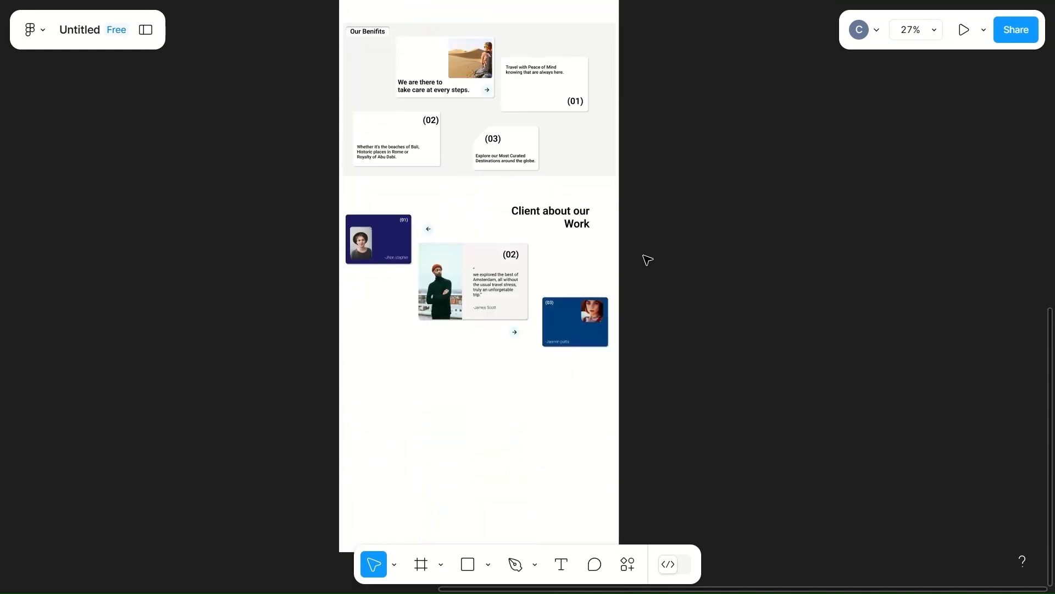
scroll(648, 259, "up", 5)
scroll(648, 259, "down", 5)
scroll(648, 259, "up", 1)
scroll(648, 259, "up", 5)
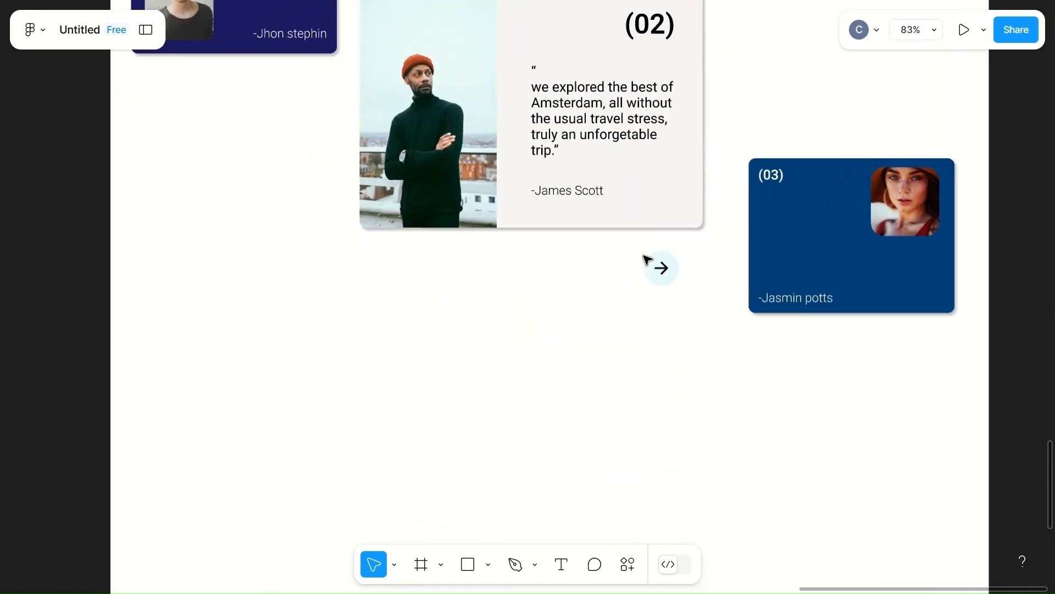
- Draw a rectangle about 457 × 105 below the client cards and set its size to 400 × 50
key("r")
left_click_drag(190, 324, 503, 396)
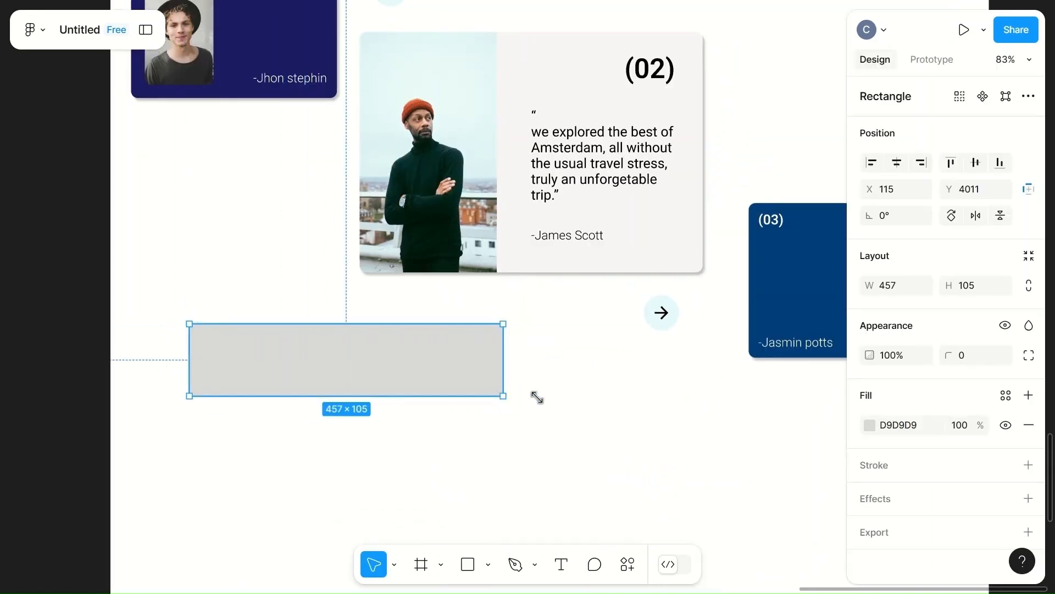
left_click(984, 297)
type("50")
left_click(900, 284)
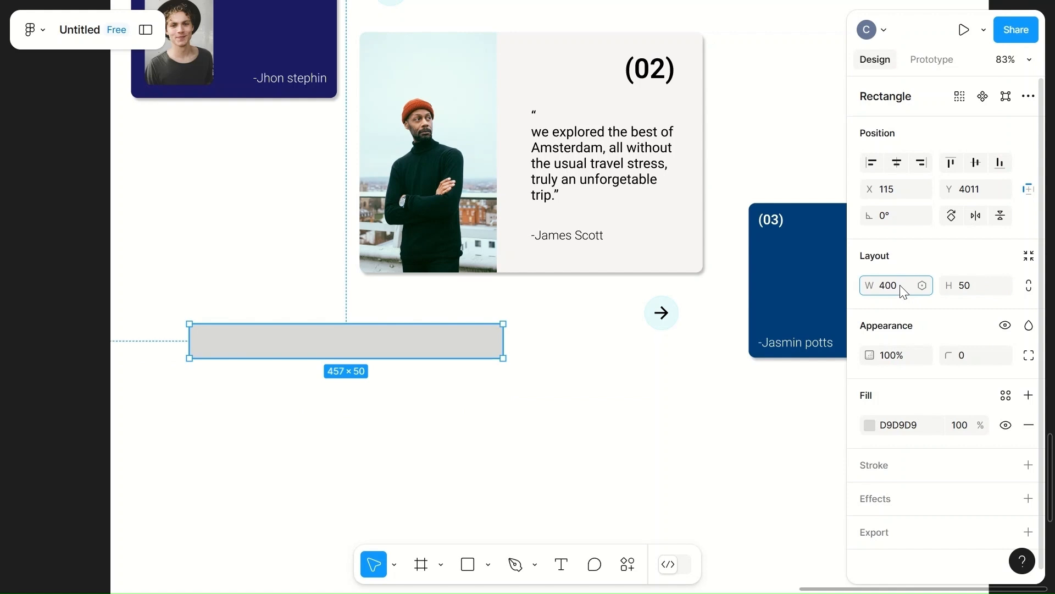
type("400")
left_click(571, 442)
- Move the grey rectangle to X 30, Y 4060 and give it a corner radius of 10
left_click(402, 343)
left_click_drag(405, 345, 340, 373)
left_click(974, 355)
type("1")
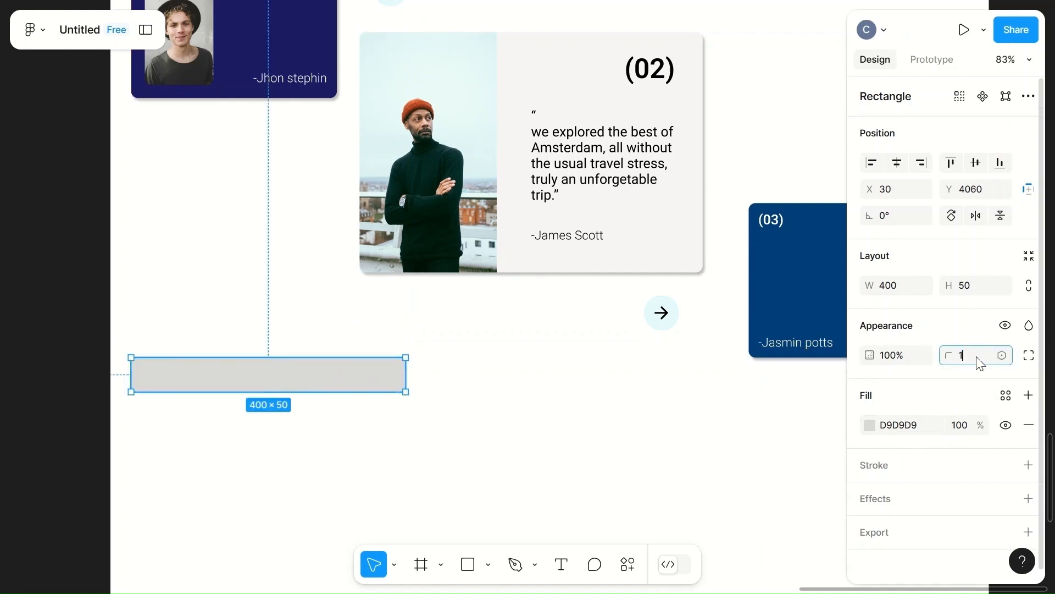
type("0")
left_click(455, 464)
- Add a 1-wide inside stroke in pale blue CCF7FF to the grey rounded rectangle below the client cards
left_click(342, 372)
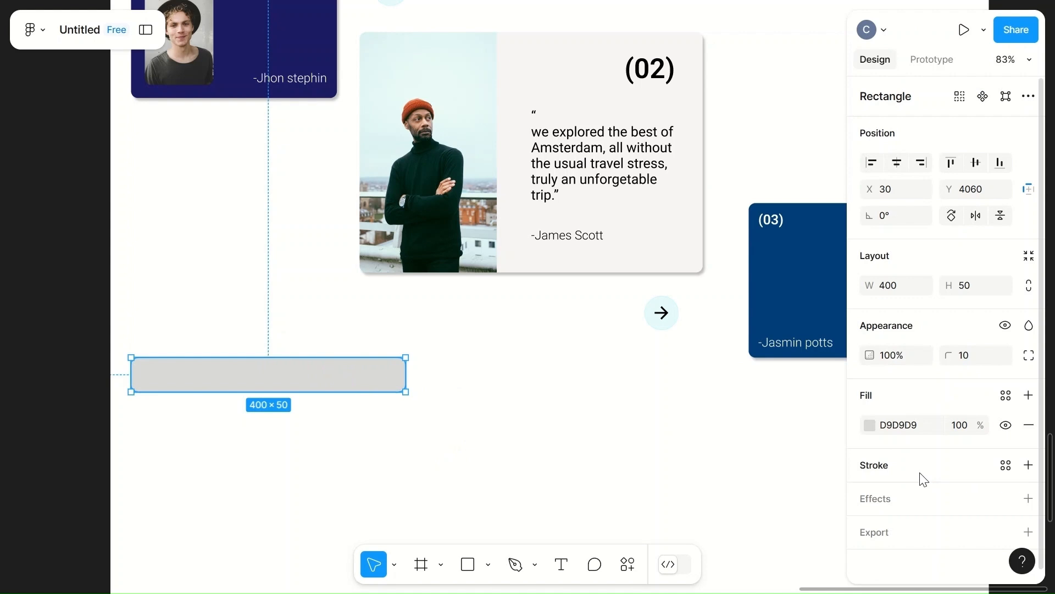
left_click(875, 472)
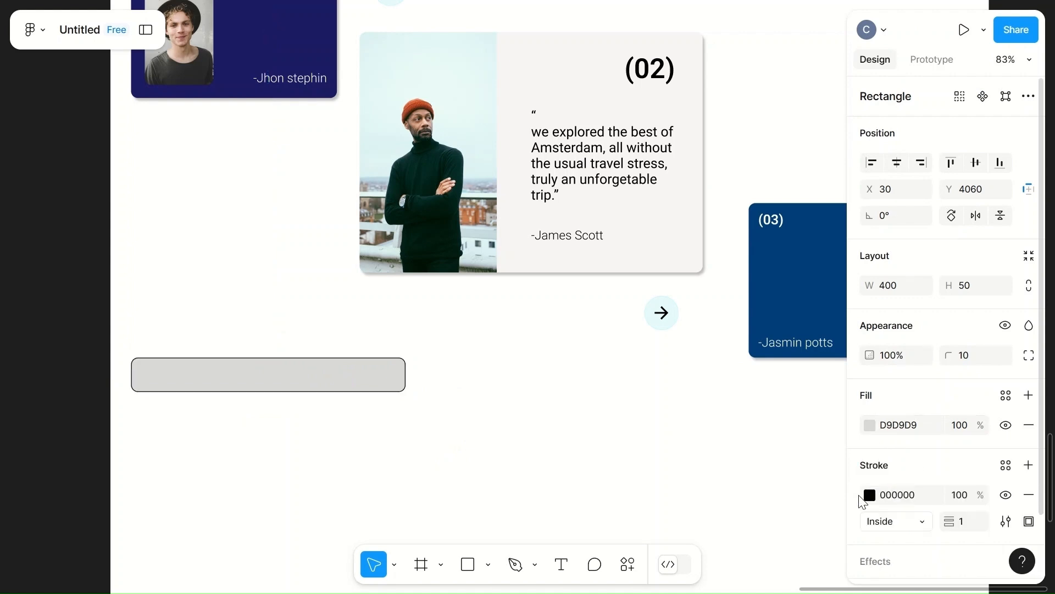
left_click(872, 497)
left_click(828, 530)
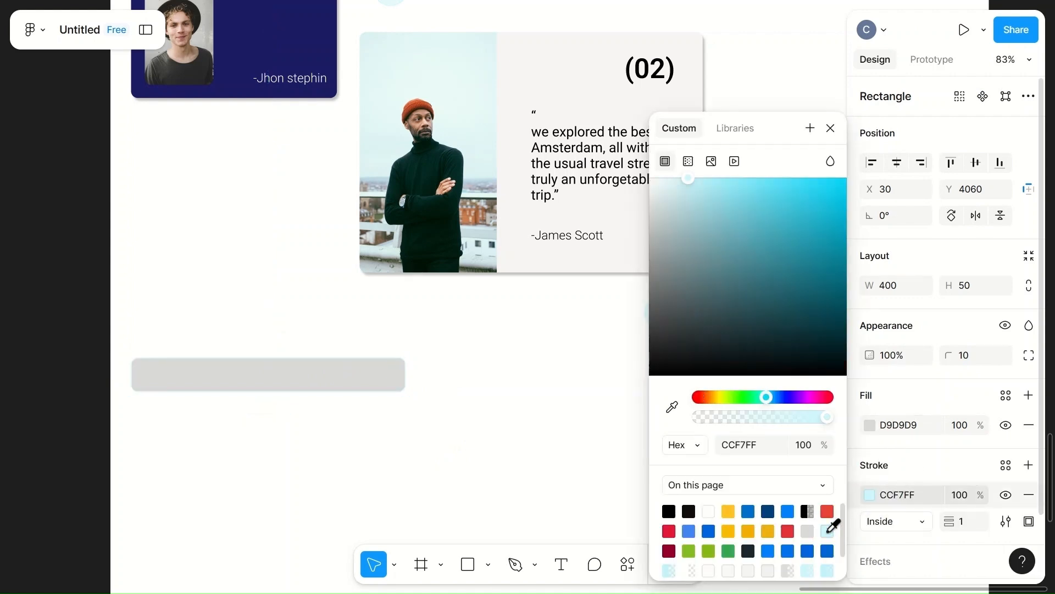
- Set the opacity of the rounded rectangle's grey D9D9D9 fill to 20%
left_click(869, 426)
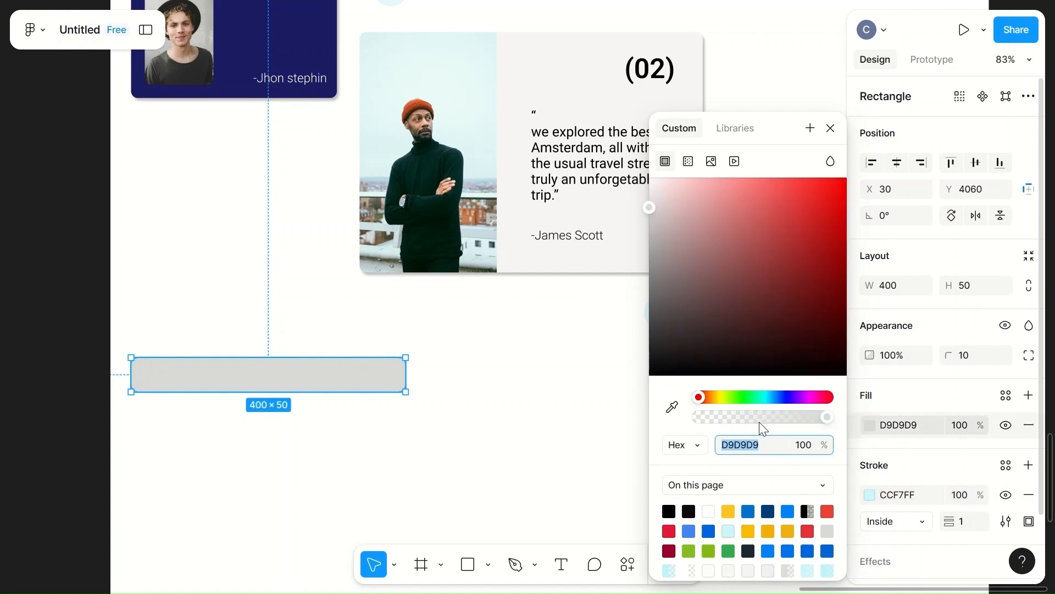
left_click(807, 442)
type("10")
left_click(445, 458)
left_click(340, 376)
left_click(874, 426)
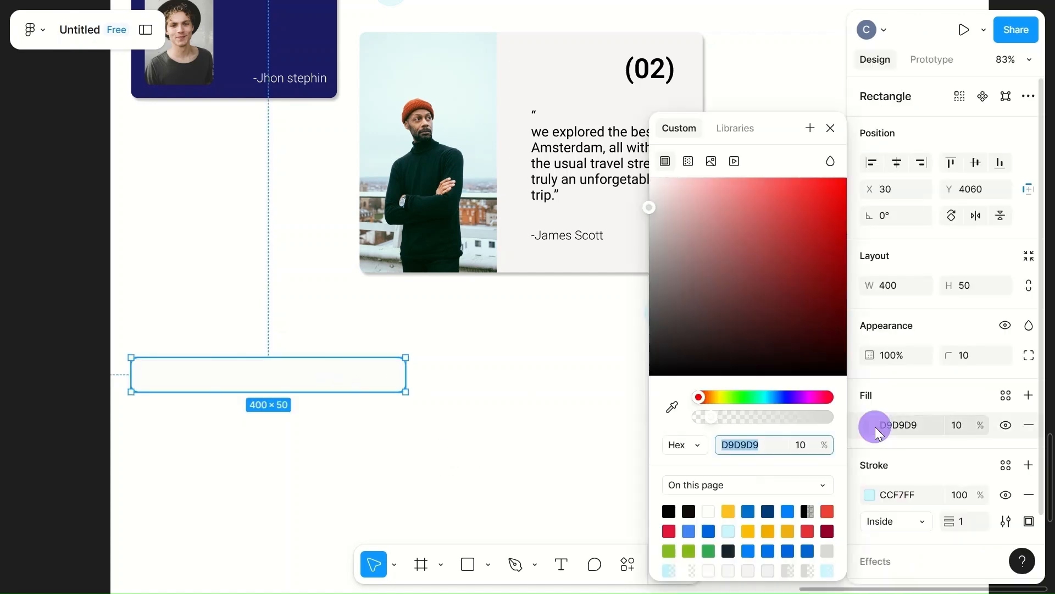
left_click(813, 444)
type("20")
left_click(476, 472)
scroll(568, 424, "down", 5)
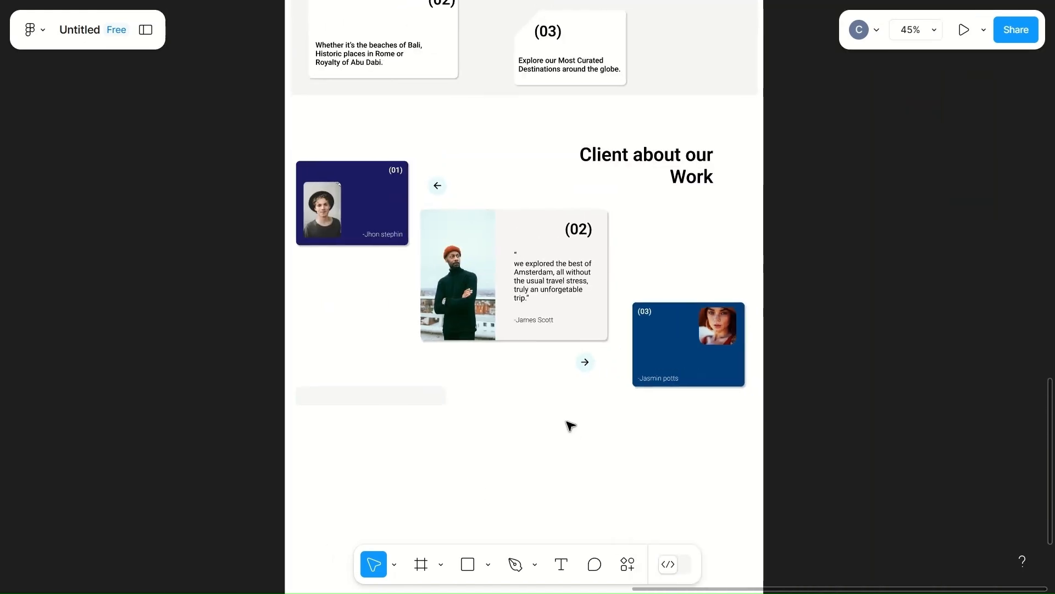
- Add the text "read more success stories..." at the rounded rectangle below the client cards
scroll(570, 425, "up", 5)
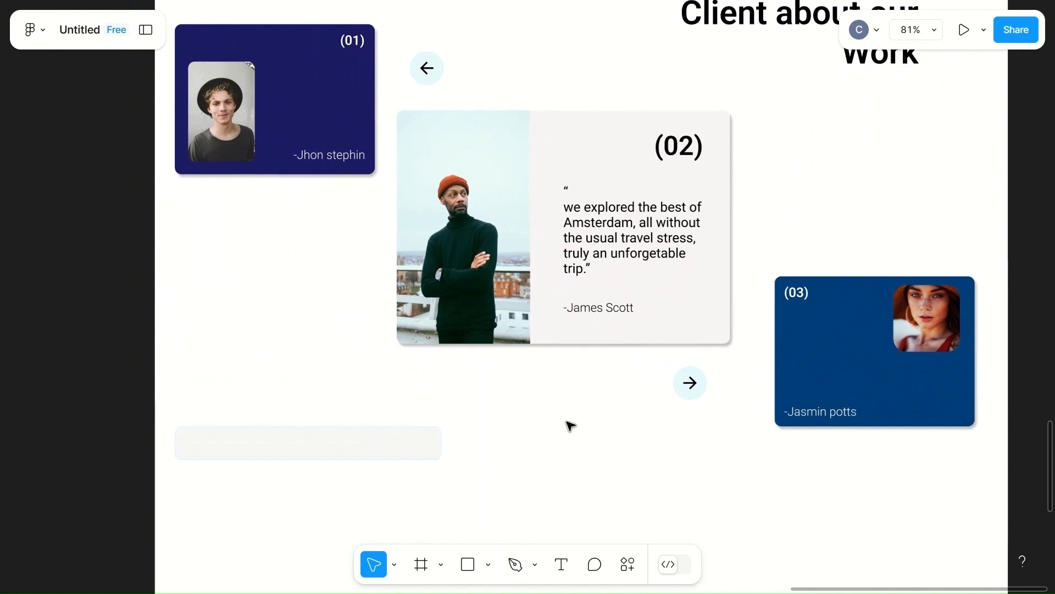
key("t")
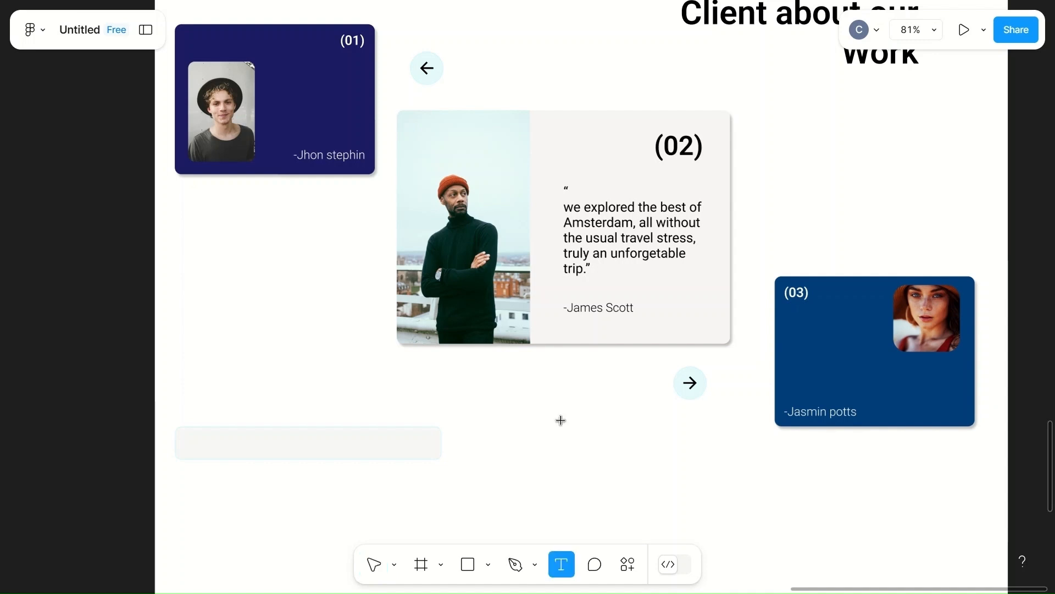
left_click(207, 442)
type("read")
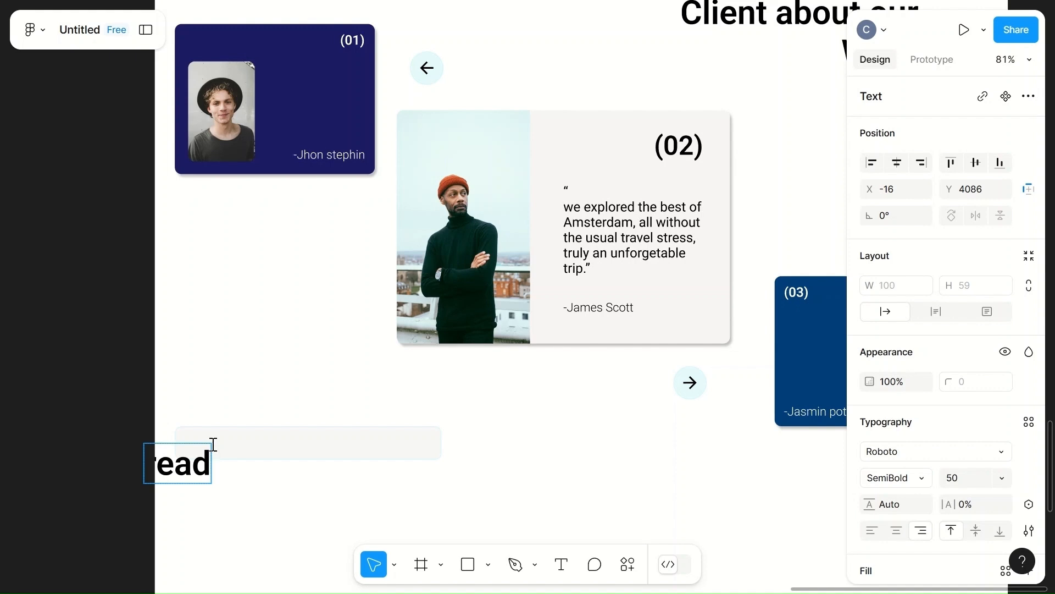
type(" more")
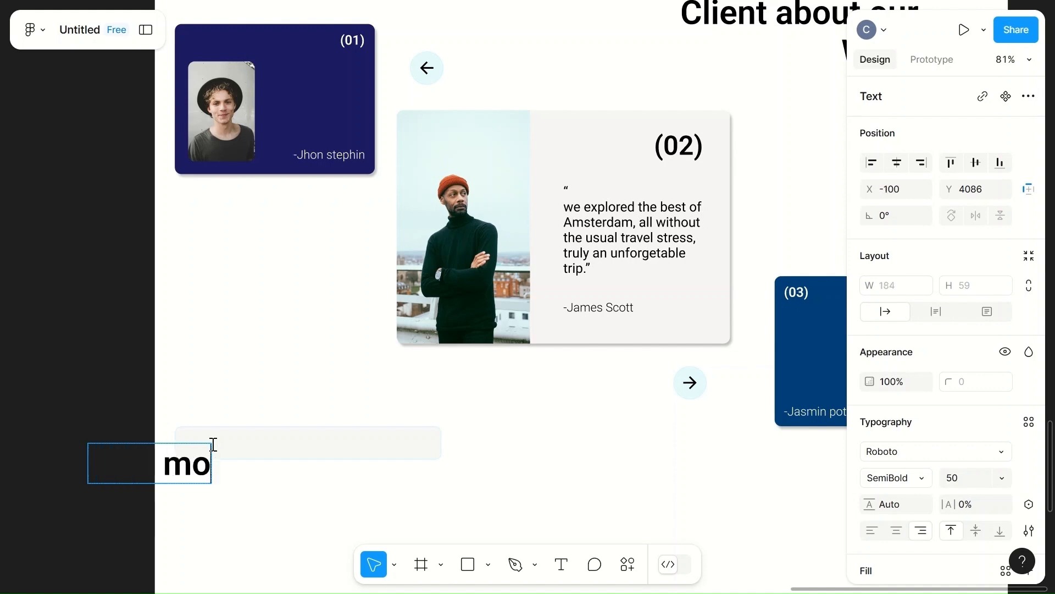
type(" s")
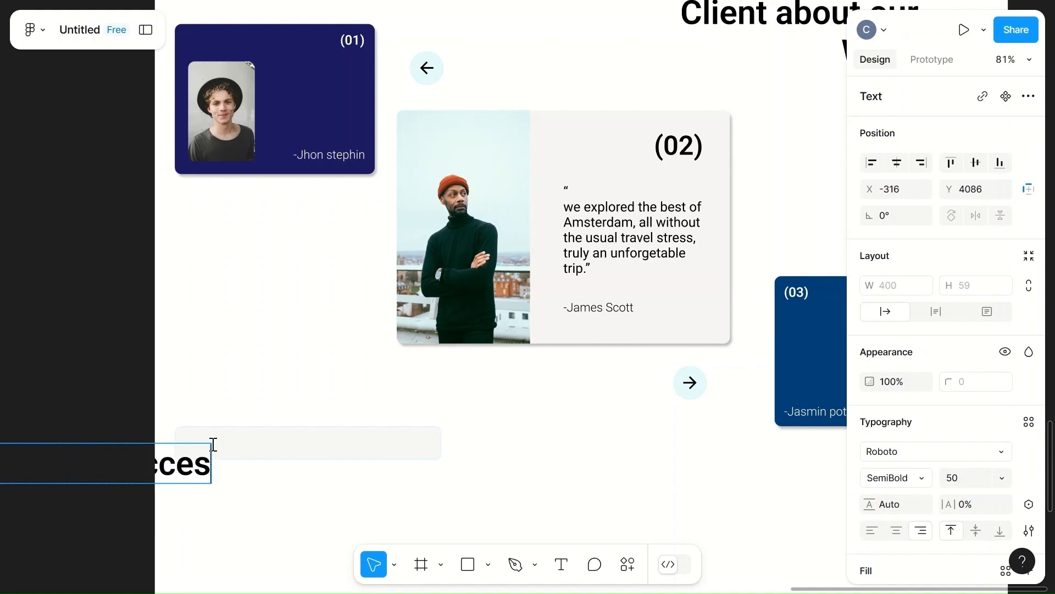
type("uccess stro")
key("BackSpace")
key("BackSpace")
type("ories.")
type("...")
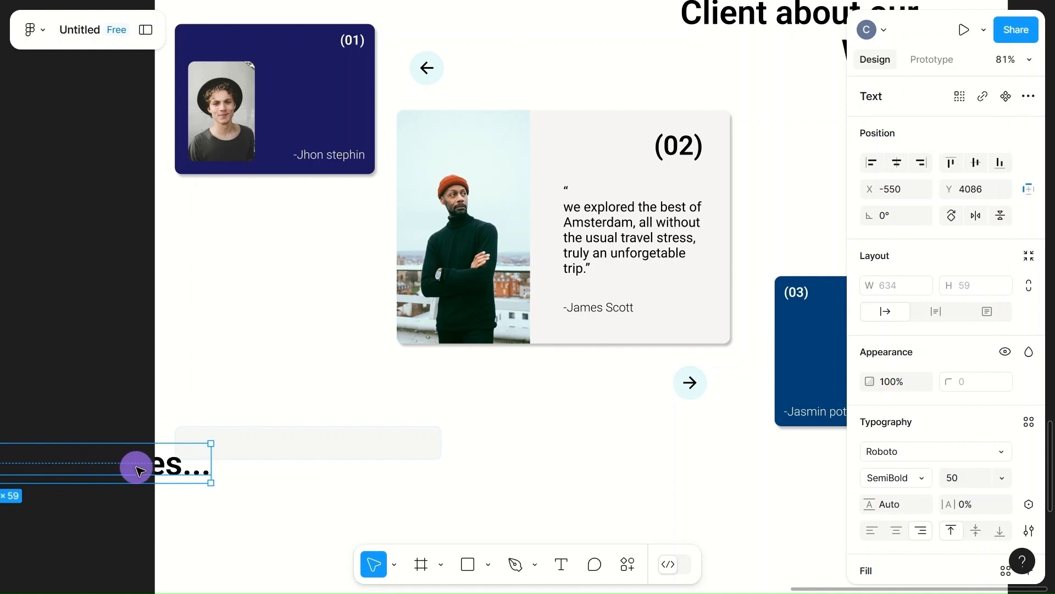
- Format the "read more success stories..." text as Regular, size 20, and place it inside the rounded rectangle at X 49, Y 4073
left_click_drag(95, 467, 517, 493)
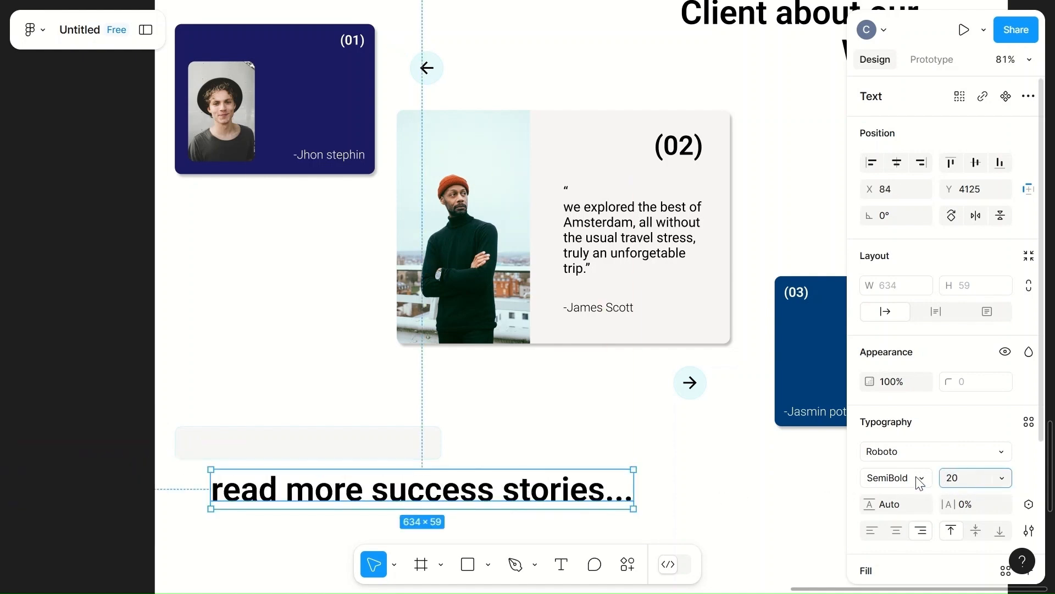
left_click(893, 479)
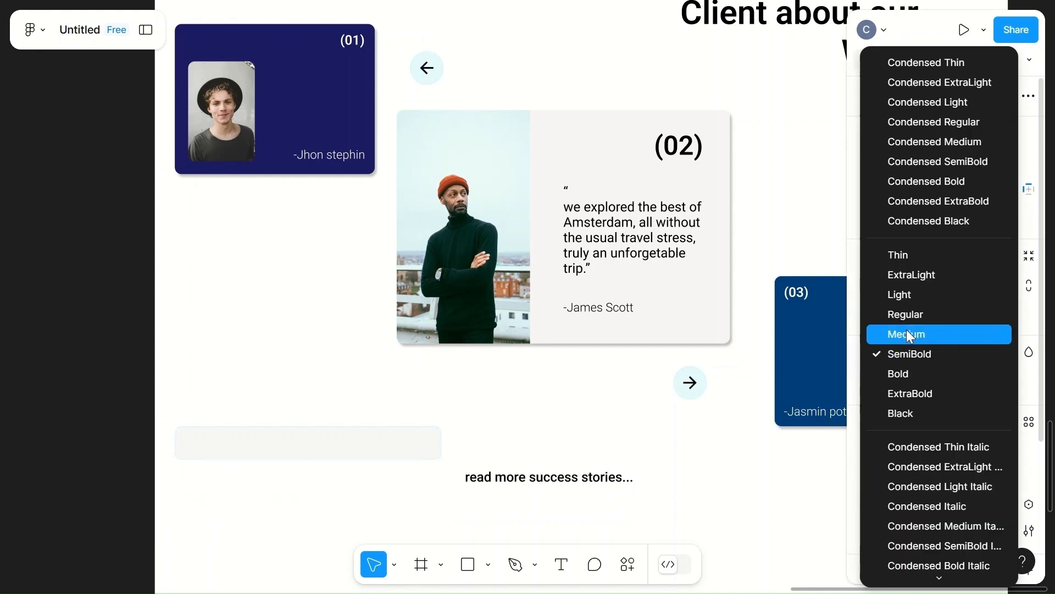
left_click(904, 315)
left_click(566, 478)
left_click_drag(567, 478, 306, 448)
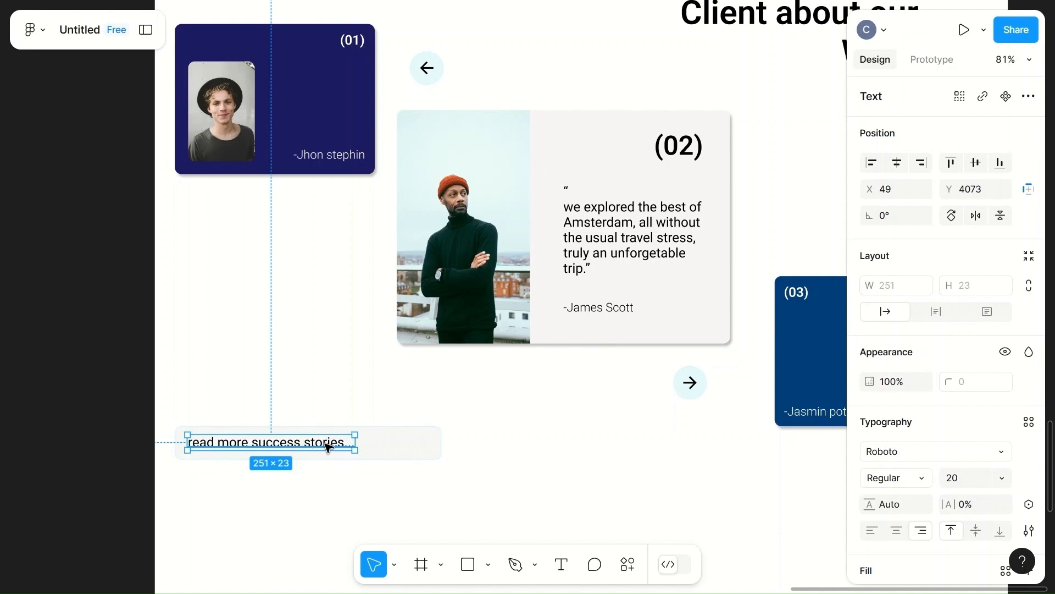
left_click(612, 441)
- Duplicate the plain right arrow from the grey icon board and place the copy outside the board
scroll(608, 440, "down", 10)
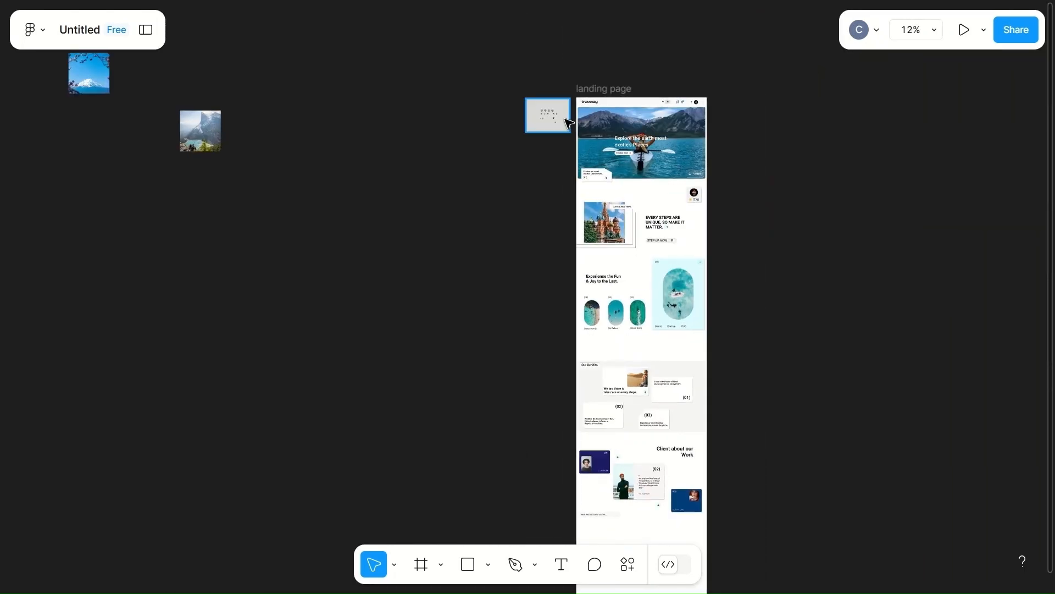
scroll(555, 107, "up", 10)
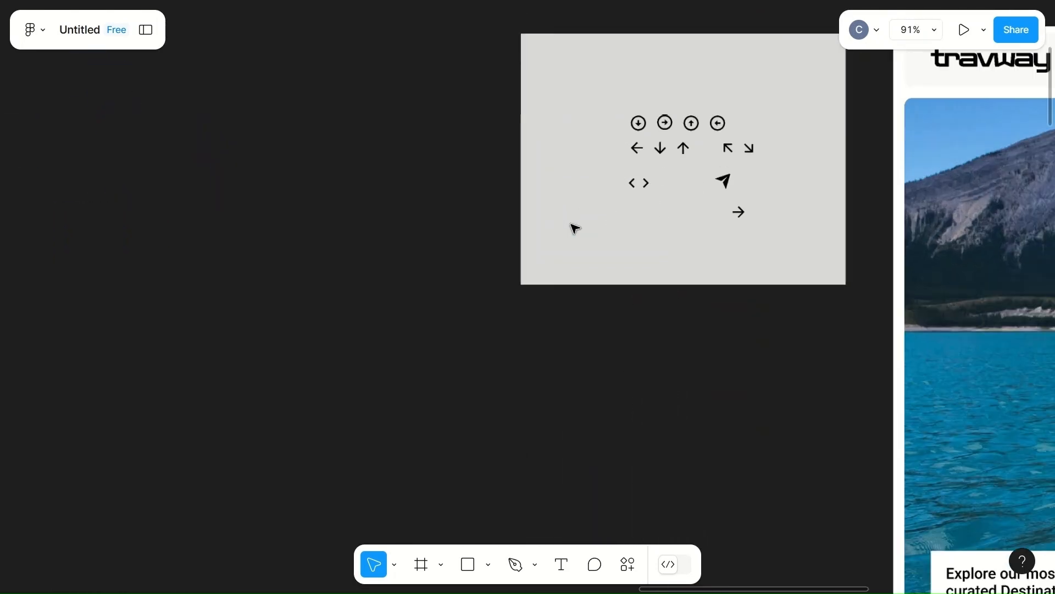
scroll(573, 229, "up", 4)
scroll(568, 217, "right", 5)
left_click(566, 207)
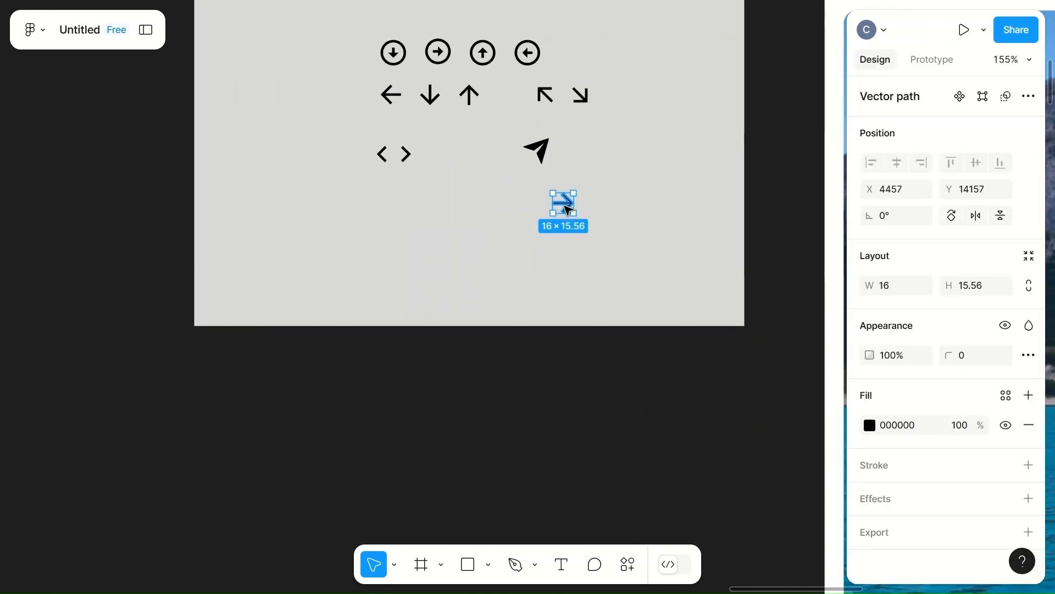
left_click_drag(567, 208, 744, 495)
- Move the arrow copy down the landing page into the "read more success stories..." bar at X 366, Y 4077
scroll(743, 495, "down", 10)
scroll(744, 495, "down", 6)
scroll(743, 494, "right", 3)
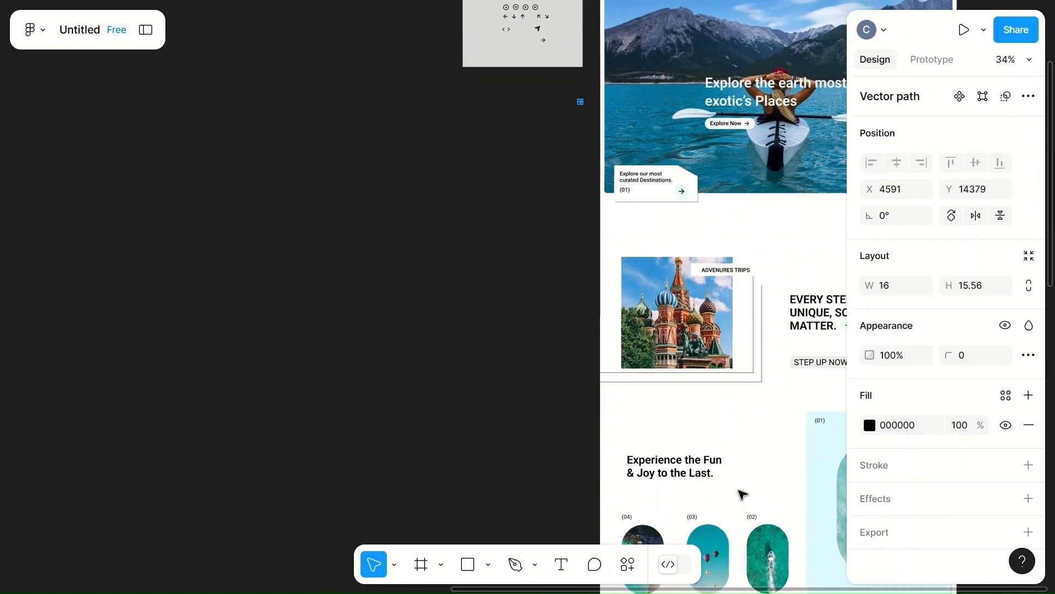
scroll(743, 495, "right", 2)
left_click_drag(444, 99, 632, 450)
scroll(636, 454, "down", 7)
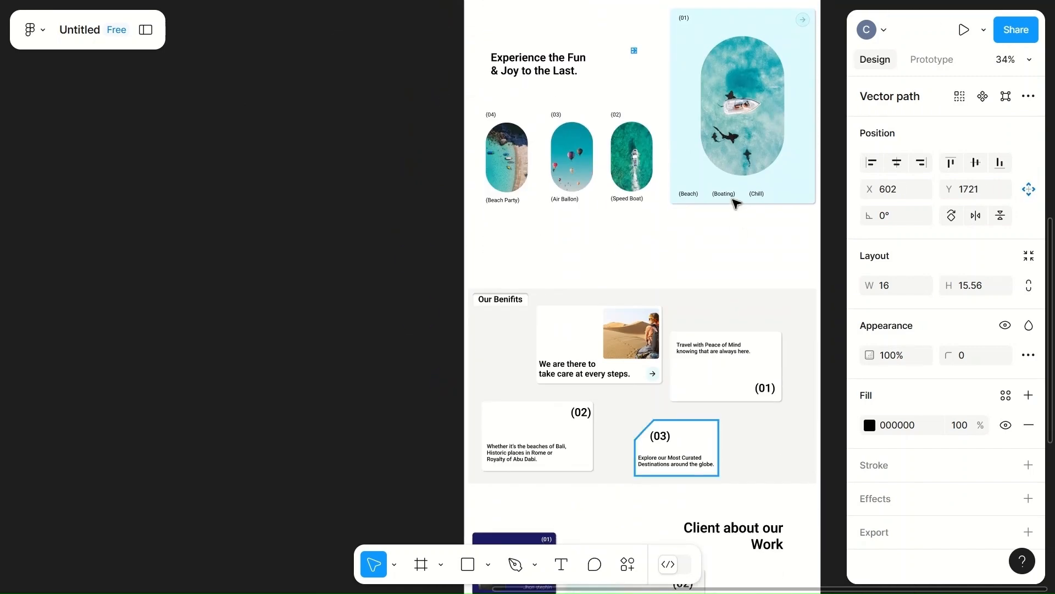
left_click_drag(634, 51, 560, 358)
scroll(570, 370, "up", 10)
key("Up")
left_click(560, 353)
- Resize the arrow in the bar to 20 × 19.5 and shift it slightly closer to the bar's right end
left_click(900, 284)
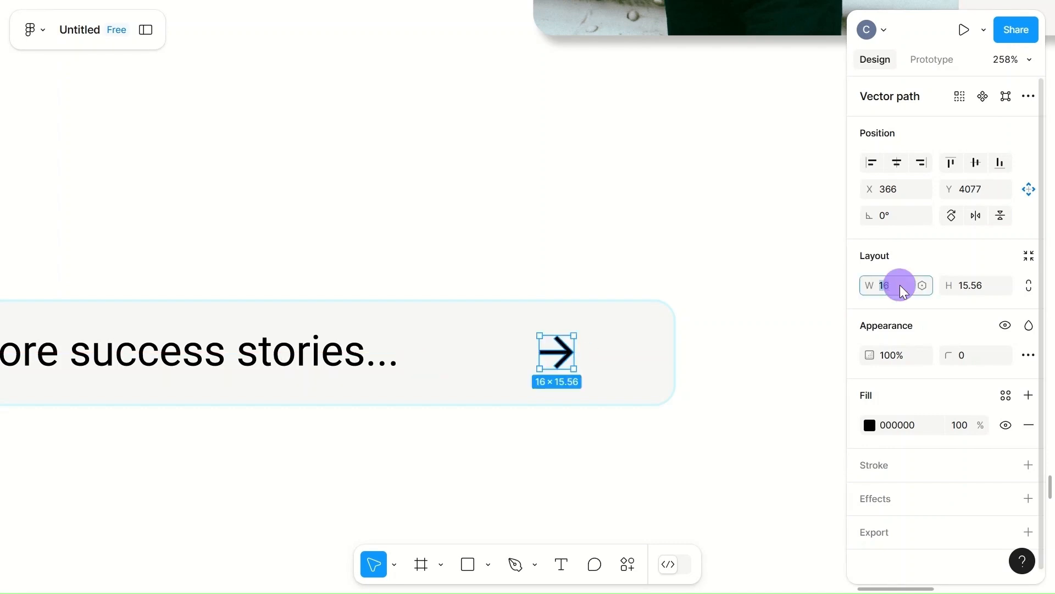
left_click(969, 284)
type("19")
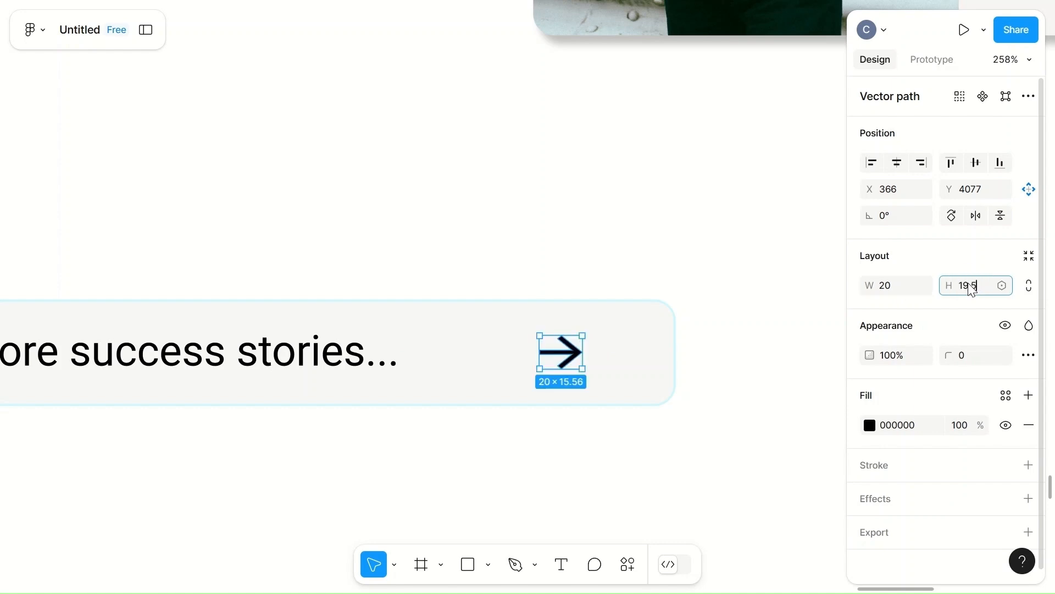
left_click(767, 382)
left_click_drag(559, 354, 574, 357)
scroll(574, 358, "down", 5)
left_click(469, 448)
- Examine the testimonial section's layout and the text settings of the quote in the (02) client card
scroll(472, 453, "down", 5)
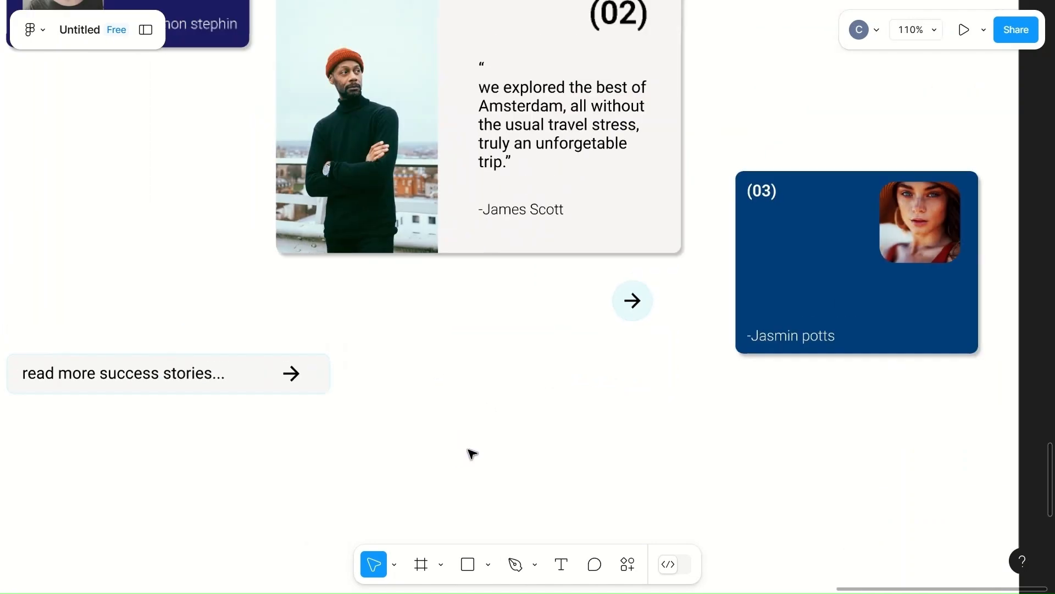
scroll(472, 453, "down", 3)
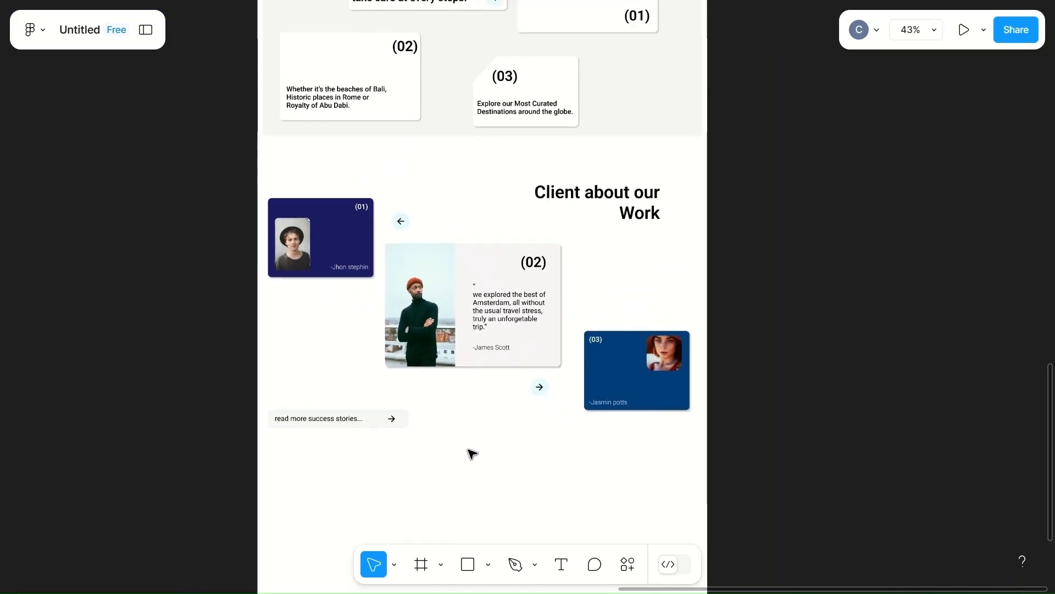
scroll(472, 453, "up", 2)
scroll(472, 453, "up", 5)
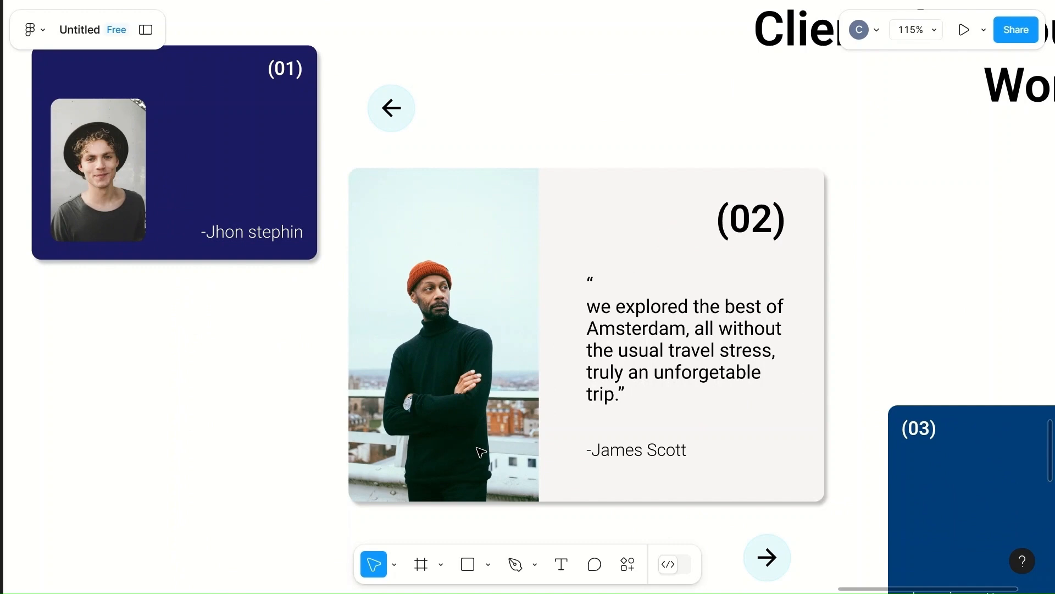
left_click(725, 349)
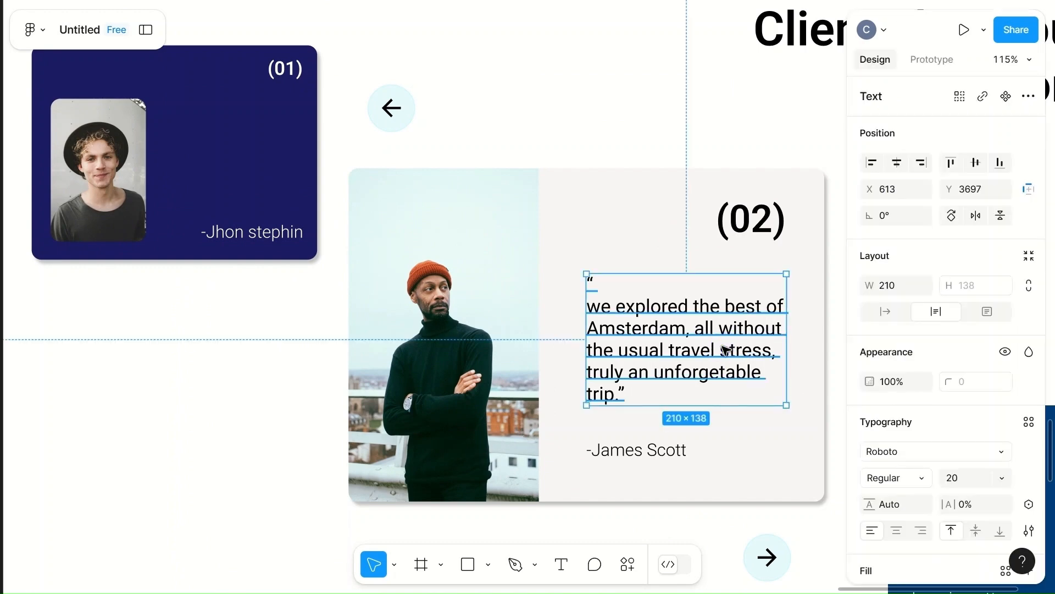
scroll(726, 348, "down", 5)
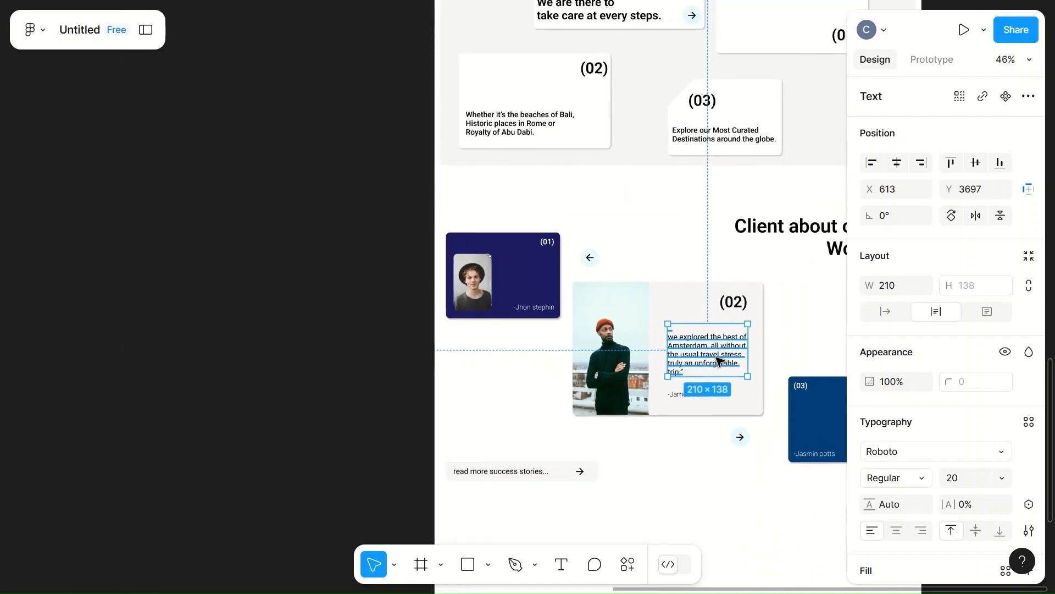
scroll(719, 361, "right", 5)
left_click(666, 322)
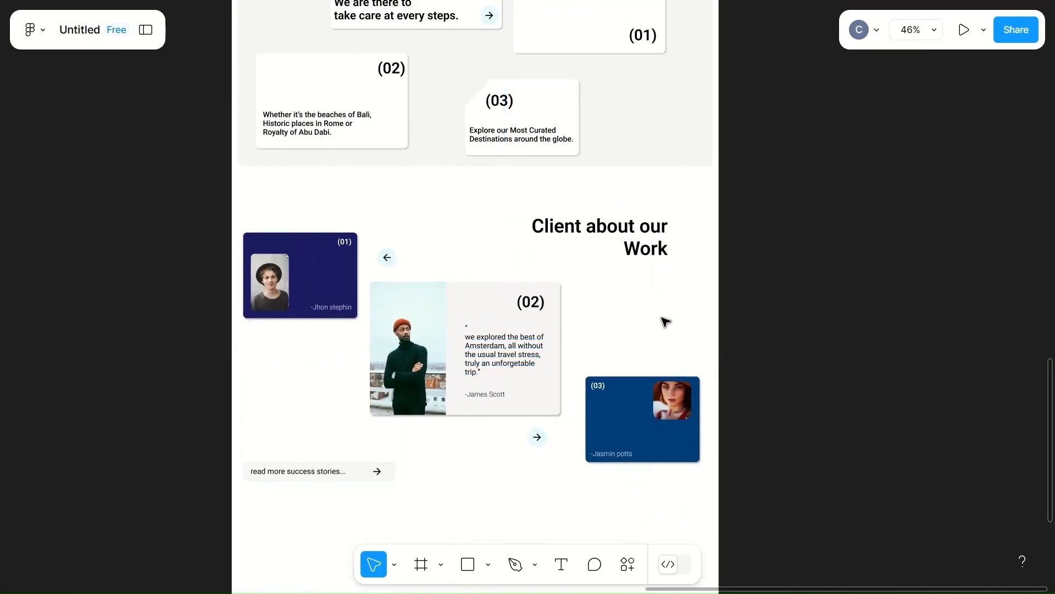
- Add a text beside the portrait in the (01) client card reading "“ I Enjoy alot and my tour guide was awsome"
scroll(316, 275, "up", 8)
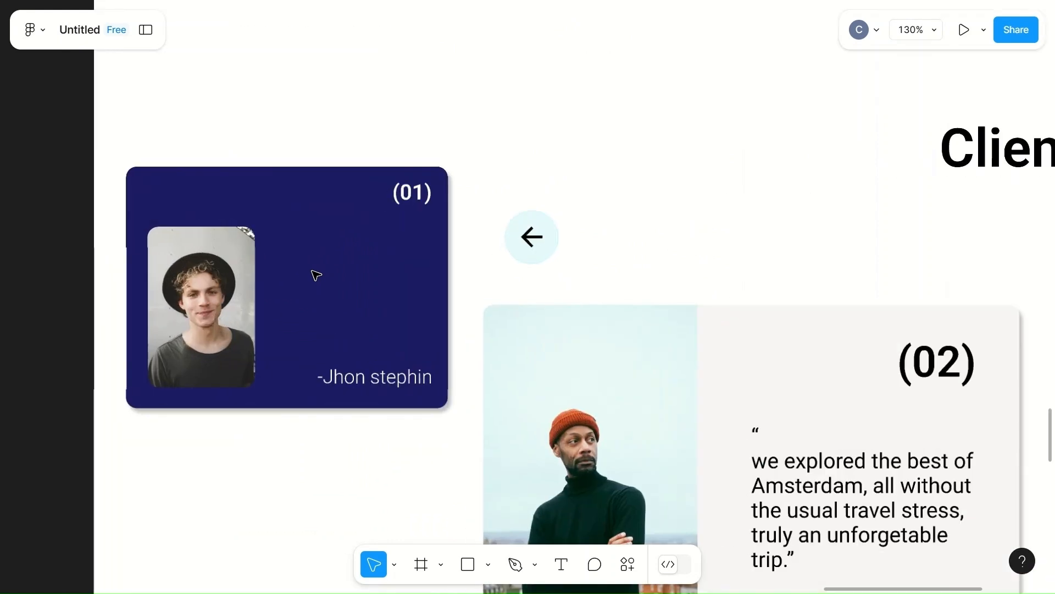
key("t")
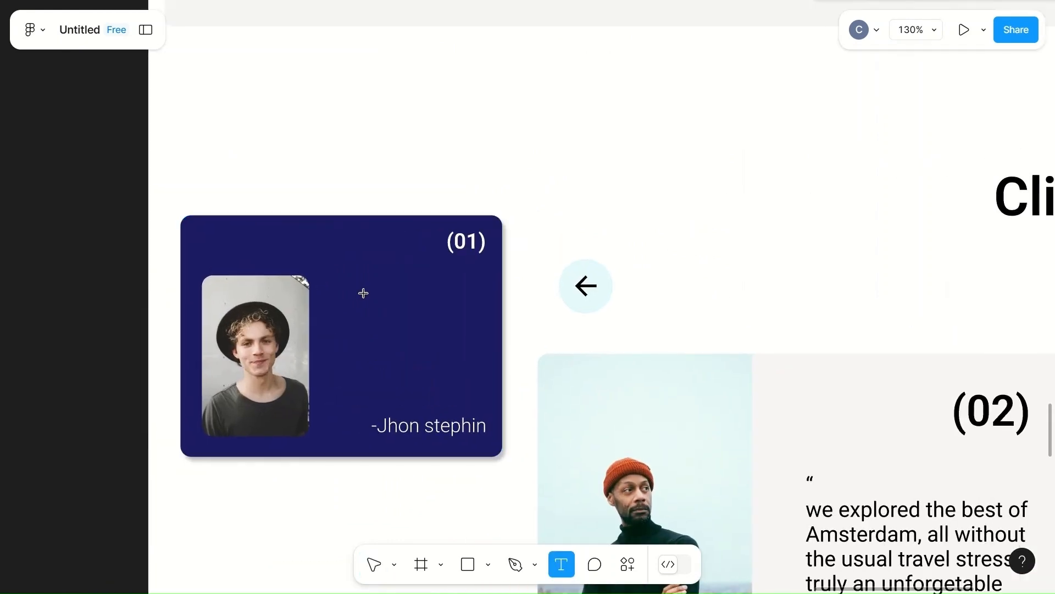
left_click(346, 297)
scroll(347, 297, "up", 5)
type("“")
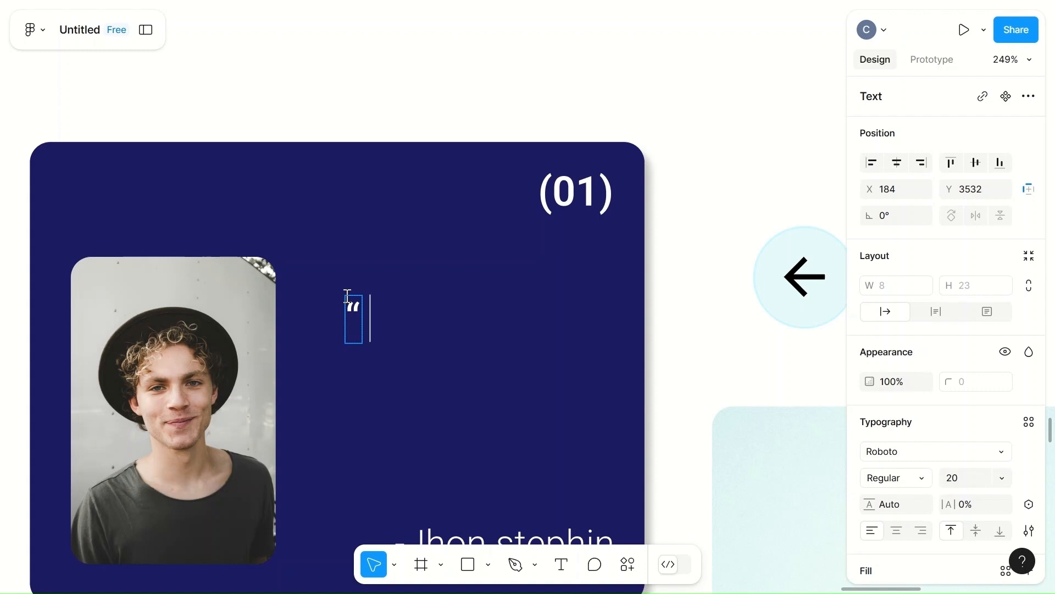
type("I")
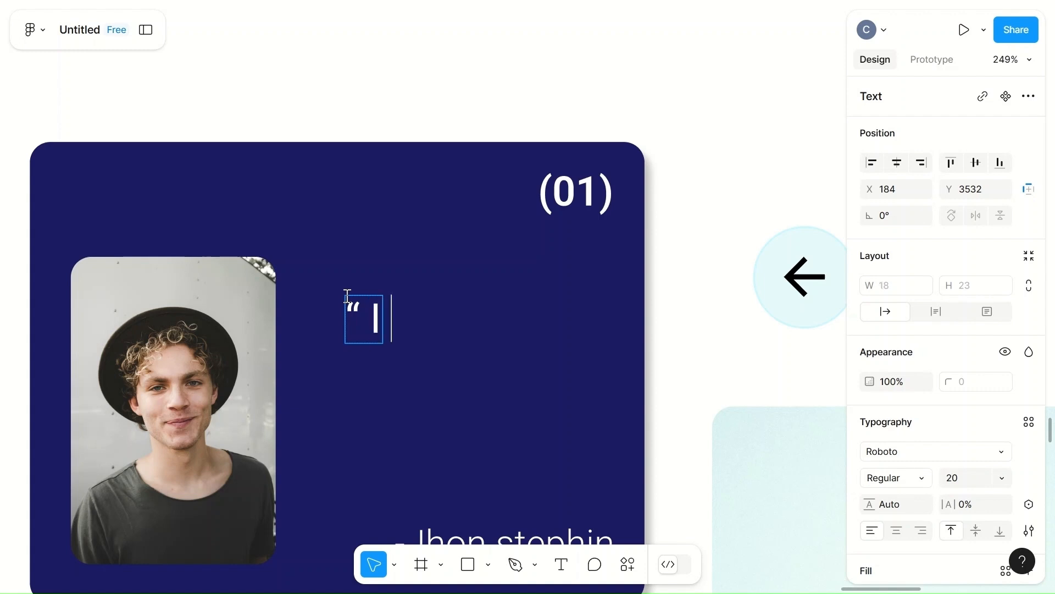
type(" En")
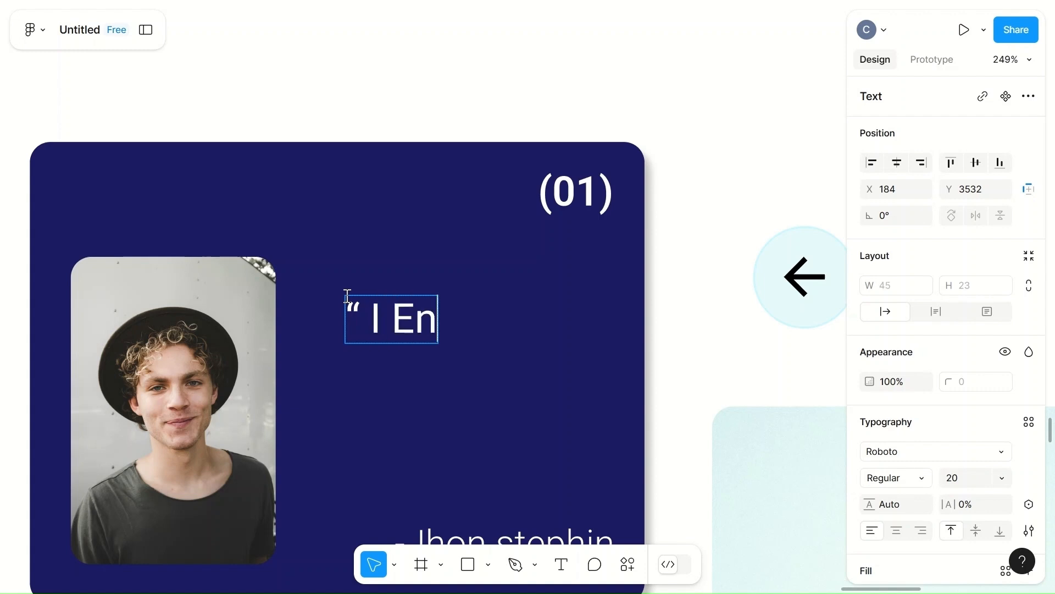
type("joy alot")
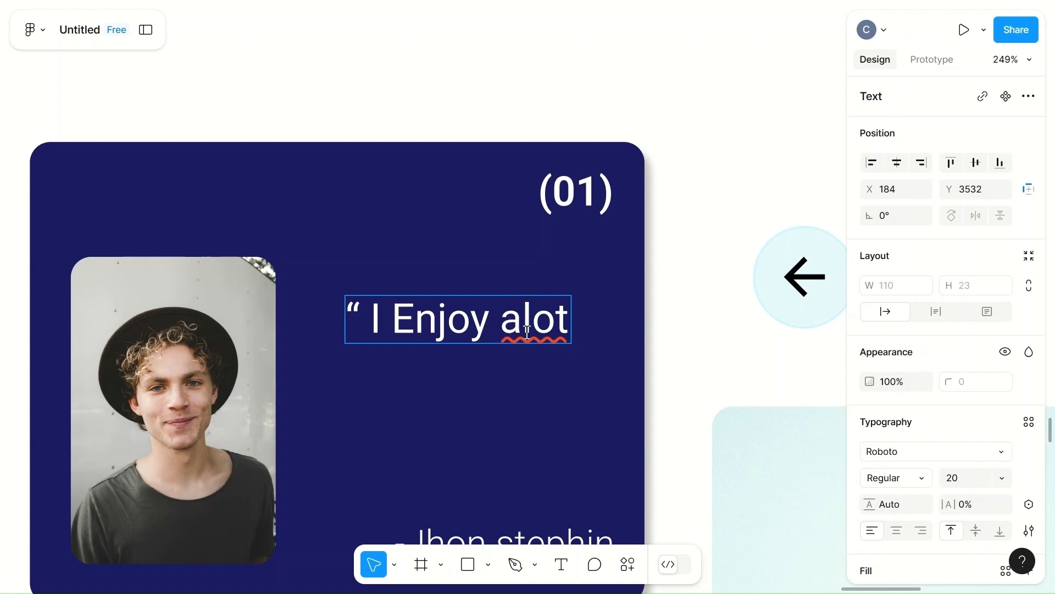
type(",")
key("BackSpace")
key("BackSpace")
type("and")
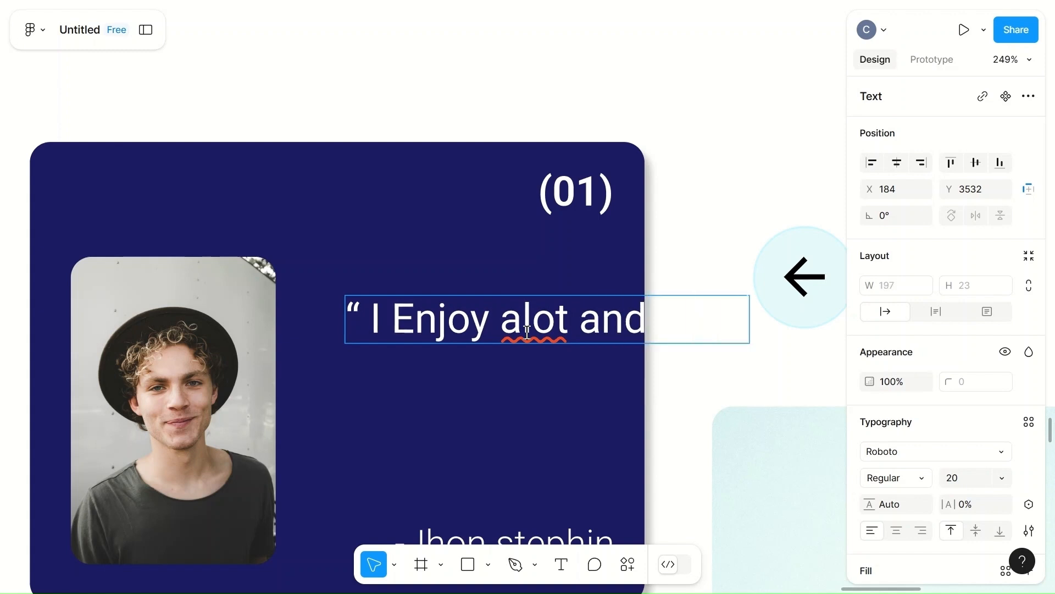
key("BackSpace")
key("BackSpace")
key("BackSpace")
key("BackSpace")
key("BackSpace")
key("BackSpace")
type("d")
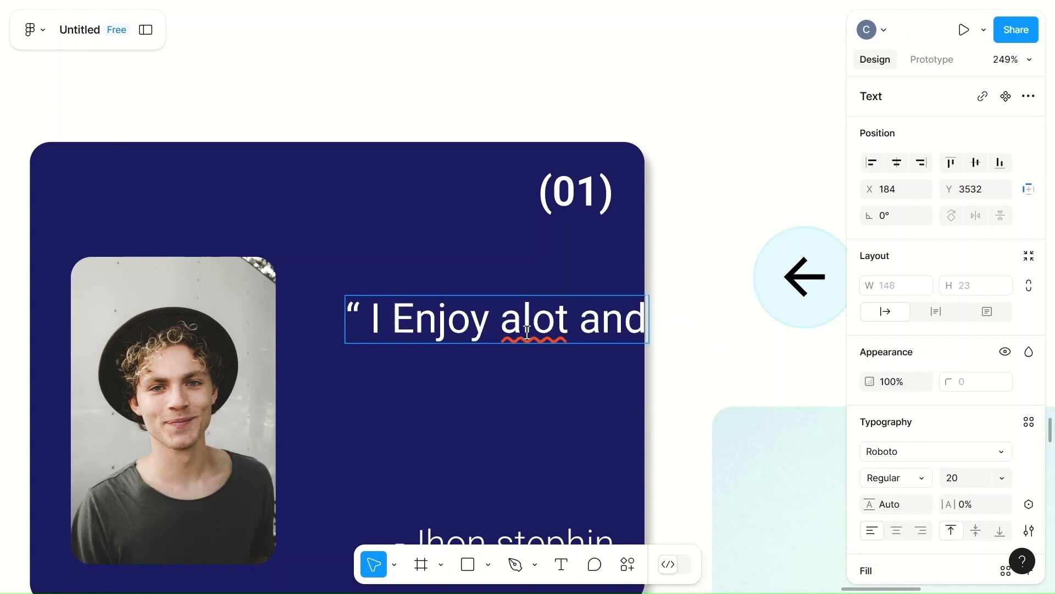
type(" my fa")
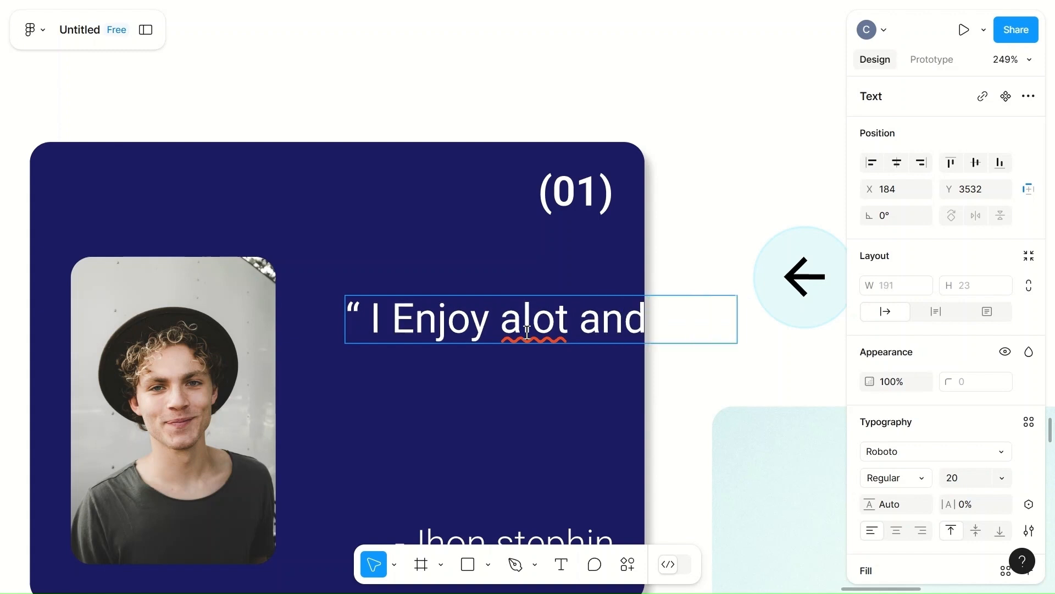
type("ur guide")
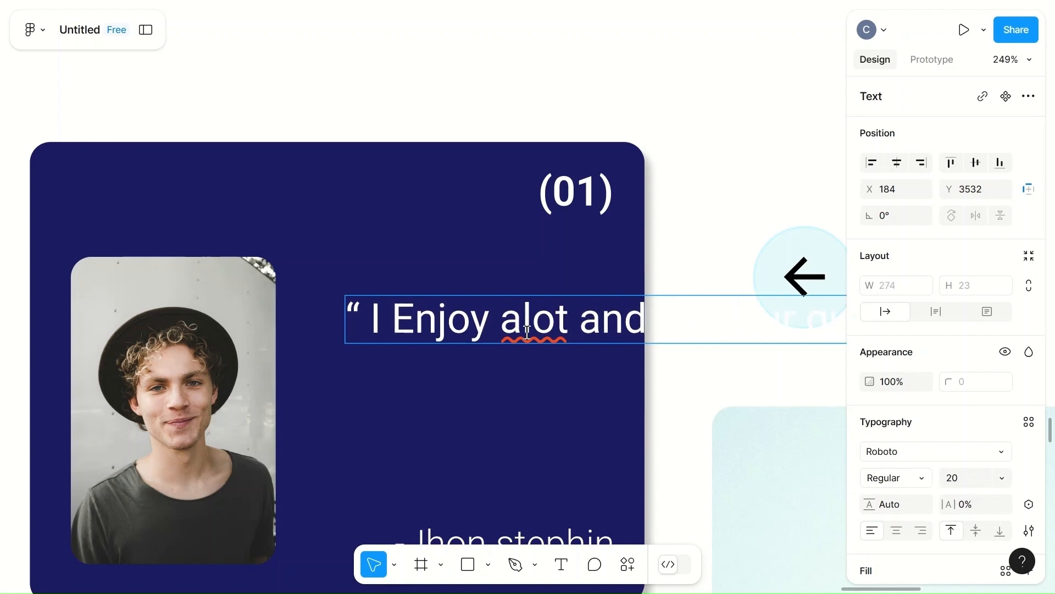
type(" was amazing")
left_click(473, 407)
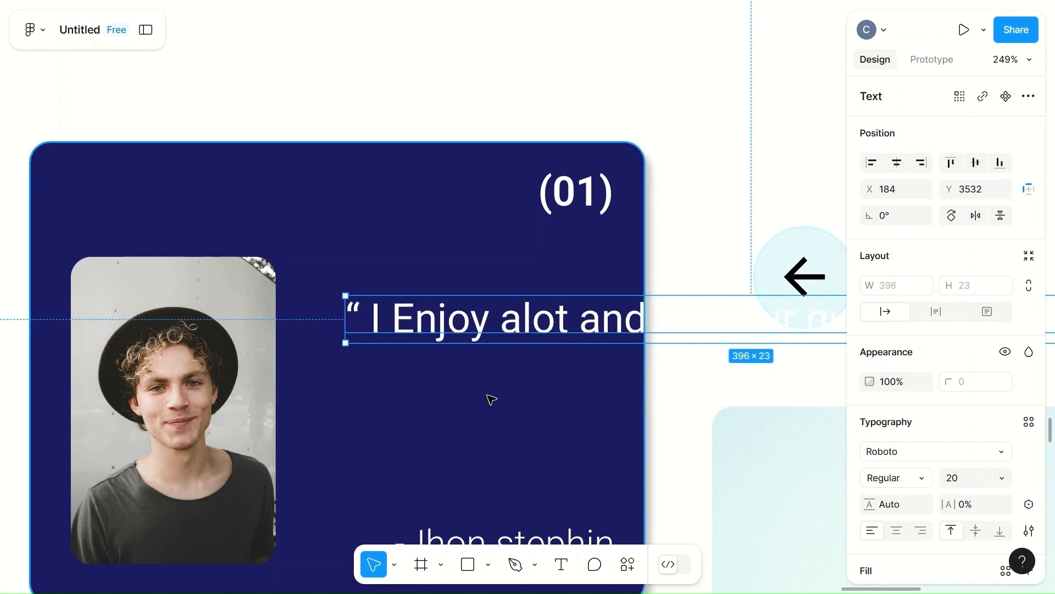
- Narrow the (01) card's quote to 154 wide so it wraps, and place it at X 161, Y 3545
left_click_drag(516, 339, 609, 343)
left_click_drag(719, 344, 426, 368)
left_click(547, 440)
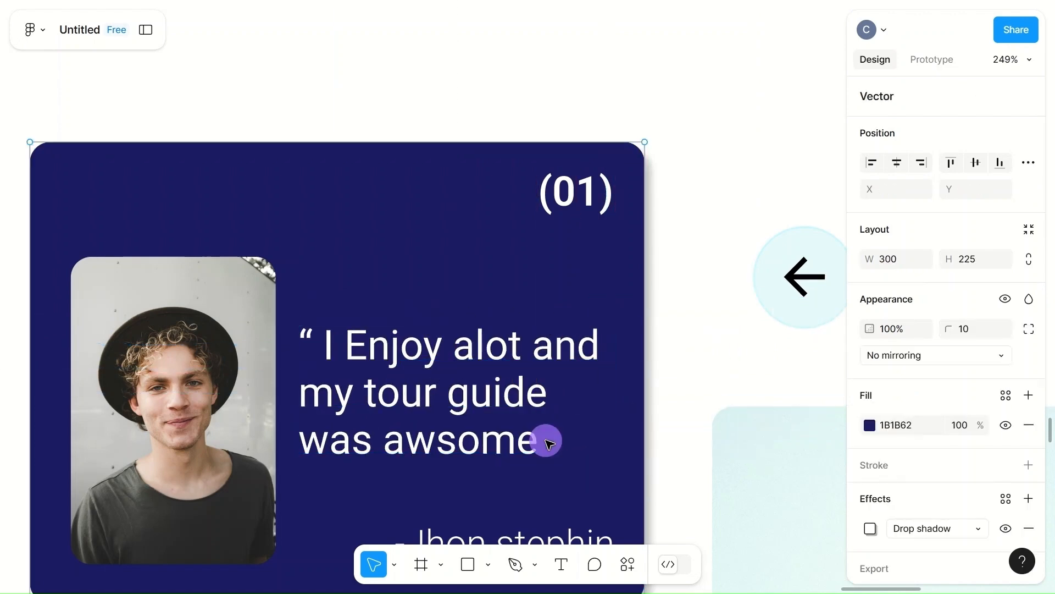
- Correct "awsome" to "awesome" in the (01) card's quote and add "alot" to the spelling dictionary
left_click(515, 451)
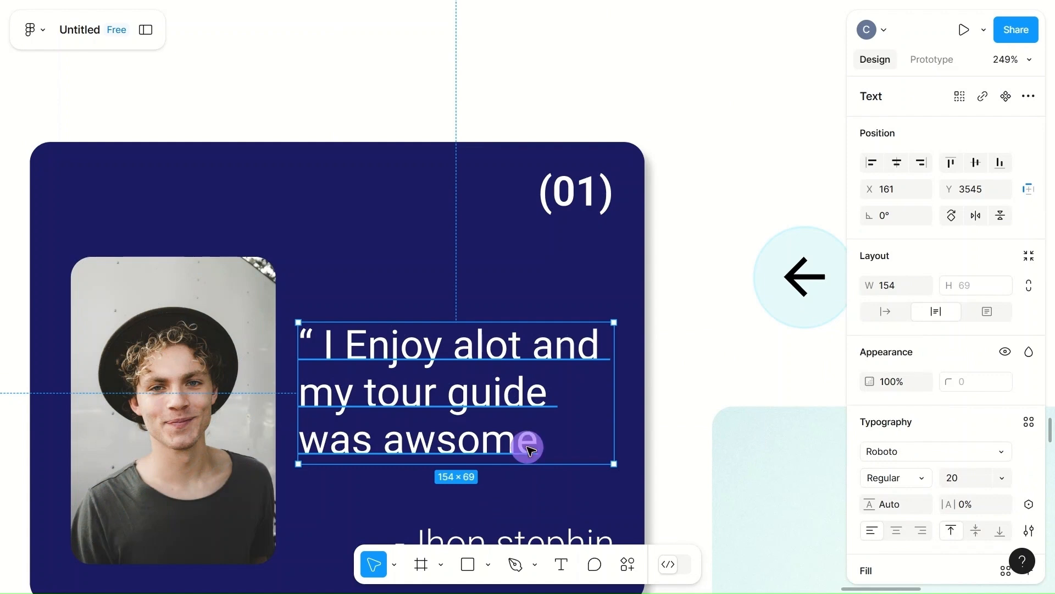
double_click(527, 445)
left_click(538, 444)
right_click(474, 443)
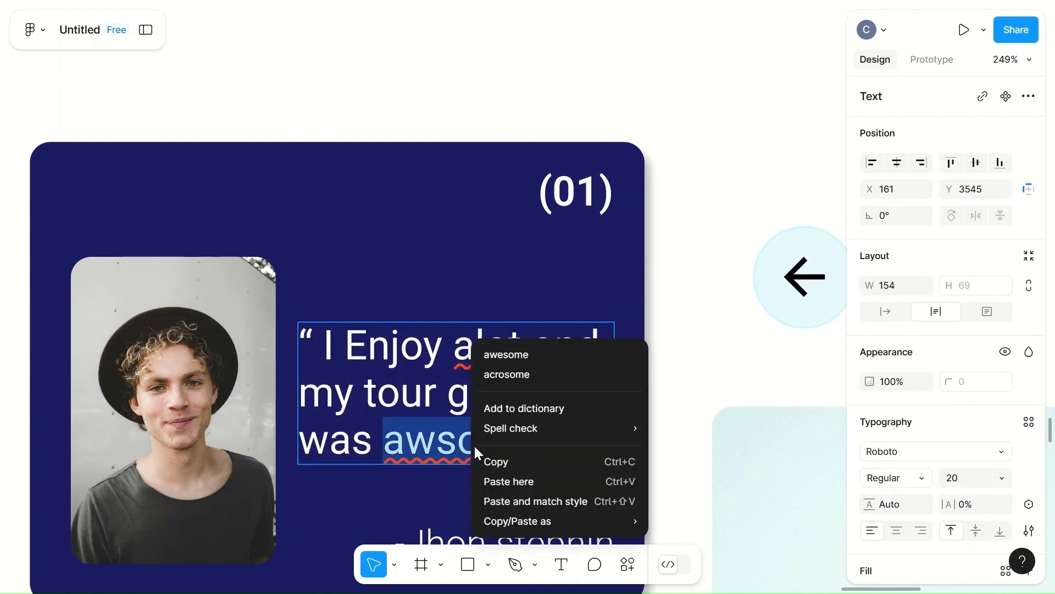
left_click(523, 355)
right_click(493, 346)
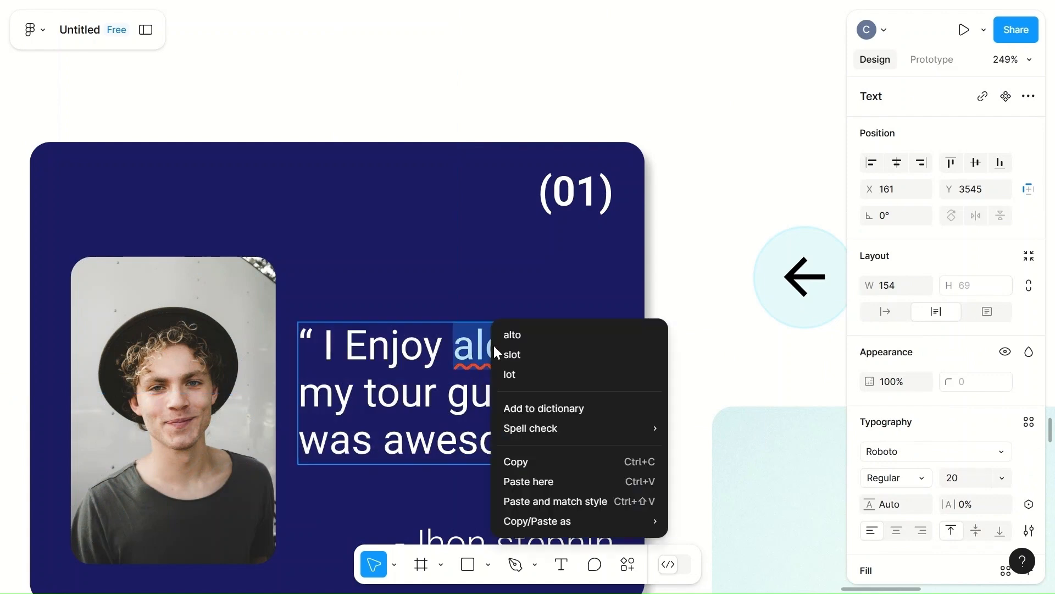
left_click(541, 410)
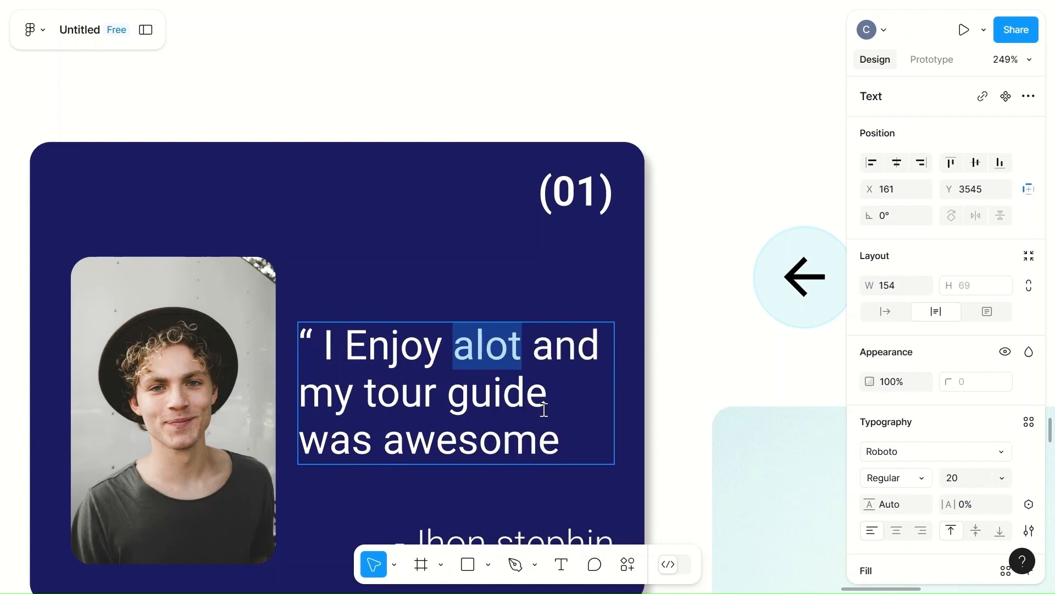
- Extend the (01) card's quote with ", Thanks to Travway”" and put its opening quotation mark on a separate line
left_click(571, 445)
type(",")
key("Return")
type("Th")
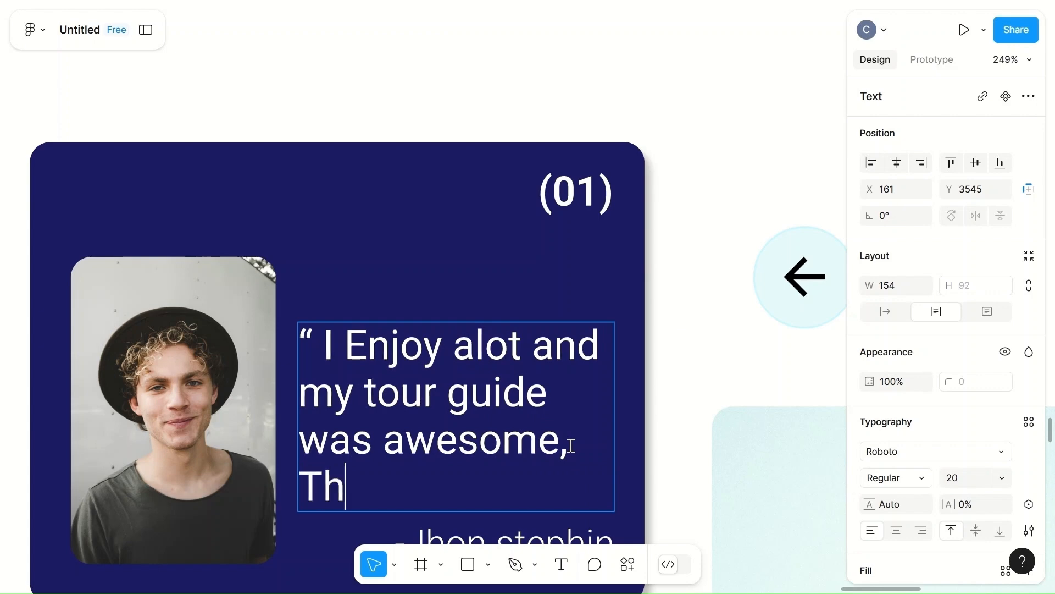
type("anks to Trayway")
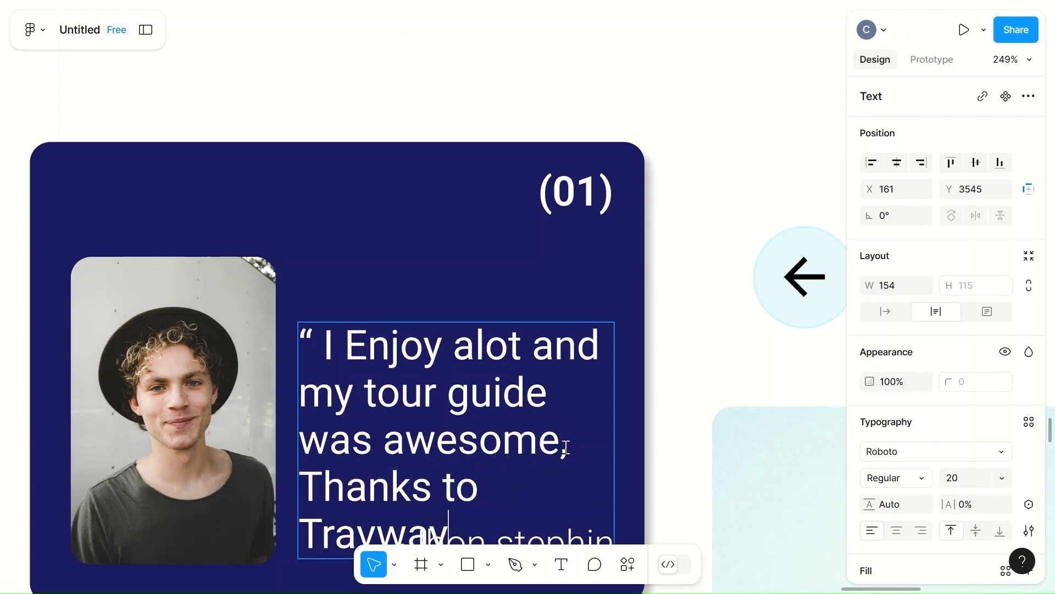
type("”")
key("Return")
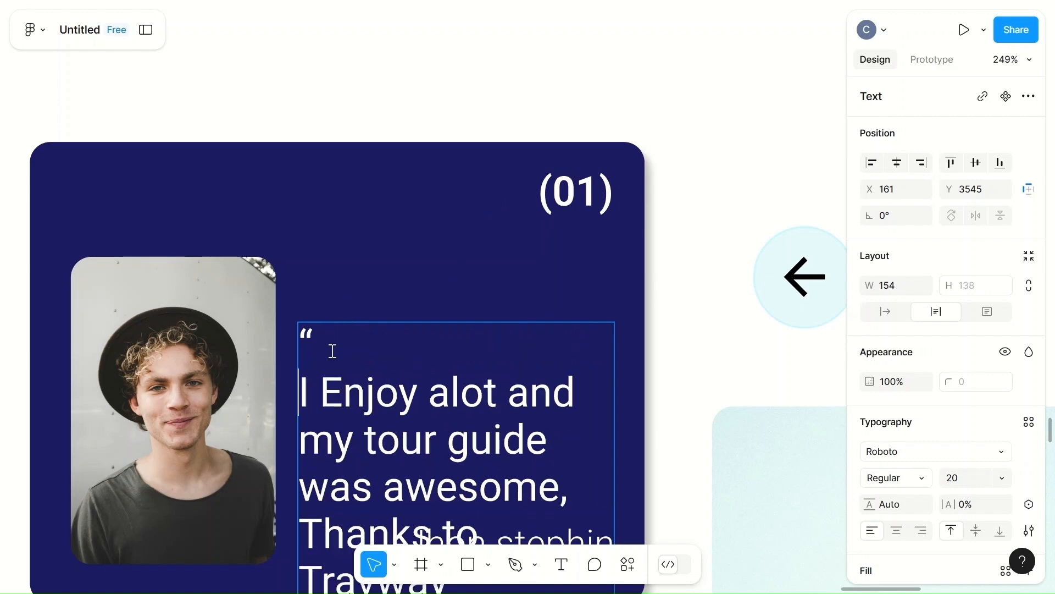
- Try to set the font size of the (01) card's quote to 18
left_click(976, 479)
type("18")
left_click(740, 379)
left_click(713, 358)
- Move the (01) card's quote to X 165, Y 3498 and add a space before its closing quotation mark
left_click_drag(455, 422, 463, 325)
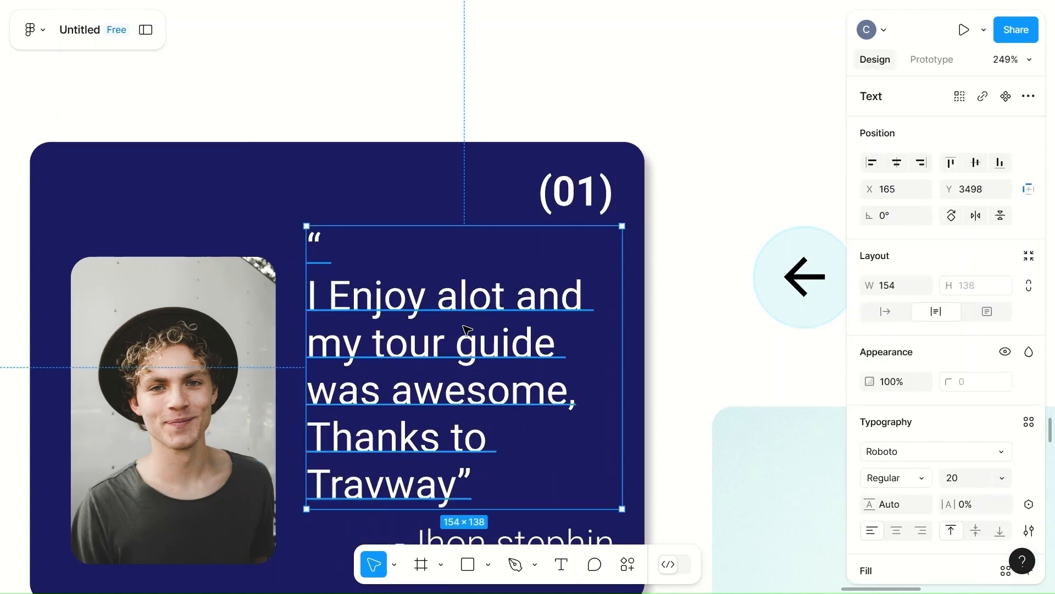
double_click(458, 476)
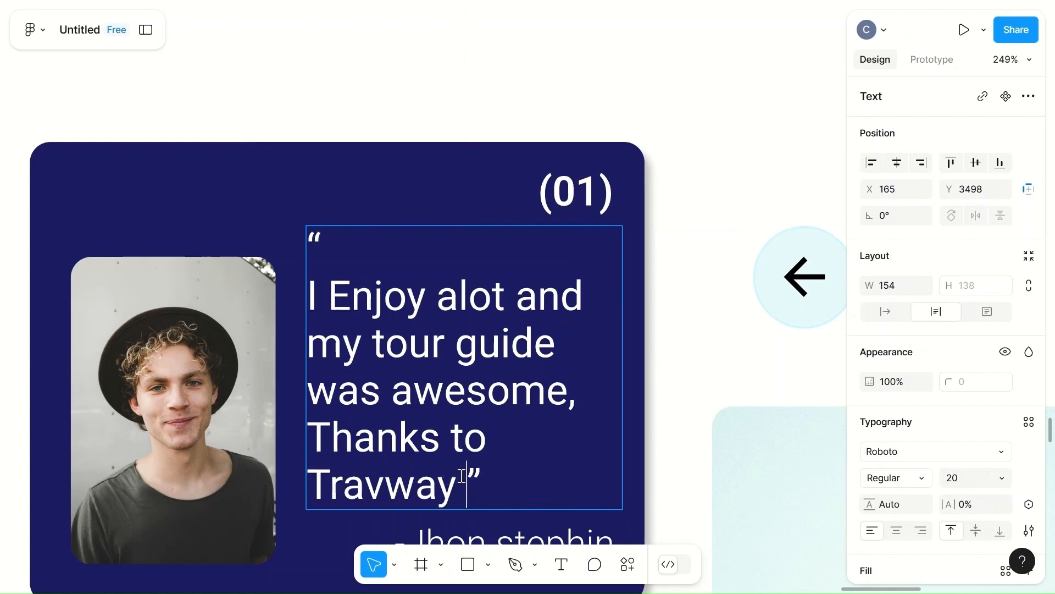
- Raise the portrait in the (01) card slightly and place the client's name beneath it at X 50, Y 3653
scroll(672, 385, "down", 5)
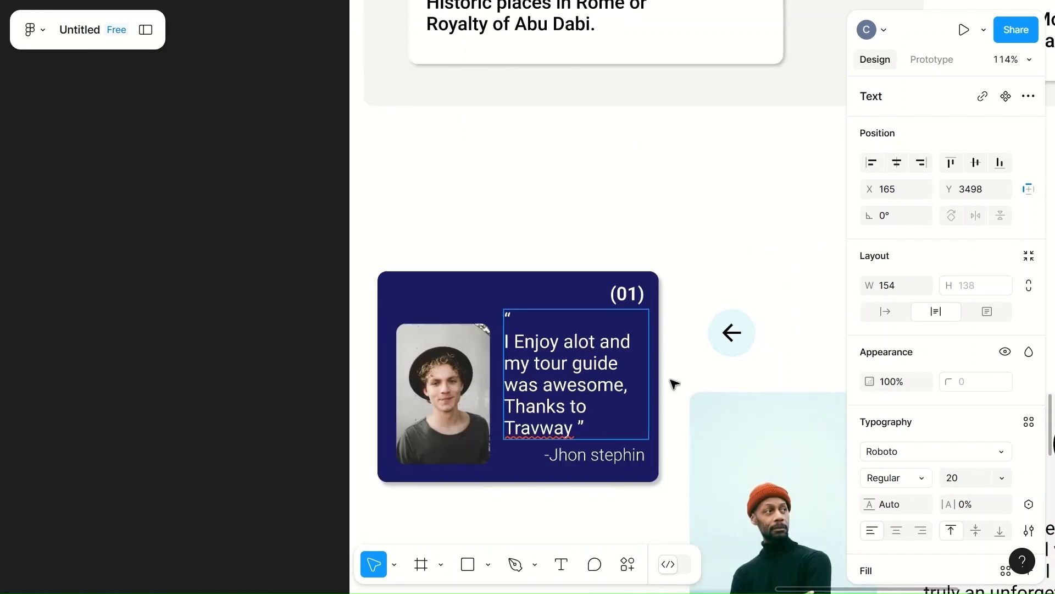
left_click_drag(450, 414, 447, 397)
left_click_drag(553, 449, 444, 468)
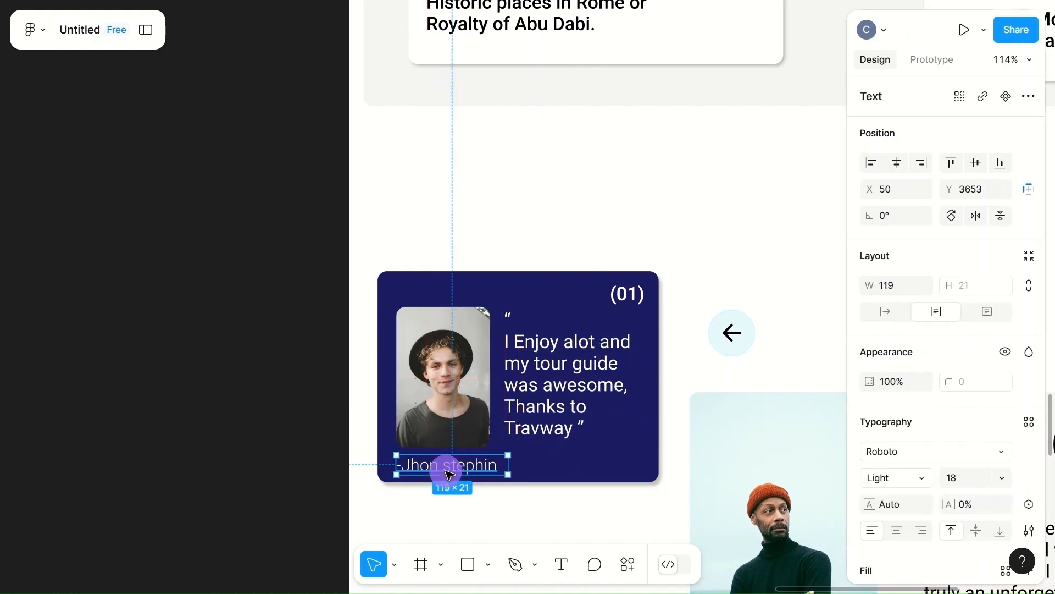
left_click(581, 462)
- Set the (01) card's quote to font size 15 and lower it slightly beside the portrait
left_click(555, 379)
scroll(556, 379, "up", 5)
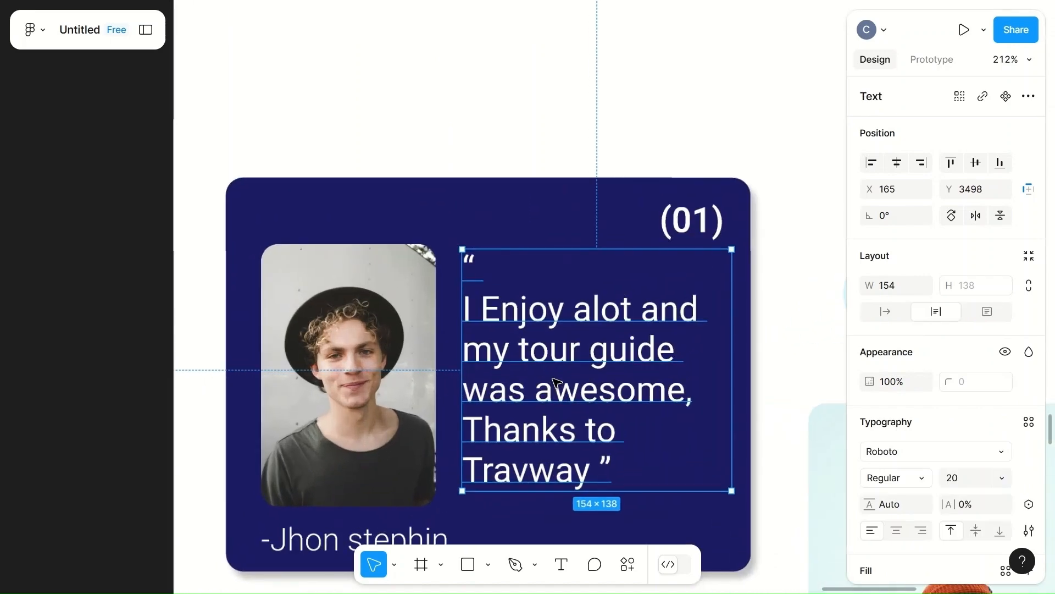
scroll(555, 379, "right", 3)
left_click(975, 476)
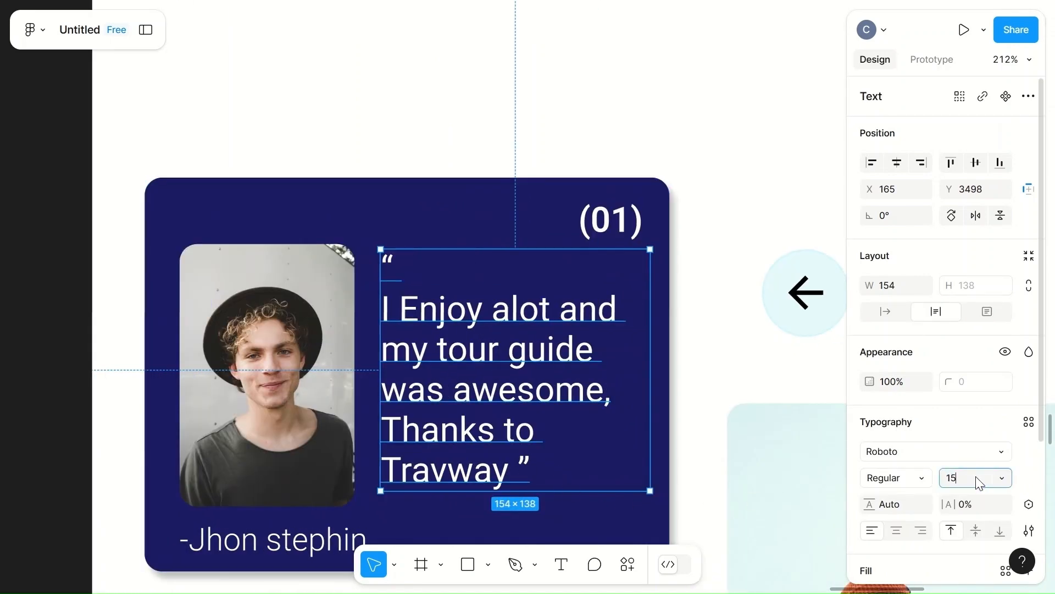
type("15")
left_click(695, 417)
left_click(465, 392)
left_click_drag(525, 401, 519, 431)
left_click(706, 377)
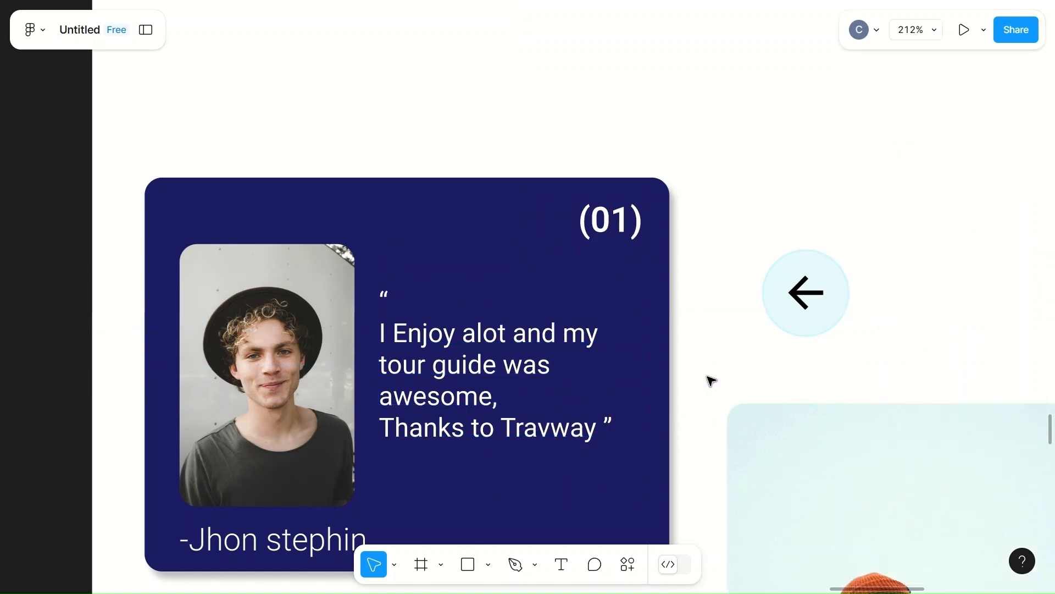
- Add the quote "“ Travway Booking was super easy and guidance , support awere amazing" to the (03) card, 162 wide at X 963, Y 3899
scroll(711, 380, "down", 5)
scroll(710, 379, "right", 7)
scroll(710, 379, "down", 5)
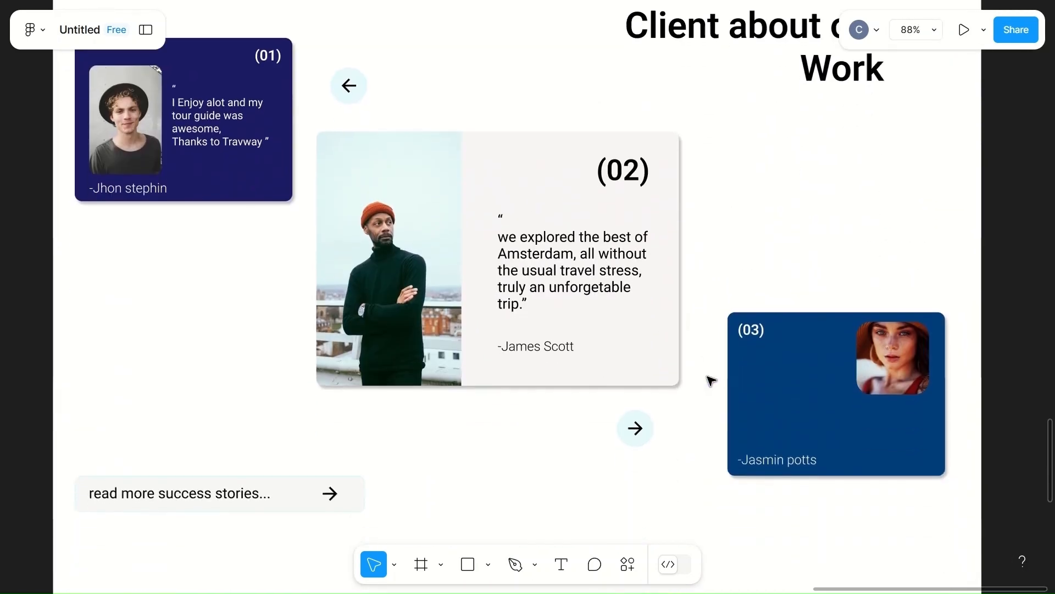
scroll(711, 379, "right", 3)
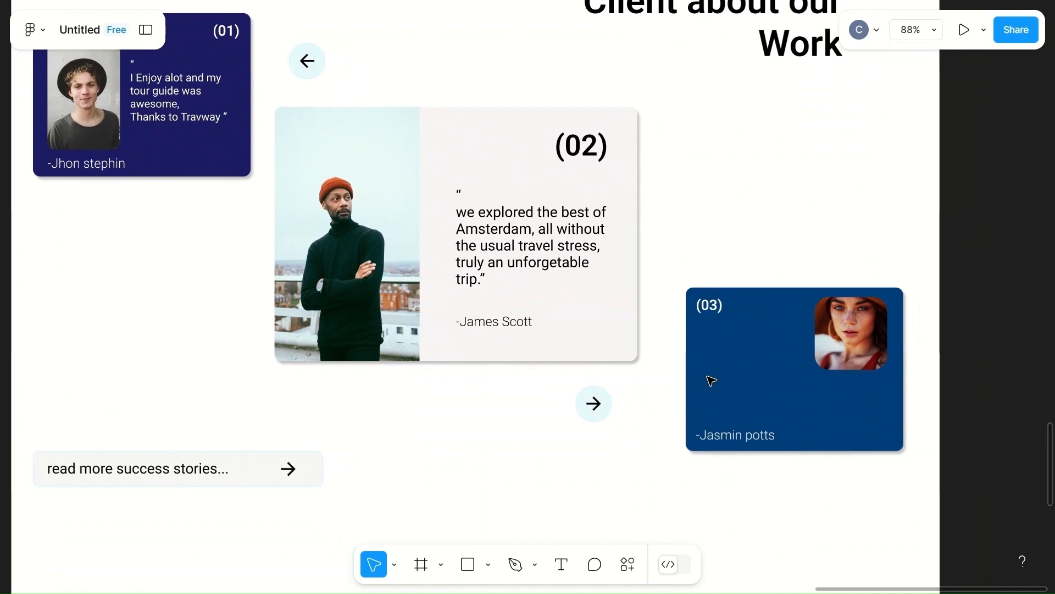
scroll(711, 381, "right", 3)
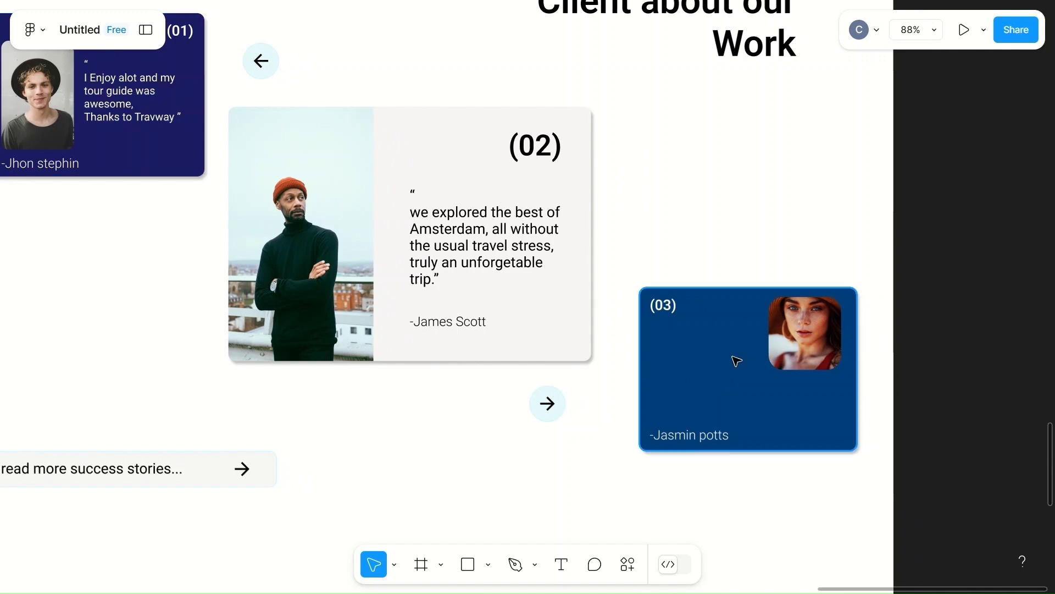
key("t")
left_click(663, 347)
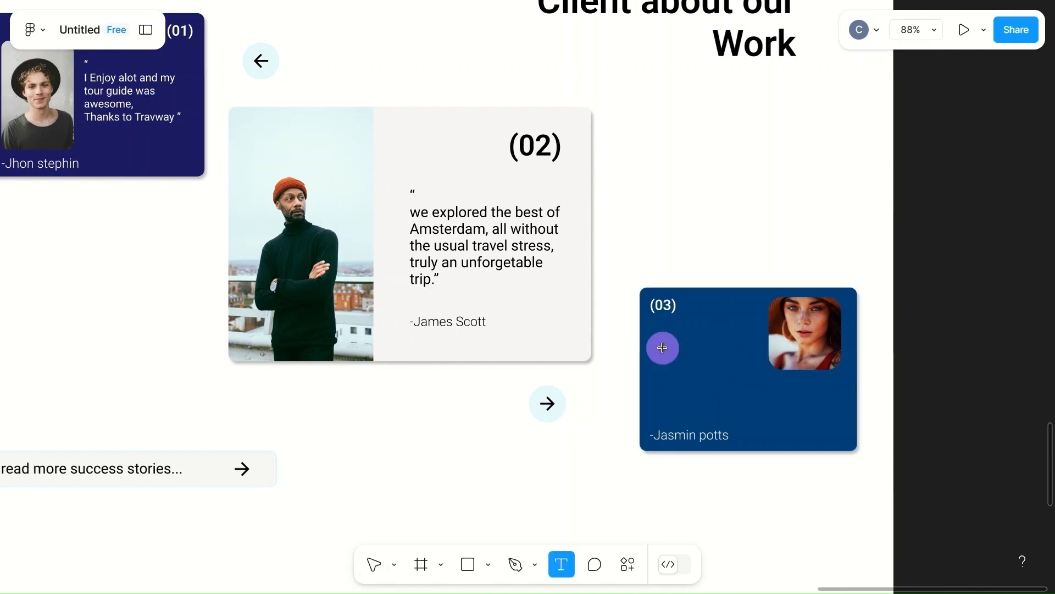
type("“")
key("Return")
type("Travway")
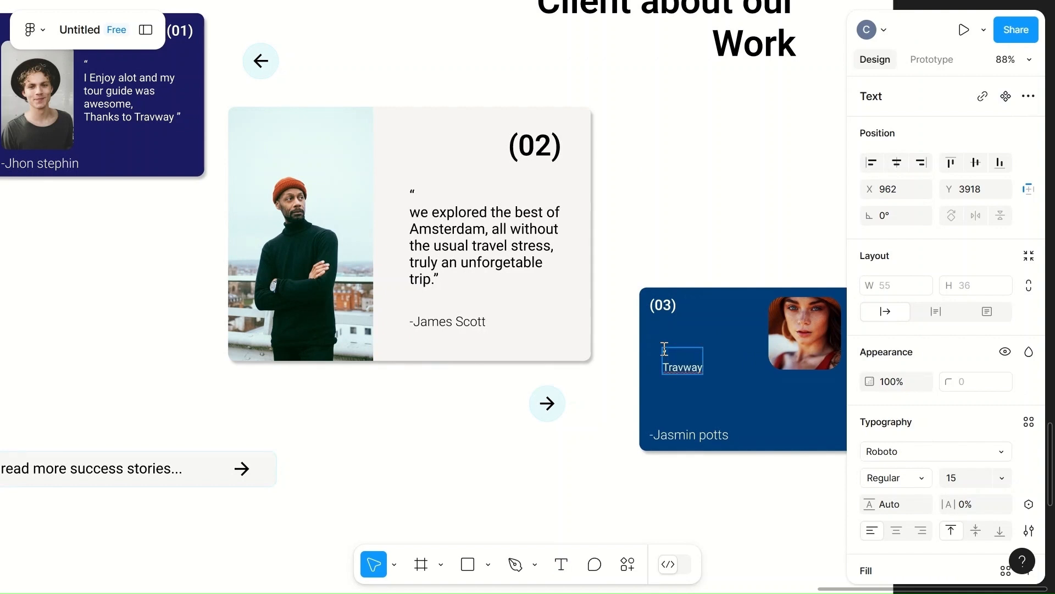
type(" Booking")
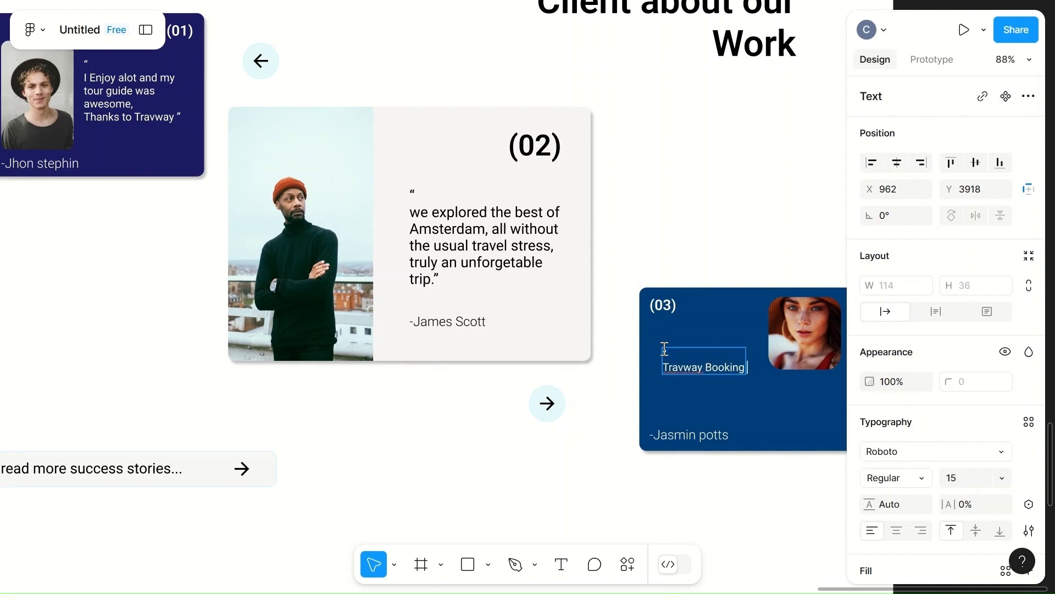
type(" was super easy")
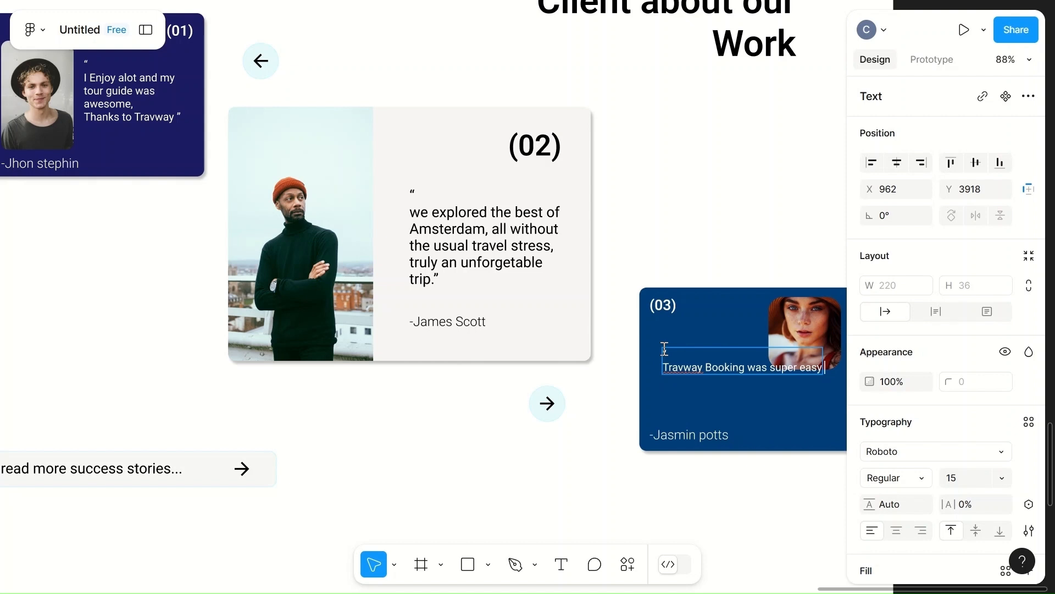
type(" and great exp")
type("hot re")
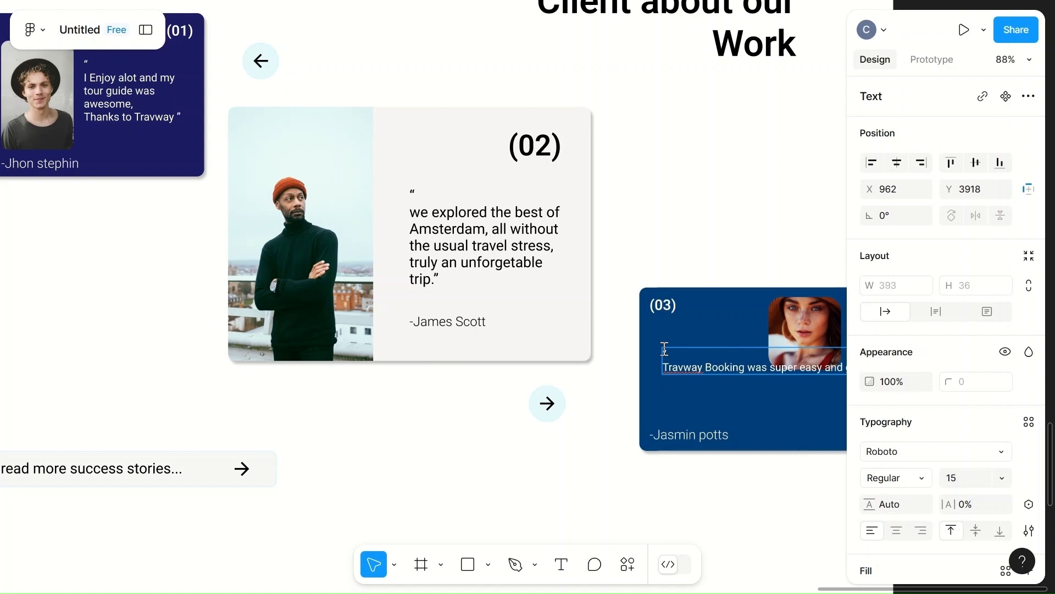
type(" ou")
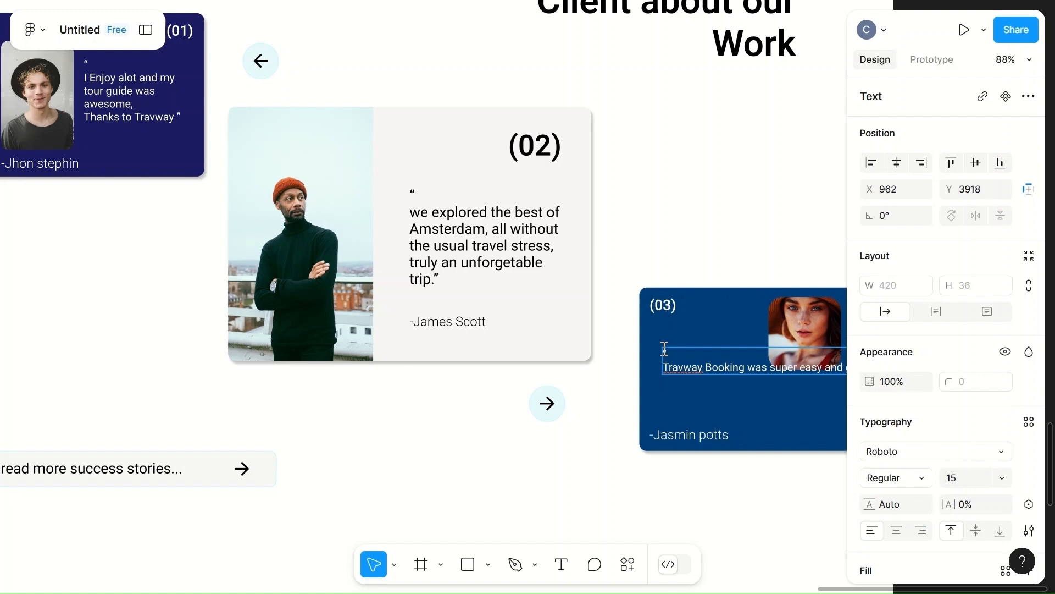
type("r e")
left_click(746, 407)
left_click_drag(662, 360, 769, 377)
left_click_drag(797, 383, 695, 373)
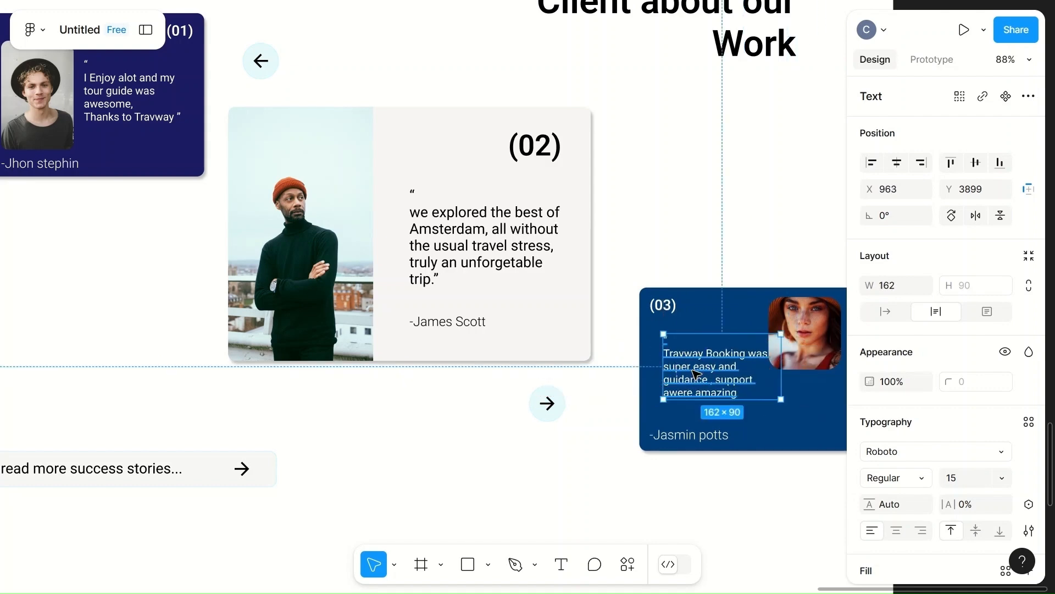
- Correct the end of the (03) card's quote to "guidance & support were amazing,"
scroll(696, 374, "up", 5)
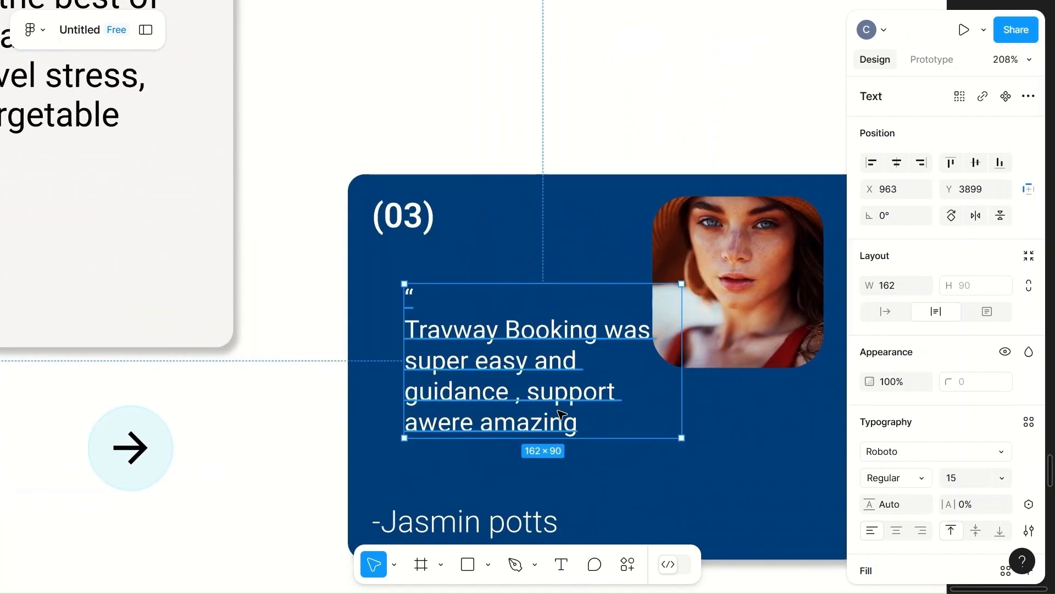
double_click(425, 424)
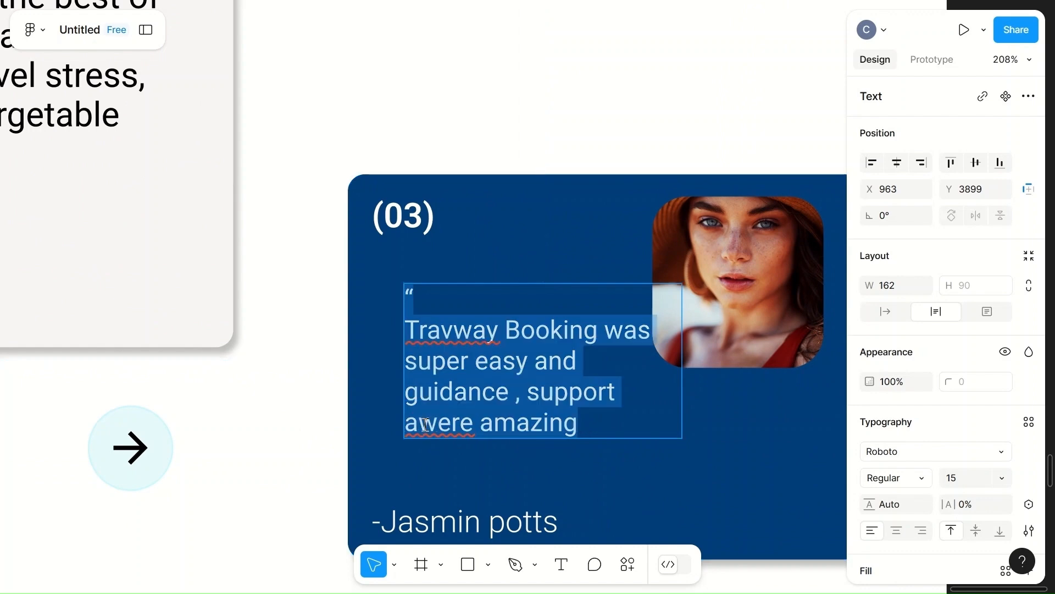
key("BackSpace")
left_click(502, 427)
left_click(529, 401)
key("BackSpace")
key("BackSpace")
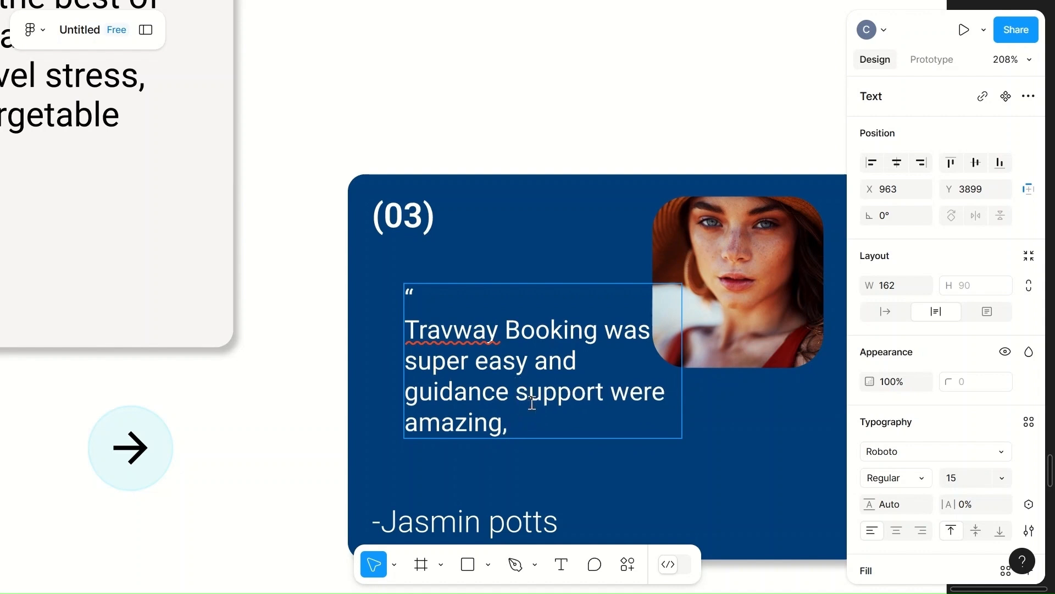
type("&")
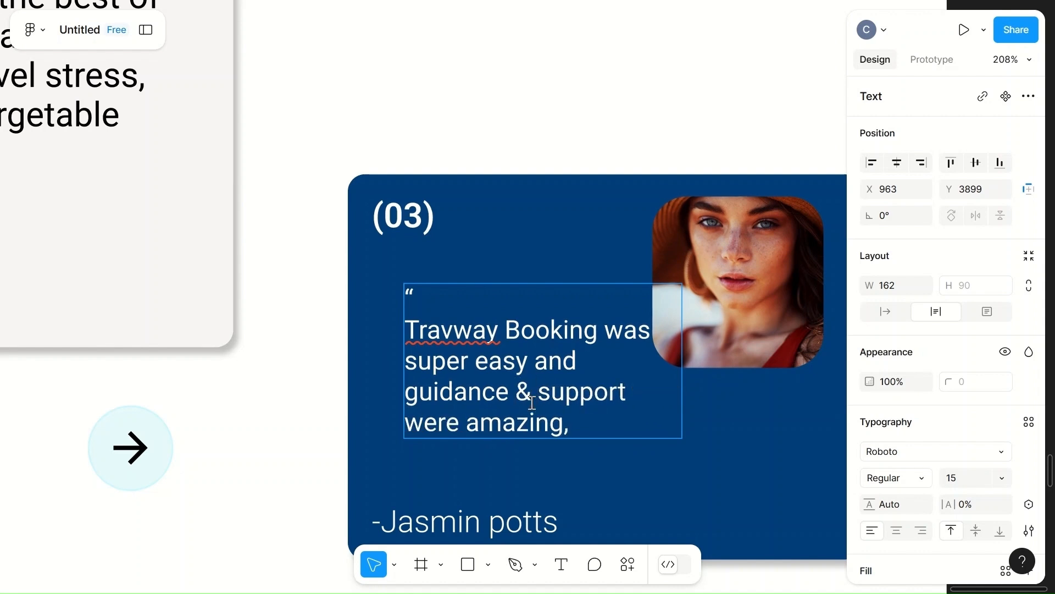
- Replace "and" after "super easy" in the (03) card's quote with a comma and a line break
double_click(537, 360)
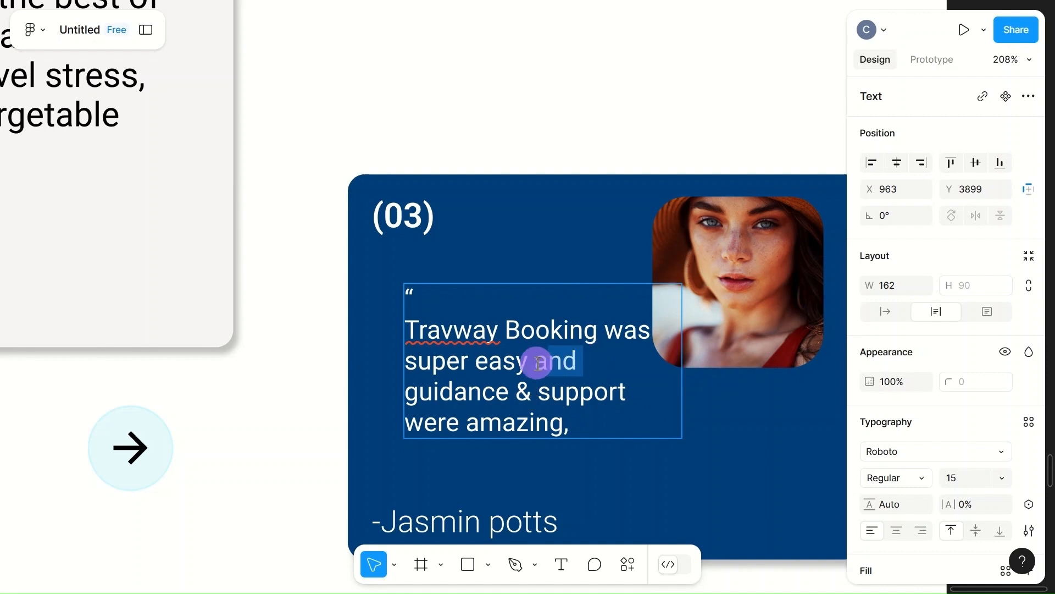
key("BackSpace")
key("BackSpace")
type(",")
key("Return")
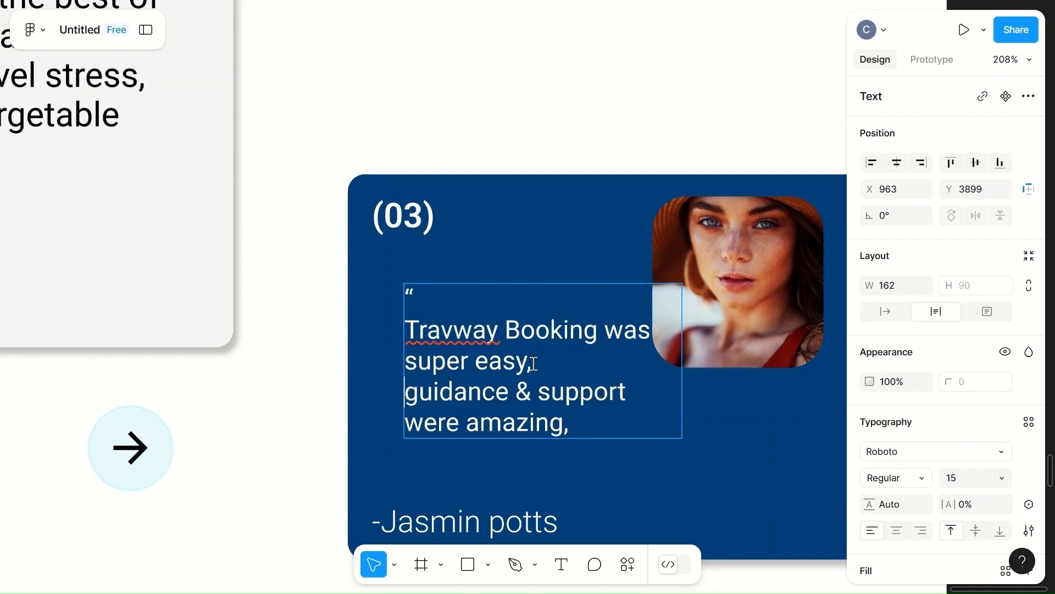
- Add the closing line "Thank you Travway. ”" to the (03) card's quote, correcting its spelling
left_click(574, 428)
key("Return")
type("Thankyou Travway")
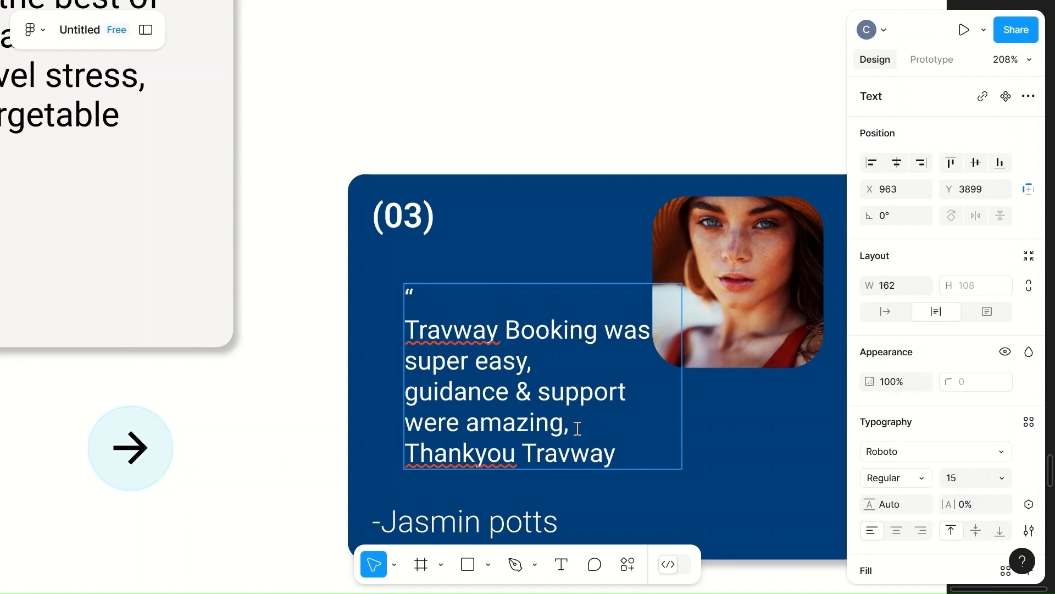
right_click(465, 454)
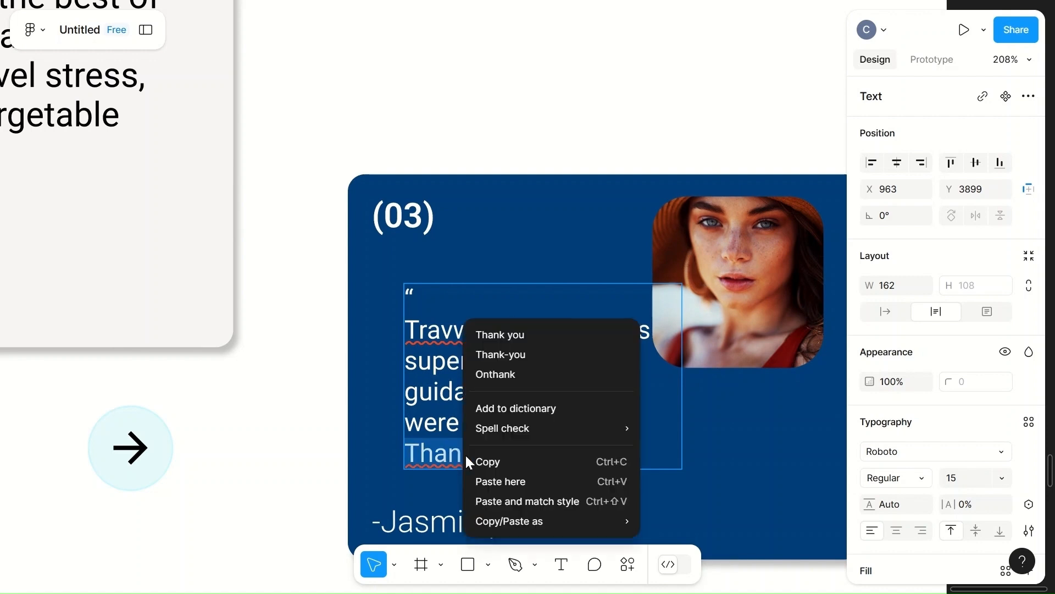
left_click(514, 338)
left_click(625, 452)
type(".”")
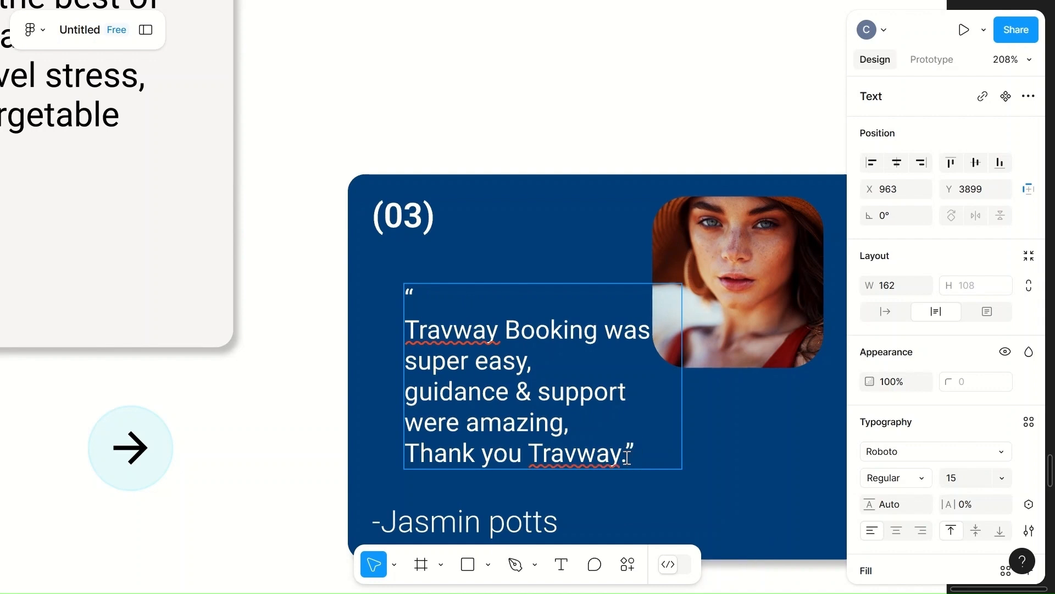
key("Left")
key("Escape")
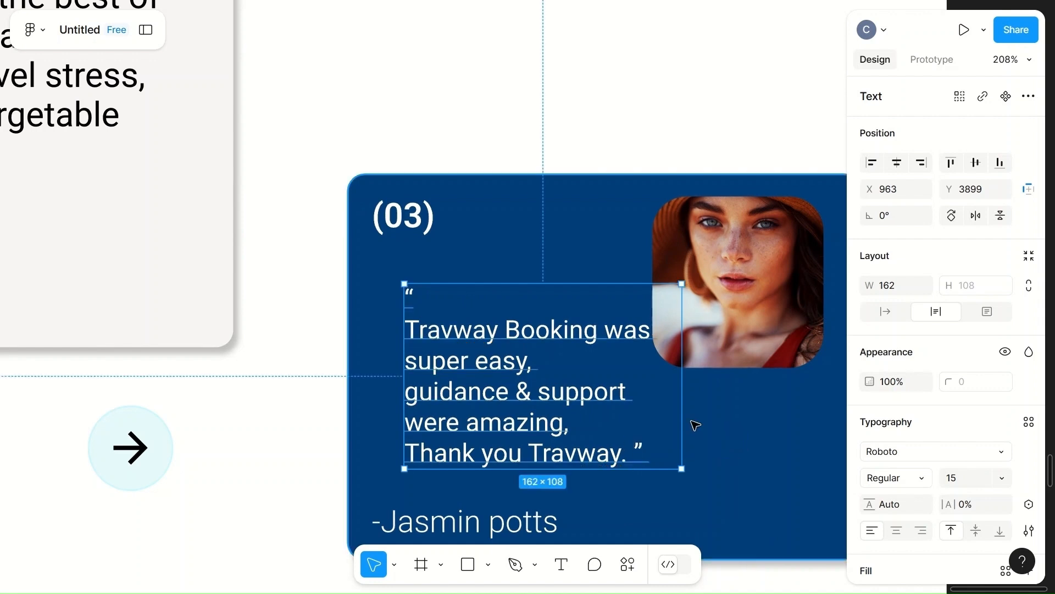
- Move the (03) card's quote to X 946, Y 3895, clear of the portrait, and nudge the portrait slightly outward
left_click_drag(558, 403, 595, 423)
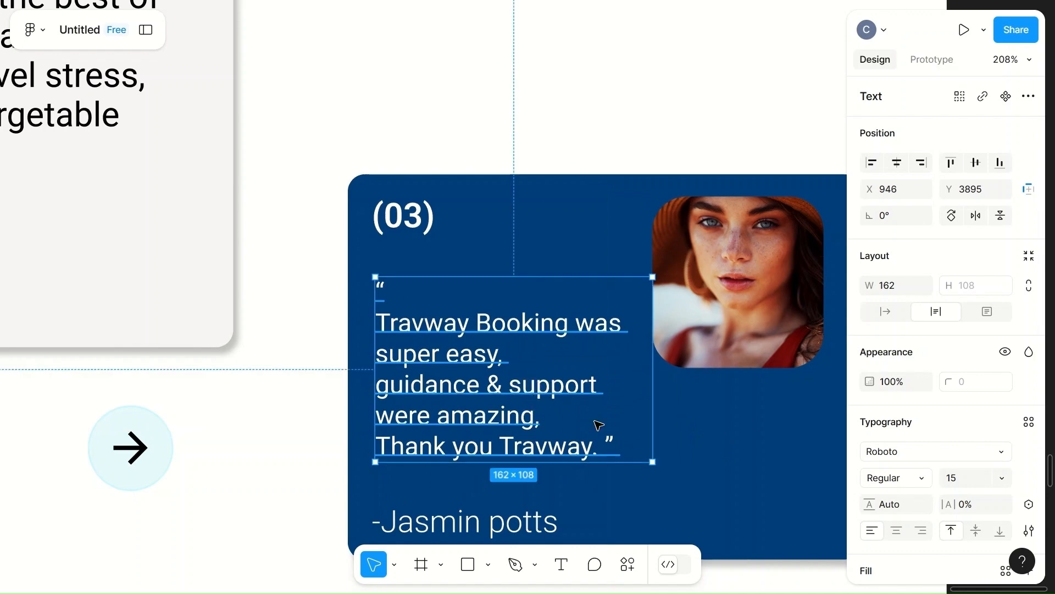
scroll(698, 462, "down", 3)
left_click(741, 244)
mouse_move(741, 244)
left_mouse_down()
mouse_move(759, 235)
mouse_move(745, 242)
left_mouse_up()
- Place the (03) card's client name beneath the portrait at X 1095, Y 4026, and lower the quote to X 947, Y 3904
left_click(478, 439)
left_click_drag(478, 440, 747, 433)
scroll(649, 437, "right", 3)
left_click_drag(647, 434, 630, 435)
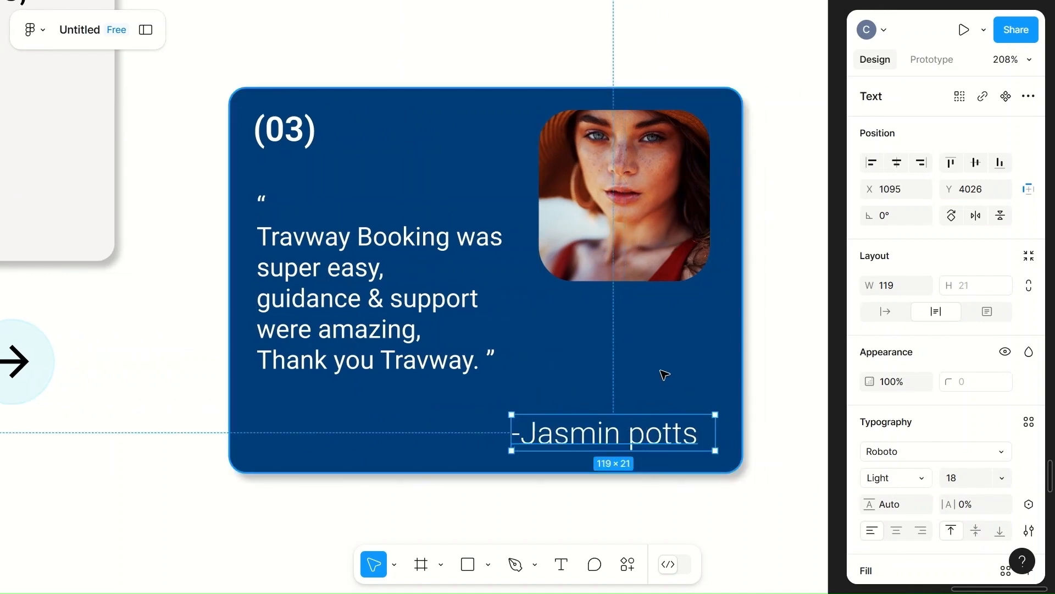
left_click(665, 375)
scroll(666, 371, "down", 5)
left_click(513, 342)
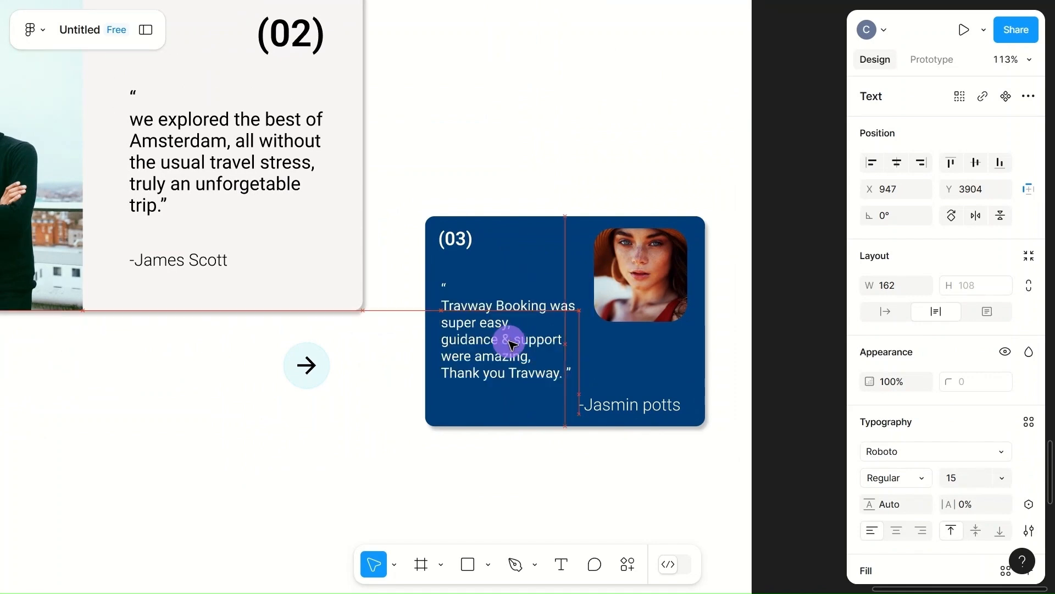
left_click(503, 497)
- Draw a rectangle about 1177 × 541 below the testimonial section, near the landing page's lower end, at about X 53, Y 4402
scroll(505, 499, "down", 5)
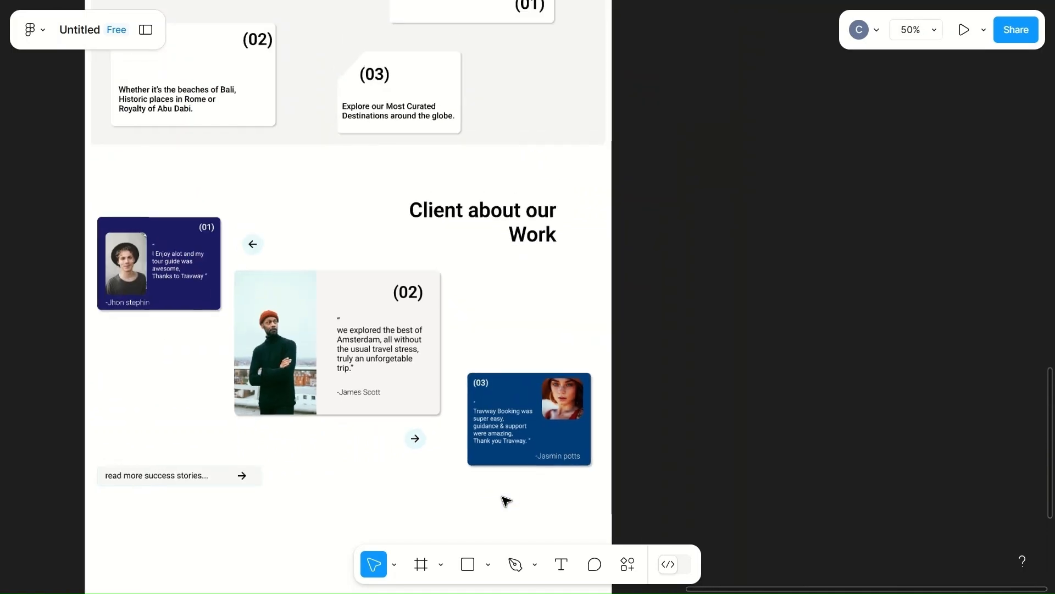
scroll(504, 500, "left", 2)
scroll(504, 499, "down", 2)
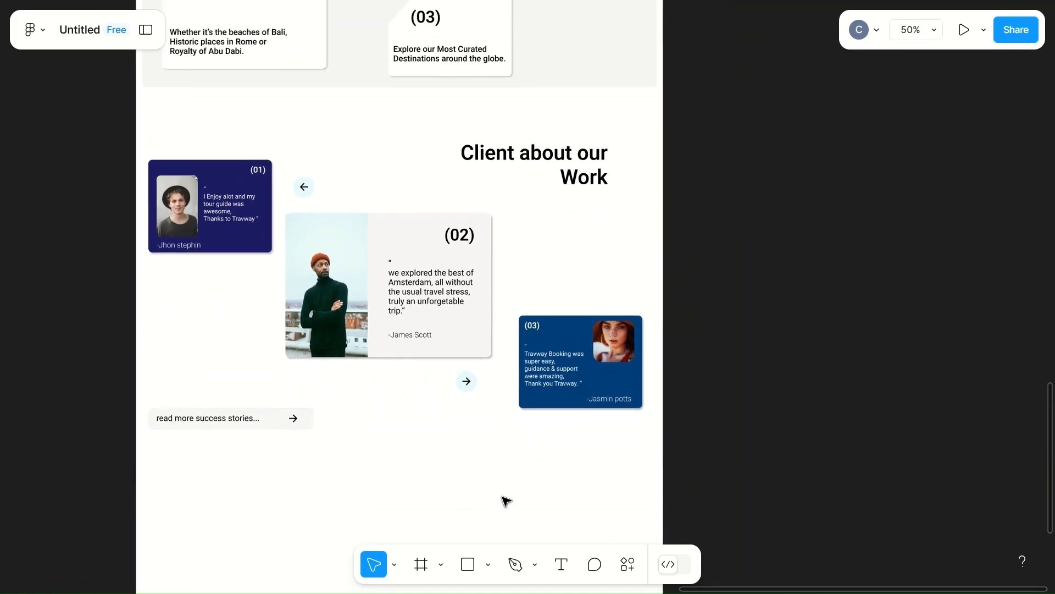
scroll(506, 501, "down", 4)
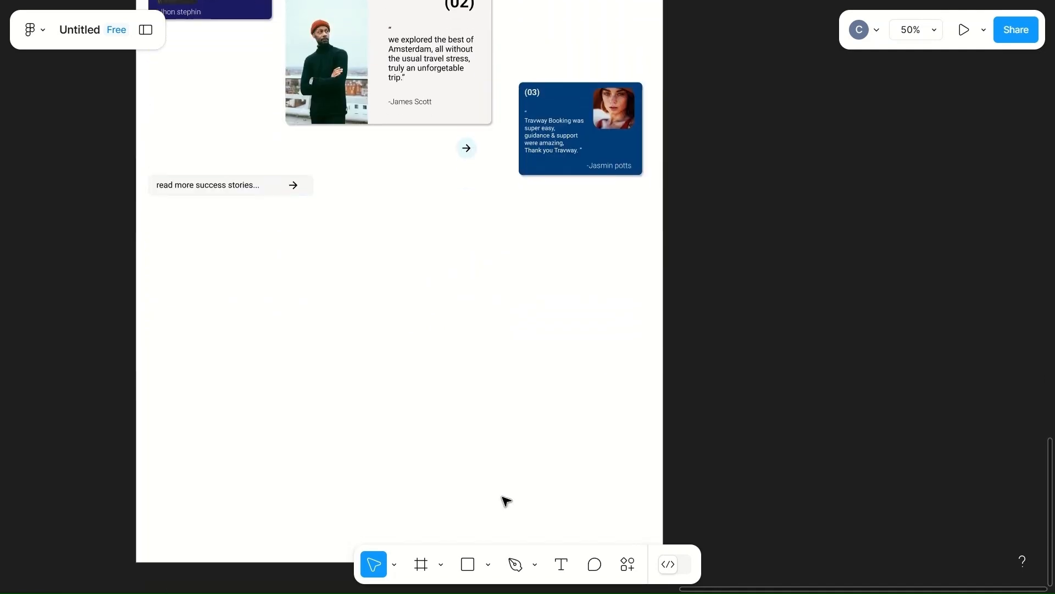
scroll(482, 249, "down", 3)
key("r")
left_click_drag(267, 300, 565, 436)
left_click_drag(446, 384, 448, 391)
- Set the new rectangle's width to 1250 and move it to X 15, Y 4375
left_click(906, 285)
type("125")
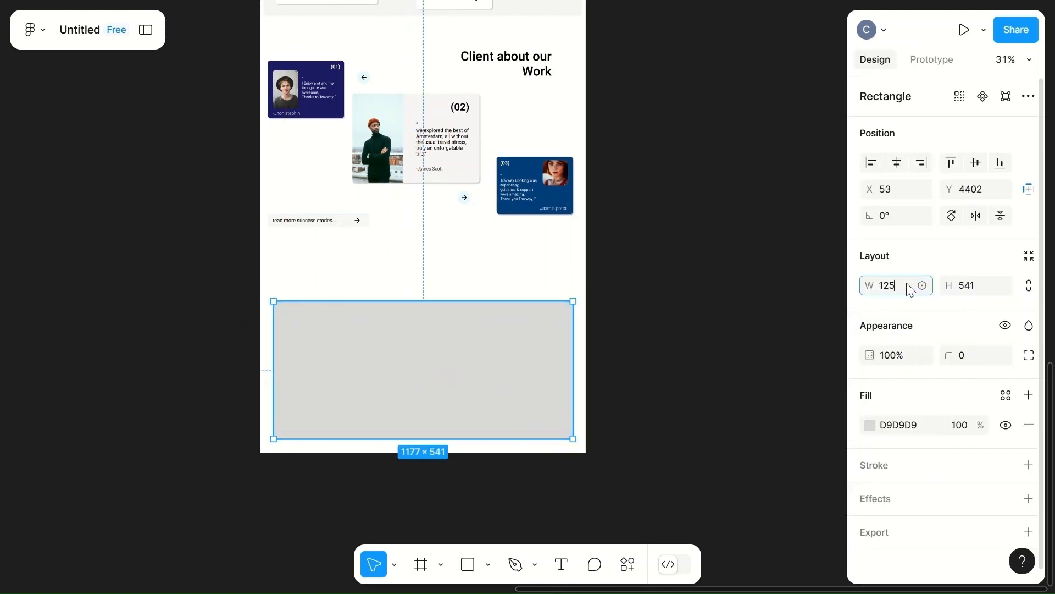
left_click(645, 436)
left_click_drag(481, 412, 468, 405)
left_click(702, 383)
left_click(537, 377)
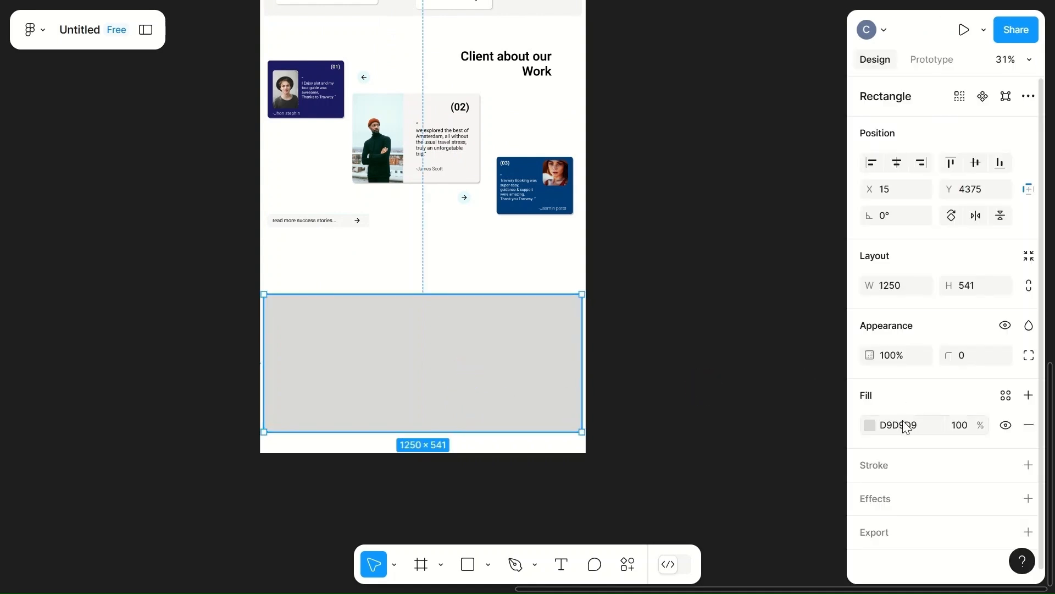
- Fill the new rectangle with light blue CCF7FF and set its corner radius to 10
left_click(869, 425)
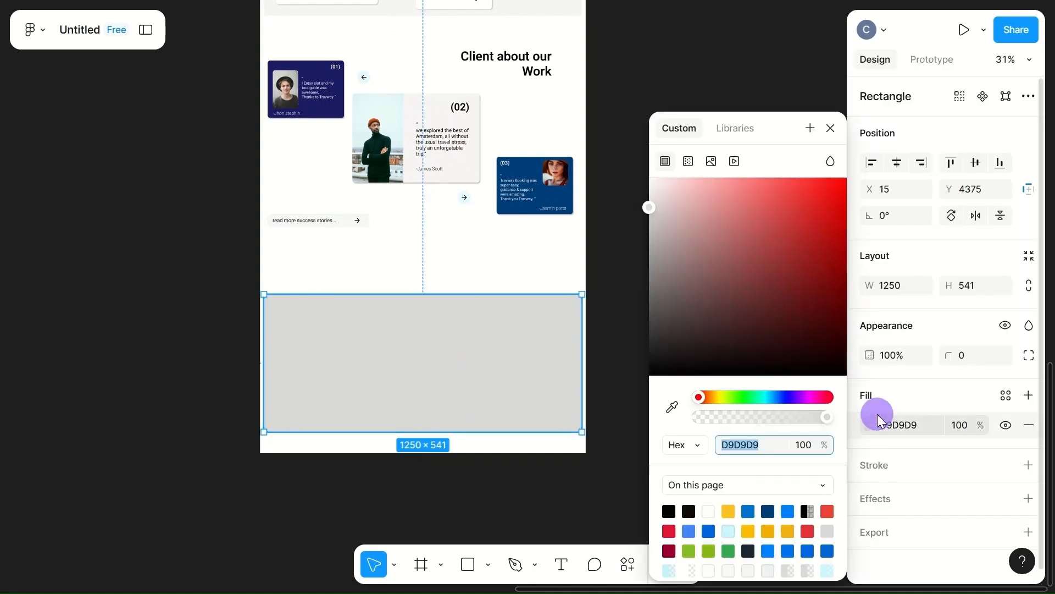
left_click(729, 531)
left_click(618, 242)
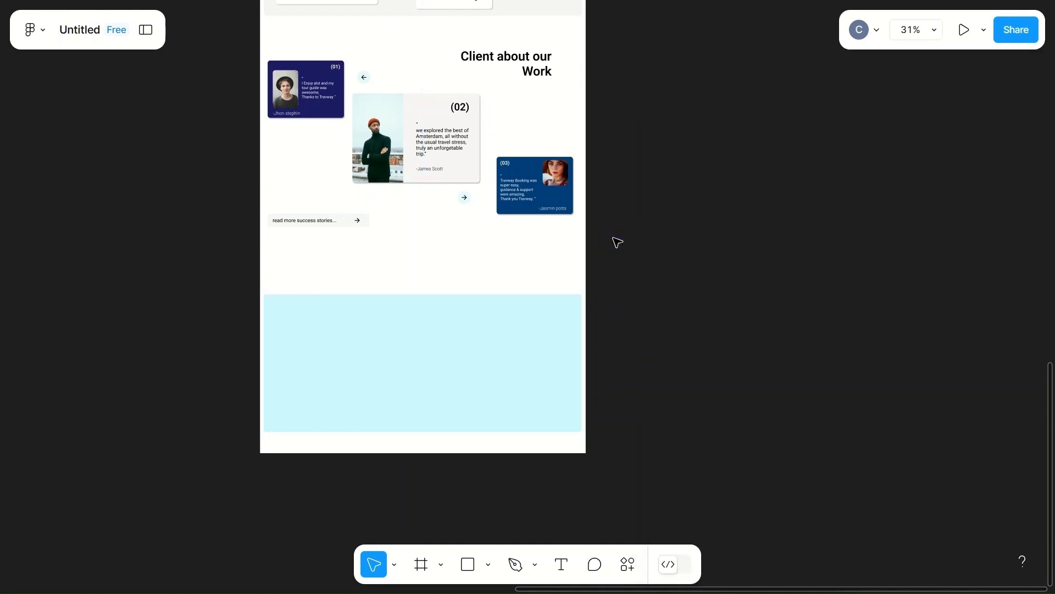
left_click(500, 302)
left_click(964, 356)
type("10")
left_click(723, 382)
- Copy the travway logo from the landing page header into the light blue rectangle at X 103, Y 4604
scroll(723, 385, "up", 3)
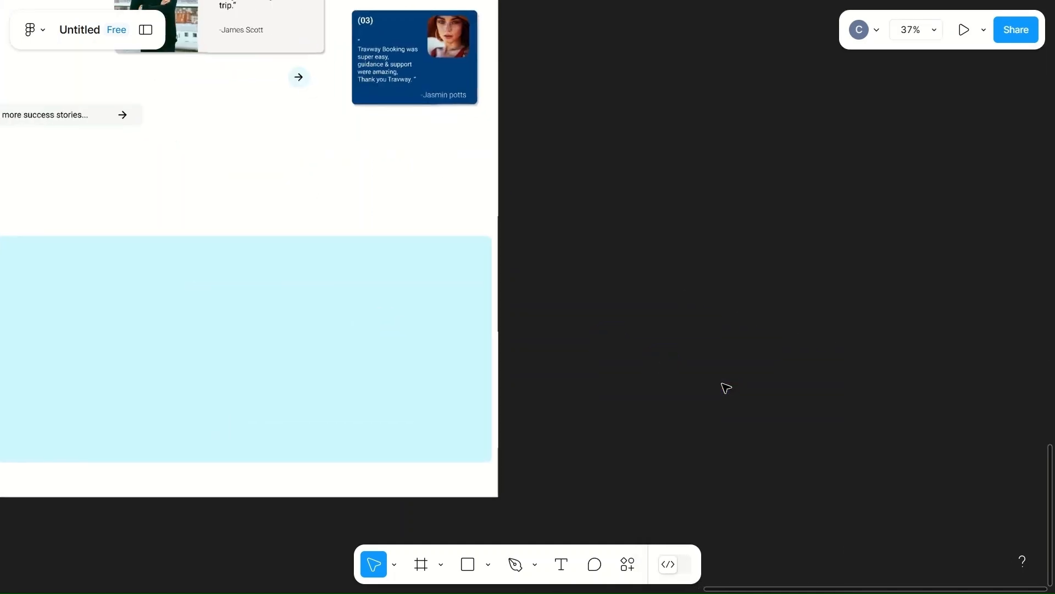
scroll(726, 388, "left", 4)
scroll(726, 388, "down", 3)
scroll(723, 389, "up", 15)
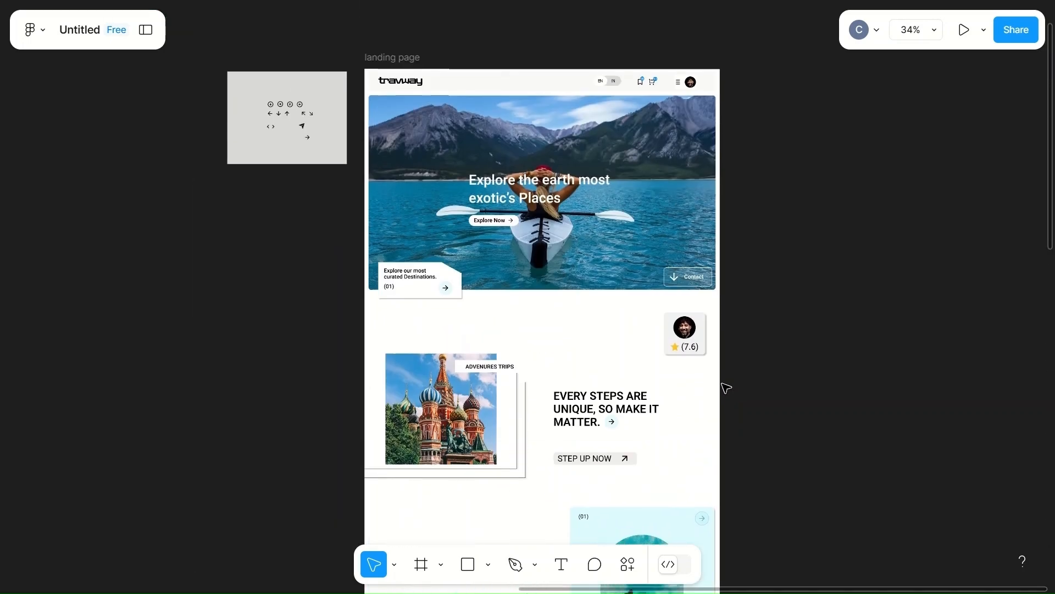
left_click(411, 100)
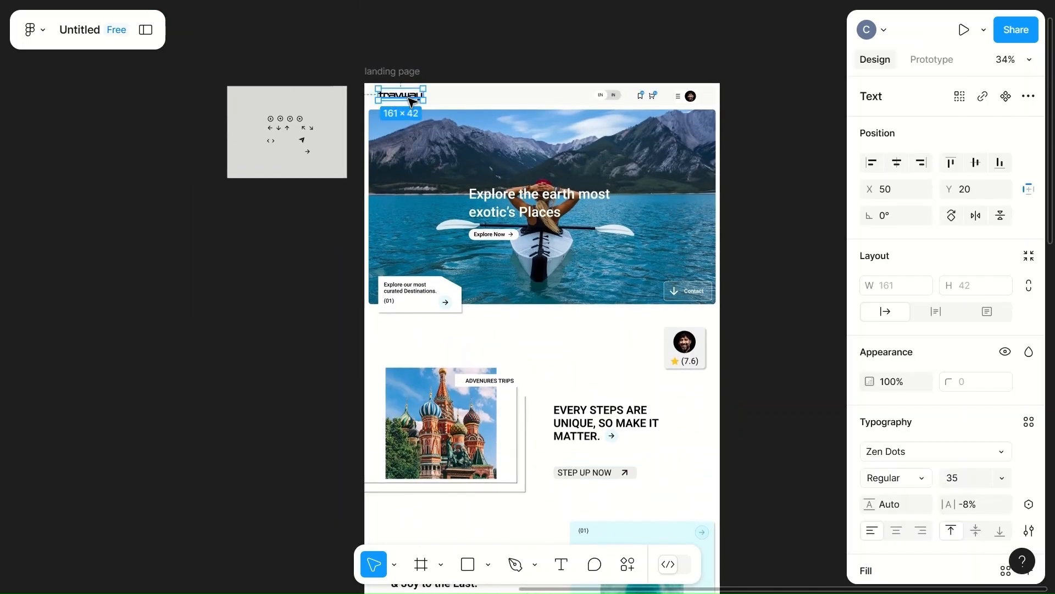
left_click_drag(411, 100, 424, 397)
right_click(424, 396)
left_click(490, 187)
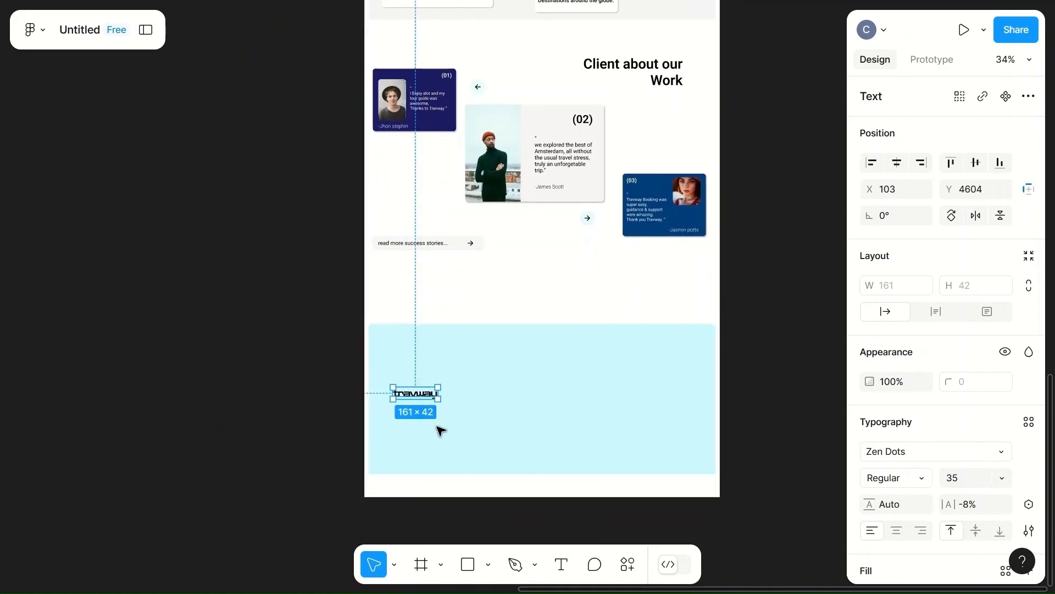
- Set the font size of the travway logo in the light blue rectangle to 80
scroll(442, 430, "up", 5)
left_click(392, 352)
left_click(971, 476)
type("80")
left_click(605, 431)
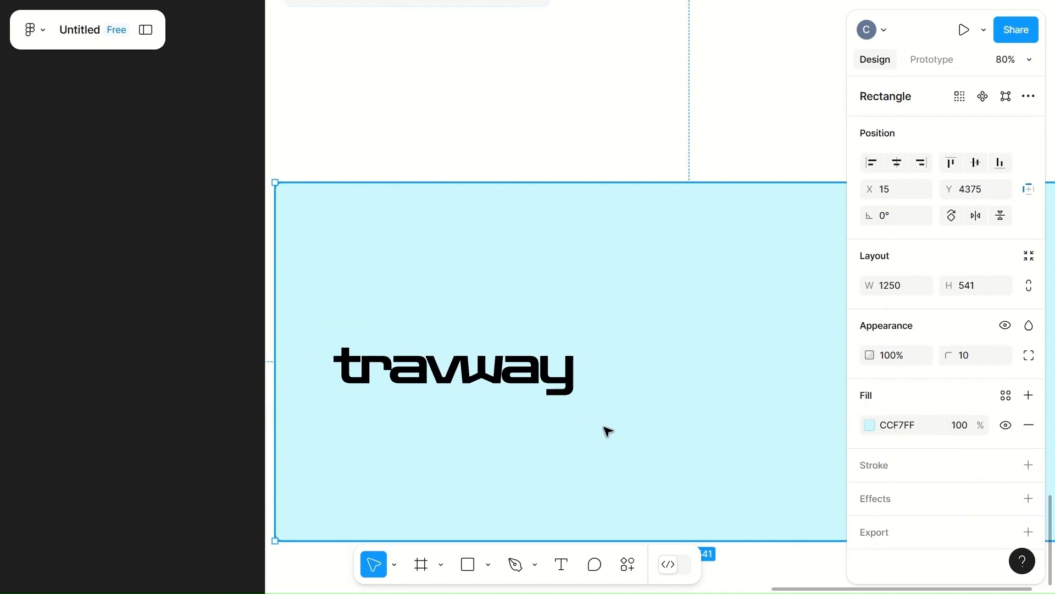
- Move the travway logo to X 419, Y 4792, near the bottom edge of the light blue rectangle
left_click(507, 367)
scroll(507, 368, "right", 5)
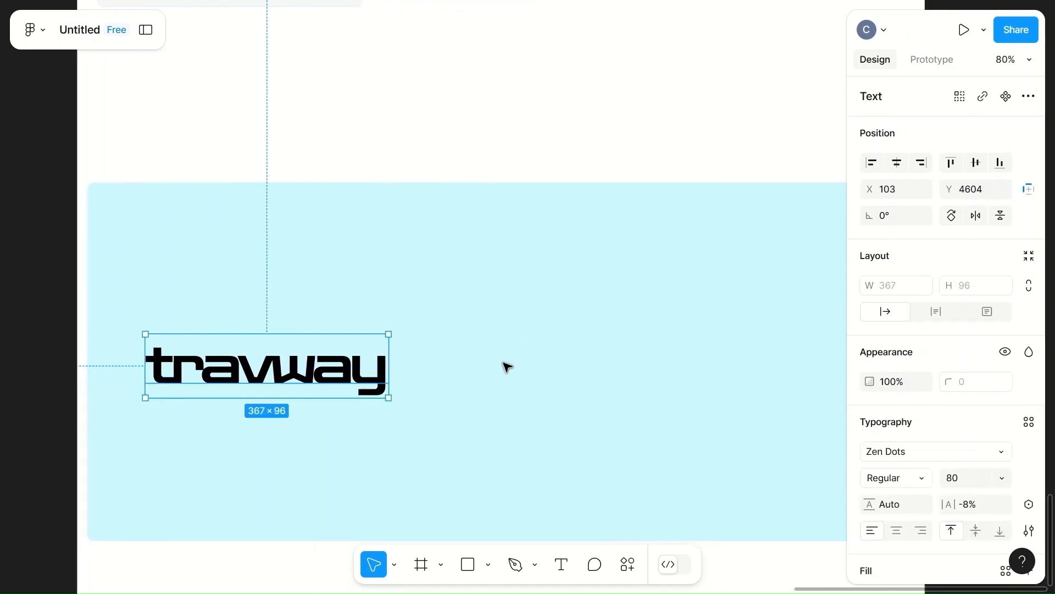
scroll(487, 424, "down", 5)
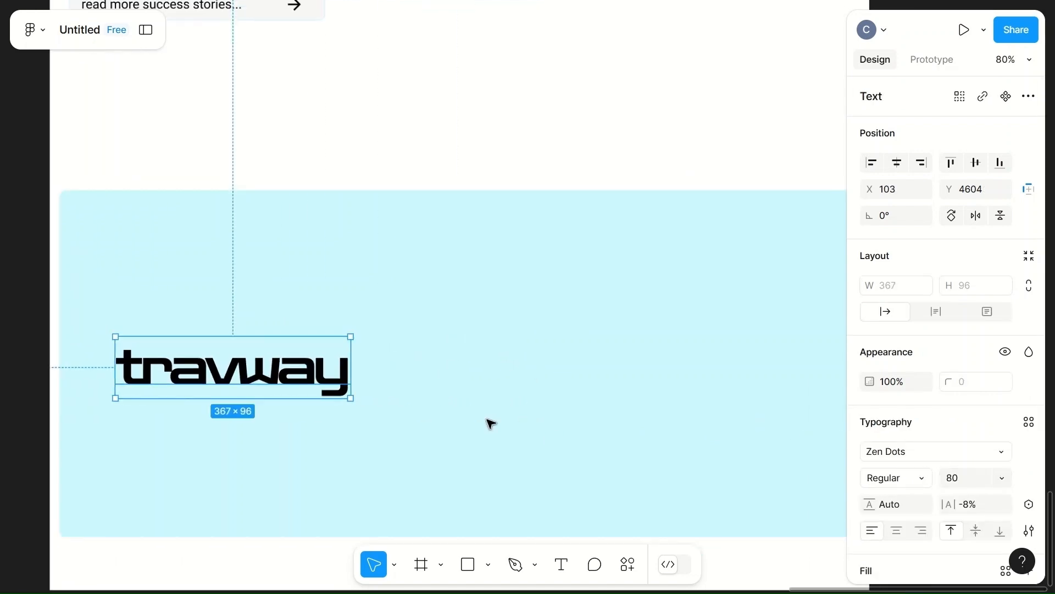
left_click(214, 394)
left_click_drag(215, 394, 330, 463)
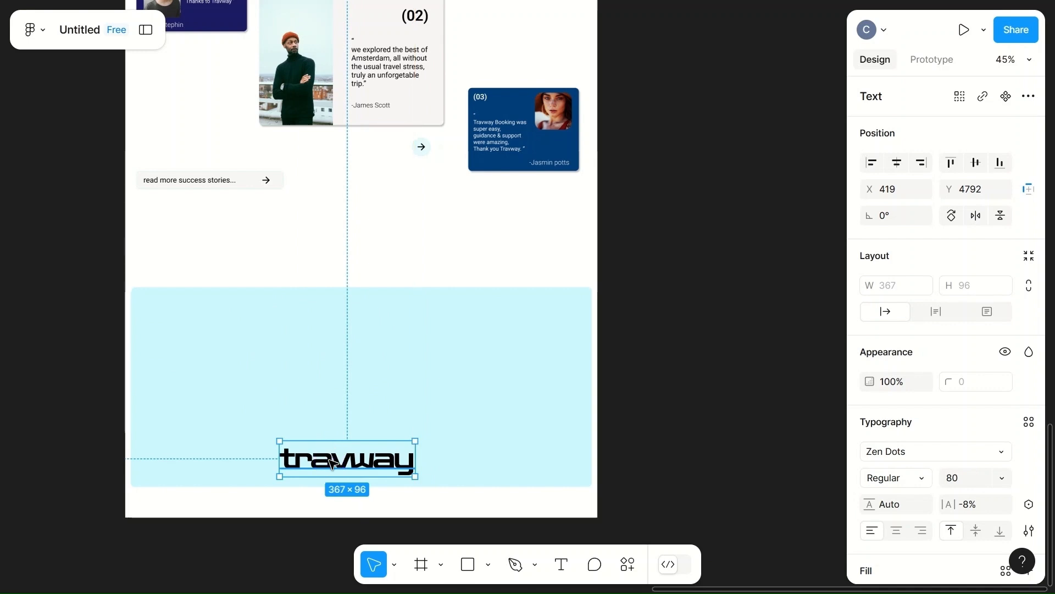
- Reduce the travway logo's text box height to 72 and lower it onto the light blue rectangle's bottom edge
mouse_move(372, 476)
left_mouse_down()
mouse_move(371, 467)
mouse_move(370, 476)
left_mouse_up()
left_click(483, 469)
left_click(370, 456)
left_click(480, 469)
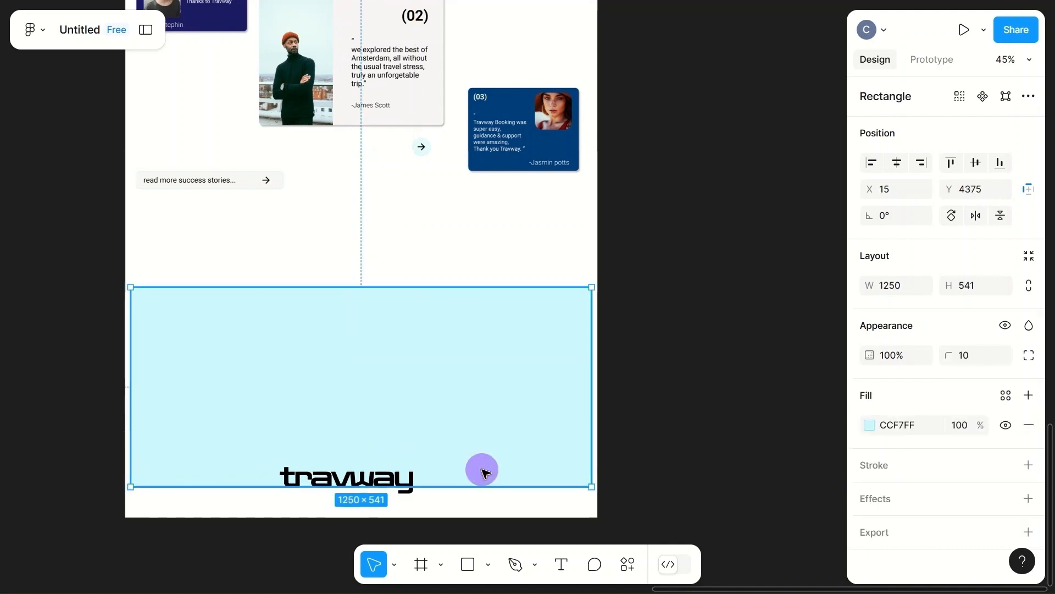
- Add a drop shadow with an X offset of 2 to the travway logo in the light blue rectangle
left_click(355, 483)
scroll(942, 501, "down", 4)
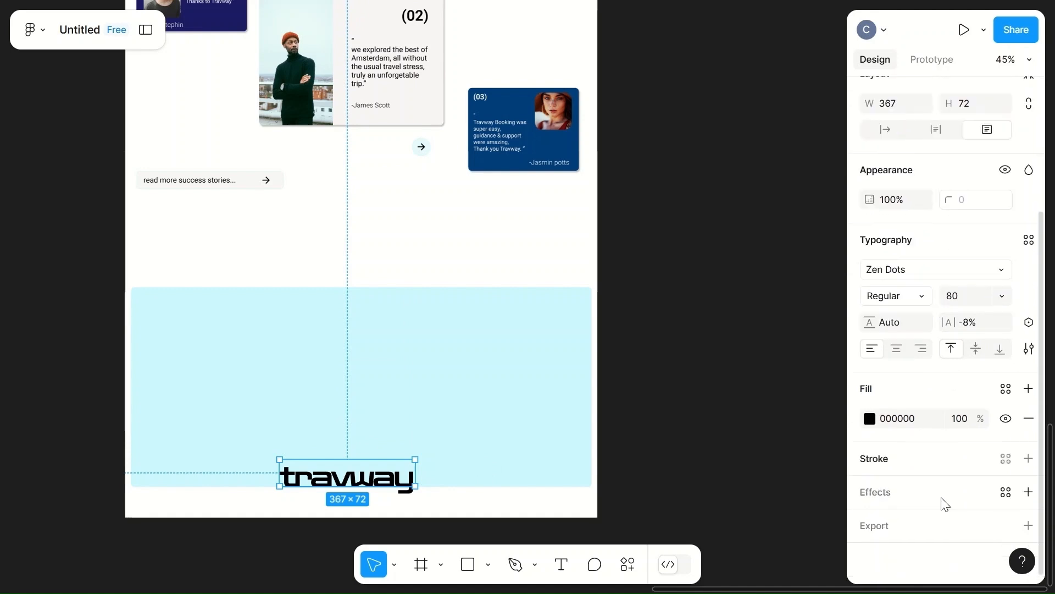
left_click(902, 494)
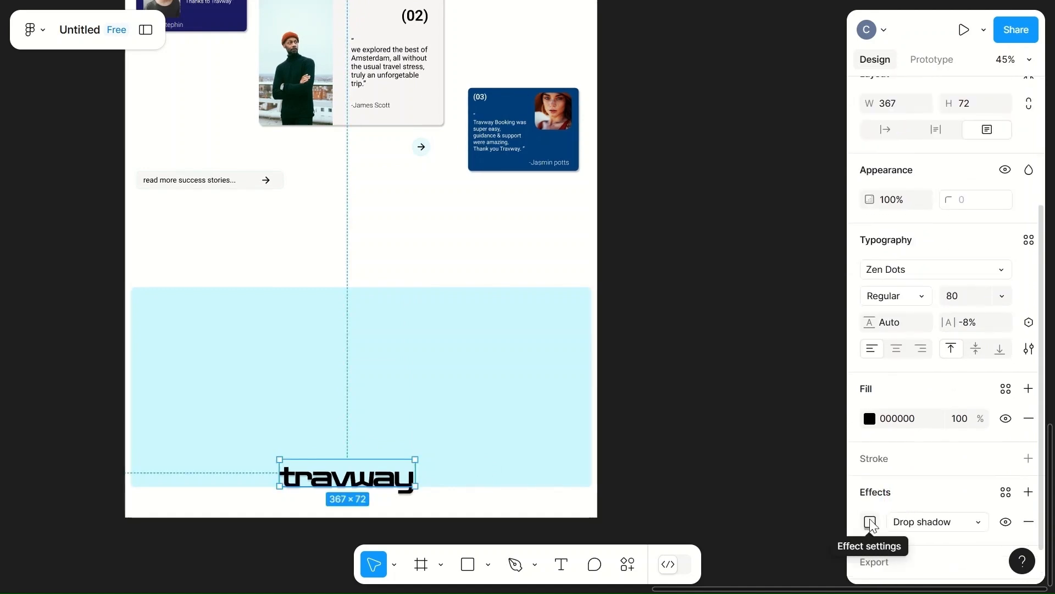
scroll(458, 429, "up", 5)
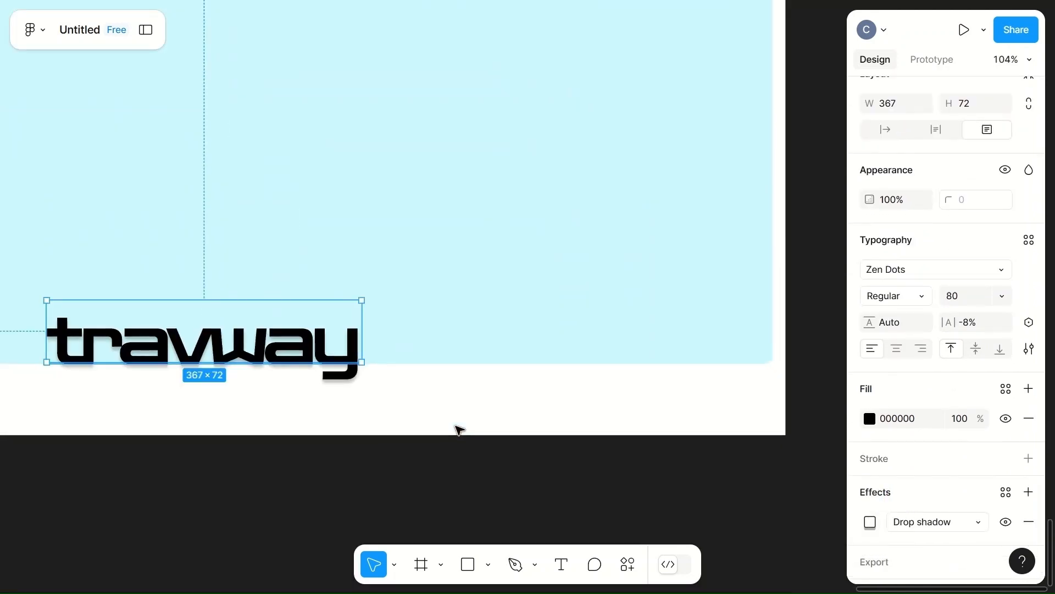
scroll(458, 429, "up", 5)
scroll(458, 429, "left", 4)
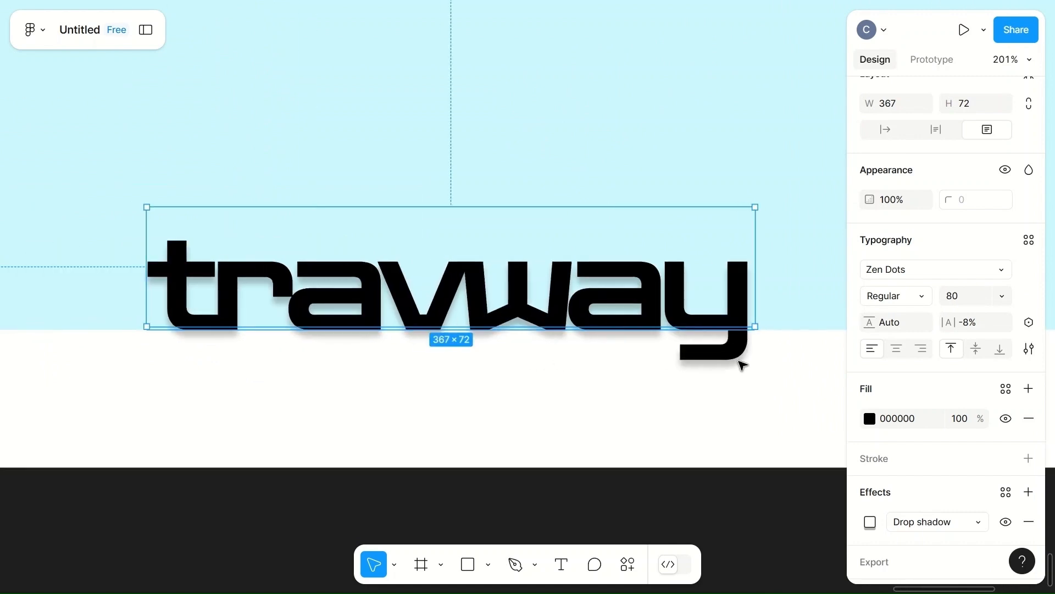
left_click(871, 522)
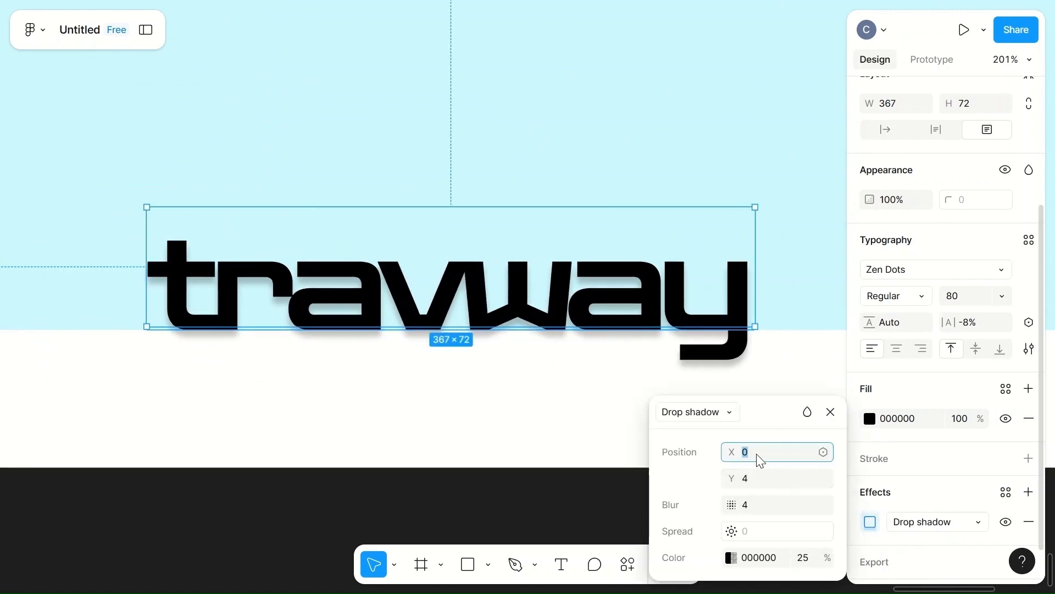
type("2")
left_click(568, 429)
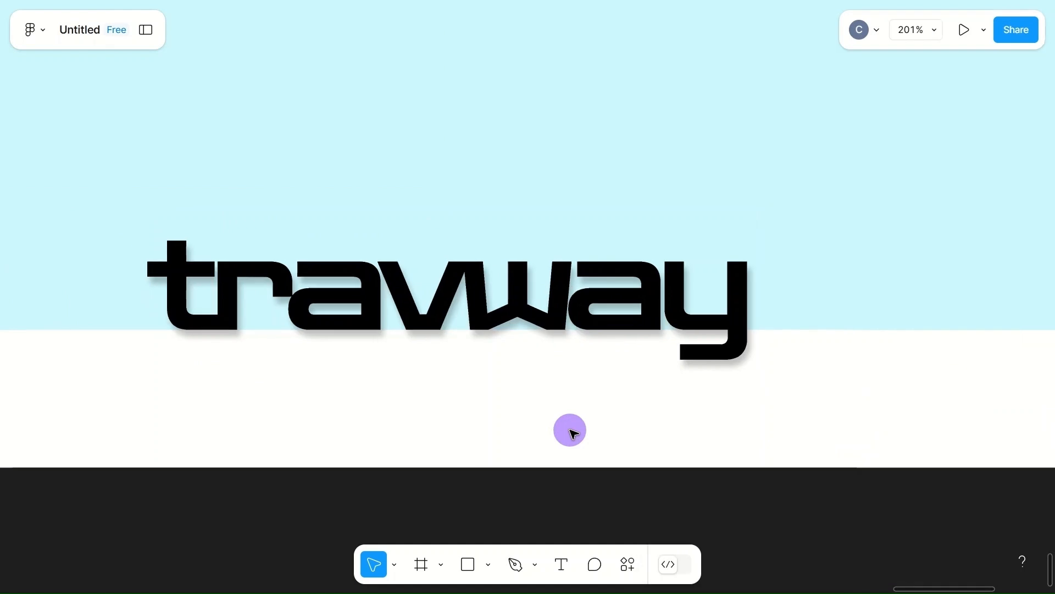
- Review the whole landing page, from the header and hero image down to the light blue footer
scroll(556, 424, "down", 8)
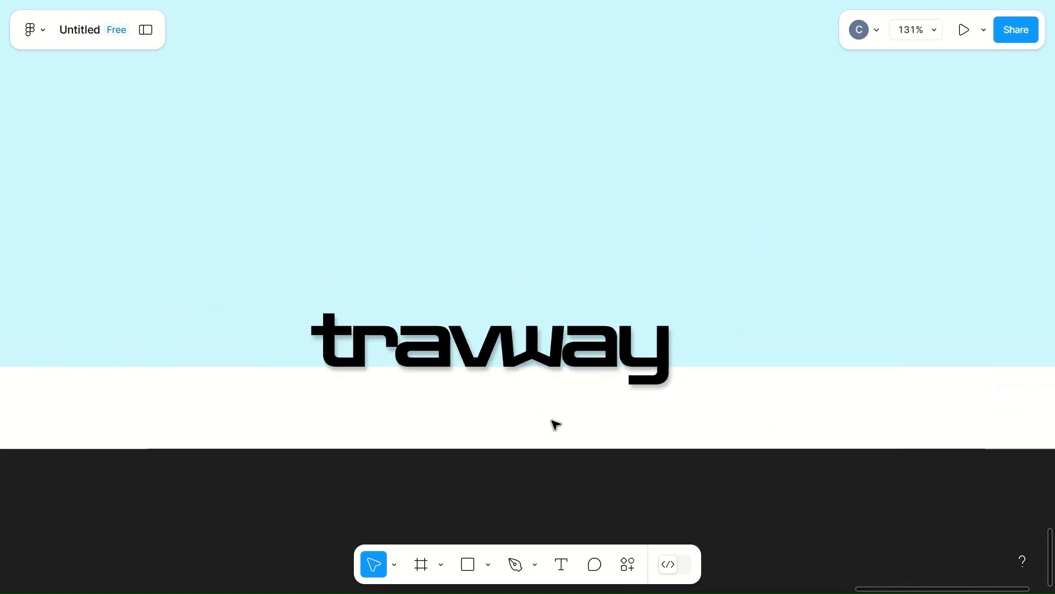
scroll(553, 424, "up", 3)
scroll(643, 407, "up", 5)
scroll(649, 407, "up", 10)
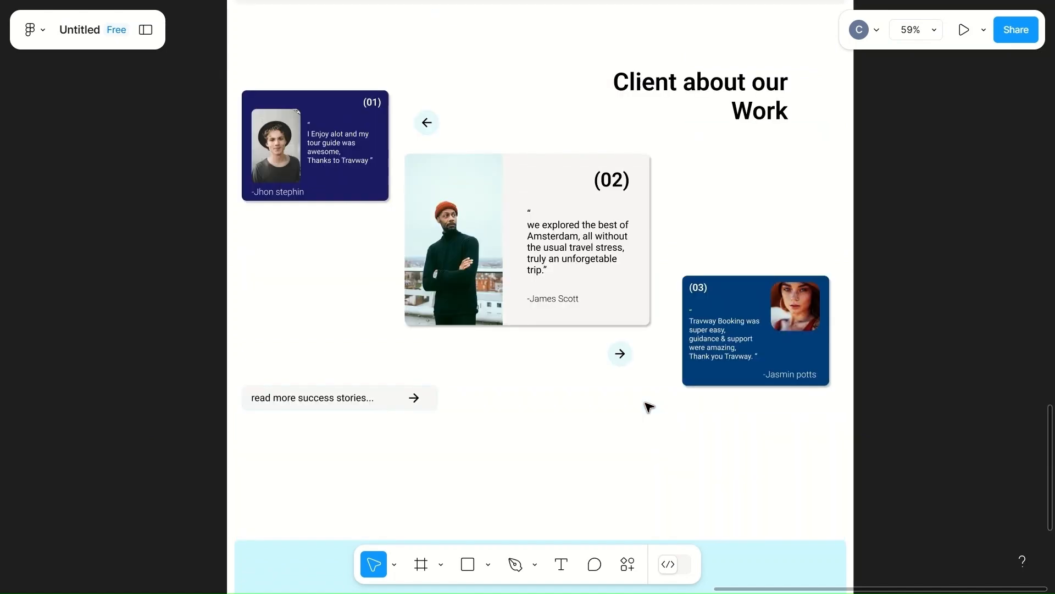
scroll(648, 406, "down", 5)
scroll(648, 407, "up", 10)
scroll(649, 407, "up", 5)
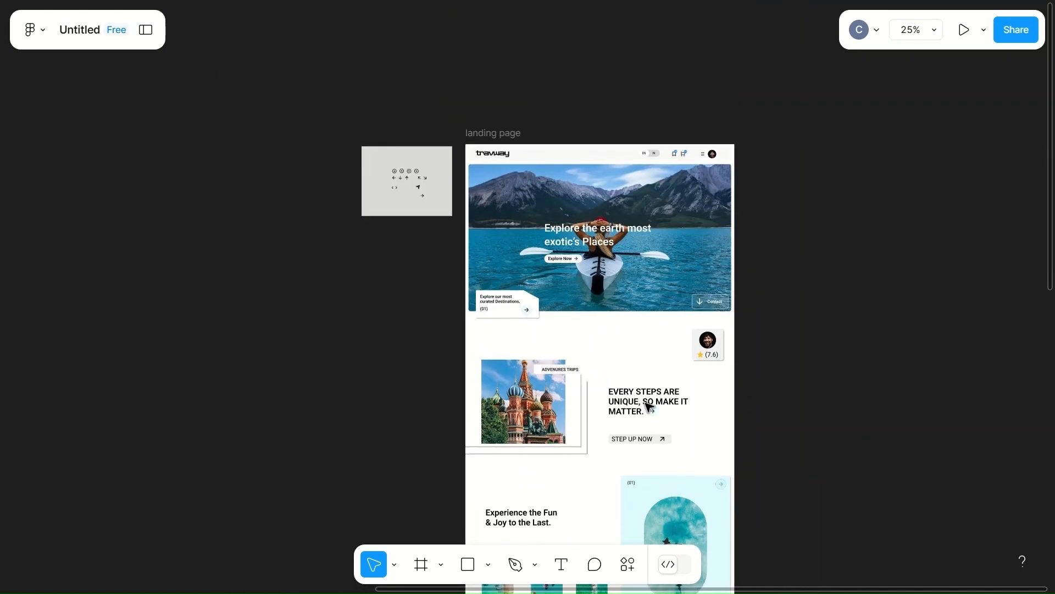
scroll(649, 407, "down", 15)
scroll(648, 407, "up", 2)
scroll(648, 406, "up", 5)
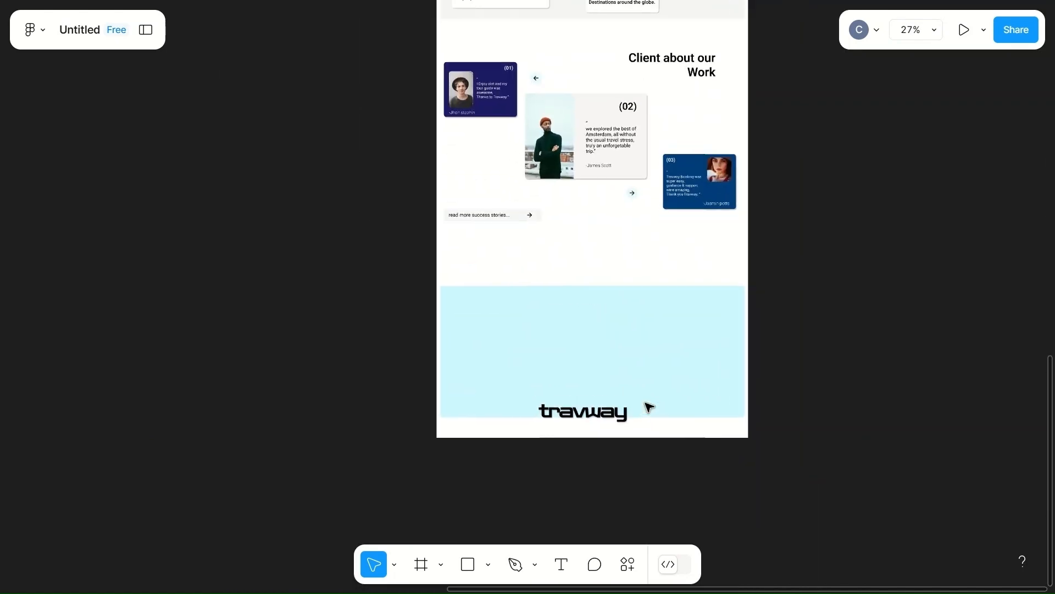
scroll(648, 407, "up", 15)
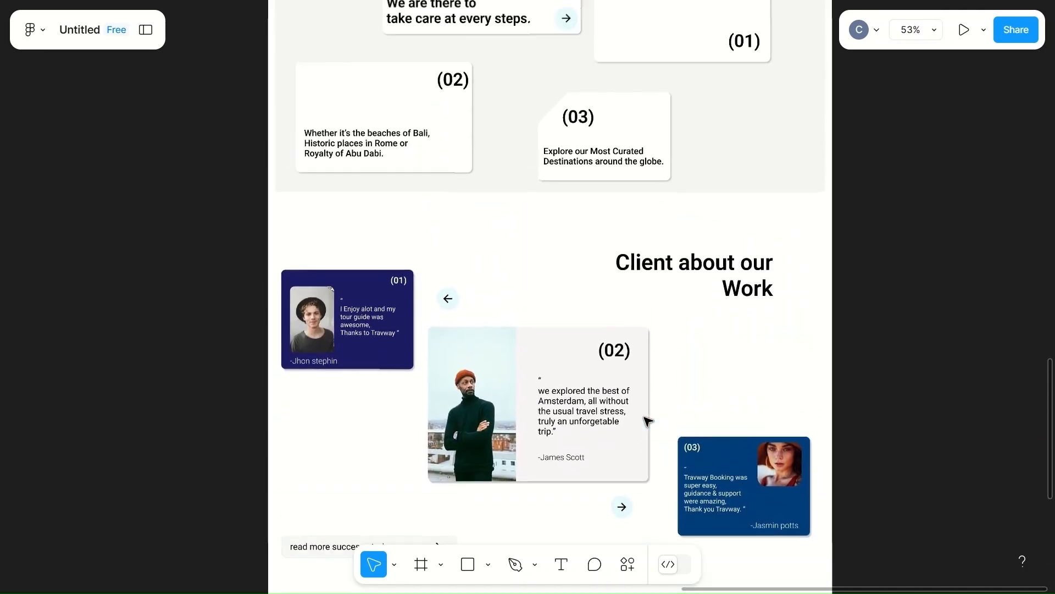
scroll(648, 421, "up", 20)
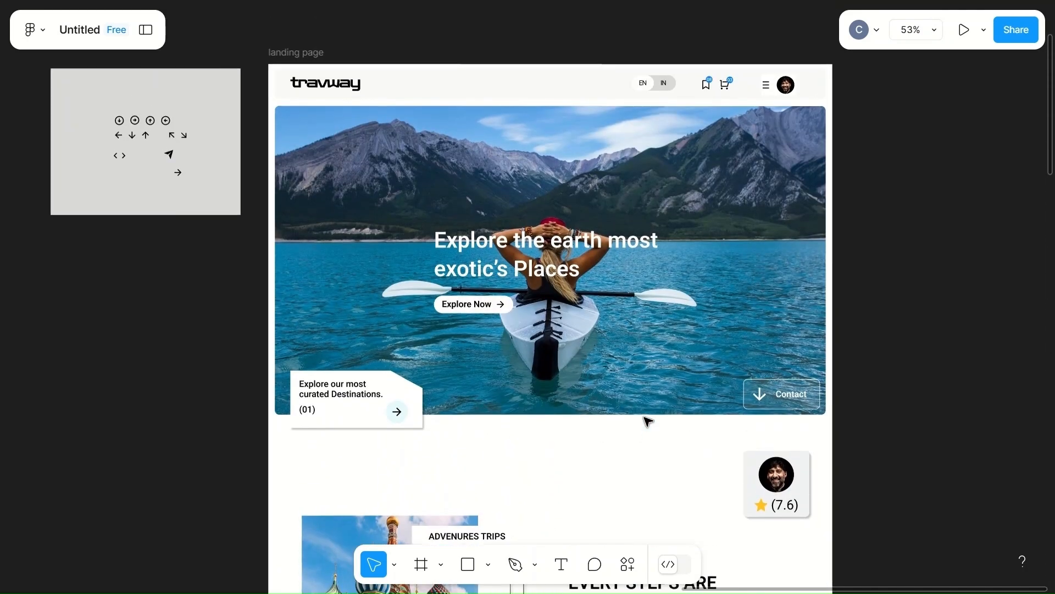
scroll(648, 421, "down", 20)
scroll(649, 421, "down", 10)
scroll(649, 421, "up", 5)
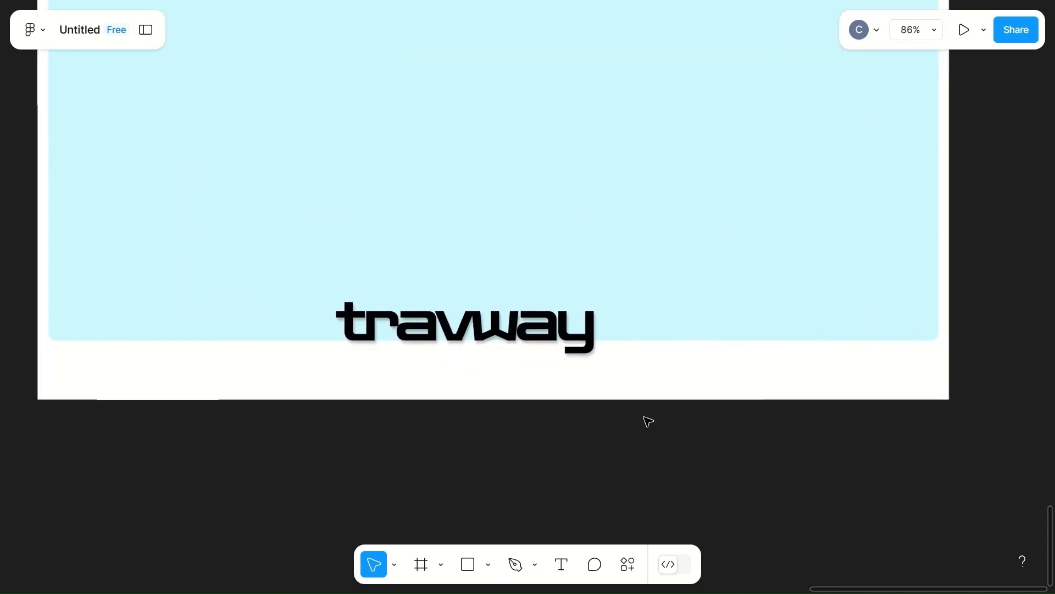
- Add the text "Travway" near the light blue rectangle's upper-left corner at X 62, Y 4449
scroll(649, 421, "left", 3)
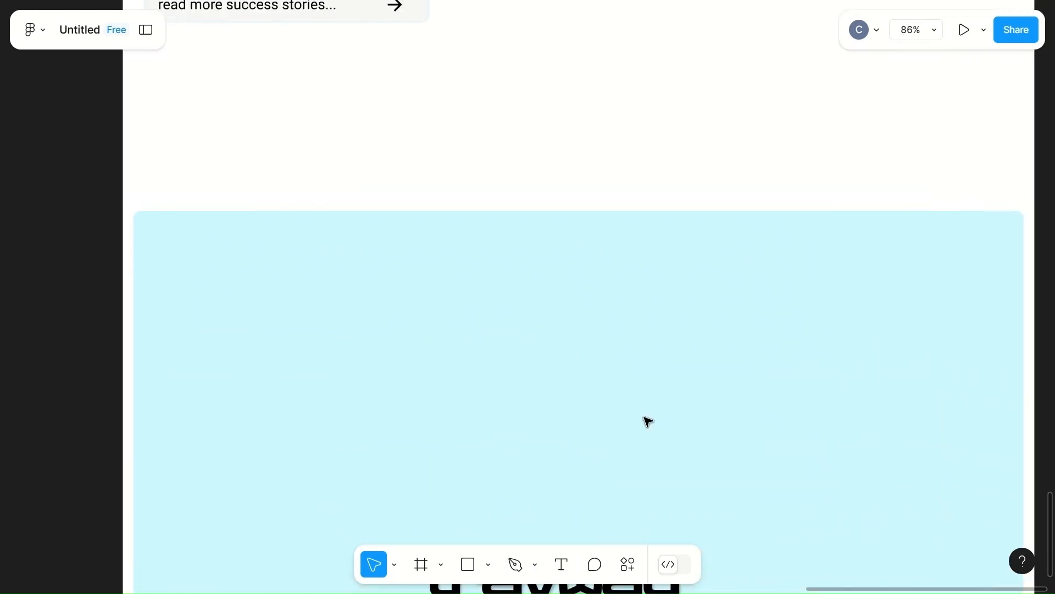
key("t")
left_click(166, 263)
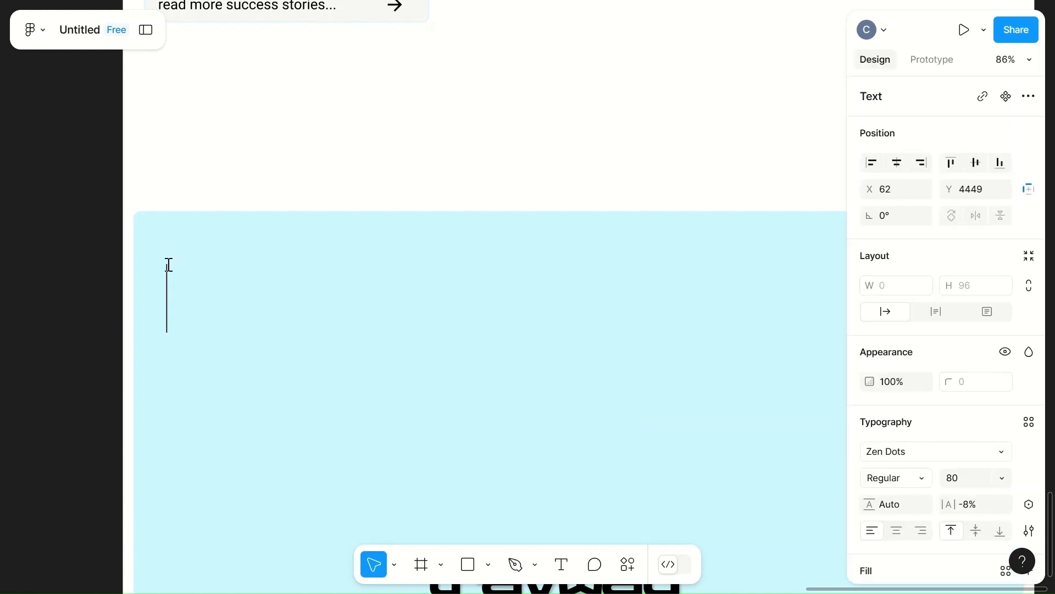
type("Tra")
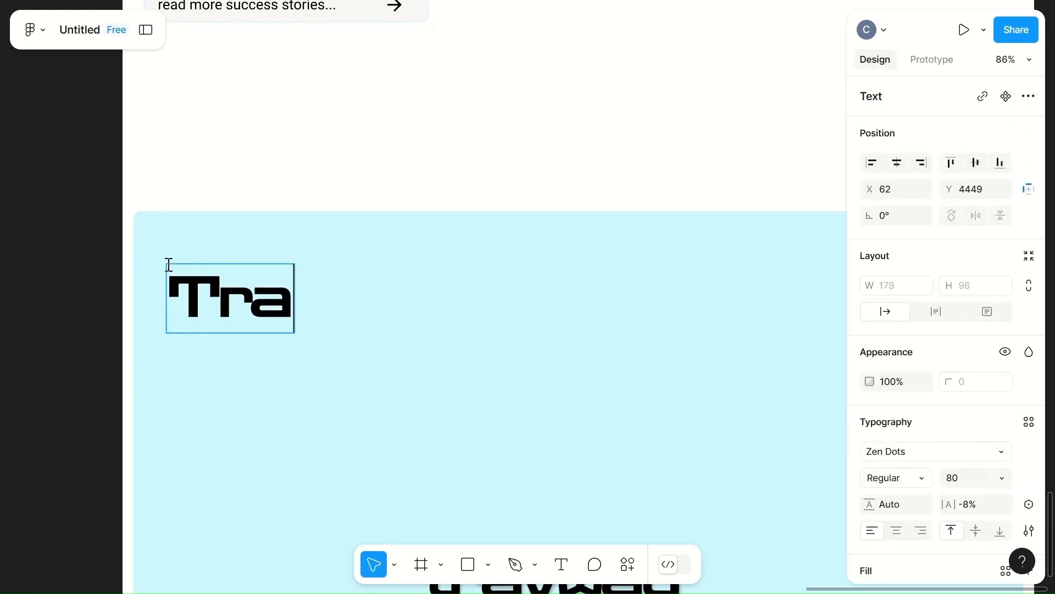
type("vway")
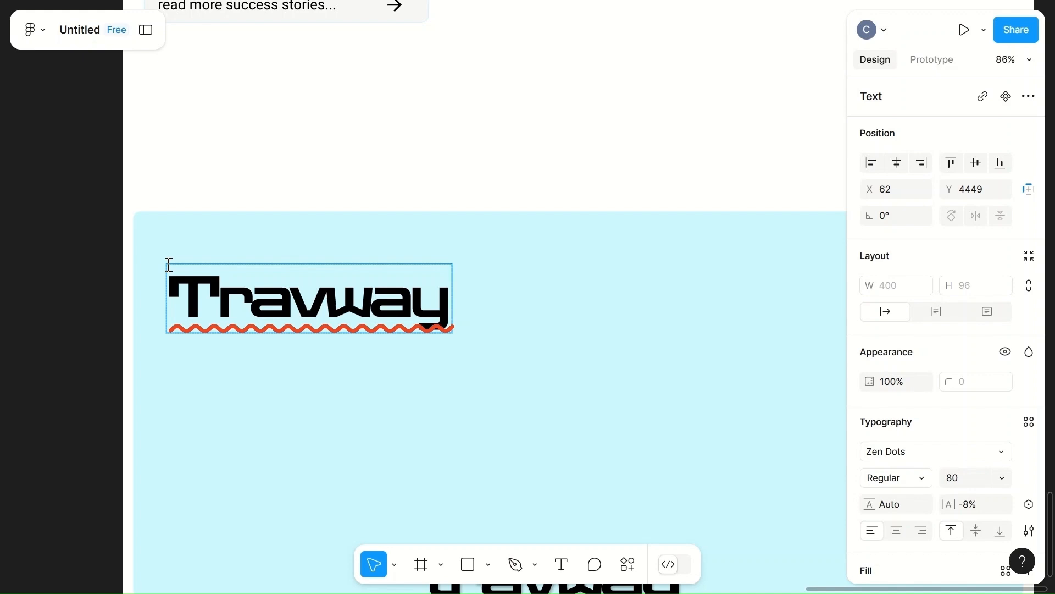
left_click(500, 394)
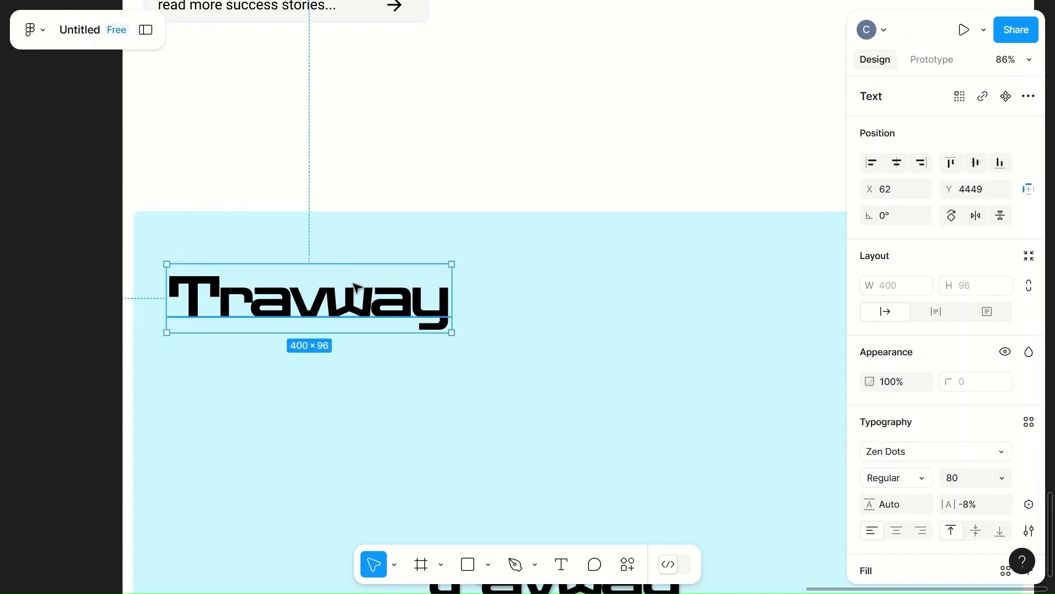
- Change the new Travway text's font to Roboto and set its size to 20
left_click(943, 460)
type("rob")
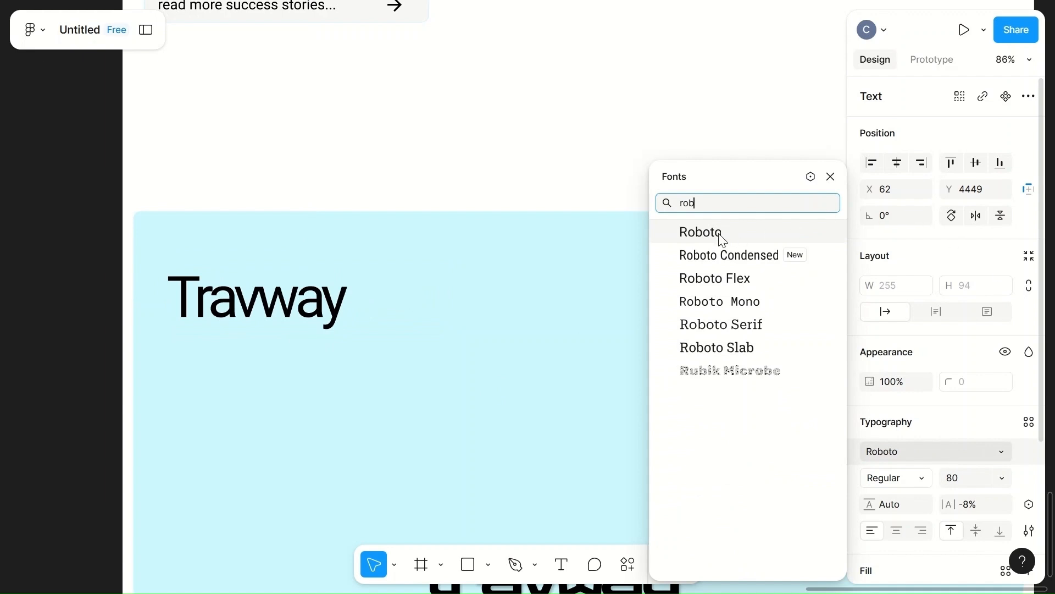
left_click(723, 239)
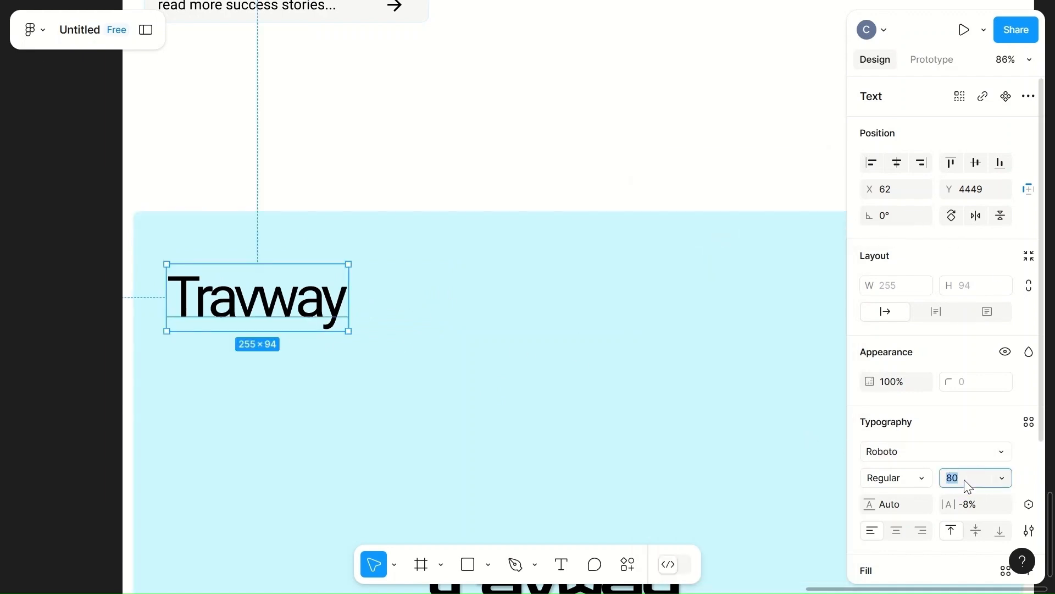
type("20")
left_click(441, 372)
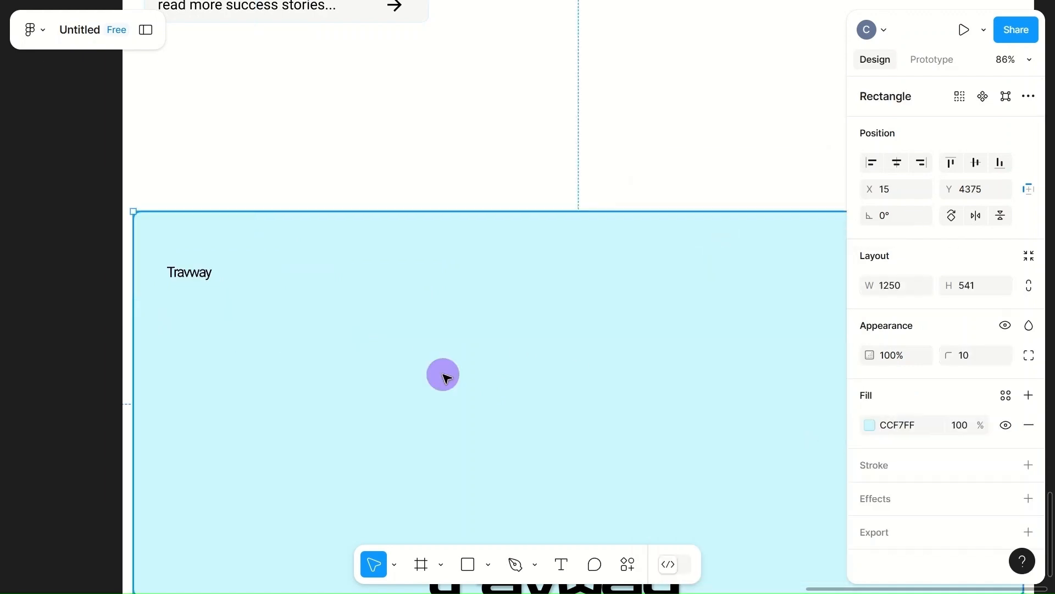
- Move the small Travway text in the light blue rectangle to X 83, Y 4471
left_click(189, 273)
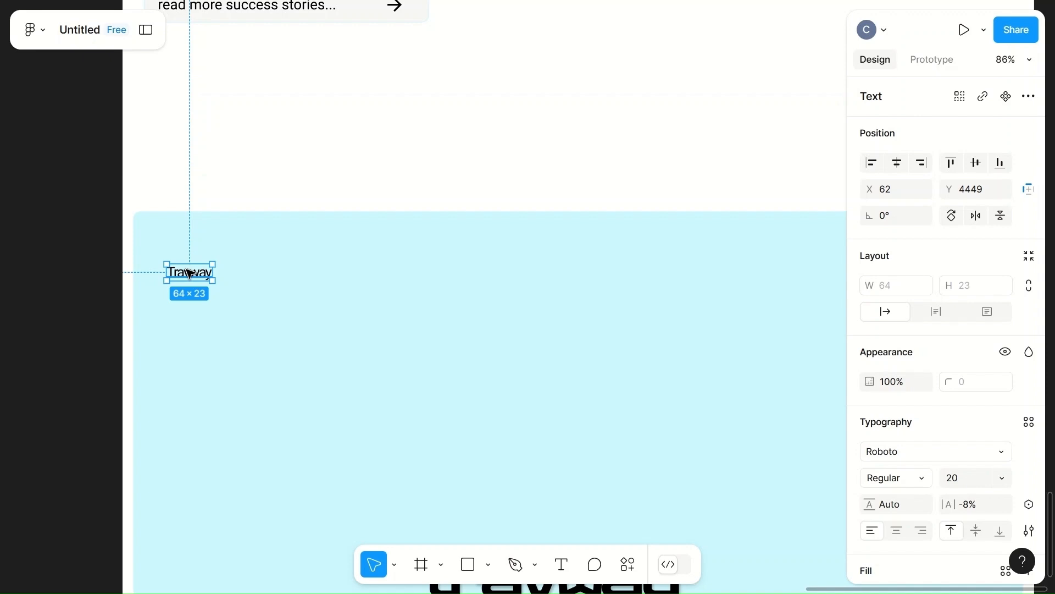
left_click(222, 274)
left_click(195, 273)
mouse_move(212, 278)
left_mouse_down()
mouse_move(226, 263)
mouse_move(206, 257)
mouse_move(198, 290)
left_mouse_up()
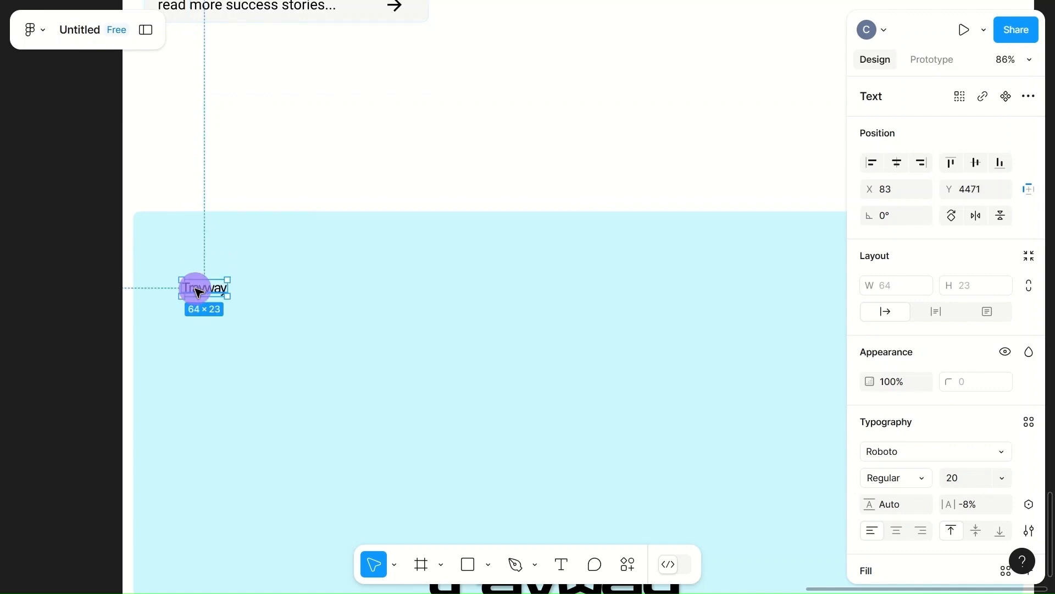
- Extend the small footer text to read "Travway is best amongst others,"
double_click(218, 288)
left_click(224, 288)
key("Return")
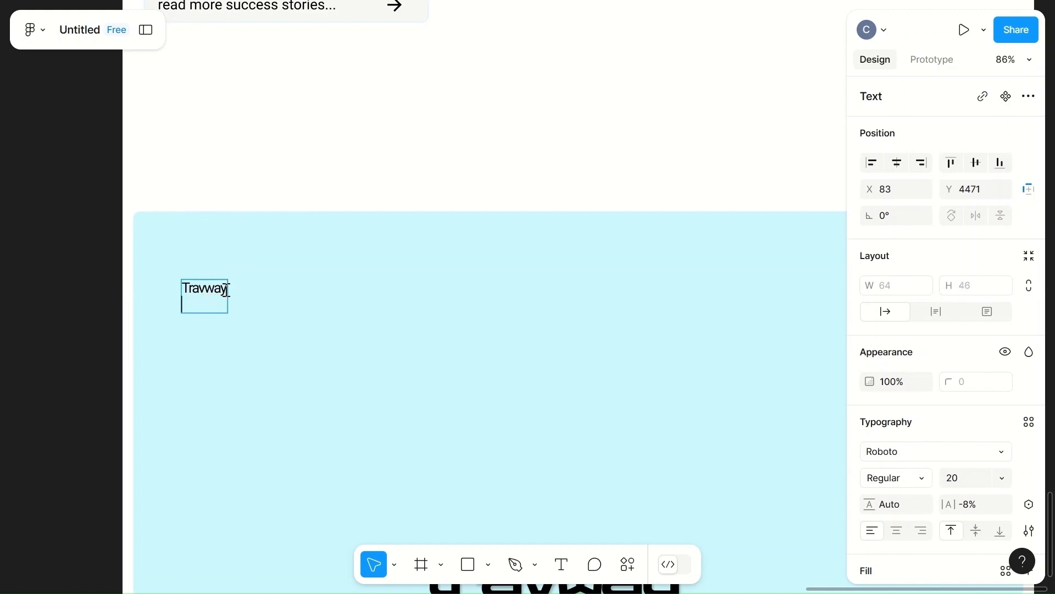
key("BackSpace")
type("is best among")
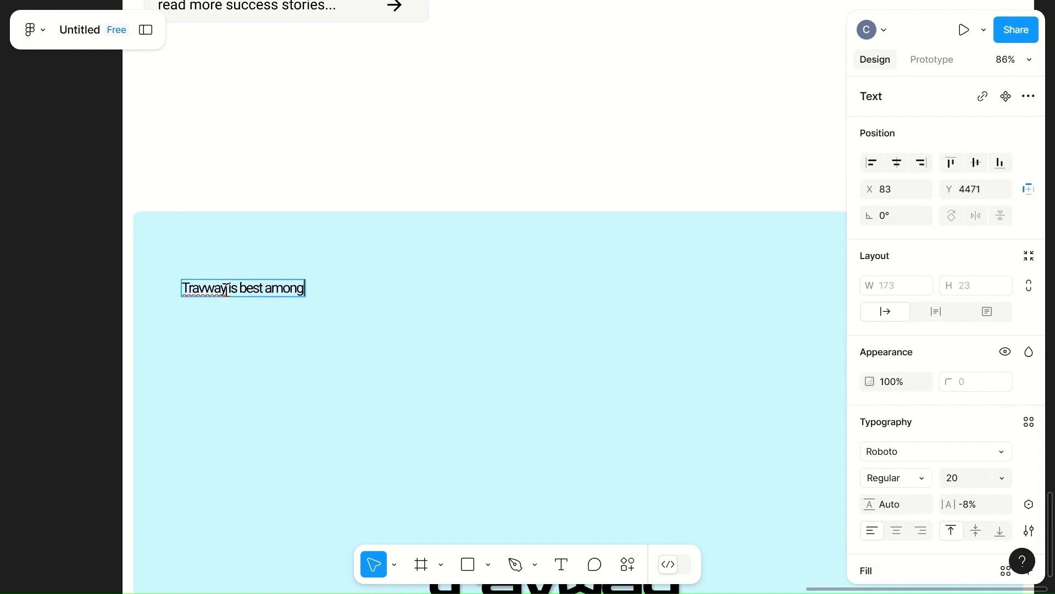
key("BackSpace")
type("gst others")
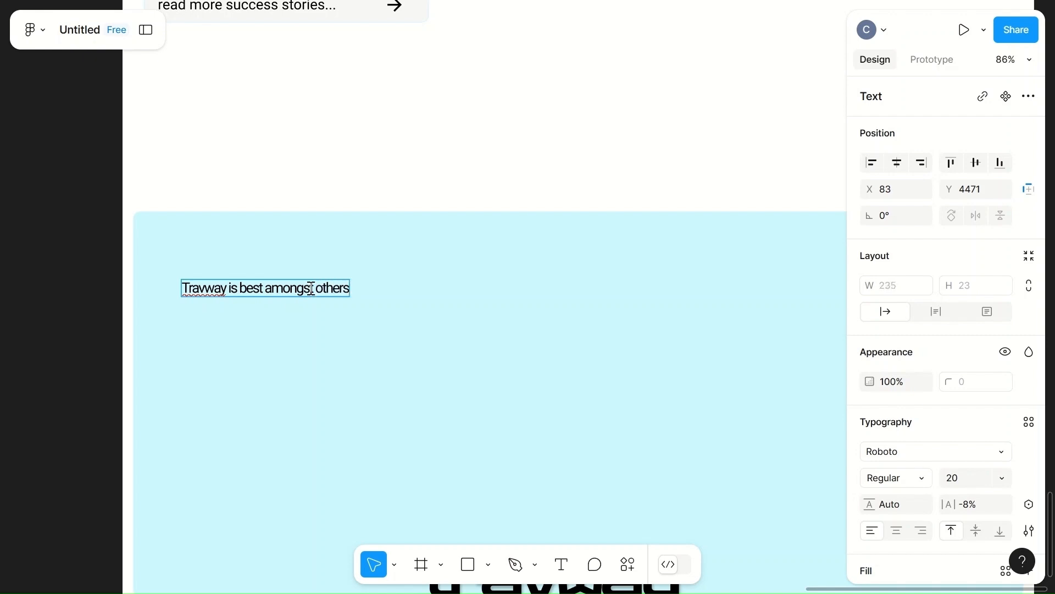
type(",")
- Continue the footer description on a second line with "serving for about over two decades and 280+ countries"
key("Return")
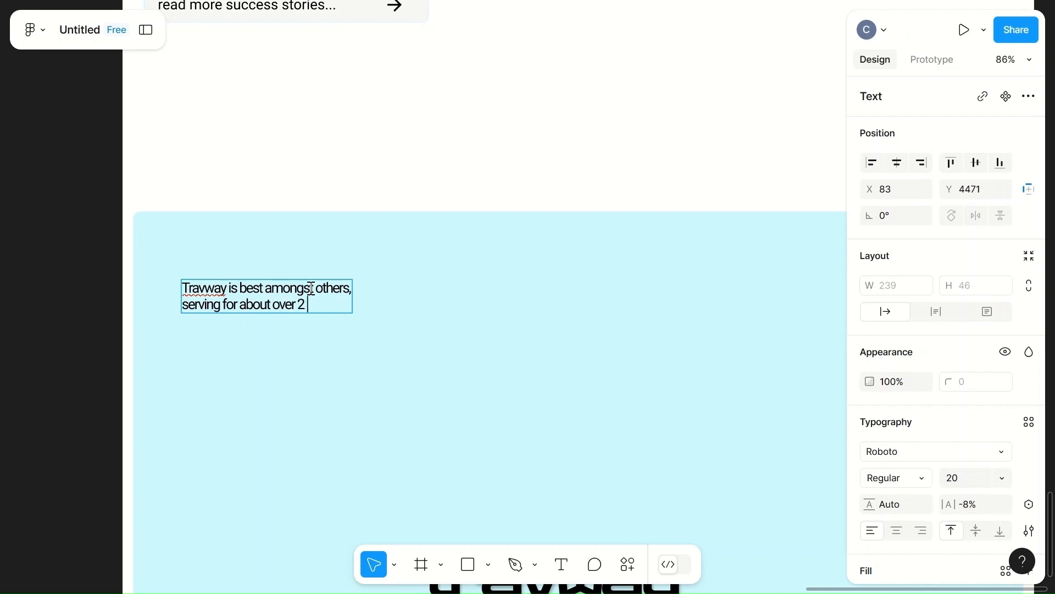
type("wo decades,")
key("Return")
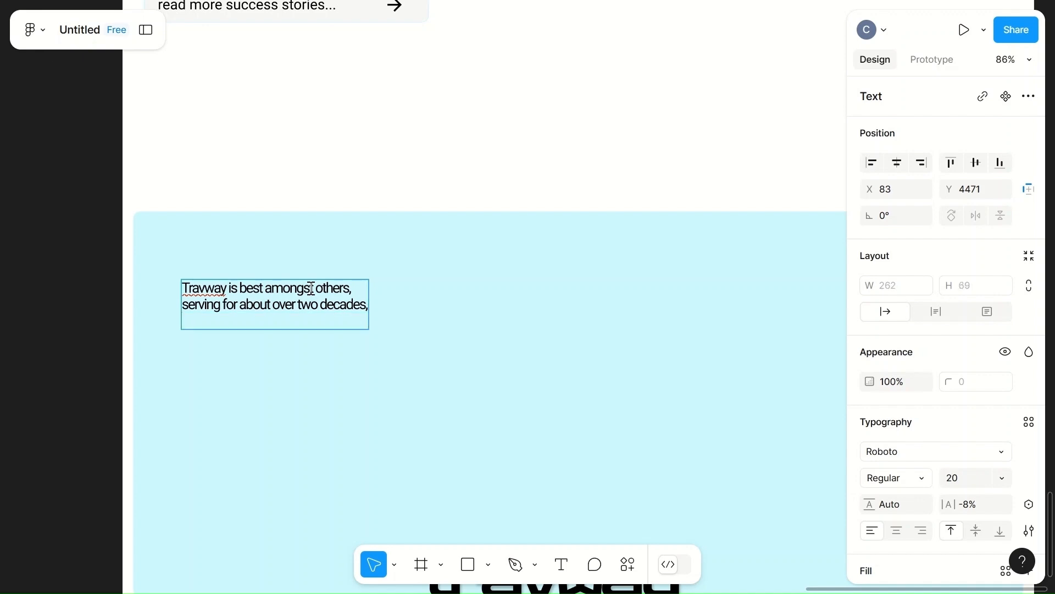
key("BackSpace")
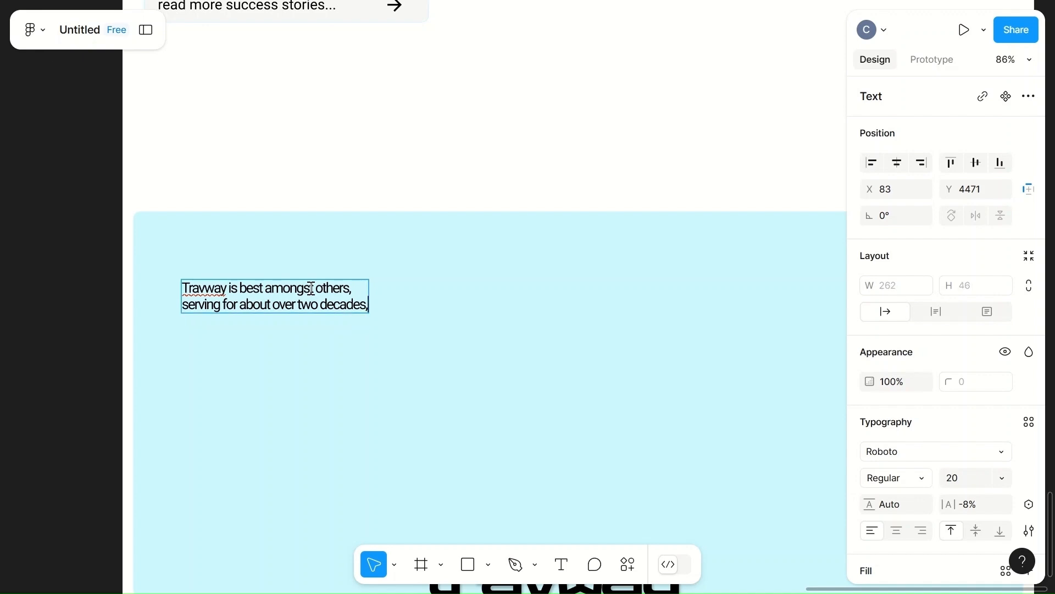
type("and 280")
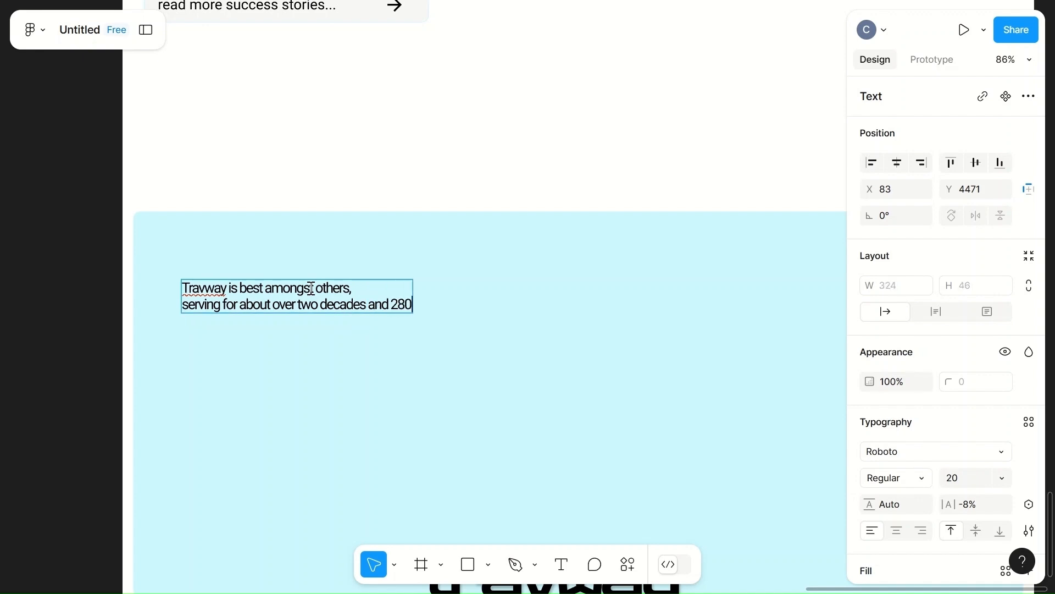
type("+ countries")
- Break the footer description so that "and 280+ countries." stands on its own third line, ending with a period
key("Return")
left_click(393, 303)
key("Return")
left_click(368, 304)
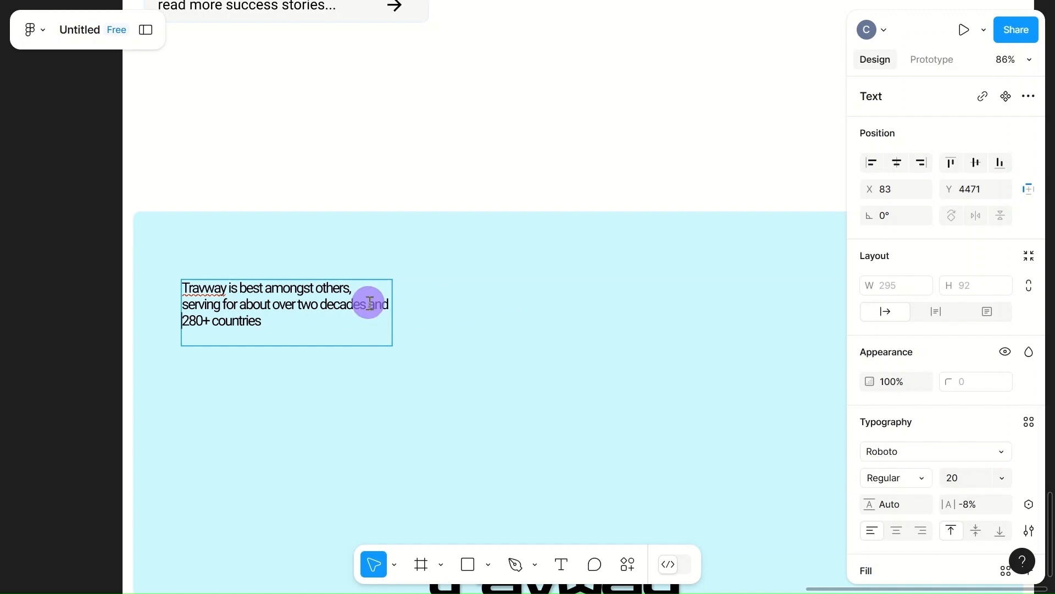
key("Return")
left_click(184, 336)
key("BackSpace")
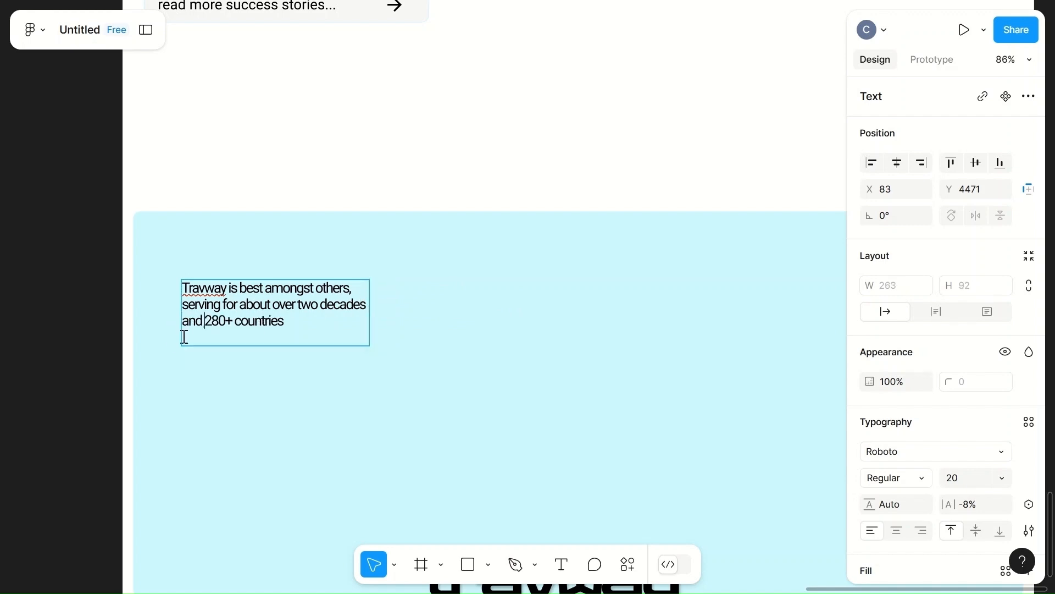
left_click(290, 319)
key("Return")
key("BackSpace")
key("Return")
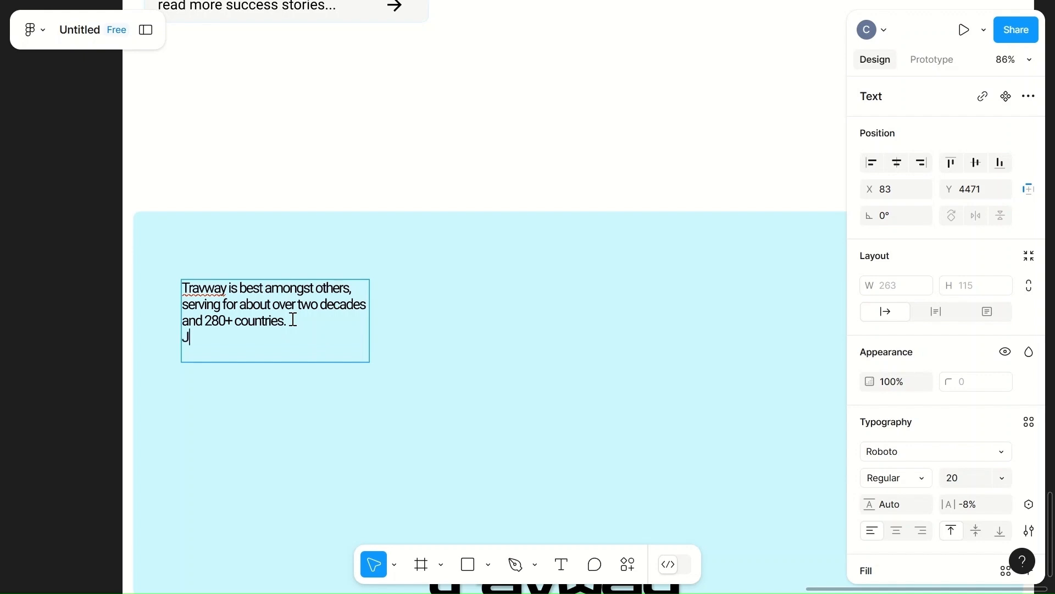
- Add the line "Jion with us to enjoy our club Membership" to the end of the footer description
type("Jion with u")
type("s to enjoy")
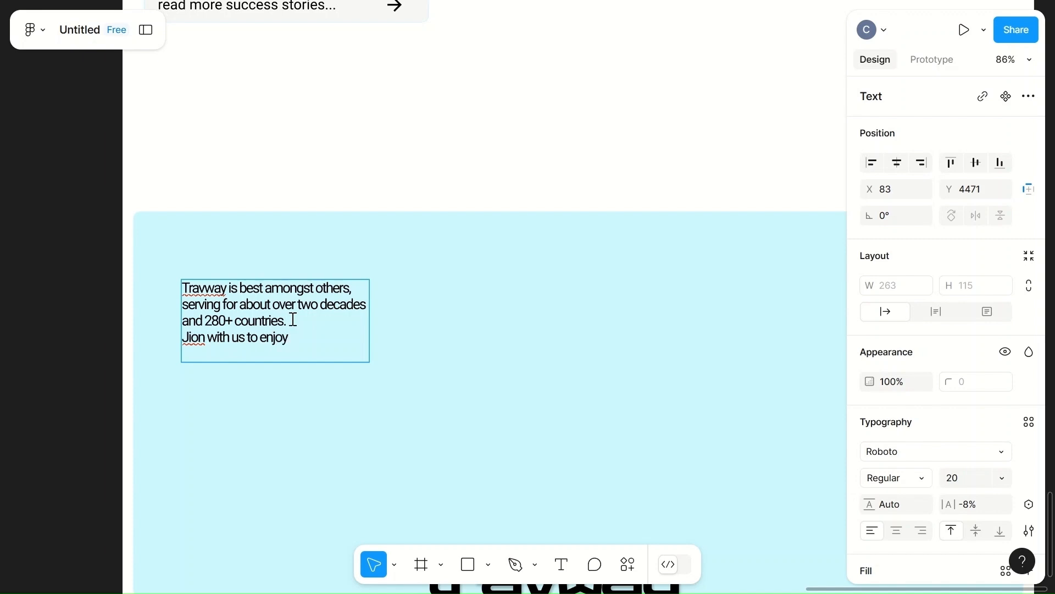
type(" our club Membership")
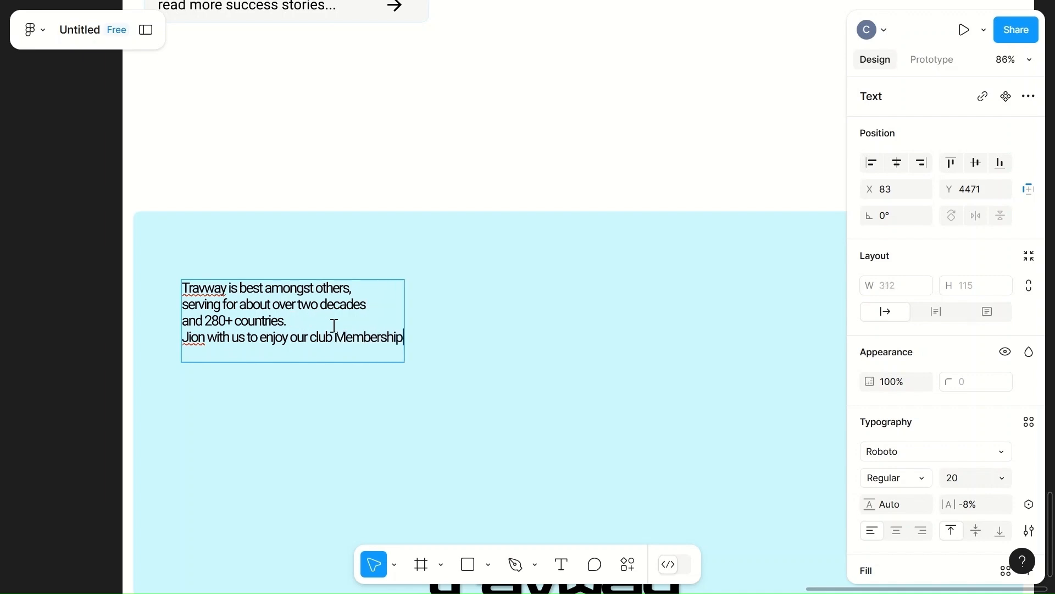
- Widen the footer description's text box to 336 and reposition it near the light blue rectangle's upper-left corner
left_click(472, 345)
mouse_move(405, 324)
left_mouse_down()
mouse_move(446, 323)
mouse_move(422, 320)
left_mouse_up()
left_click_drag(245, 320, 231, 316)
scroll(231, 316, "down", 5)
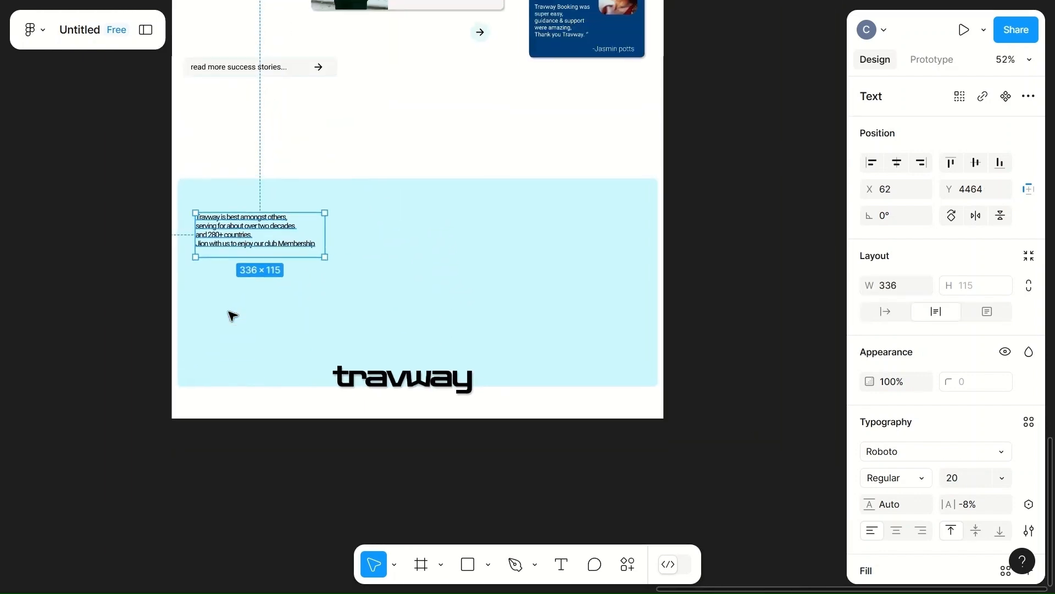
left_click_drag(245, 241, 252, 243)
left_click(374, 258)
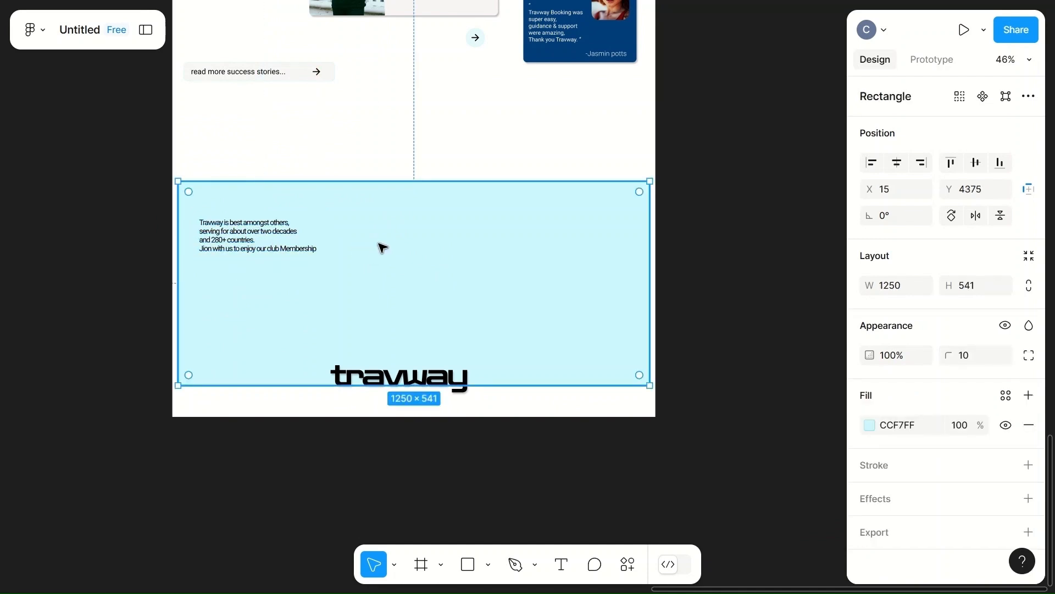
- Duplicate the "read more success stories..." button and place the copy under the footer description at X 71, Y 4588
left_click(292, 74)
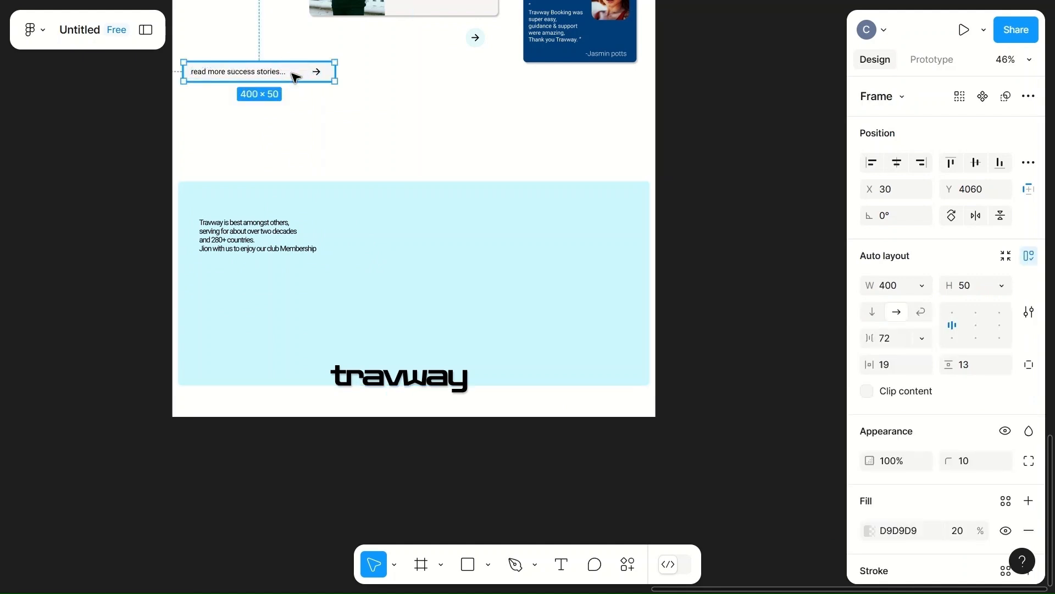
left_click_drag(293, 74, 294, 284)
right_click(295, 284)
left_click(361, 184)
scroll(240, 293, "up", 7)
scroll(240, 293, "right", 1)
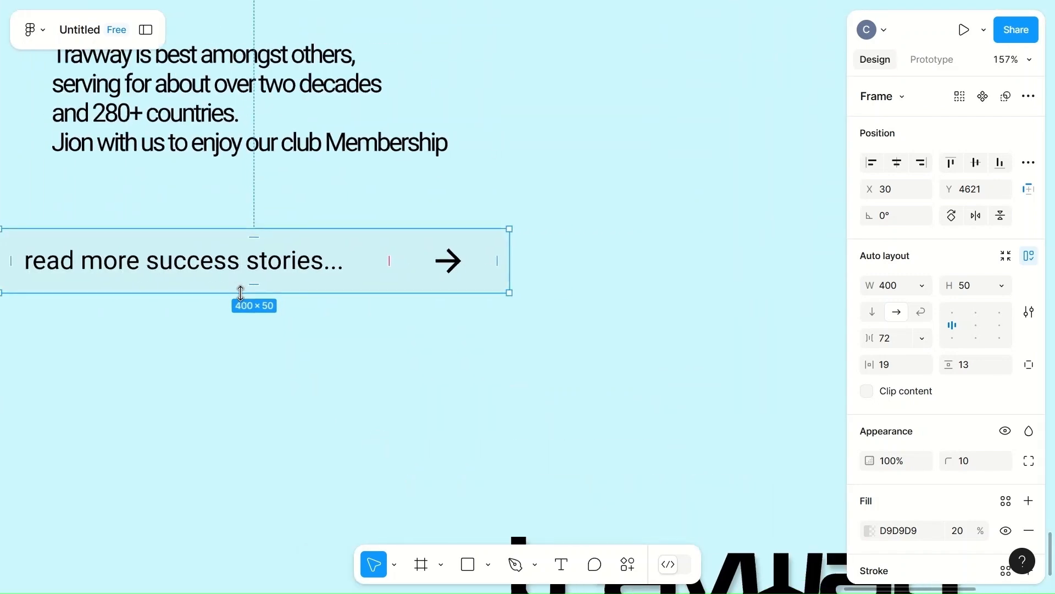
scroll(241, 293, "down", 1)
left_click_drag(268, 277, 311, 240)
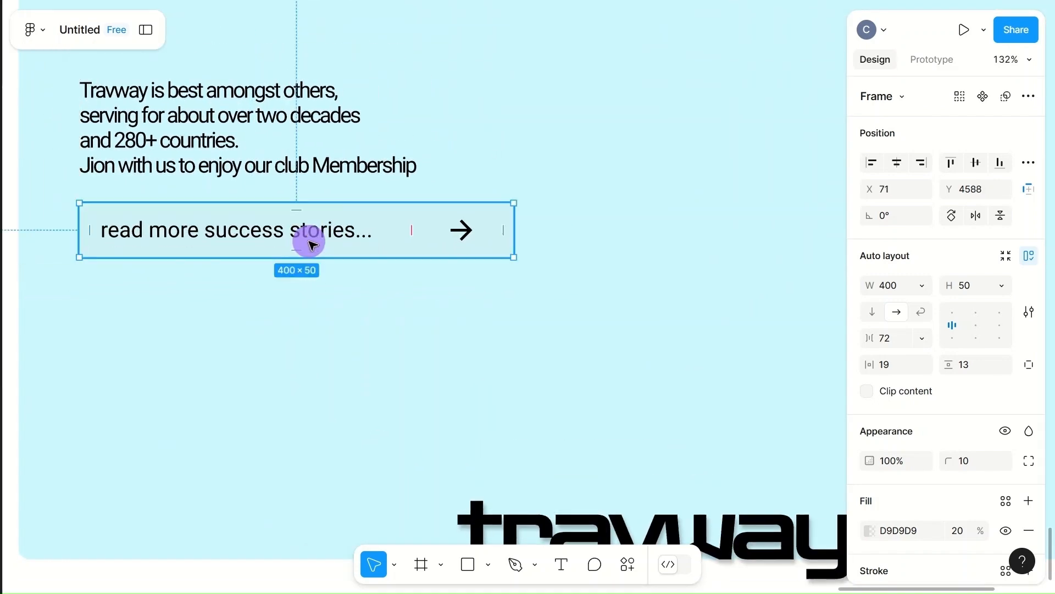
- Remove auto layout from the copied footer button and delete its arrow icon
left_click(460, 236)
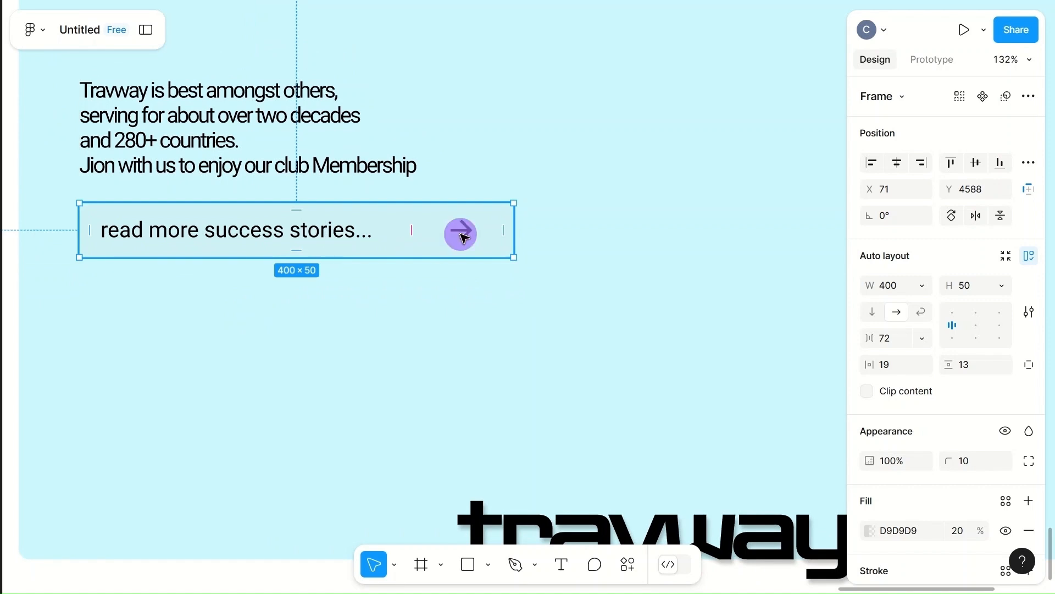
right_click(462, 238)
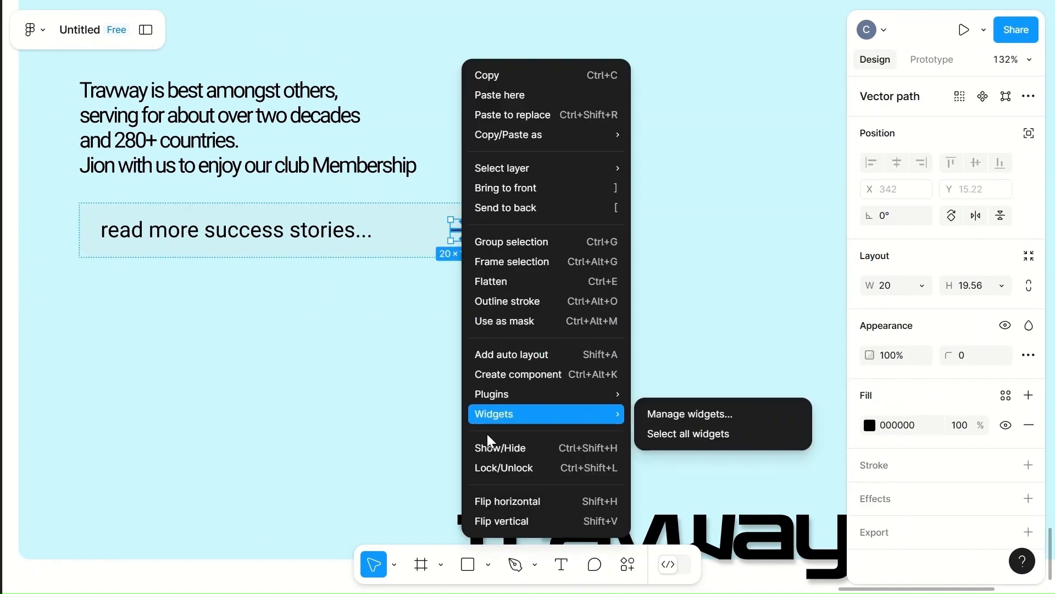
left_click(364, 253)
right_click(398, 242)
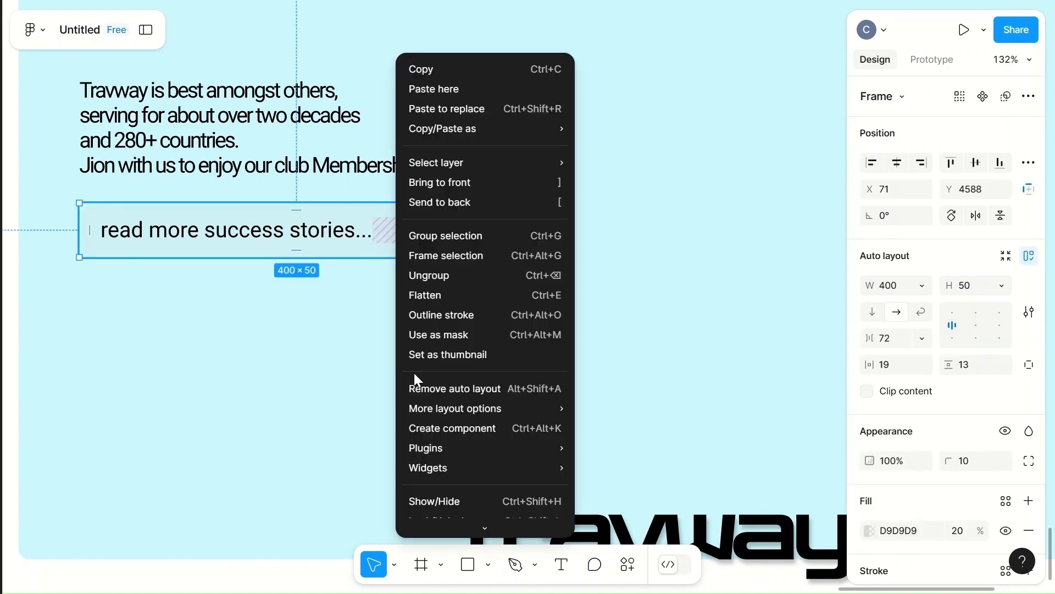
left_click(443, 392)
left_click(462, 232)
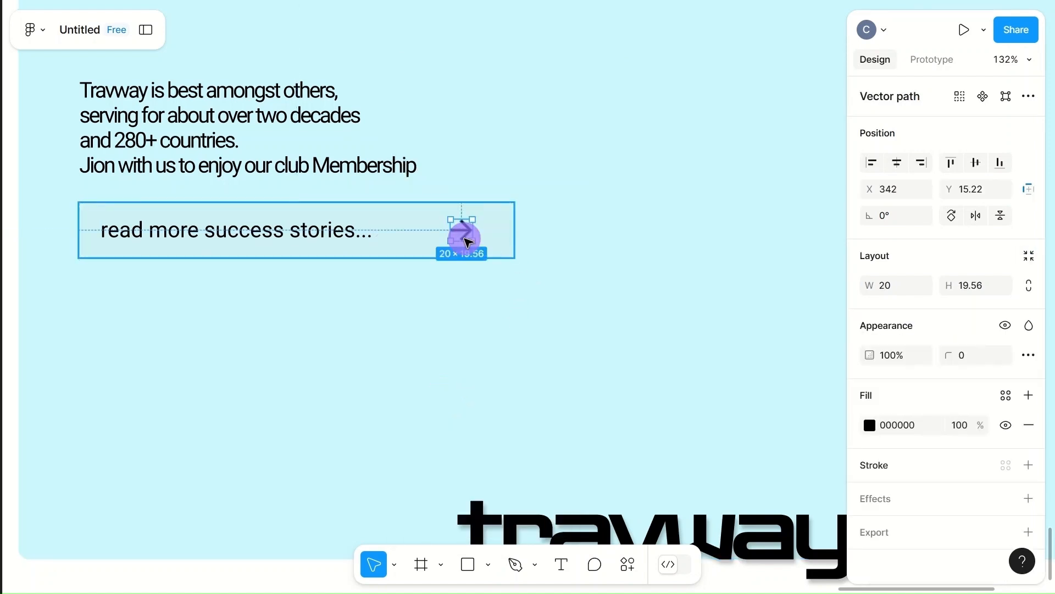
key("Delete")
- Set the copied footer button's text to size 15 and weight ExtraLight
left_click(234, 226)
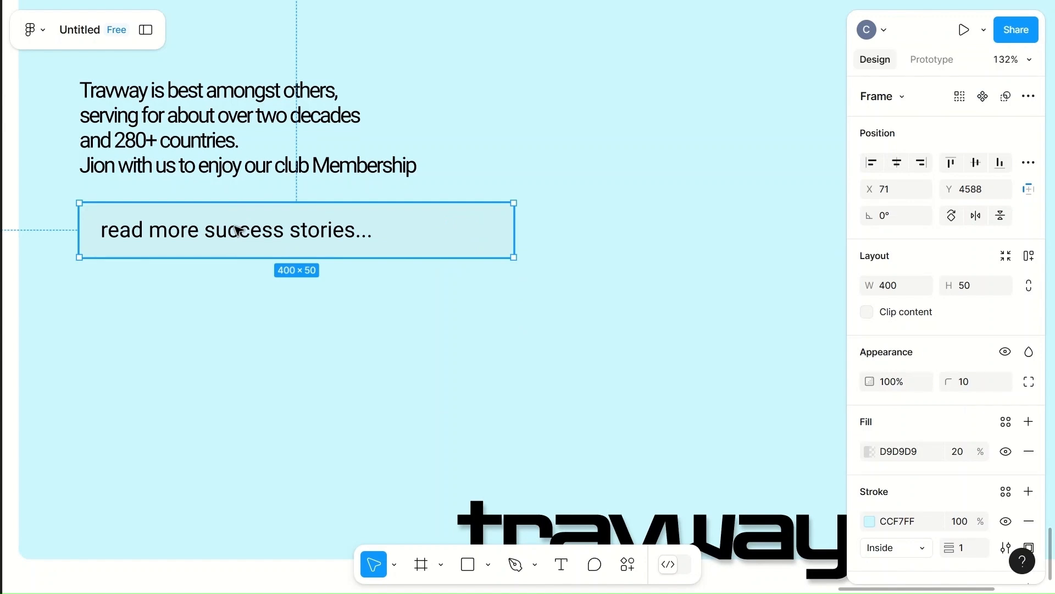
scroll(237, 229, "down", 5)
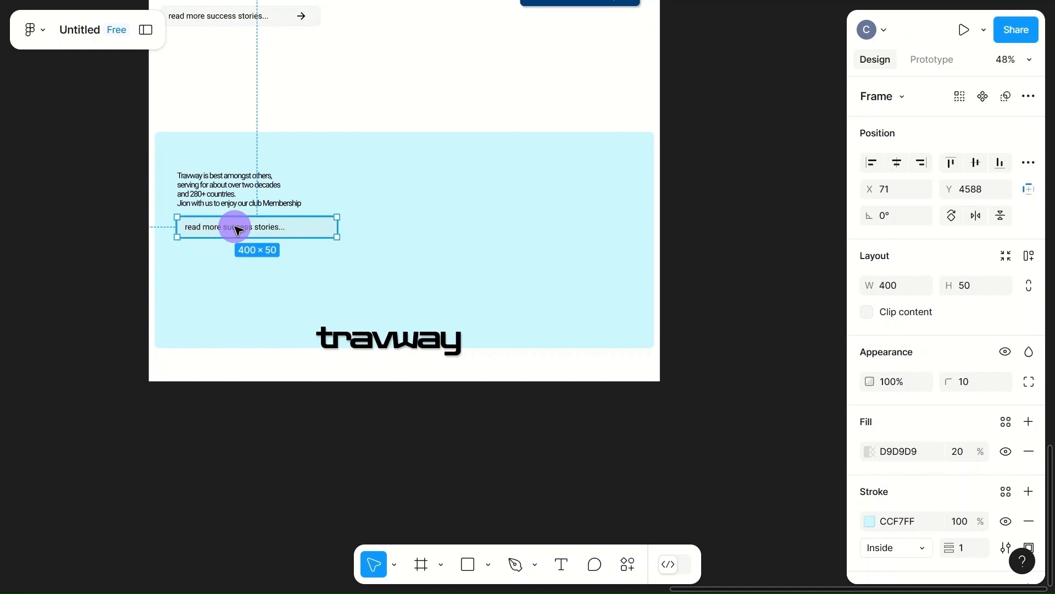
double_click(236, 227)
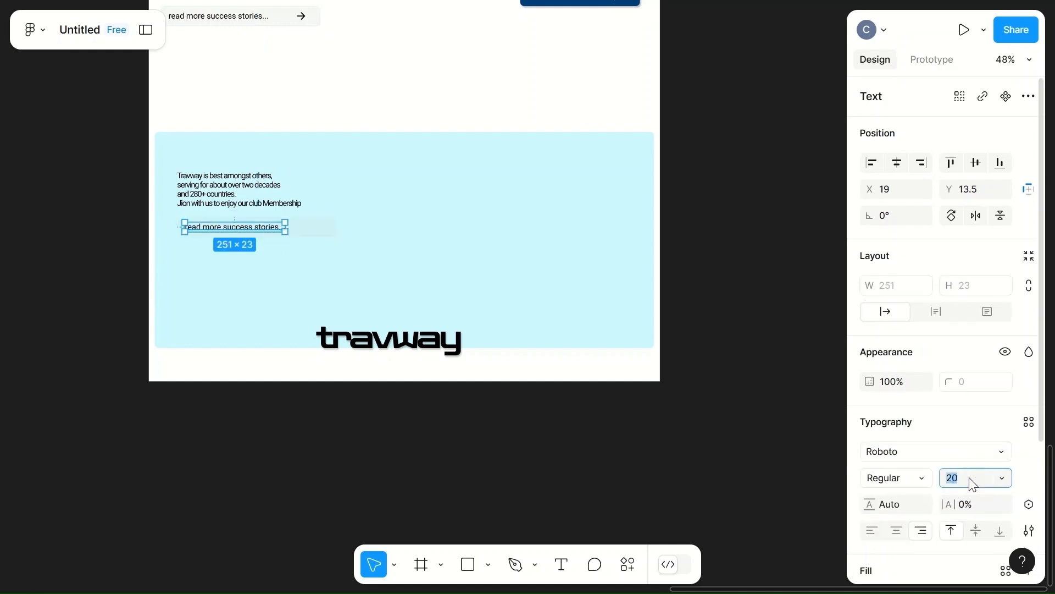
left_click(902, 476)
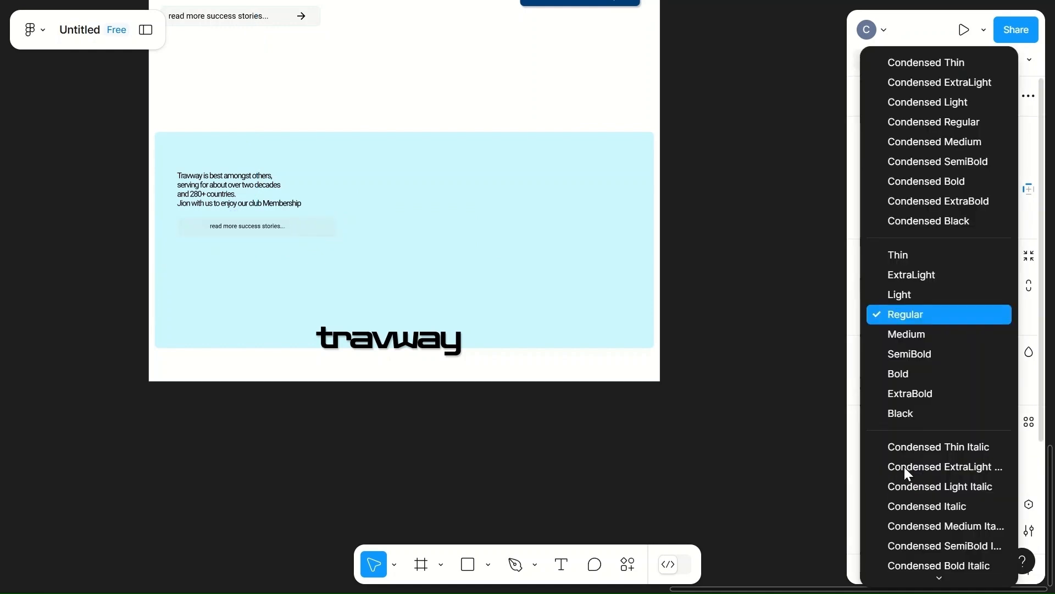
left_click(909, 279)
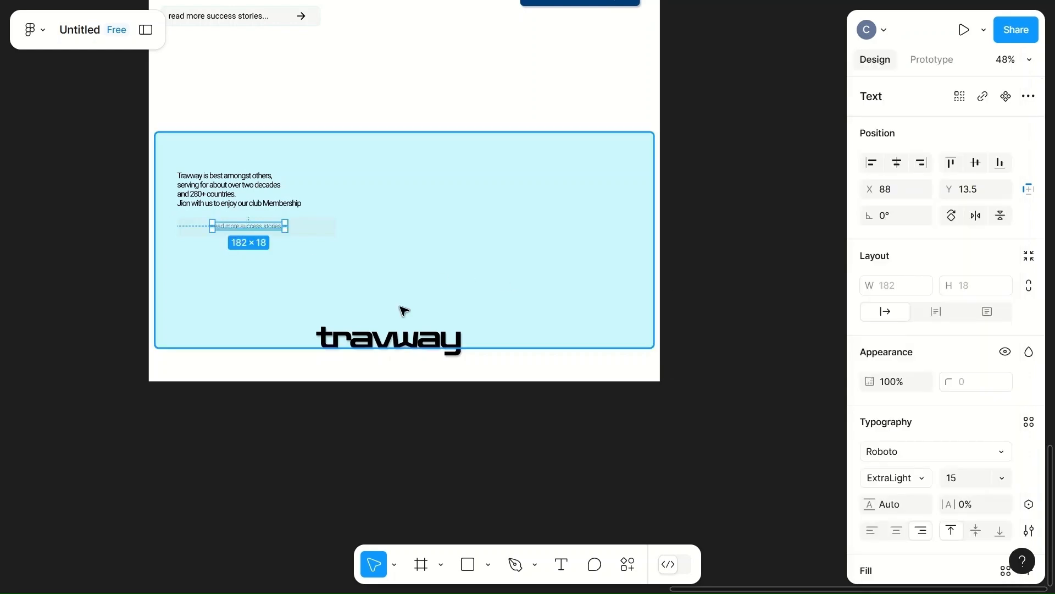
- Replace the copied button's "read more success stories..." text with a placeholder e-mail address
scroll(385, 306, "up", 5)
double_click(316, 194)
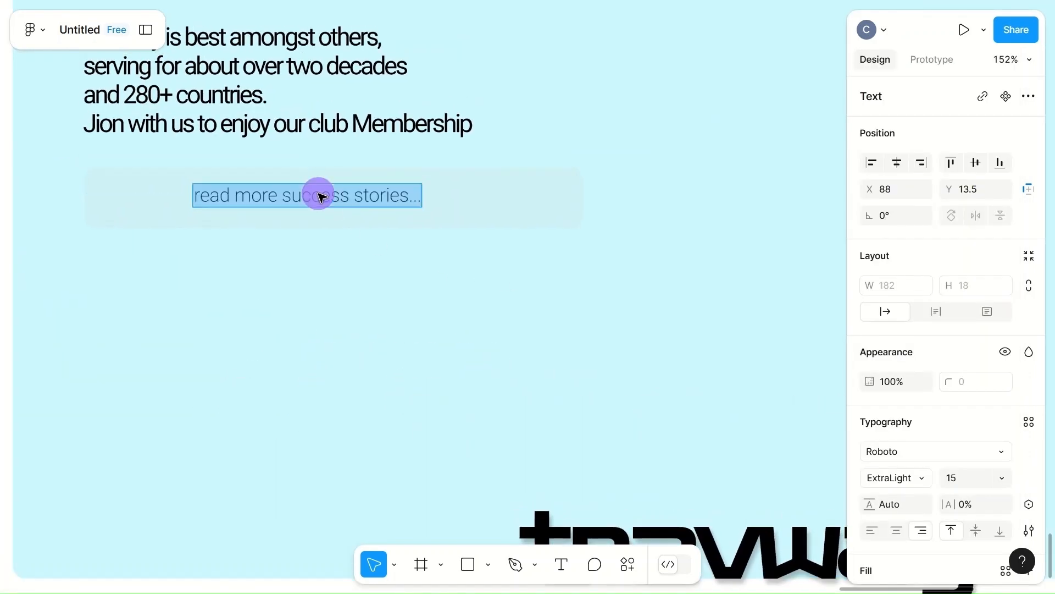
type("example")
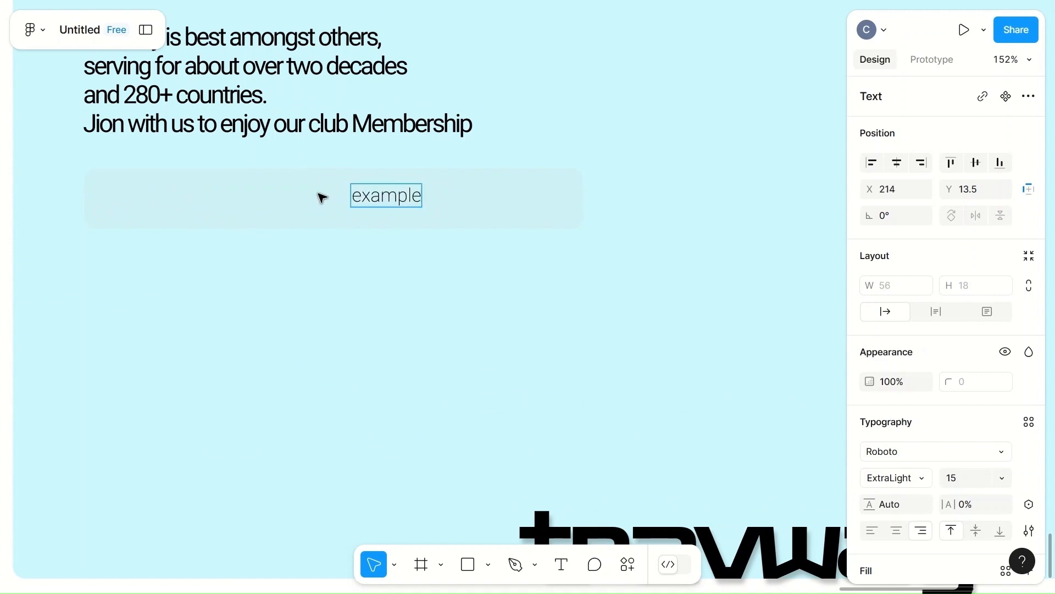
type("@mail")
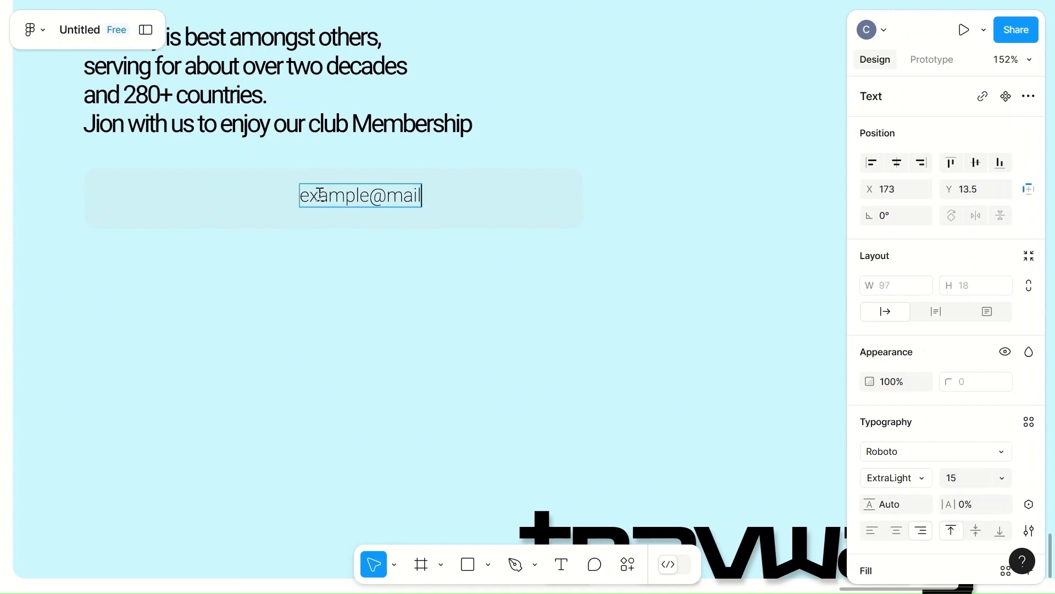
type(".com")
- Move the placeholder e-mail text to the start of its grey box at X 16, Y 16
scroll(936, 469, "down", 3)
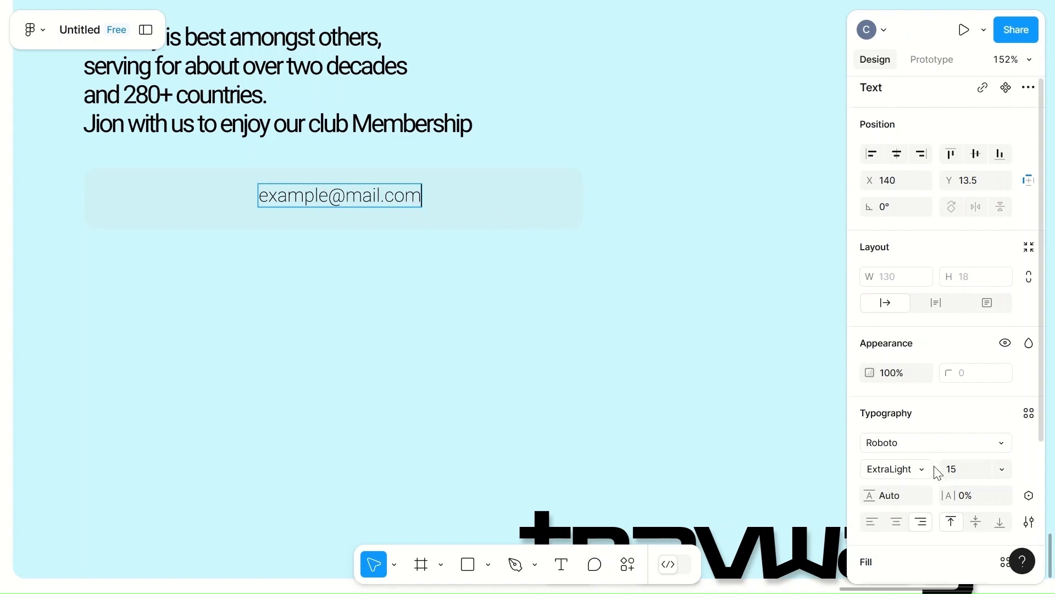
left_click(870, 520)
left_click_drag(651, 276, 654, 239)
key("ctrl+z")
left_click_drag(326, 196, 208, 207)
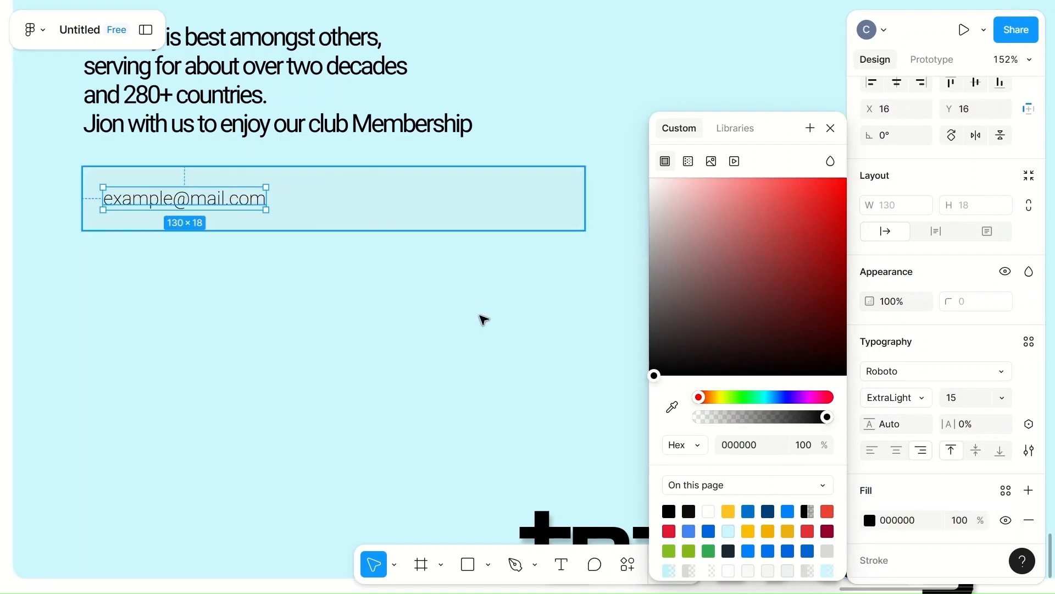
- Bring the paper-plane icon from the grey icon board into the footer, below the e-mail box at X 239, Y 4657
left_click(487, 306)
key("shift+2")
scroll(470, 345, "down", 3)
scroll(467, 344, "up", 15)
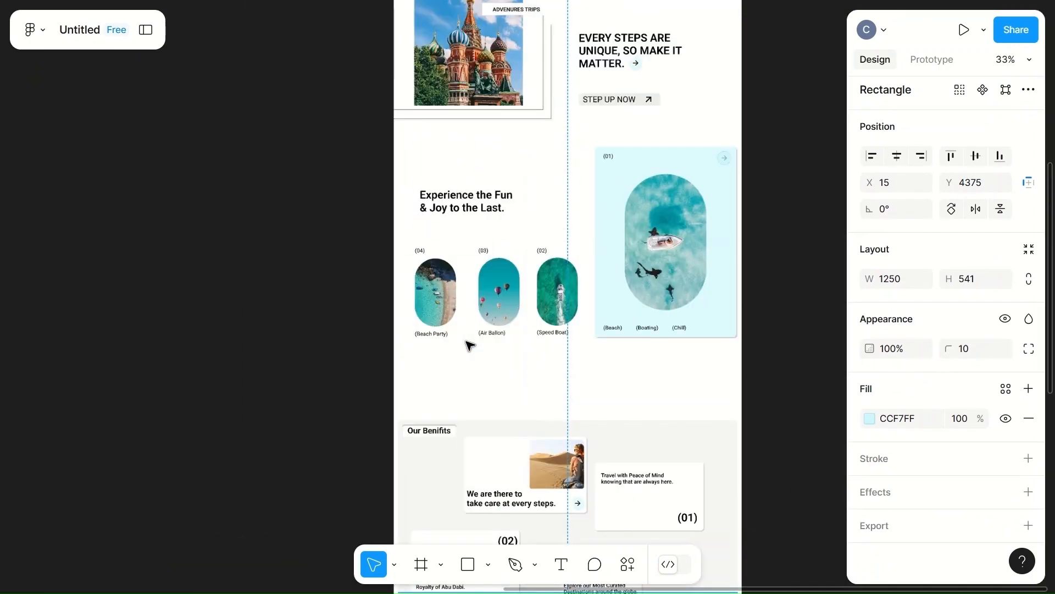
scroll(388, 396, "up", 5, "ctrl")
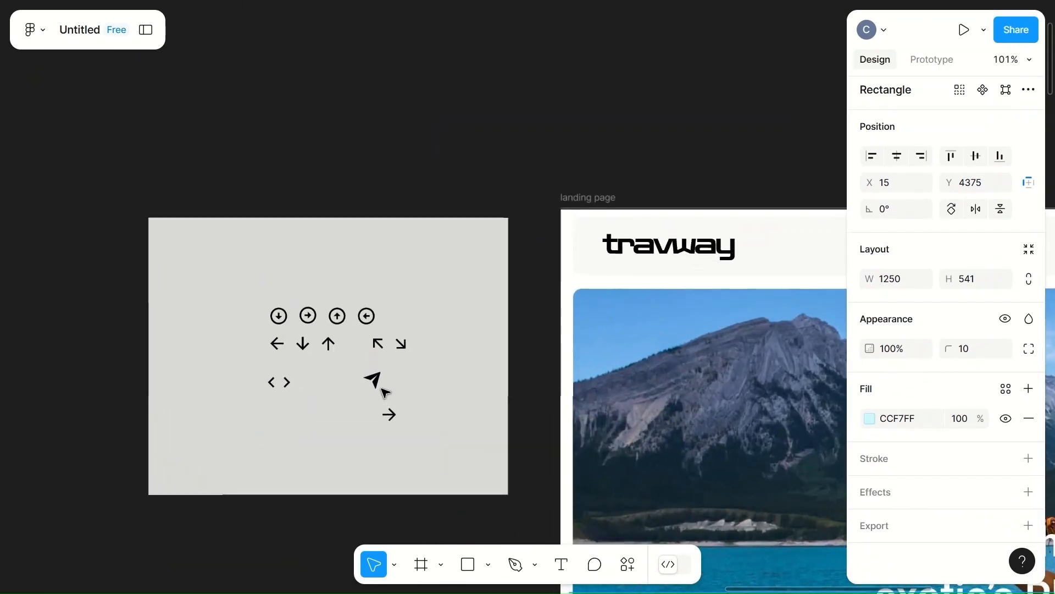
left_click(371, 379)
left_click_drag(346, 437, 771, 323)
scroll(775, 327, "right", 5)
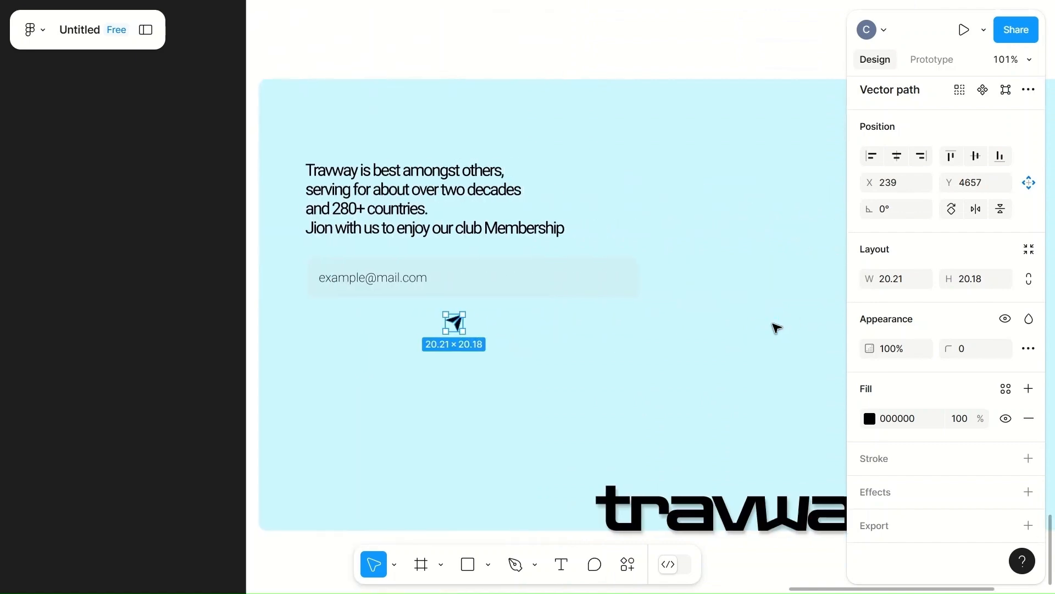
- Move the paper-plane icon into the far end of the e-mail box at X 359, Y 16
scroll(775, 328, "up", 5)
scroll(603, 360, "left", 3)
left_click_drag(390, 323, 655, 259)
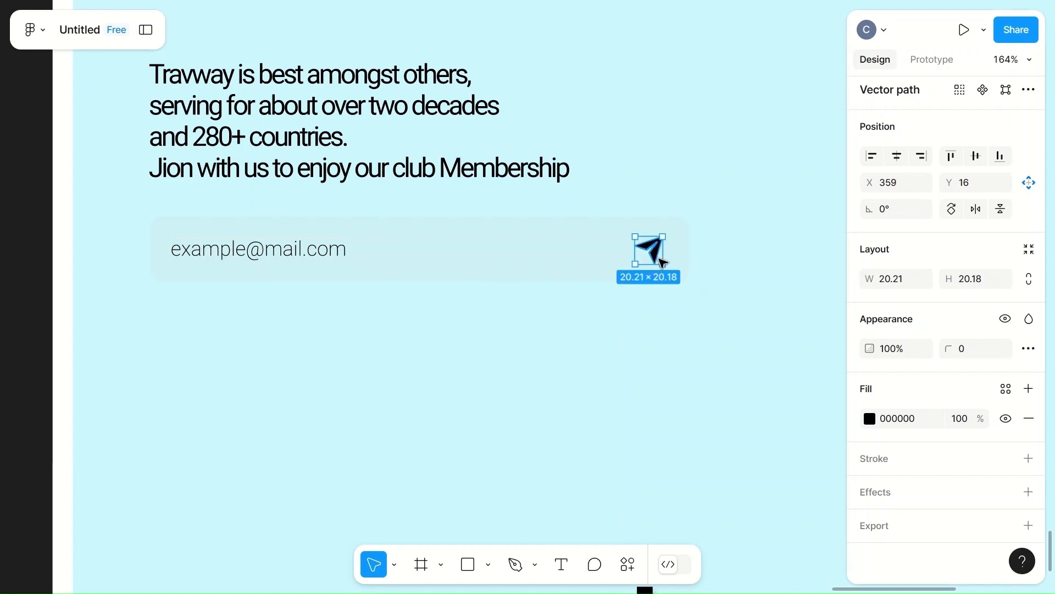
- Draw an ellipse below the e-mail box and set its size to 40 by 40
left_click(718, 297)
key("o")
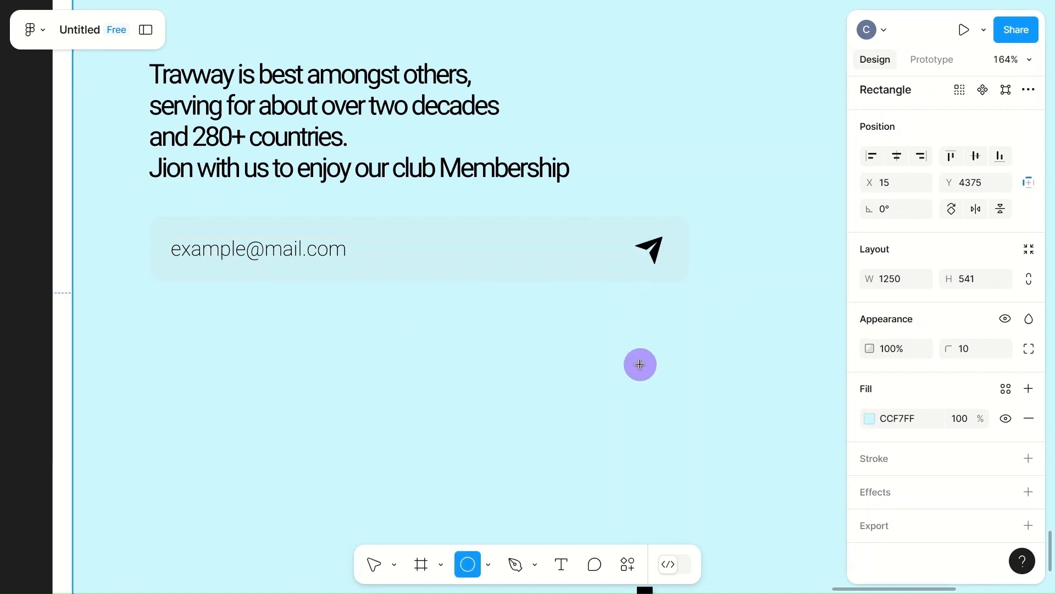
left_click_drag(631, 357, 678, 367)
left_click(906, 281)
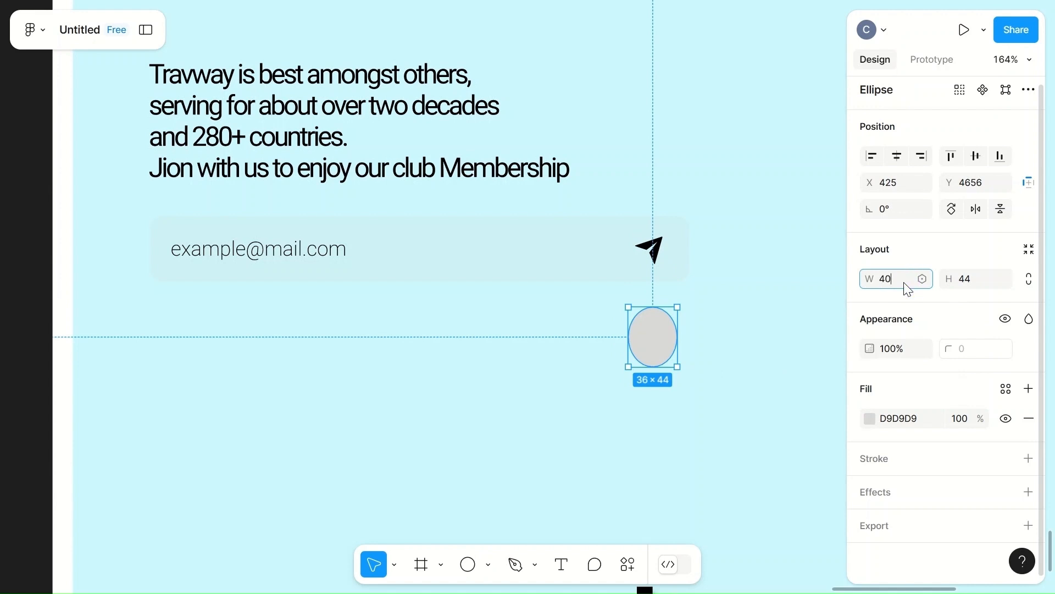
type("40")
left_click(977, 281)
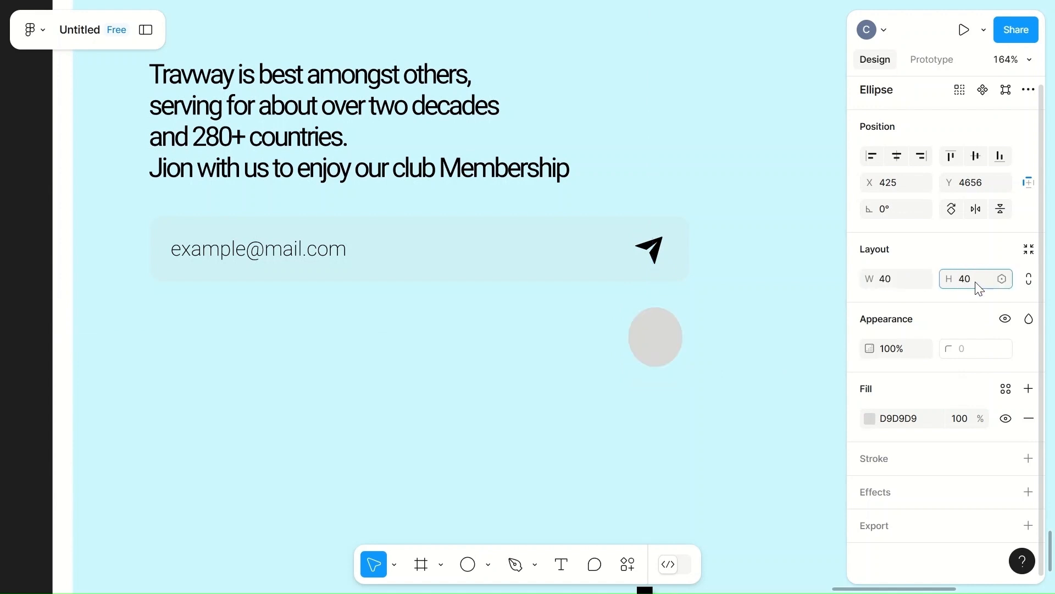
left_click(841, 340)
- Move the circle to X 404, Y 4677 and bring the e-mail box's paper-plane icon onto it, in front of the circle
left_click_drag(653, 335, 625, 361)
left_click(651, 249)
double_click(657, 252)
left_click_drag(657, 251, 628, 359)
right_click(628, 360)
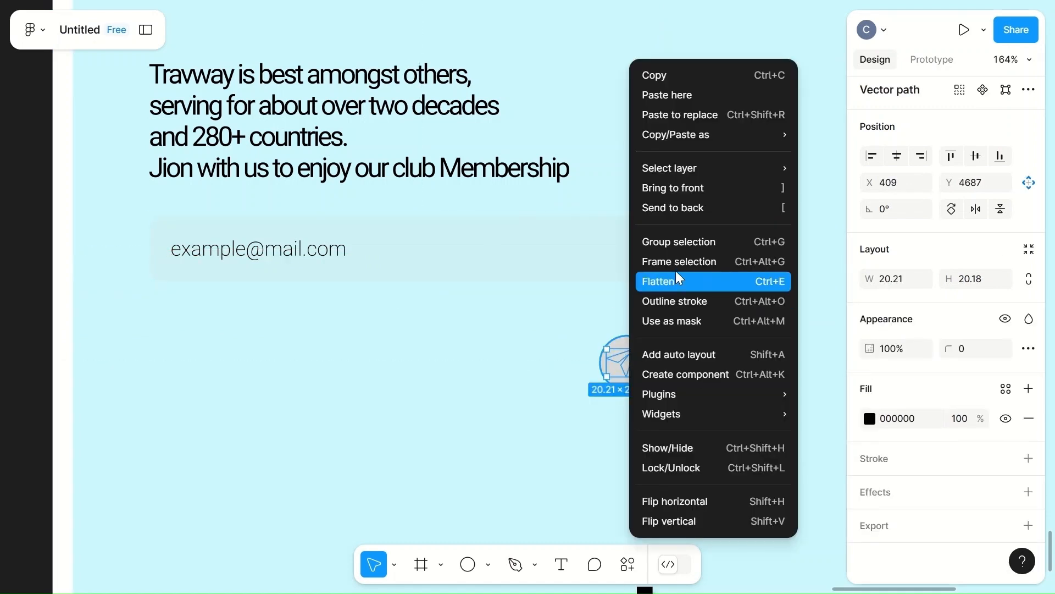
left_click(675, 188)
- Shift the paper-plane icon within the grey circle to X 412, Y 4687
scroll(691, 408, "up", 5)
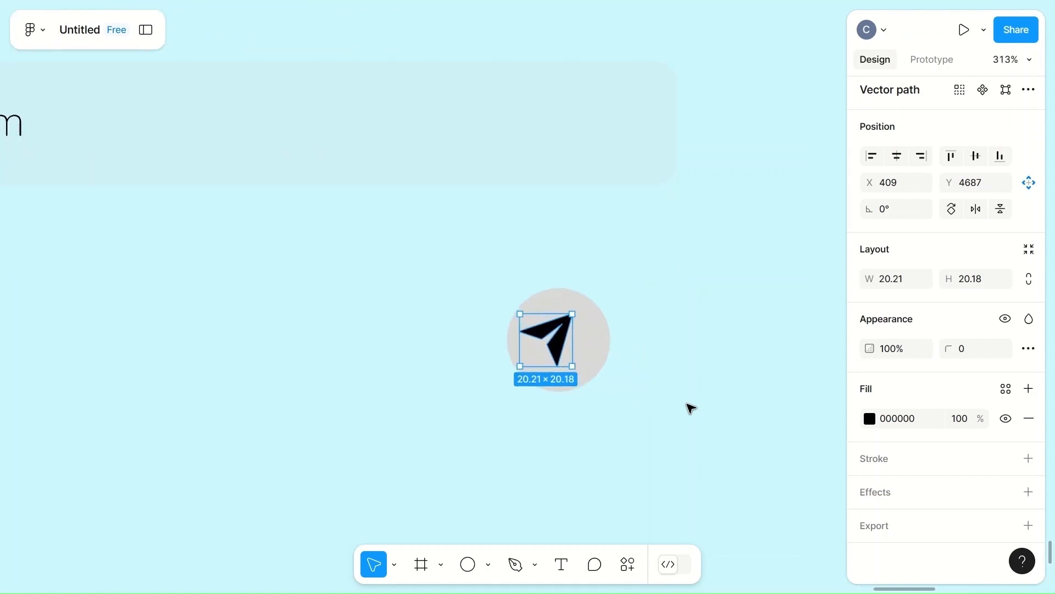
scroll(691, 408, "up", 5)
scroll(474, 328, "up", 1)
left_click(372, 289)
mouse_move(365, 286)
left_mouse_down()
mouse_move(385, 286)
mouse_move(370, 285)
mouse_move(379, 282)
mouse_move(379, 298)
mouse_move(384, 285)
left_mouse_up()
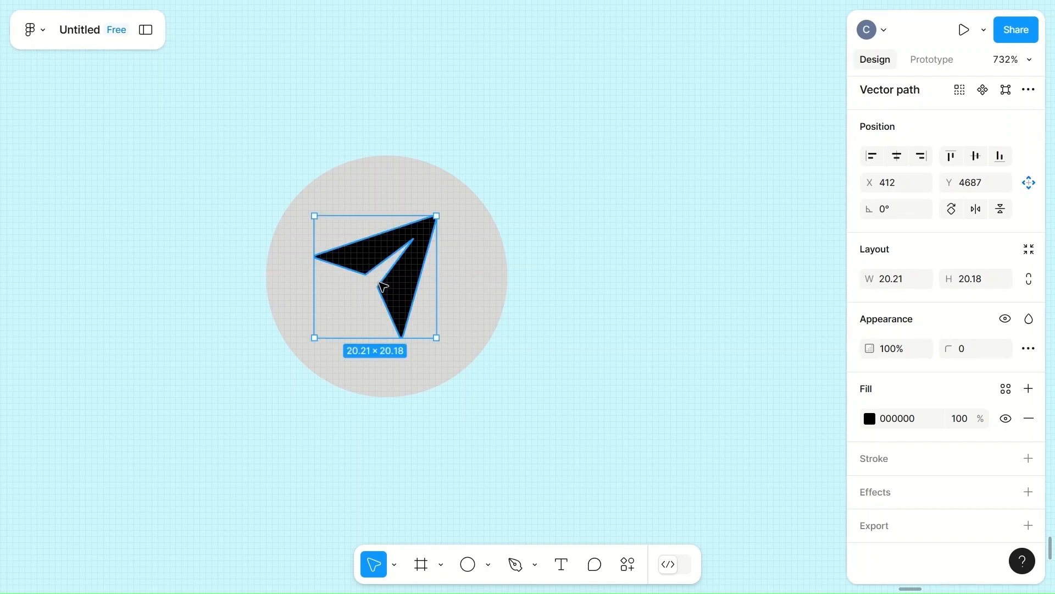
- Fill the circle behind the paper-plane icon with white FFFFFF
left_click(495, 278)
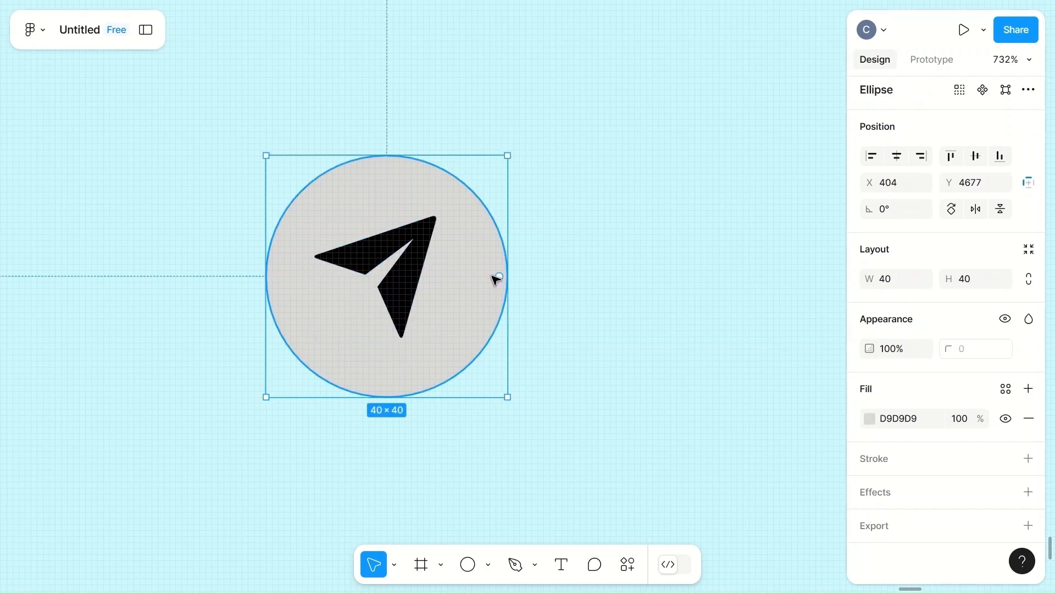
left_click(868, 419)
left_click_drag(654, 191, 649, 178)
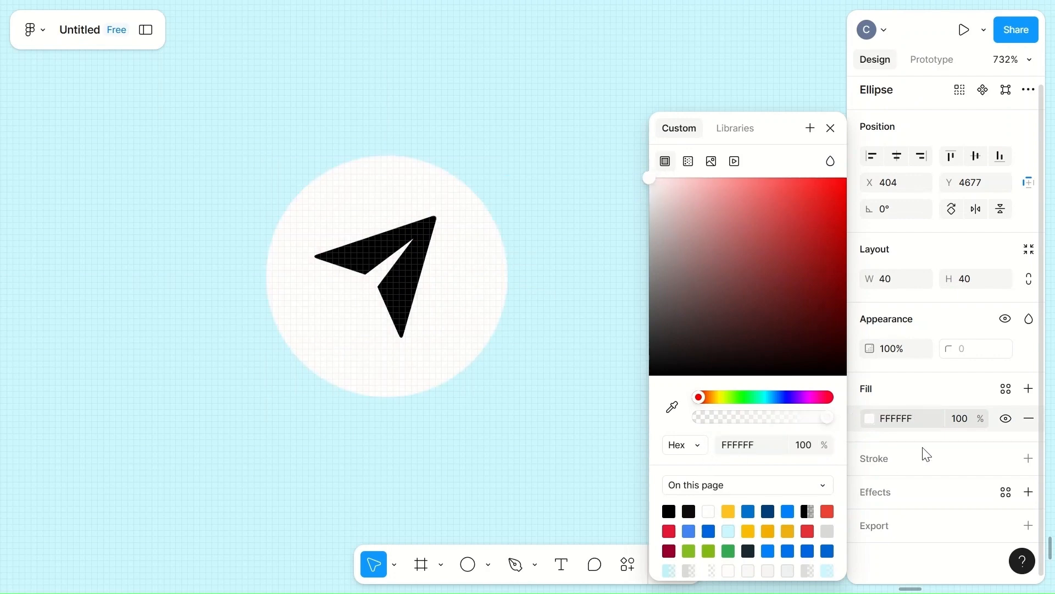
left_click(599, 398)
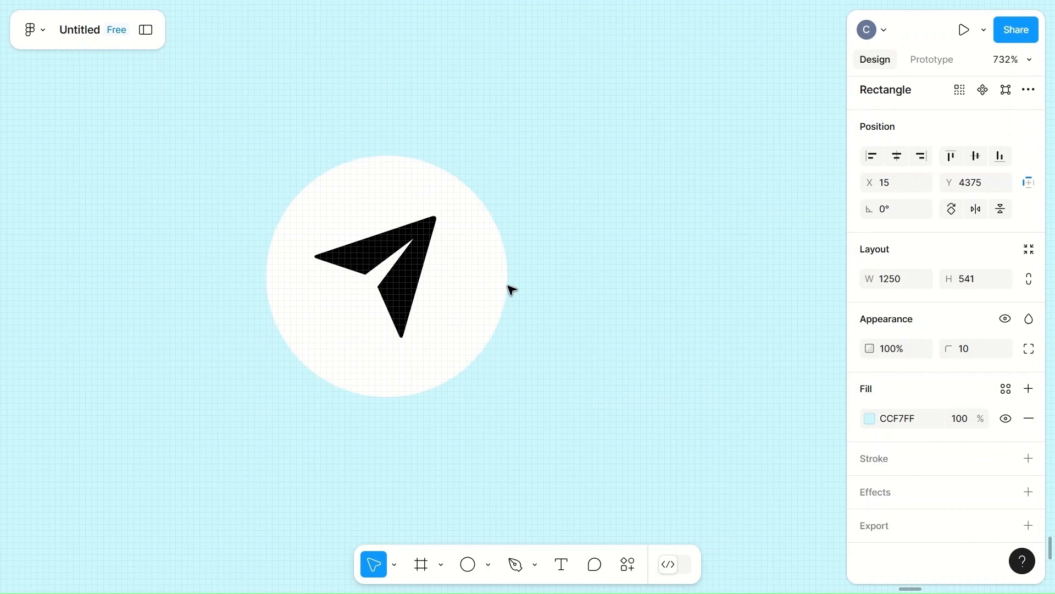
- Combine the paper-plane icon and white circle with auto layout and move them into the far end of the e-mail box
left_click(419, 278)
left_click(489, 308, "shift")
right_click(491, 310)
left_click(521, 346)
scroll(614, 358, "down", 6)
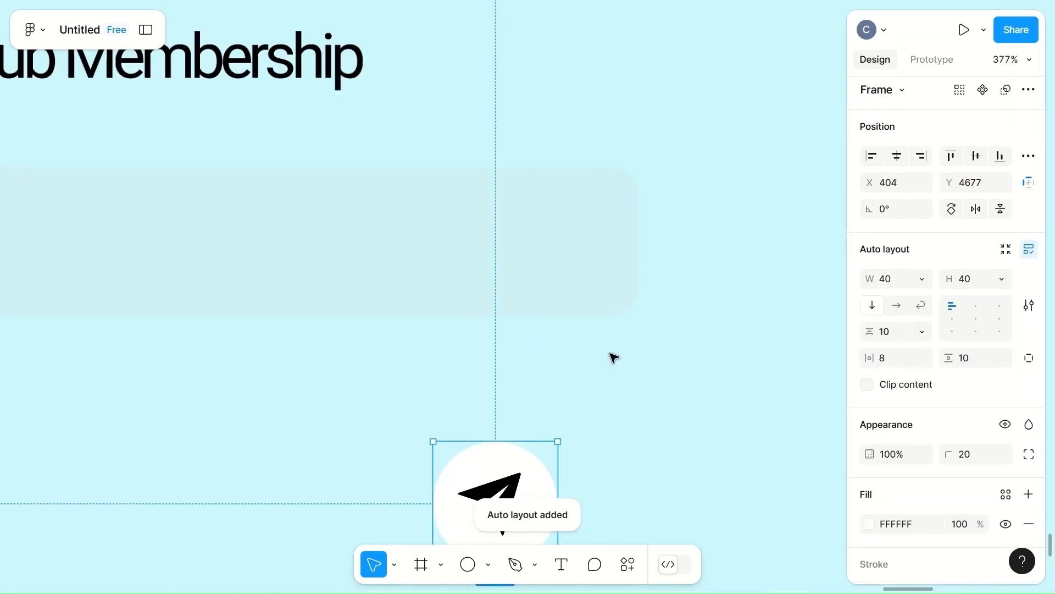
left_click_drag(558, 447, 575, 311)
left_click_drag(571, 311, 587, 309)
- Add auto layout to the e-mail box holding the placeholder address and the white send button
left_click(436, 307)
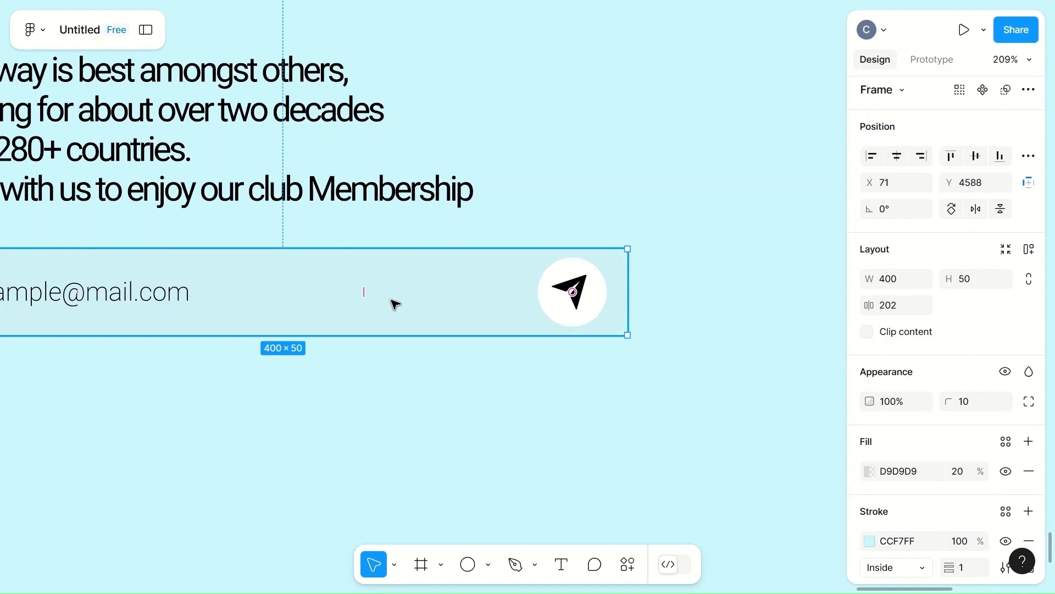
left_click(164, 294, "shift")
left_click(164, 294, "shift")
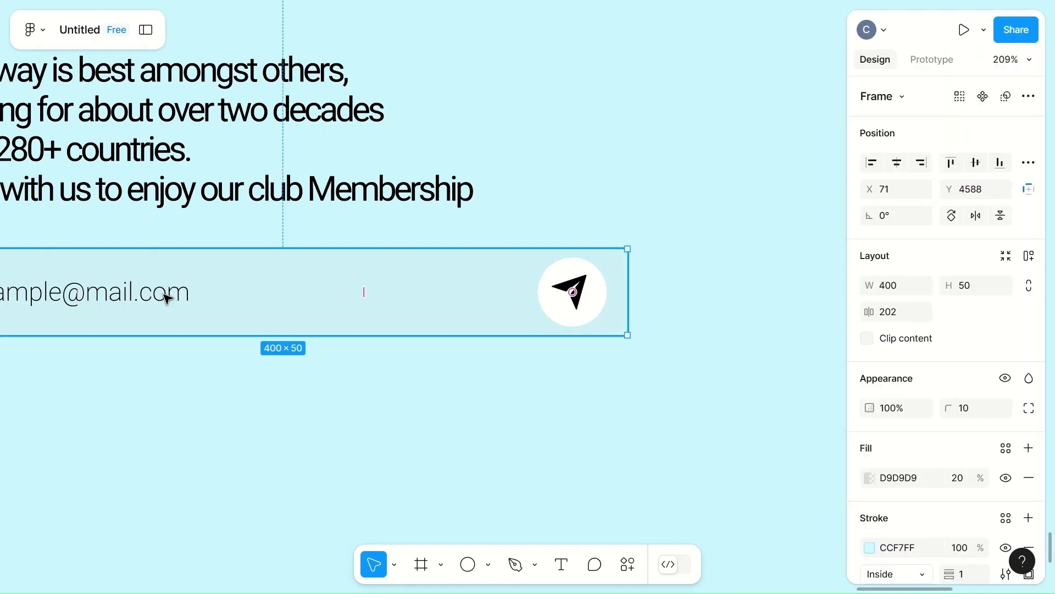
scroll(164, 295, "left", 4)
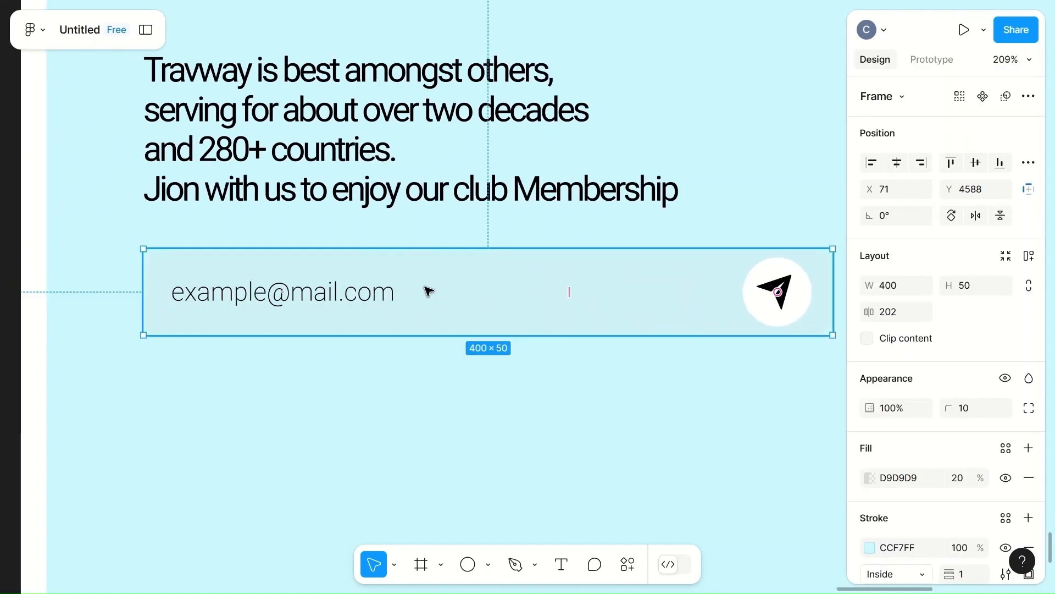
right_click(458, 287)
left_click(517, 389)
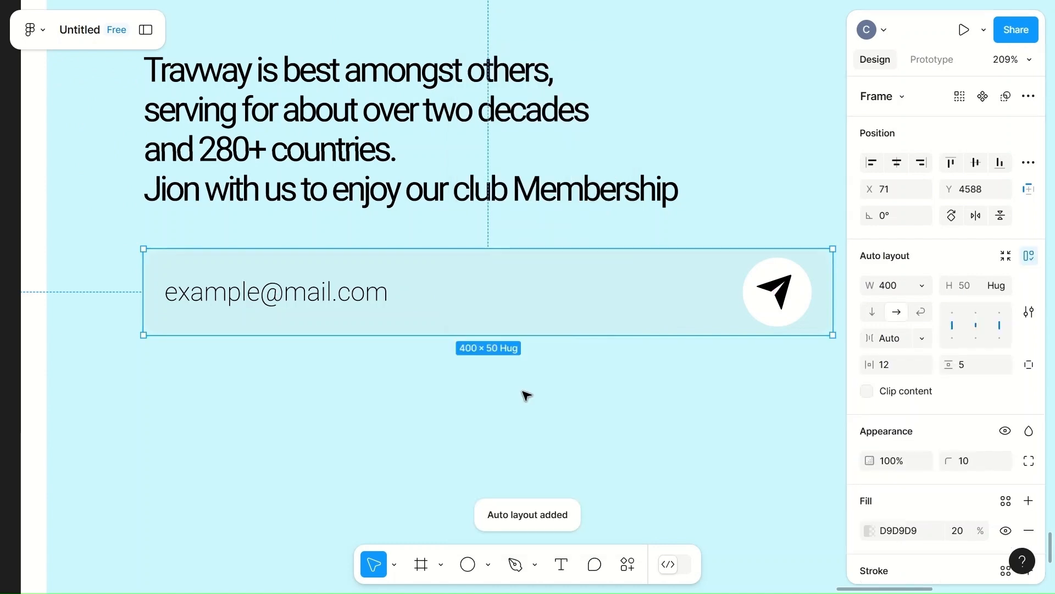
scroll(631, 412, "right", 1)
scroll(631, 412, "down", 3)
left_click(631, 412)
- Rotate the paper-plane icon in the white circle to -40.47° so that it points sideways
scroll(632, 413, "right", 2)
scroll(631, 412, "down", 3)
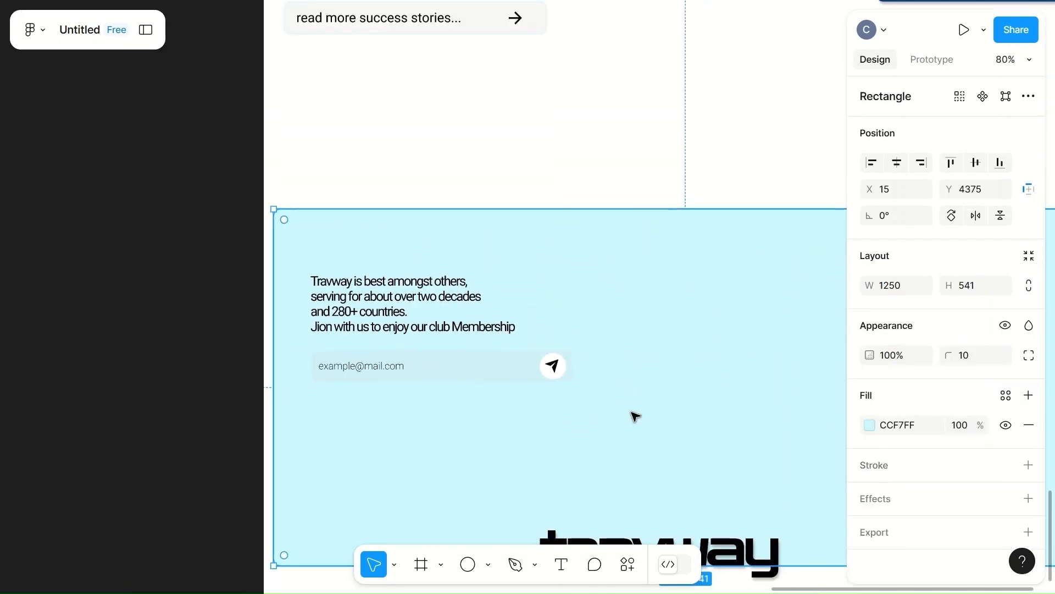
scroll(636, 416, "right", 2)
double_click(420, 365)
double_click(420, 365)
scroll(431, 371, "up", 2)
scroll(434, 374, "up", 2)
left_click_drag(427, 381, 419, 391)
scroll(419, 385, "up", 10)
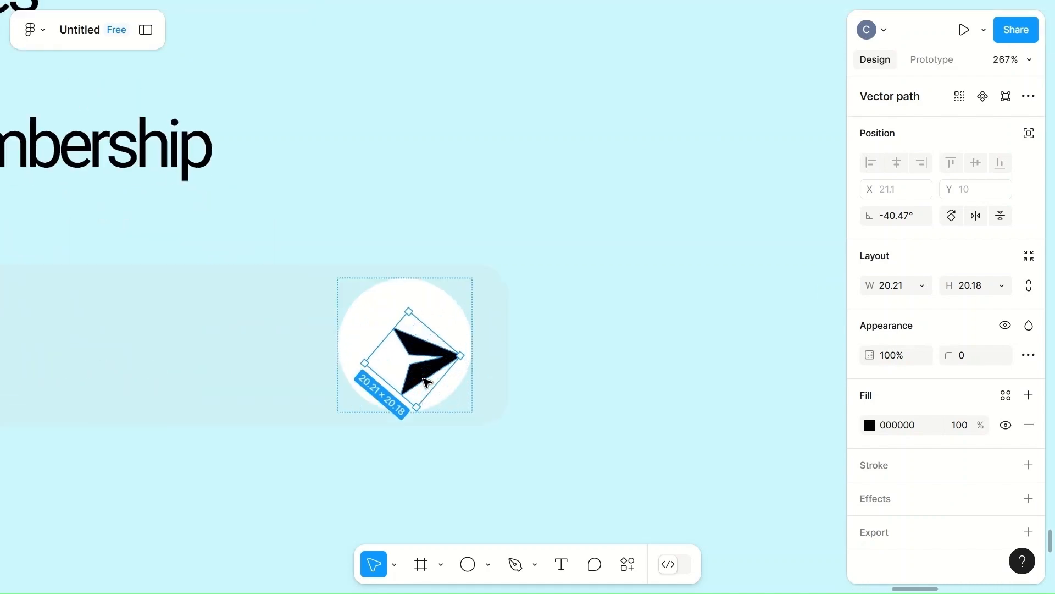
- Remove the auto layout from the white circle so the rotated icon can be moved freely
left_click(414, 350)
left_click_drag(411, 347, 384, 330)
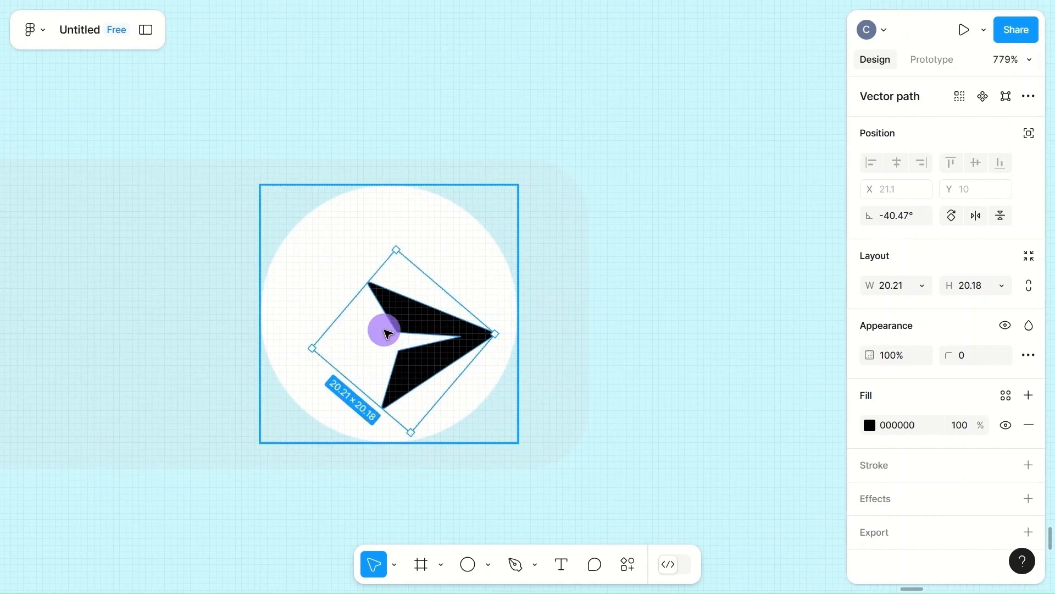
right_click(388, 331)
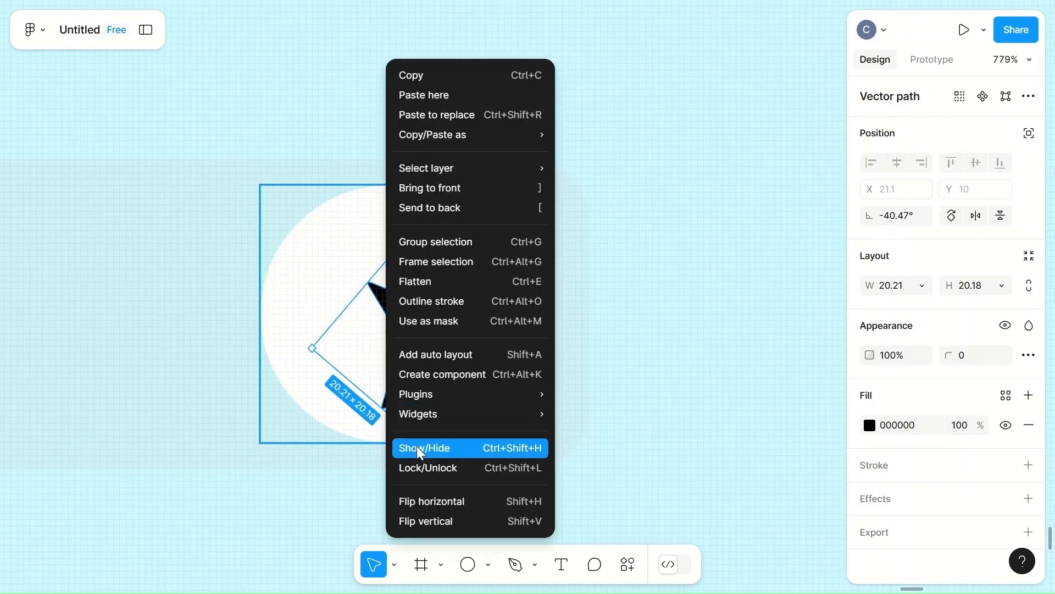
left_click(318, 304)
right_click(319, 305)
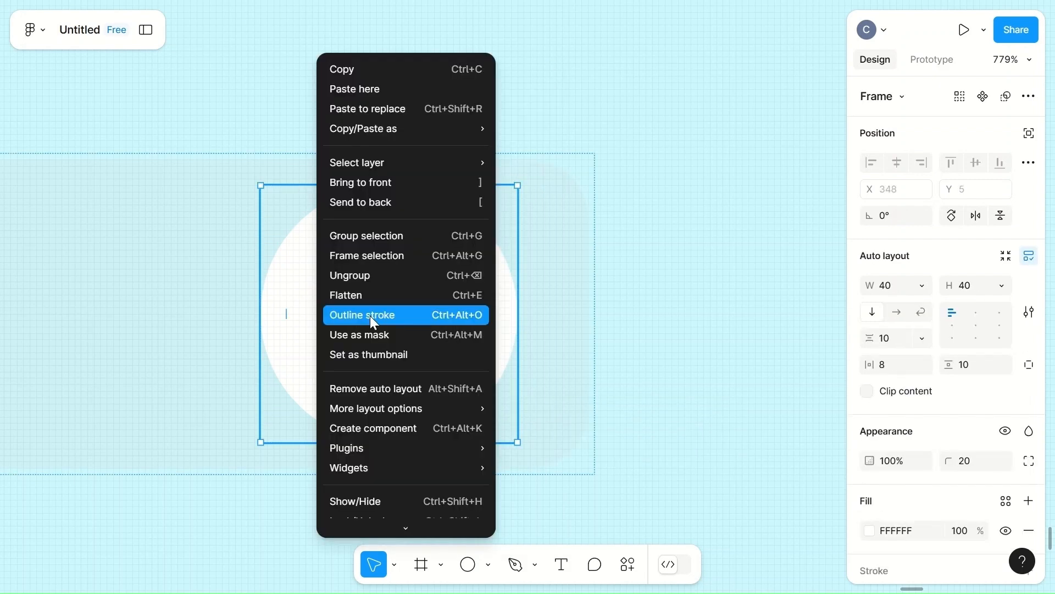
left_click(363, 391)
- Move the rotated paper-plane icon to the middle of the white circle
left_click(428, 353)
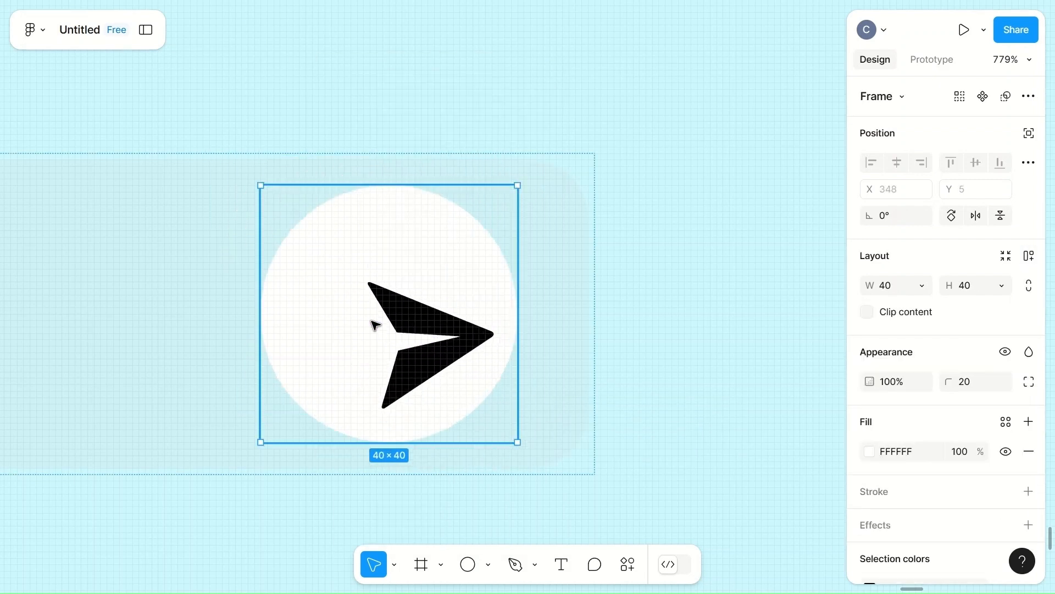
left_click_drag(422, 321, 385, 294)
left_click(575, 298)
left_click(739, 344)
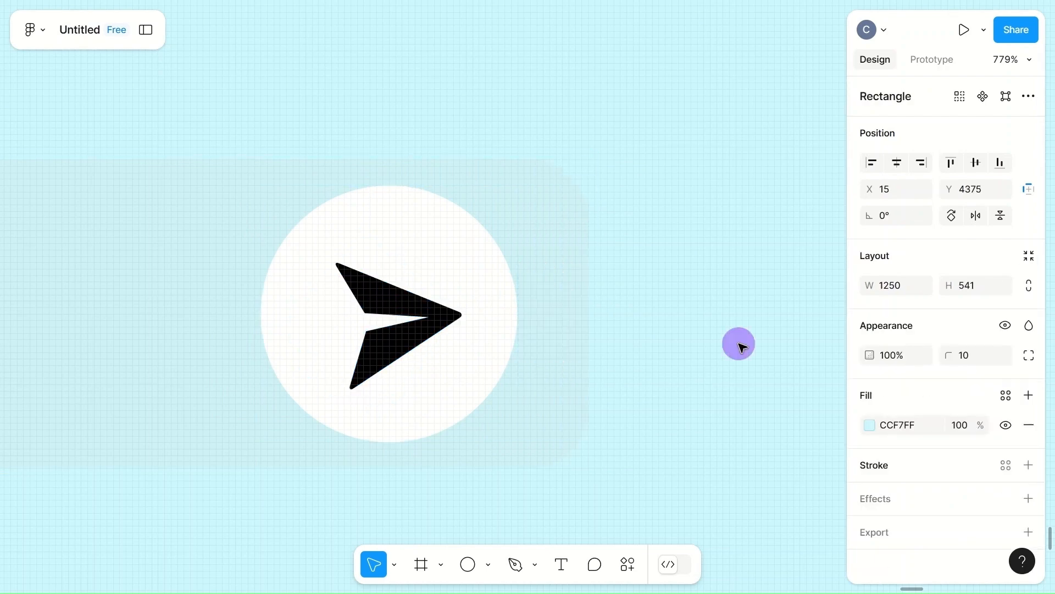
- Add auto layout to the white circle around its centered paper-plane icon
left_click(402, 337)
left_click(405, 337)
left_click(483, 390)
right_click(395, 357)
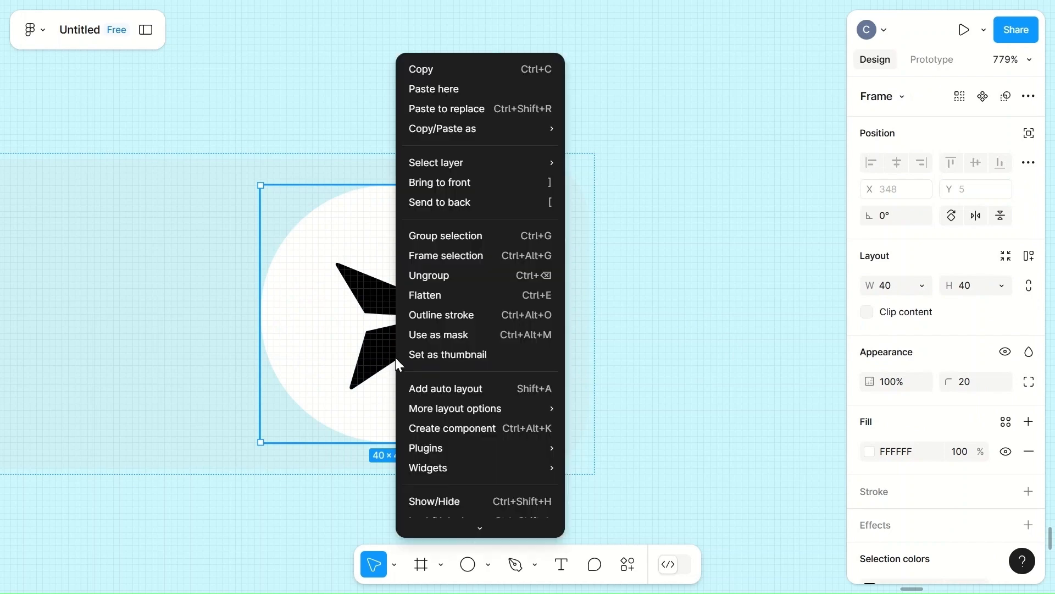
left_click(436, 386)
left_click(671, 422)
- Add the text "Home" to the blue footer beside the company description, at X 644, Y 4462
scroll(671, 422, "down", 6)
scroll(671, 422, "right", 2)
scroll(671, 422, "down", 3)
scroll(670, 422, "right", 2)
scroll(671, 422, "down", 4)
scroll(670, 422, "right", 2)
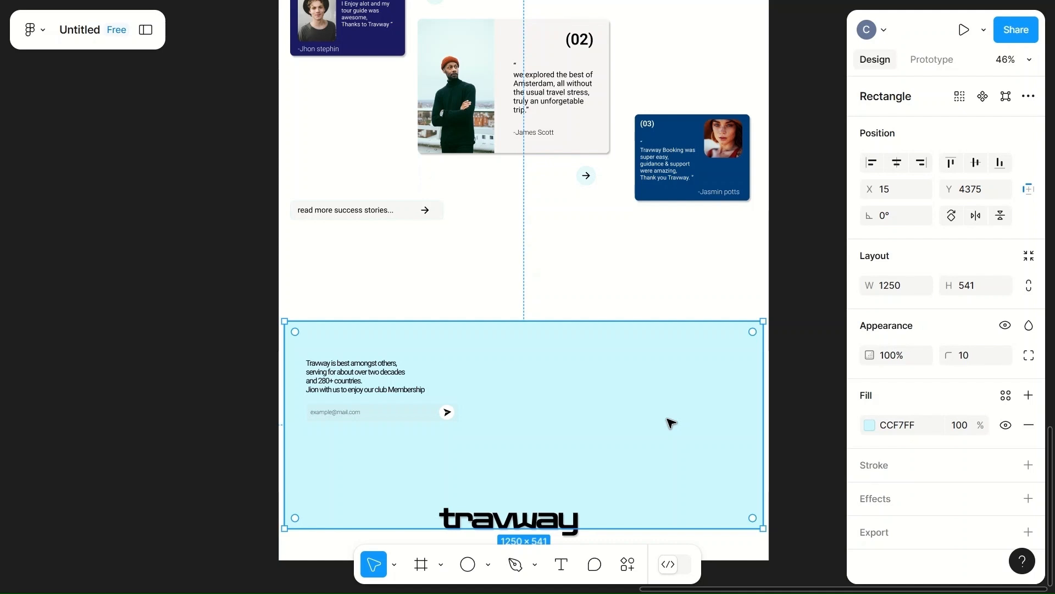
key("t")
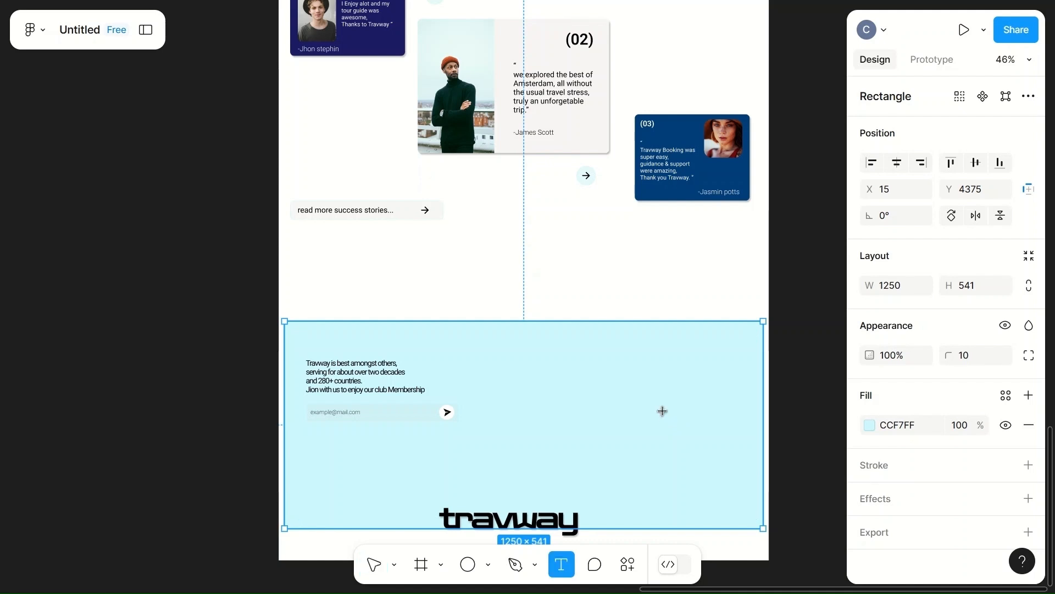
left_click(539, 354)
scroll(539, 353, "up", 5)
scroll(544, 358, "right", 3)
type("Home")
key("Escape")
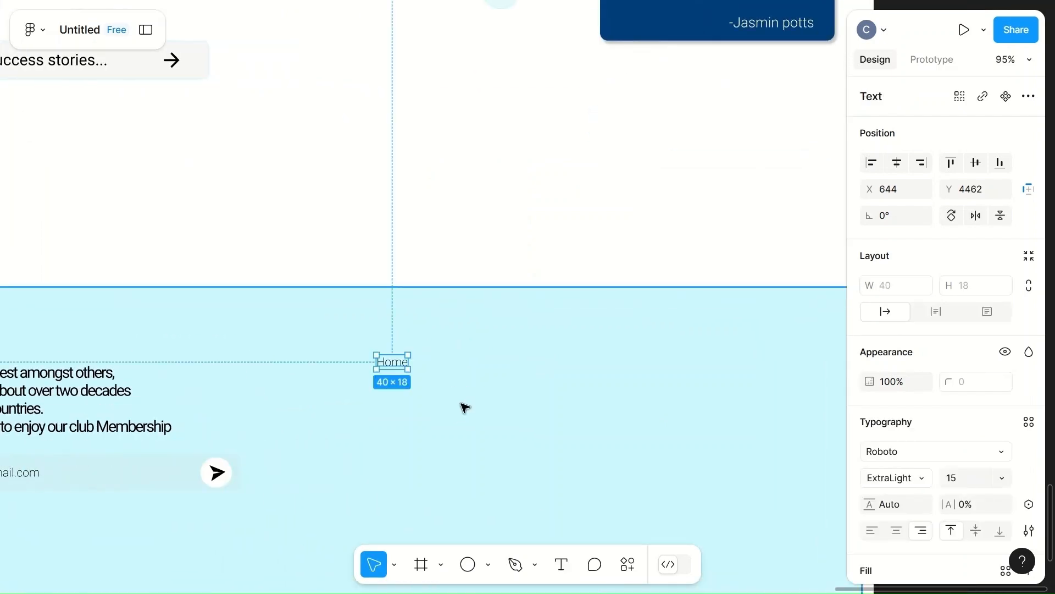
- Add the text "New Packages" and place it directly under "Home", aligned with its start
key("Return")
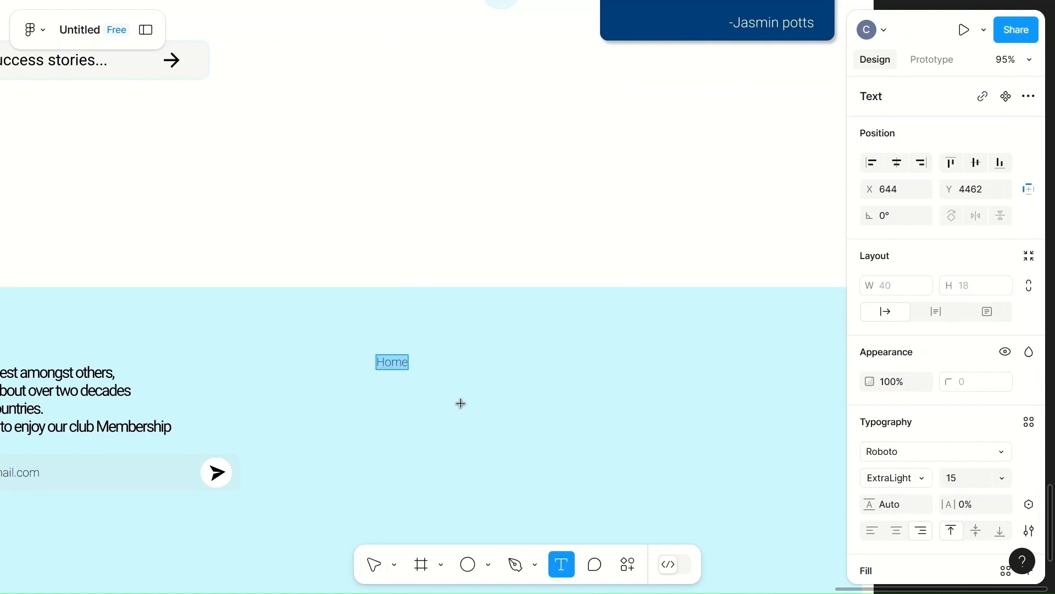
left_click(406, 406)
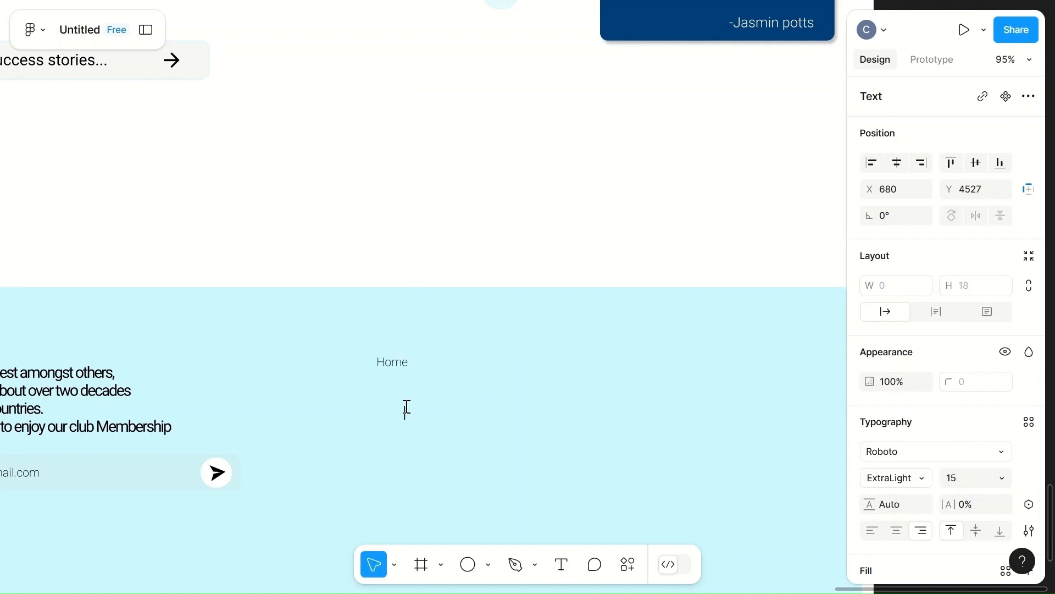
type("New Pag")
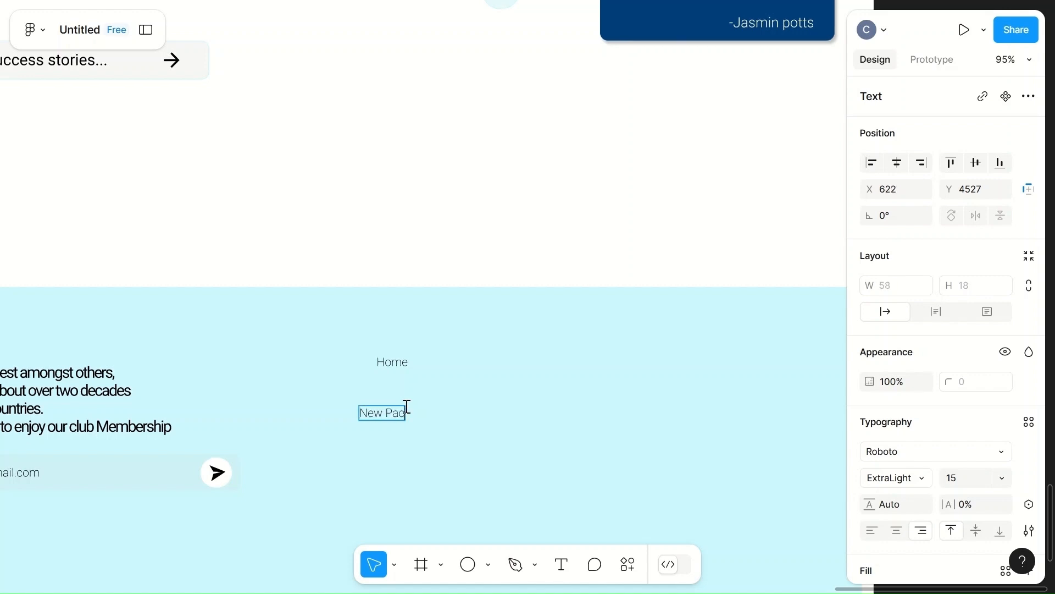
key("Escape")
left_click_drag(393, 415, 409, 385)
left_click(431, 419)
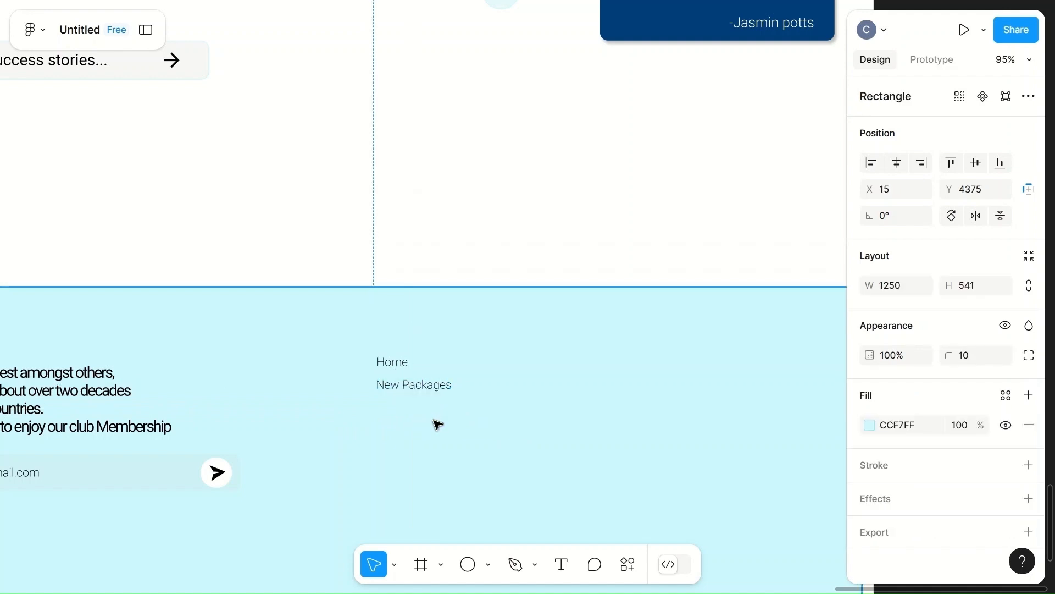
key("t")
key("o")
key("r")
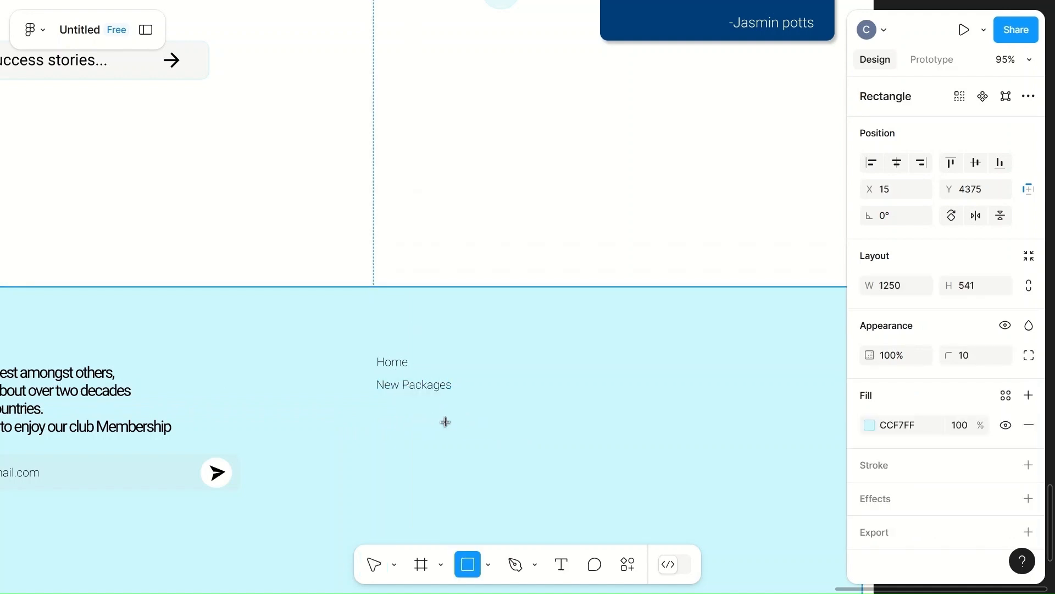
left_click(388, 431)
key("ctrl+z")
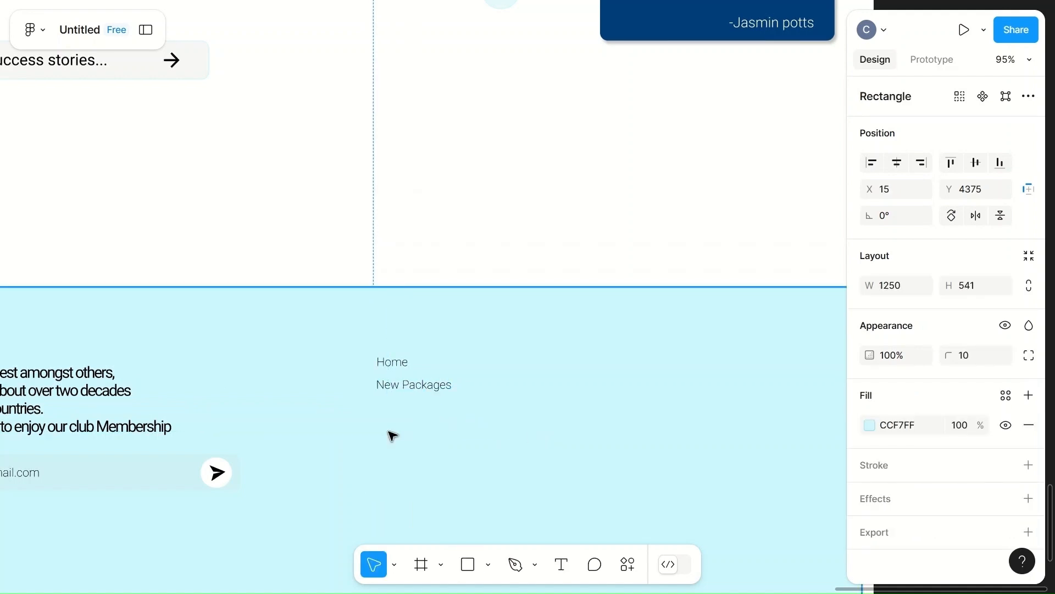
- Add the text "Tours & travels" and place it under "New Packages" in the footer link column
key("t")
left_click(373, 430)
type("Tours & trave")
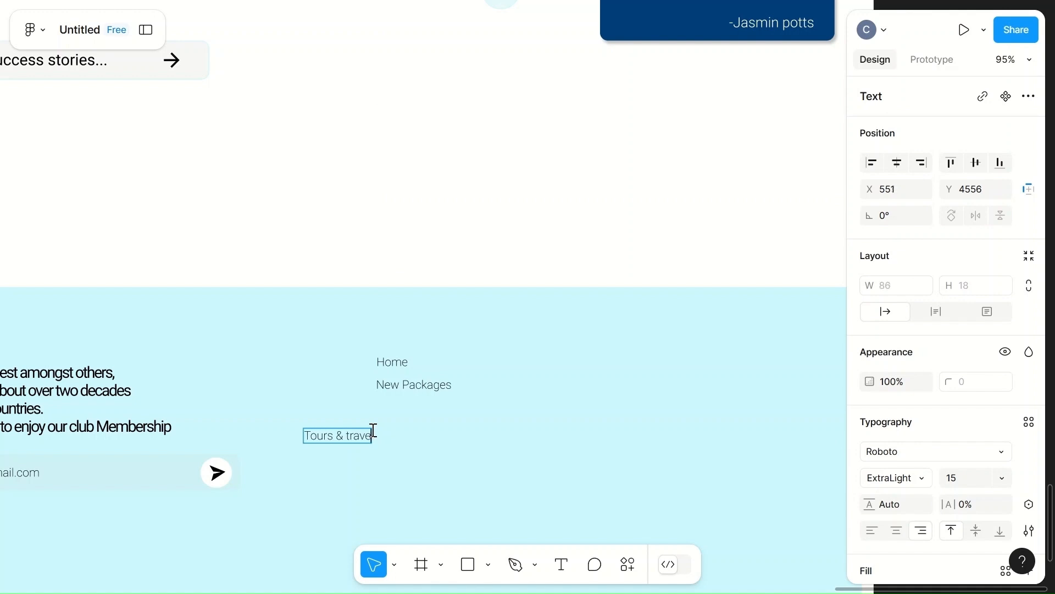
key("Escape")
left_click_drag(332, 438, 410, 420)
left_click(466, 450)
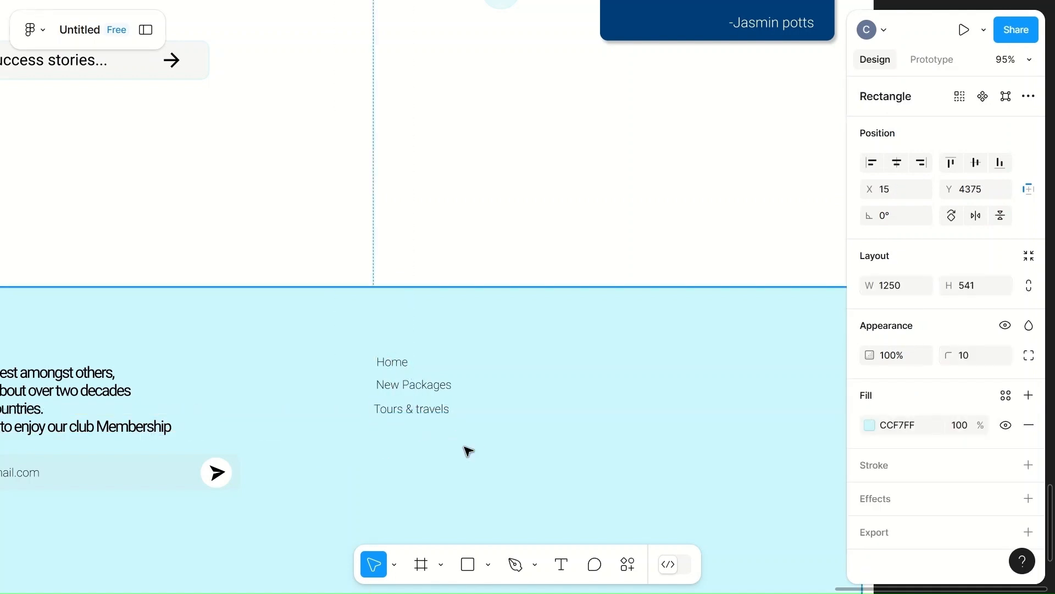
- Add the text "Tickets Bookings" and place it under "Tours & travels" in the footer link column, at X 640, Y 4551
key("t")
left_click(383, 441)
type("Tr")
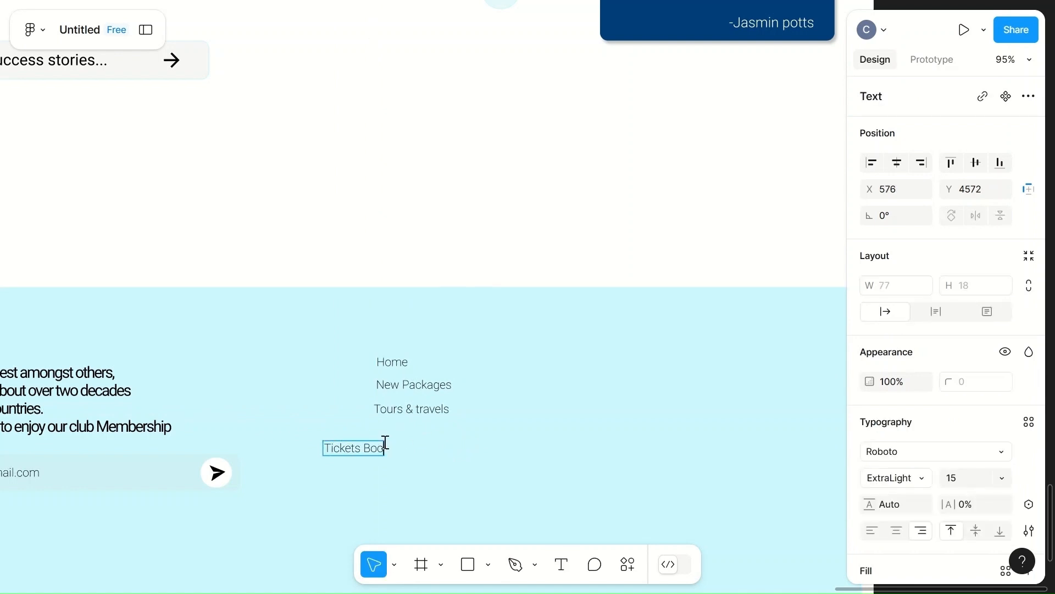
left_click(425, 452)
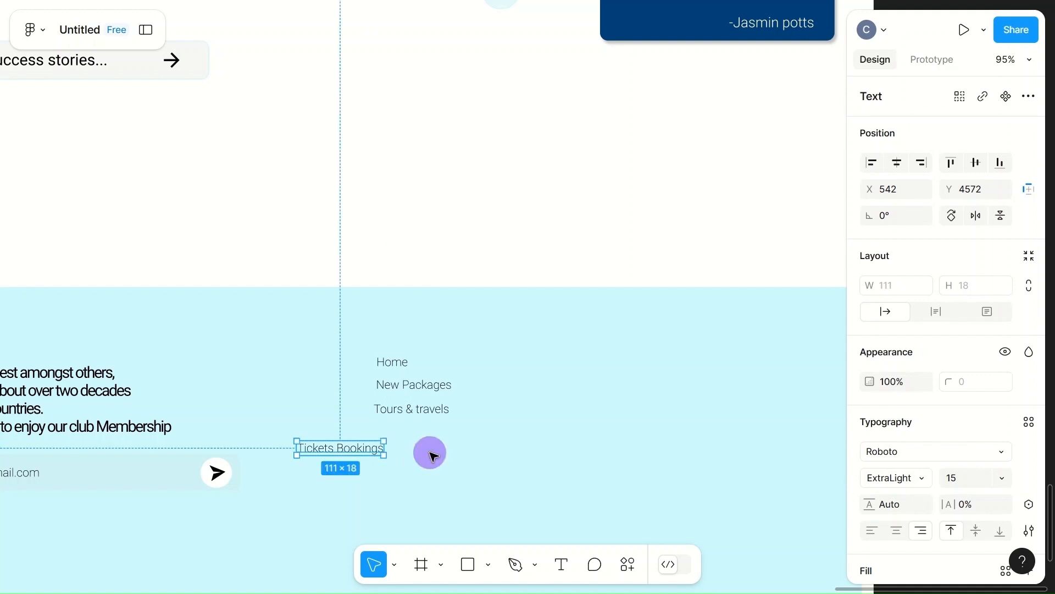
left_click_drag(346, 452, 423, 439)
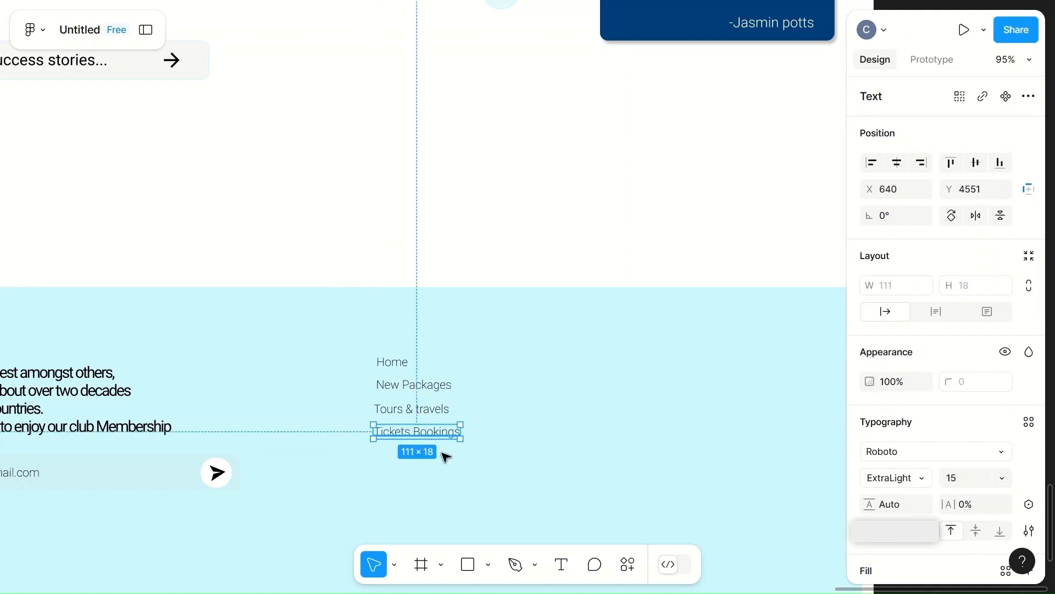
left_click(471, 490)
- Add the text "Terms & conditions" and place it directly under "Tickets Bookings" in the footer link column
key("t")
left_click(380, 486)
type("Terms")
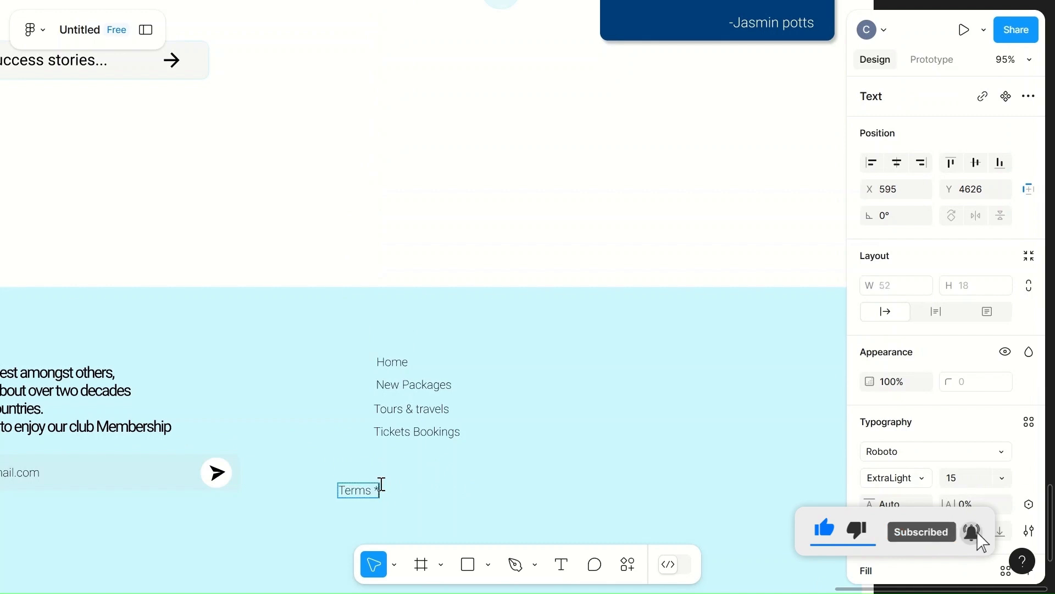
type(" & conditions")
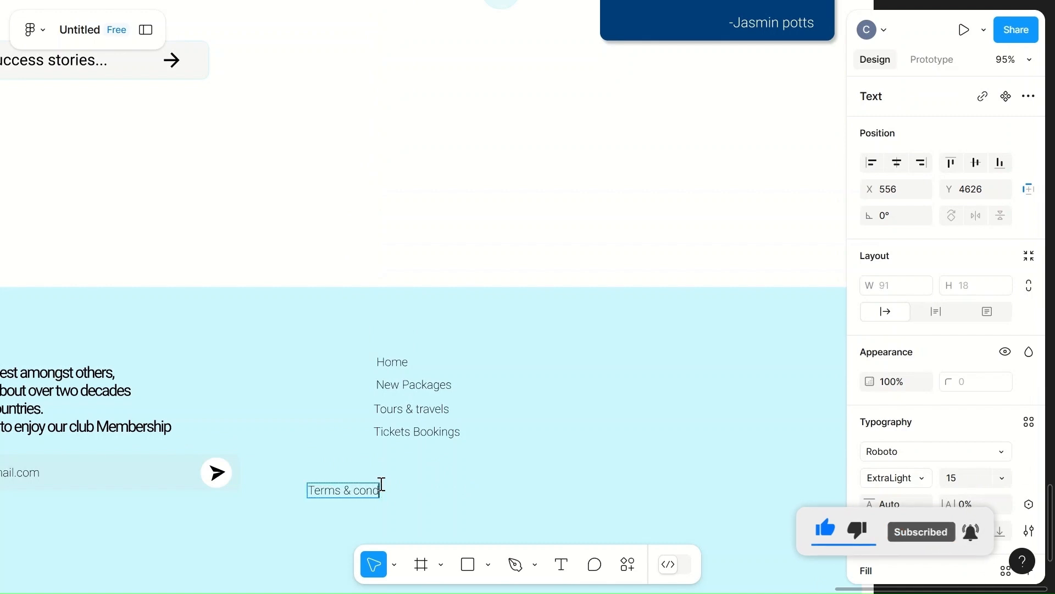
left_click(489, 505)
left_click_drag(324, 494, 421, 458)
left_click(407, 484)
- Add the text "Privacy Policy" and place it under "Terms & conditions" at X 651, Y 4613
key("t")
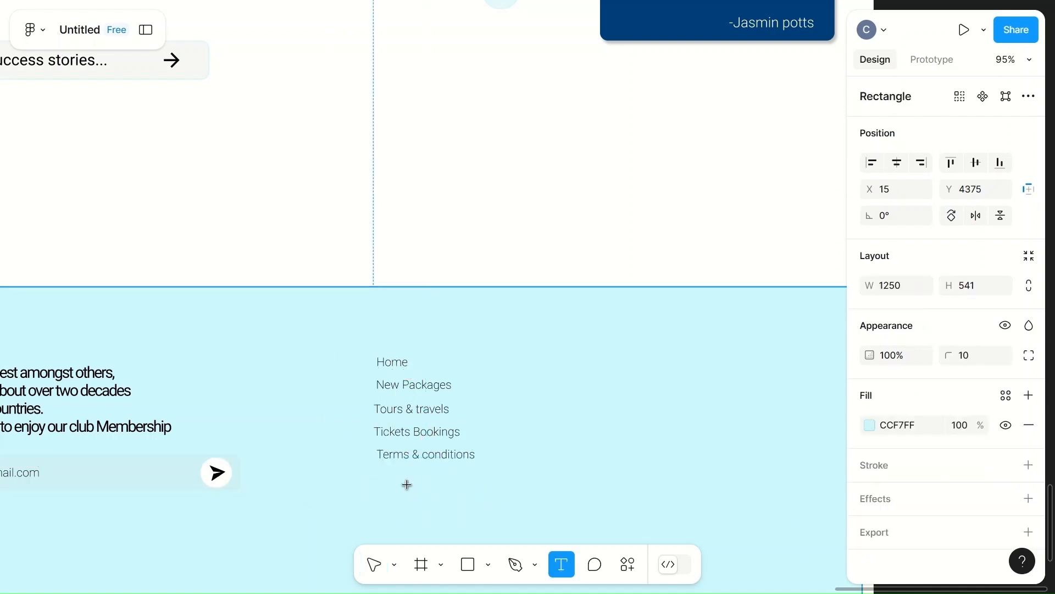
left_click(371, 484)
type("Pric")
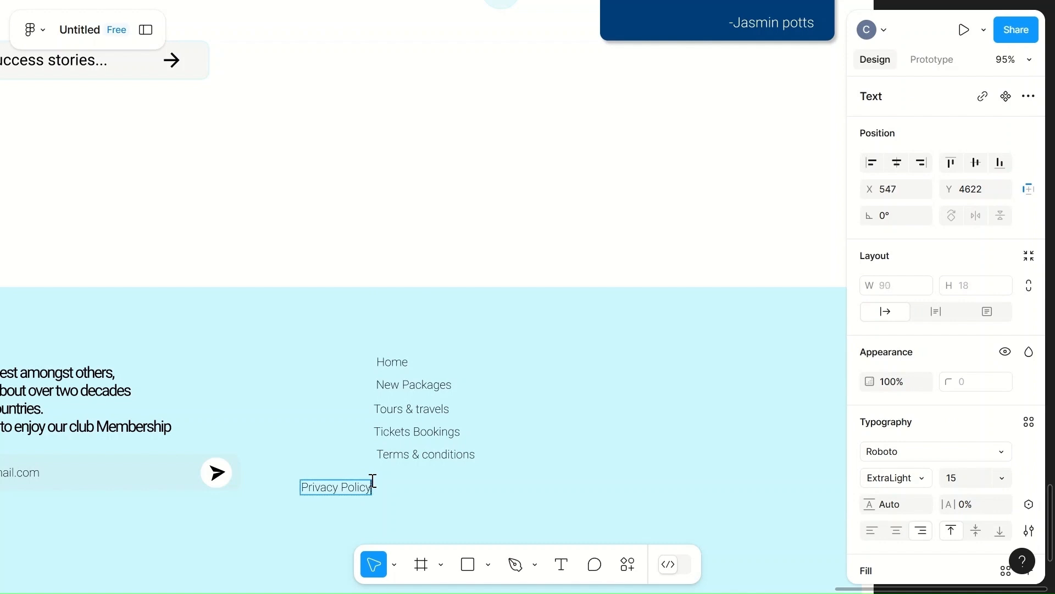
left_click(439, 495)
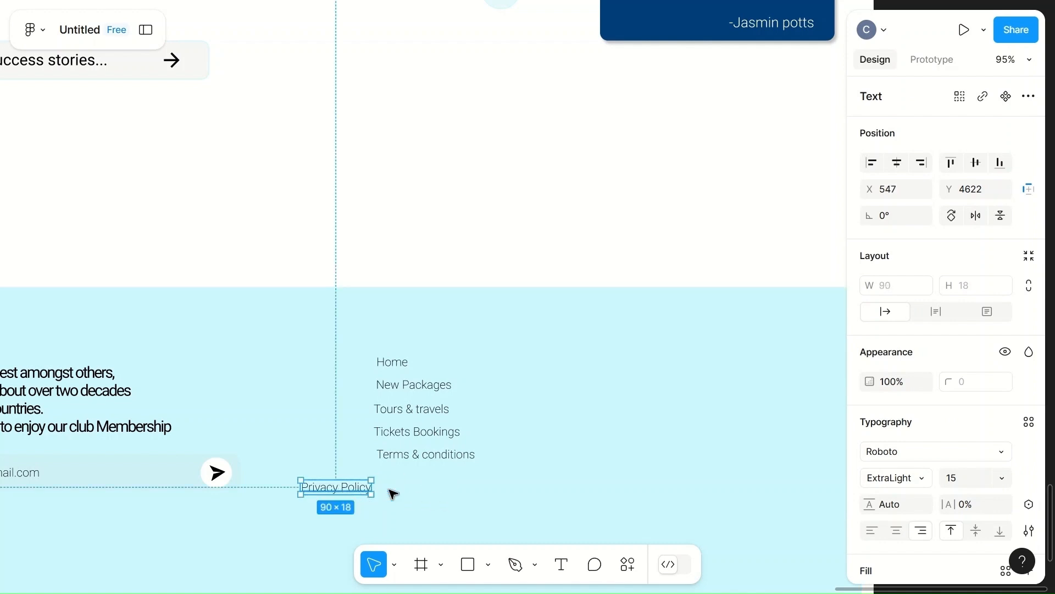
left_click_drag(337, 489, 423, 487)
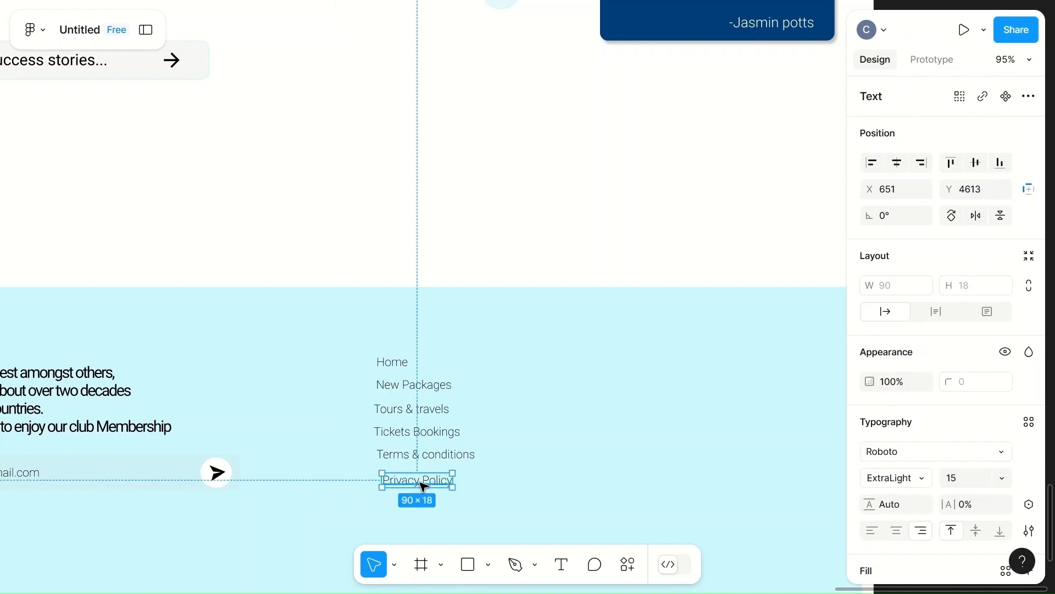
- Start a second footer link column with "Privacy Policy" level with "Home" and "Terms & conditions" beneath it at X 981, Y 4487
scroll(423, 486, "down", 5)
scroll(424, 486, "right", 2)
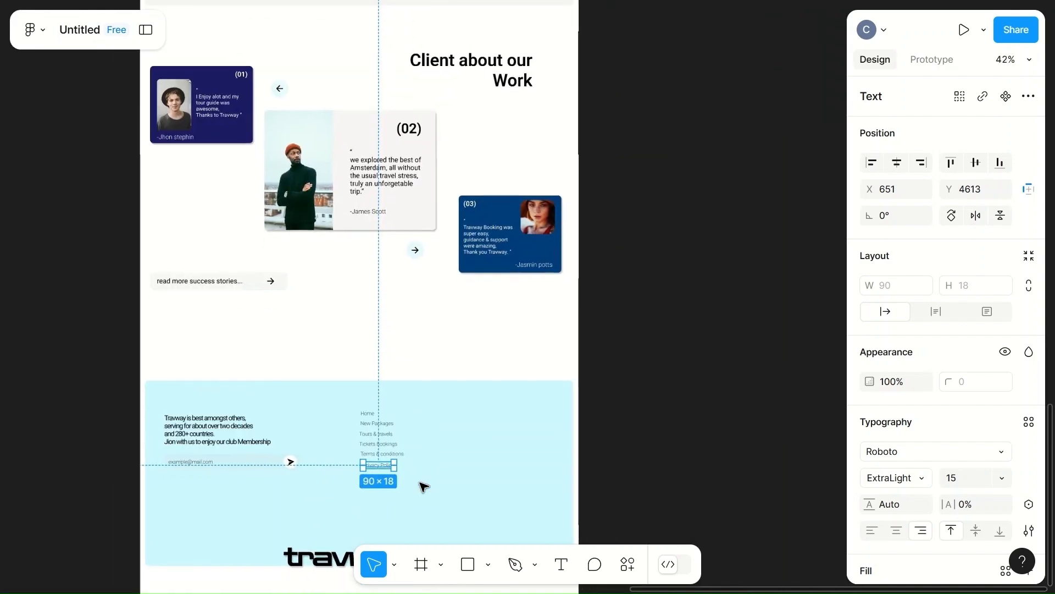
scroll(424, 487, "down", 2)
scroll(423, 486, "up", 4)
scroll(423, 486, "right", 2)
scroll(423, 487, "up", 4)
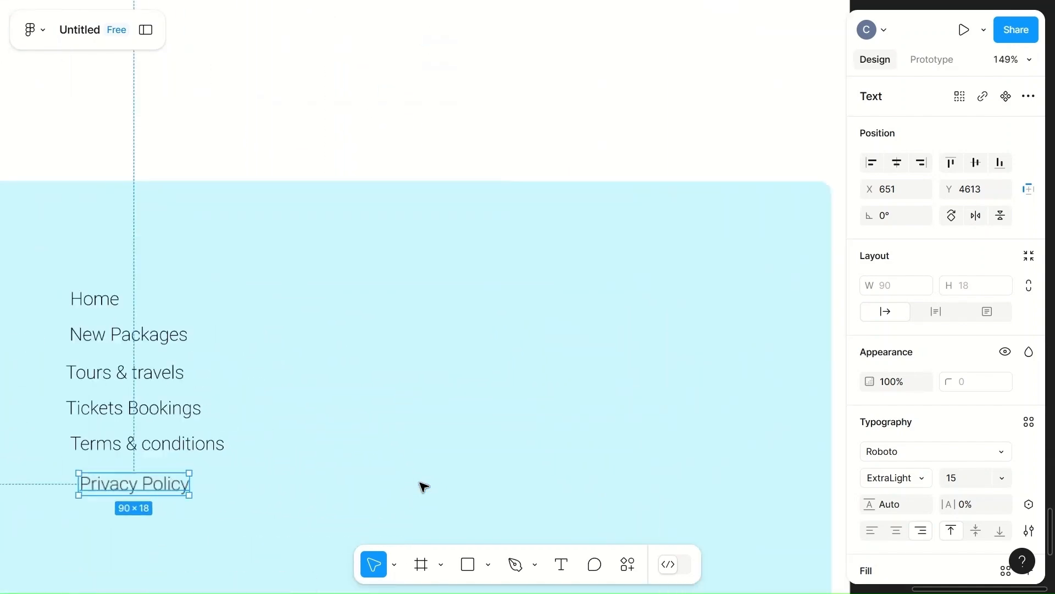
scroll(423, 487, "left", 1)
left_click(172, 490)
left_click_drag(172, 491, 576, 305)
left_click_drag(192, 445, 609, 334)
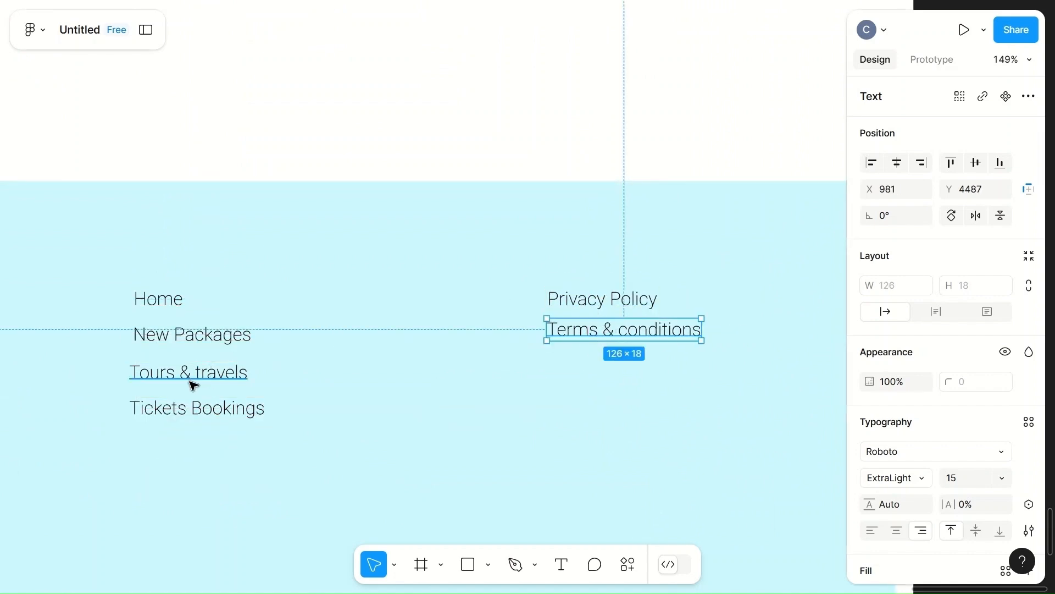
mouse_move(174, 418)
left_mouse_down()
mouse_move(389, 382)
mouse_move(358, 358)
mouse_move(169, 416)
left_mouse_up()
left_click(572, 412)
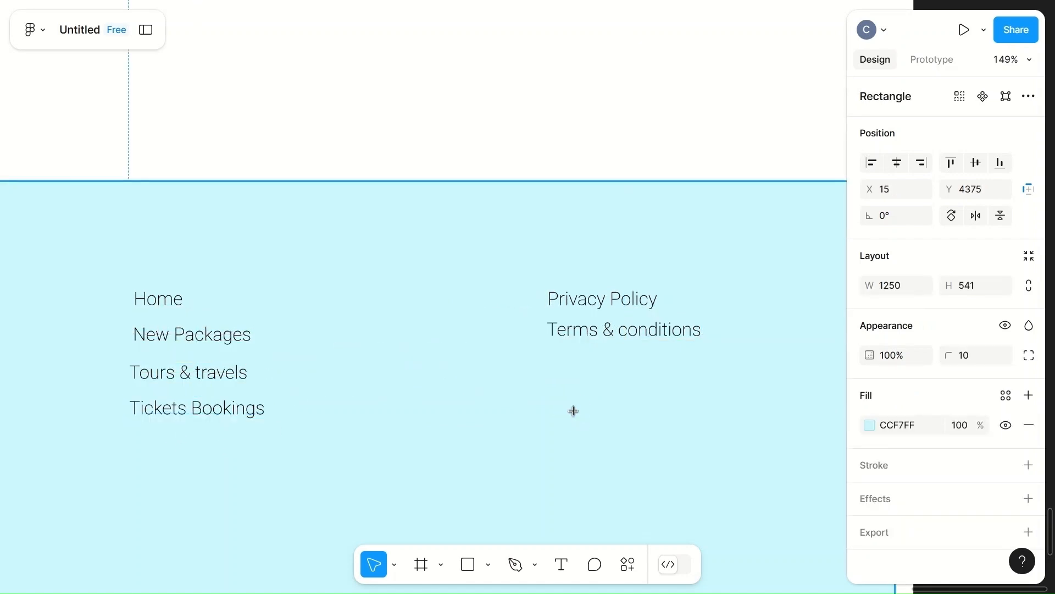
- Add the text "Contact Us" and place it above "Privacy Policy" in the second footer column, at X 981, Y 4444
key("t")
left_click(562, 372)
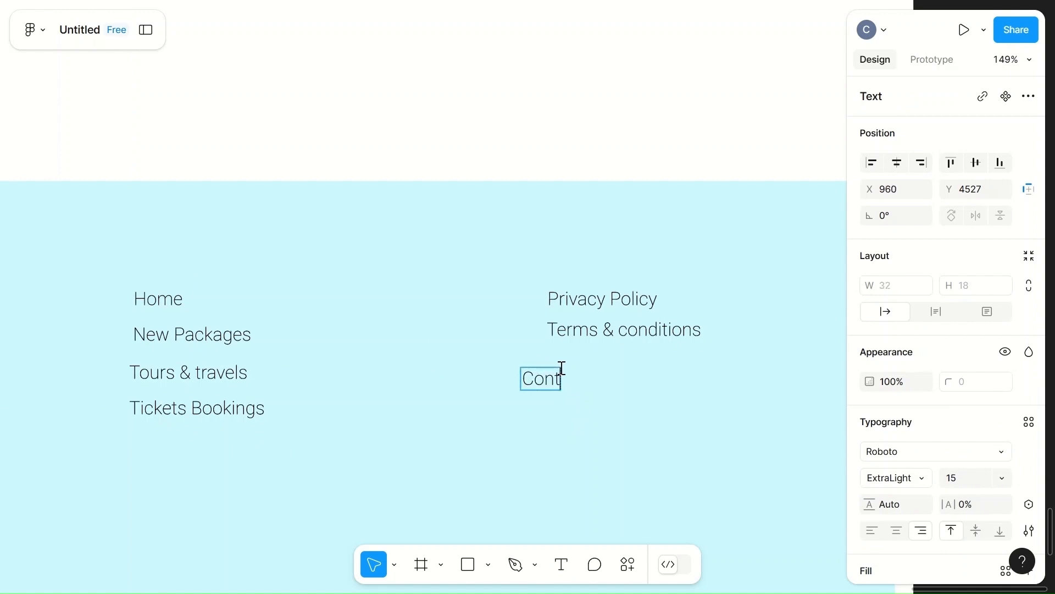
type("Contact Us")
left_click(648, 417)
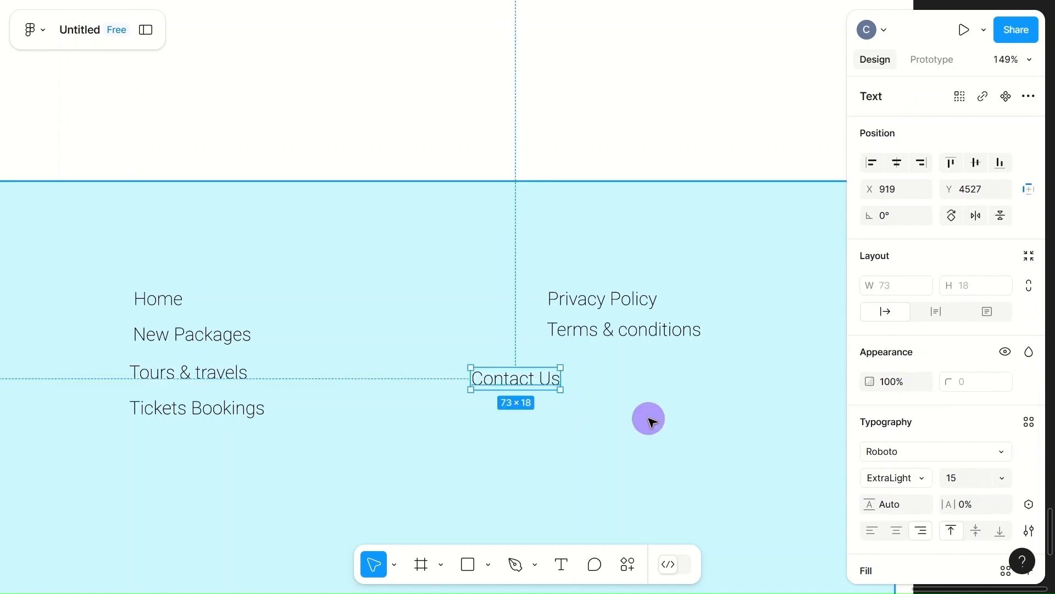
left_click_drag(525, 368, 588, 280)
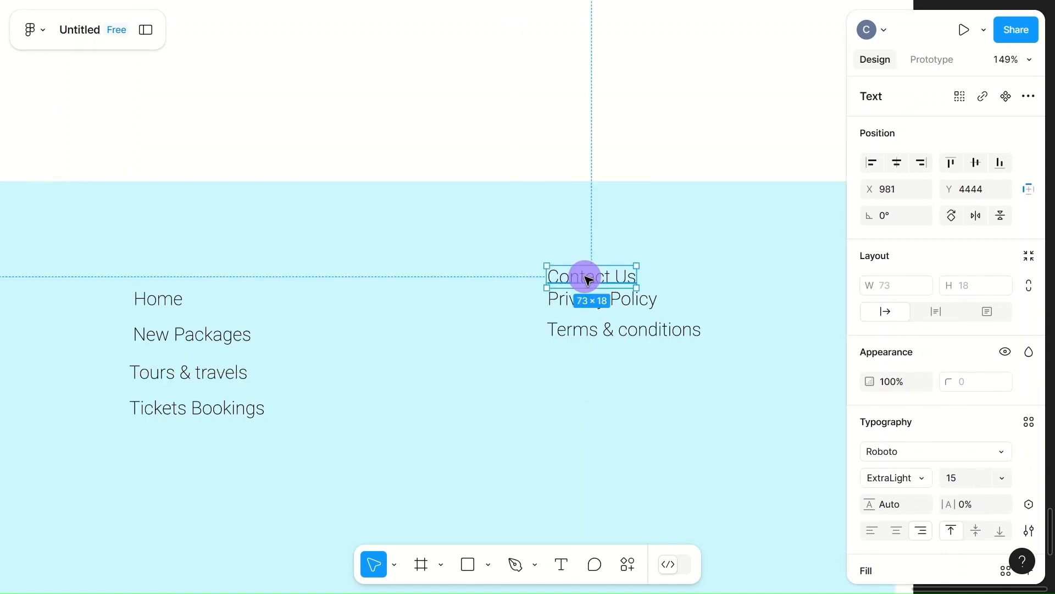
- Distribute "Contact Us", "Privacy Policy" and "Terms & conditions" evenly with a vertical spacing of 10
left_click(625, 299, "shift")
left_click(644, 335, "shift")
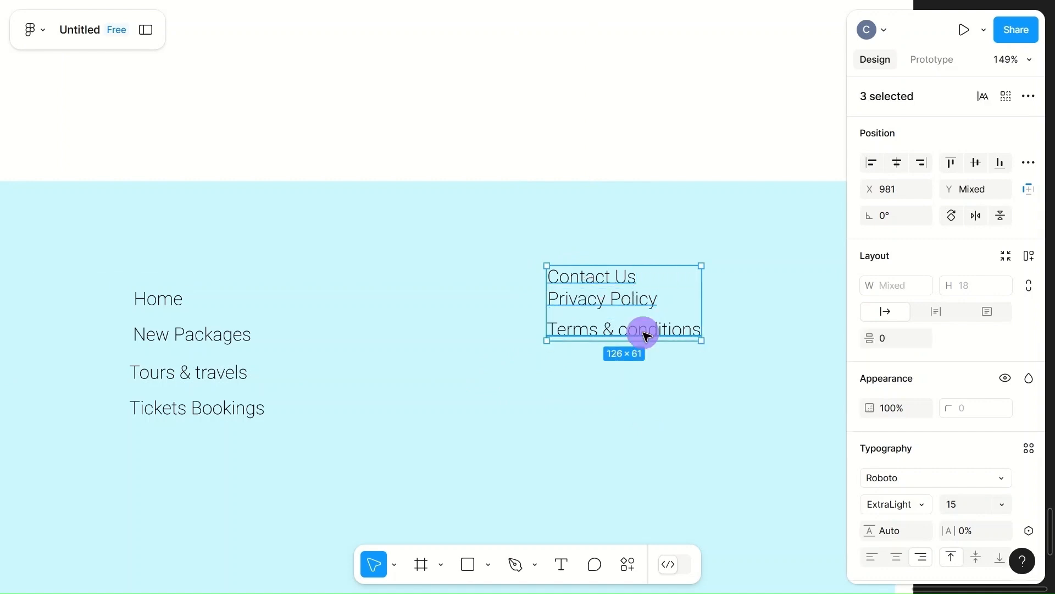
left_click(1029, 162)
left_click(836, 192)
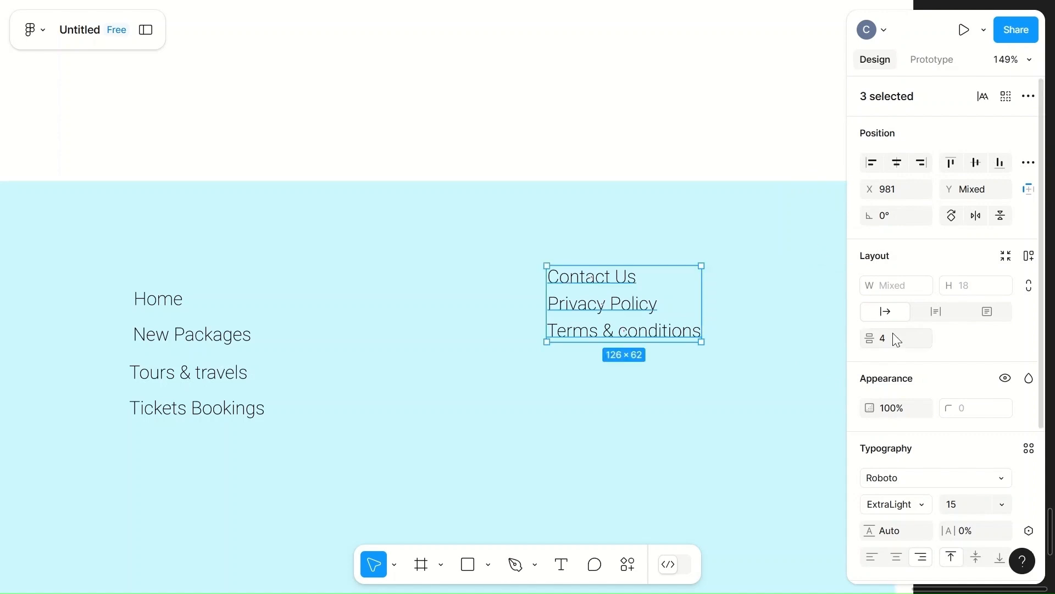
left_click(658, 434)
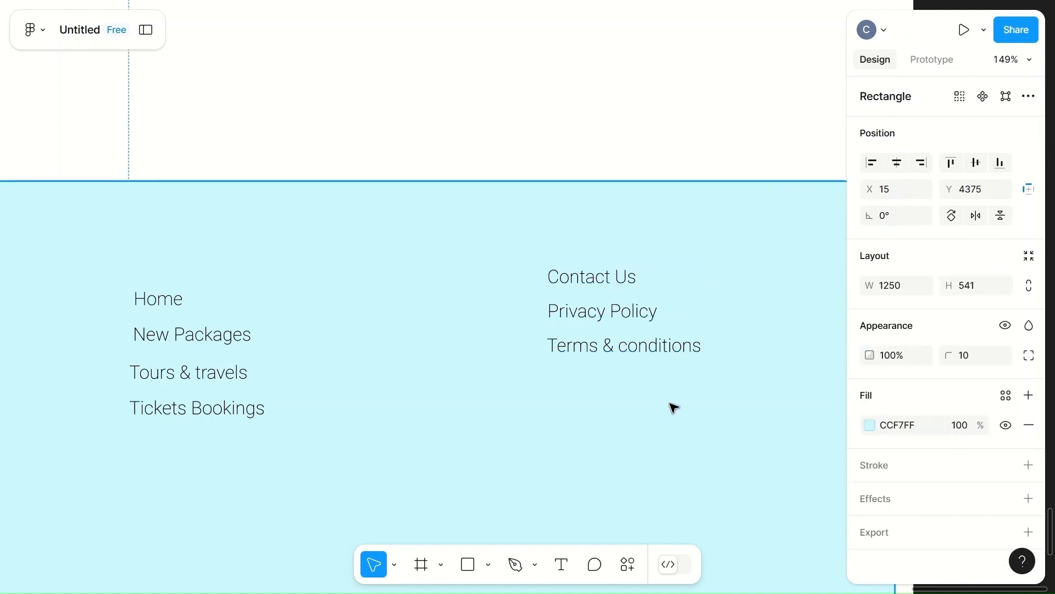
- Move the three links of the second footer column together to X 1048, with "Contact Us" level with "Home"
left_click(607, 316)
left_click(603, 283, "shift")
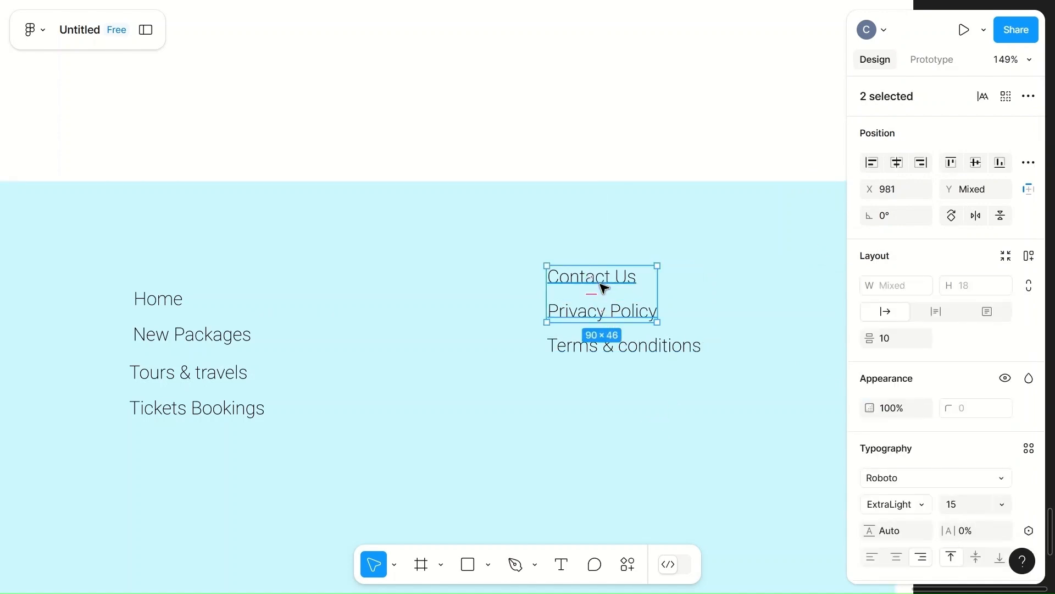
left_click(566, 344, "shift")
left_click_drag(677, 355, 705, 342)
scroll(716, 344, "down", 5)
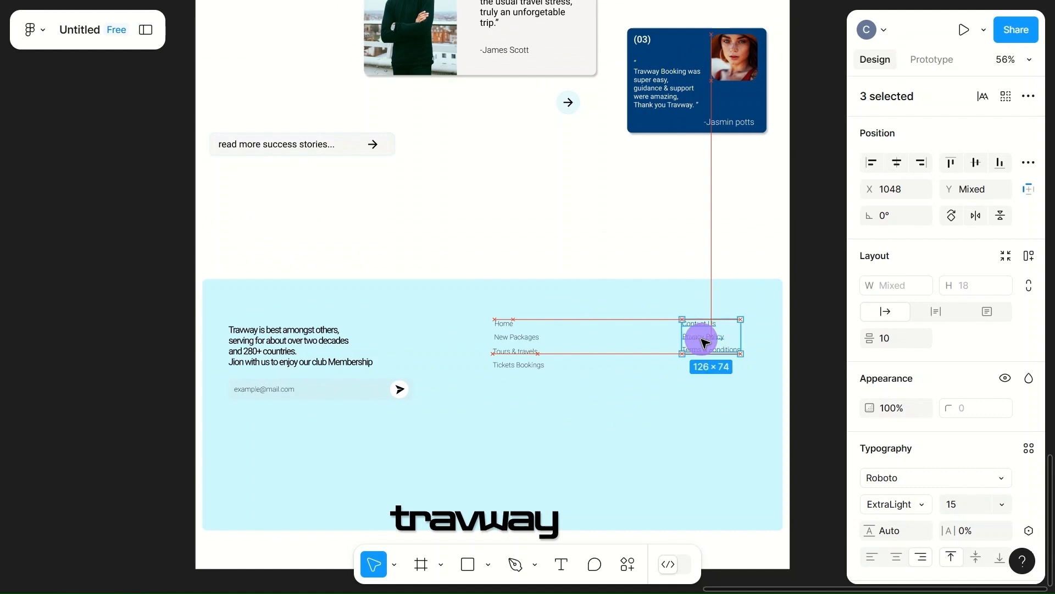
- Move the four links from "Home" to "Tickets Bookings" closer to the second footer column, with "Home" at X 892, Y 4462
left_click(502, 324)
scroll(502, 324, "up", 5)
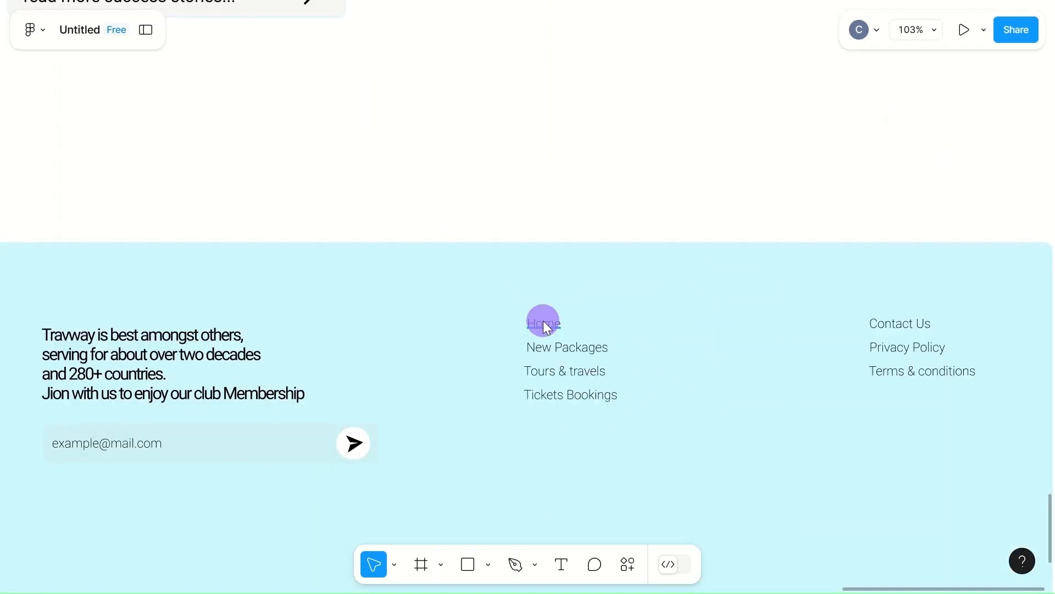
left_click(582, 349, "shift")
left_click(533, 373, "shift")
left_click(533, 395, "shift")
scroll(533, 396, "down", 5)
left_click_drag(482, 366, 589, 365)
left_click(665, 426)
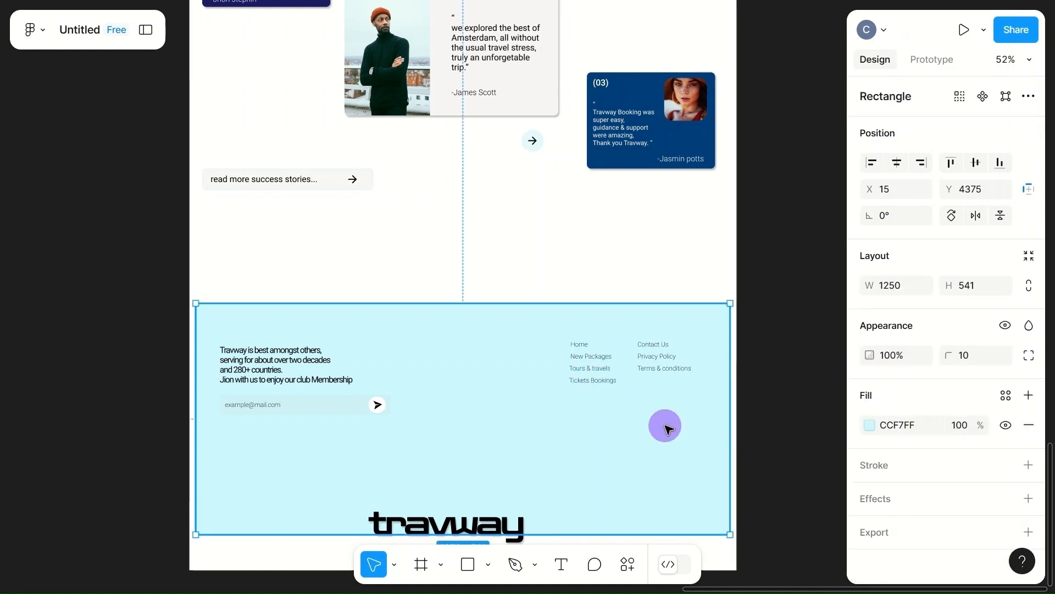
- Move the travway logo below the light blue footer rectangle, centered horizontally at X 456
left_click_drag(548, 446, 553, 449)
scroll(554, 449, "down", 1)
scroll(555, 449, "down", 3)
left_click(466, 437)
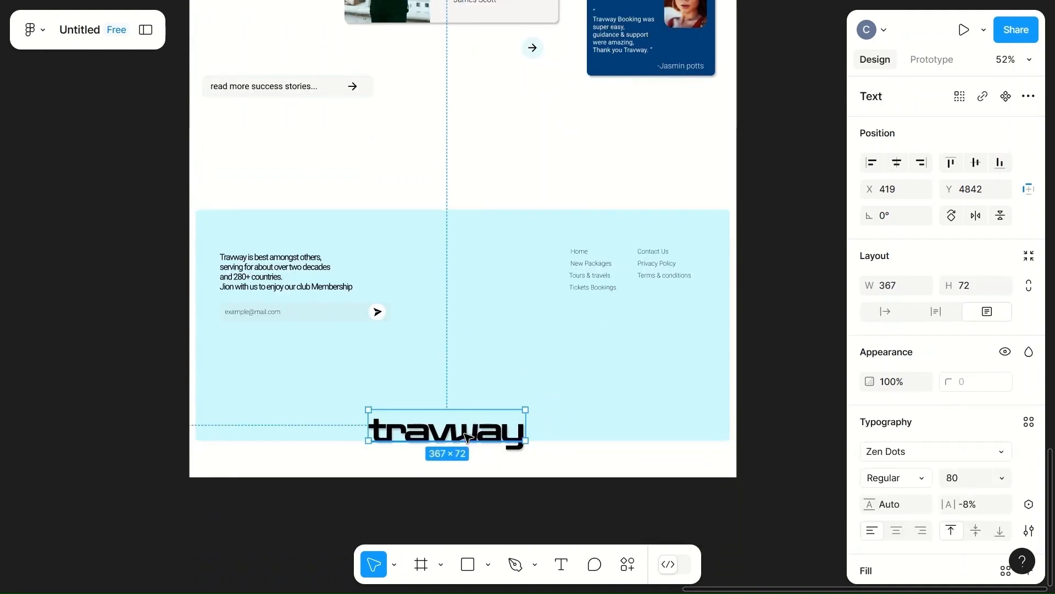
left_click_drag(467, 437, 481, 464)
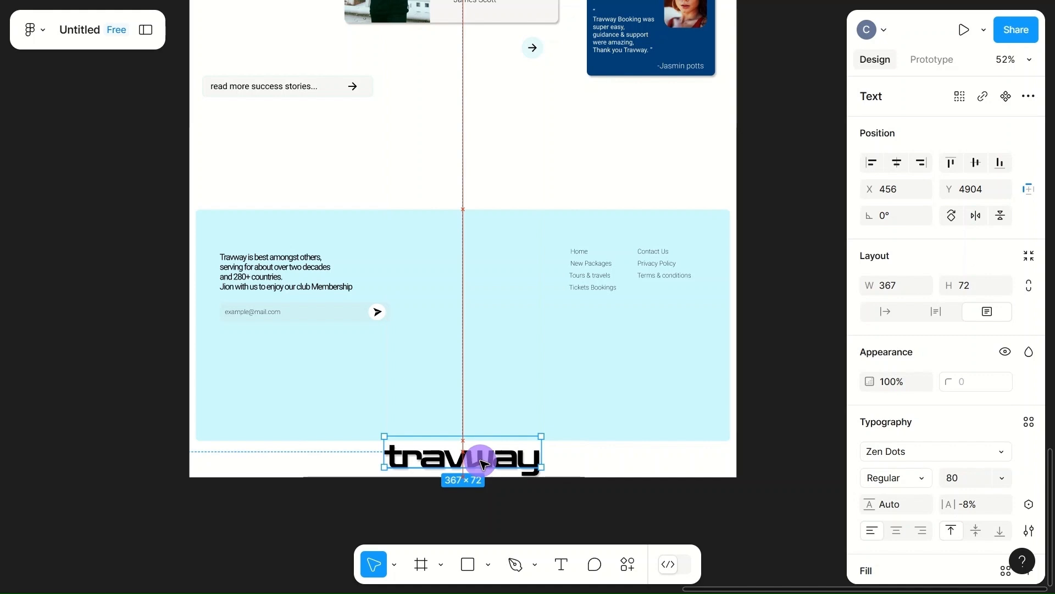
key("Up")
key("Up")
left_click(562, 454)
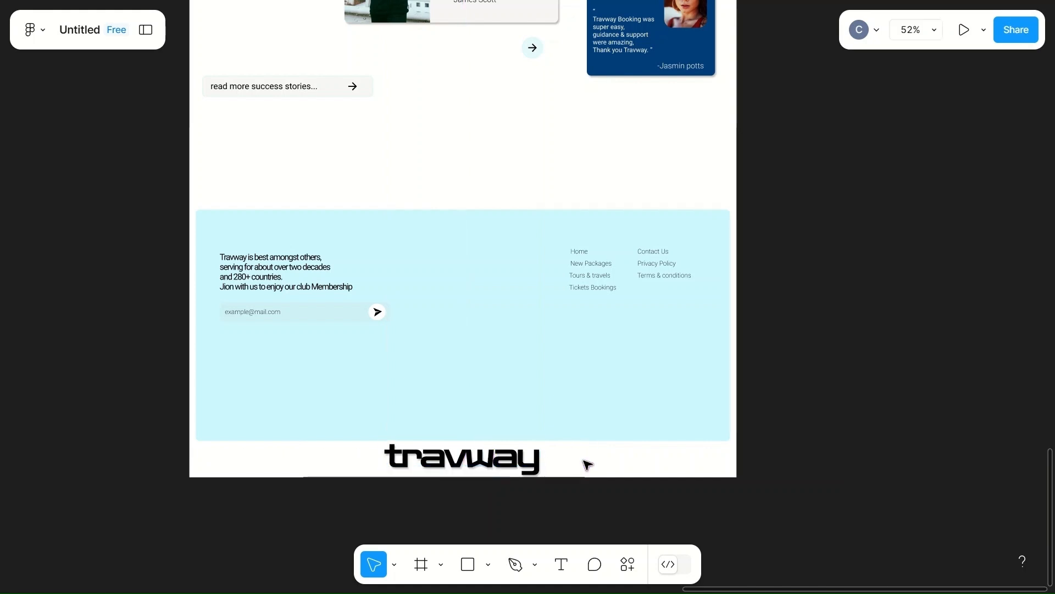
- Set the text of all seven footer links to font size 18 with left alignment
scroll(585, 464, "up", 2)
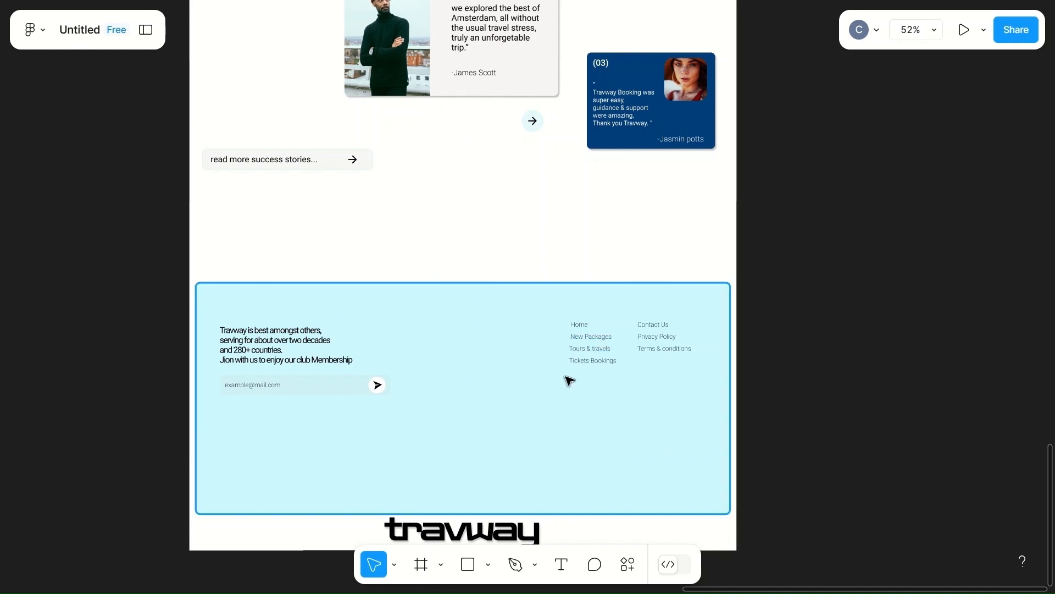
scroll(598, 377, "up", 5)
left_click(558, 274)
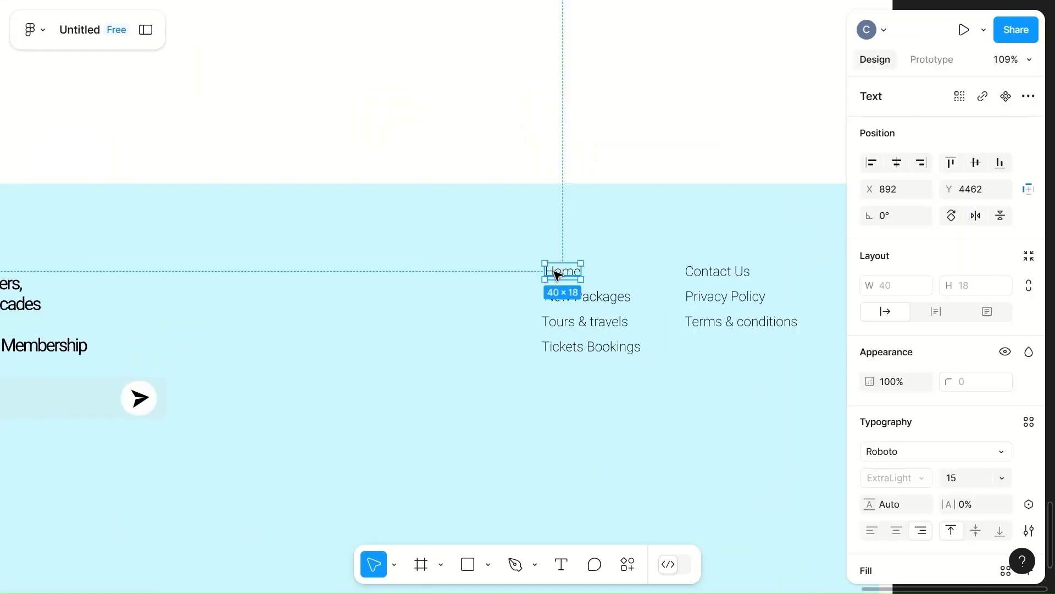
left_click(666, 288, "shift")
left_click(539, 313, "shift")
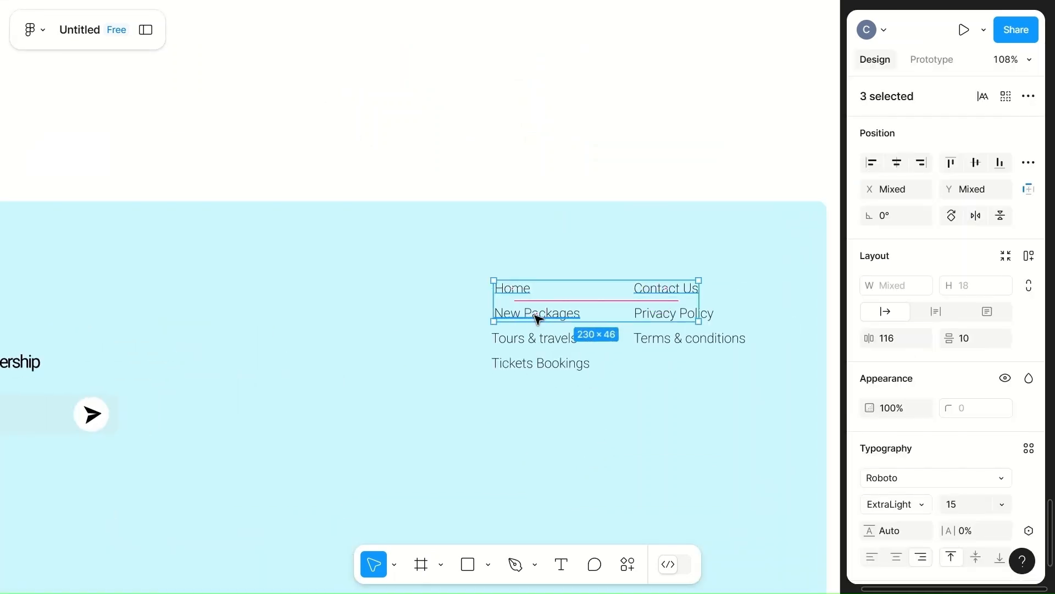
left_click(712, 315, "shift")
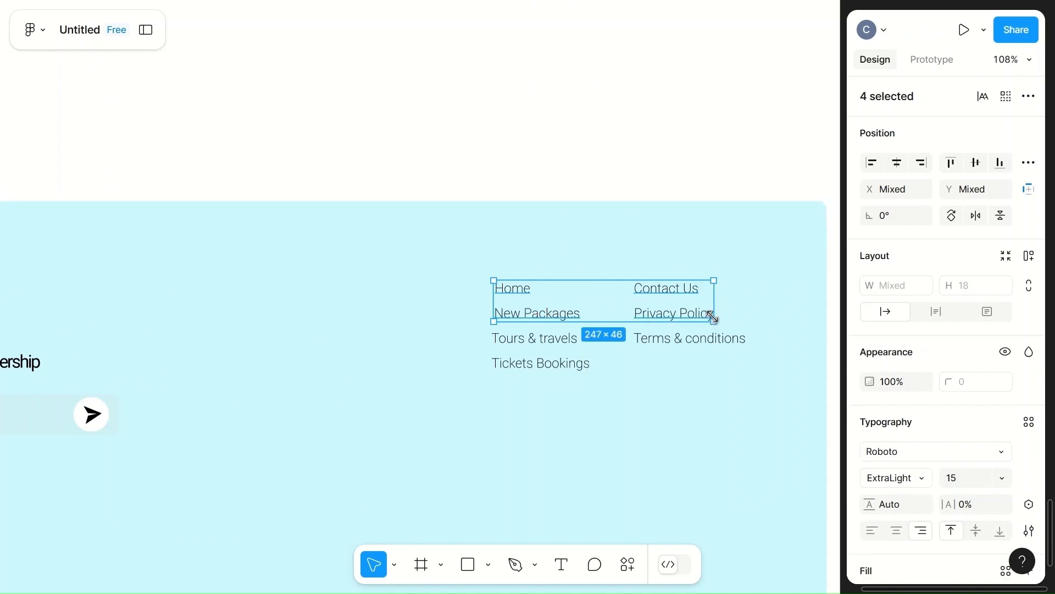
left_click(733, 338, "shift")
left_click(573, 335, "shift")
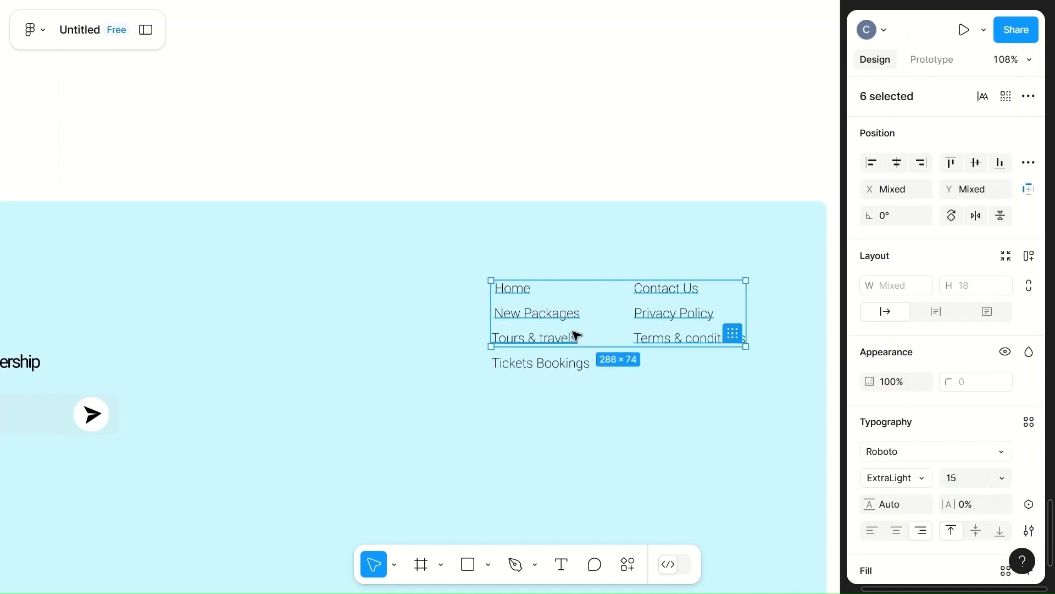
left_click(530, 360, "shift")
left_click(966, 476)
type("18")
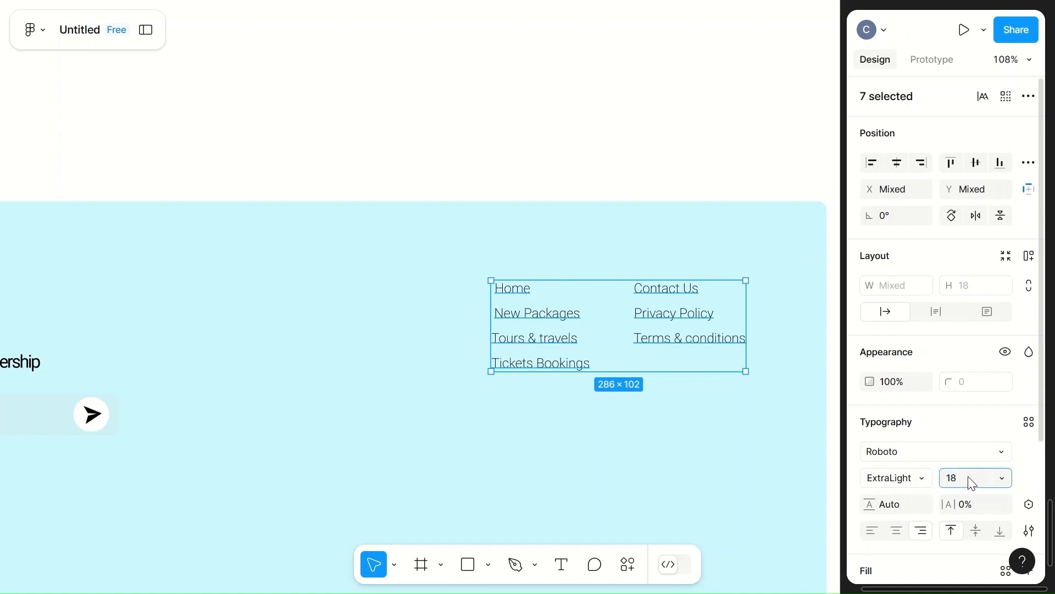
left_click(906, 486)
left_click(665, 427)
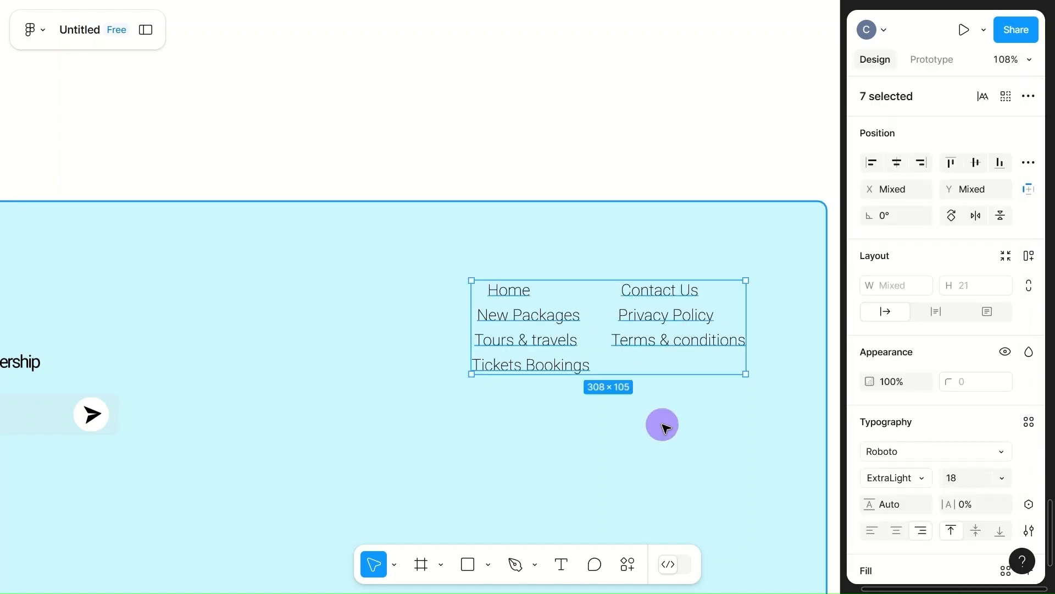
left_click(872, 531)
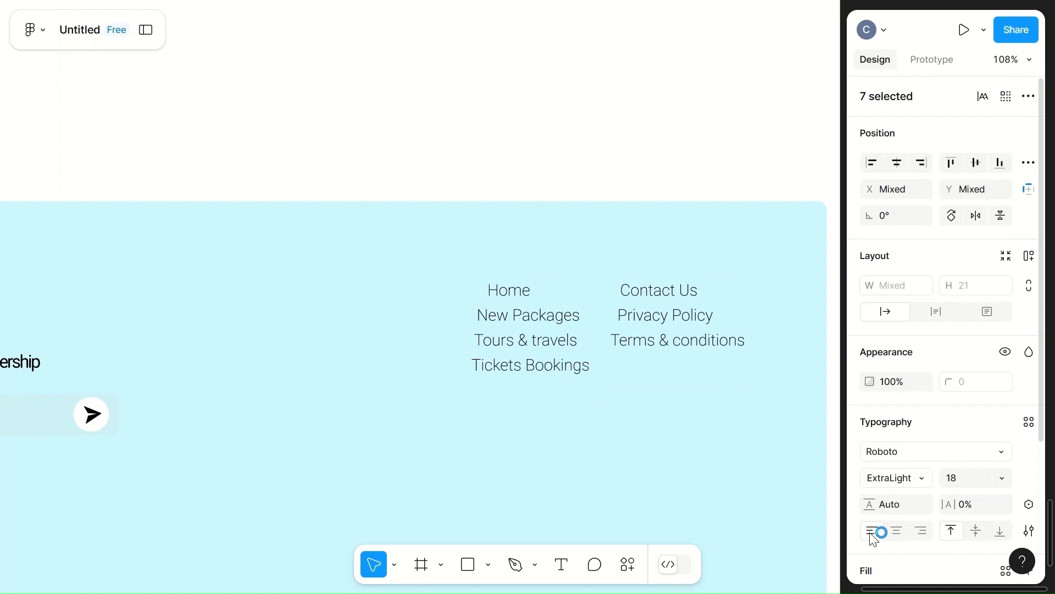
- Move "Home" to X 872 so that its start lines up with "New Packages" below it
left_click(516, 291)
left_click_drag(515, 291, 505, 291)
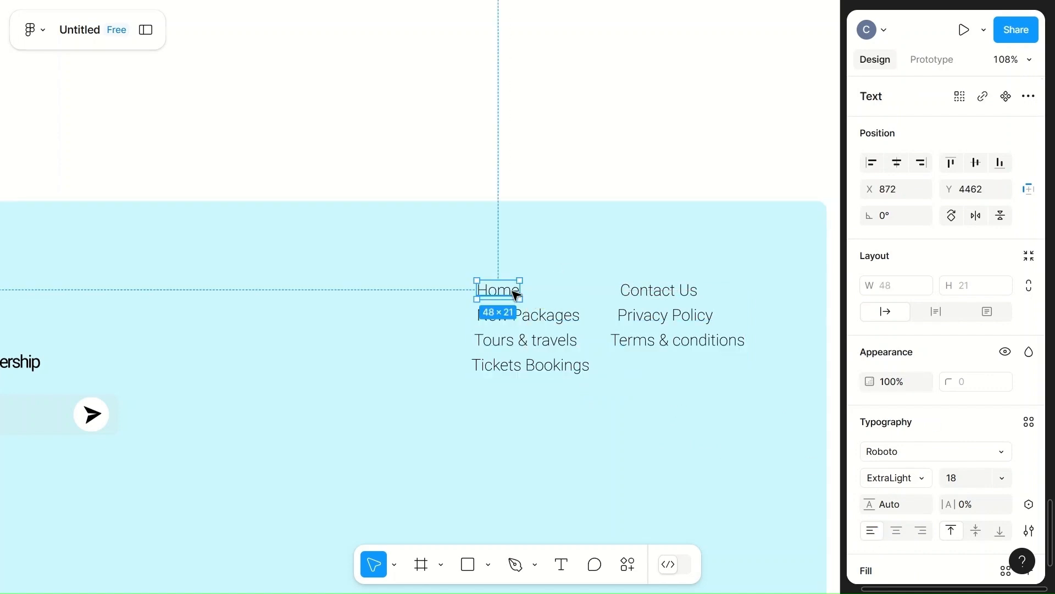
- Move "Privacy Policy" and "Terms & conditions" so that their starts line up with "Contact Us" above them
left_click(624, 291)
left_click_drag(636, 314, 636, 316)
left_click(635, 347)
double_click(632, 344)
left_click(662, 386)
left_click_drag(673, 341, 671, 341)
- Shift "Tickets Bookings" slightly so that its start lines up with "Home" and "New Packages"
left_click(538, 375)
left_click_drag(539, 375, 541, 371)
left_click(662, 411)
- Move the four links from "Home" to "Tickets Bookings" together to the left, widening the gap to the "Contact Us" column
left_click(510, 293)
left_click(528, 314, "shift")
left_click(492, 341, "shift")
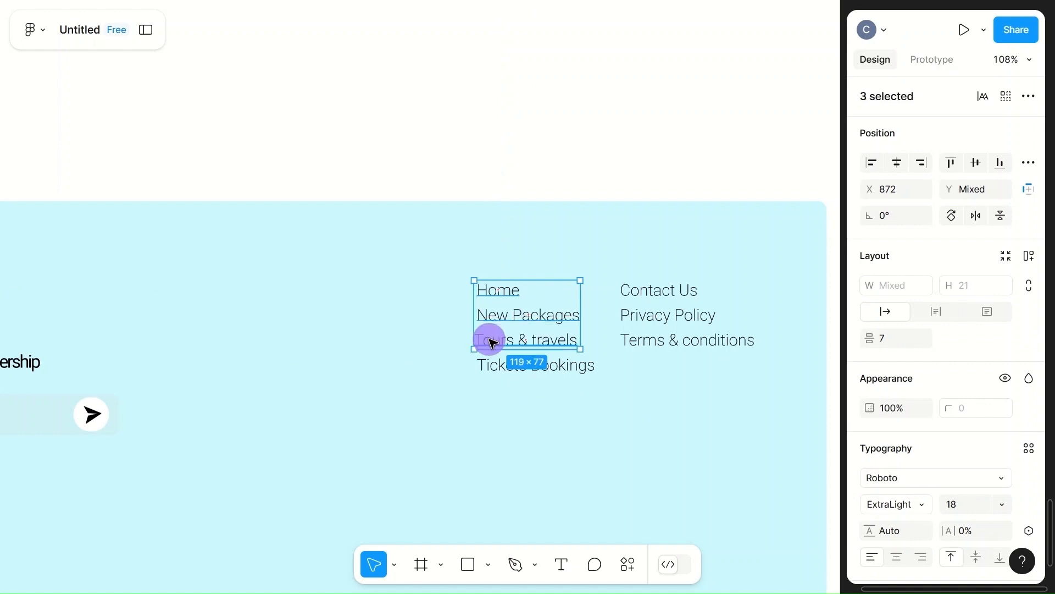
left_click(488, 365, "shift")
left_click_drag(551, 337, 515, 333)
left_click_drag(522, 334, 505, 338)
left_click(642, 416)
- Start a text layer in the lower part of the footer rectangle and insert a © symbol from the emoji picker
scroll(641, 416, "down", 5)
scroll(642, 416, "down", 2)
scroll(641, 417, "left", 3)
scroll(641, 416, "right", 3)
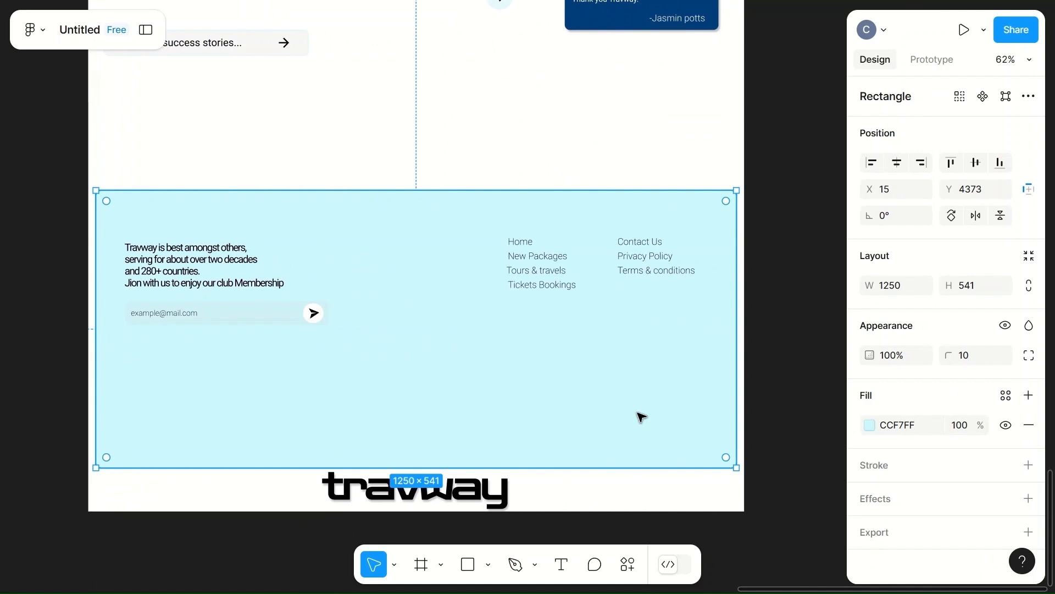
key("t")
left_click(350, 422)
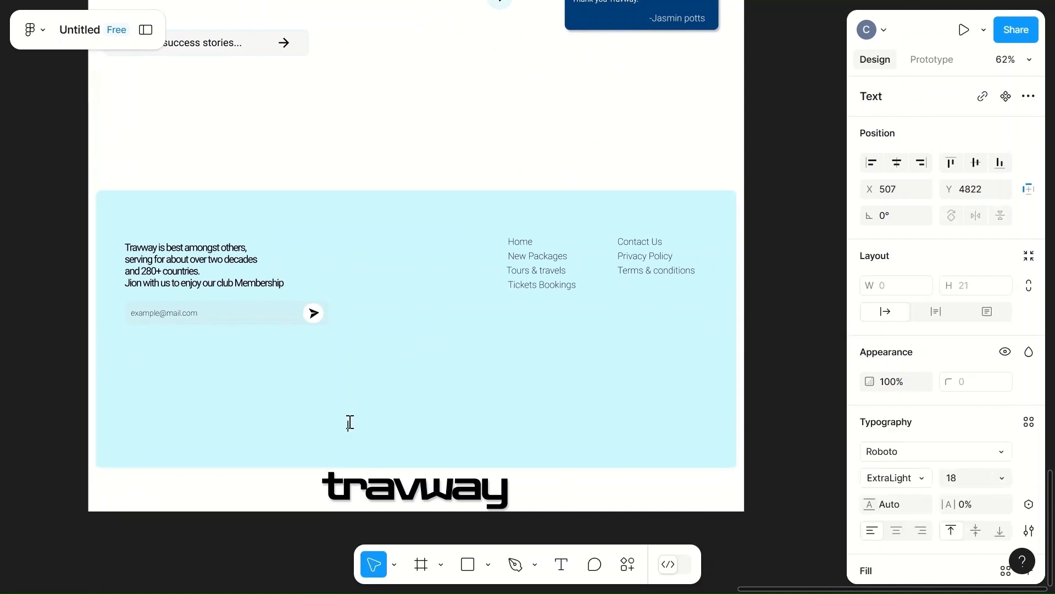
scroll(350, 422, "up", 5)
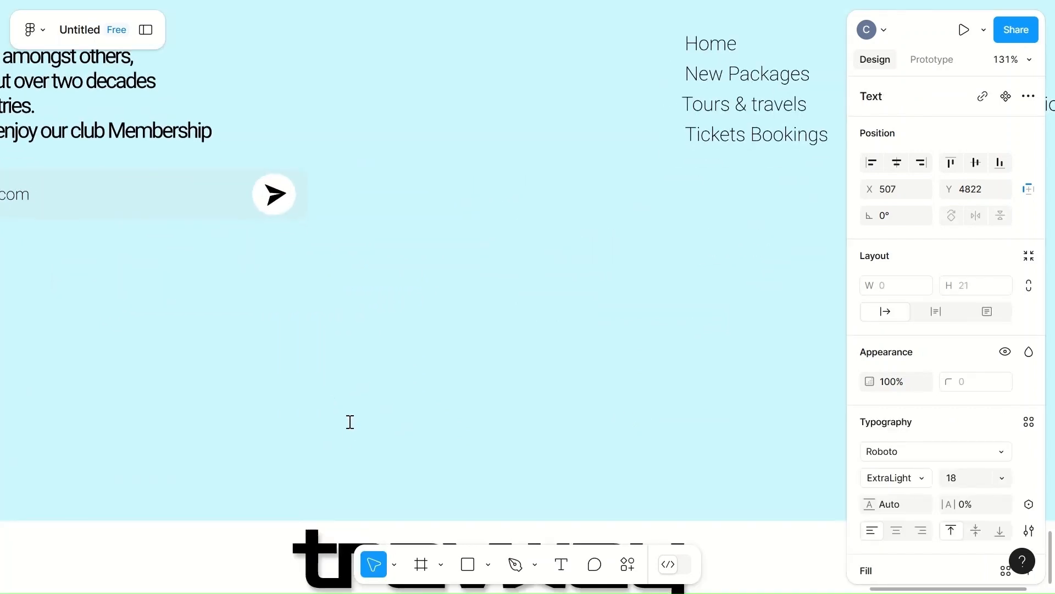
key("super+period")
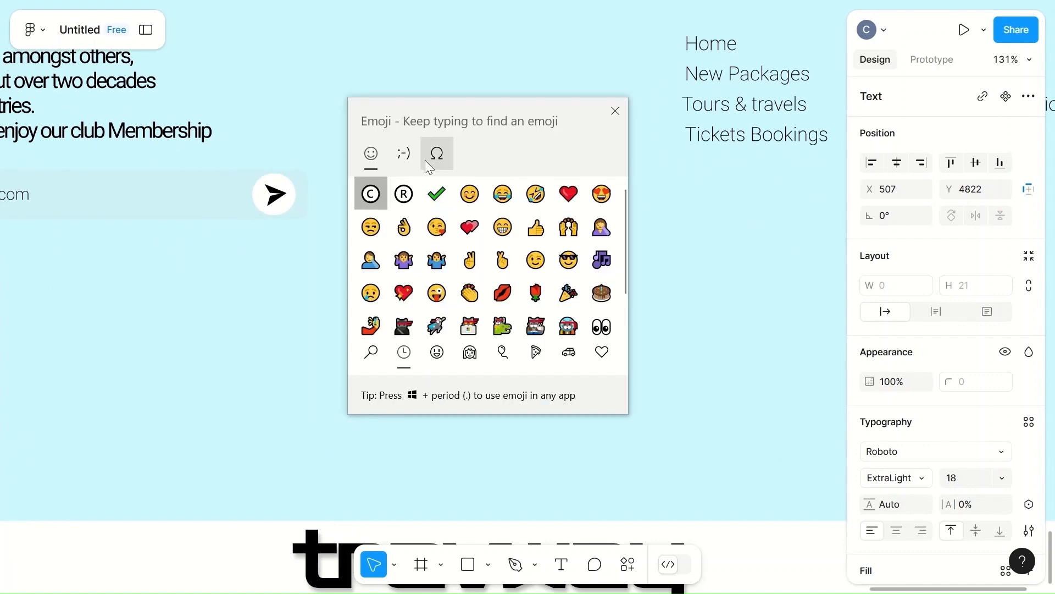
left_click(371, 193)
left_click(614, 111)
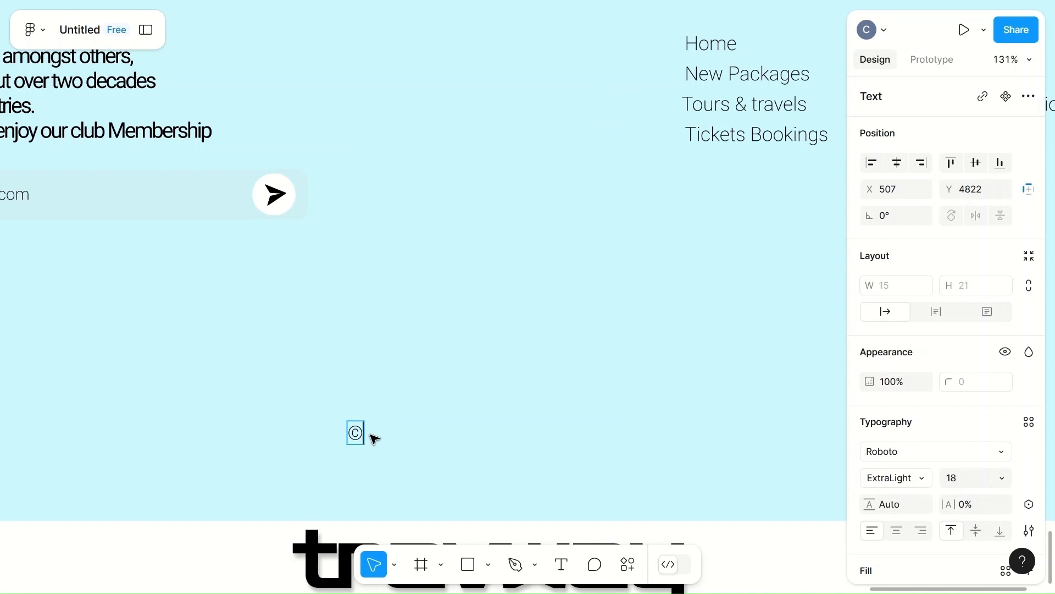
- Complete the copyright line so that it reads "© All rights are reserved by travway."
type("All ri")
key("BackSpace")
key("BackSpace")
type("Rights")
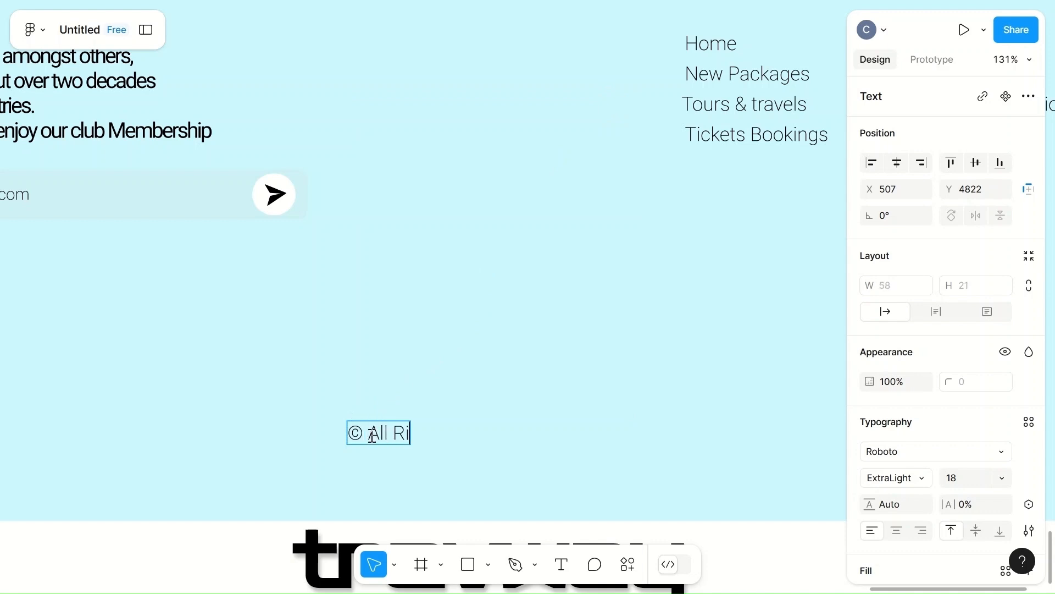
key("BackSpace")
key("BackSpace")
key("BackSpace")
key("BackSpace")
key("BackSpace")
key("BackSpace")
key("BackSpace")
type("rights are")
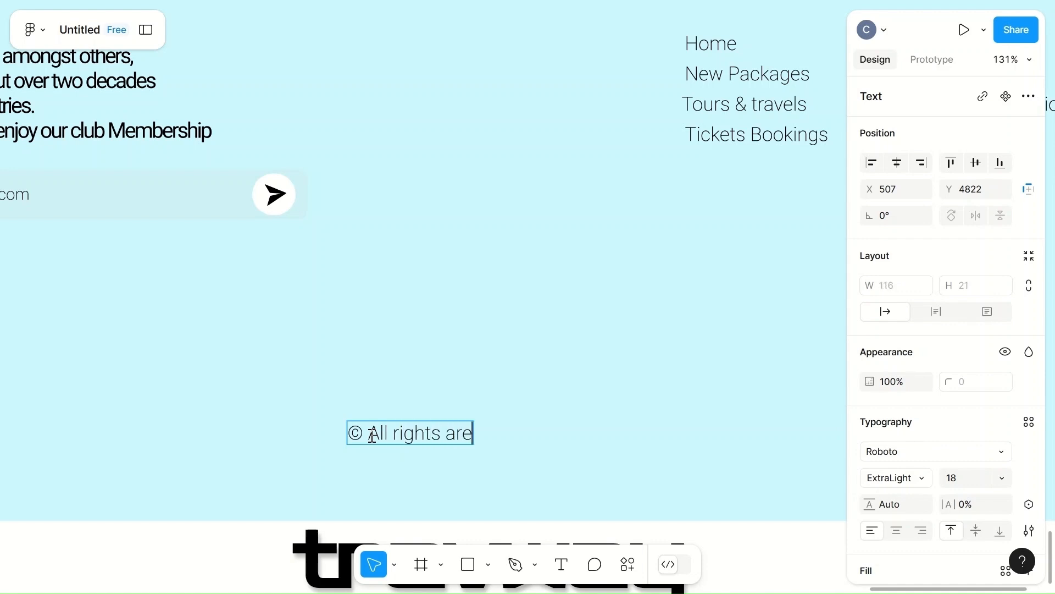
type(" reserved ")
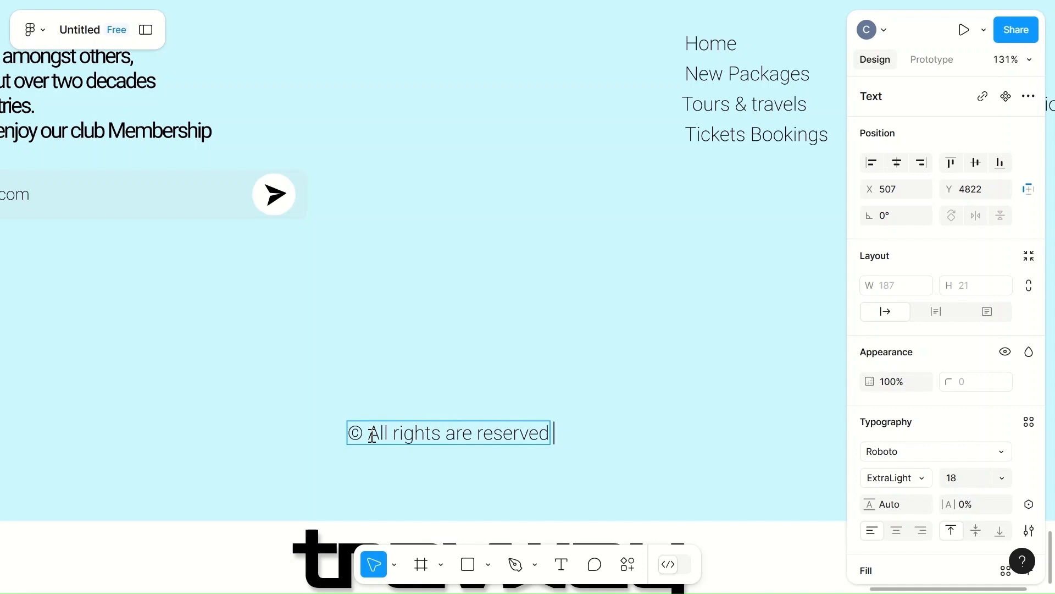
type("by travway.")
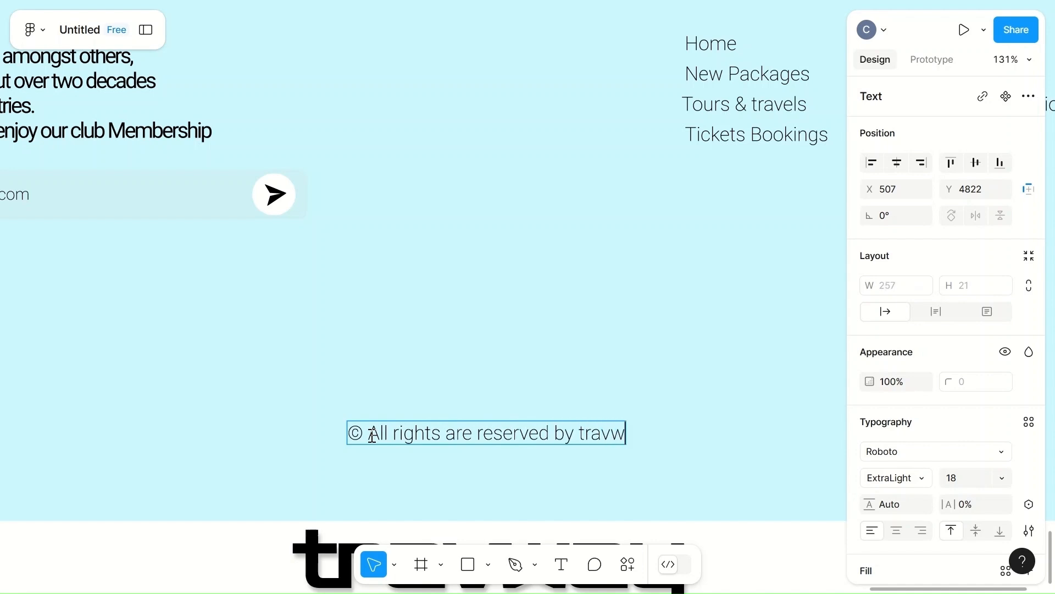
key("Escape")
- Move the copyright line down to the footer rectangle's bottom edge, horizontally centered just above the travway logo
scroll(677, 415, "down", 3)
left_click_drag(558, 431, 556, 477)
left_click(653, 436)
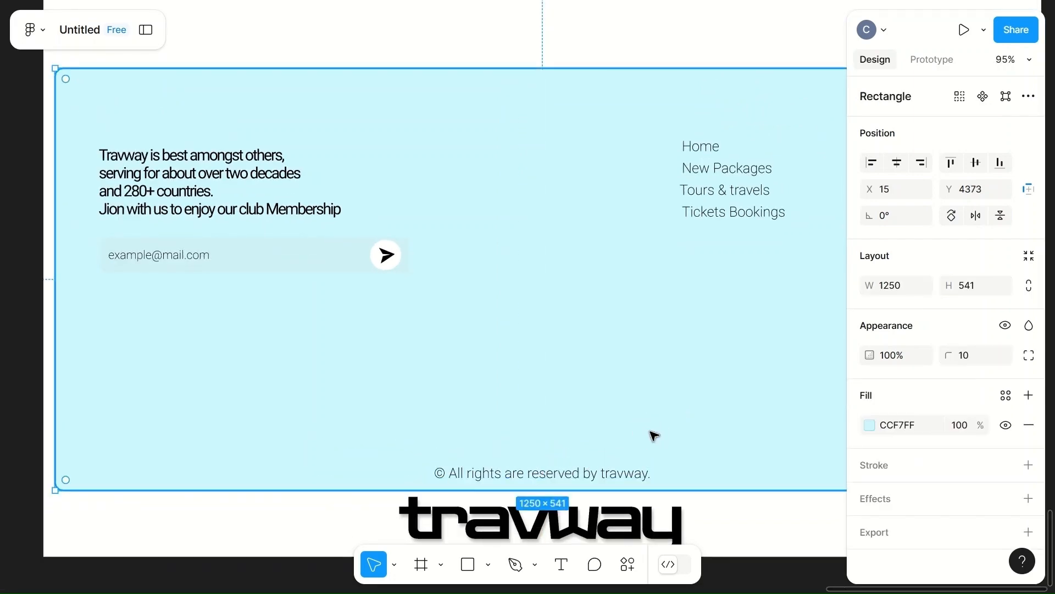
scroll(653, 436, "down", 4)
scroll(654, 436, "down", 2)
scroll(654, 436, "down", 3)
left_click(652, 436)
- Change the footer rectangle's fill to light gray F0F4F4 at 69% opacity
scroll(653, 436, "up", 2)
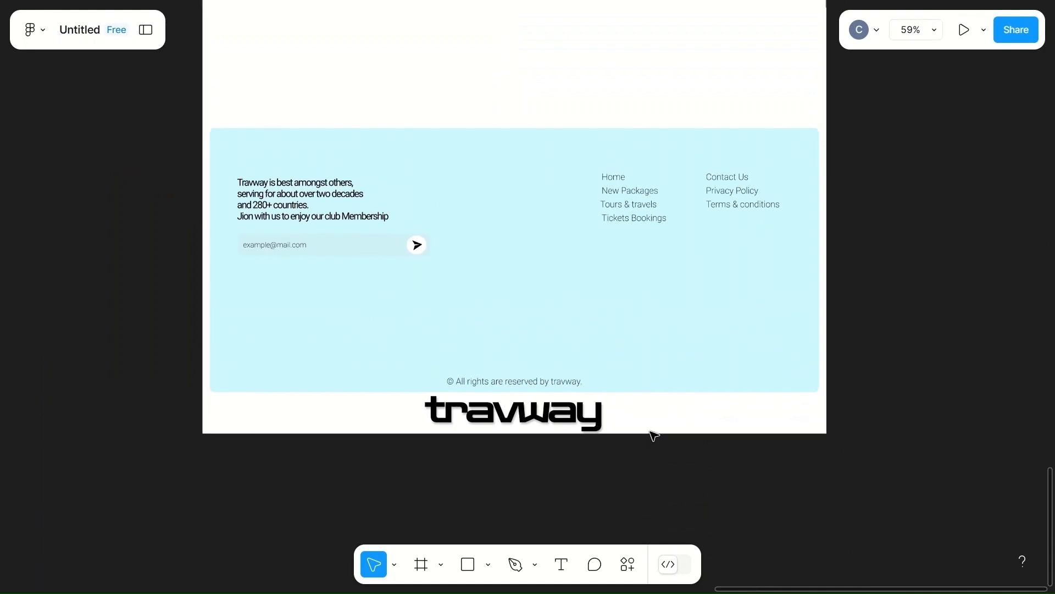
left_click(694, 378)
left_click(869, 425)
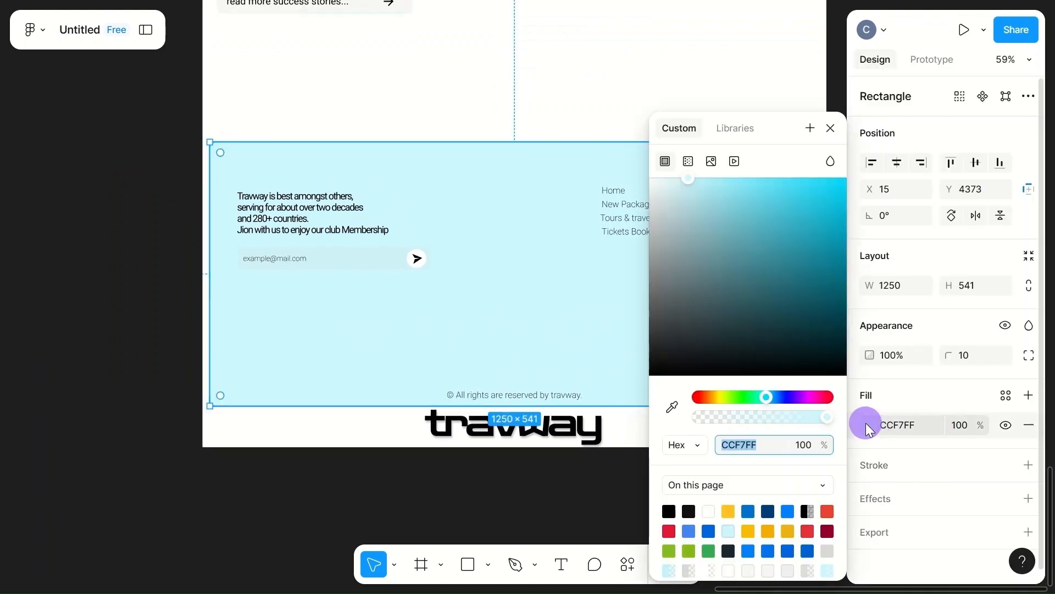
left_click_drag(687, 185, 662, 196)
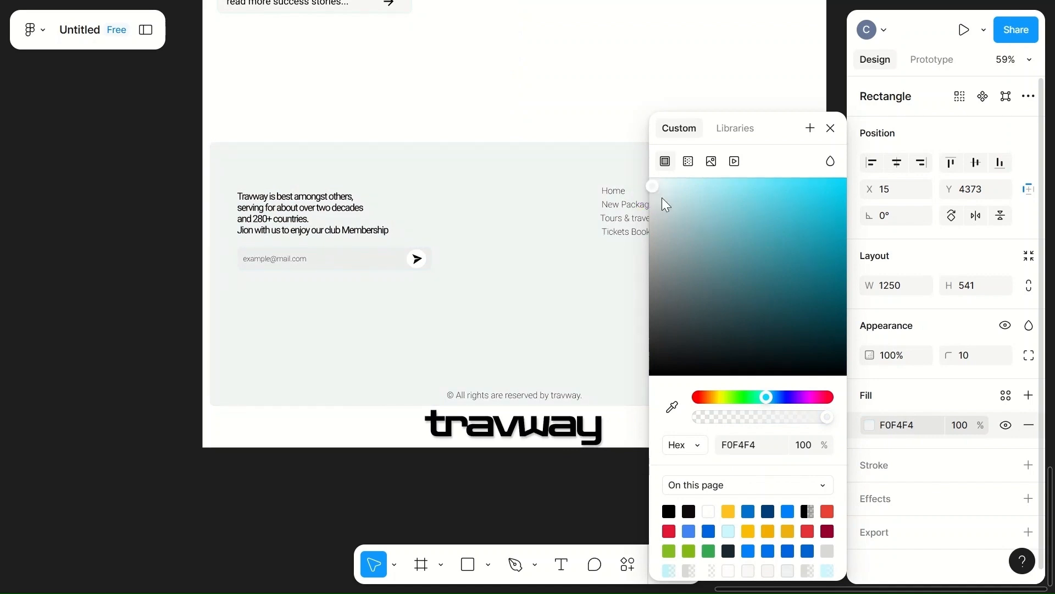
left_click(797, 419)
left_click_drag(797, 419, 787, 420)
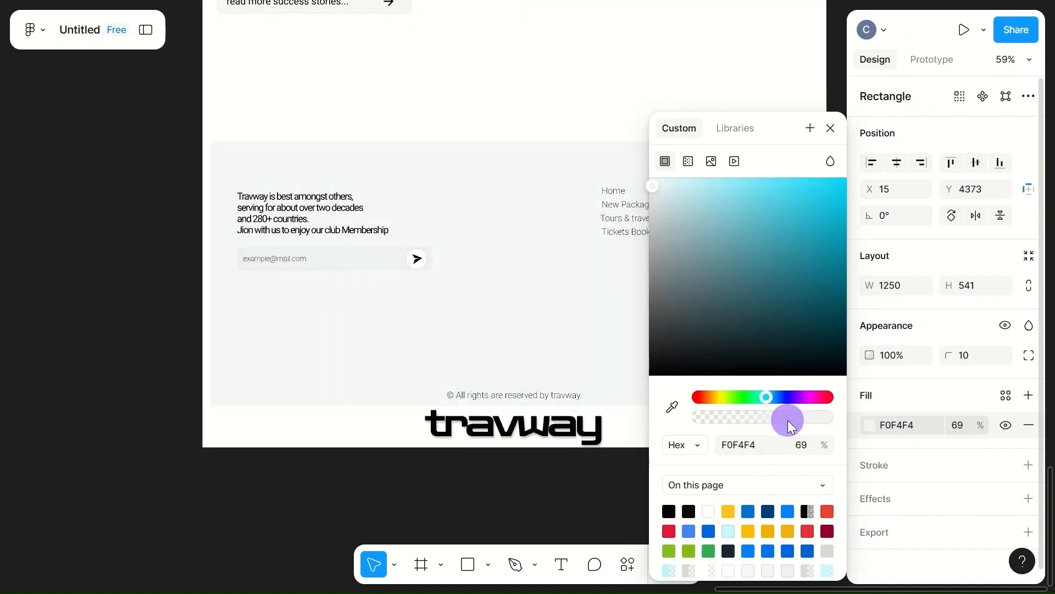
left_click(584, 98)
- Adjust the position of the travway logo slightly beneath the footer's copyright line
scroll(583, 97, "right", 2)
scroll(582, 97, "down", 3)
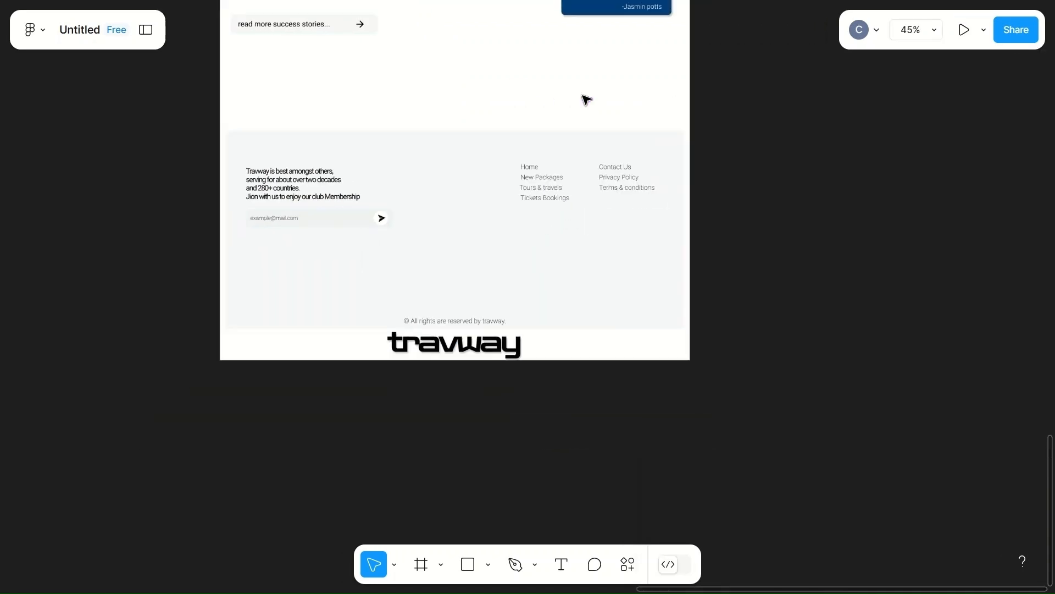
left_click(446, 354)
scroll(446, 354, "up", 5)
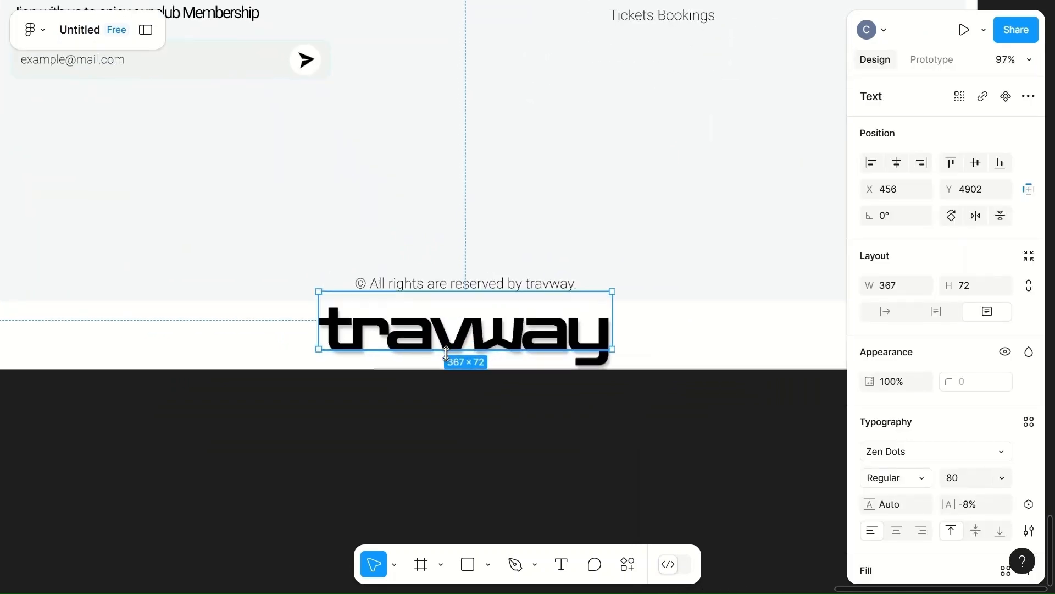
left_click(473, 353)
mouse_move(473, 353)
left_mouse_down()
mouse_move(478, 370)
mouse_move(479, 351)
left_mouse_up()
left_click(660, 440)
- Present the landing page as a prototype and review its sections from the hero image down to the footer
scroll(662, 438, "down", 10)
scroll(663, 440, "up", 3)
scroll(662, 440, "up", 15)
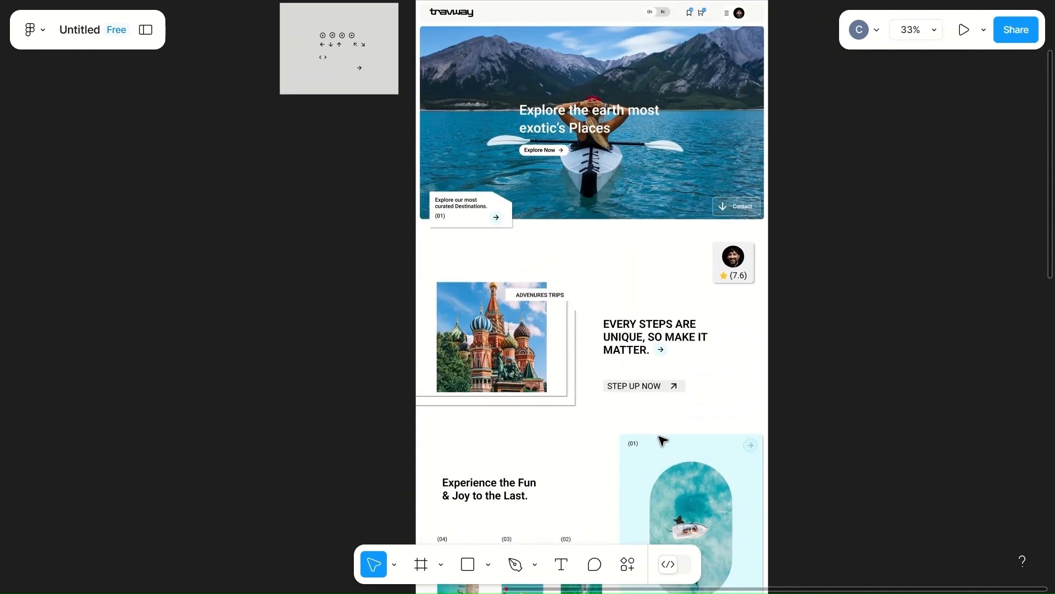
left_click(963, 30)
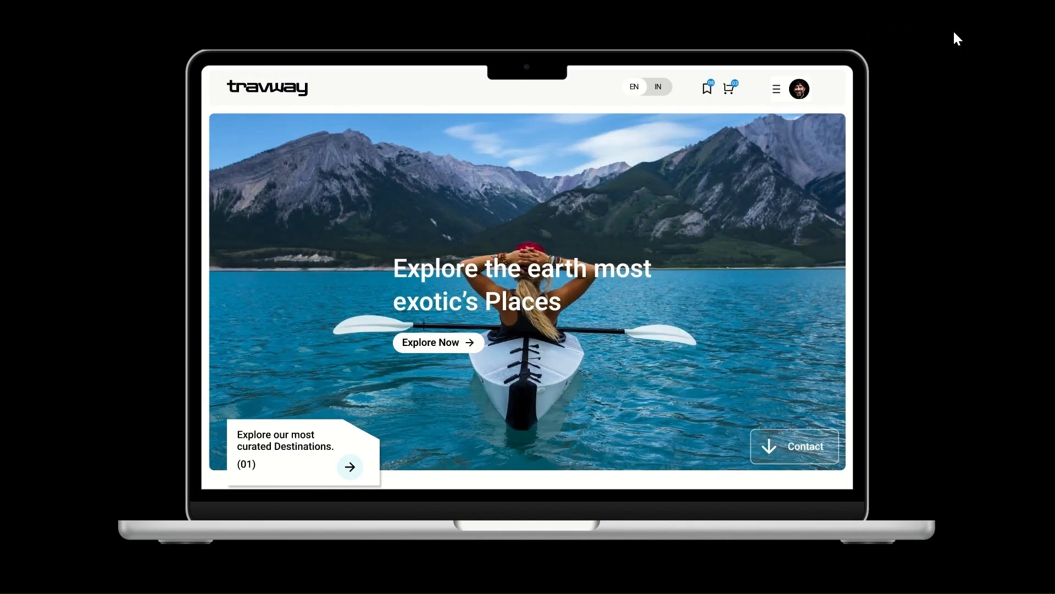
scroll(477, 324, "down", 4)
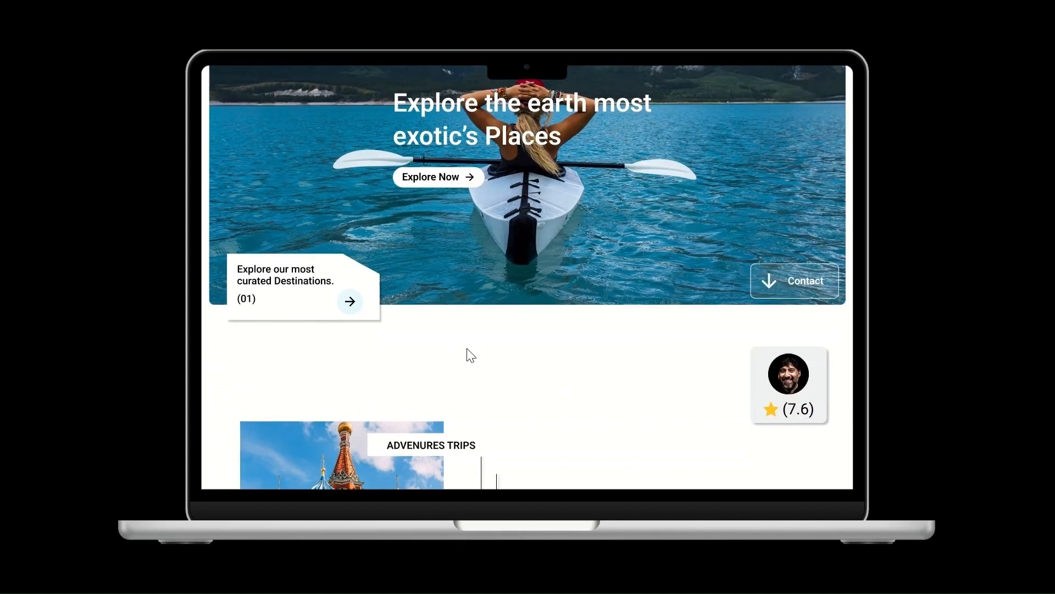
scroll(471, 356, "down", 5)
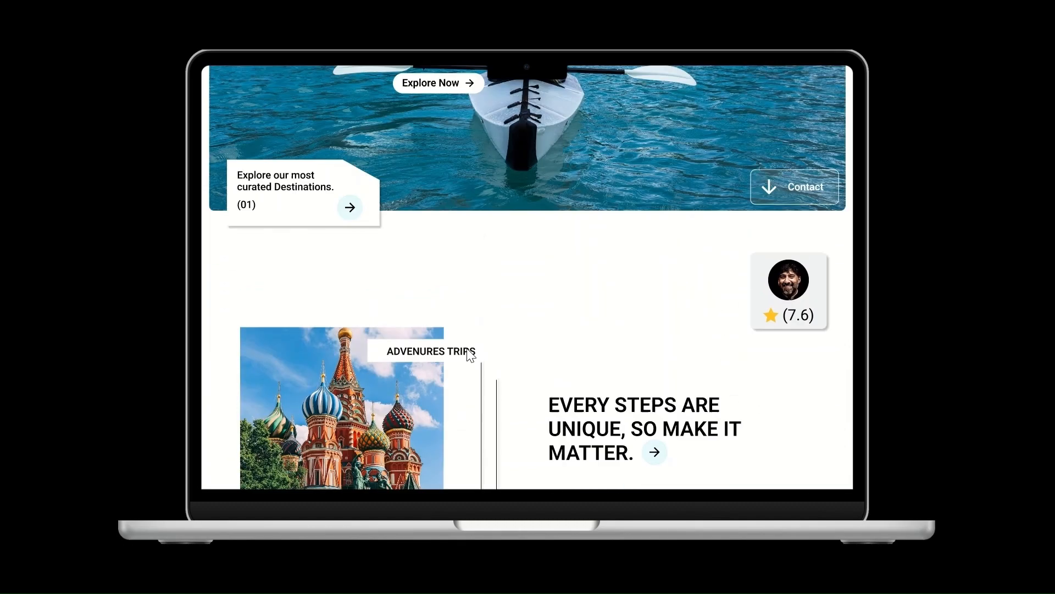
scroll(471, 356, "down", 8)
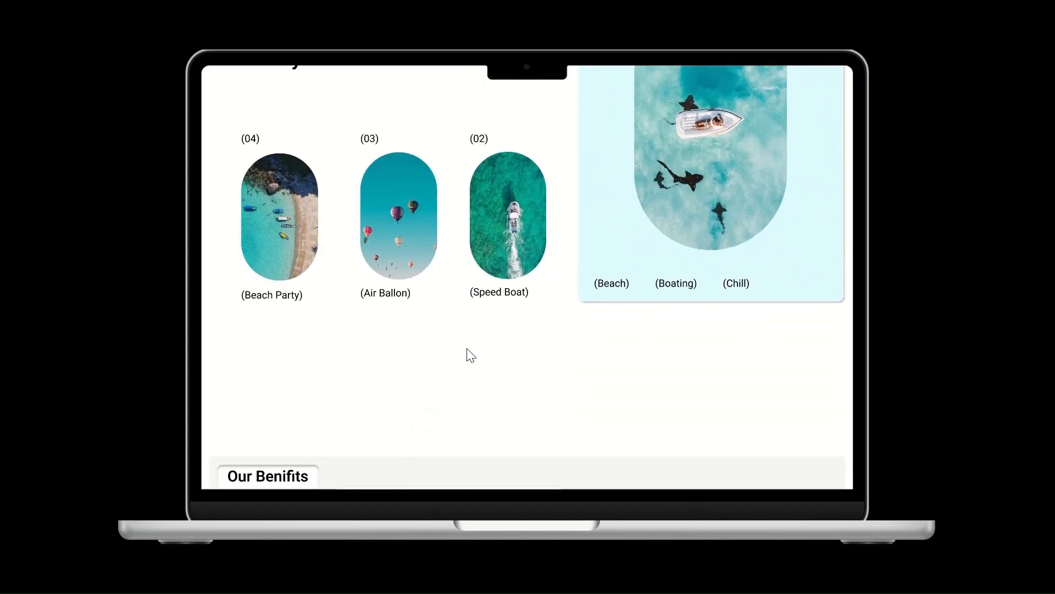
scroll(471, 356, "down", 5)
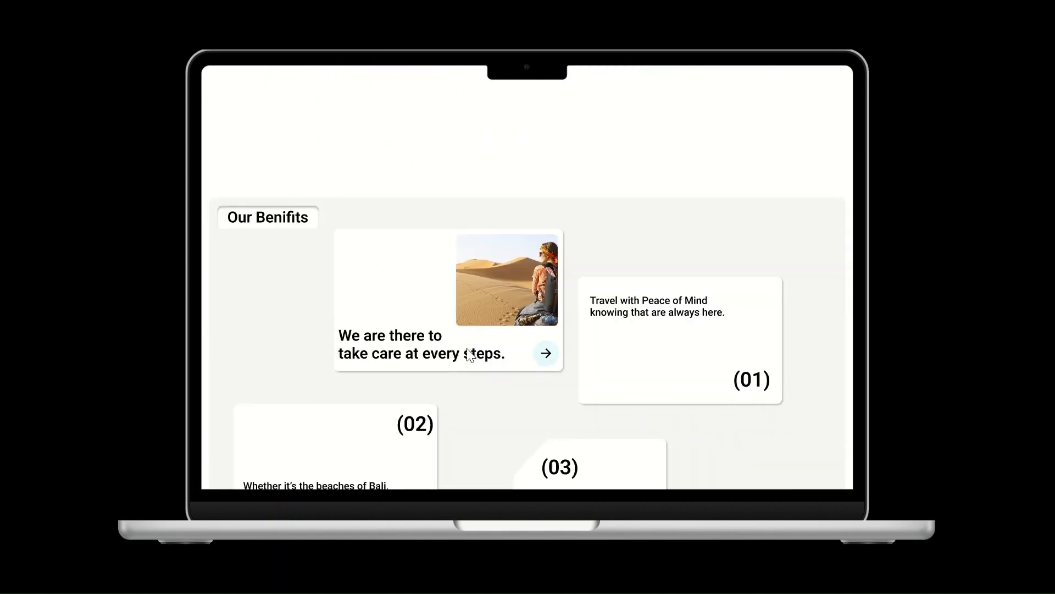
scroll(471, 355, "down", 3)
scroll(468, 354, "down", 7)
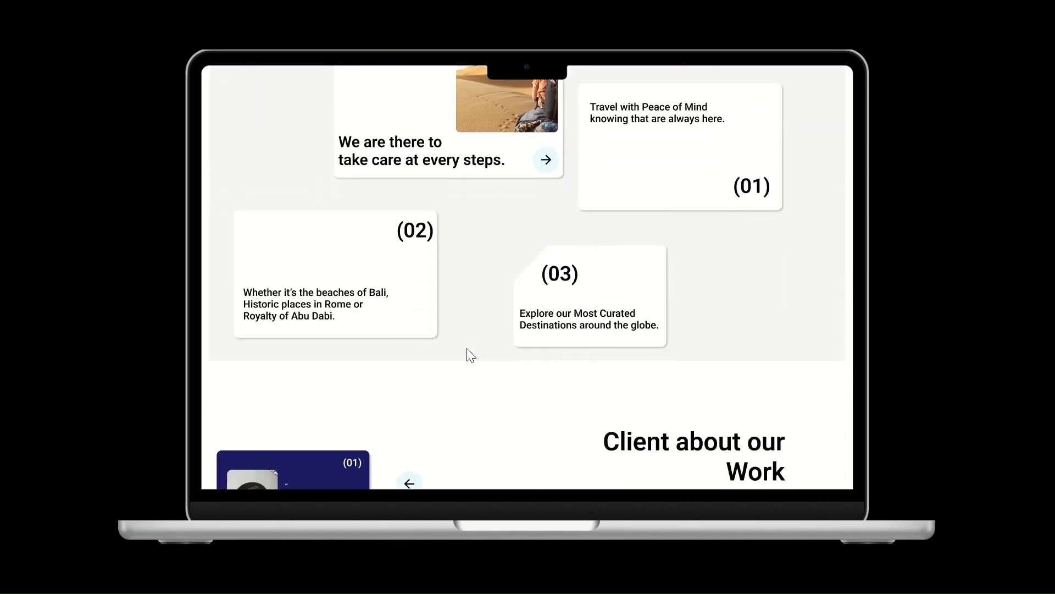
scroll(468, 349, "down", 4)
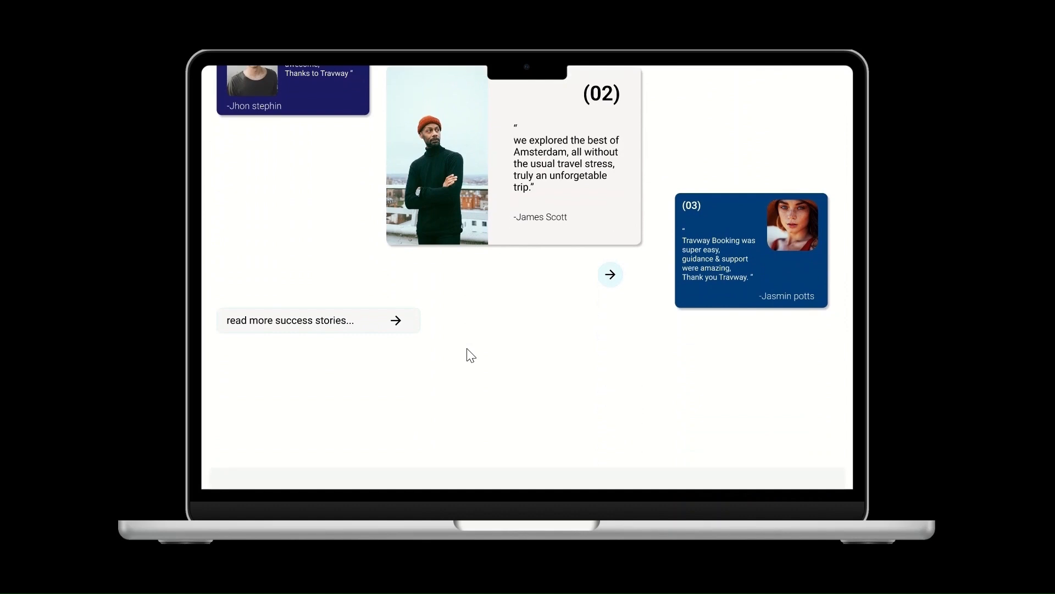
scroll(471, 356, "down", 7)
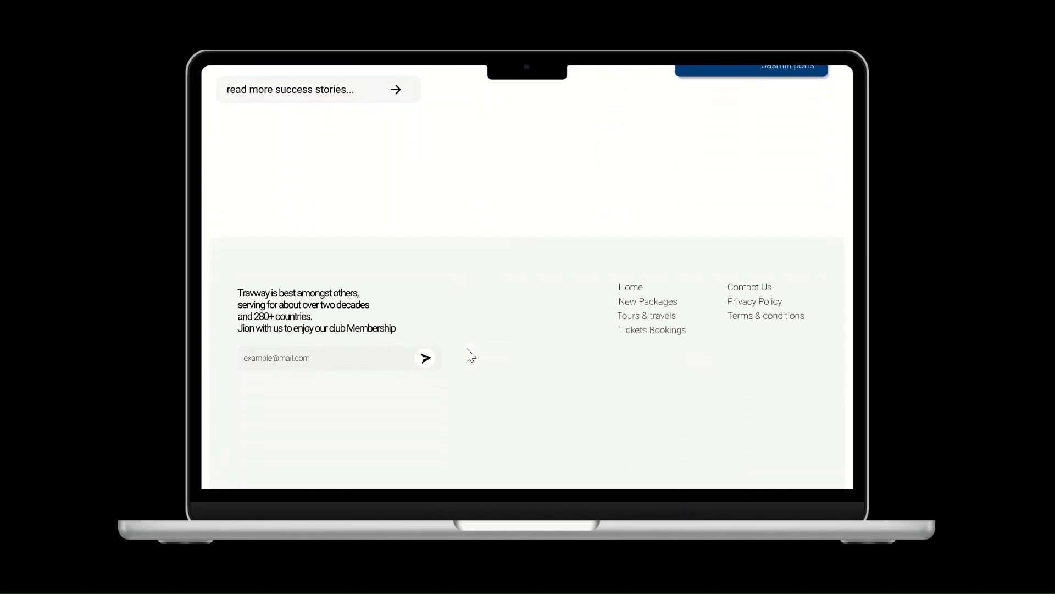